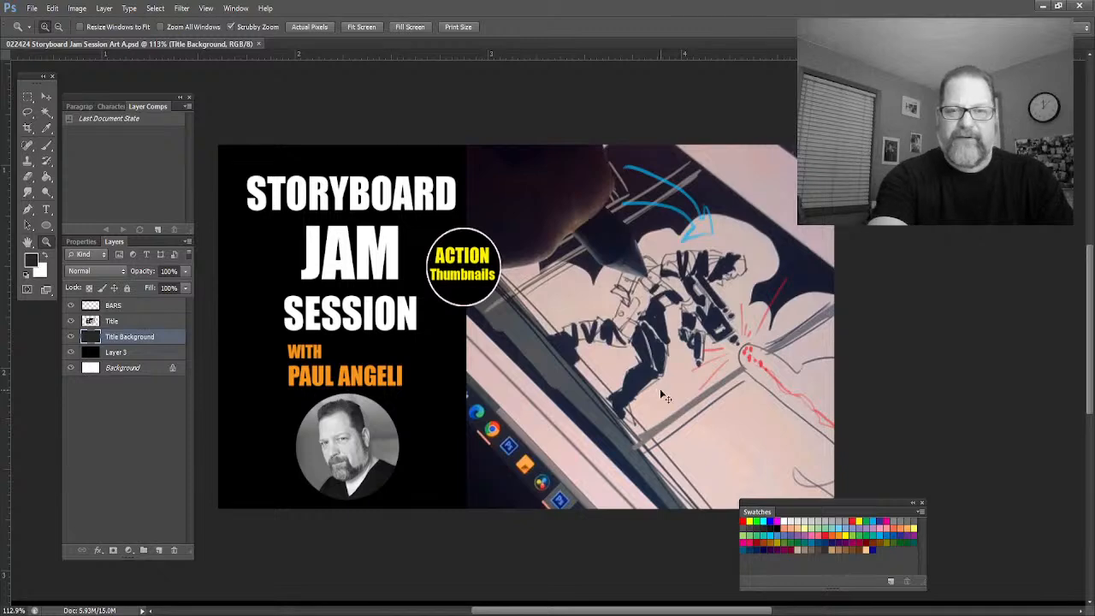
# Hide the Title and Title Background layers to leave the blank storyboard frame between the black bars
pyautogui.hotkey('ctrl', '-')
pyautogui.hotkey('ctrl', '-')
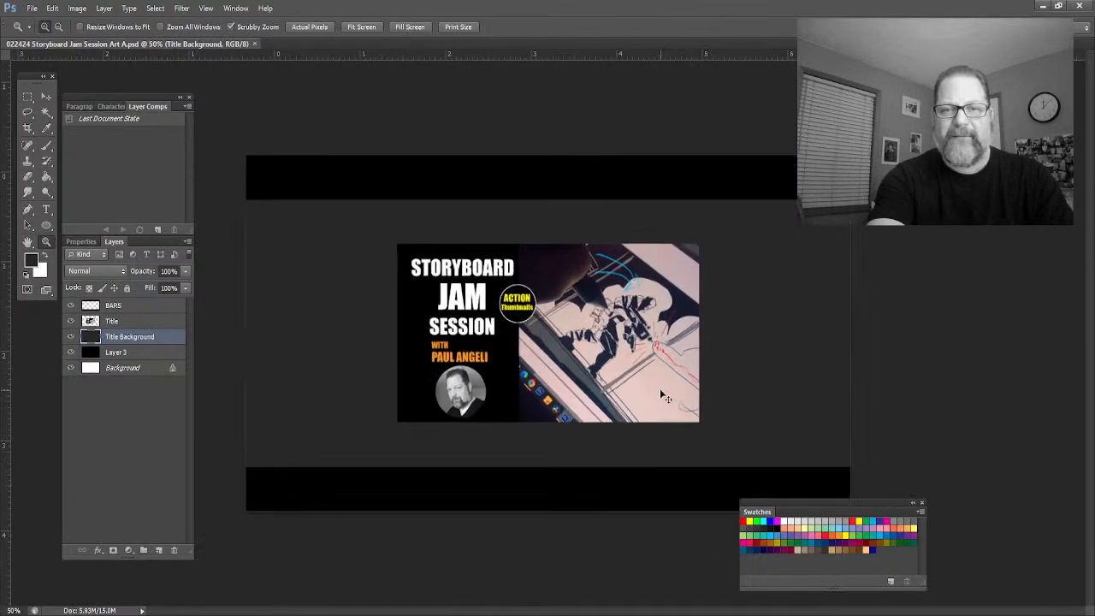
pyautogui.hotkey('ctrl', '-')
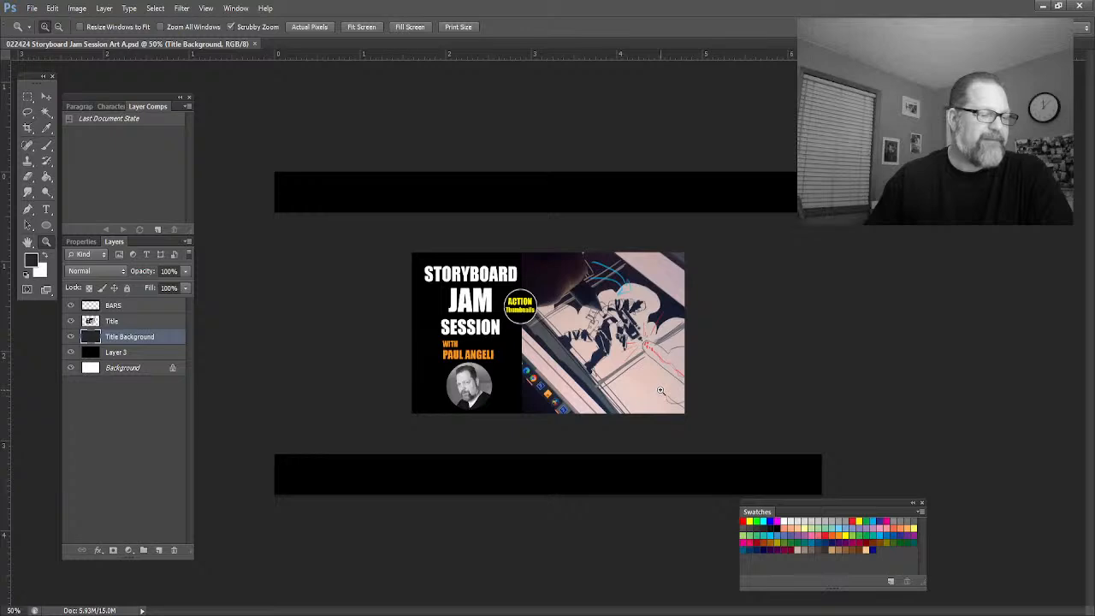
pyautogui.click(70, 321)
pyautogui.click(70, 336)
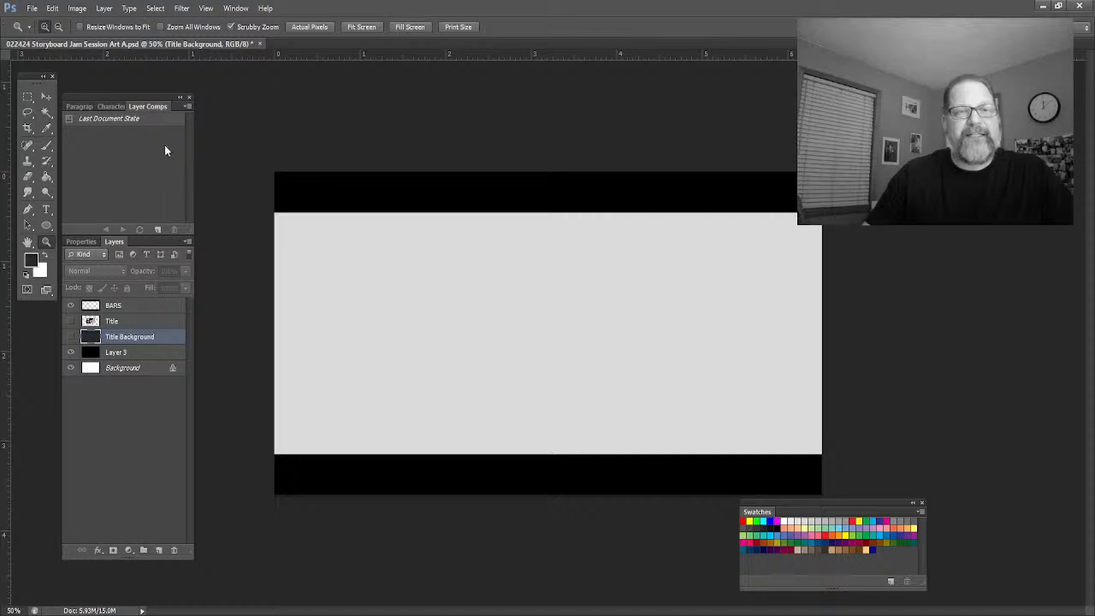
# Add a text box above the Title layer reading "ACTION THUMBNAILS" in Impact and set the text size to 48 pt
pyautogui.click(111, 323)
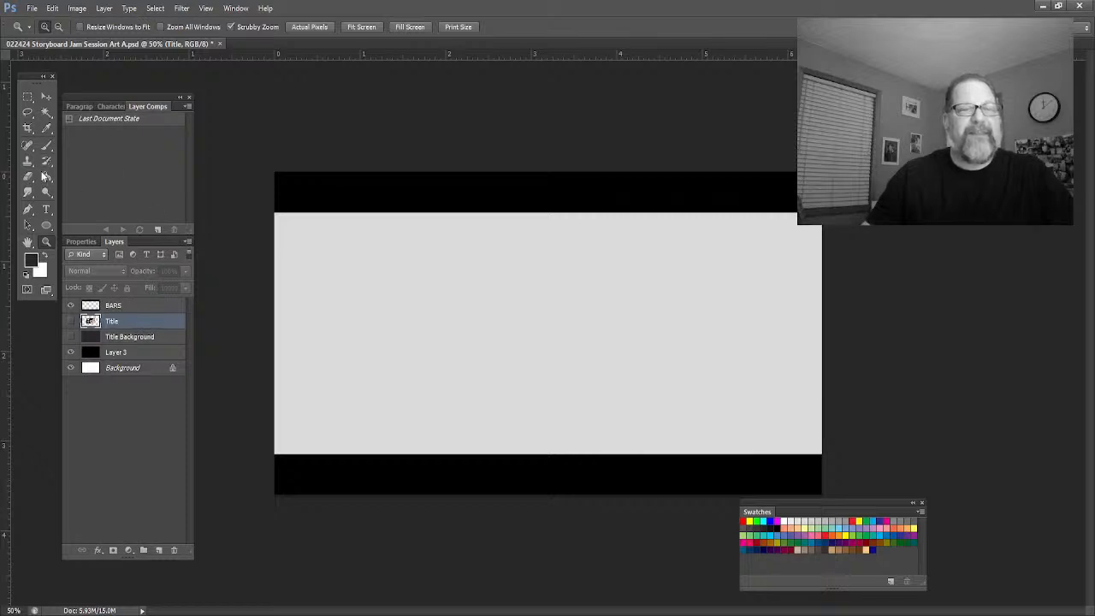
pyautogui.click(47, 146)
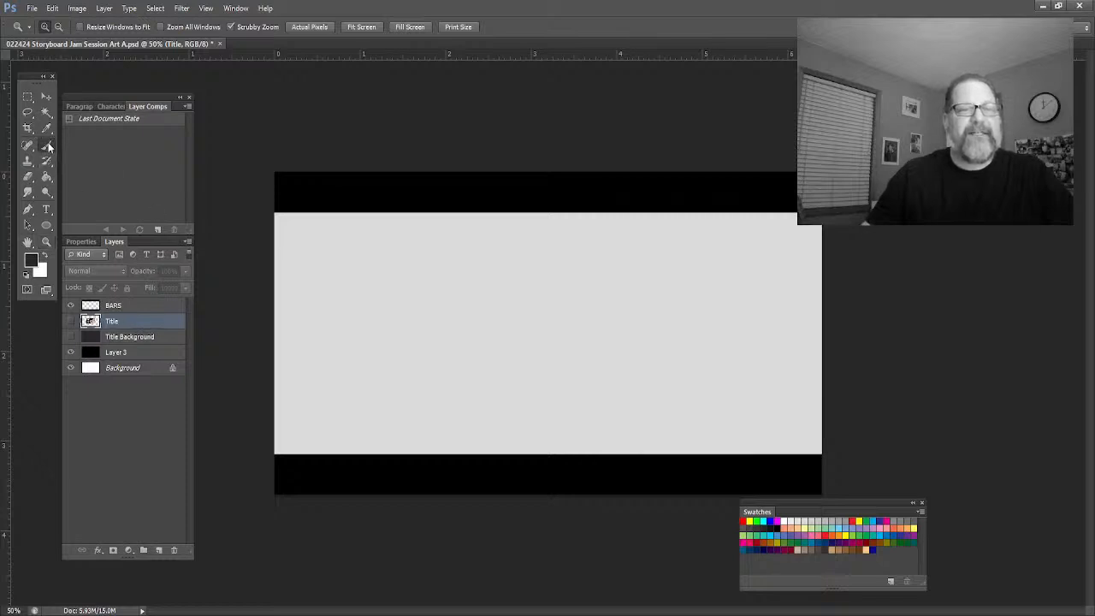
pyautogui.click(46, 208)
pyautogui.moveTo(362, 276); pyautogui.dragTo(751, 400)
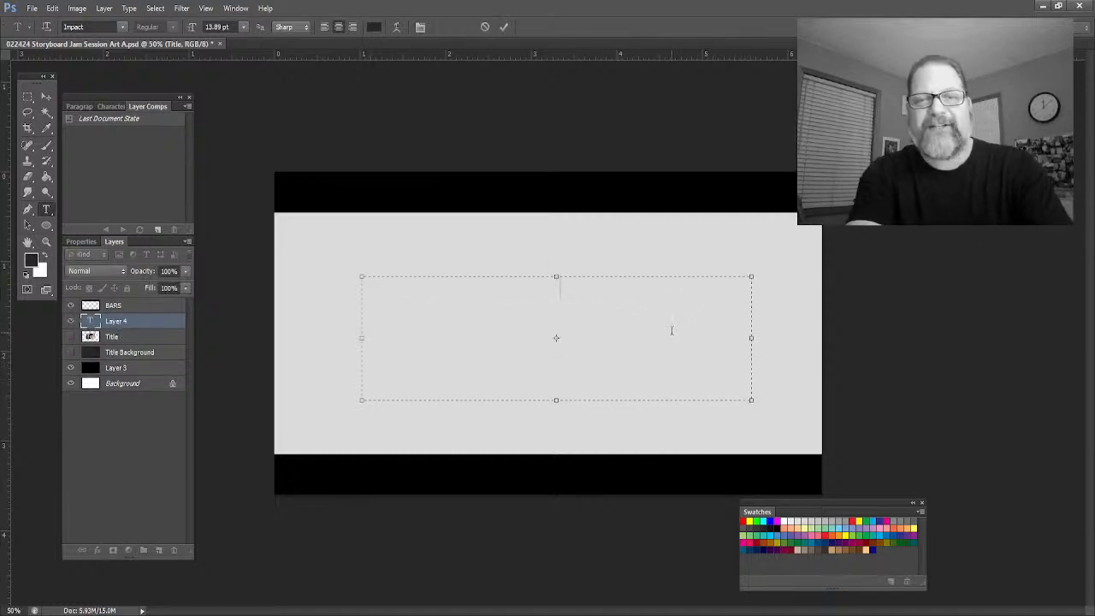
pyautogui.write('ACTION D')
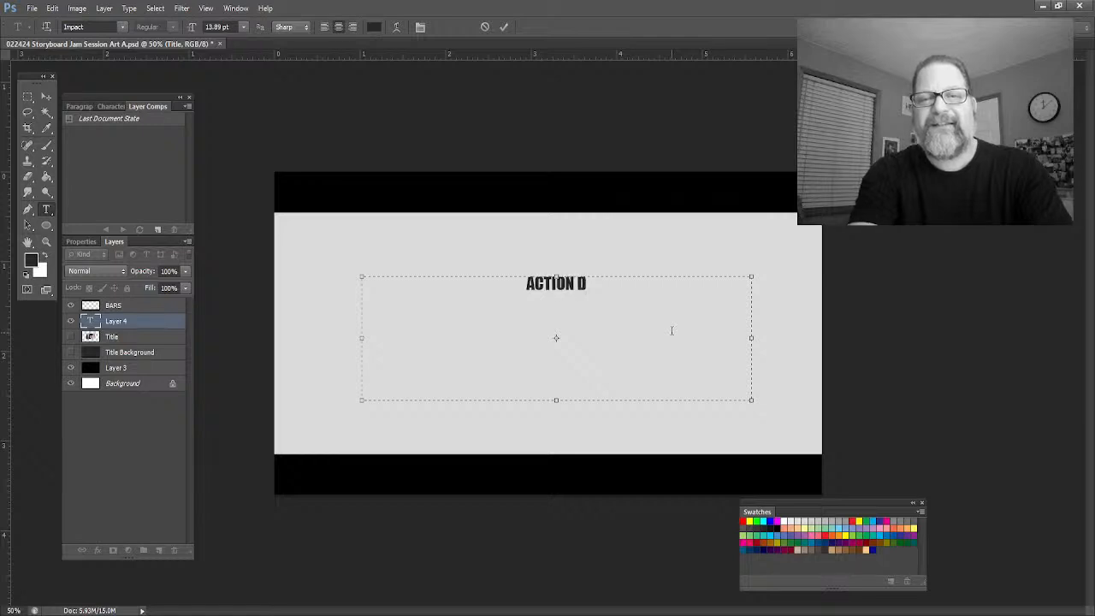
pyautogui.press('BackSpace')
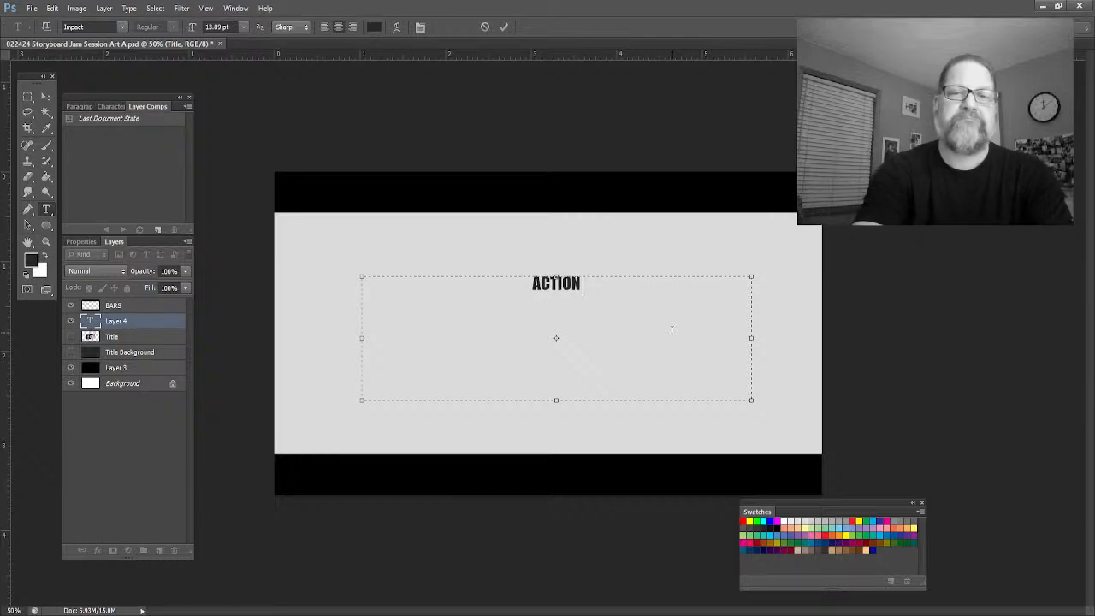
pyautogui.write('THUMB')
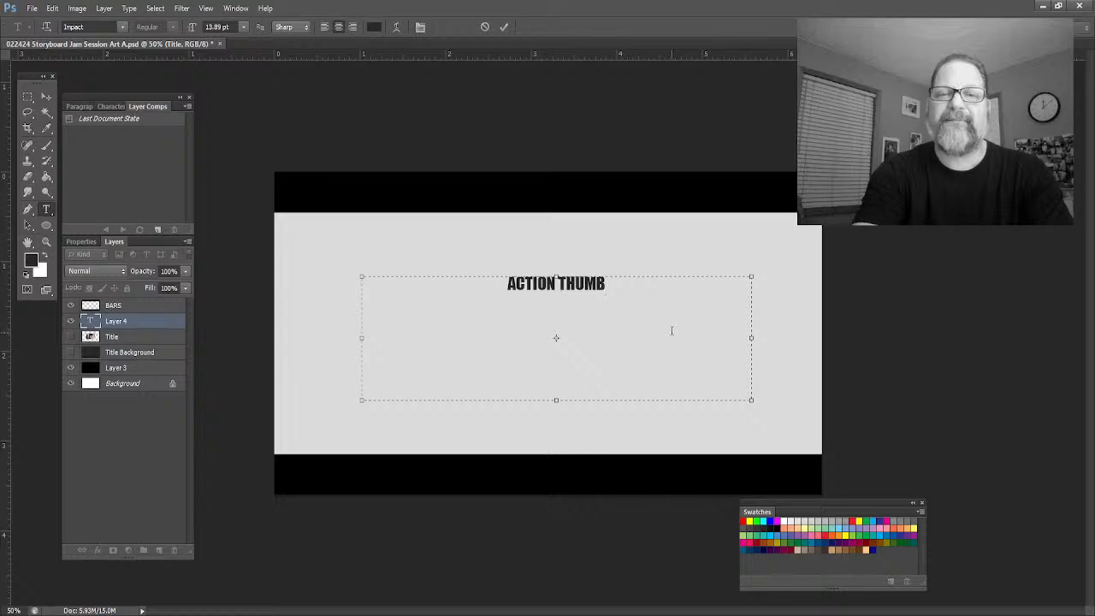
pyautogui.write('NAILS')
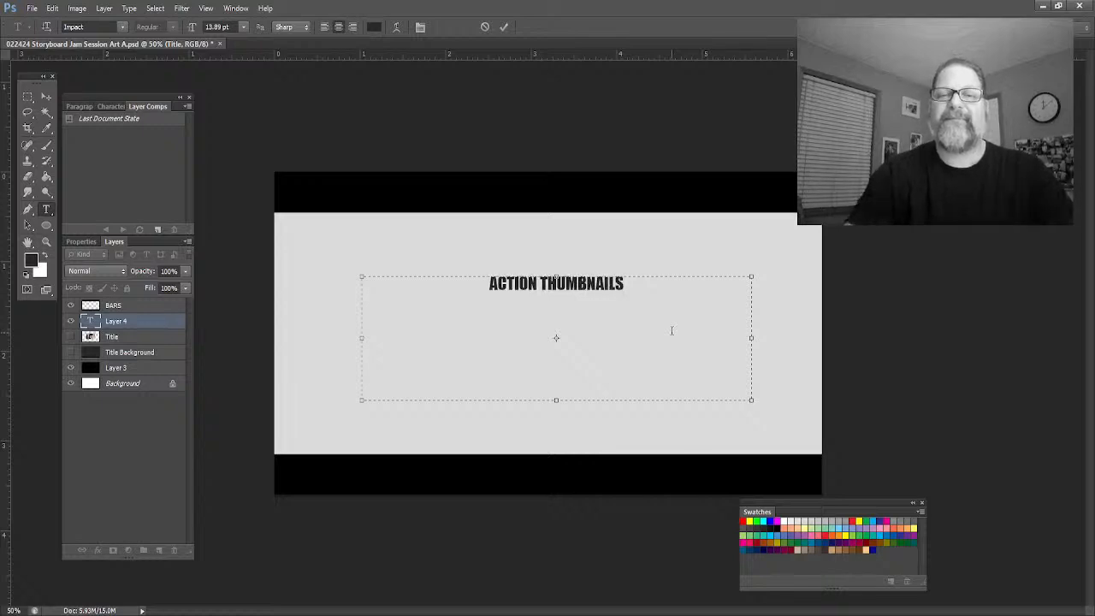
pyautogui.hotkey('ctrl', 'a')
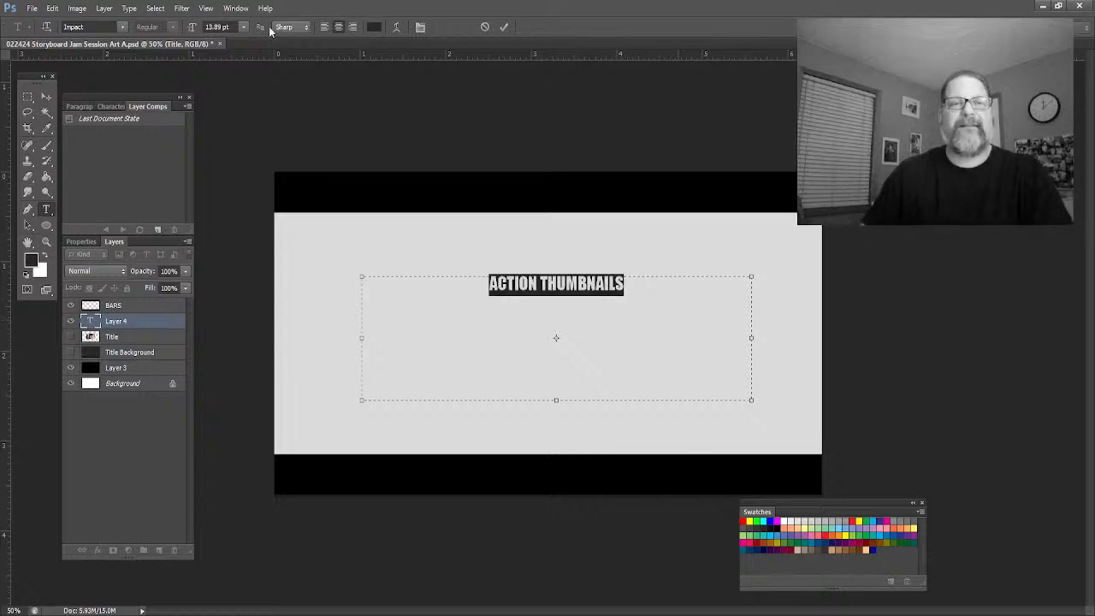
pyautogui.click(233, 221)
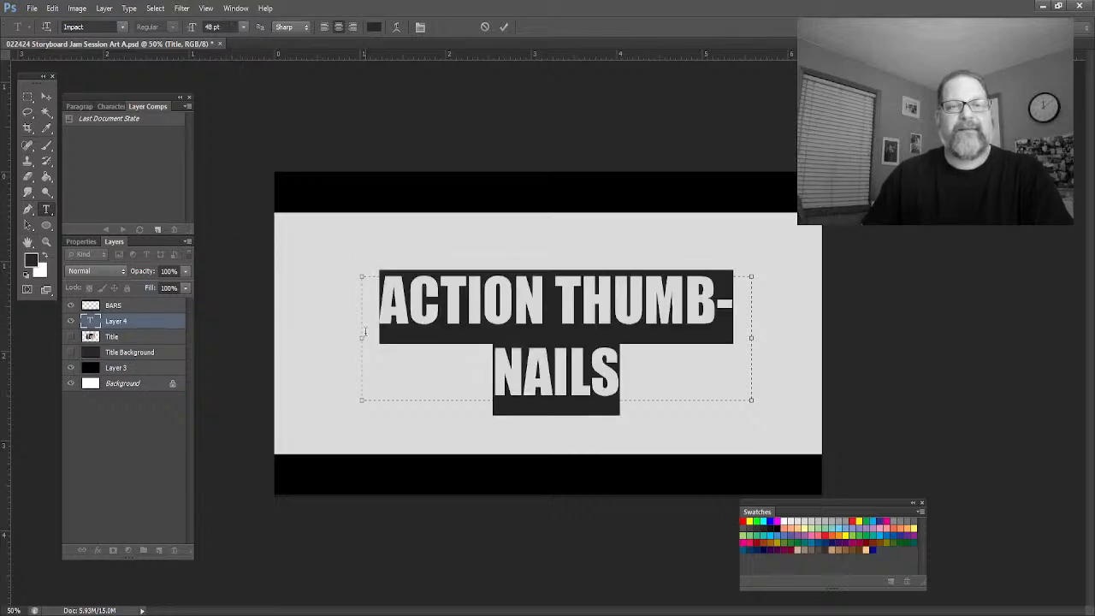
# Widen the text box so ACTION THUMBNAILS fits on one line, and move the text to the middle of the light frame
pyautogui.click(362, 399)
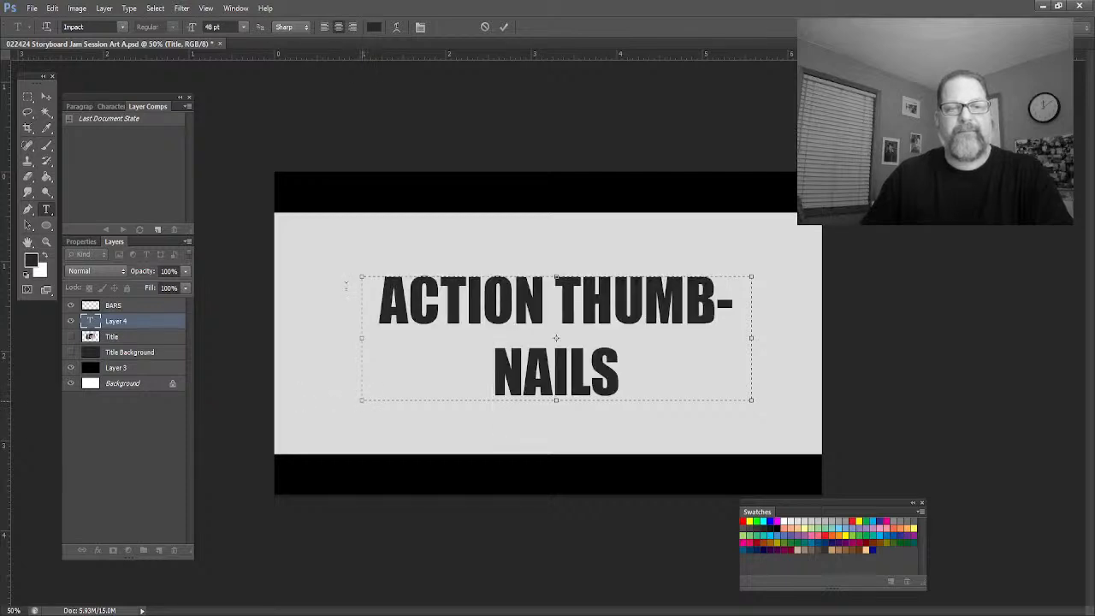
pyautogui.moveTo(362, 276); pyautogui.dragTo(296, 275)
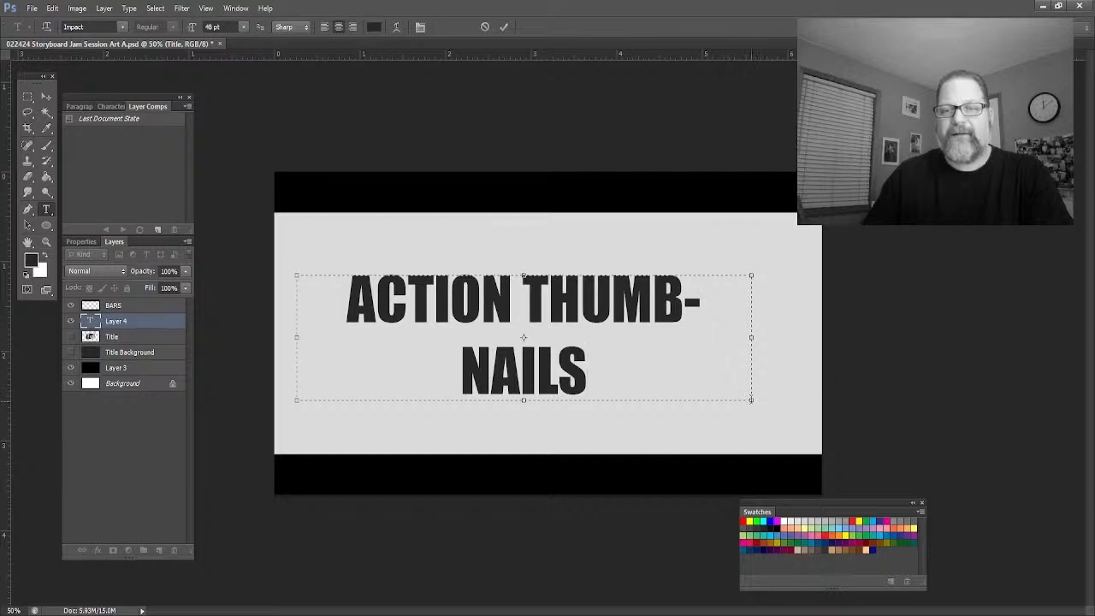
pyautogui.moveTo(751, 398); pyautogui.dragTo(963, 405)
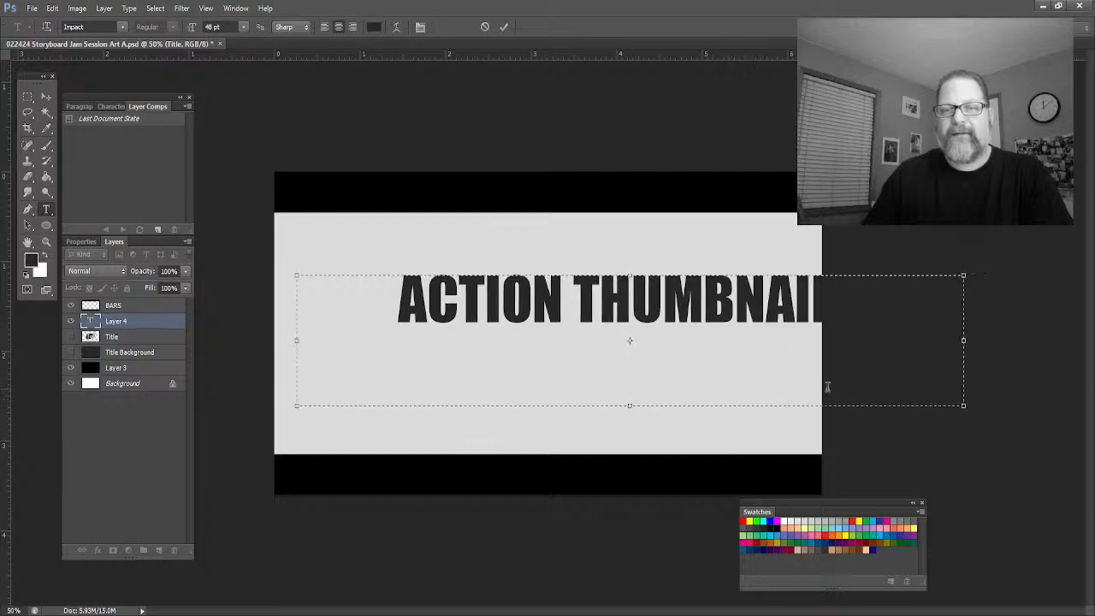
pyautogui.click(46, 96)
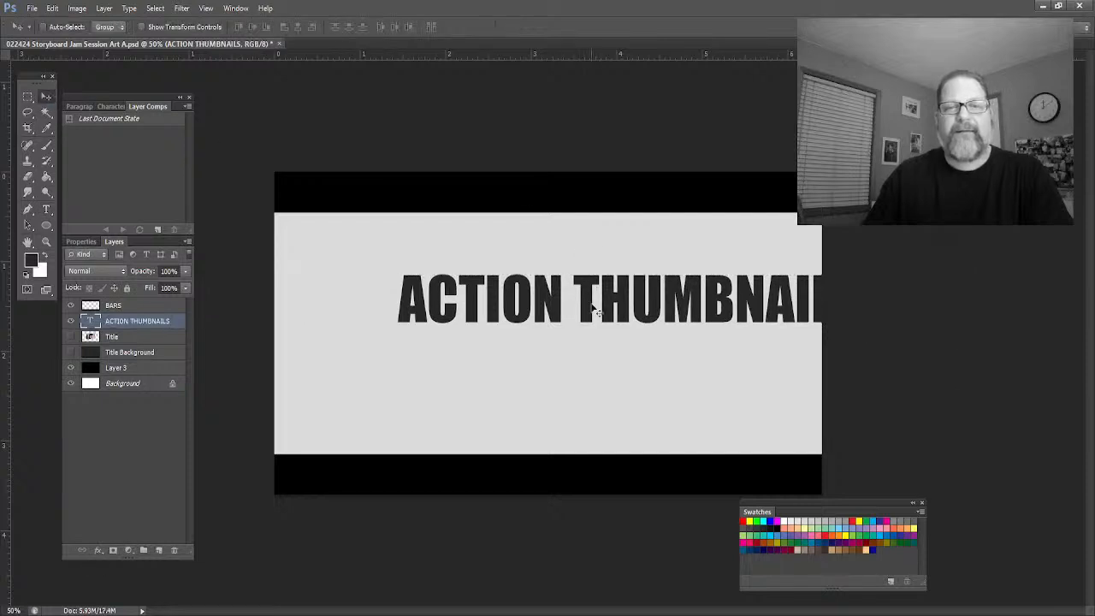
pyautogui.moveTo(592, 307); pyautogui.dragTo(512, 336)
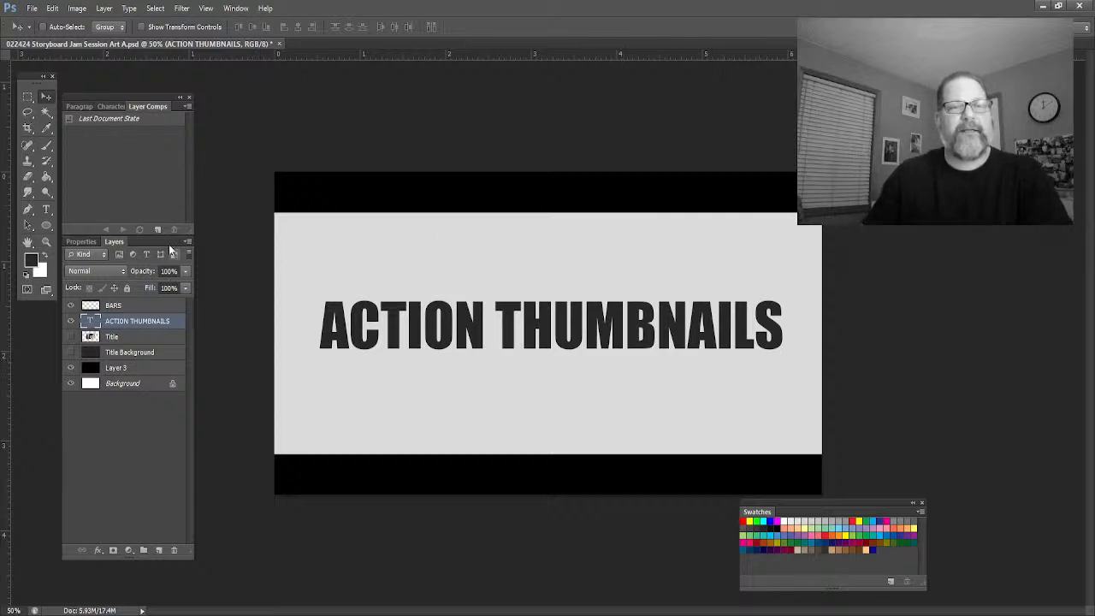
# Hide the ACTION THUMBNAILS layer and save the blank frame as a layer comp named 001
pyautogui.moveTo(165, 241)
pyautogui.mouseDown()
pyautogui.moveTo(156, 274)
pyautogui.moveTo(188, 262)
pyautogui.moveTo(172, 252)
pyautogui.mouseUp()
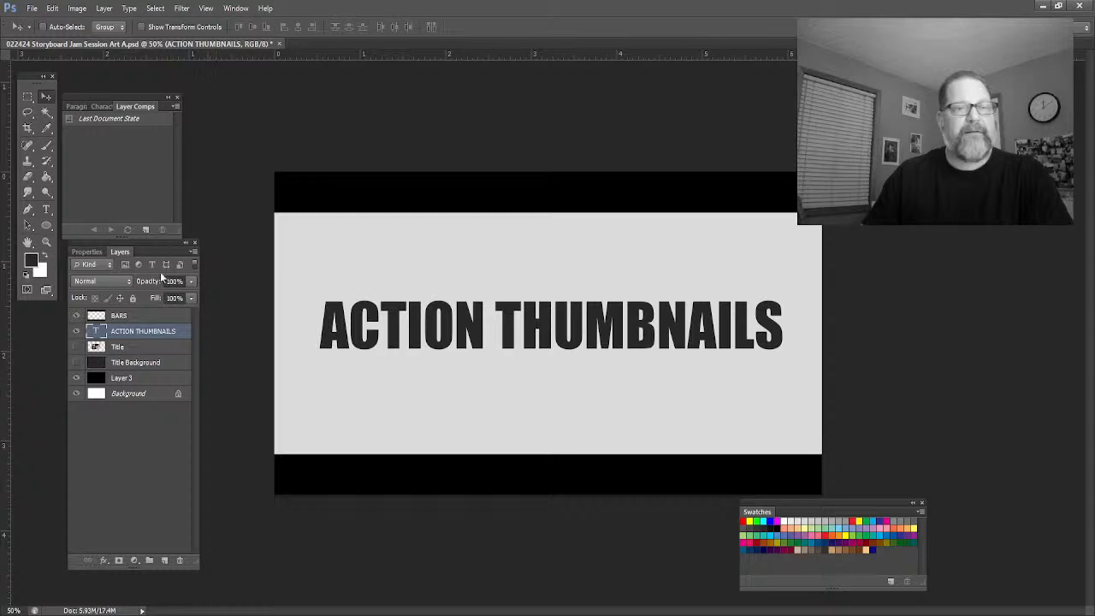
pyautogui.click(76, 331)
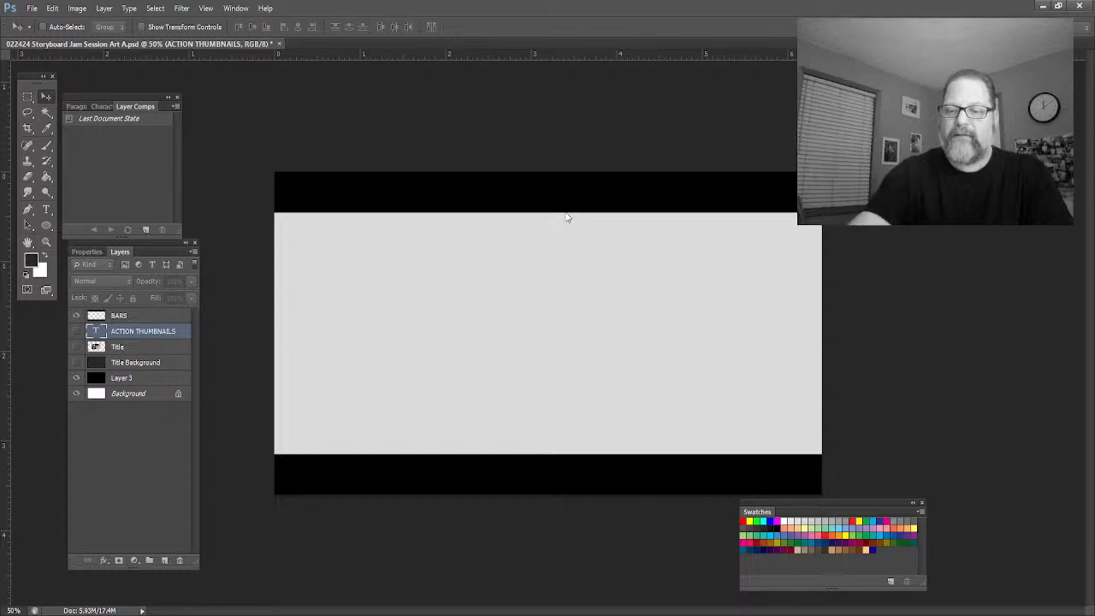
pyautogui.write('001')
pyautogui.press('Return')
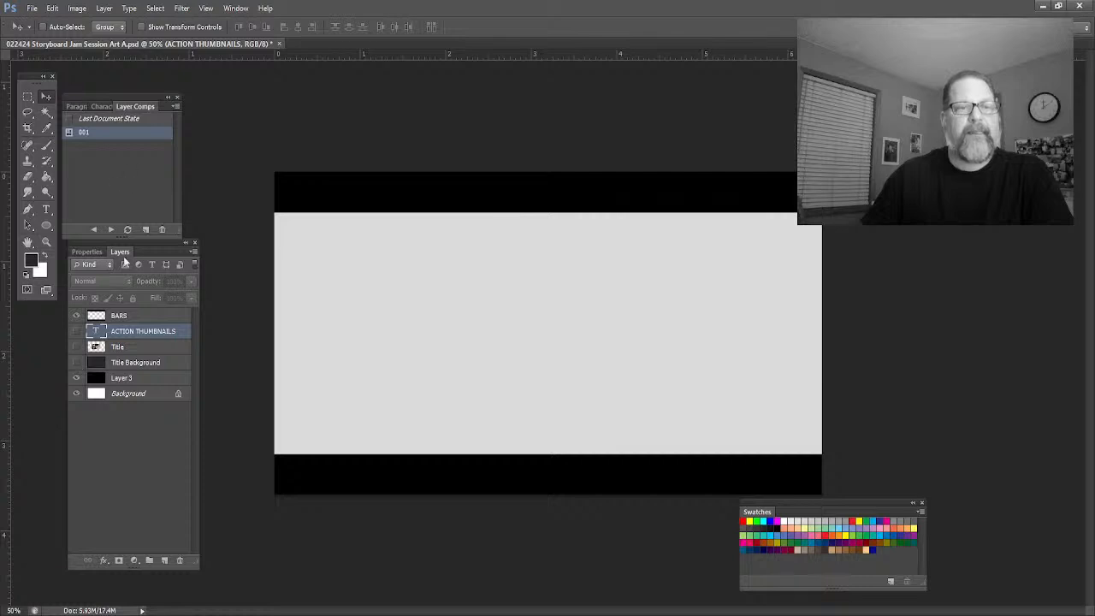
# Save layer comp 002 with the ACTION THUMBNAILS layer visible, and layer comp 003 with that layer hidden
pyautogui.click(76, 331)
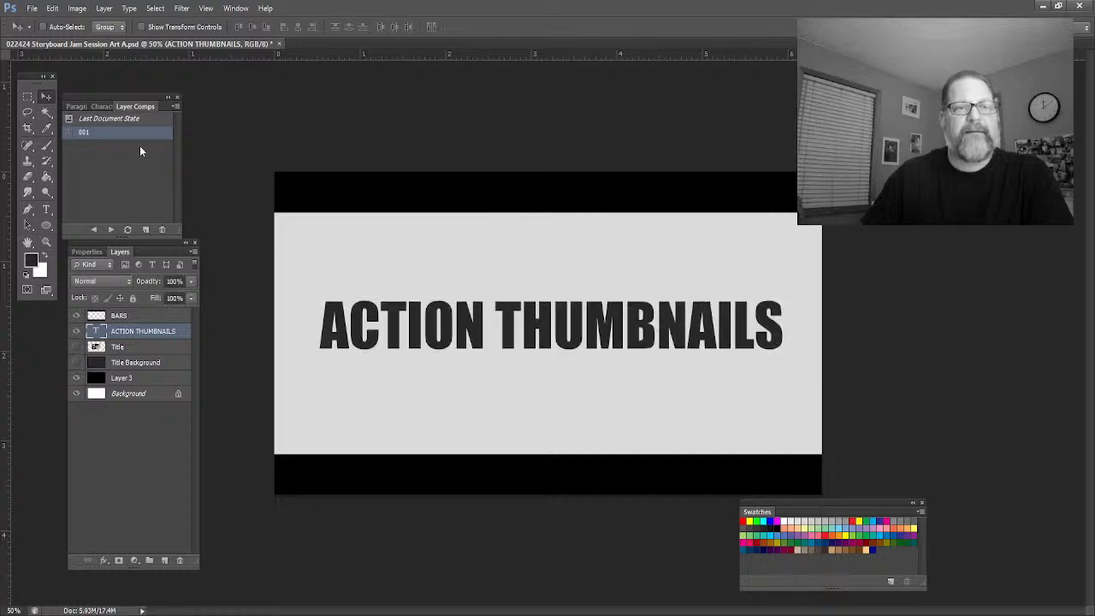
pyautogui.click(146, 230)
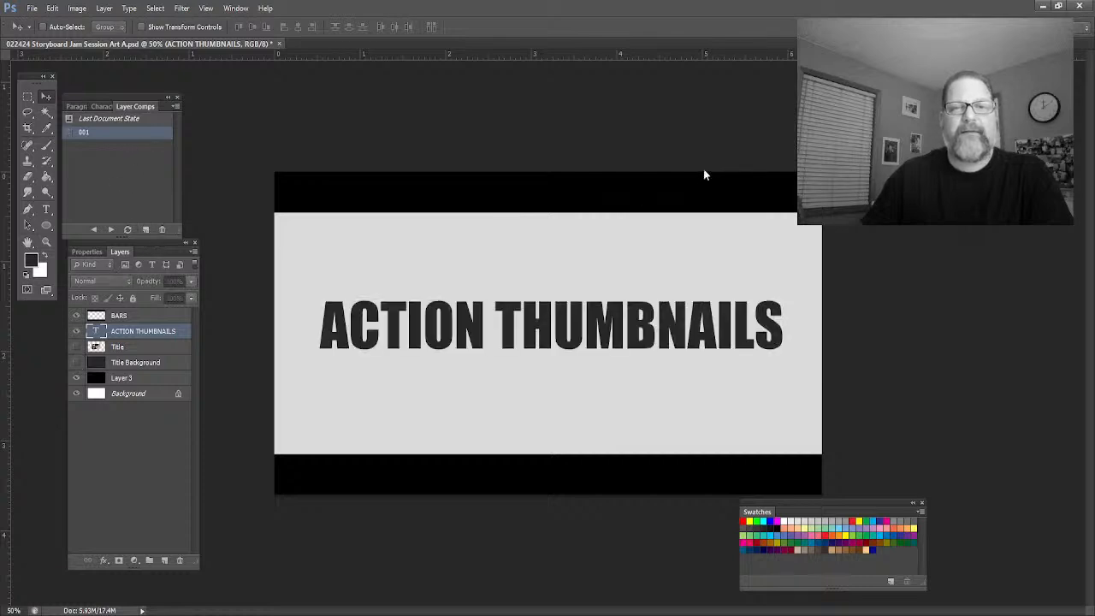
pyautogui.press('Return')
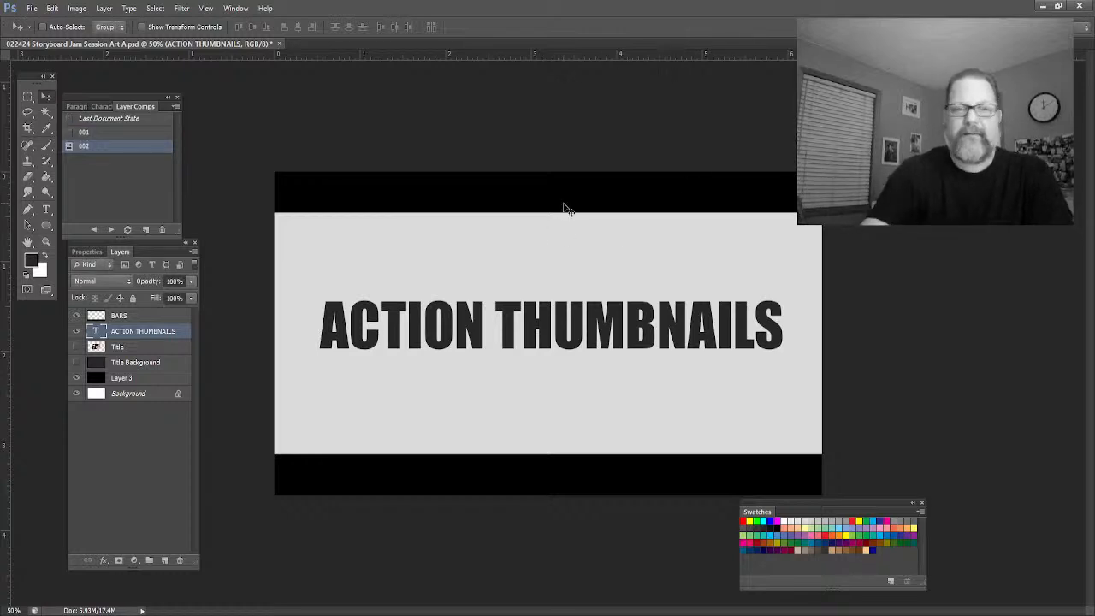
pyautogui.click(76, 331)
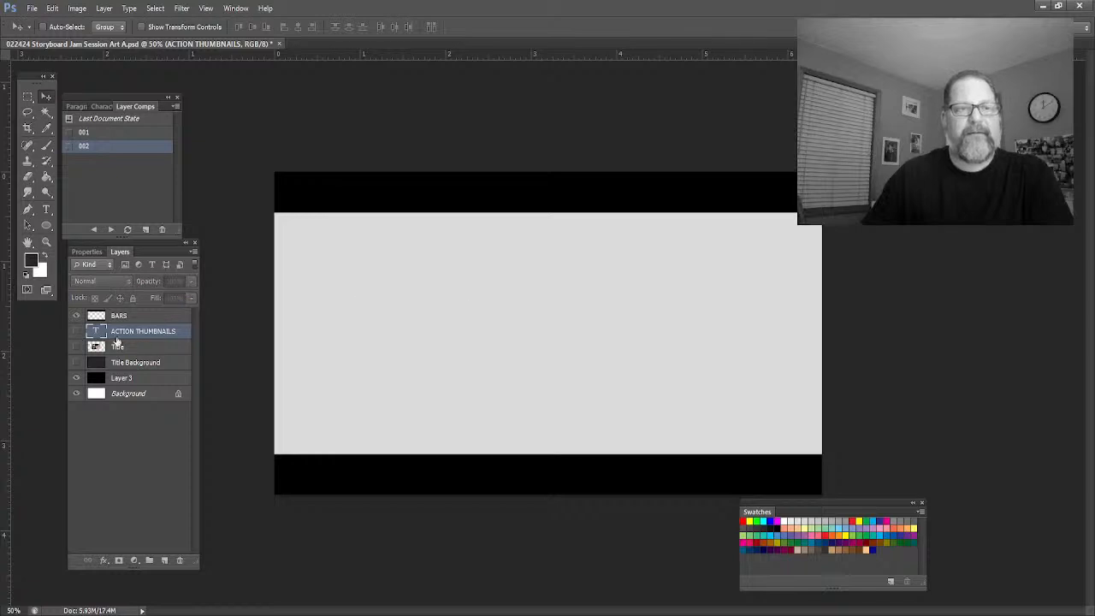
pyautogui.click(145, 230)
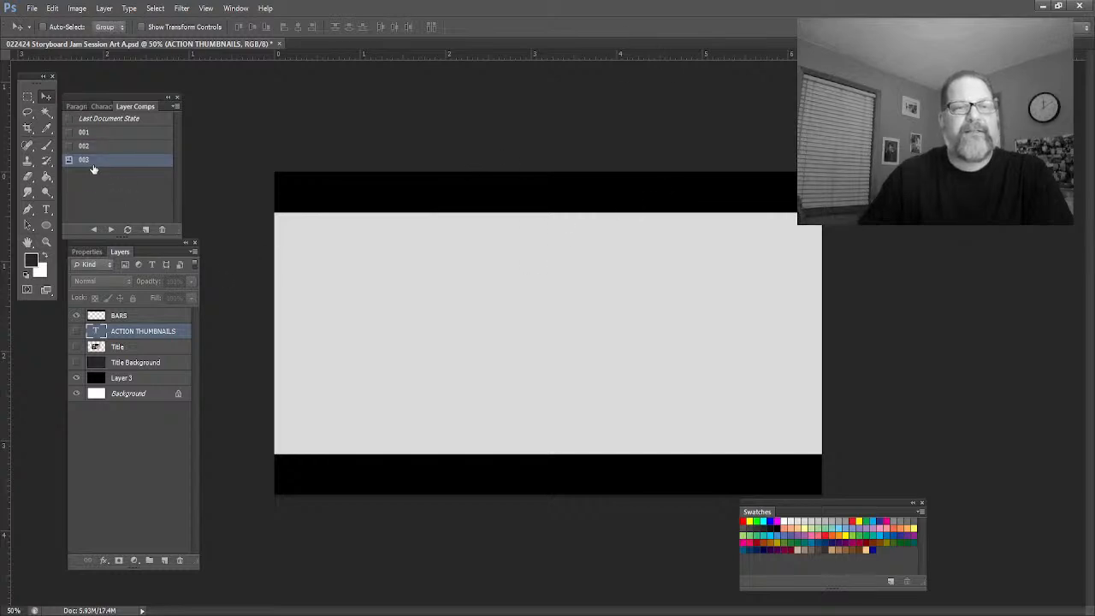
# Cycle forward and backward through layer comps 001, 002 and 003 to review the frames, ending on 003
pyautogui.click(110, 229)
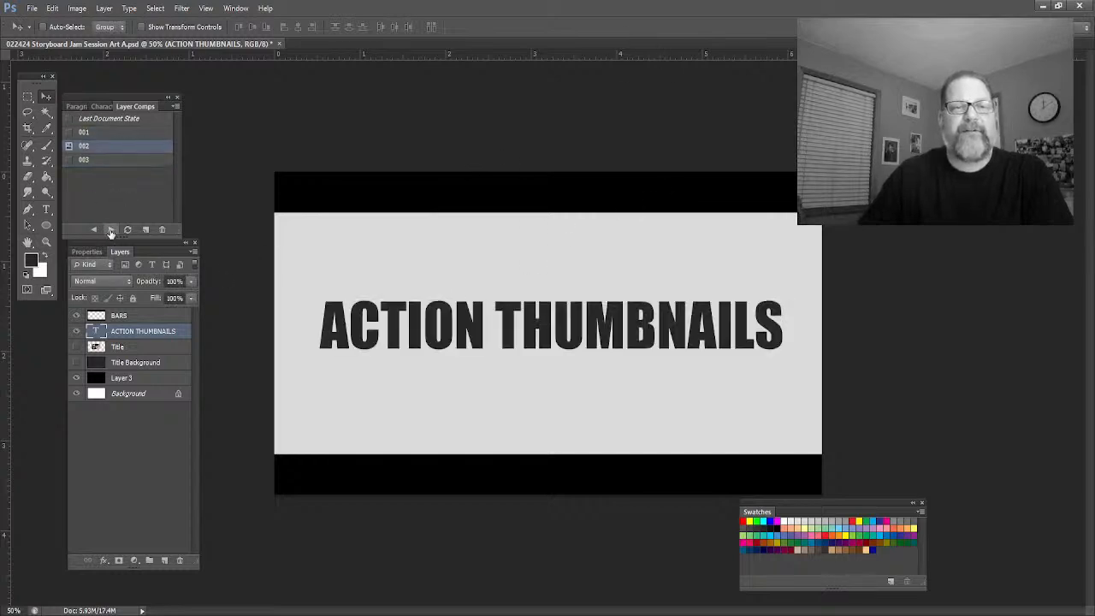
pyautogui.click(110, 229)
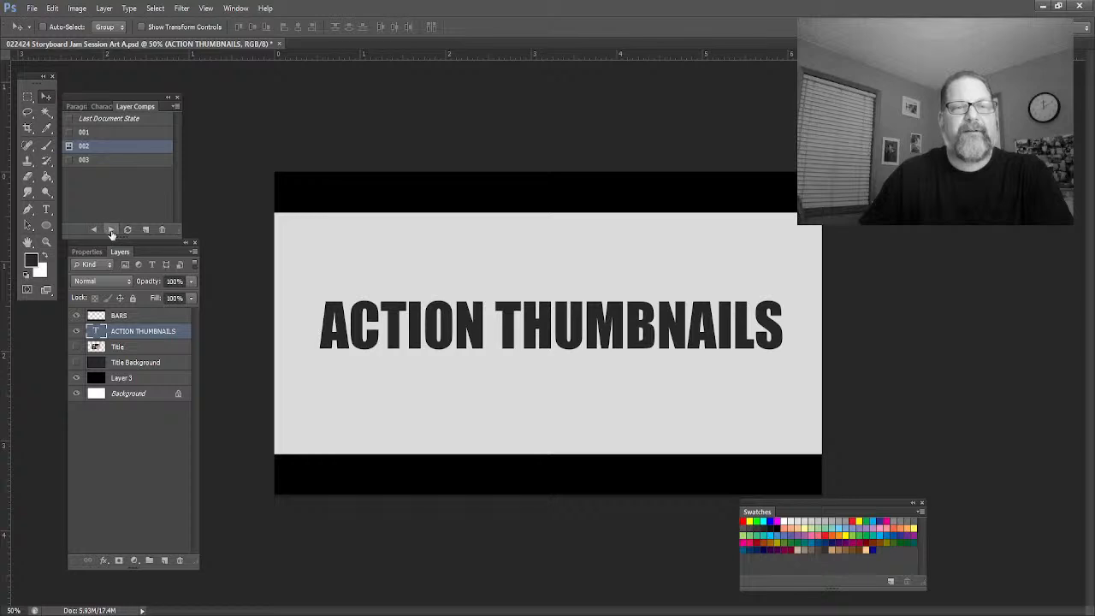
pyautogui.click(111, 229)
pyautogui.click(111, 230)
pyautogui.click(110, 229)
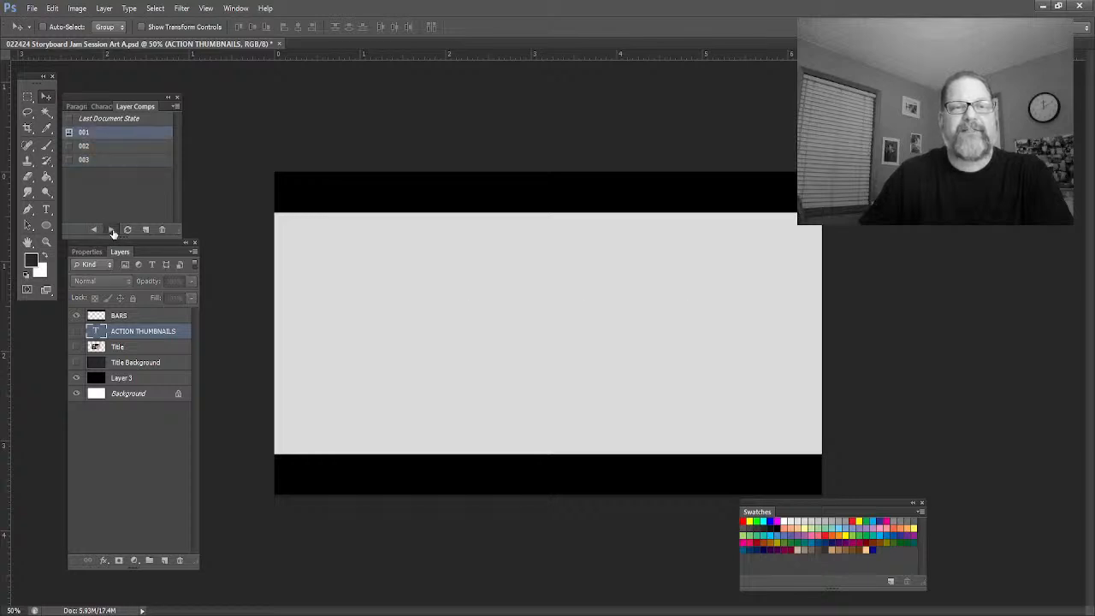
pyautogui.click(110, 229)
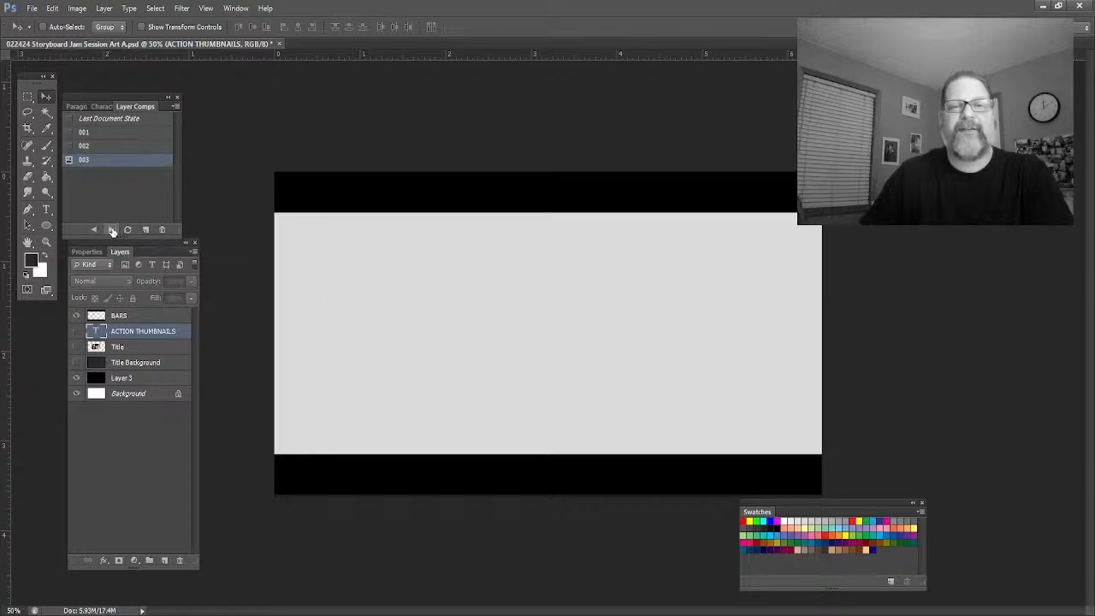
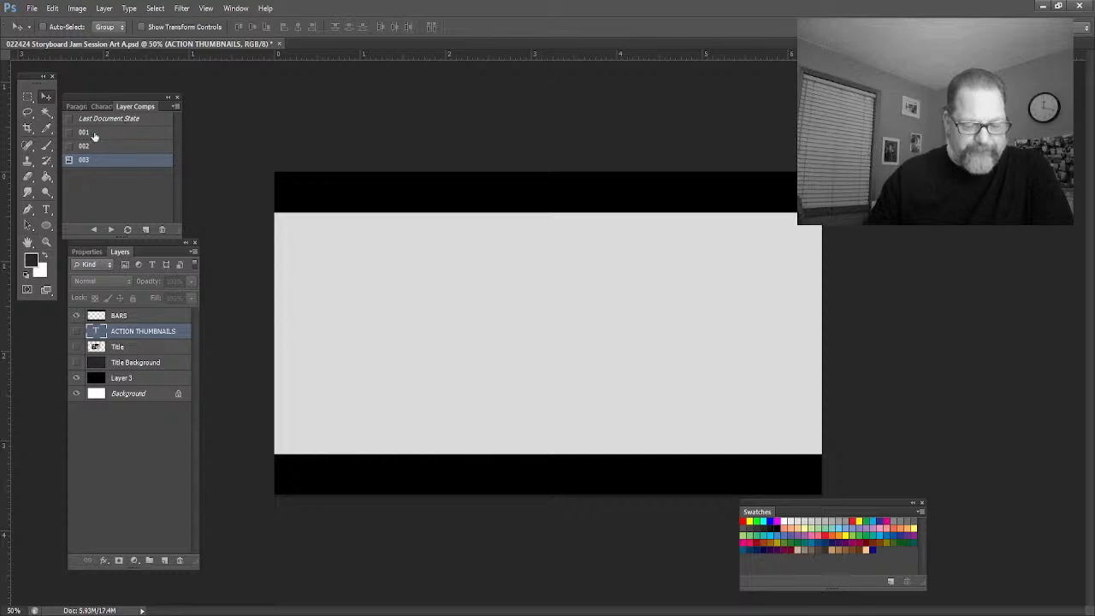
pyautogui.click(94, 230)
pyautogui.click(94, 230)
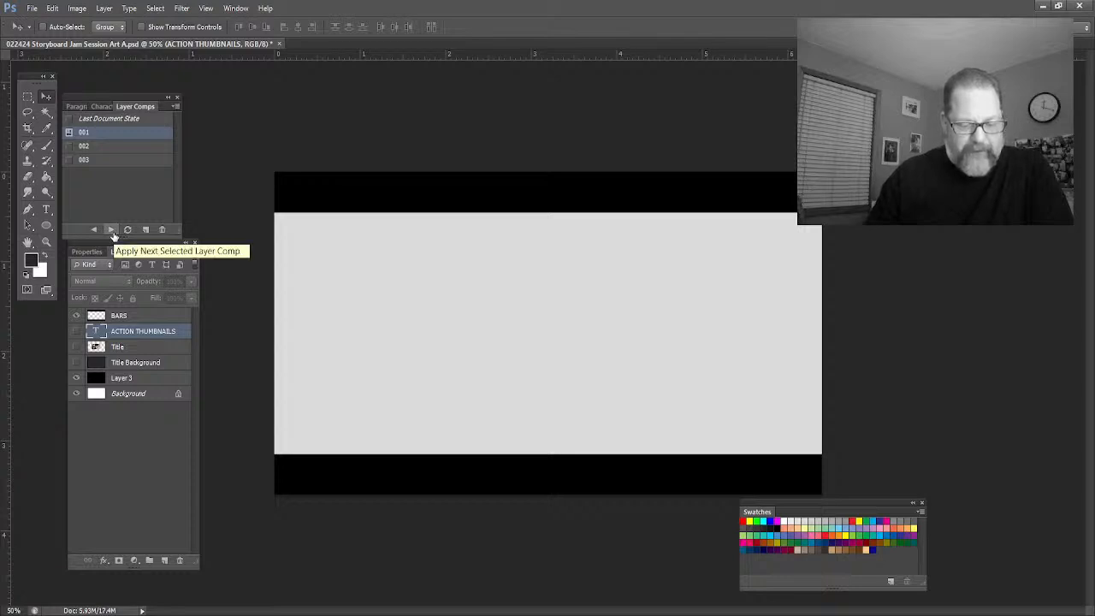
pyautogui.click(112, 232)
pyautogui.click(112, 231)
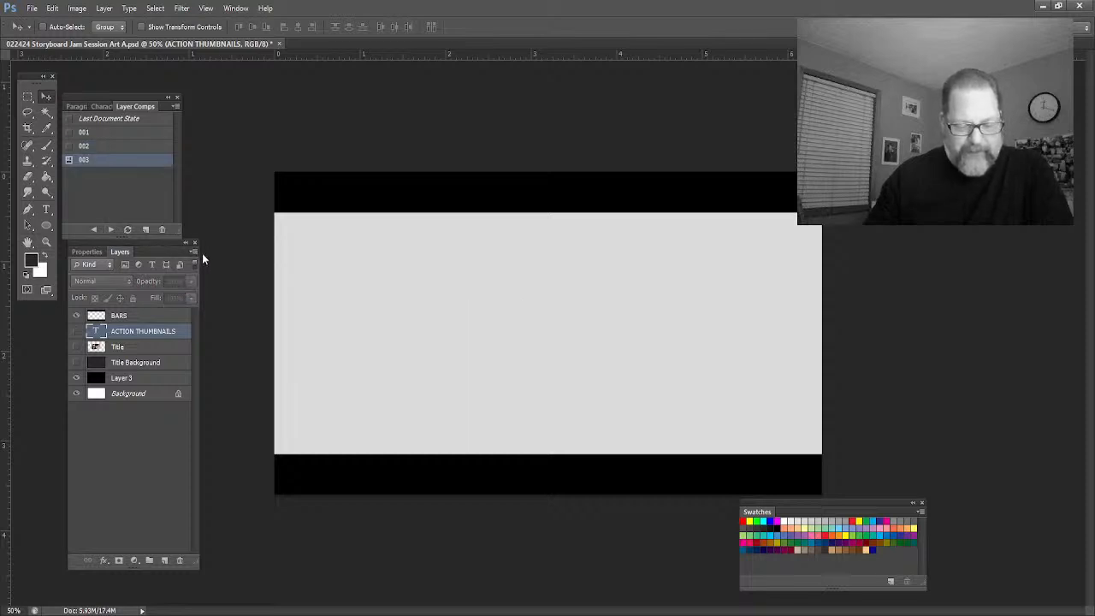
# Add a new layer above the ACTION THUMBNAILS layer, and try a short brush stroke on it and undo it
pyautogui.hotkey('ctrl', 'shift', 'alt', 'n')
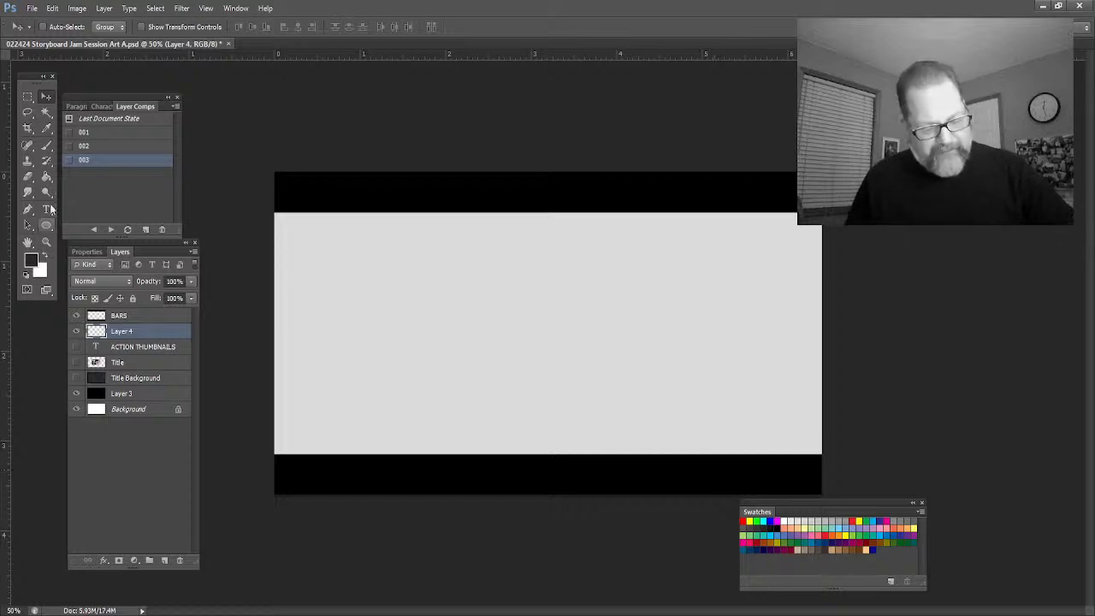
pyautogui.click(46, 145)
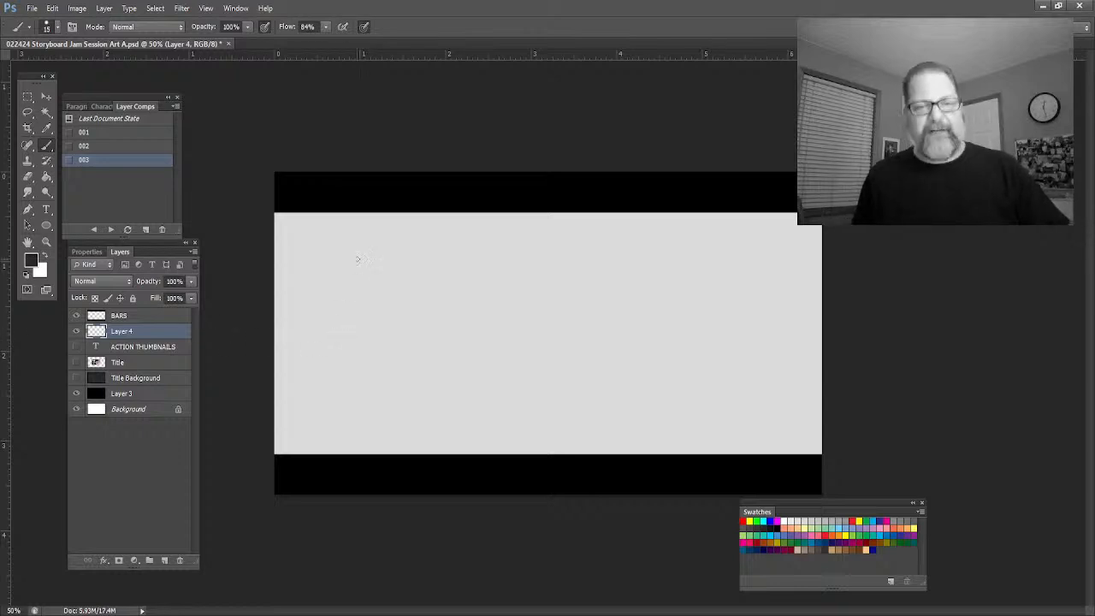
pyautogui.moveTo(364, 306)
pyautogui.mouseDown()
pyautogui.moveTo(377, 360)
pyautogui.moveTo(360, 355)
pyautogui.moveTo(329, 382)
pyautogui.mouseUp()
pyautogui.hotkey('ctrl', 'z')
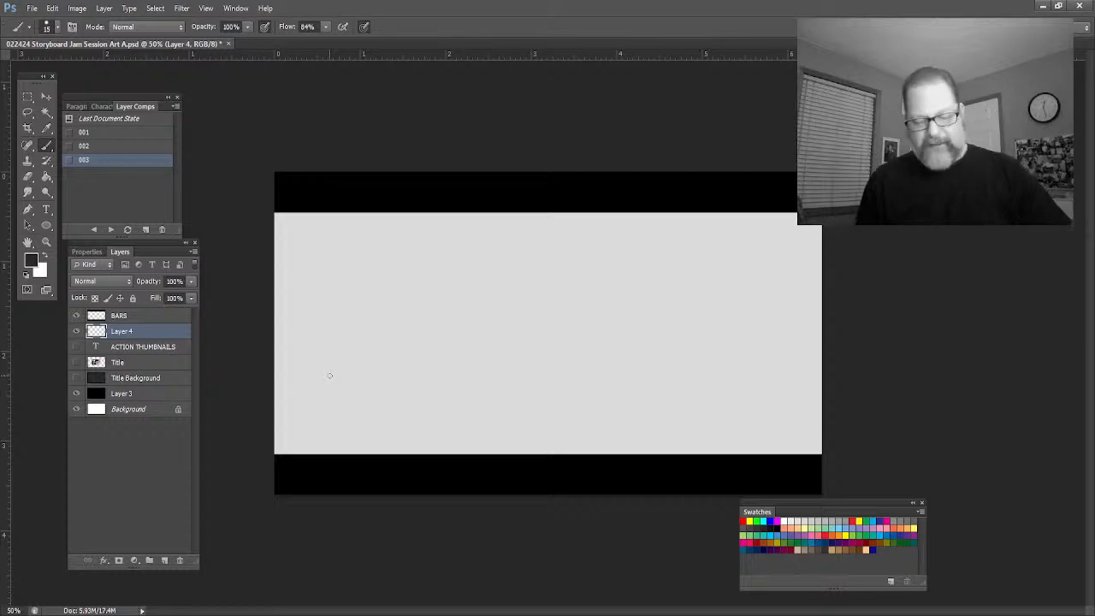
# Enlarge the canvas on screen so the whole frame fits, and move the Layer Comps panel slightly away from the toolbox
pyautogui.press('z')
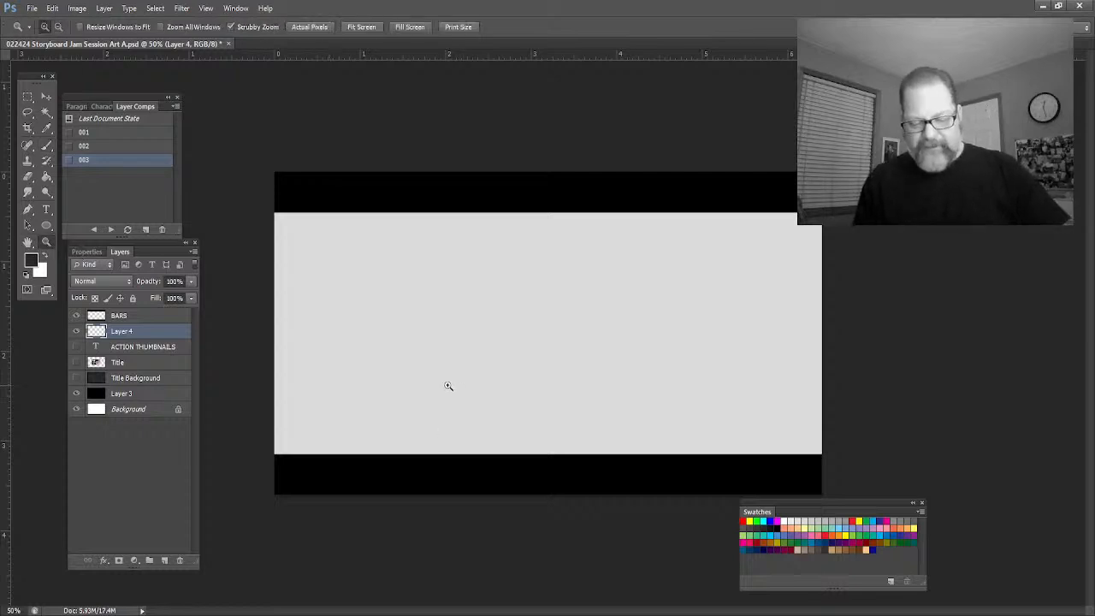
pyautogui.moveTo(447, 384); pyautogui.dragTo(486, 384)
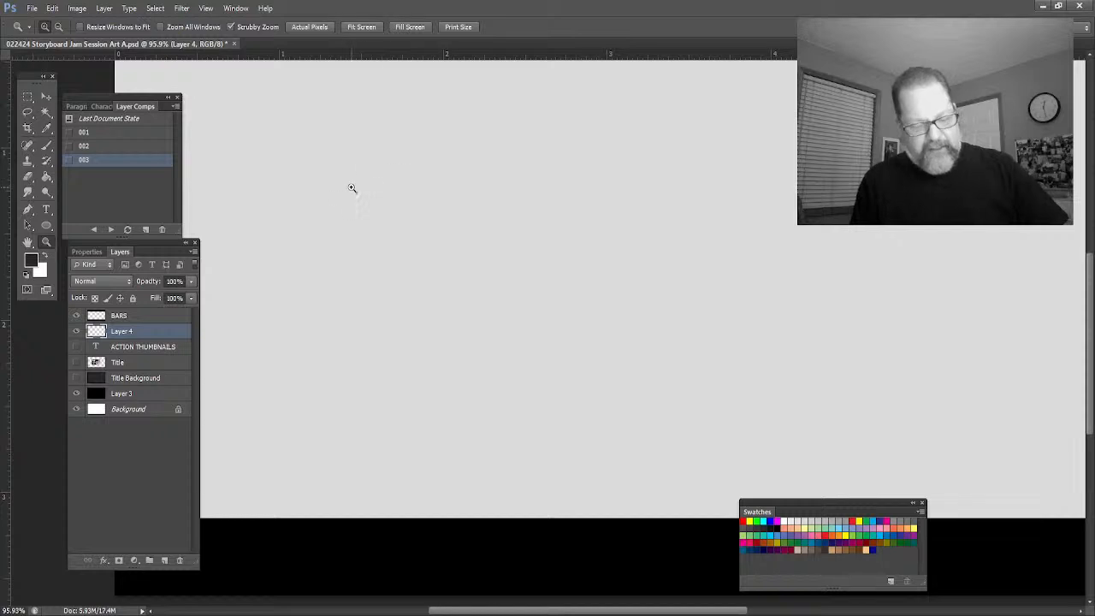
pyautogui.click(46, 145)
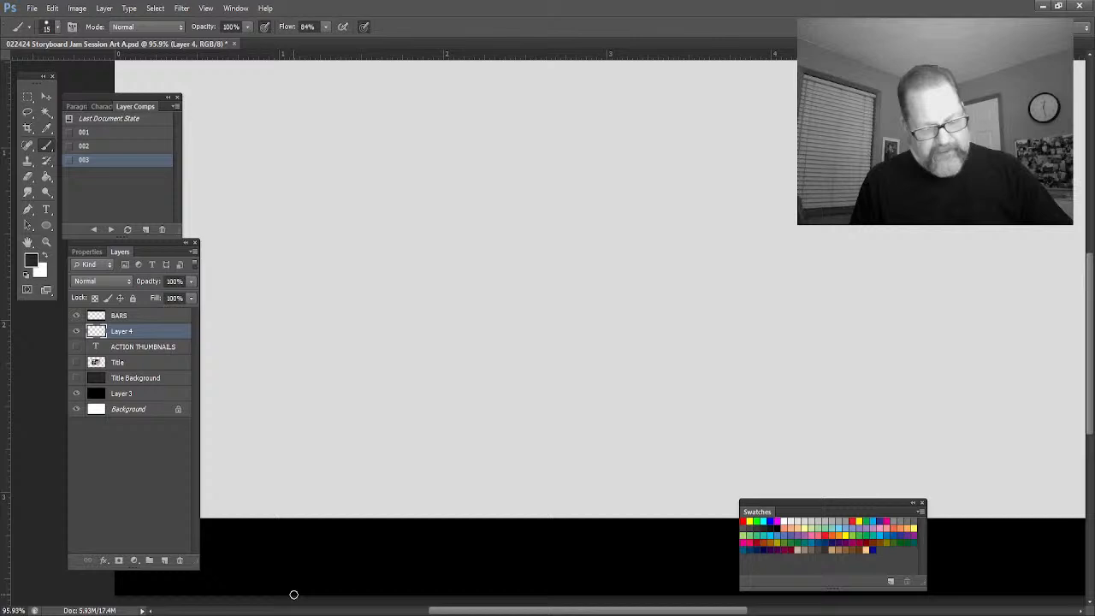
pyautogui.click(28, 242)
pyautogui.click(46, 242)
pyautogui.scroll(-3, 281, 425)
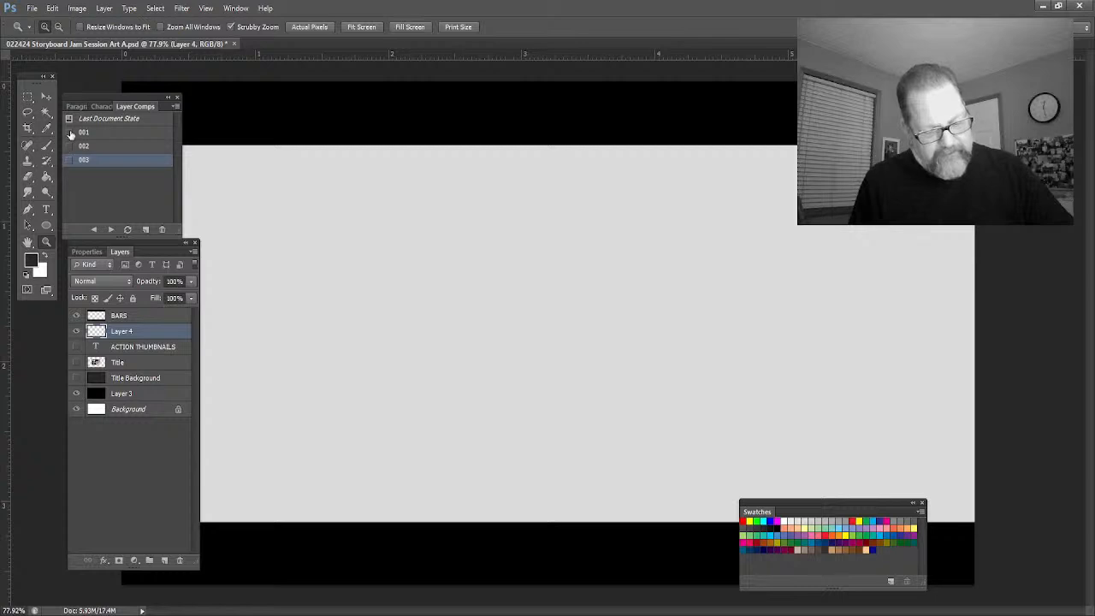
pyautogui.moveTo(101, 104)
pyautogui.mouseDown()
pyautogui.moveTo(342, 142)
pyautogui.moveTo(424, 303)
pyautogui.moveTo(232, 123)
pyautogui.moveTo(154, 88)
pyautogui.moveTo(111, 89)
pyautogui.mouseUp()
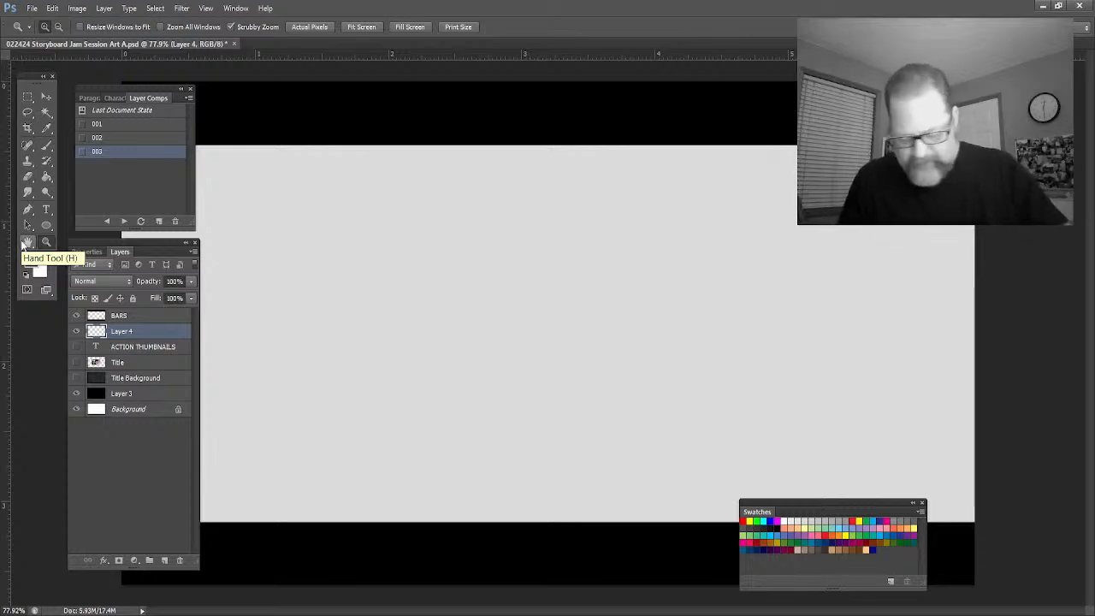
# Handwrite the heading "ACTION FILMS:" in light blue with the brush near the frame's upper edge and underline it
pyautogui.click(871, 521)
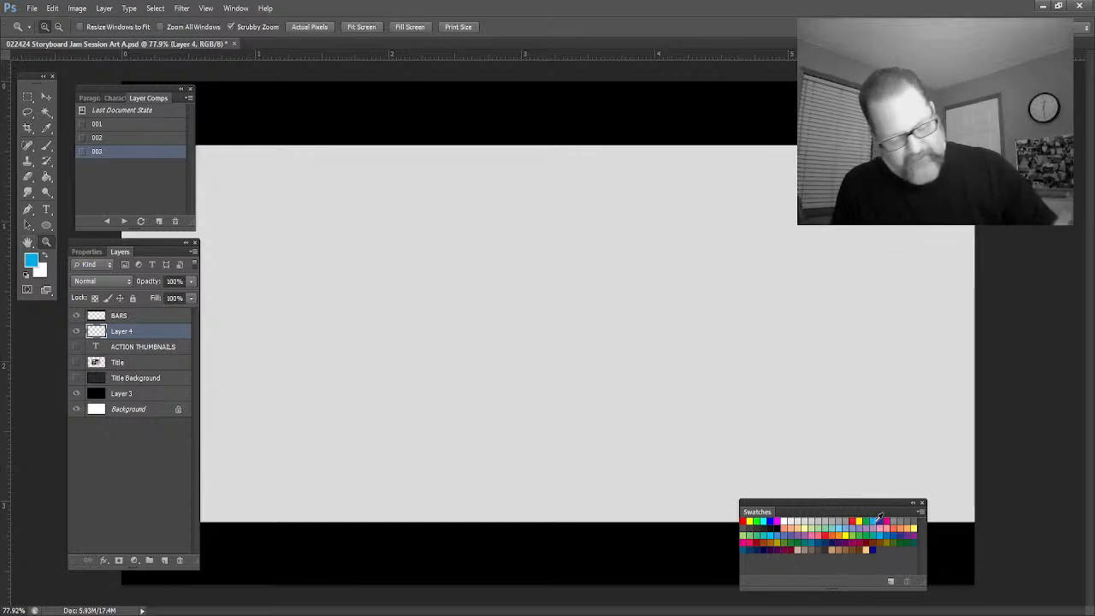
pyautogui.click(47, 147)
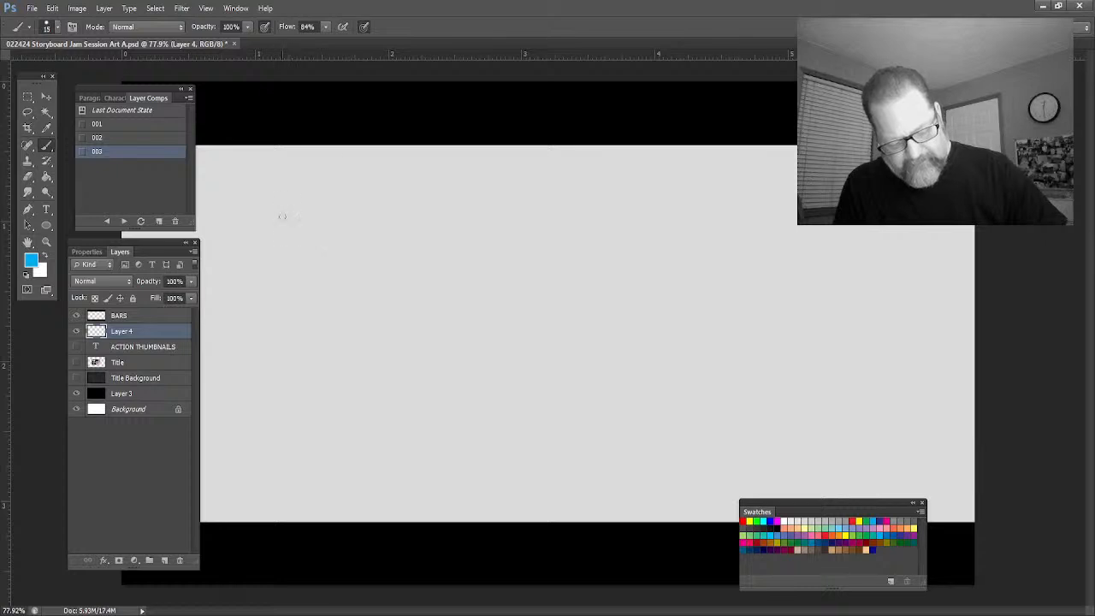
pyautogui.moveTo(279, 255)
pyautogui.mouseDown()
pyautogui.moveTo(298, 208)
pyautogui.moveTo(305, 256)
pyautogui.mouseUp()
pyautogui.moveTo(282, 243)
pyautogui.mouseDown()
pyautogui.moveTo(350, 216)
pyautogui.moveTo(351, 248)
pyautogui.mouseUp()
pyautogui.moveTo(338, 215)
pyautogui.mouseDown()
pyautogui.moveTo(363, 203)
pyautogui.moveTo(381, 229)
pyautogui.moveTo(422, 247)
pyautogui.moveTo(430, 200)
pyautogui.moveTo(462, 246)
pyautogui.mouseUp()
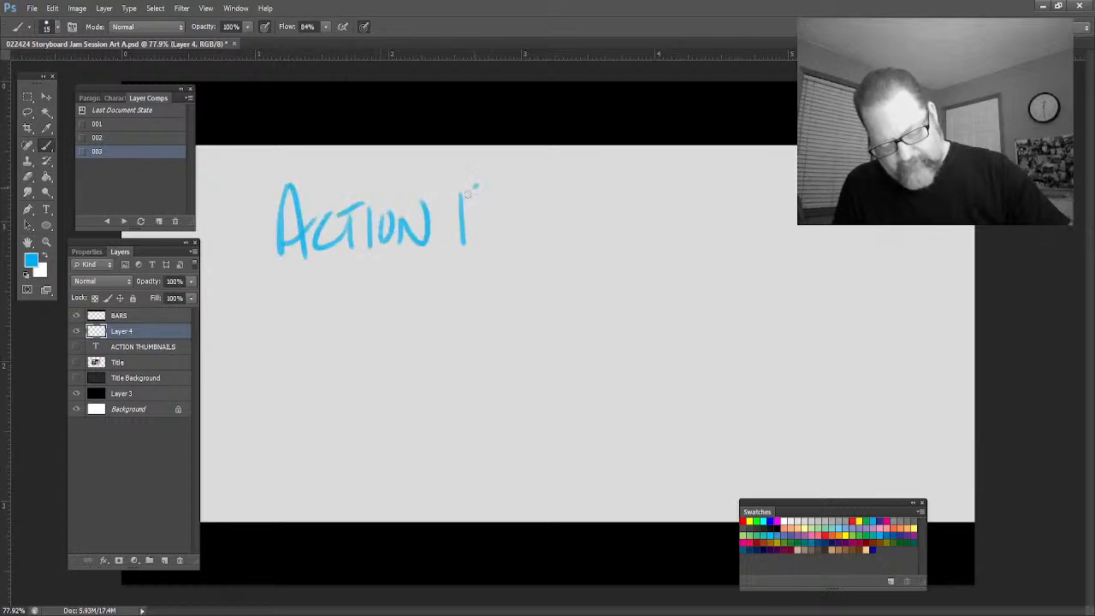
pyautogui.moveTo(468, 191); pyautogui.dragTo(455, 244)
pyautogui.moveTo(457, 224)
pyautogui.mouseDown()
pyautogui.moveTo(476, 218)
pyautogui.moveTo(496, 235)
pyautogui.mouseUp()
pyautogui.moveTo(512, 197)
pyautogui.mouseDown()
pyautogui.moveTo(532, 237)
pyautogui.moveTo(560, 232)
pyautogui.mouseUp()
pyautogui.moveTo(585, 198); pyautogui.dragTo(568, 238)
pyautogui.moveTo(610, 190)
pyautogui.mouseDown()
pyautogui.moveTo(544, 257)
pyautogui.moveTo(254, 273)
pyautogui.mouseUp()
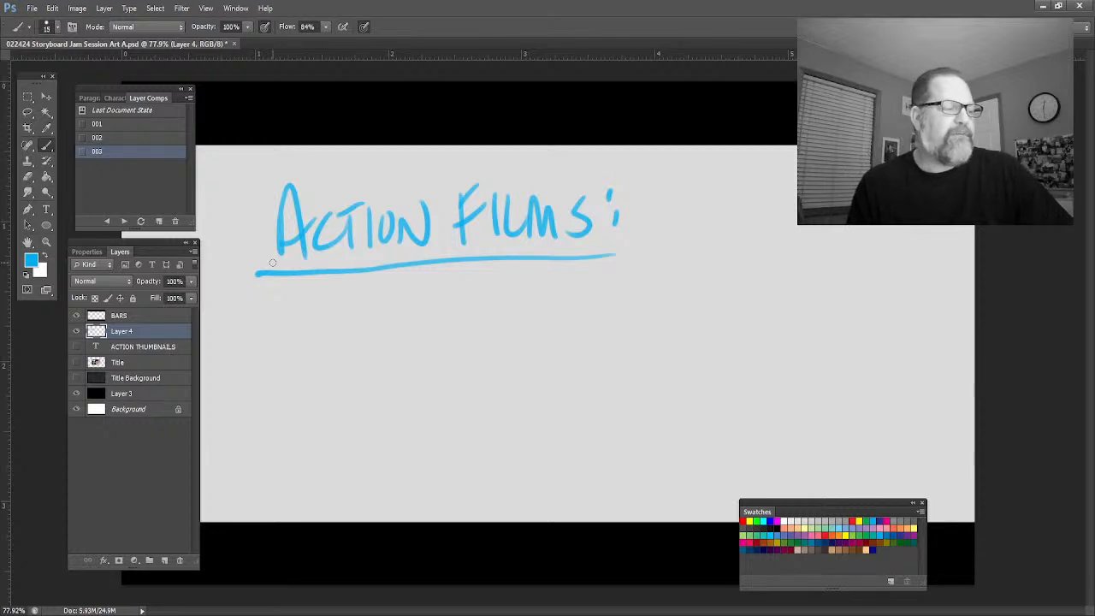
# Handwrite the bullet point "HAND HELD SHOTS" in light blue below the underlined heading
pyautogui.moveTo(271, 313); pyautogui.dragTo(269, 317)
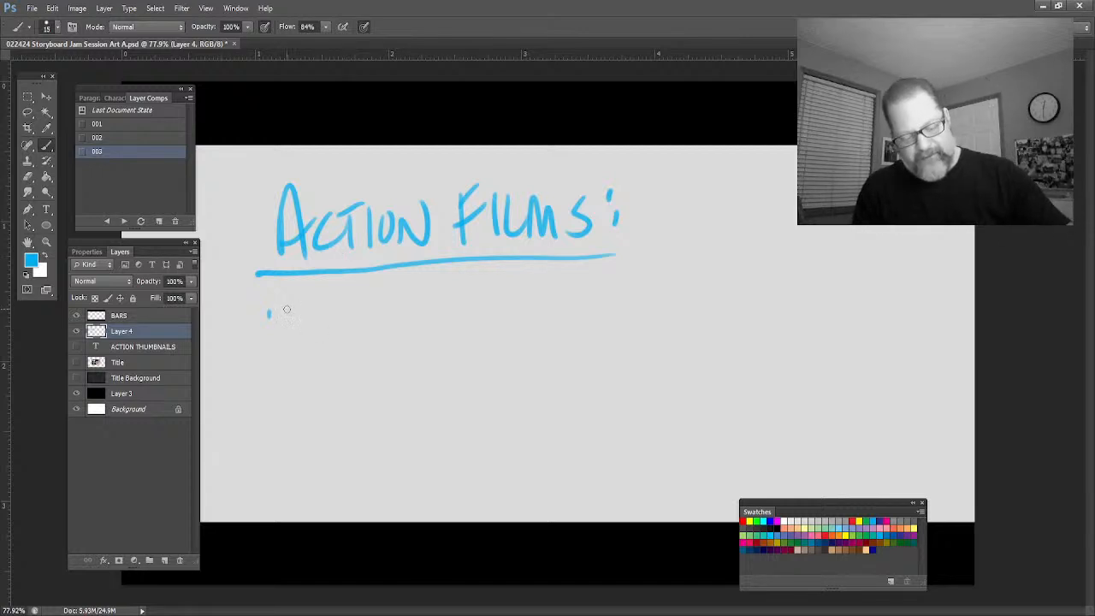
pyautogui.moveTo(288, 299)
pyautogui.mouseDown()
pyautogui.moveTo(289, 327)
pyautogui.moveTo(301, 324)
pyautogui.mouseUp()
pyautogui.moveTo(286, 316)
pyautogui.mouseDown()
pyautogui.moveTo(305, 311)
pyautogui.moveTo(324, 330)
pyautogui.moveTo(342, 301)
pyautogui.moveTo(344, 326)
pyautogui.moveTo(371, 323)
pyautogui.mouseUp()
pyautogui.moveTo(383, 296)
pyautogui.mouseDown()
pyautogui.moveTo(384, 323)
pyautogui.moveTo(387, 310)
pyautogui.mouseUp()
pyautogui.moveTo(394, 299)
pyautogui.mouseDown()
pyautogui.moveTo(407, 322)
pyautogui.moveTo(408, 298)
pyautogui.mouseUp()
pyautogui.moveTo(395, 311); pyautogui.dragTo(435, 323)
pyautogui.moveTo(431, 298)
pyautogui.mouseDown()
pyautogui.moveTo(433, 323)
pyautogui.moveTo(459, 322)
pyautogui.mouseUp()
pyautogui.moveTo(484, 299)
pyautogui.mouseDown()
pyautogui.moveTo(484, 324)
pyautogui.moveTo(498, 294)
pyautogui.mouseUp()
pyautogui.moveTo(504, 295)
pyautogui.mouseDown()
pyautogui.moveTo(494, 316)
pyautogui.moveTo(508, 293)
pyautogui.mouseUp()
pyautogui.moveTo(516, 291)
pyautogui.mouseDown()
pyautogui.moveTo(478, 337)
pyautogui.moveTo(460, 294)
pyautogui.moveTo(503, 305)
pyautogui.moveTo(510, 288)
pyautogui.moveTo(507, 320)
pyautogui.moveTo(494, 286)
pyautogui.moveTo(472, 294)
pyautogui.moveTo(498, 294)
pyautogui.moveTo(457, 317)
pyautogui.moveTo(466, 336)
pyautogui.moveTo(460, 290)
pyautogui.mouseUp()
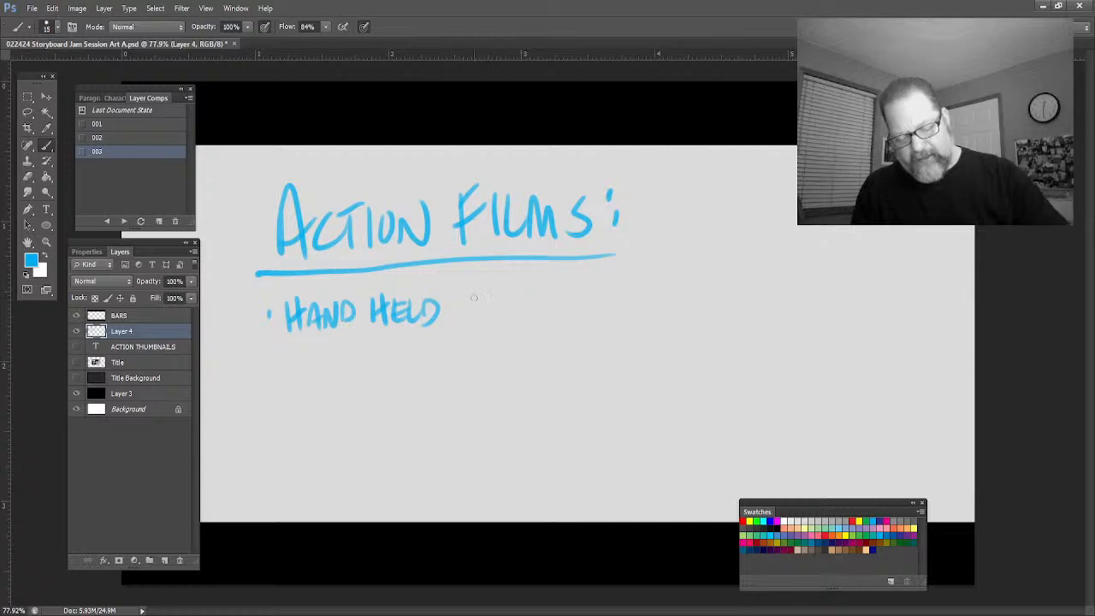
pyautogui.moveTo(472, 298)
pyautogui.mouseDown()
pyautogui.moveTo(459, 320)
pyautogui.moveTo(492, 321)
pyautogui.moveTo(493, 307)
pyautogui.mouseUp()
pyautogui.moveTo(506, 298); pyautogui.dragTo(518, 321)
pyautogui.moveTo(507, 295)
pyautogui.mouseDown()
pyautogui.moveTo(552, 292)
pyautogui.moveTo(538, 317)
pyautogui.mouseUp()
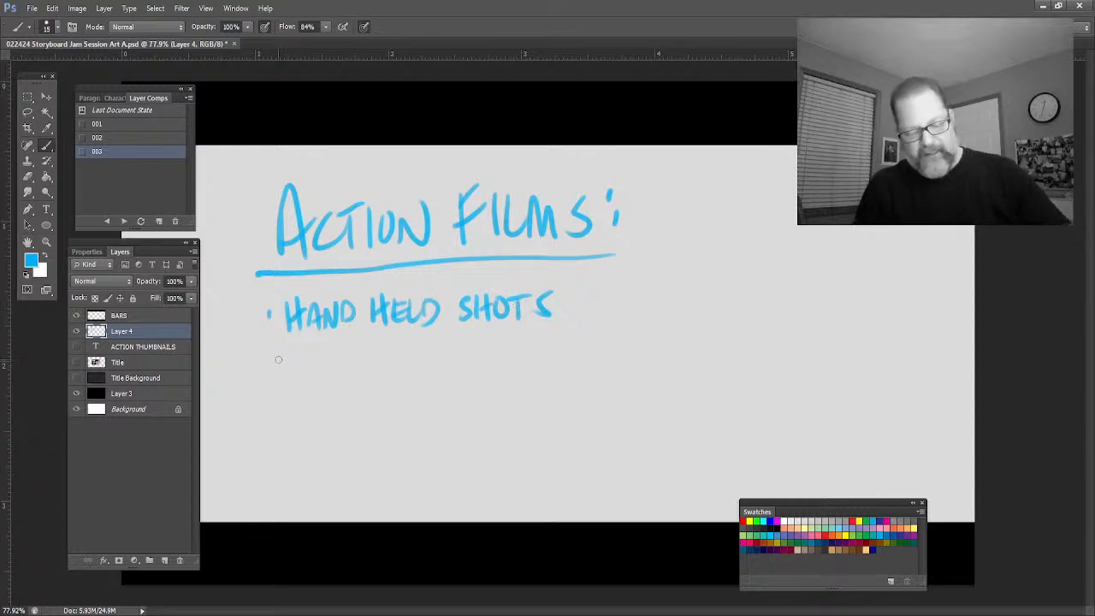
# Handwrite two more bullet points below the first: "FILMED W/ WIDE SHOT" and "NEED BIG PLANNING"
pyautogui.moveTo(267, 361); pyautogui.dragTo(267, 371)
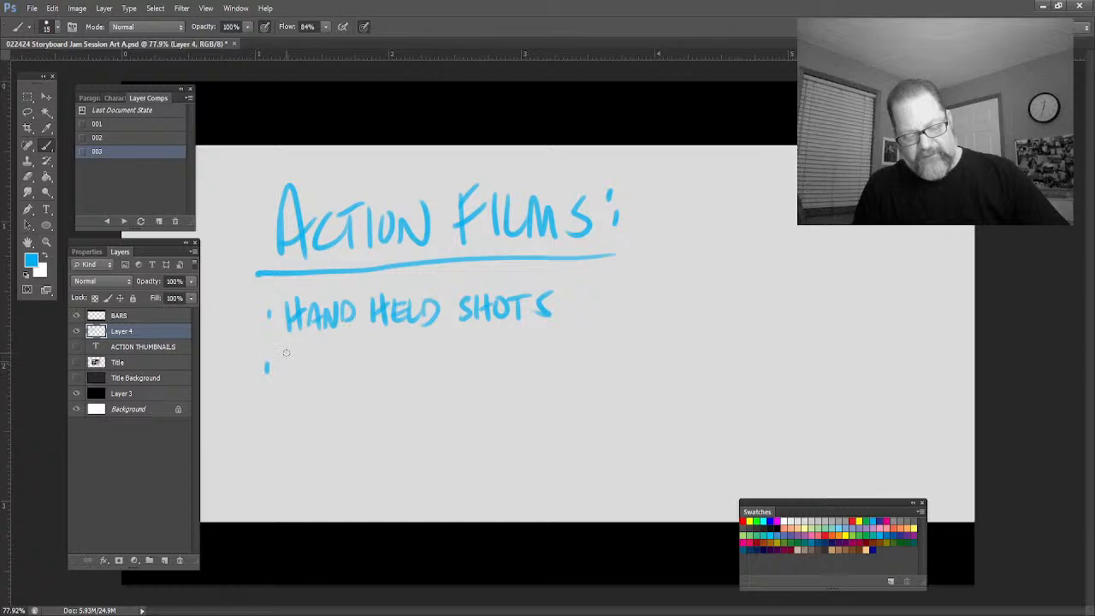
pyautogui.moveTo(287, 351)
pyautogui.mouseDown()
pyautogui.moveTo(287, 376)
pyautogui.moveTo(299, 350)
pyautogui.mouseUp()
pyautogui.moveTo(288, 362)
pyautogui.mouseDown()
pyautogui.moveTo(319, 359)
pyautogui.moveTo(350, 362)
pyautogui.mouseUp()
pyautogui.moveTo(360, 373)
pyautogui.mouseDown()
pyautogui.moveTo(373, 353)
pyautogui.moveTo(360, 371)
pyautogui.moveTo(416, 354)
pyautogui.moveTo(415, 389)
pyautogui.mouseUp()
pyautogui.moveTo(453, 348)
pyautogui.mouseDown()
pyautogui.moveTo(464, 370)
pyautogui.moveTo(480, 347)
pyautogui.moveTo(504, 370)
pyautogui.mouseUp()
pyautogui.moveTo(524, 346)
pyautogui.mouseDown()
pyautogui.moveTo(524, 369)
pyautogui.moveTo(540, 343)
pyautogui.mouseUp()
pyautogui.moveTo(524, 358); pyautogui.dragTo(536, 357)
pyautogui.moveTo(524, 369)
pyautogui.mouseDown()
pyautogui.moveTo(570, 367)
pyautogui.moveTo(592, 352)
pyautogui.mouseUp()
pyautogui.moveTo(593, 342)
pyautogui.mouseDown()
pyautogui.moveTo(595, 366)
pyautogui.moveTo(607, 343)
pyautogui.moveTo(631, 368)
pyautogui.mouseUp()
pyautogui.moveTo(609, 338); pyautogui.dragTo(655, 331)
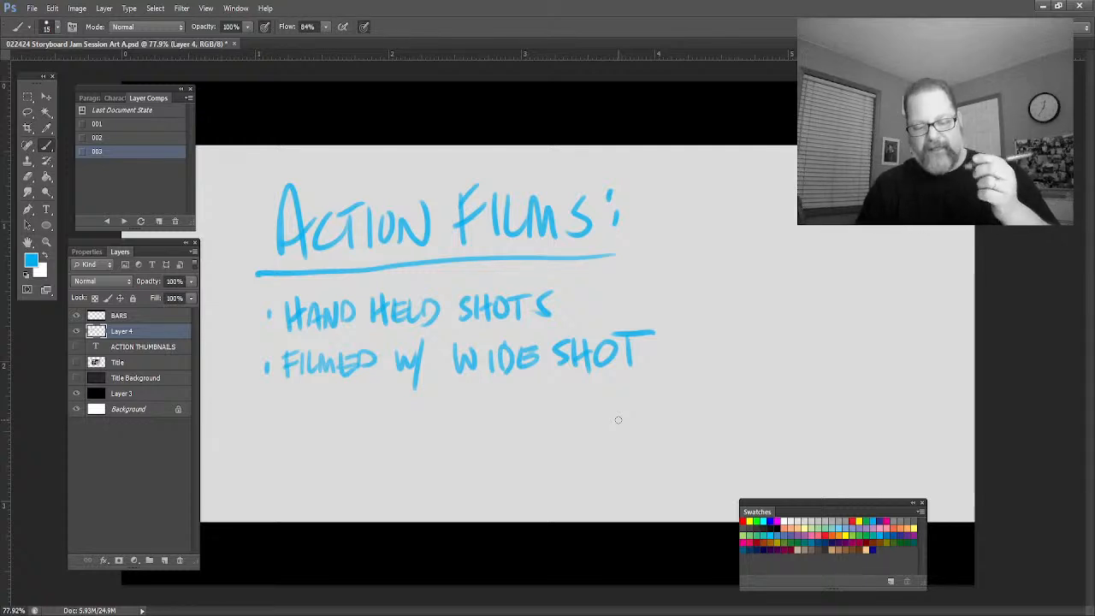
pyautogui.click(267, 419)
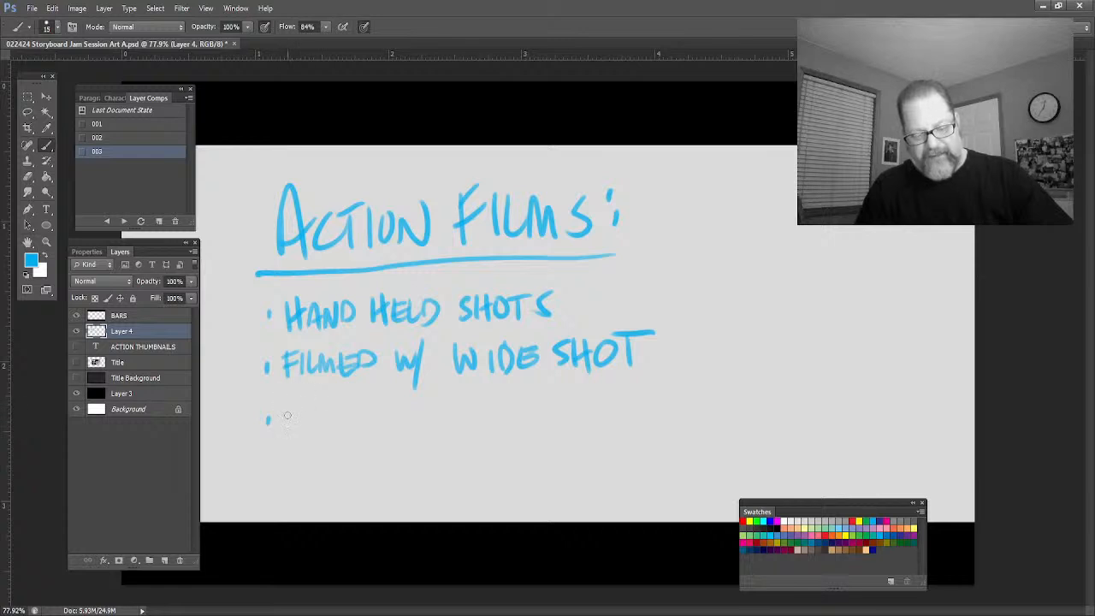
pyautogui.moveTo(281, 431)
pyautogui.mouseDown()
pyautogui.moveTo(283, 404)
pyautogui.moveTo(305, 402)
pyautogui.moveTo(318, 428)
pyautogui.moveTo(324, 411)
pyautogui.moveTo(376, 406)
pyautogui.moveTo(390, 427)
pyautogui.moveTo(404, 402)
pyautogui.moveTo(428, 430)
pyautogui.moveTo(459, 402)
pyautogui.moveTo(497, 394)
pyautogui.moveTo(525, 414)
pyautogui.moveTo(541, 395)
pyautogui.moveTo(585, 410)
pyautogui.moveTo(620, 385)
pyautogui.moveTo(633, 402)
pyautogui.mouseUp()
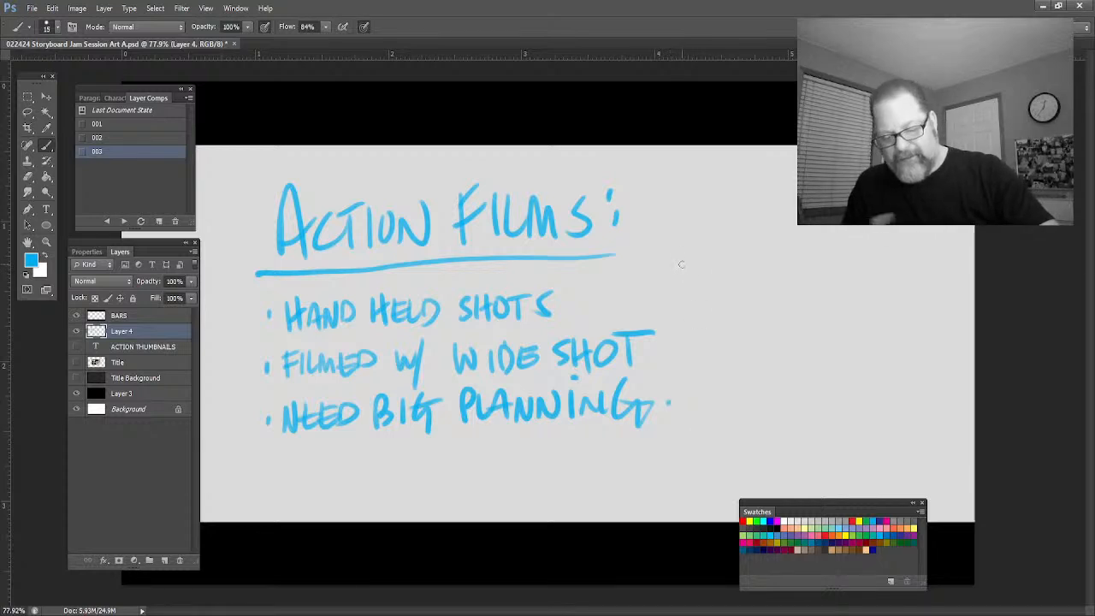
# Sketch a small light blue floor plan with rooms and corridors beside the bullet list
pyautogui.moveTo(670, 296); pyautogui.dragTo(665, 250)
pyautogui.moveTo(874, 255)
pyautogui.mouseDown()
pyautogui.moveTo(873, 317)
pyautogui.moveTo(715, 338)
pyautogui.moveTo(664, 245)
pyautogui.moveTo(652, 246)
pyautogui.mouseUp()
pyautogui.moveTo(684, 255)
pyautogui.mouseDown()
pyautogui.moveTo(722, 252)
pyautogui.moveTo(689, 254)
pyautogui.moveTo(742, 292)
pyautogui.moveTo(675, 293)
pyautogui.mouseUp()
pyautogui.moveTo(682, 310)
pyautogui.mouseDown()
pyautogui.moveTo(757, 327)
pyautogui.moveTo(776, 303)
pyautogui.moveTo(859, 305)
pyautogui.moveTo(872, 327)
pyautogui.mouseUp()
pyautogui.moveTo(877, 282)
pyautogui.mouseDown()
pyautogui.moveTo(794, 286)
pyautogui.moveTo(791, 246)
pyautogui.moveTo(752, 277)
pyautogui.moveTo(753, 291)
pyautogui.moveTo(767, 275)
pyautogui.mouseUp()
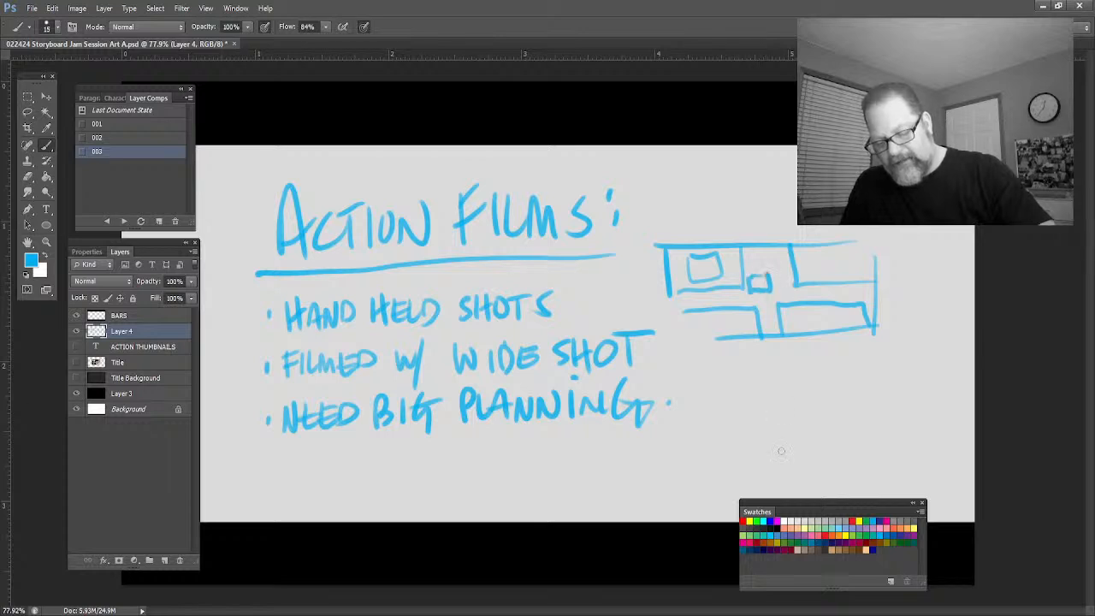
# Draw a red route through the floor plan sketch and mark three positions on it with dark blue dots
pyautogui.click(855, 521)
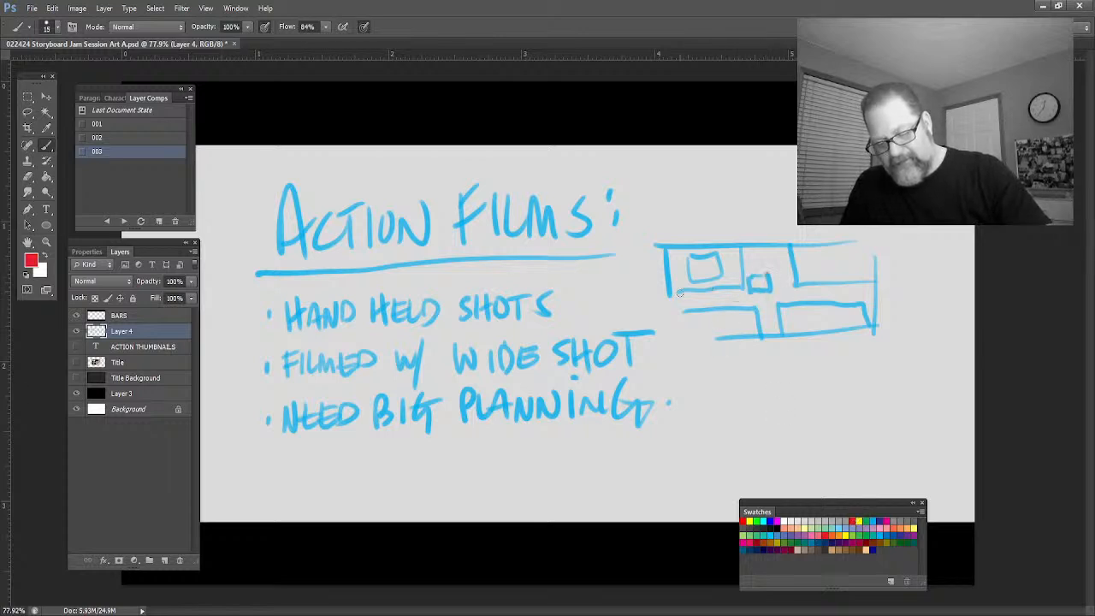
pyautogui.moveTo(661, 297)
pyautogui.mouseDown()
pyautogui.moveTo(724, 299)
pyautogui.moveTo(726, 284)
pyautogui.moveTo(767, 312)
pyautogui.moveTo(801, 285)
pyautogui.moveTo(851, 285)
pyautogui.mouseUp()
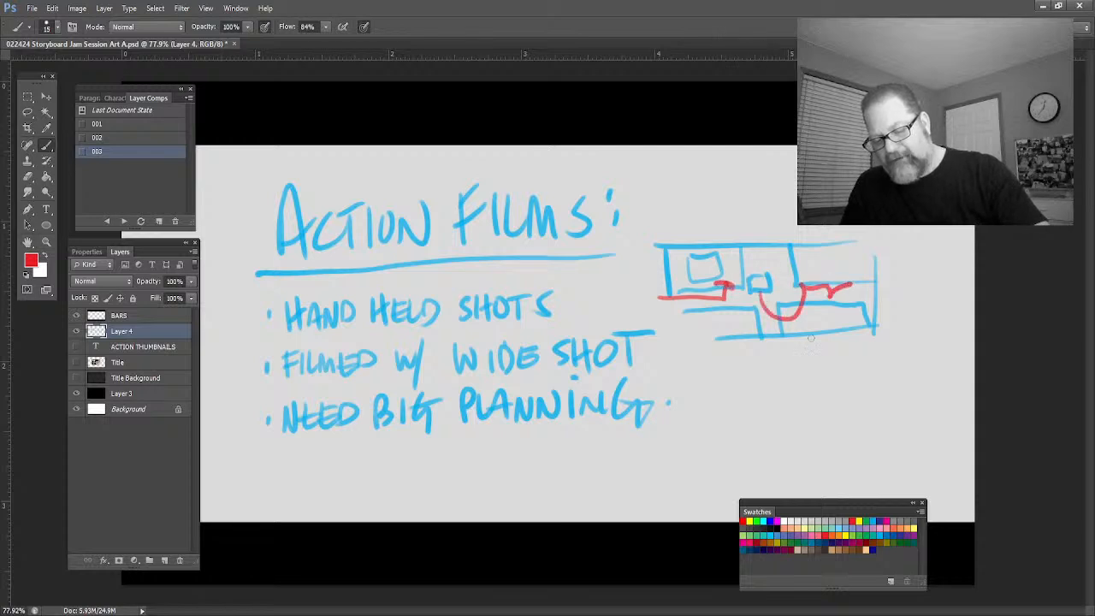
pyautogui.click(774, 518)
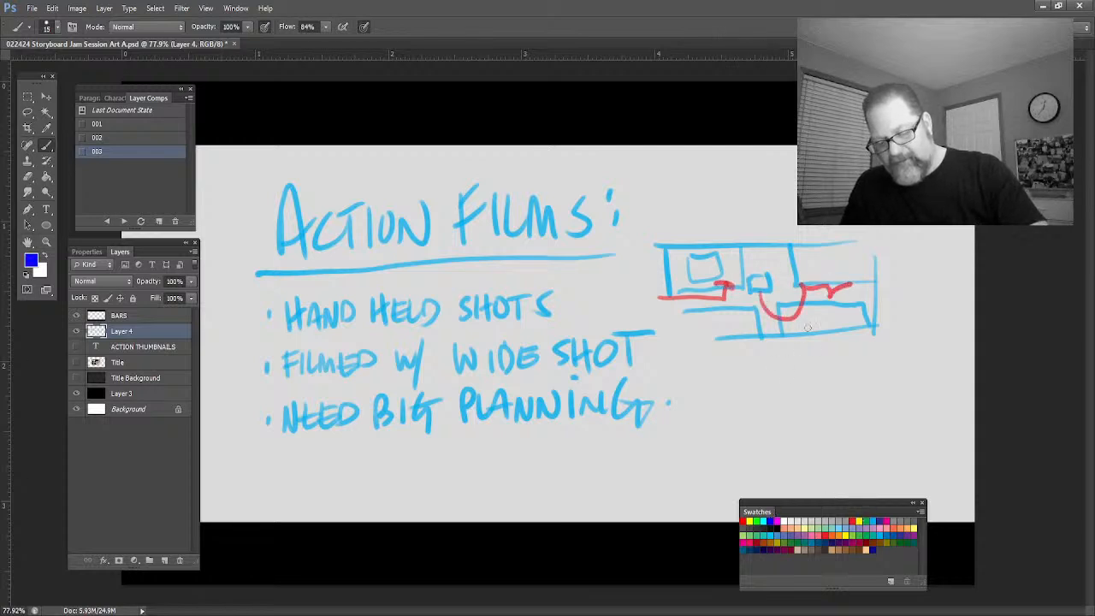
pyautogui.click(814, 313)
pyautogui.click(831, 260)
pyautogui.click(715, 252)
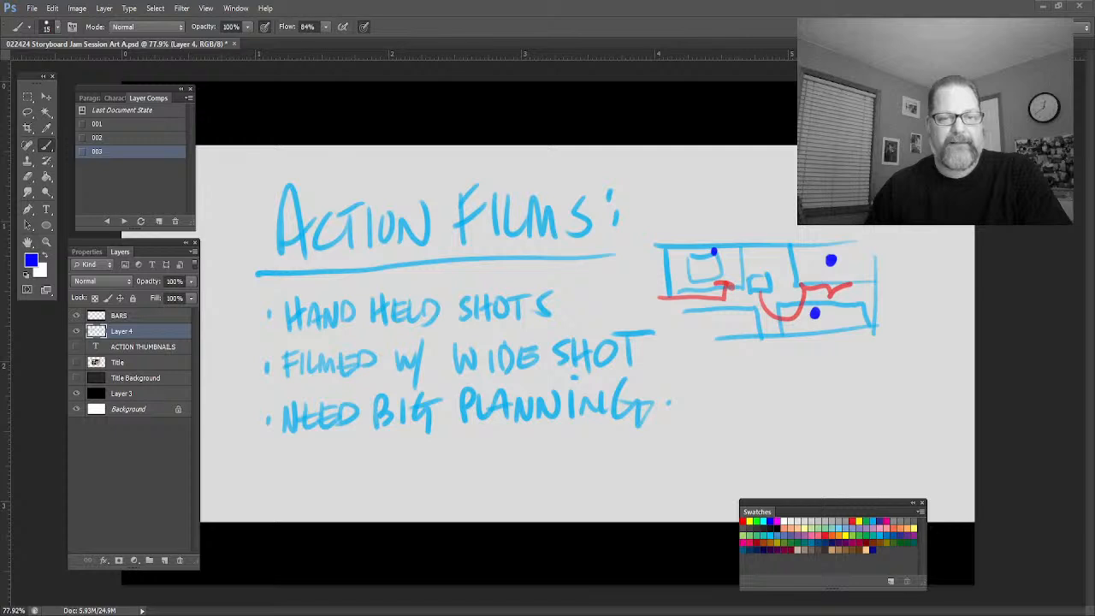
# Hide the Layer 4 notes, set the foreground colour to light blue and add a new layer above Layer 4
pyautogui.click(77, 332)
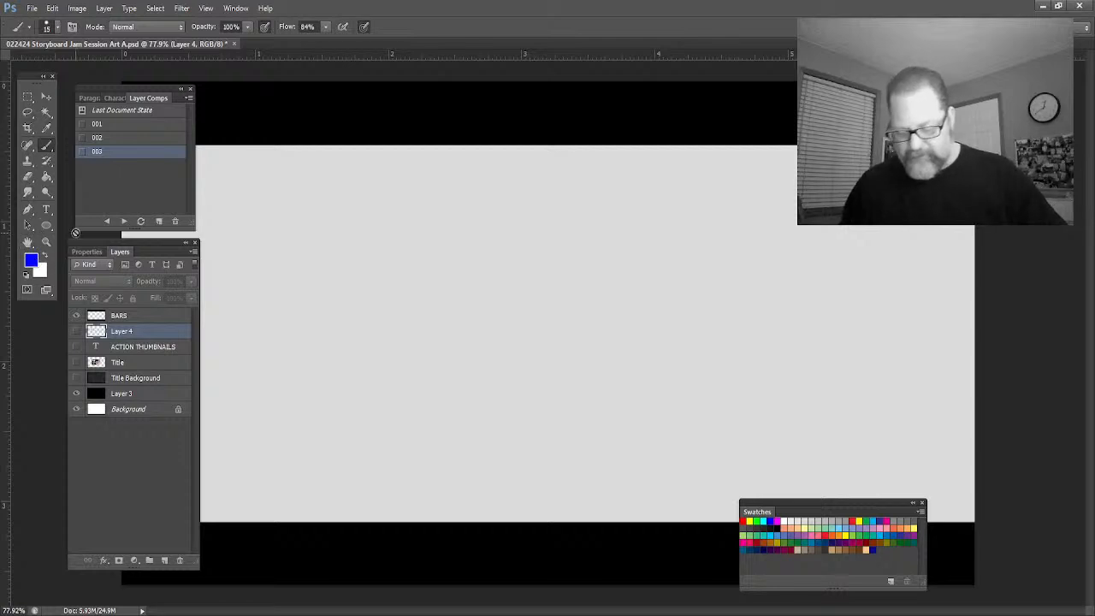
pyautogui.click(872, 520)
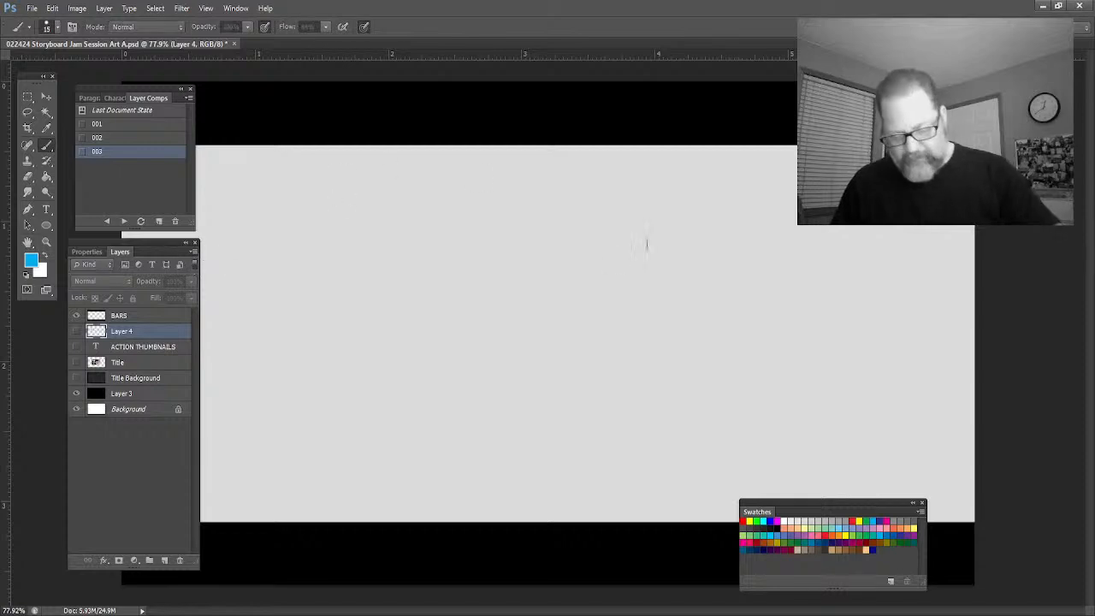
pyautogui.hotkey('ctrl', 'shift', 'alt', 'n')
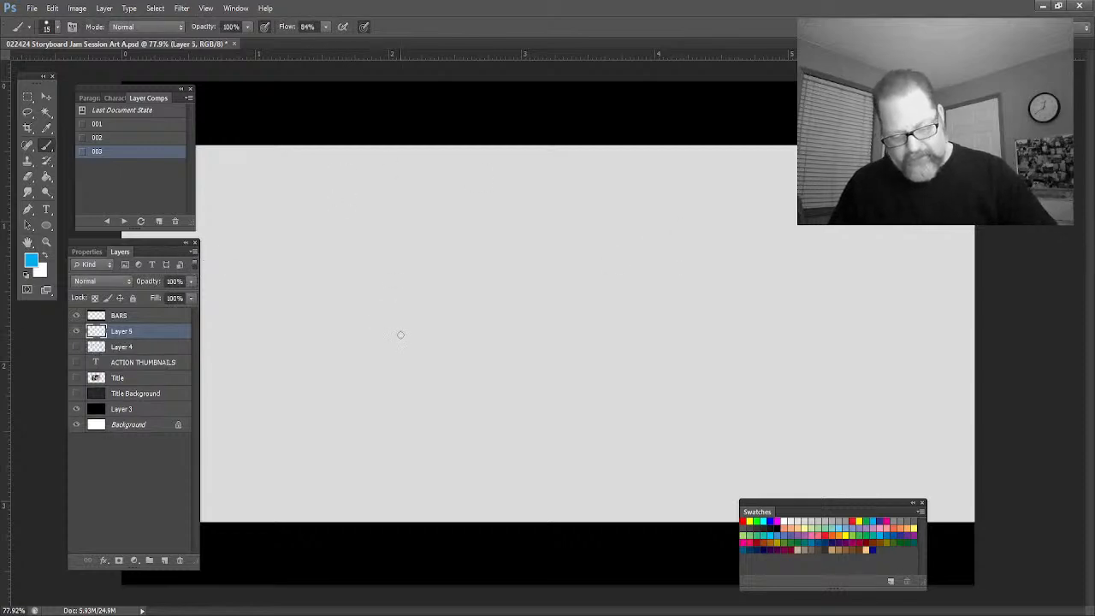
# Try a light blue brush scribble on the new layer, clear the layer's contents and deselect
pyautogui.moveTo(401, 334)
pyautogui.mouseDown()
pyautogui.moveTo(341, 367)
pyautogui.moveTo(292, 365)
pyautogui.moveTo(373, 362)
pyautogui.moveTo(426, 317)
pyautogui.mouseUp()
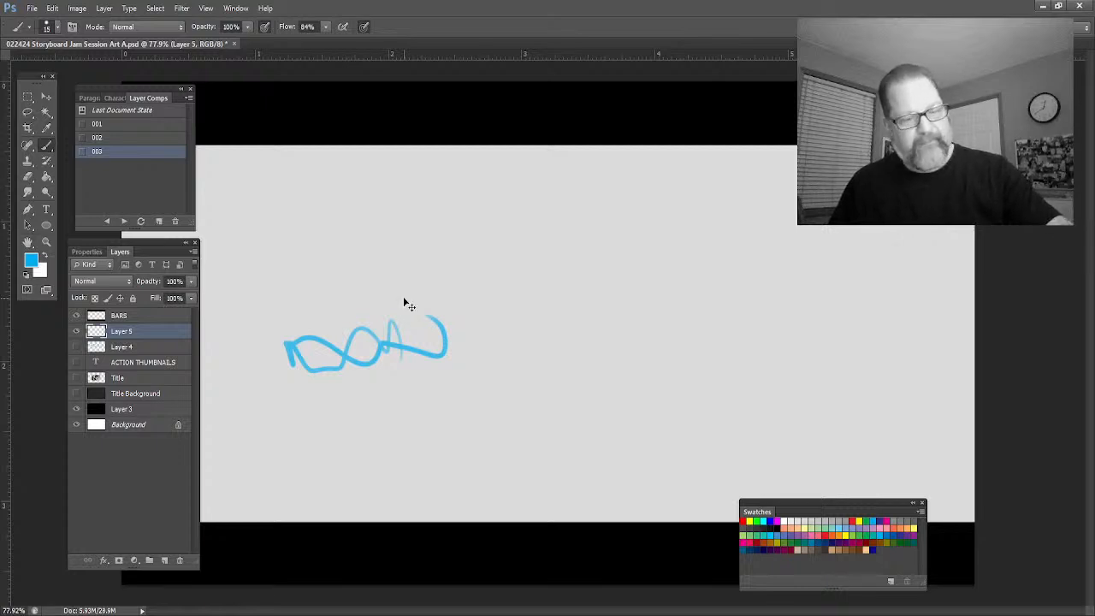
pyautogui.hotkey('ctrl', 'a')
pyautogui.press('Delete')
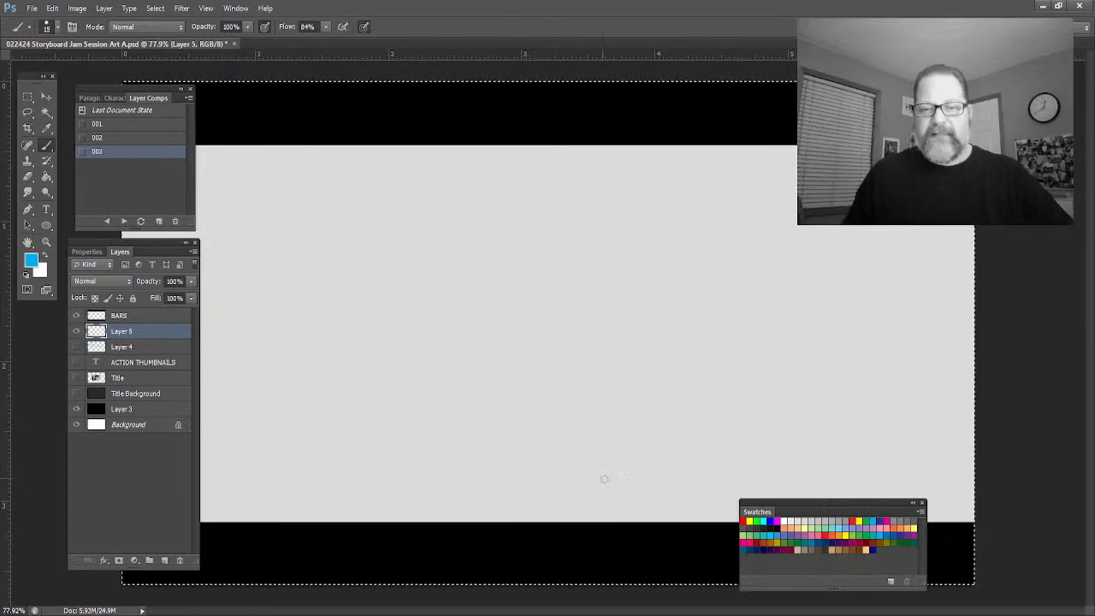
pyautogui.hotkey('ctrl', 'd')
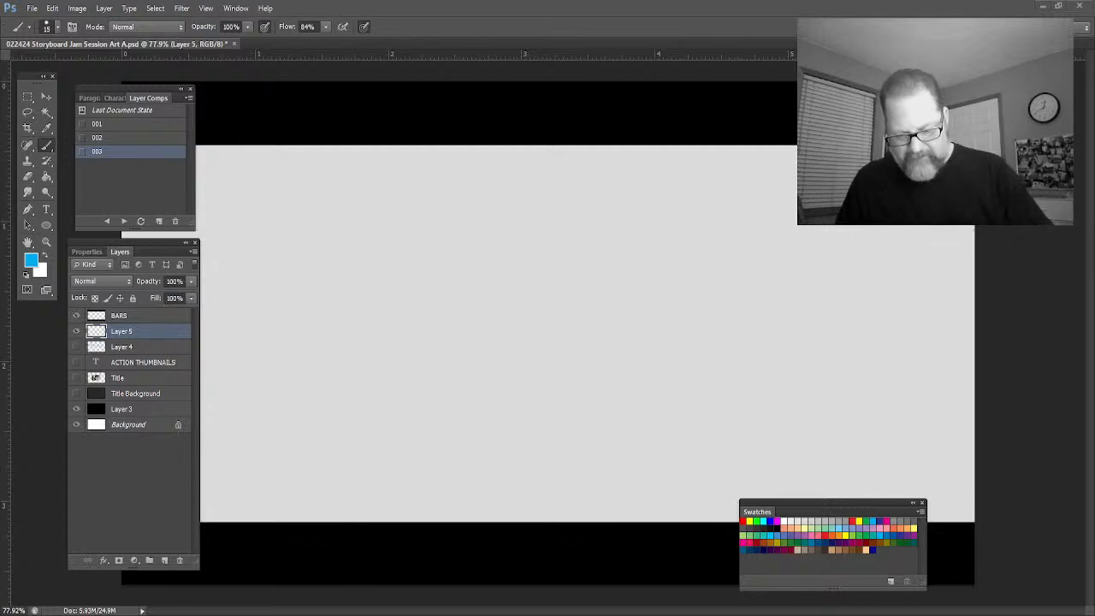
# Select the whole canvas, reduce the brush size to 12 and sketch light blue horizon lines across the lower part of the frame
pyautogui.hotkey('ctrl', 'a')
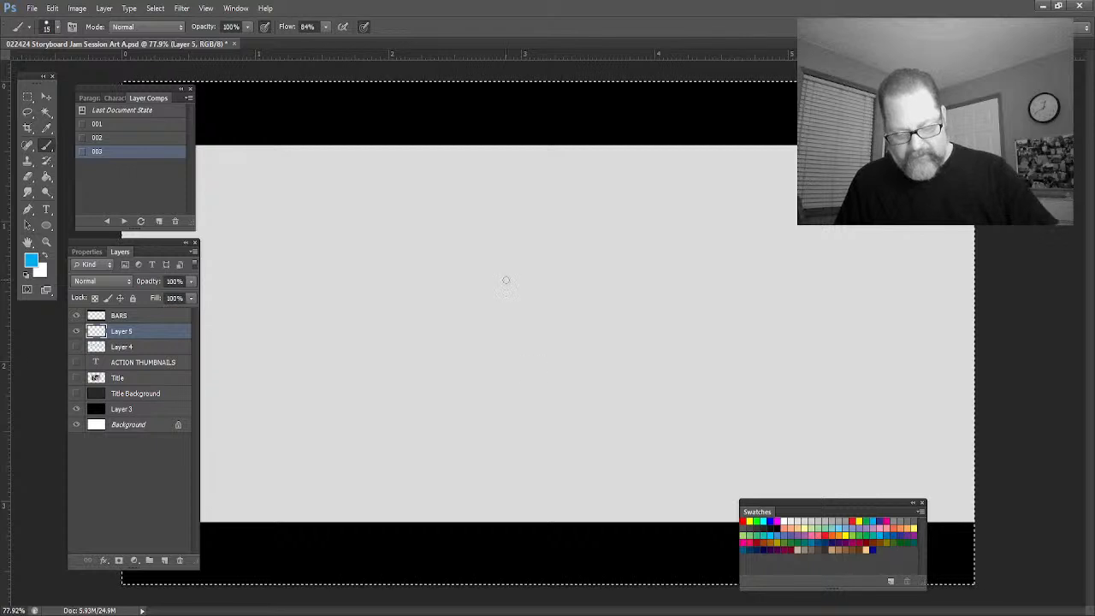
pyautogui.click(45, 244)
pyautogui.moveTo(280, 381); pyautogui.dragTo(269, 376)
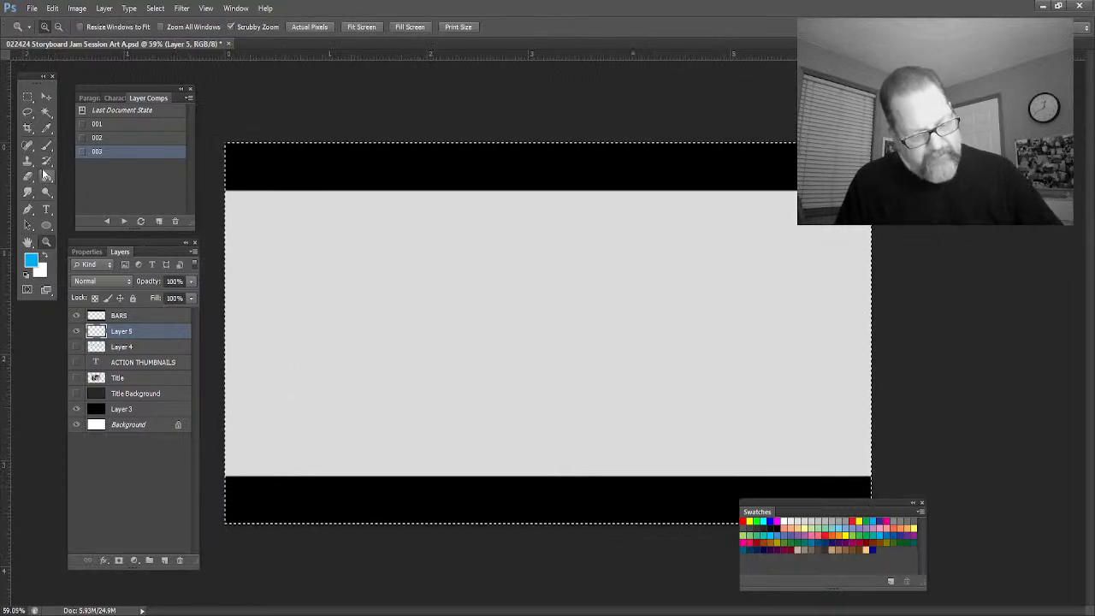
pyautogui.press('b')
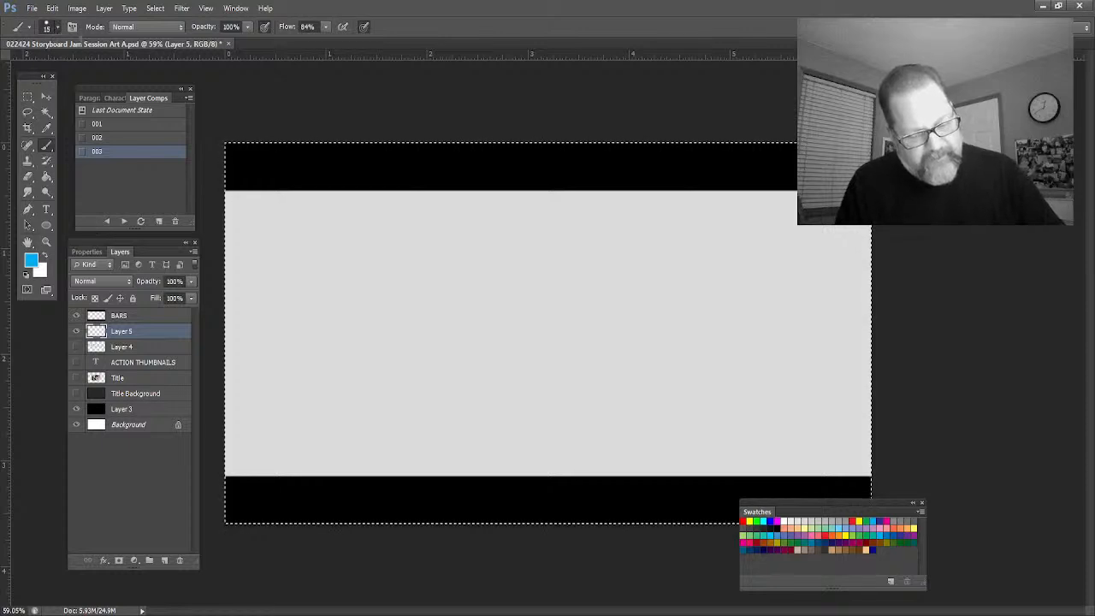
pyautogui.press('[')
pyautogui.press('[')
pyautogui.press('[')
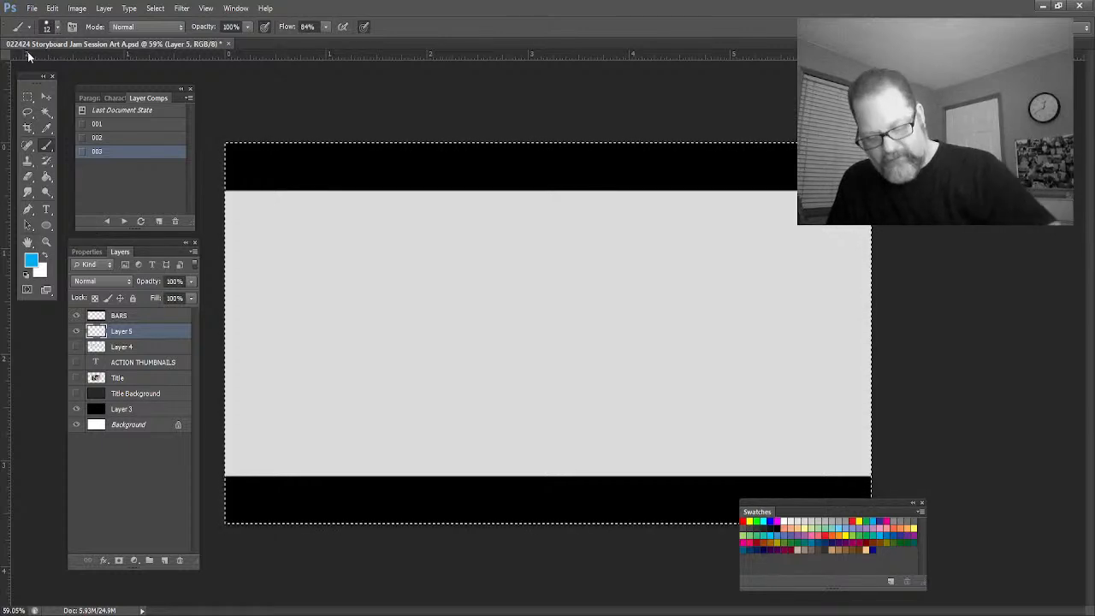
pyautogui.moveTo(756, 385); pyautogui.dragTo(727, 388)
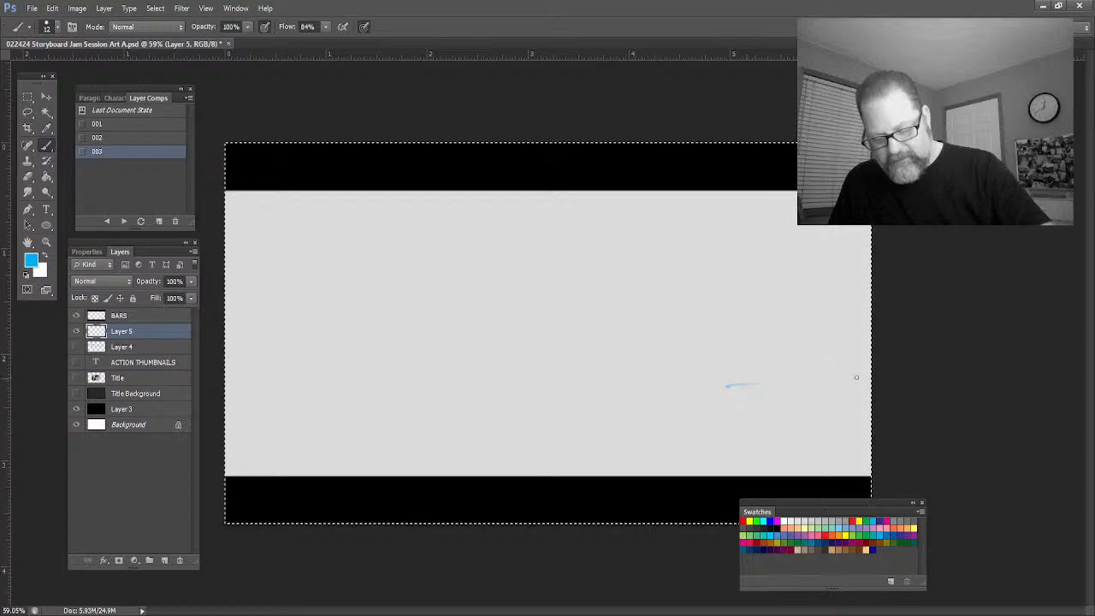
pyautogui.moveTo(856, 377); pyautogui.dragTo(606, 385)
pyautogui.moveTo(567, 391); pyautogui.dragTo(248, 392)
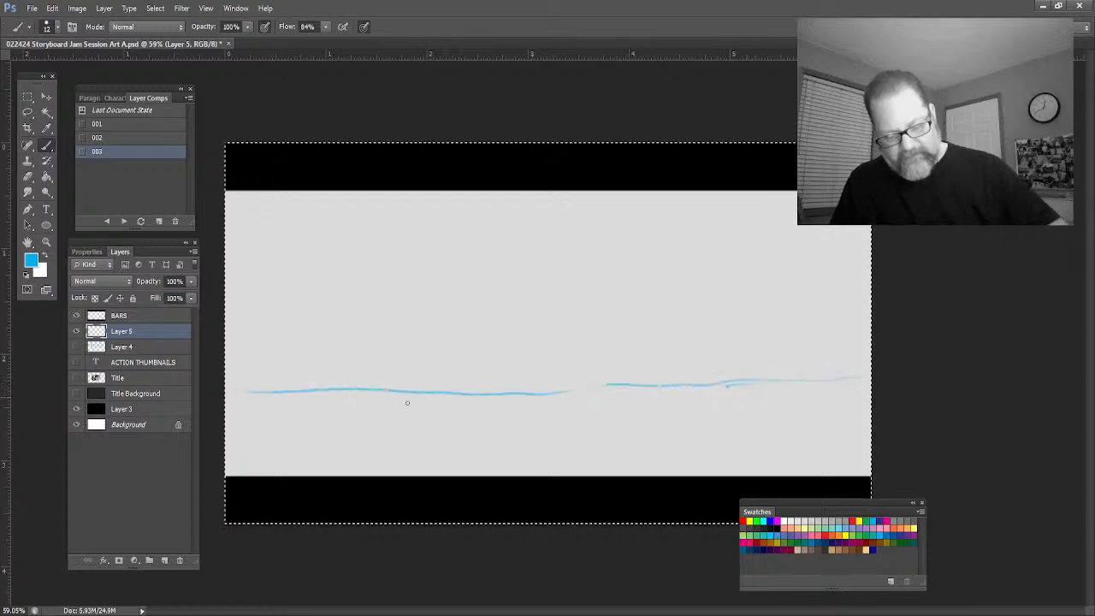
pyautogui.moveTo(438, 400)
pyautogui.mouseDown()
pyautogui.moveTo(226, 418)
pyautogui.moveTo(862, 387)
pyautogui.moveTo(226, 416)
pyautogui.mouseUp()
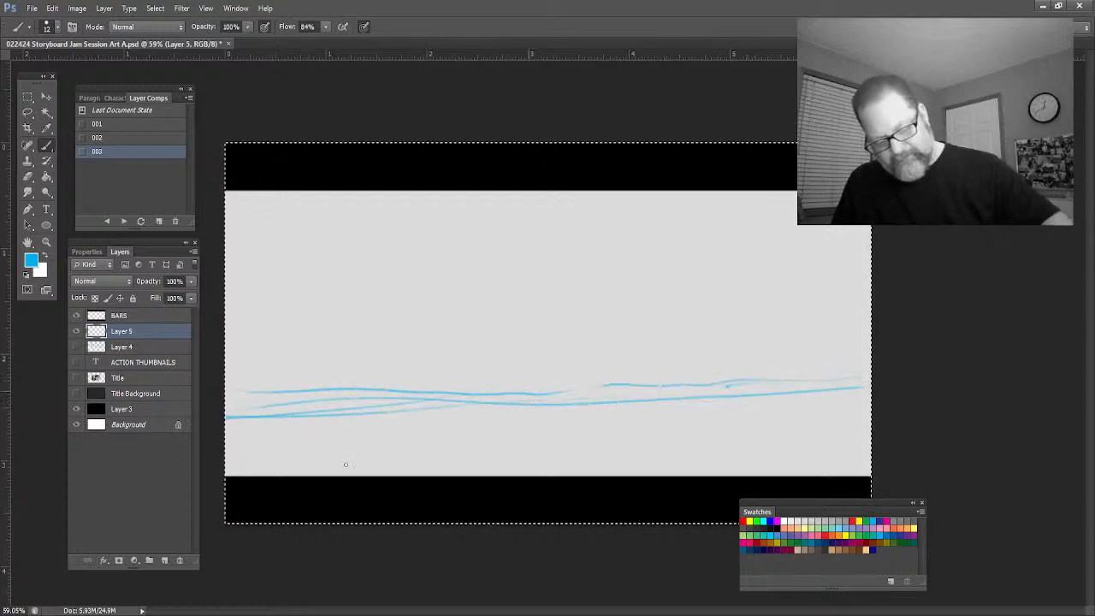
# Sketch diagonal light blue perspective lines across the ground below the horizon
pyautogui.moveTo(323, 474)
pyautogui.mouseDown()
pyautogui.moveTo(564, 398)
pyautogui.moveTo(795, 465)
pyautogui.mouseUp()
pyautogui.moveTo(590, 384); pyautogui.dragTo(864, 460)
pyautogui.moveTo(275, 465); pyautogui.dragTo(357, 416)
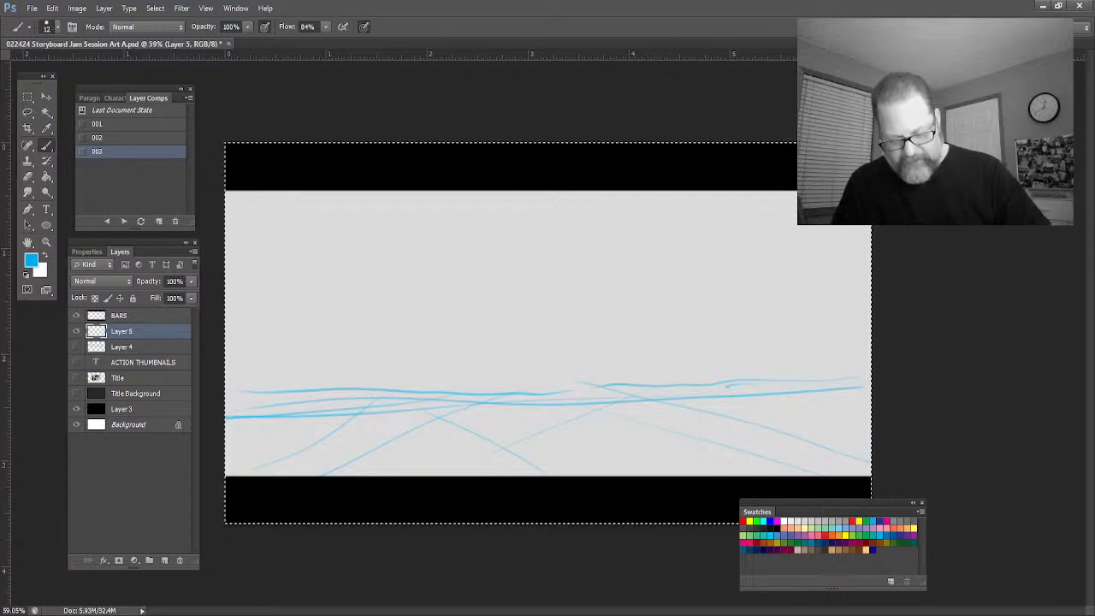
# Reselect the whole canvas and sketch a round sun, a tree outline and low bushes above the horizon on the frame's right side
pyautogui.hotkey('ctrl', 'd')
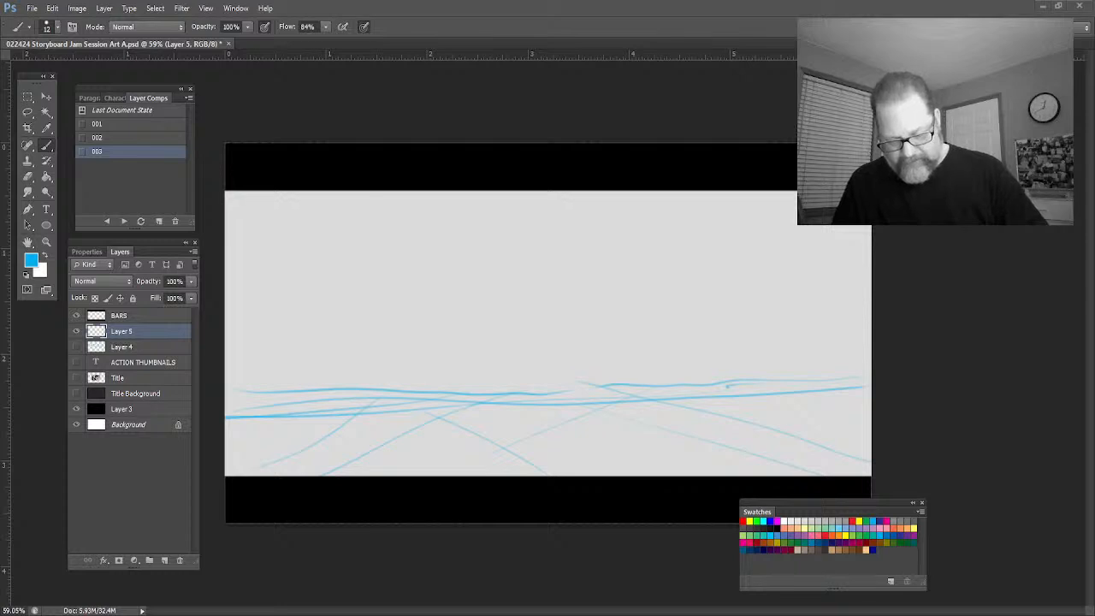
pyautogui.hotkey('ctrl', 'a')
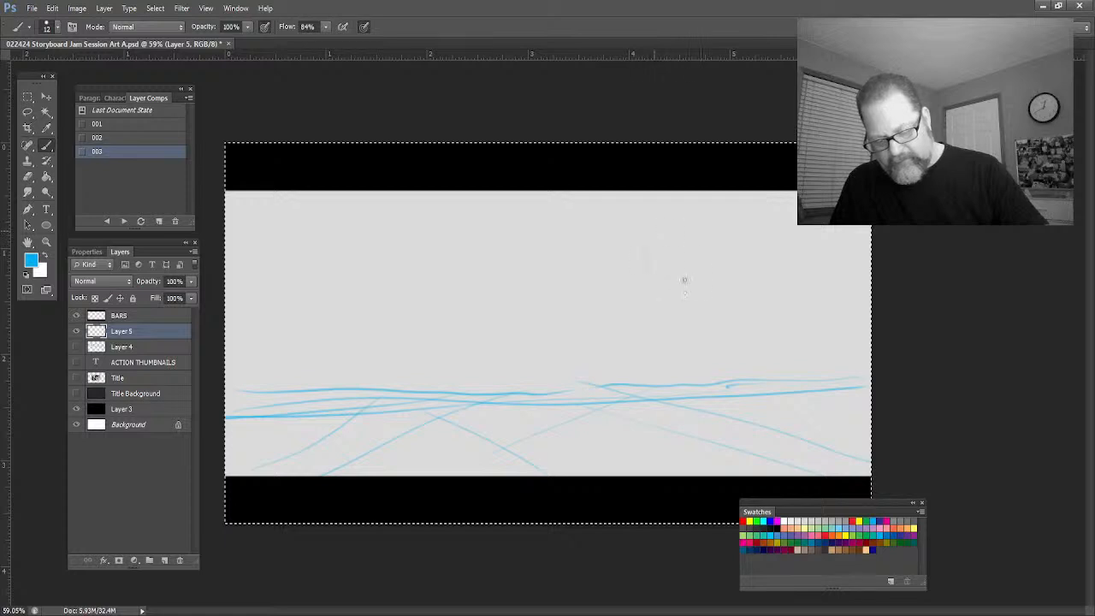
pyautogui.moveTo(684, 282)
pyautogui.mouseDown()
pyautogui.moveTo(634, 239)
pyautogui.moveTo(687, 225)
pyautogui.moveTo(686, 273)
pyautogui.mouseUp()
pyautogui.moveTo(774, 231); pyautogui.dragTo(754, 381)
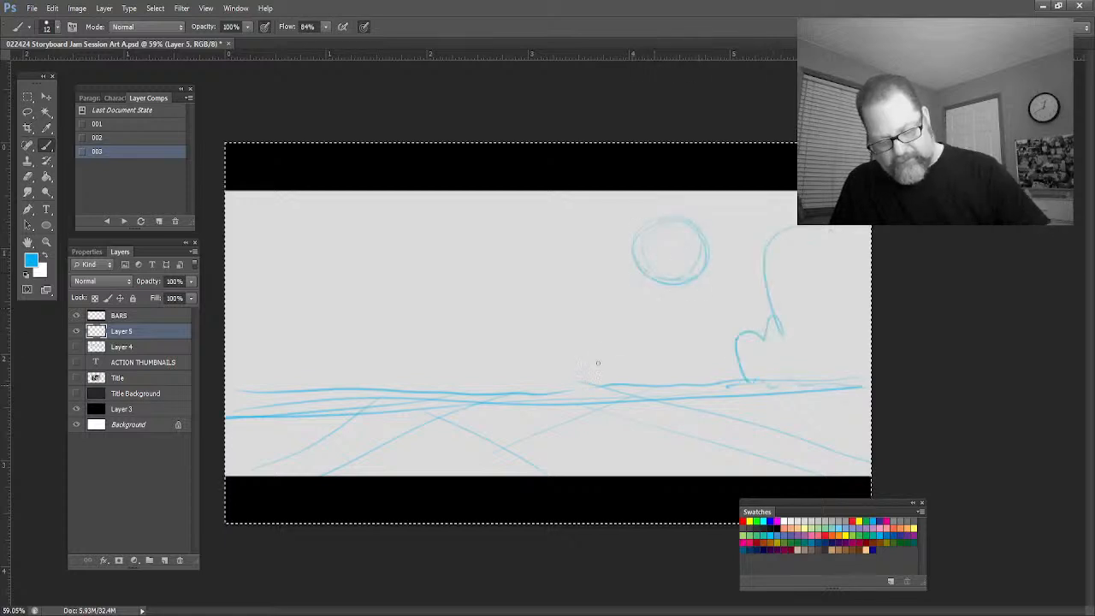
pyautogui.moveTo(867, 366); pyautogui.dragTo(768, 367)
pyautogui.moveTo(709, 378); pyautogui.dragTo(656, 392)
# Sketch a building with its corner wall, sloping roof, eave and window lines across the left part of the frame, with the whole canvas selected
pyautogui.moveTo(585, 330); pyautogui.dragTo(589, 382)
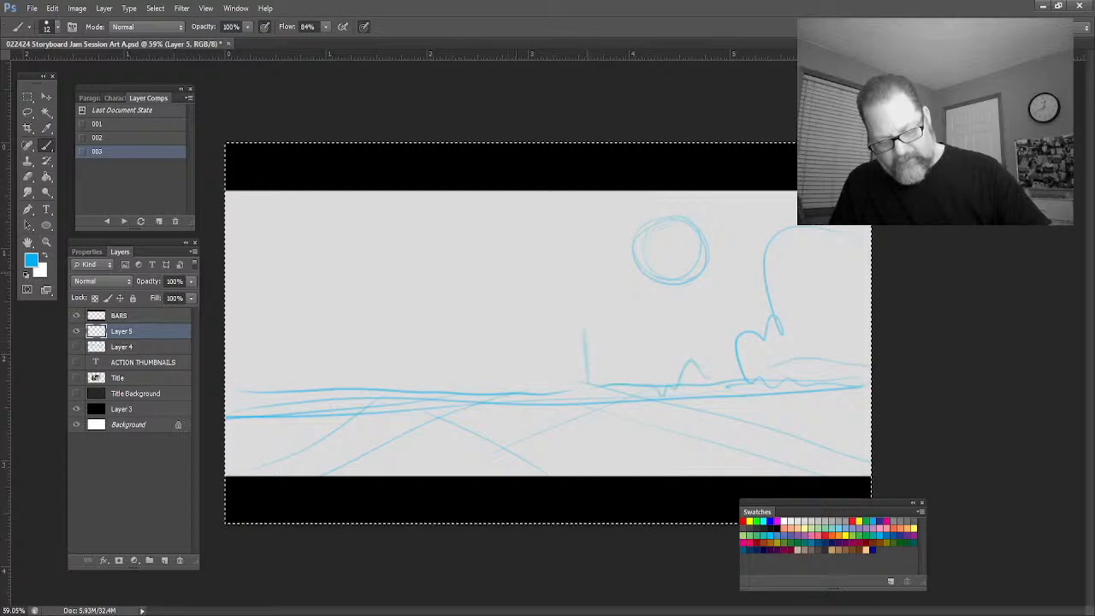
pyautogui.moveTo(581, 312)
pyautogui.mouseDown()
pyautogui.moveTo(417, 263)
pyautogui.moveTo(243, 276)
pyautogui.mouseUp()
pyautogui.moveTo(248, 282); pyautogui.dragTo(421, 272)
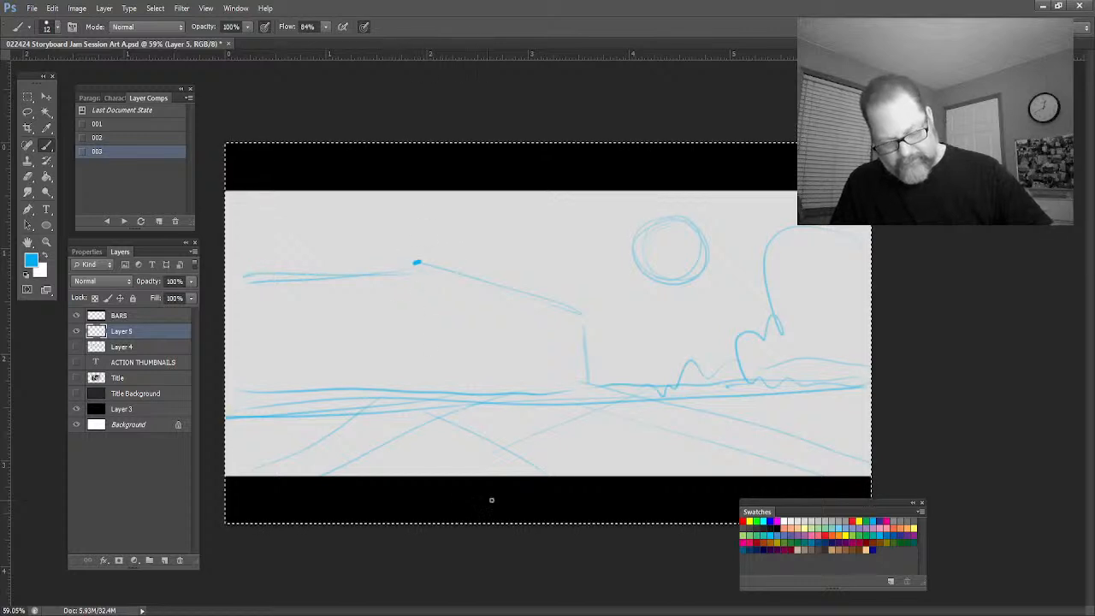
pyautogui.hotkey('ctrl', 'd')
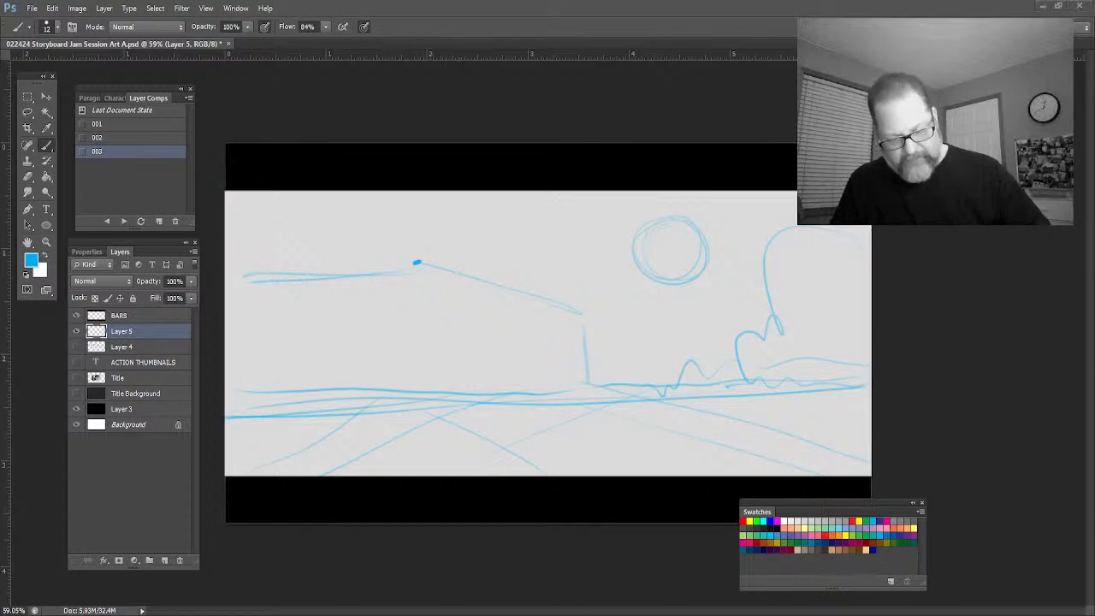
pyautogui.hotkey('ctrl', 'a')
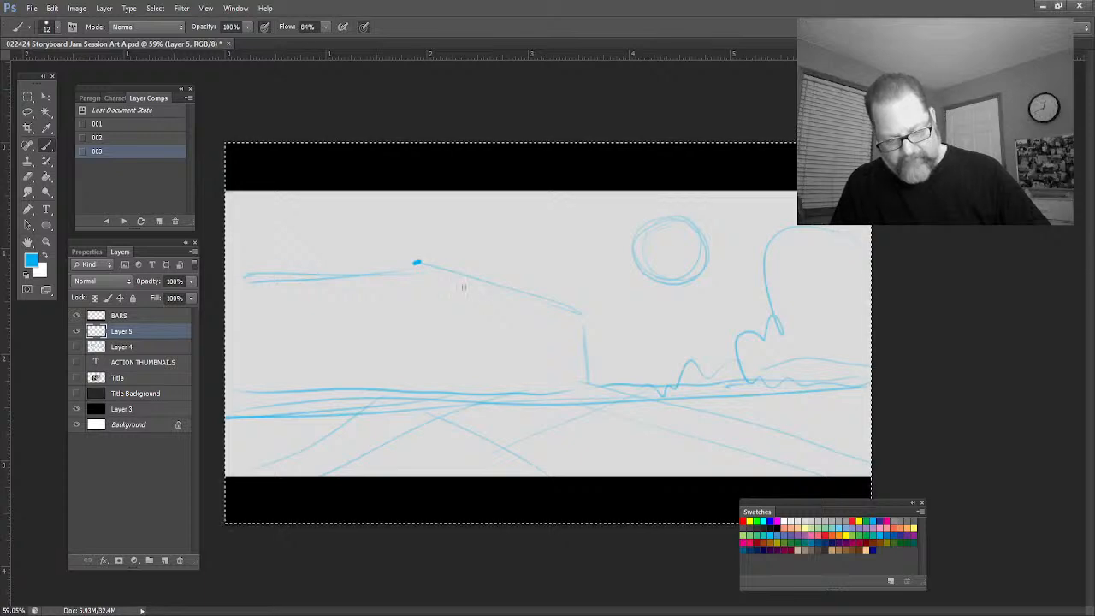
pyautogui.moveTo(582, 310); pyautogui.dragTo(266, 315)
pyautogui.moveTo(393, 272); pyautogui.dragTo(229, 270)
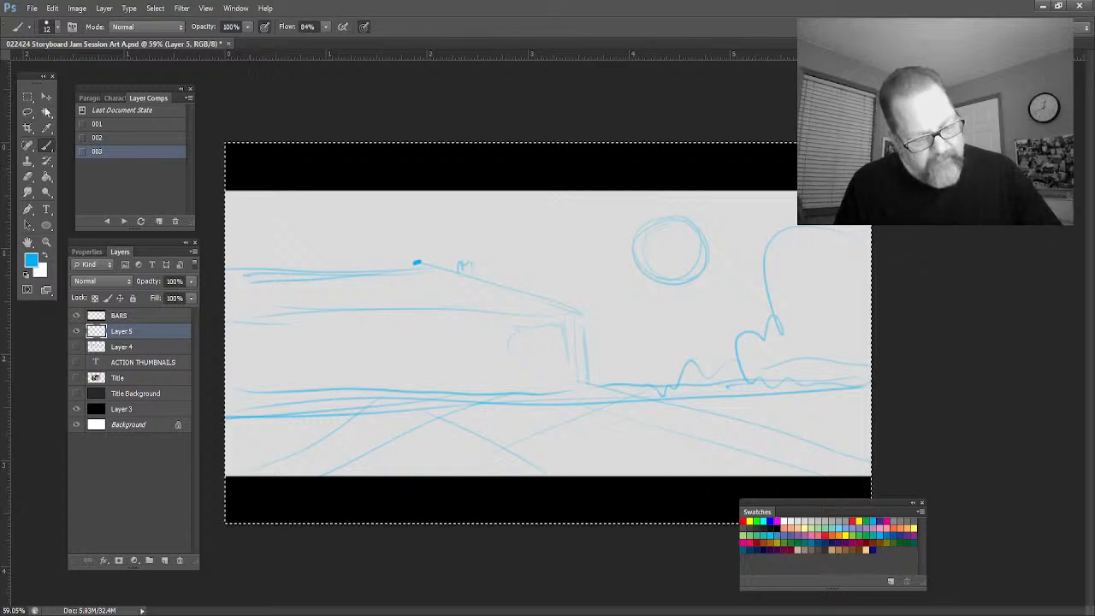
# Shift the selection outline slightly with the Lasso tool and erase the building's corner and much of its roof lines
pyautogui.click(28, 97)
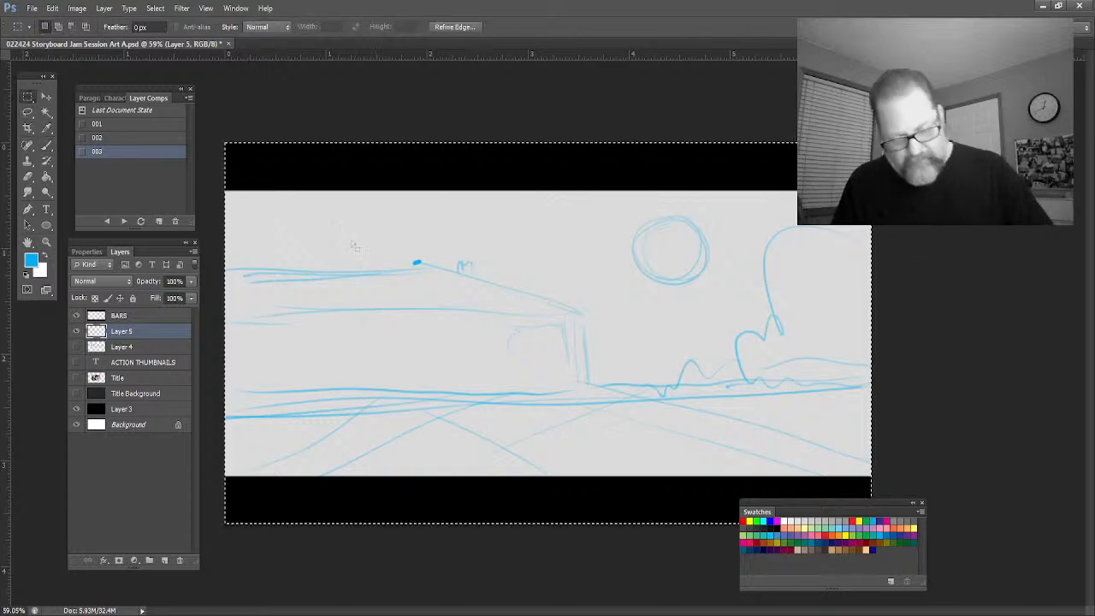
pyautogui.click(28, 112)
pyautogui.moveTo(358, 242)
pyautogui.mouseDown()
pyautogui.moveTo(431, 240)
pyautogui.moveTo(364, 233)
pyautogui.mouseUp()
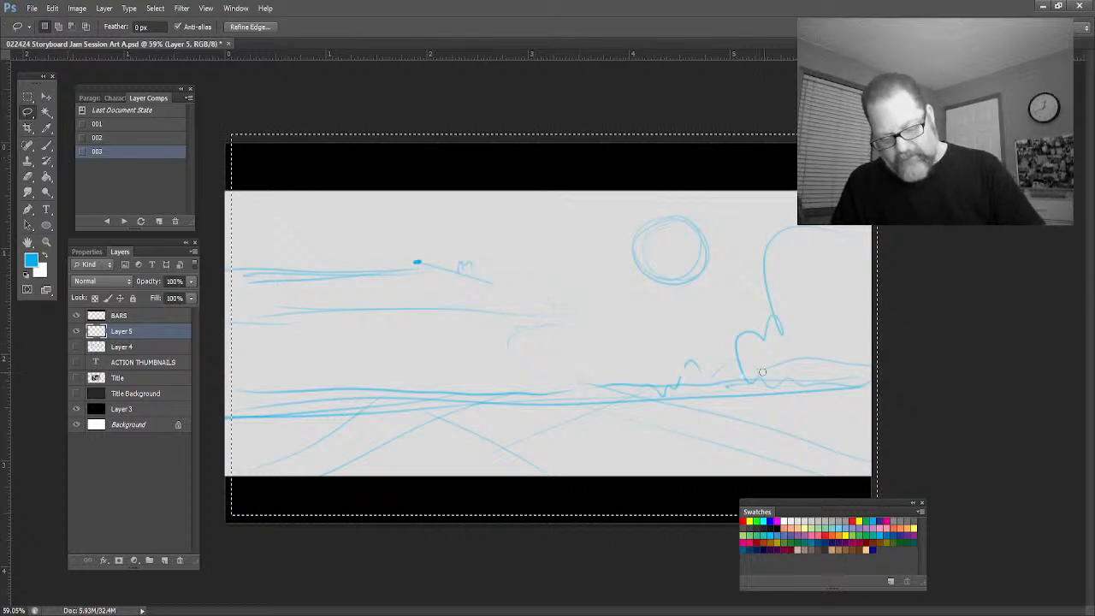
pyautogui.moveTo(428, 264)
pyautogui.mouseDown()
pyautogui.moveTo(466, 276)
pyautogui.moveTo(264, 275)
pyautogui.moveTo(496, 291)
pyautogui.moveTo(325, 265)
pyautogui.mouseUp()
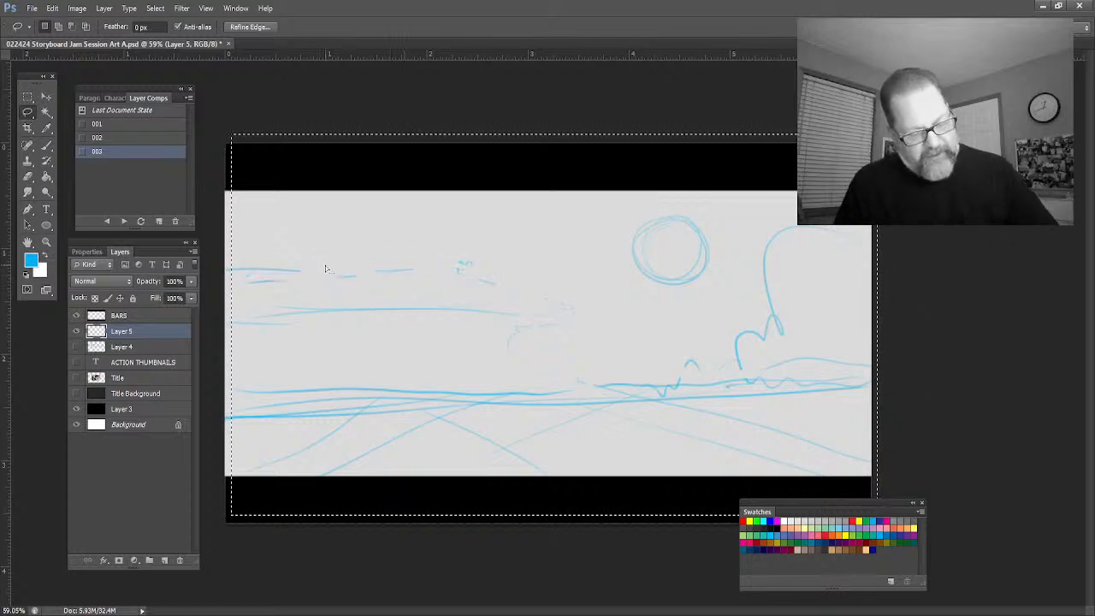
pyautogui.press('b')
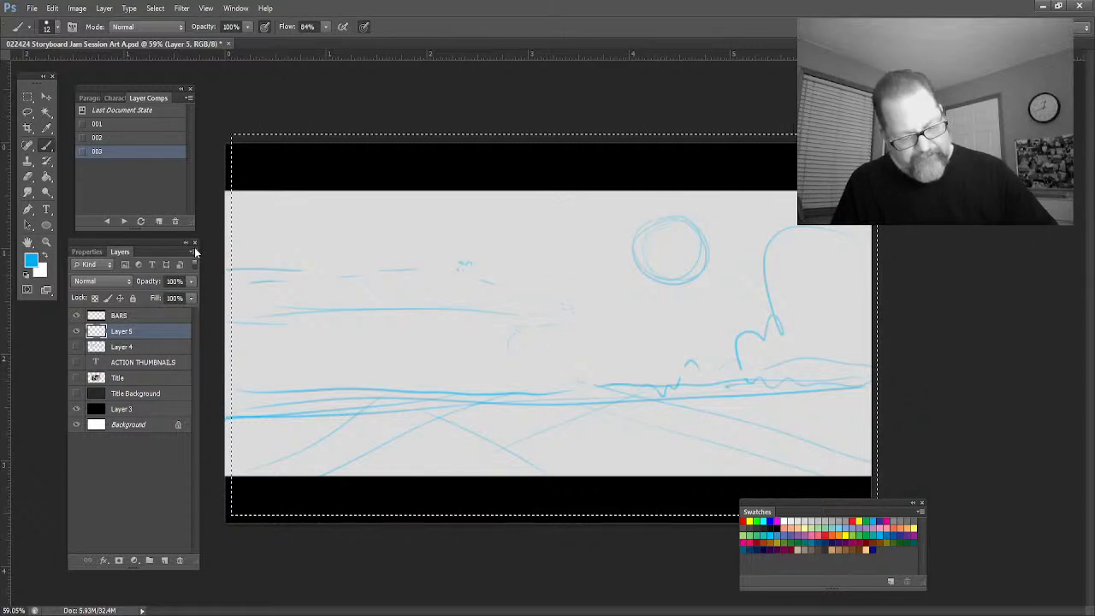
pyautogui.moveTo(228, 263); pyautogui.dragTo(651, 294)
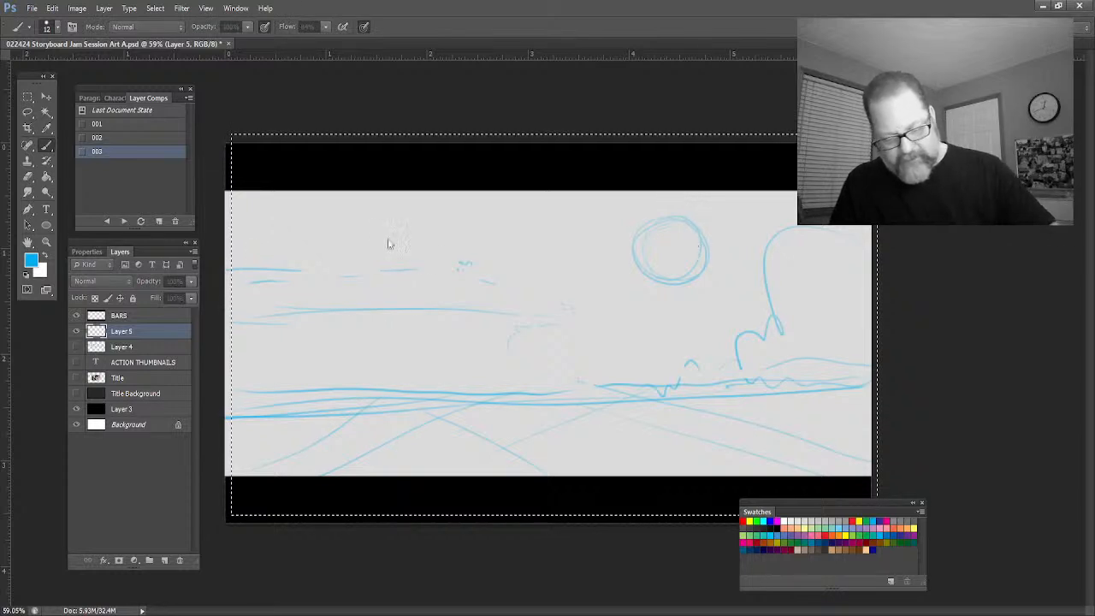
# Add a new layer above Layer 5, try a light blue vertical line on it and undo that line
pyautogui.hotkey('ctrl', 'shift', 'alt', 'n')
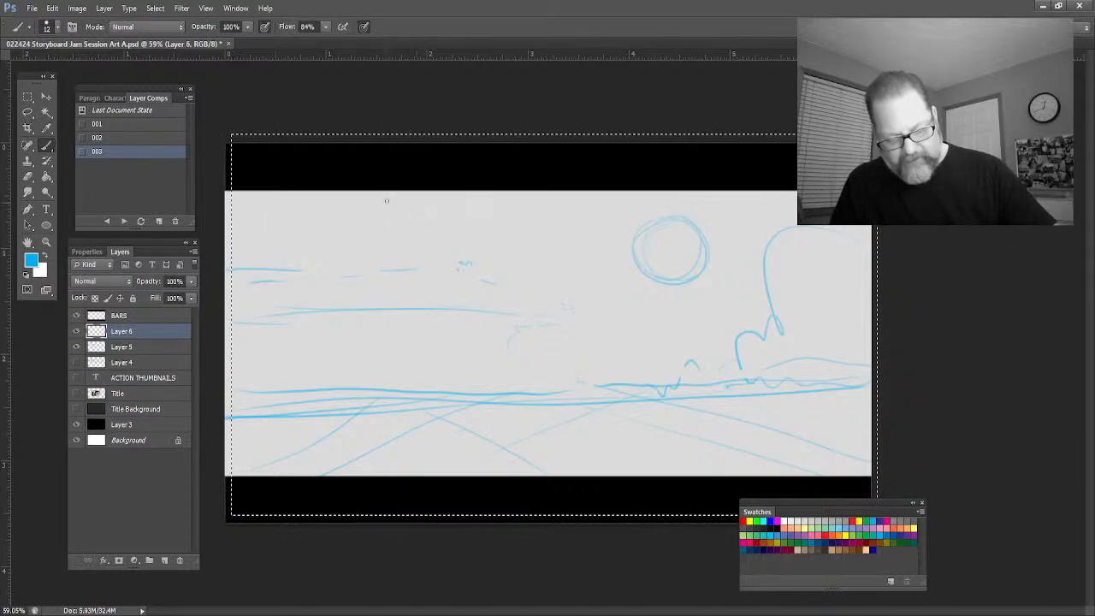
pyautogui.moveTo(413, 186); pyautogui.dragTo(418, 496)
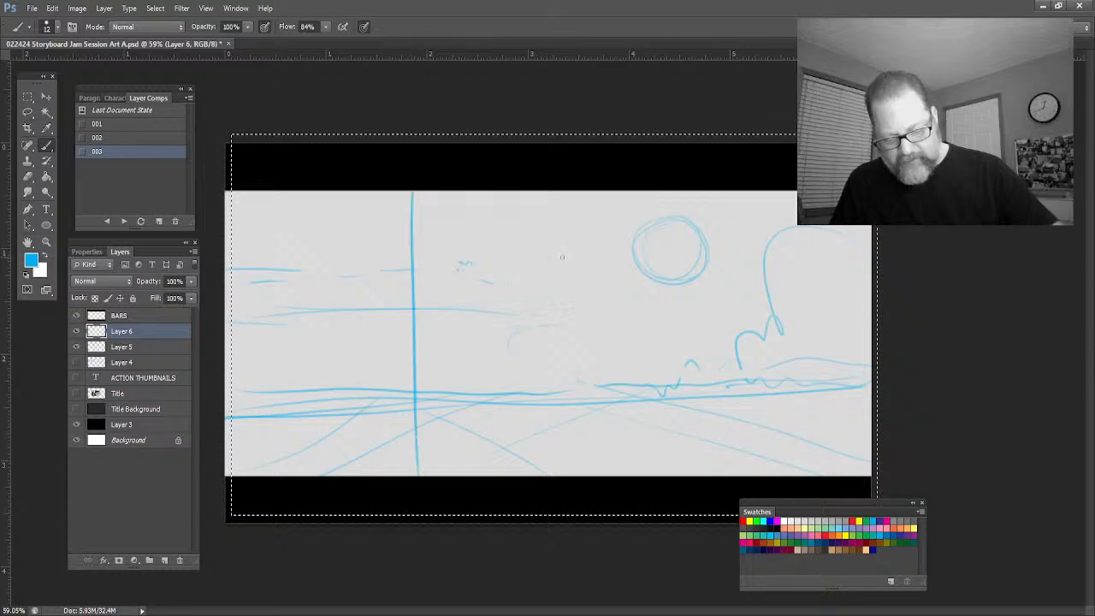
pyautogui.hotkey('ctrl', 'z')
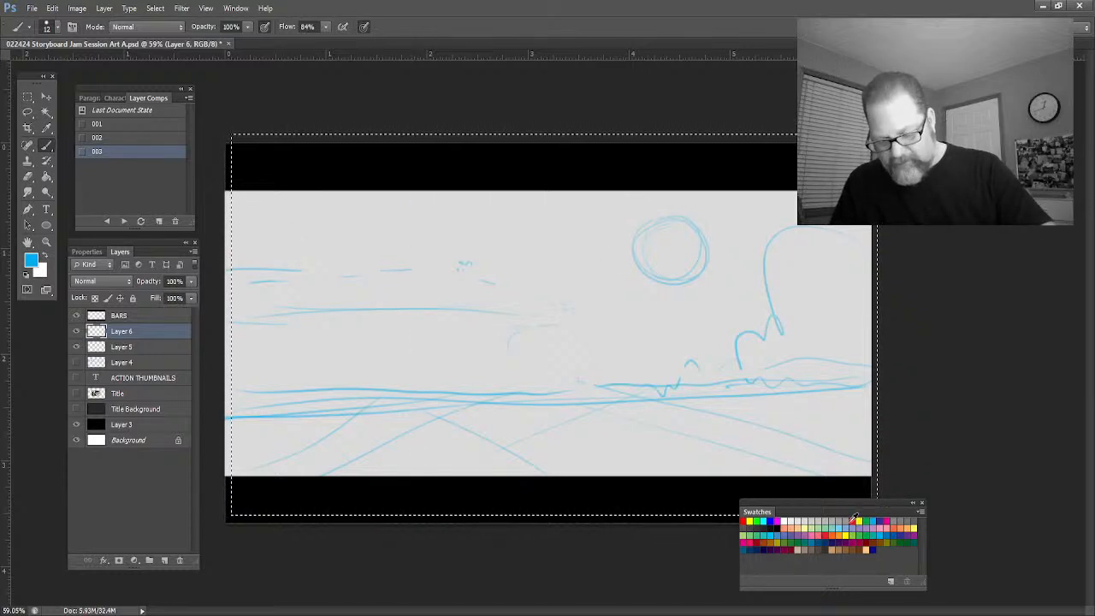
# Set the foreground colour to red and draw a rule-of-thirds grid of vertical and horizontal lines across the frame on Layer 6
pyautogui.click(852, 521)
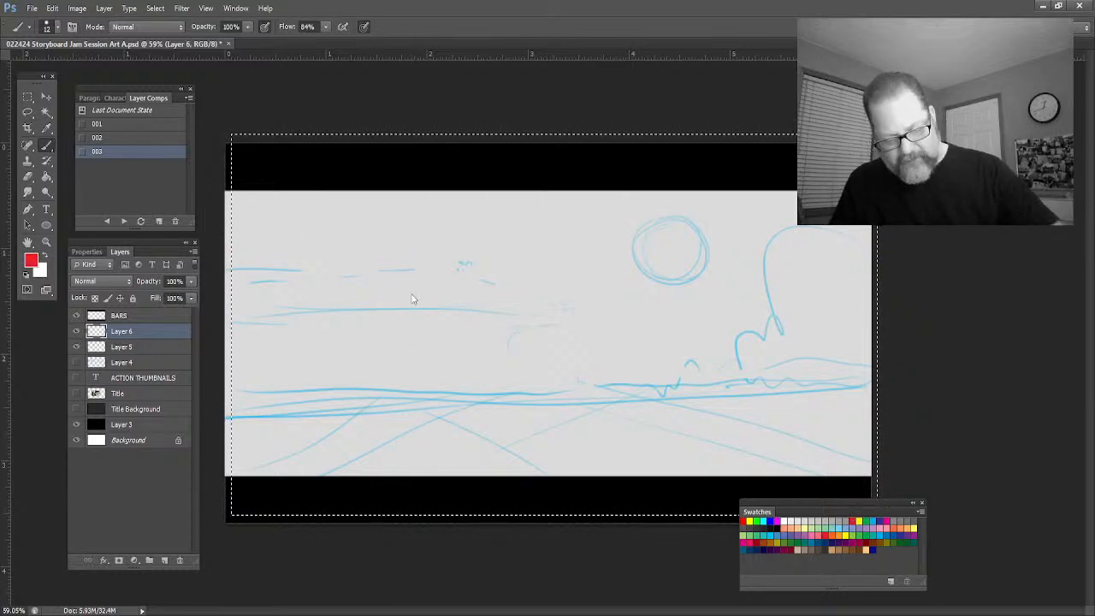
pyautogui.moveTo(396, 181); pyautogui.dragTo(403, 492)
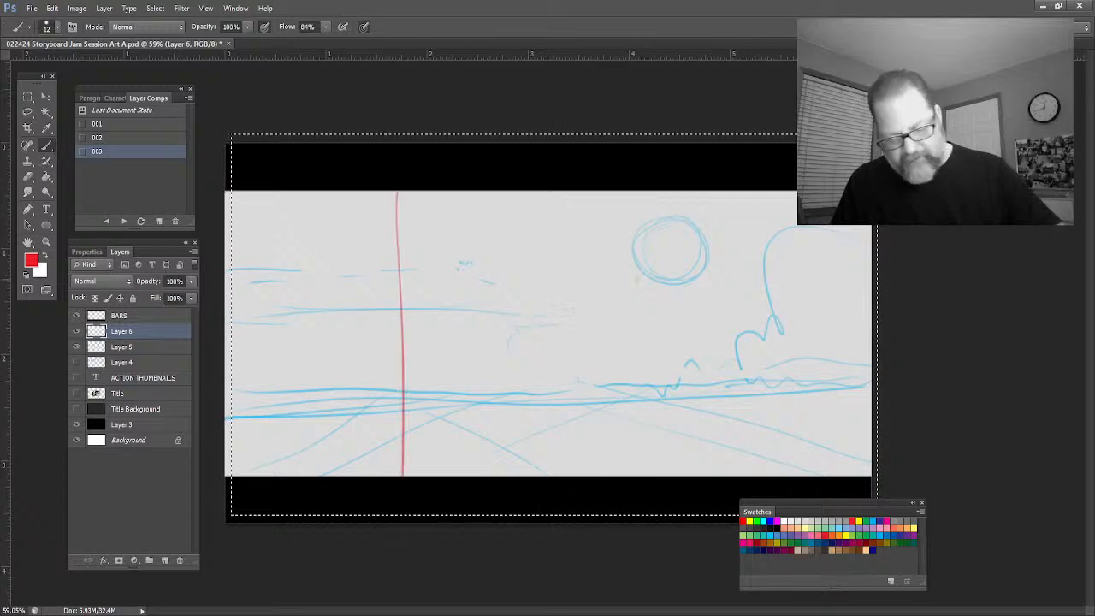
pyautogui.moveTo(653, 191); pyautogui.dragTo(658, 475)
pyautogui.moveTo(819, 278); pyautogui.dragTo(238, 316)
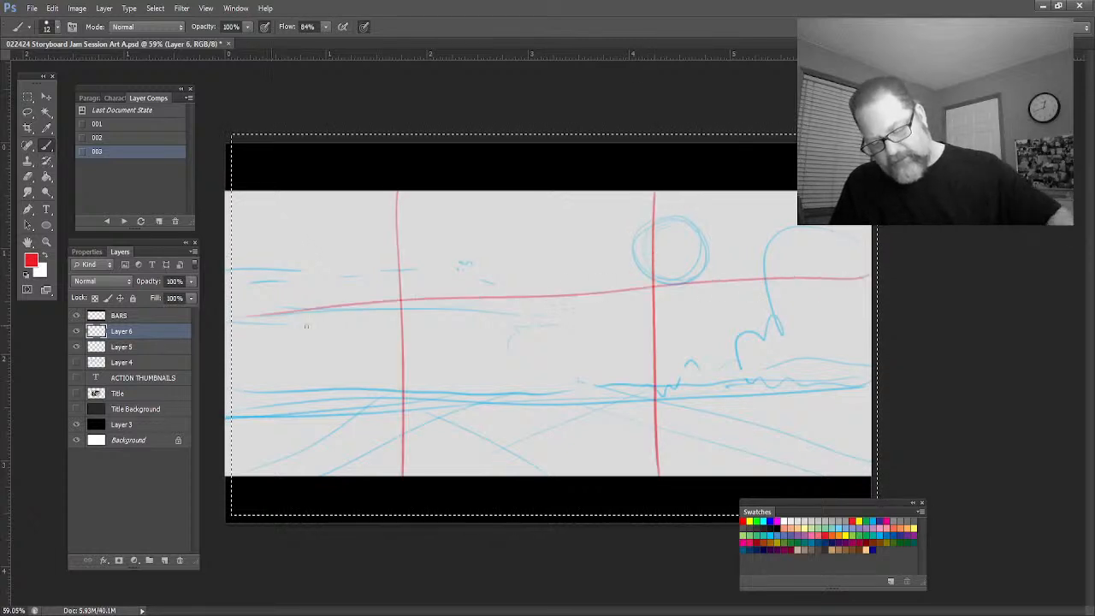
pyautogui.moveTo(838, 386); pyautogui.dragTo(233, 381)
pyautogui.moveTo(238, 279)
pyautogui.mouseDown()
pyautogui.moveTo(865, 275)
pyautogui.moveTo(233, 292)
pyautogui.mouseUp()
pyautogui.moveTo(864, 386); pyautogui.dragTo(233, 393)
pyautogui.moveTo(395, 193); pyautogui.dragTo(394, 473)
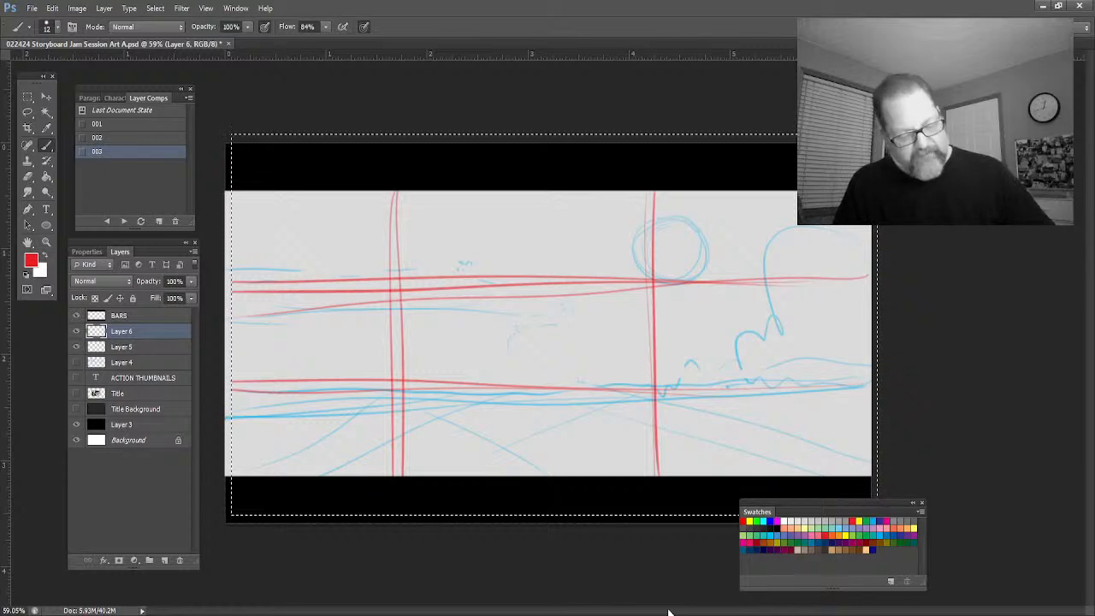
# On Layer 5 in light blue, sketch two standing figures near the right-hand vertical grid line, a smaller sun above them and a fuller tree
pyautogui.click(120, 347)
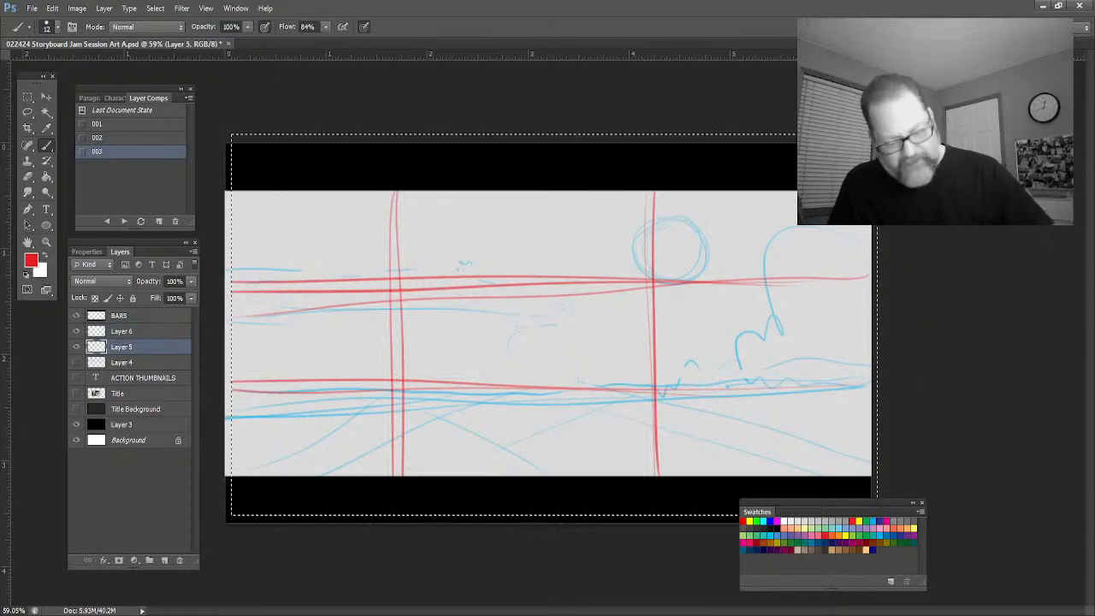
pyautogui.click(872, 520)
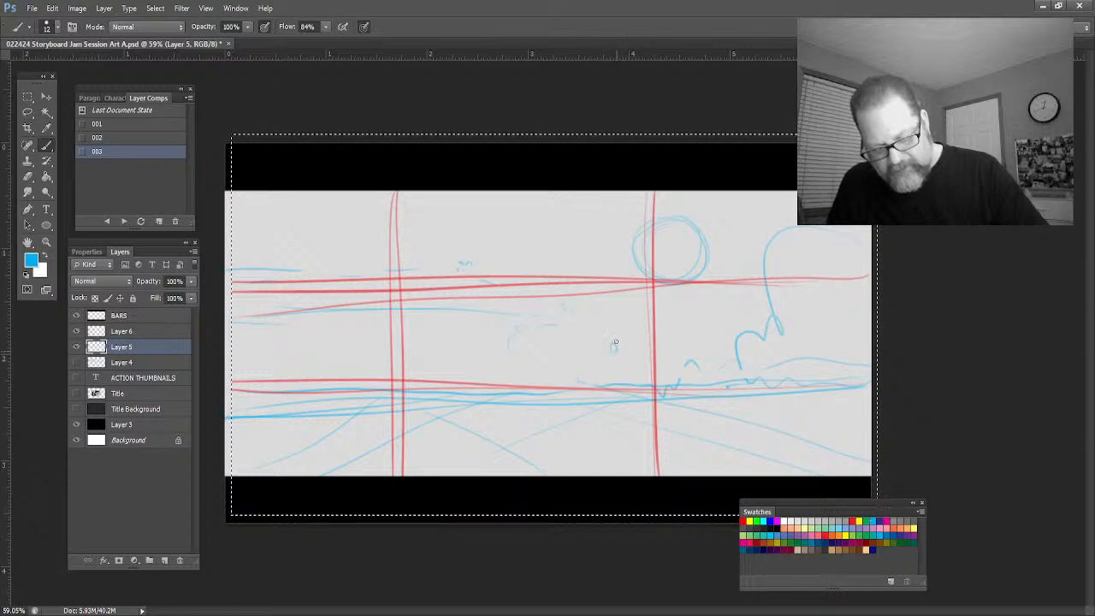
pyautogui.moveTo(613, 325)
pyautogui.mouseDown()
pyautogui.moveTo(624, 396)
pyautogui.moveTo(612, 392)
pyautogui.moveTo(611, 351)
pyautogui.moveTo(626, 356)
pyautogui.moveTo(608, 351)
pyautogui.moveTo(647, 329)
pyautogui.mouseUp()
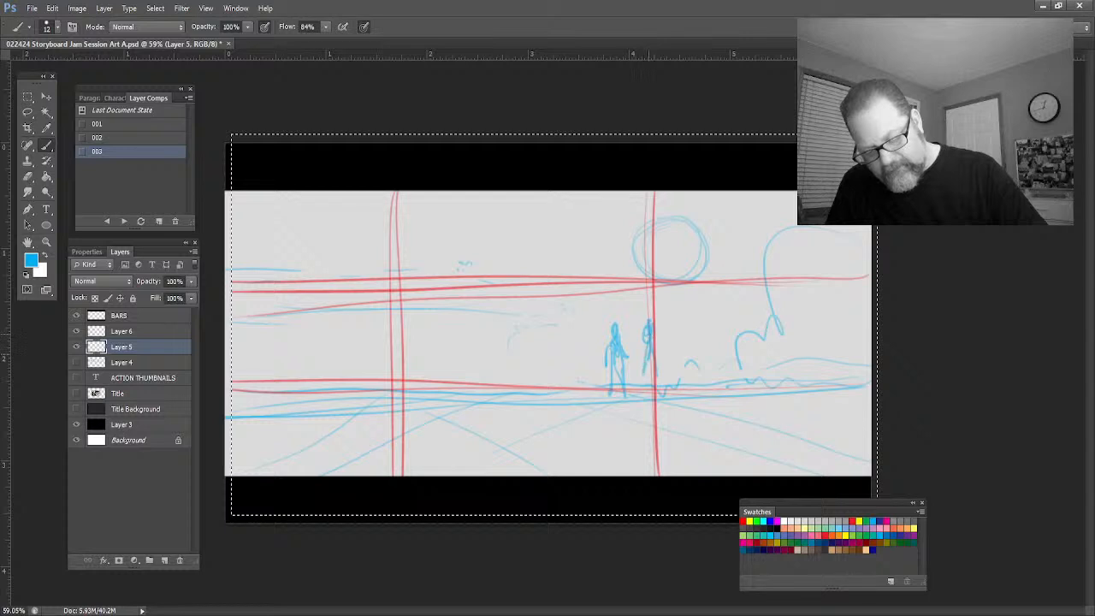
pyautogui.moveTo(652, 361)
pyautogui.mouseDown()
pyautogui.moveTo(651, 395)
pyautogui.moveTo(664, 402)
pyautogui.mouseUp()
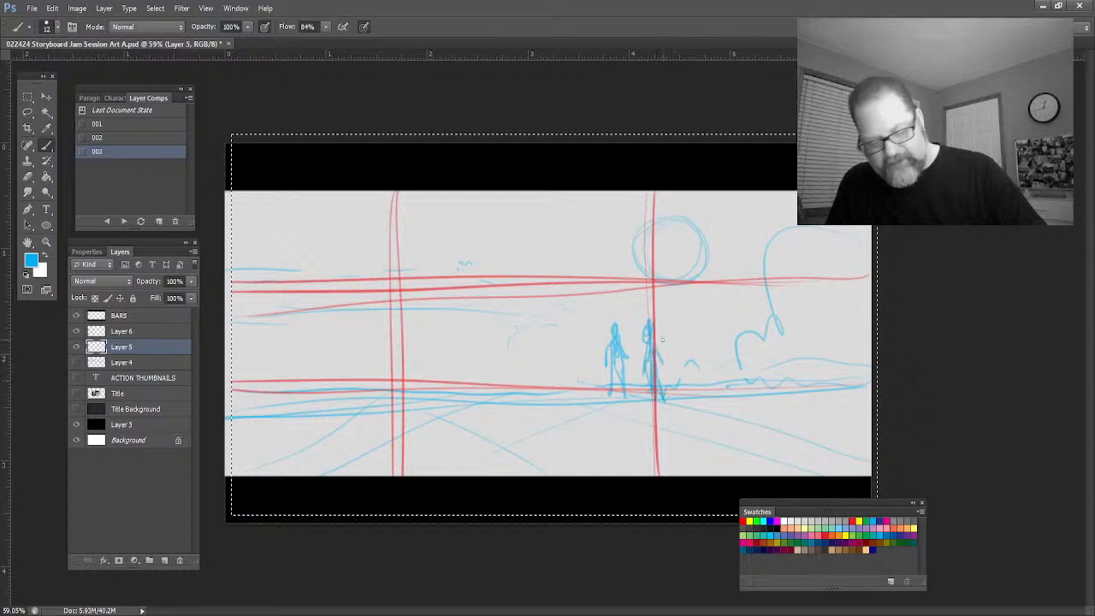
pyautogui.moveTo(681, 221)
pyautogui.mouseDown()
pyautogui.moveTo(676, 256)
pyautogui.moveTo(690, 222)
pyautogui.mouseUp()
pyautogui.moveTo(791, 195)
pyautogui.mouseDown()
pyautogui.moveTo(769, 265)
pyautogui.moveTo(804, 334)
pyautogui.moveTo(794, 385)
pyautogui.mouseUp()
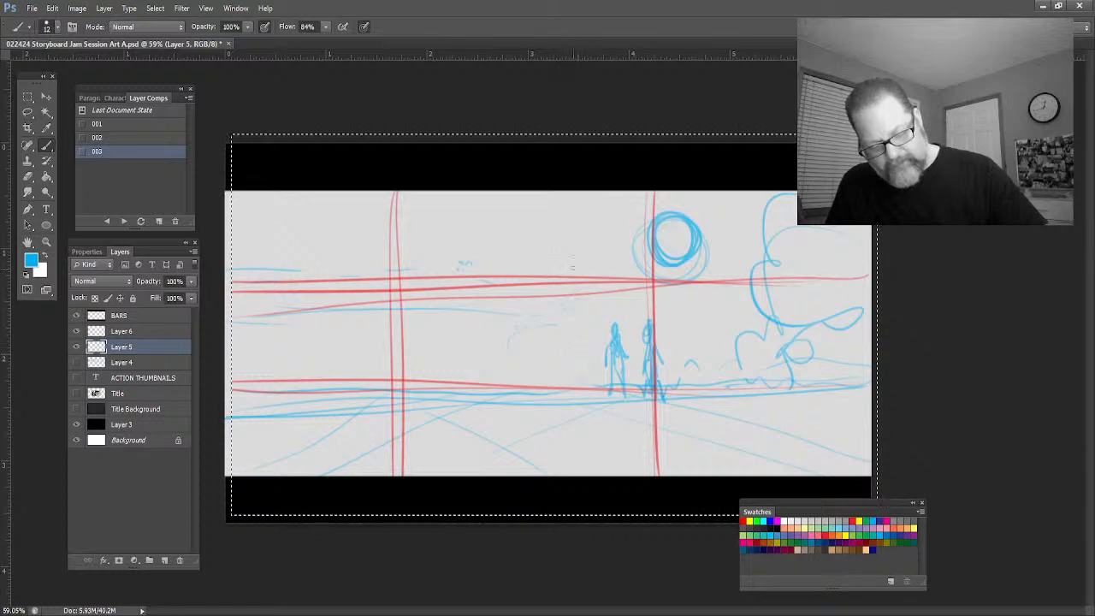
# Sketch the building's corner post and the converging roof lines in the upper left of the frame, sloping down towards the figures
pyautogui.moveTo(571, 276); pyautogui.dragTo(576, 380)
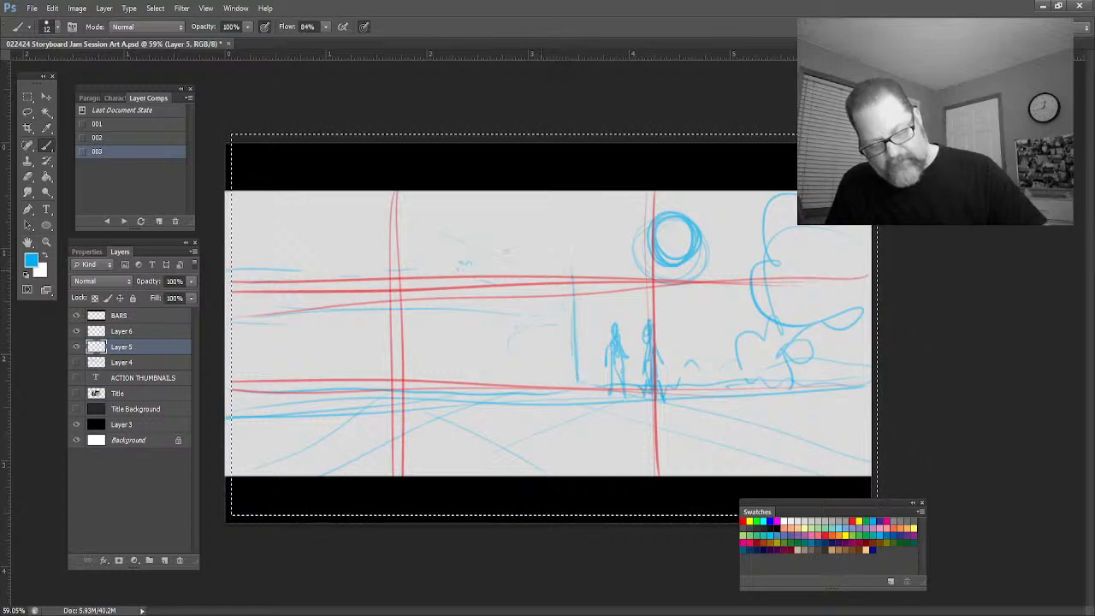
pyautogui.moveTo(515, 267); pyautogui.dragTo(363, 238)
pyautogui.moveTo(476, 192); pyautogui.dragTo(607, 280)
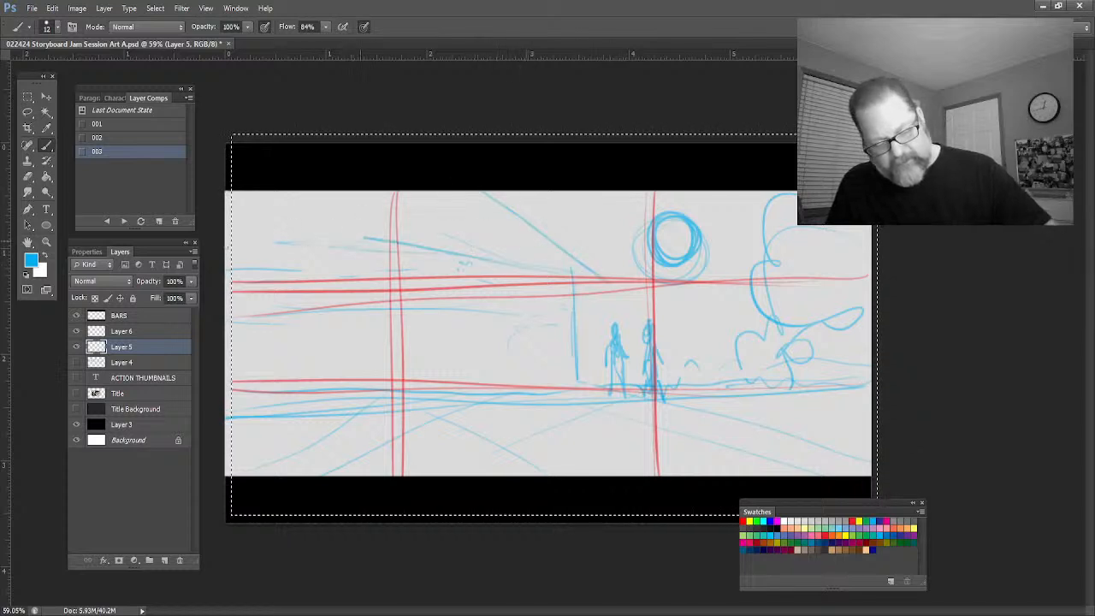
pyautogui.moveTo(328, 246); pyautogui.dragTo(232, 248)
pyautogui.moveTo(325, 195)
pyautogui.mouseDown()
pyautogui.moveTo(248, 221)
pyautogui.moveTo(242, 257)
pyautogui.mouseUp()
# Sketch the building's upright posts and door shapes to the left of the figures, plus a wavy bush line along its base
pyautogui.moveTo(530, 362); pyautogui.dragTo(525, 276)
pyautogui.moveTo(463, 267); pyautogui.dragTo(473, 382)
pyautogui.moveTo(526, 277); pyautogui.dragTo(529, 389)
pyautogui.moveTo(523, 325); pyautogui.dragTo(532, 380)
pyautogui.moveTo(555, 301); pyautogui.dragTo(561, 388)
pyautogui.moveTo(540, 318); pyautogui.dragTo(543, 369)
pyautogui.moveTo(479, 308)
pyautogui.mouseDown()
pyautogui.moveTo(480, 372)
pyautogui.moveTo(443, 366)
pyautogui.mouseUp()
pyautogui.moveTo(448, 364)
pyautogui.mouseDown()
pyautogui.moveTo(450, 393)
pyautogui.moveTo(525, 373)
pyautogui.mouseUp()
pyautogui.moveTo(555, 337)
pyautogui.mouseDown()
pyautogui.moveTo(559, 395)
pyautogui.moveTo(568, 386)
pyautogui.mouseUp()
pyautogui.moveTo(524, 366); pyautogui.dragTo(294, 371)
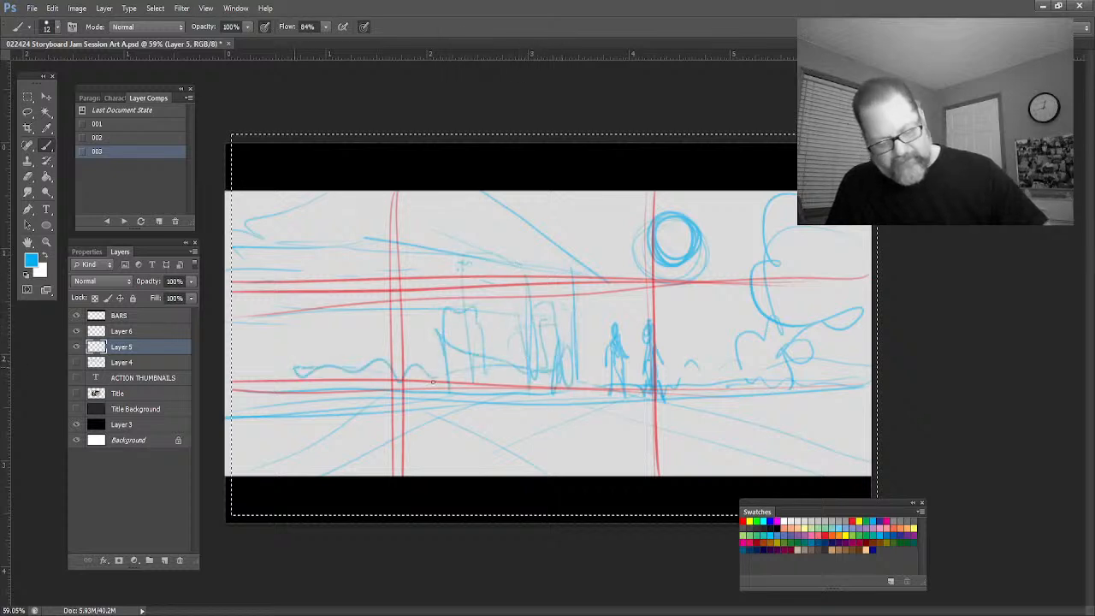
# Sketch round and tall looping foliage shapes in front of the building along its base
pyautogui.moveTo(489, 397); pyautogui.dragTo(559, 402)
pyautogui.moveTo(426, 354)
pyautogui.mouseDown()
pyautogui.moveTo(438, 387)
pyautogui.moveTo(407, 256)
pyautogui.moveTo(407, 351)
pyautogui.mouseUp()
pyautogui.moveTo(416, 383); pyautogui.dragTo(432, 402)
pyautogui.moveTo(563, 403); pyautogui.dragTo(566, 355)
pyautogui.moveTo(582, 332)
pyautogui.mouseDown()
pyautogui.moveTo(590, 390)
pyautogui.moveTo(560, 284)
pyautogui.mouseUp()
pyautogui.moveTo(570, 219); pyautogui.dragTo(552, 390)
pyautogui.moveTo(334, 366)
pyautogui.mouseDown()
pyautogui.moveTo(326, 400)
pyautogui.moveTo(283, 370)
pyautogui.mouseUp()
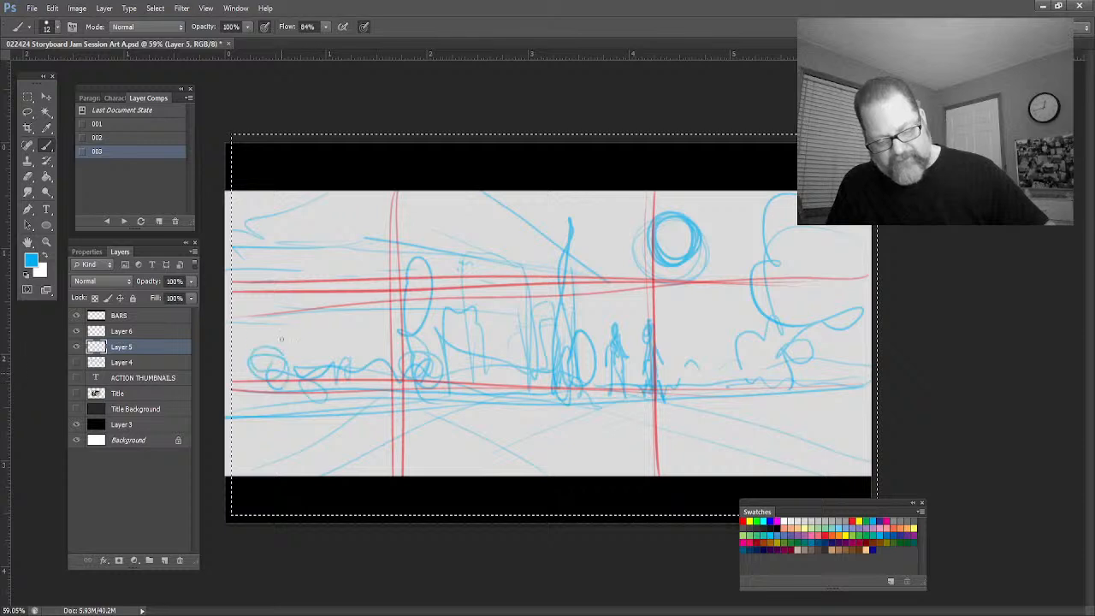
# Add another building post, extra roof lines and a large zigzag outline across the roof and down the frame's left side
pyautogui.moveTo(335, 262)
pyautogui.mouseDown()
pyautogui.moveTo(270, 264)
pyautogui.moveTo(233, 250)
pyautogui.moveTo(369, 395)
pyautogui.mouseUp()
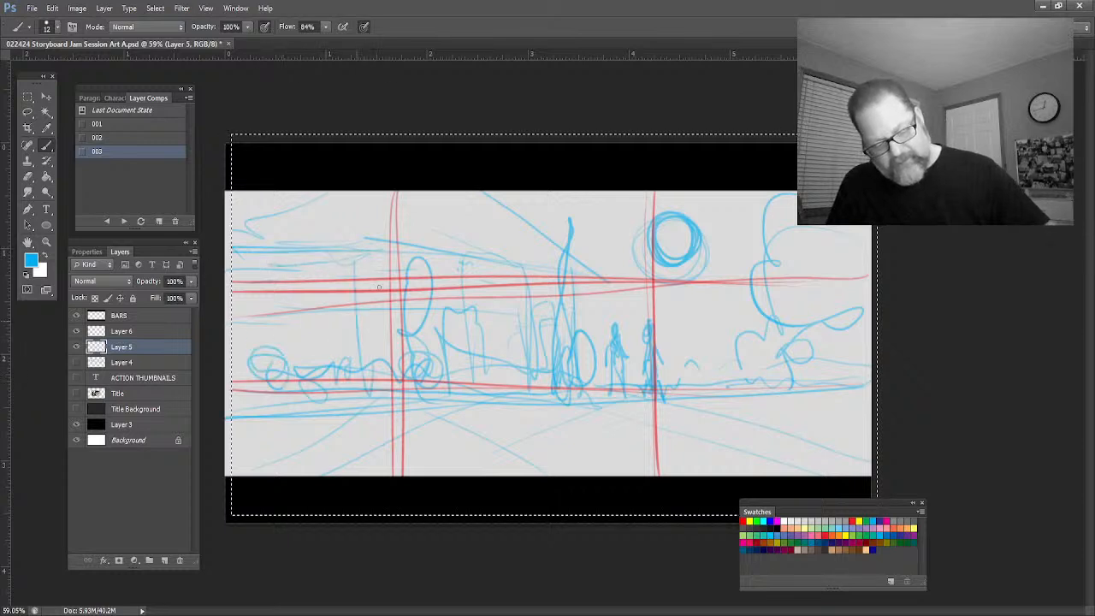
pyautogui.moveTo(472, 248); pyautogui.dragTo(526, 246)
pyautogui.moveTo(403, 236); pyautogui.dragTo(477, 244)
pyautogui.moveTo(533, 197); pyautogui.dragTo(543, 252)
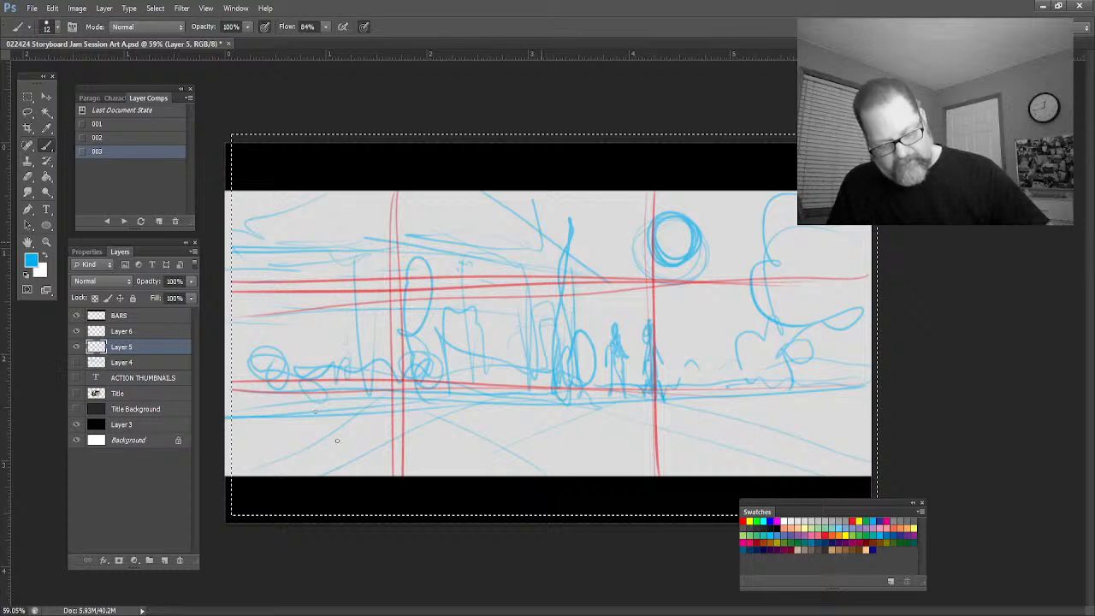
pyautogui.moveTo(518, 246)
pyautogui.mouseDown()
pyautogui.moveTo(416, 233)
pyautogui.moveTo(233, 327)
pyautogui.mouseUp()
# Restore the selection and sketch long sweeping ground lines from the right horizon down to the frame's left edge
pyautogui.hotkey('ctrl', 'd')
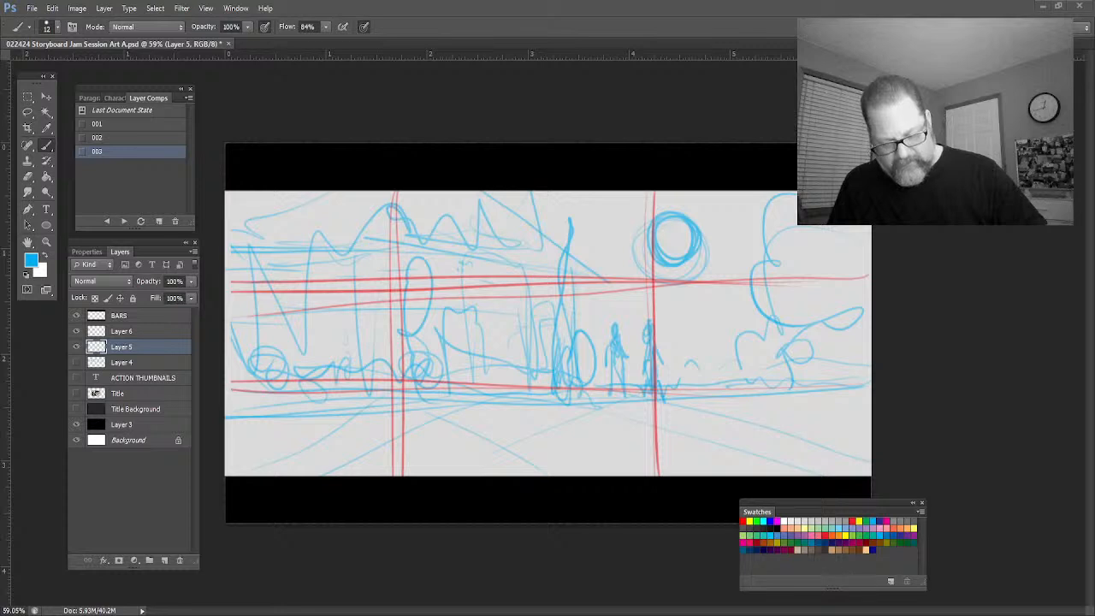
pyautogui.hotkey('ctrl', 'shift', 'd')
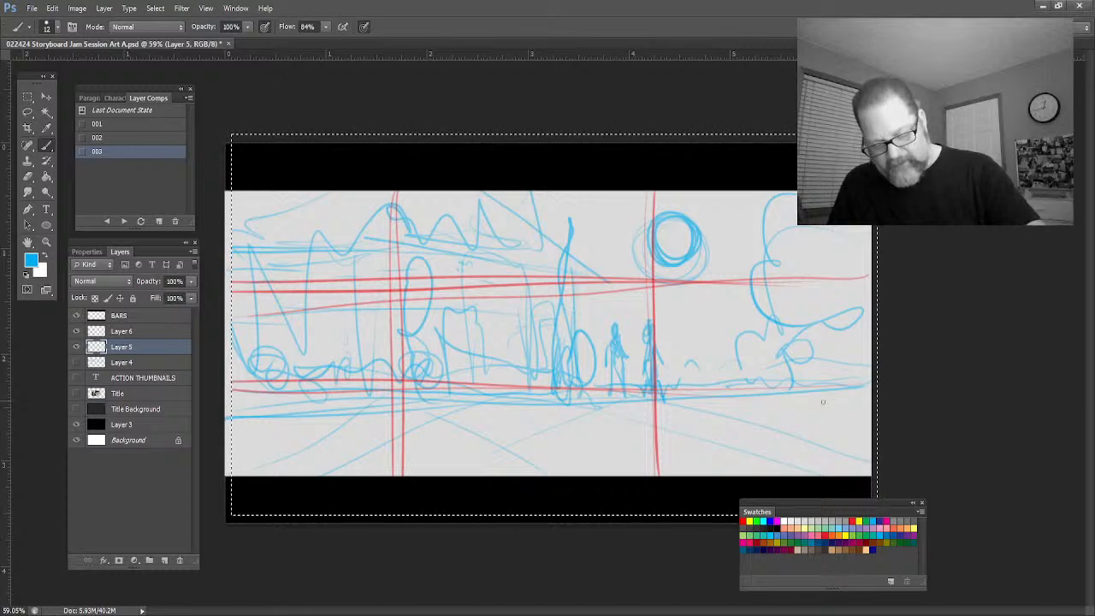
pyautogui.moveTo(822, 402); pyautogui.dragTo(233, 444)
pyautogui.moveTo(720, 397); pyautogui.dragTo(232, 455)
pyautogui.moveTo(616, 424); pyautogui.dragTo(404, 454)
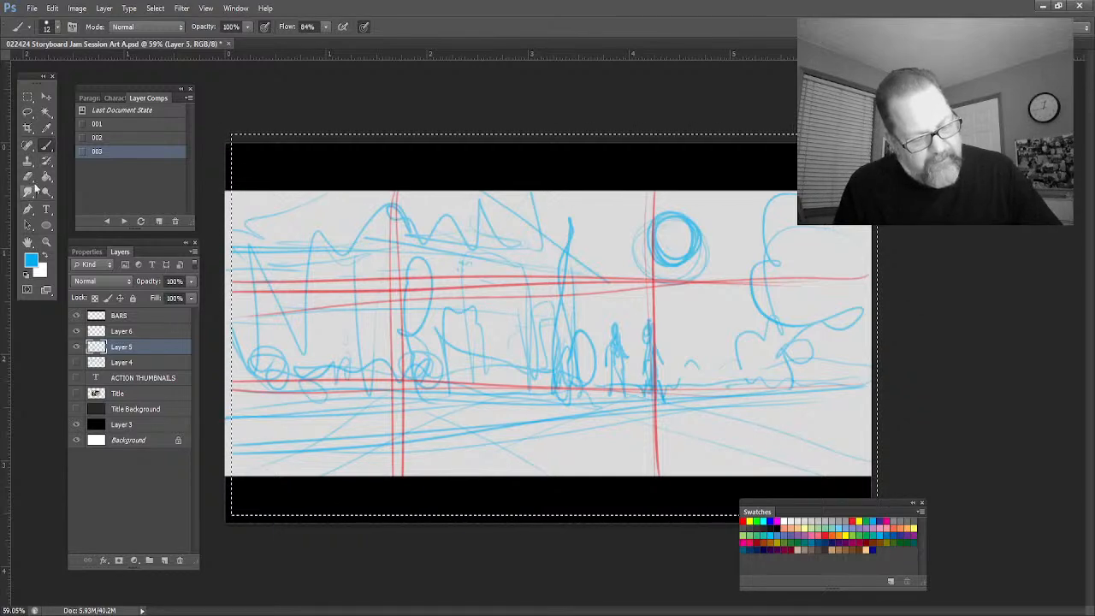
# Lasso the two standing figures on the blue sketch layer and move them slightly down and to the right
pyautogui.click(27, 112)
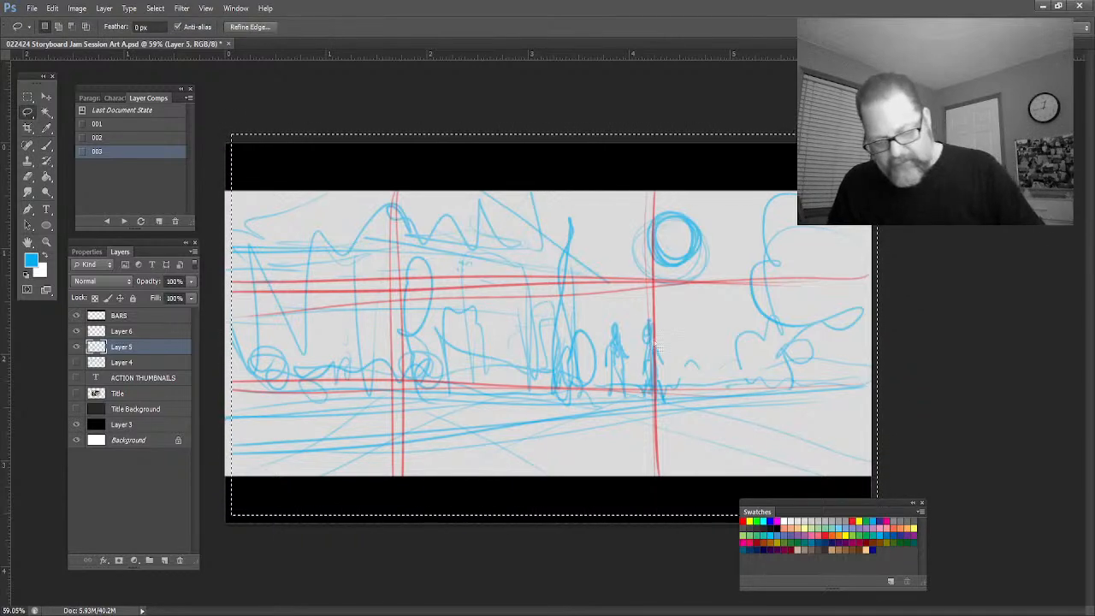
pyautogui.moveTo(654, 345)
pyautogui.mouseDown()
pyautogui.moveTo(655, 317)
pyautogui.moveTo(656, 353)
pyautogui.mouseUp()
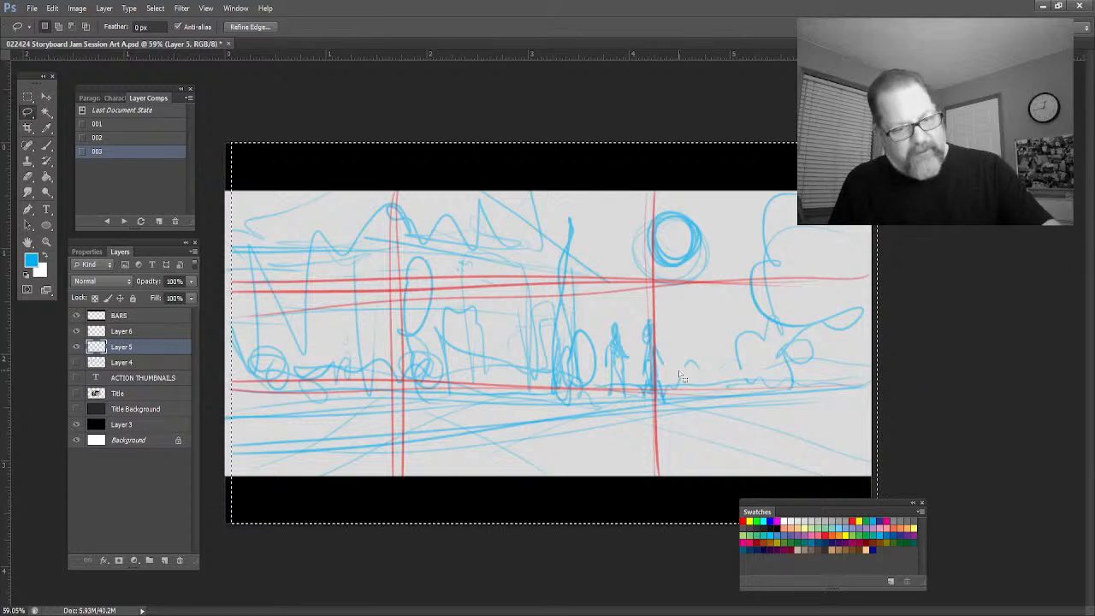
pyautogui.hotkey('ctrl', 'z')
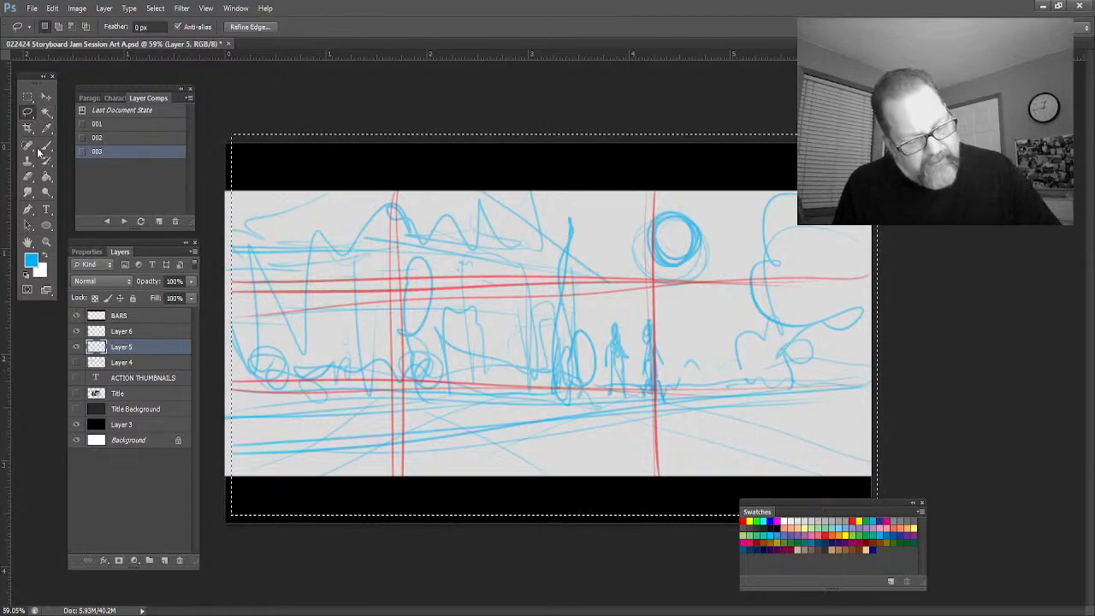
pyautogui.click(671, 349)
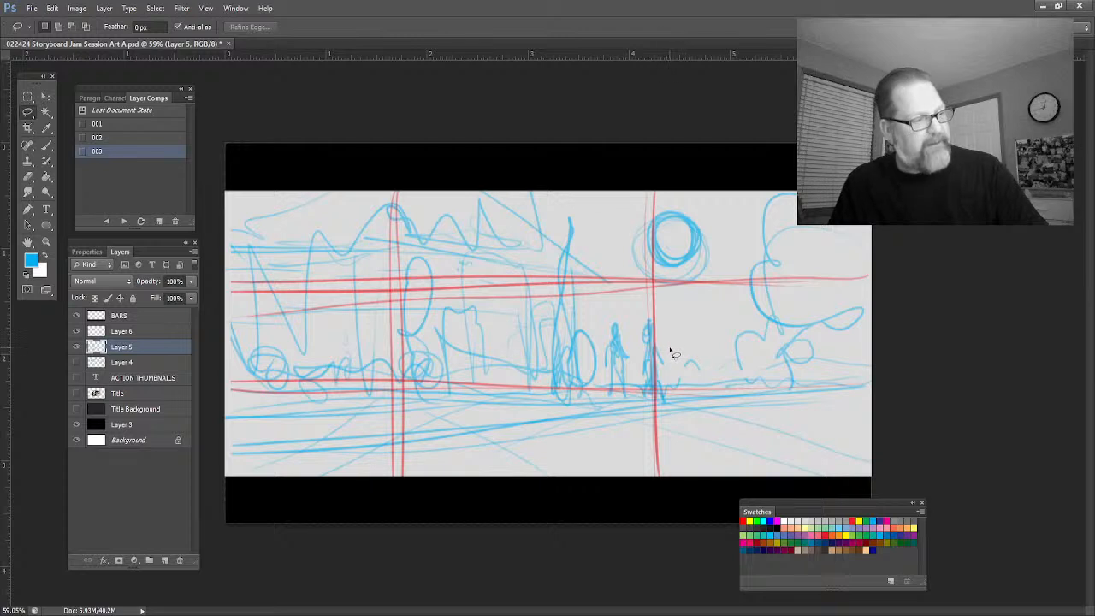
pyautogui.moveTo(654, 301)
pyautogui.mouseDown()
pyautogui.moveTo(618, 296)
pyautogui.moveTo(606, 405)
pyautogui.moveTo(649, 297)
pyautogui.mouseUp()
pyautogui.press('v')
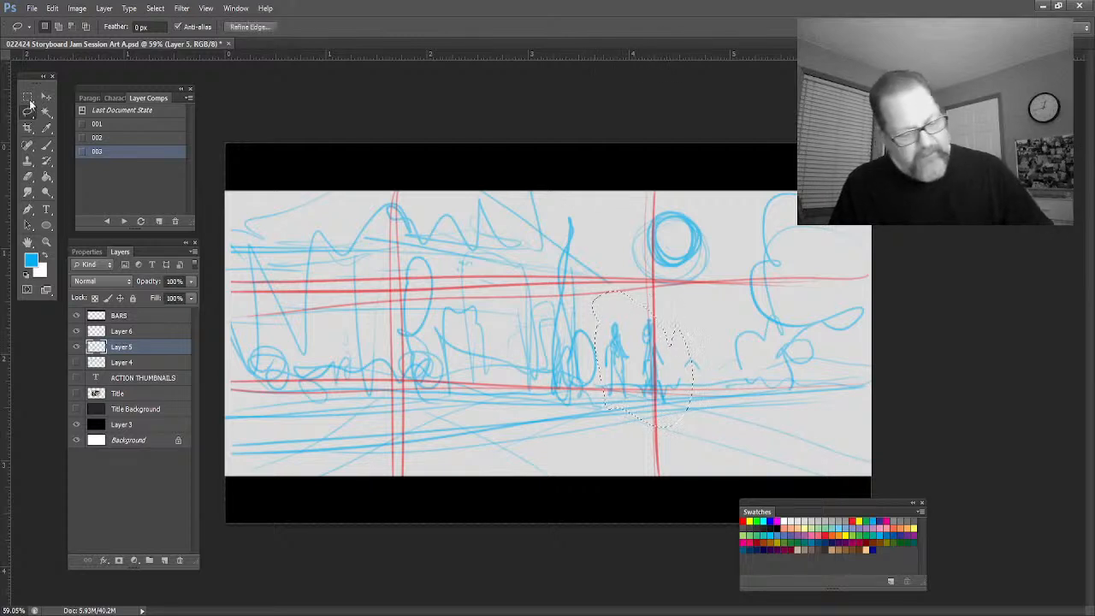
pyautogui.moveTo(646, 371)
pyautogui.mouseDown()
pyautogui.moveTo(680, 400)
pyautogui.moveTo(651, 400)
pyautogui.mouseUp()
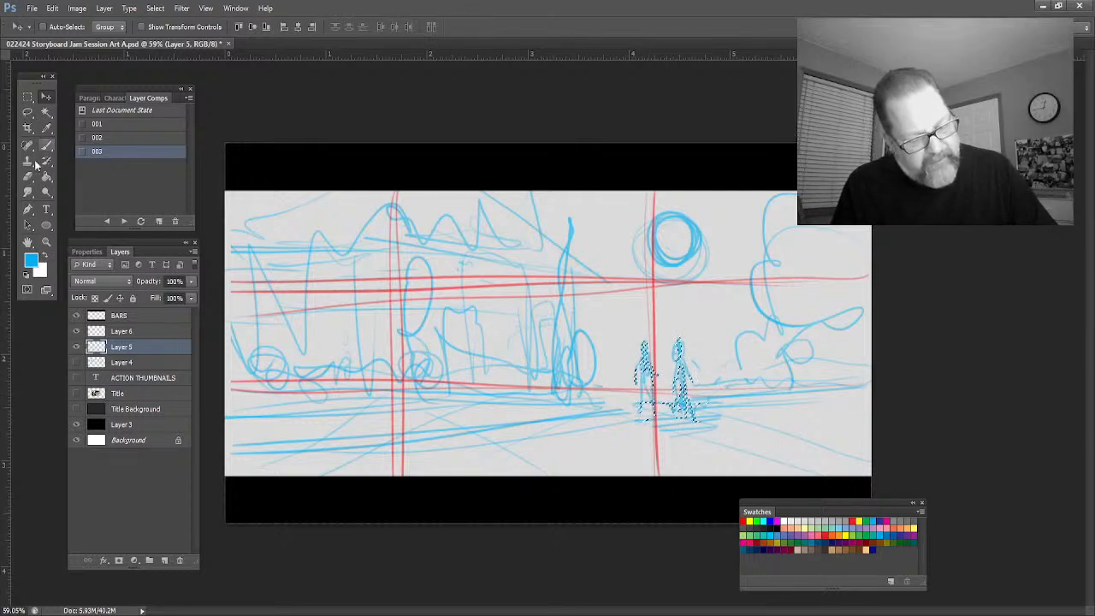
# Lasso the building with its foliage and move it left, deselect, and shift the whole blue sketch slightly down
pyautogui.click(28, 113)
pyautogui.moveTo(516, 175)
pyautogui.mouseDown()
pyautogui.moveTo(541, 180)
pyautogui.moveTo(627, 299)
pyautogui.moveTo(608, 405)
pyautogui.moveTo(226, 401)
pyautogui.mouseUp()
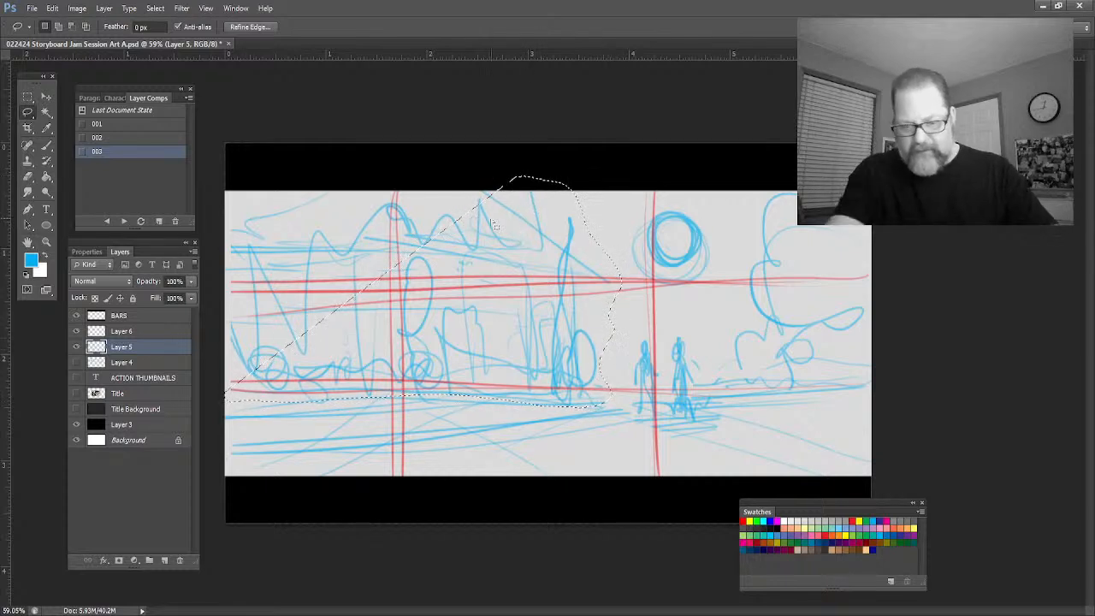
pyautogui.moveTo(537, 177)
pyautogui.keyDown('shift'); pyautogui.mouseDown()
pyautogui.moveTo(231, 321)
pyautogui.moveTo(444, 394)
pyautogui.mouseUp(); pyautogui.keyUp('shift')
pyautogui.moveTo(278, 175)
pyautogui.mouseDown()
pyautogui.moveTo(257, 325)
pyautogui.moveTo(295, 320)
pyautogui.moveTo(300, 197)
pyautogui.moveTo(282, 185)
pyautogui.mouseUp()
pyautogui.press('v')
pyautogui.moveTo(350, 296)
pyautogui.mouseDown()
pyautogui.moveTo(311, 291)
pyautogui.moveTo(318, 295)
pyautogui.mouseUp()
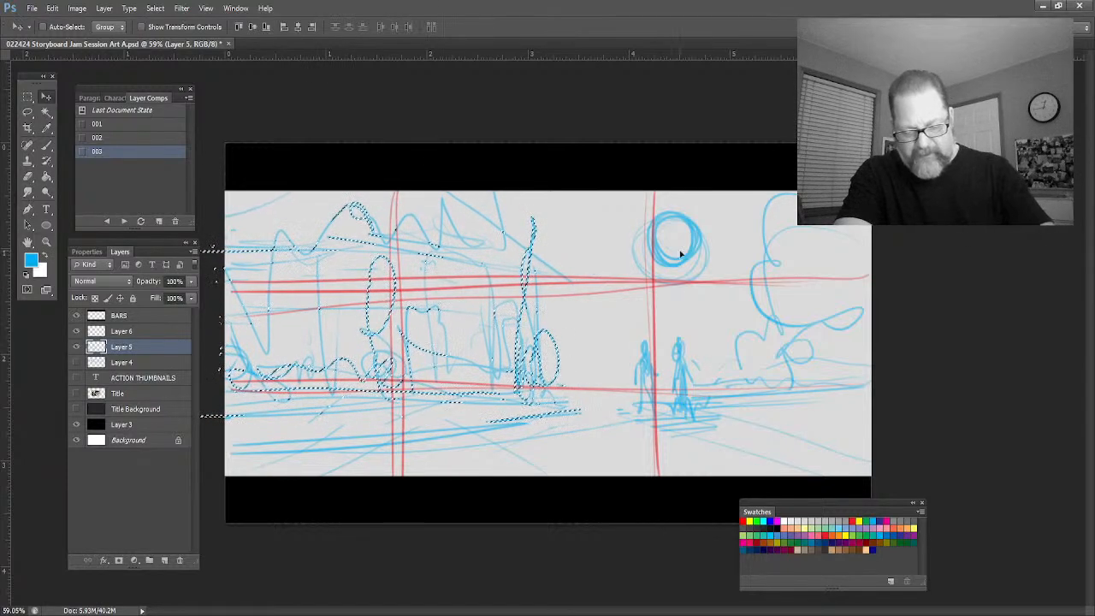
pyautogui.hotkey('ctrl', 'd')
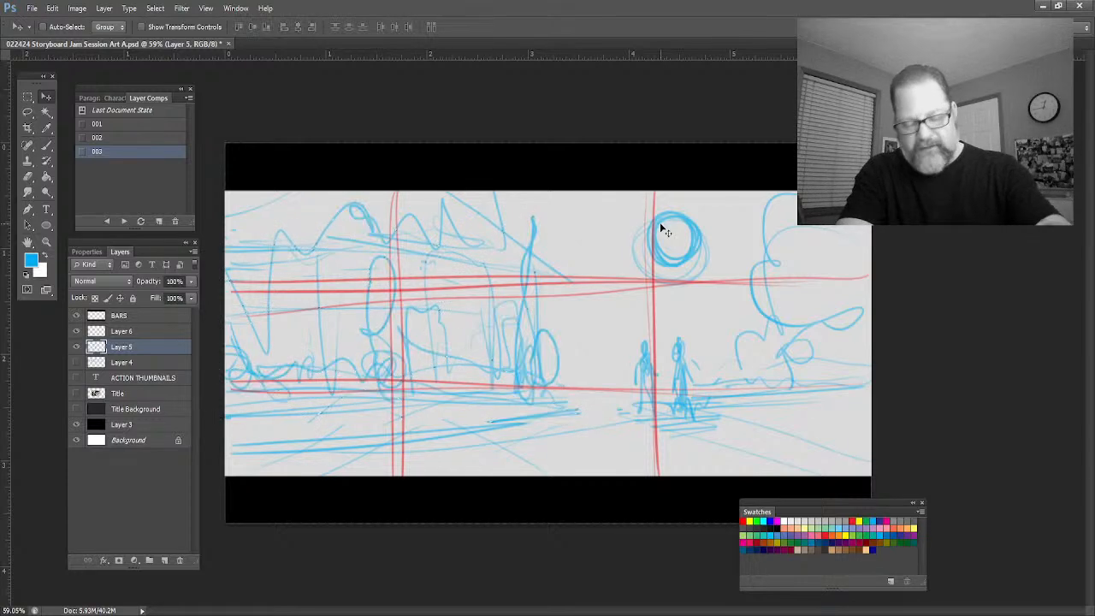
pyautogui.moveTo(695, 227)
pyautogui.mouseDown()
pyautogui.moveTo(658, 205)
pyautogui.moveTo(694, 248)
pyautogui.moveTo(698, 228)
pyautogui.mouseUp()
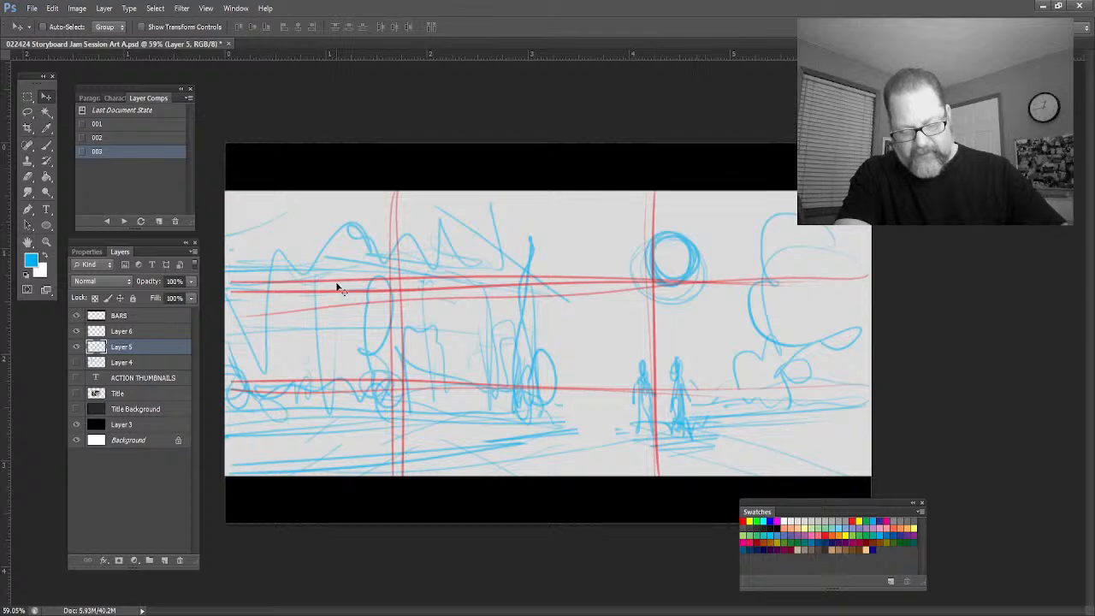
pyautogui.moveTo(336, 282); pyautogui.dragTo(337, 270)
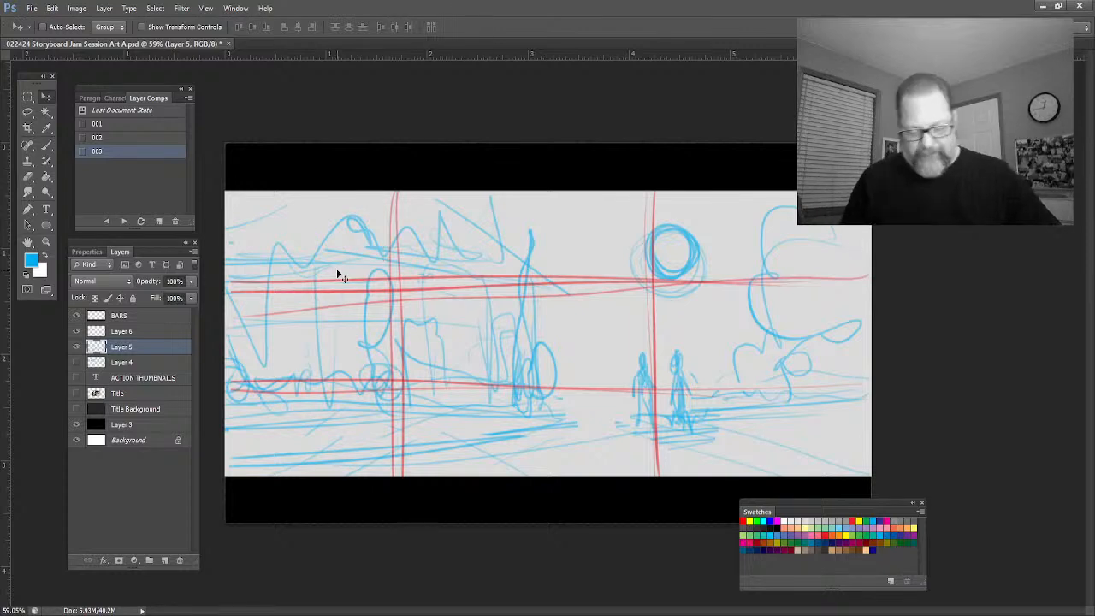
# Hide the red thirds grid on Layer 6 and lower the opacity of the blue sketch layer to below 50%
pyautogui.click(77, 331)
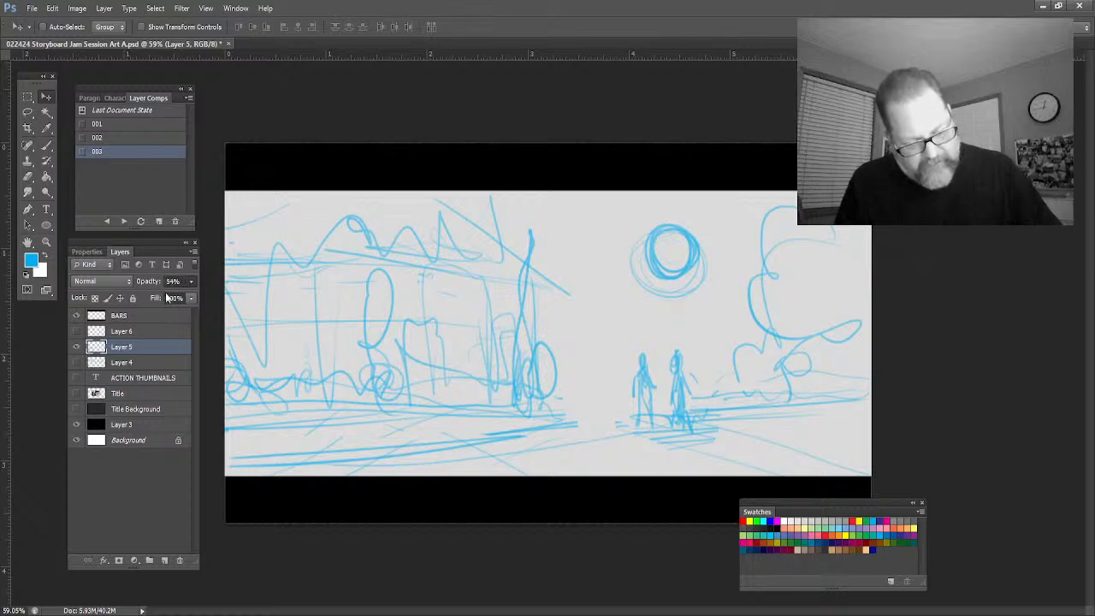
pyautogui.press('5')
pyautogui.press('4')
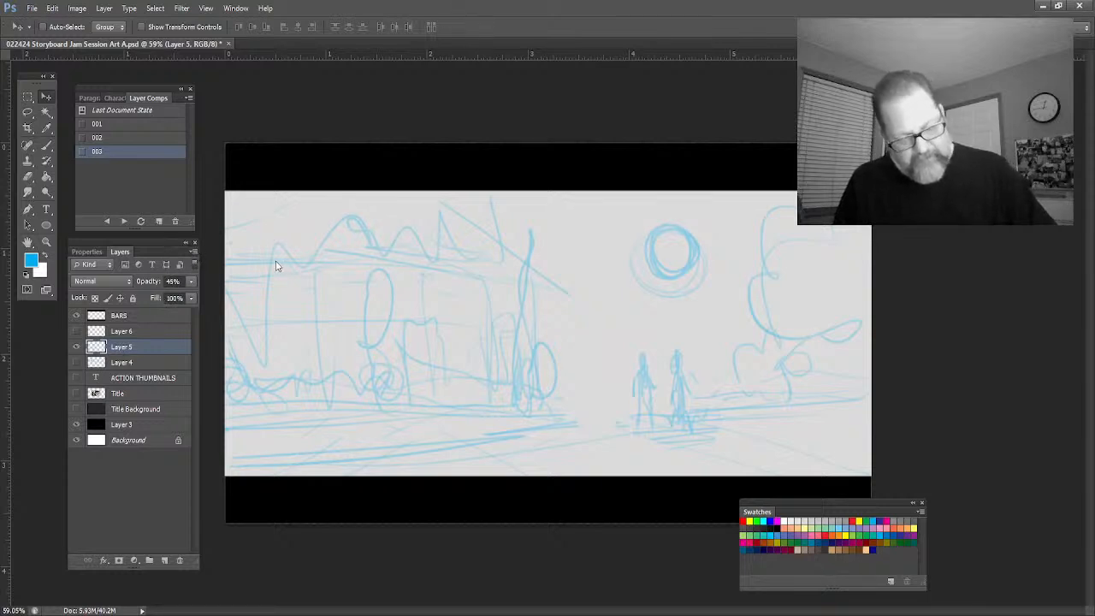
# Create a new layer above the faded sketch and reset the colors to a black foreground and white background
pyautogui.hotkey('ctrl', 'shift', 'alt', 'n')
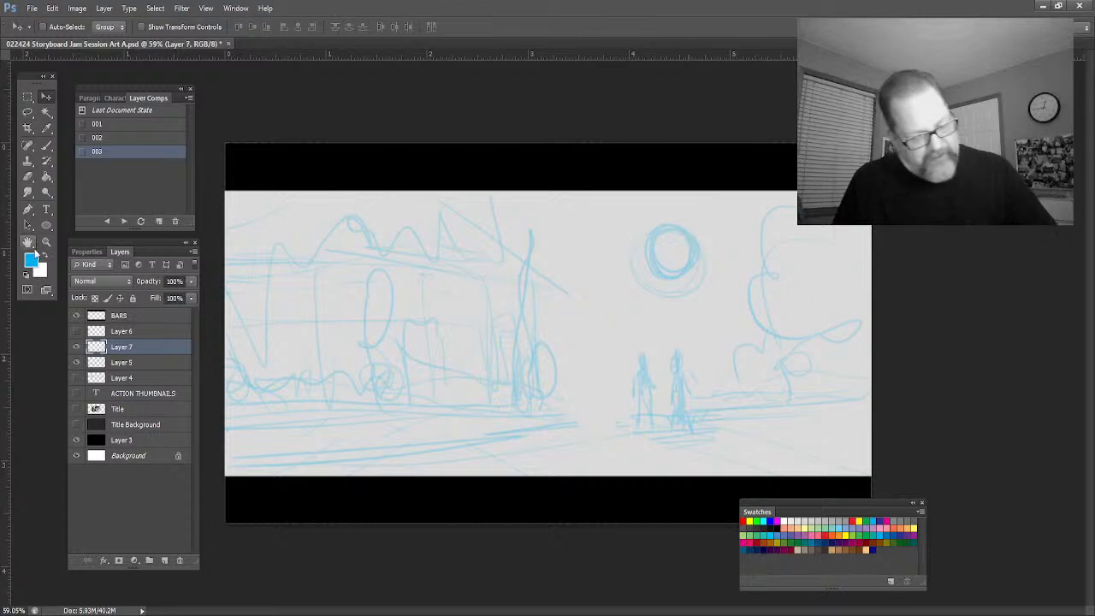
pyautogui.press('i')
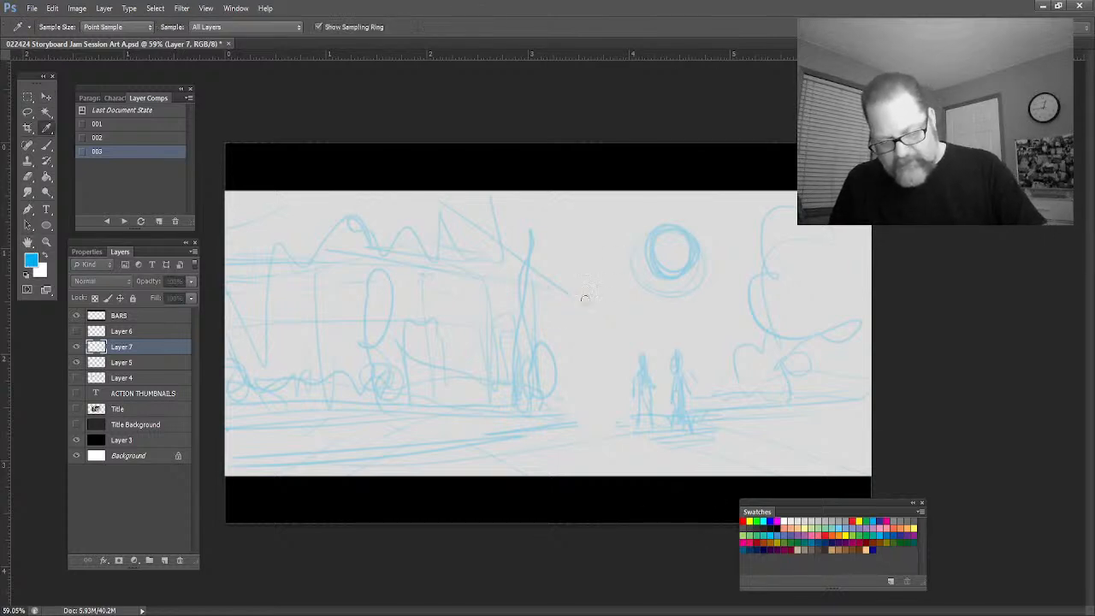
pyautogui.press('v')
pyautogui.press('d')
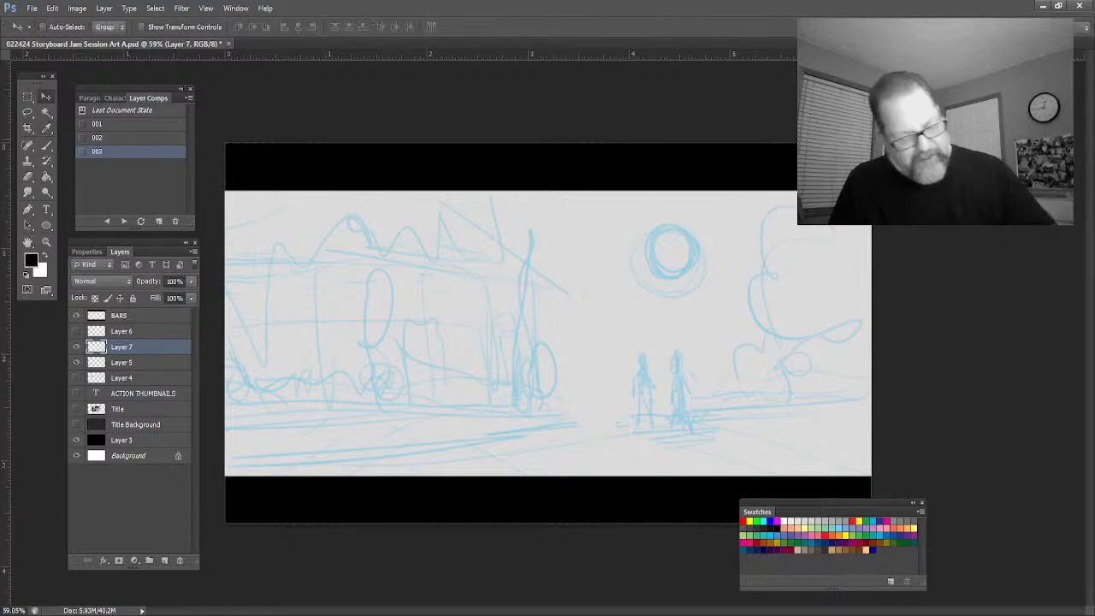
# Outline the left figure in black over the blue sketch, with its head, torso, arms and legs
pyautogui.click(46, 243)
pyautogui.moveTo(623, 403); pyautogui.dragTo(692, 438)
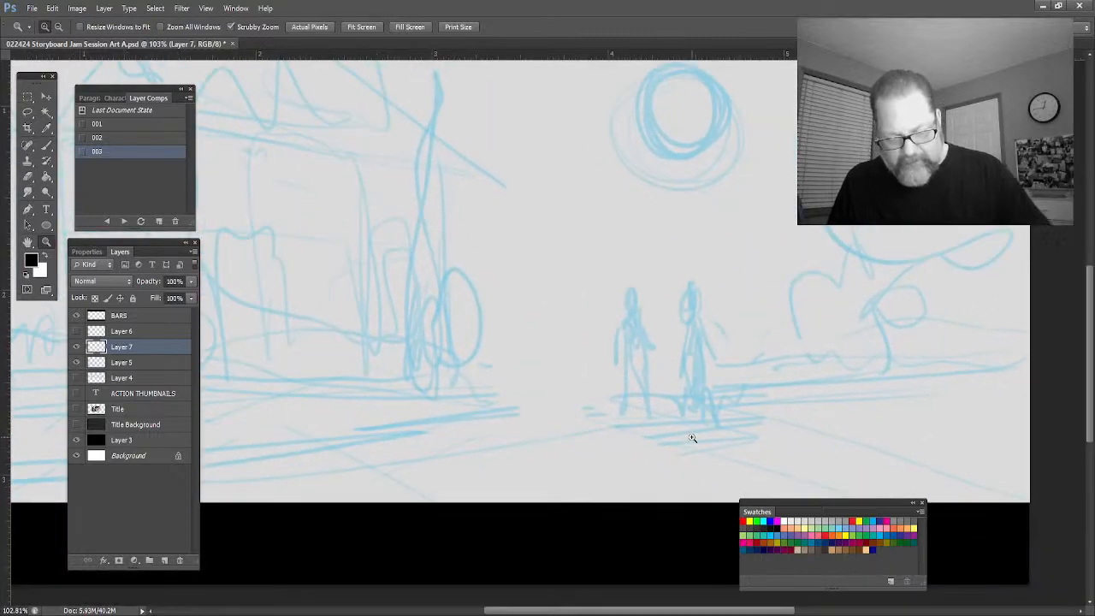
pyautogui.click(48, 146)
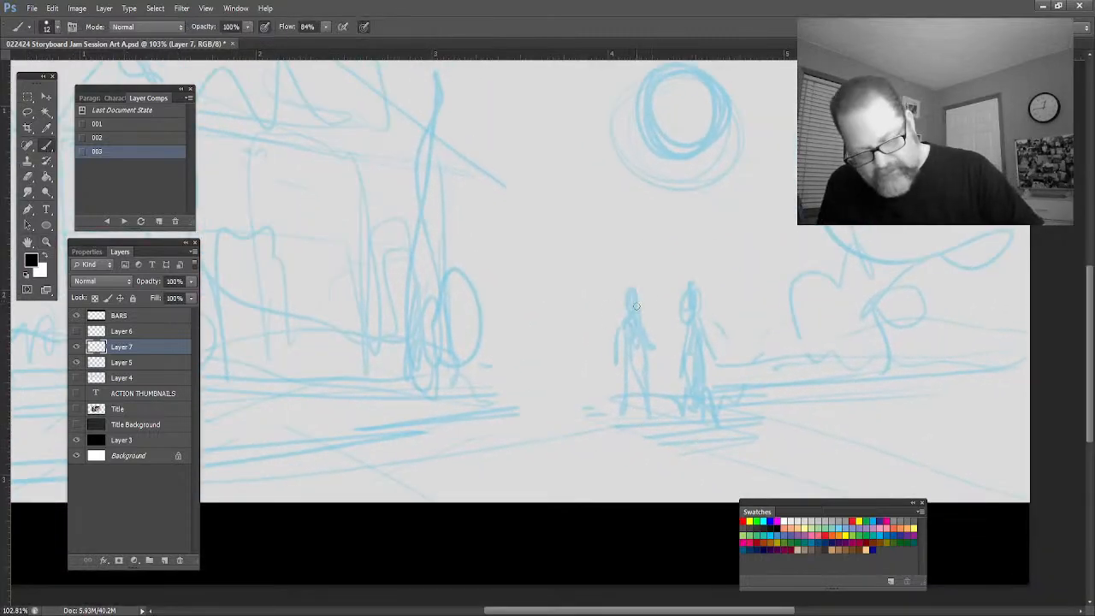
pyautogui.moveTo(637, 298)
pyautogui.mouseDown()
pyautogui.moveTo(628, 282)
pyautogui.moveTo(625, 314)
pyautogui.moveTo(660, 352)
pyautogui.moveTo(627, 336)
pyautogui.mouseUp()
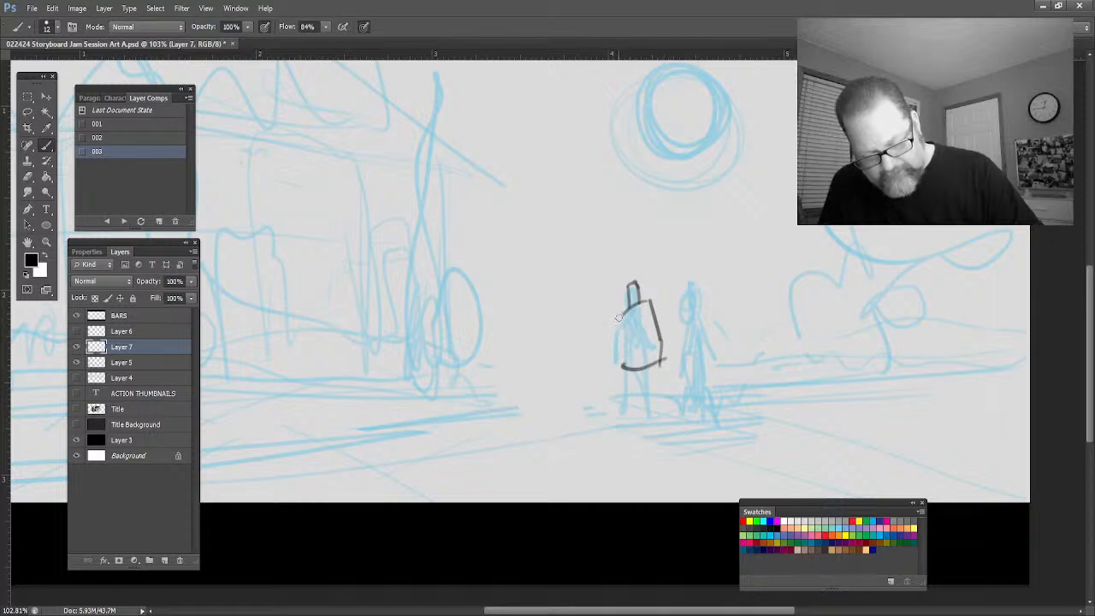
pyautogui.moveTo(621, 315); pyautogui.dragTo(604, 344)
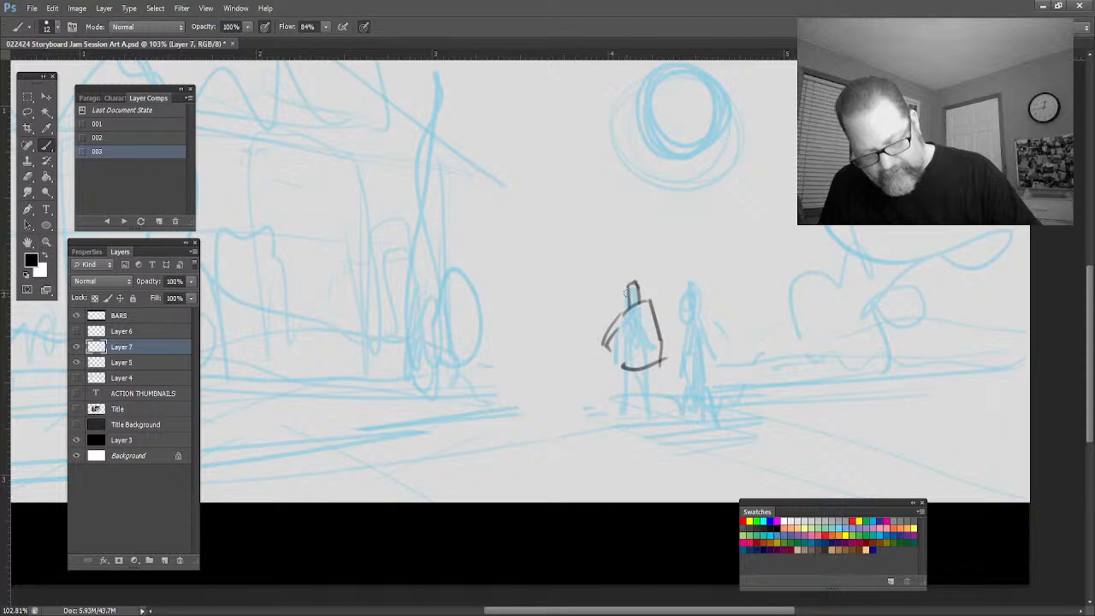
pyautogui.hotkey('ctrl', 'z')
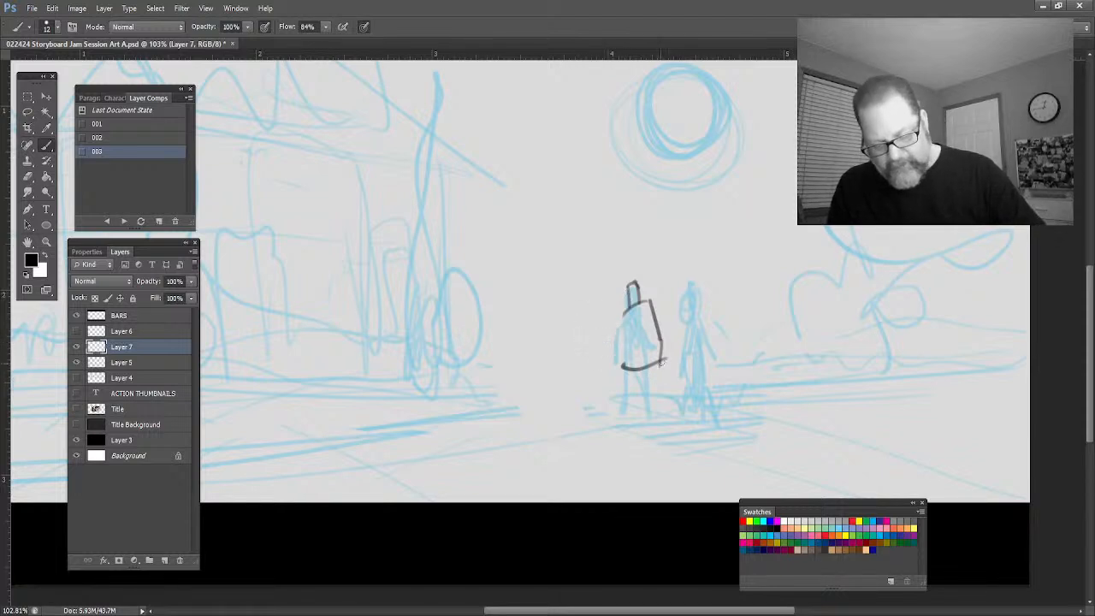
pyautogui.moveTo(660, 362)
pyautogui.mouseDown()
pyautogui.moveTo(656, 437)
pyautogui.moveTo(639, 377)
pyautogui.moveTo(628, 440)
pyautogui.moveTo(624, 366)
pyautogui.mouseUp()
pyautogui.moveTo(659, 321)
pyautogui.mouseDown()
pyautogui.moveTo(657, 342)
pyautogui.moveTo(604, 361)
pyautogui.moveTo(607, 386)
pyautogui.moveTo(620, 331)
pyautogui.mouseUp()
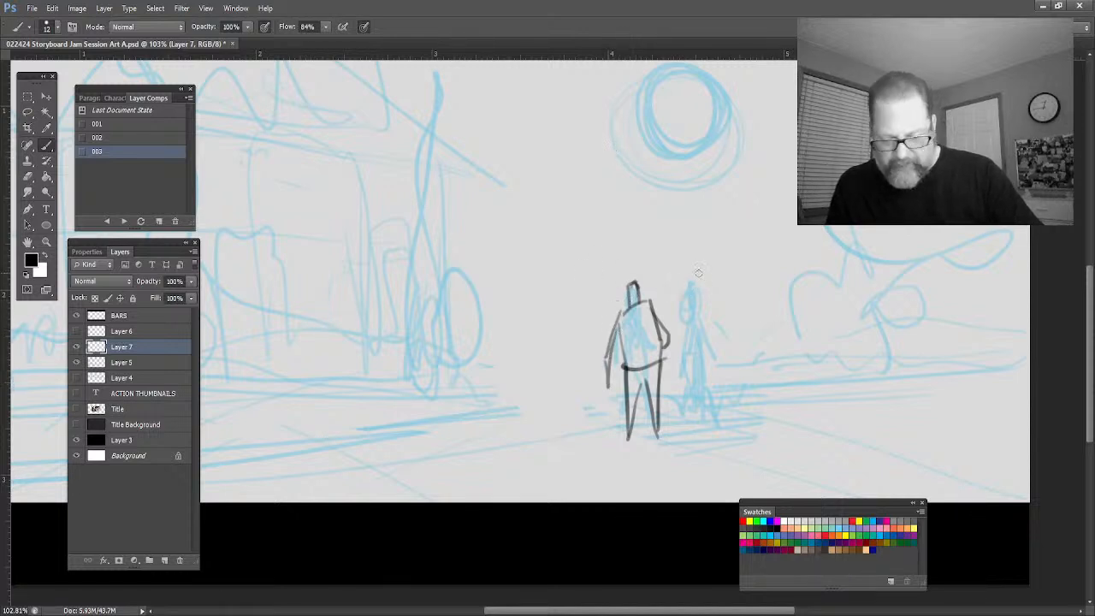
# Outline the right figure in black, with its head, torso and legs, and redraw its arms bent away from the body
pyautogui.moveTo(706, 285)
pyautogui.mouseDown()
pyautogui.moveTo(699, 277)
pyautogui.moveTo(708, 296)
pyautogui.moveTo(697, 299)
pyautogui.moveTo(723, 332)
pyautogui.mouseUp()
pyautogui.moveTo(695, 307); pyautogui.dragTo(694, 335)
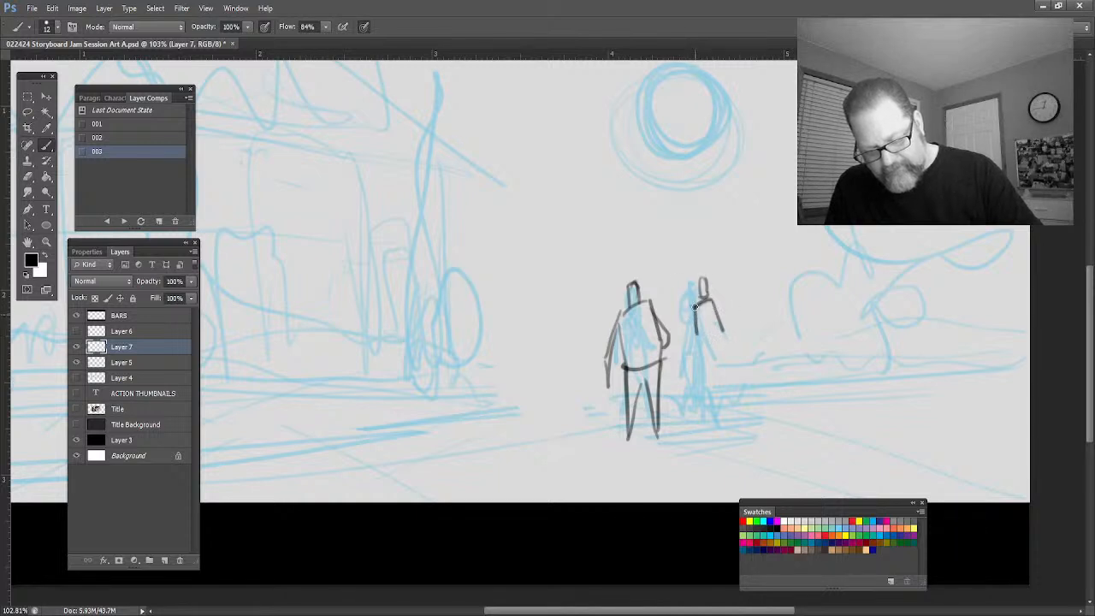
pyautogui.moveTo(694, 306); pyautogui.dragTo(676, 355)
pyautogui.moveTo(716, 301)
pyautogui.mouseDown()
pyautogui.moveTo(728, 346)
pyautogui.moveTo(719, 327)
pyautogui.moveTo(704, 360)
pyautogui.moveTo(698, 347)
pyautogui.moveTo(710, 355)
pyautogui.moveTo(723, 344)
pyautogui.moveTo(734, 363)
pyautogui.moveTo(736, 439)
pyautogui.mouseUp()
pyautogui.moveTo(717, 378)
pyautogui.mouseDown()
pyautogui.moveTo(729, 419)
pyautogui.moveTo(703, 428)
pyautogui.mouseUp()
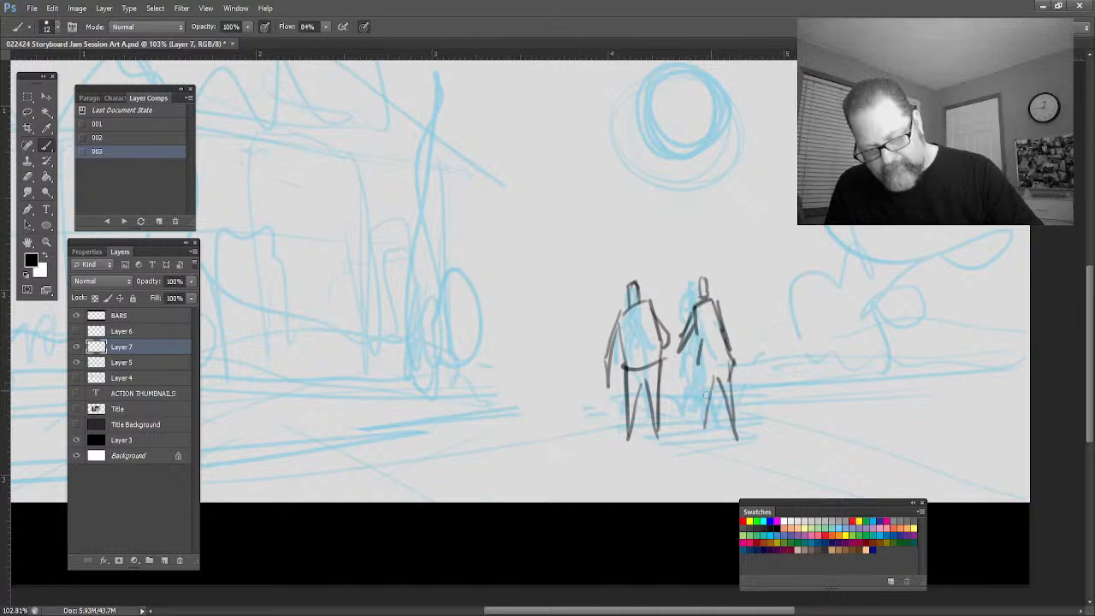
pyautogui.moveTo(700, 351); pyautogui.dragTo(704, 431)
pyautogui.moveTo(696, 327); pyautogui.dragTo(693, 348)
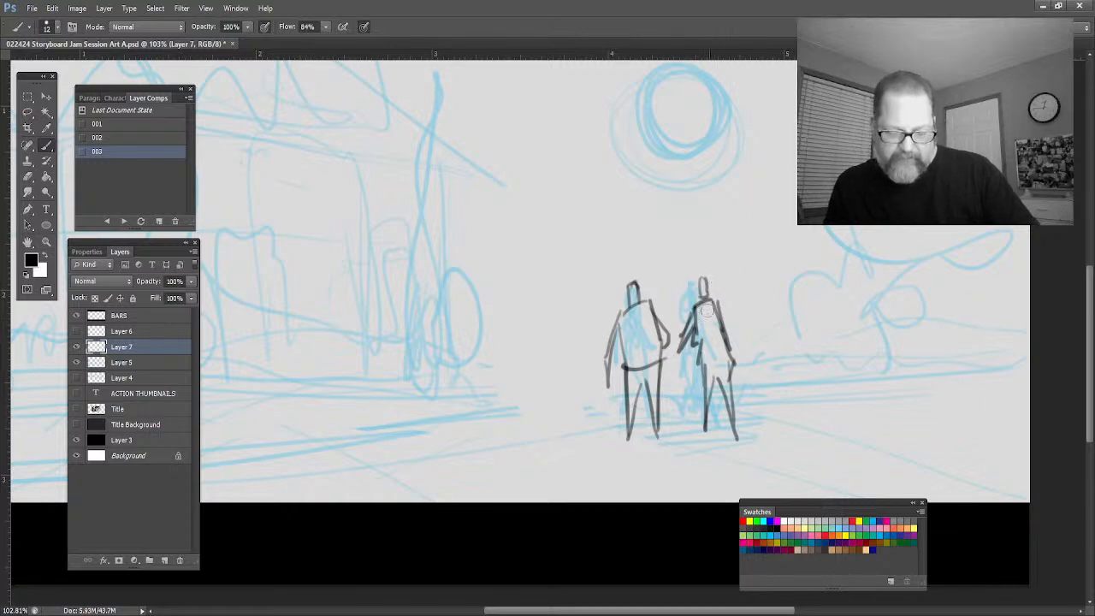
pyautogui.moveTo(690, 360)
pyautogui.mouseDown()
pyautogui.moveTo(697, 315)
pyautogui.moveTo(692, 352)
pyautogui.moveTo(685, 330)
pyautogui.moveTo(710, 284)
pyautogui.moveTo(753, 353)
pyautogui.mouseUp()
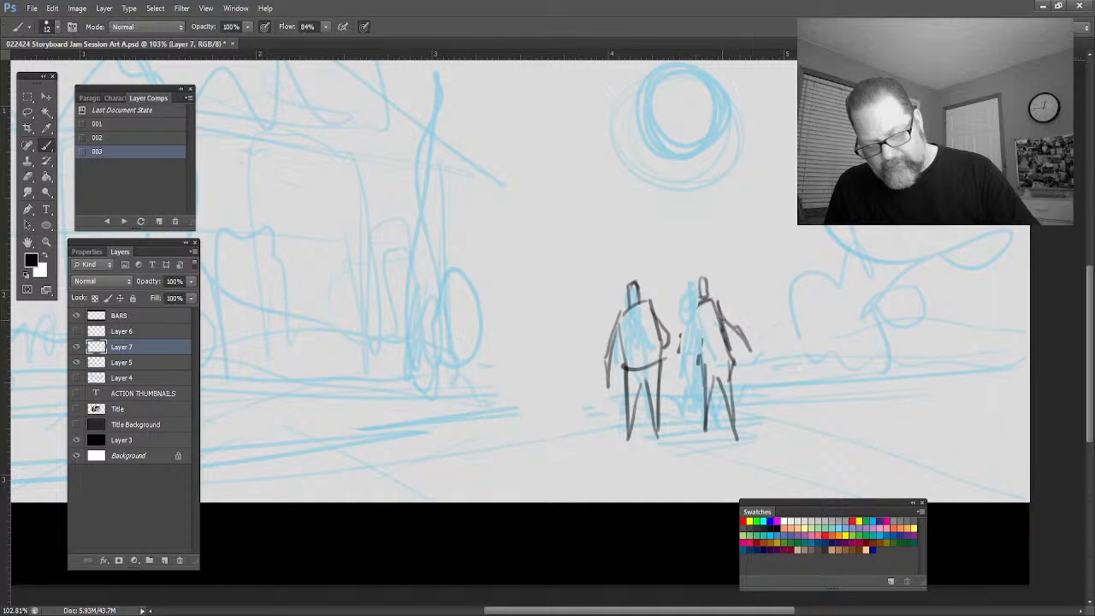
pyautogui.moveTo(715, 307)
pyautogui.mouseDown()
pyautogui.moveTo(723, 320)
pyautogui.moveTo(690, 336)
pyautogui.moveTo(682, 360)
pyautogui.moveTo(697, 335)
pyautogui.mouseUp()
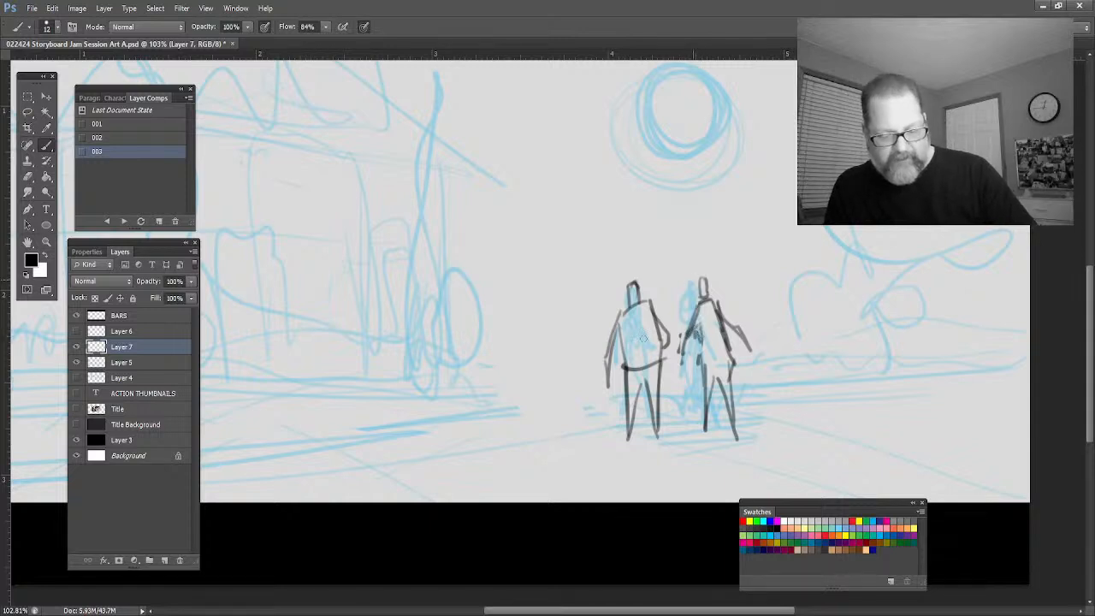
# Draw belts with holsters around both figures' waists and dark flat caps on their heads
pyautogui.moveTo(631, 350)
pyautogui.mouseDown()
pyautogui.moveTo(657, 353)
pyautogui.moveTo(619, 360)
pyautogui.moveTo(618, 382)
pyautogui.moveTo(632, 356)
pyautogui.moveTo(660, 380)
pyautogui.mouseUp()
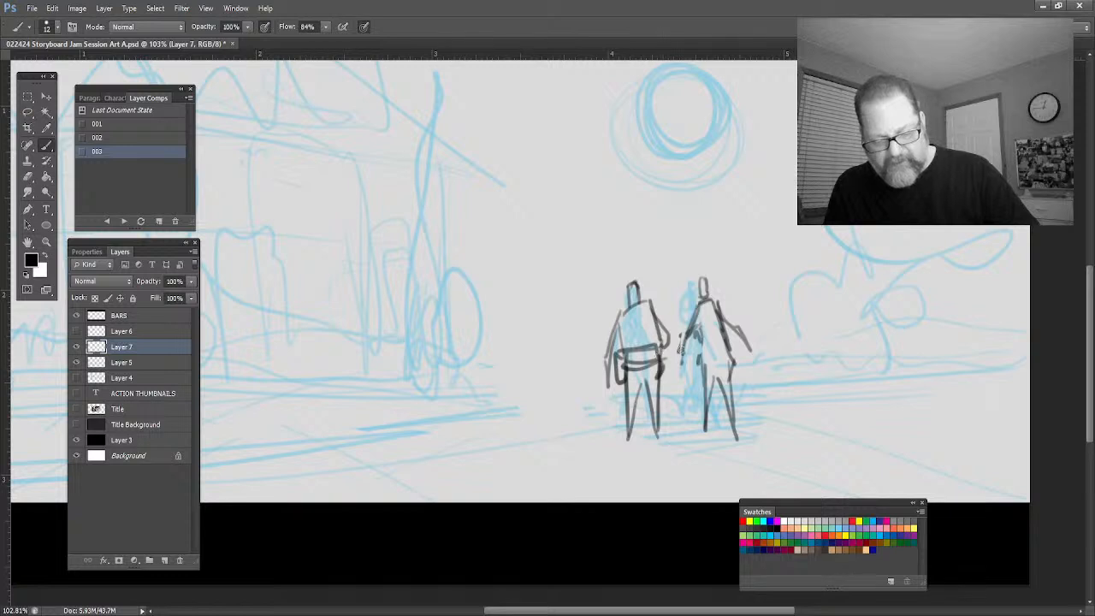
pyautogui.moveTo(713, 344)
pyautogui.mouseDown()
pyautogui.moveTo(732, 359)
pyautogui.moveTo(695, 378)
pyautogui.moveTo(700, 359)
pyautogui.moveTo(731, 373)
pyautogui.mouseUp()
pyautogui.moveTo(637, 289)
pyautogui.mouseDown()
pyautogui.moveTo(641, 279)
pyautogui.moveTo(622, 282)
pyautogui.moveTo(638, 289)
pyautogui.mouseUp()
pyautogui.moveTo(710, 281)
pyautogui.mouseDown()
pyautogui.moveTo(696, 282)
pyautogui.moveTo(706, 287)
pyautogui.mouseUp()
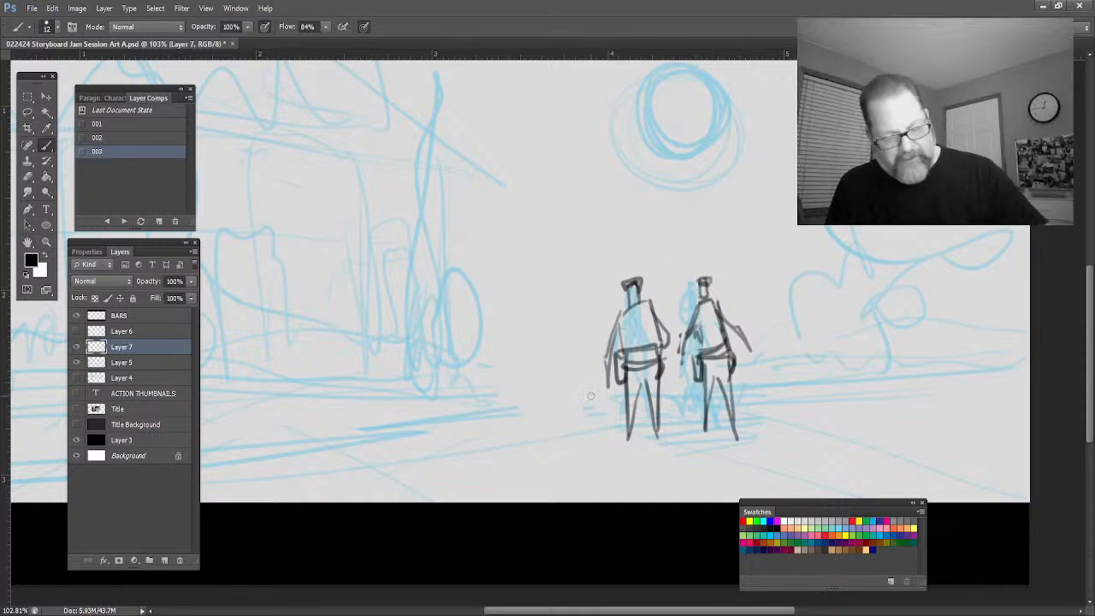
# Draw black street and curb lines over the blue sketch on both sides of the two figures
pyautogui.click(27, 242)
pyautogui.moveTo(454, 418); pyautogui.dragTo(488, 384)
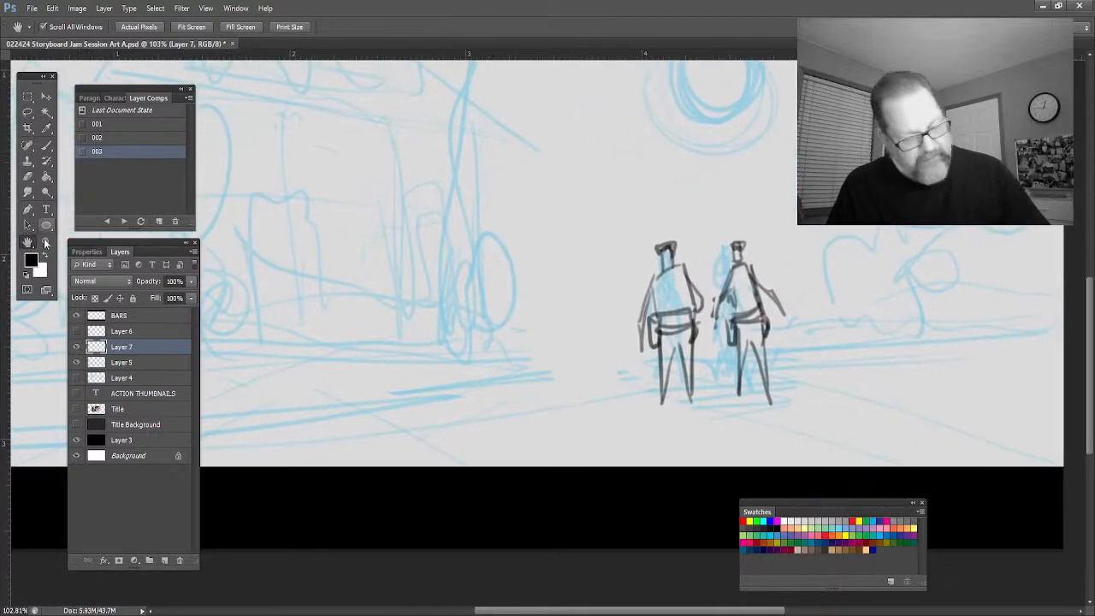
pyautogui.click(46, 242)
pyautogui.keyDown('alt'); pyautogui.click(365, 413); pyautogui.keyUp('alt')
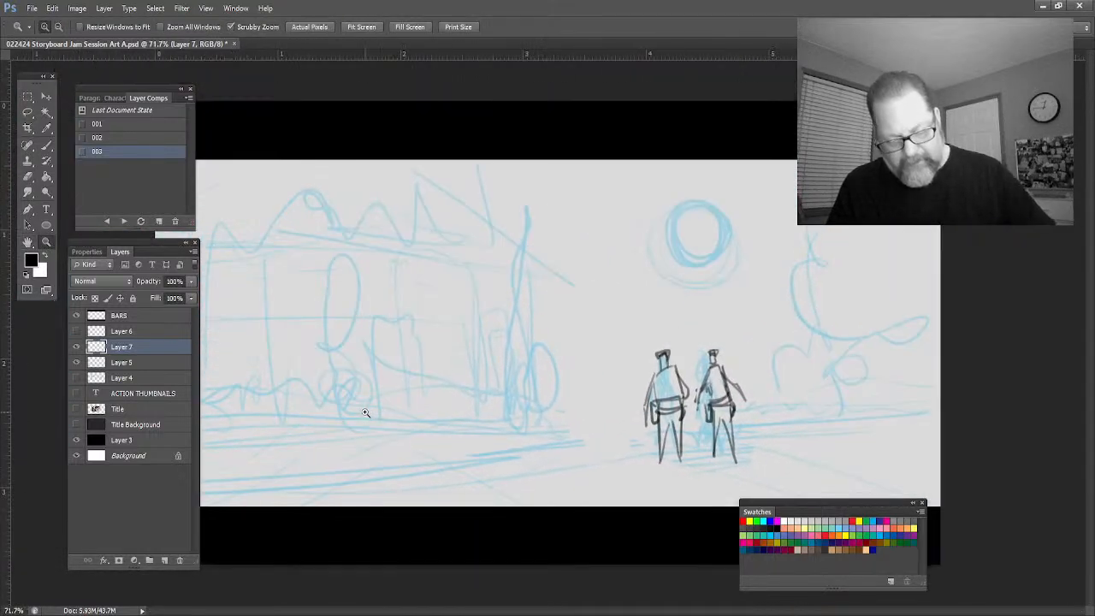
pyautogui.click(47, 145)
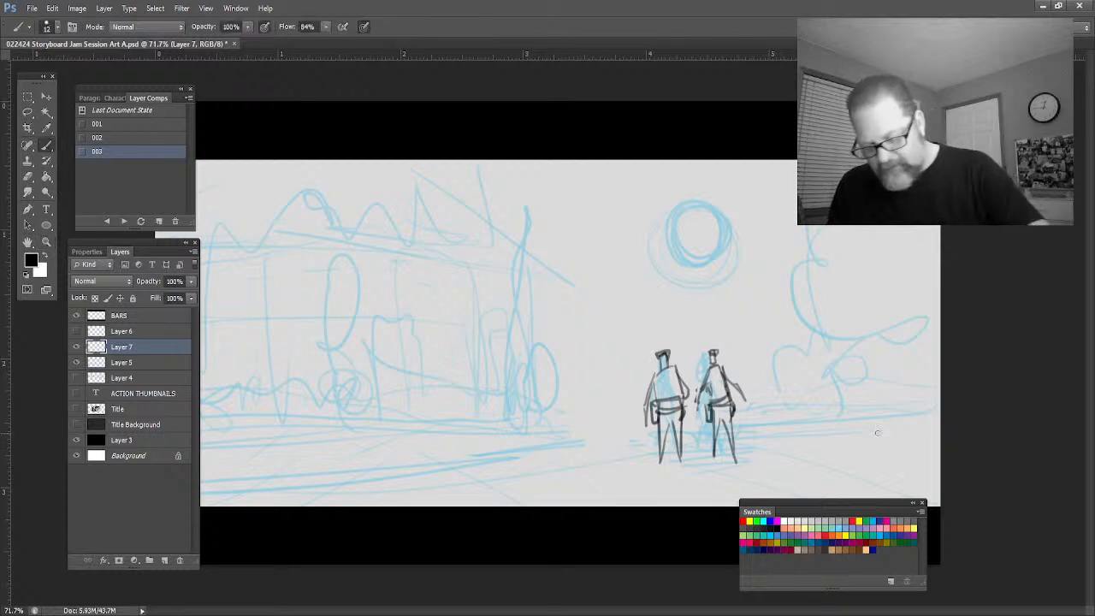
pyautogui.moveTo(923, 426); pyautogui.dragTo(740, 438)
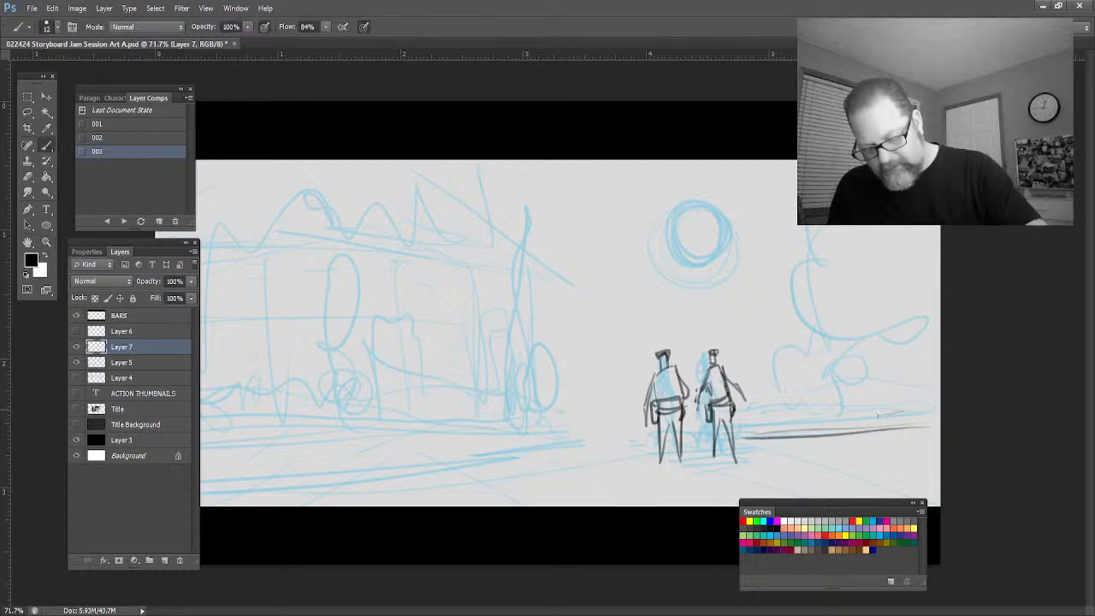
pyautogui.moveTo(917, 414); pyautogui.dragTo(749, 432)
pyautogui.moveTo(659, 439); pyautogui.dragTo(502, 466)
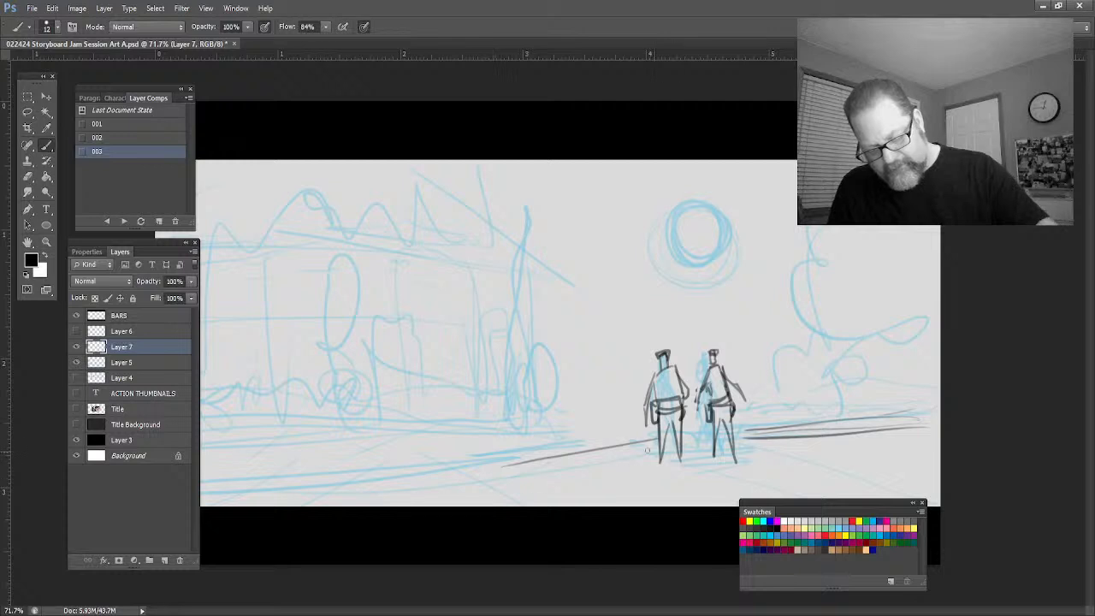
pyautogui.moveTo(649, 448); pyautogui.dragTo(481, 479)
pyautogui.moveTo(629, 425); pyautogui.dragTo(383, 485)
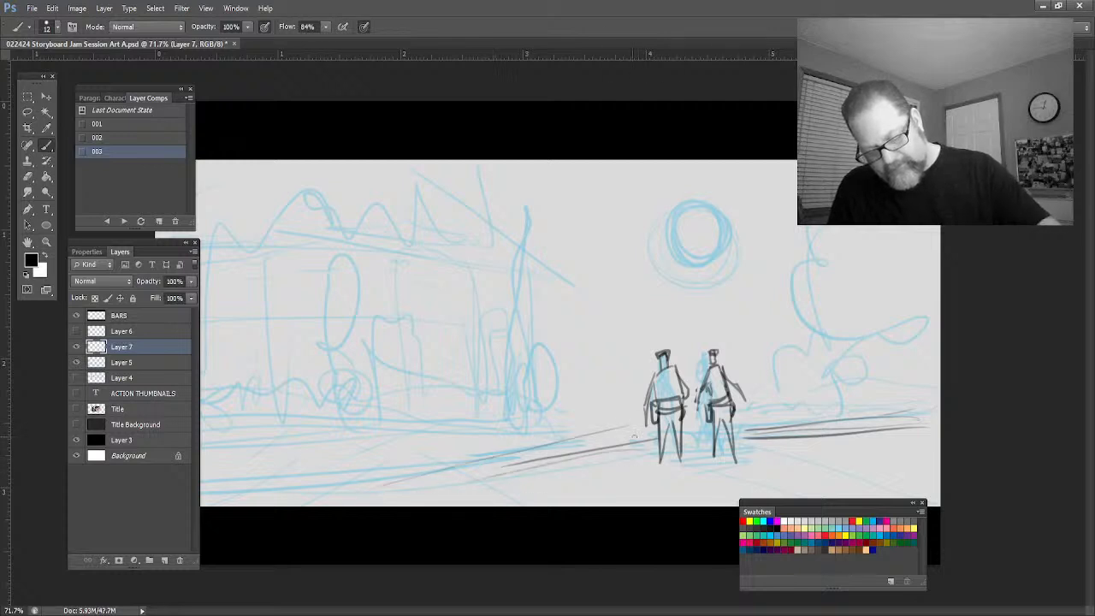
pyautogui.moveTo(496, 431)
pyautogui.mouseDown()
pyautogui.moveTo(653, 429)
pyautogui.moveTo(587, 431)
pyautogui.mouseUp()
# Ink the tree trunks and the low horizontal wall lines in the background to the right of the figures
pyautogui.moveTo(778, 329); pyautogui.dragTo(780, 432)
pyautogui.moveTo(786, 336); pyautogui.dragTo(789, 430)
pyautogui.moveTo(823, 397); pyautogui.dragTo(823, 411)
pyautogui.moveTo(827, 356)
pyautogui.mouseDown()
pyautogui.moveTo(829, 404)
pyautogui.moveTo(930, 387)
pyautogui.mouseUp()
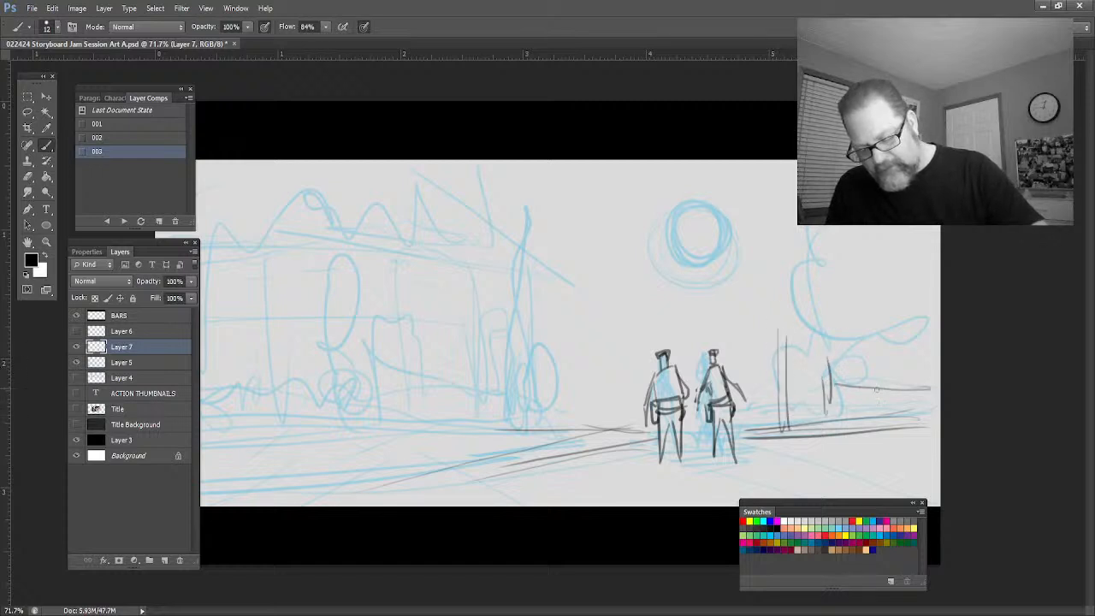
pyautogui.moveTo(838, 393); pyautogui.dragTo(879, 391)
pyautogui.moveTo(865, 330); pyautogui.dragTo(881, 397)
pyautogui.moveTo(878, 344)
pyautogui.mouseDown()
pyautogui.moveTo(890, 413)
pyautogui.moveTo(886, 396)
pyautogui.mouseUp()
# Outline the large tree's foliage above the trunks in black and add inner branch and leaf contours
pyautogui.moveTo(898, 342)
pyautogui.mouseDown()
pyautogui.moveTo(796, 319)
pyautogui.moveTo(811, 245)
pyautogui.moveTo(793, 163)
pyautogui.mouseUp()
pyautogui.moveTo(939, 285)
pyautogui.mouseDown()
pyautogui.moveTo(931, 325)
pyautogui.moveTo(891, 366)
pyautogui.mouseUp()
pyautogui.moveTo(893, 373)
pyautogui.mouseDown()
pyautogui.moveTo(883, 419)
pyautogui.moveTo(836, 395)
pyautogui.mouseUp()
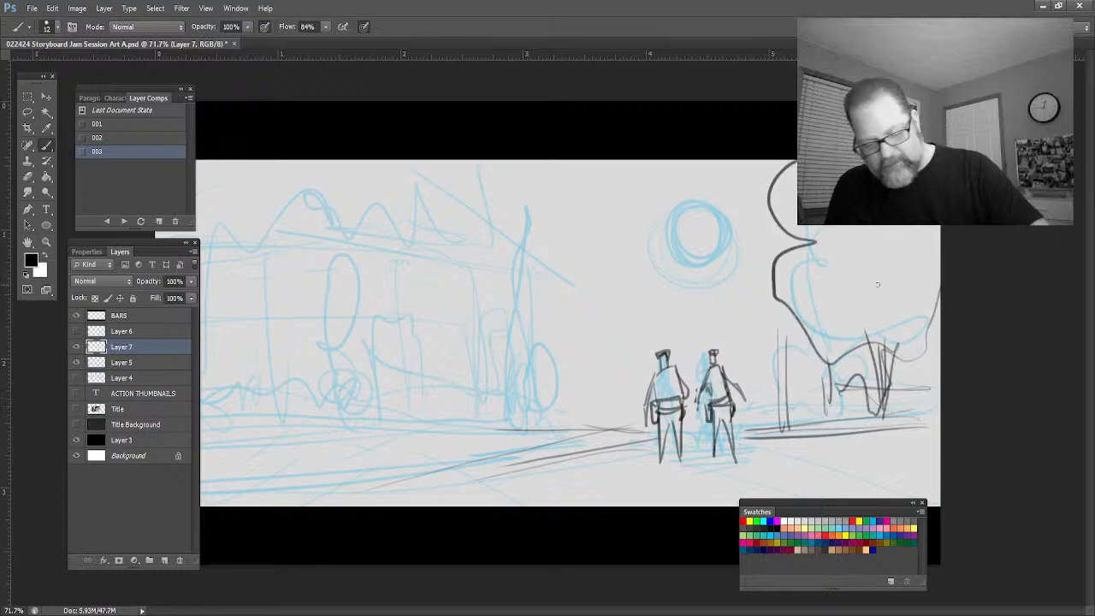
pyautogui.moveTo(799, 207); pyautogui.dragTo(775, 278)
pyautogui.moveTo(796, 276); pyautogui.dragTo(859, 317)
pyautogui.moveTo(854, 225); pyautogui.dragTo(830, 313)
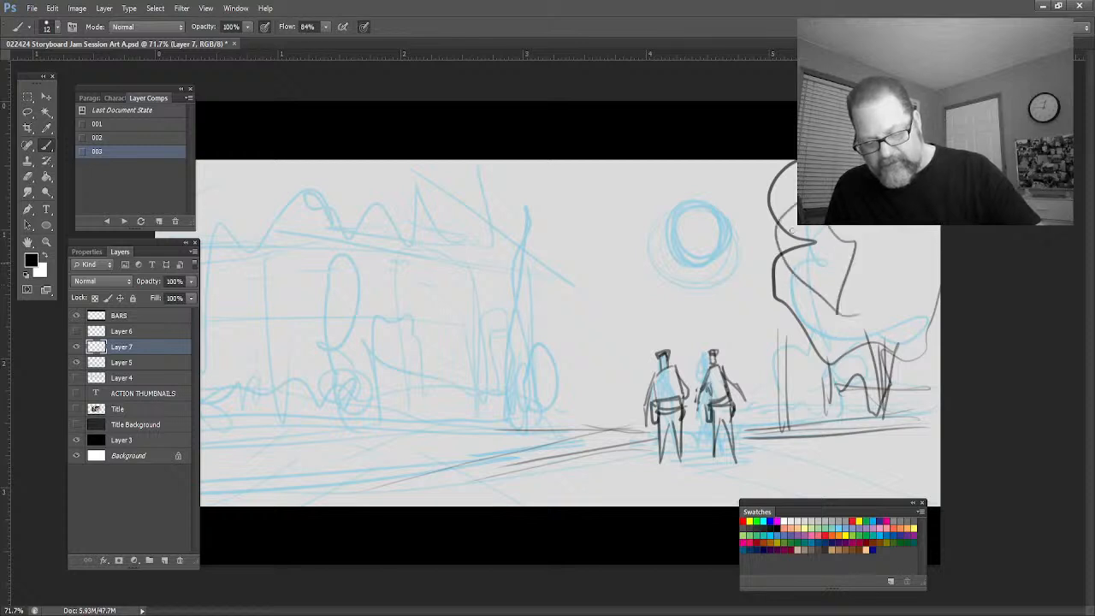
pyautogui.moveTo(780, 257); pyautogui.dragTo(852, 251)
pyautogui.moveTo(852, 251); pyautogui.dragTo(837, 337)
pyautogui.moveTo(836, 332); pyautogui.dragTo(886, 325)
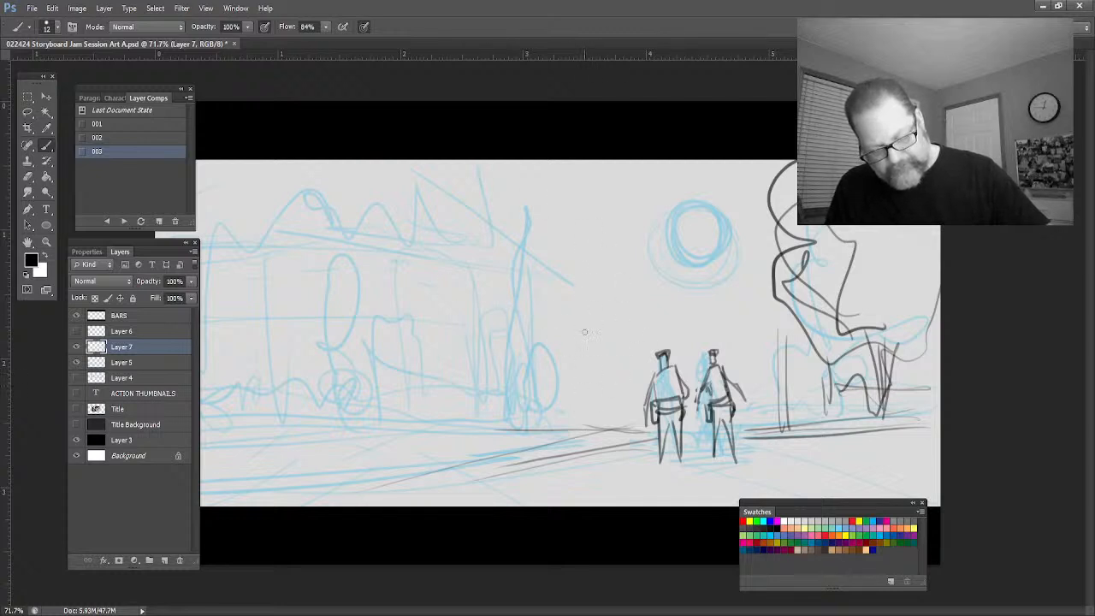
# Draw the building's corner edge and a tall arched doorway with an inner arch in black
pyautogui.moveTo(579, 274); pyautogui.dragTo(582, 423)
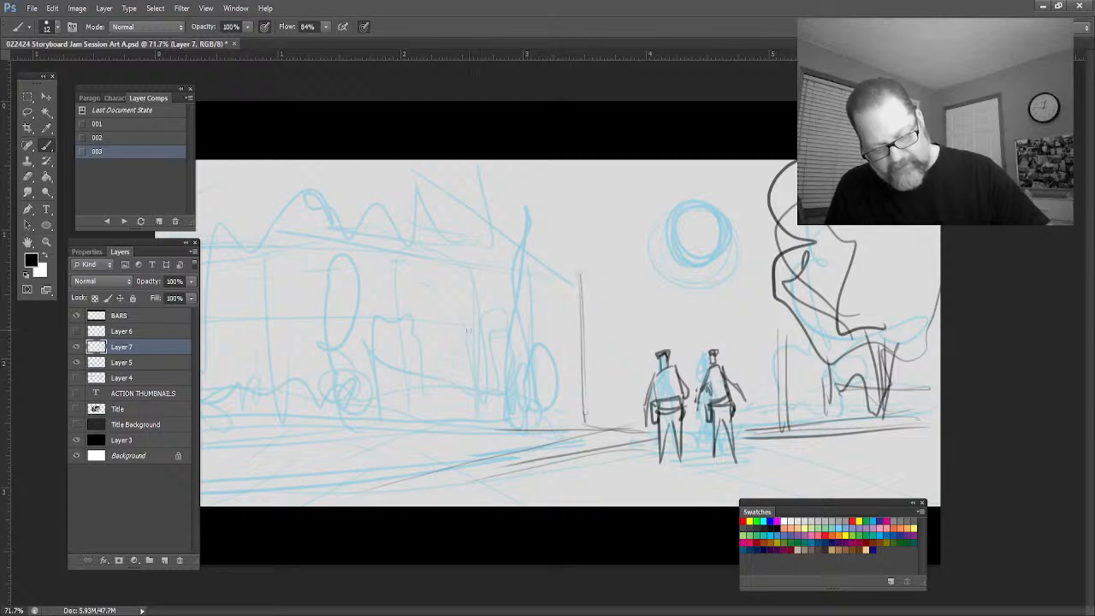
pyautogui.moveTo(493, 277)
pyautogui.mouseDown()
pyautogui.moveTo(500, 434)
pyautogui.moveTo(505, 422)
pyautogui.mouseUp()
pyautogui.moveTo(502, 264)
pyautogui.mouseDown()
pyautogui.moveTo(508, 407)
pyautogui.moveTo(412, 262)
pyautogui.moveTo(435, 390)
pyautogui.mouseUp()
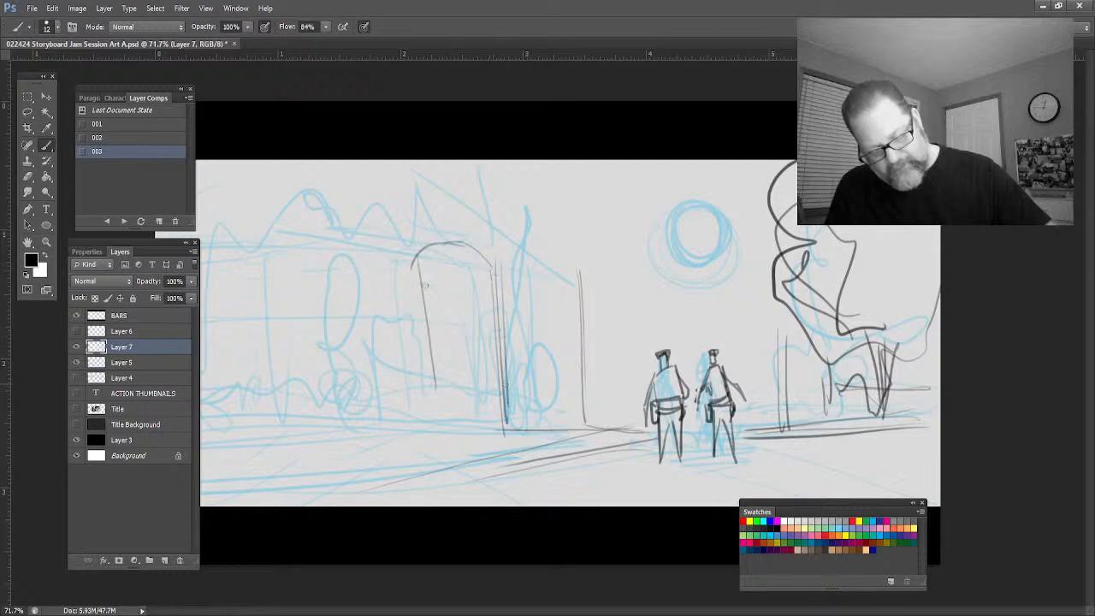
pyautogui.moveTo(421, 274); pyautogui.dragTo(434, 415)
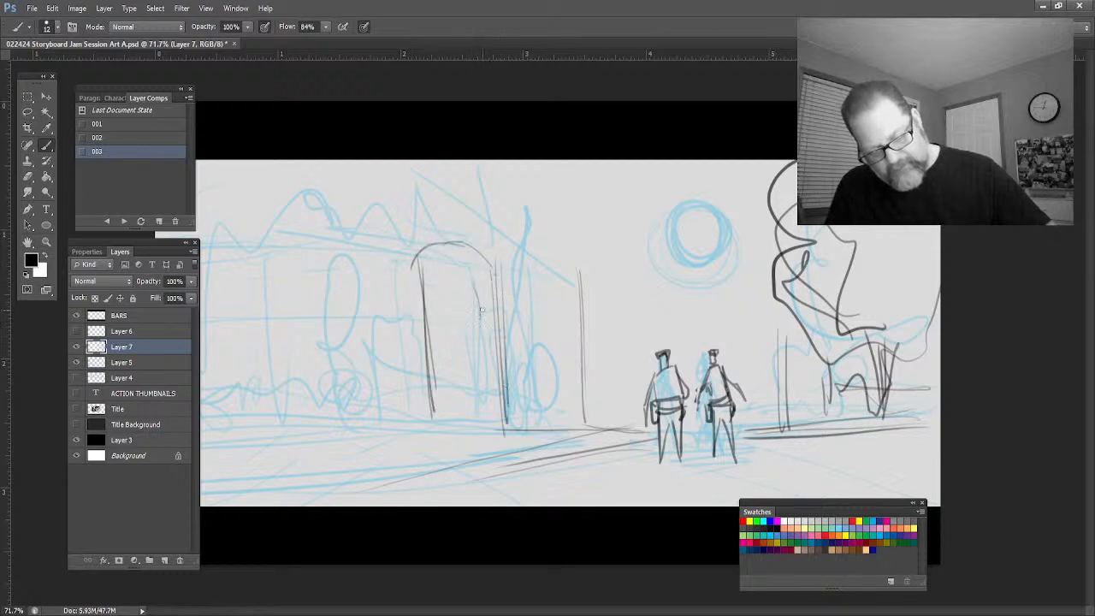
pyautogui.moveTo(481, 311)
pyautogui.mouseDown()
pyautogui.moveTo(452, 277)
pyautogui.moveTo(450, 417)
pyautogui.mouseUp()
pyautogui.moveTo(481, 289); pyautogui.dragTo(488, 416)
pyautogui.moveTo(454, 290)
pyautogui.mouseDown()
pyautogui.moveTo(453, 421)
pyautogui.moveTo(496, 420)
pyautogui.moveTo(484, 441)
pyautogui.mouseUp()
# Draw a framed window in perspective between the doorway and the building's corner, and reinforce the corner edges
pyautogui.moveTo(513, 310)
pyautogui.mouseDown()
pyautogui.moveTo(522, 384)
pyautogui.moveTo(575, 323)
pyautogui.mouseUp()
pyautogui.moveTo(522, 364); pyautogui.dragTo(585, 395)
pyautogui.moveTo(509, 300); pyautogui.dragTo(575, 327)
pyautogui.moveTo(511, 302); pyautogui.dragTo(523, 386)
pyautogui.moveTo(571, 323); pyautogui.dragTo(575, 373)
pyautogui.moveTo(576, 334)
pyautogui.mouseDown()
pyautogui.moveTo(529, 380)
pyautogui.moveTo(525, 304)
pyautogui.moveTo(568, 326)
pyautogui.mouseUp()
pyautogui.moveTo(524, 320); pyautogui.dragTo(528, 419)
pyautogui.moveTo(576, 287)
pyautogui.mouseDown()
pyautogui.moveTo(571, 427)
pyautogui.moveTo(599, 431)
pyautogui.moveTo(599, 382)
pyautogui.mouseUp()
# Draw the building's upper wall edges and tall windows, and ink the sun's circle with a wavy cloud outline beside it
pyautogui.moveTo(545, 267)
pyautogui.mouseDown()
pyautogui.moveTo(598, 282)
pyautogui.moveTo(568, 170)
pyautogui.mouseUp()
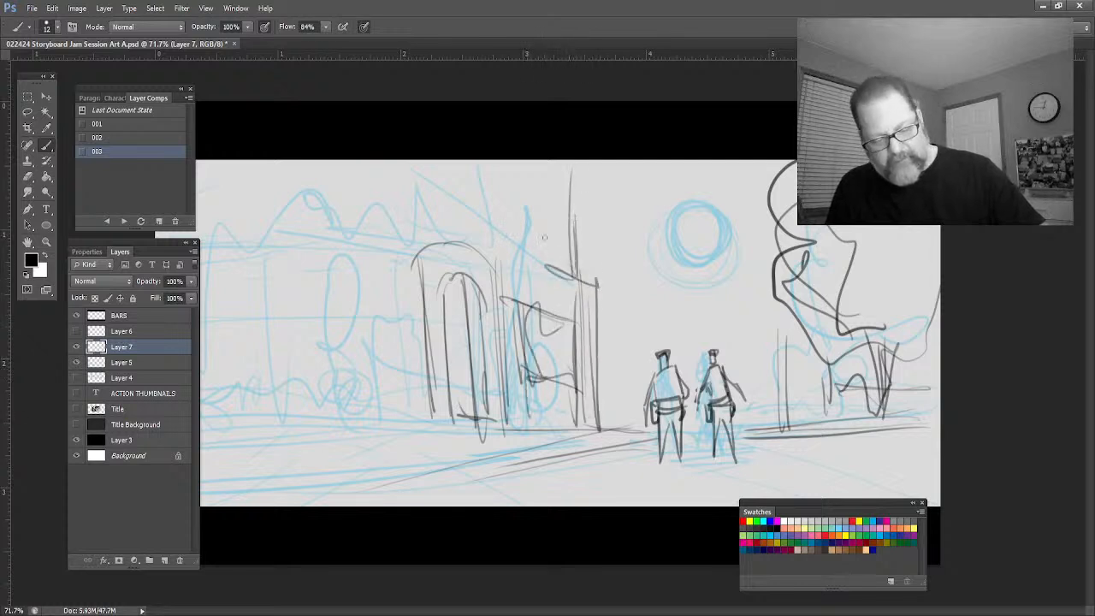
pyautogui.moveTo(557, 248)
pyautogui.mouseDown()
pyautogui.moveTo(552, 170)
pyautogui.moveTo(544, 244)
pyautogui.mouseUp()
pyautogui.moveTo(539, 171); pyautogui.dragTo(542, 248)
pyautogui.moveTo(530, 166)
pyautogui.mouseDown()
pyautogui.moveTo(528, 232)
pyautogui.moveTo(507, 230)
pyautogui.mouseUp()
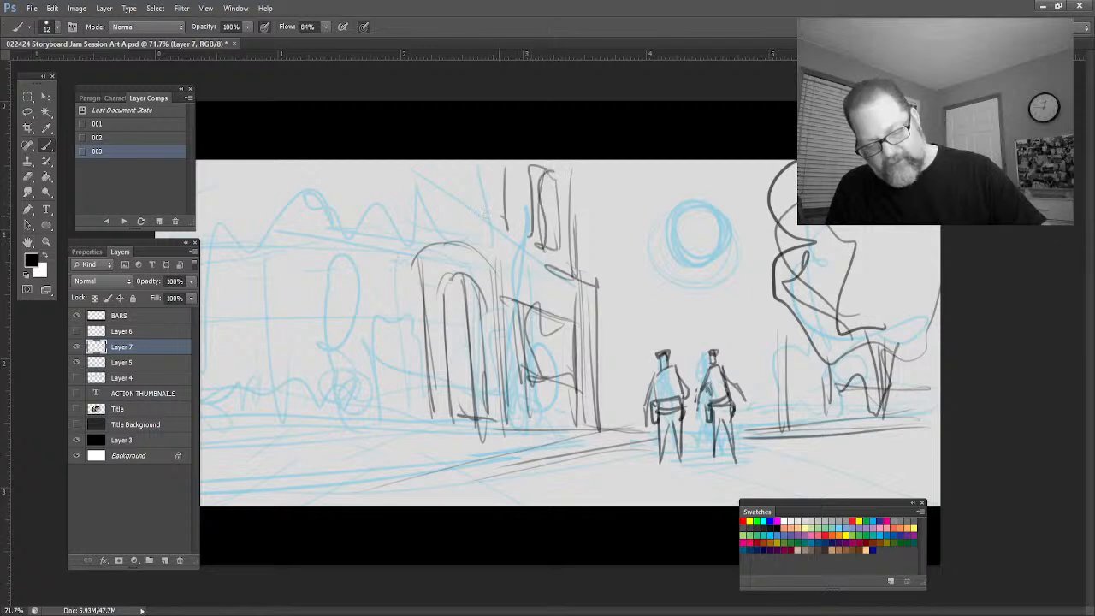
pyautogui.moveTo(479, 169); pyautogui.dragTo(481, 217)
pyautogui.moveTo(491, 170); pyautogui.dragTo(486, 204)
pyautogui.moveTo(593, 318); pyautogui.dragTo(596, 419)
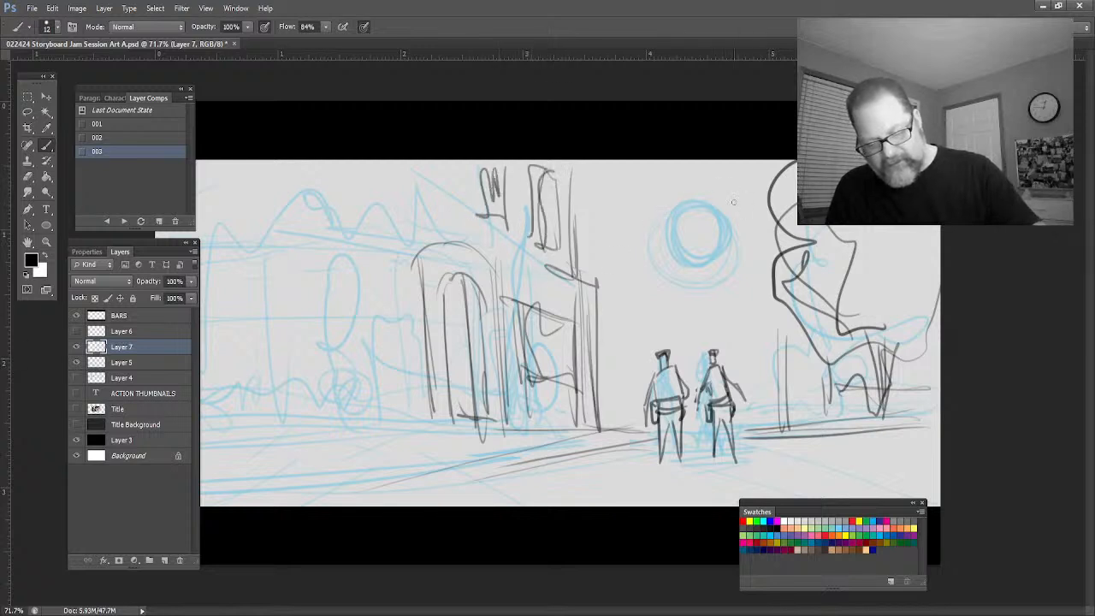
pyautogui.moveTo(708, 205)
pyautogui.mouseDown()
pyautogui.moveTo(703, 226)
pyautogui.moveTo(742, 205)
pyautogui.moveTo(723, 193)
pyautogui.moveTo(631, 241)
pyautogui.moveTo(618, 330)
pyautogui.mouseUp()
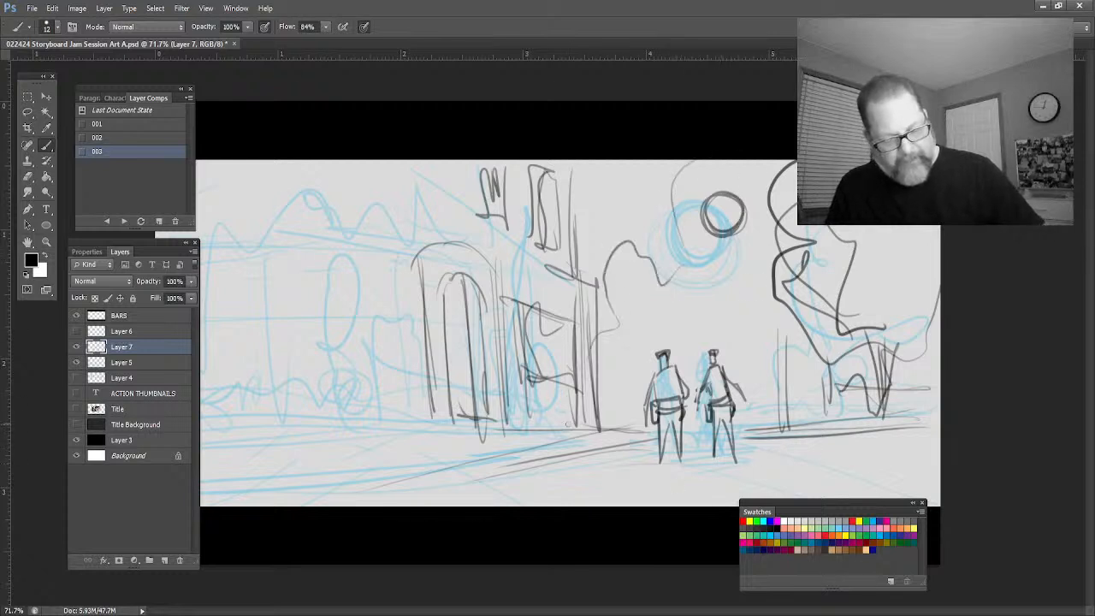
# Draw the long cornice line across the building's facade and the sidewalk and road lines along its base
pyautogui.moveTo(578, 417); pyautogui.dragTo(358, 439)
pyautogui.moveTo(425, 329); pyautogui.dragTo(428, 433)
pyautogui.moveTo(561, 267); pyautogui.dragTo(197, 203)
pyautogui.moveTo(554, 448)
pyautogui.mouseDown()
pyautogui.moveTo(232, 428)
pyautogui.moveTo(301, 455)
pyautogui.moveTo(265, 458)
pyautogui.mouseUp()
pyautogui.moveTo(577, 433); pyautogui.dragTo(215, 472)
pyautogui.moveTo(476, 445); pyautogui.dragTo(253, 451)
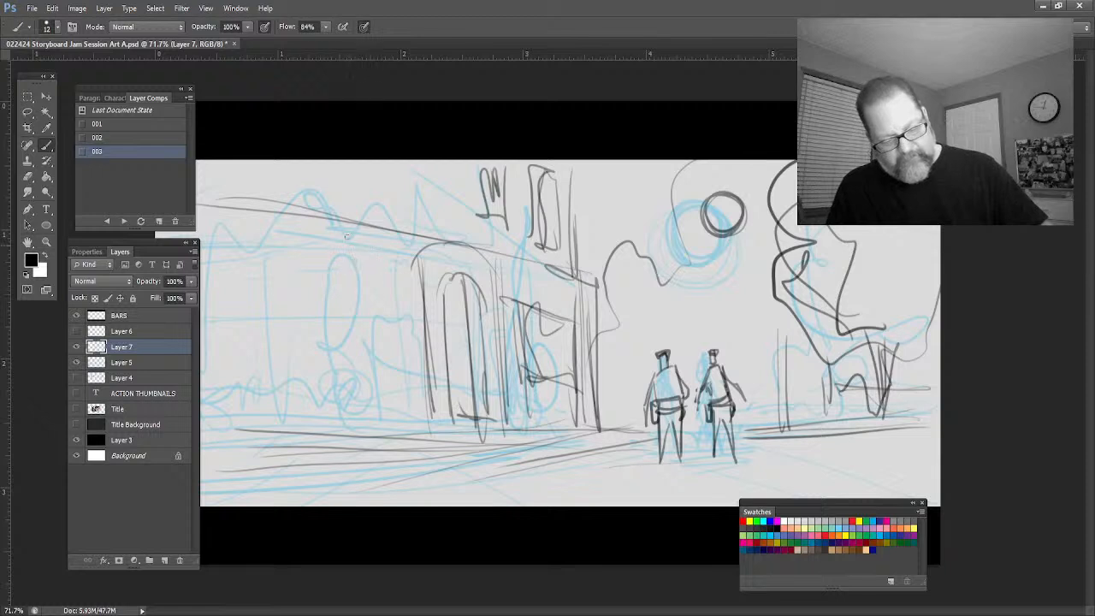
# Ink the facade left of the doorway with a vertical column, window outlines and rough shapes above the cornice
pyautogui.moveTo(347, 239); pyautogui.dragTo(359, 428)
pyautogui.moveTo(363, 228); pyautogui.dragTo(375, 436)
pyautogui.moveTo(395, 287)
pyautogui.mouseDown()
pyautogui.moveTo(381, 390)
pyautogui.moveTo(392, 363)
pyautogui.mouseUp()
pyautogui.moveTo(419, 166)
pyautogui.mouseDown()
pyautogui.moveTo(414, 199)
pyautogui.moveTo(359, 224)
pyautogui.mouseUp()
pyautogui.moveTo(357, 160); pyautogui.dragTo(310, 212)
pyautogui.moveTo(323, 161); pyautogui.dragTo(373, 200)
pyautogui.moveTo(354, 190)
pyautogui.mouseDown()
pyautogui.moveTo(278, 215)
pyautogui.moveTo(285, 321)
pyautogui.mouseUp()
pyautogui.moveTo(270, 259); pyautogui.dragTo(269, 284)
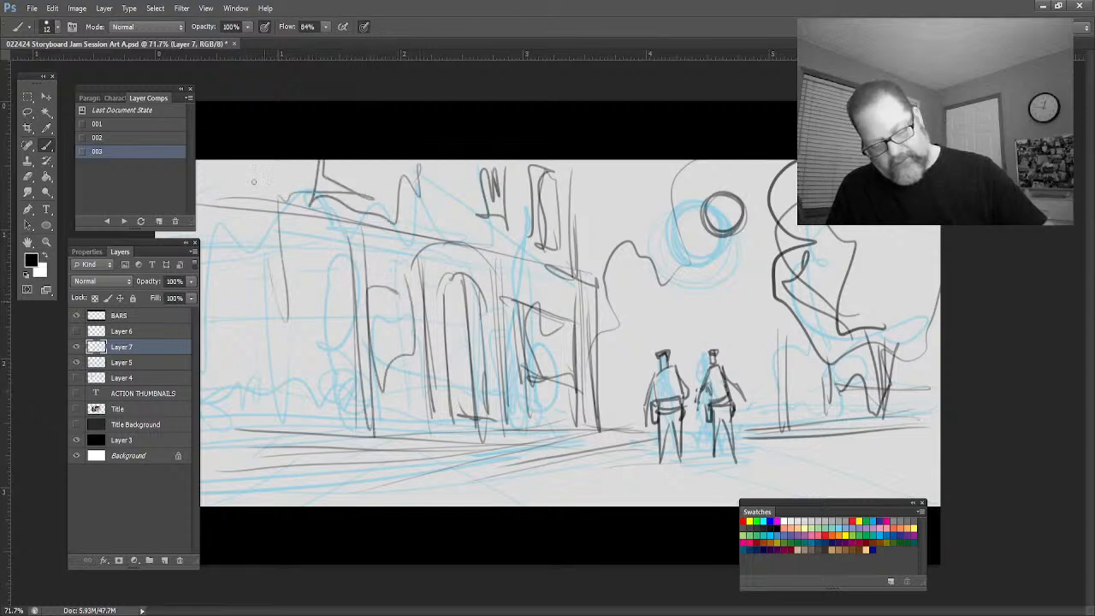
pyautogui.moveTo(322, 248); pyautogui.dragTo(254, 252)
pyautogui.moveTo(256, 253); pyautogui.dragTo(267, 344)
pyautogui.moveTo(305, 296); pyautogui.dragTo(309, 332)
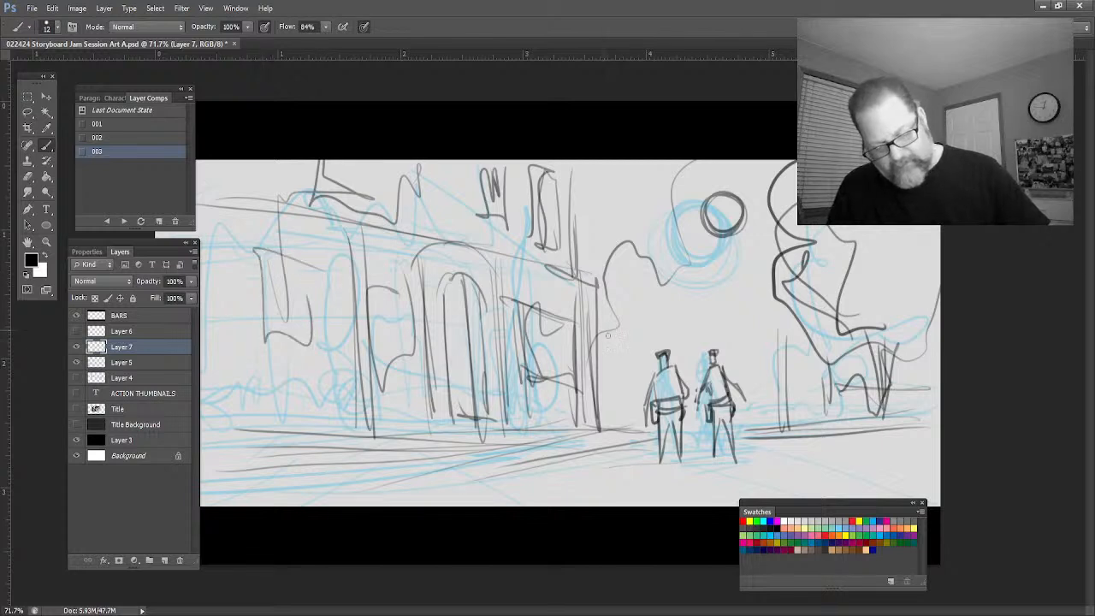
# Draw two street lamps in front of the building, a ground shadow from the nearer one, and extra road lines
pyautogui.moveTo(606, 313)
pyautogui.mouseDown()
pyautogui.moveTo(585, 346)
pyautogui.moveTo(597, 359)
pyautogui.moveTo(600, 431)
pyautogui.mouseUp()
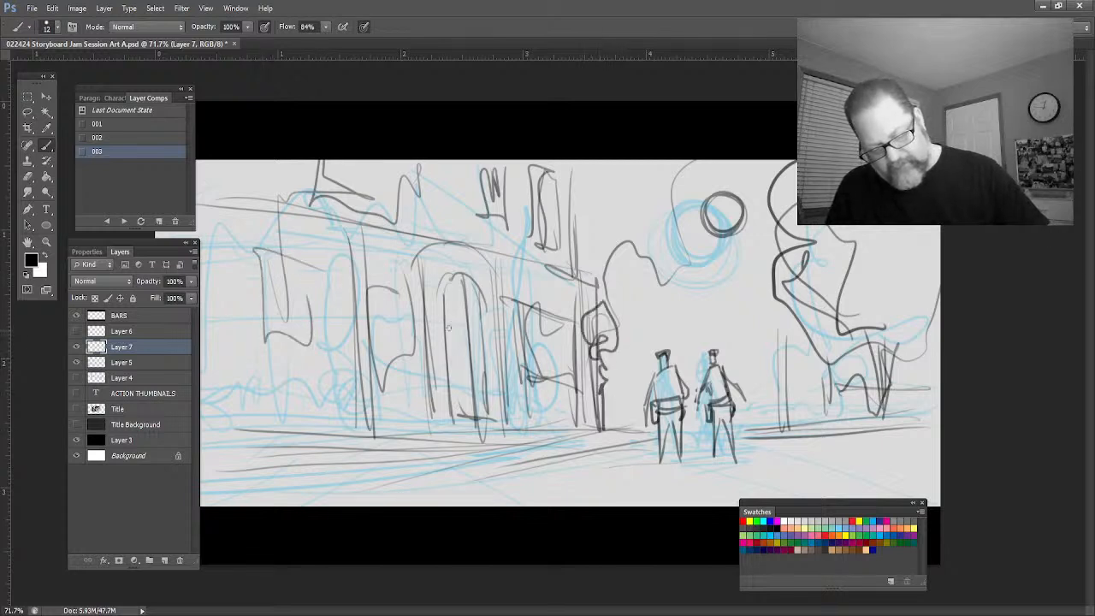
pyautogui.moveTo(352, 258)
pyautogui.mouseDown()
pyautogui.moveTo(337, 313)
pyautogui.moveTo(369, 318)
pyautogui.moveTo(356, 447)
pyautogui.mouseUp()
pyautogui.moveTo(354, 447); pyautogui.dragTo(262, 461)
pyautogui.moveTo(582, 451); pyautogui.dragTo(305, 482)
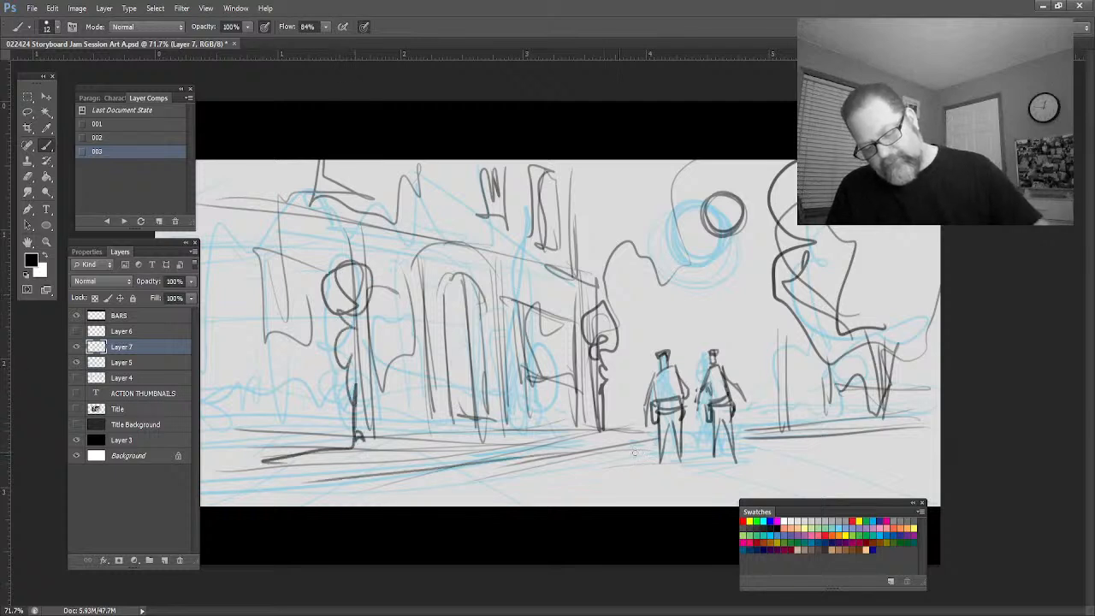
pyautogui.moveTo(755, 441); pyautogui.dragTo(898, 443)
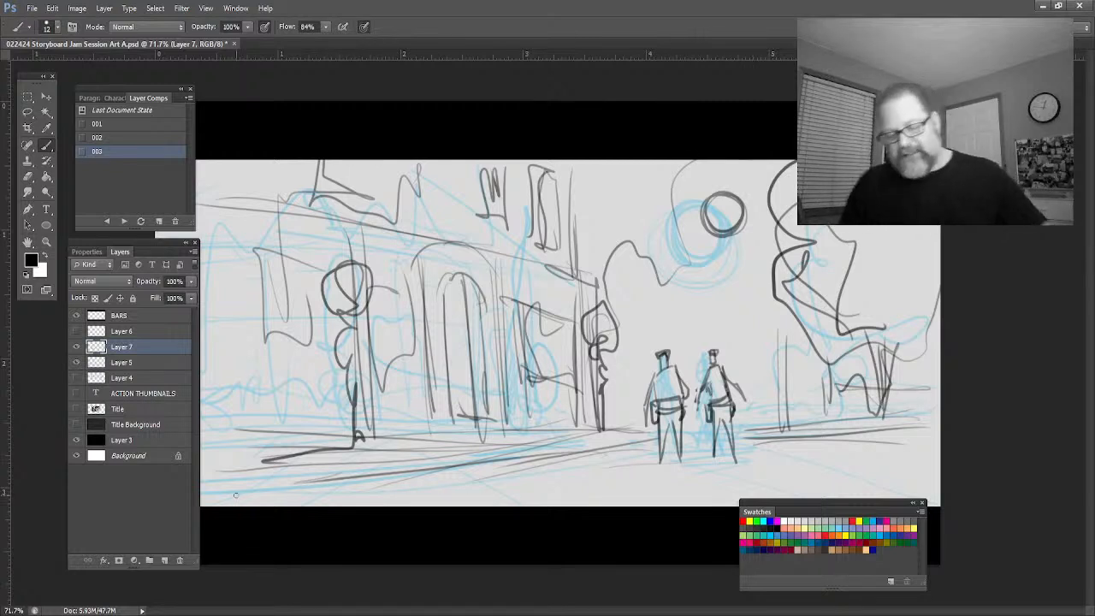
# Darken the upper building edge, retrace the sun and add cloud contours between the building and the large tree
pyautogui.moveTo(570, 246); pyautogui.dragTo(571, 161)
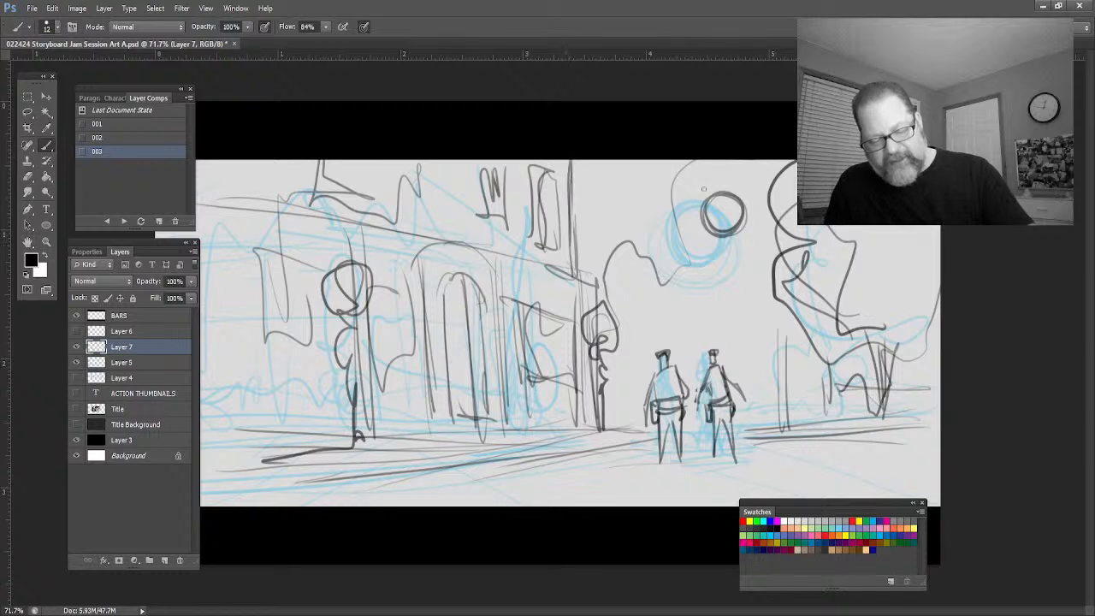
pyautogui.moveTo(722, 202); pyautogui.dragTo(717, 194)
pyautogui.moveTo(764, 226)
pyautogui.mouseDown()
pyautogui.moveTo(646, 261)
pyautogui.moveTo(607, 221)
pyautogui.moveTo(565, 219)
pyautogui.mouseUp()
pyautogui.moveTo(655, 282); pyautogui.dragTo(581, 290)
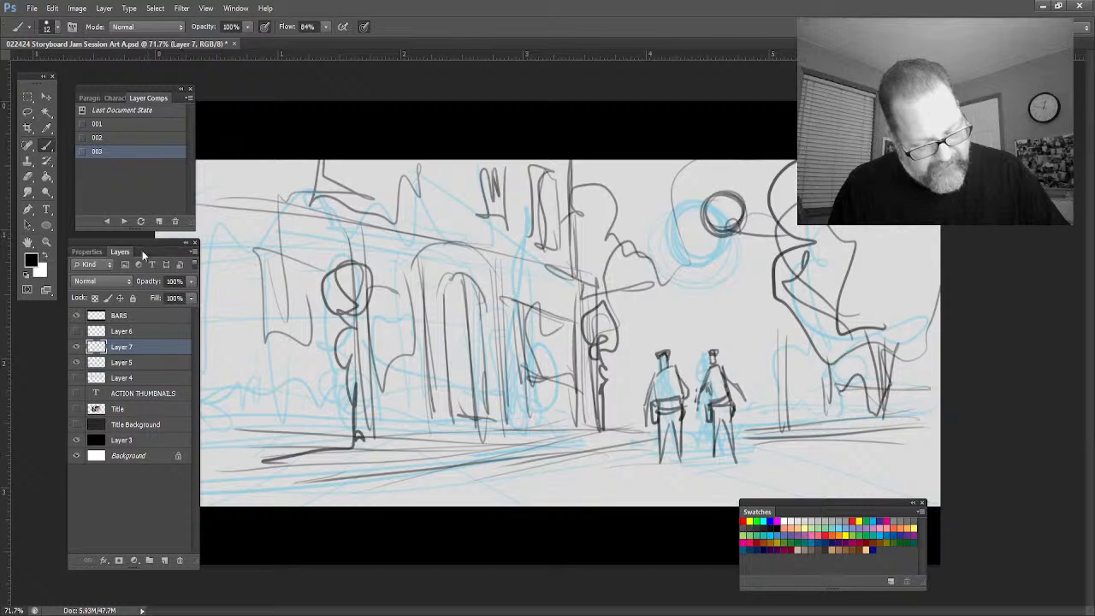
# Save the current layer visibility as layer comp 004 and step through comps 001 to 004 to review them
pyautogui.click(159, 222)
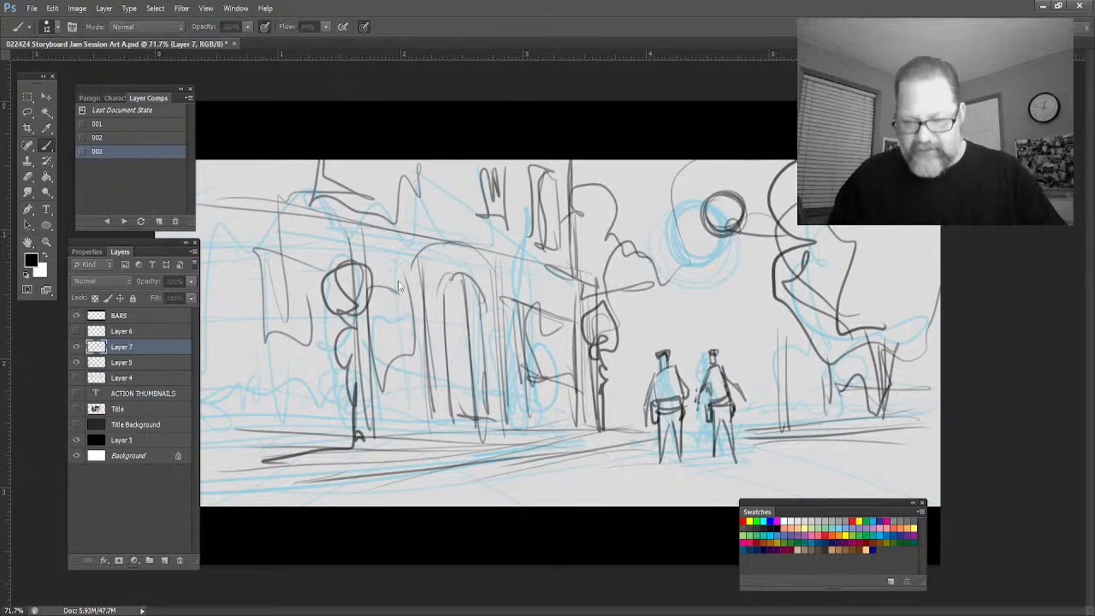
pyautogui.press('Return')
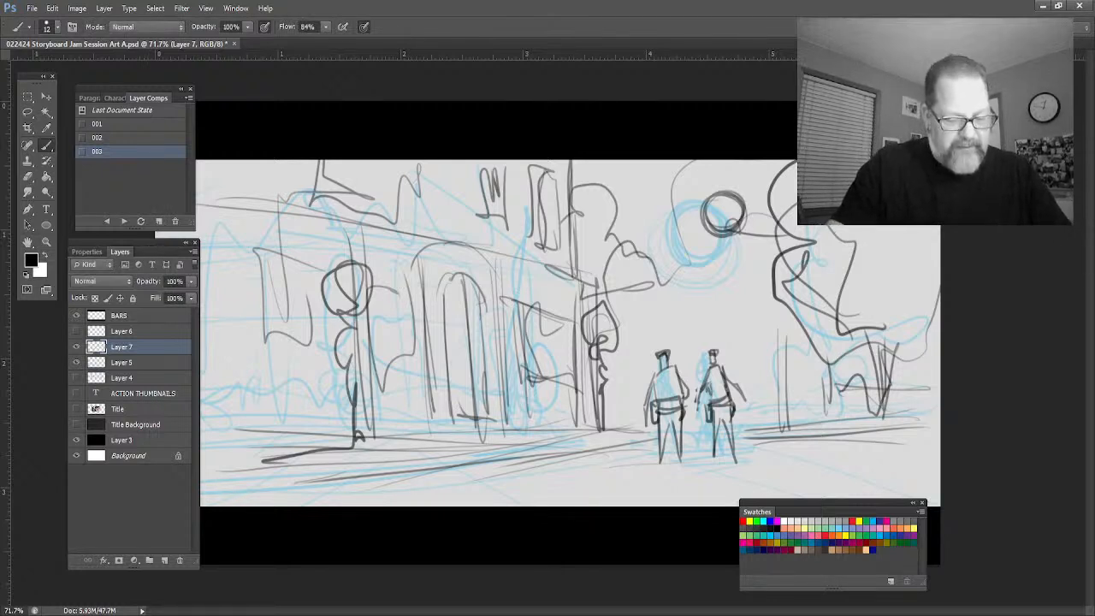
pyautogui.click(82, 124)
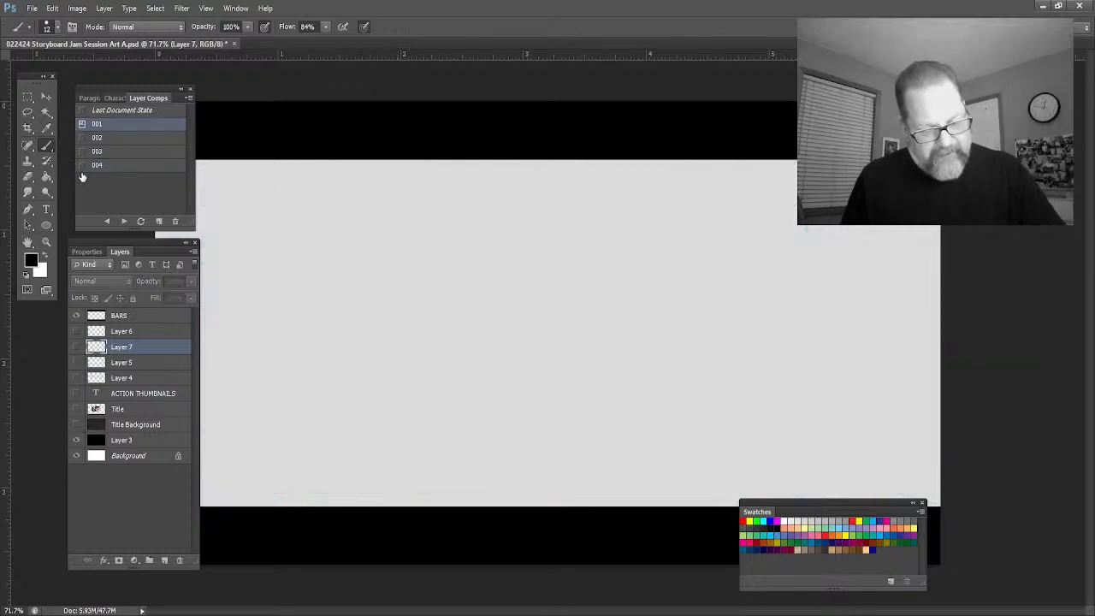
pyautogui.click(82, 137)
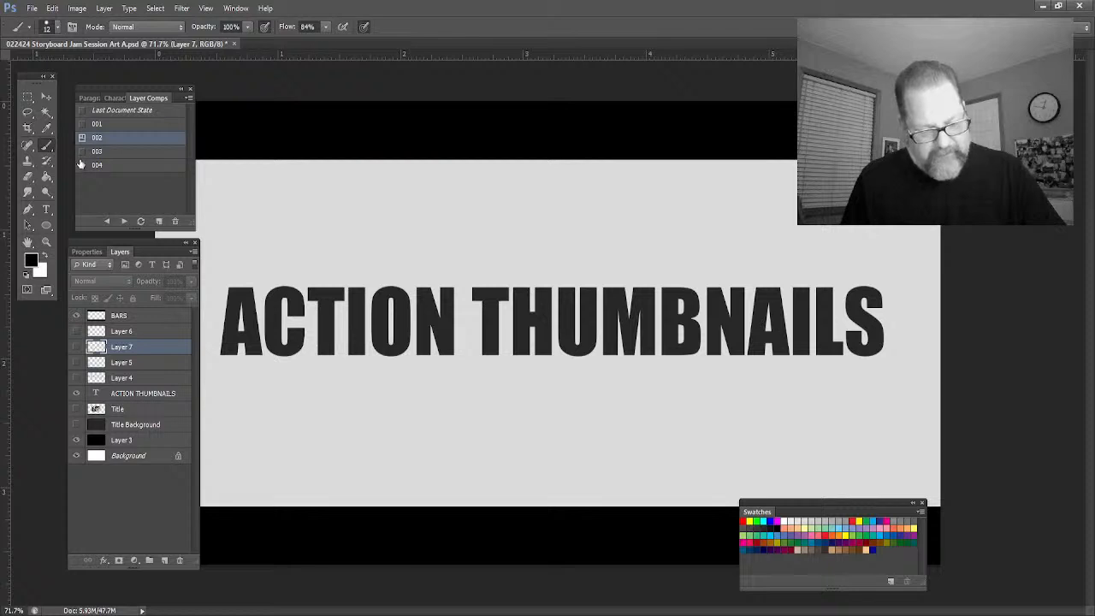
pyautogui.click(82, 151)
pyautogui.click(83, 165)
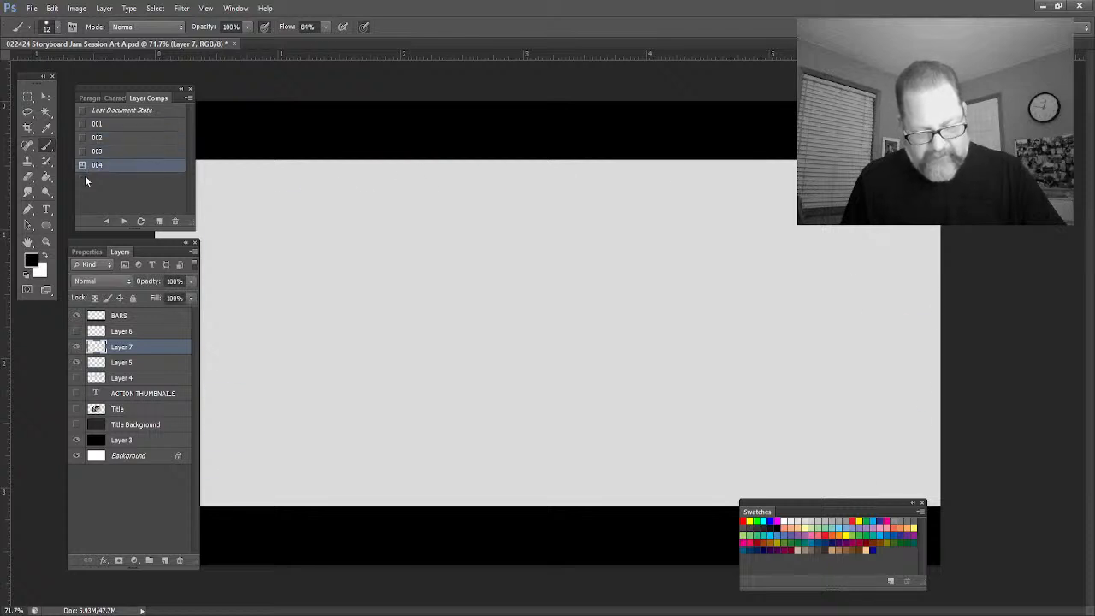
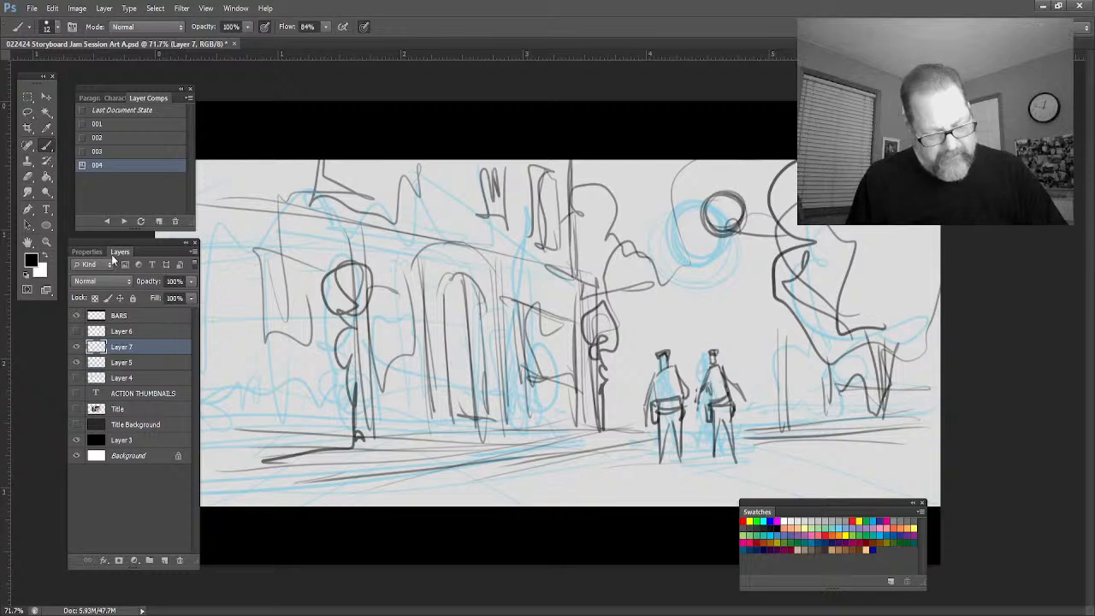
# Merge Layer 7 down into Layer 5 and replace layer comp 004 with a new comp of the same name
pyautogui.press('Delete')
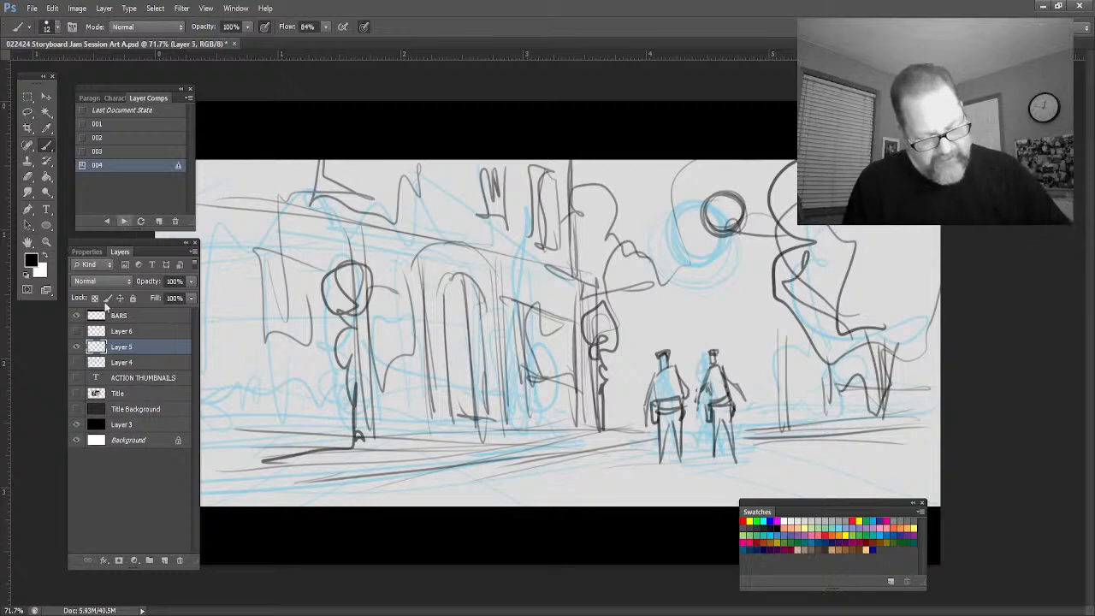
pyautogui.click(175, 221)
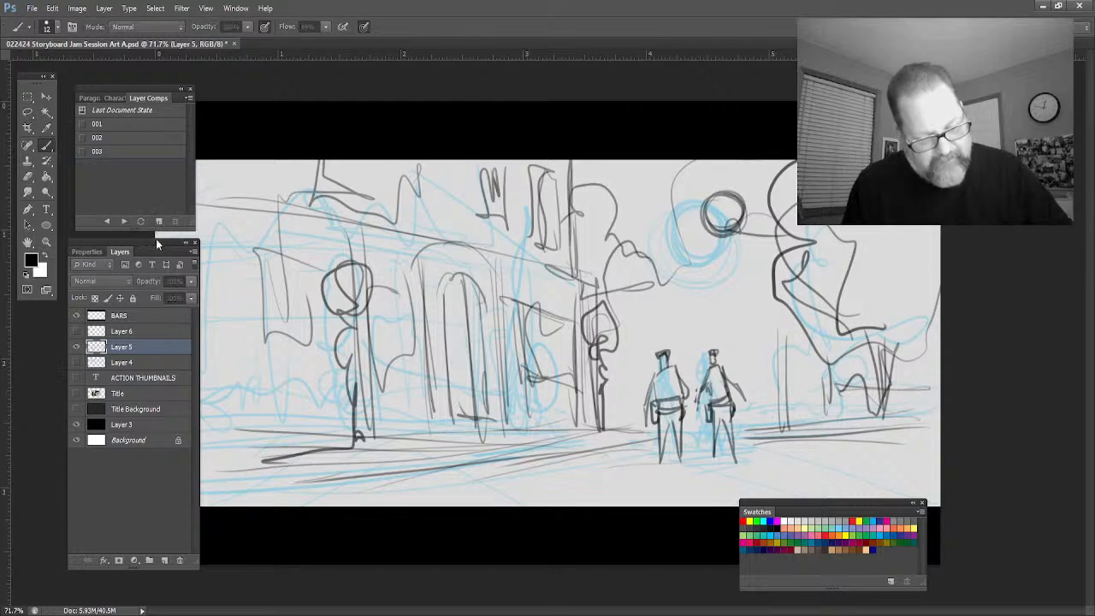
pyautogui.click(129, 253)
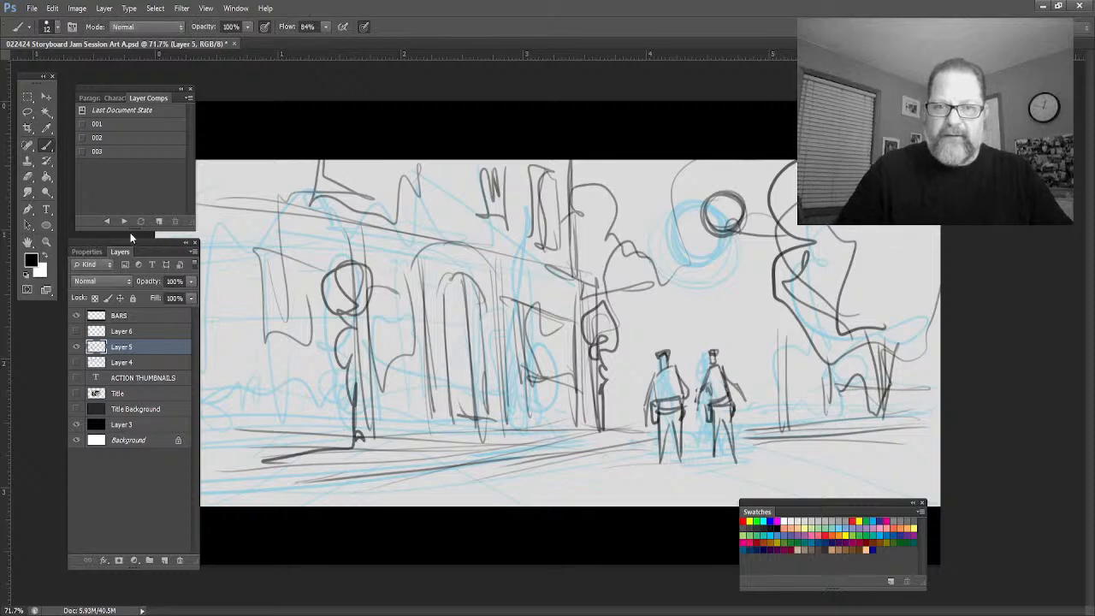
pyautogui.hotkey('ctrl', 'z')
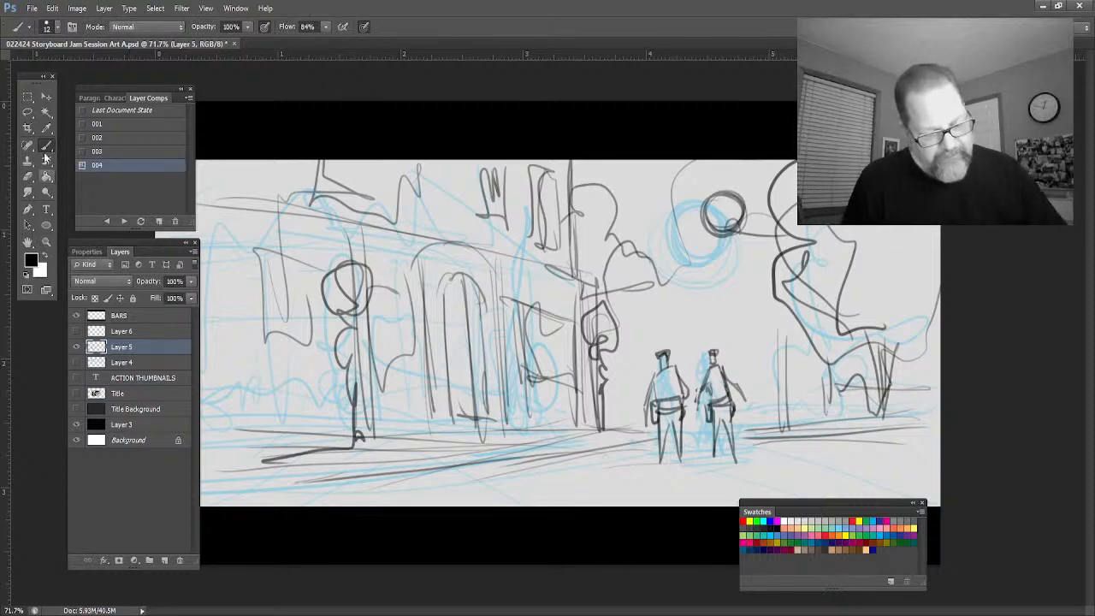
# Duplicate Layer 5 and hide the original so only the copy is shown
pyautogui.click(159, 222)
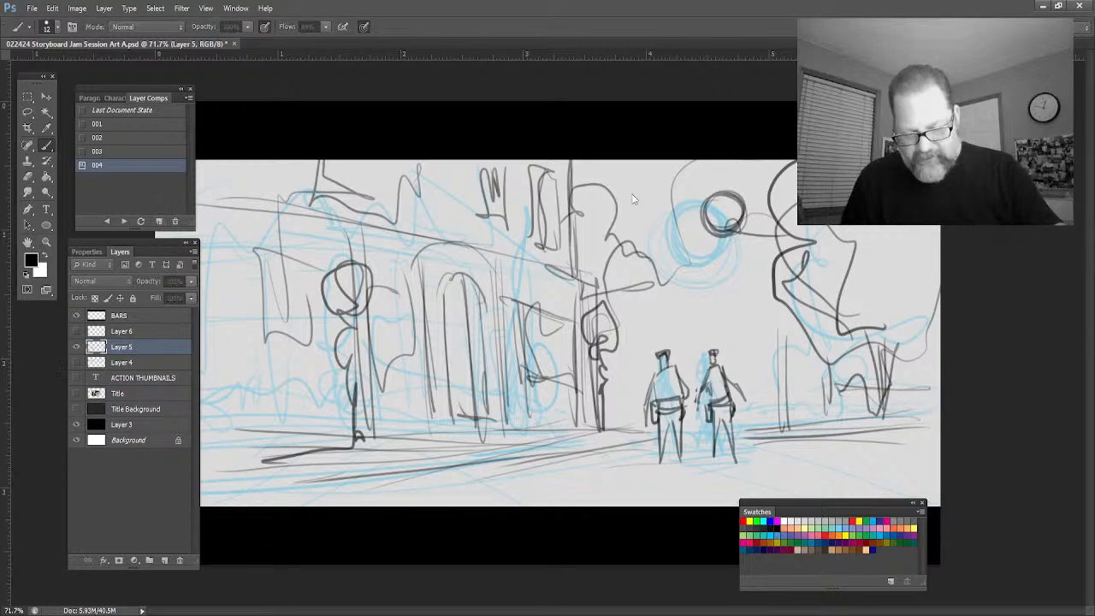
pyautogui.hotkey('ctrl', 'j')
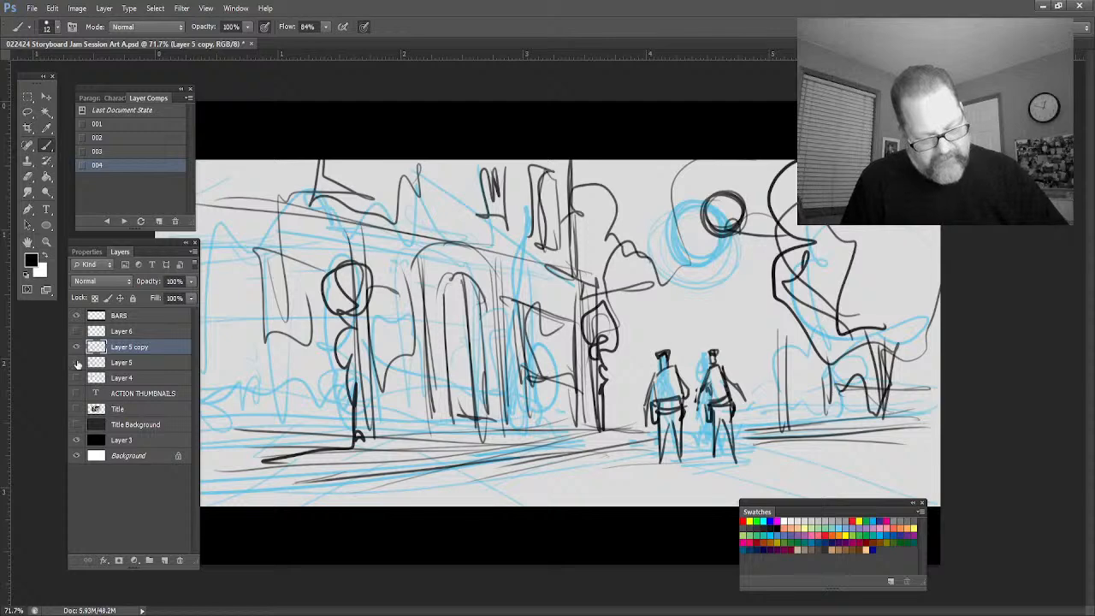
pyautogui.click(76, 362)
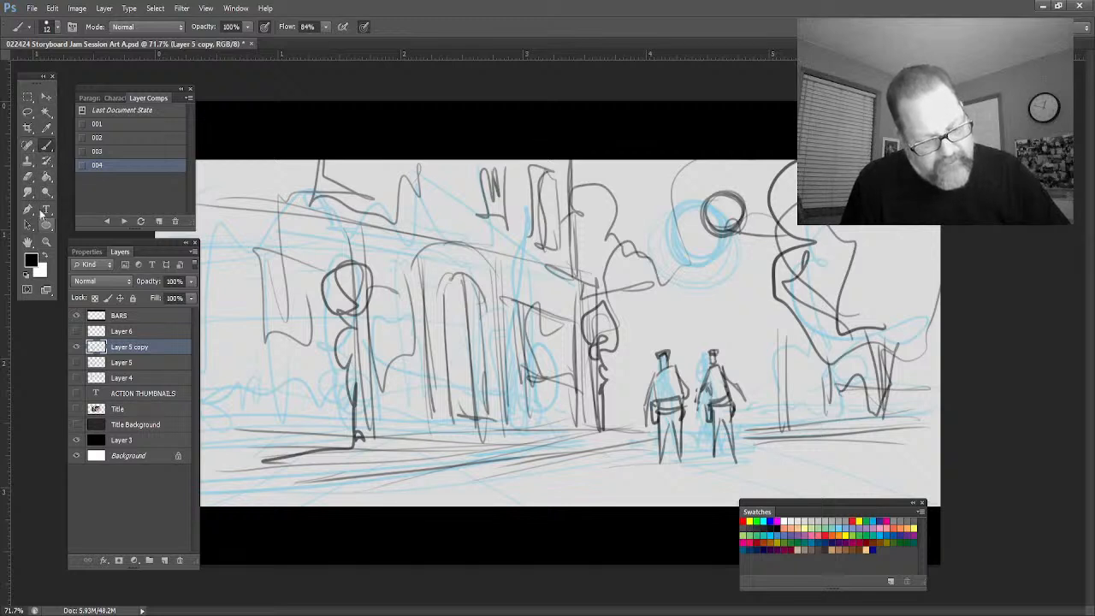
# Lasso both figures on Layer 5 copy, scale them to about 89% by 87%, and move them in front of the farther street lamp
pyautogui.click(28, 112)
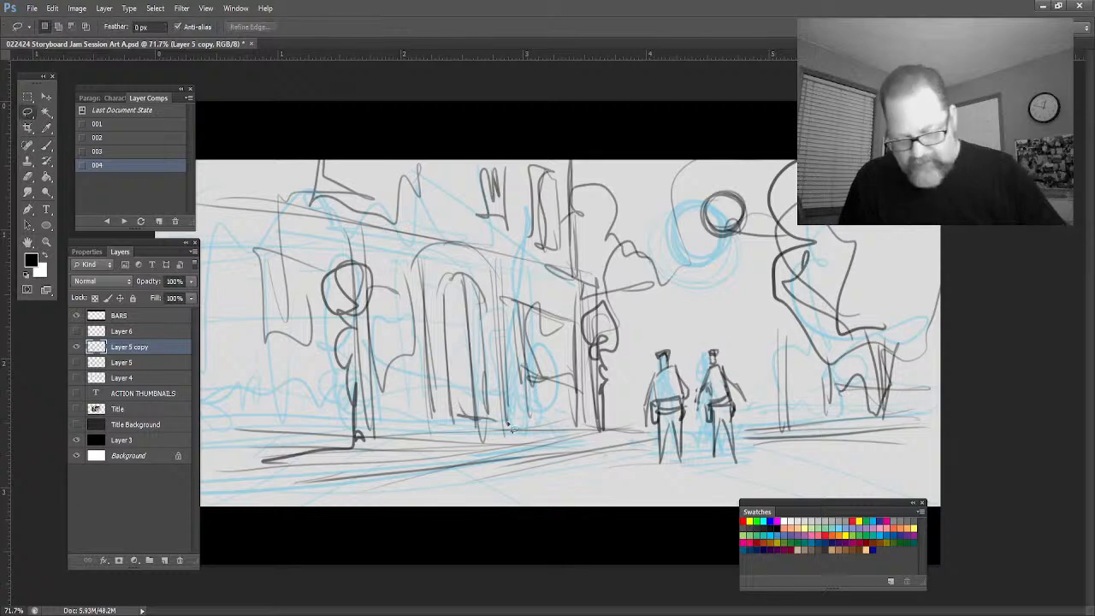
pyautogui.moveTo(737, 366)
pyautogui.mouseDown()
pyautogui.moveTo(724, 344)
pyautogui.moveTo(650, 352)
pyautogui.moveTo(642, 455)
pyautogui.moveTo(676, 475)
pyautogui.moveTo(749, 418)
pyautogui.moveTo(736, 364)
pyautogui.mouseUp()
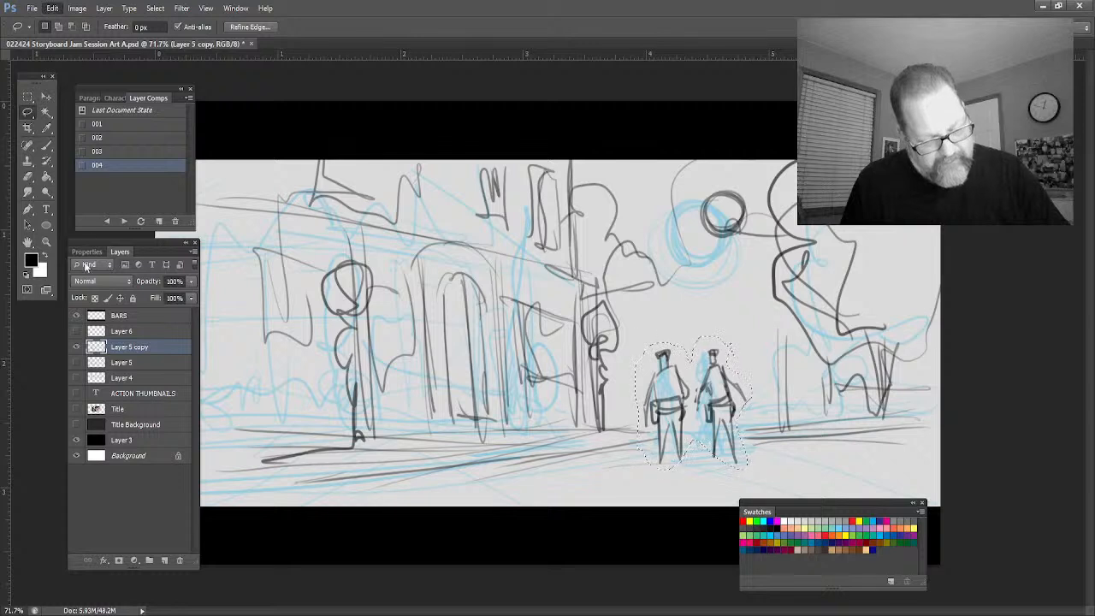
pyautogui.hotkey('ctrl', 't')
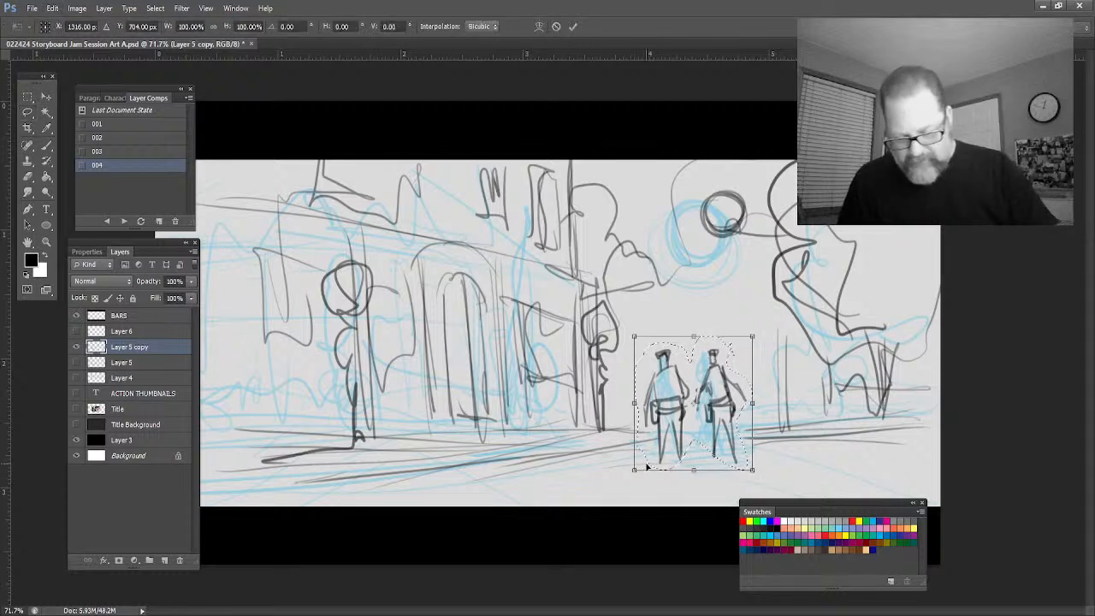
pyautogui.moveTo(635, 469); pyautogui.dragTo(648, 451)
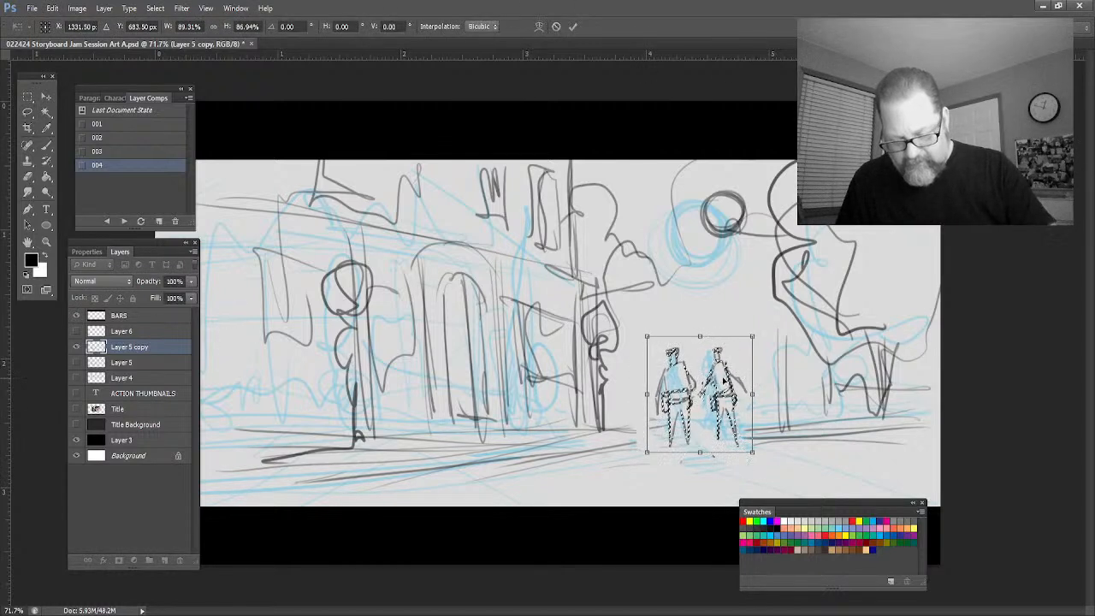
pyautogui.moveTo(723, 387); pyautogui.dragTo(579, 390)
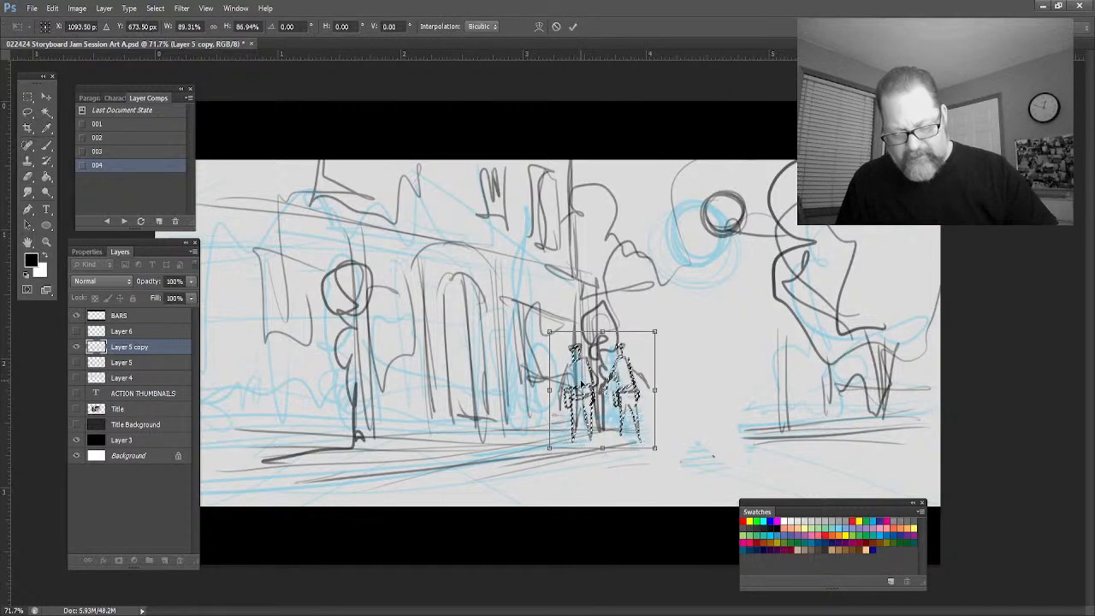
pyautogui.click(572, 27)
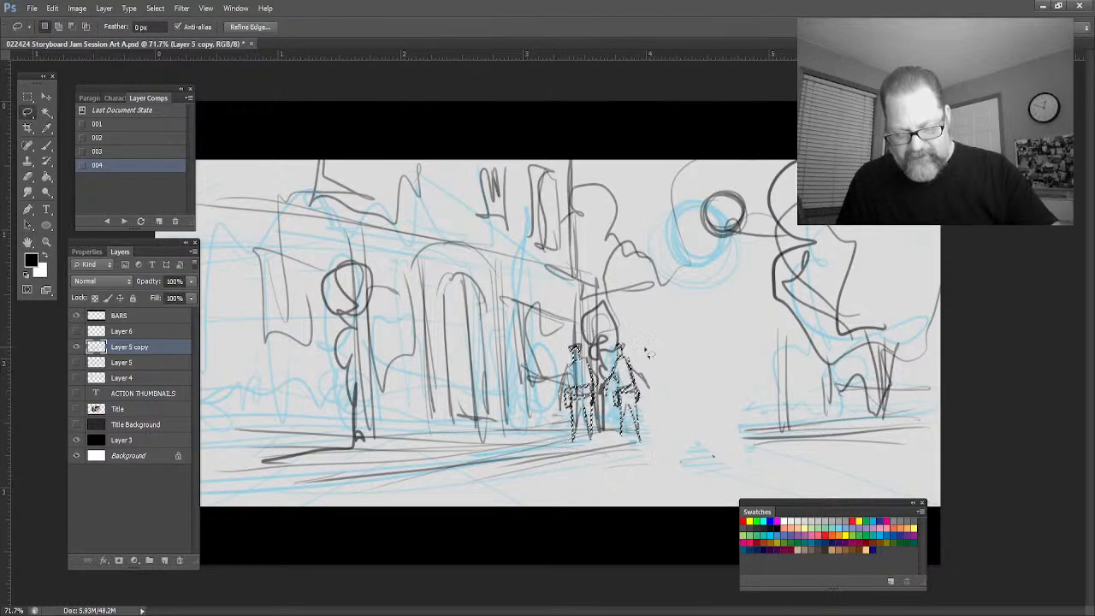
pyautogui.click(633, 273)
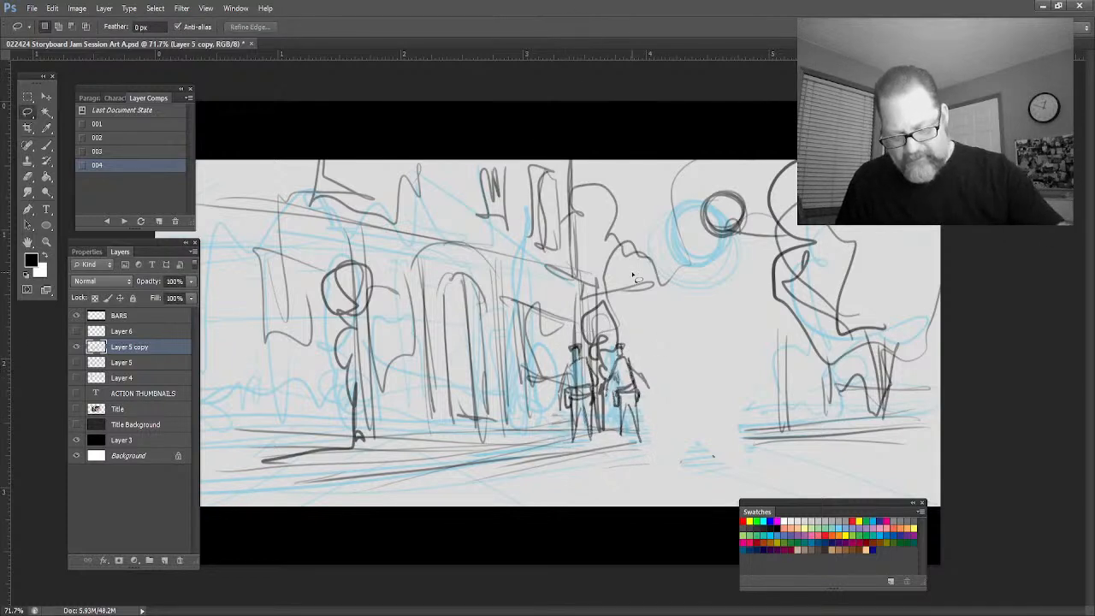
# Redraw the ground line across the gap left by the figures and save the view as layer comp 005
pyautogui.press('b')
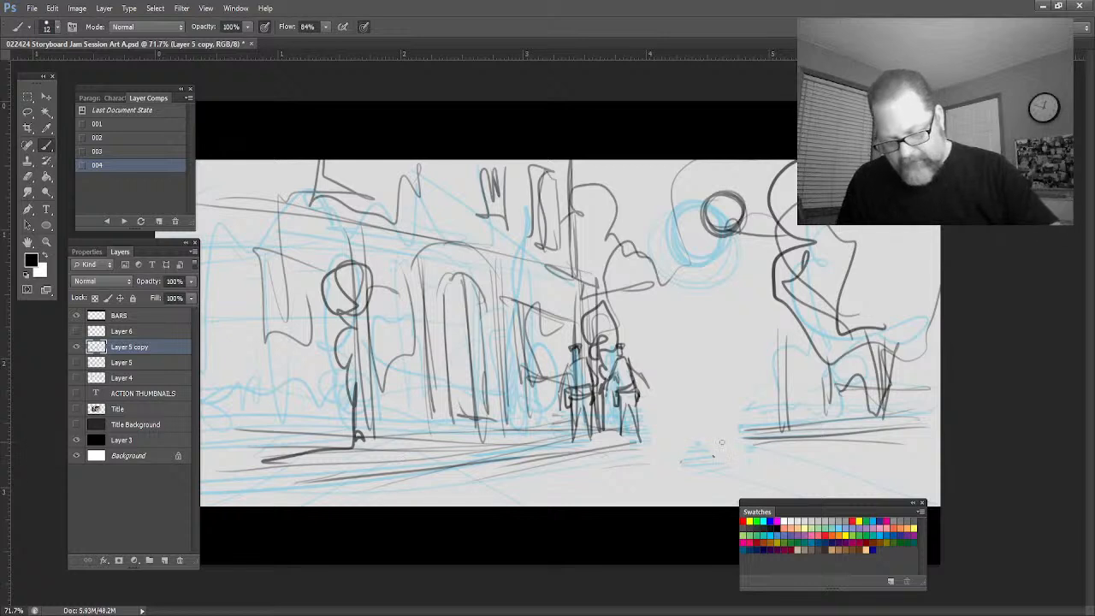
pyautogui.moveTo(668, 442)
pyautogui.mouseDown()
pyautogui.moveTo(743, 426)
pyautogui.moveTo(610, 443)
pyautogui.moveTo(719, 447)
pyautogui.mouseUp()
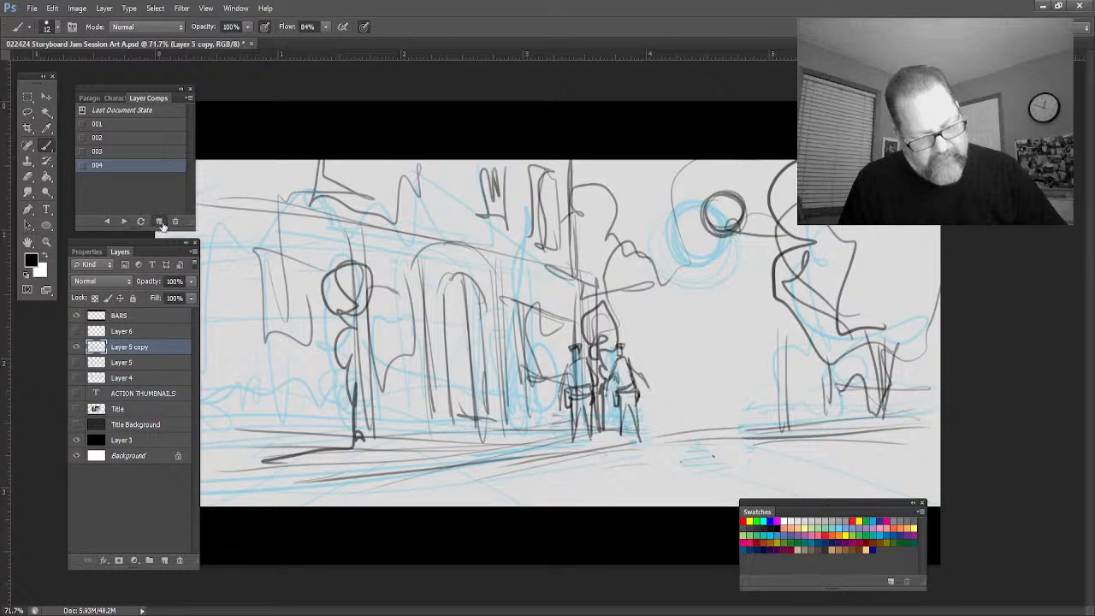
pyautogui.click(145, 265)
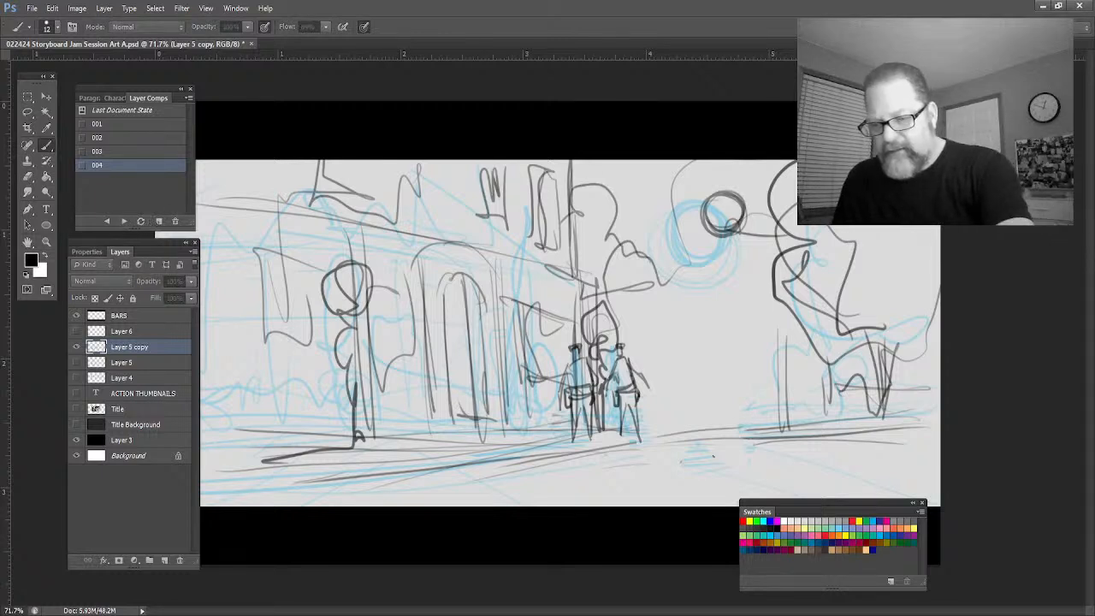
pyautogui.click(621, 130)
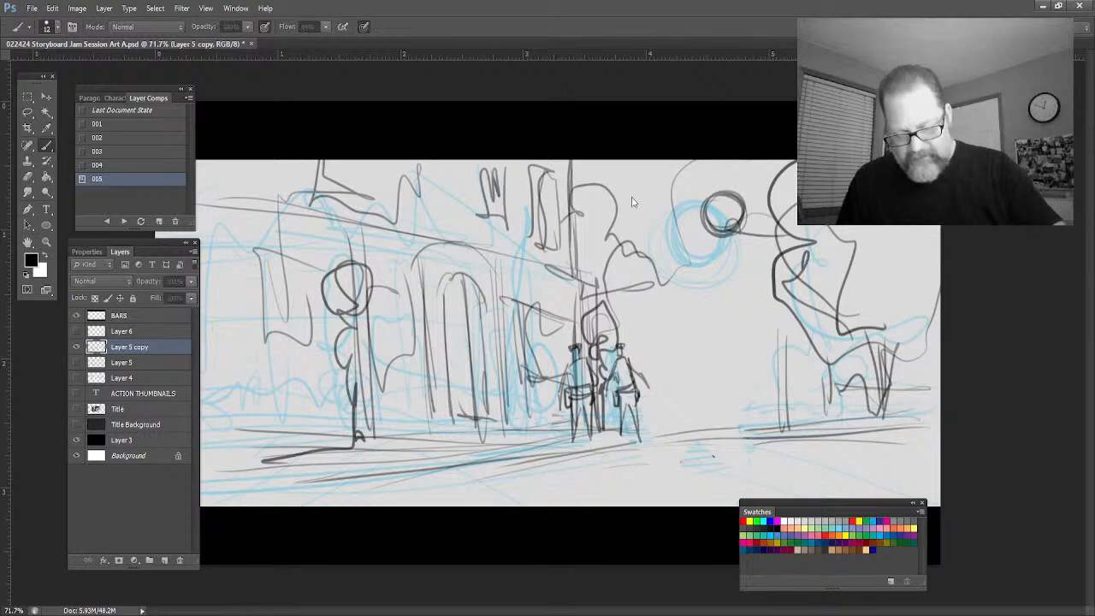
# On a duplicate of Layer 5 copy with the original hidden, scale the lassoed figures to about 82% by 79% and move them beside the arched doorway
pyautogui.hotkey('ctrl', 'j')
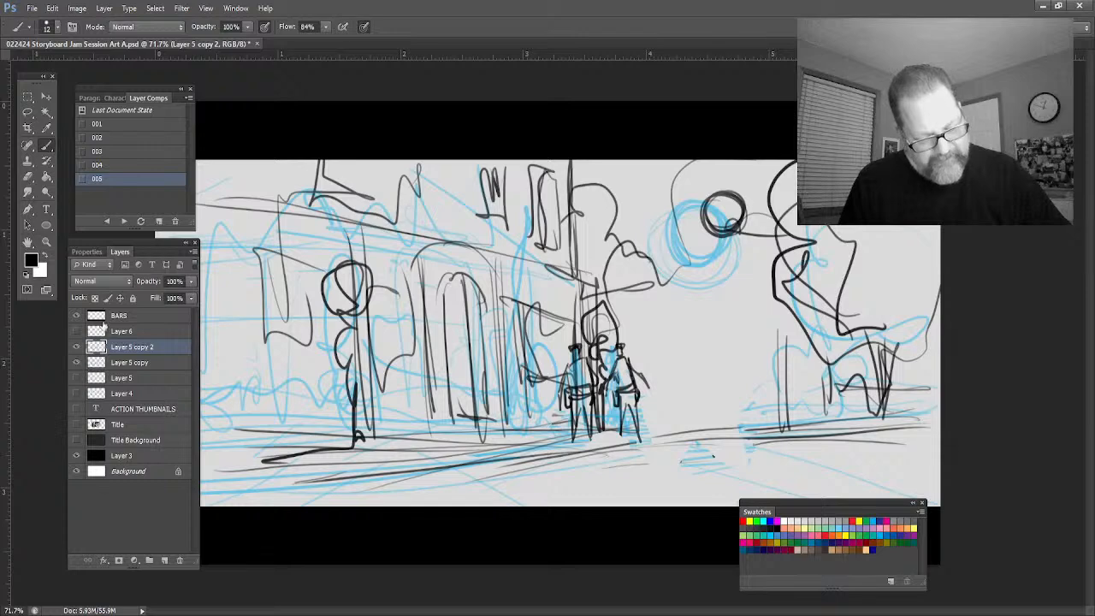
pyautogui.click(78, 363)
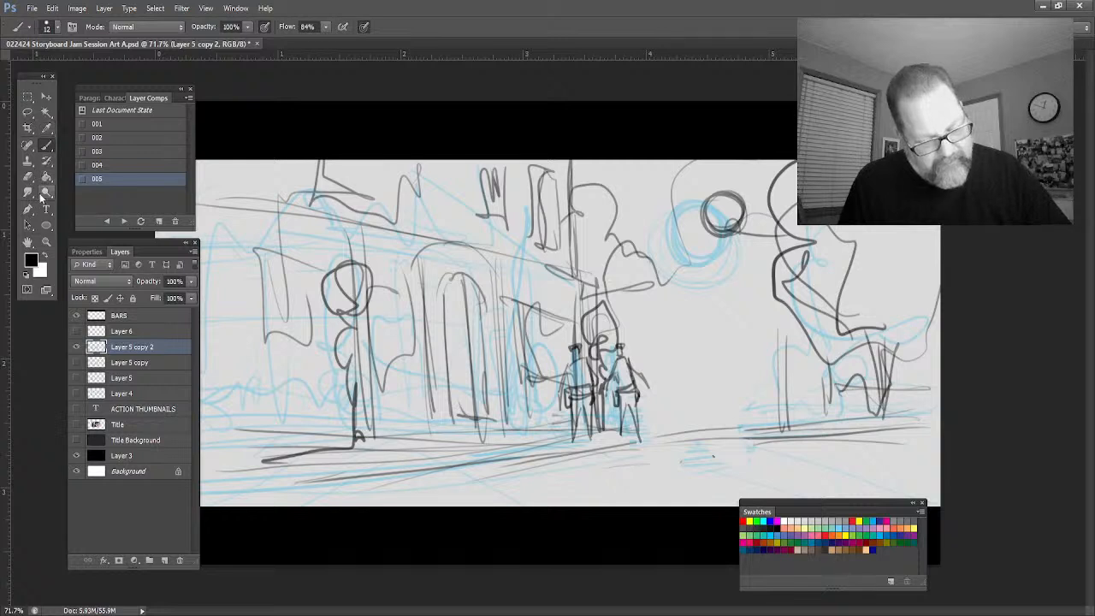
pyautogui.press('m')
pyautogui.click(26, 115)
pyautogui.moveTo(560, 355)
pyautogui.mouseDown()
pyautogui.moveTo(620, 344)
pyautogui.moveTo(658, 416)
pyautogui.moveTo(571, 444)
pyautogui.moveTo(546, 406)
pyautogui.moveTo(573, 343)
pyautogui.mouseUp()
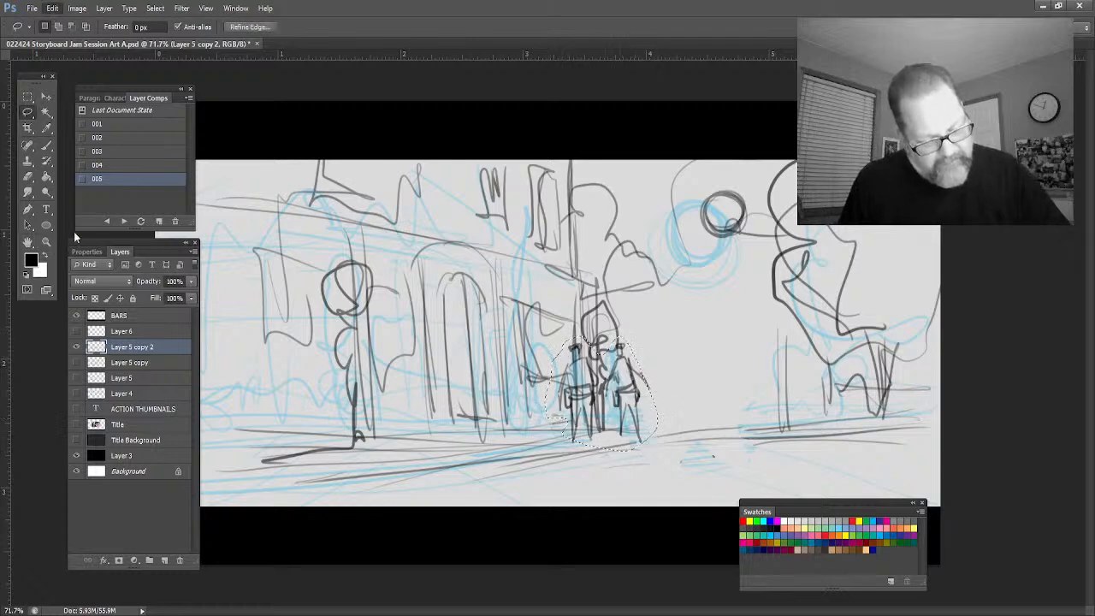
pyautogui.click(76, 315)
pyautogui.hotkey('ctrl', 't')
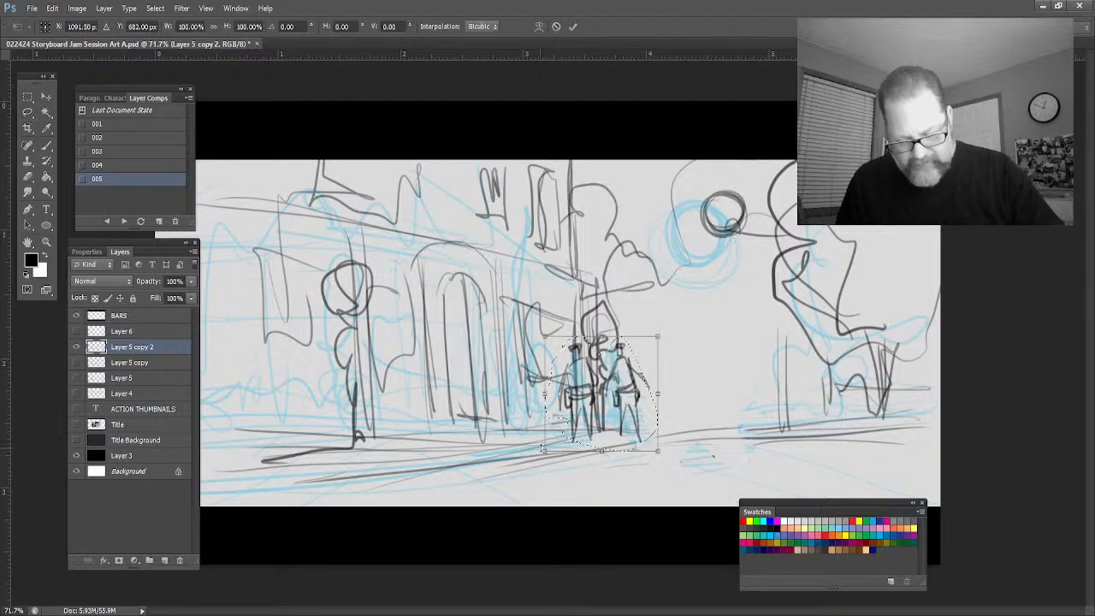
pyautogui.moveTo(545, 451); pyautogui.dragTo(565, 426)
pyautogui.moveTo(593, 374); pyautogui.dragTo(477, 389)
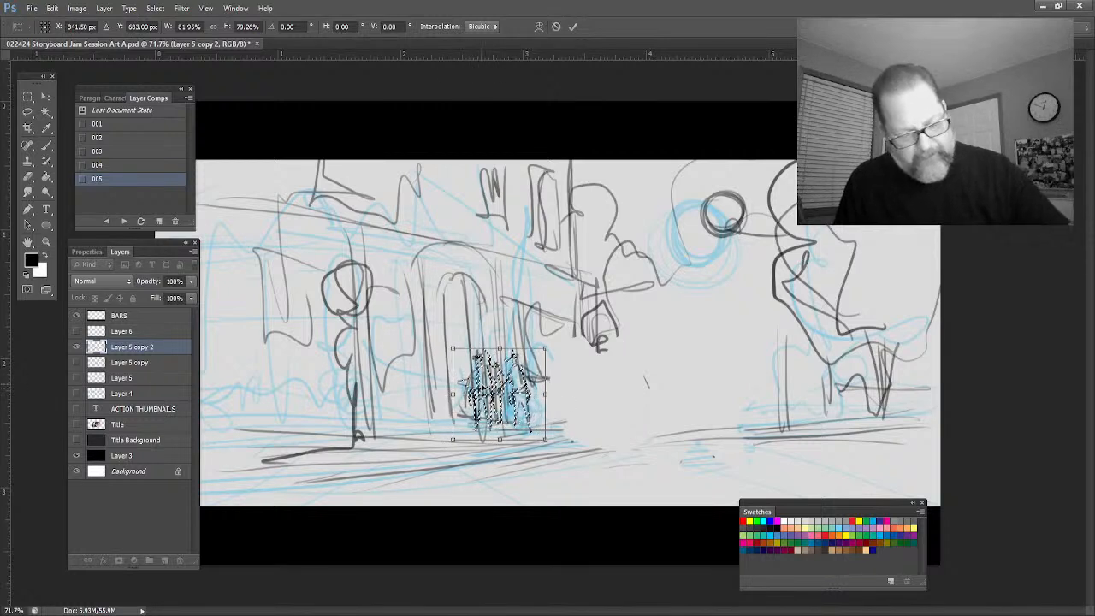
pyautogui.click(572, 31)
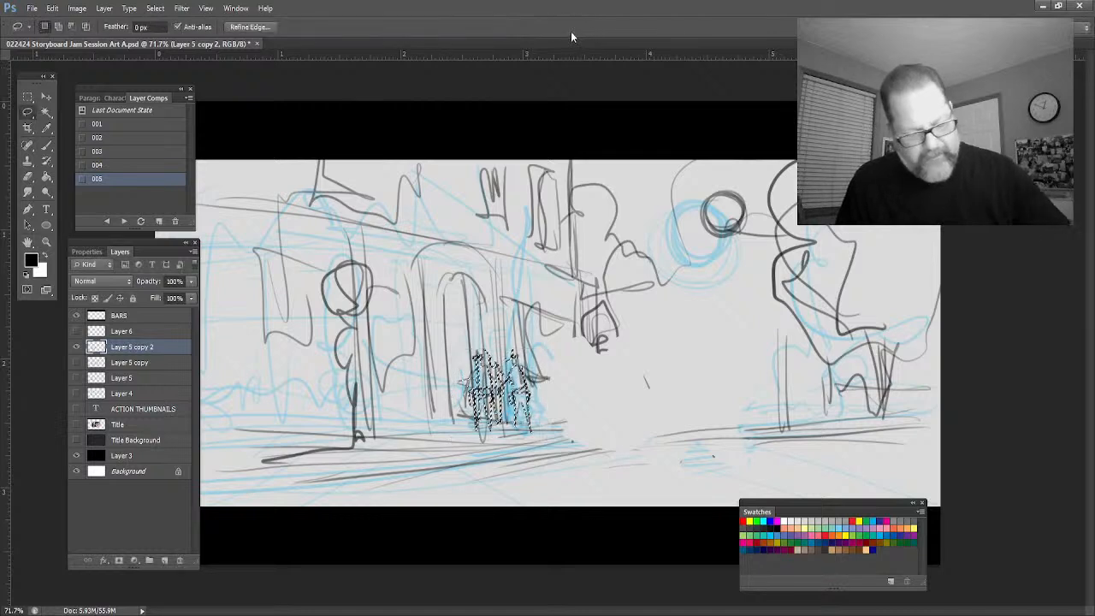
# Redraw the building edge, farther street lamp and ground line where the figures stood, and save the view as layer comp 006
pyautogui.click(46, 146)
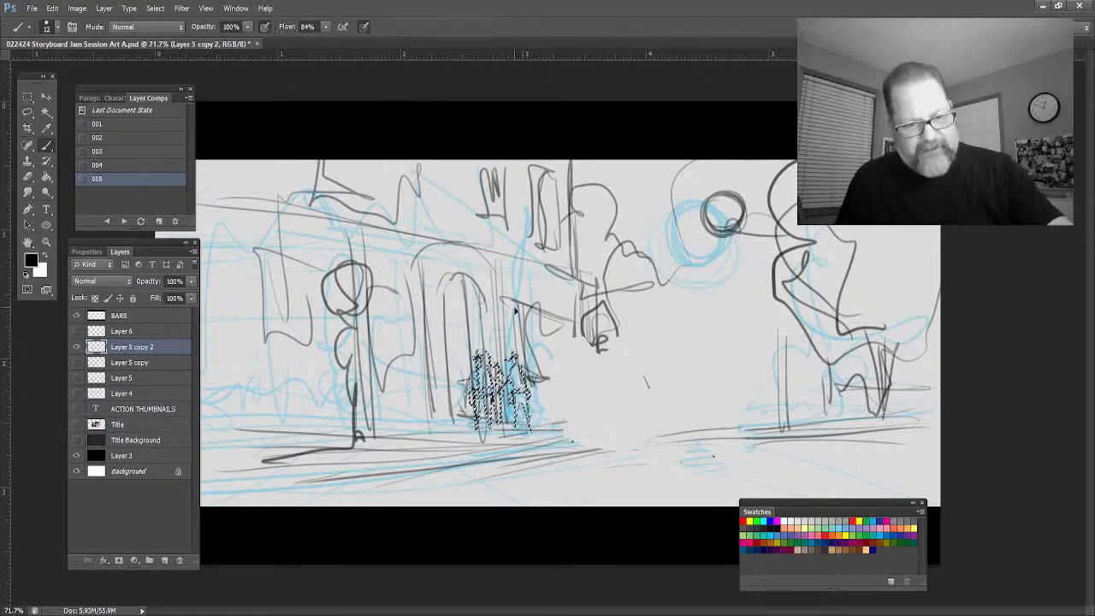
pyautogui.hotkey('ctrl', 'd')
pyautogui.moveTo(569, 325); pyautogui.dragTo(571, 414)
pyautogui.moveTo(590, 299)
pyautogui.mouseDown()
pyautogui.moveTo(590, 423)
pyautogui.moveTo(623, 321)
pyautogui.moveTo(623, 395)
pyautogui.moveTo(595, 447)
pyautogui.mouseUp()
pyautogui.moveTo(594, 447); pyautogui.dragTo(667, 443)
pyautogui.moveTo(557, 453)
pyautogui.mouseDown()
pyautogui.moveTo(697, 442)
pyautogui.moveTo(564, 456)
pyautogui.mouseUp()
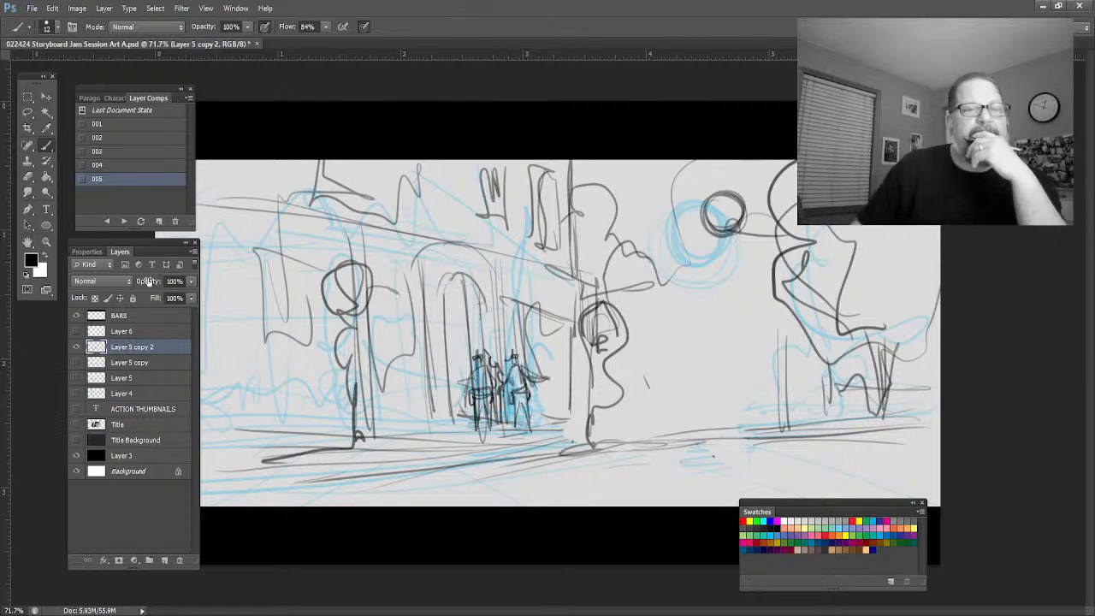
pyautogui.click(157, 223)
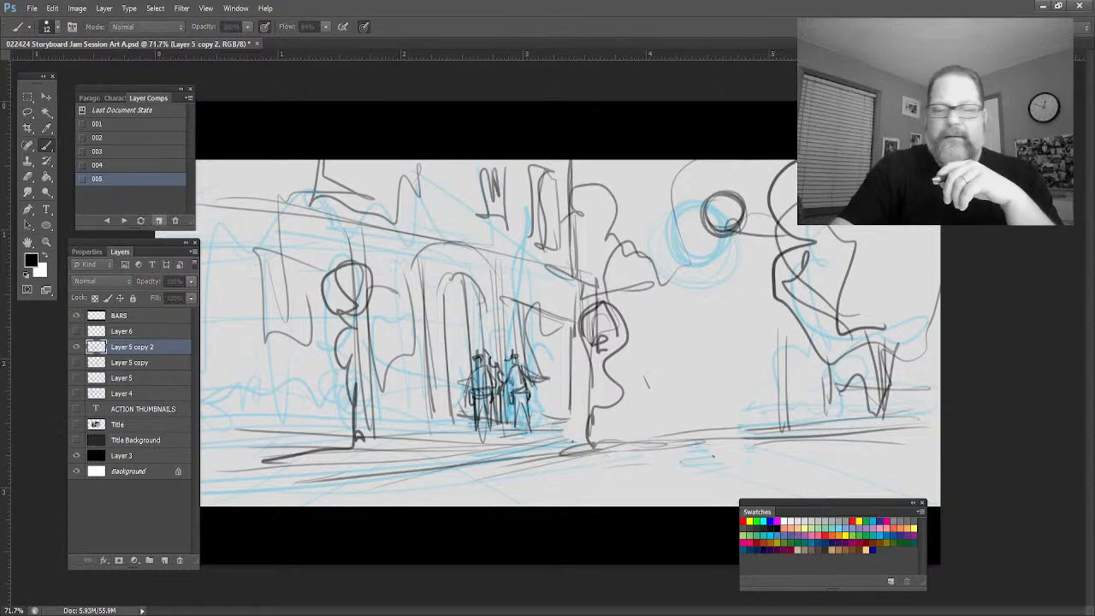
pyautogui.press('Return')
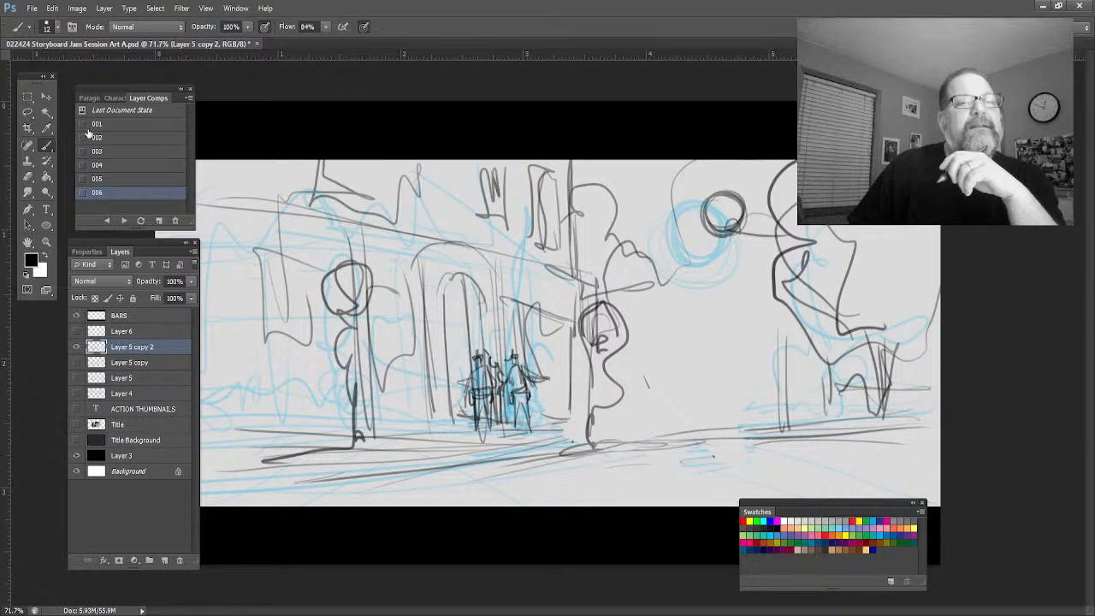
# Step through layer comps 001 to 006, and replay 003 to 006, to review the figures' movement
pyautogui.click(83, 125)
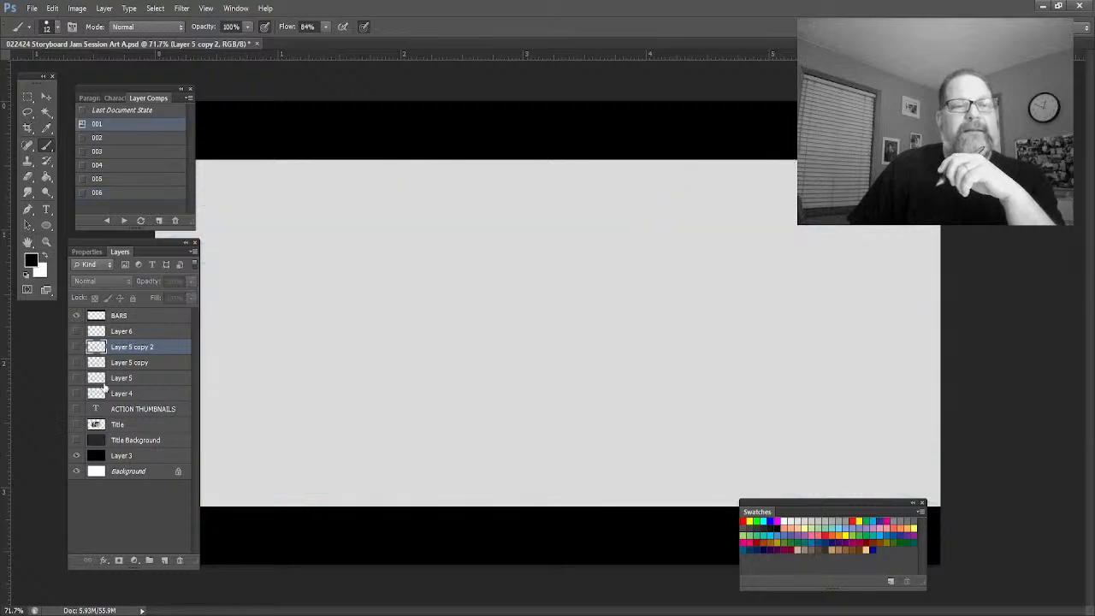
pyautogui.click(124, 221)
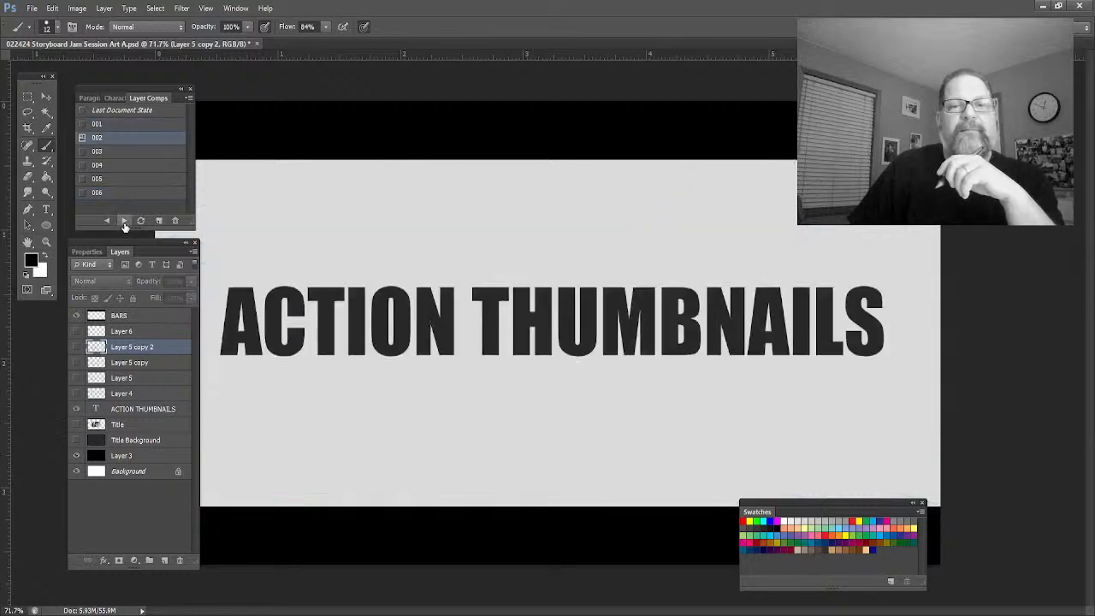
pyautogui.click(124, 222)
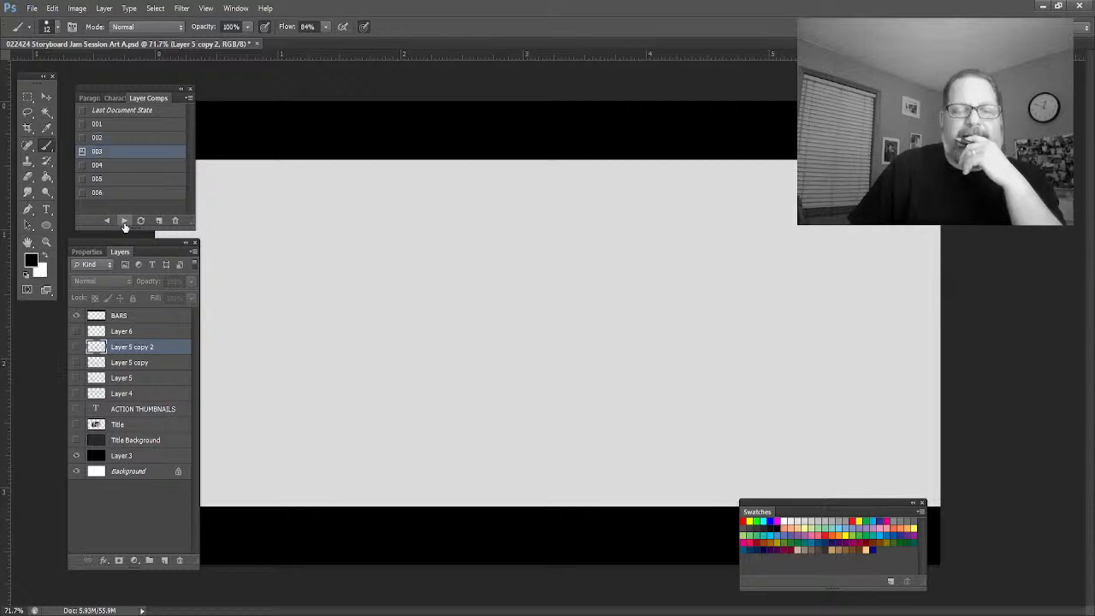
pyautogui.click(124, 221)
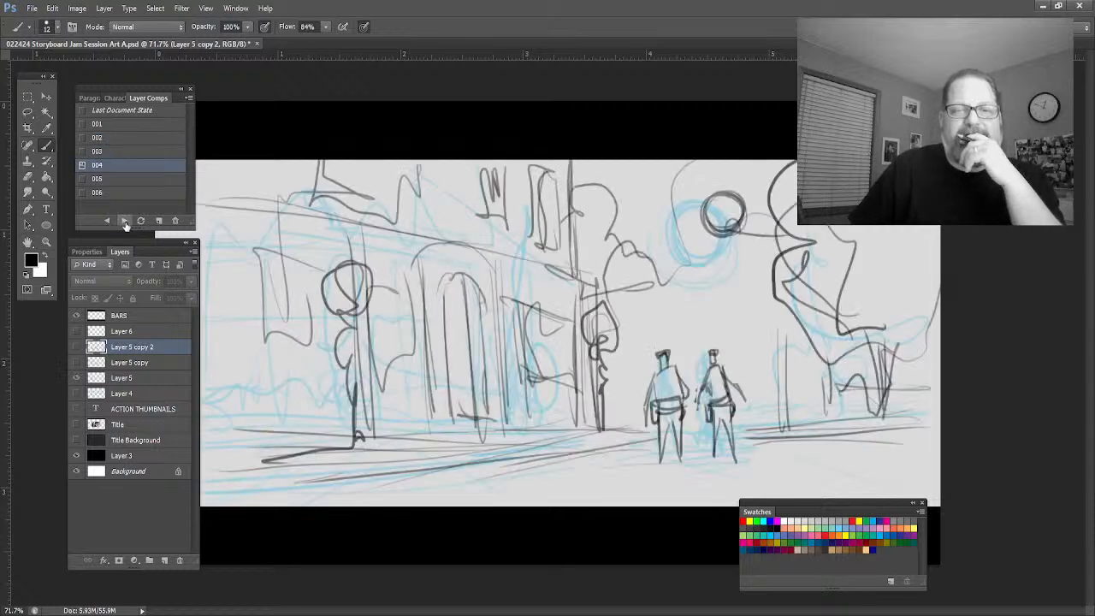
pyautogui.click(124, 222)
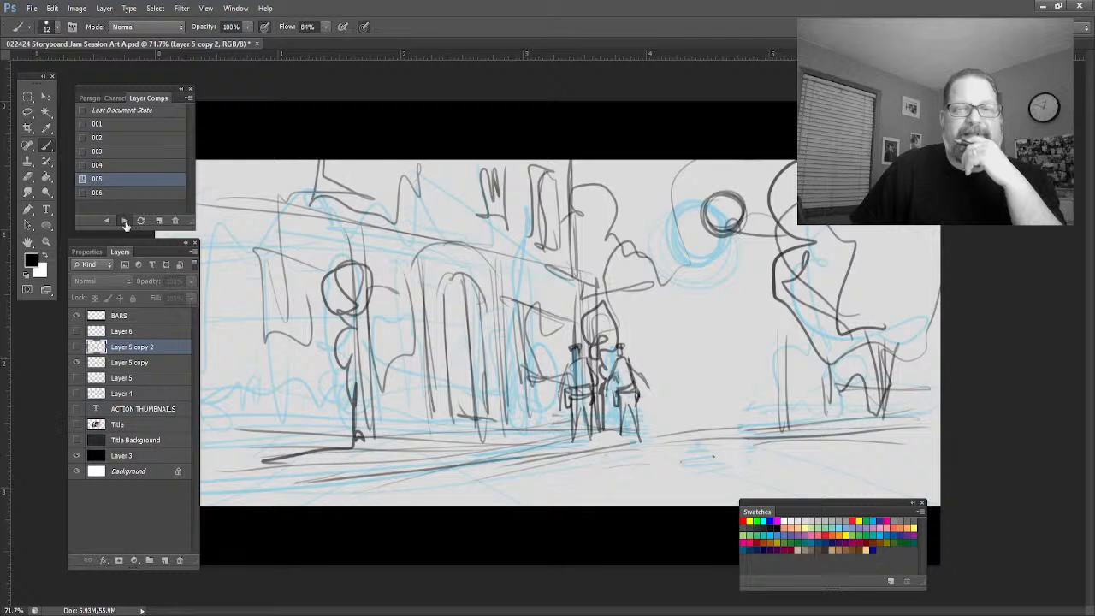
pyautogui.click(124, 222)
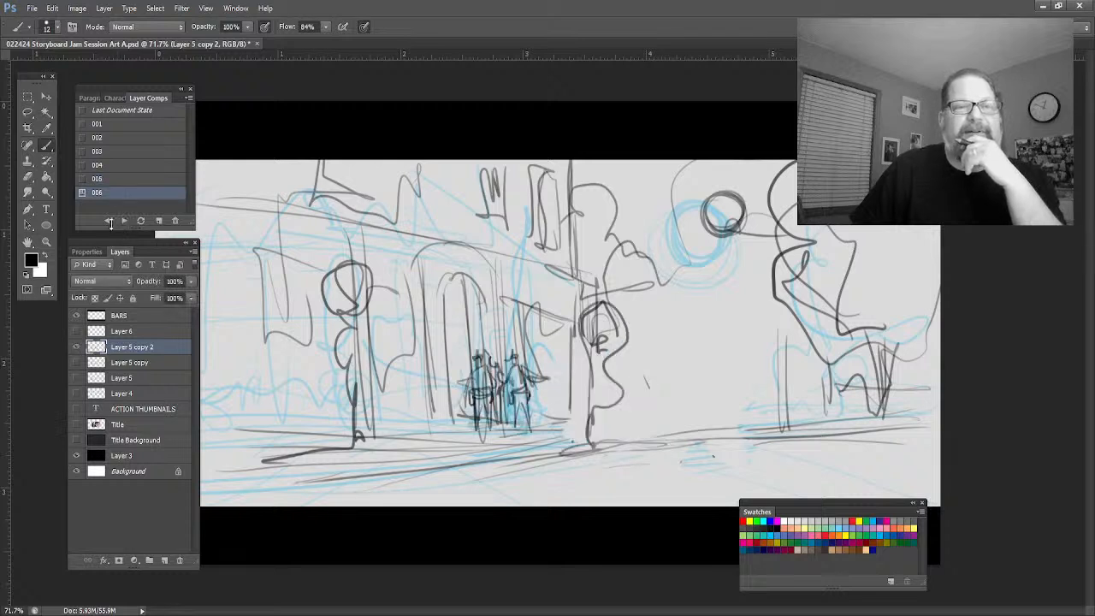
pyautogui.click(108, 221)
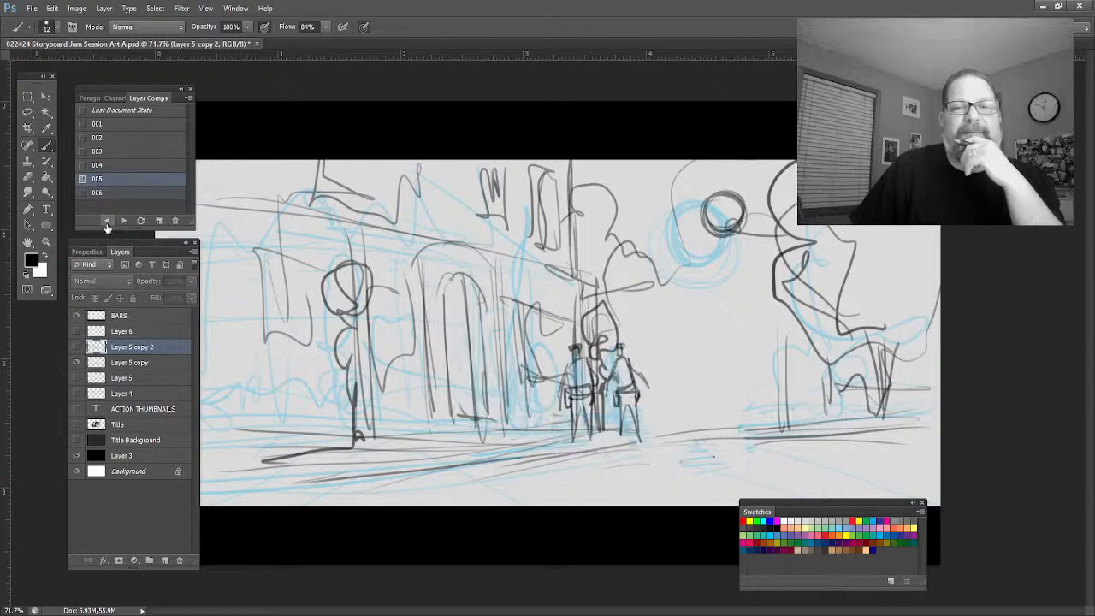
pyautogui.click(107, 221)
pyautogui.click(107, 222)
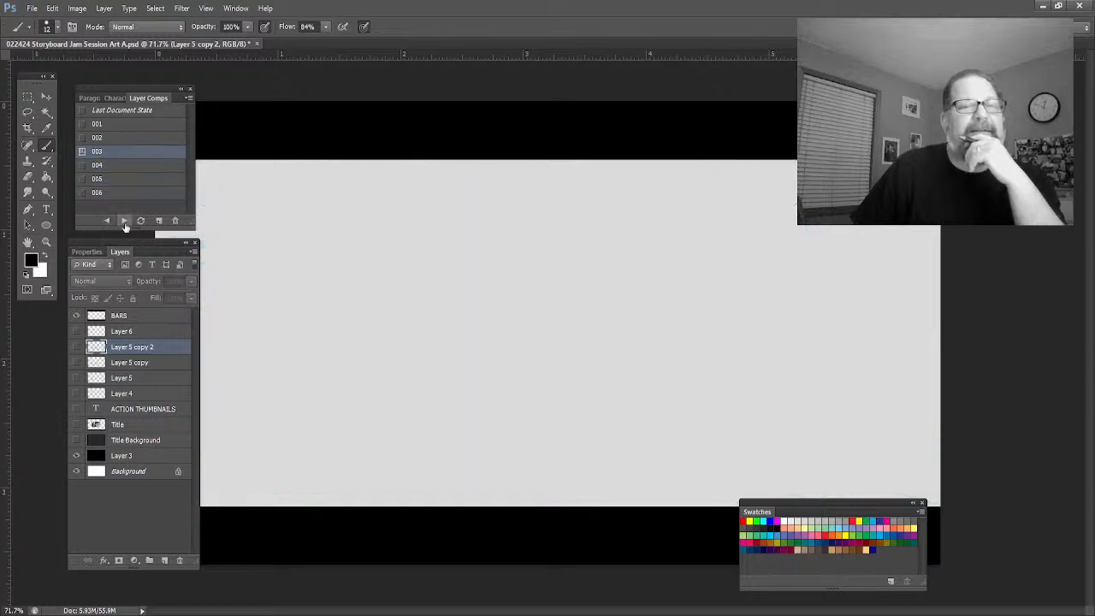
pyautogui.click(124, 221)
pyautogui.click(124, 222)
pyautogui.click(124, 222)
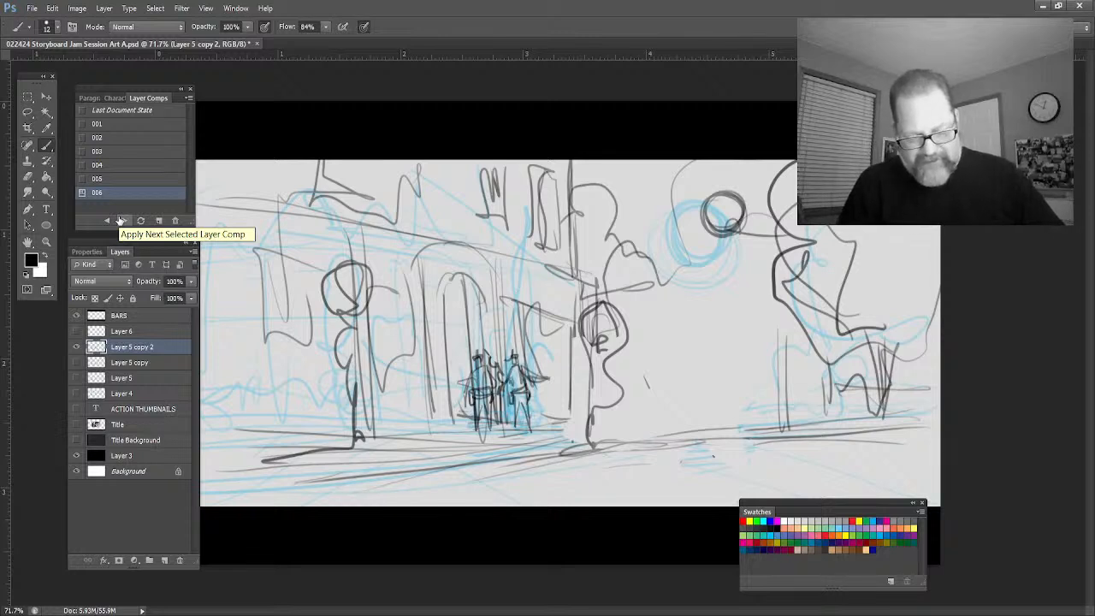
# Hide Layer 5 copy 2 and, on a new layer, brush light-blue vertical guide lines for the next panel's figures
pyautogui.click(76, 346)
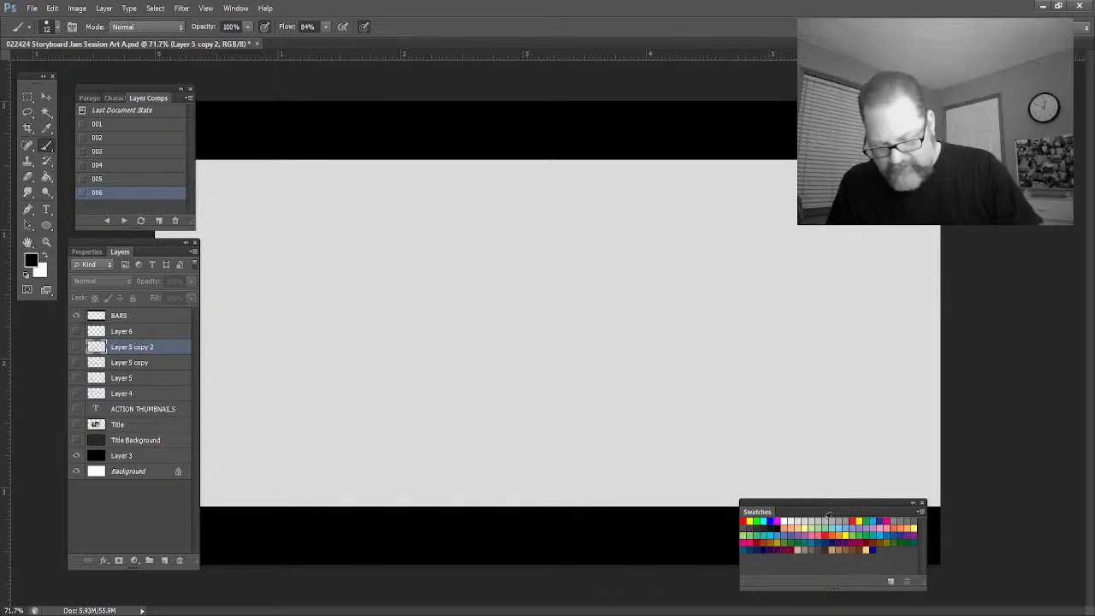
pyautogui.click(874, 522)
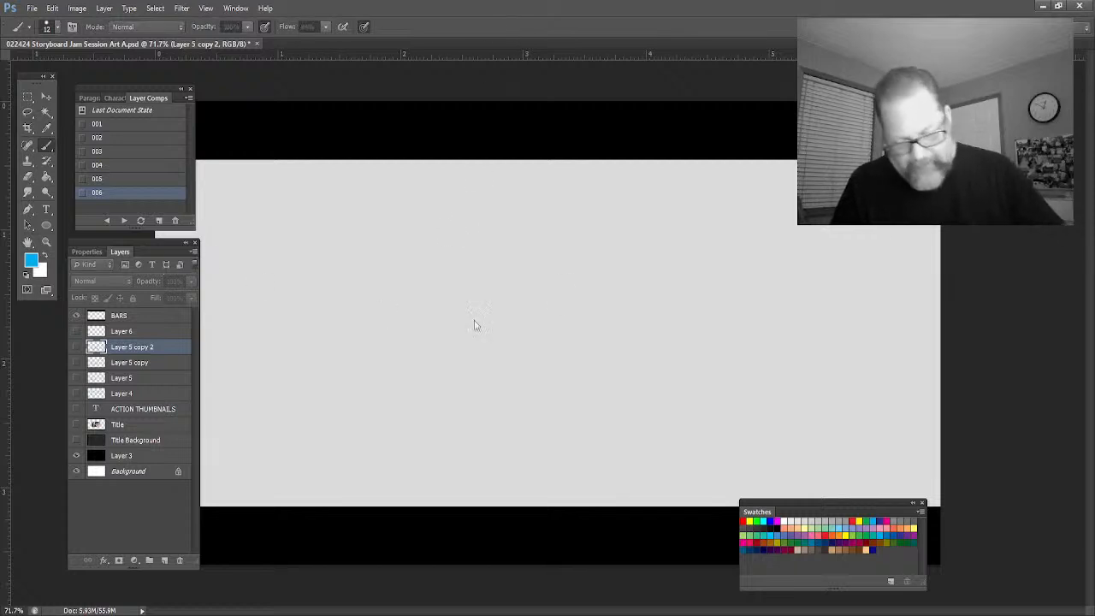
pyautogui.hotkey('ctrl', 'shift', 'alt', 'n')
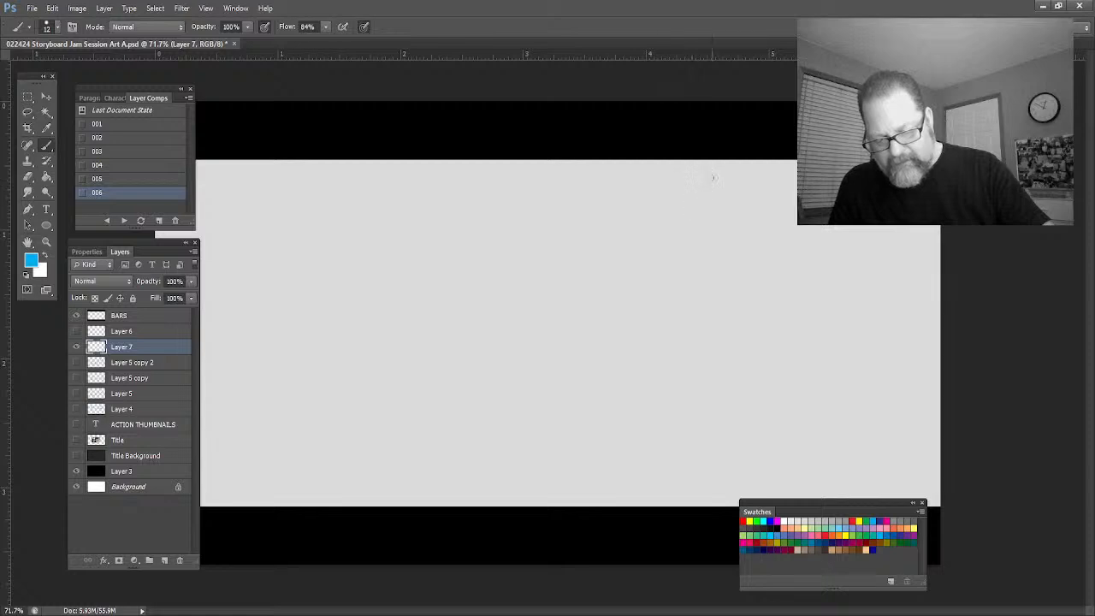
pyautogui.moveTo(713, 178); pyautogui.dragTo(713, 489)
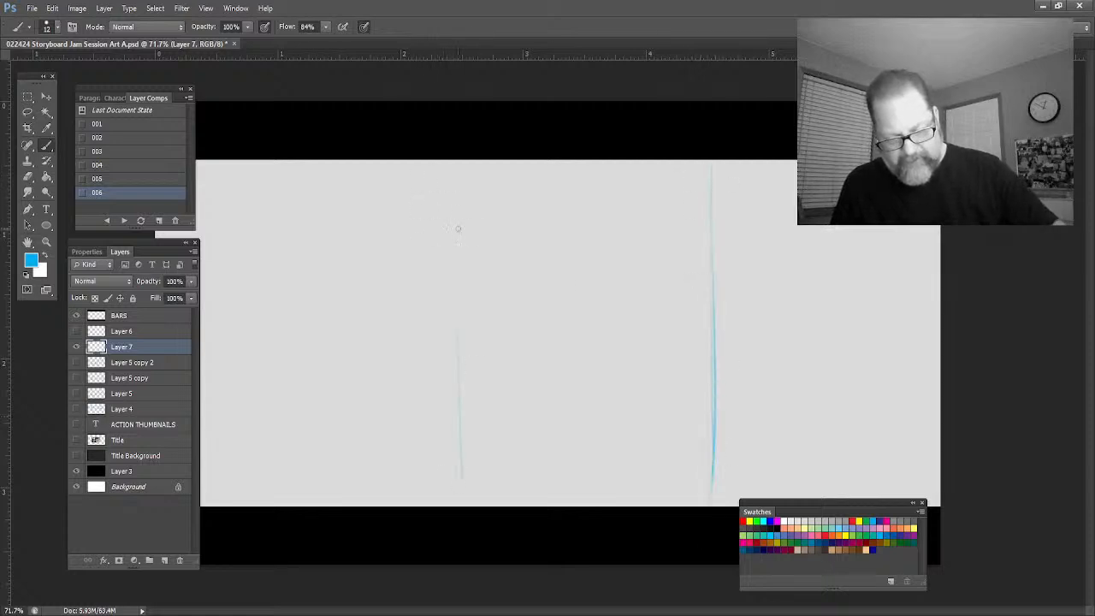
pyautogui.moveTo(456, 220)
pyautogui.mouseDown()
pyautogui.moveTo(452, 504)
pyautogui.moveTo(469, 505)
pyautogui.mouseUp()
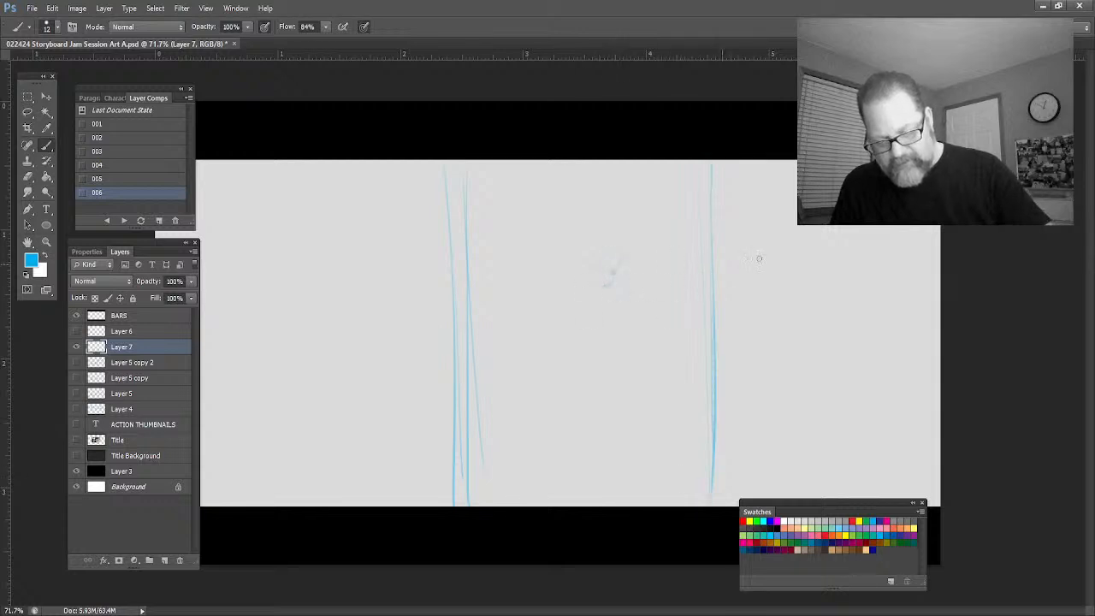
# Rough in two overlapping oval heads with the front figure's shoulders, torso and upper arms around the farther guide line in blue
pyautogui.moveTo(743, 283)
pyautogui.mouseDown()
pyautogui.moveTo(716, 234)
pyautogui.moveTo(722, 250)
pyautogui.moveTo(742, 248)
pyautogui.moveTo(733, 303)
pyautogui.moveTo(700, 258)
pyautogui.mouseUp()
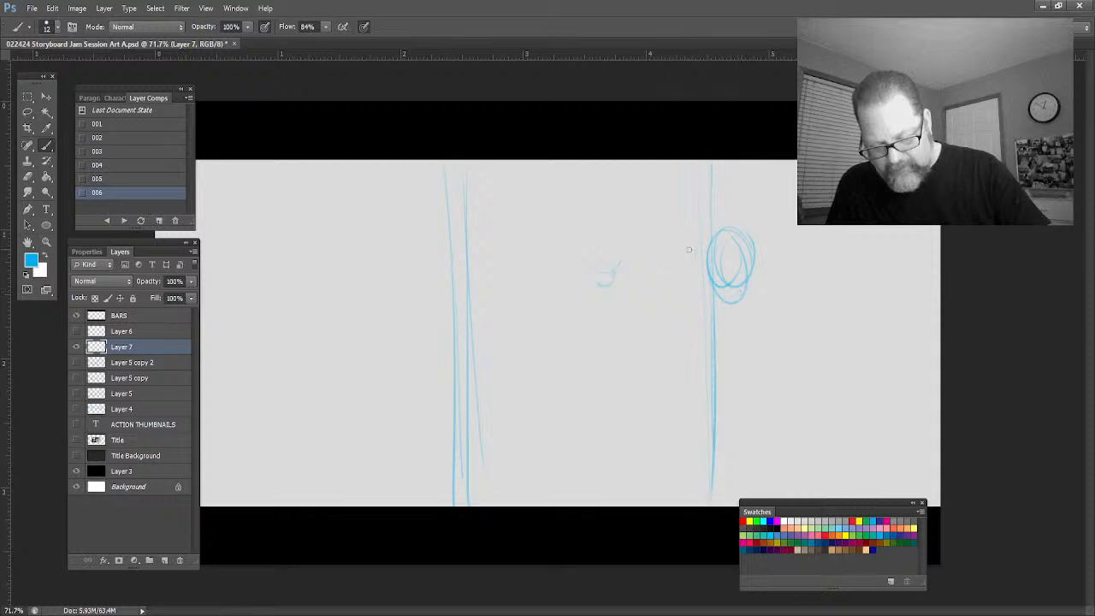
pyautogui.moveTo(677, 251)
pyautogui.mouseDown()
pyautogui.moveTo(681, 211)
pyautogui.moveTo(694, 272)
pyautogui.moveTo(692, 225)
pyautogui.mouseUp()
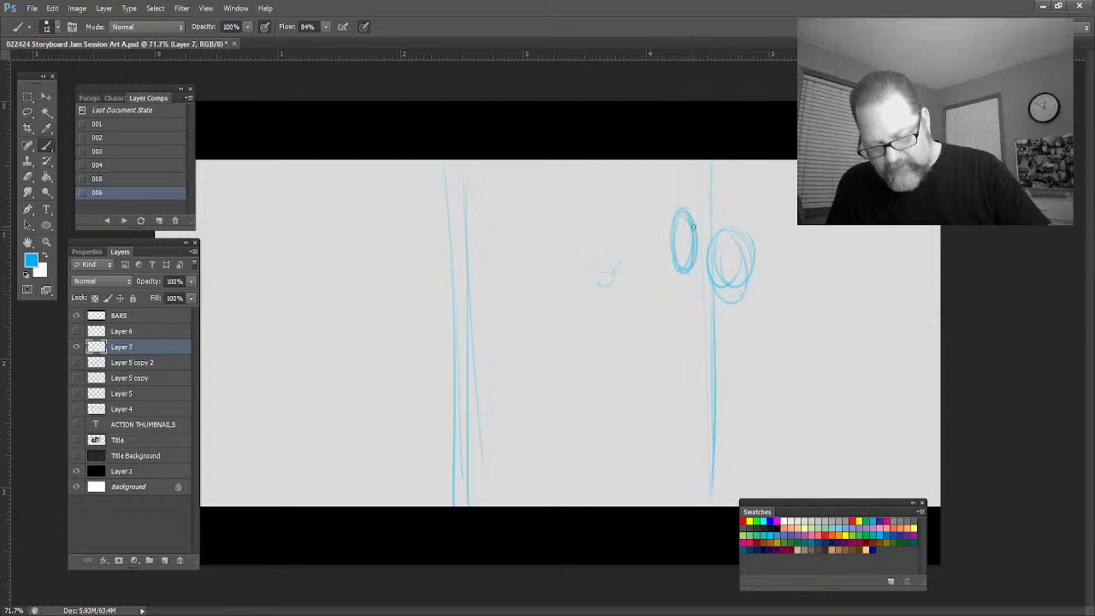
pyautogui.moveTo(689, 275); pyautogui.dragTo(666, 286)
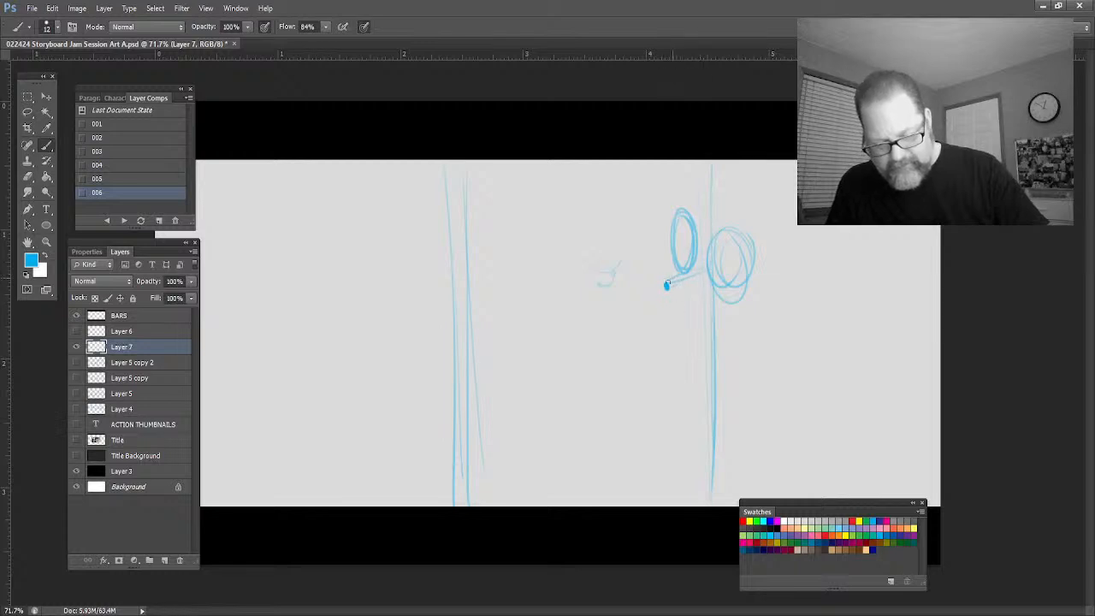
pyautogui.moveTo(660, 328)
pyautogui.mouseDown()
pyautogui.moveTo(711, 316)
pyautogui.moveTo(659, 368)
pyautogui.mouseUp()
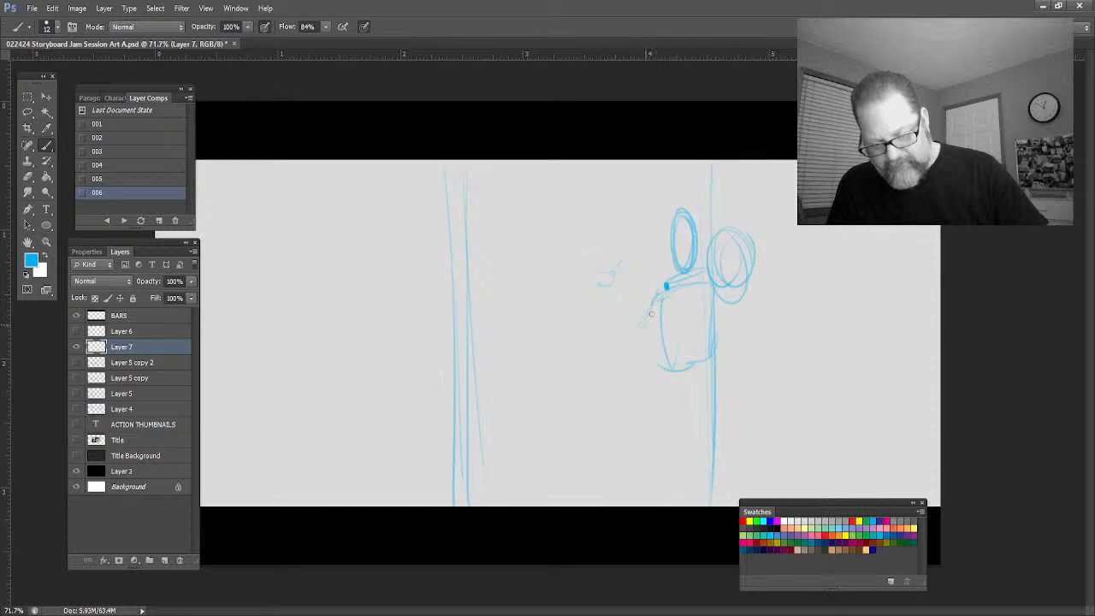
pyautogui.moveTo(727, 308)
pyautogui.mouseDown()
pyautogui.moveTo(741, 419)
pyautogui.moveTo(707, 343)
pyautogui.mouseUp()
pyautogui.moveTo(666, 289); pyautogui.dragTo(626, 325)
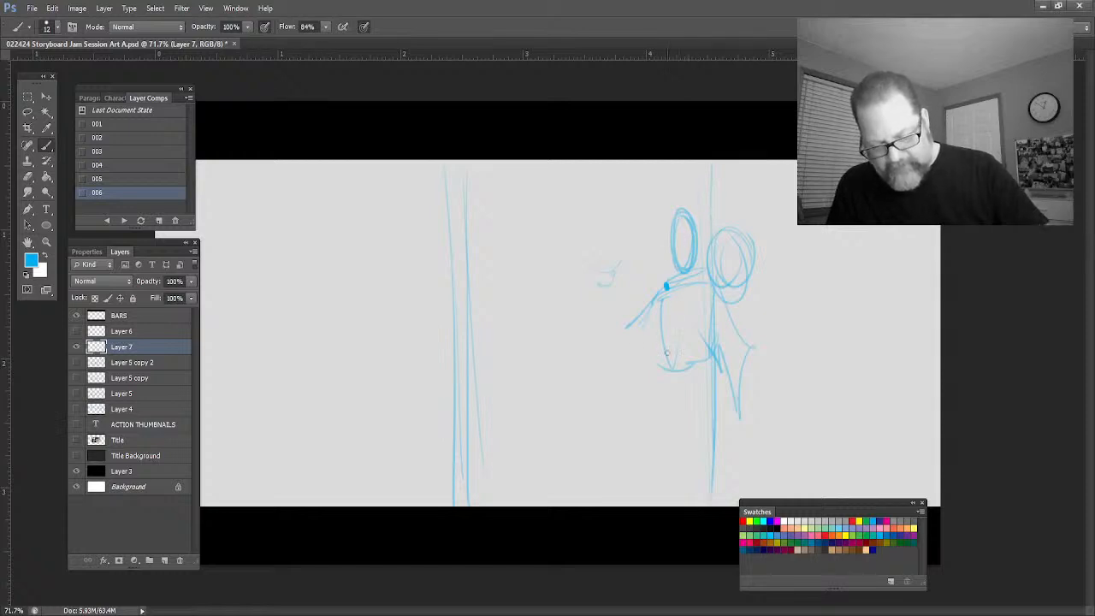
# Sketch the front figure's legs and curved coat hem, plus the side lines of the figure behind
pyautogui.moveTo(658, 369); pyautogui.dragTo(668, 489)
pyautogui.moveTo(663, 351); pyautogui.dragTo(665, 462)
pyautogui.moveTo(718, 402); pyautogui.dragTo(724, 462)
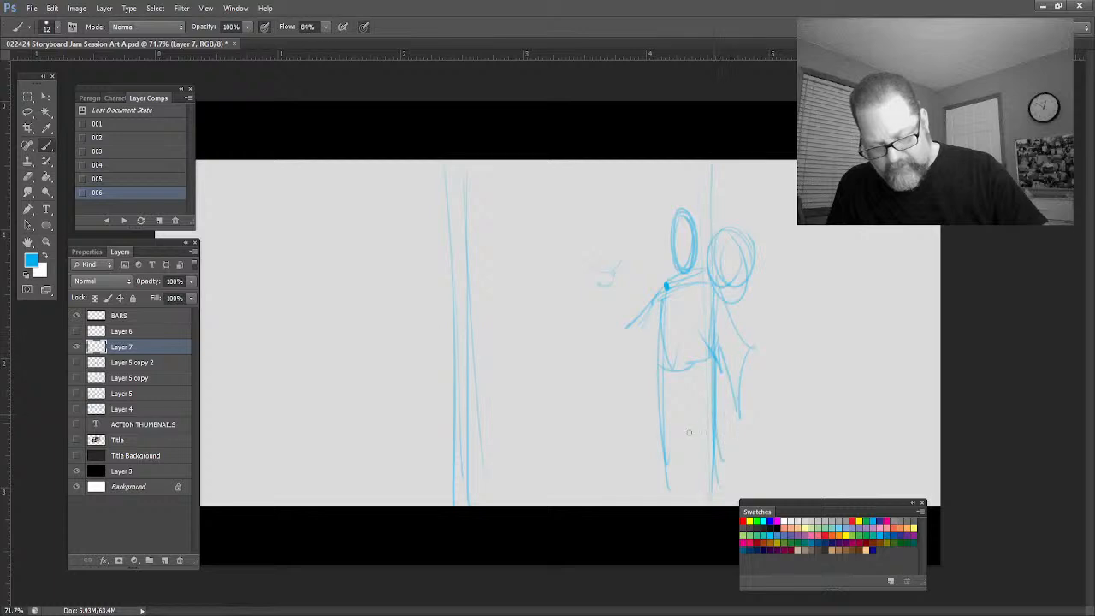
pyautogui.moveTo(690, 424); pyautogui.dragTo(719, 414)
pyautogui.moveTo(659, 424); pyautogui.dragTo(710, 439)
pyautogui.moveTo(720, 295); pyautogui.dragTo(728, 340)
pyautogui.moveTo(721, 384); pyautogui.dragTo(727, 469)
pyautogui.moveTo(730, 344); pyautogui.dragTo(728, 464)
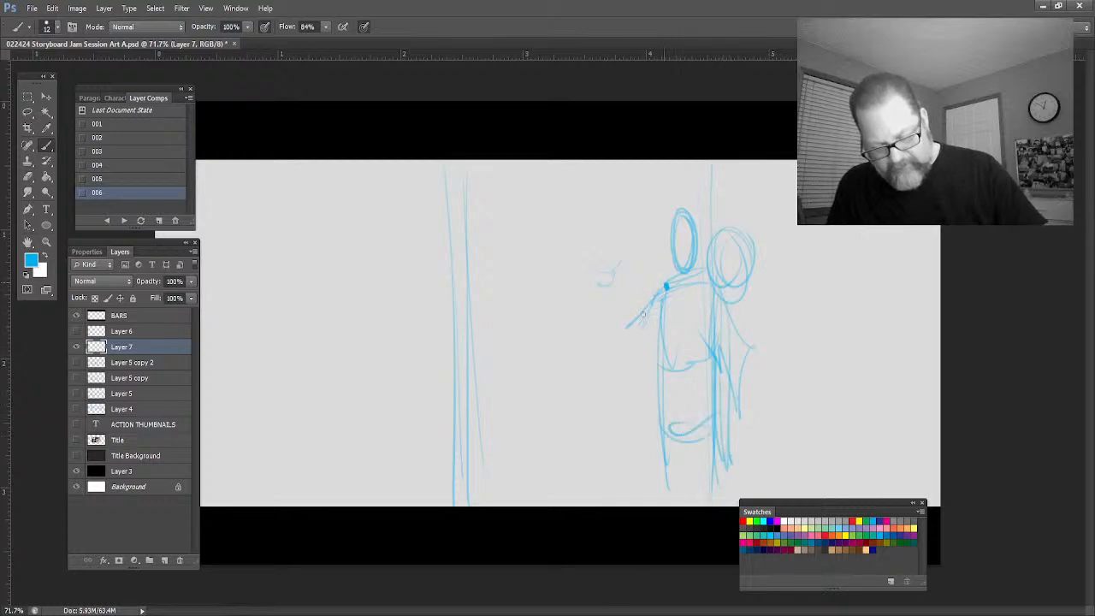
# Add facial guide lines to the front figure's head and draw its bent forearm raised with an open hand
pyautogui.moveTo(662, 243); pyautogui.dragTo(690, 240)
pyautogui.moveTo(683, 205); pyautogui.dragTo(685, 277)
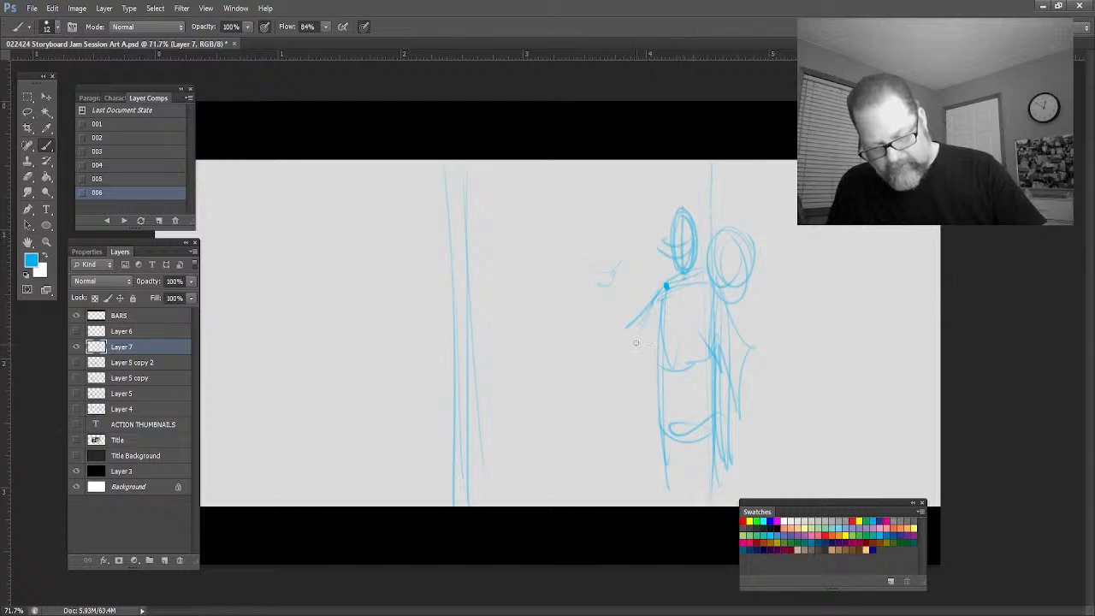
pyautogui.moveTo(629, 312)
pyautogui.mouseDown()
pyautogui.moveTo(606, 275)
pyautogui.moveTo(643, 347)
pyautogui.mouseUp()
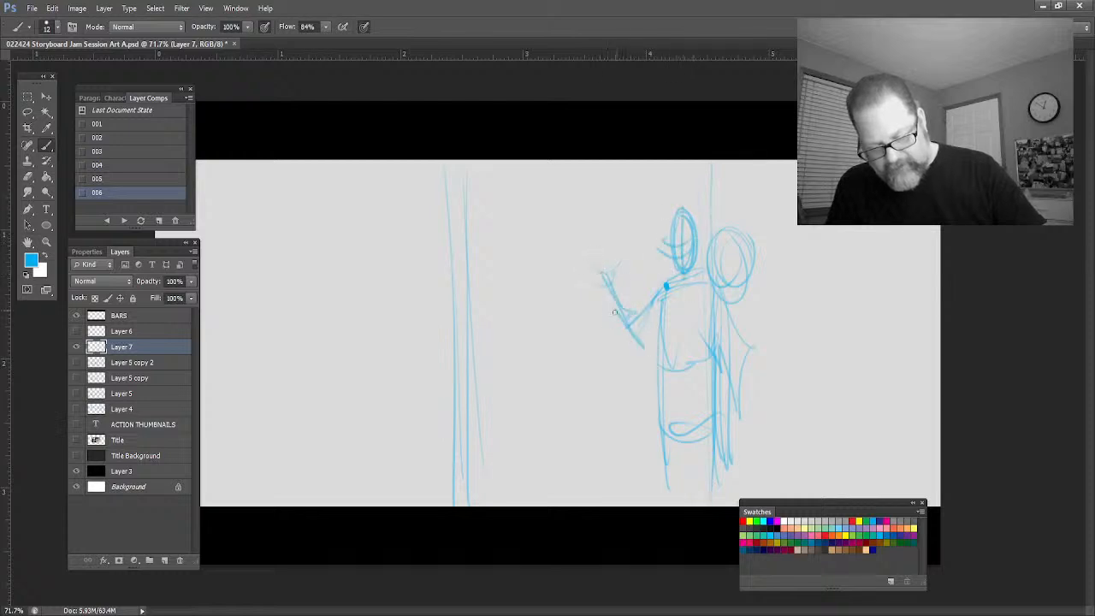
pyautogui.moveTo(594, 274)
pyautogui.mouseDown()
pyautogui.moveTo(630, 333)
pyautogui.moveTo(660, 311)
pyautogui.mouseUp()
pyautogui.moveTo(600, 261)
pyautogui.mouseDown()
pyautogui.moveTo(571, 264)
pyautogui.moveTo(563, 252)
pyautogui.moveTo(574, 260)
pyautogui.moveTo(594, 248)
pyautogui.moveTo(564, 257)
pyautogui.moveTo(571, 241)
pyautogui.moveTo(593, 246)
pyautogui.moveTo(561, 250)
pyautogui.moveTo(592, 266)
pyautogui.moveTo(561, 273)
pyautogui.mouseUp()
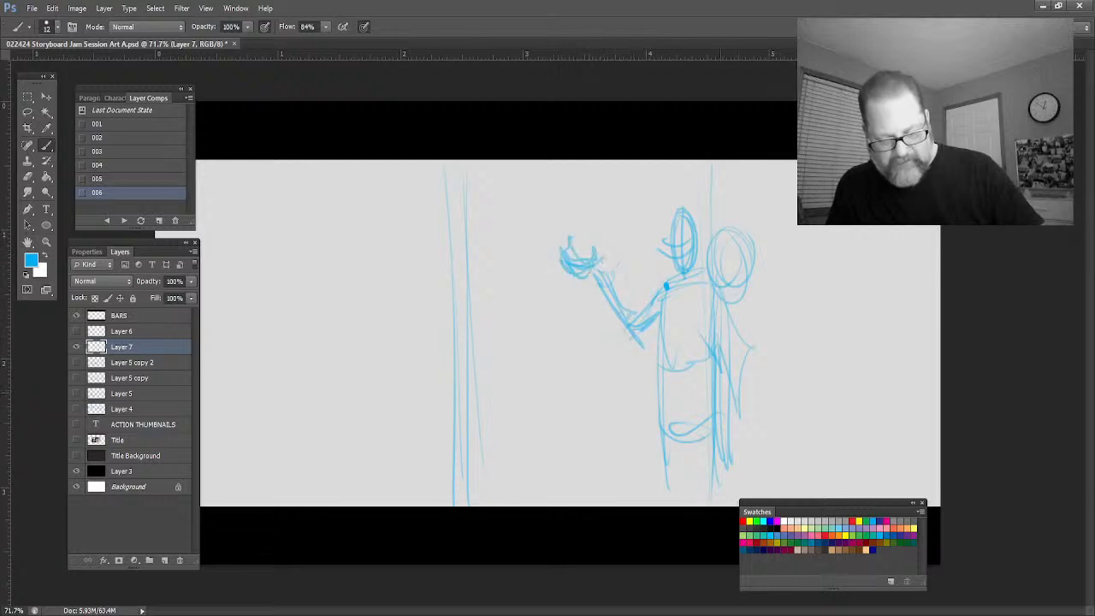
# Outline the front figure's coat, fill the dark blue hanging arm shape, detail the hem and add a brimmed hat
pyautogui.moveTo(657, 376); pyautogui.dragTo(654, 472)
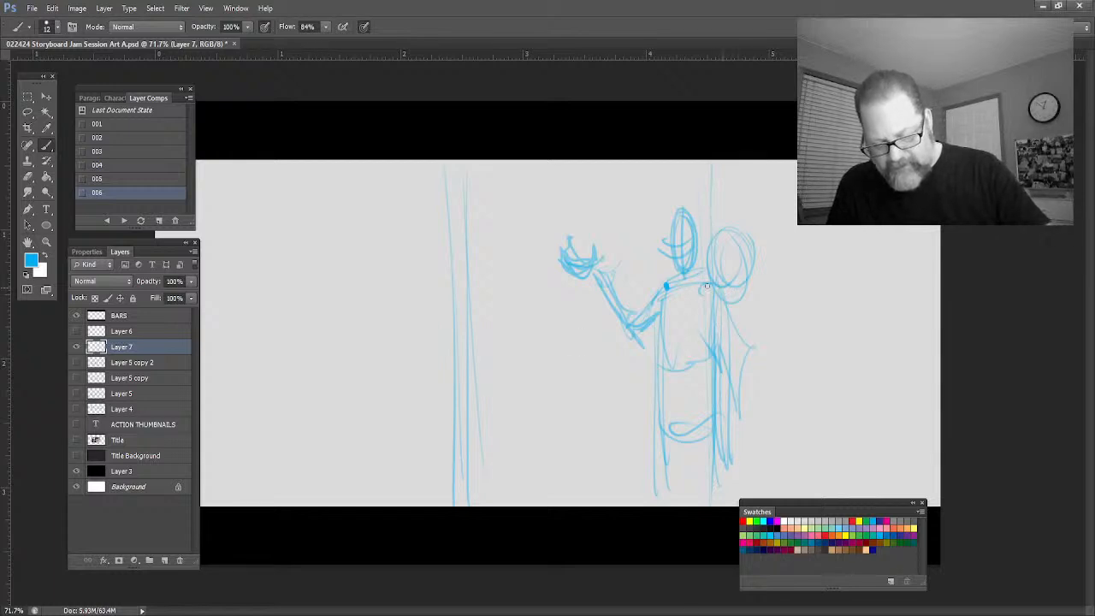
pyautogui.moveTo(707, 287); pyautogui.dragTo(691, 402)
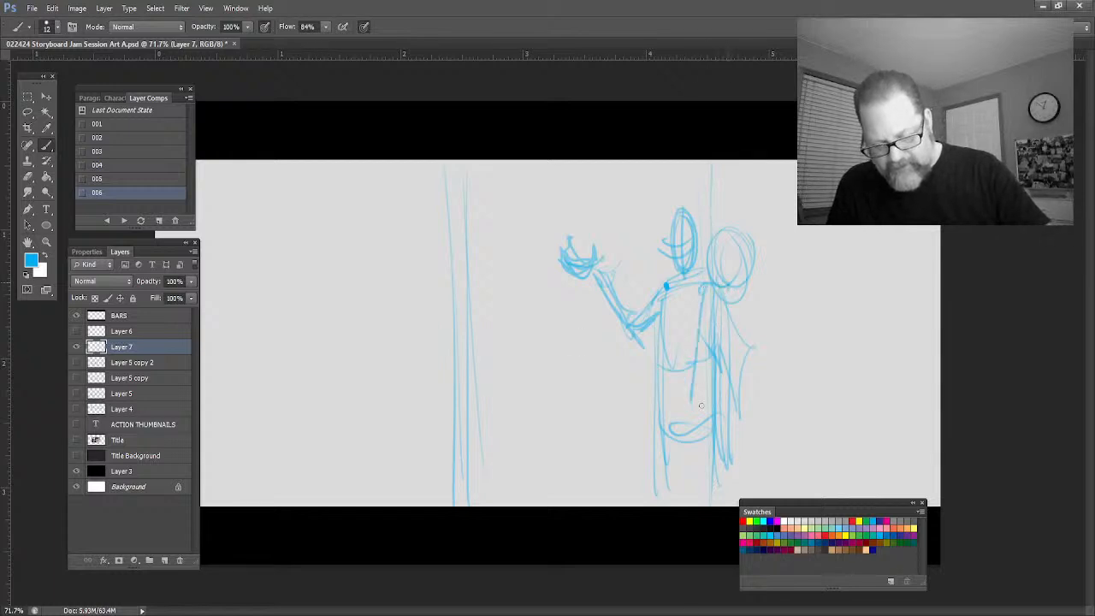
pyautogui.moveTo(707, 395)
pyautogui.mouseDown()
pyautogui.moveTo(719, 402)
pyautogui.moveTo(695, 392)
pyautogui.moveTo(710, 412)
pyautogui.moveTo(723, 297)
pyautogui.moveTo(712, 291)
pyautogui.moveTo(723, 333)
pyautogui.mouseUp()
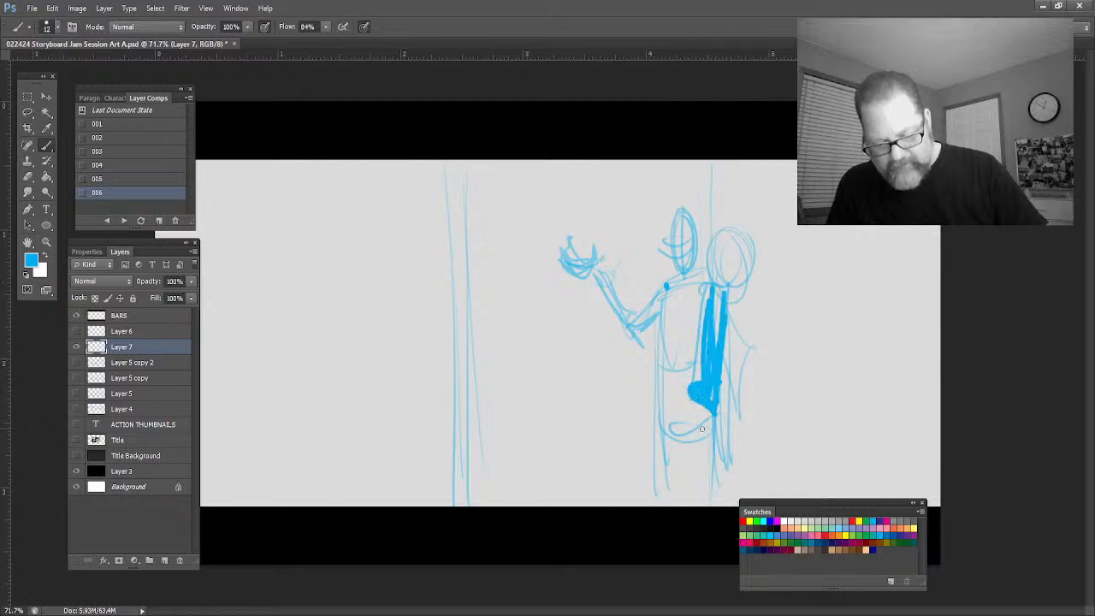
pyautogui.moveTo(707, 421)
pyautogui.mouseDown()
pyautogui.moveTo(700, 435)
pyautogui.moveTo(727, 417)
pyautogui.moveTo(727, 485)
pyautogui.moveTo(676, 409)
pyautogui.moveTo(706, 415)
pyautogui.mouseUp()
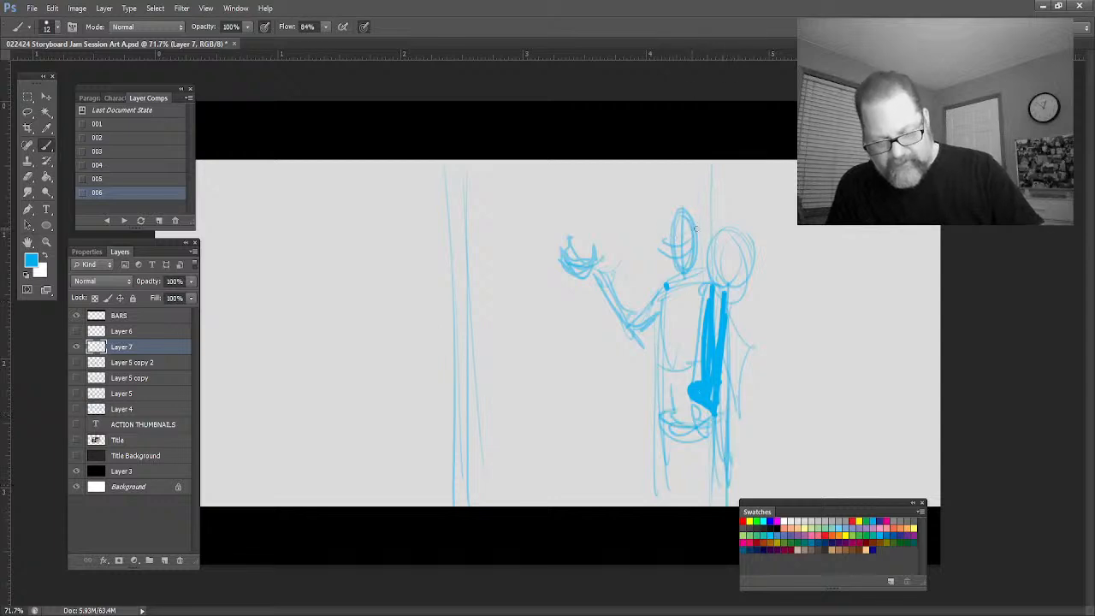
pyautogui.moveTo(694, 228)
pyautogui.mouseDown()
pyautogui.moveTo(650, 238)
pyautogui.moveTo(701, 209)
pyautogui.moveTo(672, 232)
pyautogui.mouseUp()
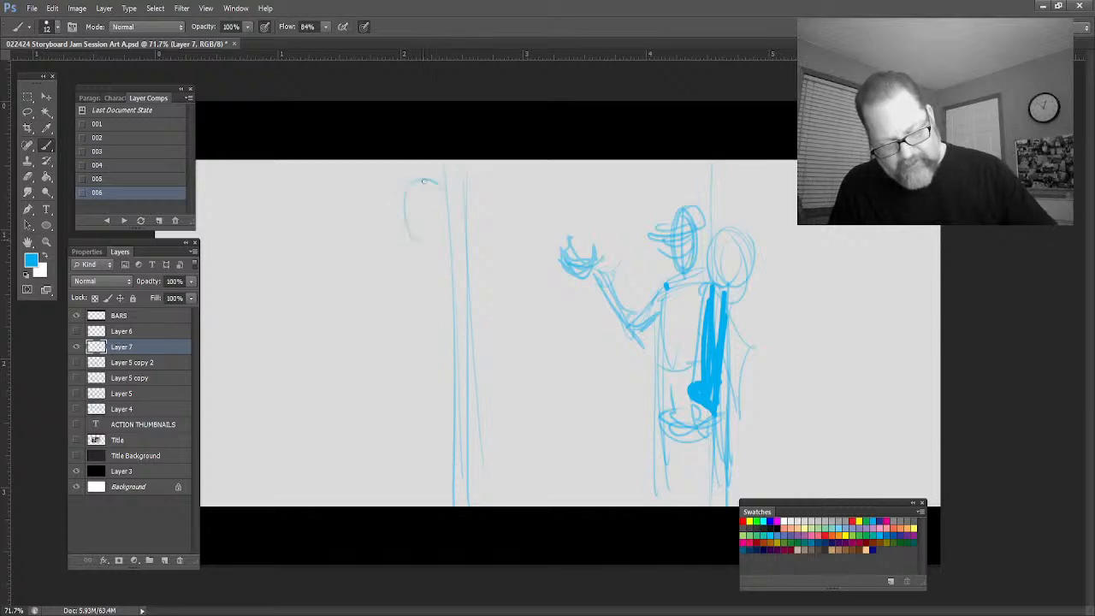
# Sketch the large facing figure's oval head, broad shoulders and rounded torso over the paired guide lines
pyautogui.moveTo(422, 180)
pyautogui.mouseDown()
pyautogui.moveTo(413, 257)
pyautogui.moveTo(455, 198)
pyautogui.moveTo(408, 190)
pyautogui.mouseUp()
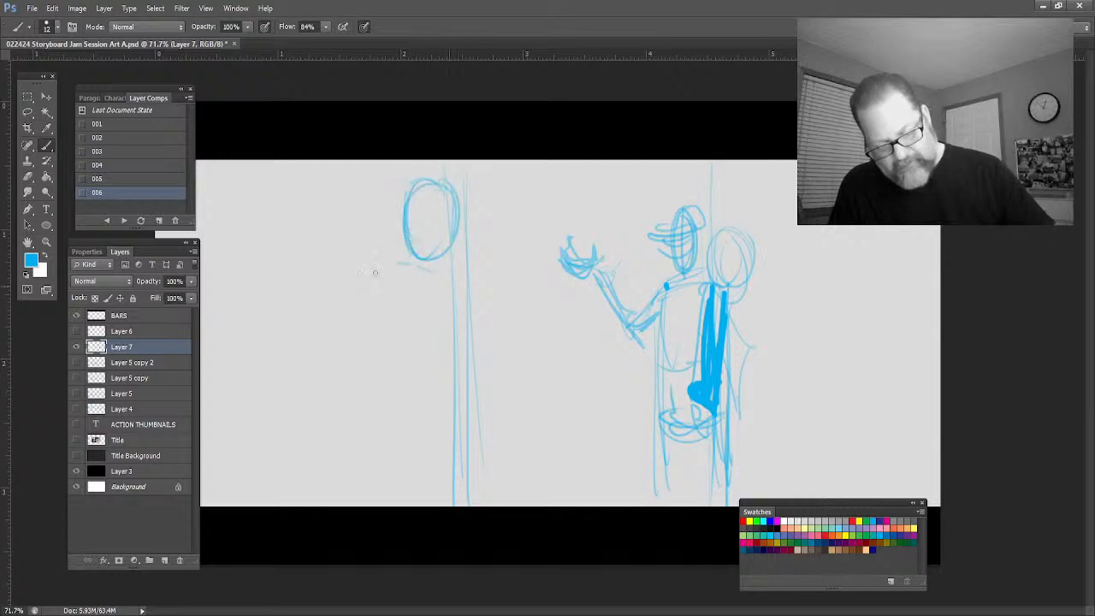
pyautogui.moveTo(374, 272)
pyautogui.mouseDown()
pyautogui.moveTo(453, 267)
pyautogui.moveTo(351, 301)
pyautogui.moveTo(340, 381)
pyautogui.mouseUp()
pyautogui.moveTo(458, 313); pyautogui.dragTo(463, 386)
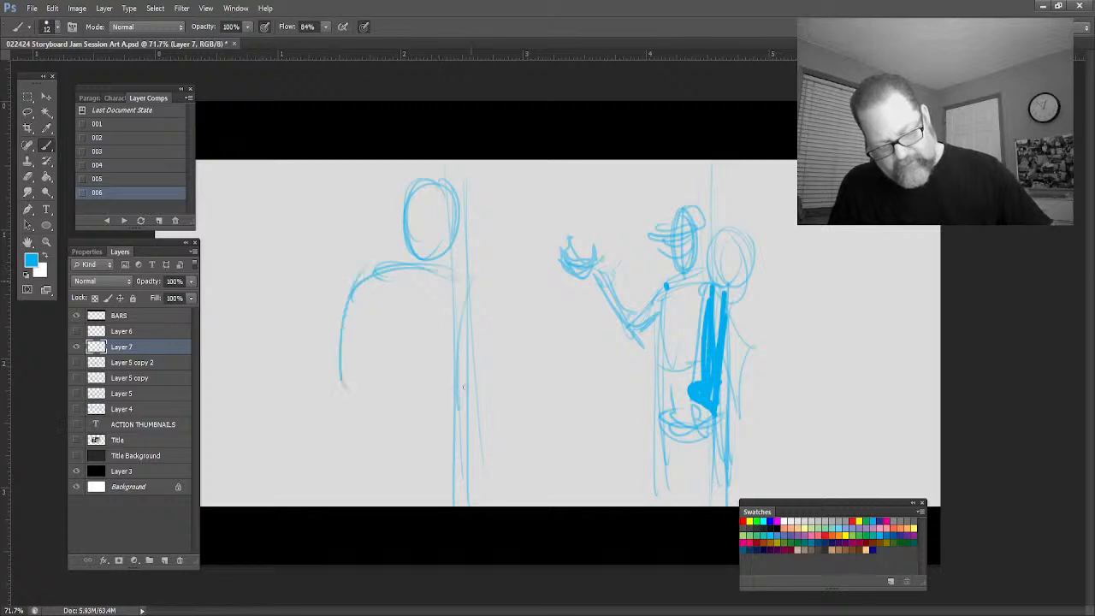
pyautogui.moveTo(470, 281)
pyautogui.mouseDown()
pyautogui.moveTo(457, 409)
pyautogui.moveTo(376, 432)
pyautogui.moveTo(331, 398)
pyautogui.mouseUp()
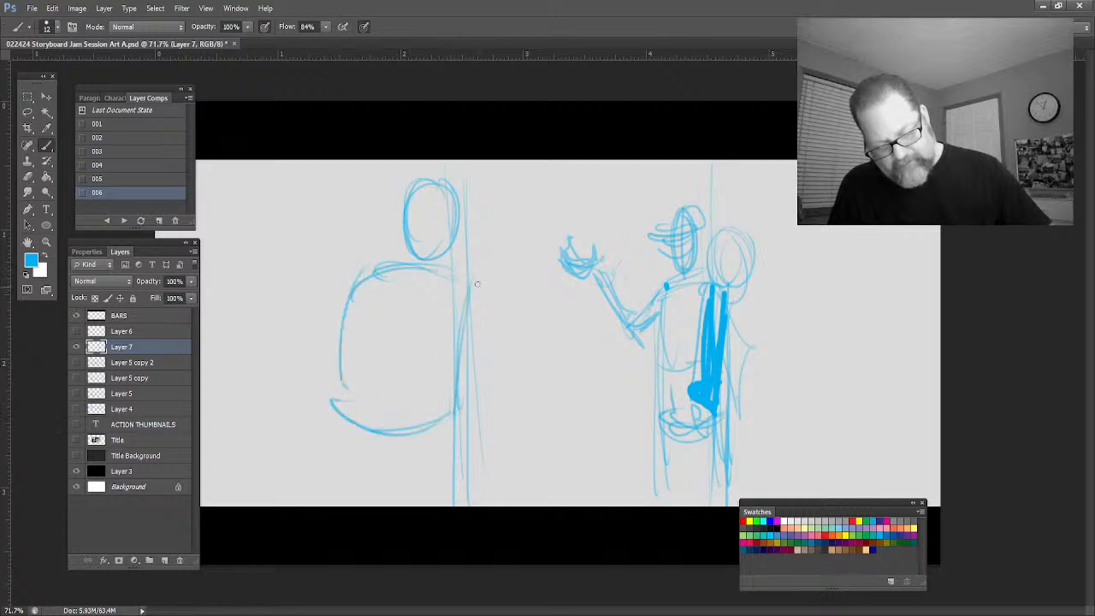
# Draw the large figure's two arms hanging outward with hands, and rough in the lower body to the panel's edge
pyautogui.moveTo(479, 295); pyautogui.dragTo(518, 398)
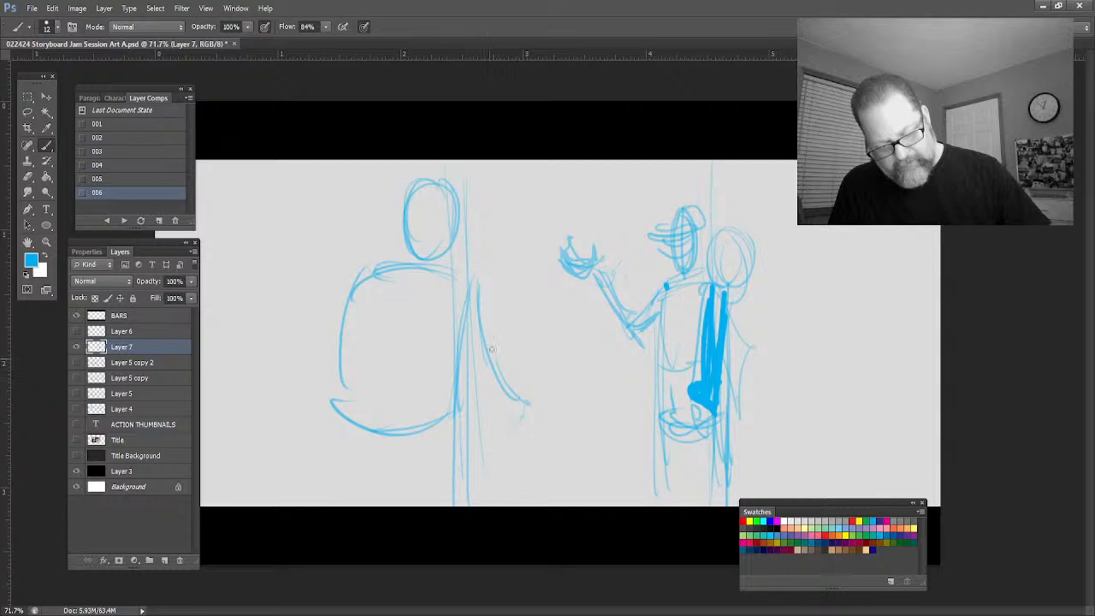
pyautogui.moveTo(480, 344); pyautogui.dragTo(484, 463)
pyautogui.moveTo(340, 289); pyautogui.dragTo(311, 416)
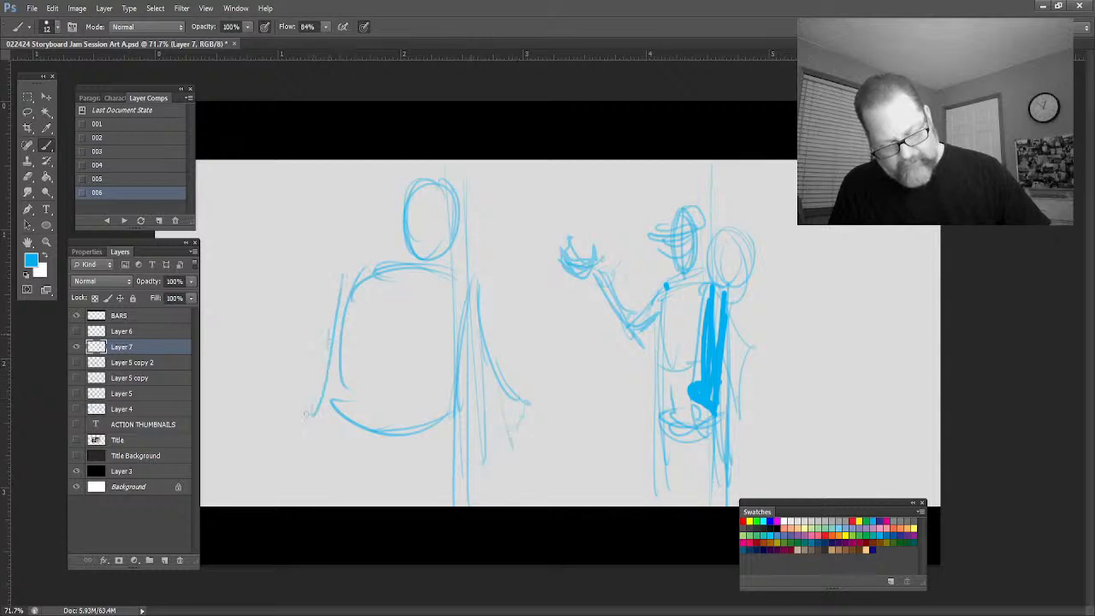
pyautogui.moveTo(328, 344)
pyautogui.mouseDown()
pyautogui.moveTo(299, 441)
pyautogui.moveTo(336, 489)
pyautogui.mouseUp()
pyautogui.moveTo(451, 501); pyautogui.dragTo(337, 503)
pyautogui.moveTo(353, 462); pyautogui.dragTo(383, 505)
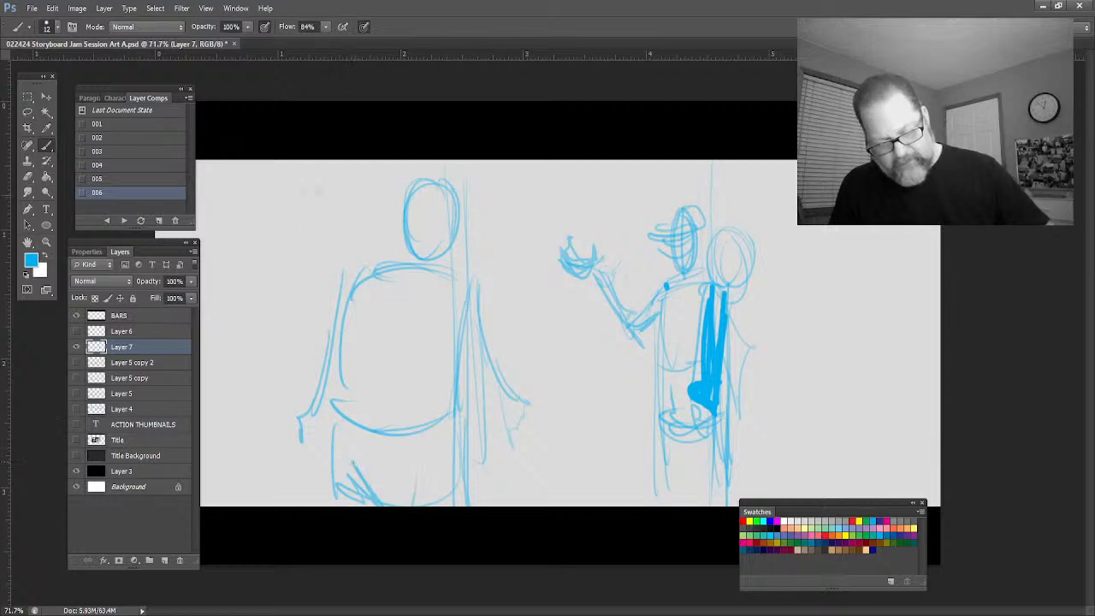
# Rough in the background with vertical lines beside the figures and parallel diagonal strokes behind the hatted figure
pyautogui.moveTo(376, 180); pyautogui.dragTo(378, 258)
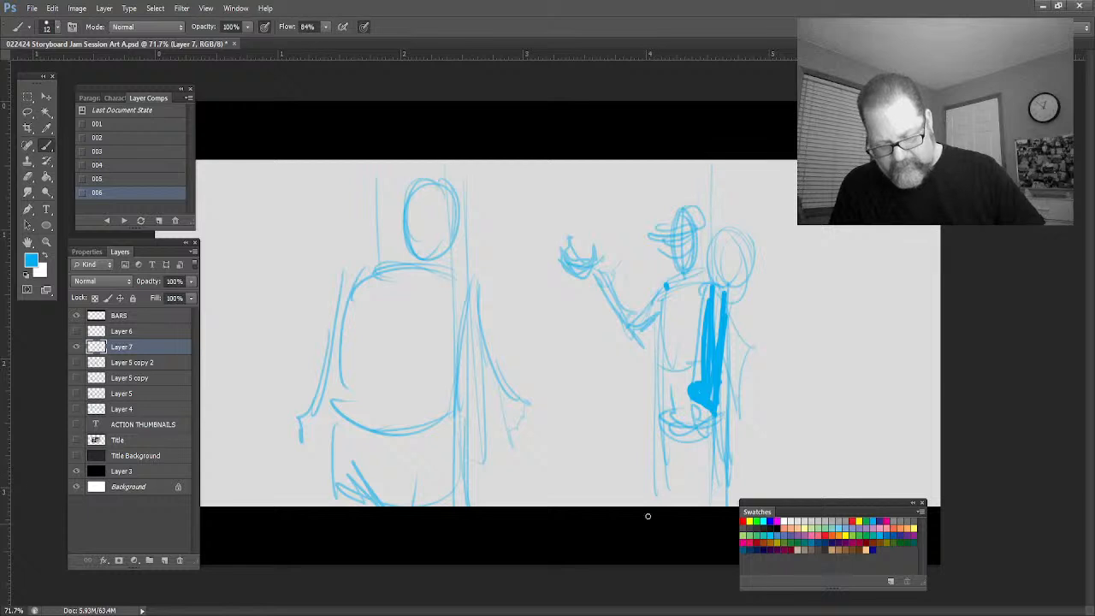
pyautogui.moveTo(761, 173); pyautogui.dragTo(752, 497)
pyautogui.moveTo(753, 244); pyautogui.dragTo(796, 212)
pyautogui.moveTo(765, 289); pyautogui.dragTo(886, 242)
pyautogui.moveTo(767, 336); pyautogui.dragTo(902, 297)
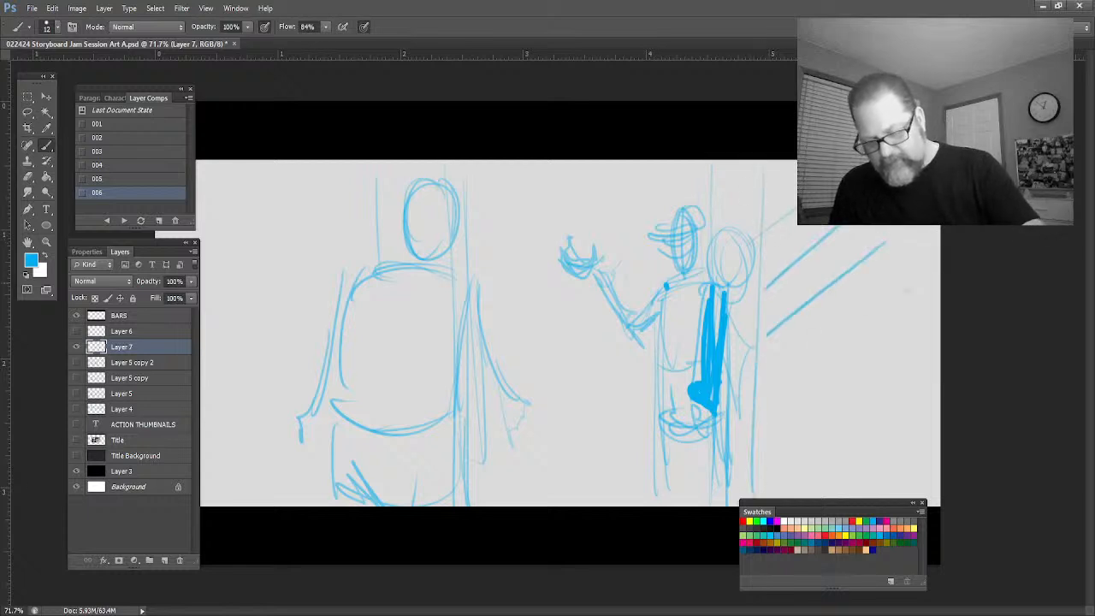
pyautogui.moveTo(785, 382); pyautogui.dragTo(903, 299)
pyautogui.moveTo(802, 453); pyautogui.dragTo(908, 372)
pyautogui.moveTo(264, 209); pyautogui.dragTo(259, 469)
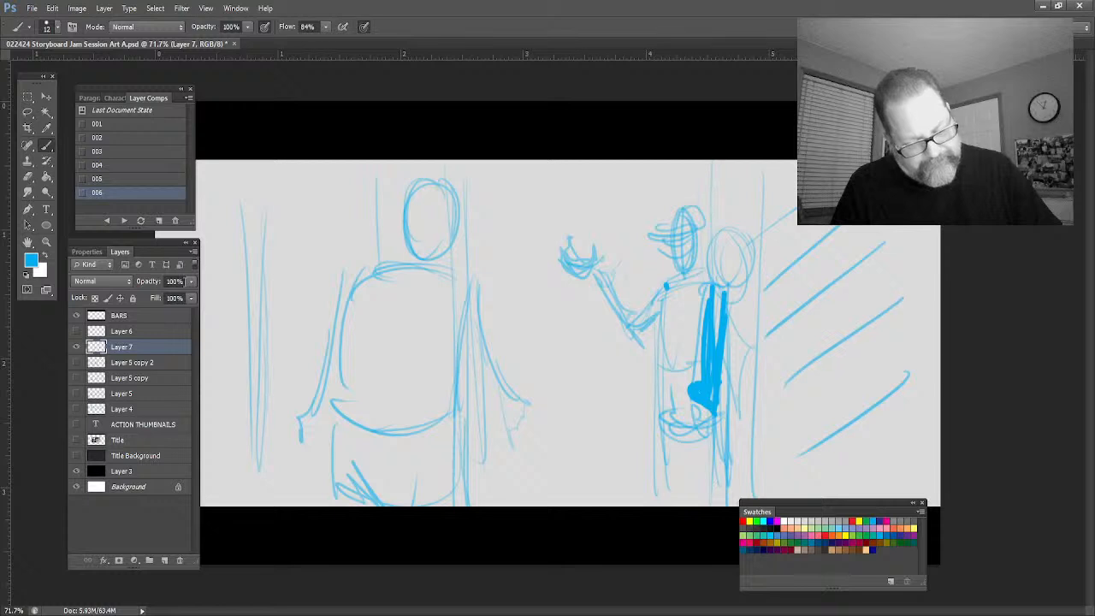
# Lower Layer 7's opacity to 54% and ready the Brush in default black for detailing the hatted figure up close
pyautogui.press('Return')
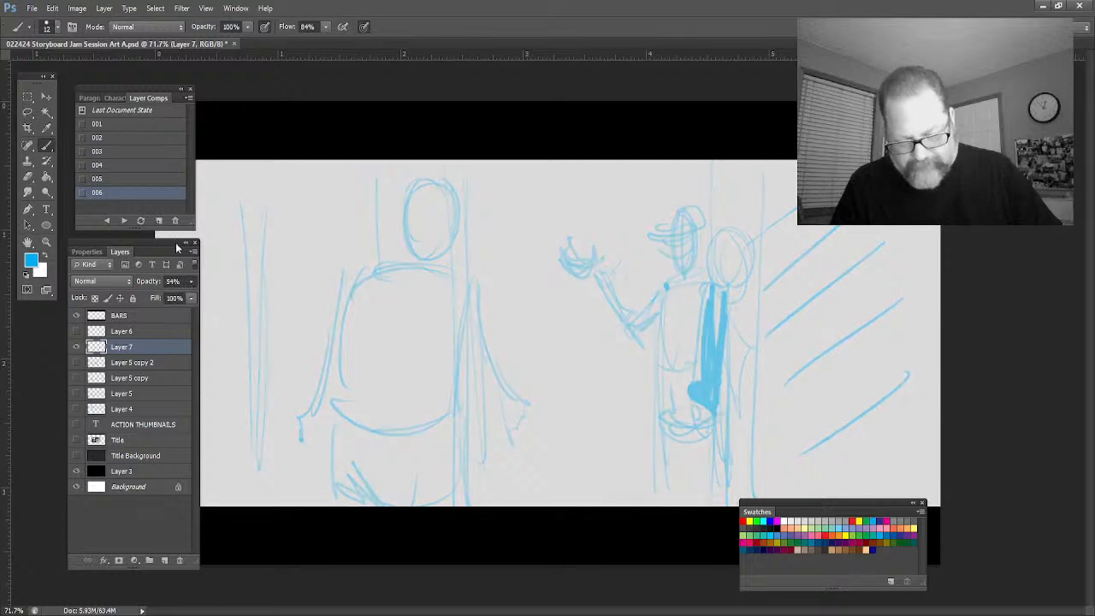
pyautogui.click(47, 241)
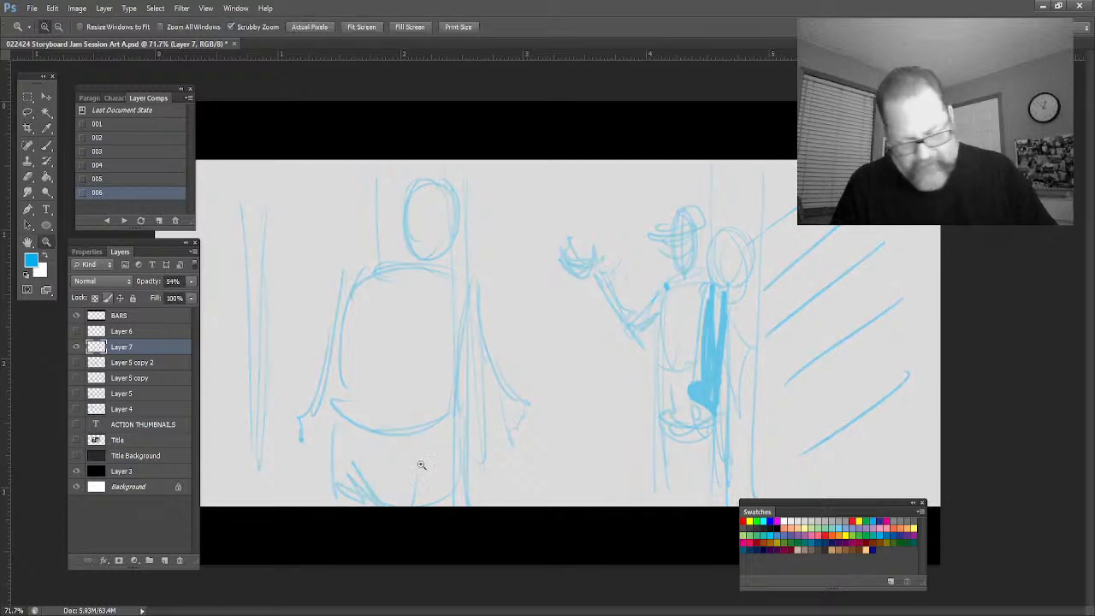
pyautogui.moveTo(652, 331); pyautogui.dragTo(674, 360)
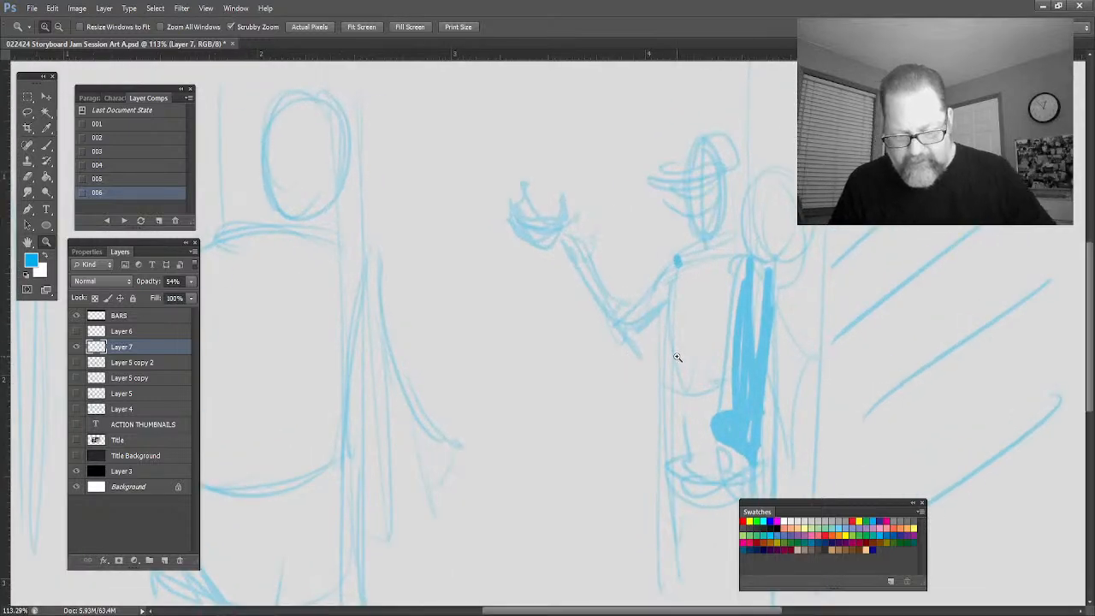
pyautogui.click(46, 145)
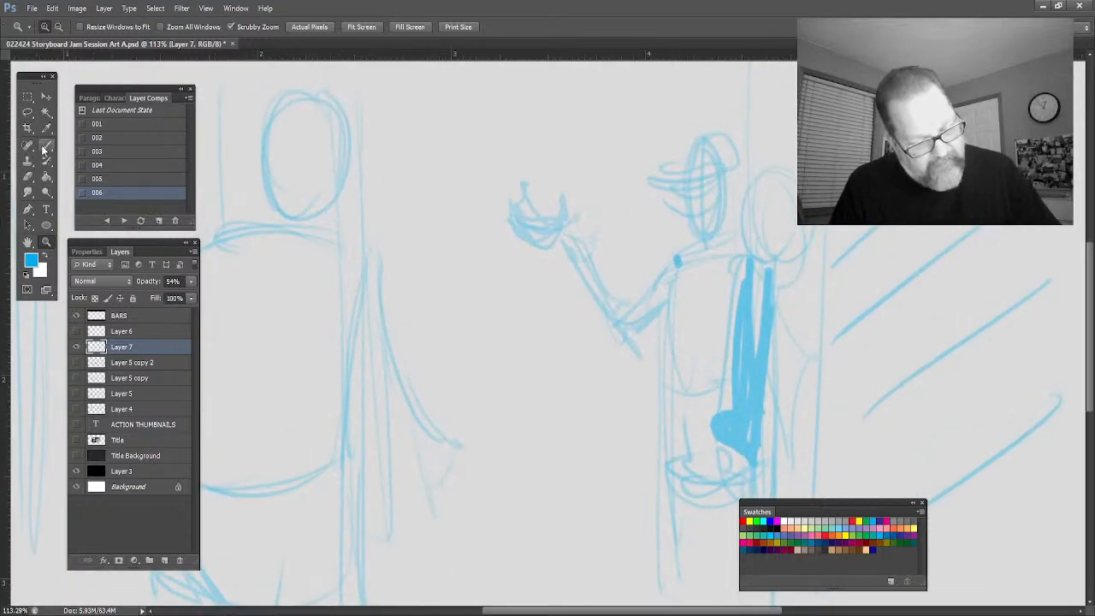
pyautogui.press('i')
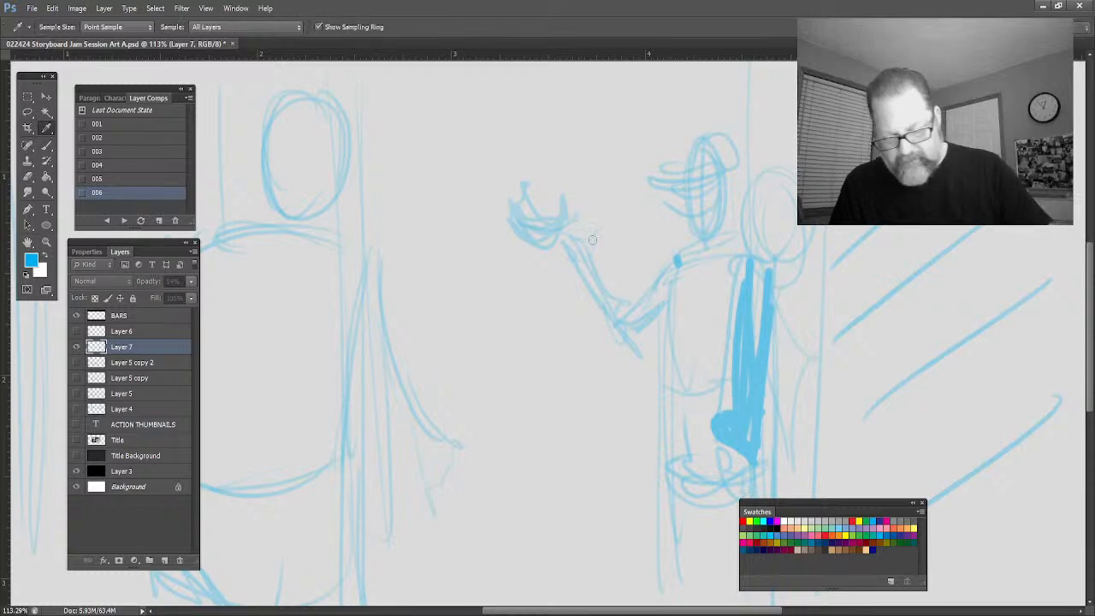
pyautogui.press('d')
pyautogui.press('b')
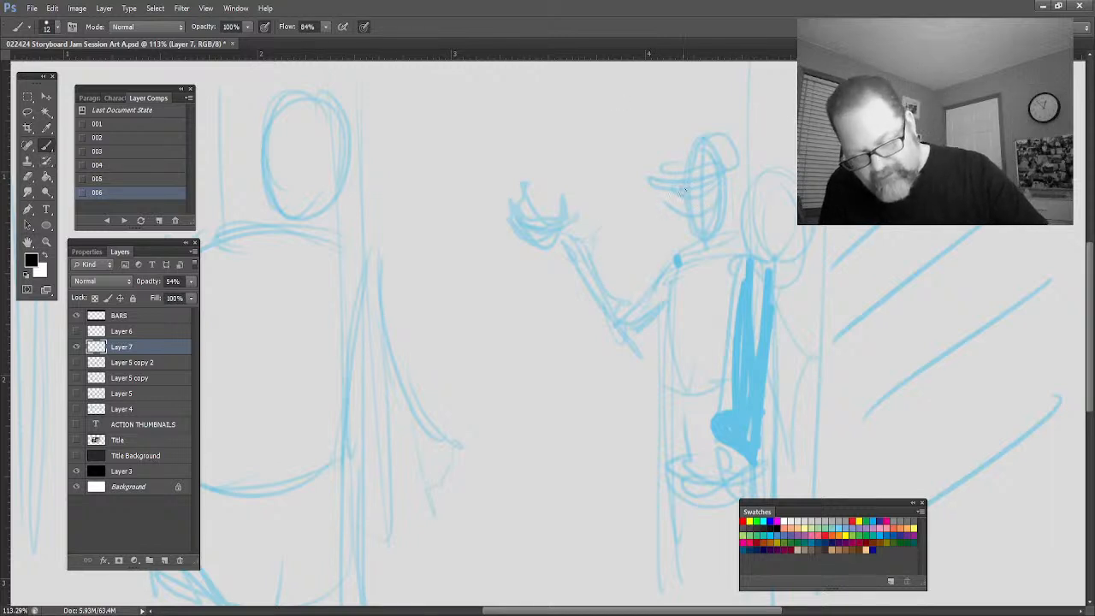
# Undo the trial stroke made on the blue sketch and add a new layer above Layer 7 for the black linework
pyautogui.moveTo(685, 200); pyautogui.dragTo(684, 214)
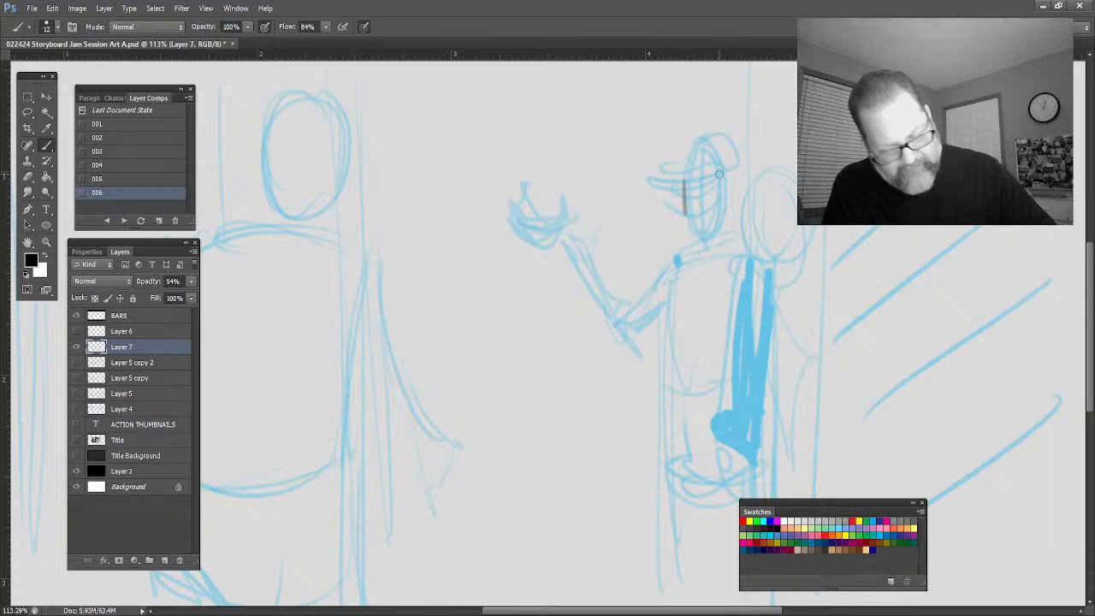
pyautogui.hotkey('ctrl', 'z')
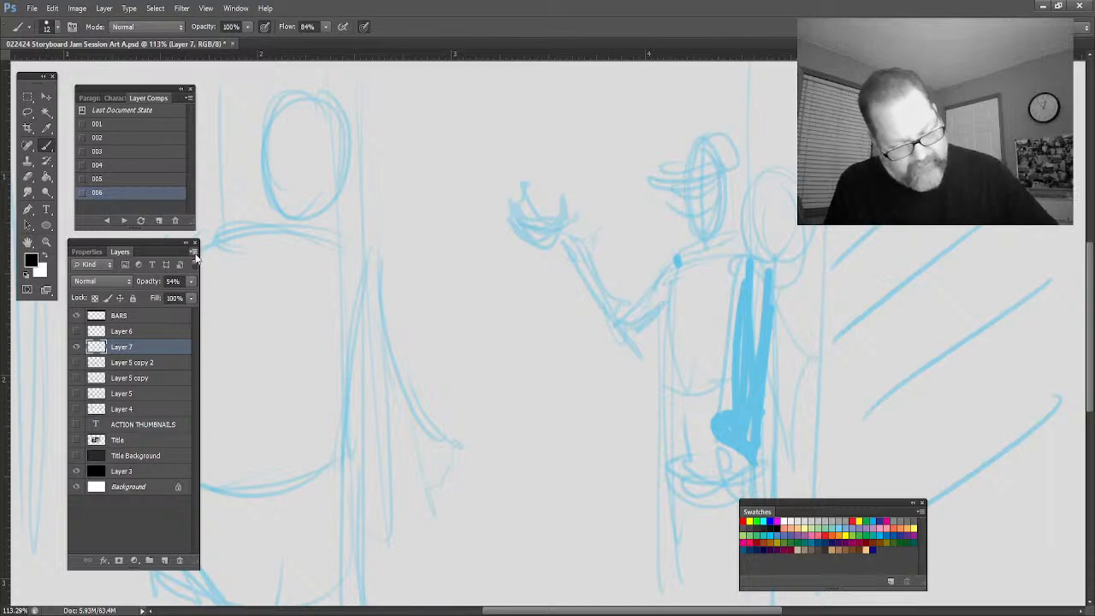
pyautogui.hotkey('ctrl', 'shift', 'alt', 'n')
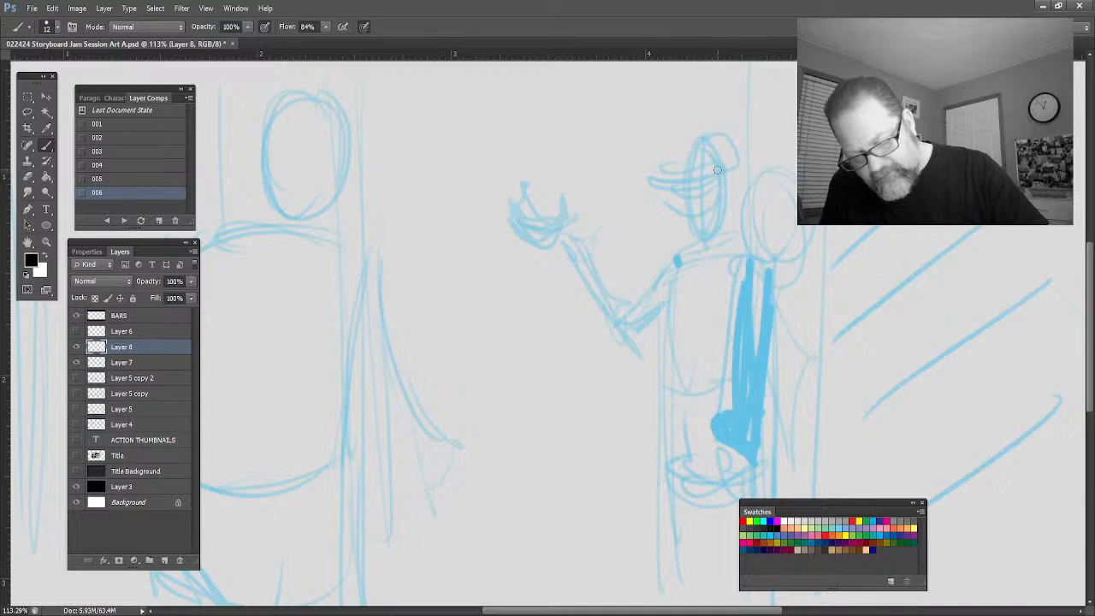
# Draw the hatted figure's face in black with jaw, eyes, mouth and ears, plus a peaked cap with a round badge
pyautogui.moveTo(686, 169); pyautogui.dragTo(685, 214)
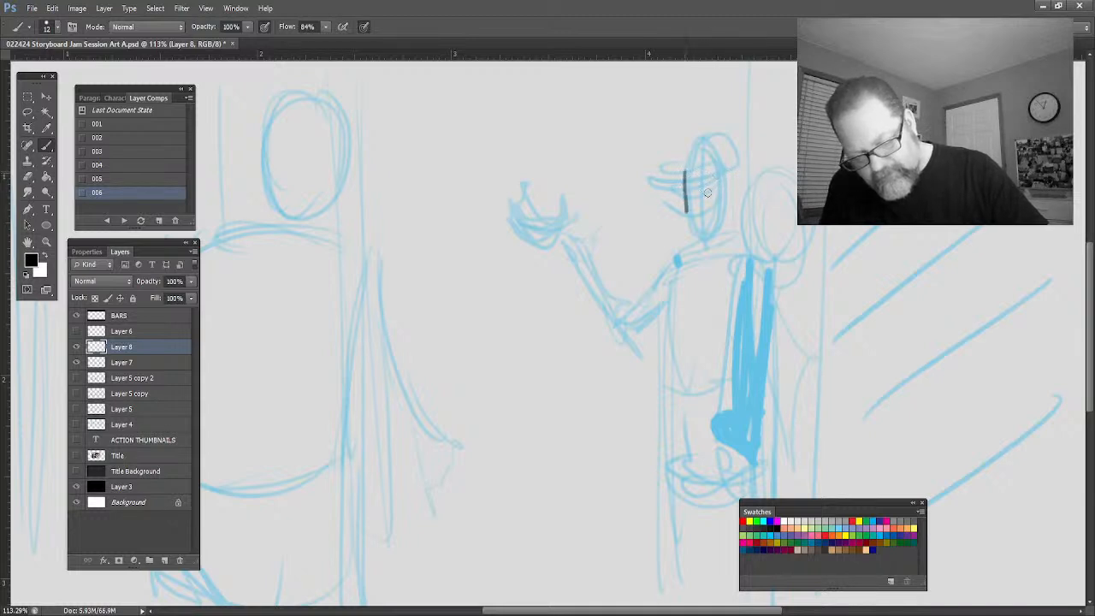
pyautogui.moveTo(724, 170)
pyautogui.mouseDown()
pyautogui.moveTo(684, 218)
pyautogui.moveTo(692, 227)
pyautogui.moveTo(718, 209)
pyautogui.mouseUp()
pyautogui.moveTo(720, 211)
pyautogui.mouseDown()
pyautogui.moveTo(691, 220)
pyautogui.moveTo(717, 190)
pyautogui.moveTo(693, 195)
pyautogui.moveTo(720, 235)
pyautogui.moveTo(684, 179)
pyautogui.moveTo(681, 215)
pyautogui.mouseUp()
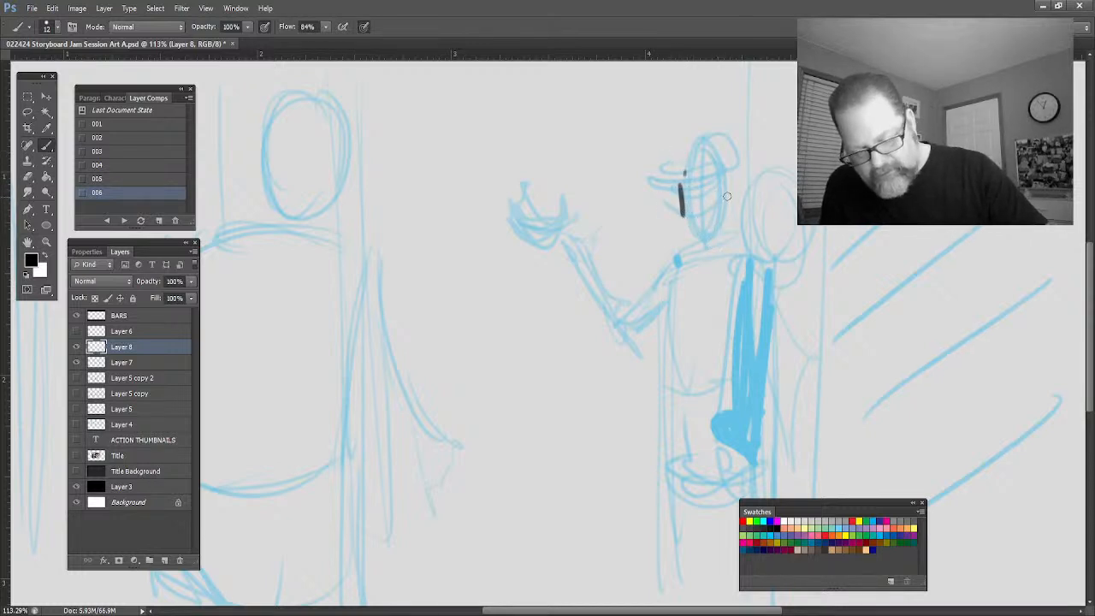
pyautogui.moveTo(733, 177)
pyautogui.mouseDown()
pyautogui.moveTo(724, 221)
pyautogui.moveTo(703, 236)
pyautogui.moveTo(717, 216)
pyautogui.moveTo(695, 219)
pyautogui.moveTo(709, 207)
pyautogui.mouseUp()
pyautogui.moveTo(712, 195)
pyautogui.mouseDown()
pyautogui.moveTo(732, 183)
pyautogui.moveTo(681, 182)
pyautogui.moveTo(742, 195)
pyautogui.moveTo(734, 205)
pyautogui.mouseUp()
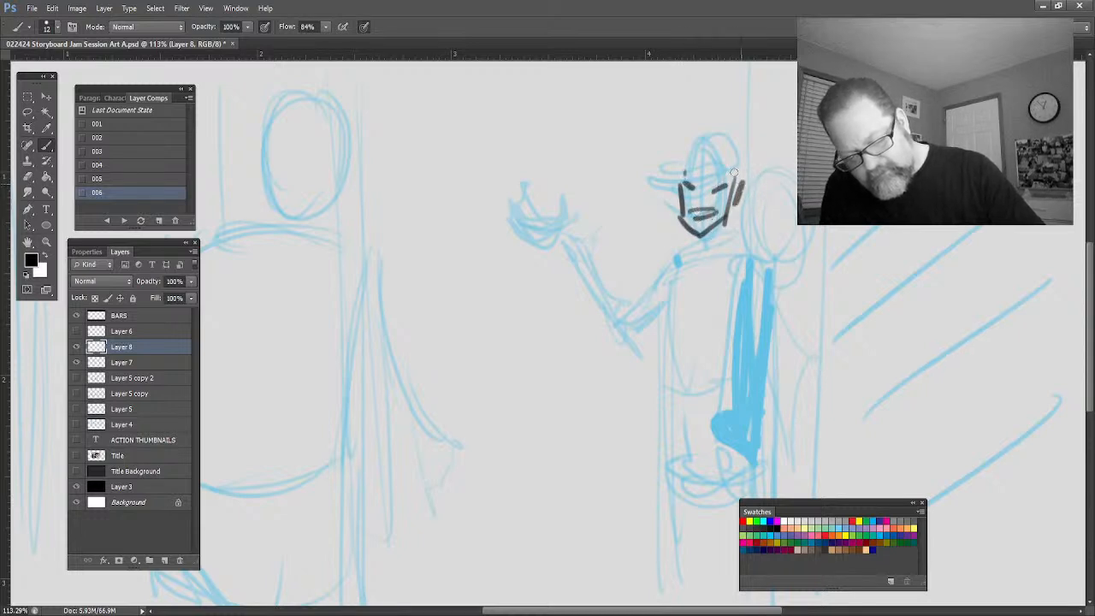
pyautogui.moveTo(673, 176); pyautogui.dragTo(689, 236)
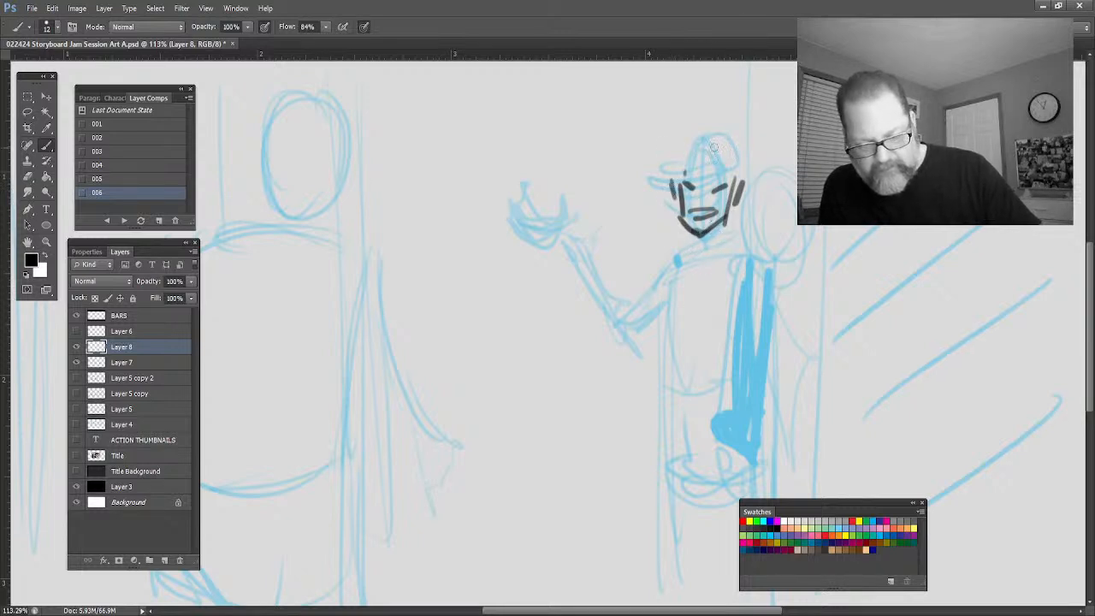
pyautogui.moveTo(735, 169)
pyautogui.mouseDown()
pyautogui.moveTo(656, 160)
pyautogui.moveTo(688, 130)
pyautogui.moveTo(746, 154)
pyautogui.moveTo(678, 131)
pyautogui.moveTo(707, 147)
pyautogui.moveTo(712, 159)
pyautogui.moveTo(694, 163)
pyautogui.mouseUp()
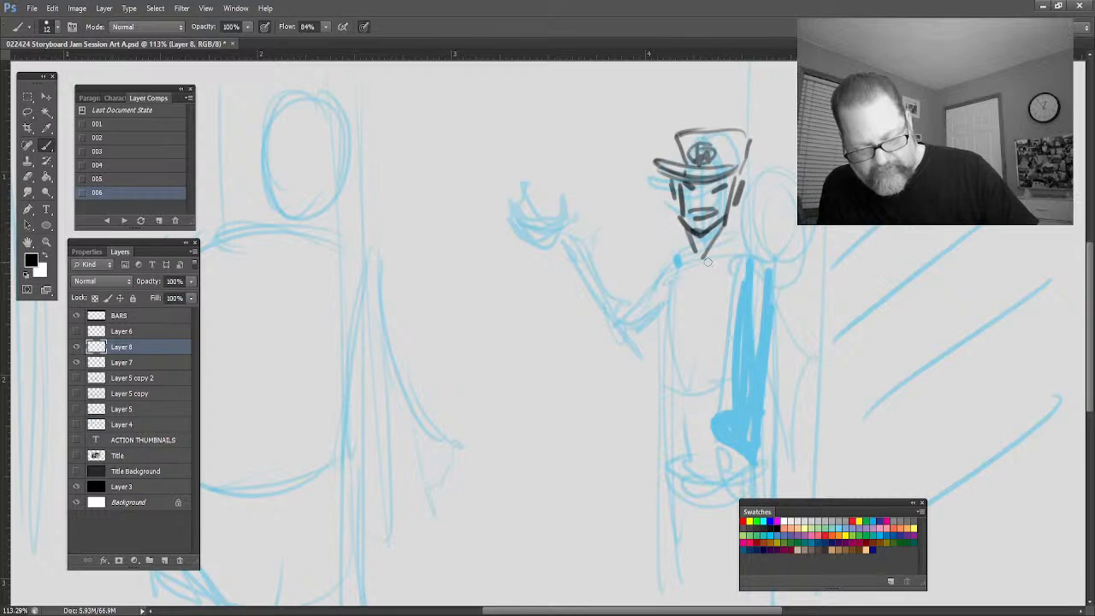
# Draw the officer's collar and V-shaped lapels, the side and hem of the torso, and a star badge on the chest
pyautogui.moveTo(731, 247); pyautogui.dragTo(740, 256)
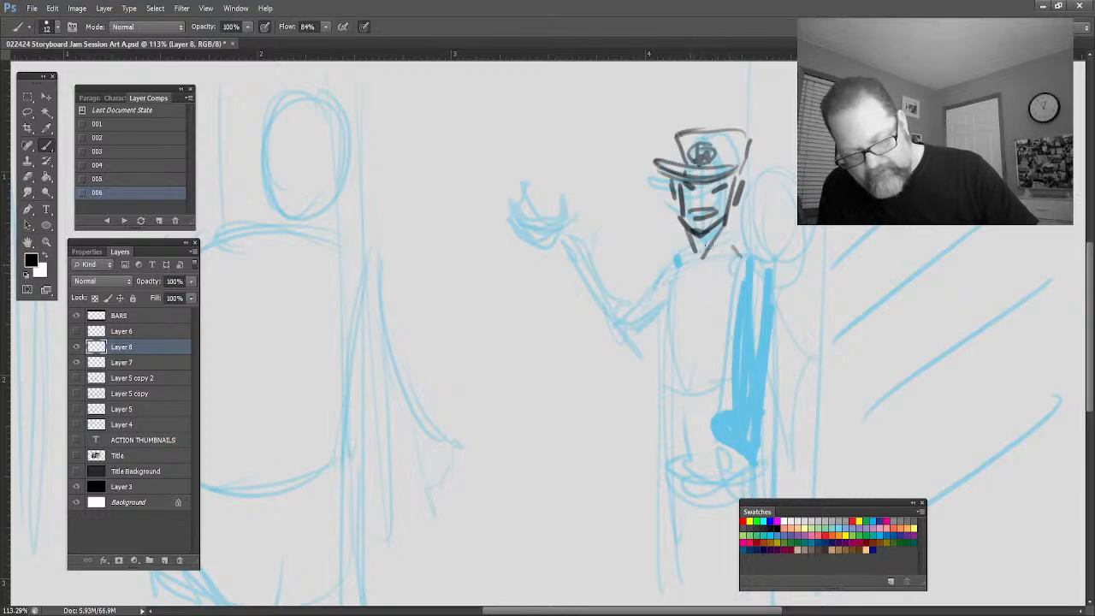
pyautogui.moveTo(725, 229); pyautogui.dragTo(678, 294)
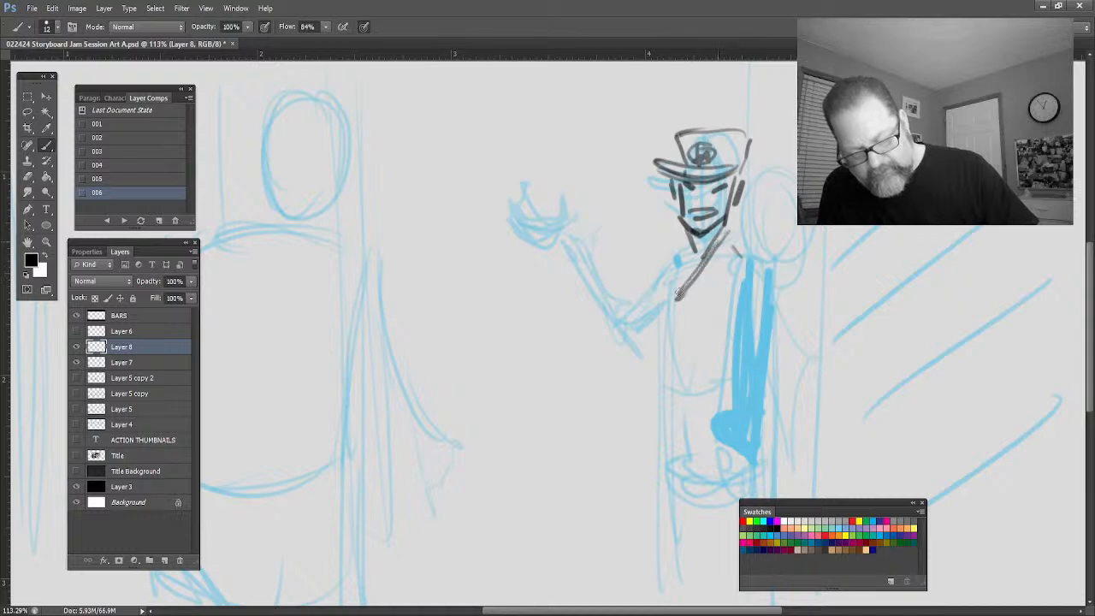
pyautogui.moveTo(672, 219); pyautogui.dragTo(678, 296)
pyautogui.moveTo(729, 210)
pyautogui.mouseDown()
pyautogui.moveTo(753, 255)
pyautogui.moveTo(657, 301)
pyautogui.mouseUp()
pyautogui.moveTo(663, 240)
pyautogui.mouseDown()
pyautogui.moveTo(650, 376)
pyautogui.moveTo(648, 364)
pyautogui.moveTo(725, 396)
pyautogui.mouseUp()
pyautogui.moveTo(659, 385); pyautogui.dragTo(729, 395)
pyautogui.moveTo(739, 292)
pyautogui.mouseDown()
pyautogui.moveTo(736, 279)
pyautogui.moveTo(725, 300)
pyautogui.moveTo(742, 304)
pyautogui.mouseUp()
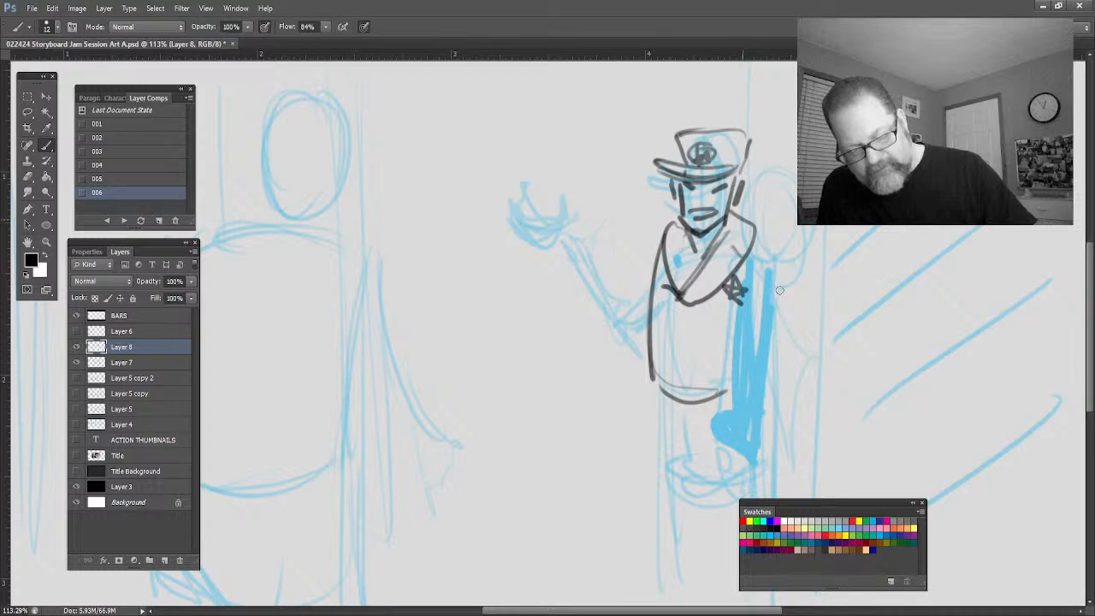
# Draw the officer's lowered arm with the hand bent to the belt, shirt folds, a round shoulder emblem and a sleeve patch
pyautogui.moveTo(763, 235); pyautogui.dragTo(776, 372)
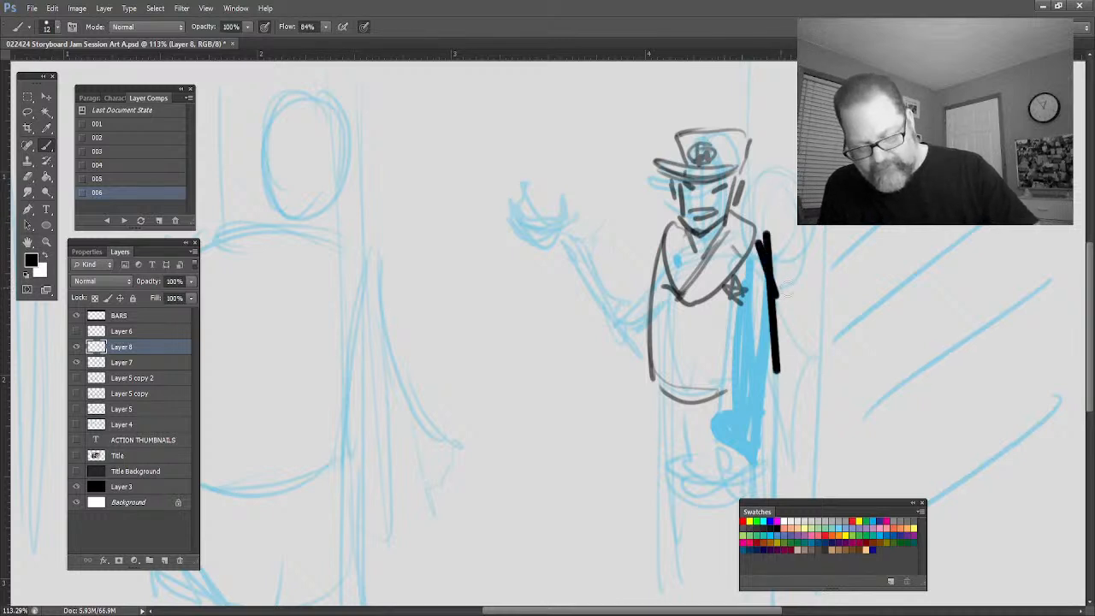
pyautogui.moveTo(776, 279)
pyautogui.mouseDown()
pyautogui.moveTo(777, 375)
pyautogui.moveTo(760, 233)
pyautogui.moveTo(790, 356)
pyautogui.mouseUp()
pyautogui.moveTo(750, 263)
pyautogui.mouseDown()
pyautogui.moveTo(757, 353)
pyautogui.moveTo(749, 345)
pyautogui.moveTo(716, 395)
pyautogui.mouseUp()
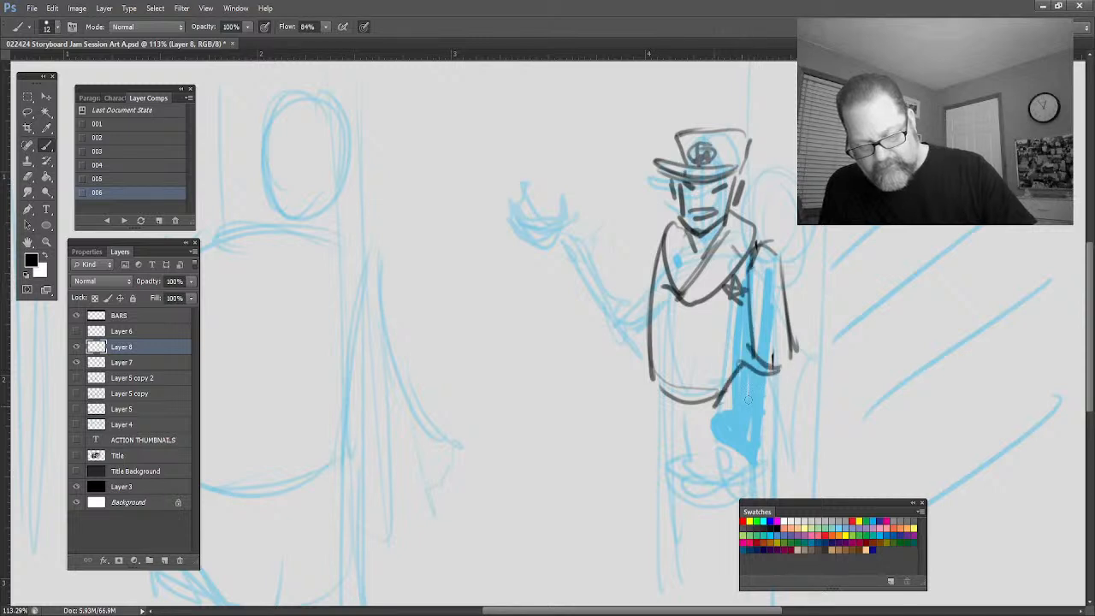
pyautogui.moveTo(788, 382)
pyautogui.mouseDown()
pyautogui.moveTo(725, 424)
pyautogui.moveTo(735, 421)
pyautogui.mouseUp()
pyautogui.moveTo(715, 380); pyautogui.dragTo(724, 419)
pyautogui.moveTo(701, 382)
pyautogui.mouseDown()
pyautogui.moveTo(700, 415)
pyautogui.moveTo(713, 428)
pyautogui.mouseUp()
pyautogui.moveTo(677, 301); pyautogui.dragTo(678, 409)
pyautogui.moveTo(687, 370); pyautogui.dragTo(684, 405)
pyautogui.moveTo(750, 227)
pyautogui.mouseDown()
pyautogui.moveTo(744, 219)
pyautogui.moveTo(762, 244)
pyautogui.mouseUp()
pyautogui.moveTo(768, 258); pyautogui.dragTo(771, 291)
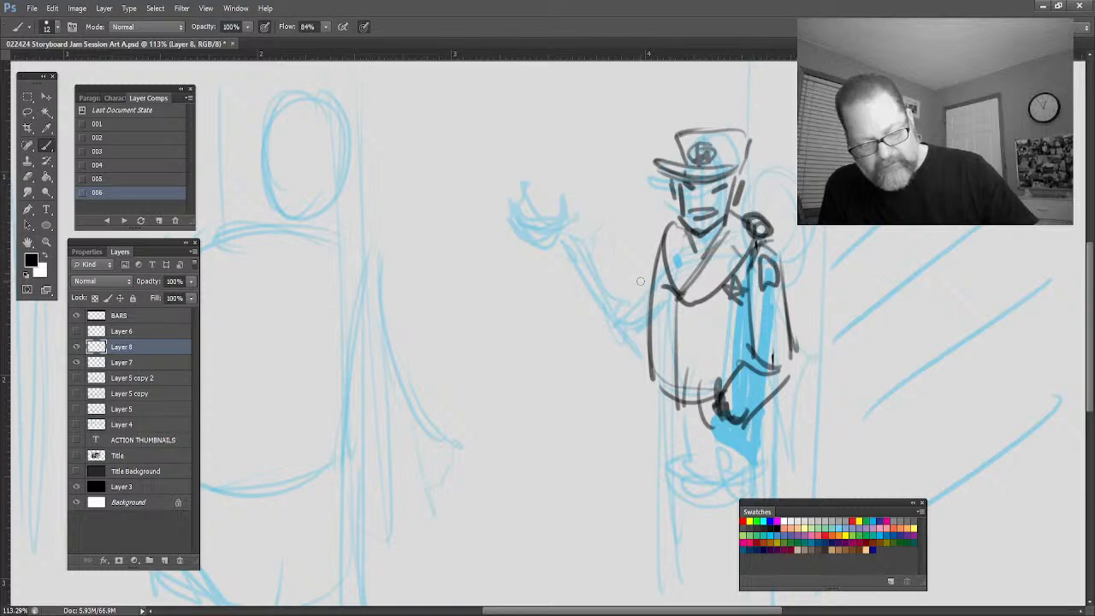
# Draw the officer's raised arm and open, curled-finger hand, with vertical background lines between the hand and the head
pyautogui.moveTo(661, 229)
pyautogui.mouseDown()
pyautogui.moveTo(618, 319)
pyautogui.moveTo(620, 305)
pyautogui.mouseUp()
pyautogui.moveTo(590, 261)
pyautogui.mouseDown()
pyautogui.moveTo(626, 298)
pyautogui.moveTo(640, 351)
pyautogui.moveTo(653, 351)
pyautogui.mouseUp()
pyautogui.moveTo(600, 317)
pyautogui.mouseDown()
pyautogui.moveTo(607, 337)
pyautogui.moveTo(554, 243)
pyautogui.mouseUp()
pyautogui.moveTo(554, 248)
pyautogui.mouseDown()
pyautogui.moveTo(579, 229)
pyautogui.moveTo(552, 195)
pyautogui.moveTo(573, 220)
pyautogui.moveTo(535, 243)
pyautogui.moveTo(566, 183)
pyautogui.moveTo(571, 202)
pyautogui.moveTo(557, 211)
pyautogui.mouseUp()
pyautogui.moveTo(510, 180)
pyautogui.mouseDown()
pyautogui.moveTo(539, 229)
pyautogui.moveTo(501, 156)
pyautogui.moveTo(514, 167)
pyautogui.moveTo(578, 163)
pyautogui.moveTo(572, 155)
pyautogui.mouseUp()
pyautogui.moveTo(590, 71); pyautogui.dragTo(602, 232)
pyautogui.moveTo(592, 71); pyautogui.dragTo(604, 241)
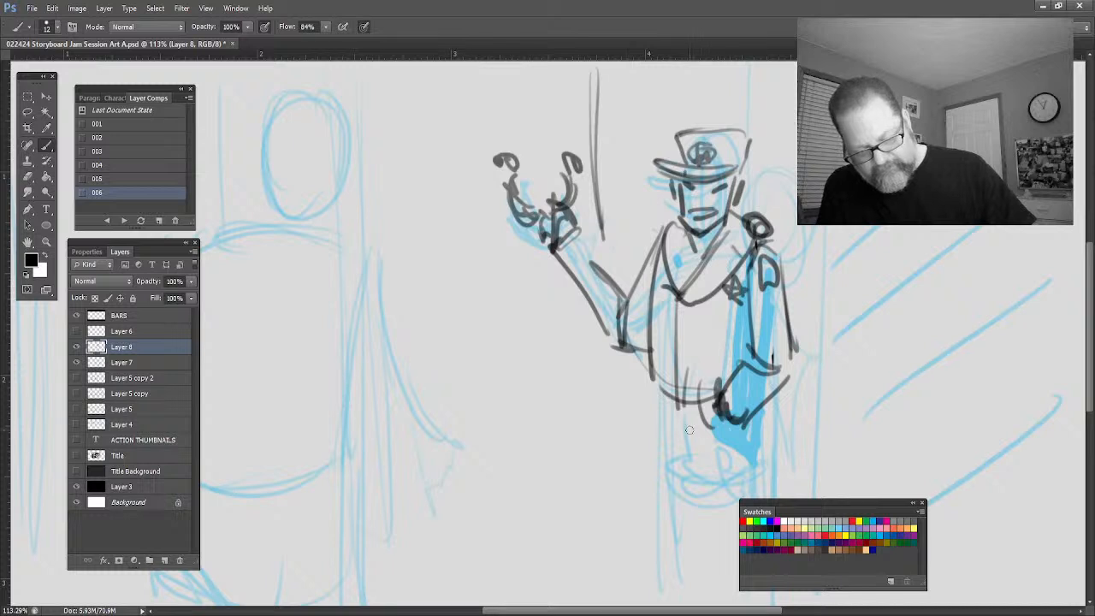
# Add the officer's belt buckle, the outer lines of the legs and a holster pouch on each hip
pyautogui.moveTo(688, 429)
pyautogui.mouseDown()
pyautogui.moveTo(655, 407)
pyautogui.moveTo(660, 495)
pyautogui.mouseUp()
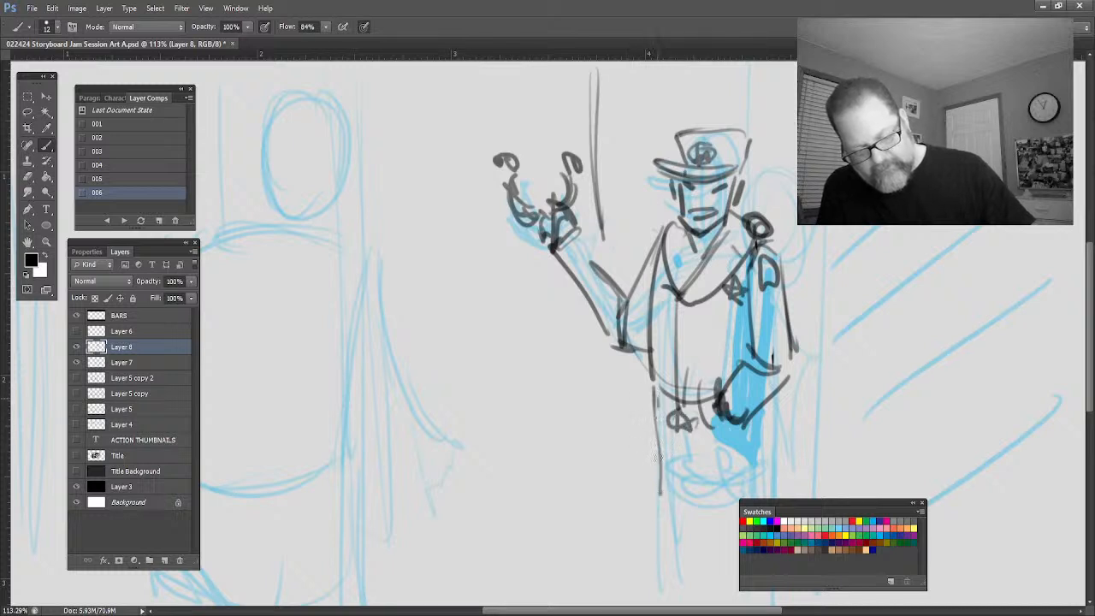
pyautogui.moveTo(655, 409); pyautogui.dragTo(660, 544)
pyautogui.moveTo(772, 405); pyautogui.dragTo(756, 496)
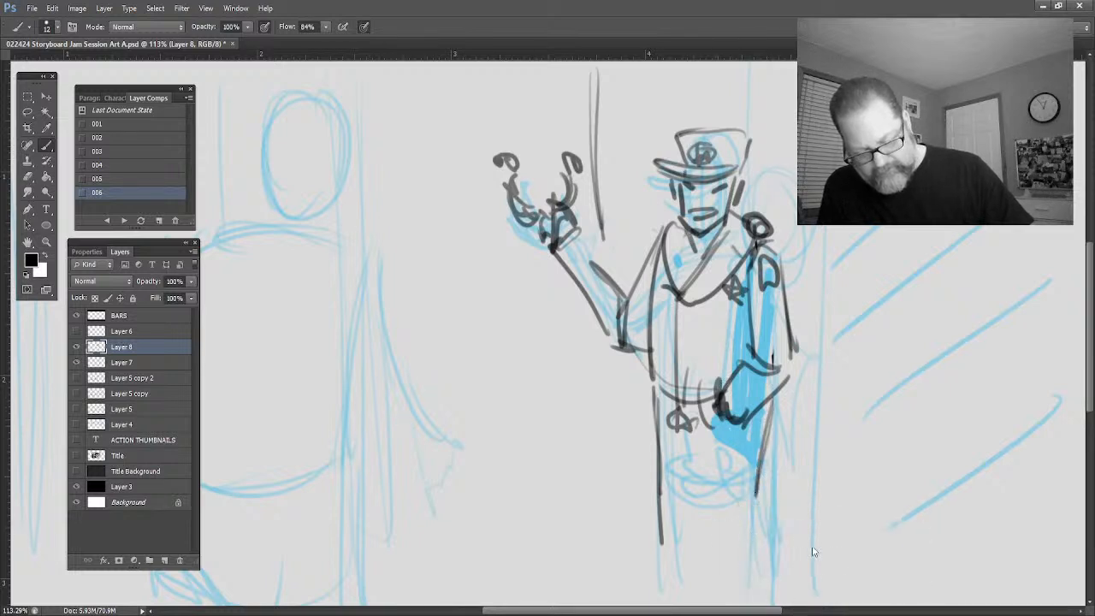
pyautogui.press('z')
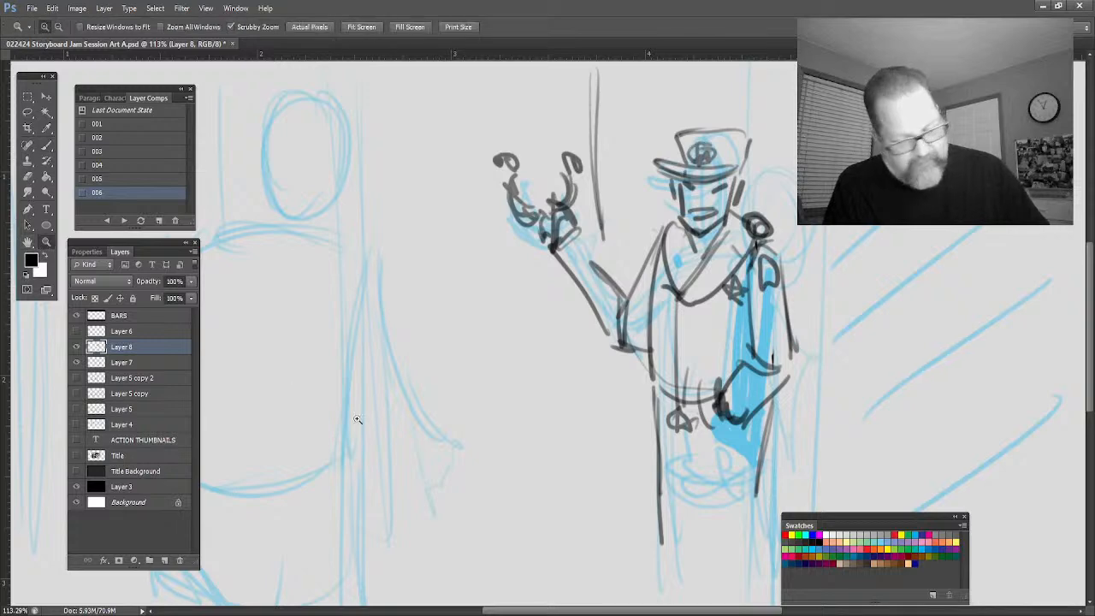
pyautogui.keyDown('alt'); pyautogui.click(437, 411); pyautogui.keyUp('alt')
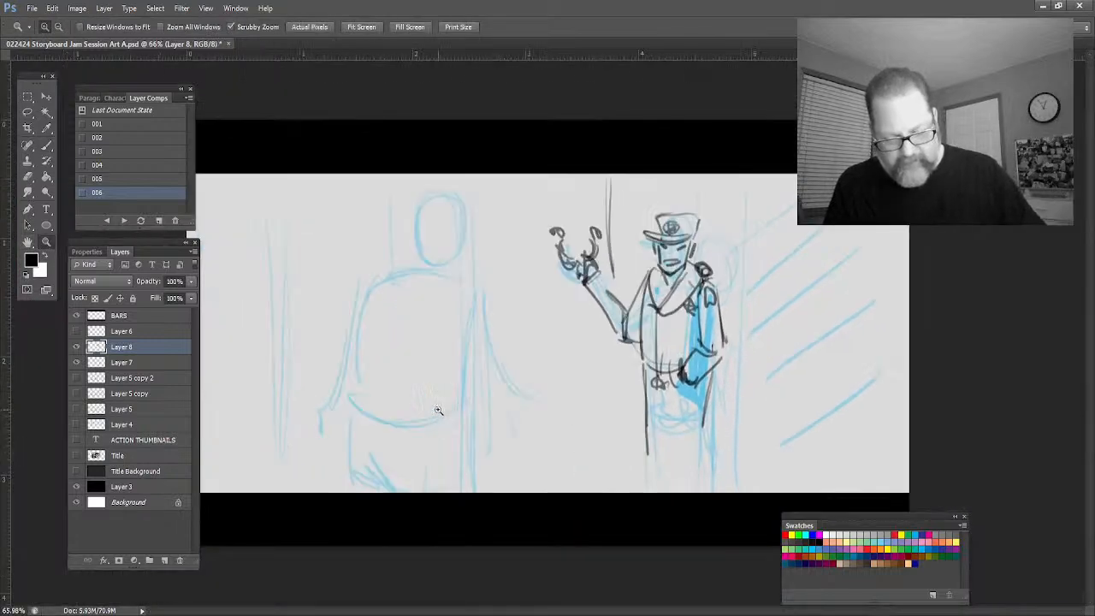
pyautogui.click(46, 145)
pyautogui.moveTo(711, 382)
pyautogui.mouseDown()
pyautogui.moveTo(634, 377)
pyautogui.moveTo(635, 403)
pyautogui.mouseUp()
pyautogui.moveTo(702, 367); pyautogui.dragTo(724, 384)
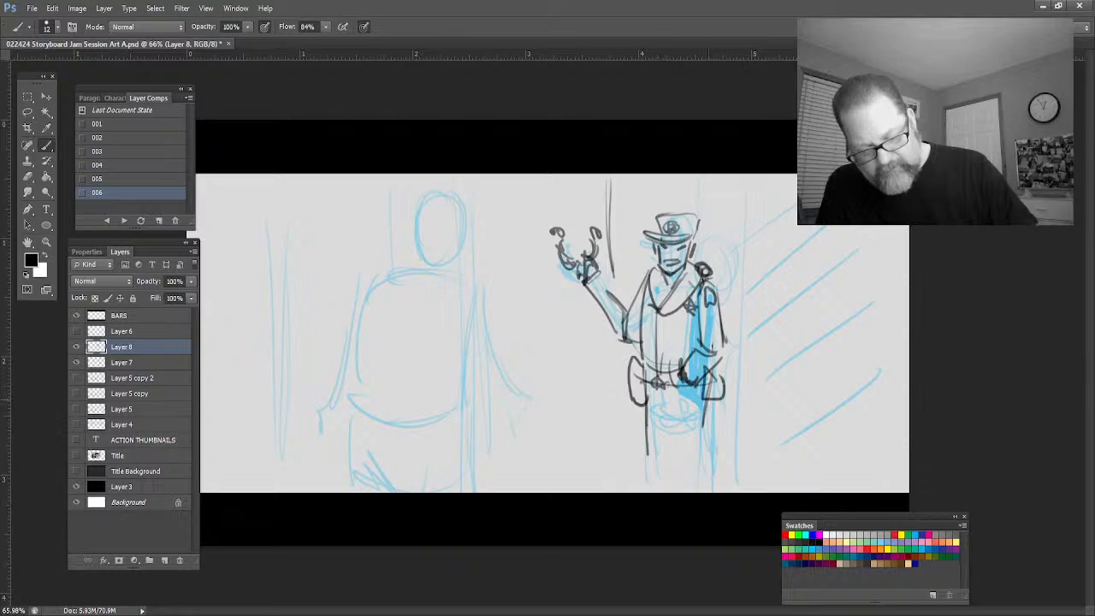
# Extend the officer's trouser legs to the panel's lower edge and shade between them with loose diagonal strokes
pyautogui.moveTo(646, 379)
pyautogui.mouseDown()
pyautogui.moveTo(626, 388)
pyautogui.moveTo(652, 484)
pyautogui.mouseUp()
pyautogui.moveTo(707, 441); pyautogui.dragTo(708, 491)
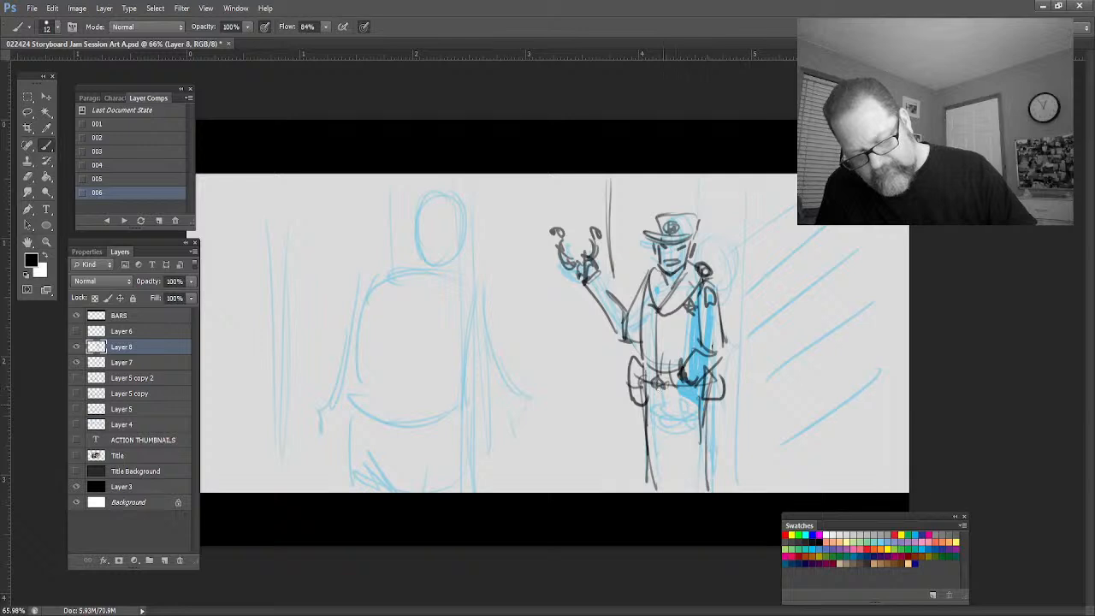
pyautogui.moveTo(659, 387); pyautogui.dragTo(663, 485)
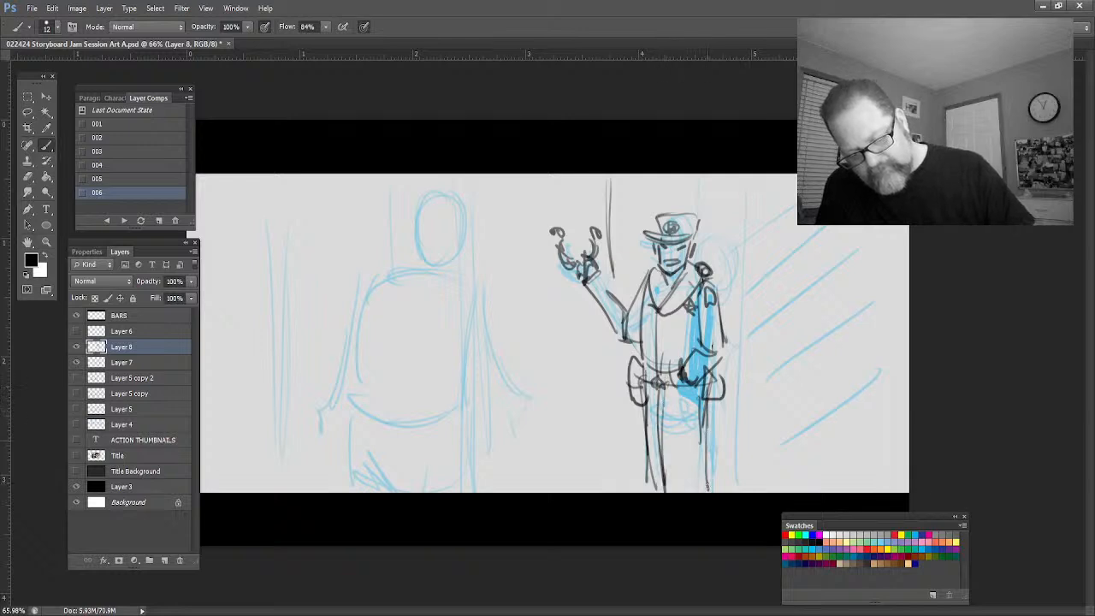
pyautogui.moveTo(706, 428); pyautogui.dragTo(708, 491)
pyautogui.moveTo(713, 465); pyautogui.dragTo(679, 496)
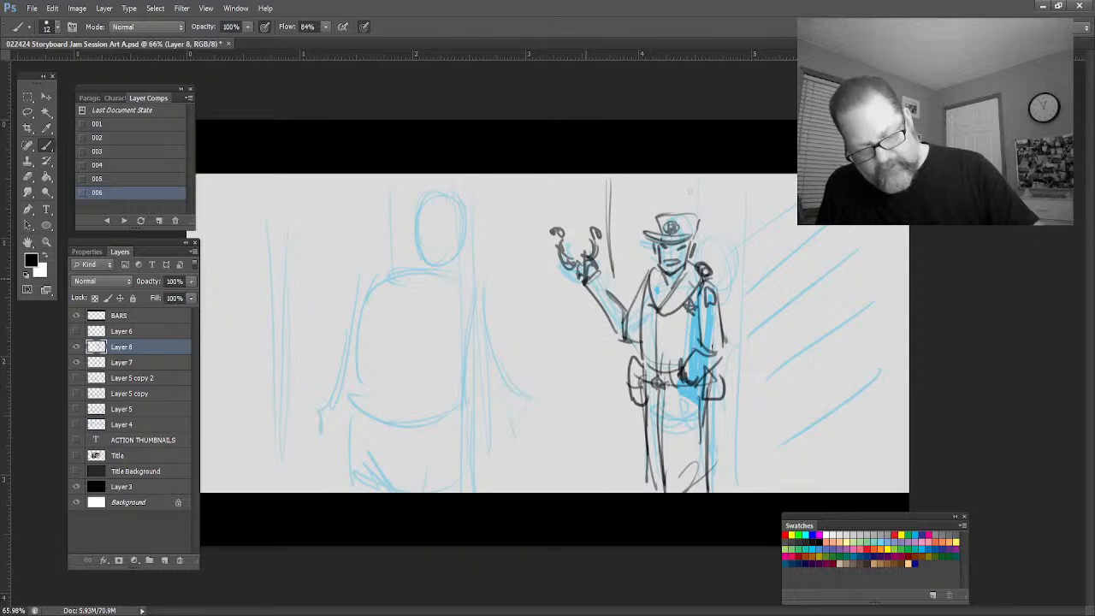
pyautogui.moveTo(696, 426); pyautogui.dragTo(669, 469)
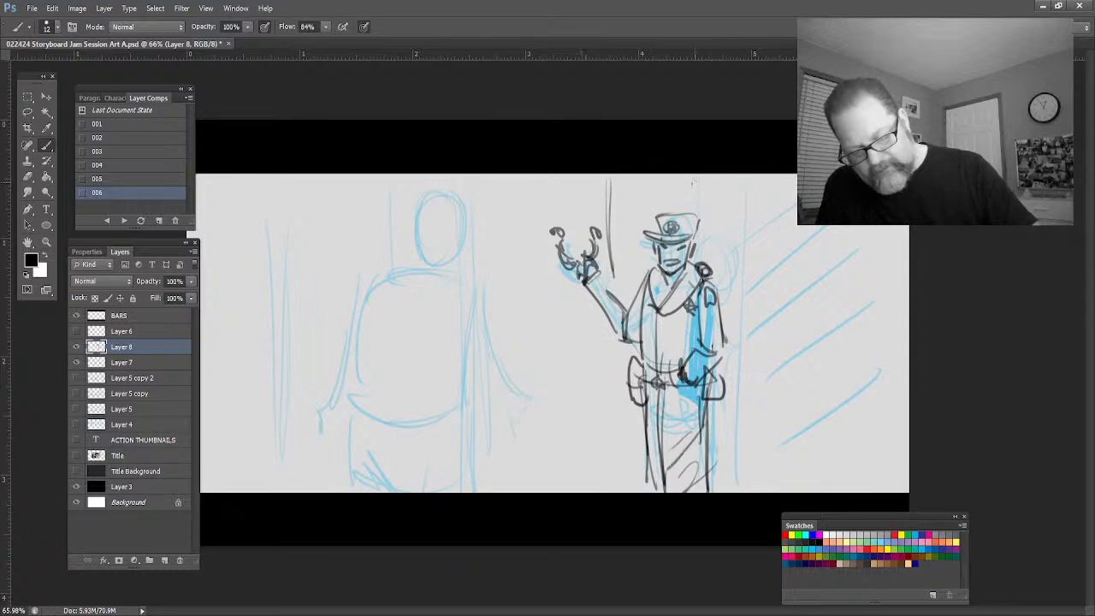
# Draw the vertical wall lines around the officer and hatch the background beside him with long diagonal strokes
pyautogui.moveTo(691, 181); pyautogui.dragTo(695, 215)
pyautogui.moveTo(728, 183); pyautogui.dragTo(729, 479)
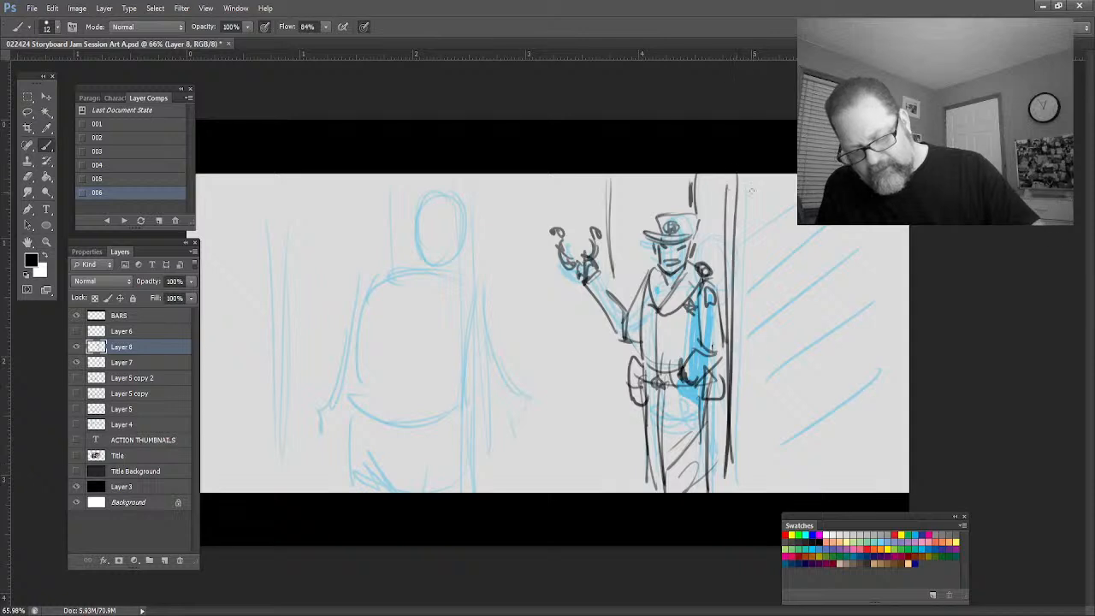
pyautogui.moveTo(768, 176); pyautogui.dragTo(725, 226)
pyautogui.moveTo(745, 214); pyautogui.dragTo(725, 246)
pyautogui.moveTo(792, 176); pyautogui.dragTo(728, 260)
pyautogui.moveTo(796, 221); pyautogui.dragTo(732, 282)
pyautogui.moveTo(830, 228)
pyautogui.mouseDown()
pyautogui.moveTo(737, 332)
pyautogui.moveTo(737, 376)
pyautogui.mouseUp()
pyautogui.moveTo(867, 229); pyautogui.dragTo(744, 395)
pyautogui.moveTo(875, 264); pyautogui.dragTo(759, 386)
pyautogui.moveTo(890, 305); pyautogui.dragTo(742, 435)
pyautogui.moveTo(877, 349); pyautogui.dragTo(746, 465)
pyautogui.moveTo(888, 362); pyautogui.dragTo(784, 491)
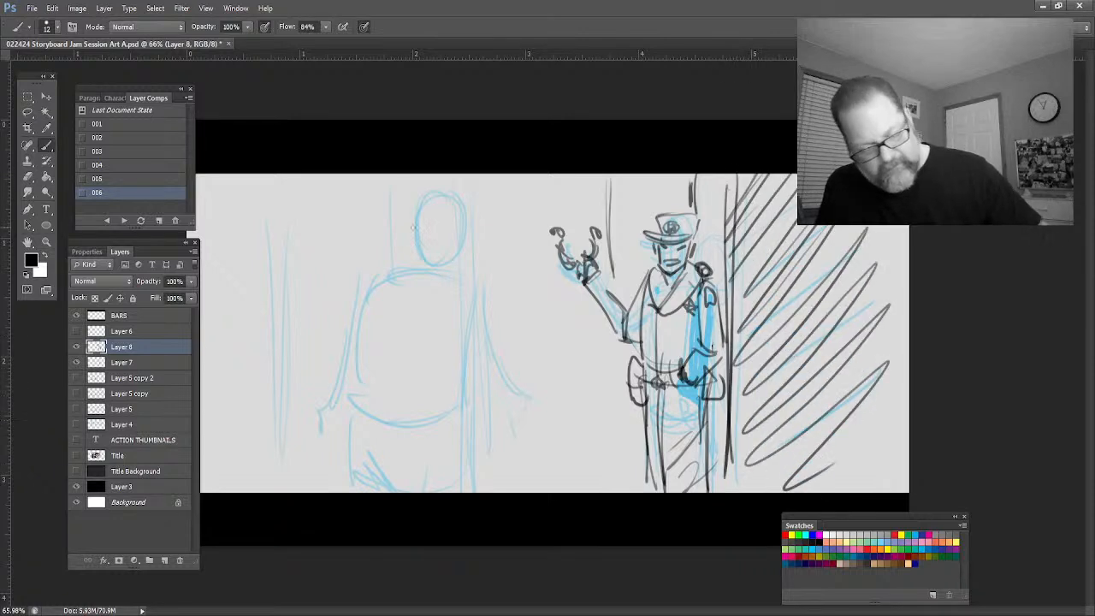
# Ink the large figure's head from behind, with the collar, sloping shoulders and one side of the back
pyautogui.moveTo(469, 226)
pyautogui.mouseDown()
pyautogui.moveTo(433, 195)
pyautogui.moveTo(418, 207)
pyautogui.moveTo(415, 262)
pyautogui.mouseUp()
pyautogui.moveTo(471, 207)
pyautogui.mouseDown()
pyautogui.moveTo(454, 272)
pyautogui.moveTo(412, 262)
pyautogui.mouseUp()
pyautogui.moveTo(473, 230)
pyautogui.mouseDown()
pyautogui.moveTo(408, 227)
pyautogui.moveTo(411, 258)
pyautogui.moveTo(460, 281)
pyautogui.moveTo(410, 269)
pyautogui.moveTo(473, 287)
pyautogui.moveTo(385, 277)
pyautogui.mouseUp()
pyautogui.moveTo(475, 288); pyautogui.dragTo(366, 286)
pyautogui.moveTo(438, 272)
pyautogui.mouseDown()
pyautogui.moveTo(351, 293)
pyautogui.moveTo(348, 380)
pyautogui.mouseUp()
pyautogui.moveTo(350, 291); pyautogui.dragTo(351, 392)
# Complete the large figure's torso with a ribbed waistband and draw both arms bent outward with hands
pyautogui.moveTo(485, 296)
pyautogui.mouseDown()
pyautogui.moveTo(459, 410)
pyautogui.moveTo(425, 430)
pyautogui.mouseUp()
pyautogui.moveTo(470, 406)
pyautogui.mouseDown()
pyautogui.moveTo(415, 432)
pyautogui.moveTo(354, 404)
pyautogui.moveTo(377, 428)
pyautogui.moveTo(462, 429)
pyautogui.mouseUp()
pyautogui.moveTo(488, 291)
pyautogui.mouseDown()
pyautogui.moveTo(512, 372)
pyautogui.moveTo(498, 338)
pyautogui.moveTo(523, 385)
pyautogui.mouseUp()
pyautogui.moveTo(491, 405)
pyautogui.mouseDown()
pyautogui.moveTo(513, 375)
pyautogui.moveTo(526, 409)
pyautogui.moveTo(547, 390)
pyautogui.moveTo(555, 407)
pyautogui.moveTo(487, 412)
pyautogui.mouseUp()
pyautogui.moveTo(553, 395)
pyautogui.mouseDown()
pyautogui.moveTo(553, 376)
pyautogui.moveTo(554, 394)
pyautogui.moveTo(530, 386)
pyautogui.moveTo(557, 387)
pyautogui.moveTo(560, 399)
pyautogui.mouseUp()
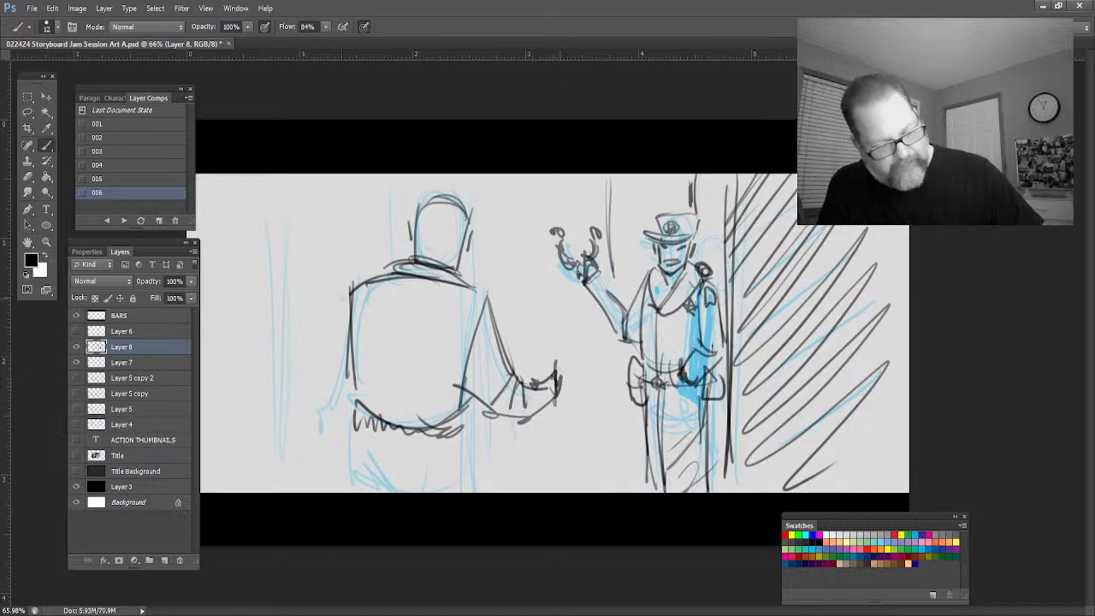
pyautogui.moveTo(353, 282); pyautogui.dragTo(323, 331)
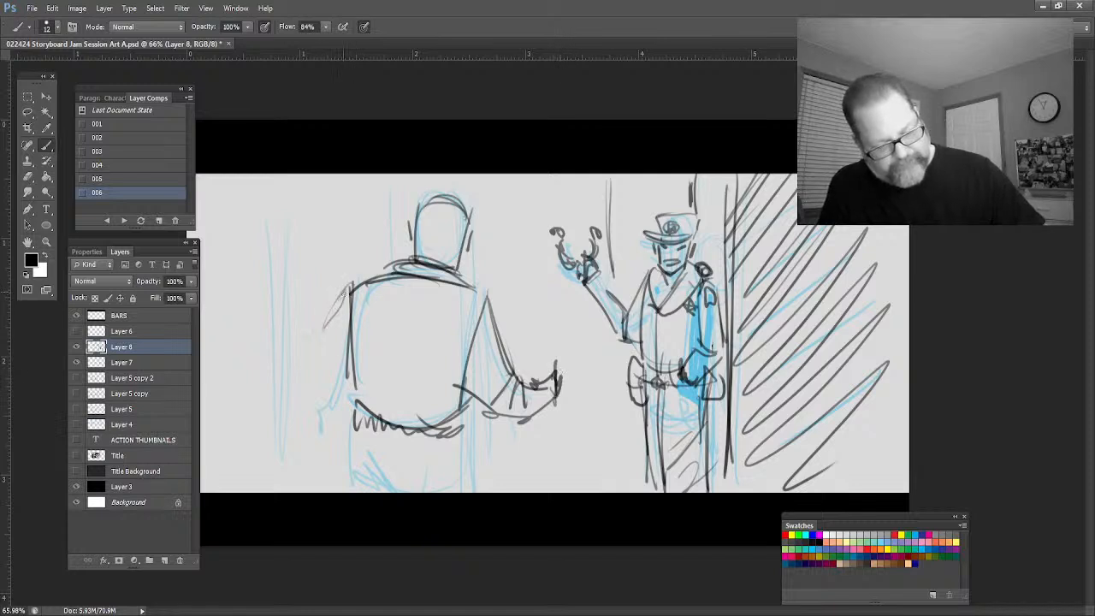
pyautogui.moveTo(349, 289)
pyautogui.mouseDown()
pyautogui.moveTo(299, 361)
pyautogui.moveTo(306, 404)
pyautogui.moveTo(342, 386)
pyautogui.moveTo(289, 345)
pyautogui.moveTo(297, 366)
pyautogui.mouseUp()
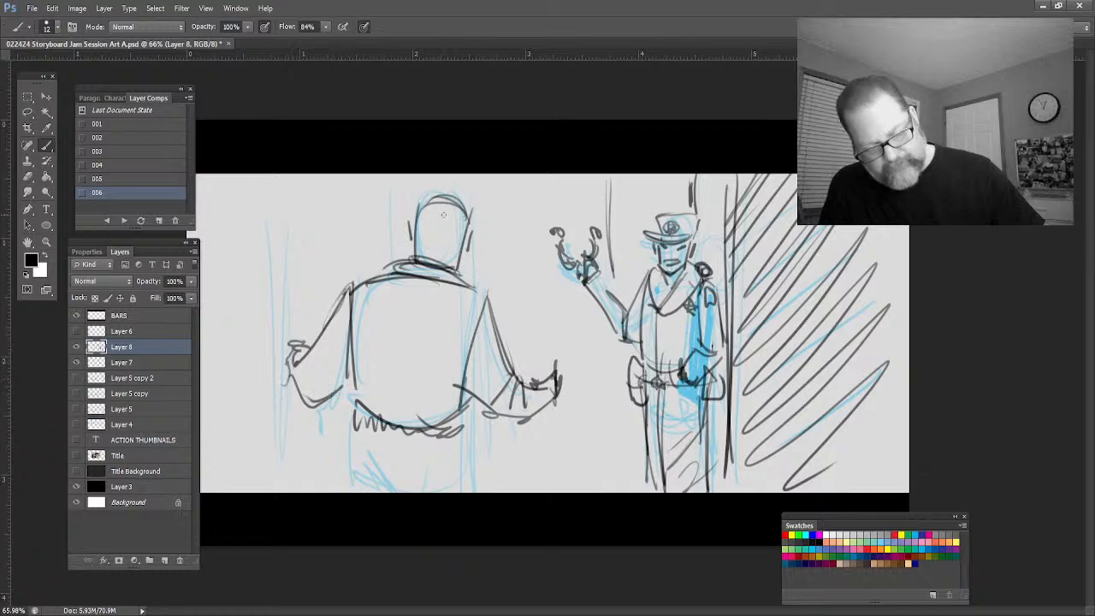
# Shade the large figure's hair, add a peaked cap and draw a curved seam down the back of the jacket
pyautogui.moveTo(419, 231)
pyautogui.mouseDown()
pyautogui.moveTo(470, 224)
pyautogui.moveTo(472, 212)
pyautogui.moveTo(469, 227)
pyautogui.moveTo(481, 197)
pyautogui.moveTo(421, 180)
pyautogui.moveTo(404, 214)
pyautogui.moveTo(420, 265)
pyautogui.mouseUp()
pyautogui.moveTo(431, 224); pyautogui.dragTo(438, 265)
pyautogui.moveTo(452, 231)
pyautogui.mouseDown()
pyautogui.moveTo(456, 265)
pyautogui.moveTo(402, 425)
pyautogui.mouseUp()
pyautogui.moveTo(407, 279)
pyautogui.mouseDown()
pyautogui.moveTo(394, 397)
pyautogui.moveTo(419, 443)
pyautogui.mouseUp()
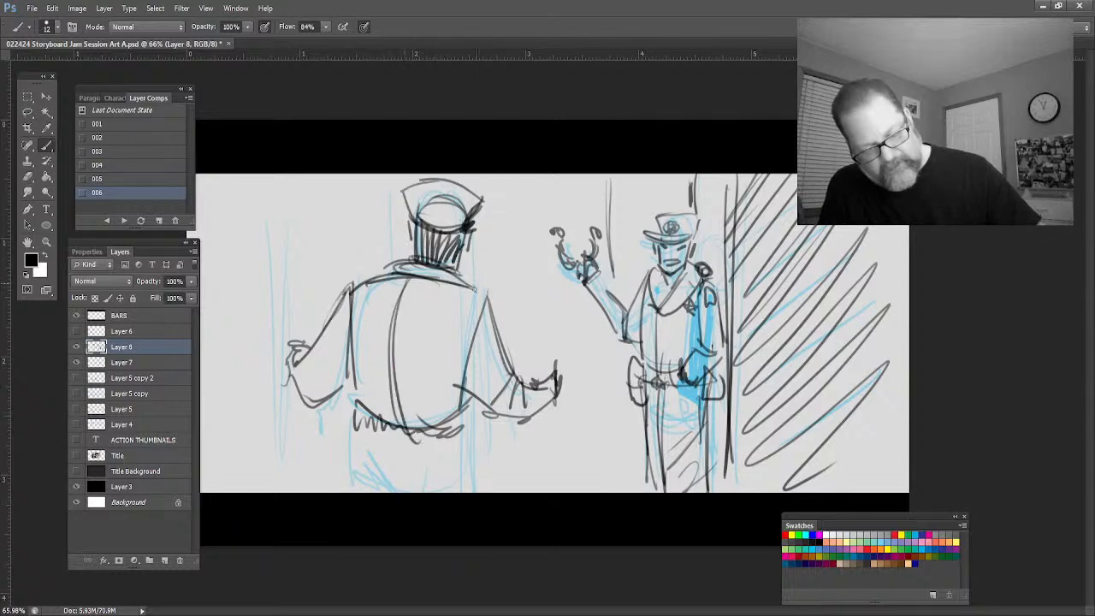
# Add a shoulder emblem, oval sleeve patches, a belt line and a hanging holster on each hip to the large figure
pyautogui.moveTo(464, 270)
pyautogui.mouseDown()
pyautogui.moveTo(484, 291)
pyautogui.moveTo(472, 282)
pyautogui.mouseUp()
pyautogui.moveTo(479, 289)
pyautogui.mouseDown()
pyautogui.moveTo(496, 299)
pyautogui.moveTo(481, 358)
pyautogui.moveTo(488, 351)
pyautogui.mouseUp()
pyautogui.moveTo(342, 303); pyautogui.dragTo(334, 329)
pyautogui.moveTo(350, 426); pyautogui.dragTo(467, 427)
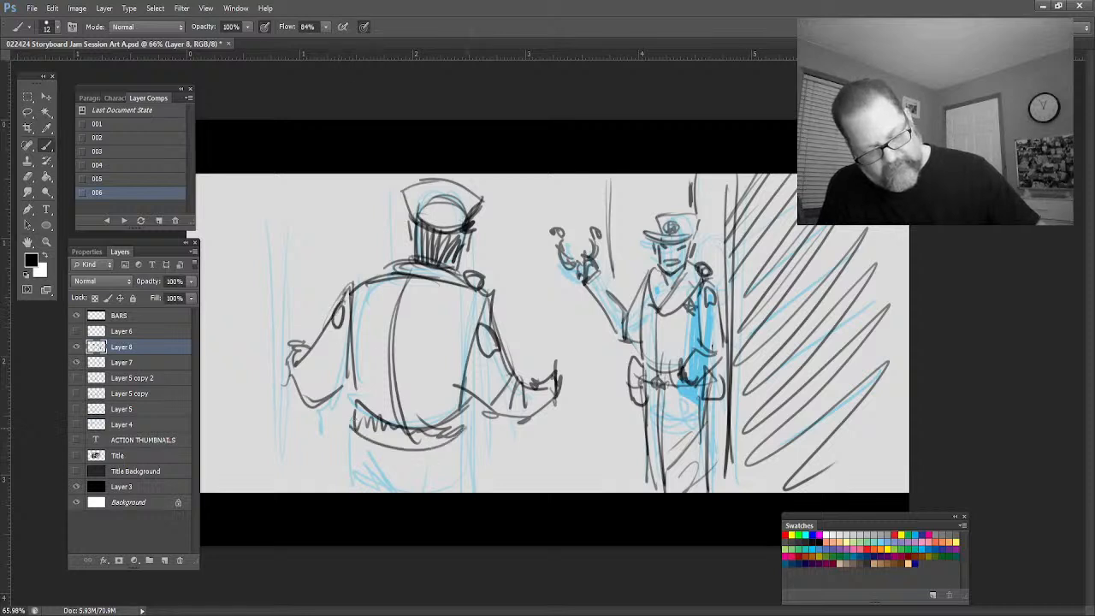
pyautogui.moveTo(332, 415)
pyautogui.mouseDown()
pyautogui.moveTo(335, 472)
pyautogui.moveTo(351, 473)
pyautogui.mouseUp()
pyautogui.moveTo(467, 415); pyautogui.dragTo(469, 474)
pyautogui.moveTo(483, 422)
pyautogui.mouseDown()
pyautogui.moveTo(484, 474)
pyautogui.moveTo(481, 416)
pyautogui.mouseUp()
# Draw a vertical background line beside the large figure's head and extend the legs to the panel's lower edge
pyautogui.moveTo(374, 178); pyautogui.dragTo(384, 267)
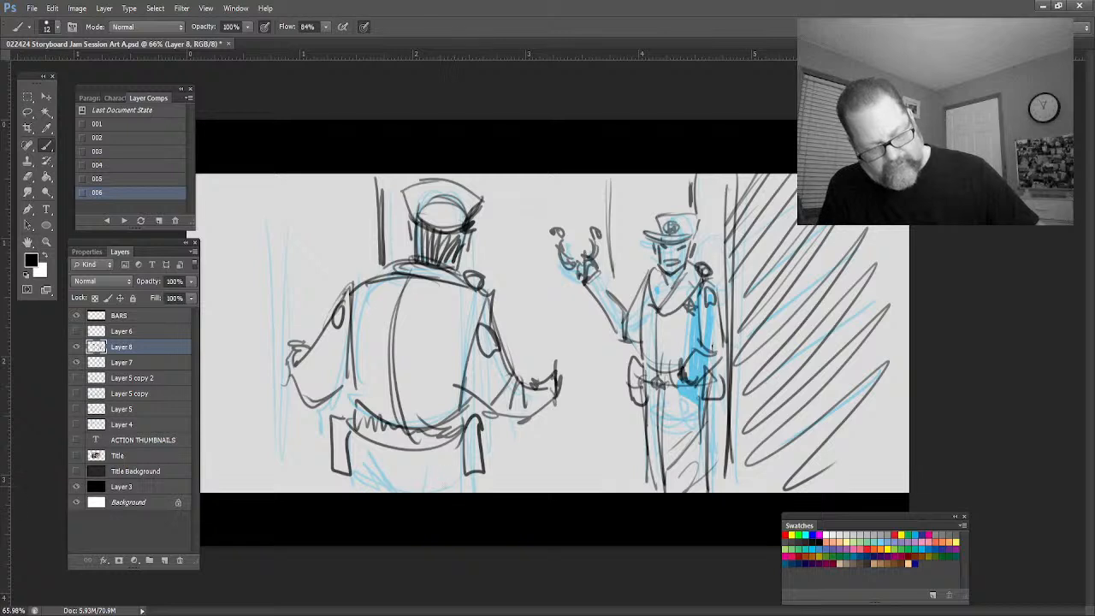
pyautogui.moveTo(463, 439); pyautogui.dragTo(465, 493)
pyautogui.moveTo(347, 440); pyautogui.dragTo(351, 494)
pyautogui.moveTo(386, 427); pyautogui.dragTo(383, 493)
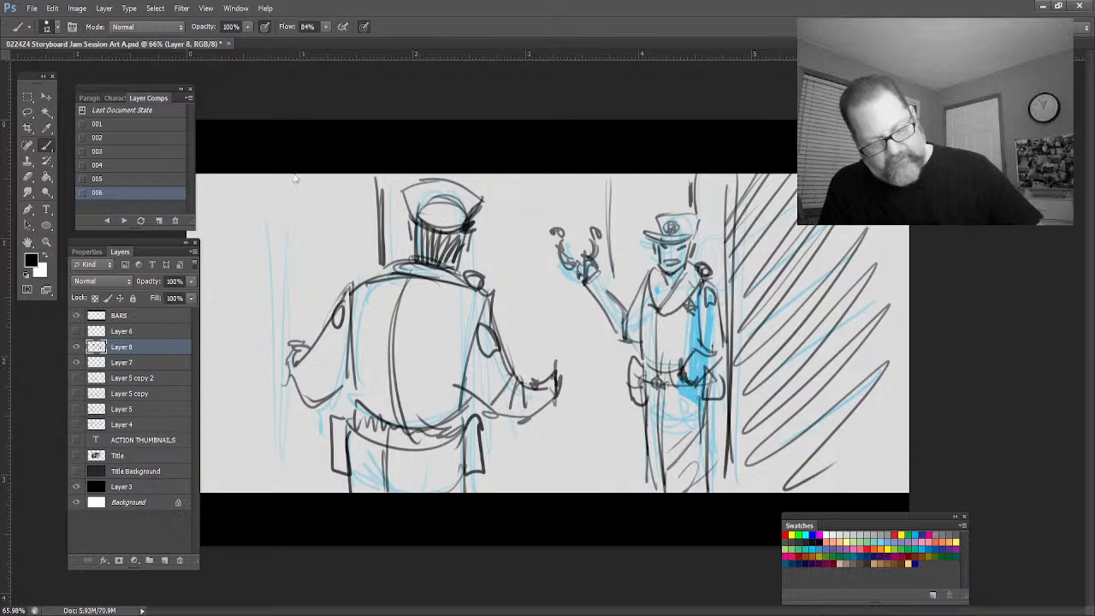
# Hatch the back of the large figure's cap and darken the vertical background lines near both figures' heads
pyautogui.moveTo(407, 225); pyautogui.dragTo(411, 186)
pyautogui.moveTo(422, 229)
pyautogui.mouseDown()
pyautogui.moveTo(436, 187)
pyautogui.moveTo(453, 190)
pyautogui.mouseUp()
pyautogui.moveTo(376, 272)
pyautogui.mouseDown()
pyautogui.moveTo(372, 174)
pyautogui.moveTo(373, 187)
pyautogui.mouseUp()
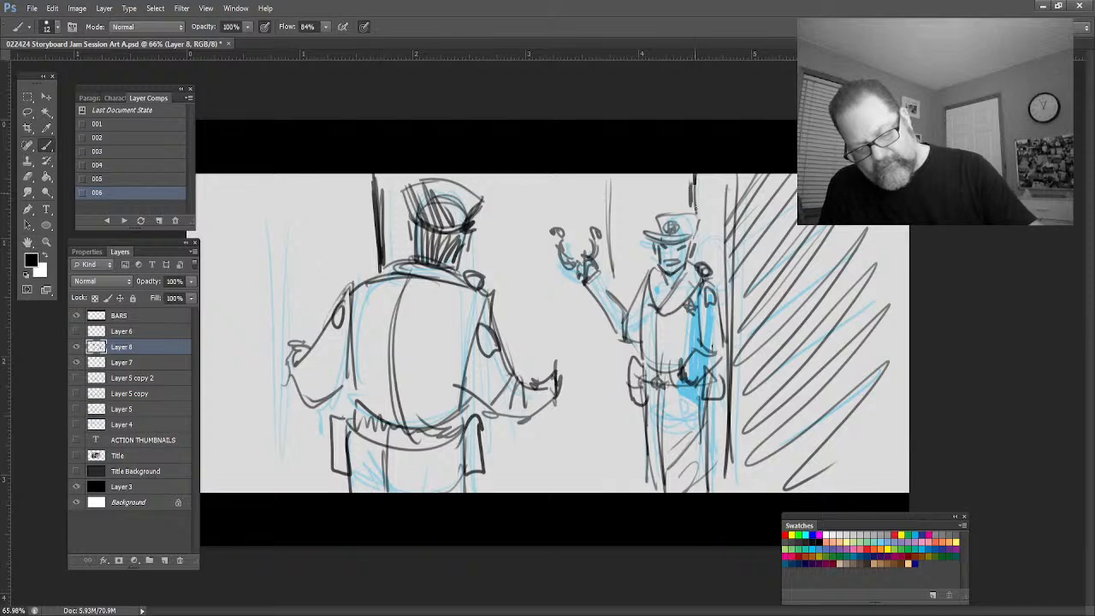
pyautogui.moveTo(694, 214); pyautogui.dragTo(693, 183)
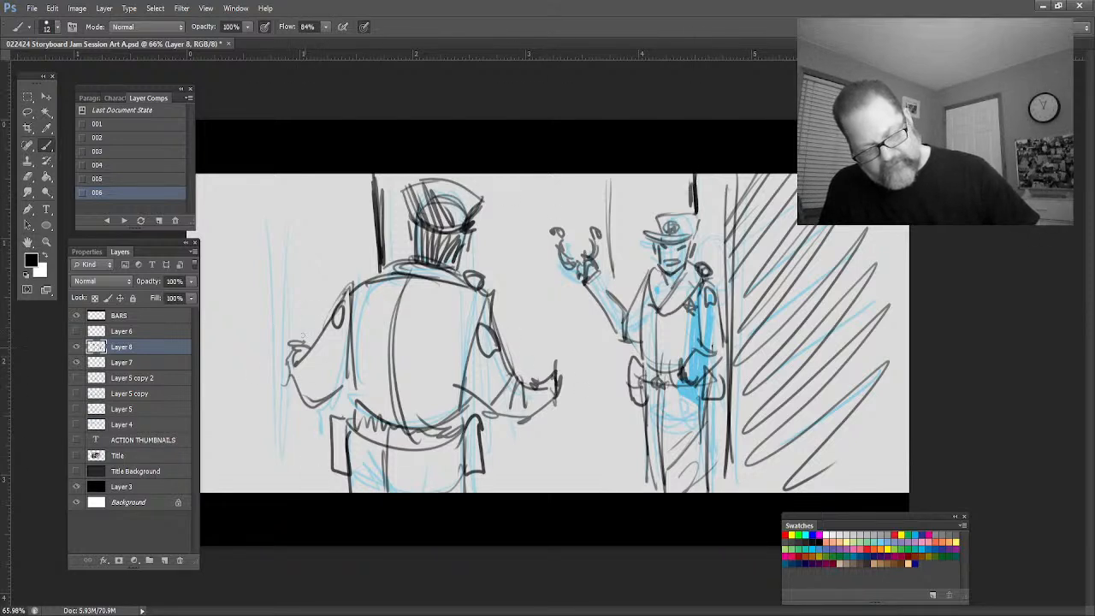
# Add a small pouch on the large figure's belt, reinforce the holster's lower edge and ink the trouser legs below the belt
pyautogui.moveTo(335, 398); pyautogui.dragTo(340, 440)
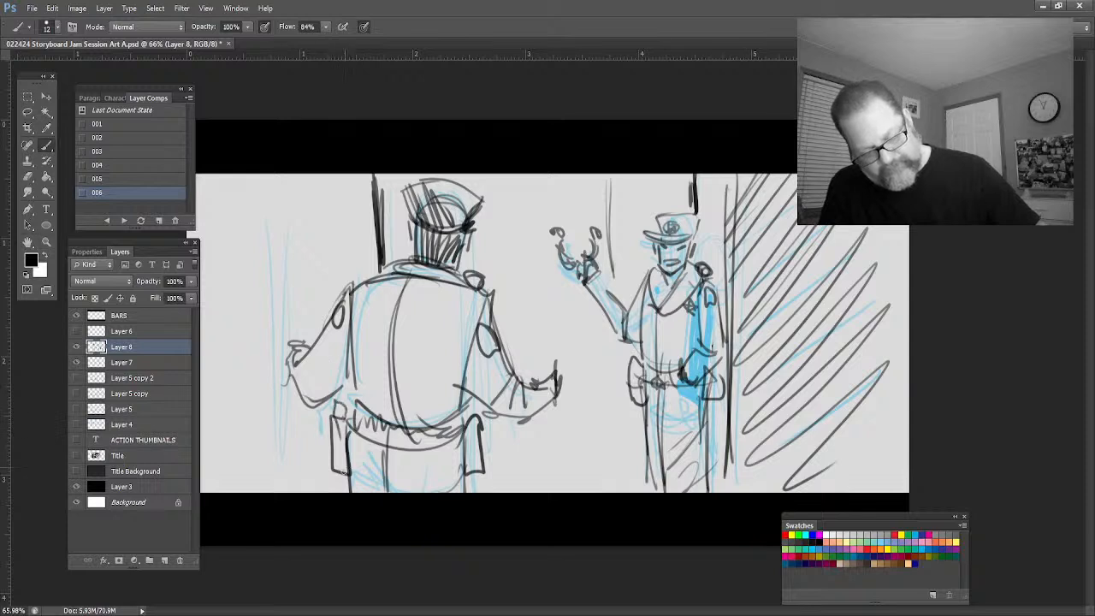
pyautogui.moveTo(457, 481); pyautogui.dragTo(405, 492)
pyautogui.moveTo(332, 468); pyautogui.dragTo(352, 493)
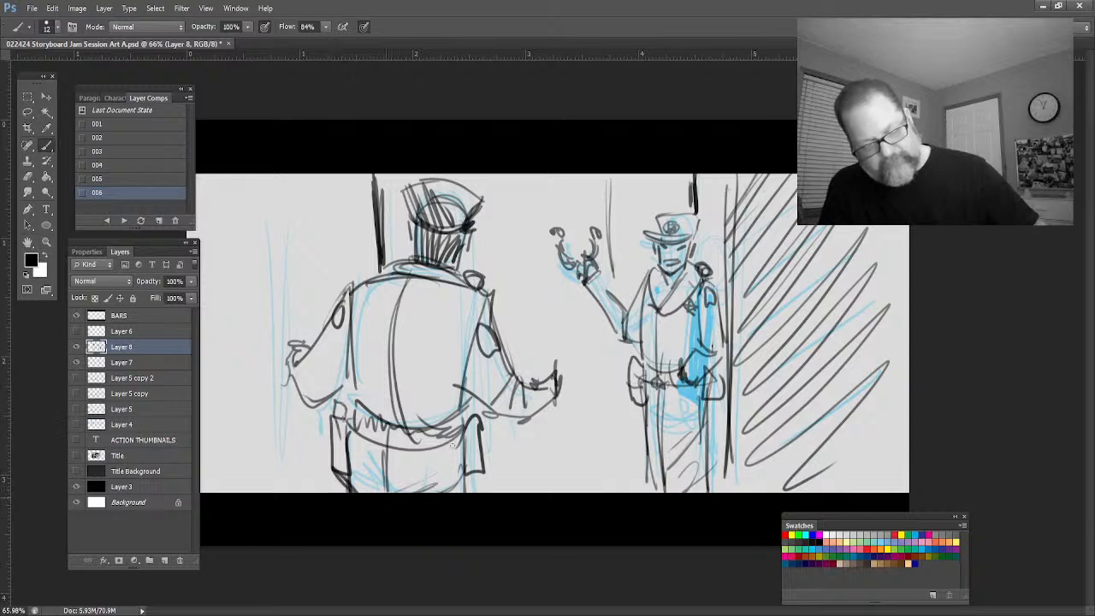
pyautogui.moveTo(452, 417); pyautogui.dragTo(449, 493)
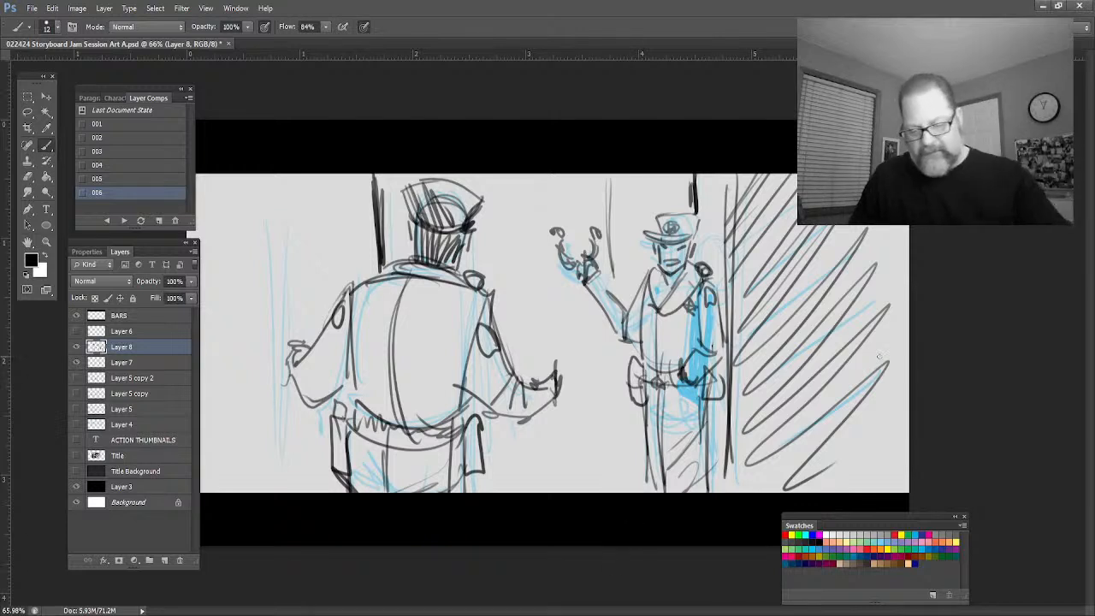
# Draw wavy foliage outlines over the hatching beside the officer and along the panel's opposite edge, with grass strokes at its base
pyautogui.moveTo(791, 181)
pyautogui.mouseDown()
pyautogui.moveTo(774, 308)
pyautogui.moveTo(817, 377)
pyautogui.mouseUp()
pyautogui.moveTo(828, 248)
pyautogui.mouseDown()
pyautogui.moveTo(863, 337)
pyautogui.moveTo(795, 462)
pyautogui.mouseUp()
pyautogui.moveTo(781, 398); pyautogui.dragTo(804, 475)
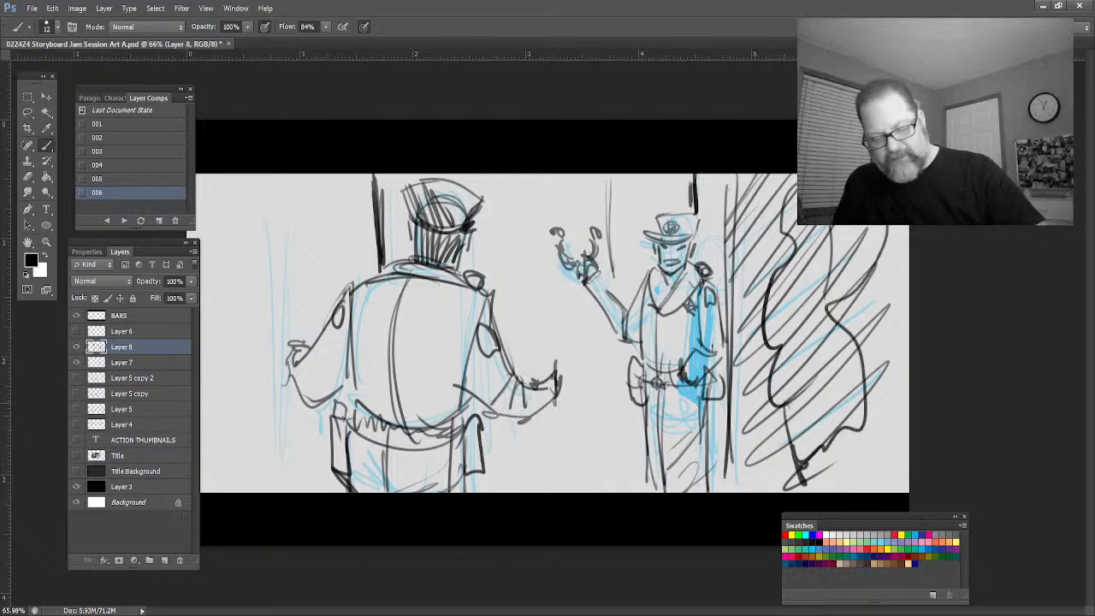
pyautogui.moveTo(295, 223)
pyautogui.mouseDown()
pyautogui.moveTo(214, 248)
pyautogui.moveTo(250, 453)
pyautogui.moveTo(214, 295)
pyautogui.moveTo(229, 491)
pyautogui.mouseUp()
pyautogui.moveTo(245, 466); pyautogui.dragTo(248, 492)
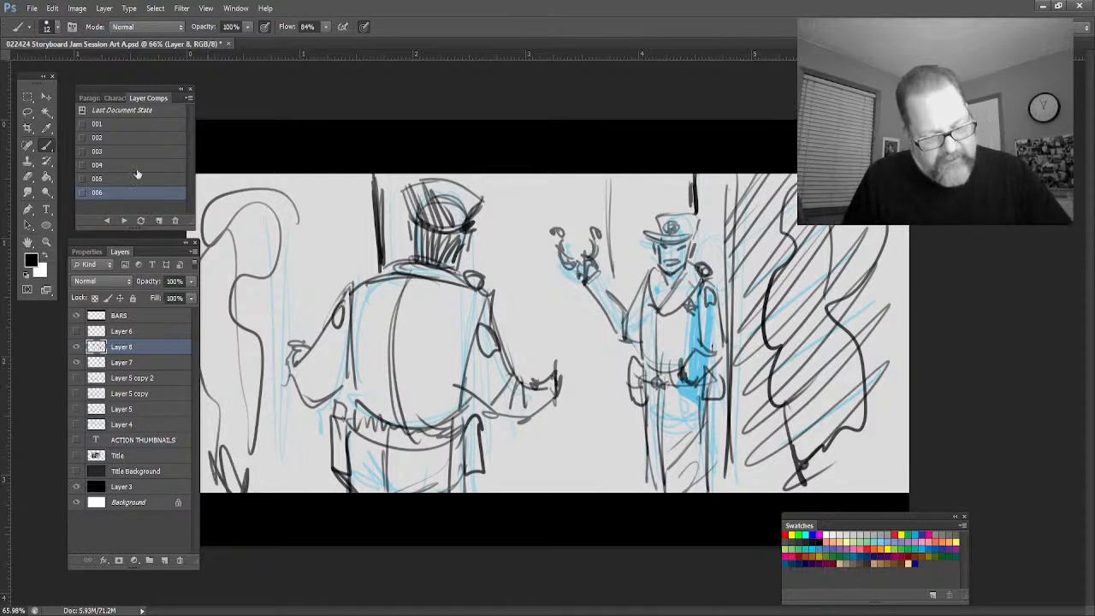
# Save the panel as layer comp 007, then duplicate Layer 8 and hide the original so only the copy shows over Layer 7
pyautogui.click(159, 221)
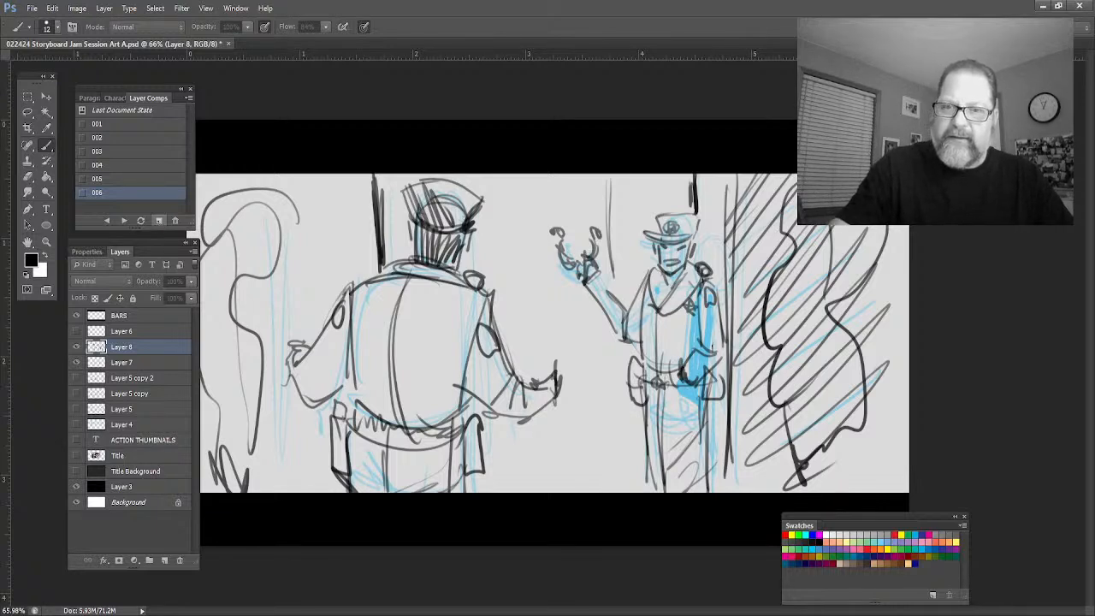
pyautogui.press('Return')
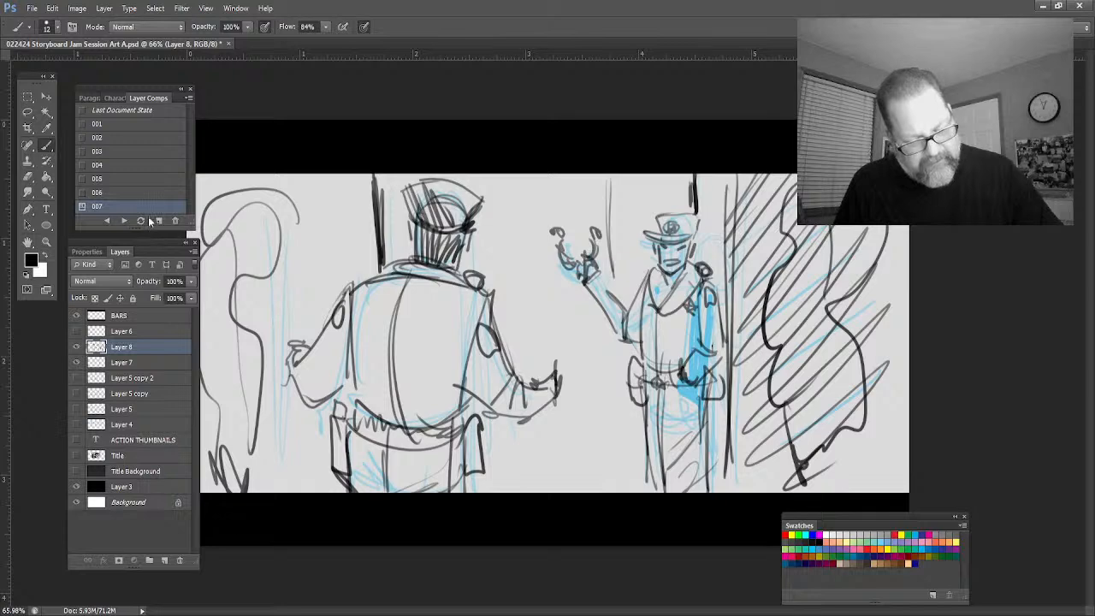
pyautogui.hotkey('ctrl', 'j')
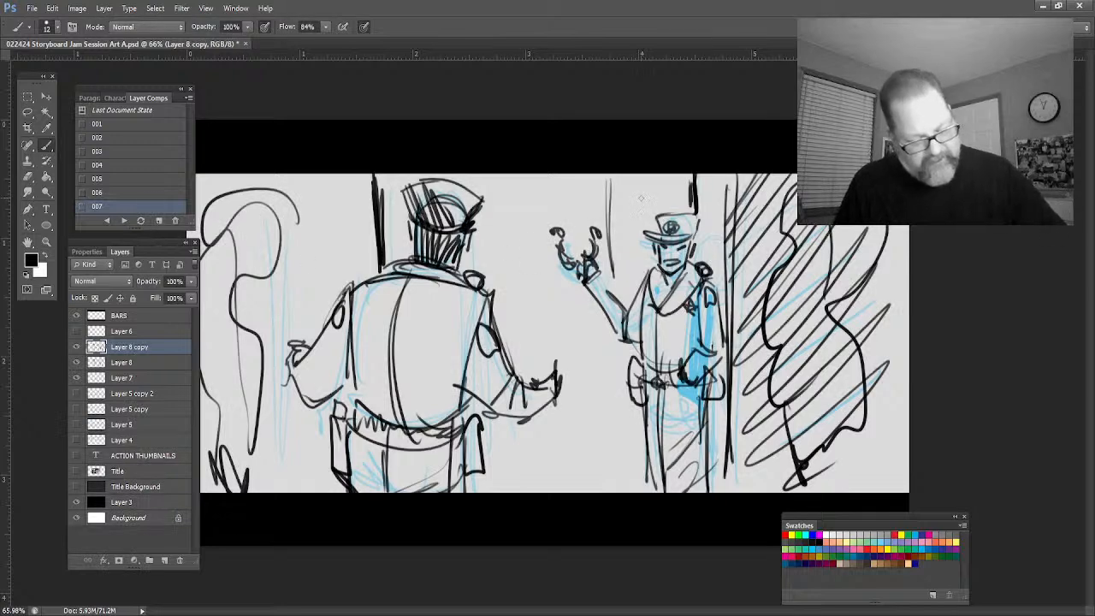
pyautogui.click(76, 378)
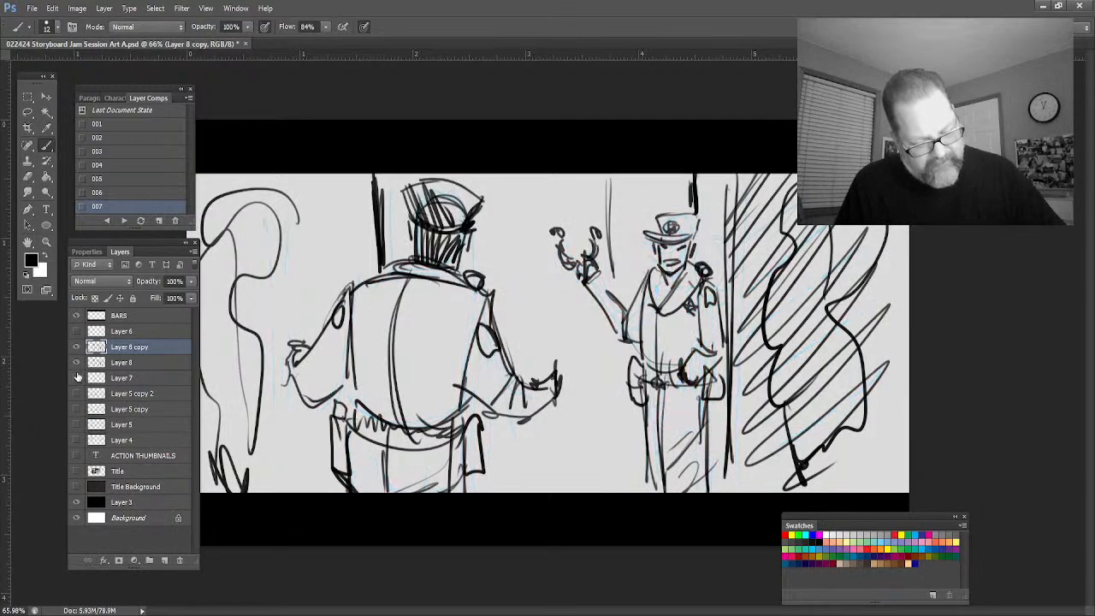
pyautogui.click(77, 378)
pyautogui.click(76, 377)
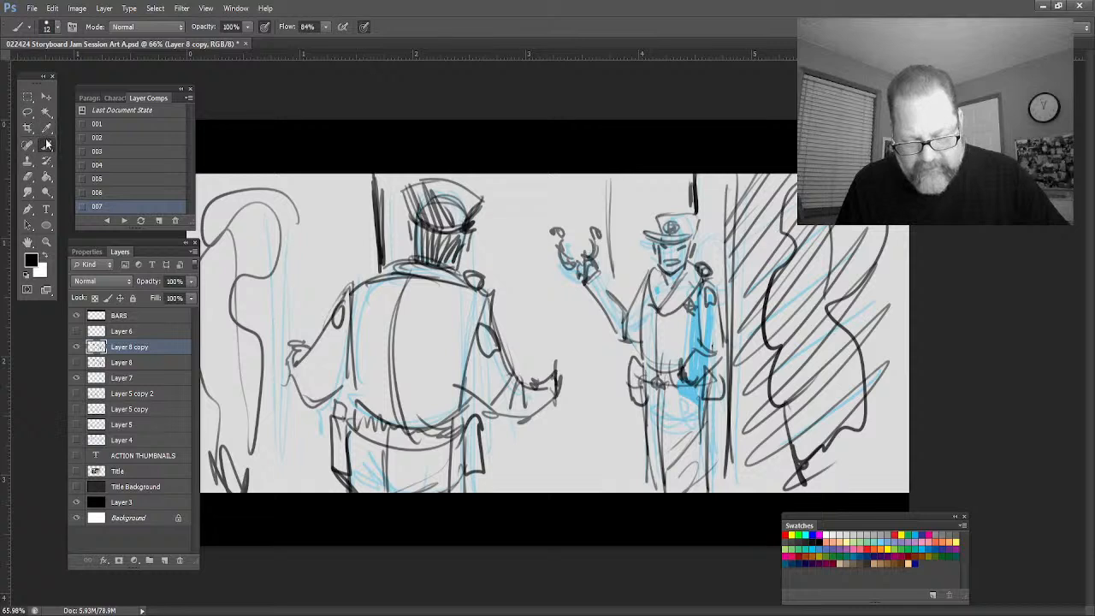
pyautogui.click(27, 113)
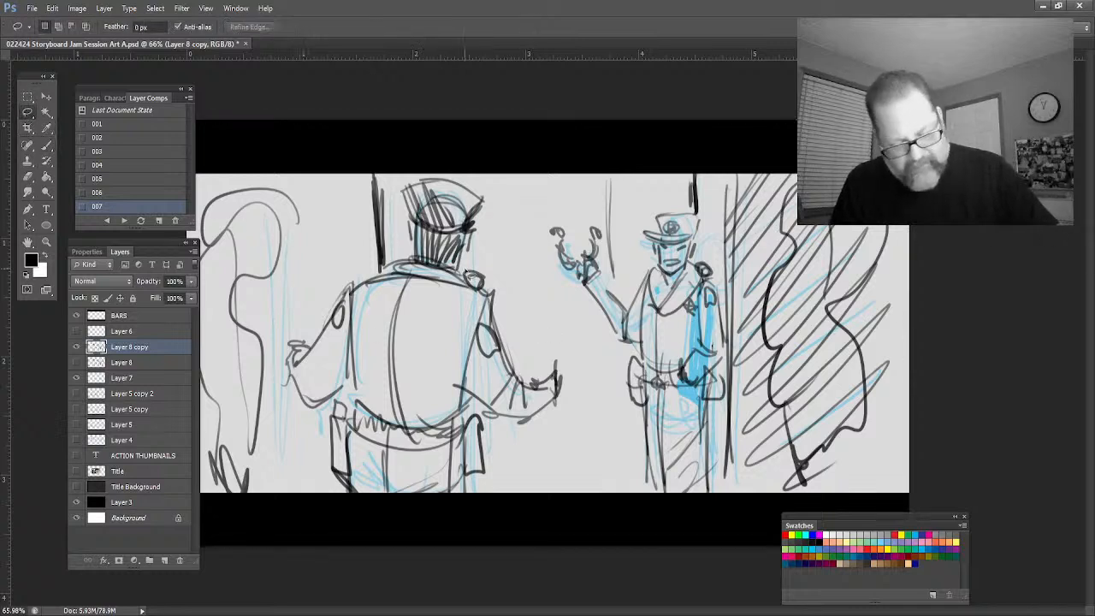
pyautogui.moveTo(605, 232)
pyautogui.mouseDown()
pyautogui.moveTo(546, 230)
pyautogui.moveTo(598, 309)
pyautogui.moveTo(624, 256)
pyautogui.mouseUp()
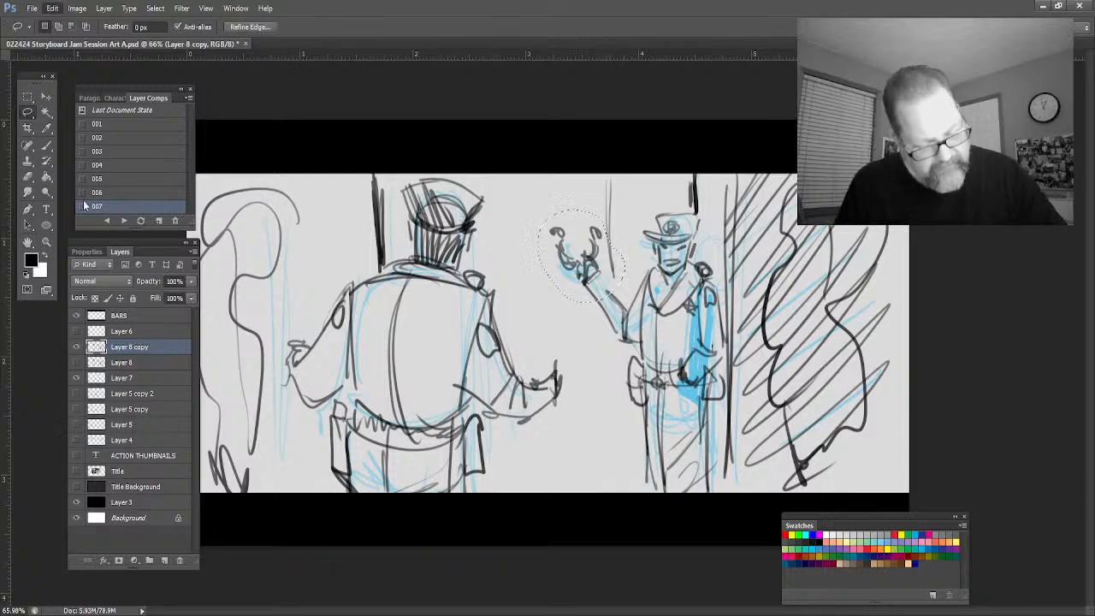
pyautogui.hotkey('ctrl', 't')
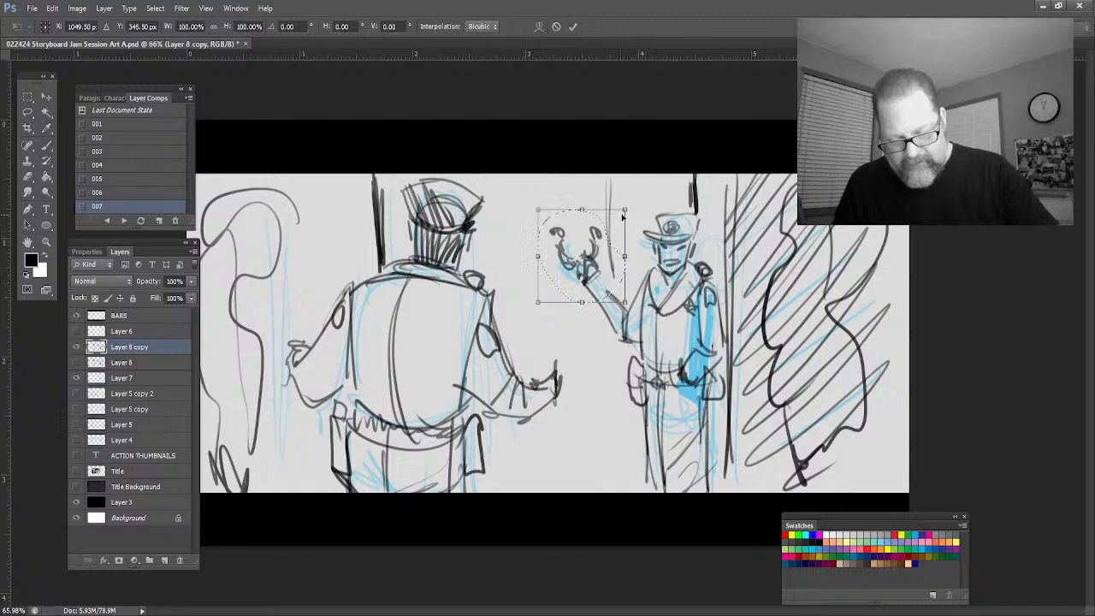
pyautogui.moveTo(623, 218); pyautogui.dragTo(609, 189)
pyautogui.moveTo(575, 257)
pyautogui.mouseDown()
pyautogui.moveTo(573, 240)
pyautogui.moveTo(579, 250)
pyautogui.mouseUp()
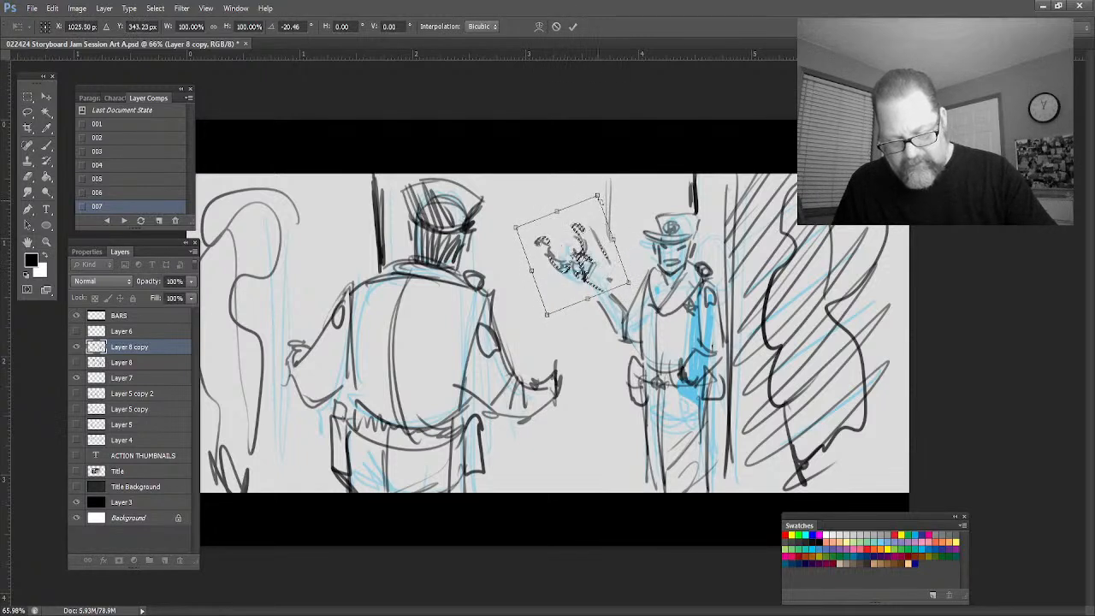
pyautogui.moveTo(604, 189); pyautogui.dragTo(623, 208)
pyautogui.moveTo(565, 252); pyautogui.dragTo(575, 255)
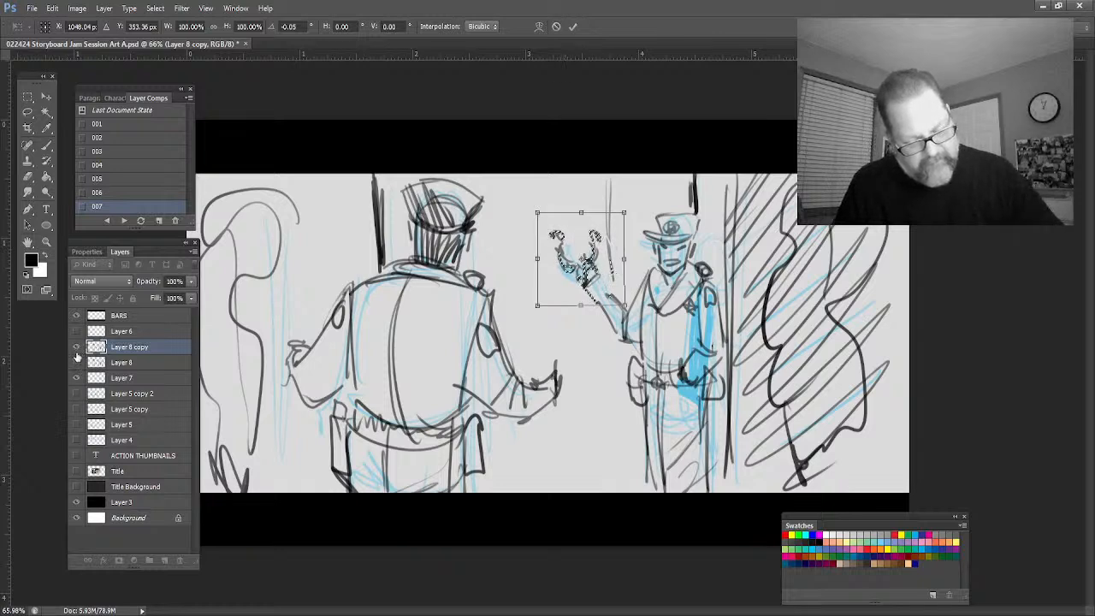
pyautogui.click(556, 28)
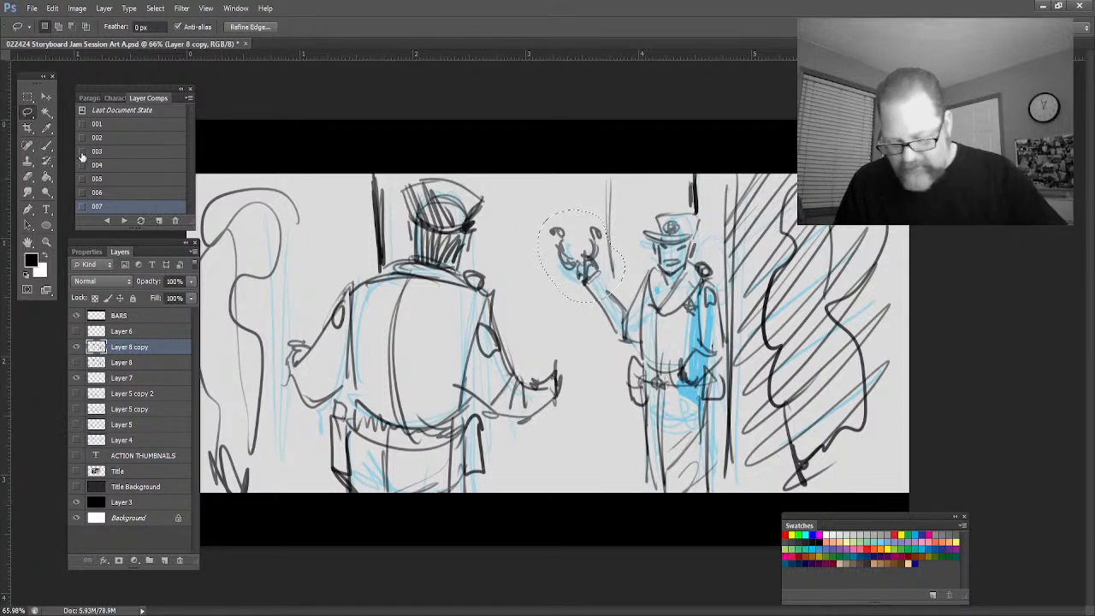
# Letter KNOCK KNOCK in red above the officer's raised hand on a new layer, and save the result as layer comp 008
pyautogui.click(882, 538)
pyautogui.press('b')
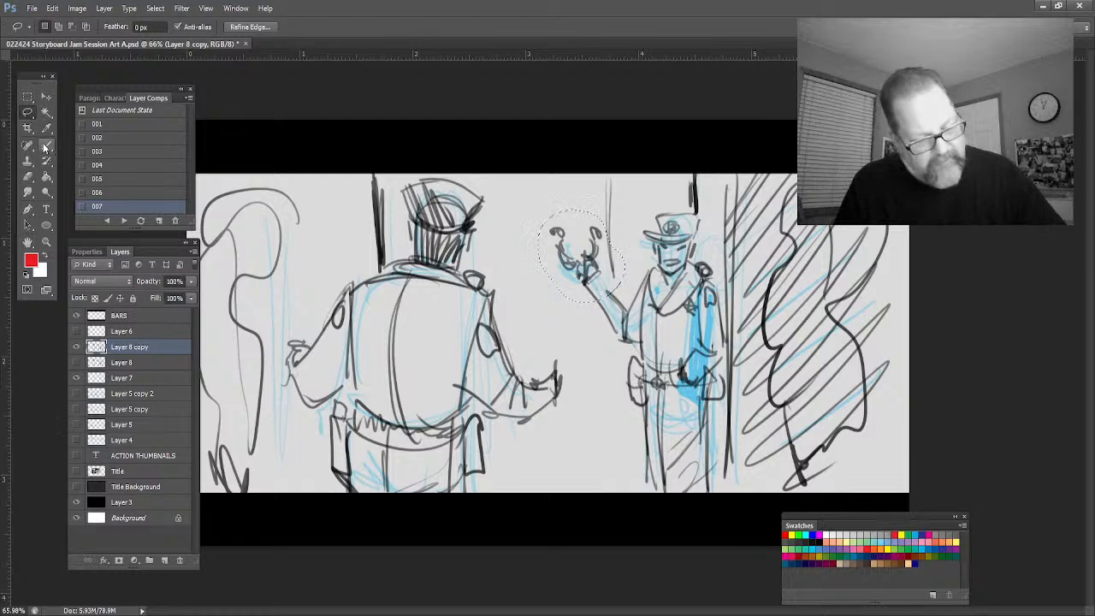
pyautogui.hotkey('ctrl', 'd')
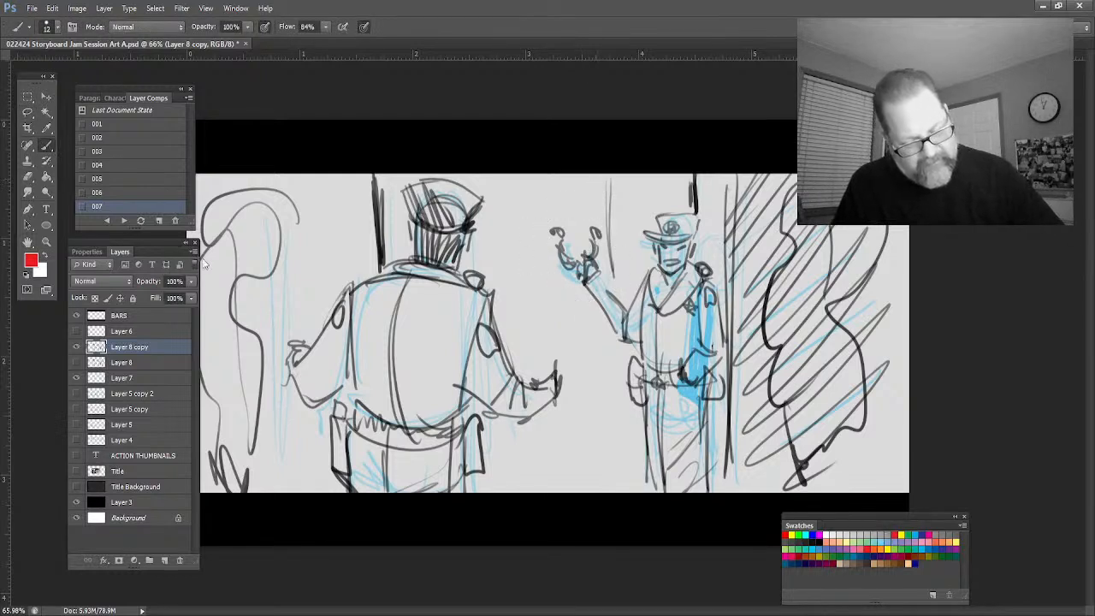
pyautogui.moveTo(699, 219); pyautogui.dragTo(695, 248)
pyautogui.hotkey('ctrl', 'shift', 'alt', 'n')
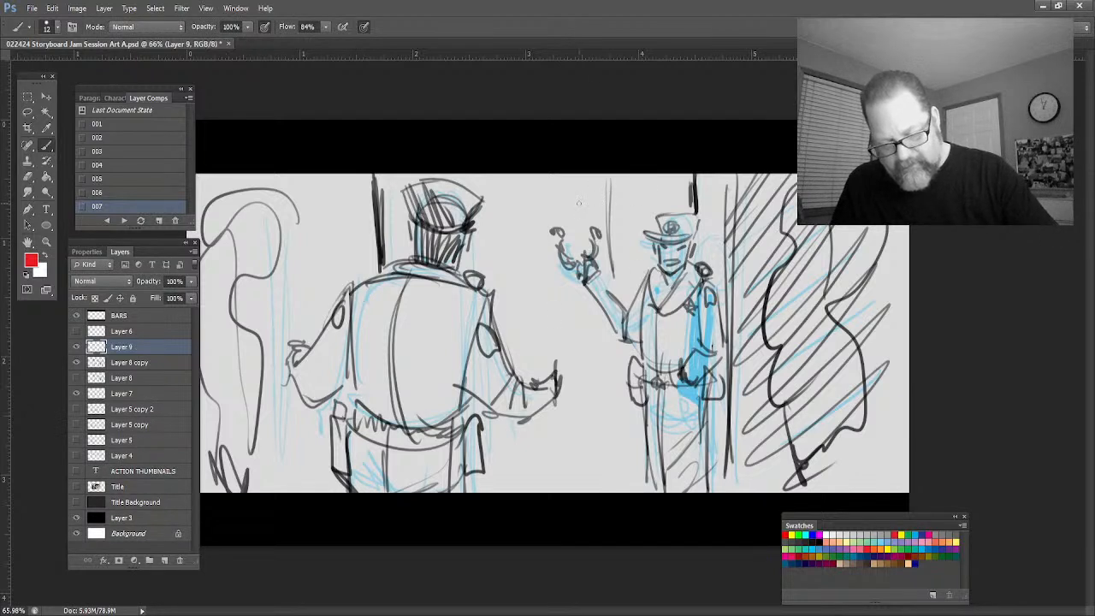
pyautogui.moveTo(575, 206)
pyautogui.mouseDown()
pyautogui.moveTo(617, 193)
pyautogui.moveTo(633, 197)
pyautogui.moveTo(600, 228)
pyautogui.moveTo(652, 219)
pyautogui.mouseUp()
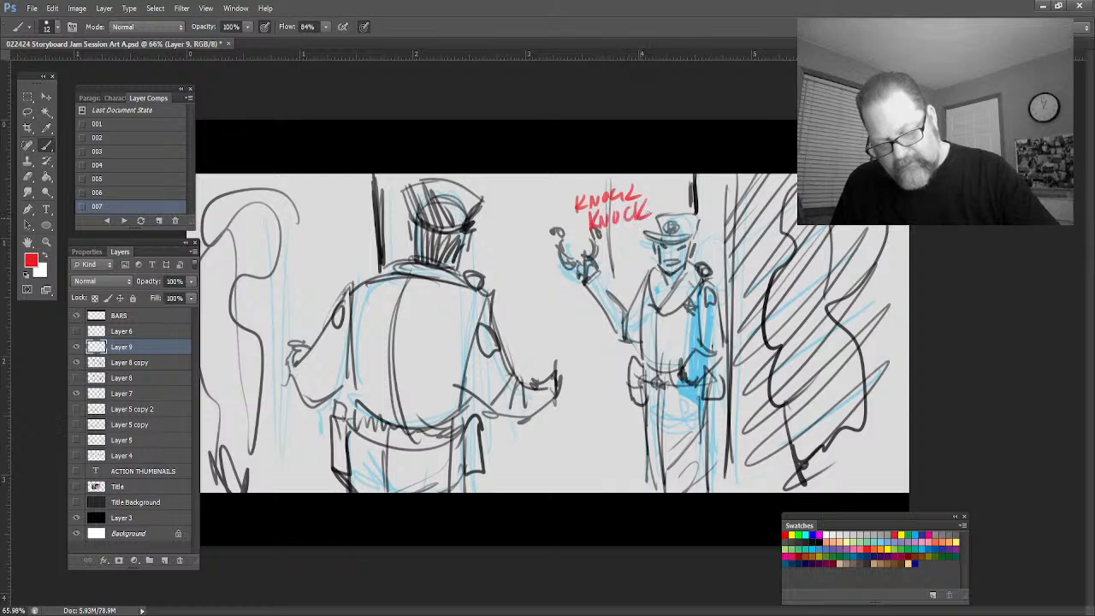
pyautogui.click(159, 221)
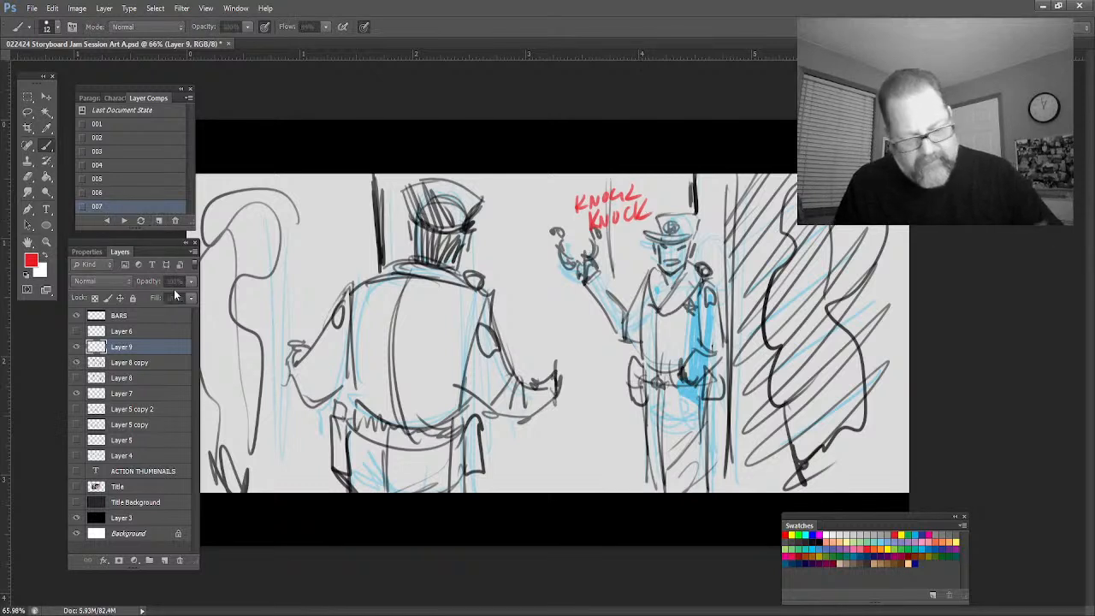
# Review the storyboard sequence by stepping backward through the layer comps to 001 and forward again to 008
pyautogui.click(107, 221)
pyautogui.click(107, 220)
pyautogui.click(107, 220)
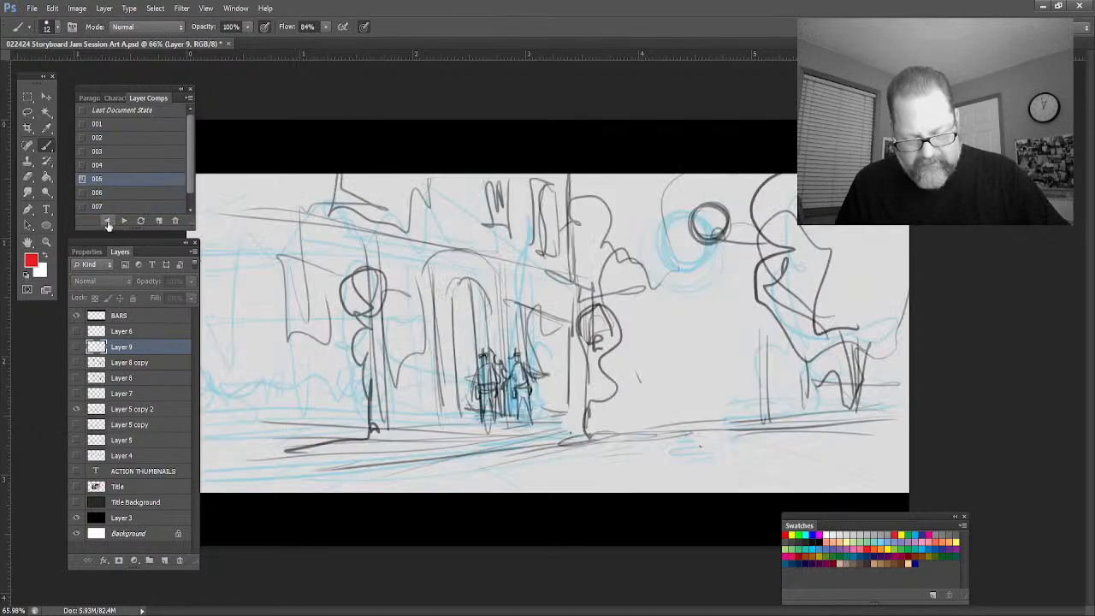
pyautogui.click(107, 221)
pyautogui.click(107, 221)
pyautogui.click(108, 220)
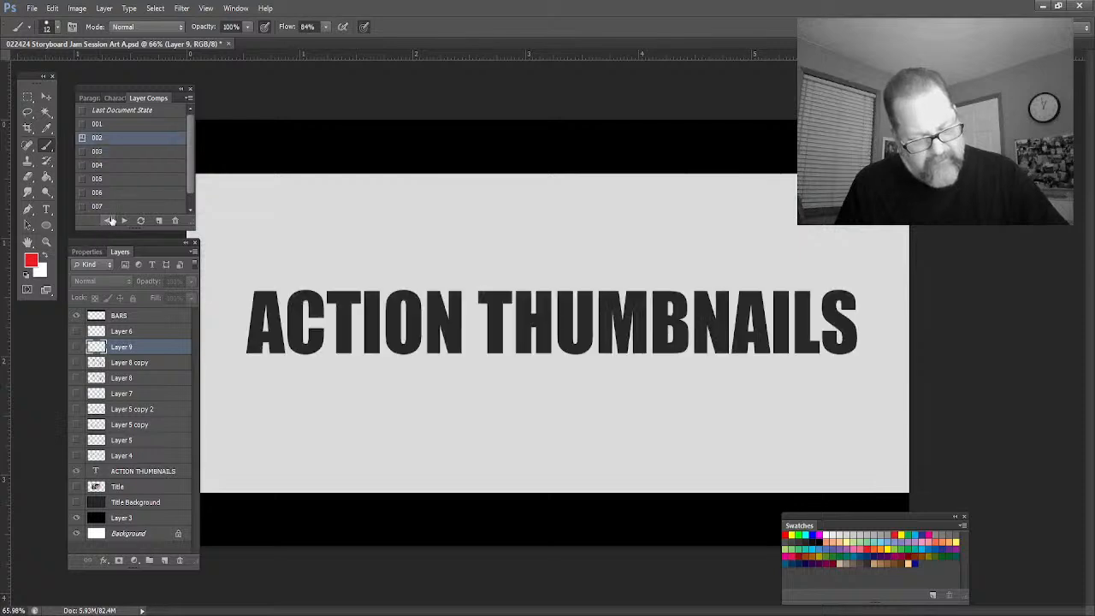
pyautogui.click(107, 220)
pyautogui.click(124, 220)
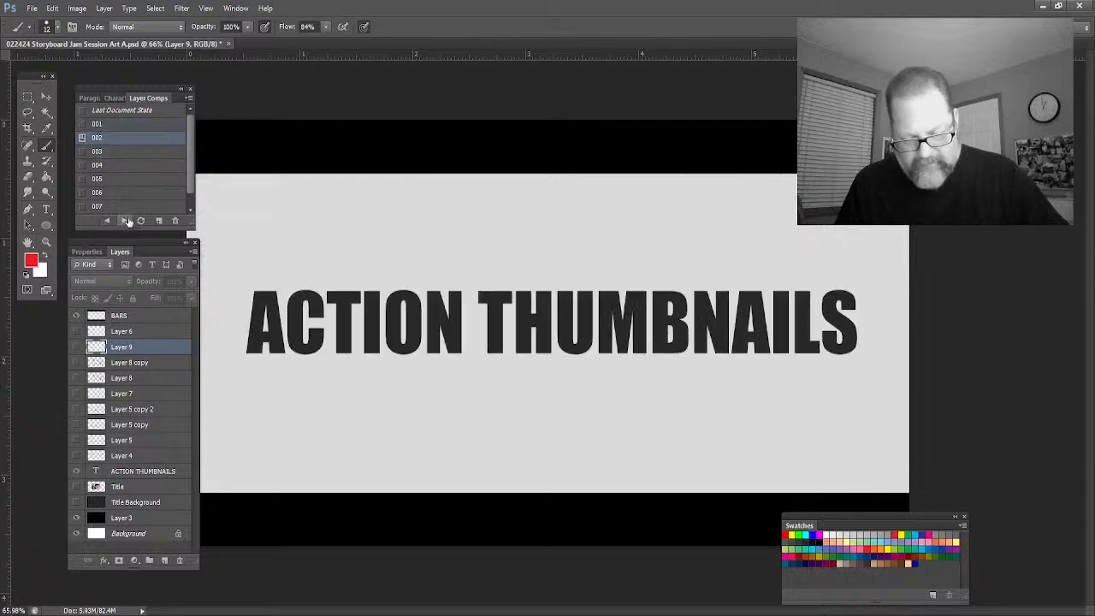
pyautogui.click(129, 225)
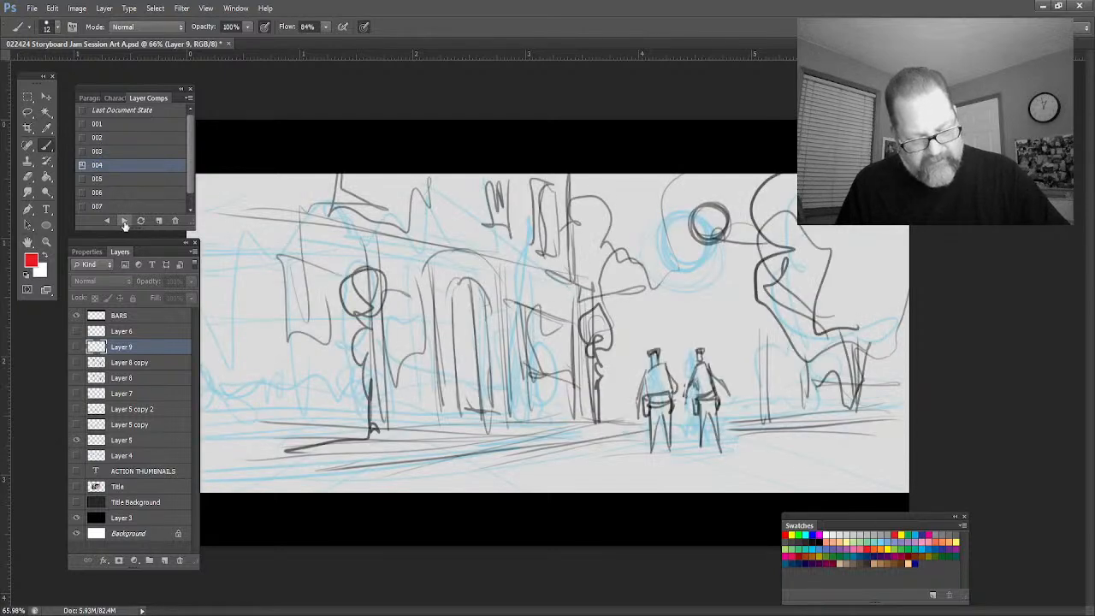
pyautogui.click(125, 221)
pyautogui.click(126, 222)
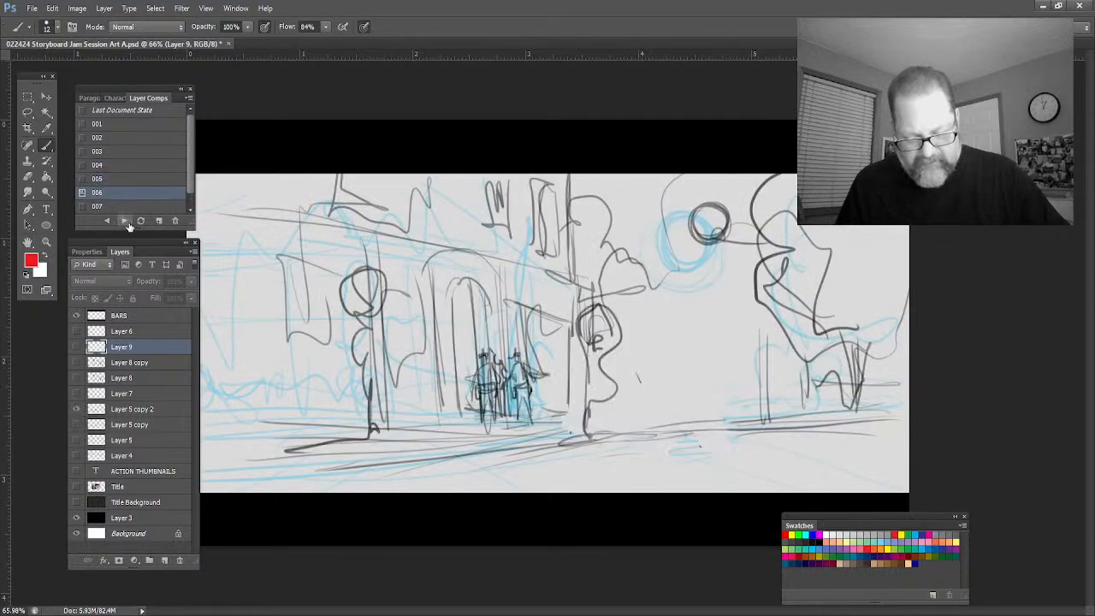
pyautogui.click(125, 221)
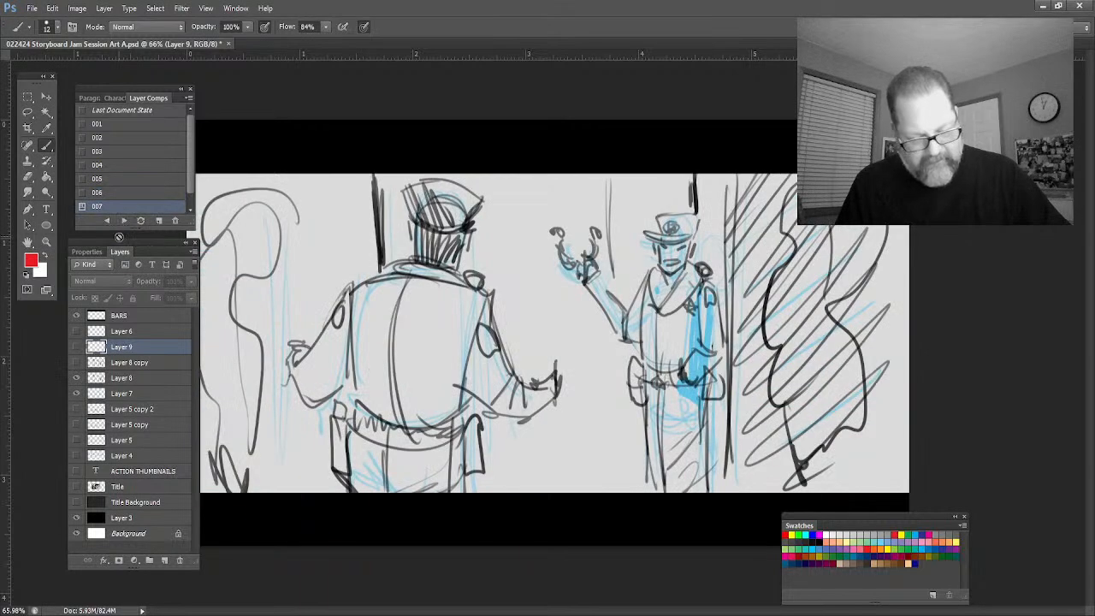
pyautogui.click(125, 221)
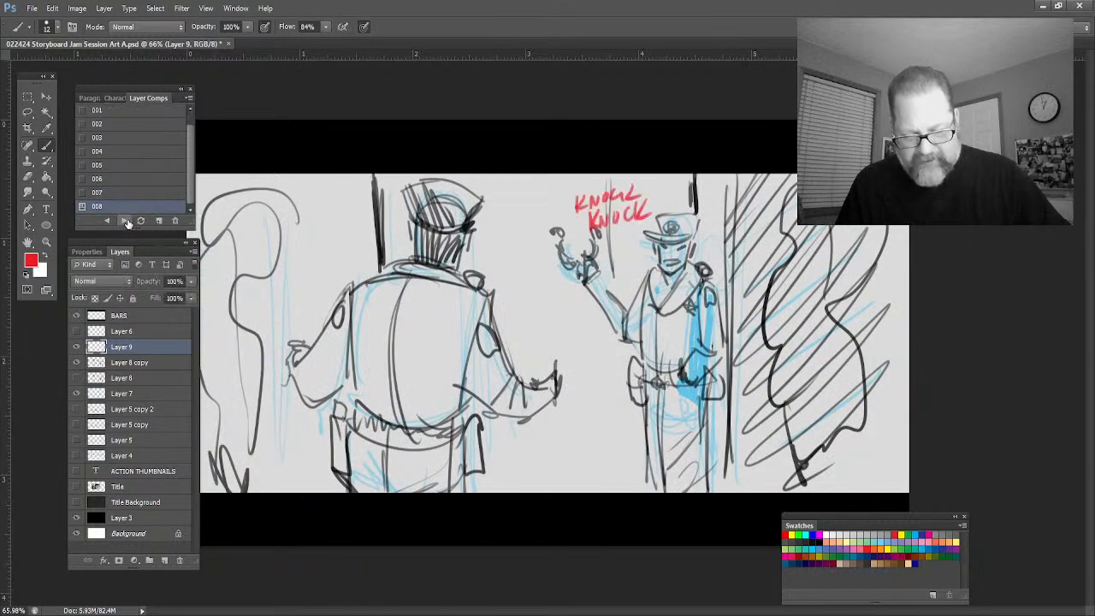
pyautogui.click(125, 222)
pyautogui.click(108, 221)
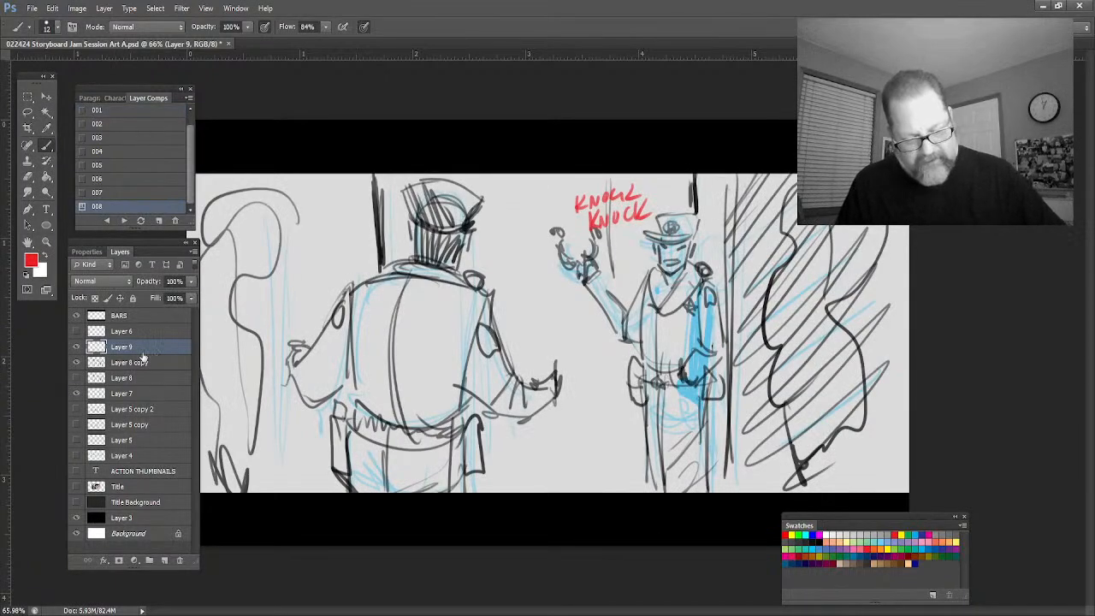
# Hide all the sketch and lettering layers and add a new blank layer above Layer 6
pyautogui.keyDown('alt'); pyautogui.click(77, 362); pyautogui.keyUp('alt')
pyautogui.keyDown('alt'); pyautogui.click(77, 361); pyautogui.keyUp('alt')
pyautogui.click(76, 347)
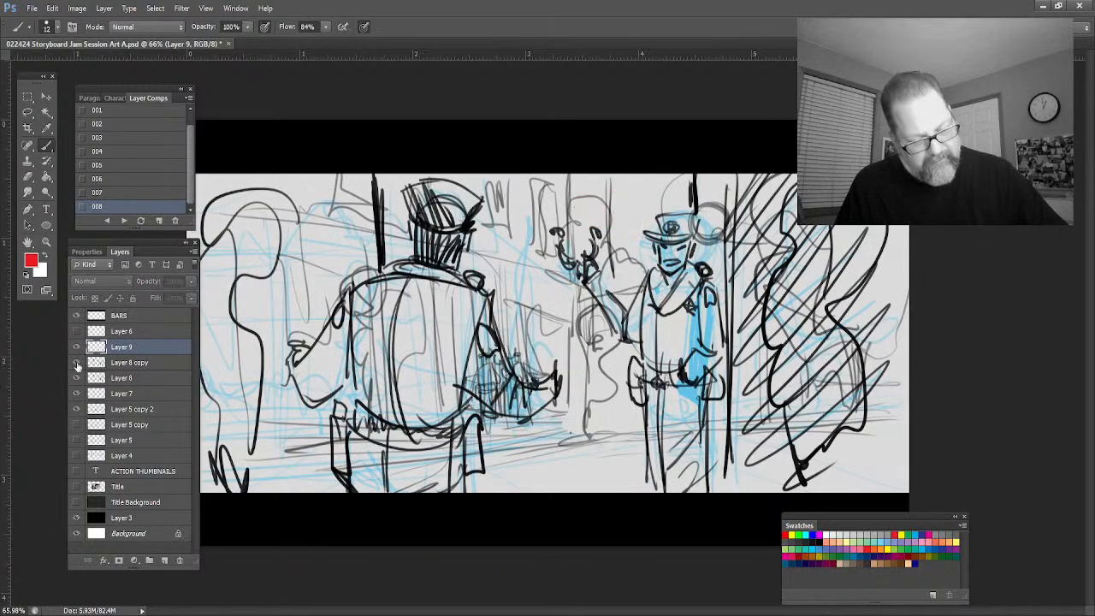
pyautogui.click(77, 424)
pyautogui.moveTo(77, 423); pyautogui.dragTo(77, 348)
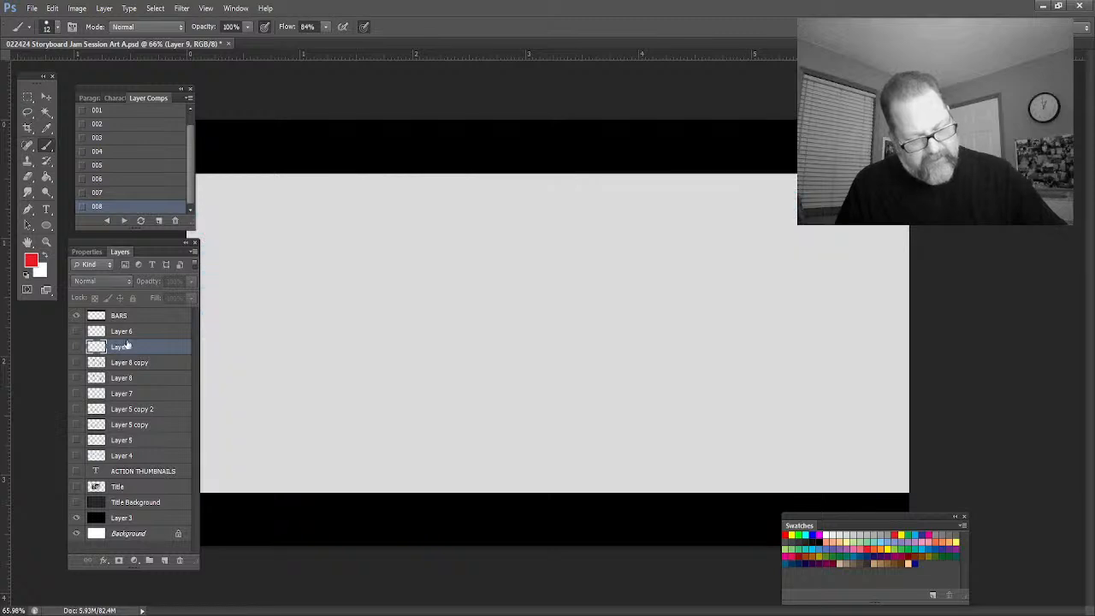
pyautogui.click(120, 331)
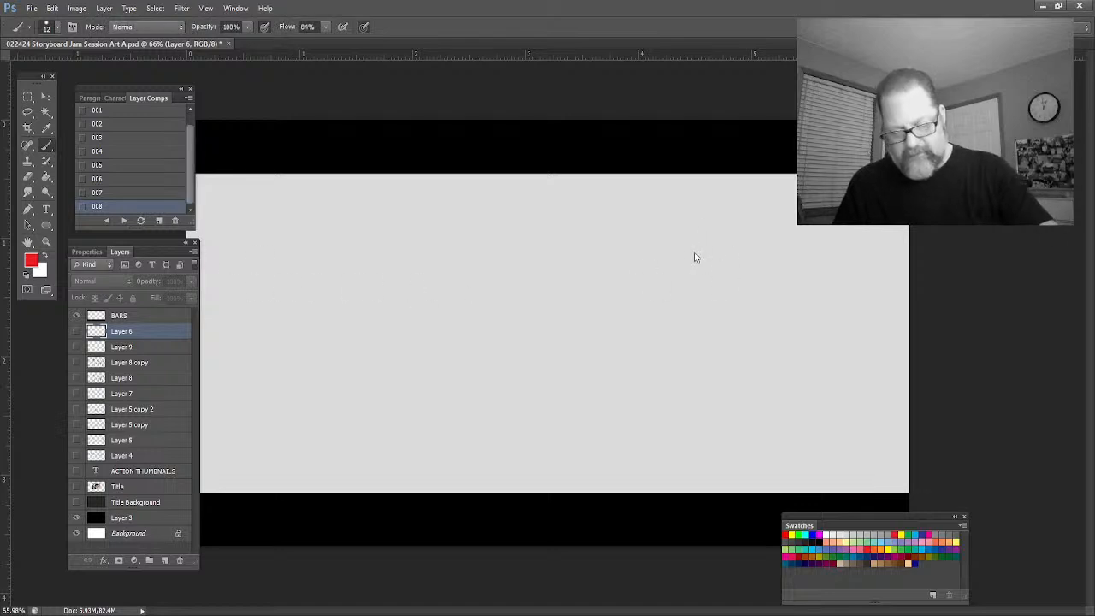
pyautogui.hotkey('ctrl', 'shift', 'alt', 'n')
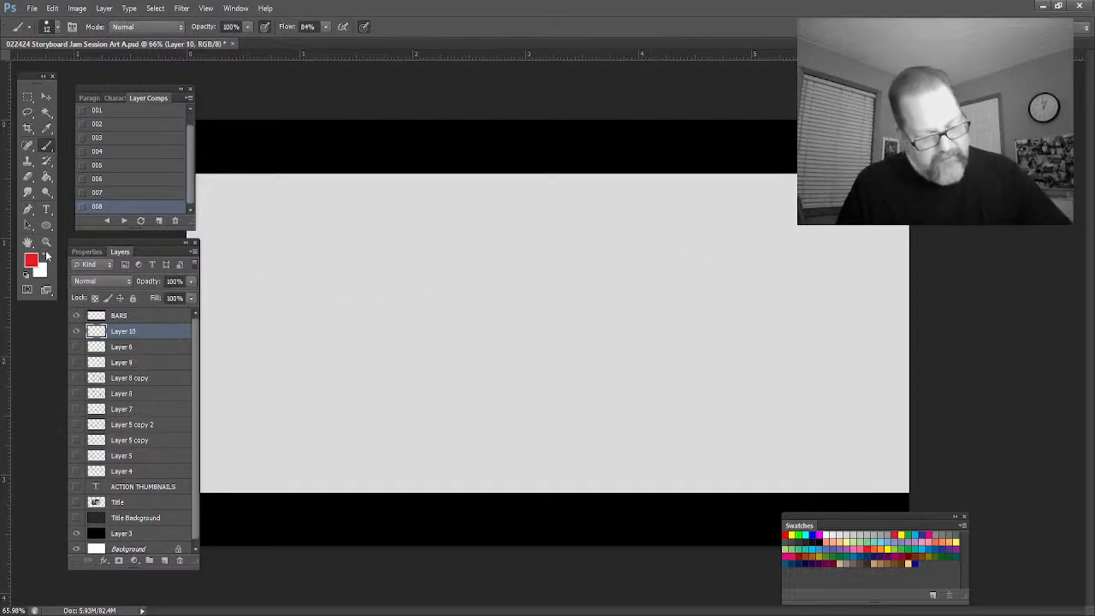
# Rough in the door's centre seam and the hatched door jamb beside it with light blue vertical strokes
pyautogui.click(914, 535)
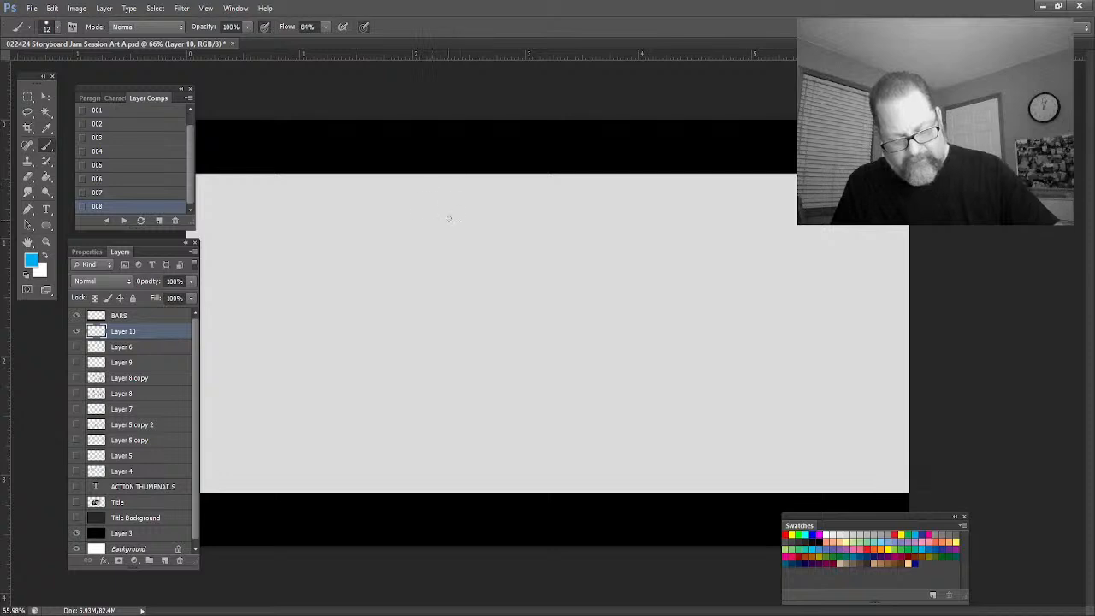
pyautogui.moveTo(454, 196); pyautogui.dragTo(467, 485)
pyautogui.moveTo(454, 181); pyautogui.dragTo(441, 472)
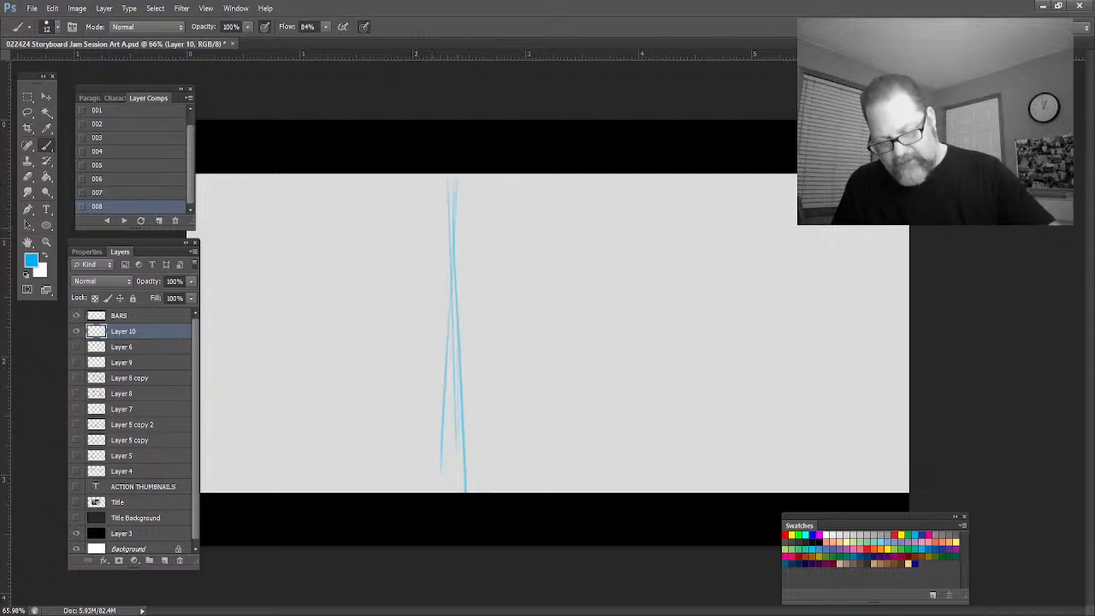
pyautogui.moveTo(680, 452); pyautogui.dragTo(679, 177)
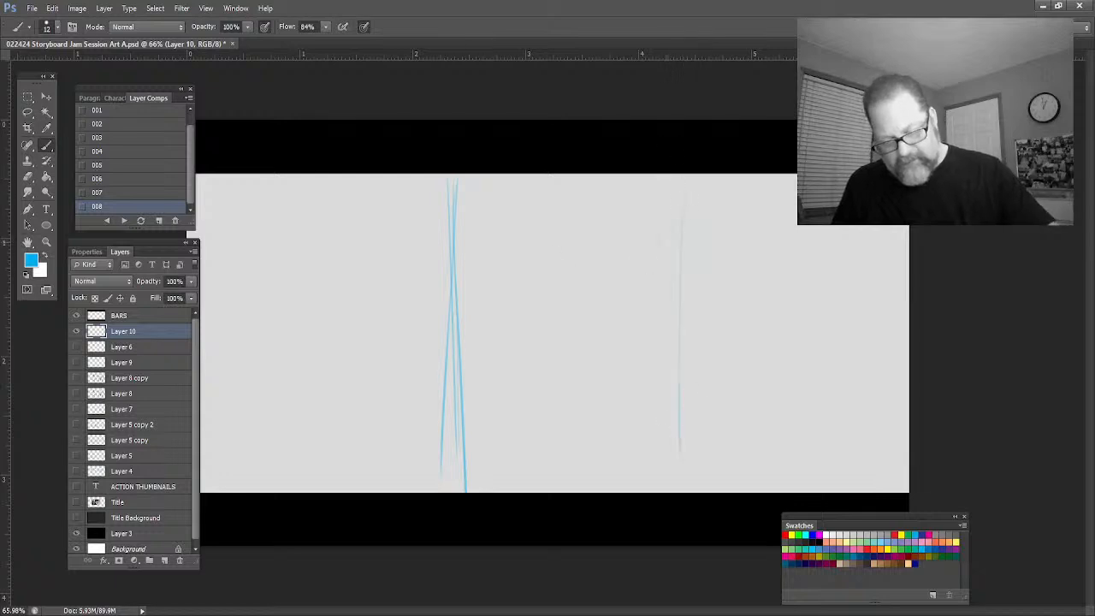
pyautogui.moveTo(684, 248); pyautogui.dragTo(689, 480)
pyautogui.moveTo(681, 181); pyautogui.dragTo(691, 484)
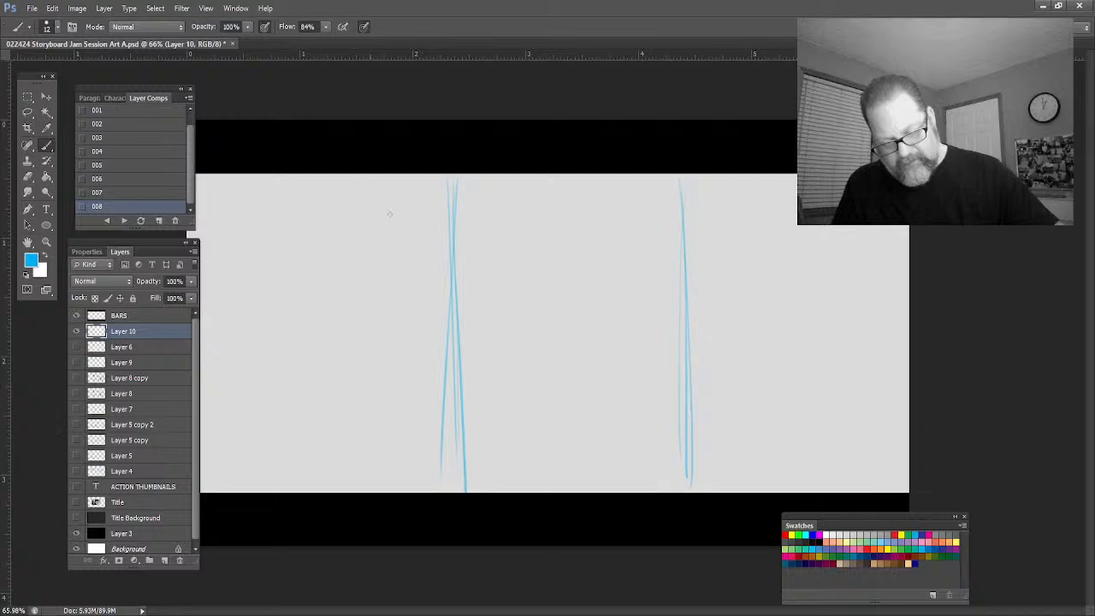
pyautogui.moveTo(656, 198)
pyautogui.mouseDown()
pyautogui.moveTo(659, 368)
pyautogui.moveTo(661, 240)
pyautogui.moveTo(669, 373)
pyautogui.moveTo(659, 197)
pyautogui.moveTo(653, 230)
pyautogui.moveTo(672, 174)
pyautogui.moveTo(665, 444)
pyautogui.moveTo(676, 471)
pyautogui.mouseUp()
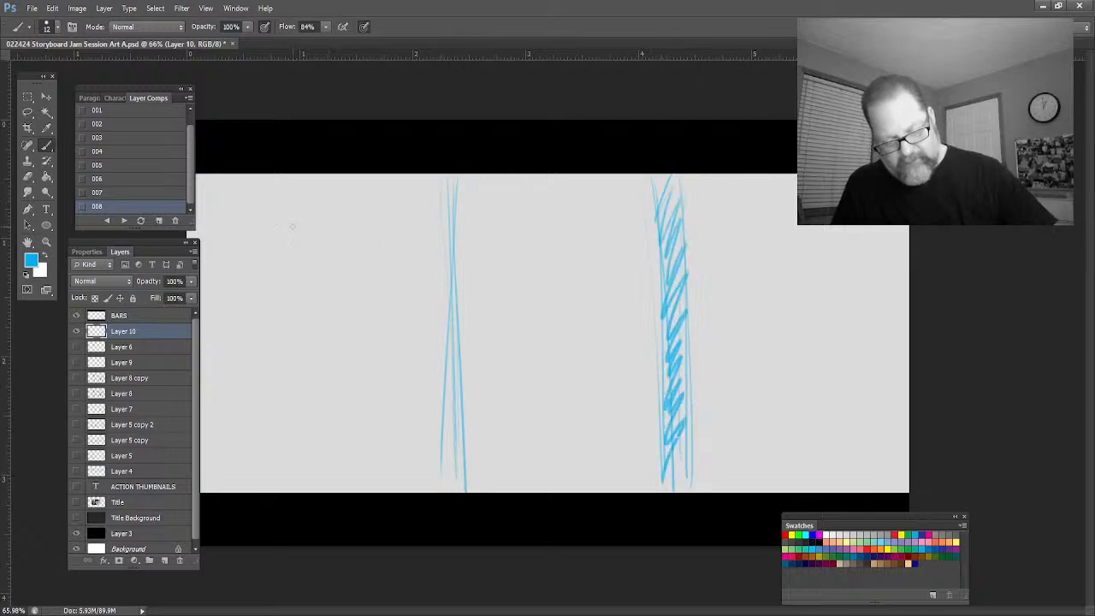
# Rough in the opposite door edge, a curved knocker on the centre seam, and a round knob near the hatched jamb in blue
pyautogui.moveTo(257, 192)
pyautogui.mouseDown()
pyautogui.moveTo(277, 491)
pyautogui.moveTo(264, 484)
pyautogui.moveTo(265, 462)
pyautogui.mouseUp()
pyautogui.moveTo(477, 278)
pyautogui.mouseDown()
pyautogui.moveTo(439, 285)
pyautogui.moveTo(433, 265)
pyautogui.moveTo(432, 273)
pyautogui.moveTo(486, 250)
pyautogui.mouseUp()
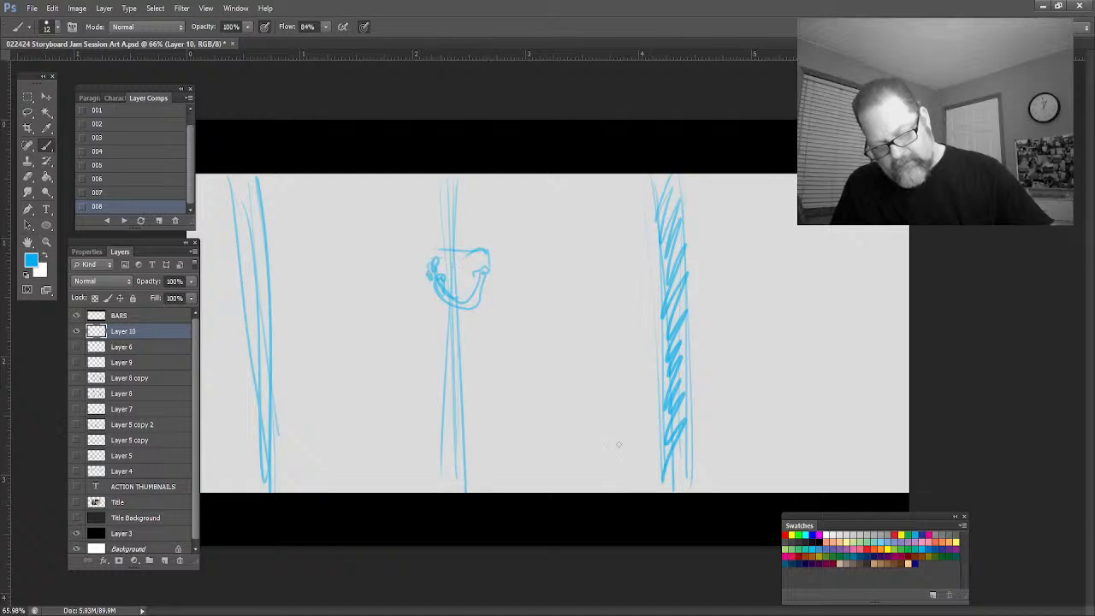
pyautogui.moveTo(631, 456)
pyautogui.mouseDown()
pyautogui.moveTo(598, 478)
pyautogui.moveTo(618, 452)
pyautogui.moveTo(607, 491)
pyautogui.mouseUp()
pyautogui.moveTo(623, 468); pyautogui.dragTo(629, 490)
pyautogui.moveTo(266, 176); pyautogui.dragTo(290, 473)
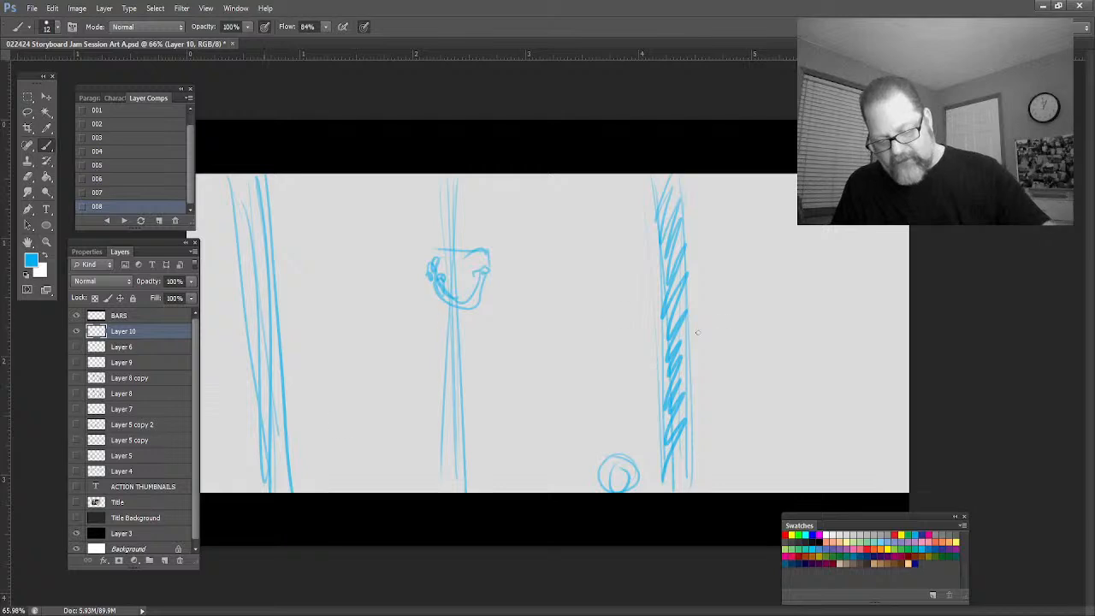
# Rough in the foreground figure's silhouette at the panel's right edge in blue and fill it with loose hatching
pyautogui.moveTo(811, 260); pyautogui.dragTo(836, 487)
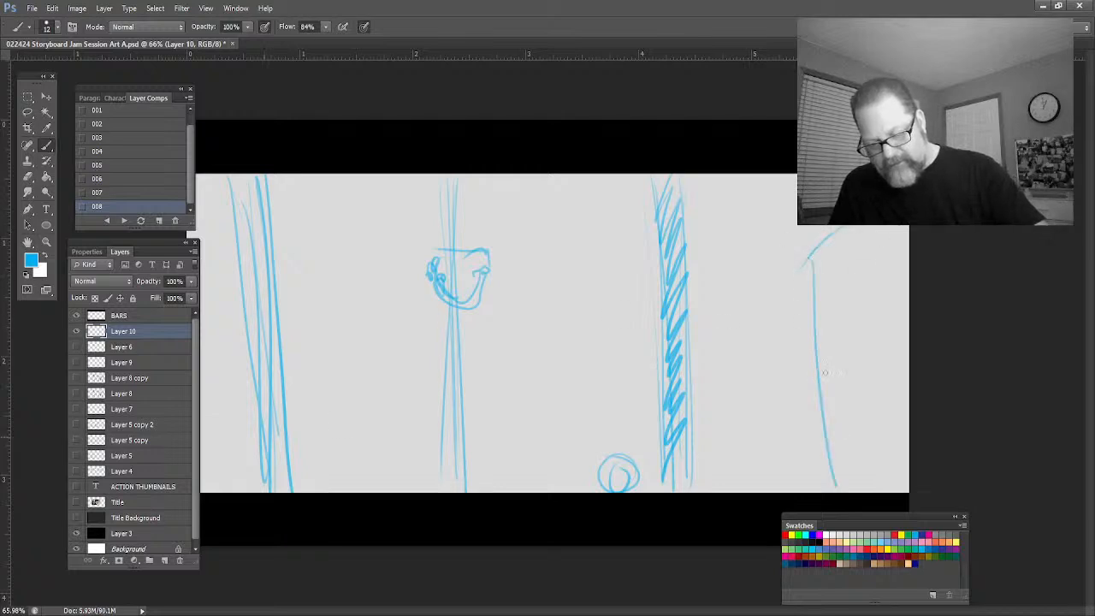
pyautogui.moveTo(804, 318); pyautogui.dragTo(809, 433)
pyautogui.moveTo(810, 248); pyautogui.dragTo(838, 493)
pyautogui.moveTo(819, 361); pyautogui.dragTo(826, 419)
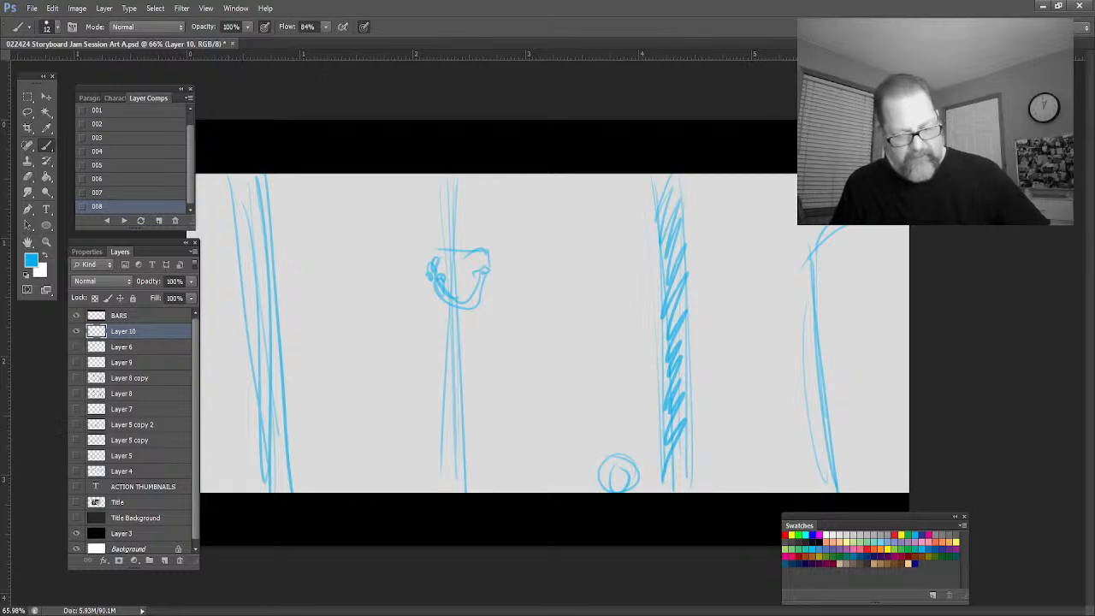
pyautogui.moveTo(812, 256)
pyautogui.mouseDown()
pyautogui.moveTo(855, 234)
pyautogui.moveTo(823, 298)
pyautogui.moveTo(884, 285)
pyautogui.moveTo(859, 493)
pyautogui.mouseUp()
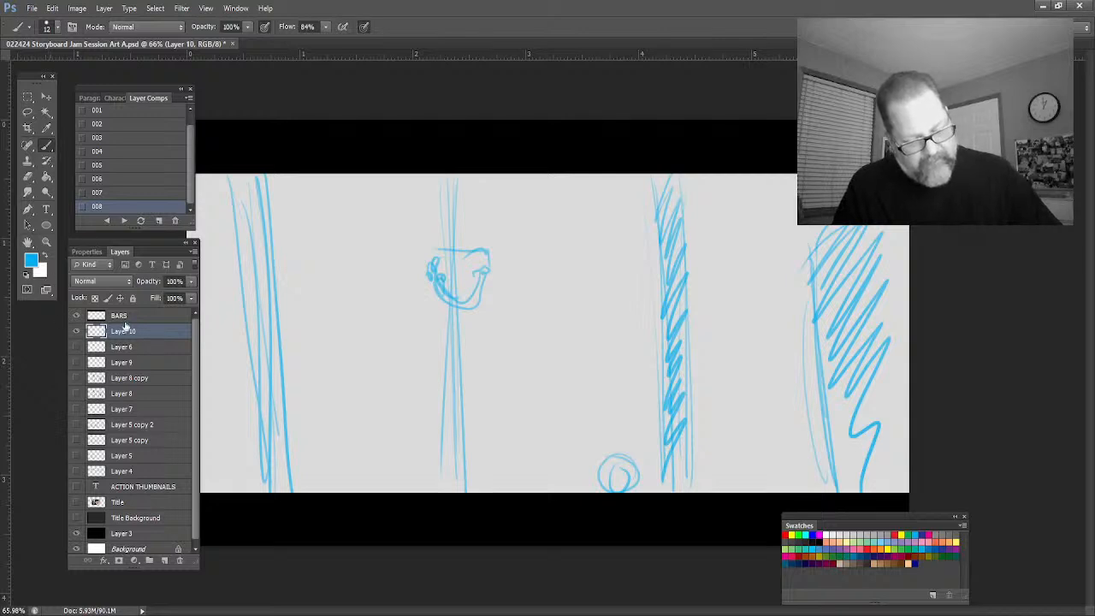
# Add a new layer above Layer 10 and lower Layer 10's opacity to 37%
pyautogui.hotkey('ctrl', 'shift', 'n')
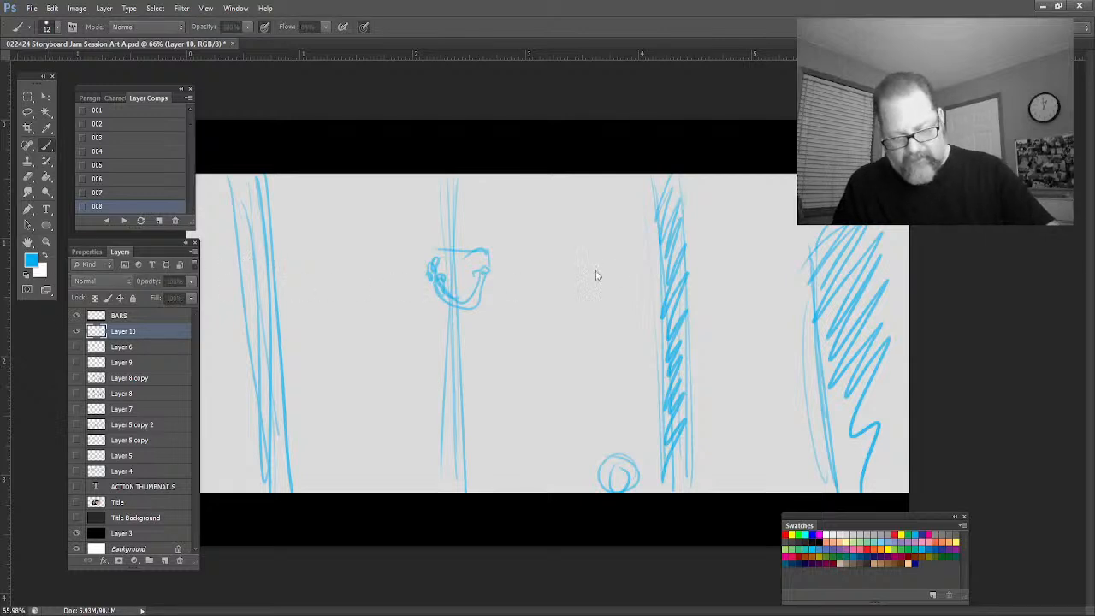
pyautogui.click(684, 240)
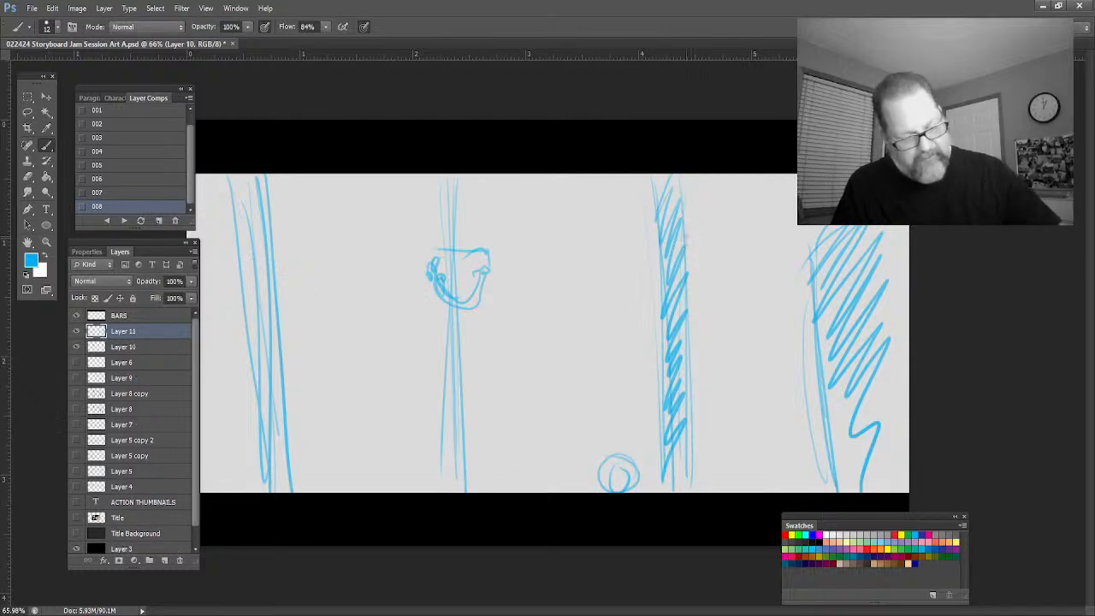
pyautogui.click(111, 347)
pyautogui.moveTo(192, 281); pyautogui.dragTo(162, 297)
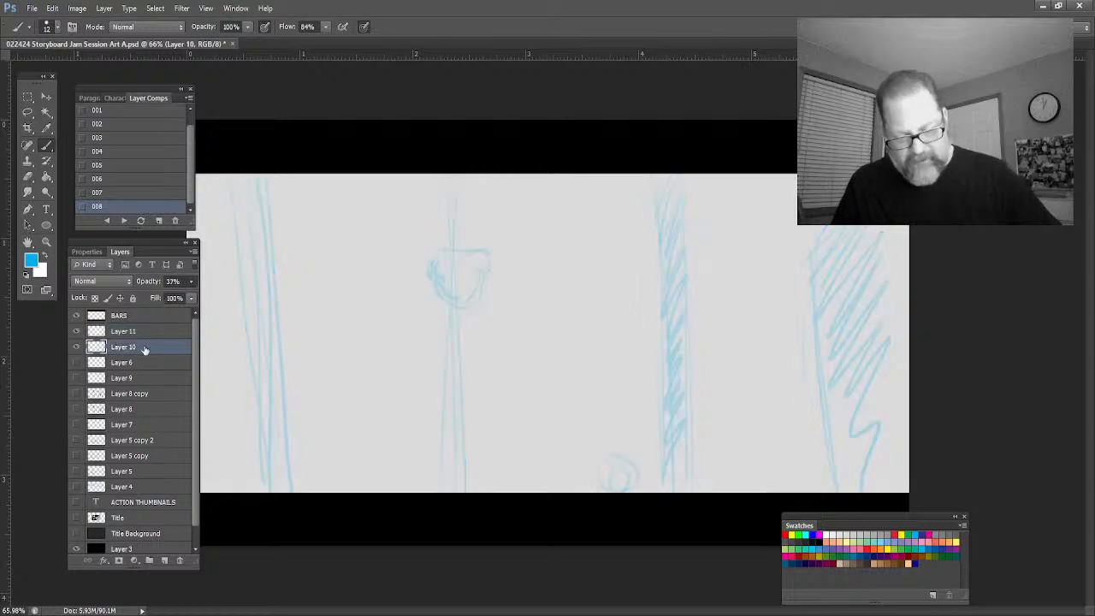
# Draw the near edge of the hatched door jamb with a black brush on Layer 10, undoing the second stroke
pyautogui.press('i')
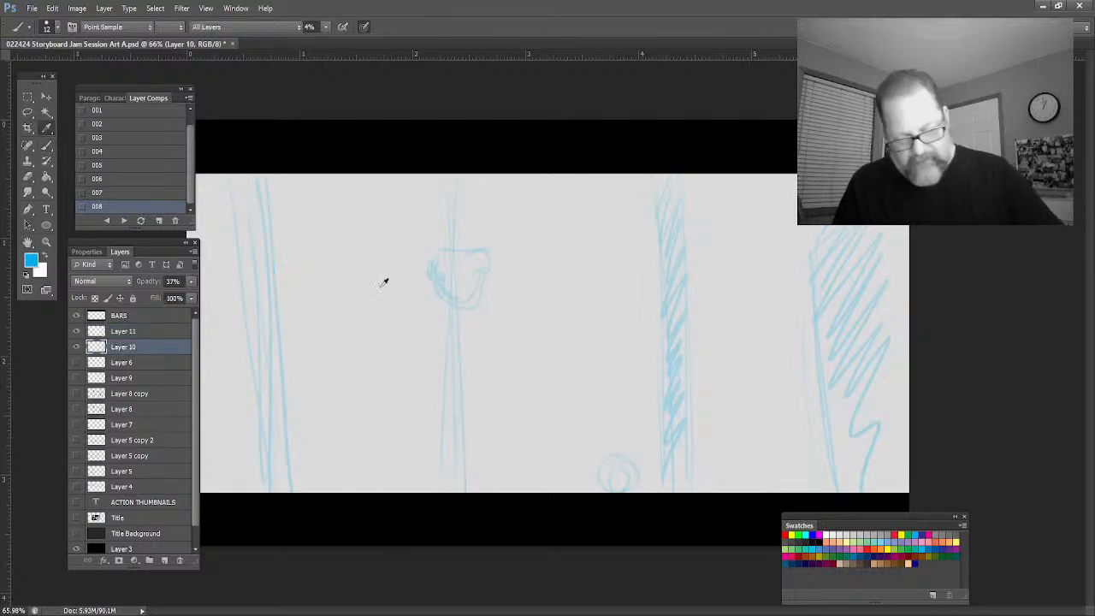
pyautogui.press('b')
pyautogui.press('d')
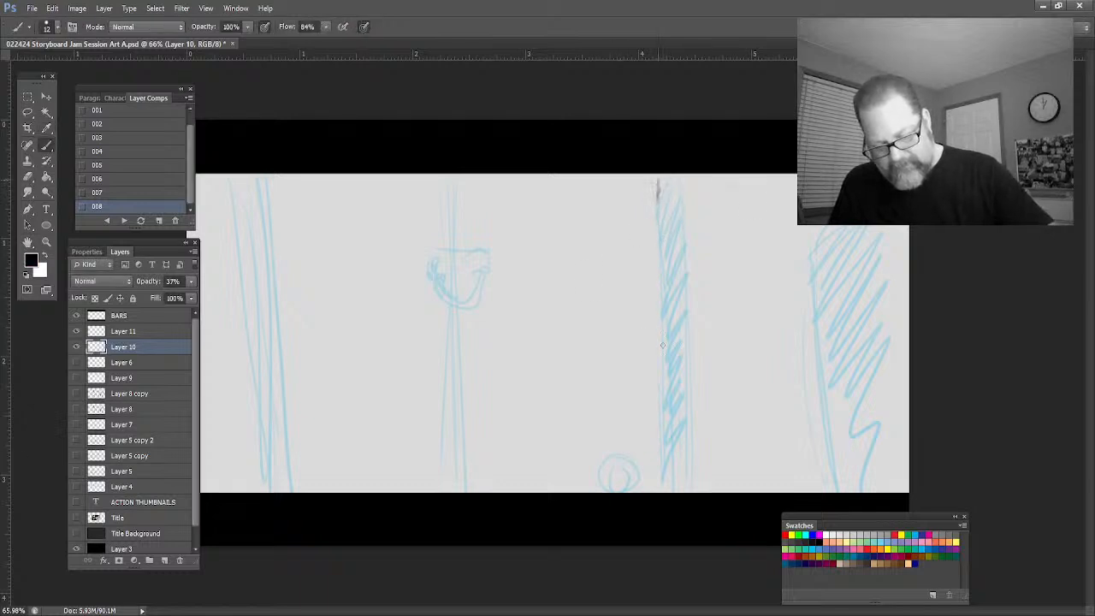
pyautogui.moveTo(663, 346); pyautogui.dragTo(672, 501)
pyautogui.moveTo(653, 181); pyautogui.dragTo(675, 511)
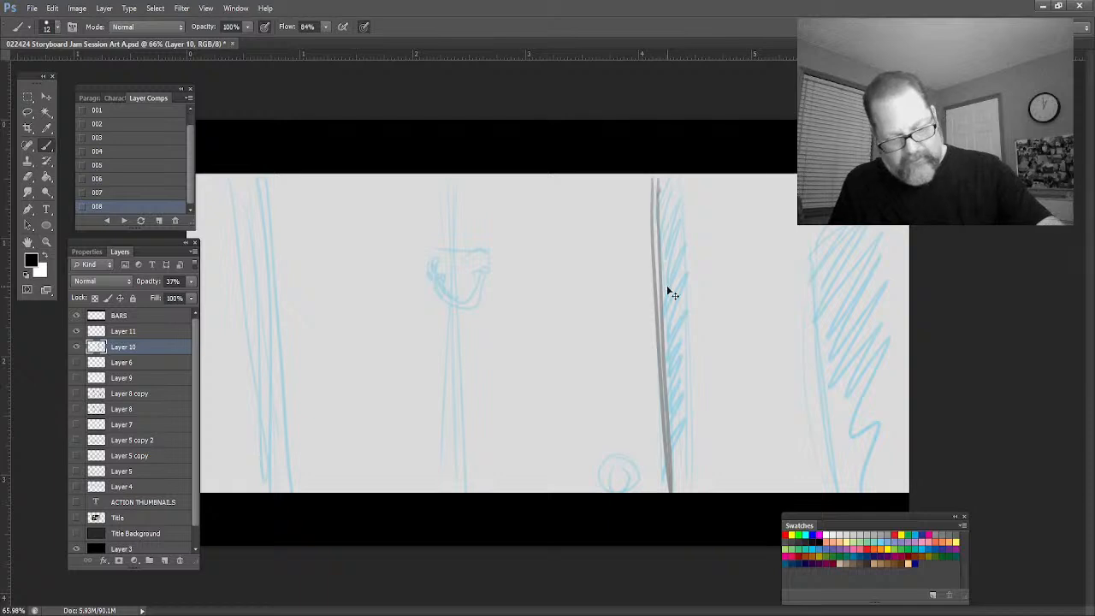
pyautogui.hotkey('ctrl', 'z')
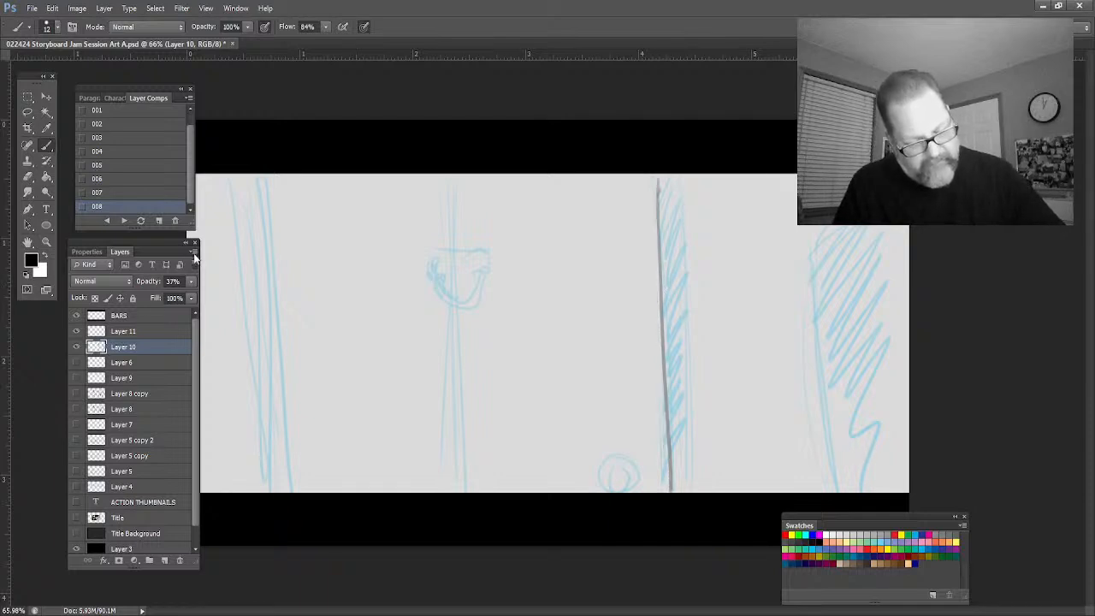
# Add a new layer above Layer 10 and ink both edges of the hatched door jamb in black
pyautogui.hotkey('ctrl', 'shift', 'alt', 'n')
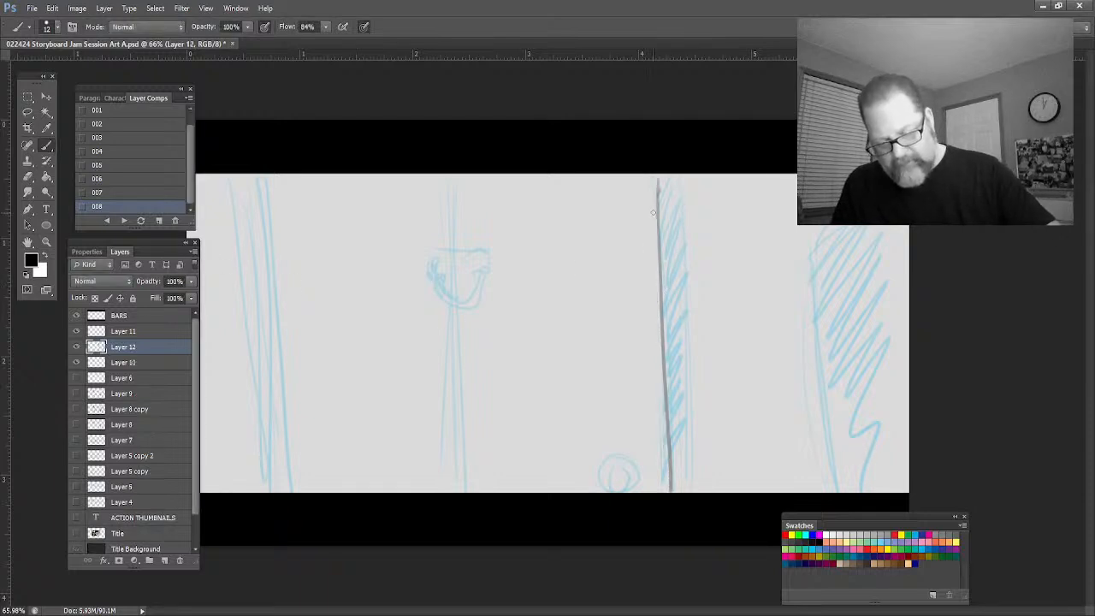
pyautogui.moveTo(655, 198); pyautogui.dragTo(668, 493)
pyautogui.moveTo(646, 175); pyautogui.dragTo(670, 491)
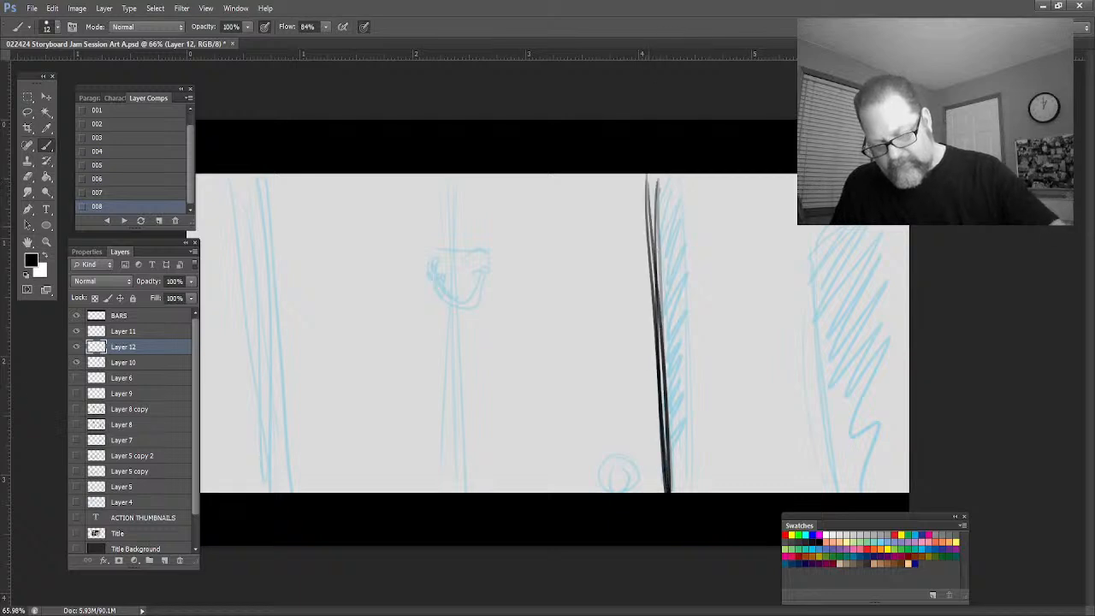
pyautogui.moveTo(679, 175)
pyautogui.mouseDown()
pyautogui.moveTo(689, 486)
pyautogui.moveTo(703, 488)
pyautogui.mouseUp()
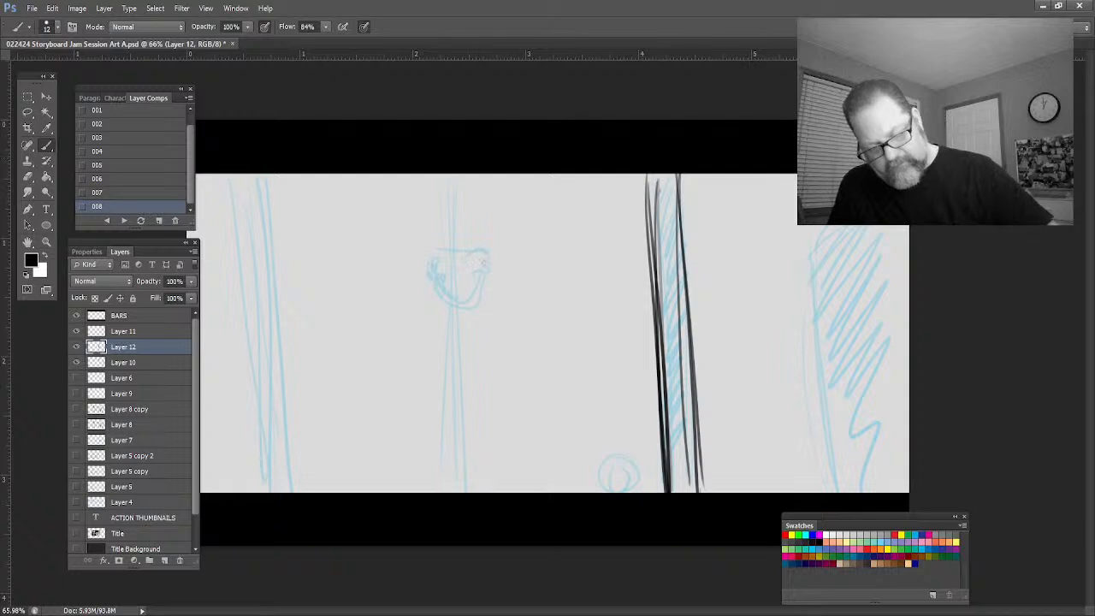
# Ink the curved door knocker and the round knob with a rectangular plate around it in black
pyautogui.moveTo(477, 254); pyautogui.dragTo(478, 248)
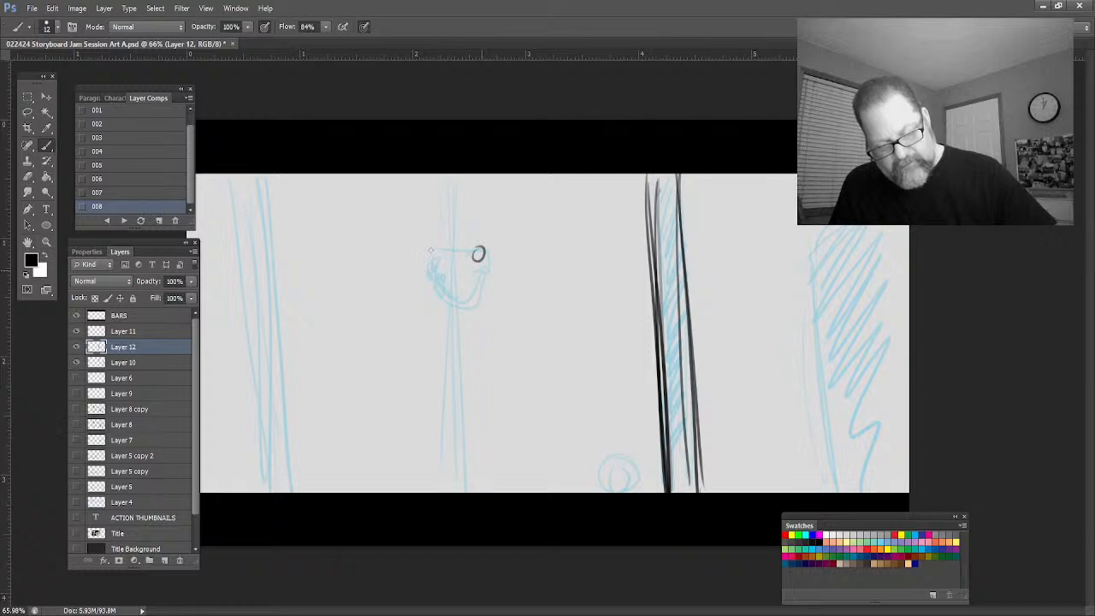
pyautogui.moveTo(482, 266); pyautogui.dragTo(482, 265)
pyautogui.moveTo(420, 253)
pyautogui.mouseDown()
pyautogui.moveTo(474, 282)
pyautogui.moveTo(456, 307)
pyautogui.moveTo(434, 276)
pyautogui.mouseUp()
pyautogui.moveTo(597, 468)
pyautogui.mouseDown()
pyautogui.moveTo(626, 462)
pyautogui.moveTo(599, 479)
pyautogui.moveTo(638, 471)
pyautogui.moveTo(602, 484)
pyautogui.mouseUp()
pyautogui.moveTo(636, 432)
pyautogui.mouseDown()
pyautogui.moveTo(590, 432)
pyautogui.moveTo(592, 492)
pyautogui.moveTo(637, 492)
pyautogui.mouseUp()
pyautogui.moveTo(590, 428)
pyautogui.mouseDown()
pyautogui.moveTo(638, 424)
pyautogui.moveTo(591, 491)
pyautogui.mouseUp()
pyautogui.moveTo(637, 425); pyautogui.dragTo(640, 492)
pyautogui.moveTo(608, 466); pyautogui.dragTo(604, 489)
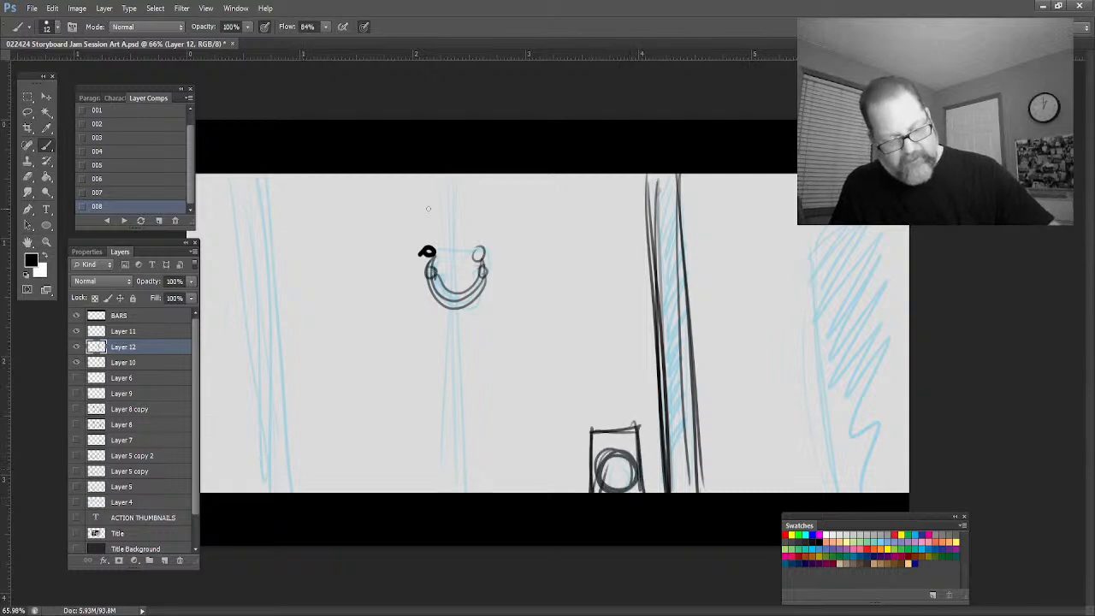
# Ink the door's centre seam, its far edge, and the outlines of the upper and lower door panels
pyautogui.moveTo(455, 185); pyautogui.dragTo(469, 493)
pyautogui.moveTo(255, 183); pyautogui.dragTo(295, 492)
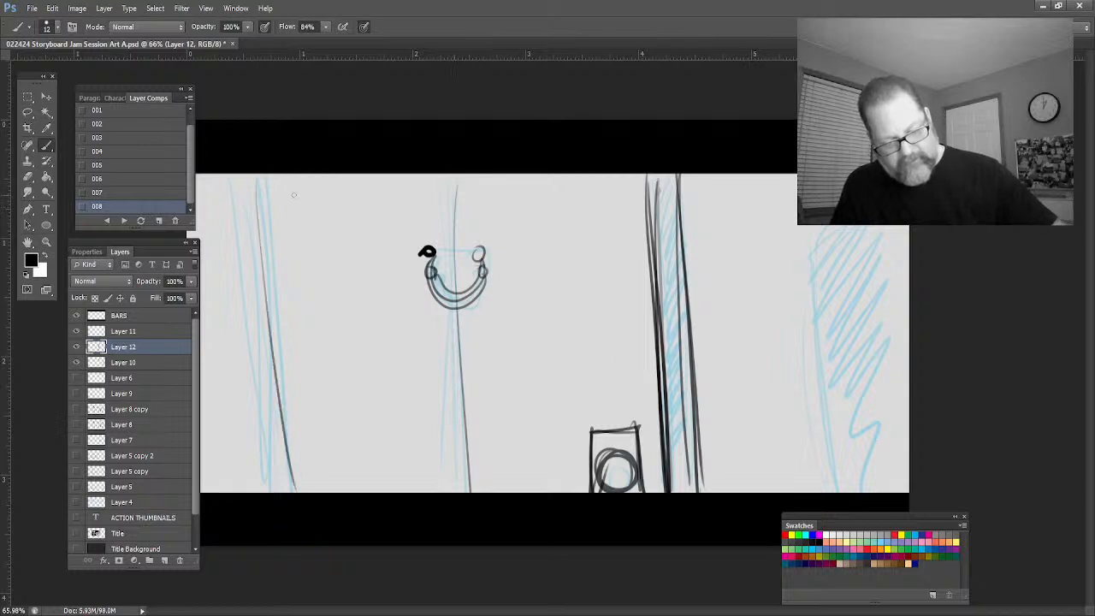
pyautogui.moveTo(289, 187)
pyautogui.mouseDown()
pyautogui.moveTo(307, 329)
pyautogui.moveTo(419, 364)
pyautogui.mouseUp()
pyautogui.moveTo(621, 212); pyautogui.dragTo(503, 357)
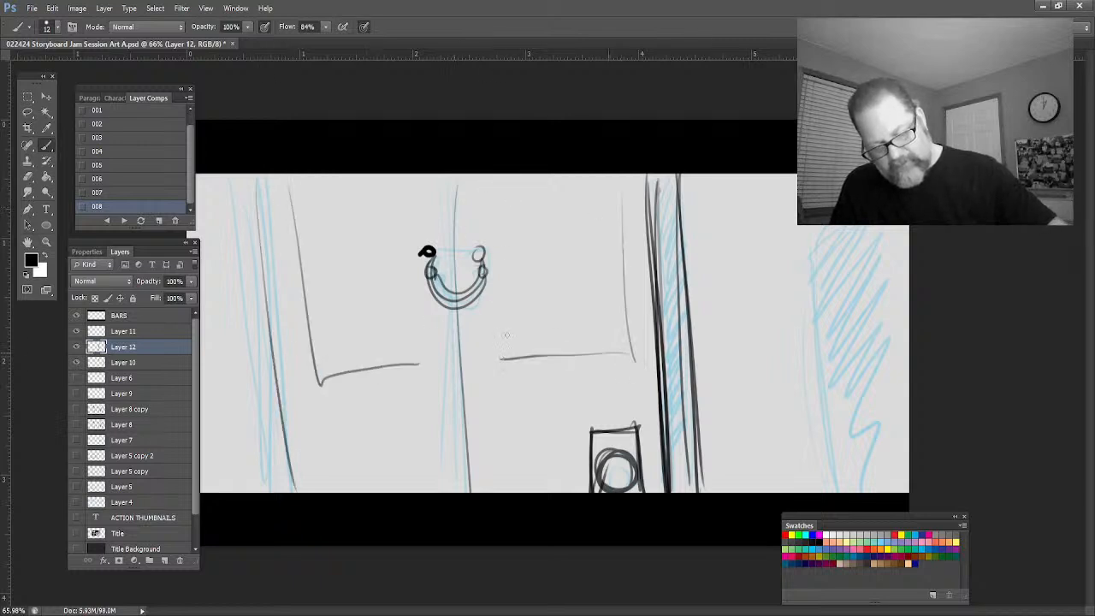
pyautogui.moveTo(489, 186); pyautogui.dragTo(503, 354)
pyautogui.moveTo(407, 188); pyautogui.dragTo(419, 362)
pyautogui.moveTo(325, 402); pyautogui.dragTo(419, 393)
pyautogui.moveTo(340, 402); pyautogui.dragTo(355, 492)
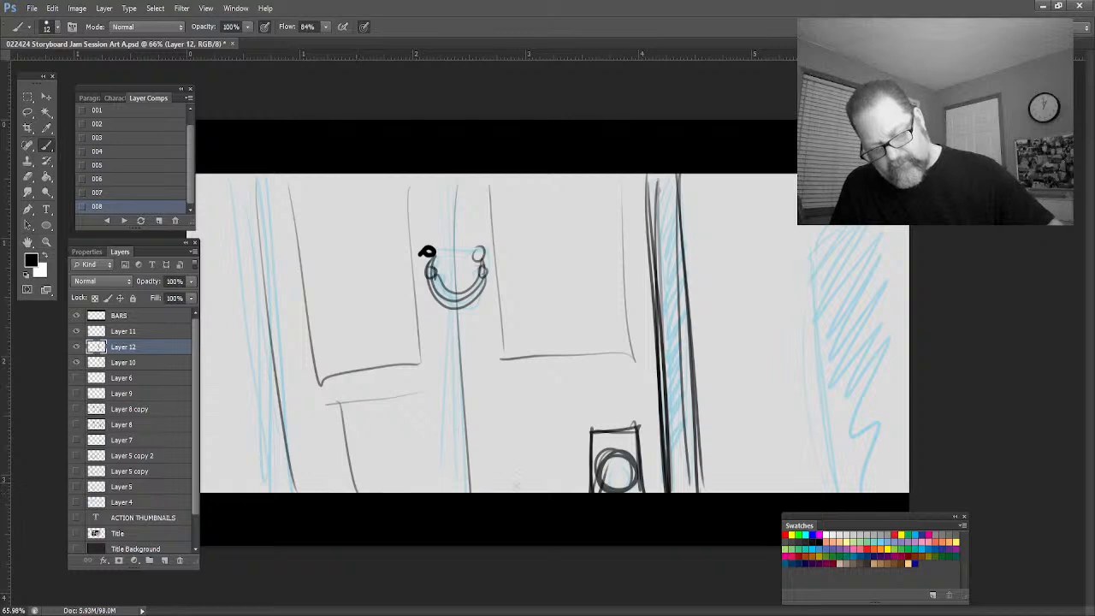
pyautogui.moveTo(515, 383); pyautogui.dragTo(517, 489)
pyautogui.moveTo(513, 382); pyautogui.dragTo(610, 381)
# Darken the door's far edge with repeated black strokes and hatch the opposite jamb along its full height
pyautogui.moveTo(254, 180); pyautogui.dragTo(291, 493)
pyautogui.moveTo(253, 180)
pyautogui.mouseDown()
pyautogui.moveTo(287, 491)
pyautogui.moveTo(291, 477)
pyautogui.mouseUp()
pyautogui.moveTo(669, 174); pyautogui.dragTo(652, 236)
pyautogui.moveTo(680, 186); pyautogui.dragTo(655, 252)
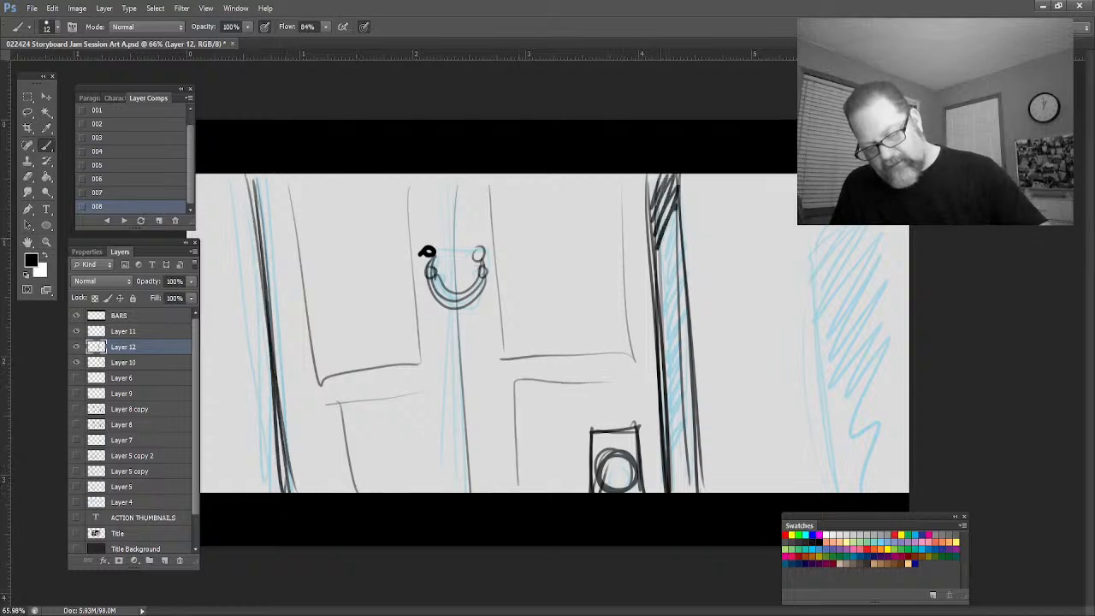
pyautogui.moveTo(667, 214); pyautogui.dragTo(687, 509)
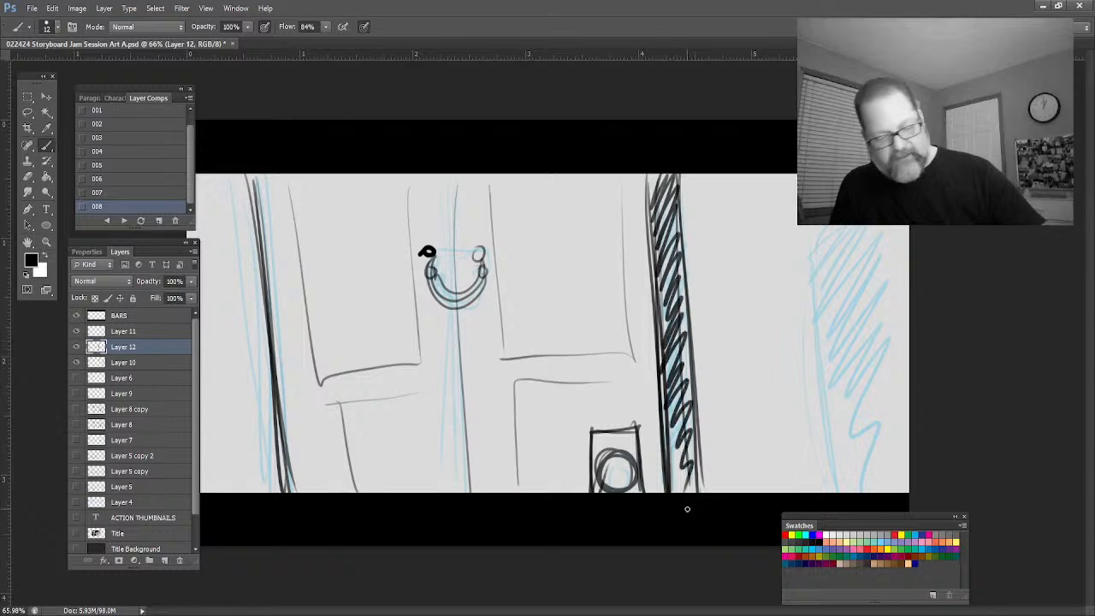
pyautogui.moveTo(254, 175); pyautogui.dragTo(268, 493)
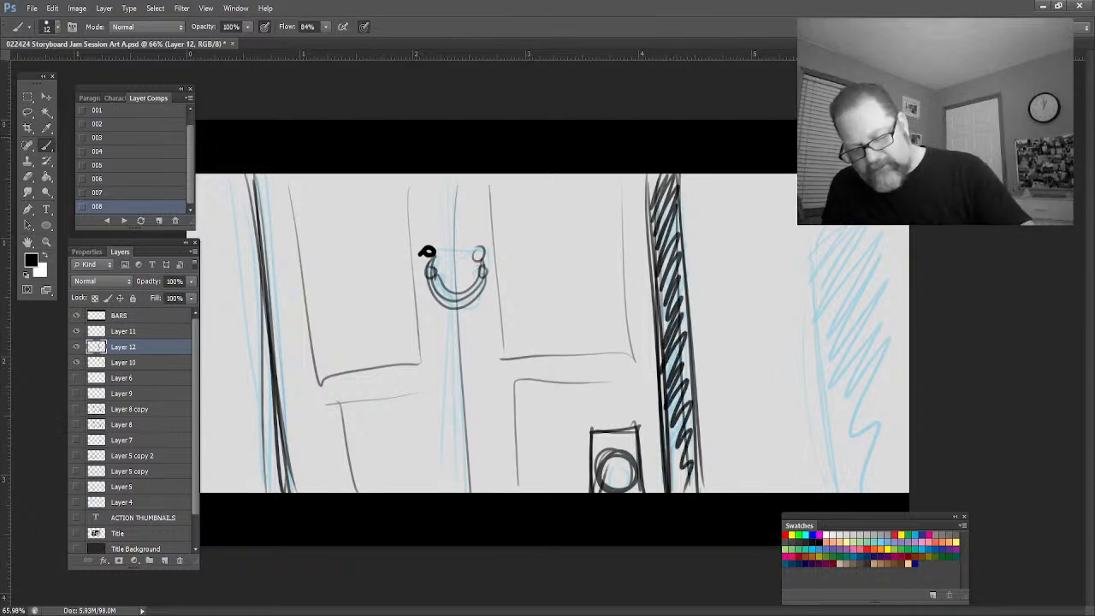
# Ink the foreground figure's profile, pointed cap brim and shoulder at the panel's right edge, and hatch it in black
pyautogui.moveTo(792, 198)
pyautogui.mouseDown()
pyautogui.moveTo(824, 392)
pyautogui.moveTo(836, 396)
pyautogui.mouseUp()
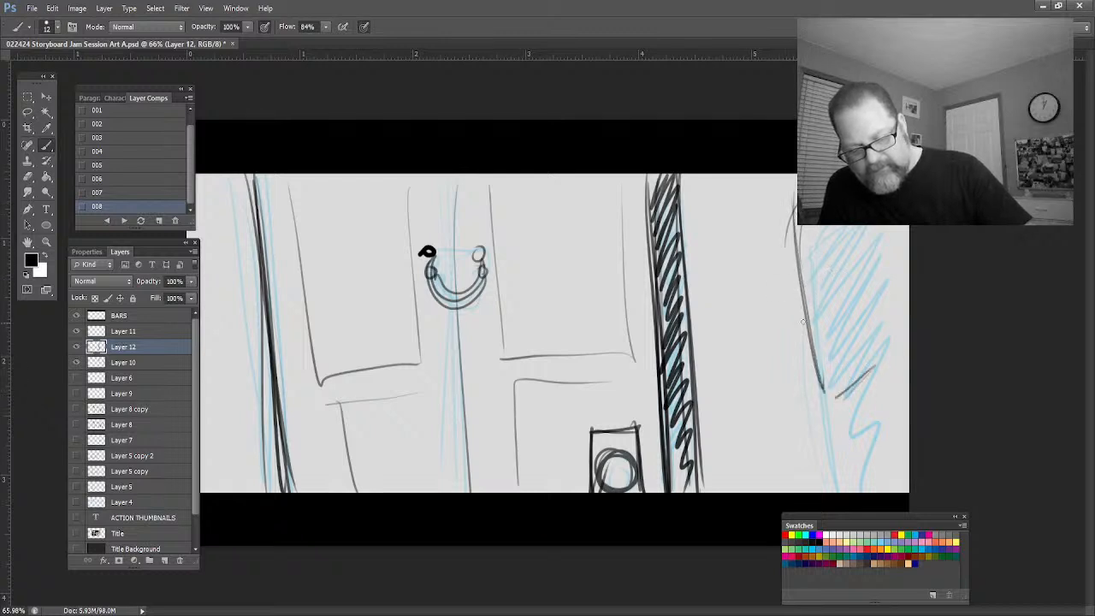
pyautogui.moveTo(802, 308)
pyautogui.mouseDown()
pyautogui.moveTo(787, 208)
pyautogui.moveTo(793, 227)
pyautogui.moveTo(756, 224)
pyautogui.moveTo(750, 236)
pyautogui.moveTo(792, 264)
pyautogui.moveTo(759, 240)
pyautogui.moveTo(786, 244)
pyautogui.moveTo(788, 184)
pyautogui.mouseUp()
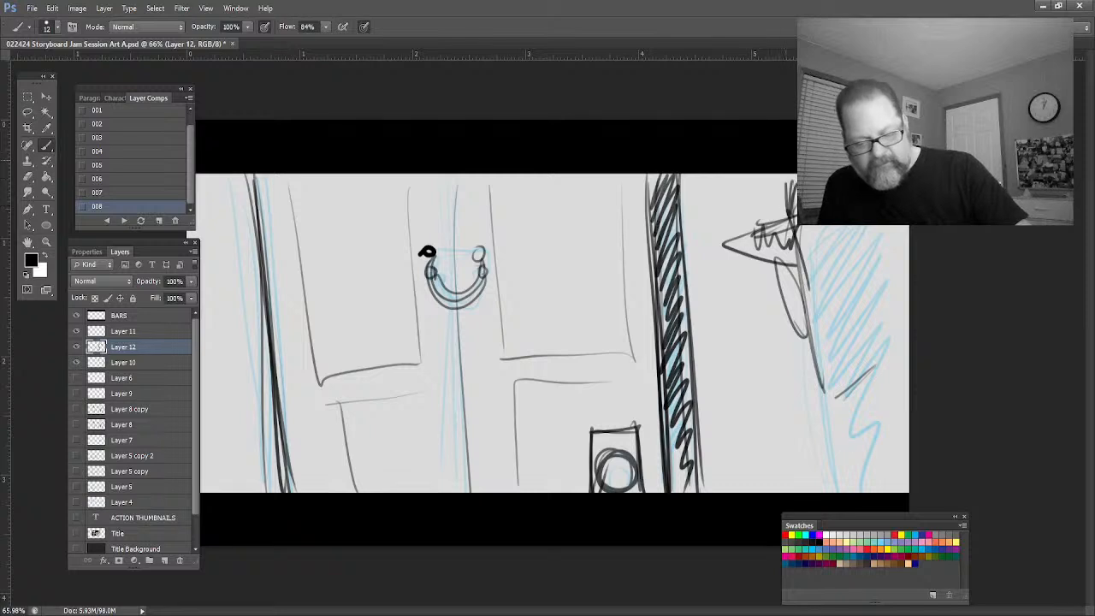
pyautogui.moveTo(884, 373)
pyautogui.mouseDown()
pyautogui.moveTo(908, 411)
pyautogui.moveTo(829, 491)
pyautogui.moveTo(773, 469)
pyautogui.moveTo(750, 486)
pyautogui.moveTo(814, 466)
pyautogui.moveTo(847, 441)
pyautogui.moveTo(887, 498)
pyautogui.moveTo(855, 359)
pyautogui.moveTo(898, 236)
pyautogui.mouseUp()
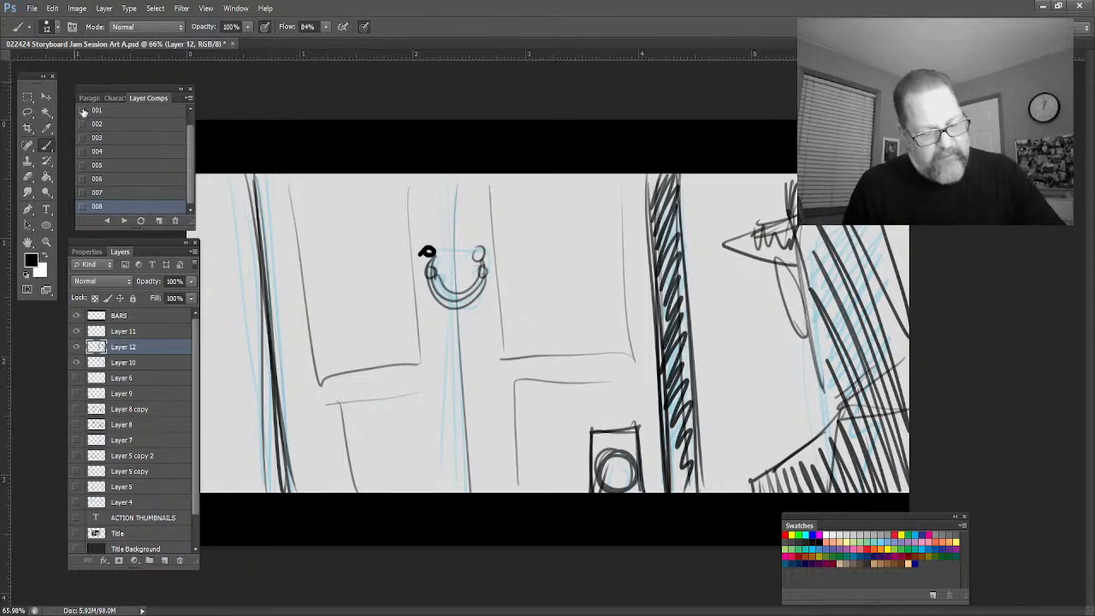
# Save the panel as a new layer comp, check Layer 12 by toggling its visibility, and duplicate that layer
pyautogui.click(158, 221)
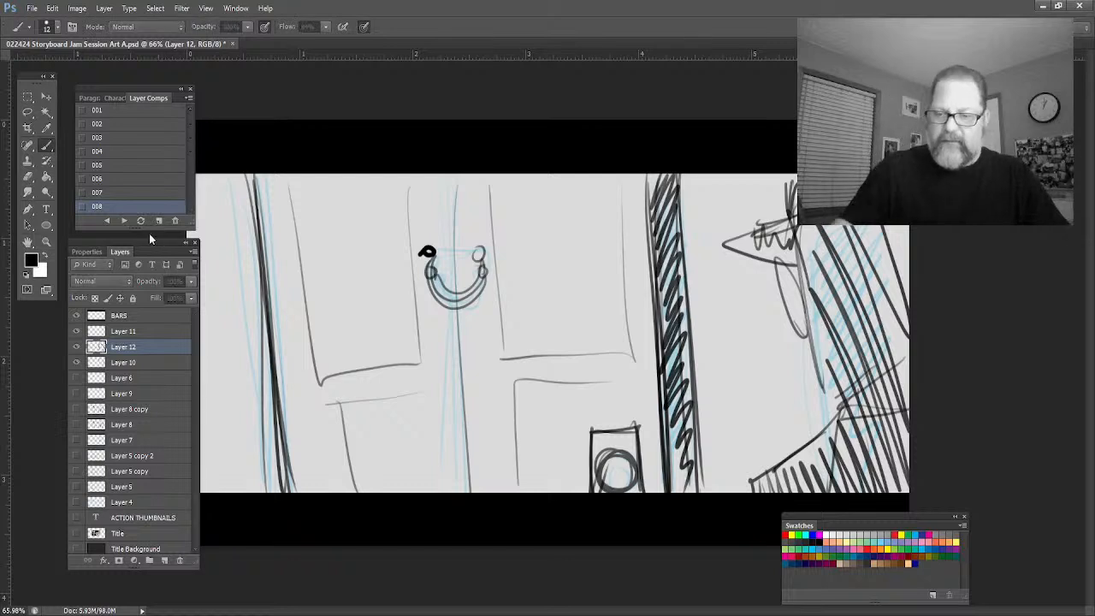
pyautogui.press('Return')
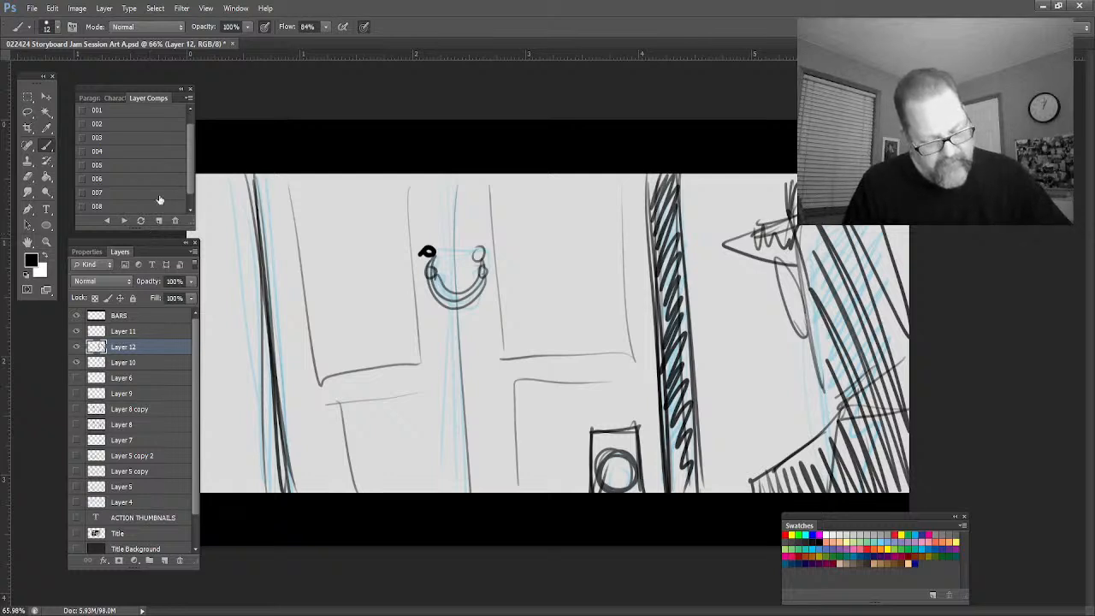
pyautogui.click(76, 347)
pyautogui.click(76, 348)
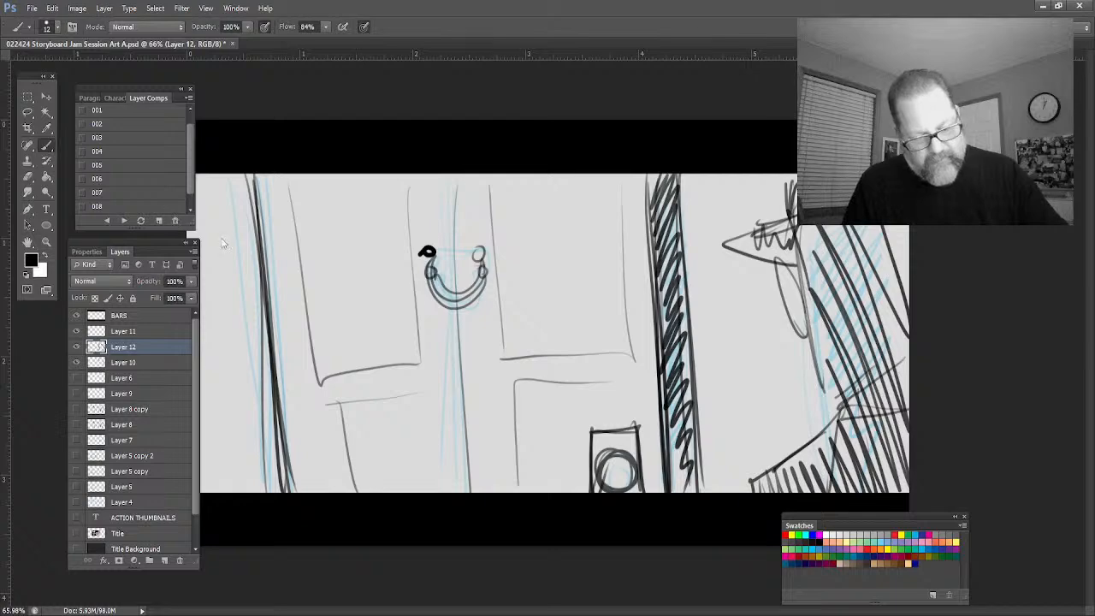
pyautogui.hotkey('ctrl', 'j')
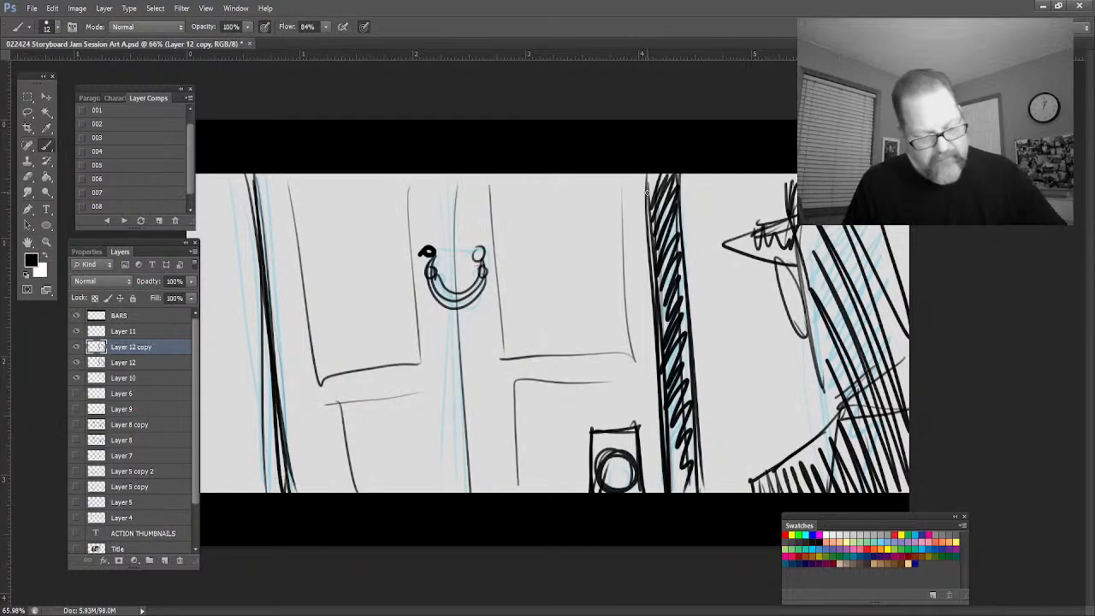
# Hide Layer 12, check Layer 12 copy by toggling its visibility, and make Layer 12 copy the active layer
pyautogui.click(76, 363)
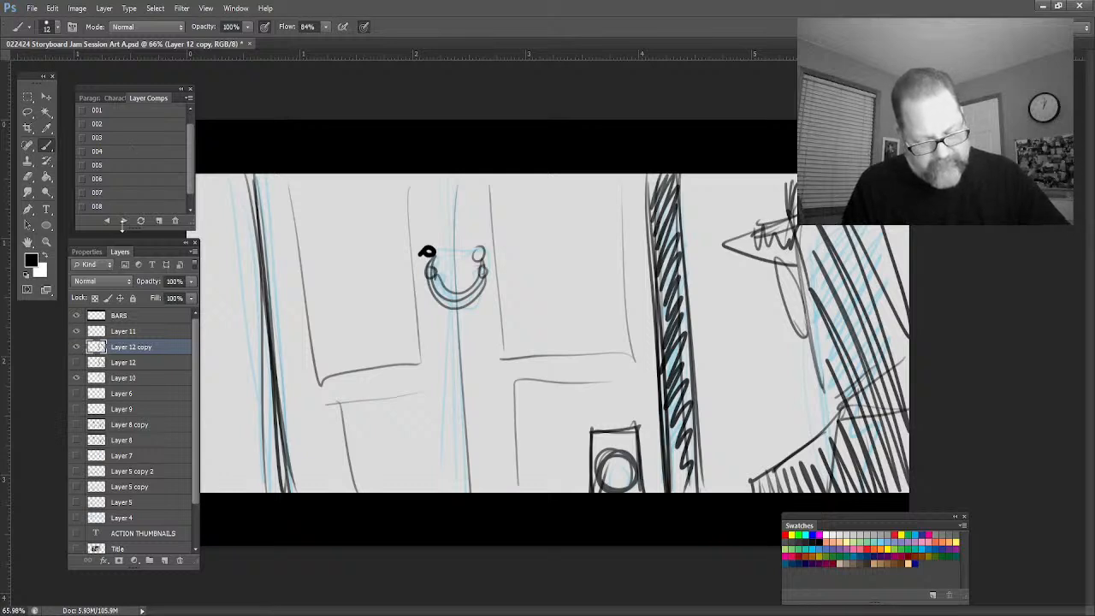
pyautogui.click(76, 346)
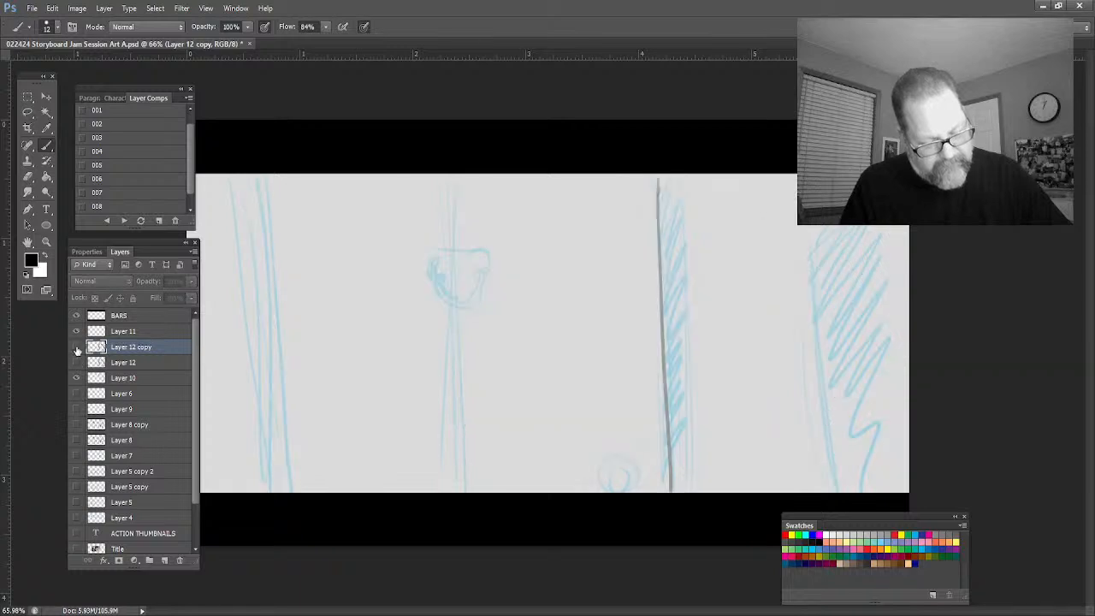
pyautogui.click(76, 348)
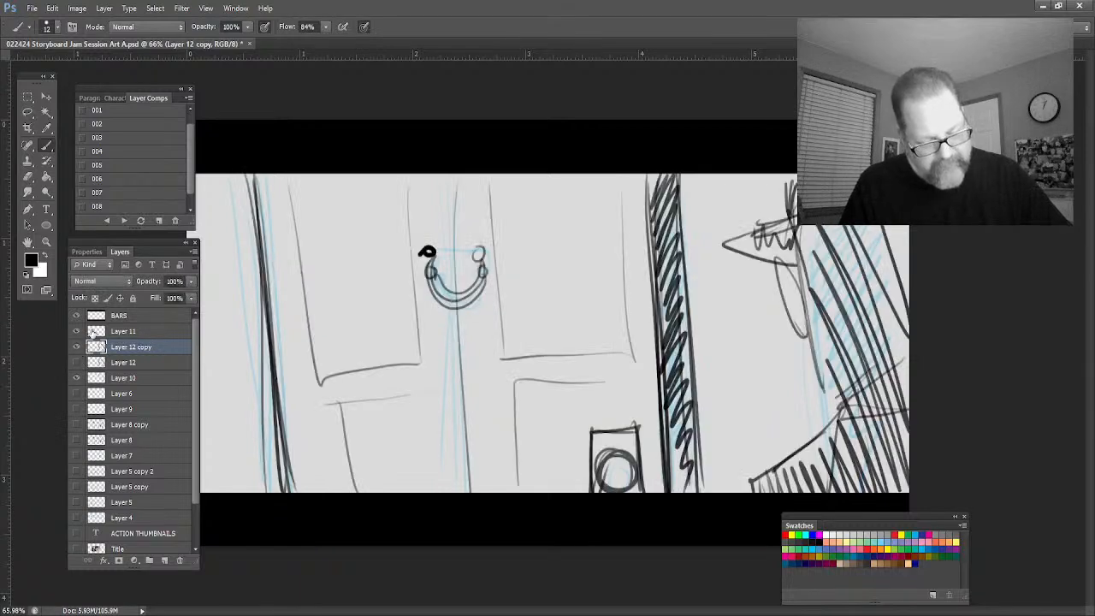
pyautogui.click(135, 332)
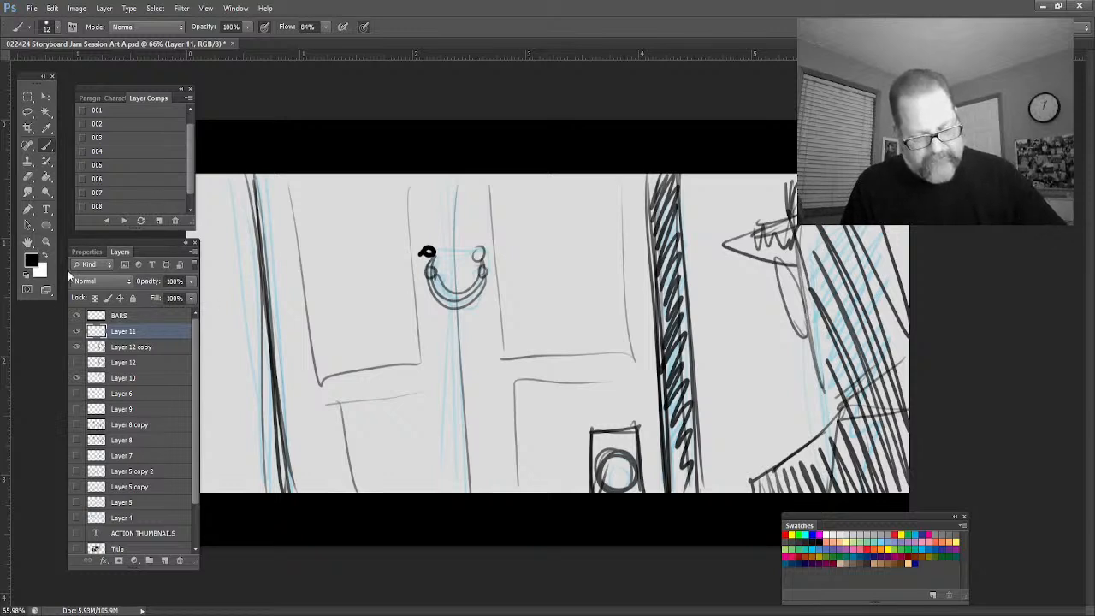
pyautogui.click(109, 346)
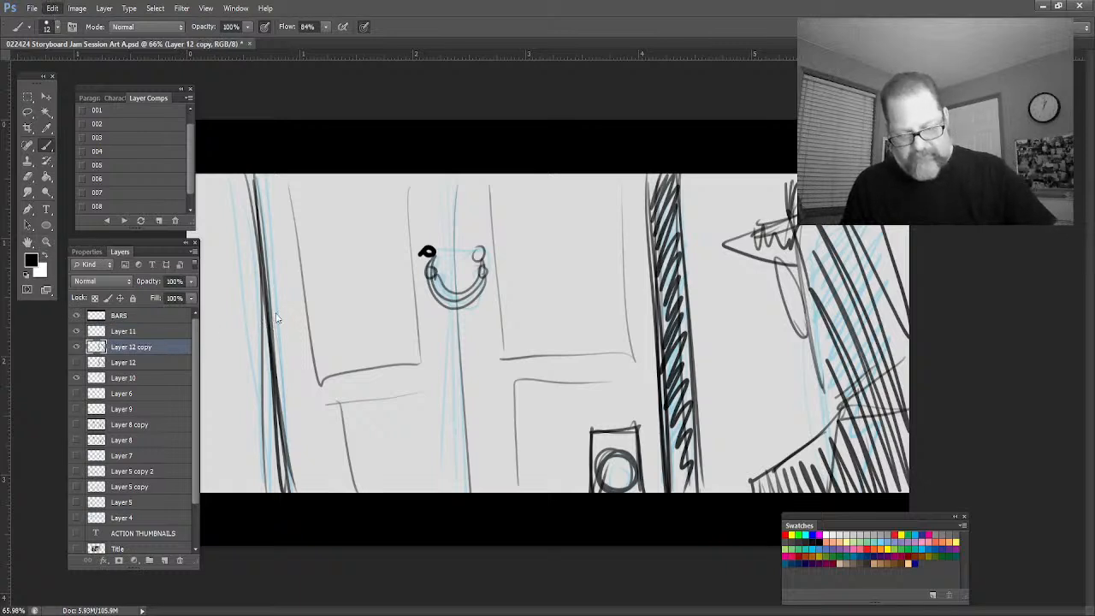
# Scale the Layer 12 copy artwork up proportionally to about 151% and reposition it so the door fills more of the frame
pyautogui.hotkey('ctrl', 't')
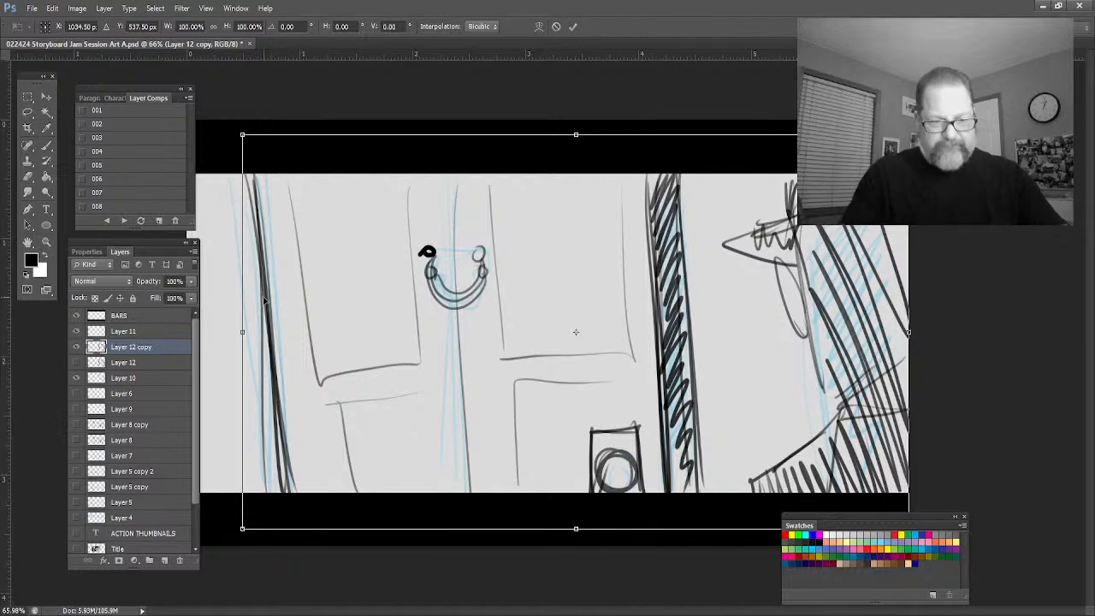
pyautogui.hotkey('ctrl', '-')
pyautogui.hotkey('ctrl', '-')
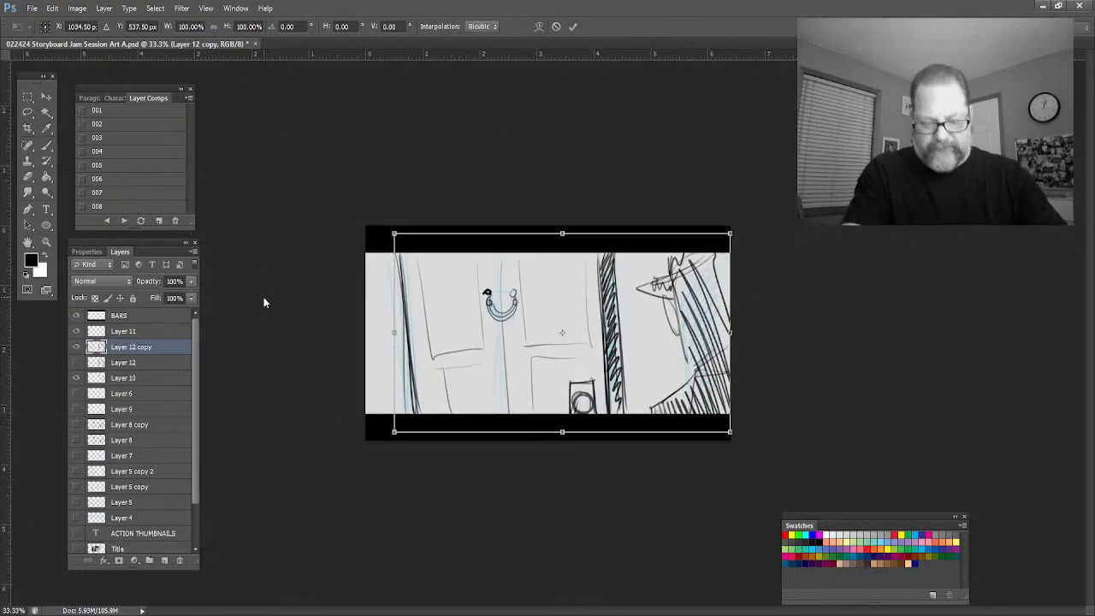
pyautogui.moveTo(729, 233); pyautogui.dragTo(855, 159)
pyautogui.moveTo(546, 329); pyautogui.dragTo(500, 357)
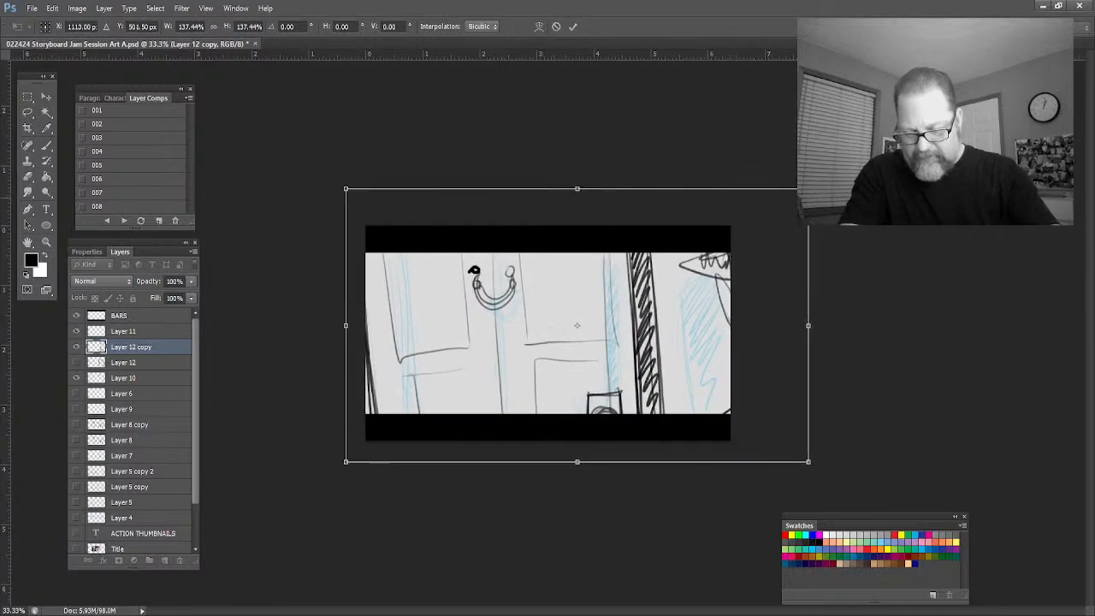
pyautogui.moveTo(808, 188); pyautogui.dragTo(854, 162)
pyautogui.moveTo(548, 321); pyautogui.dragTo(497, 344)
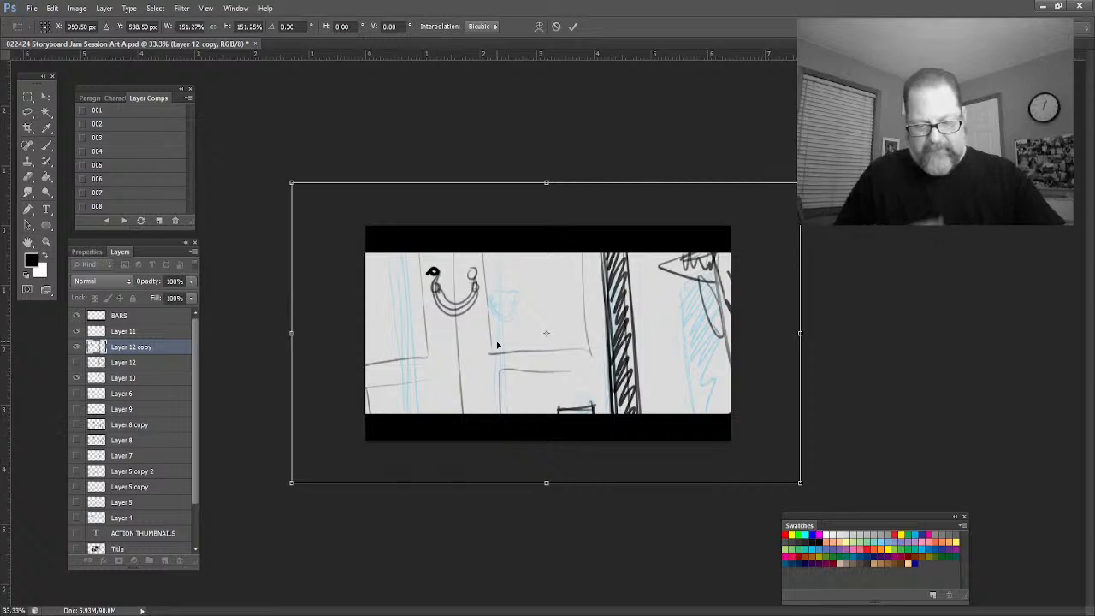
pyautogui.click(572, 28)
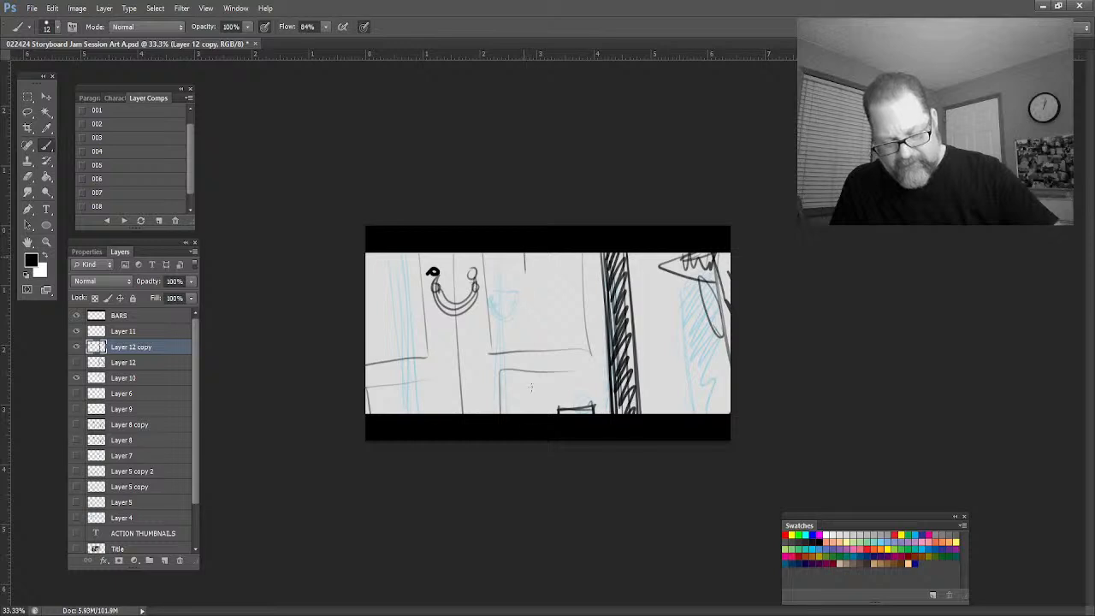
# Ink the opened door's new near edge as parallel vertical lines and darken the edge of the hatched jamb
pyautogui.moveTo(524, 255); pyautogui.dragTo(537, 442)
pyautogui.moveTo(503, 253)
pyautogui.mouseDown()
pyautogui.moveTo(512, 370)
pyautogui.moveTo(507, 279)
pyautogui.moveTo(519, 414)
pyautogui.mouseUp()
pyautogui.moveTo(629, 254); pyautogui.dragTo(640, 414)
pyautogui.moveTo(631, 272); pyautogui.dragTo(628, 411)
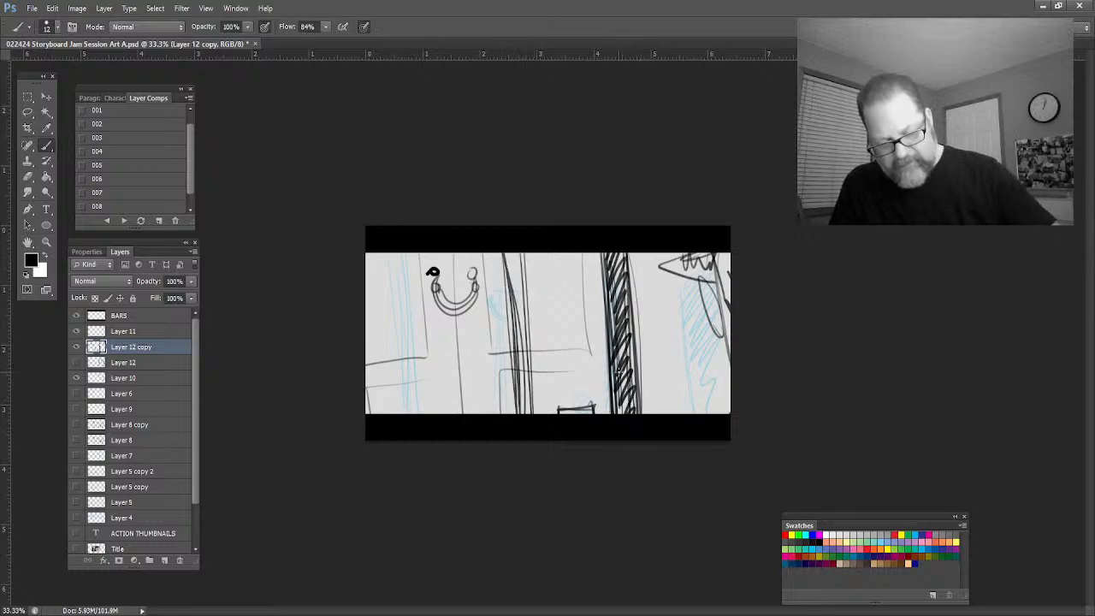
# Erase the jamb hatching, the lower lock plate, the old panel lines beside them, and the door's curved handle
pyautogui.moveTo(608, 261)
pyautogui.mouseDown()
pyautogui.moveTo(617, 410)
pyautogui.moveTo(631, 409)
pyautogui.moveTo(626, 371)
pyautogui.moveTo(593, 412)
pyautogui.mouseUp()
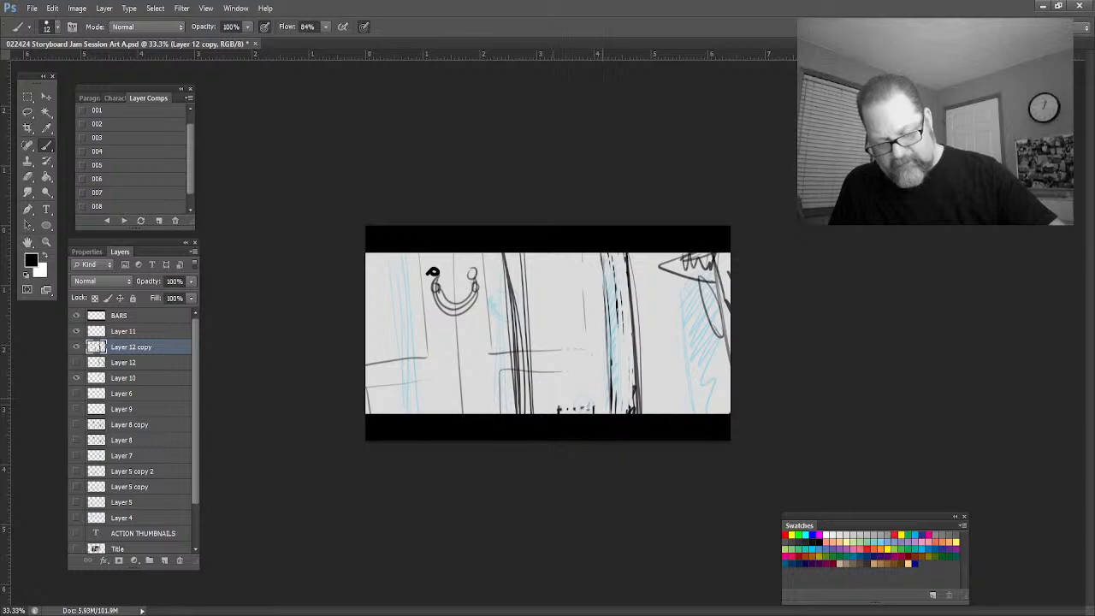
pyautogui.moveTo(473, 269)
pyautogui.mouseDown()
pyautogui.moveTo(467, 310)
pyautogui.moveTo(487, 314)
pyautogui.mouseUp()
pyautogui.moveTo(499, 378)
pyautogui.mouseDown()
pyautogui.moveTo(501, 410)
pyautogui.moveTo(499, 397)
pyautogui.mouseUp()
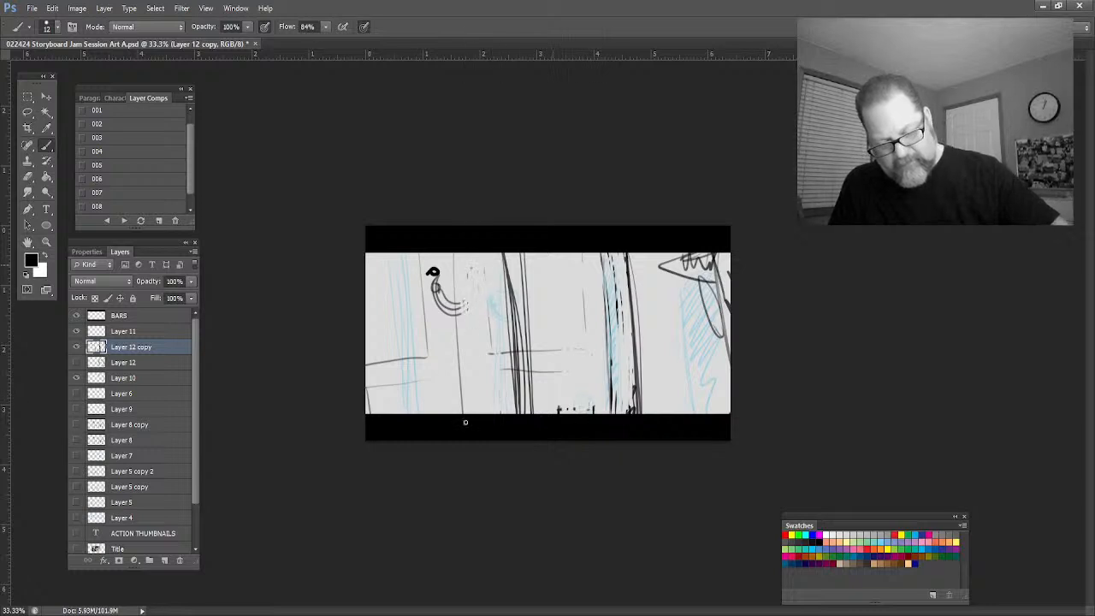
pyautogui.moveTo(453, 253); pyautogui.dragTo(444, 313)
pyautogui.moveTo(461, 392); pyautogui.dragTo(462, 410)
pyautogui.moveTo(433, 269); pyautogui.dragTo(436, 310)
pyautogui.moveTo(430, 269); pyautogui.dragTo(424, 353)
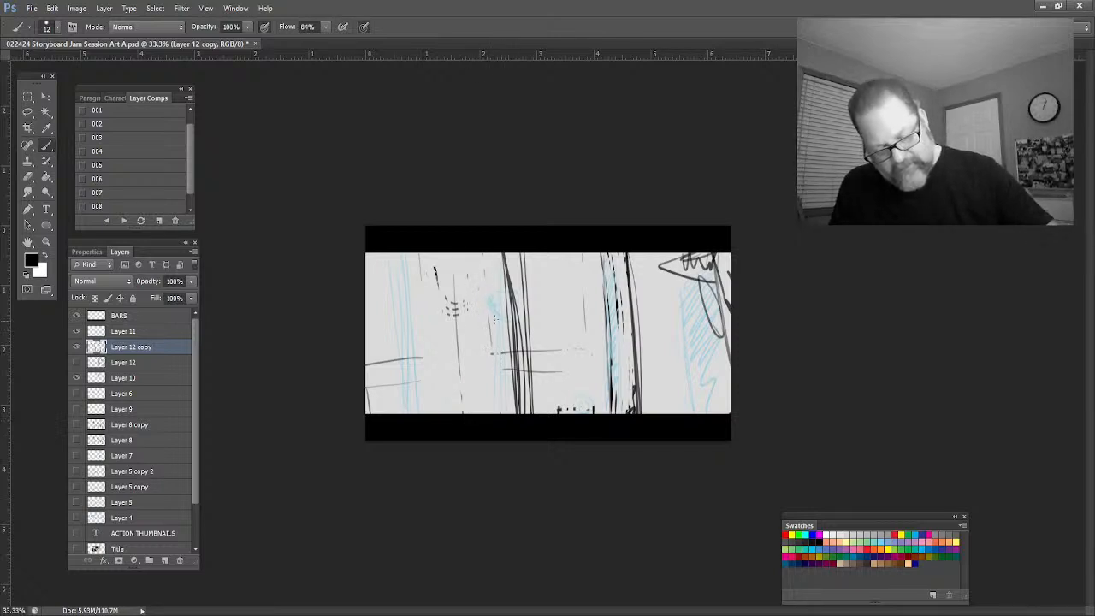
# Sketch the open door's panel lines in perspective and add a lock plate with a round knob near its edge
pyautogui.moveTo(492, 341); pyautogui.dragTo(383, 319)
pyautogui.moveTo(501, 279)
pyautogui.mouseDown()
pyautogui.moveTo(502, 342)
pyautogui.moveTo(395, 368)
pyautogui.mouseUp()
pyautogui.moveTo(493, 365); pyautogui.dragTo(417, 366)
pyautogui.moveTo(425, 356); pyautogui.dragTo(366, 357)
pyautogui.moveTo(487, 359); pyautogui.dragTo(488, 414)
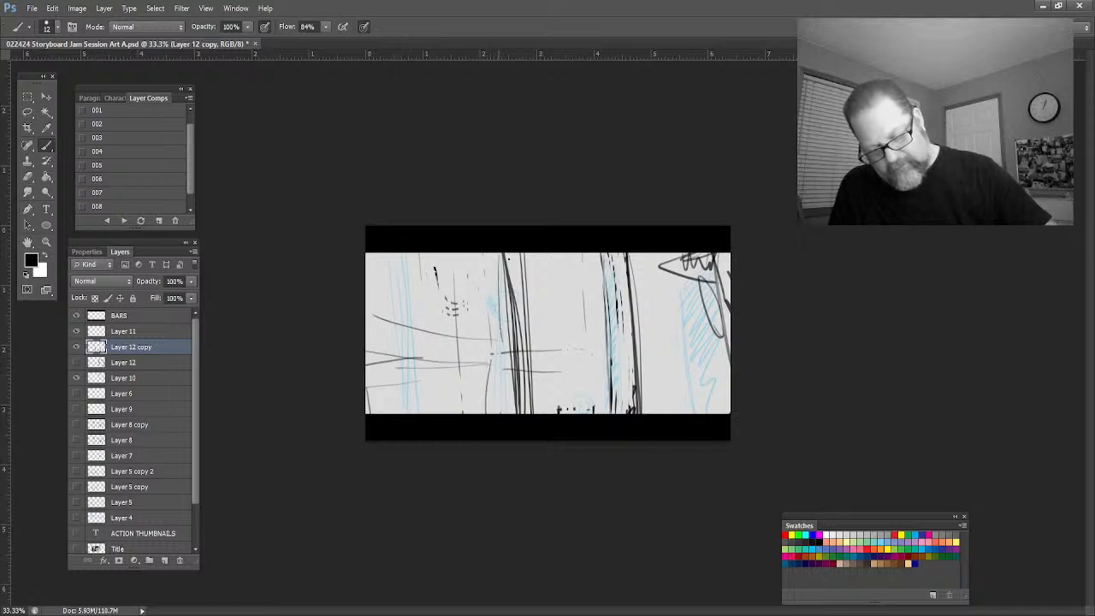
pyautogui.moveTo(479, 376); pyautogui.dragTo(484, 373)
pyautogui.moveTo(501, 409)
pyautogui.mouseDown()
pyautogui.moveTo(496, 345)
pyautogui.moveTo(497, 407)
pyautogui.moveTo(472, 414)
pyautogui.mouseUp()
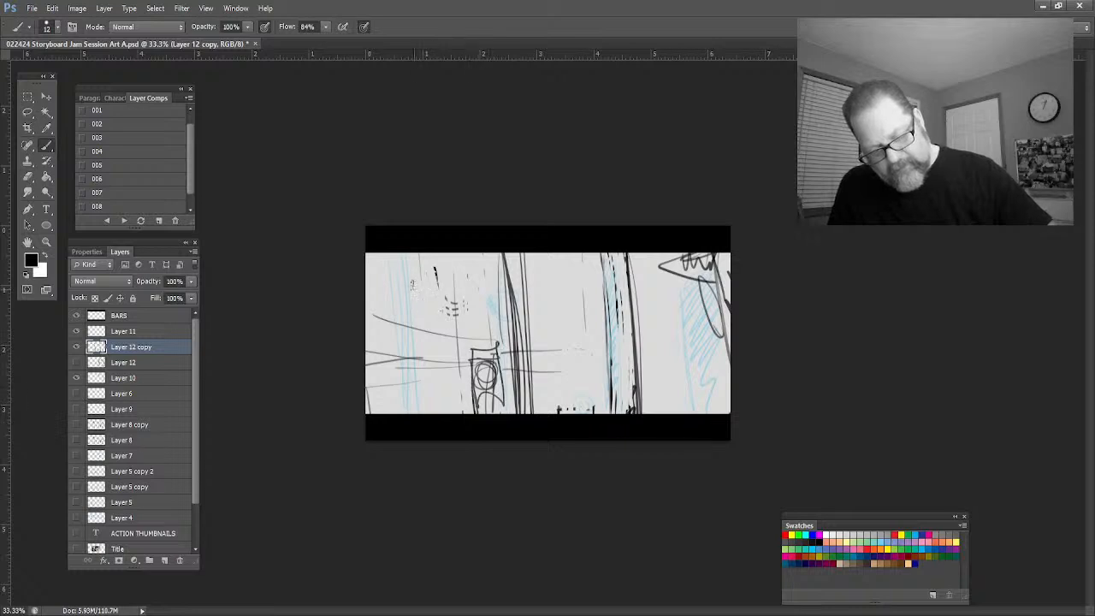
# Sketch the rounded door handle on the open door and re-ink the vertical edges on both sides of the doorway
pyautogui.moveTo(414, 284)
pyautogui.mouseDown()
pyautogui.moveTo(419, 314)
pyautogui.moveTo(427, 279)
pyautogui.moveTo(438, 293)
pyautogui.mouseUp()
pyautogui.moveTo(632, 251)
pyautogui.mouseDown()
pyautogui.moveTo(639, 437)
pyautogui.moveTo(638, 419)
pyautogui.mouseUp()
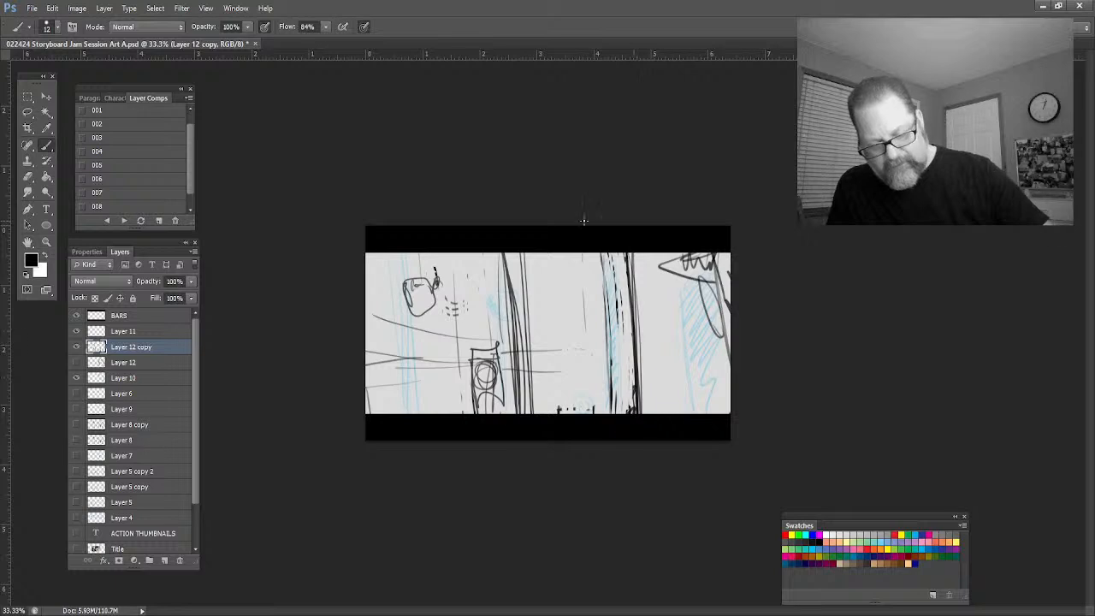
pyautogui.moveTo(525, 255); pyautogui.dragTo(534, 432)
# Erase the leftover black dashes from the upper part of the doorway's blue-hatched jamb
pyautogui.click(46, 242)
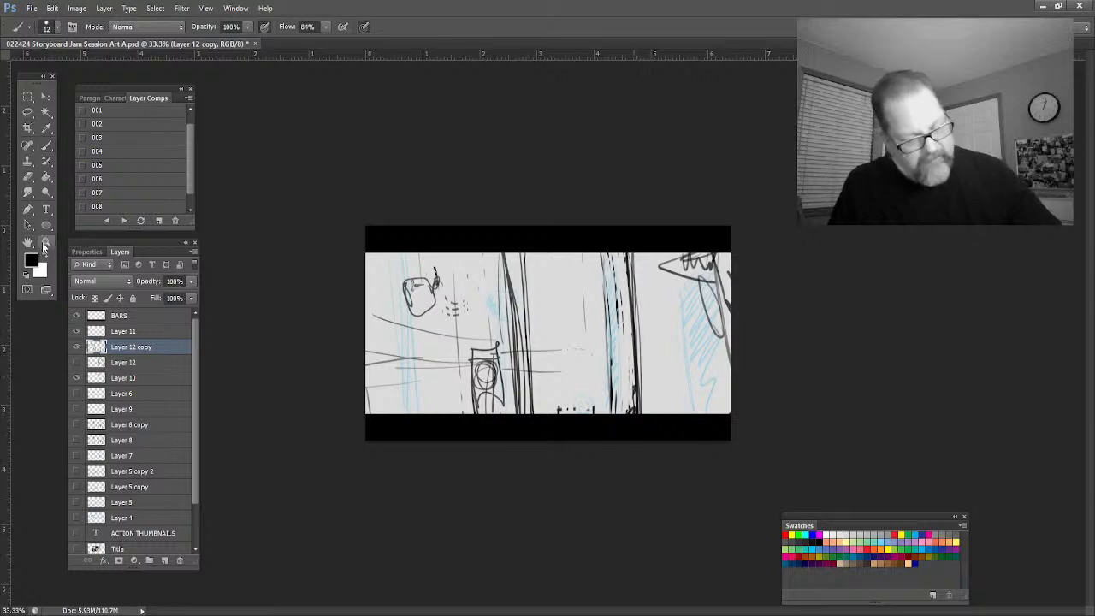
pyautogui.moveTo(530, 360); pyautogui.dragTo(573, 372)
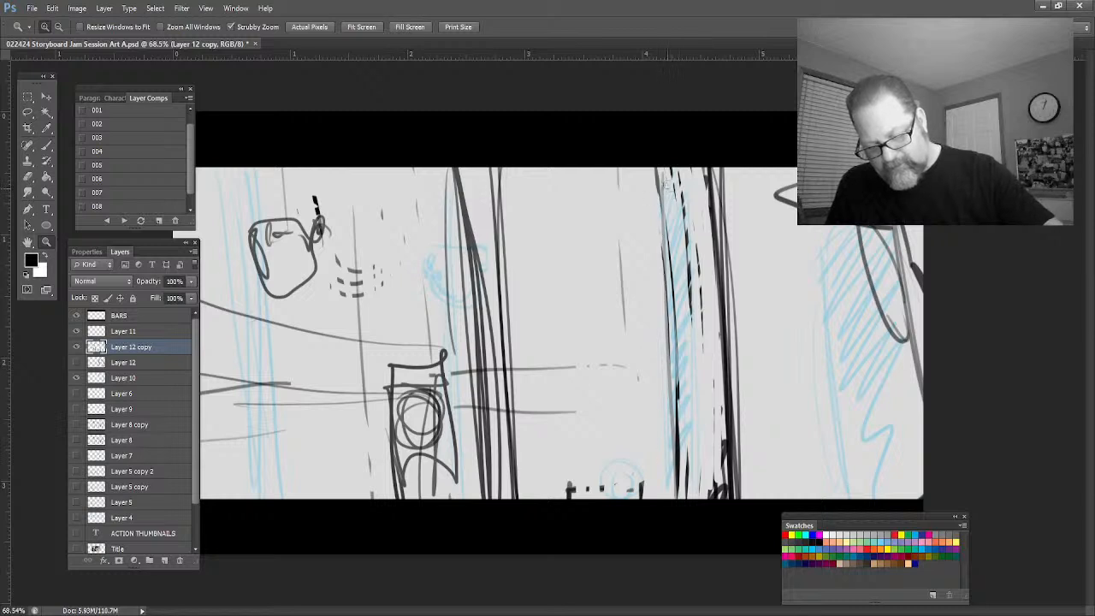
pyautogui.moveTo(667, 182)
pyautogui.mouseDown()
pyautogui.moveTo(671, 325)
pyautogui.moveTo(706, 343)
pyautogui.moveTo(685, 171)
pyautogui.mouseUp()
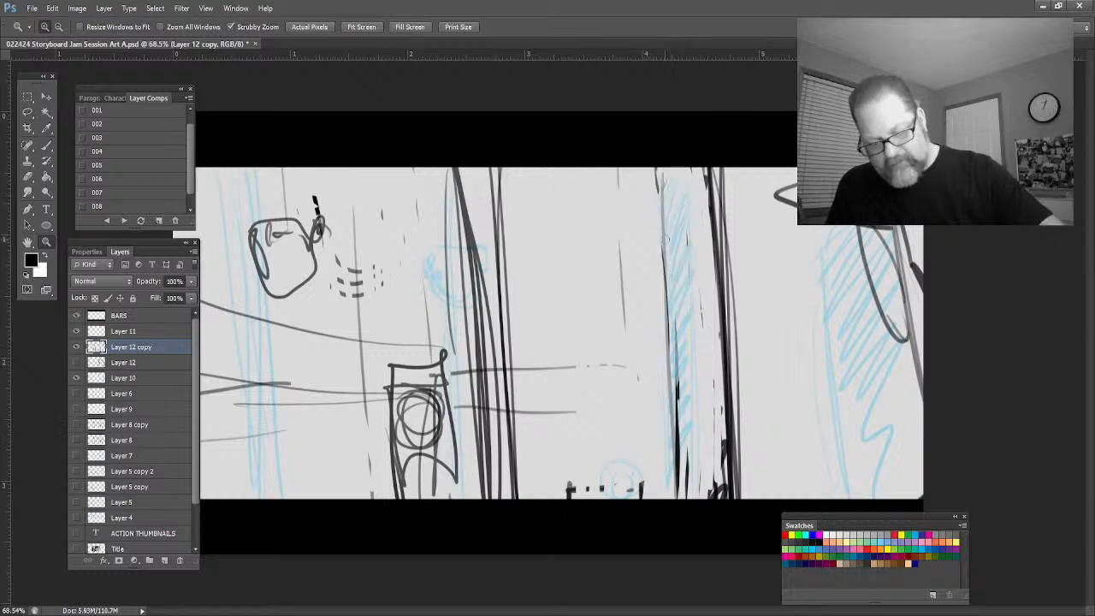
# Sketch the head of a figure standing in the doorway, with face outline, nose, dark mouth and round glasses
pyautogui.click(46, 146)
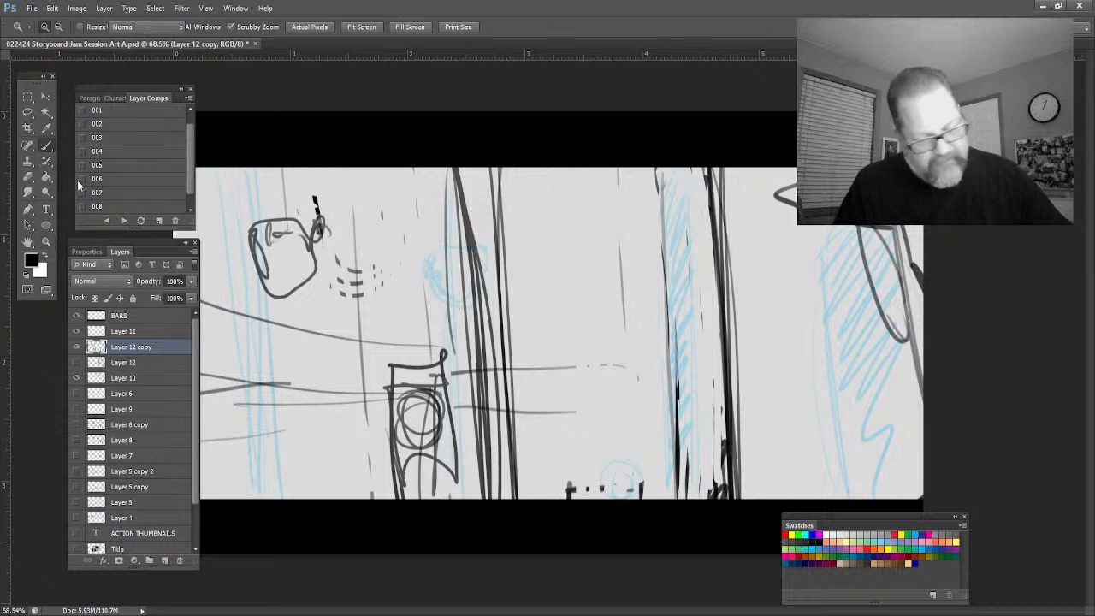
pyautogui.moveTo(662, 212)
pyautogui.mouseDown()
pyautogui.moveTo(624, 200)
pyautogui.moveTo(591, 222)
pyautogui.mouseUp()
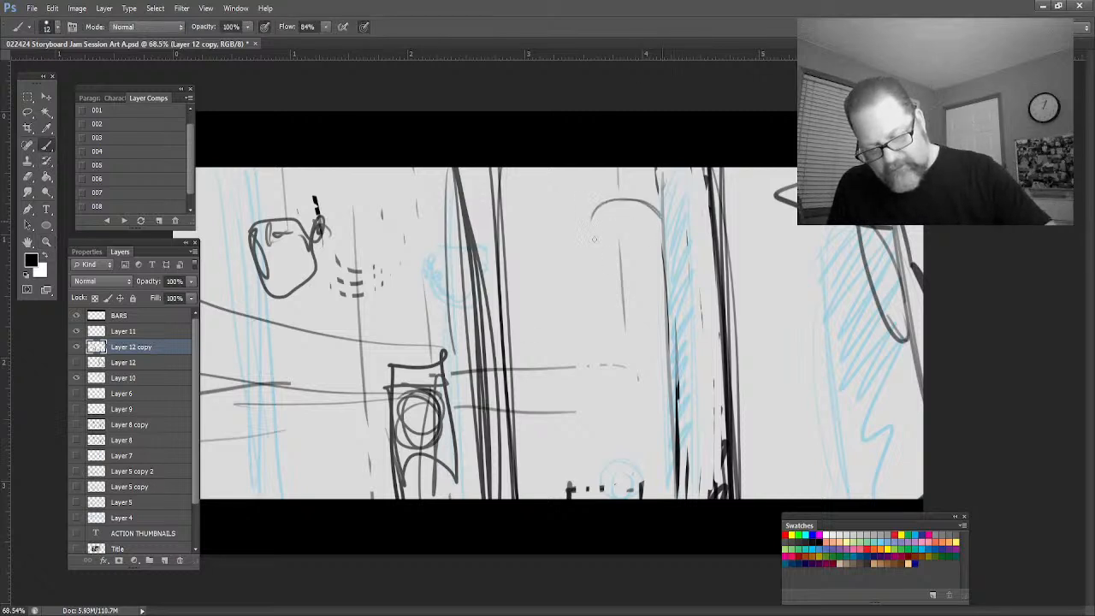
pyautogui.moveTo(661, 275)
pyautogui.mouseDown()
pyautogui.moveTo(642, 251)
pyautogui.moveTo(604, 236)
pyautogui.moveTo(581, 366)
pyautogui.mouseUp()
pyautogui.moveTo(671, 245); pyautogui.dragTo(653, 378)
pyautogui.moveTo(667, 340)
pyautogui.mouseDown()
pyautogui.moveTo(637, 359)
pyautogui.moveTo(580, 327)
pyautogui.mouseUp()
pyautogui.moveTo(587, 248)
pyautogui.mouseDown()
pyautogui.moveTo(581, 339)
pyautogui.moveTo(633, 325)
pyautogui.moveTo(633, 313)
pyautogui.mouseUp()
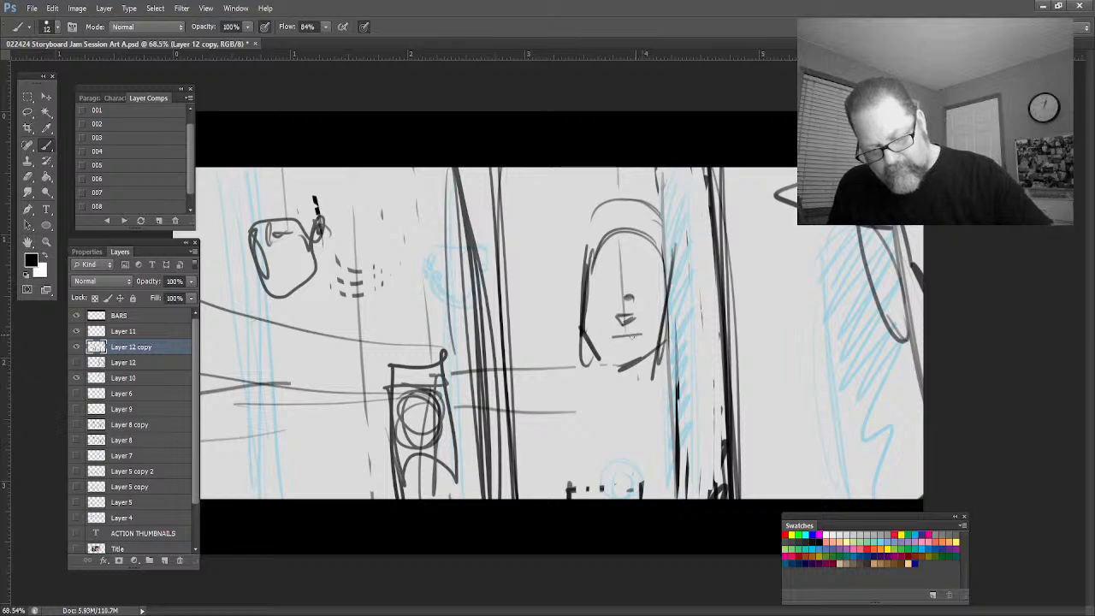
pyautogui.moveTo(604, 336); pyautogui.dragTo(640, 335)
pyautogui.moveTo(606, 340); pyautogui.dragTo(640, 342)
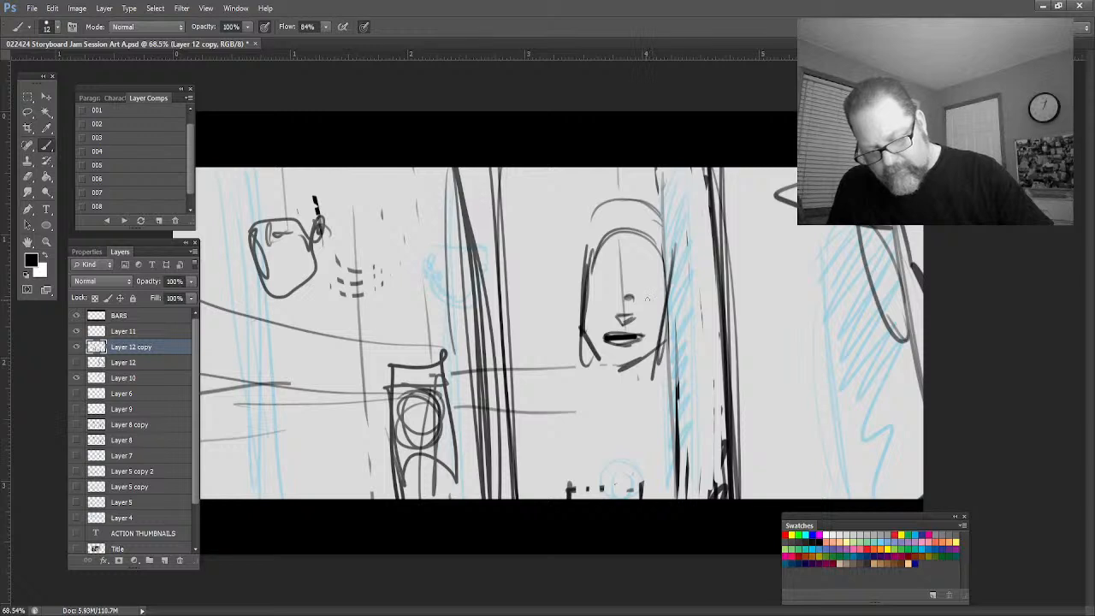
pyautogui.moveTo(644, 301)
pyautogui.mouseDown()
pyautogui.moveTo(654, 296)
pyautogui.moveTo(574, 305)
pyautogui.moveTo(669, 279)
pyautogui.moveTo(671, 325)
pyautogui.mouseUp()
pyautogui.moveTo(575, 275); pyautogui.dragTo(570, 308)
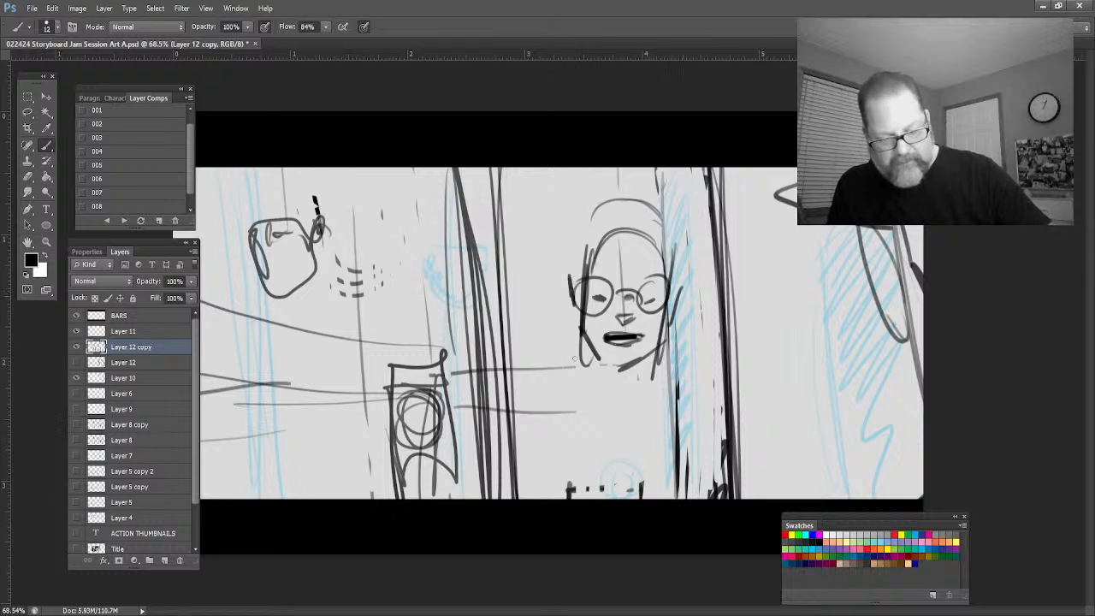
# Draw the doorway figure's neck, shoulders, rounded neckline and large, billowing hair
pyautogui.moveTo(596, 347)
pyautogui.mouseDown()
pyautogui.moveTo(634, 374)
pyautogui.moveTo(644, 354)
pyautogui.moveTo(584, 380)
pyautogui.moveTo(592, 352)
pyautogui.moveTo(570, 385)
pyautogui.moveTo(587, 376)
pyautogui.moveTo(517, 397)
pyautogui.mouseUp()
pyautogui.moveTo(638, 364); pyautogui.dragTo(677, 418)
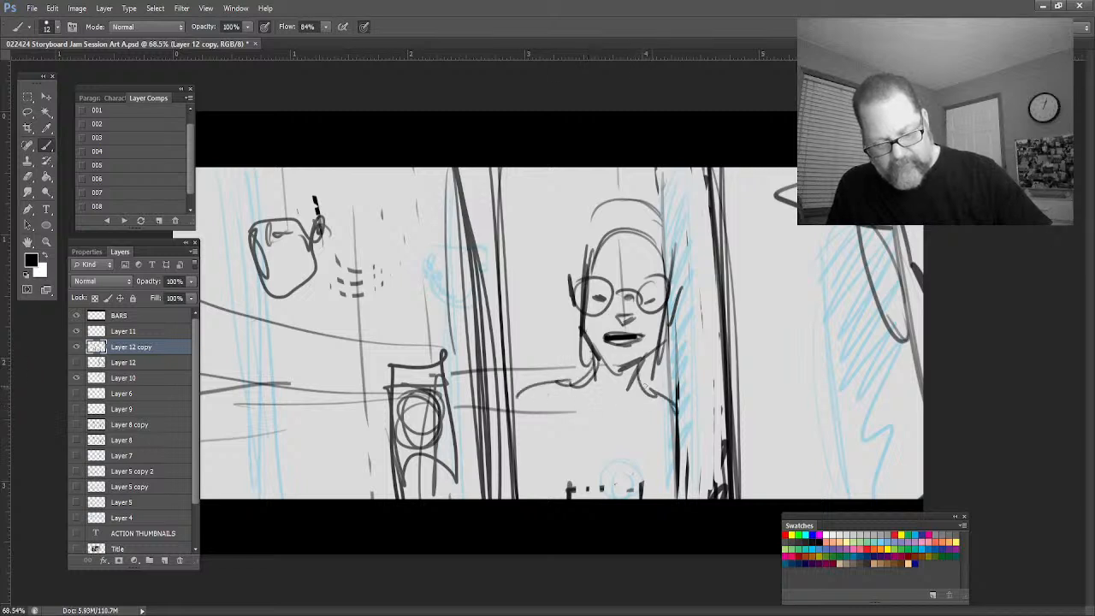
pyautogui.moveTo(581, 382)
pyautogui.mouseDown()
pyautogui.moveTo(645, 383)
pyautogui.moveTo(625, 390)
pyautogui.mouseUp()
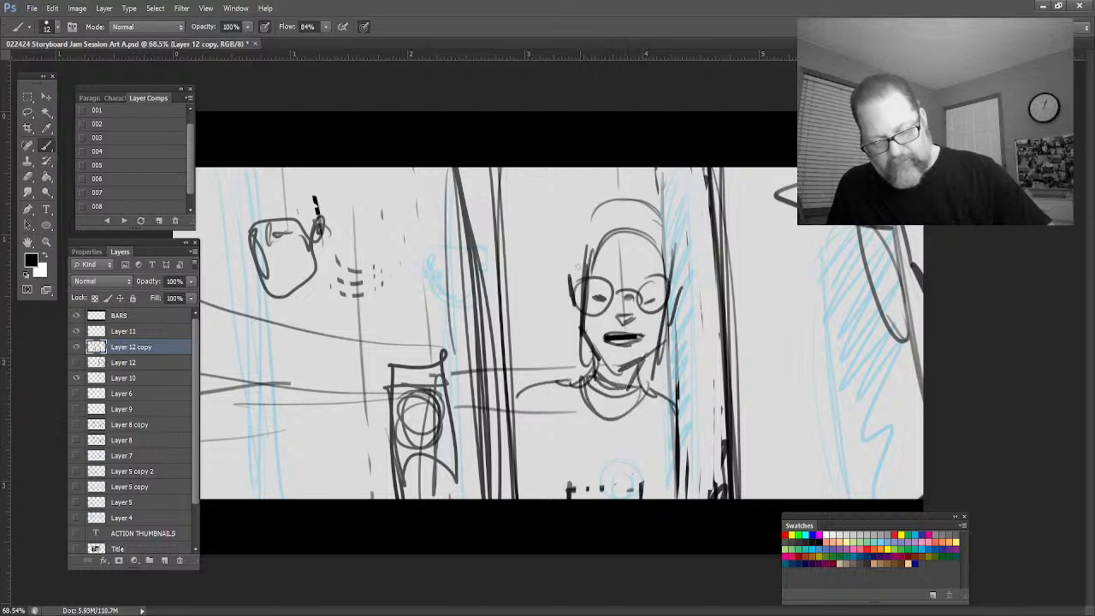
pyautogui.moveTo(590, 229)
pyautogui.mouseDown()
pyautogui.moveTo(573, 387)
pyautogui.moveTo(577, 370)
pyautogui.mouseUp()
pyautogui.moveTo(581, 331)
pyautogui.mouseDown()
pyautogui.moveTo(576, 212)
pyautogui.moveTo(612, 148)
pyautogui.moveTo(640, 167)
pyautogui.moveTo(675, 169)
pyautogui.moveTo(666, 313)
pyautogui.mouseUp()
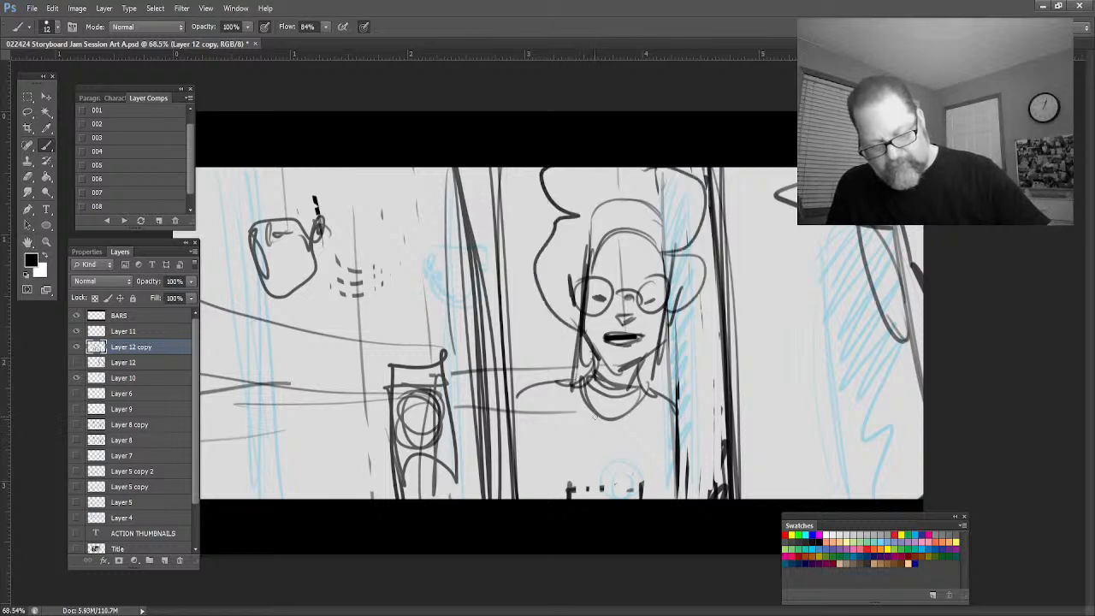
# Add a necklace of large oval beads to the doorway figure and ink the shoulders and arm line
pyautogui.moveTo(599, 415); pyautogui.dragTo(635, 406)
pyautogui.moveTo(651, 393); pyautogui.dragTo(658, 414)
pyautogui.moveTo(578, 398); pyautogui.dragTo(582, 402)
pyautogui.moveTo(587, 383); pyautogui.dragTo(547, 392)
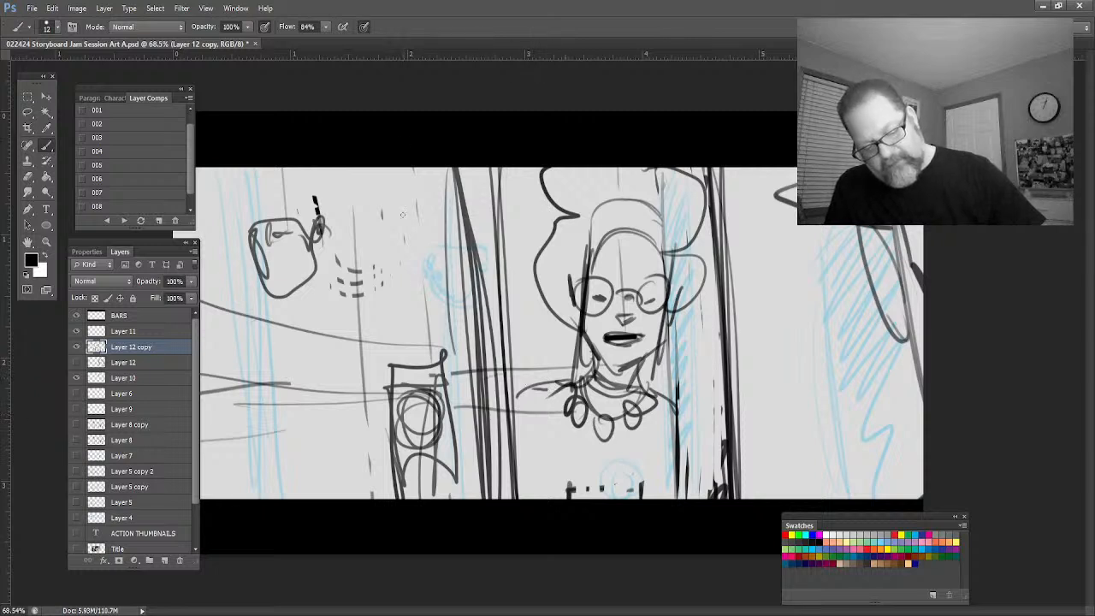
pyautogui.moveTo(661, 398); pyautogui.dragTo(673, 330)
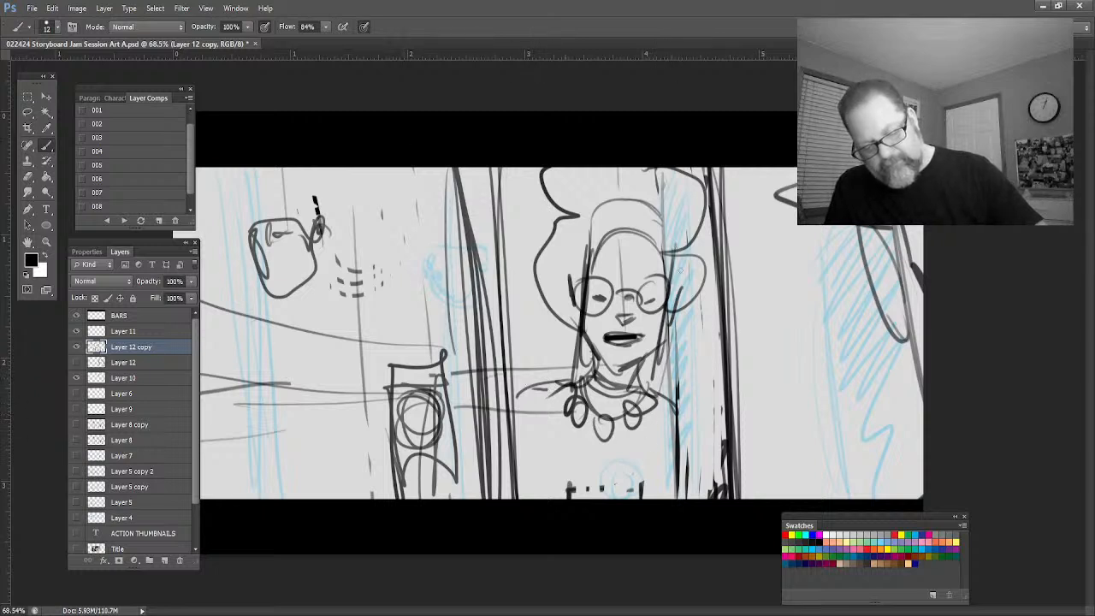
pyautogui.moveTo(652, 402); pyautogui.dragTo(691, 500)
pyautogui.moveTo(527, 382); pyautogui.dragTo(510, 393)
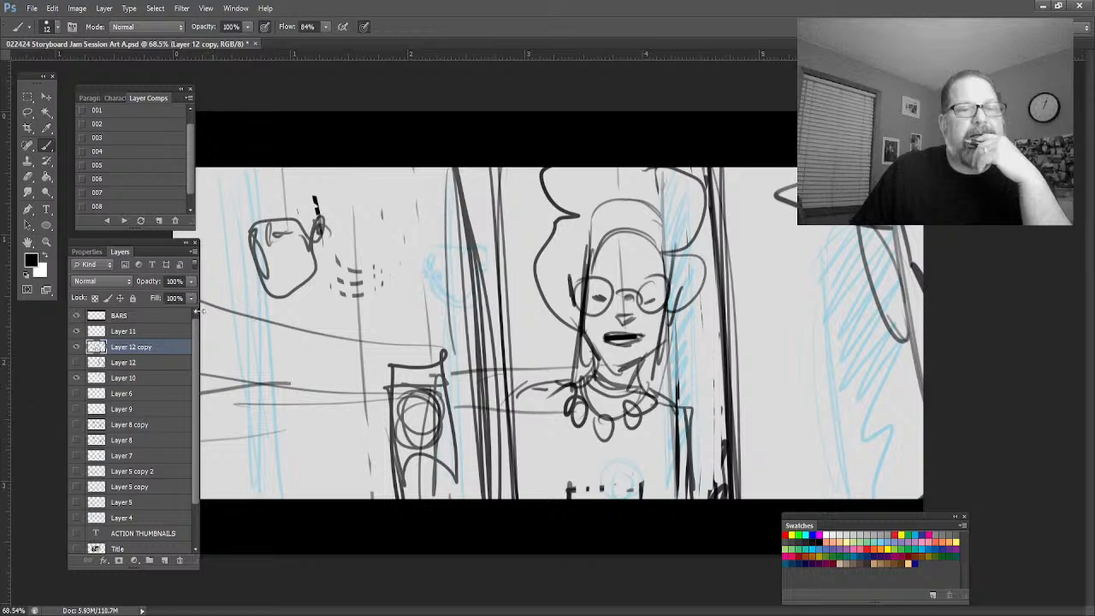
# Save the open-door panel with the new figure as a new layer comp in the numbered sequence
pyautogui.click(161, 221)
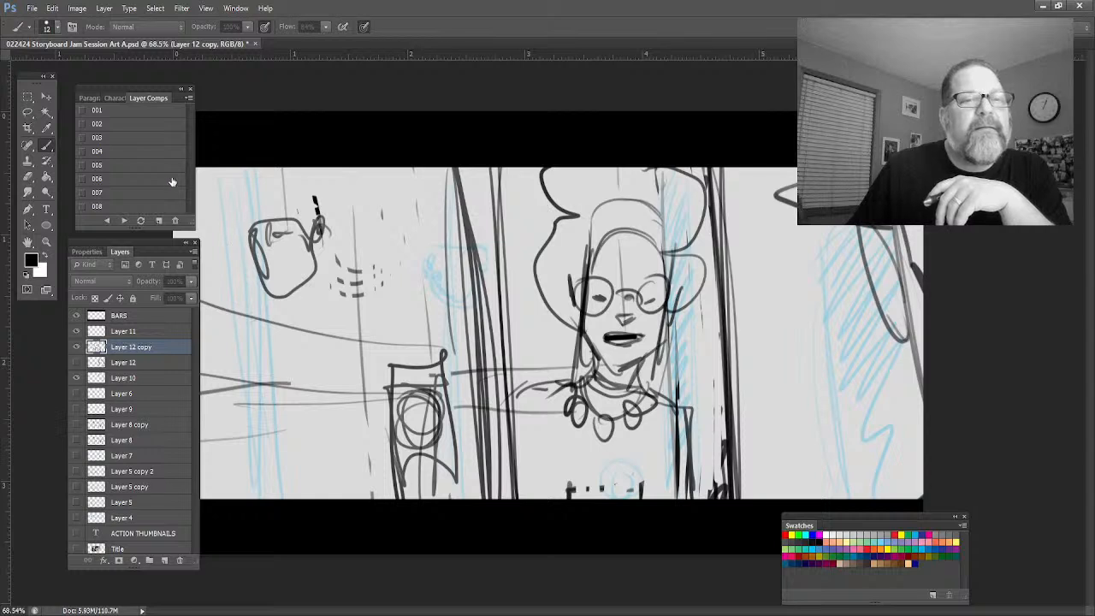
pyautogui.scroll(-1, 137, 183)
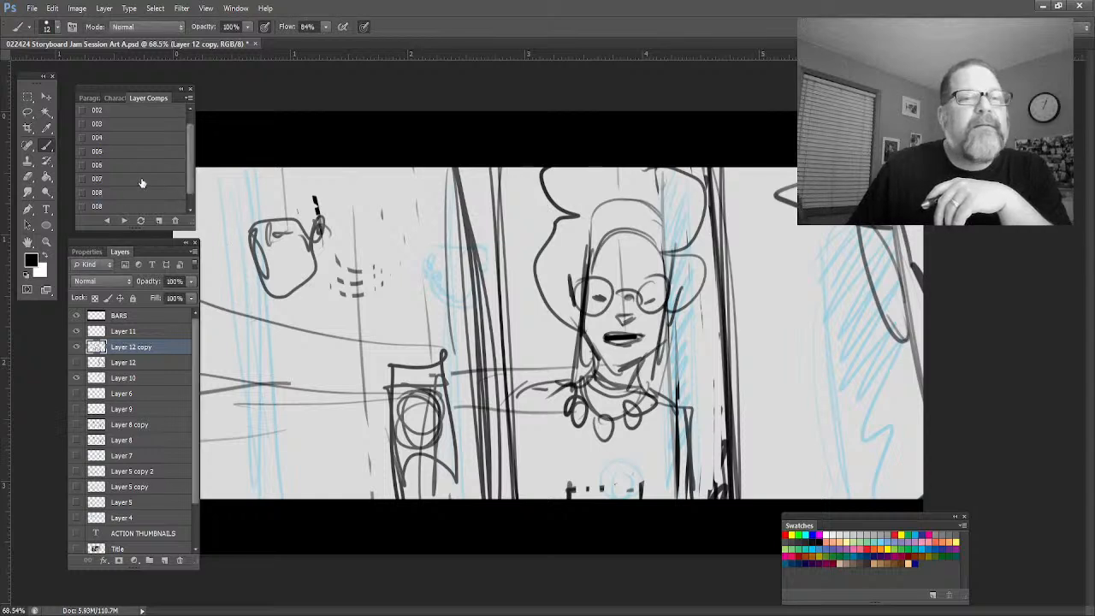
pyautogui.click(160, 222)
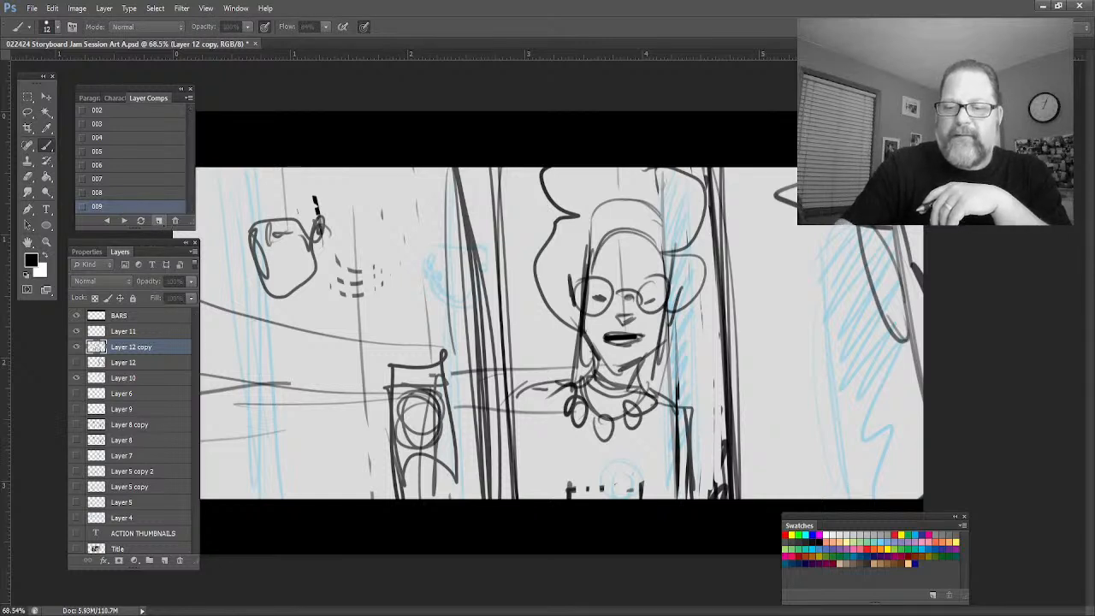
pyautogui.press('Return')
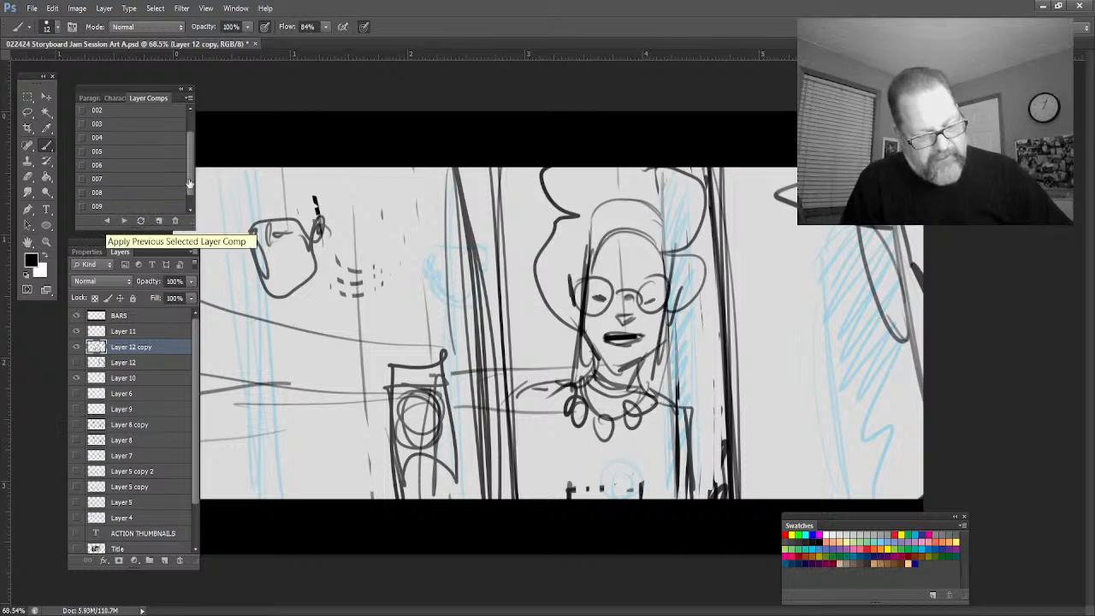
# Apply layer comp 001 to review the storyboard sequence from its first panel
pyautogui.scroll(1, 189, 171)
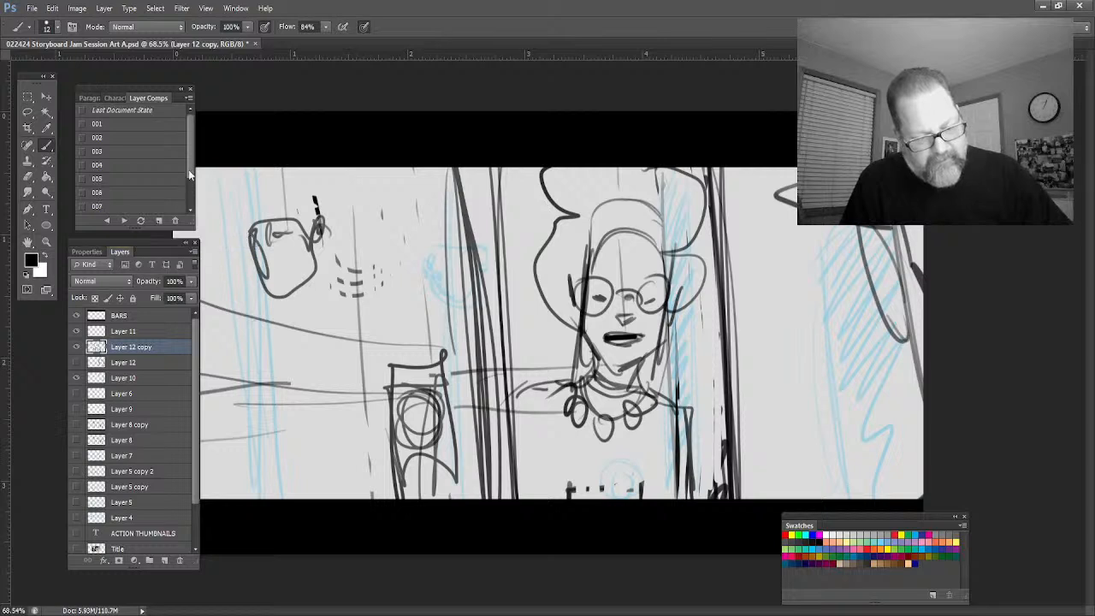
pyautogui.click(83, 125)
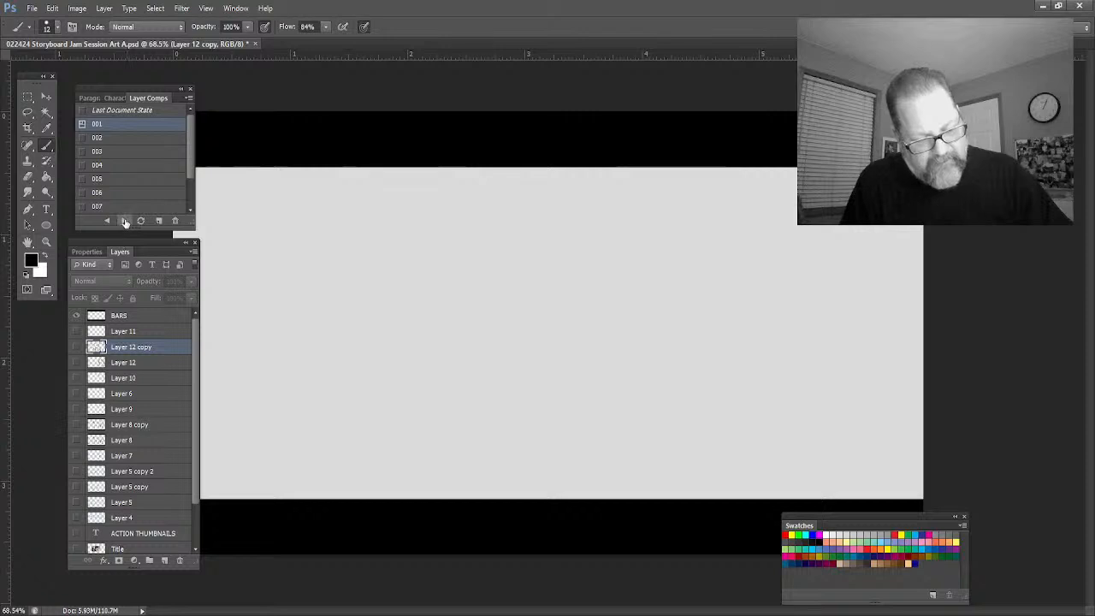
# Step through the layer comps from 001 to 010 to review the storyboard panels drawn so far
pyautogui.click(125, 221)
pyautogui.click(125, 222)
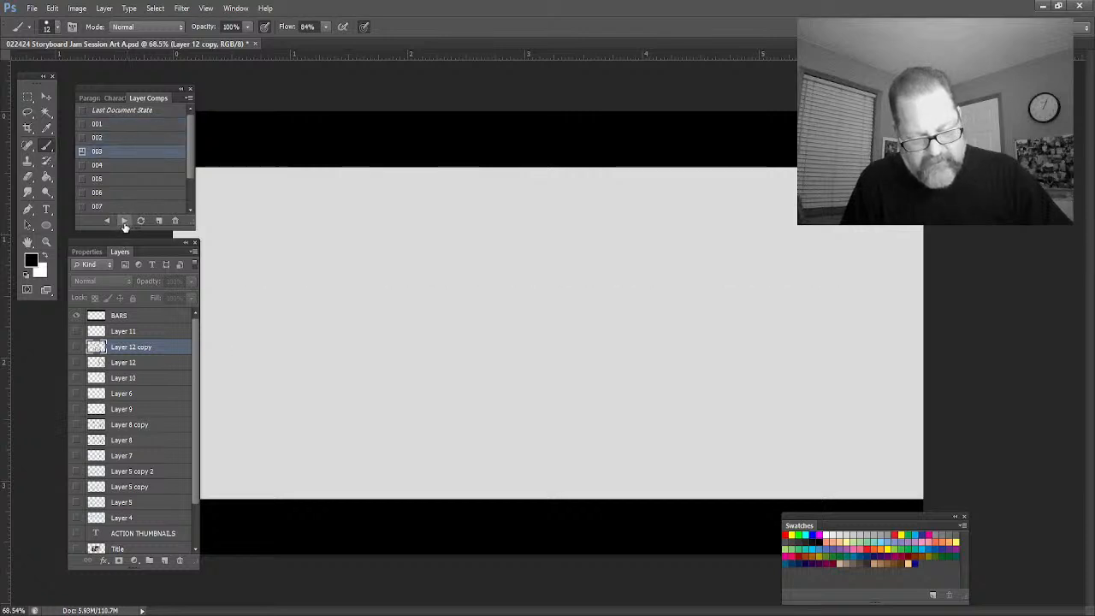
pyautogui.click(124, 221)
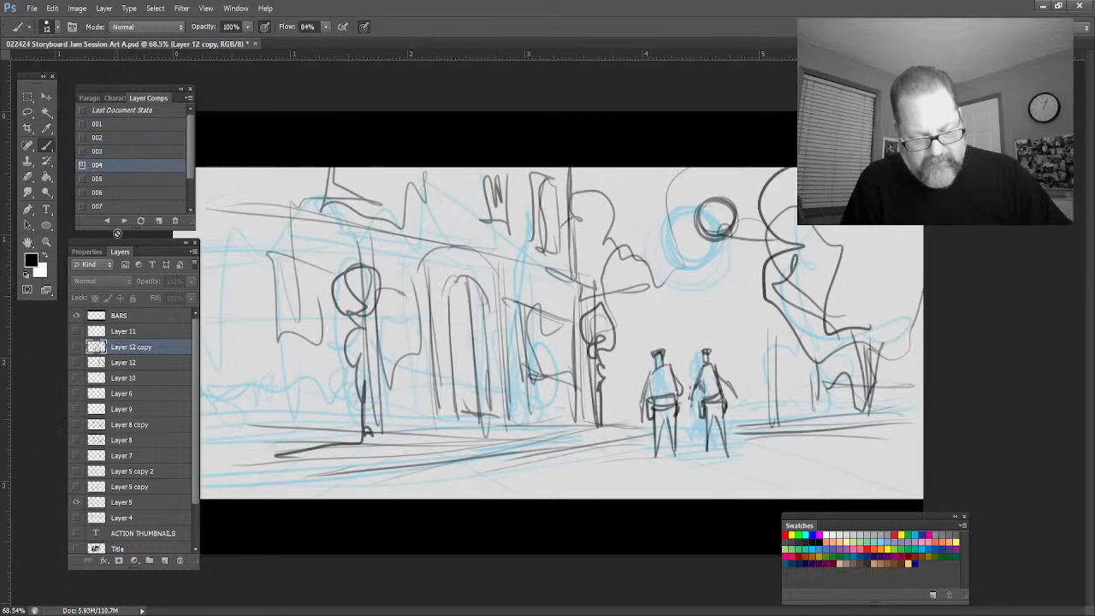
pyautogui.click(125, 221)
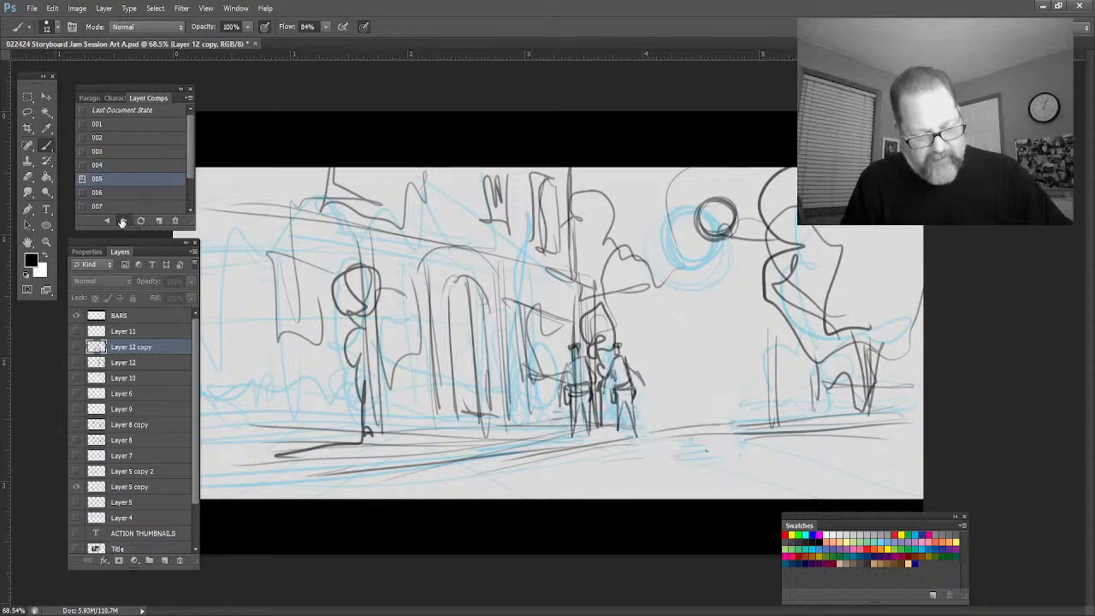
pyautogui.click(125, 222)
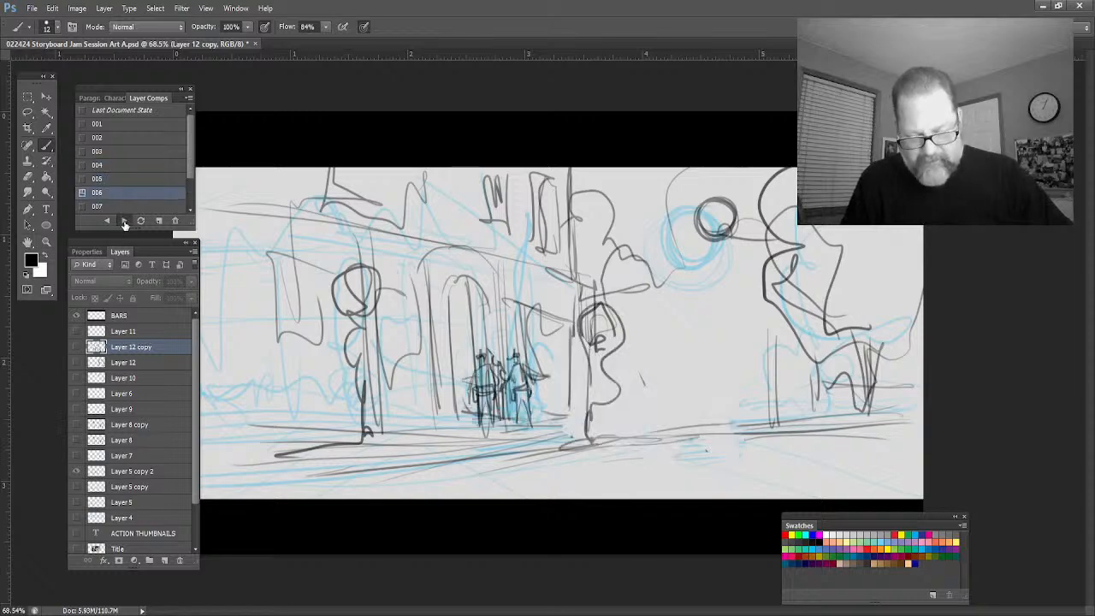
pyautogui.click(125, 222)
pyautogui.click(125, 221)
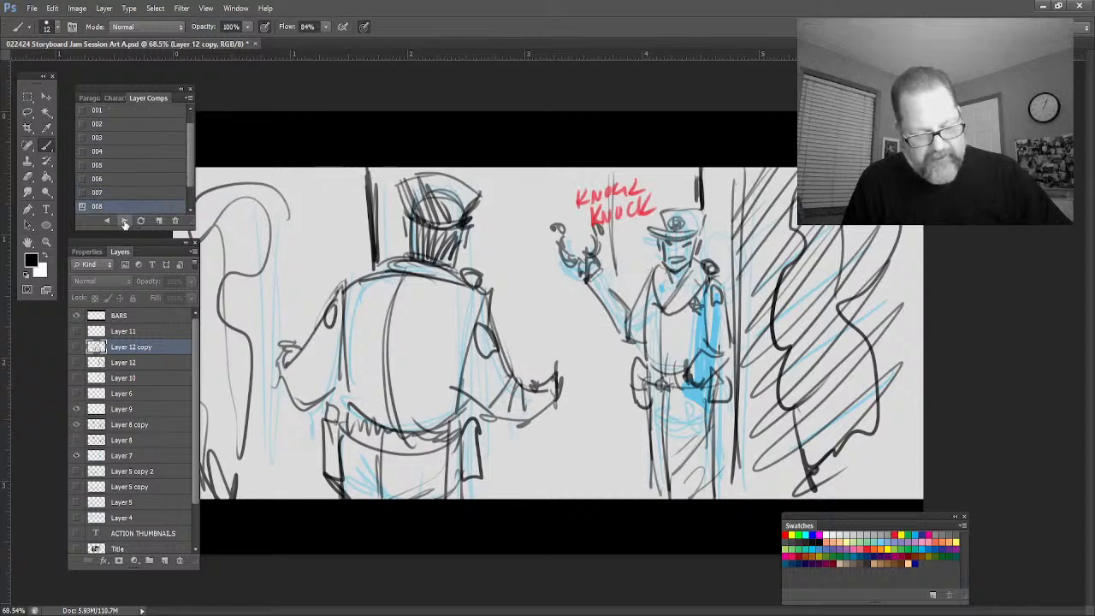
pyautogui.click(125, 222)
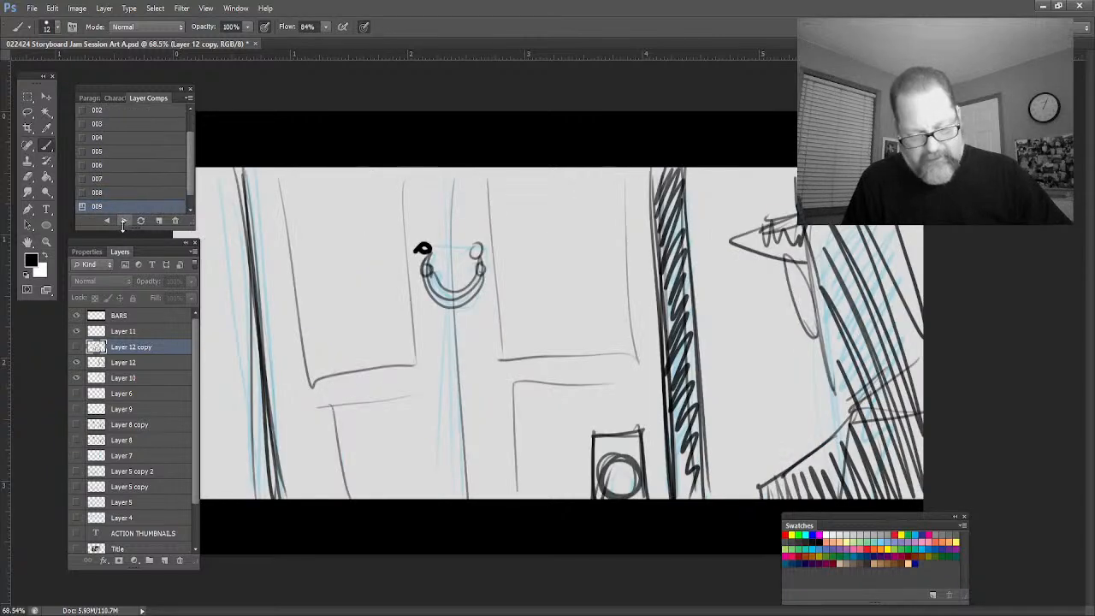
pyautogui.click(125, 221)
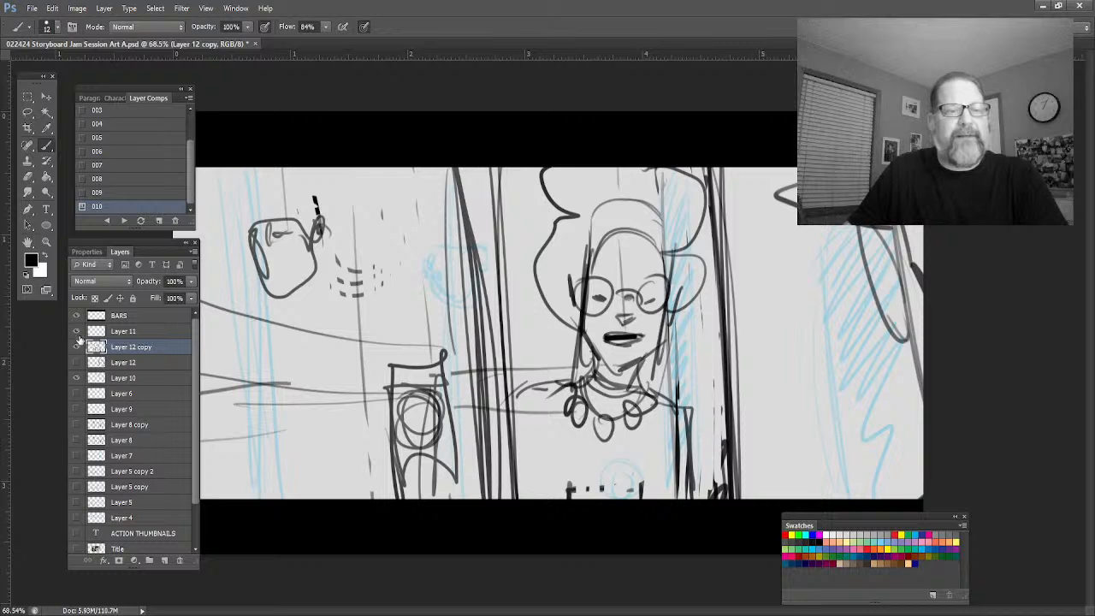
# Hide Layer 11, Layer 12 copy and Layer 10, and add a new empty layer directly above Layer 11
pyautogui.moveTo(77, 331); pyautogui.dragTo(76, 377)
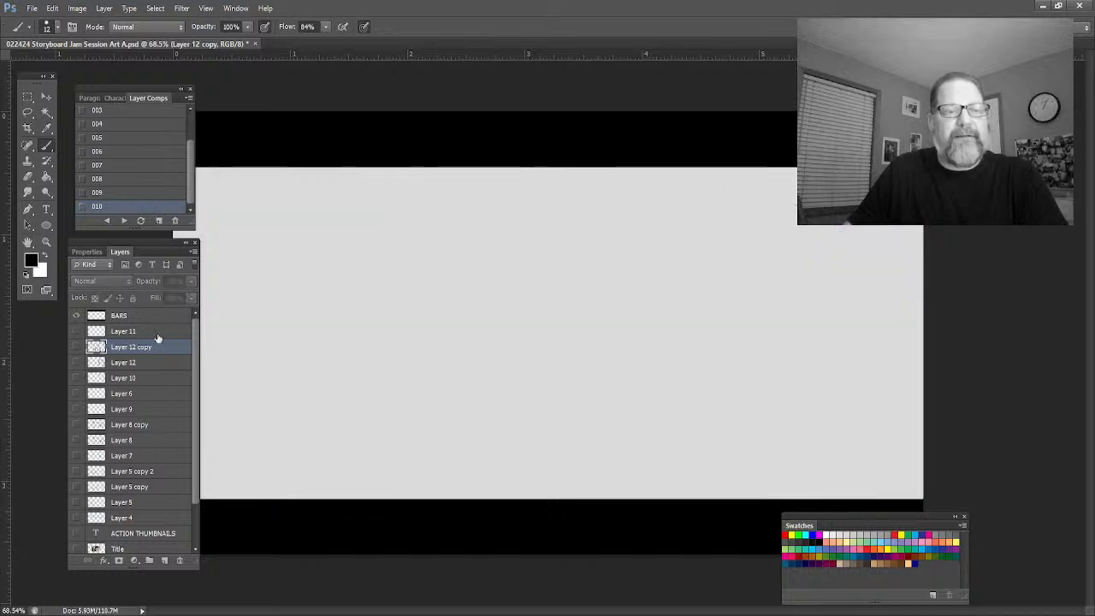
pyautogui.click(162, 332)
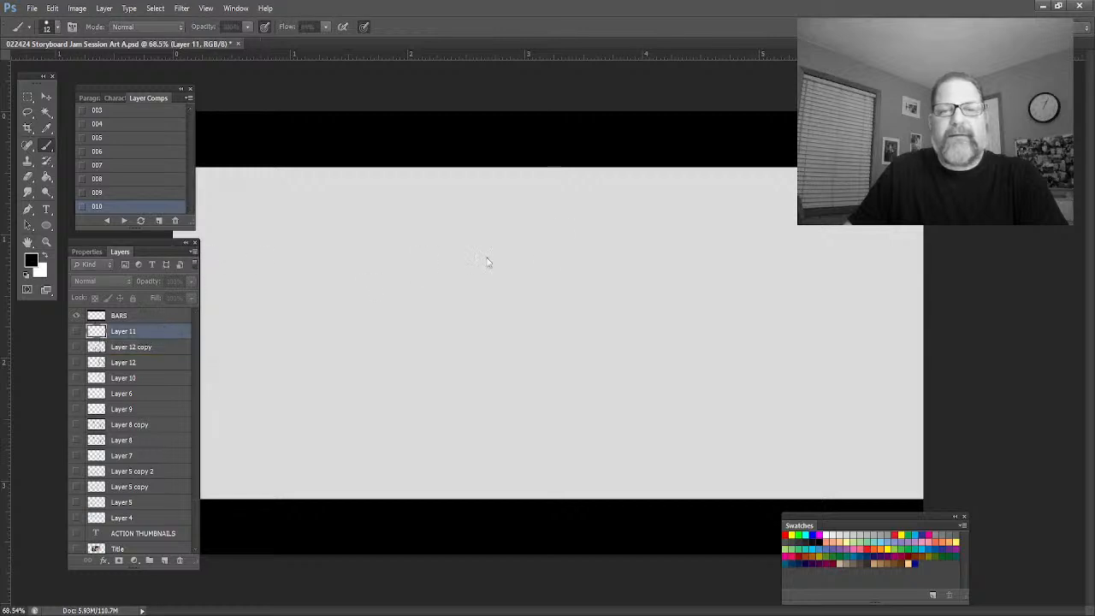
pyautogui.hotkey('ctrl', 'shift', 'alt', 'n')
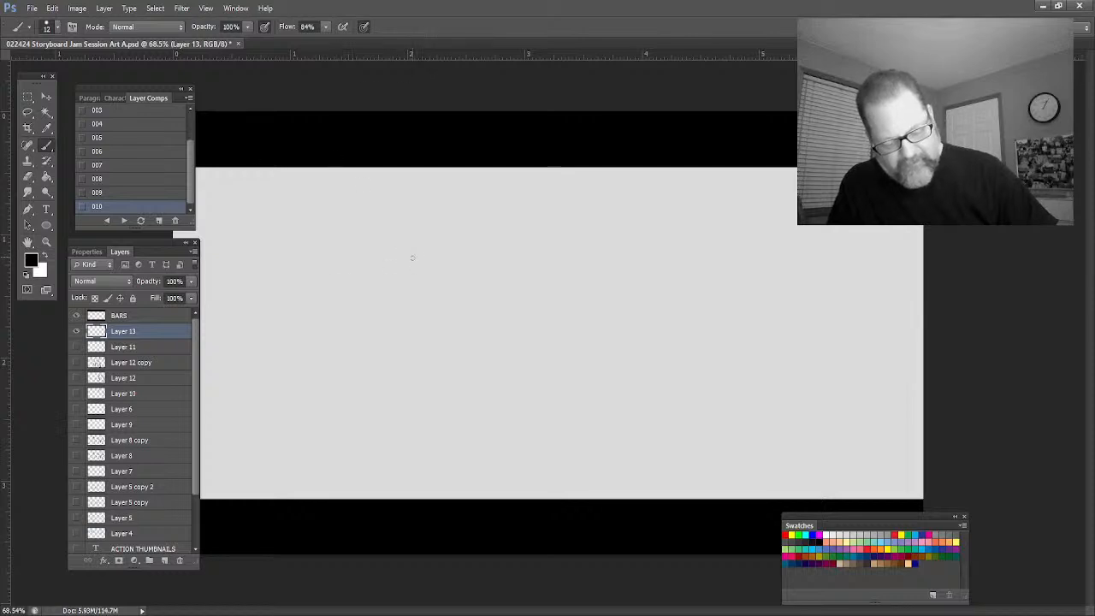
# Sketch a small blank head outline in the left half of the frame
pyautogui.moveTo(369, 262); pyautogui.dragTo(381, 311)
pyautogui.moveTo(414, 249)
pyautogui.mouseDown()
pyautogui.moveTo(417, 293)
pyautogui.moveTo(396, 317)
pyautogui.mouseUp()
pyautogui.moveTo(369, 282); pyautogui.dragTo(384, 309)
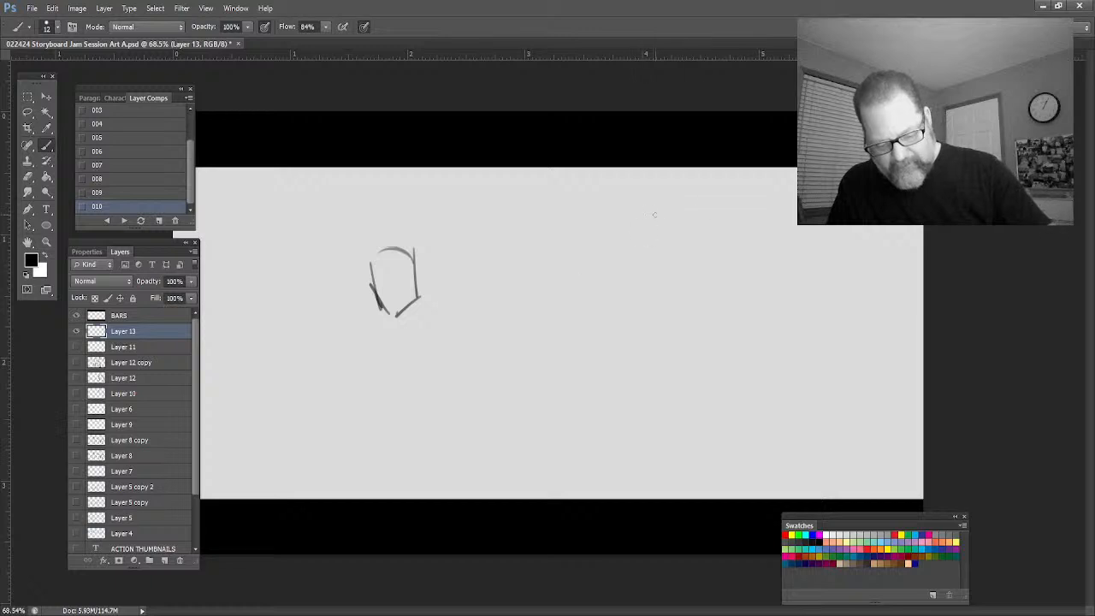
# Sketch a second head right of the frame's centre, with jaw, ears, stern eyes, nose and a straight mouth
pyautogui.moveTo(639, 225)
pyautogui.mouseDown()
pyautogui.moveTo(607, 218)
pyautogui.moveTo(594, 231)
pyautogui.mouseUp()
pyautogui.moveTo(594, 291); pyautogui.dragTo(596, 241)
pyautogui.moveTo(647, 221)
pyautogui.mouseDown()
pyautogui.moveTo(643, 285)
pyautogui.moveTo(599, 295)
pyautogui.mouseUp()
pyautogui.moveTo(660, 240); pyautogui.dragTo(648, 266)
pyautogui.moveTo(577, 243)
pyautogui.mouseDown()
pyautogui.moveTo(604, 277)
pyautogui.moveTo(606, 240)
pyautogui.moveTo(635, 242)
pyautogui.moveTo(591, 232)
pyautogui.moveTo(592, 273)
pyautogui.mouseUp()
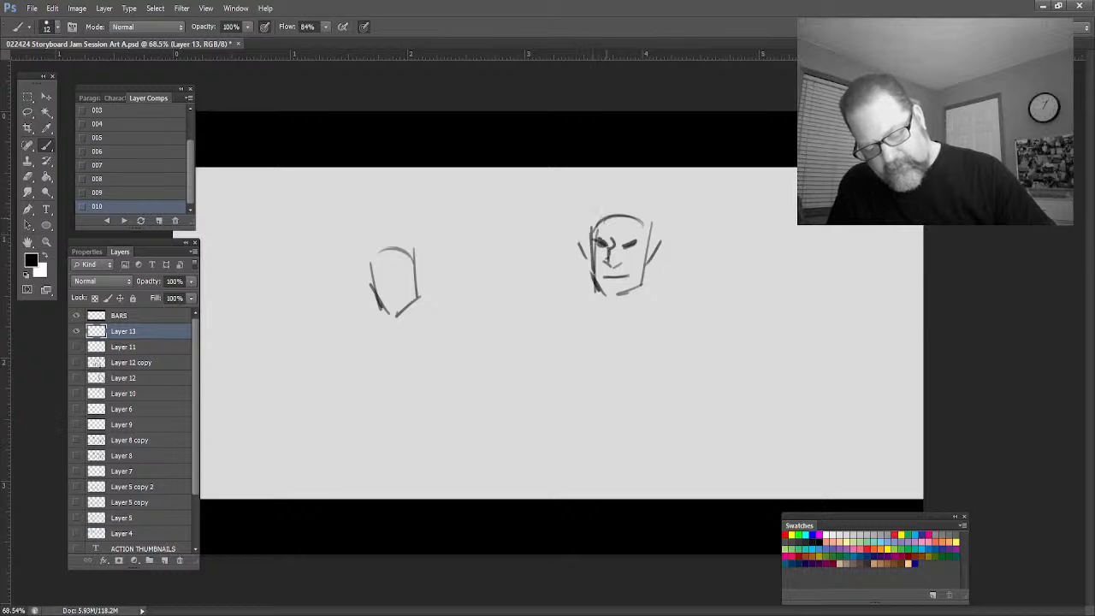
# Draw a peaked police cap with a visor and an oval badge on the second head
pyautogui.moveTo(590, 224)
pyautogui.mouseDown()
pyautogui.moveTo(653, 211)
pyautogui.moveTo(596, 226)
pyautogui.mouseUp()
pyautogui.moveTo(581, 220)
pyautogui.mouseDown()
pyautogui.moveTo(655, 213)
pyautogui.moveTo(641, 231)
pyautogui.mouseUp()
pyautogui.moveTo(582, 224); pyautogui.dragTo(655, 214)
pyautogui.moveTo(582, 219)
pyautogui.mouseDown()
pyautogui.moveTo(659, 220)
pyautogui.moveTo(667, 201)
pyautogui.moveTo(609, 190)
pyautogui.moveTo(667, 216)
pyautogui.mouseUp()
pyautogui.moveTo(582, 191); pyautogui.dragTo(571, 231)
pyautogui.moveTo(622, 188)
pyautogui.mouseDown()
pyautogui.moveTo(665, 224)
pyautogui.moveTo(604, 212)
pyautogui.moveTo(650, 241)
pyautogui.moveTo(640, 247)
pyautogui.mouseUp()
# Rough in the capped officer's neck, the curved shoulder line and the rounded lower edge of the chest
pyautogui.moveTo(576, 217)
pyautogui.mouseDown()
pyautogui.moveTo(636, 277)
pyautogui.moveTo(634, 317)
pyautogui.mouseUp()
pyautogui.moveTo(646, 235)
pyautogui.mouseDown()
pyautogui.moveTo(641, 314)
pyautogui.moveTo(549, 344)
pyautogui.mouseUp()
pyautogui.moveTo(695, 346)
pyautogui.mouseDown()
pyautogui.moveTo(529, 361)
pyautogui.moveTo(691, 436)
pyautogui.mouseUp()
pyautogui.moveTo(701, 414); pyautogui.dragTo(590, 445)
pyautogui.moveTo(667, 428); pyautogui.dragTo(523, 386)
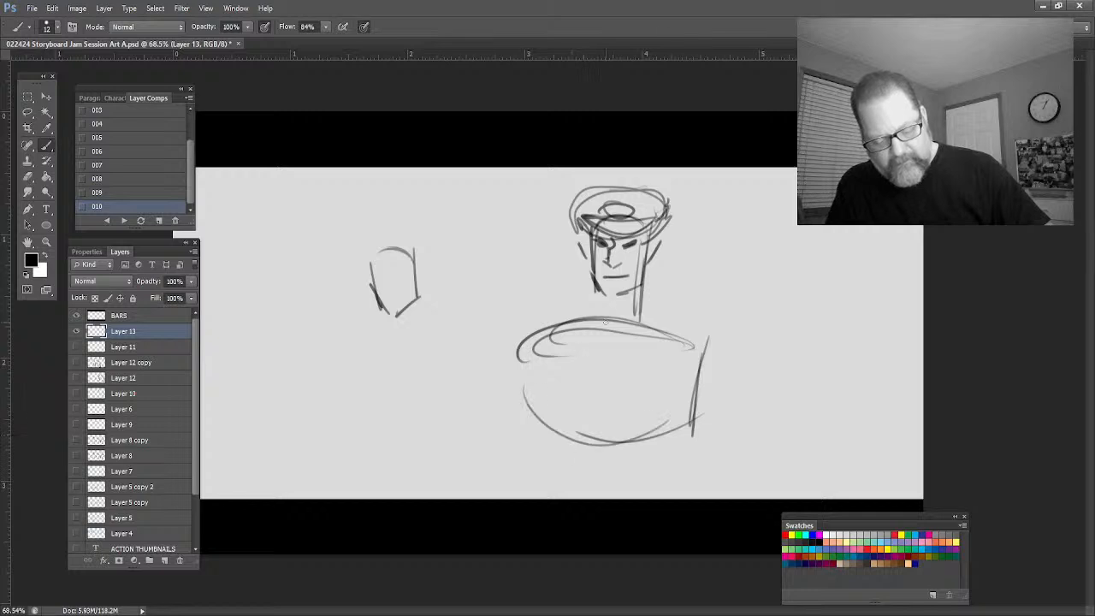
# Draw the officer's vertical jacket front line and the side contours of the torso
pyautogui.moveTo(590, 314); pyautogui.dragTo(593, 434)
pyautogui.moveTo(602, 323); pyautogui.dragTo(603, 436)
pyautogui.moveTo(606, 352); pyautogui.dragTo(605, 445)
pyautogui.moveTo(532, 343); pyautogui.dragTo(588, 327)
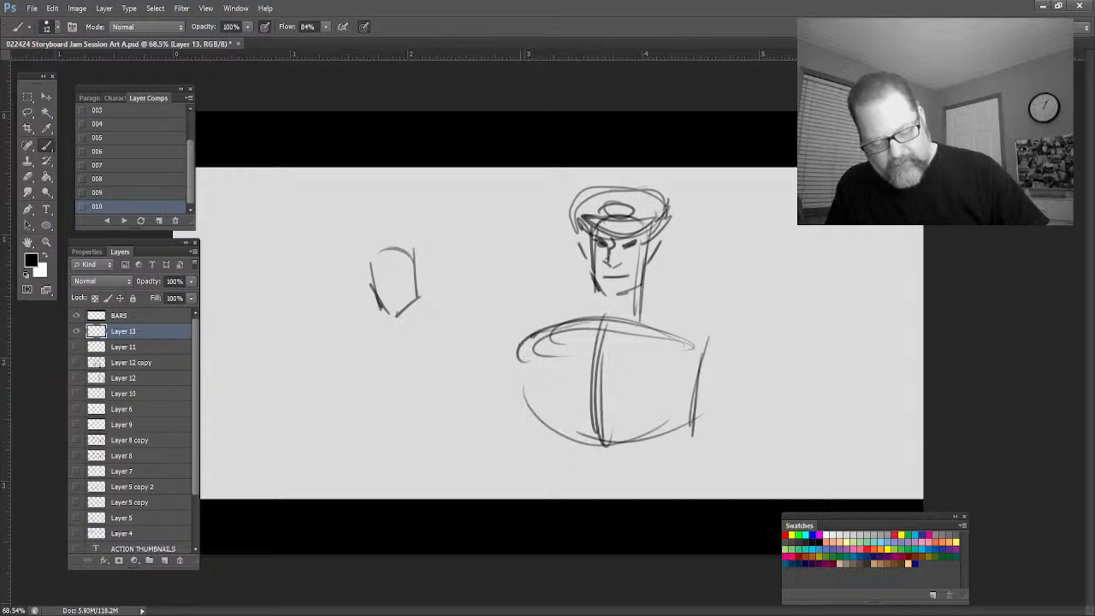
pyautogui.moveTo(521, 335); pyautogui.dragTo(530, 419)
pyautogui.moveTo(708, 356); pyautogui.dragTo(703, 433)
pyautogui.moveTo(701, 347); pyautogui.dragTo(700, 433)
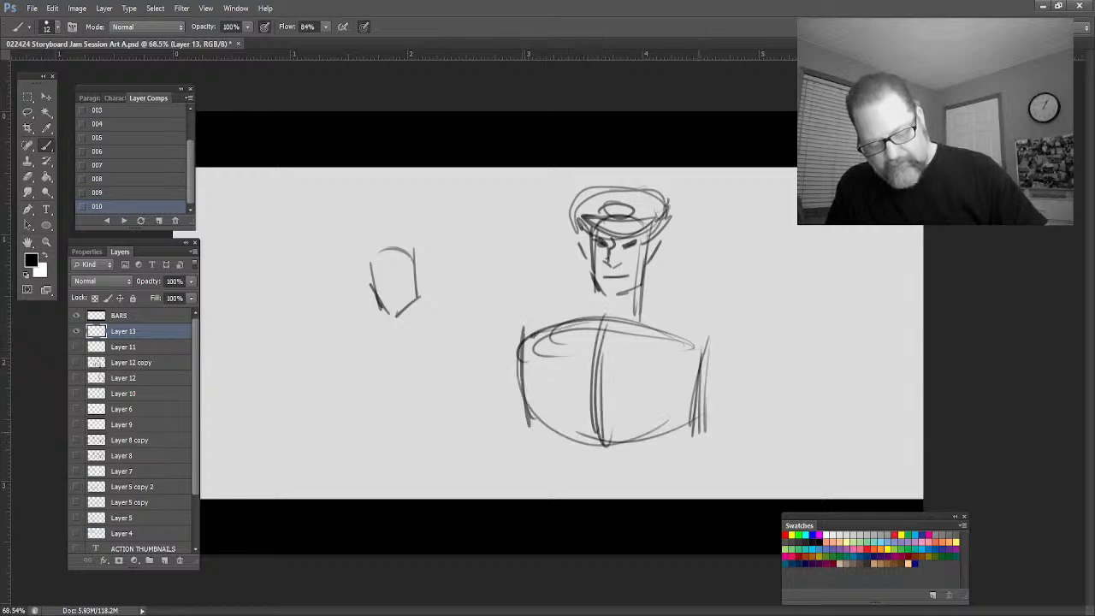
# Draw the officer's neck lines, sloping shoulders and a small oval above one shoulder
pyautogui.moveTo(595, 292); pyautogui.dragTo(601, 339)
pyautogui.moveTo(638, 308); pyautogui.dragTo(618, 342)
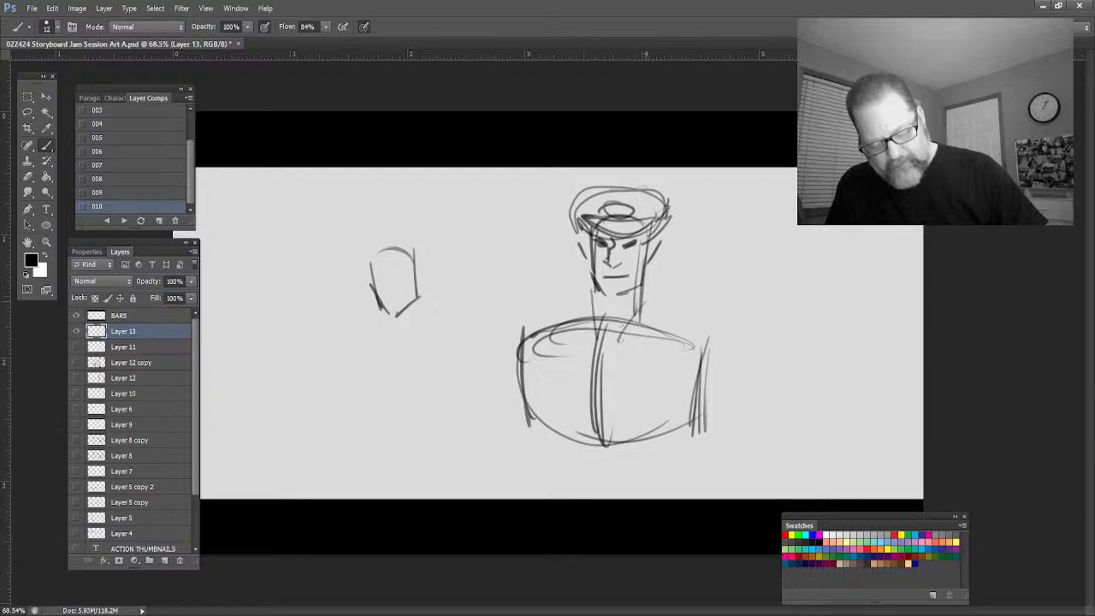
pyautogui.moveTo(593, 295); pyautogui.dragTo(527, 331)
pyautogui.moveTo(634, 300); pyautogui.dragTo(715, 346)
pyautogui.moveTo(591, 296); pyautogui.dragTo(517, 332)
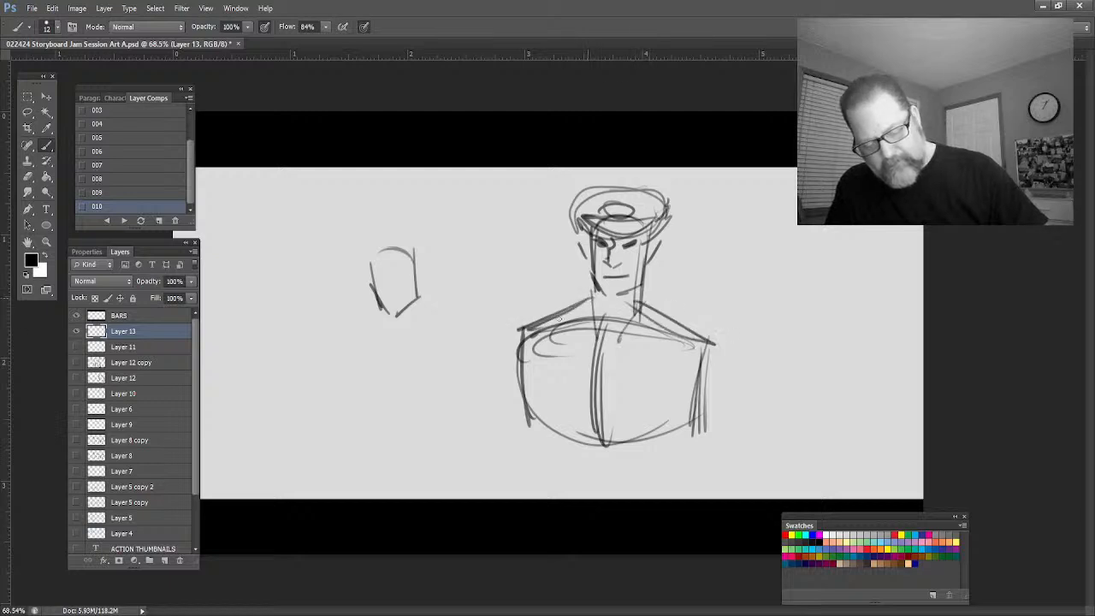
pyautogui.moveTo(568, 294); pyautogui.dragTo(568, 296)
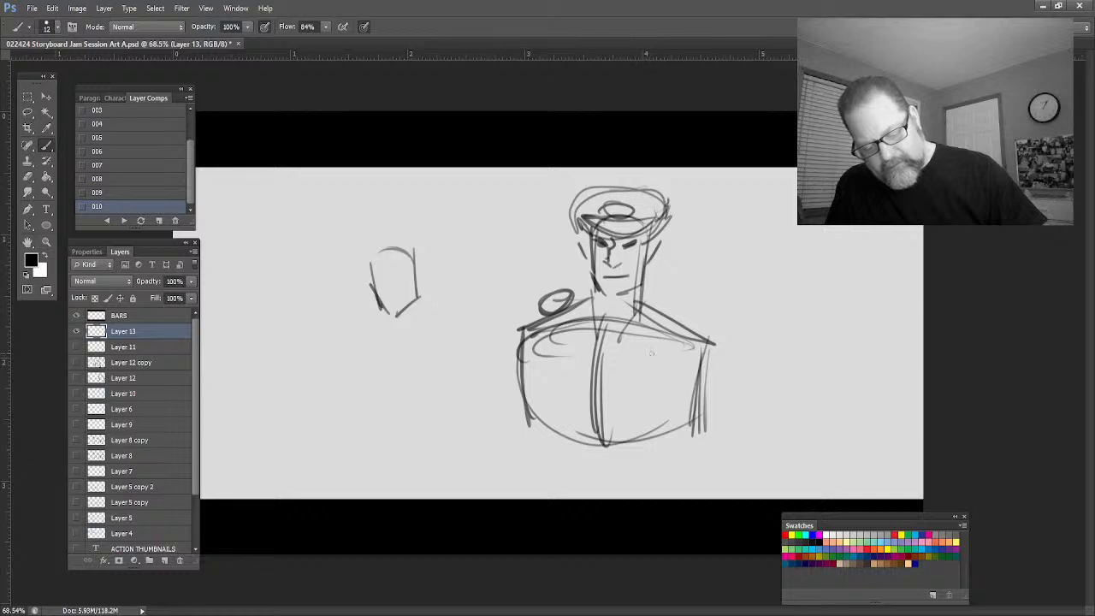
# Draw the jacket collar around the officer's neck and a star badge on the chest
pyautogui.moveTo(646, 282)
pyautogui.mouseDown()
pyautogui.moveTo(641, 334)
pyautogui.moveTo(605, 358)
pyautogui.mouseUp()
pyautogui.moveTo(590, 287)
pyautogui.mouseDown()
pyautogui.moveTo(588, 354)
pyautogui.moveTo(602, 374)
pyautogui.mouseUp()
pyautogui.moveTo(617, 351); pyautogui.dragTo(628, 363)
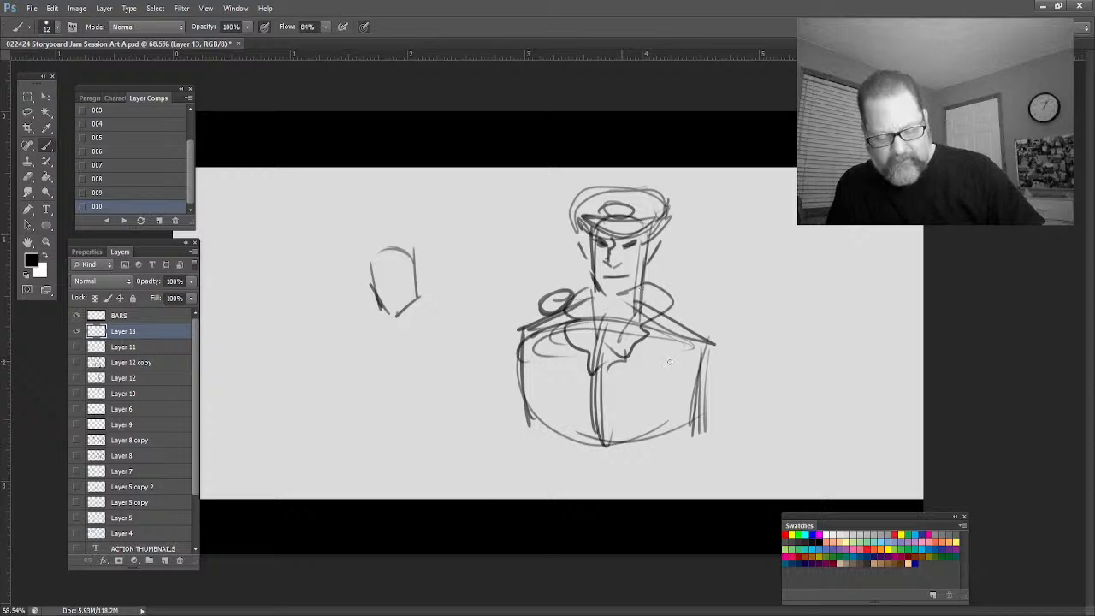
pyautogui.moveTo(652, 346)
pyautogui.mouseDown()
pyautogui.moveTo(668, 375)
pyautogui.moveTo(640, 352)
pyautogui.moveTo(650, 376)
pyautogui.mouseUp()
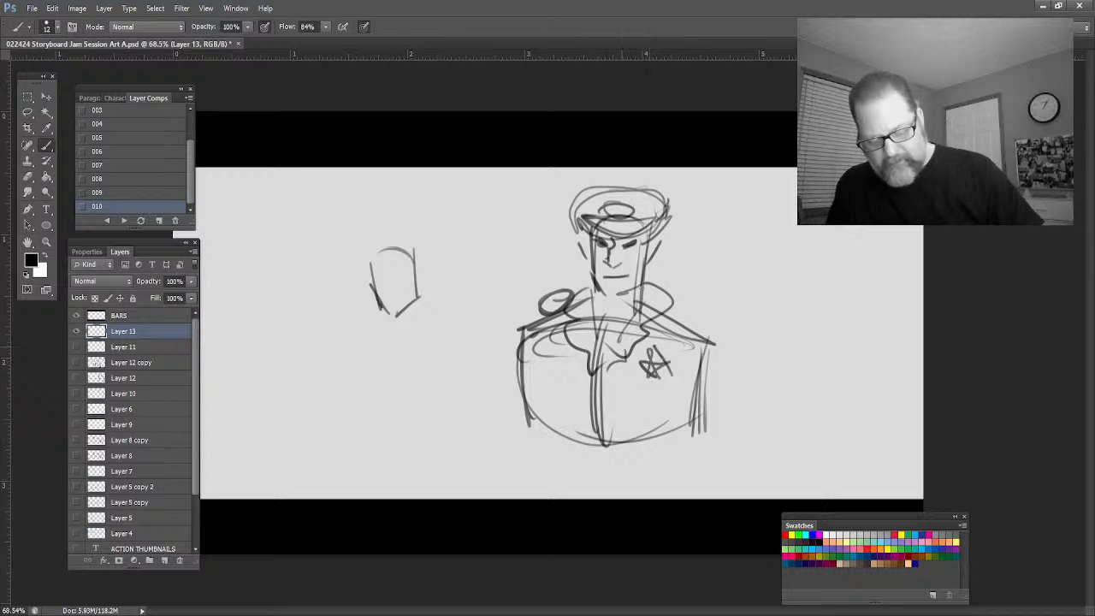
# Sketch the officer's arms angled outward from the shoulders, with bent elbows and forearms turning back toward the waist
pyautogui.moveTo(711, 342)
pyautogui.mouseDown()
pyautogui.moveTo(751, 446)
pyautogui.moveTo(752, 494)
pyautogui.mouseUp()
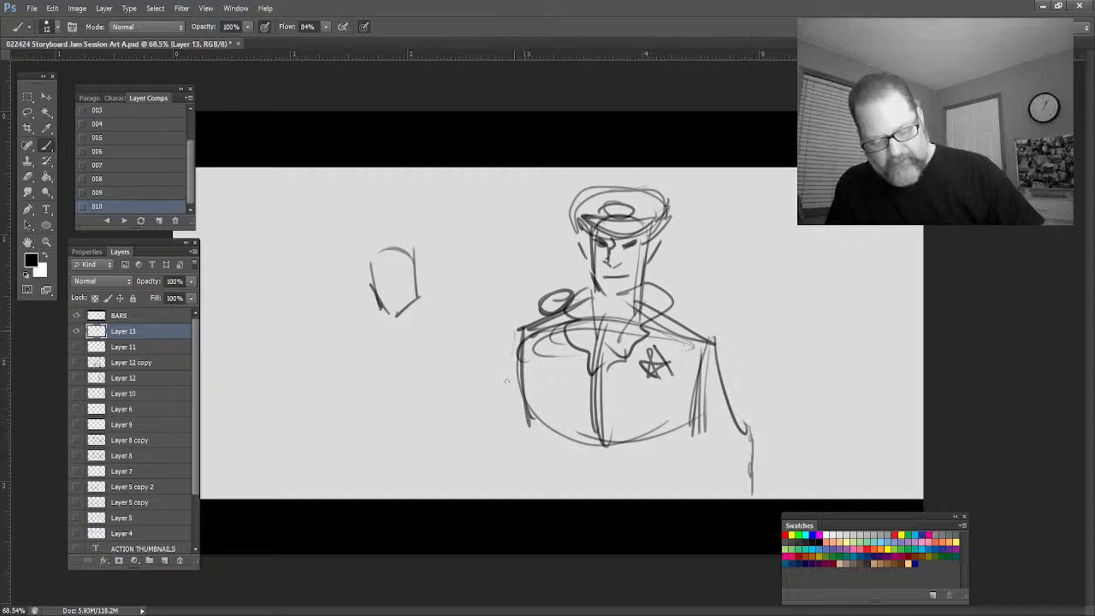
pyautogui.moveTo(519, 331); pyautogui.dragTo(467, 425)
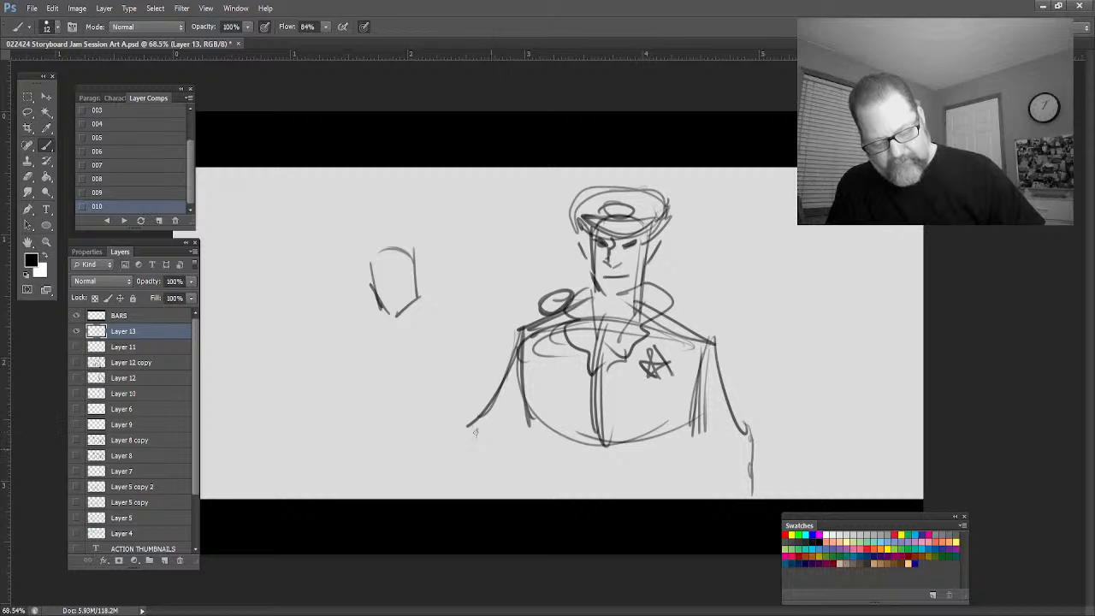
pyautogui.moveTo(473, 429)
pyautogui.mouseDown()
pyautogui.moveTo(517, 500)
pyautogui.moveTo(578, 490)
pyautogui.mouseUp()
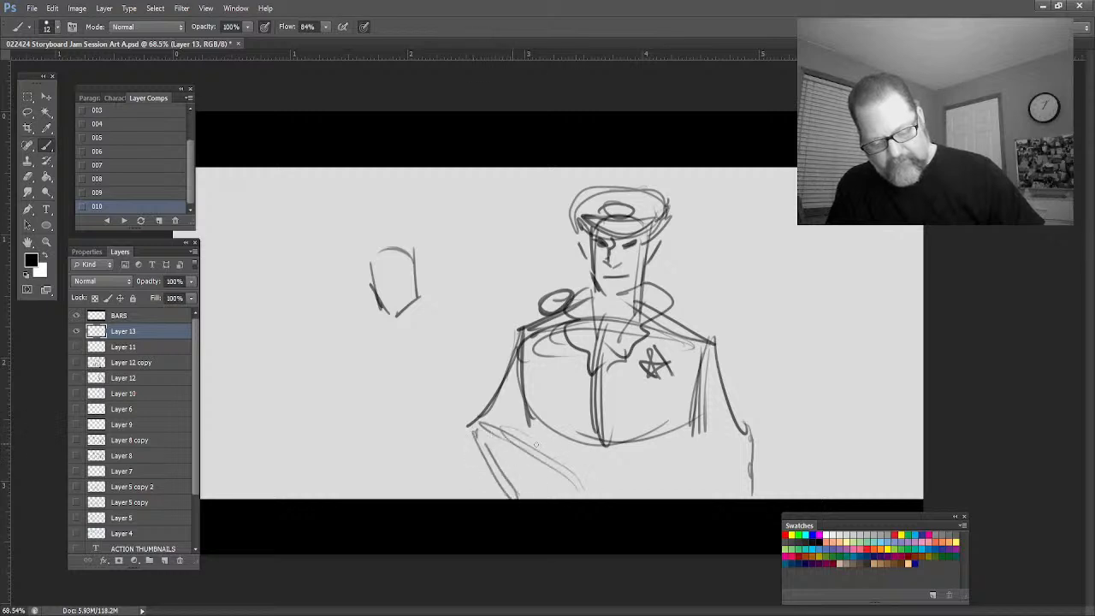
pyautogui.moveTo(531, 434); pyautogui.dragTo(561, 498)
pyautogui.moveTo(508, 414); pyautogui.dragTo(546, 468)
pyautogui.moveTo(507, 389); pyautogui.dragTo(544, 469)
# Sketch the officer's waist, inner arm lines and lower jacket down to the bottom of the frame
pyautogui.moveTo(532, 368); pyautogui.dragTo(521, 412)
pyautogui.moveTo(522, 428); pyautogui.dragTo(533, 453)
pyautogui.moveTo(702, 385); pyautogui.dragTo(700, 446)
pyautogui.moveTo(706, 432)
pyautogui.mouseDown()
pyautogui.moveTo(645, 495)
pyautogui.moveTo(662, 489)
pyautogui.mouseUp()
pyautogui.moveTo(754, 464); pyautogui.dragTo(701, 498)
pyautogui.moveTo(708, 402)
pyautogui.mouseDown()
pyautogui.moveTo(657, 498)
pyautogui.moveTo(566, 460)
pyautogui.moveTo(582, 491)
pyautogui.mouseUp()
pyautogui.moveTo(581, 469); pyautogui.dragTo(609, 476)
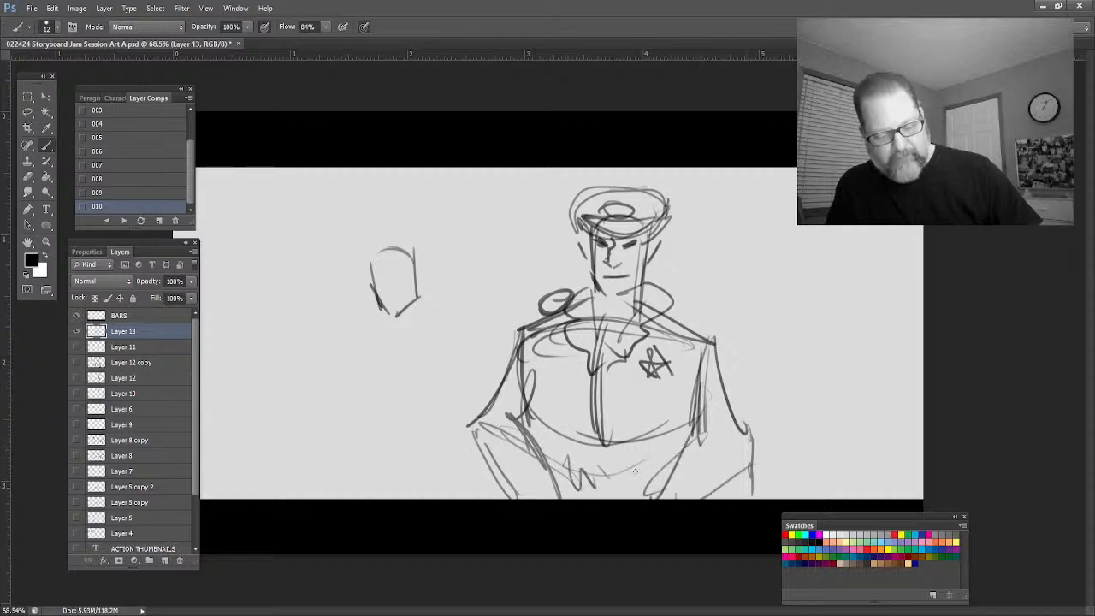
pyautogui.moveTo(555, 433); pyautogui.dragTo(553, 500)
pyautogui.moveTo(563, 408); pyautogui.dragTo(548, 492)
pyautogui.moveTo(556, 431); pyautogui.dragTo(541, 499)
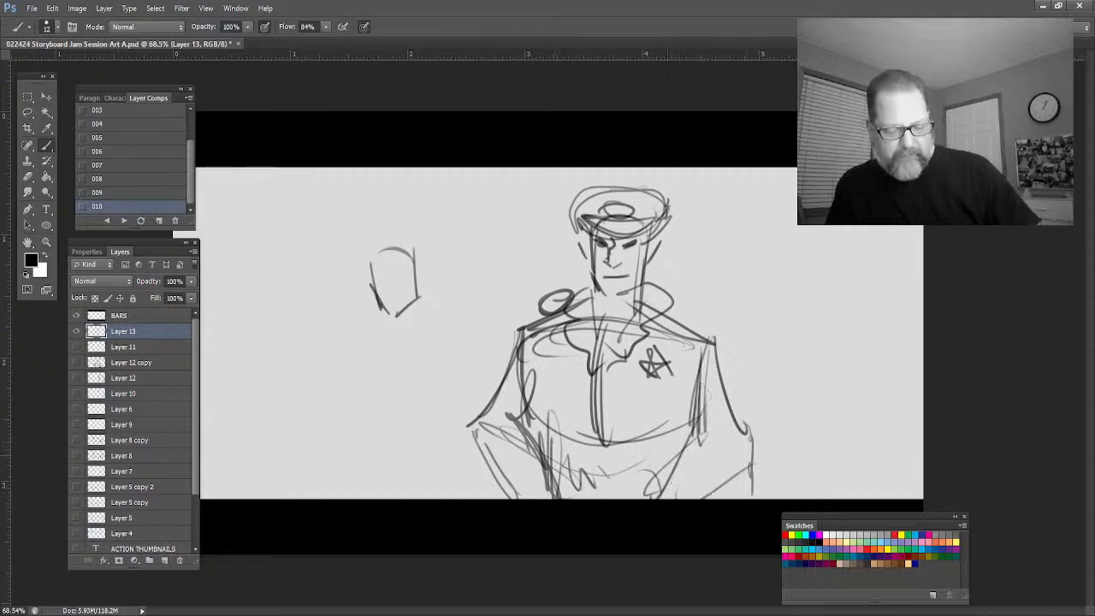
pyautogui.moveTo(670, 424); pyautogui.dragTo(666, 493)
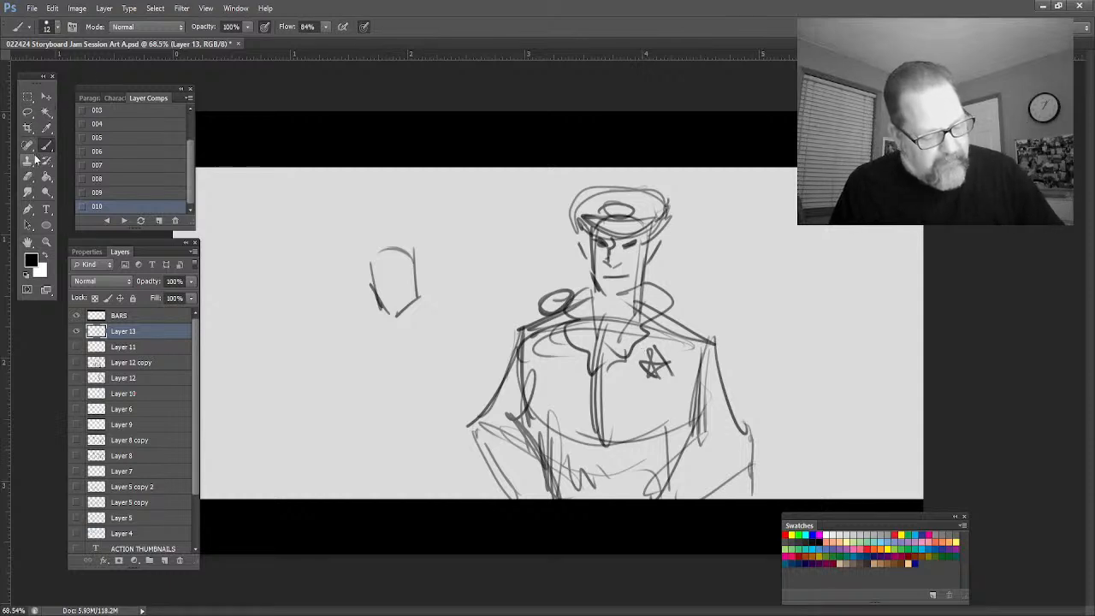
# Select the finished officer with a freehand lasso and move the figure slightly to the right
pyautogui.click(27, 112)
pyautogui.moveTo(715, 214)
pyautogui.mouseDown()
pyautogui.moveTo(590, 171)
pyautogui.moveTo(427, 438)
pyautogui.moveTo(797, 434)
pyautogui.moveTo(722, 214)
pyautogui.mouseUp()
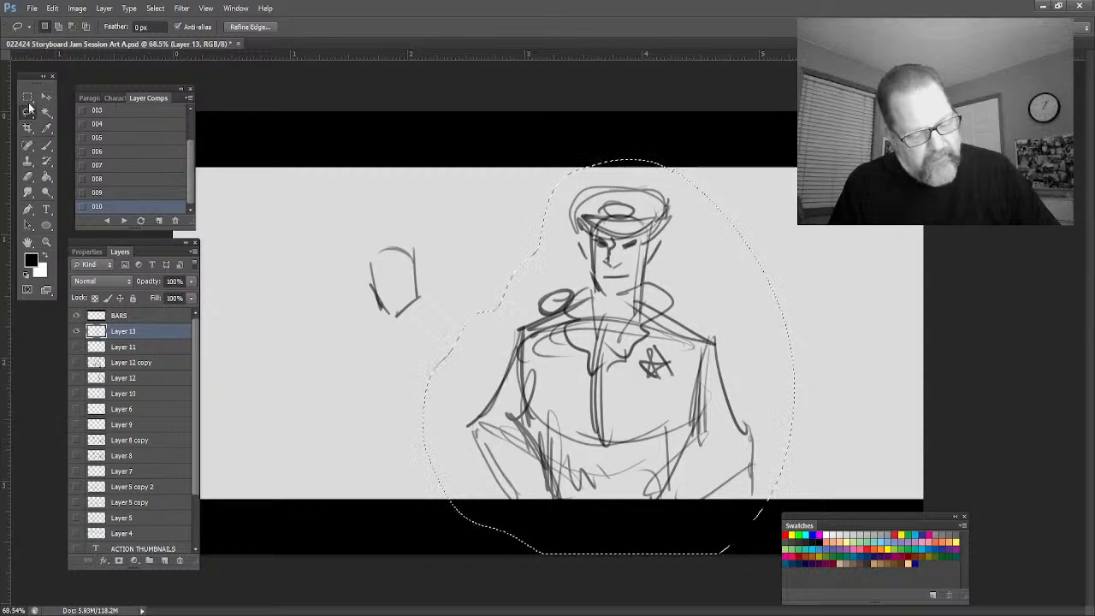
pyautogui.press('v')
pyautogui.moveTo(548, 399); pyautogui.dragTo(575, 384)
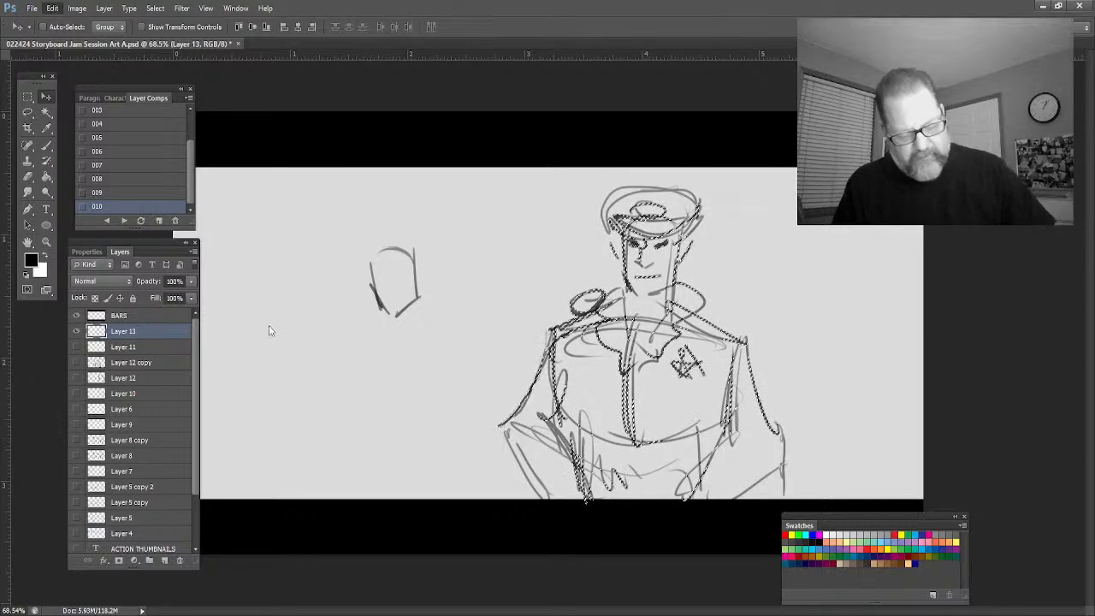
# Scale the selected officer to about 81% width and 85% height, reposition the figure, and deselect it
pyautogui.hotkey('ctrl', 't')
pyautogui.moveTo(498, 502); pyautogui.dragTo(555, 463)
pyautogui.moveTo(637, 362); pyautogui.dragTo(603, 373)
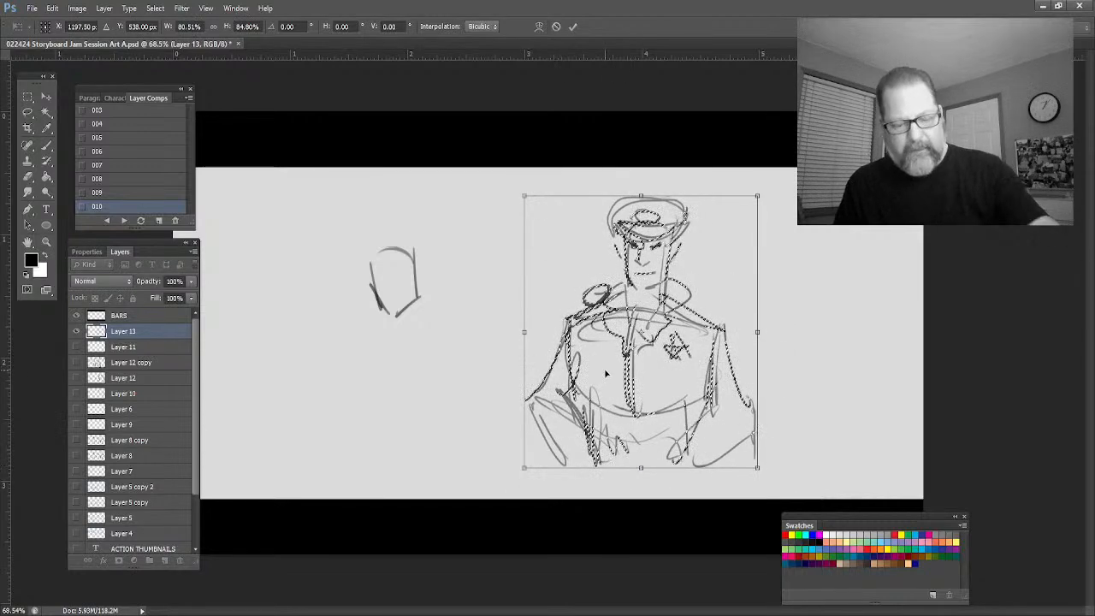
pyautogui.click(572, 27)
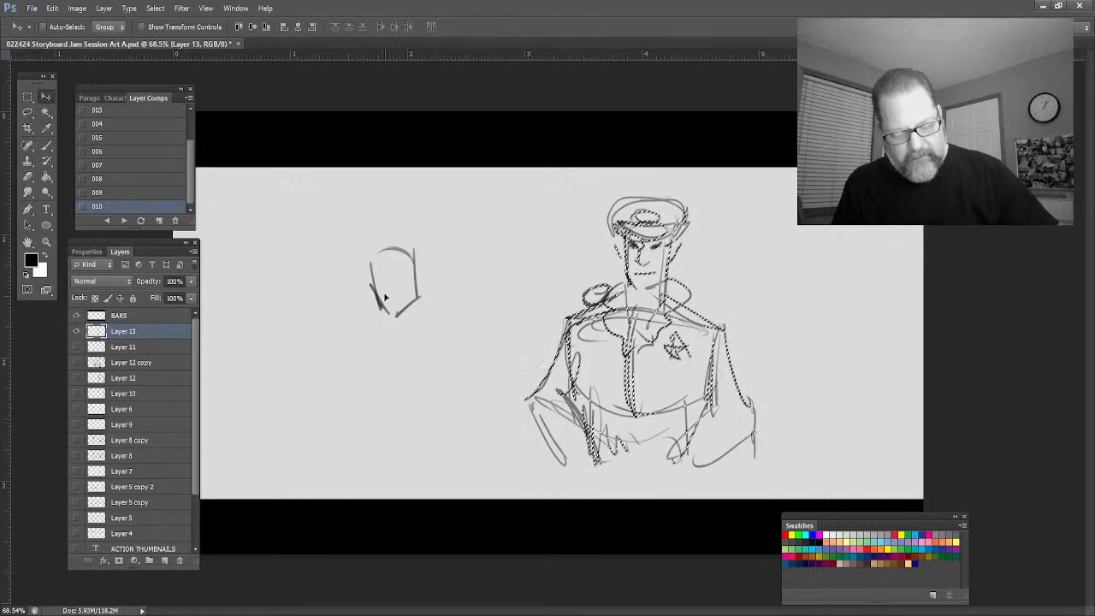
pyautogui.hotkey('ctrl', 'd')
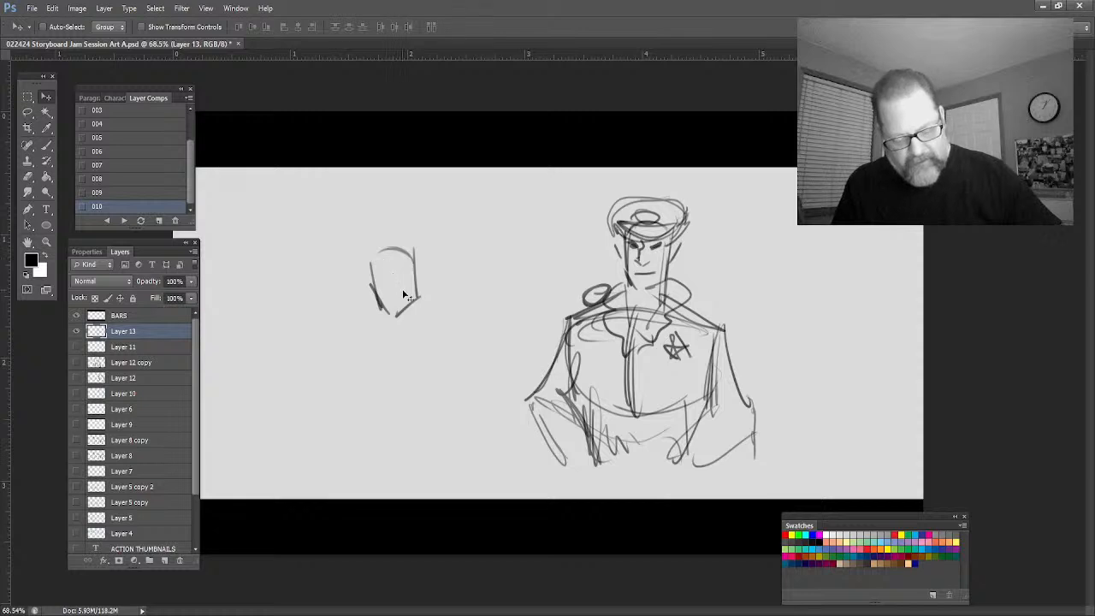
# Draw a smiling face, ears and a peaked cap with a badge on the blank head with the brush
pyautogui.press('b')
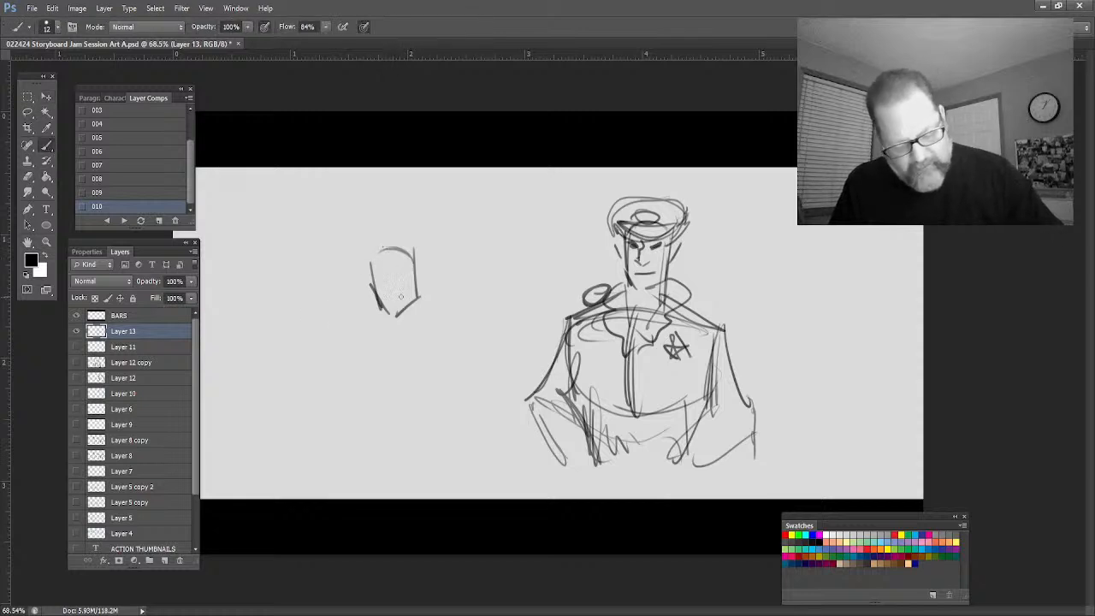
pyautogui.moveTo(401, 291)
pyautogui.mouseDown()
pyautogui.moveTo(412, 287)
pyautogui.moveTo(409, 301)
pyautogui.moveTo(414, 267)
pyautogui.moveTo(424, 280)
pyautogui.moveTo(425, 250)
pyautogui.moveTo(395, 260)
pyautogui.mouseUp()
pyautogui.moveTo(374, 258)
pyautogui.mouseDown()
pyautogui.moveTo(426, 253)
pyautogui.moveTo(373, 253)
pyautogui.mouseUp()
pyautogui.moveTo(400, 243)
pyautogui.mouseDown()
pyautogui.moveTo(428, 239)
pyautogui.moveTo(402, 241)
pyautogui.mouseUp()
pyautogui.moveTo(362, 243)
pyautogui.mouseDown()
pyautogui.moveTo(424, 241)
pyautogui.moveTo(419, 255)
pyautogui.moveTo(377, 214)
pyautogui.moveTo(432, 233)
pyautogui.moveTo(366, 268)
pyautogui.mouseUp()
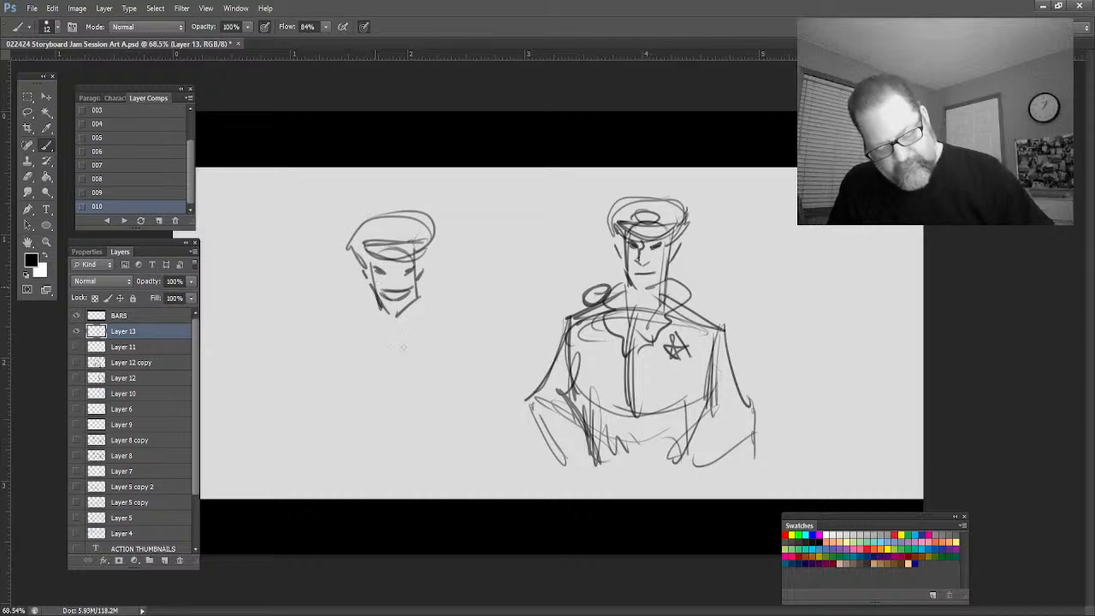
pyautogui.moveTo(355, 249); pyautogui.dragTo(371, 262)
pyautogui.moveTo(394, 231)
pyautogui.mouseDown()
pyautogui.moveTo(403, 245)
pyautogui.moveTo(403, 226)
pyautogui.mouseUp()
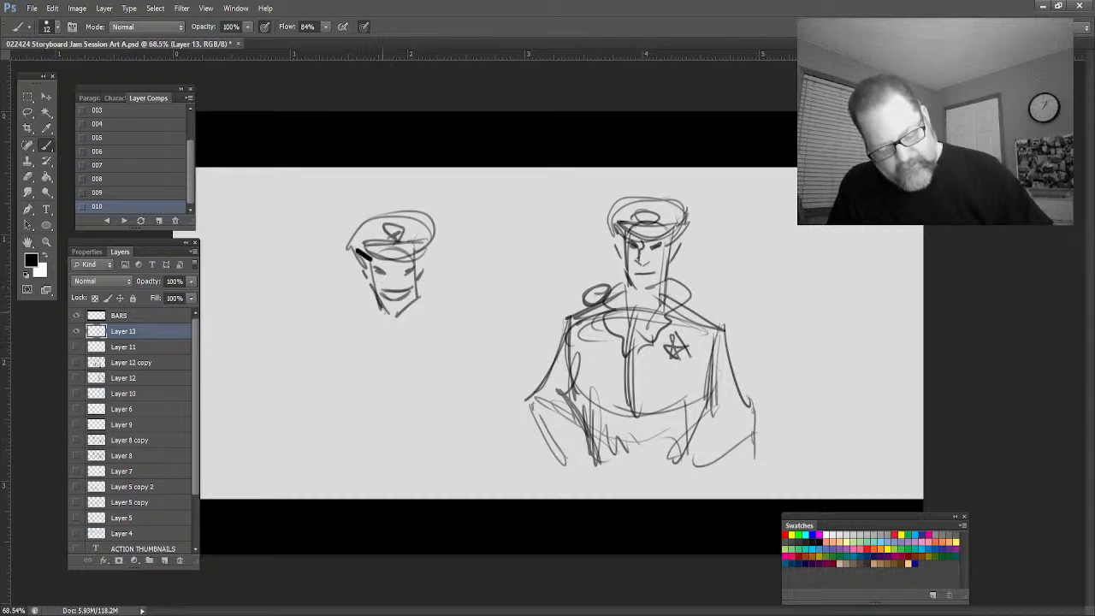
# Sketch the smiling officer's shoulders, scalloped collar, torso sides and arm bent to the hip, with a star badge on the chest
pyautogui.moveTo(380, 302)
pyautogui.mouseDown()
pyautogui.moveTo(389, 330)
pyautogui.moveTo(338, 345)
pyautogui.moveTo(431, 334)
pyautogui.moveTo(460, 399)
pyautogui.mouseUp()
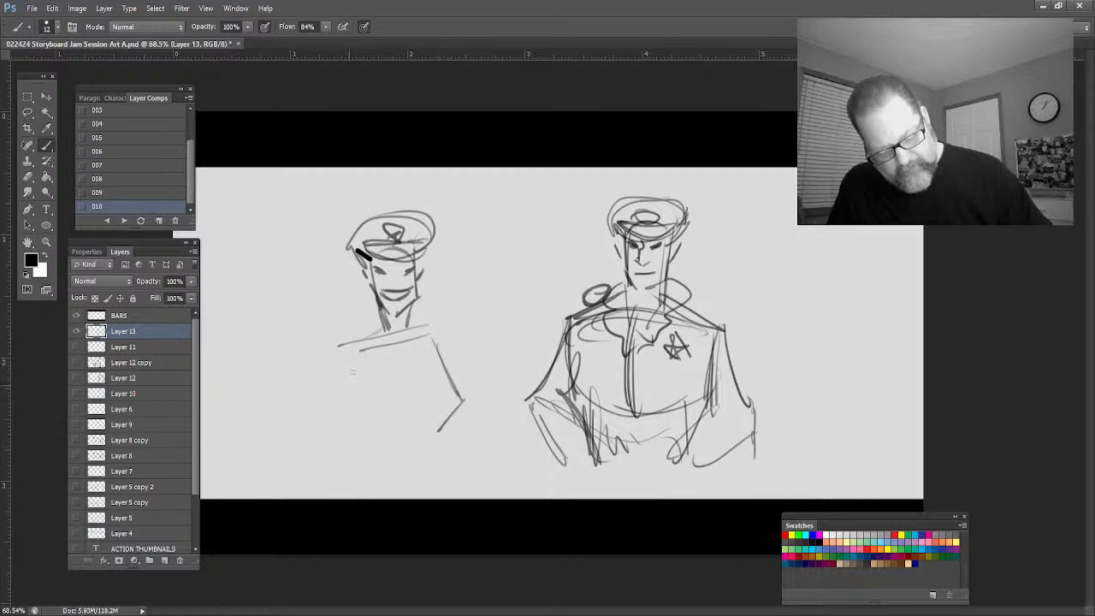
pyautogui.moveTo(354, 367); pyautogui.dragTo(360, 427)
pyautogui.moveTo(377, 325)
pyautogui.mouseDown()
pyautogui.moveTo(367, 369)
pyautogui.moveTo(415, 318)
pyautogui.moveTo(407, 363)
pyautogui.mouseUp()
pyautogui.moveTo(425, 325)
pyautogui.mouseDown()
pyautogui.moveTo(463, 345)
pyautogui.moveTo(501, 415)
pyautogui.moveTo(467, 475)
pyautogui.mouseUp()
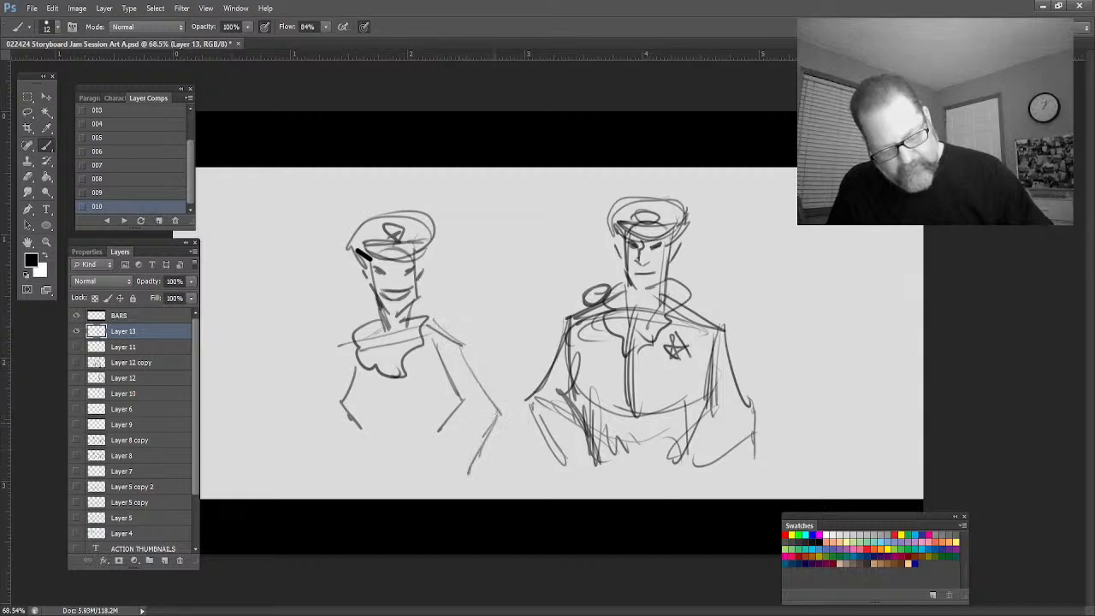
pyautogui.moveTo(481, 438); pyautogui.dragTo(454, 473)
pyautogui.moveTo(485, 401); pyautogui.dragTo(459, 410)
pyautogui.moveTo(476, 406); pyautogui.dragTo(453, 417)
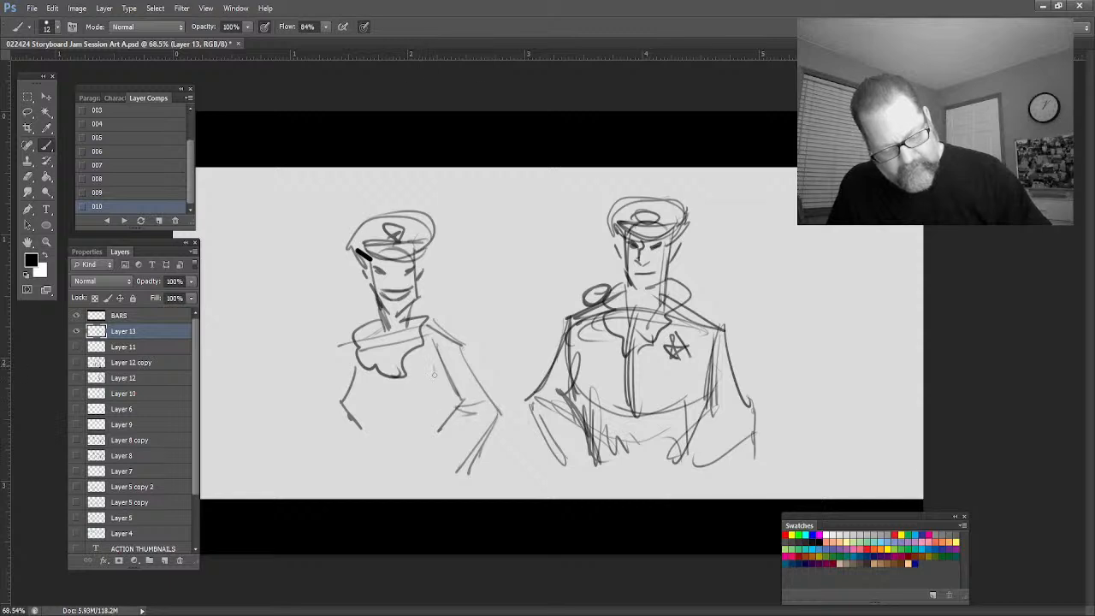
pyautogui.moveTo(433, 374)
pyautogui.mouseDown()
pyautogui.moveTo(415, 364)
pyautogui.moveTo(418, 380)
pyautogui.mouseUp()
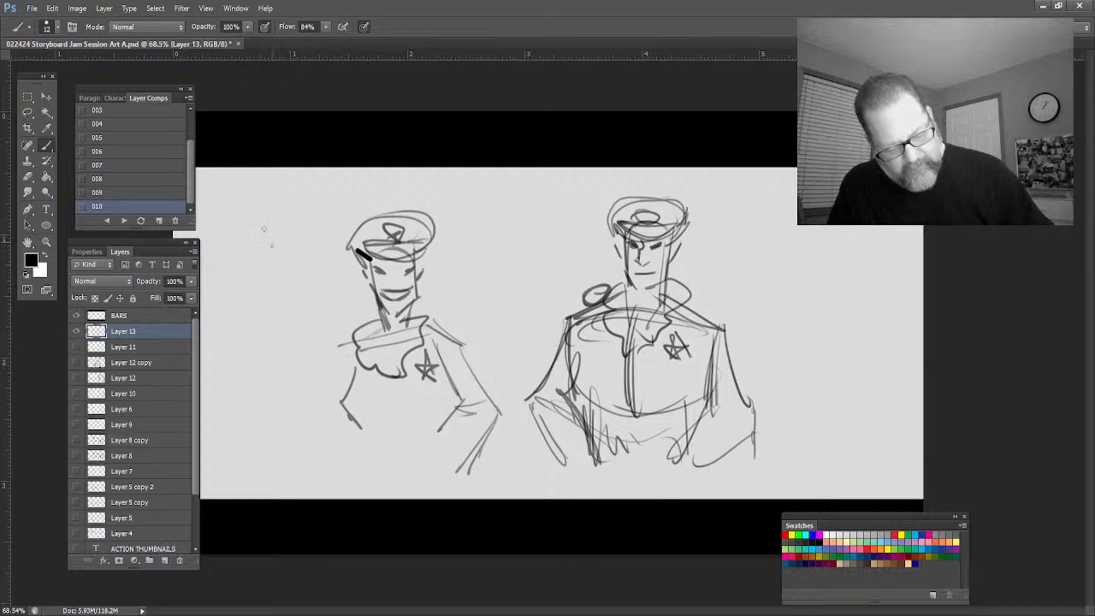
# Draw the smiling officer's raised waving hand, forearm, rolled sleeve cuff and upper arm joining the collar
pyautogui.moveTo(270, 224)
pyautogui.mouseDown()
pyautogui.moveTo(262, 272)
pyautogui.moveTo(244, 253)
pyautogui.moveTo(261, 272)
pyautogui.moveTo(265, 229)
pyautogui.mouseUp()
pyautogui.moveTo(255, 218); pyautogui.dragTo(256, 239)
pyautogui.moveTo(259, 234)
pyautogui.mouseDown()
pyautogui.moveTo(237, 247)
pyautogui.moveTo(282, 342)
pyautogui.mouseUp()
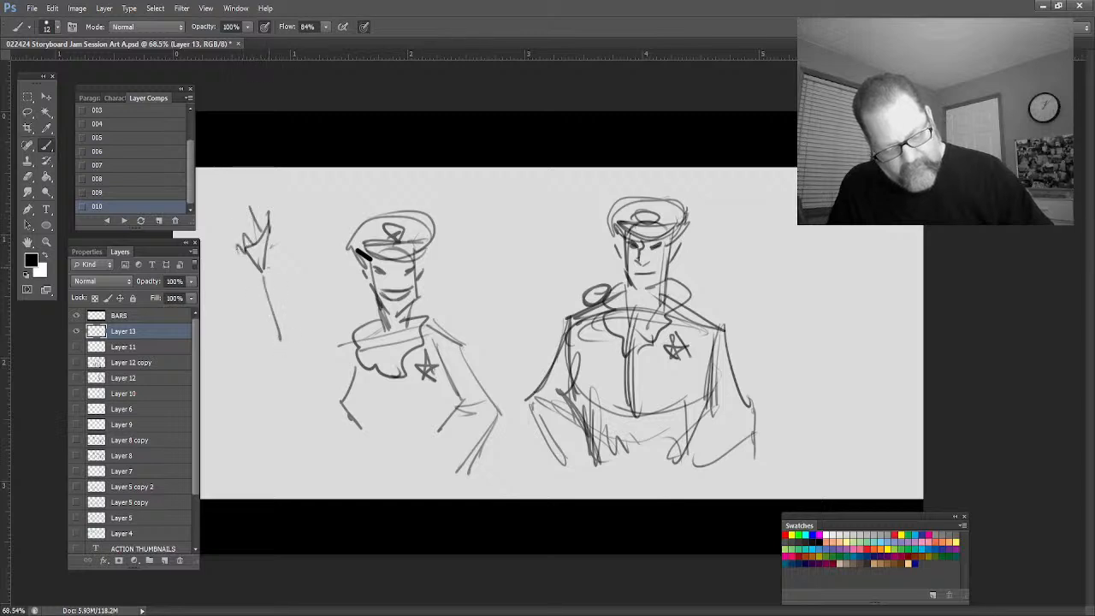
pyautogui.moveTo(269, 267); pyautogui.dragTo(310, 333)
pyautogui.moveTo(282, 344)
pyautogui.mouseDown()
pyautogui.moveTo(308, 357)
pyautogui.moveTo(312, 381)
pyautogui.moveTo(359, 347)
pyautogui.mouseUp()
pyautogui.moveTo(324, 379); pyautogui.dragTo(304, 377)
# Draw the waving officer's torso side, jacket front seam, belt and hip lines down to the bottom of the frame
pyautogui.moveTo(325, 381); pyautogui.dragTo(368, 439)
pyautogui.moveTo(392, 378)
pyautogui.mouseDown()
pyautogui.moveTo(397, 453)
pyautogui.moveTo(416, 479)
pyautogui.mouseUp()
pyautogui.moveTo(353, 450)
pyautogui.mouseDown()
pyautogui.moveTo(432, 458)
pyautogui.moveTo(433, 472)
pyautogui.moveTo(365, 472)
pyautogui.mouseUp()
pyautogui.moveTo(346, 441); pyautogui.dragTo(349, 496)
pyautogui.moveTo(351, 494); pyautogui.dragTo(371, 473)
pyautogui.moveTo(376, 468); pyautogui.dragTo(410, 494)
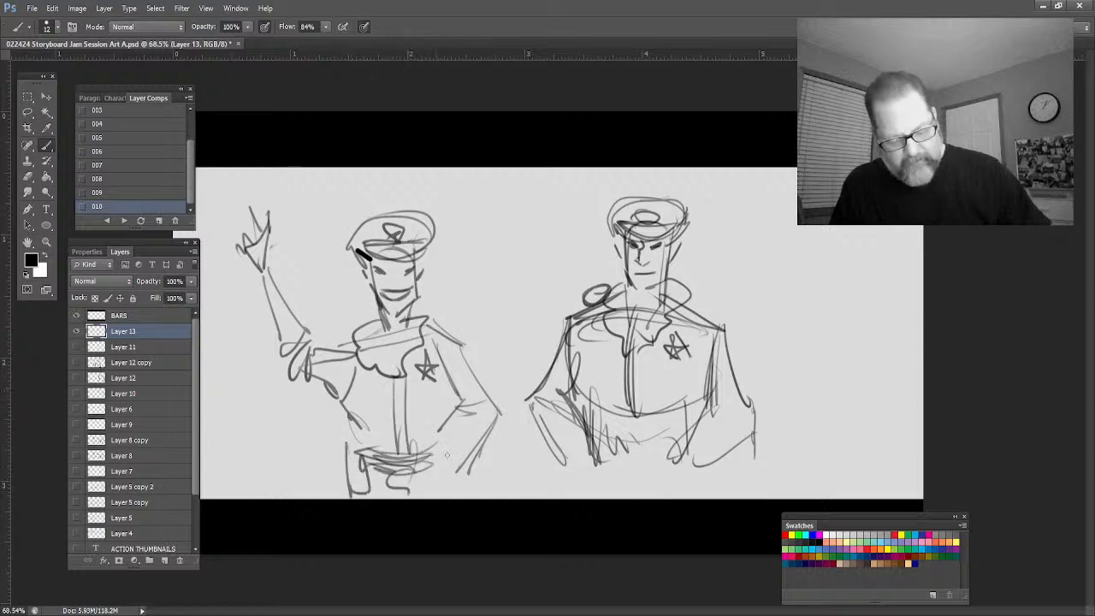
# Reinforce the shoulder and bent-arm outlines of the waving officer and darken the sleeve beside the collar
pyautogui.moveTo(434, 323); pyautogui.dragTo(467, 368)
pyautogui.moveTo(468, 372); pyautogui.dragTo(489, 422)
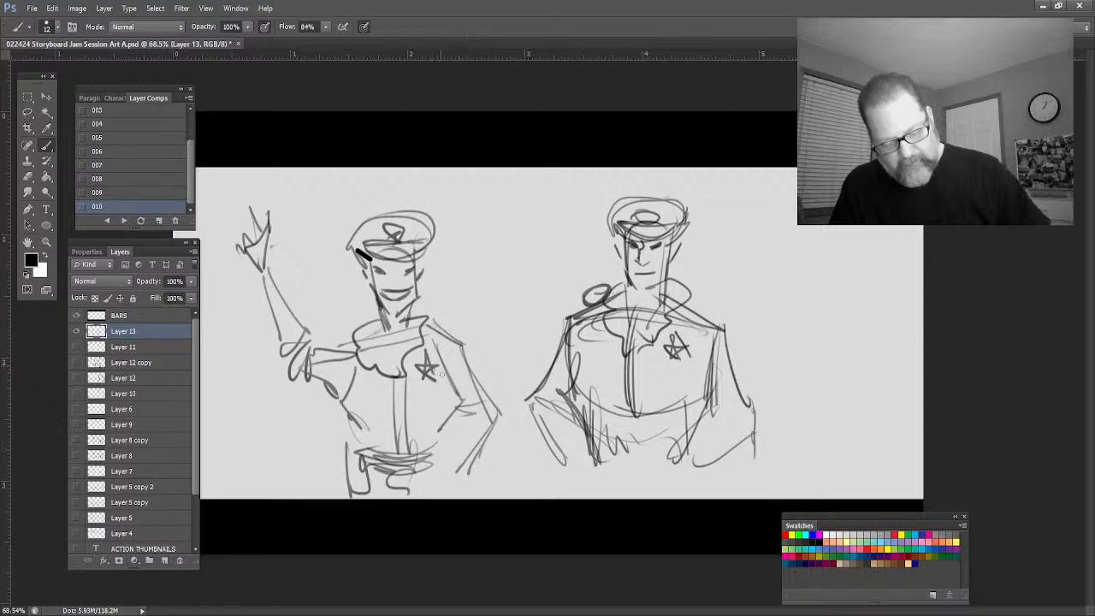
pyautogui.moveTo(464, 350); pyautogui.dragTo(452, 388)
pyautogui.moveTo(441, 373); pyautogui.dragTo(453, 383)
pyautogui.moveTo(358, 346); pyautogui.dragTo(335, 370)
pyautogui.moveTo(333, 351); pyautogui.dragTo(364, 333)
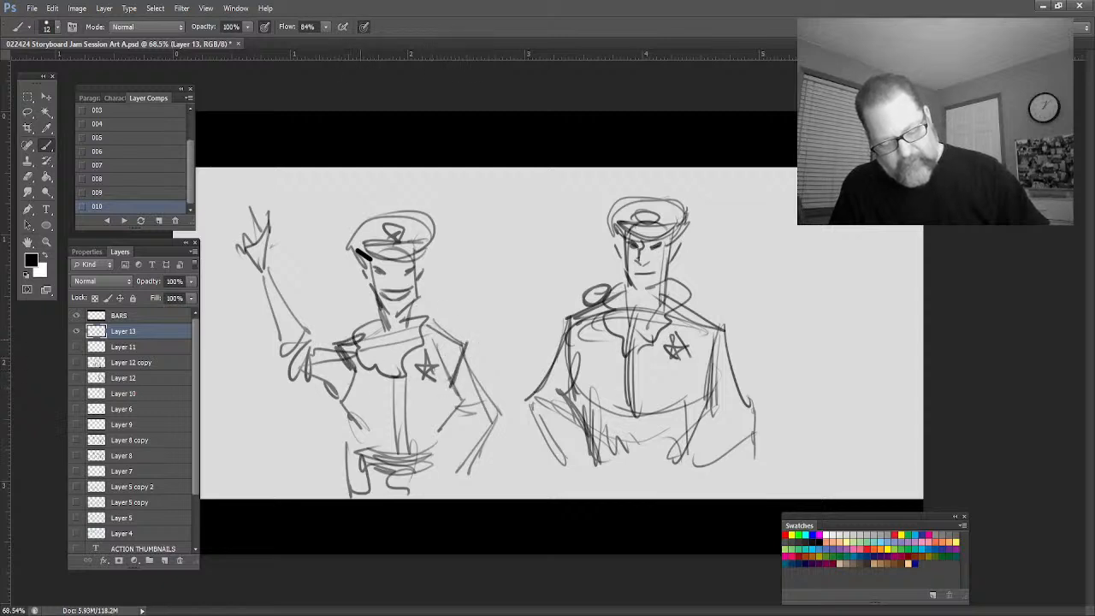
# Strengthen the bent forearm of the waving officer, and add the hand at the hip and the holster on the belt
pyautogui.moveTo(469, 360); pyautogui.dragTo(500, 430)
pyautogui.moveTo(460, 395); pyautogui.dragTo(455, 468)
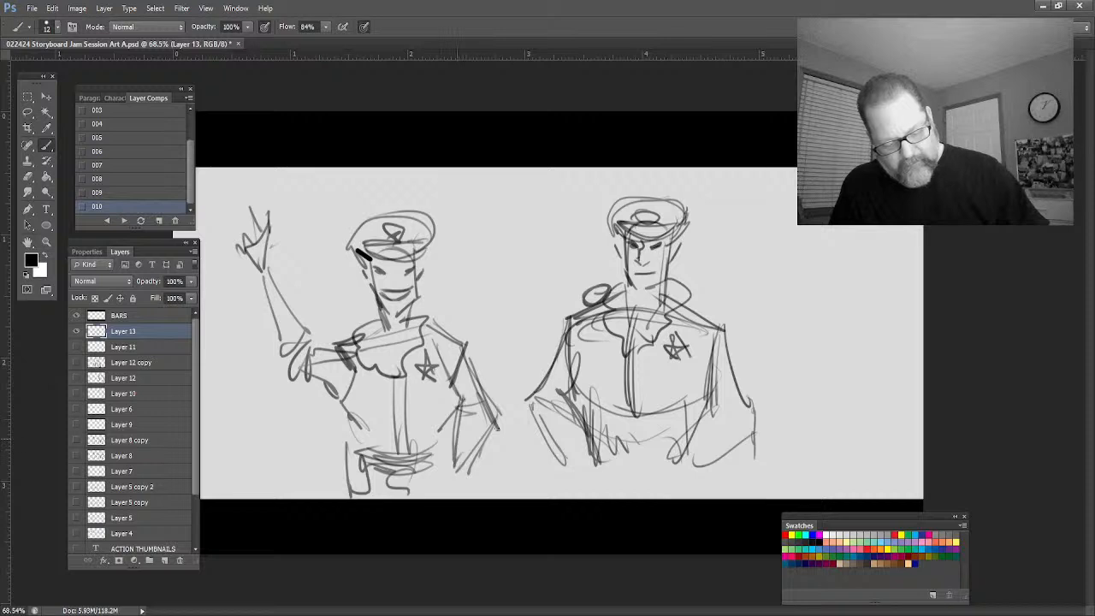
pyautogui.moveTo(498, 429); pyautogui.dragTo(467, 484)
pyautogui.moveTo(439, 469); pyautogui.dragTo(462, 498)
pyautogui.moveTo(350, 454)
pyautogui.mouseDown()
pyautogui.moveTo(332, 479)
pyautogui.moveTo(337, 498)
pyautogui.moveTo(330, 489)
pyautogui.mouseUp()
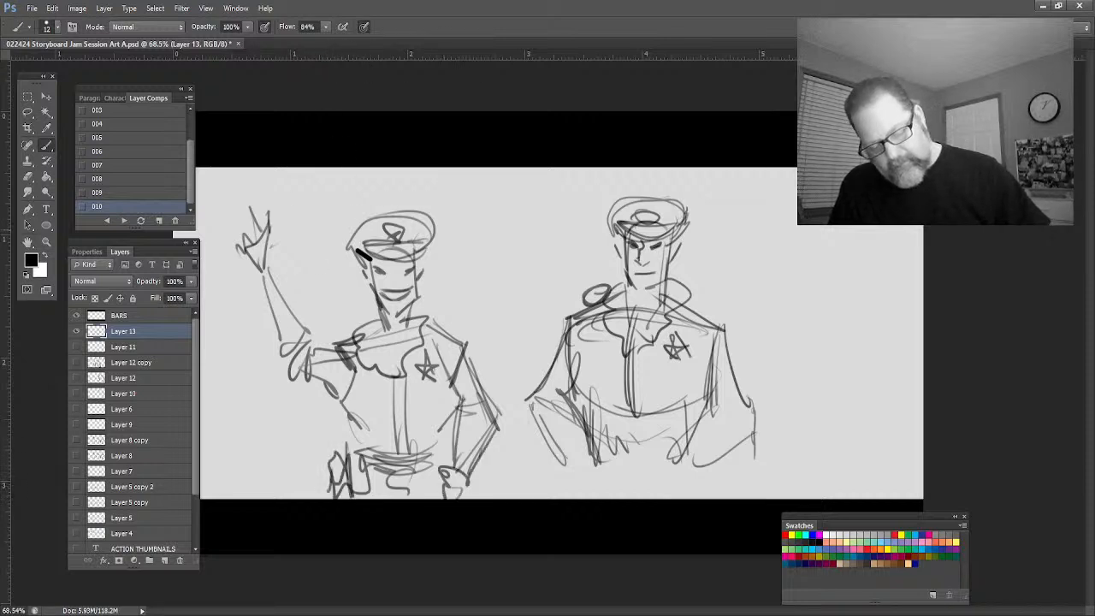
# Draw the stern officer's hip line and the hands or holster shapes at both sides of the waist
pyautogui.moveTo(592, 402); pyautogui.dragTo(596, 498)
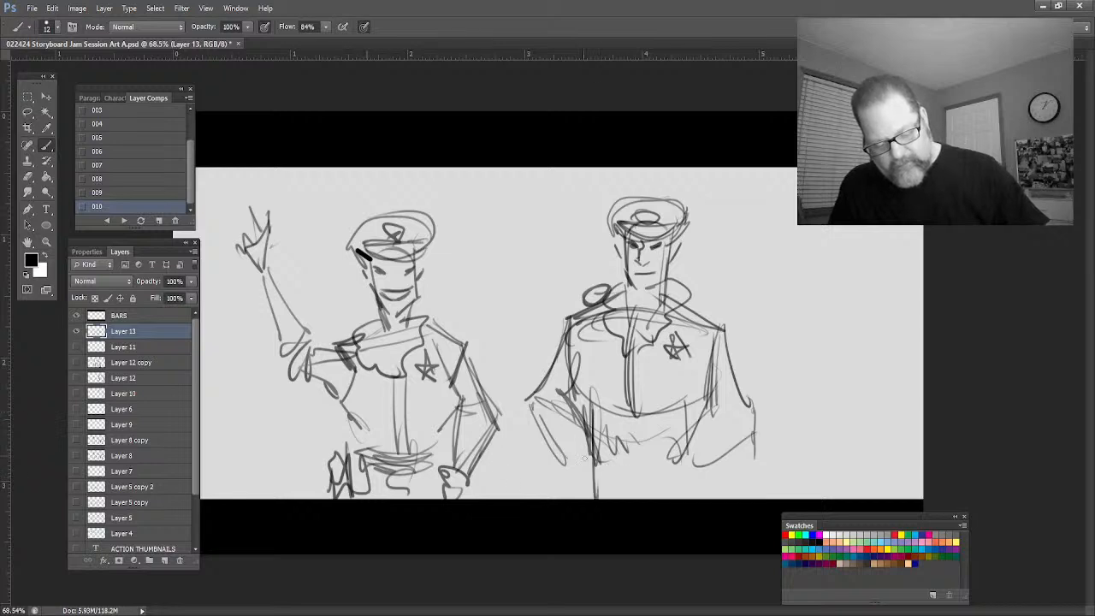
pyautogui.moveTo(685, 433); pyautogui.dragTo(682, 467)
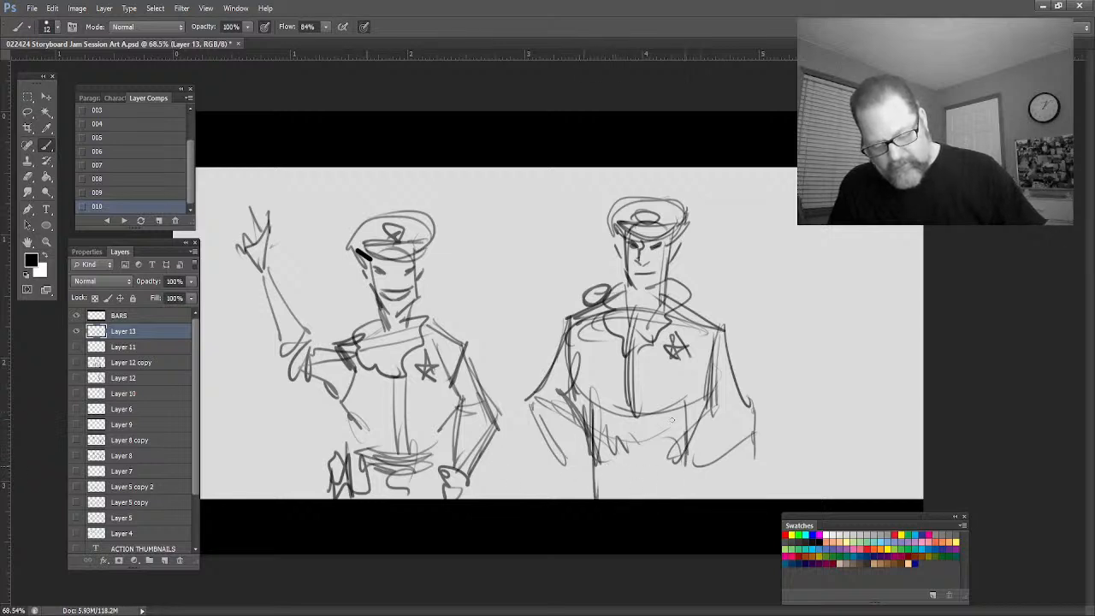
pyautogui.moveTo(650, 419)
pyautogui.mouseDown()
pyautogui.moveTo(651, 474)
pyautogui.moveTo(686, 452)
pyautogui.mouseUp()
pyautogui.moveTo(590, 440); pyautogui.dragTo(605, 478)
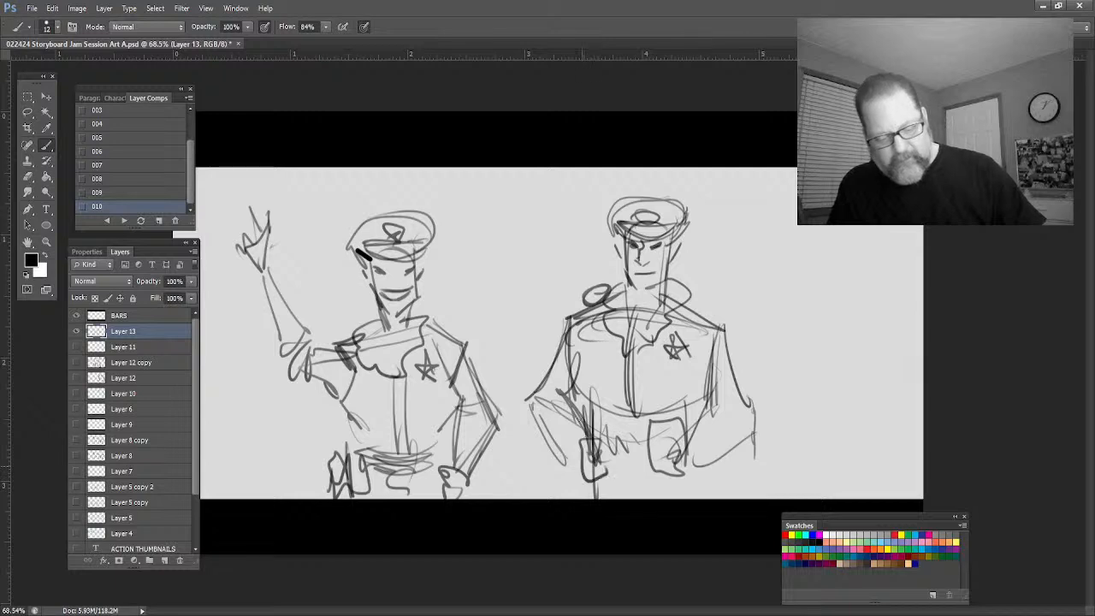
# Move the drawing of both officers to the right and slightly up within the frame
pyautogui.click(46, 97)
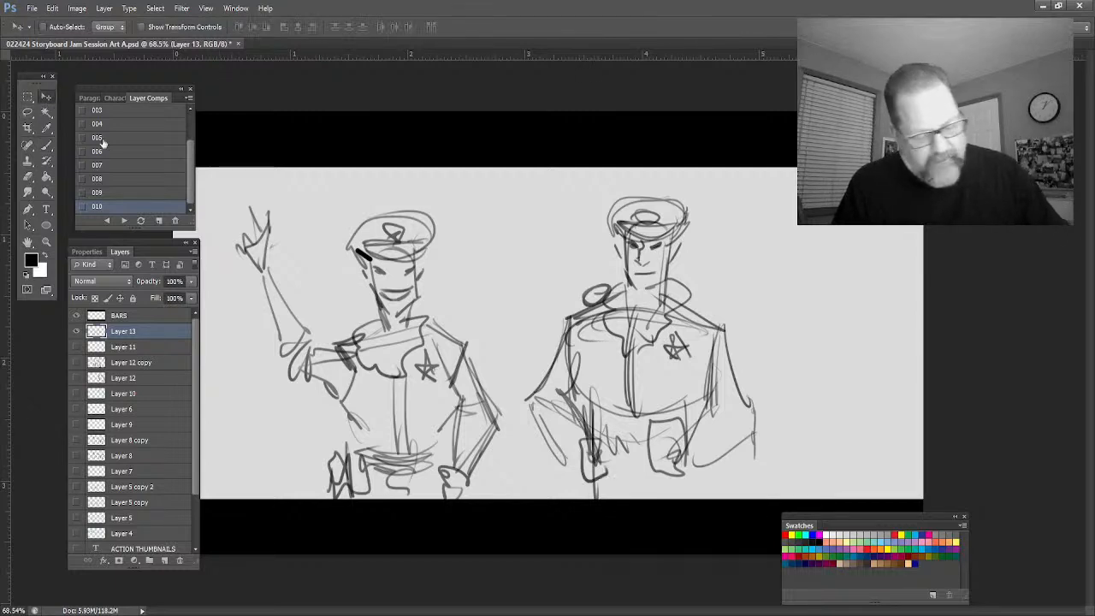
pyautogui.moveTo(373, 403); pyautogui.dragTo(394, 403)
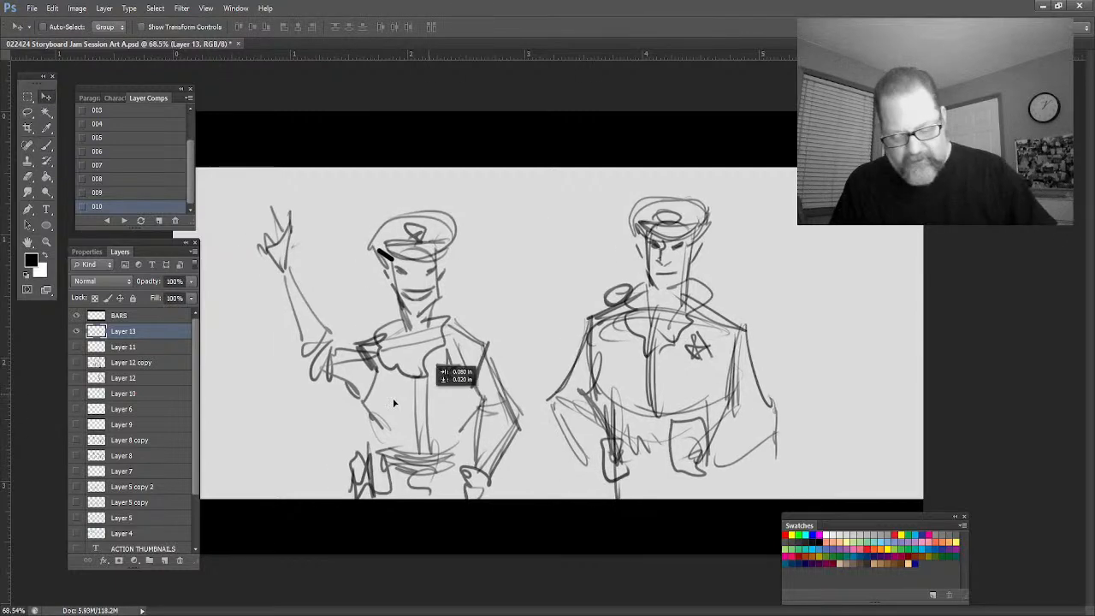
pyautogui.moveTo(414, 384)
pyautogui.mouseDown()
pyautogui.moveTo(369, 375)
pyautogui.moveTo(455, 387)
pyautogui.mouseUp()
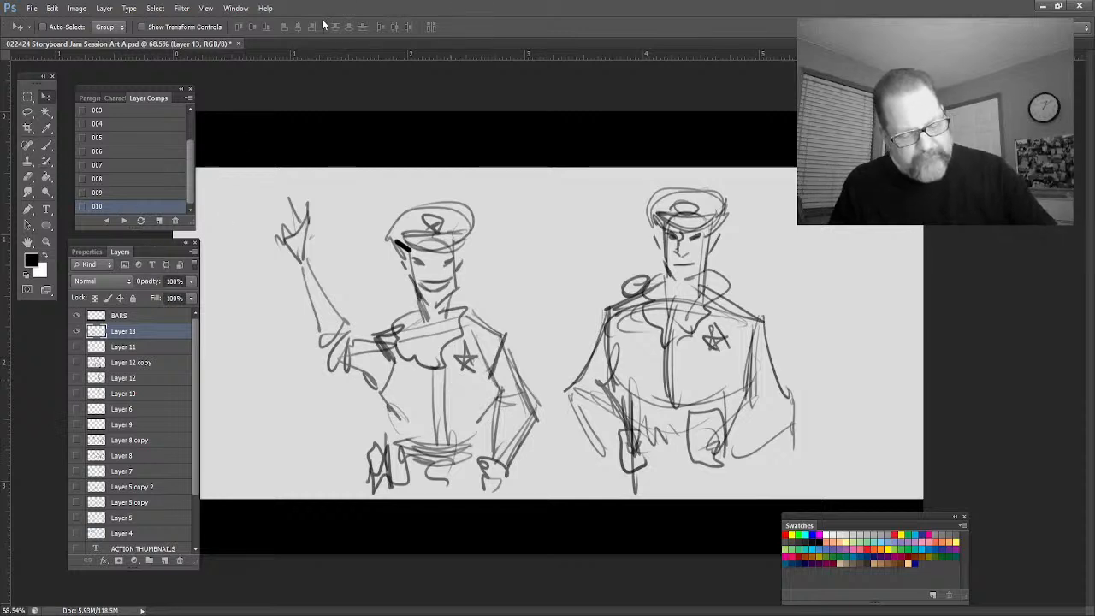
# Brush in a horizon line behind the two officers, across the full width of the panel
pyautogui.click(46, 147)
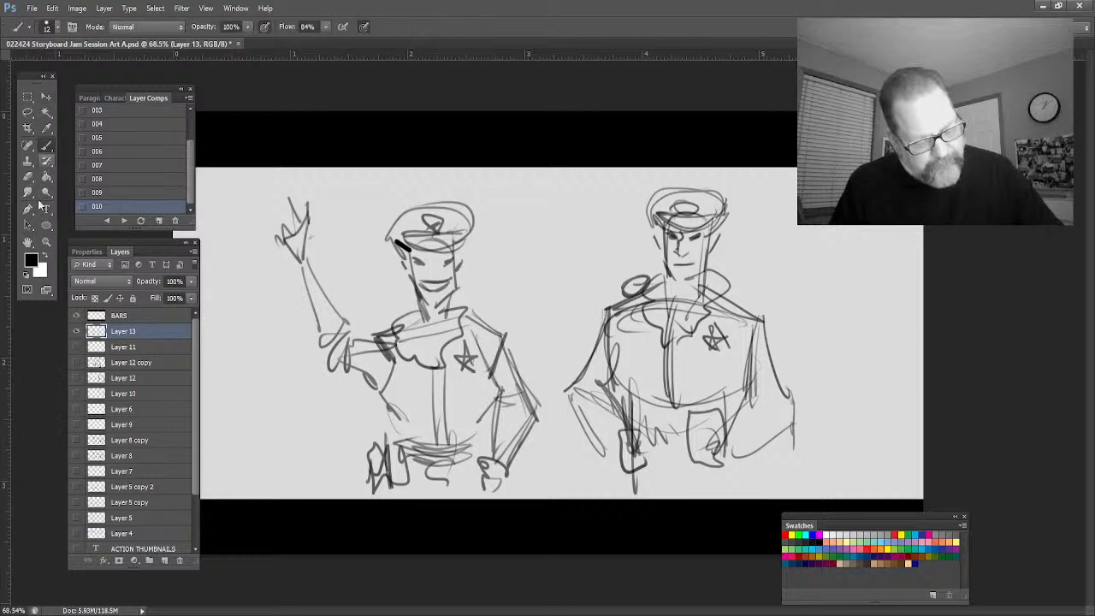
pyautogui.click(27, 242)
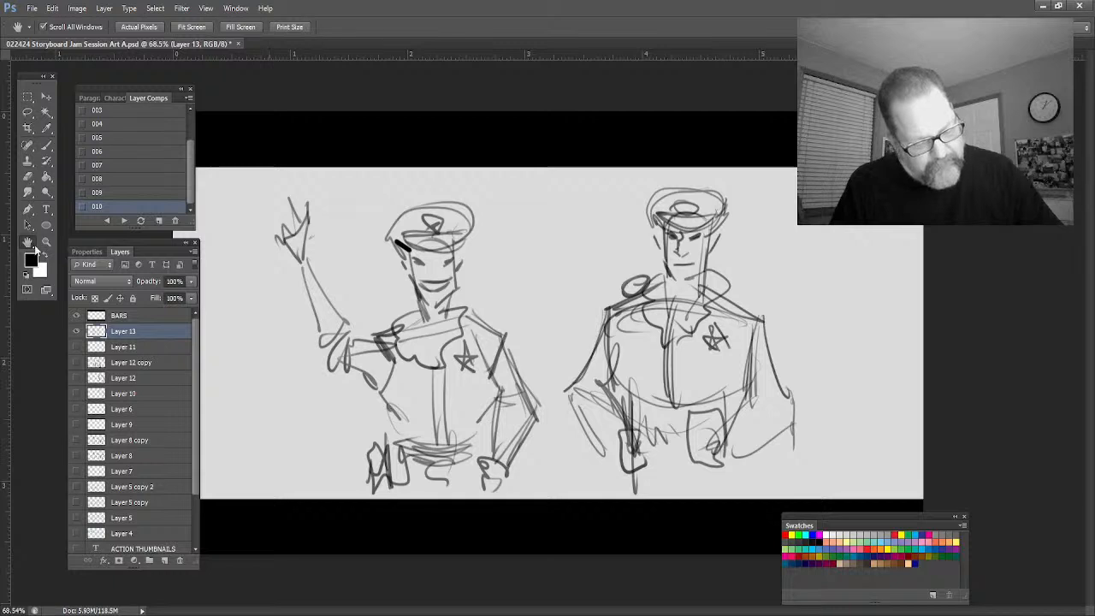
pyautogui.press('z')
pyautogui.moveTo(291, 389); pyautogui.dragTo(278, 377)
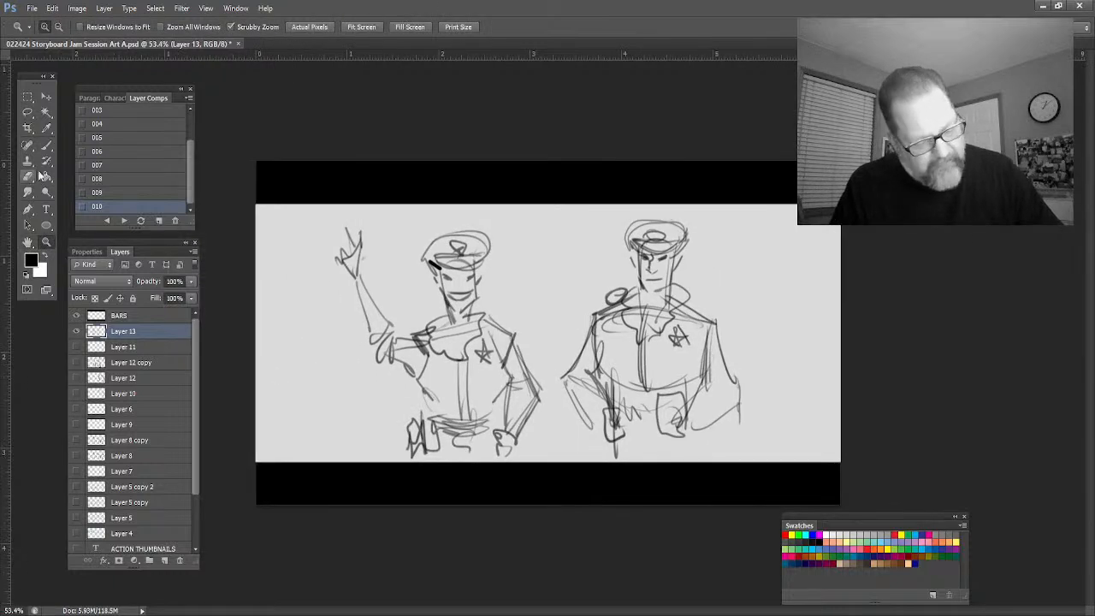
pyautogui.press('b')
pyautogui.moveTo(411, 419)
pyautogui.mouseDown()
pyautogui.moveTo(263, 417)
pyautogui.moveTo(279, 414)
pyautogui.mouseUp()
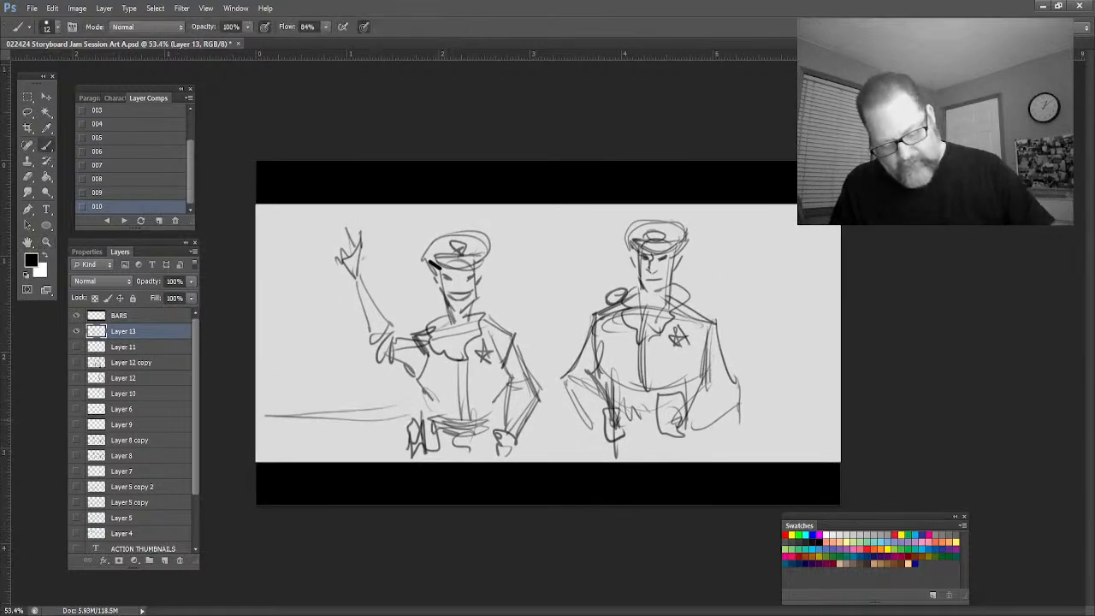
pyautogui.moveTo(548, 414)
pyautogui.mouseDown()
pyautogui.moveTo(644, 394)
pyautogui.moveTo(831, 399)
pyautogui.mouseUp()
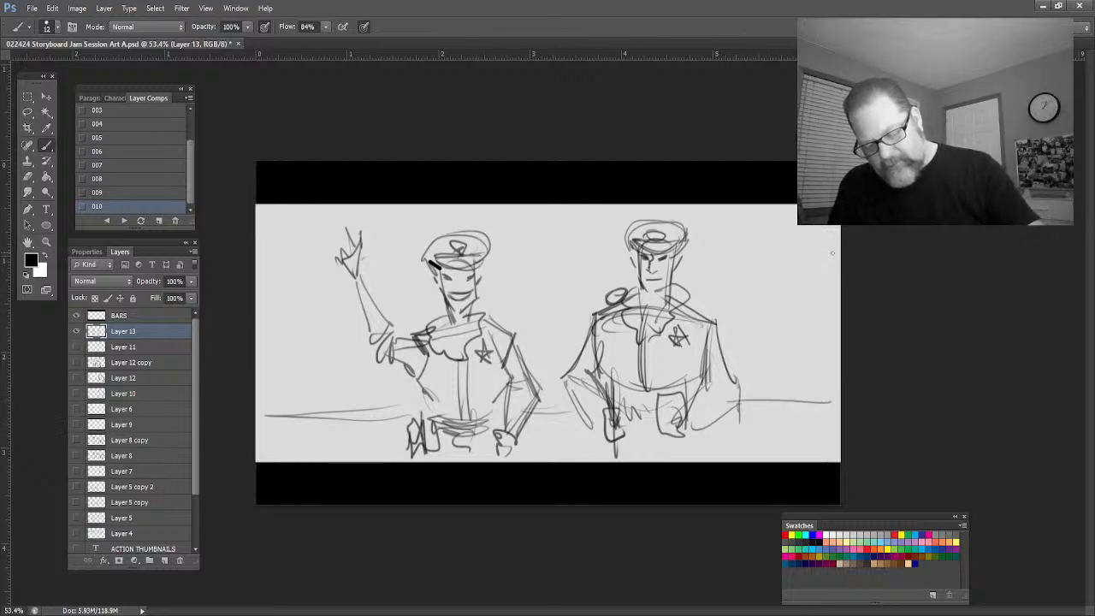
# Sketch tree and bush outlines at both edges of the background, plus a ground mark and the stern officer's other leg line
pyautogui.moveTo(800, 227)
pyautogui.mouseDown()
pyautogui.moveTo(796, 344)
pyautogui.moveTo(756, 395)
pyautogui.mouseUp()
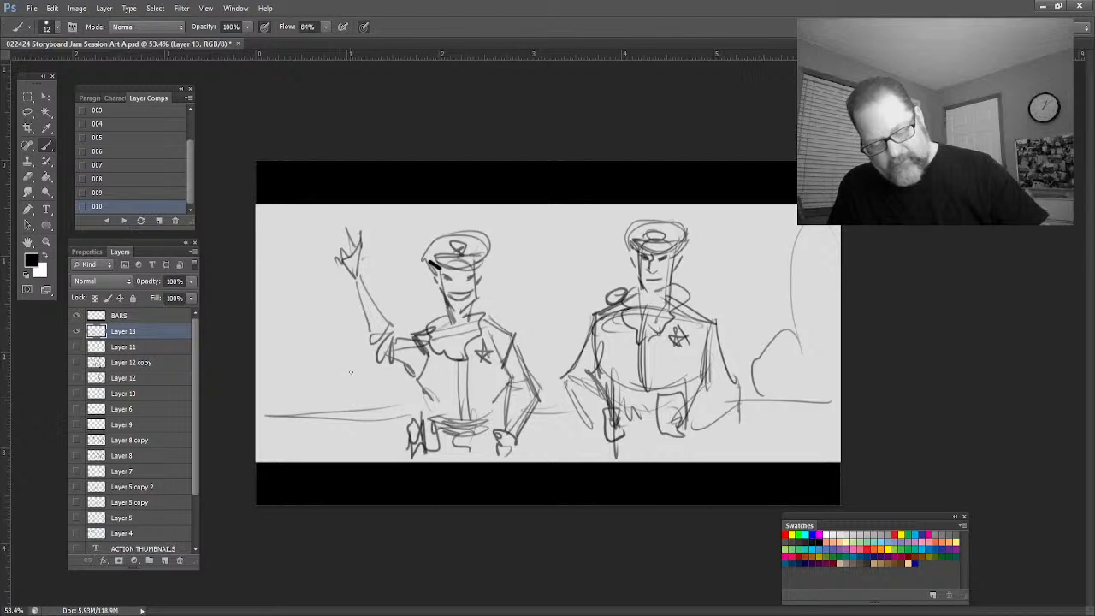
pyautogui.moveTo(358, 401); pyautogui.dragTo(268, 285)
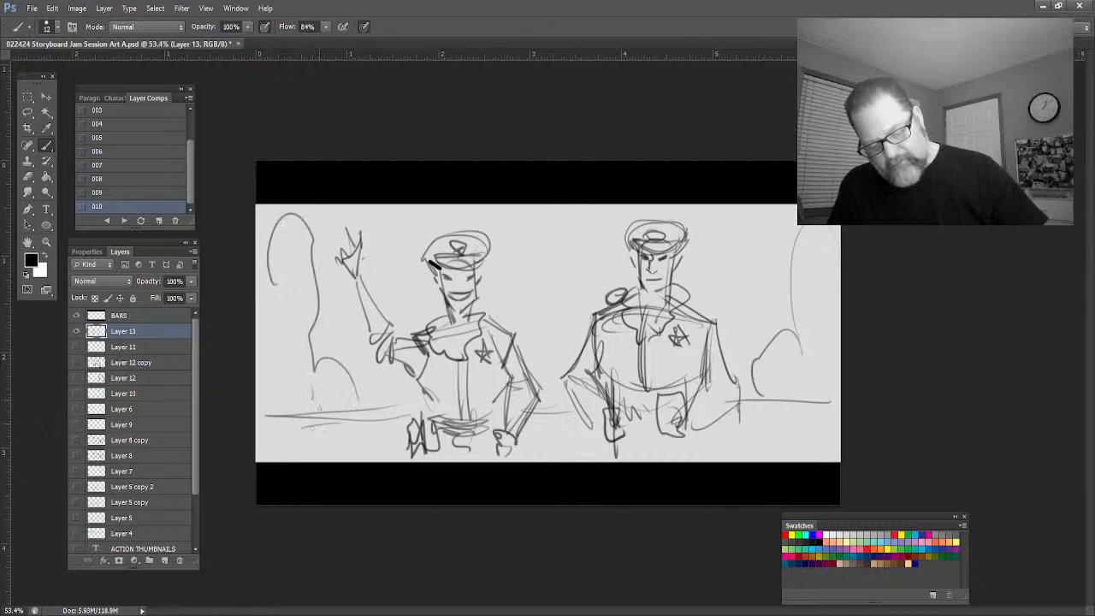
pyautogui.moveTo(294, 425); pyautogui.dragTo(324, 423)
pyautogui.moveTo(697, 426); pyautogui.dragTo(698, 462)
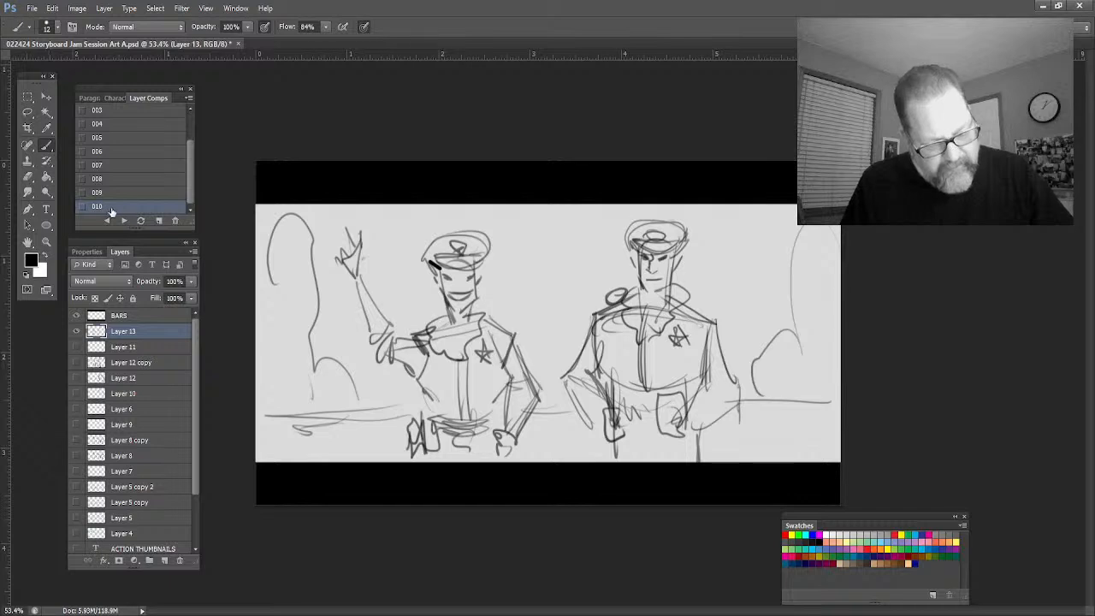
# Save the finished two-officer panel as a new layer comp named 011
pyautogui.click(175, 221)
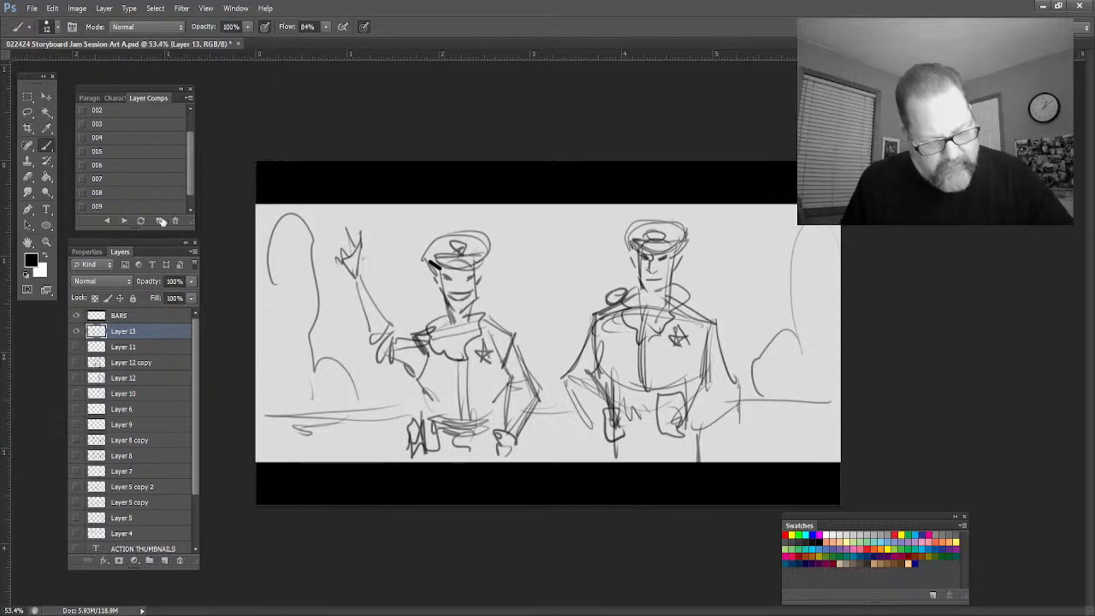
pyautogui.click(161, 220)
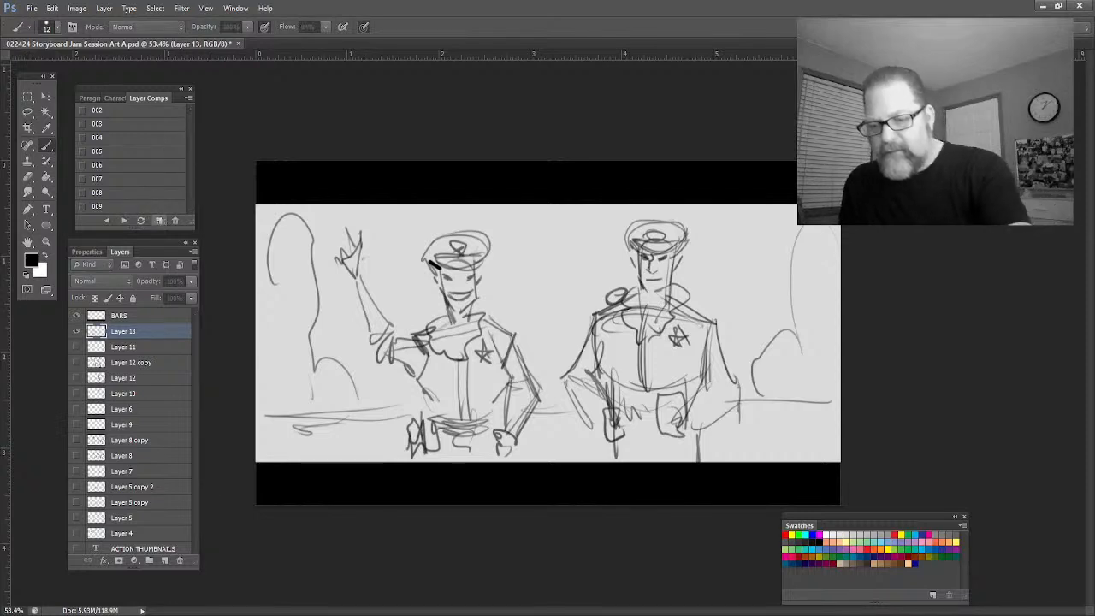
pyautogui.press('Return')
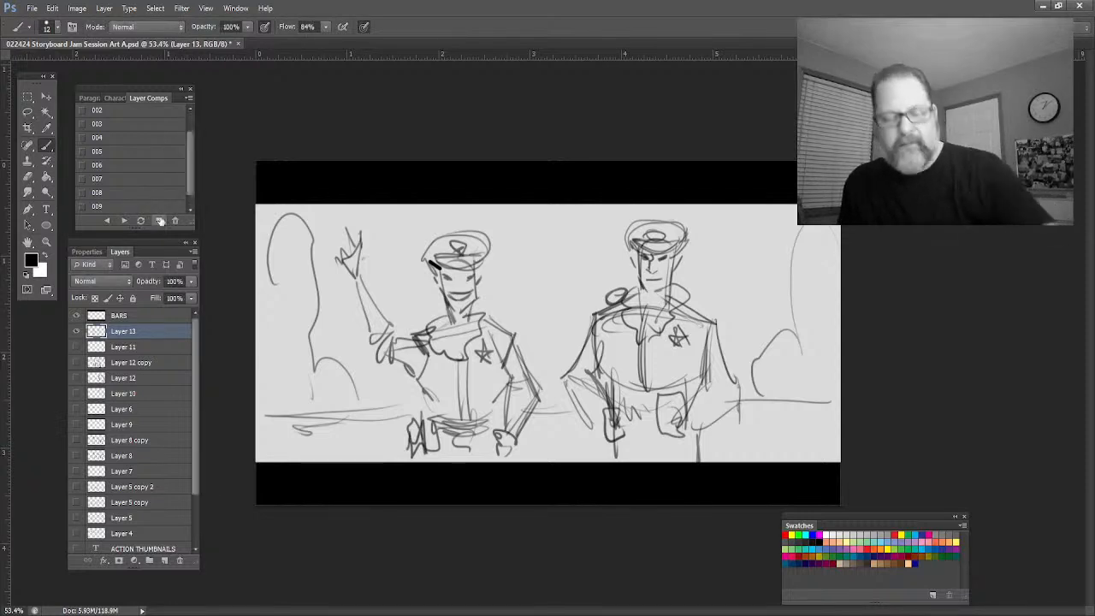
# Step back and forth through layer comps 009 to 011 to review how the panels follow each other
pyautogui.click(108, 221)
pyautogui.click(108, 222)
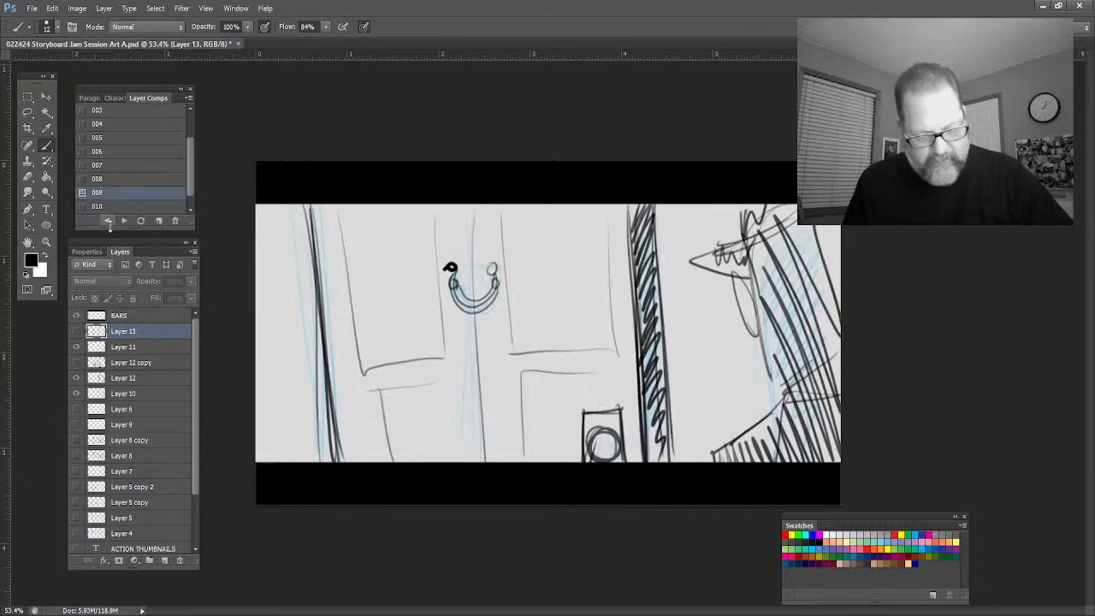
pyautogui.click(108, 222)
pyautogui.click(127, 223)
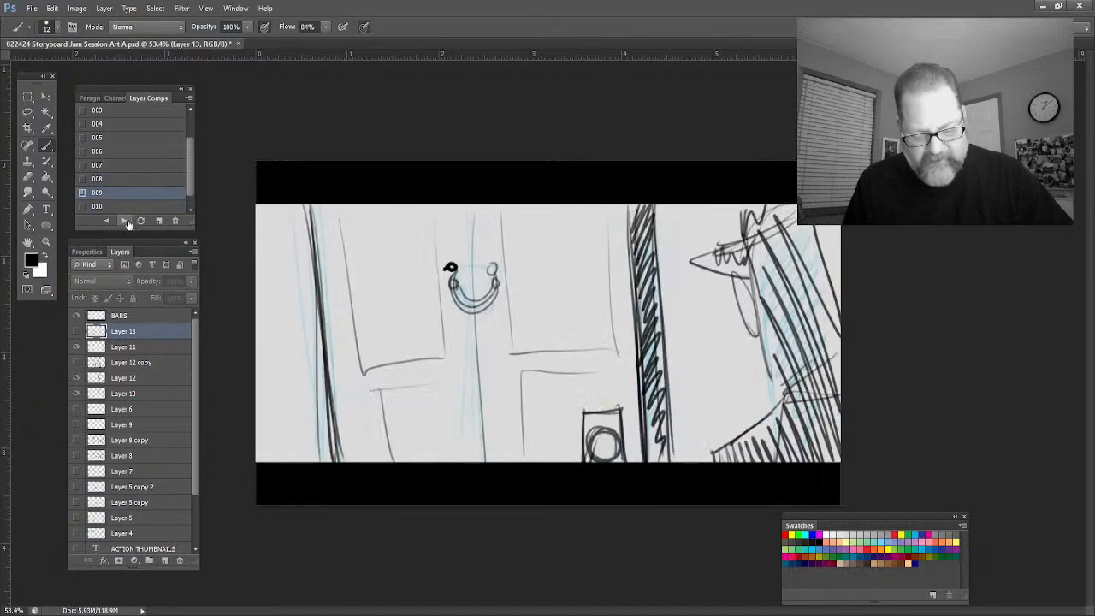
pyautogui.click(126, 222)
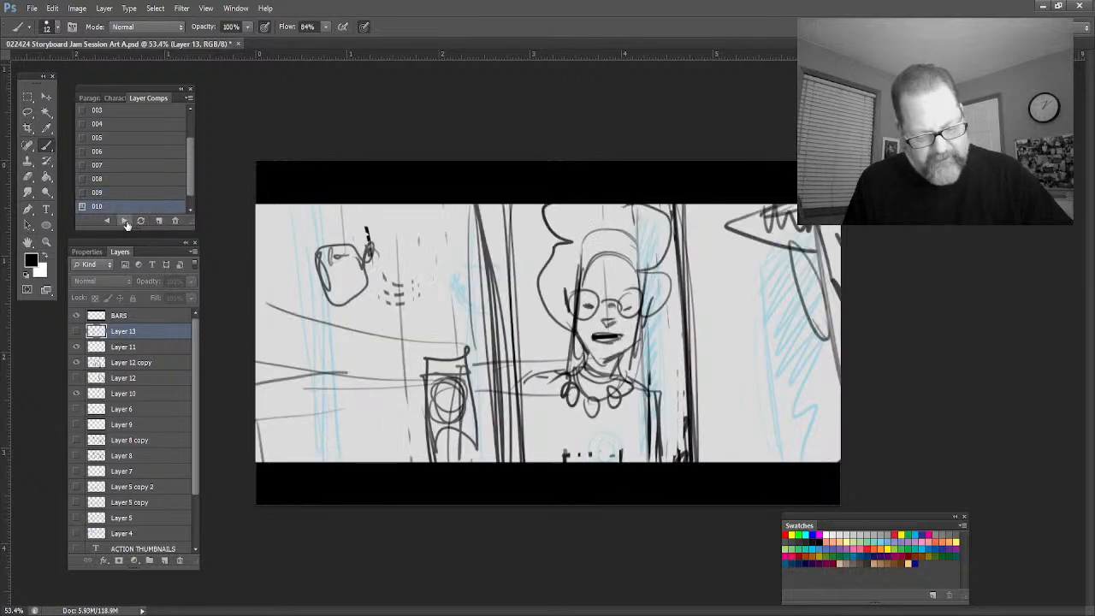
pyautogui.click(126, 221)
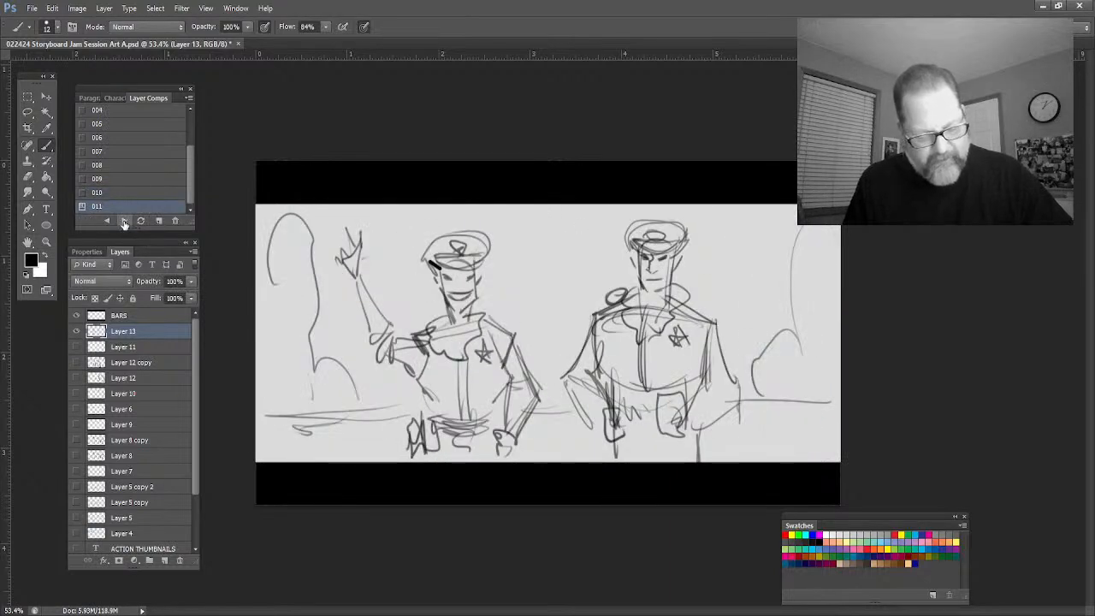
pyautogui.click(124, 222)
pyautogui.click(107, 220)
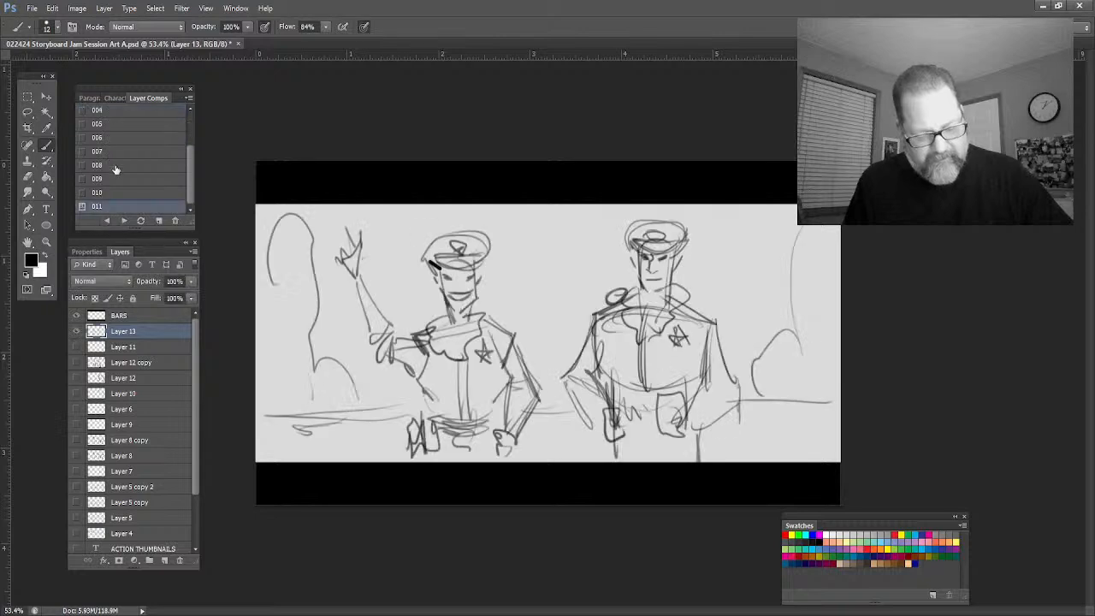
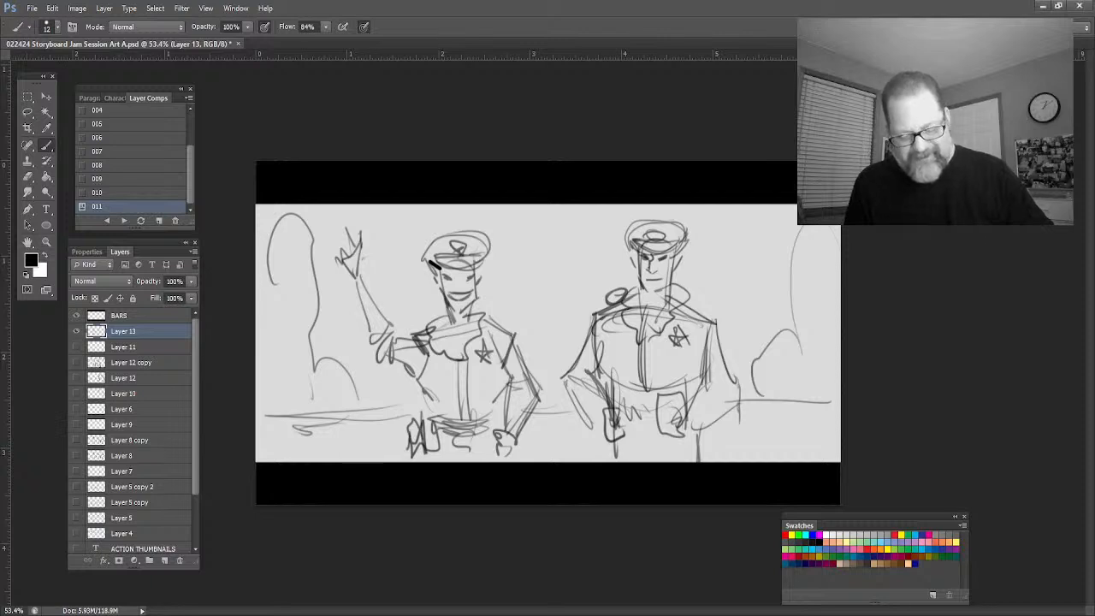
# Hide the two-officer drawing's layer and add a new empty layer above it for the next panel
pyautogui.click(76, 331)
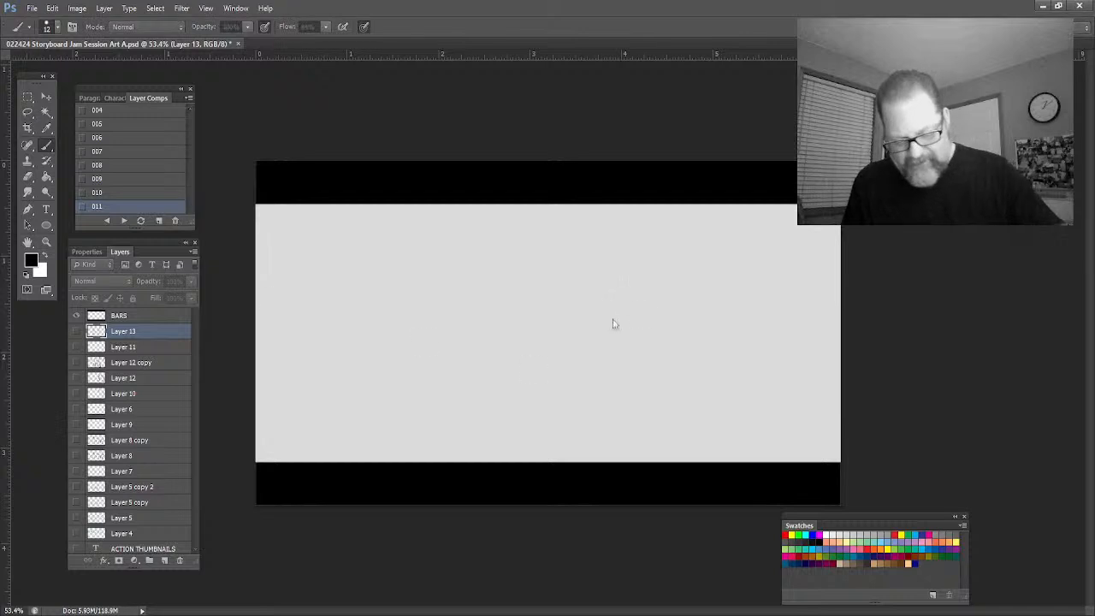
pyautogui.hotkey('ctrl', 'shift', 'alt', 'n')
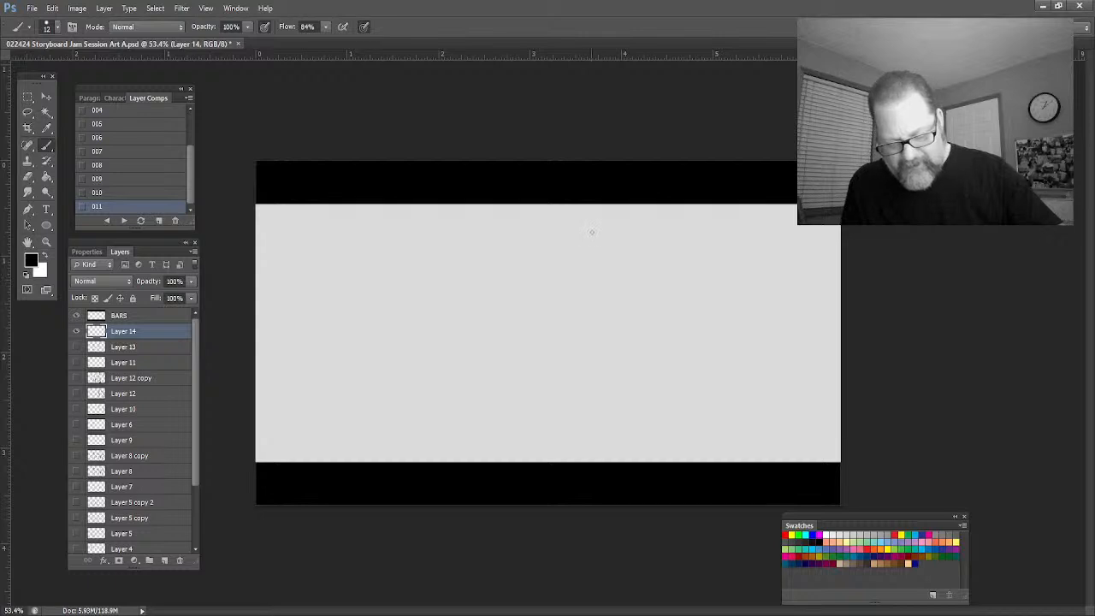
# Sketch an open door in perspective with its doorframe lines, far edge and an oval doorknob near the opening
pyautogui.moveTo(593, 206); pyautogui.dragTo(607, 462)
pyautogui.moveTo(540, 328); pyautogui.dragTo(547, 441)
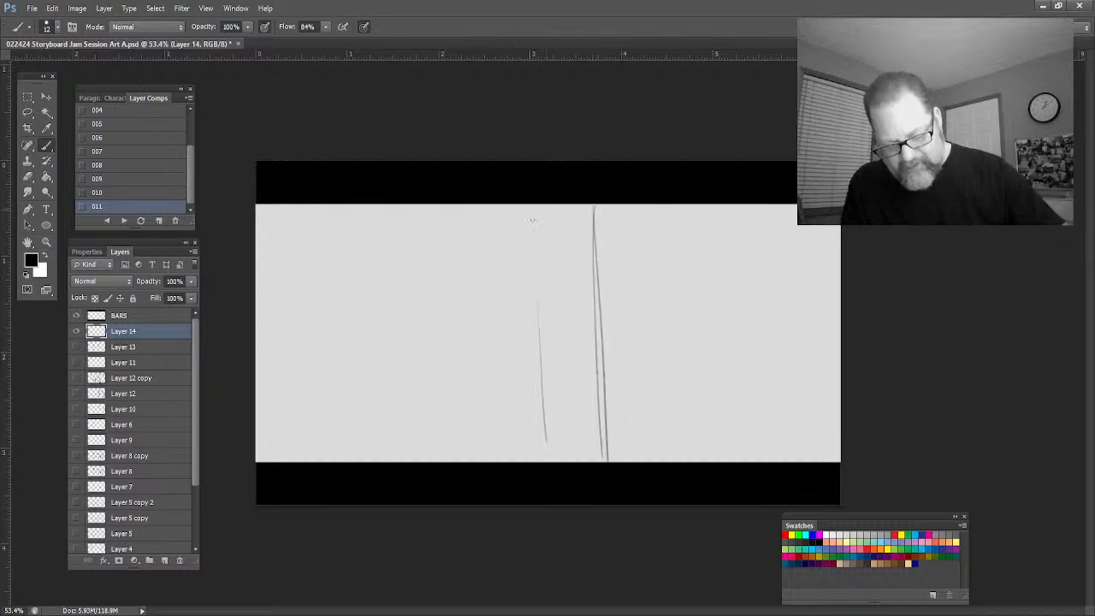
pyautogui.moveTo(532, 219); pyautogui.dragTo(540, 461)
pyautogui.moveTo(466, 206); pyautogui.dragTo(519, 228)
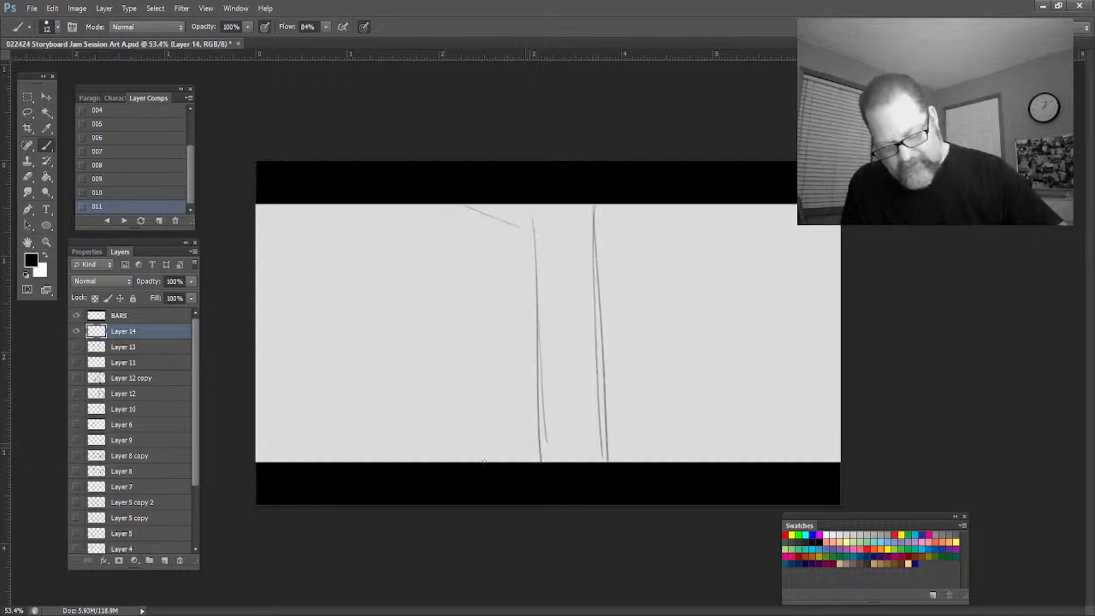
pyautogui.moveTo(482, 461); pyautogui.dragTo(529, 441)
pyautogui.moveTo(516, 366); pyautogui.dragTo(519, 390)
pyautogui.moveTo(393, 219); pyautogui.dragTo(402, 460)
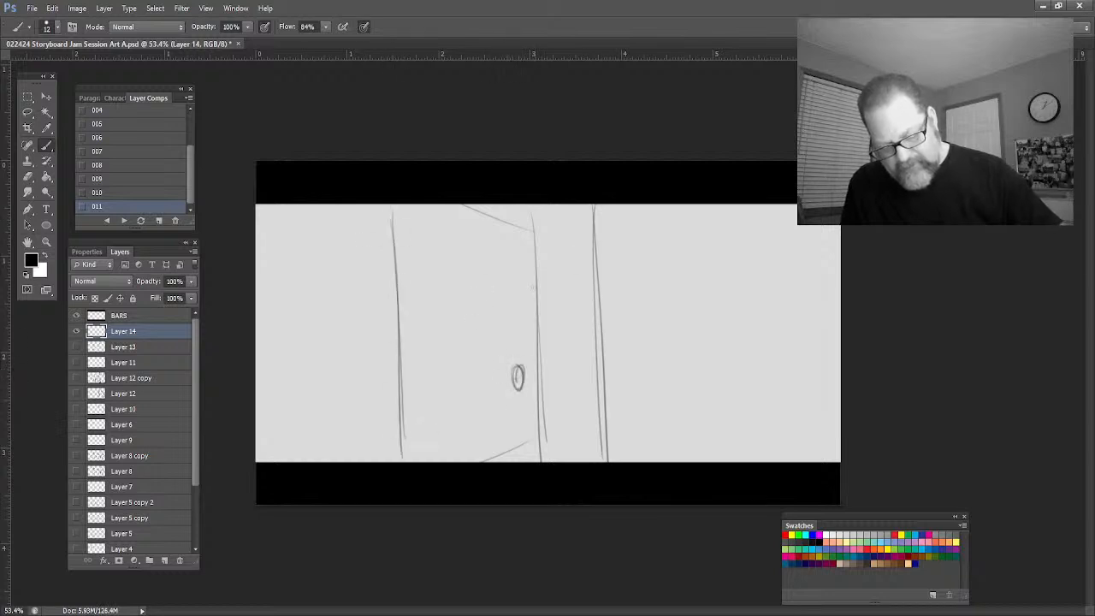
# Add a wider pair of doorframe lines beside the opening and remove most of the inner frame line
pyautogui.moveTo(596, 207); pyautogui.dragTo(610, 462)
pyautogui.moveTo(631, 205); pyautogui.dragTo(648, 461)
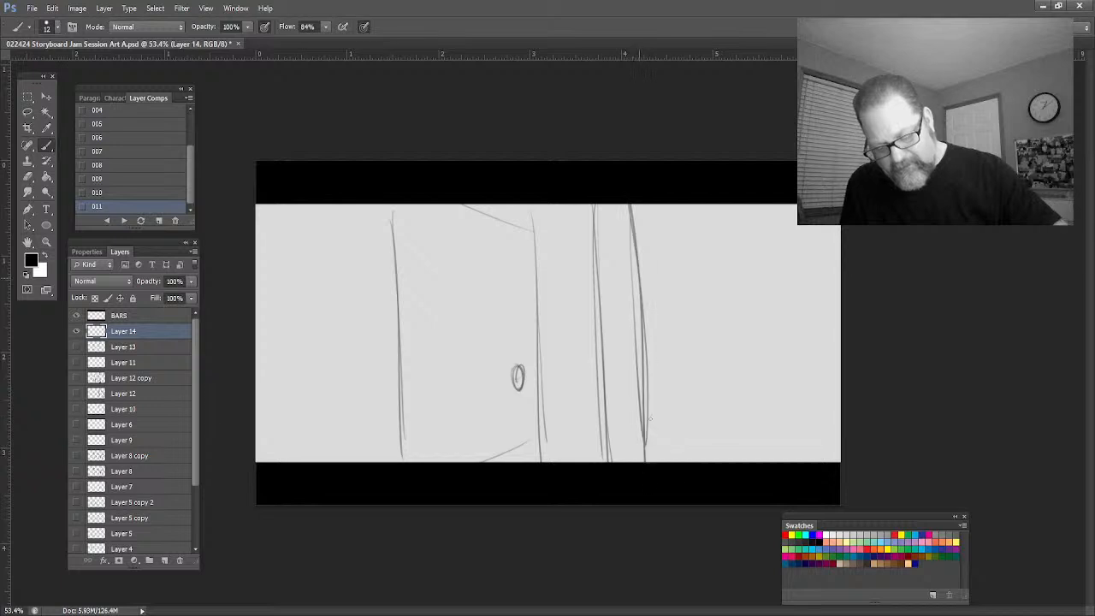
pyautogui.moveTo(635, 205); pyautogui.dragTo(651, 462)
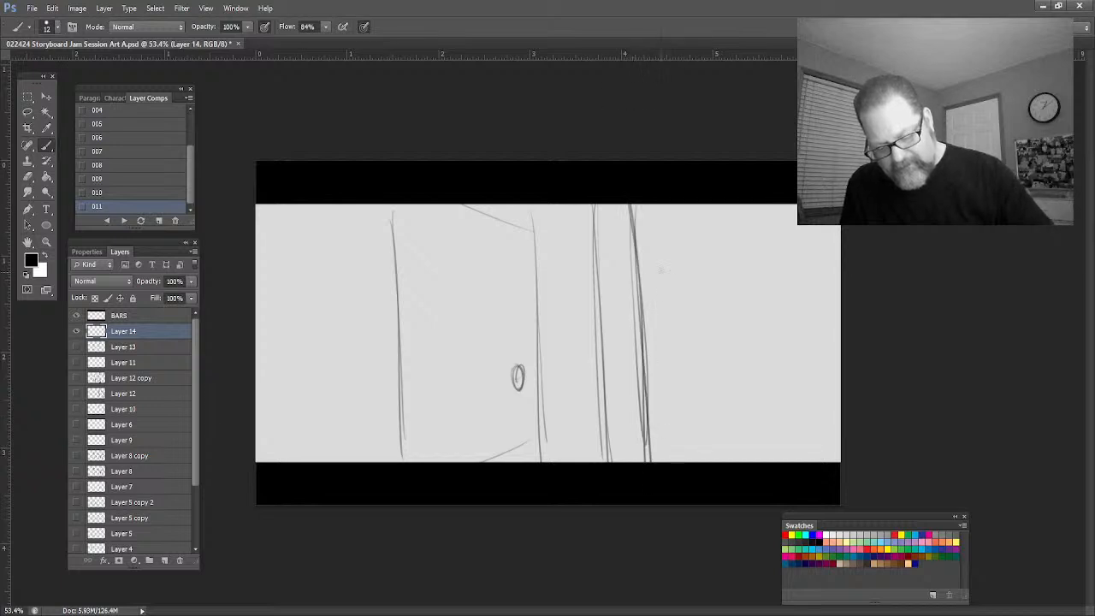
pyautogui.moveTo(597, 224); pyautogui.dragTo(606, 449)
pyautogui.hotkey('ctrl', 'alt', 'z')
pyautogui.hotkey('ctrl', 'alt', 'z')
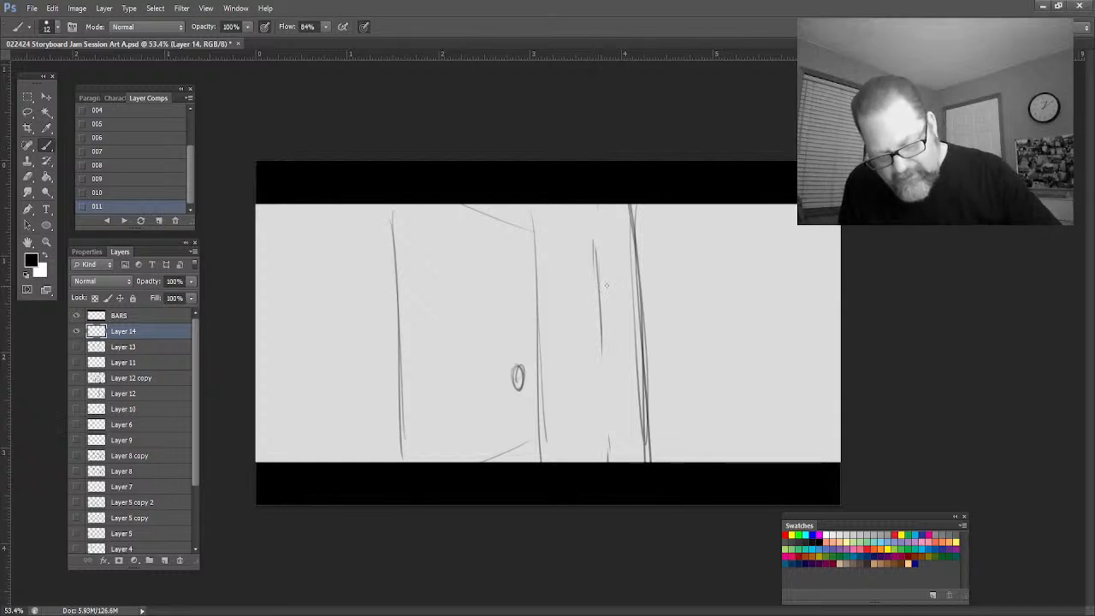
# Sketch a curly-haired figure standing in the doorway, with face, collar, sleeve, torso and bent arm
pyautogui.moveTo(598, 282)
pyautogui.mouseDown()
pyautogui.moveTo(587, 310)
pyautogui.moveTo(610, 288)
pyautogui.moveTo(596, 326)
pyautogui.moveTo(576, 304)
pyautogui.moveTo(590, 297)
pyautogui.moveTo(572, 258)
pyautogui.moveTo(594, 248)
pyautogui.moveTo(617, 257)
pyautogui.moveTo(621, 307)
pyautogui.moveTo(588, 296)
pyautogui.mouseUp()
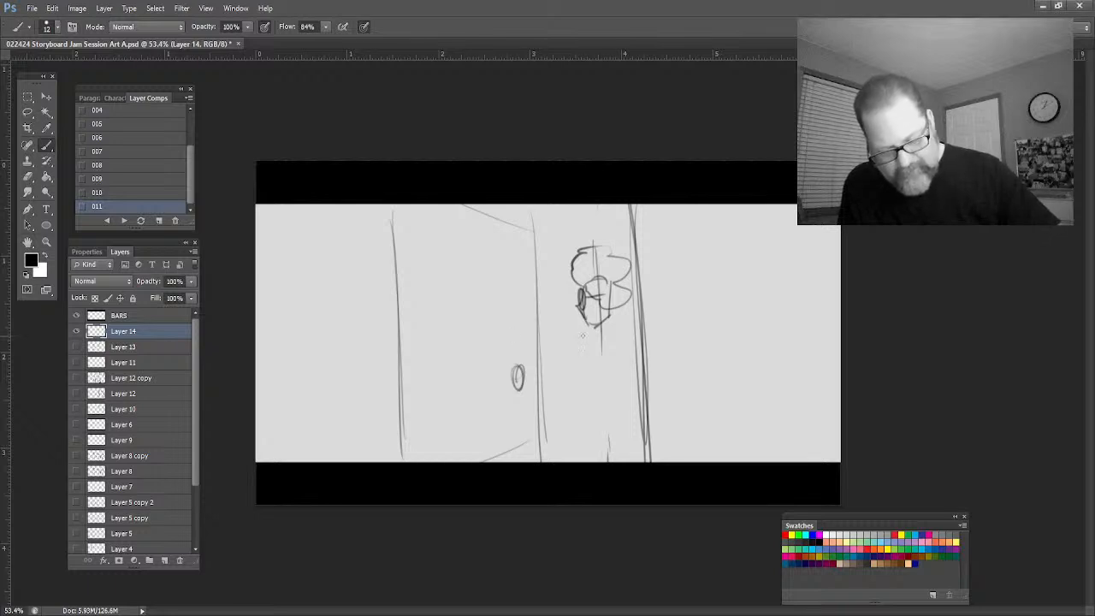
pyautogui.moveTo(592, 296)
pyautogui.mouseDown()
pyautogui.moveTo(600, 318)
pyautogui.moveTo(577, 322)
pyautogui.moveTo(593, 330)
pyautogui.moveTo(602, 314)
pyautogui.moveTo(581, 347)
pyautogui.moveTo(633, 352)
pyautogui.moveTo(643, 373)
pyautogui.mouseUp()
pyautogui.moveTo(598, 340); pyautogui.dragTo(597, 390)
pyautogui.moveTo(616, 347); pyautogui.dragTo(616, 405)
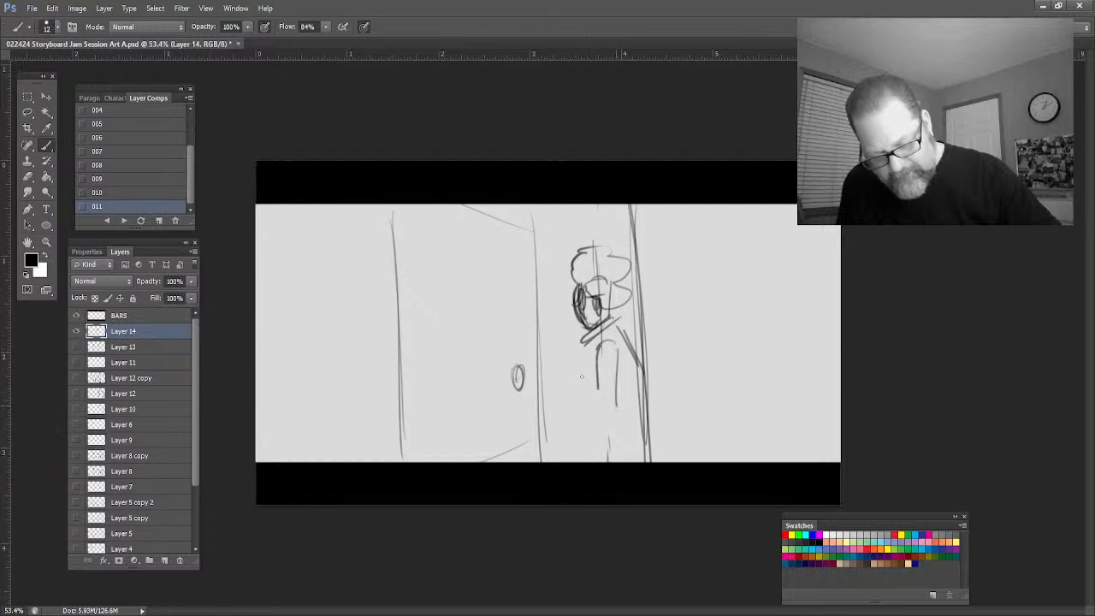
pyautogui.moveTo(590, 342); pyautogui.dragTo(571, 397)
pyautogui.moveTo(575, 397)
pyautogui.mouseDown()
pyautogui.moveTo(598, 379)
pyautogui.moveTo(606, 416)
pyautogui.moveTo(588, 417)
pyautogui.moveTo(600, 429)
pyautogui.moveTo(582, 462)
pyautogui.mouseUp()
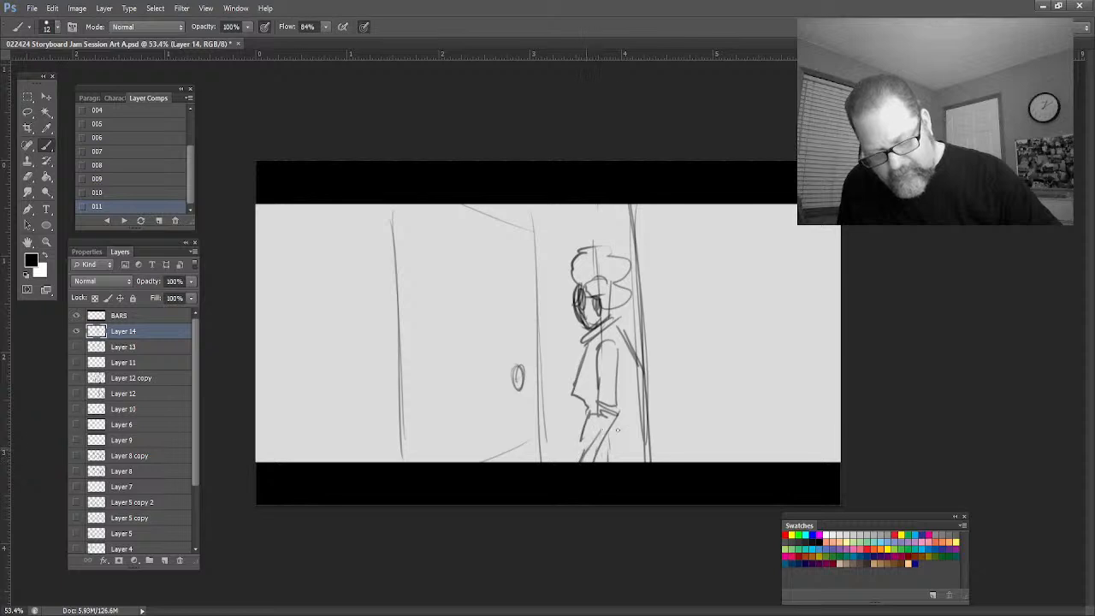
pyautogui.moveTo(641, 424)
pyautogui.mouseDown()
pyautogui.moveTo(588, 454)
pyautogui.moveTo(560, 386)
pyautogui.mouseUp()
# Hatch the dark interior around the doorway figure with diagonal strokes from the bottom of the opening to its top
pyautogui.moveTo(542, 458); pyautogui.dragTo(572, 345)
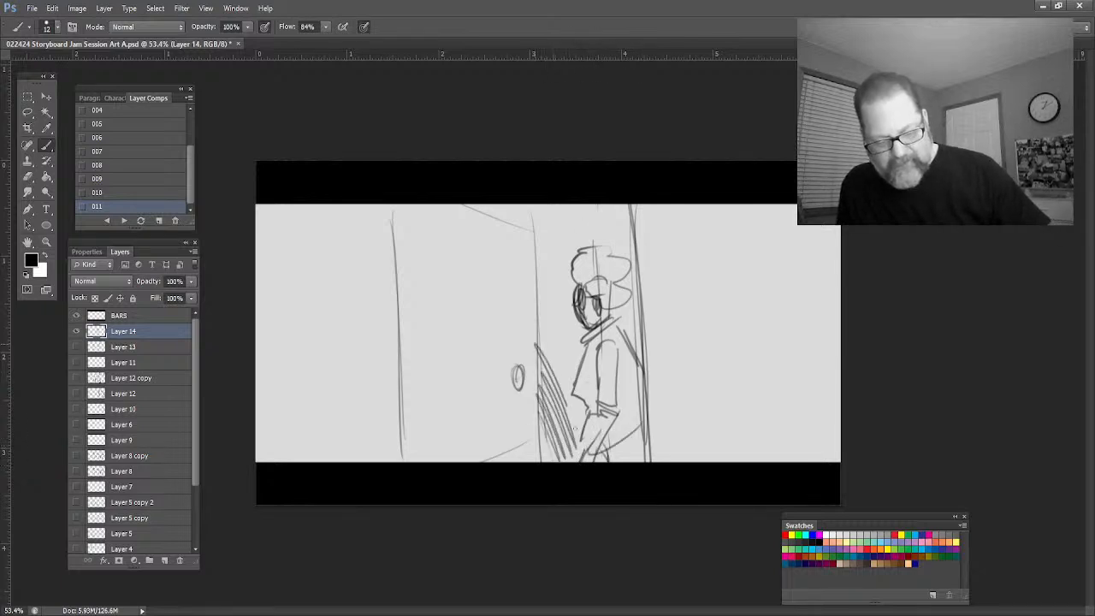
pyautogui.moveTo(544, 429); pyautogui.dragTo(573, 313)
pyautogui.moveTo(541, 380); pyautogui.dragTo(560, 318)
pyautogui.moveTo(538, 355); pyautogui.dragTo(582, 266)
pyautogui.moveTo(539, 334); pyautogui.dragTo(585, 244)
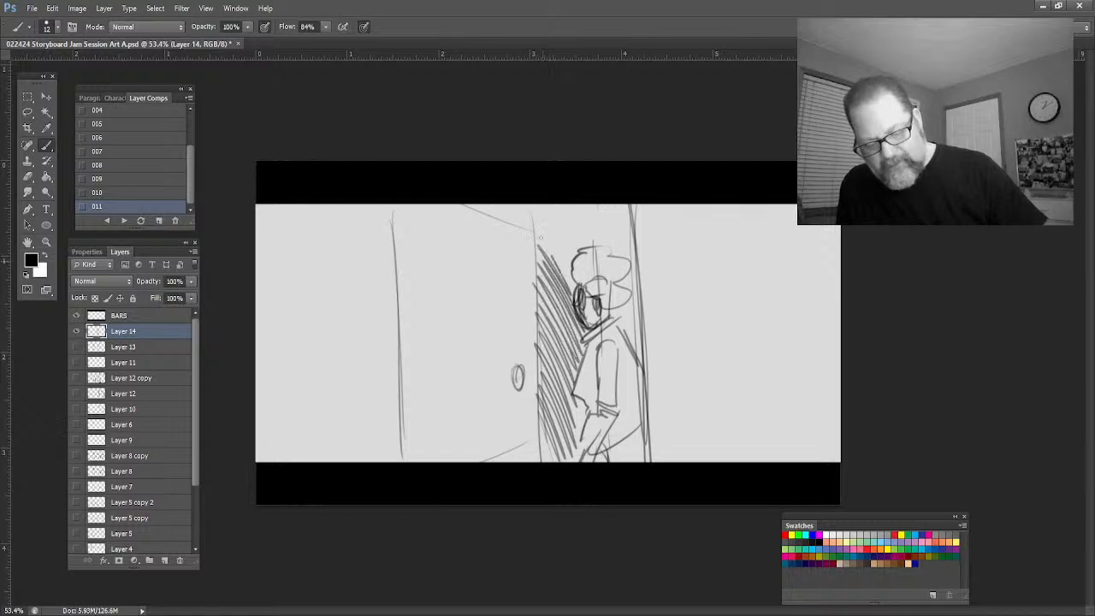
pyautogui.moveTo(537, 289); pyautogui.dragTo(573, 224)
pyautogui.moveTo(541, 271); pyautogui.dragTo(590, 207)
pyautogui.moveTo(598, 257); pyautogui.dragTo(624, 209)
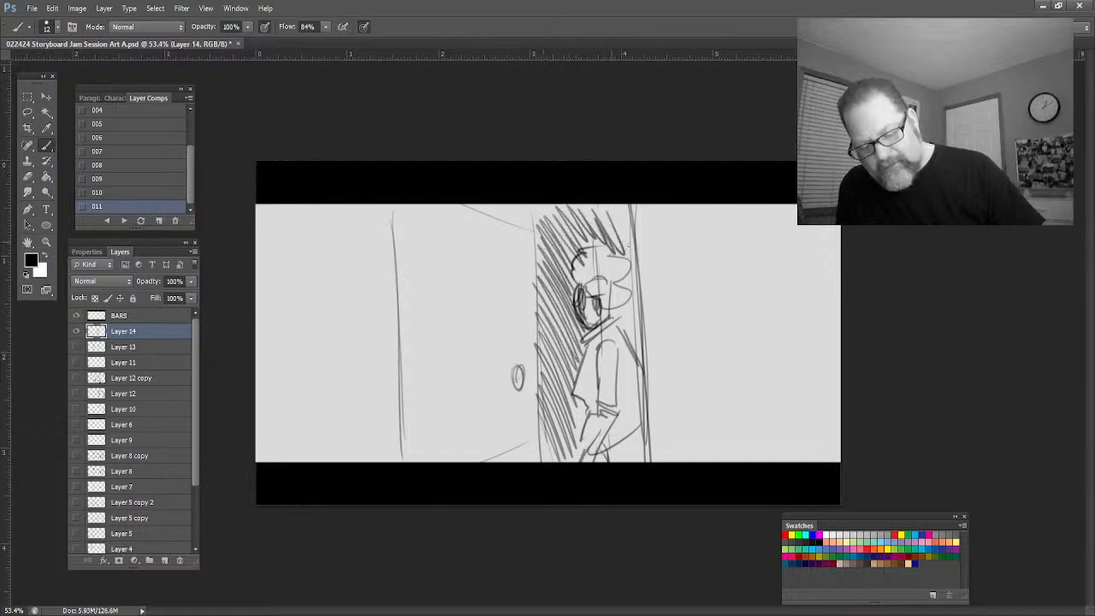
pyautogui.moveTo(624, 325); pyautogui.dragTo(641, 214)
pyautogui.moveTo(618, 359); pyautogui.dragTo(642, 306)
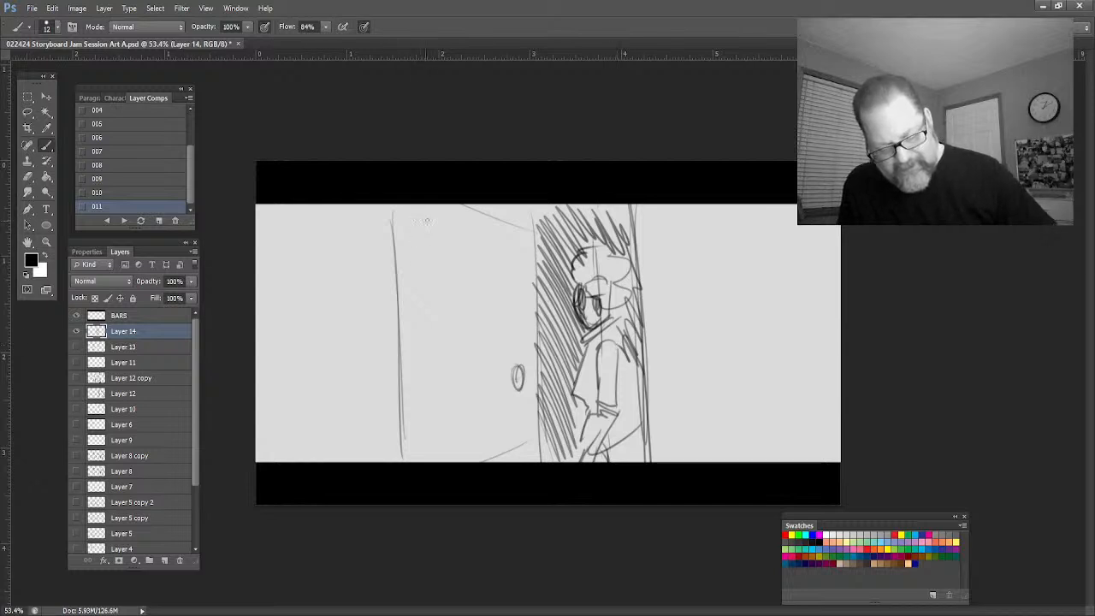
# Sketch the large foreground officer from behind, with neck, collar, shoulder line and outer arm
pyautogui.moveTo(410, 221)
pyautogui.mouseDown()
pyautogui.moveTo(363, 208)
pyautogui.moveTo(350, 228)
pyautogui.moveTo(398, 296)
pyautogui.moveTo(393, 264)
pyautogui.moveTo(404, 294)
pyautogui.mouseUp()
pyautogui.moveTo(325, 291)
pyautogui.mouseDown()
pyautogui.moveTo(414, 306)
pyautogui.moveTo(323, 291)
pyautogui.moveTo(413, 323)
pyautogui.moveTo(325, 303)
pyautogui.mouseUp()
pyautogui.moveTo(384, 315)
pyautogui.mouseDown()
pyautogui.moveTo(309, 315)
pyautogui.moveTo(329, 290)
pyautogui.moveTo(328, 311)
pyautogui.mouseUp()
pyautogui.moveTo(405, 318); pyautogui.dragTo(414, 330)
pyautogui.moveTo(417, 323); pyautogui.dragTo(477, 437)
pyautogui.moveTo(450, 374); pyautogui.dragTo(479, 460)
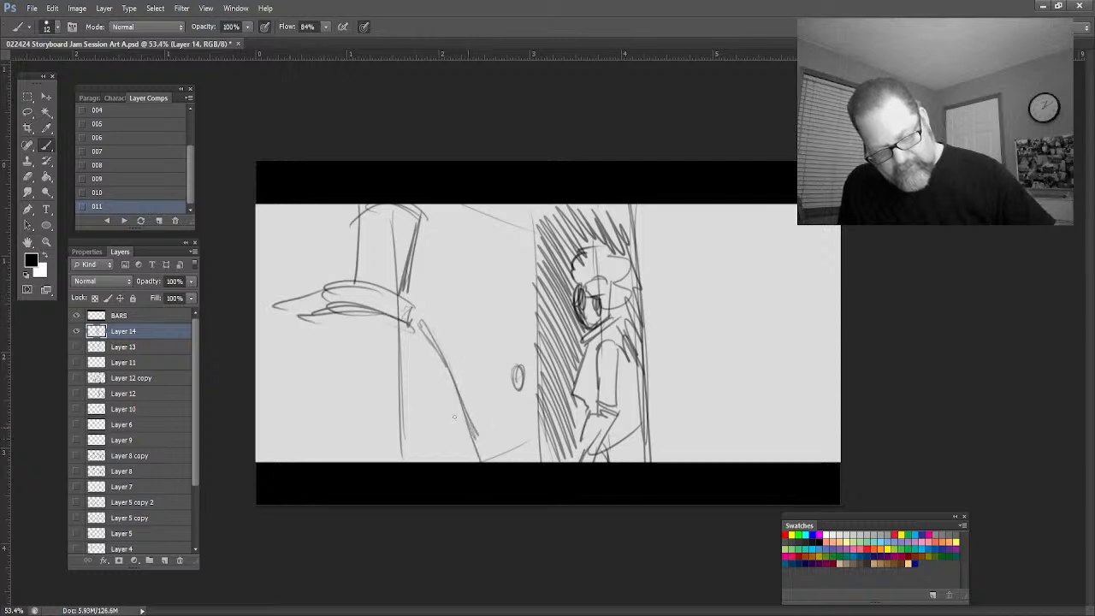
# Add the foreground officer's sleeve patch and stripes, shoulder radio bump, cap brim and back-of-head line
pyautogui.moveTo(409, 325)
pyautogui.mouseDown()
pyautogui.moveTo(424, 448)
pyautogui.moveTo(433, 375)
pyautogui.mouseUp()
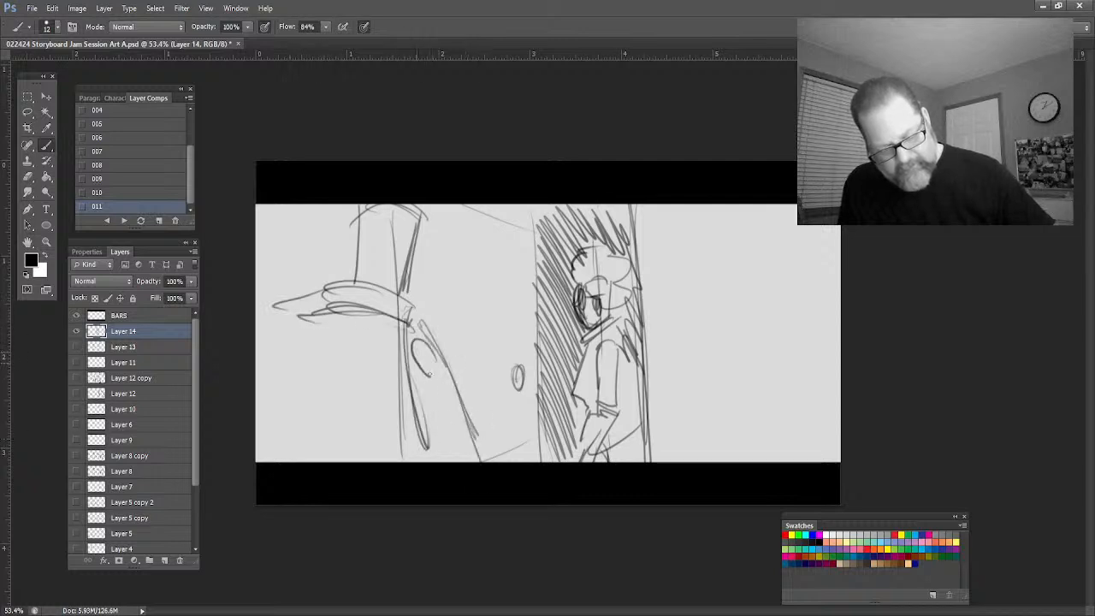
pyautogui.moveTo(412, 336)
pyautogui.mouseDown()
pyautogui.moveTo(421, 390)
pyautogui.moveTo(445, 381)
pyautogui.mouseUp()
pyautogui.moveTo(424, 392); pyautogui.dragTo(453, 398)
pyautogui.moveTo(294, 295)
pyautogui.mouseDown()
pyautogui.moveTo(310, 282)
pyautogui.moveTo(256, 335)
pyautogui.mouseUp()
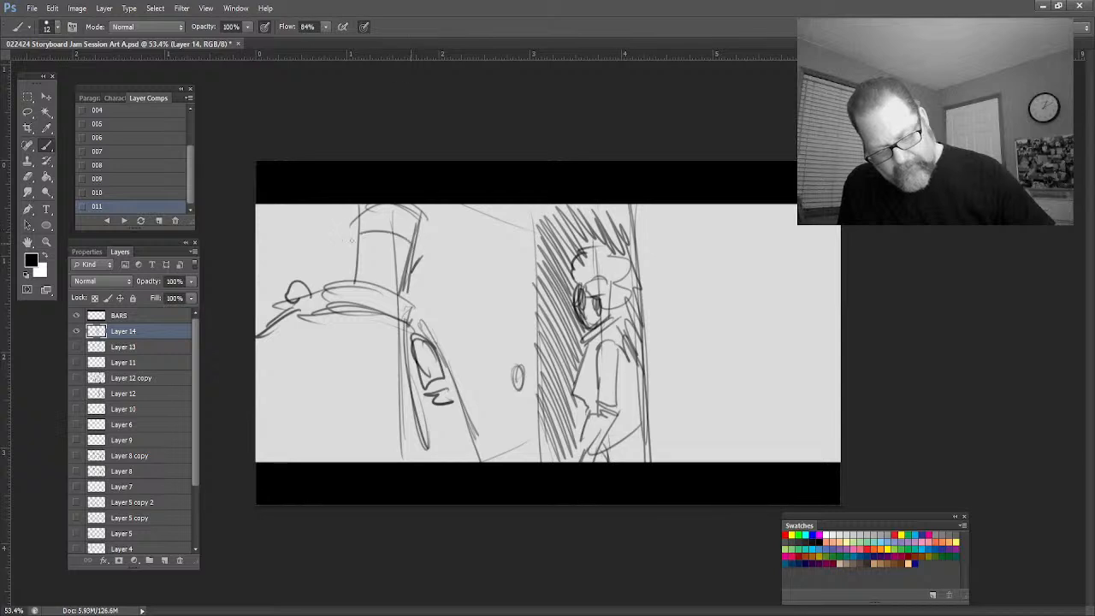
pyautogui.moveTo(413, 245); pyautogui.dragTo(433, 220)
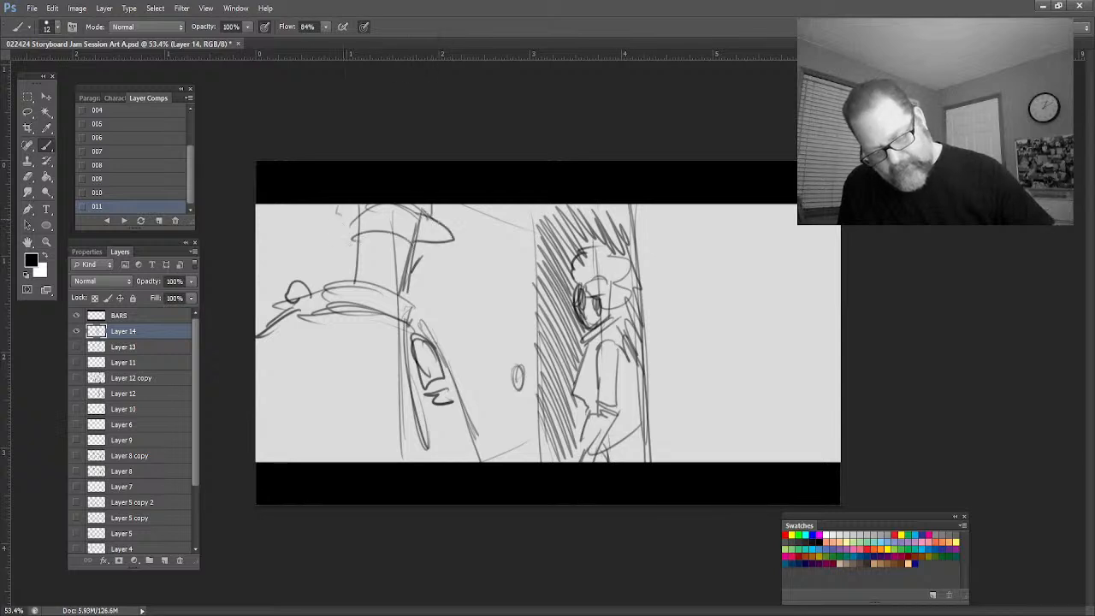
pyautogui.moveTo(344, 217); pyautogui.dragTo(352, 281)
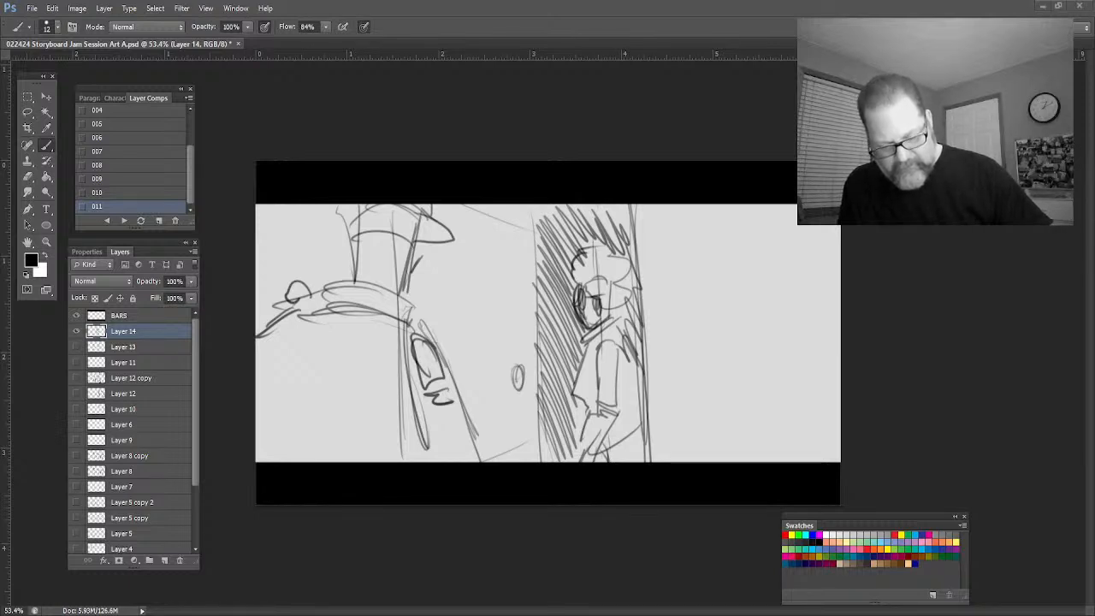
# Sketch the second officer's capped head in profile, collar and chest line on the far side of the doorway, undoing the misplaced heavy strokes
pyautogui.moveTo(759, 275)
pyautogui.mouseDown()
pyautogui.moveTo(737, 263)
pyautogui.moveTo(739, 299)
pyautogui.moveTo(763, 296)
pyautogui.mouseUp()
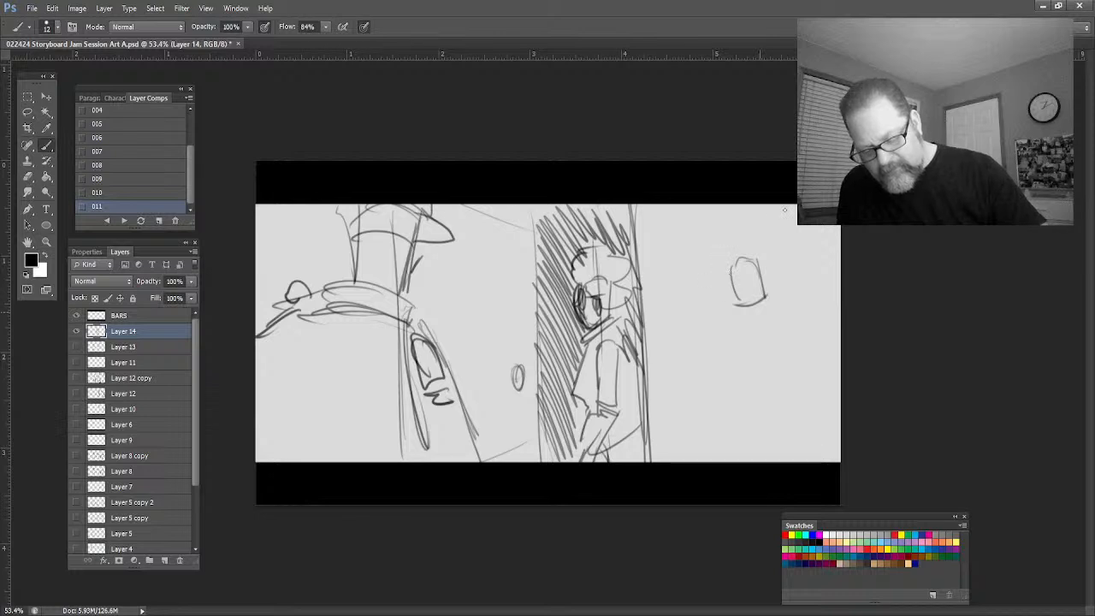
pyautogui.moveTo(730, 275); pyautogui.dragTo(741, 271)
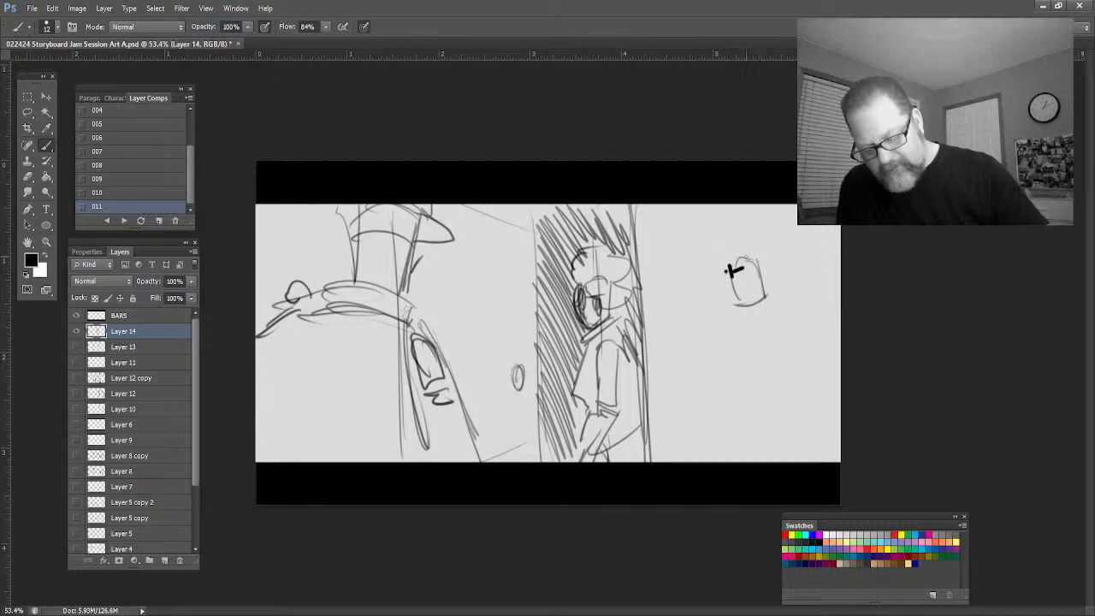
pyautogui.hotkey('ctrl', 'alt', 'z')
pyautogui.hotkey('ctrl', 'alt', 'z')
pyautogui.hotkey('ctrl', 'alt', 'z')
pyautogui.hotkey('ctrl', 'alt', 'z')
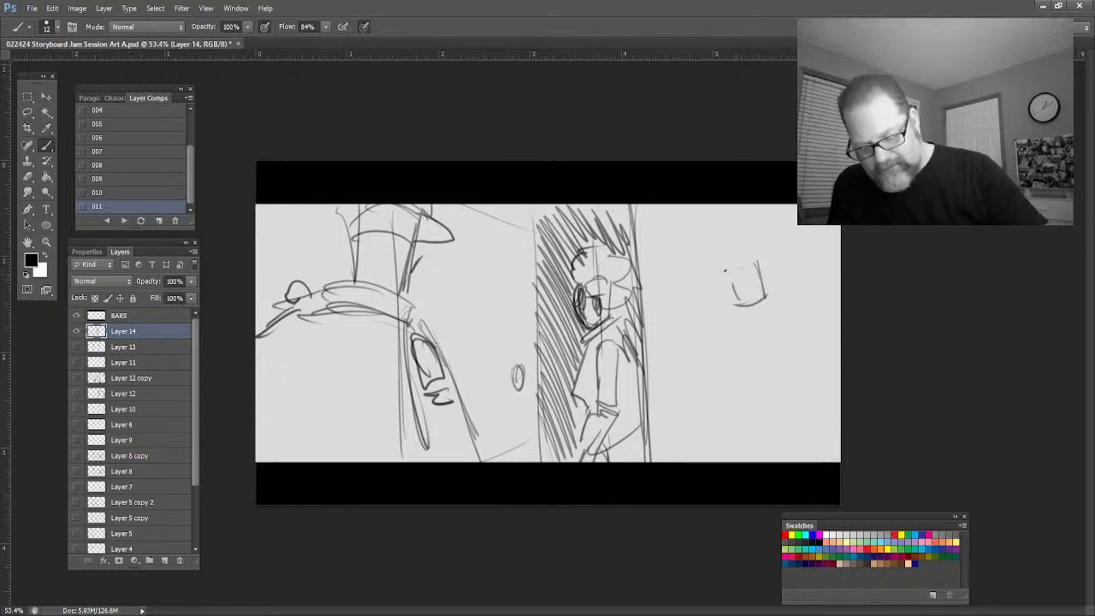
pyautogui.moveTo(744, 265)
pyautogui.mouseDown()
pyautogui.moveTo(702, 279)
pyautogui.moveTo(729, 272)
pyautogui.moveTo(732, 301)
pyautogui.moveTo(715, 242)
pyautogui.moveTo(769, 257)
pyautogui.moveTo(718, 228)
pyautogui.moveTo(770, 269)
pyautogui.moveTo(765, 303)
pyautogui.moveTo(747, 279)
pyautogui.moveTo(761, 293)
pyautogui.mouseUp()
pyautogui.moveTo(755, 265)
pyautogui.mouseDown()
pyautogui.moveTo(764, 291)
pyautogui.moveTo(728, 303)
pyautogui.moveTo(777, 309)
pyautogui.moveTo(738, 329)
pyautogui.moveTo(709, 385)
pyautogui.mouseUp()
pyautogui.moveTo(739, 332)
pyautogui.mouseDown()
pyautogui.moveTo(714, 378)
pyautogui.moveTo(733, 400)
pyautogui.mouseUp()
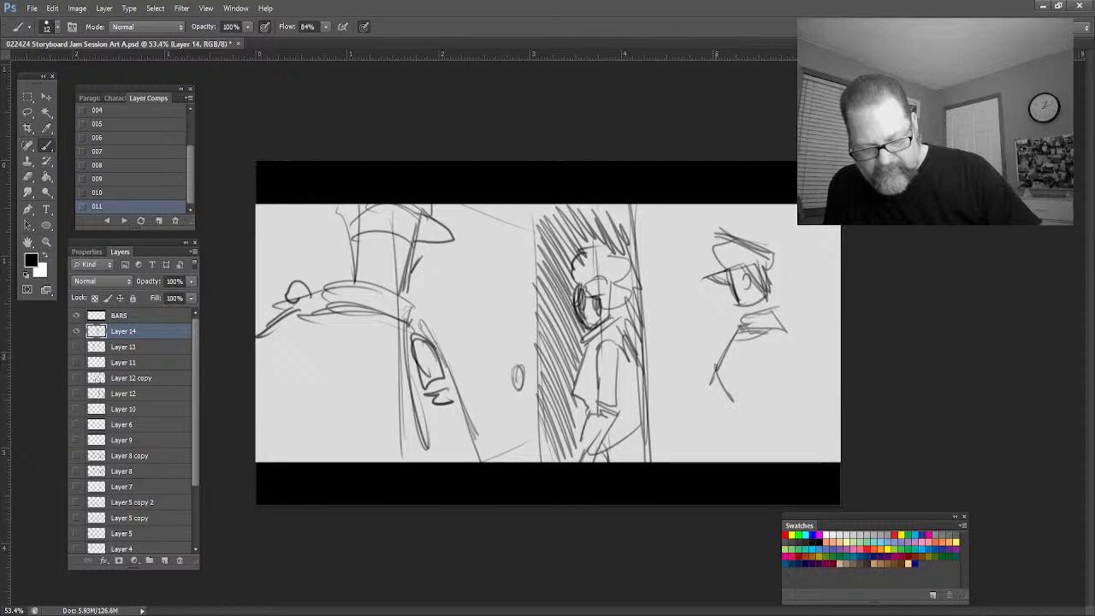
# Draw the second officer's back, arm, sleeve patch and belt pouches down to the panel's lower edge
pyautogui.moveTo(780, 324)
pyautogui.mouseDown()
pyautogui.moveTo(793, 395)
pyautogui.moveTo(780, 440)
pyautogui.mouseUp()
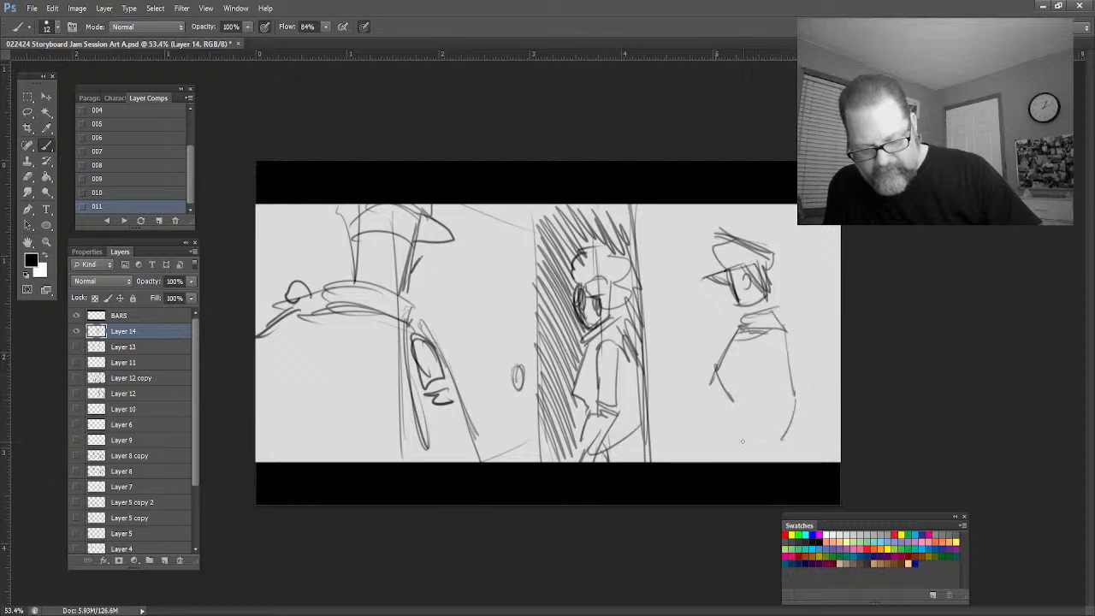
pyautogui.moveTo(725, 398); pyautogui.dragTo(731, 424)
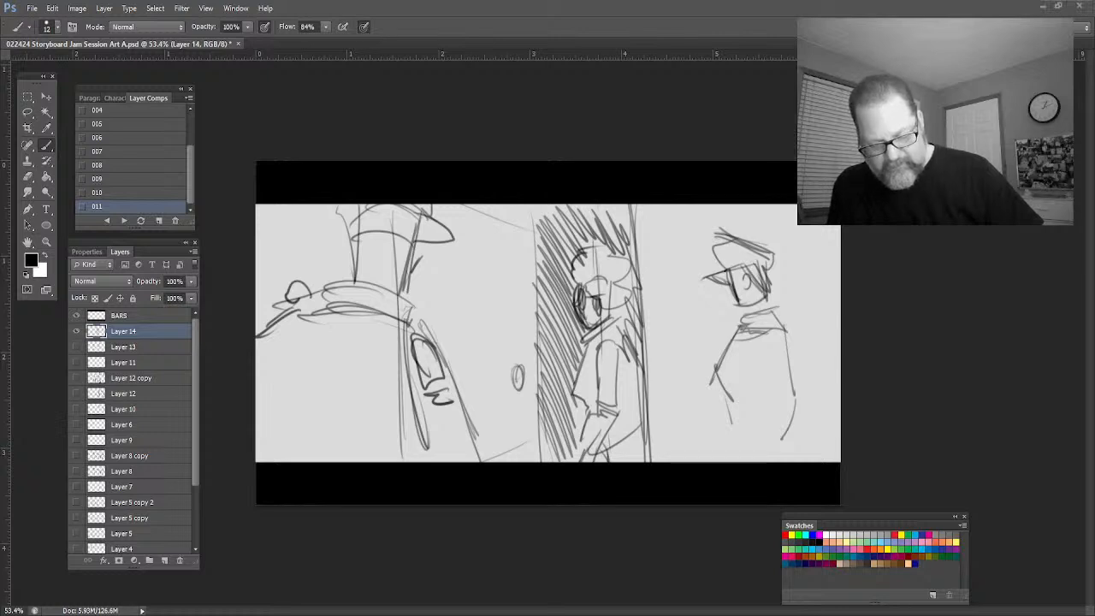
pyautogui.moveTo(773, 336)
pyautogui.mouseDown()
pyautogui.moveTo(743, 349)
pyautogui.moveTo(735, 415)
pyautogui.mouseUp()
pyautogui.moveTo(768, 342)
pyautogui.mouseDown()
pyautogui.moveTo(759, 402)
pyautogui.moveTo(761, 364)
pyautogui.mouseUp()
pyautogui.moveTo(766, 390)
pyautogui.mouseDown()
pyautogui.moveTo(751, 448)
pyautogui.moveTo(727, 460)
pyautogui.mouseUp()
pyautogui.moveTo(790, 433)
pyautogui.mouseDown()
pyautogui.moveTo(751, 444)
pyautogui.moveTo(790, 426)
pyautogui.moveTo(804, 451)
pyautogui.mouseUp()
pyautogui.moveTo(718, 387); pyautogui.dragTo(730, 457)
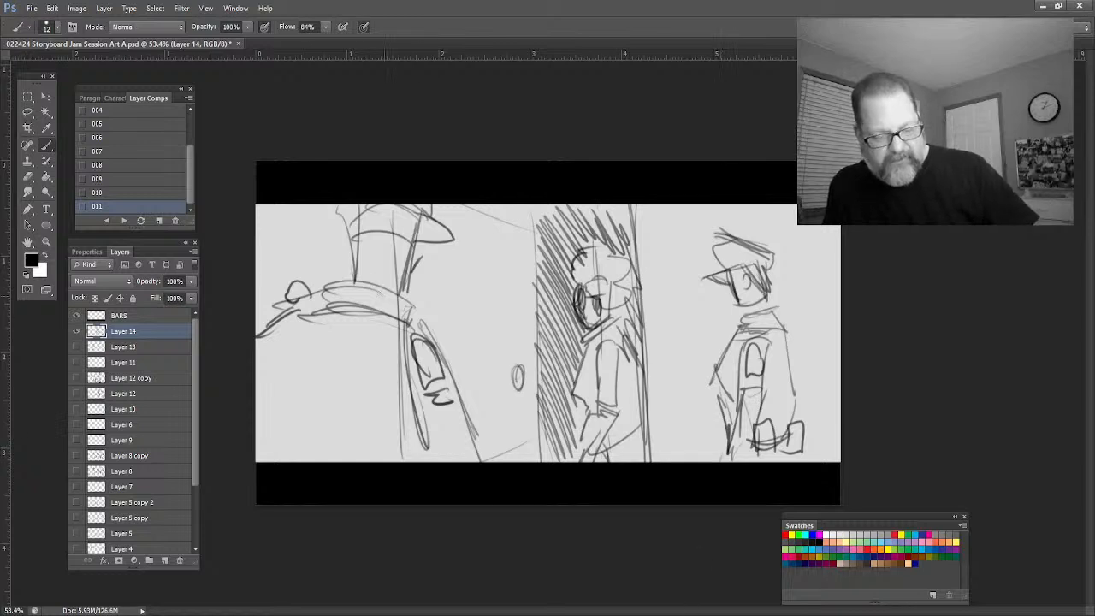
pyautogui.moveTo(724, 418); pyautogui.dragTo(728, 433)
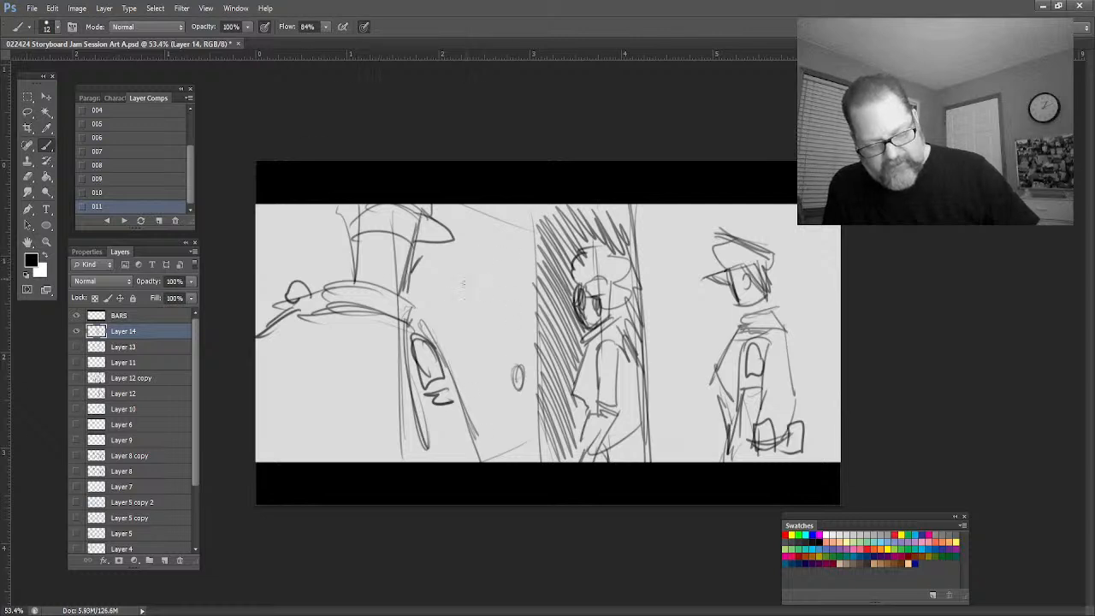
# Add a knocker and a plate around the doorknob to the door, plus a vertical wall line behind the second officer
pyautogui.moveTo(465, 275)
pyautogui.mouseDown()
pyautogui.moveTo(481, 320)
pyautogui.moveTo(493, 276)
pyautogui.moveTo(491, 298)
pyautogui.mouseUp()
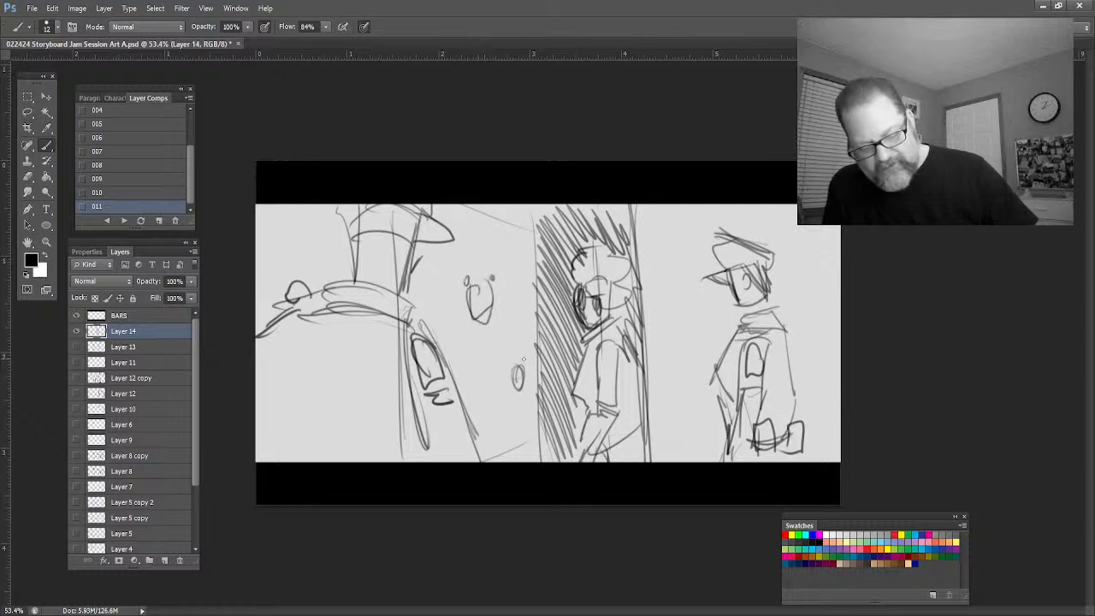
pyautogui.moveTo(532, 345)
pyautogui.mouseDown()
pyautogui.moveTo(501, 348)
pyautogui.moveTo(530, 412)
pyautogui.moveTo(503, 416)
pyautogui.mouseUp()
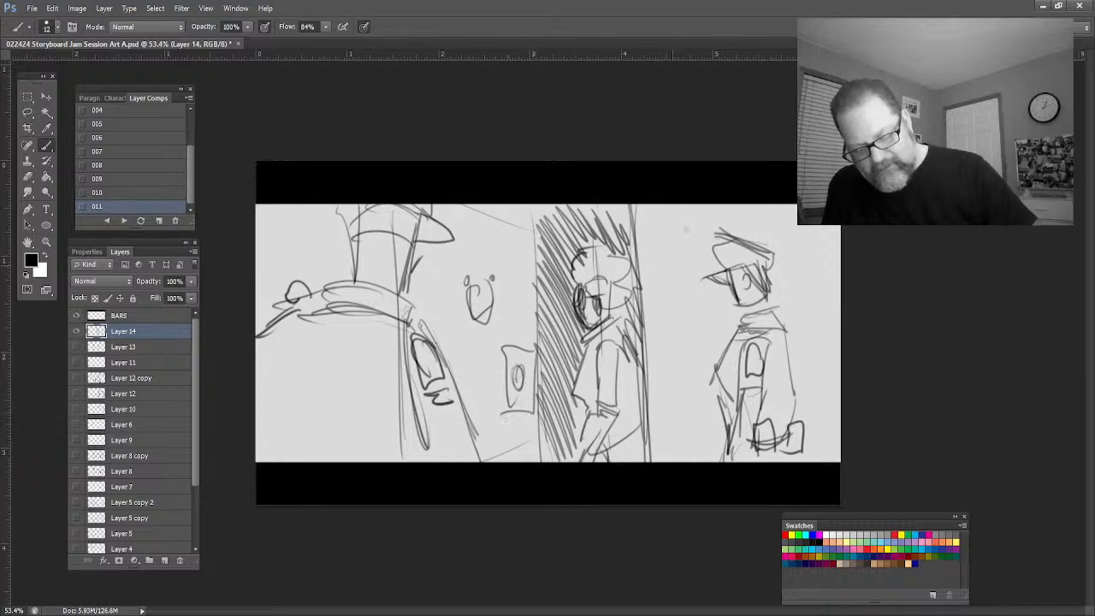
pyautogui.moveTo(703, 209)
pyautogui.mouseDown()
pyautogui.moveTo(696, 460)
pyautogui.moveTo(710, 460)
pyautogui.mouseUp()
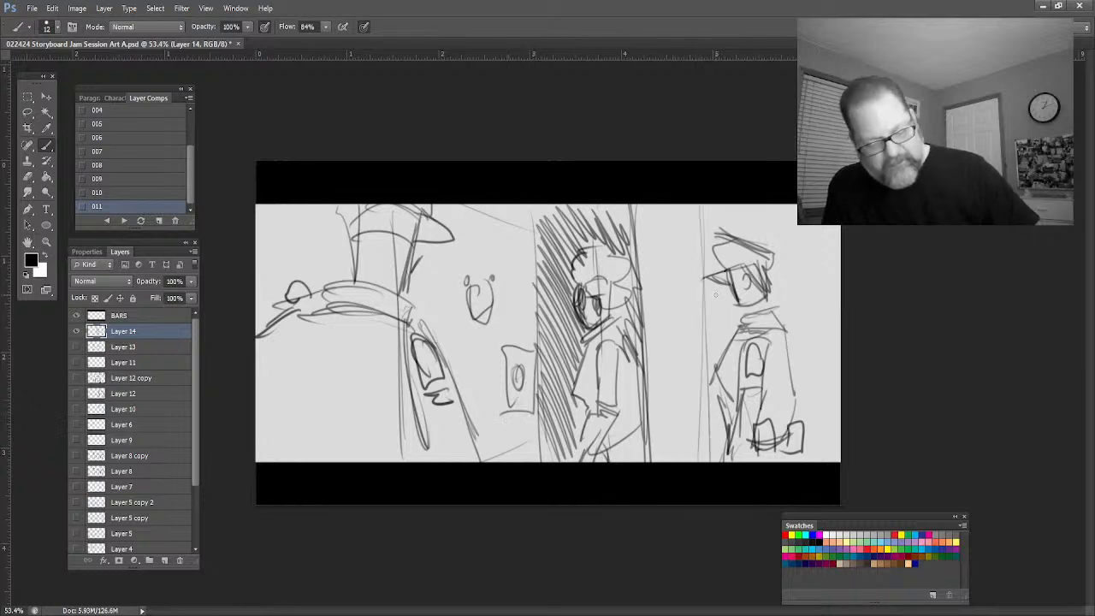
# Add a new layer beneath the line art and shade both officers' silhouettes with a 55 px brush
pyautogui.click(120, 347)
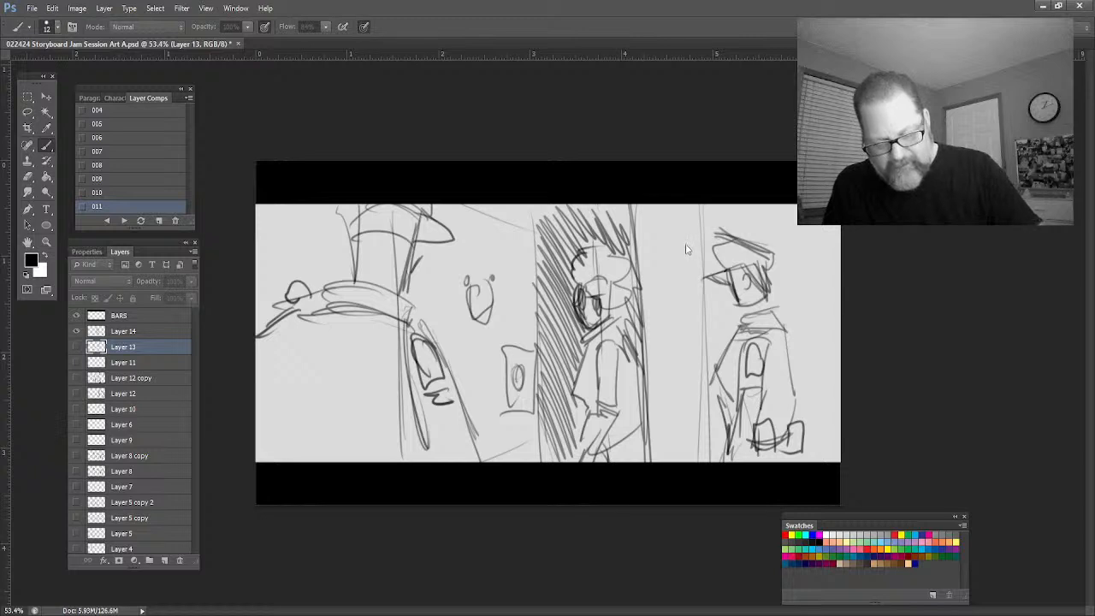
pyautogui.hotkey('ctrl', 'shift', 'alt', 'n')
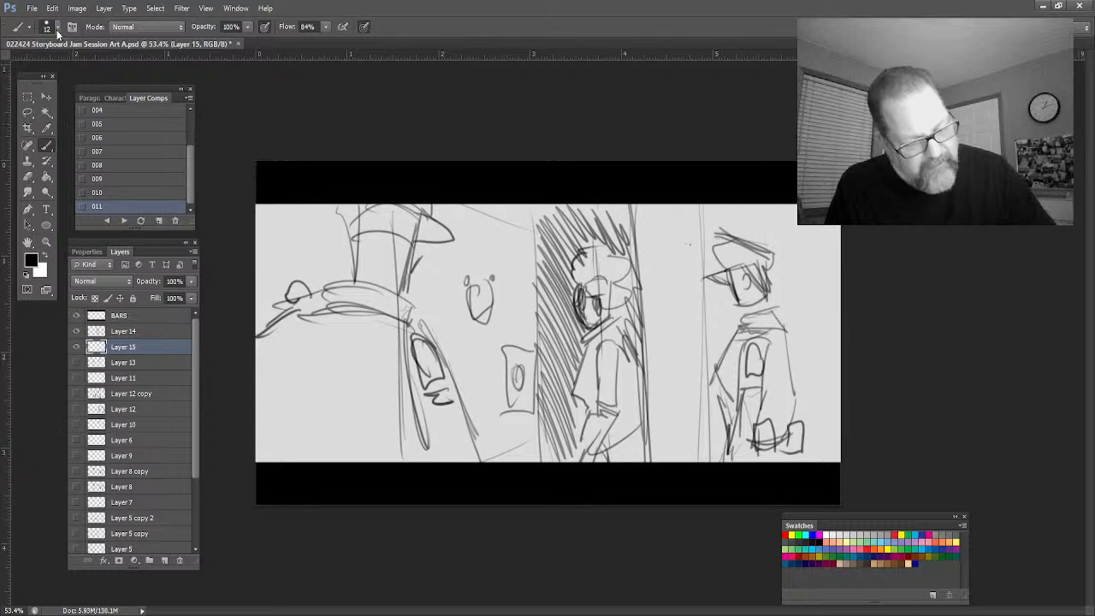
pyautogui.moveTo(388, 267)
pyautogui.mouseDown()
pyautogui.moveTo(380, 248)
pyautogui.moveTo(364, 283)
pyautogui.moveTo(393, 233)
pyautogui.moveTo(431, 224)
pyautogui.moveTo(371, 249)
pyautogui.moveTo(397, 321)
pyautogui.moveTo(438, 369)
pyautogui.moveTo(453, 417)
pyautogui.moveTo(445, 453)
pyautogui.moveTo(316, 377)
pyautogui.moveTo(291, 445)
pyautogui.moveTo(262, 404)
pyautogui.moveTo(282, 444)
pyautogui.moveTo(419, 453)
pyautogui.moveTo(462, 376)
pyautogui.moveTo(337, 317)
pyautogui.moveTo(295, 385)
pyautogui.moveTo(265, 394)
pyautogui.moveTo(258, 305)
pyautogui.mouseUp()
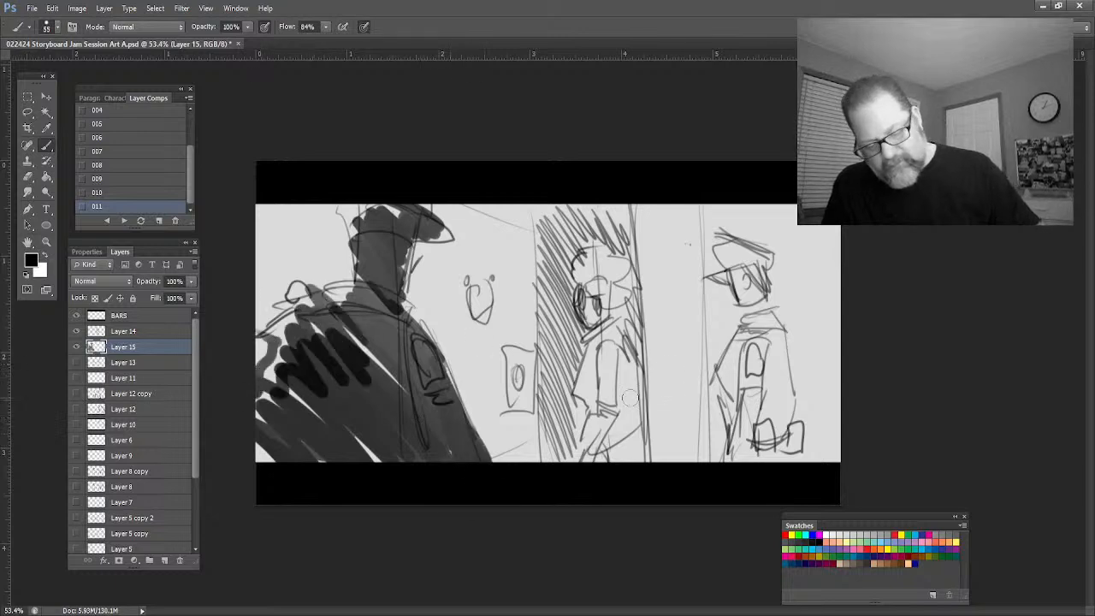
pyautogui.moveTo(739, 265)
pyautogui.mouseDown()
pyautogui.moveTo(750, 295)
pyautogui.moveTo(761, 274)
pyautogui.moveTo(735, 300)
pyautogui.moveTo(734, 257)
pyautogui.moveTo(746, 241)
pyautogui.moveTo(723, 257)
pyautogui.moveTo(761, 317)
pyautogui.moveTo(720, 376)
pyautogui.moveTo(748, 343)
pyautogui.moveTo(761, 411)
pyautogui.moveTo(785, 411)
pyautogui.moveTo(804, 447)
pyautogui.moveTo(769, 445)
pyautogui.moveTo(749, 411)
pyautogui.moveTo(722, 423)
pyautogui.moveTo(720, 385)
pyautogui.moveTo(735, 376)
pyautogui.moveTo(759, 454)
pyautogui.moveTo(731, 462)
pyautogui.moveTo(787, 351)
pyautogui.moveTo(808, 372)
pyautogui.moveTo(789, 466)
pyautogui.moveTo(778, 461)
pyautogui.moveTo(791, 453)
pyautogui.mouseUp()
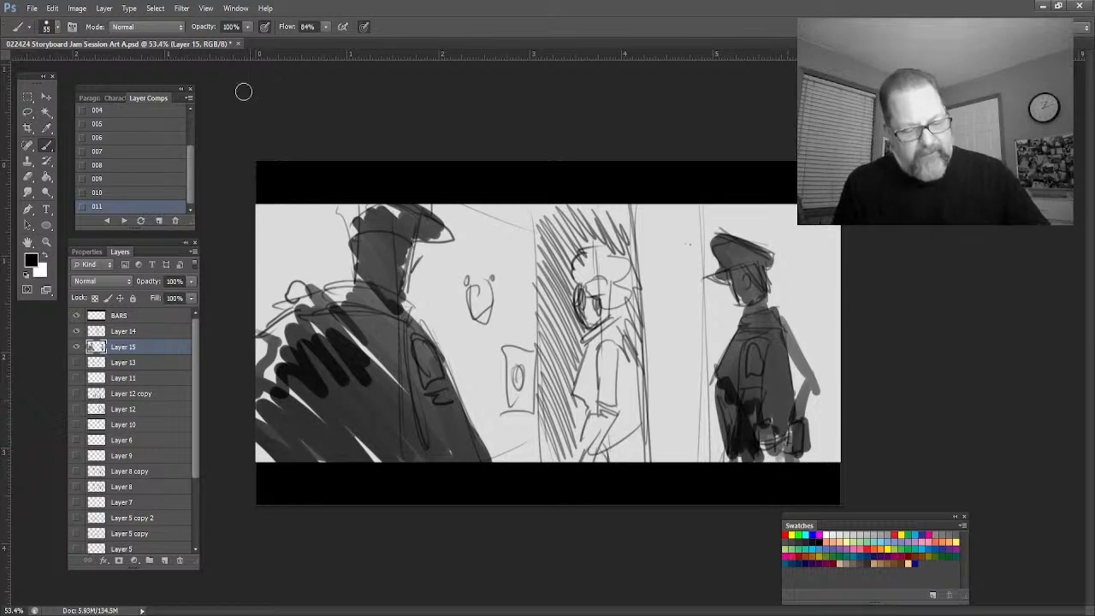
# Lower the shading layer's opacity to 49% and save the doorway panel as a new layer comp
pyautogui.moveTo(191, 281); pyautogui.dragTo(158, 303)
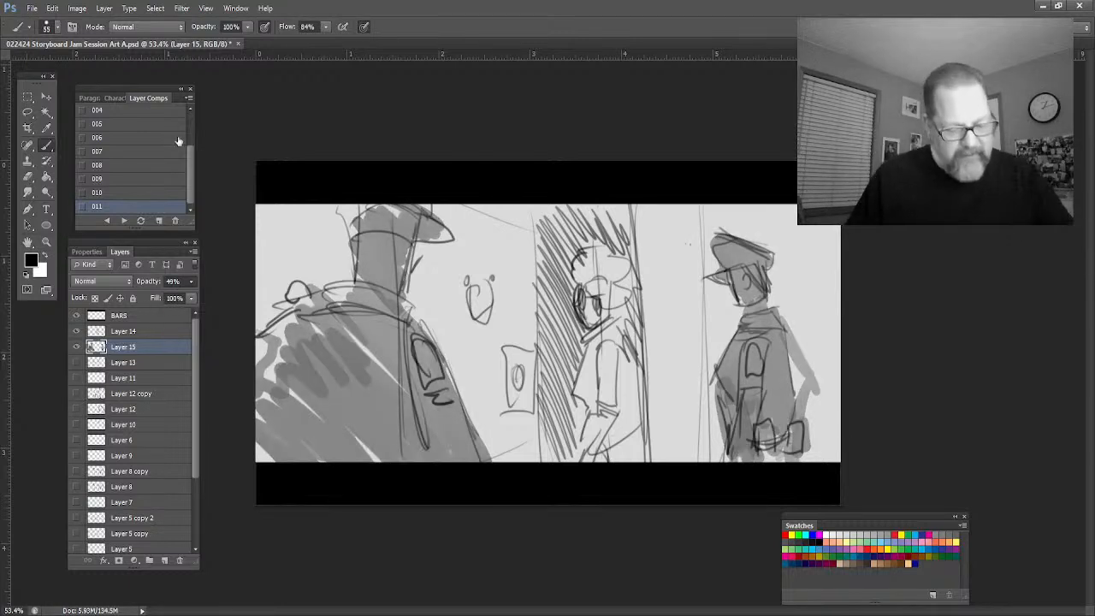
pyautogui.click(141, 221)
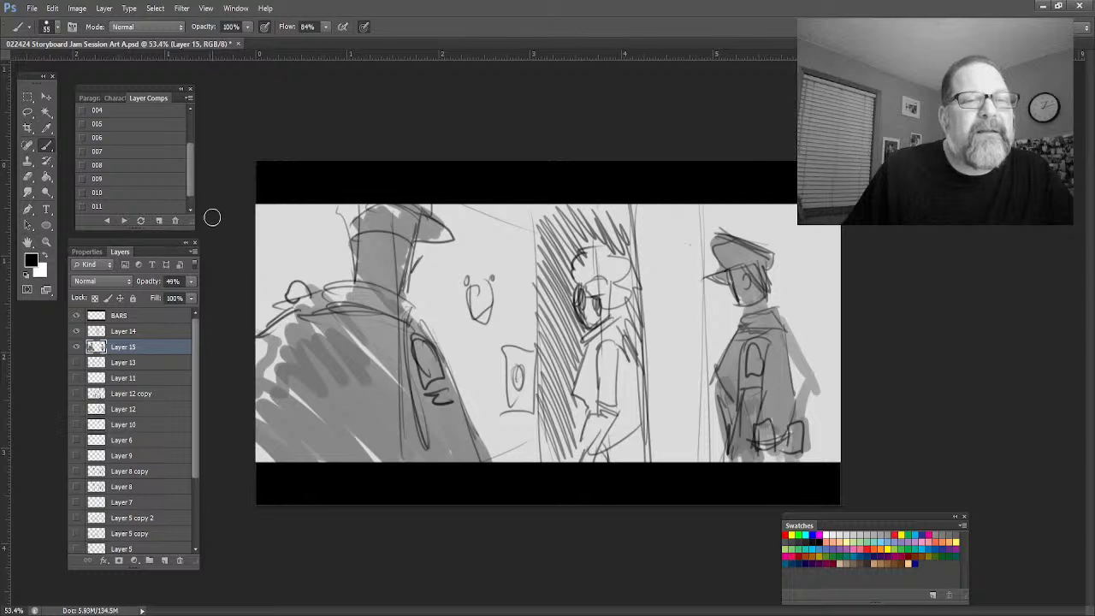
# Delete layer comp 112 and save the shaded doorway panel again as layer comp 012
pyautogui.scroll(-1, 193, 184)
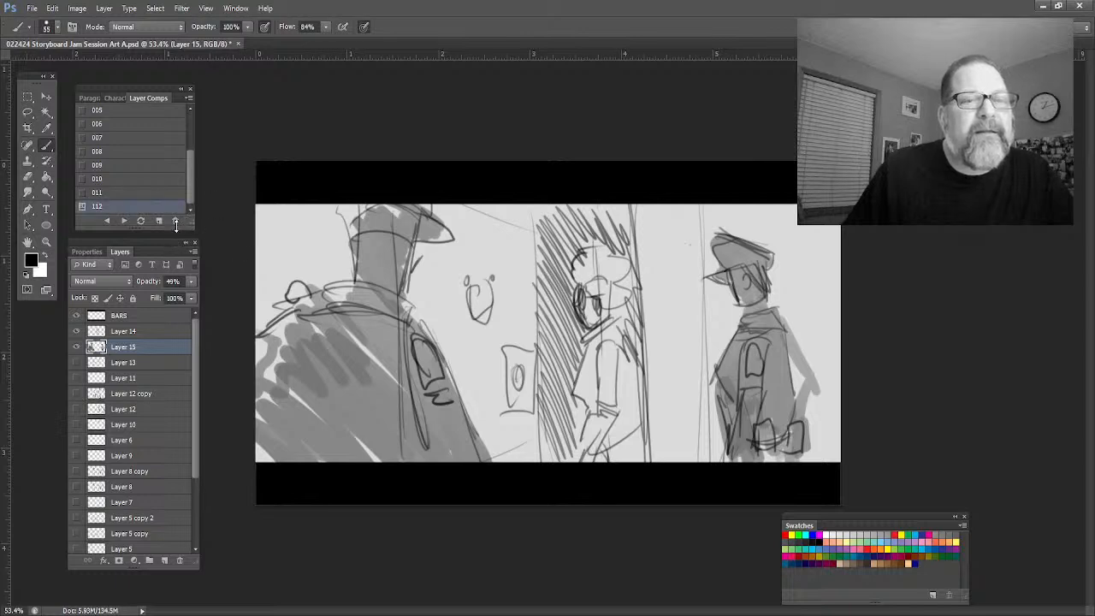
pyautogui.click(174, 222)
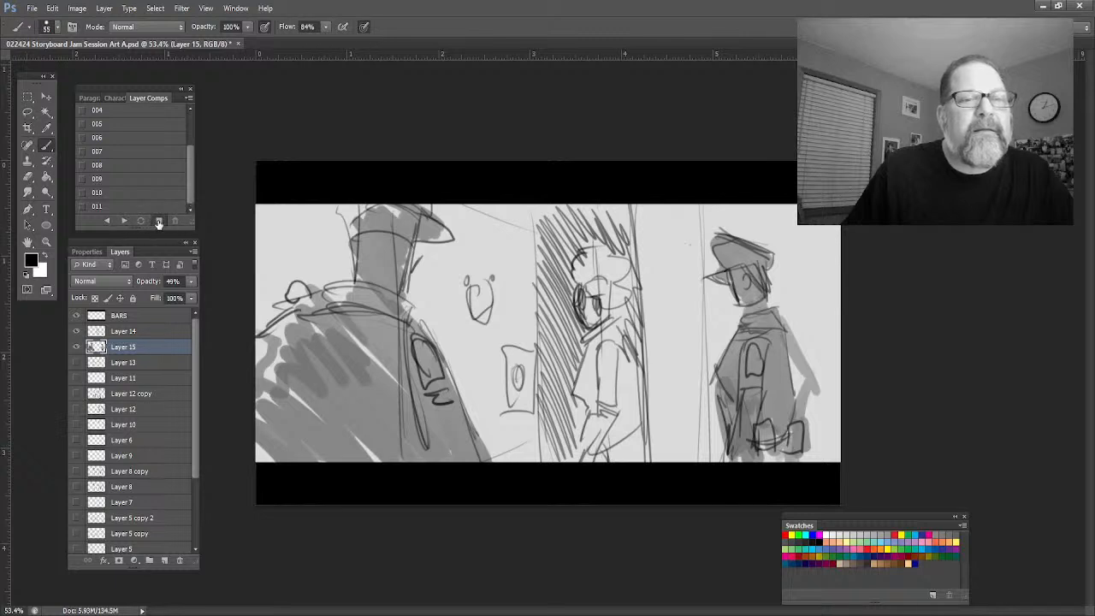
pyautogui.click(159, 222)
pyautogui.press('Return')
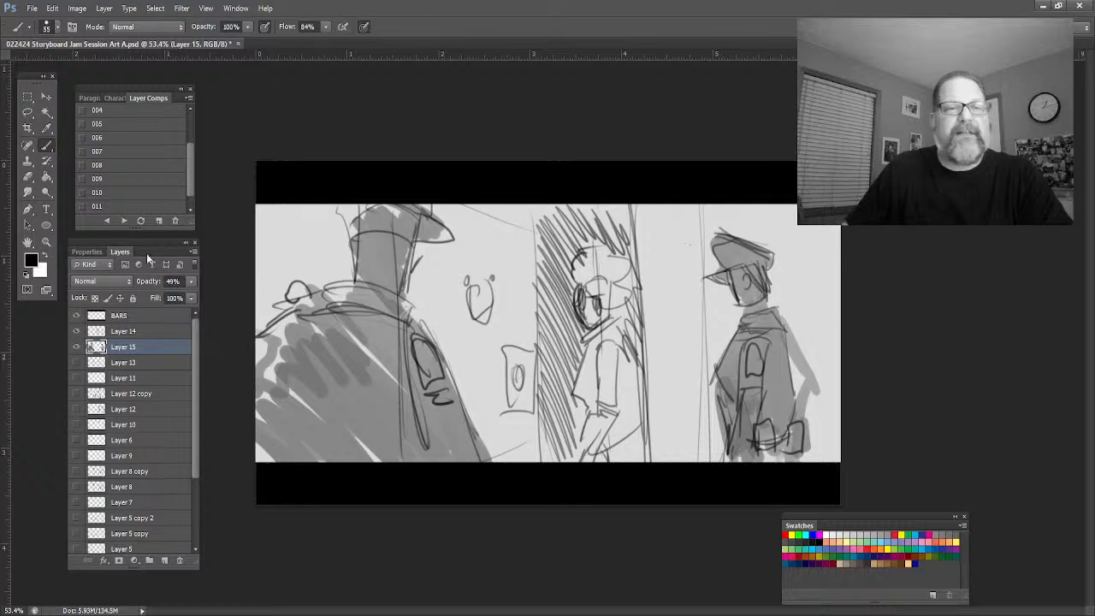
# Review the storyboard panels backwards through the layer comps, from the doorway panel to comp 001
pyautogui.click(107, 221)
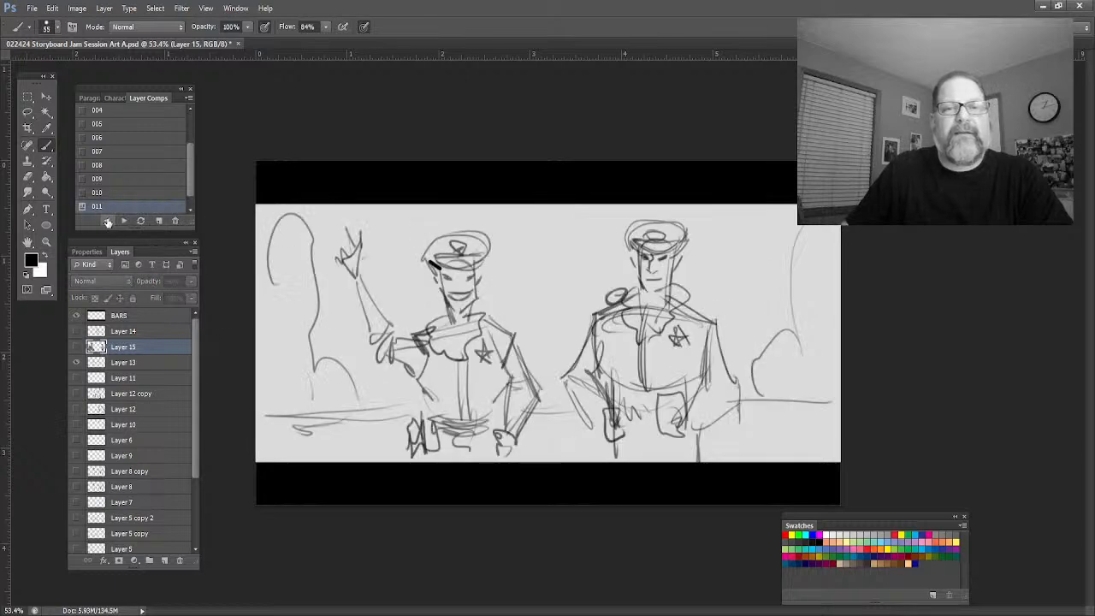
pyautogui.click(107, 222)
pyautogui.click(107, 221)
pyautogui.click(107, 221)
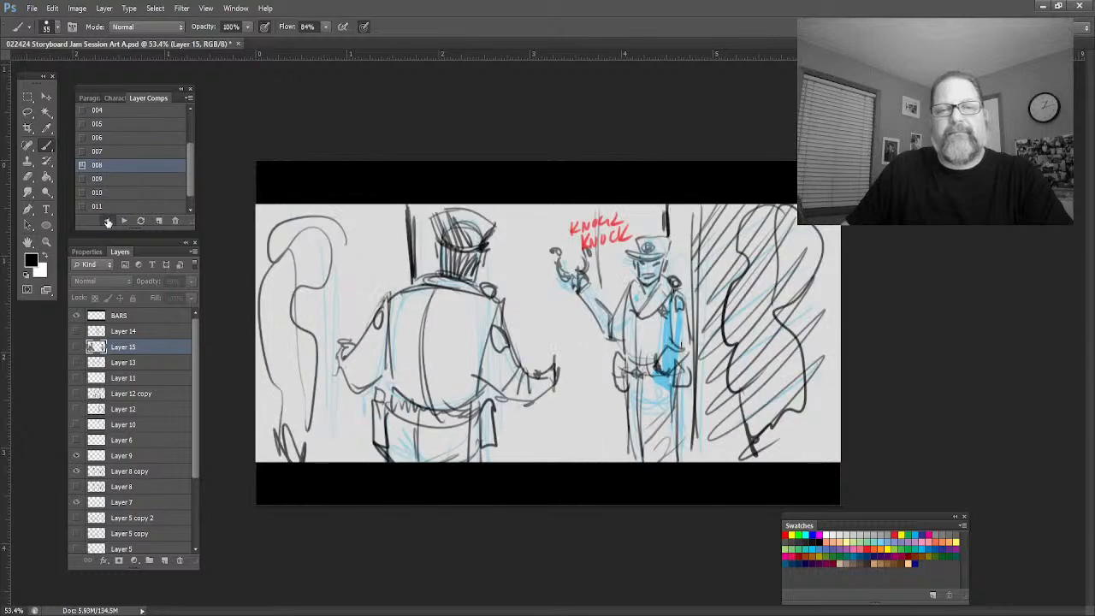
pyautogui.click(107, 221)
pyautogui.click(107, 222)
pyautogui.click(107, 221)
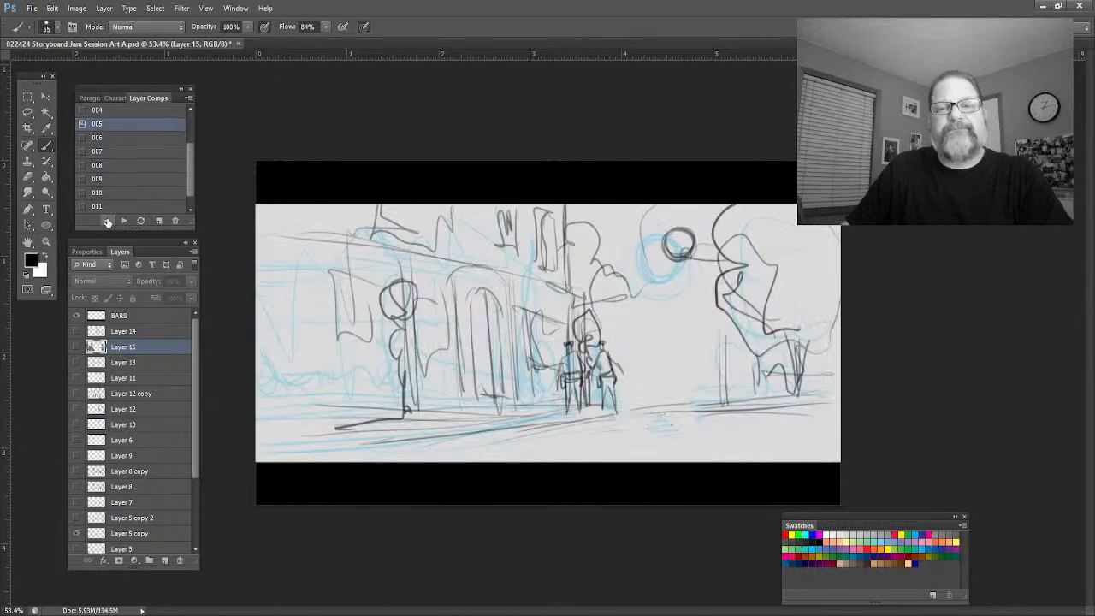
pyautogui.click(106, 221)
pyautogui.click(107, 221)
pyautogui.click(107, 222)
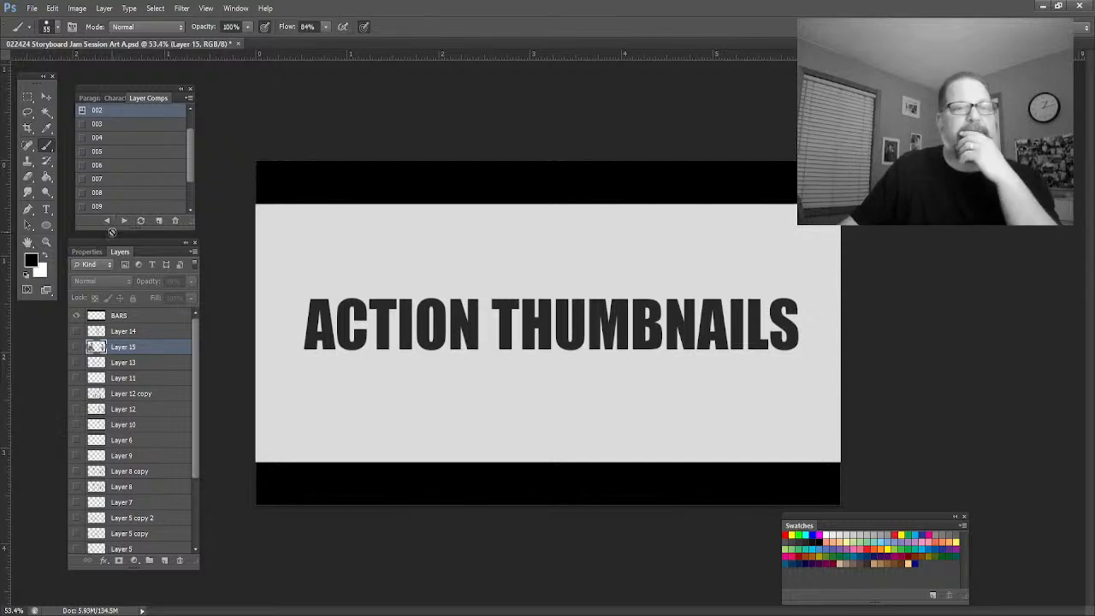
pyautogui.click(107, 221)
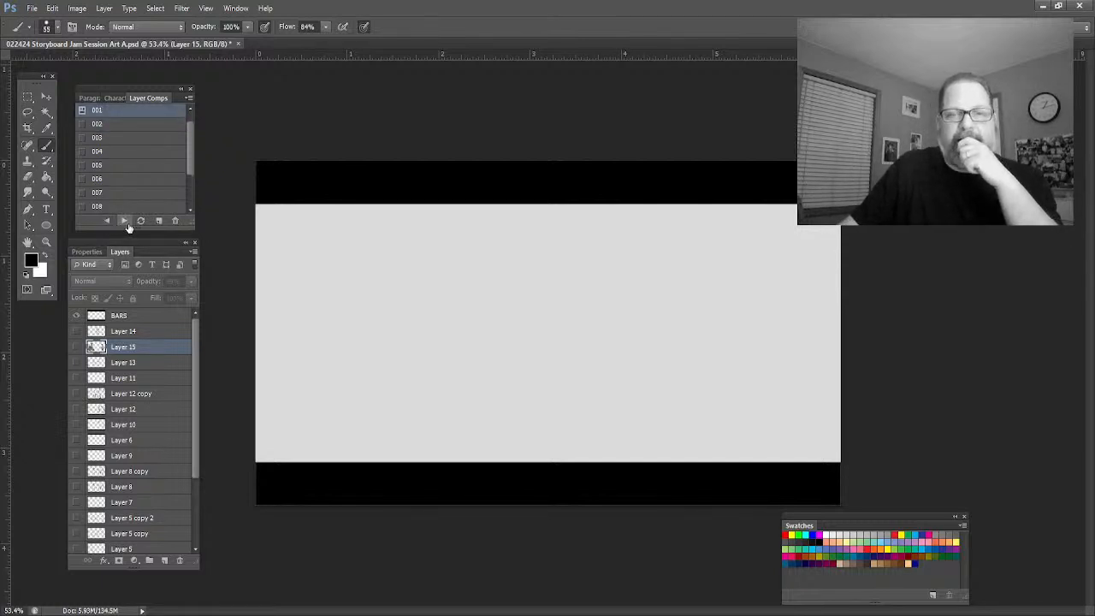
# Play the storyboard forward one layer comp at a time, from comp 001 through comp 012, to check the sequence
pyautogui.click(125, 221)
pyautogui.click(125, 222)
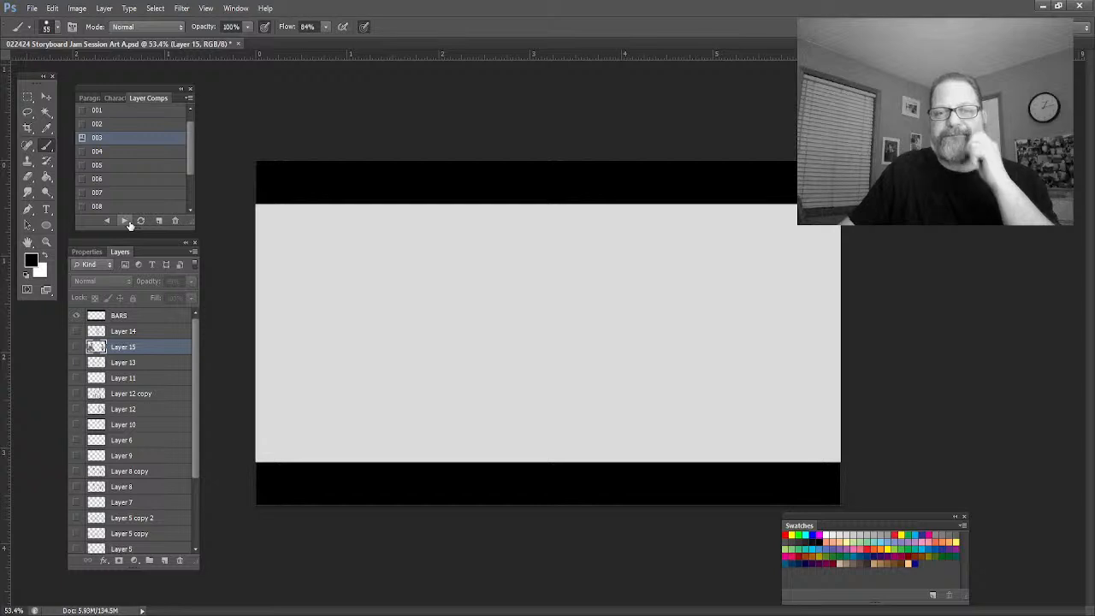
pyautogui.click(125, 222)
pyautogui.click(125, 222)
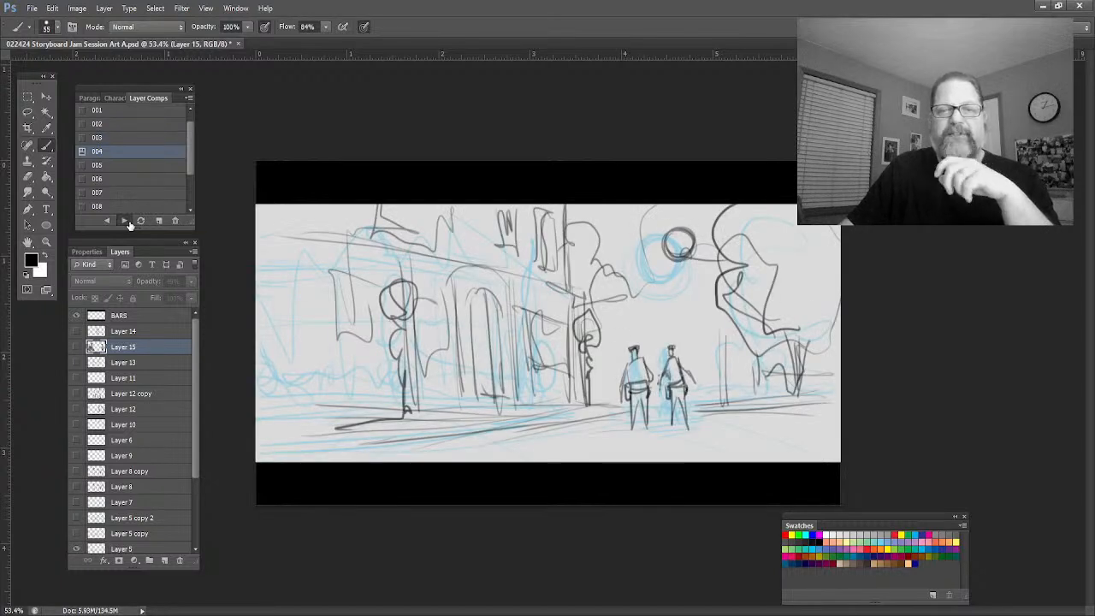
pyautogui.click(124, 222)
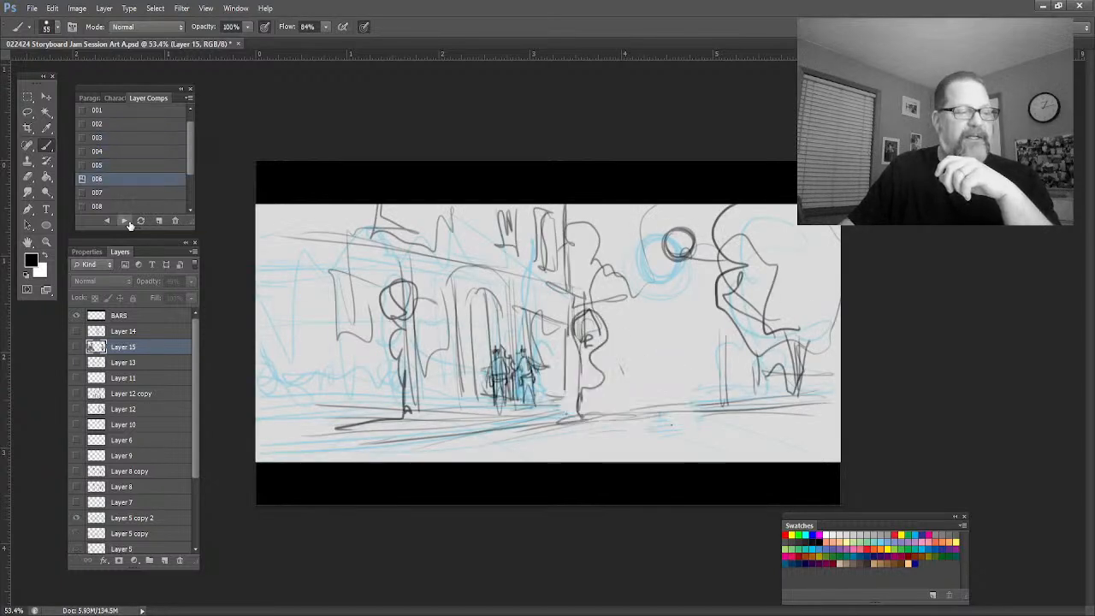
pyautogui.click(125, 221)
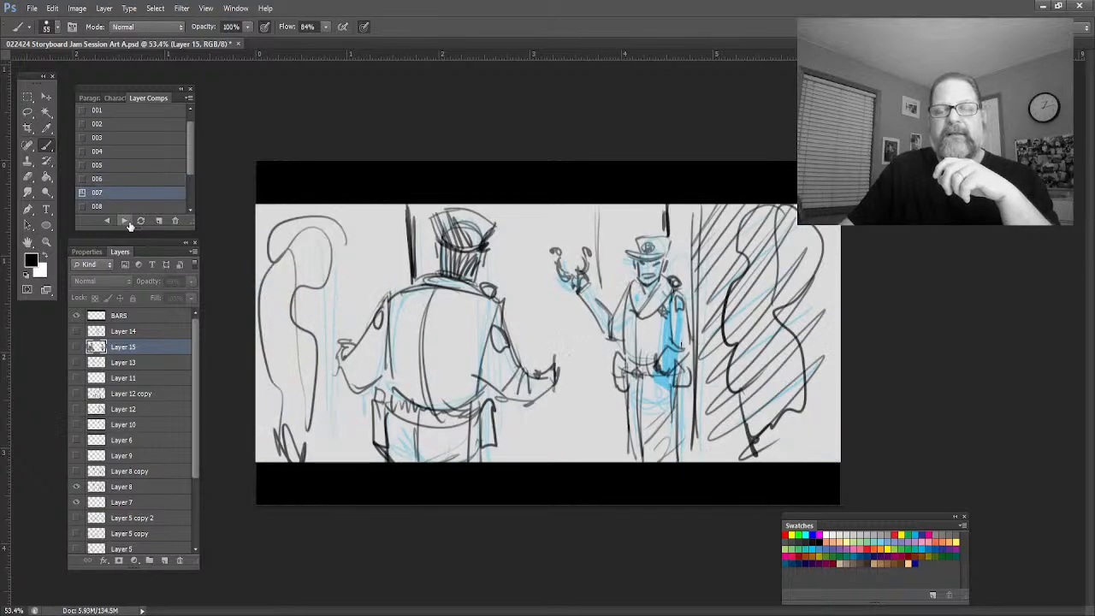
pyautogui.click(125, 222)
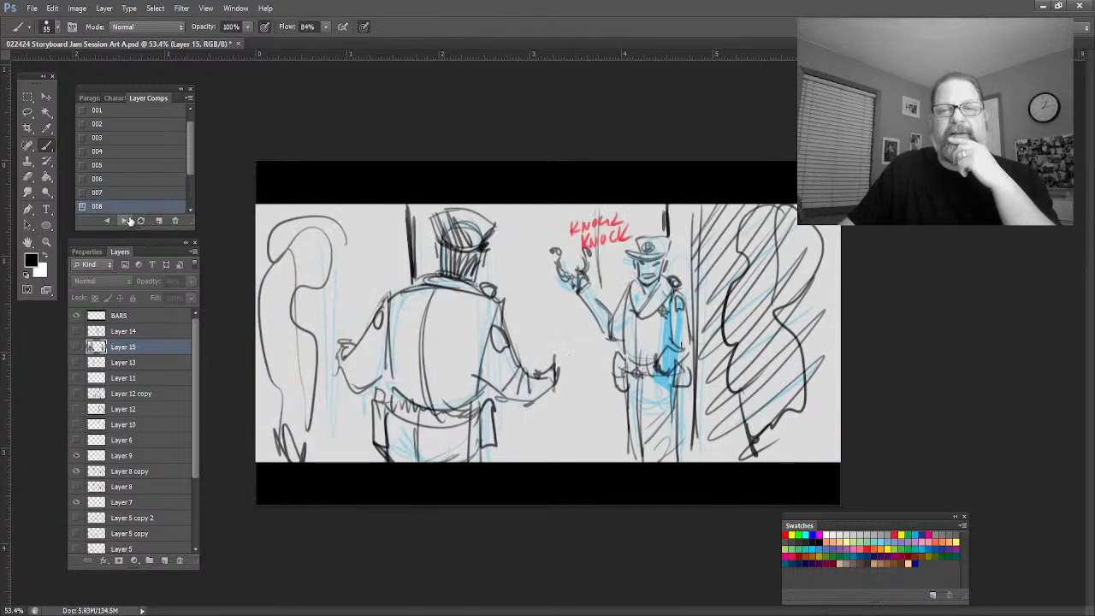
pyautogui.click(125, 221)
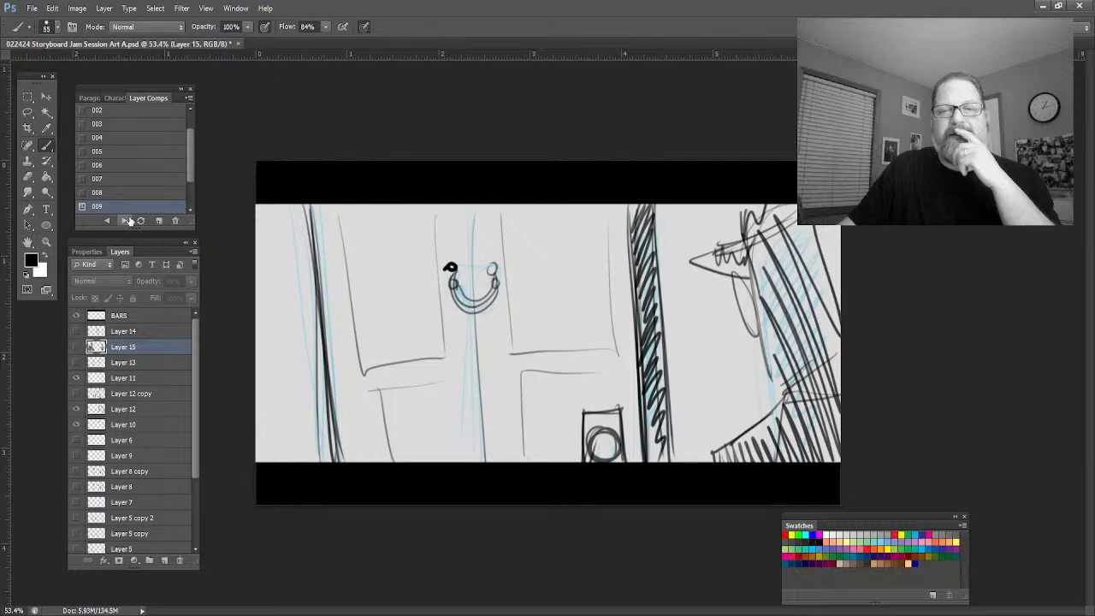
pyautogui.click(125, 222)
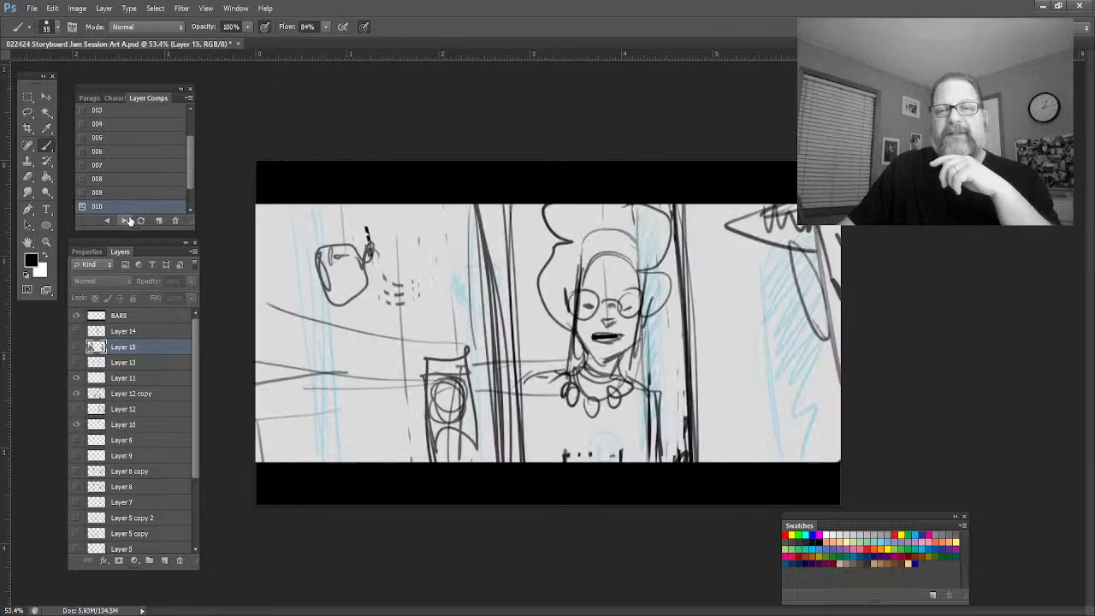
pyautogui.click(125, 222)
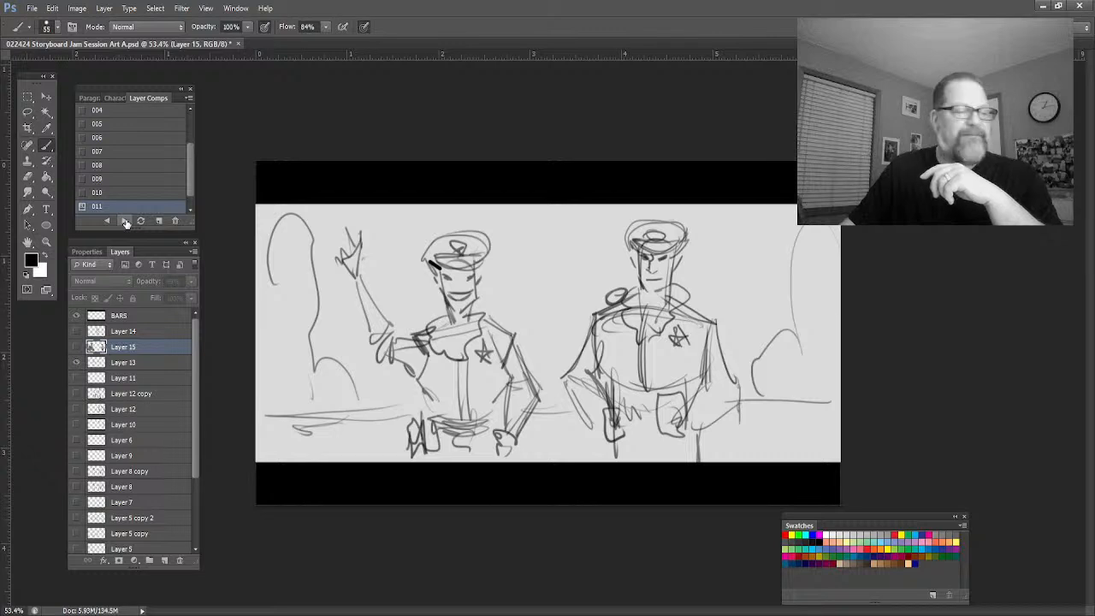
pyautogui.click(125, 222)
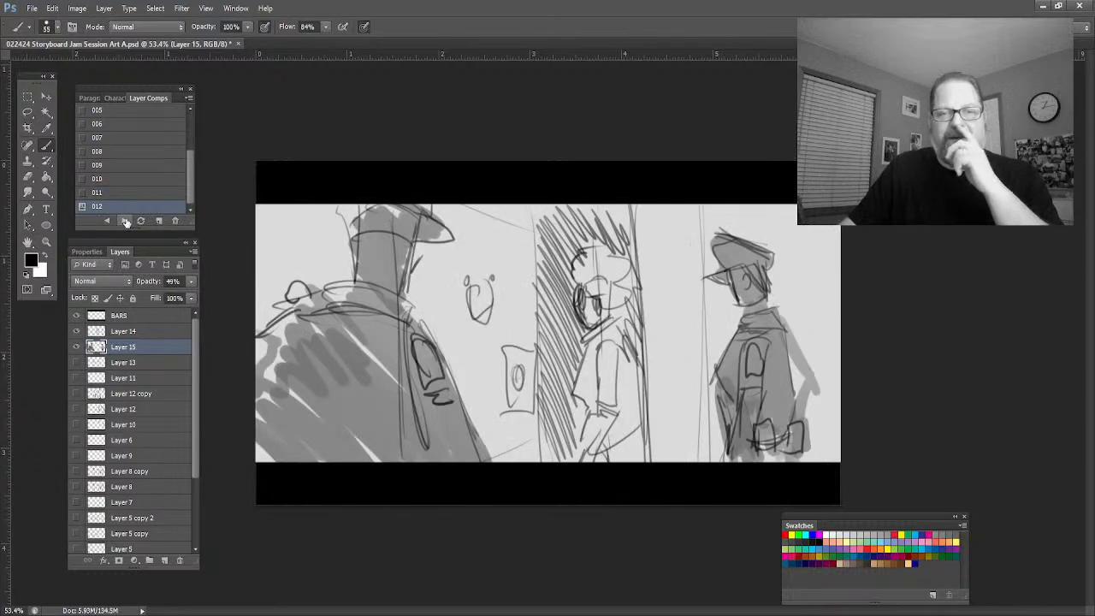
pyautogui.click(124, 222)
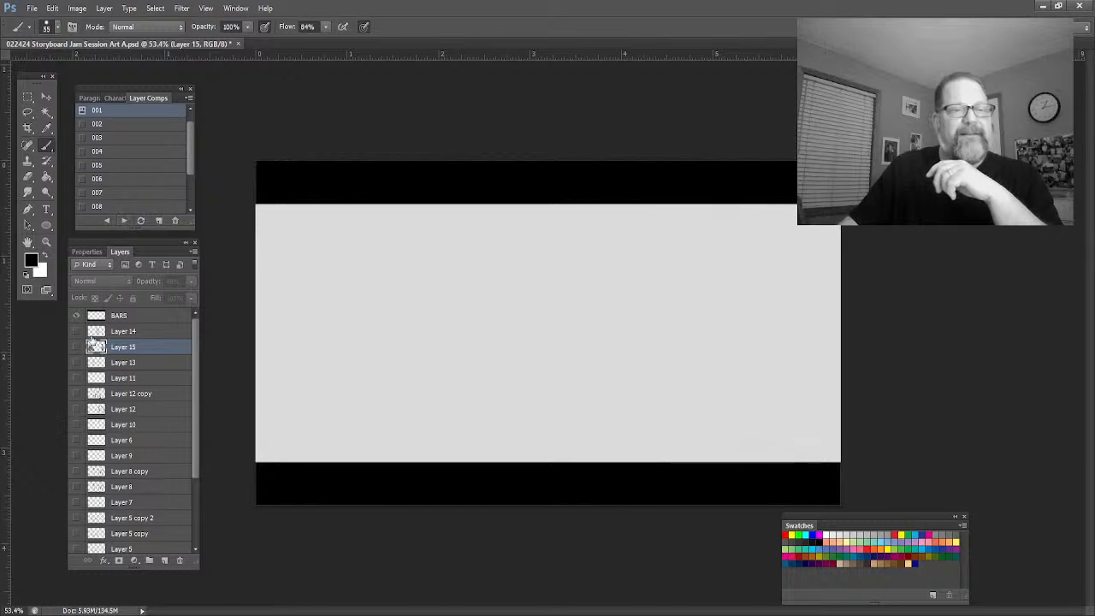
# Add a new layer above Layer 14 and reduce the brush size to 12 px
pyautogui.click(126, 332)
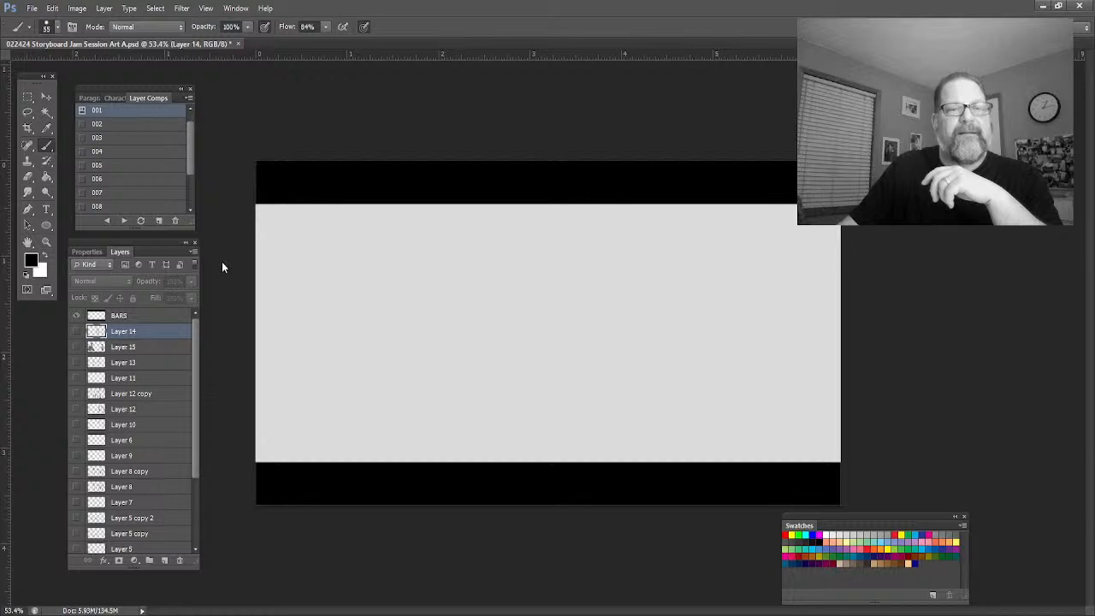
pyautogui.hotkey('ctrl', 'shift', 'alt', 'n')
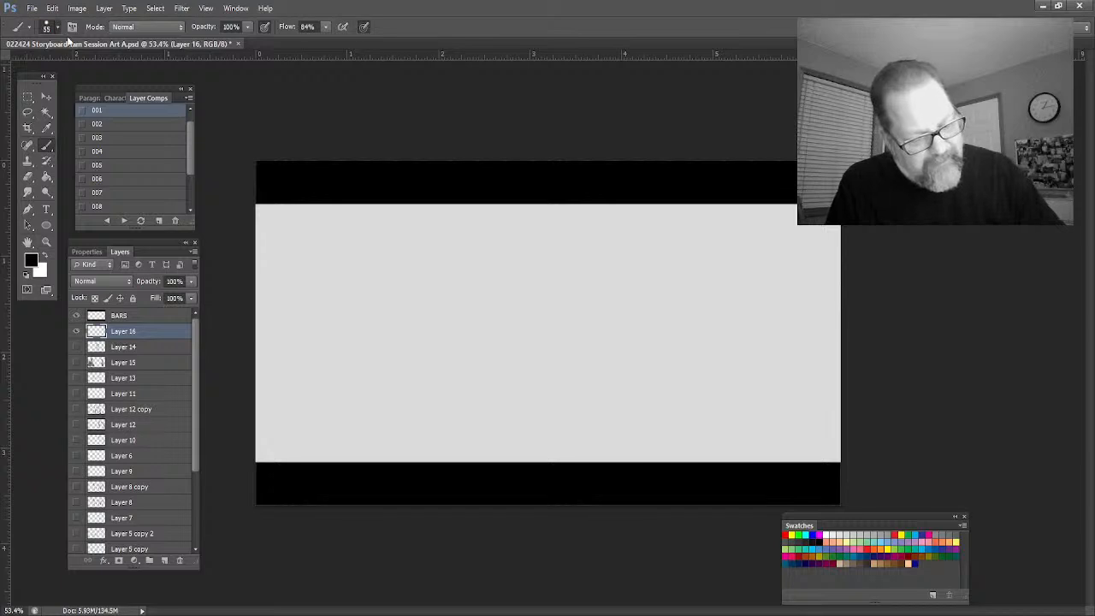
pyautogui.press('[')
pyautogui.press('[')
pyautogui.press('[')
pyautogui.press('[')
pyautogui.press('[')
pyautogui.press('[')
pyautogui.press('[')
pyautogui.press('[')
pyautogui.press('[')
pyautogui.press('[')
pyautogui.press('[')
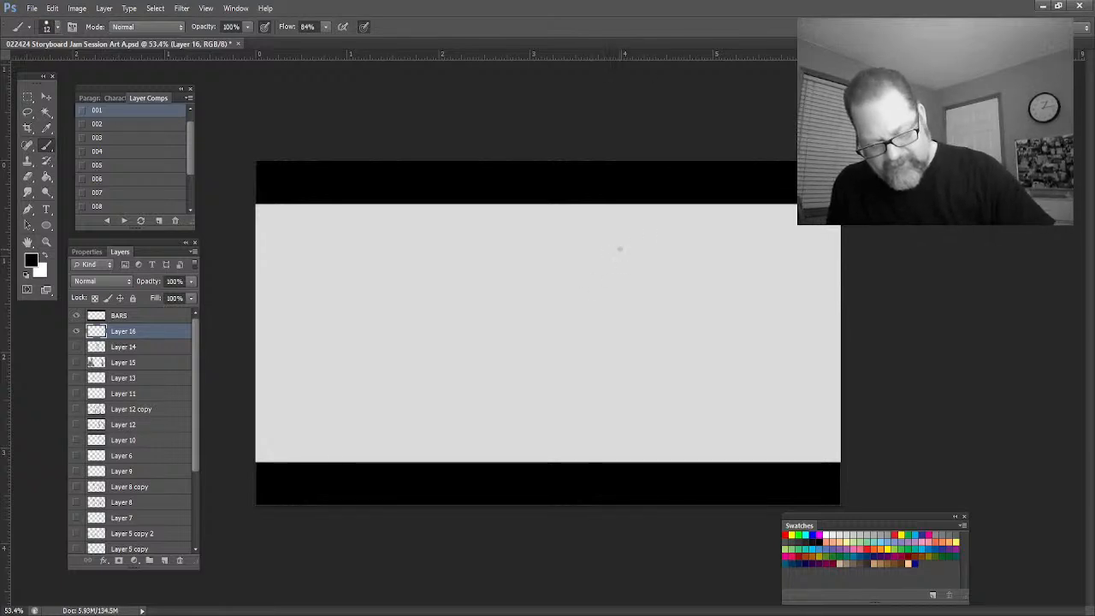
# Show Layer 13 with the two front-facing officers, duplicate it and place the copy directly beneath BARS, with the original hidden
pyautogui.click(77, 362)
pyautogui.click(76, 377)
pyautogui.click(76, 361)
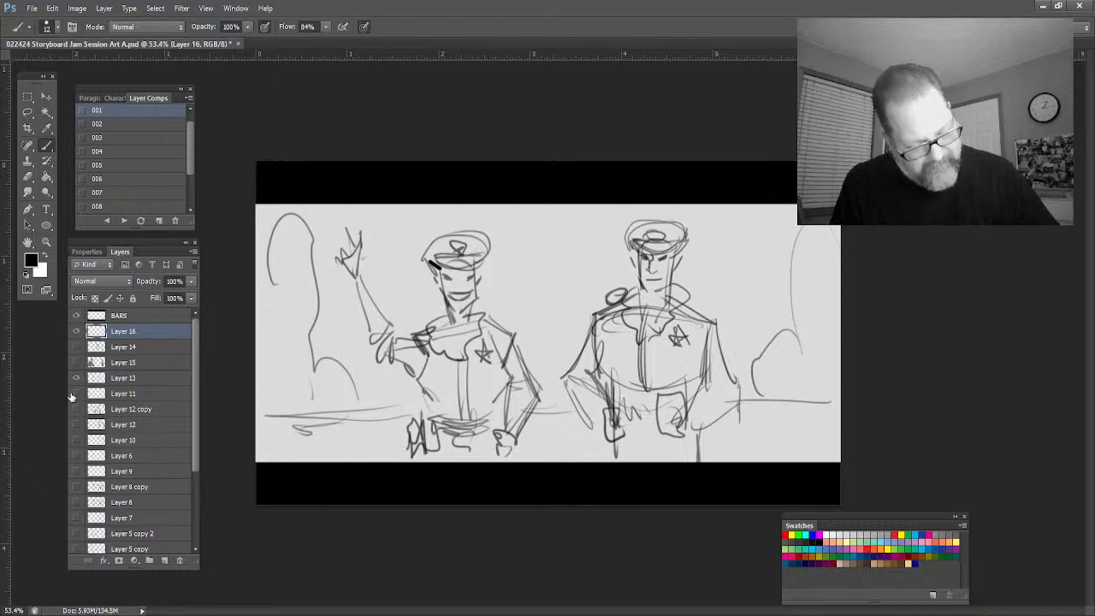
pyautogui.click(117, 377)
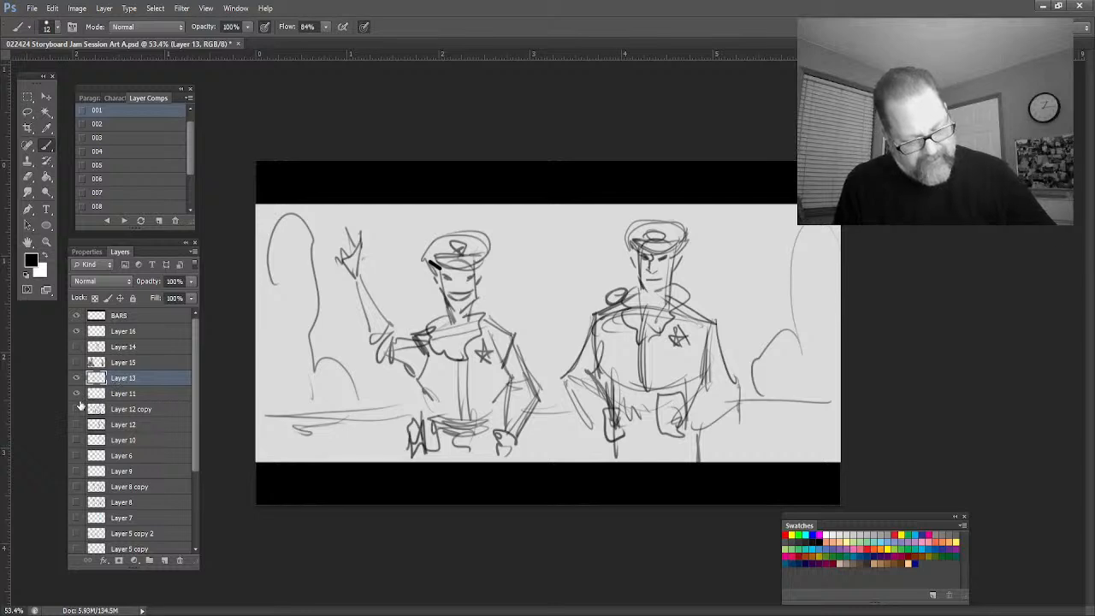
pyautogui.click(77, 393)
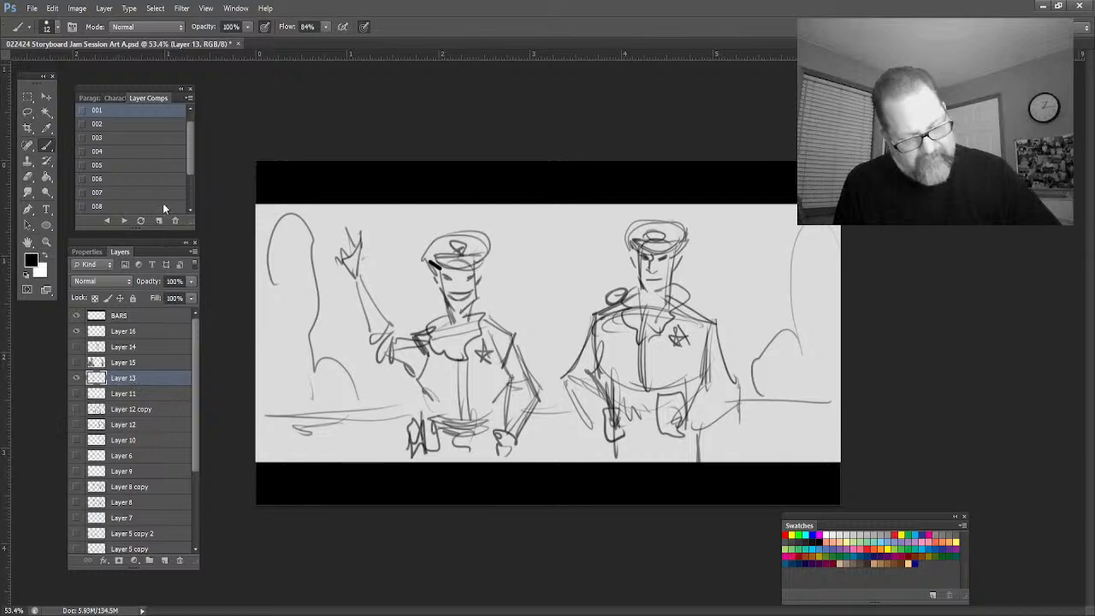
pyautogui.hotkey('ctrl', 'j')
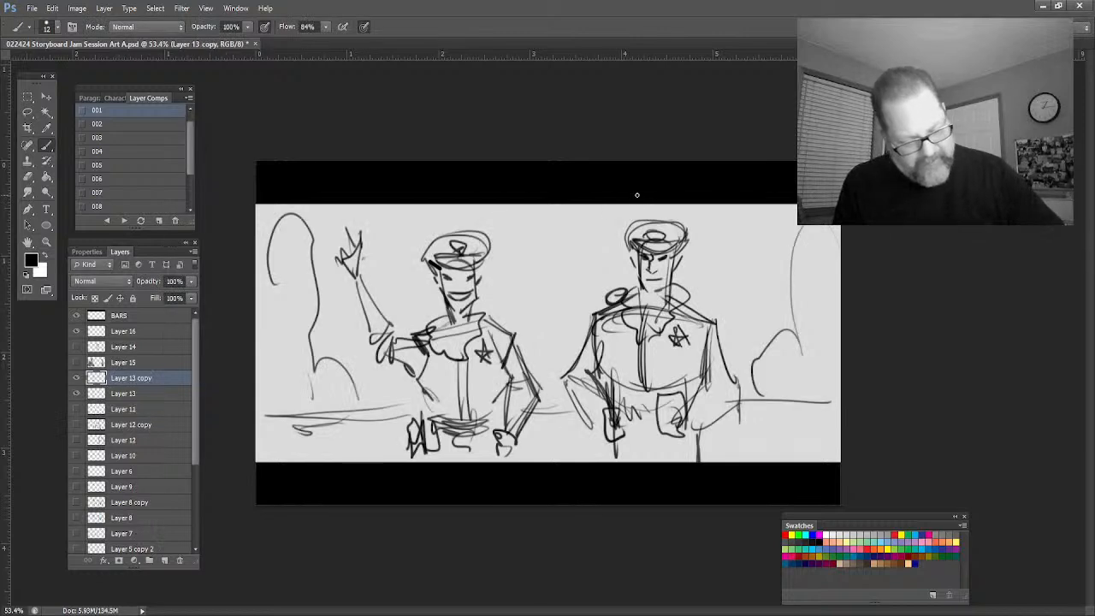
pyautogui.moveTo(118, 378); pyautogui.dragTo(120, 332)
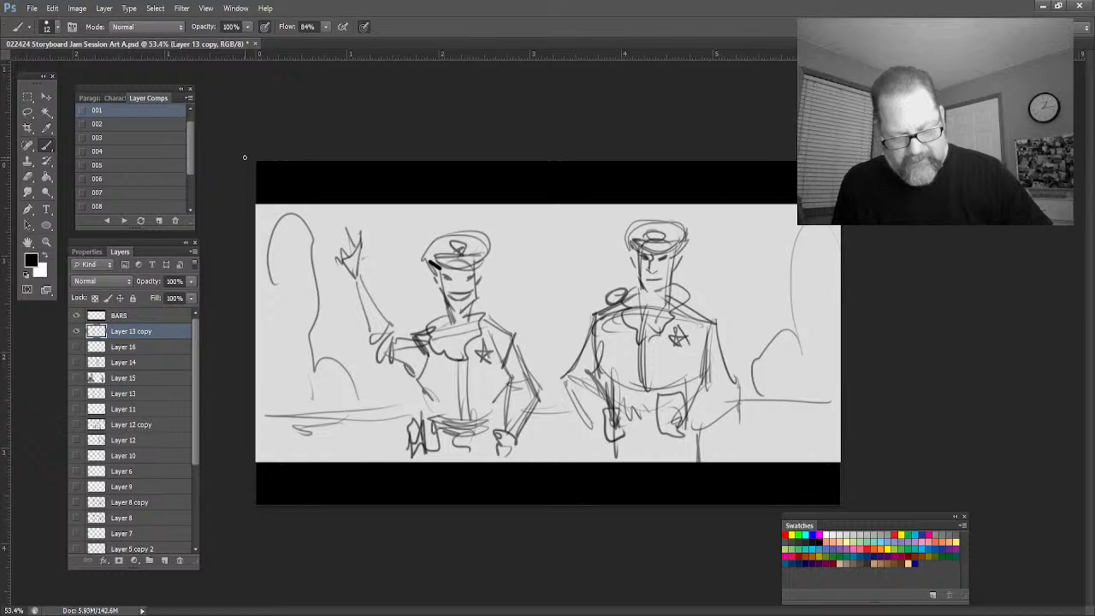
# On the copy, erase the first officer's waving arm, redraw it lowered to the belt, and give both officers small closed mouths
pyautogui.moveTo(345, 248)
pyautogui.mouseDown()
pyautogui.moveTo(349, 289)
pyautogui.moveTo(347, 240)
pyautogui.moveTo(385, 372)
pyautogui.moveTo(397, 311)
pyautogui.moveTo(418, 365)
pyautogui.moveTo(399, 345)
pyautogui.moveTo(374, 255)
pyautogui.moveTo(383, 318)
pyautogui.moveTo(367, 272)
pyautogui.moveTo(362, 295)
pyautogui.moveTo(341, 250)
pyautogui.moveTo(353, 221)
pyautogui.moveTo(376, 239)
pyautogui.moveTo(358, 260)
pyautogui.mouseUp()
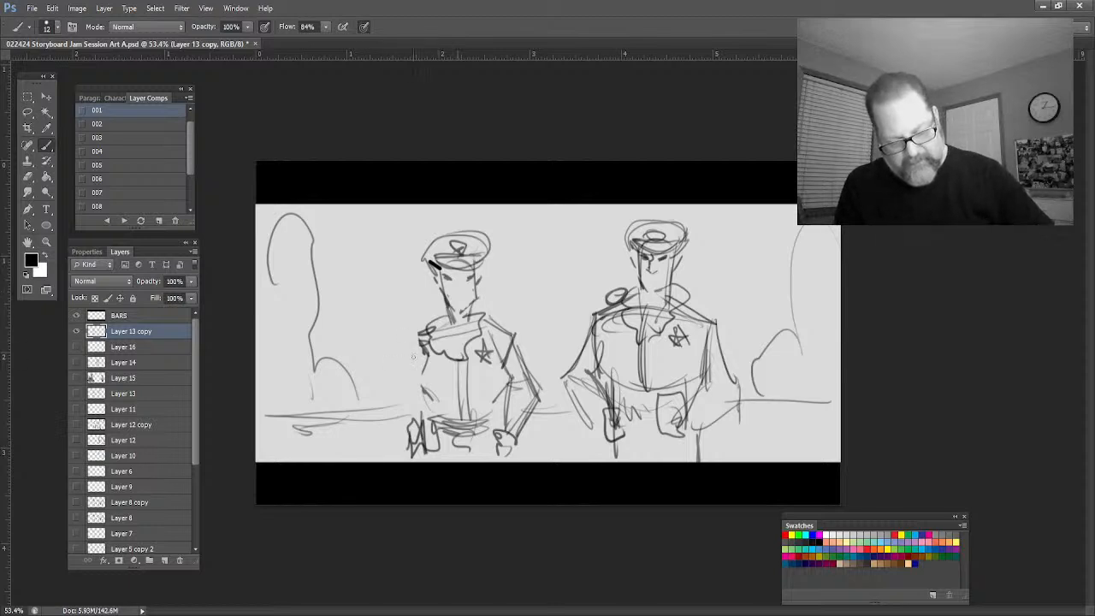
pyautogui.moveTo(429, 333)
pyautogui.mouseDown()
pyautogui.moveTo(403, 340)
pyautogui.moveTo(390, 402)
pyautogui.moveTo(410, 398)
pyautogui.moveTo(387, 437)
pyautogui.mouseUp()
pyautogui.moveTo(415, 395); pyautogui.dragTo(412, 446)
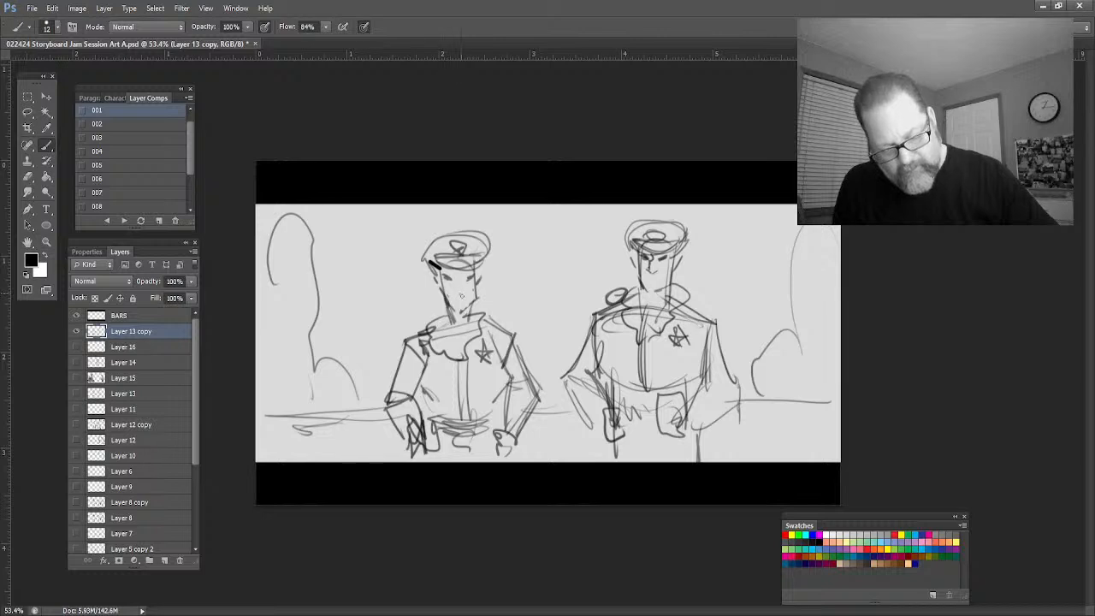
pyautogui.moveTo(460, 296); pyautogui.dragTo(463, 297)
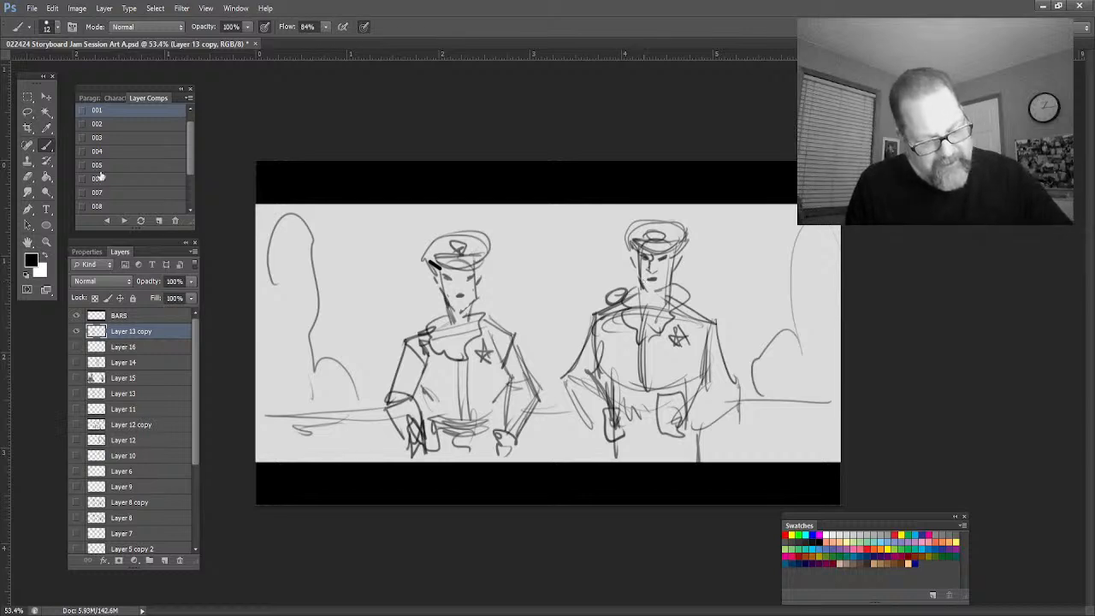
# Save the revised two-officer panel as layer comp 013 at the end of the comp list
pyautogui.moveTo(187, 165); pyautogui.dragTo(182, 194)
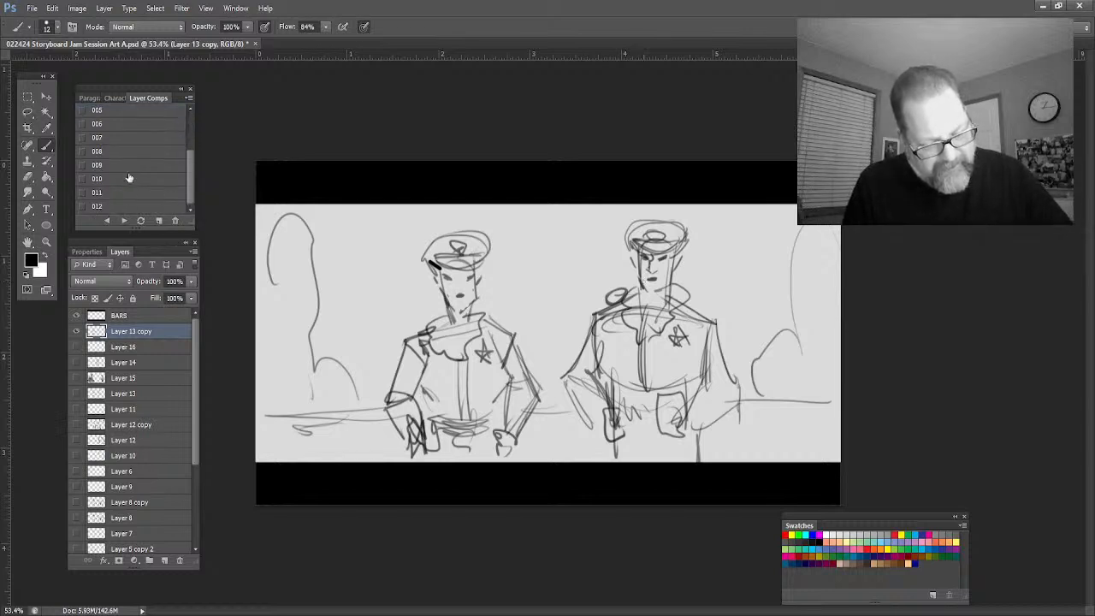
pyautogui.click(159, 221)
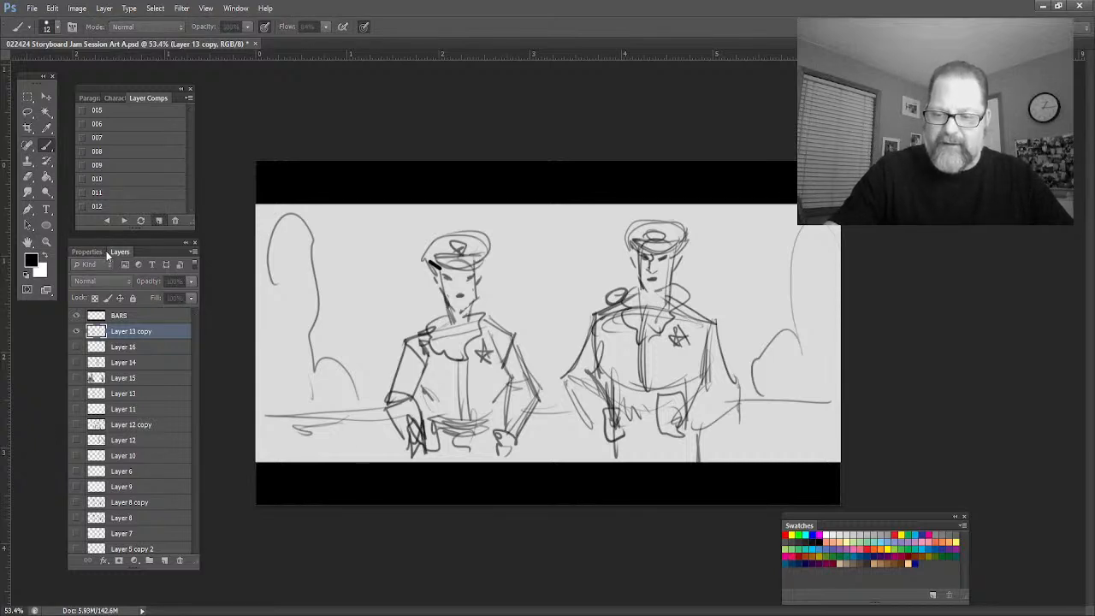
pyautogui.press('Return')
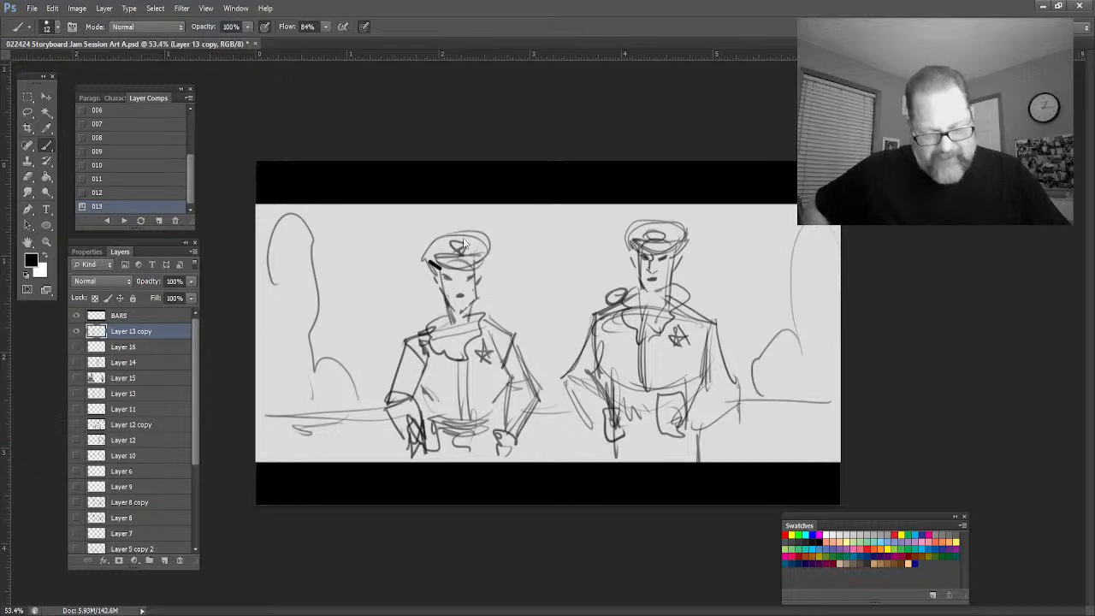
# Duplicate the revised two-officer layer, Layer 13 copy, as the base for another panel
pyautogui.press('Delete')
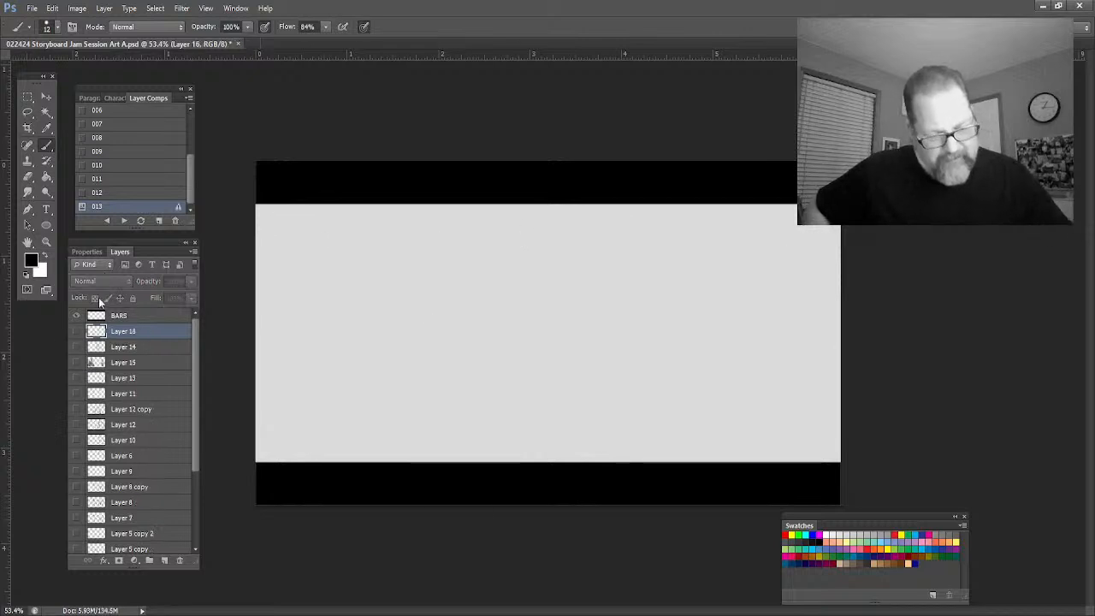
pyautogui.hotkey('ctrl', 'z')
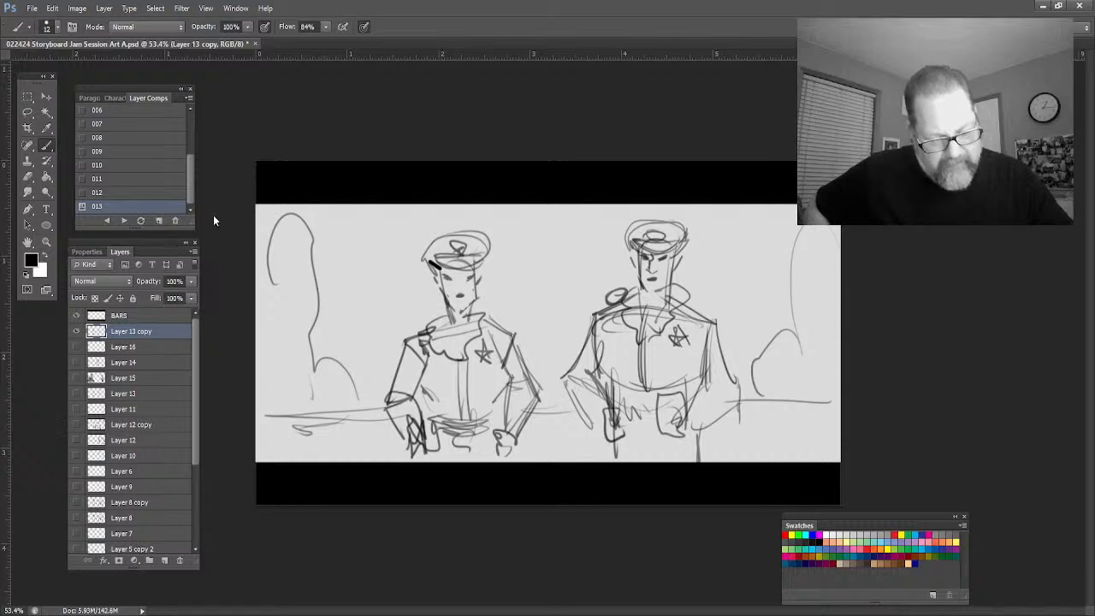
pyautogui.hotkey('ctrl', 'j')
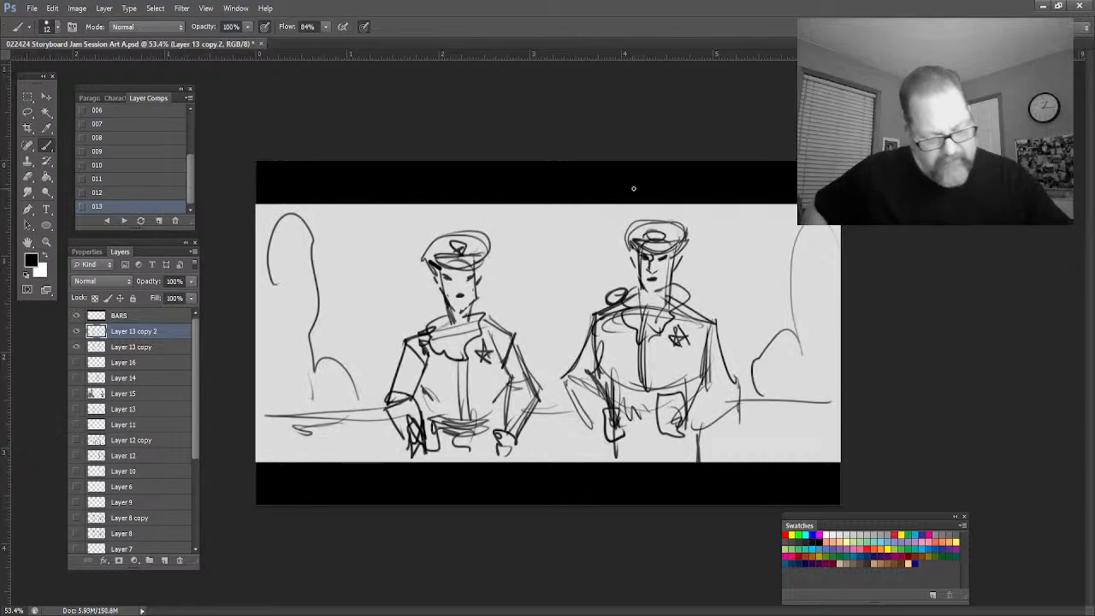
# Hide Layer 13 copy and erase both officers' heads and caps on Layer 13 copy 2
pyautogui.click(76, 346)
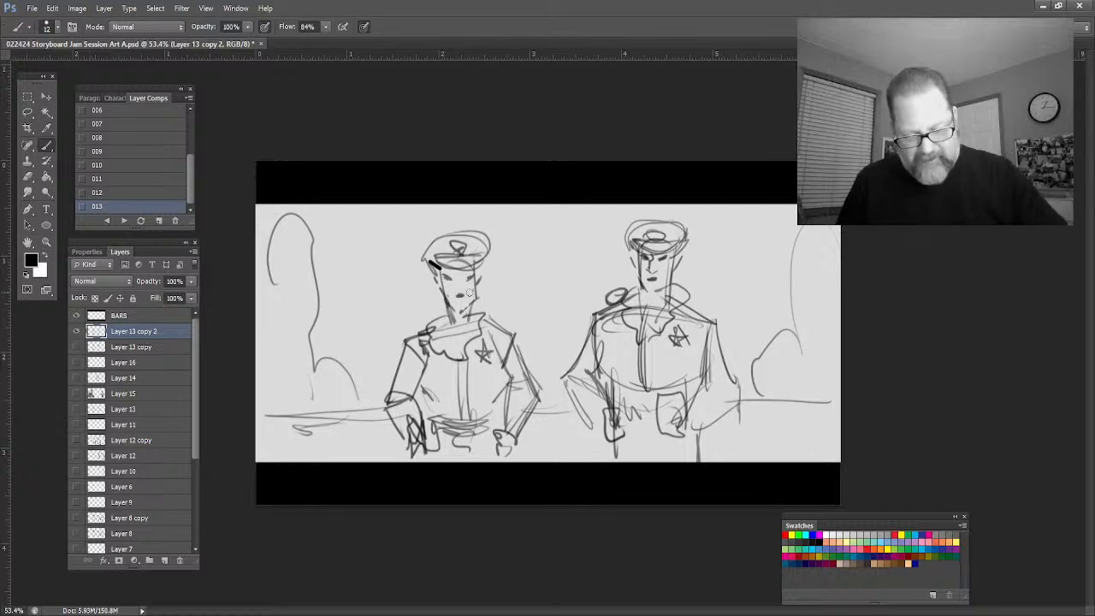
pyautogui.moveTo(641, 255)
pyautogui.mouseDown()
pyautogui.moveTo(639, 275)
pyautogui.moveTo(650, 256)
pyautogui.moveTo(670, 265)
pyautogui.moveTo(661, 287)
pyautogui.mouseUp()
pyautogui.moveTo(680, 248)
pyautogui.mouseDown()
pyautogui.moveTo(627, 231)
pyautogui.moveTo(659, 241)
pyautogui.mouseUp()
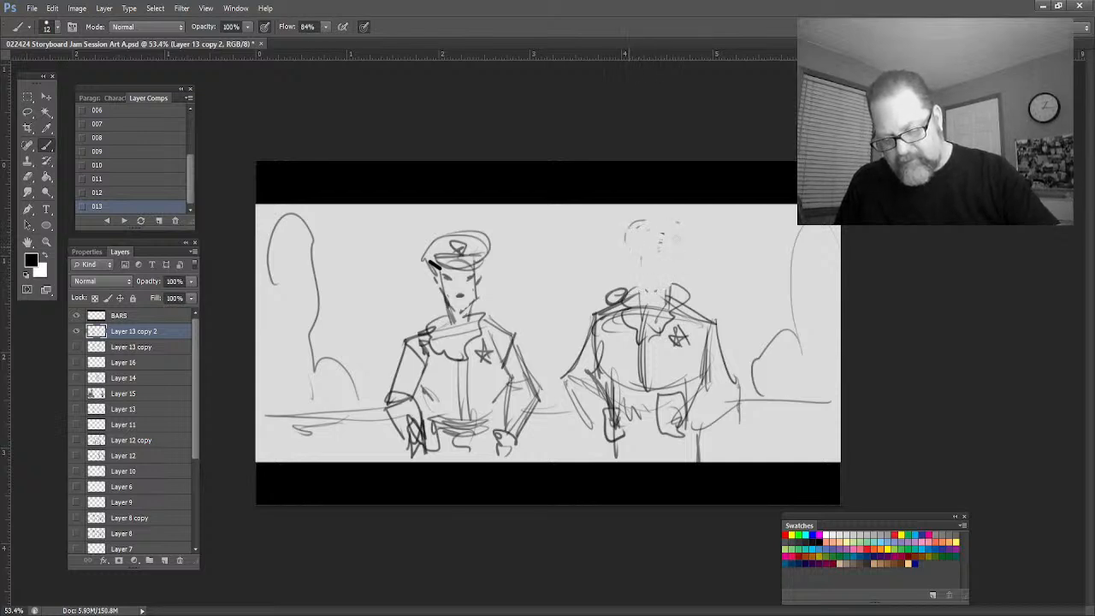
pyautogui.moveTo(475, 239)
pyautogui.mouseDown()
pyautogui.moveTo(466, 288)
pyautogui.moveTo(477, 303)
pyautogui.moveTo(446, 298)
pyautogui.moveTo(440, 254)
pyautogui.moveTo(440, 291)
pyautogui.moveTo(483, 233)
pyautogui.mouseUp()
pyautogui.moveTo(418, 269)
pyautogui.mouseDown()
pyautogui.moveTo(471, 262)
pyautogui.moveTo(437, 259)
pyautogui.mouseUp()
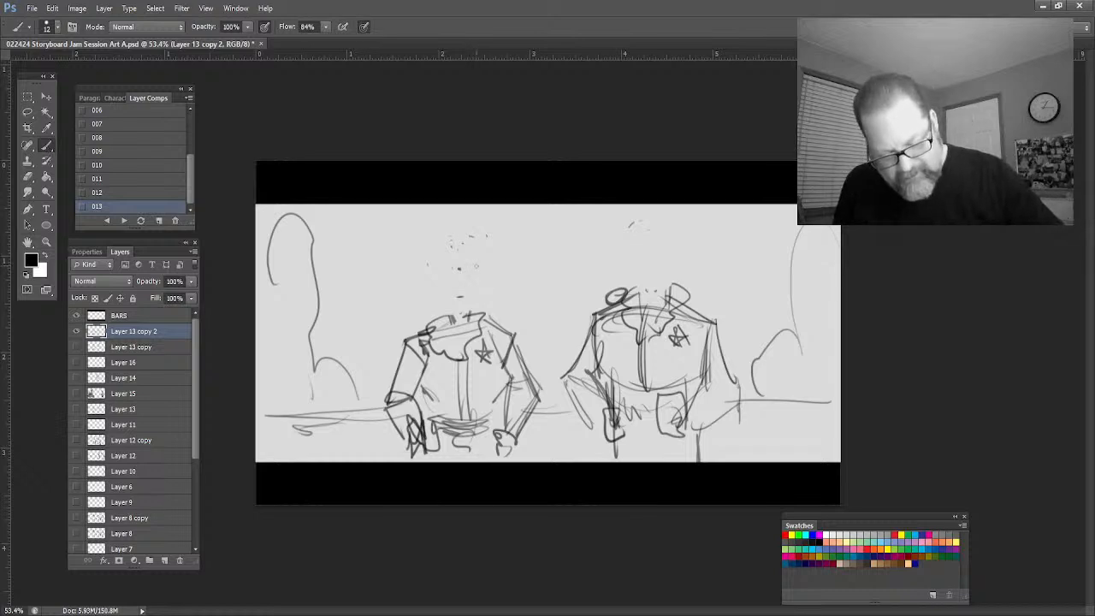
# Redraw the first officer's head turned toward his partner, with facial features, an ear and a peaked cap
pyautogui.moveTo(480, 269)
pyautogui.mouseDown()
pyautogui.moveTo(453, 259)
pyautogui.moveTo(447, 276)
pyautogui.moveTo(454, 304)
pyautogui.moveTo(487, 303)
pyautogui.moveTo(459, 313)
pyautogui.moveTo(448, 297)
pyautogui.mouseUp()
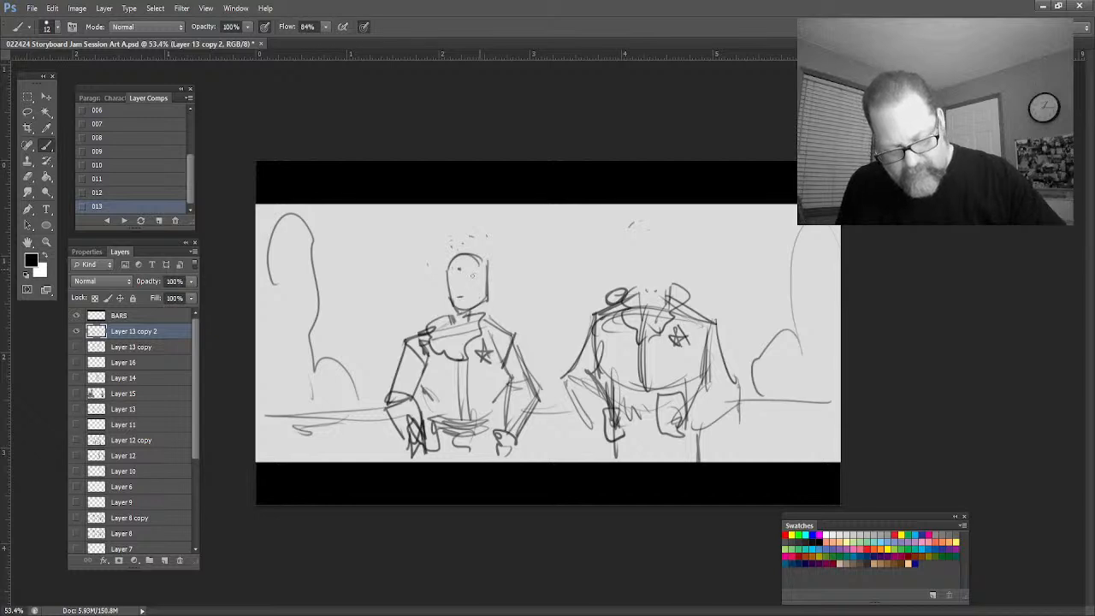
pyautogui.moveTo(479, 264); pyautogui.dragTo(492, 278)
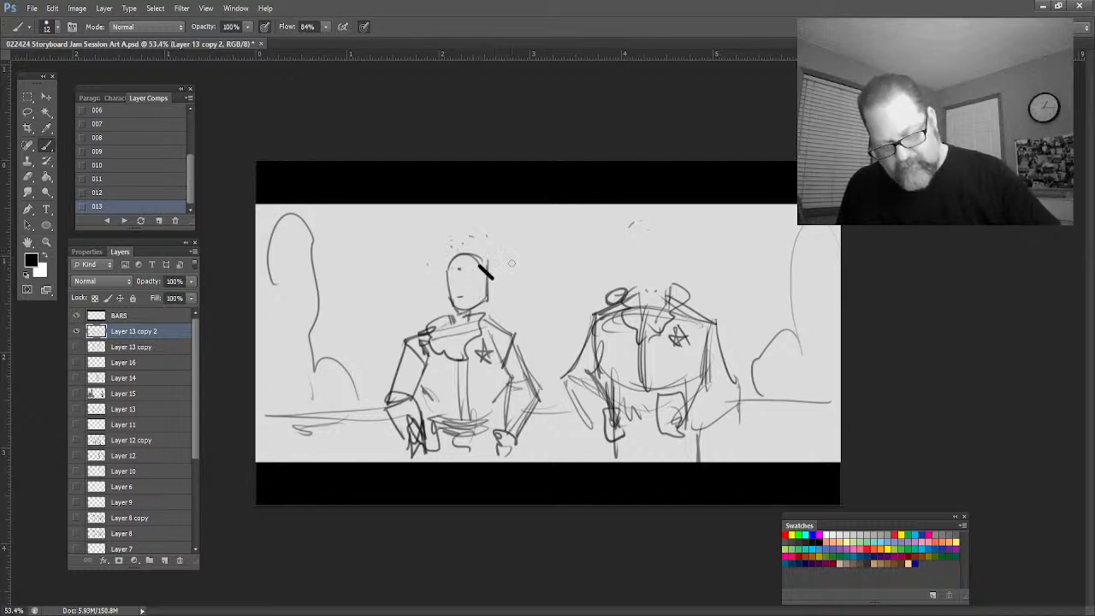
pyautogui.hotkey('ctrl', 'z')
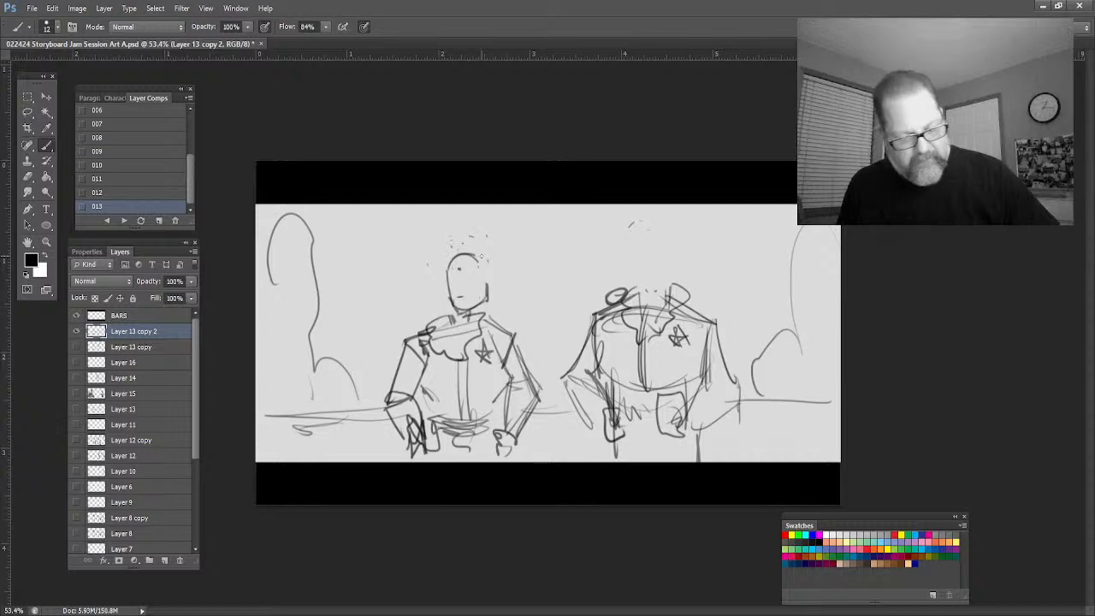
pyautogui.click(46, 242)
pyautogui.moveTo(447, 293); pyautogui.dragTo(479, 319)
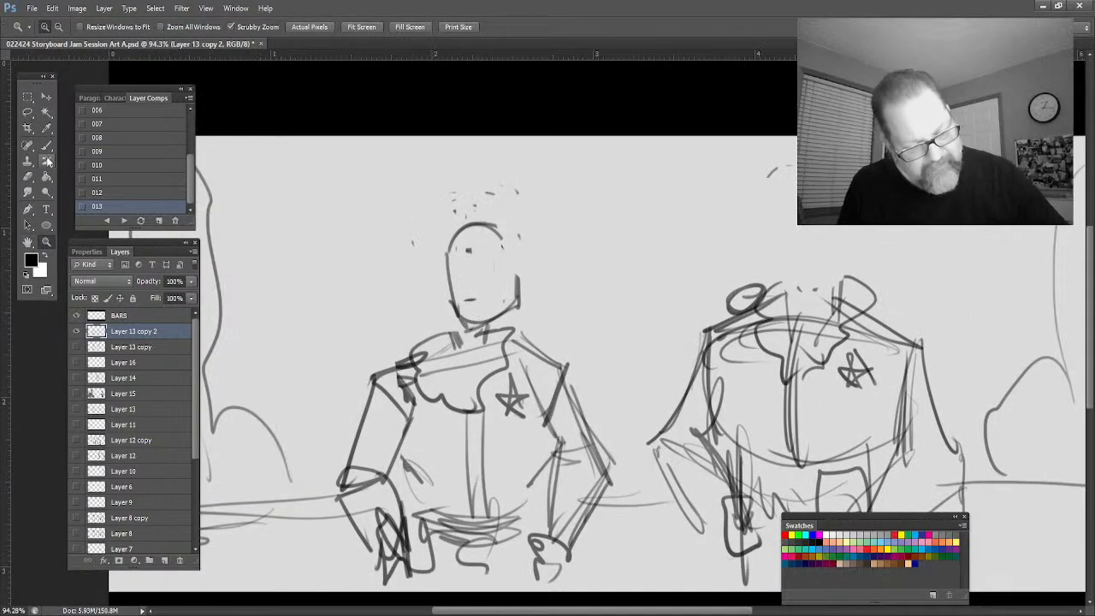
pyautogui.click(46, 146)
pyautogui.moveTo(500, 227); pyautogui.dragTo(503, 315)
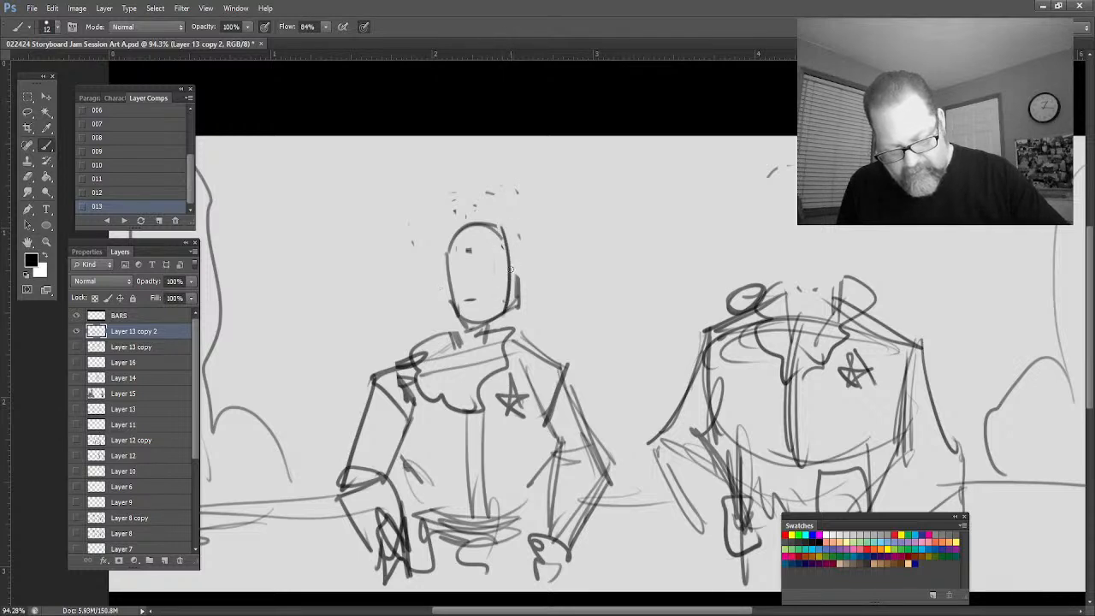
pyautogui.moveTo(502, 272)
pyautogui.mouseDown()
pyautogui.moveTo(517, 276)
pyautogui.moveTo(508, 265)
pyautogui.moveTo(503, 294)
pyautogui.moveTo(499, 282)
pyautogui.mouseUp()
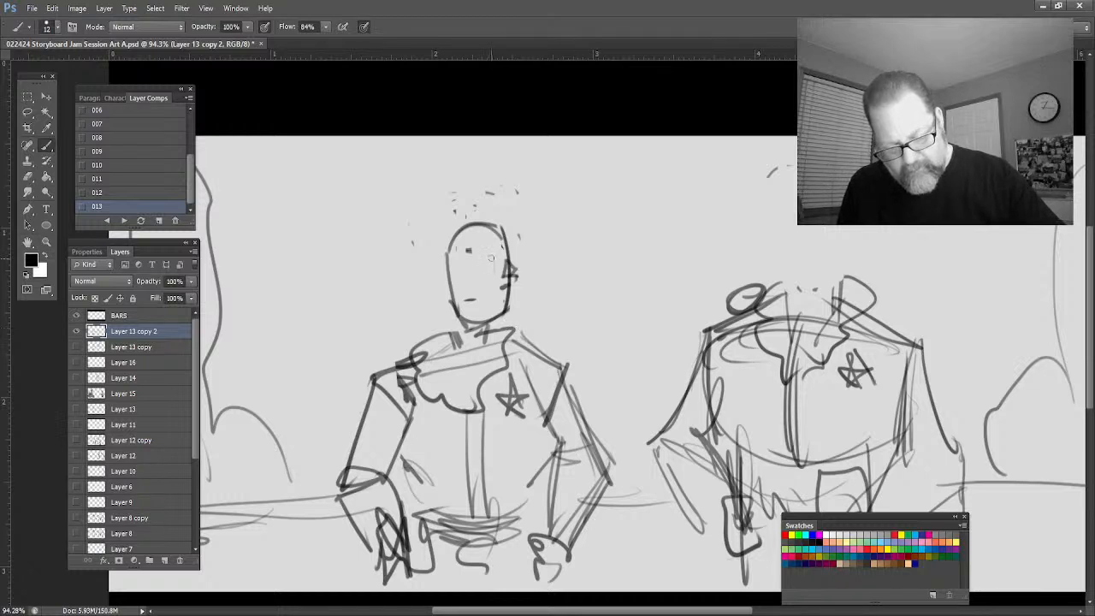
pyautogui.moveTo(493, 256)
pyautogui.mouseDown()
pyautogui.moveTo(438, 285)
pyautogui.moveTo(450, 293)
pyautogui.mouseUp()
pyautogui.moveTo(540, 227)
pyautogui.mouseDown()
pyautogui.moveTo(445, 256)
pyautogui.moveTo(551, 223)
pyautogui.moveTo(489, 223)
pyautogui.moveTo(494, 178)
pyautogui.moveTo(419, 252)
pyautogui.moveTo(422, 269)
pyautogui.mouseUp()
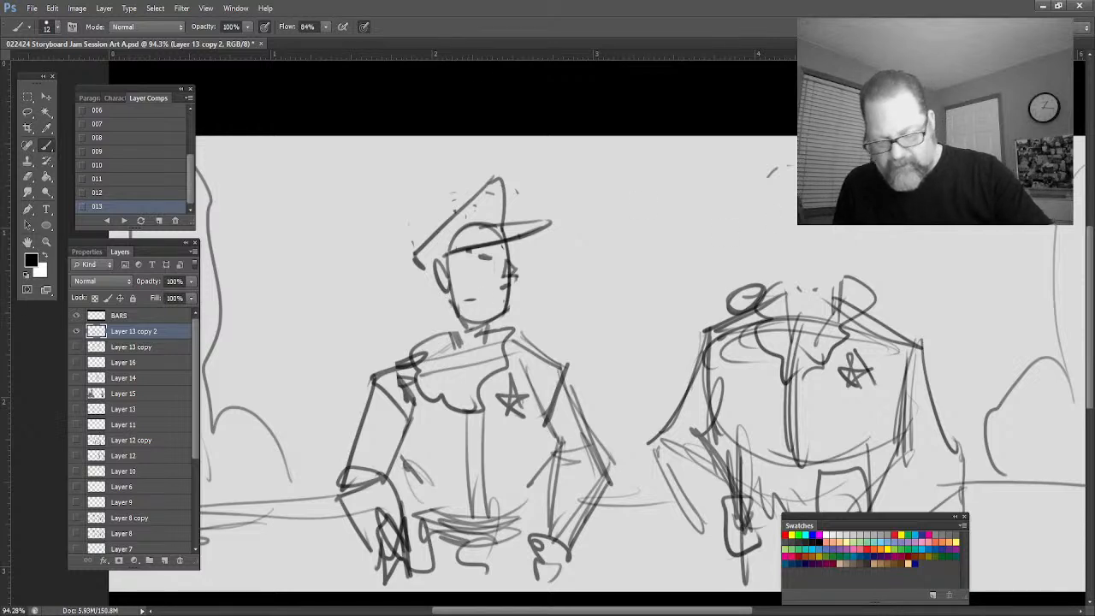
# Redraw the second officer's head turned toward the first officer, with facial features, an ear and a brimmed cap
pyautogui.moveTo(793, 190)
pyautogui.mouseDown()
pyautogui.moveTo(774, 209)
pyautogui.moveTo(775, 277)
pyautogui.mouseUp()
pyautogui.moveTo(845, 226); pyautogui.dragTo(844, 279)
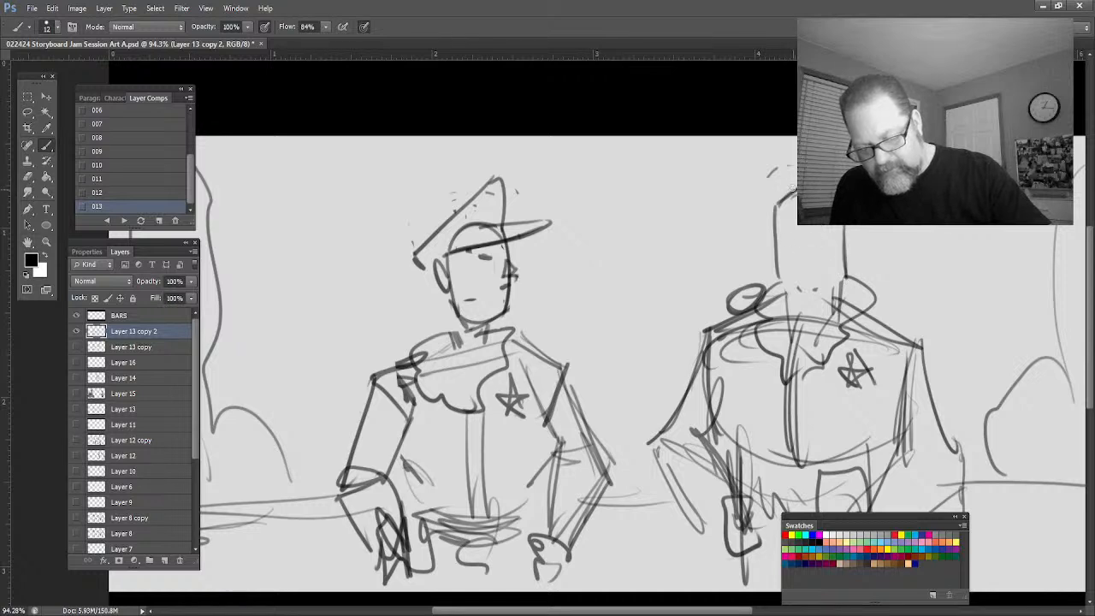
pyautogui.moveTo(794, 188)
pyautogui.mouseDown()
pyautogui.moveTo(787, 279)
pyautogui.moveTo(782, 250)
pyautogui.moveTo(783, 260)
pyautogui.mouseUp()
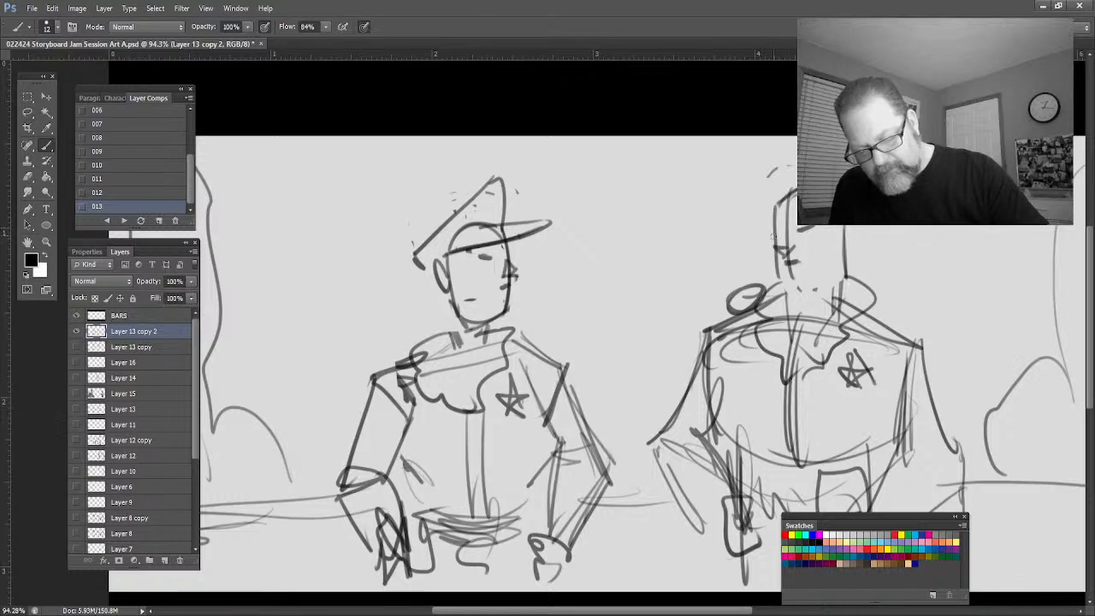
pyautogui.moveTo(845, 226); pyautogui.dragTo(853, 248)
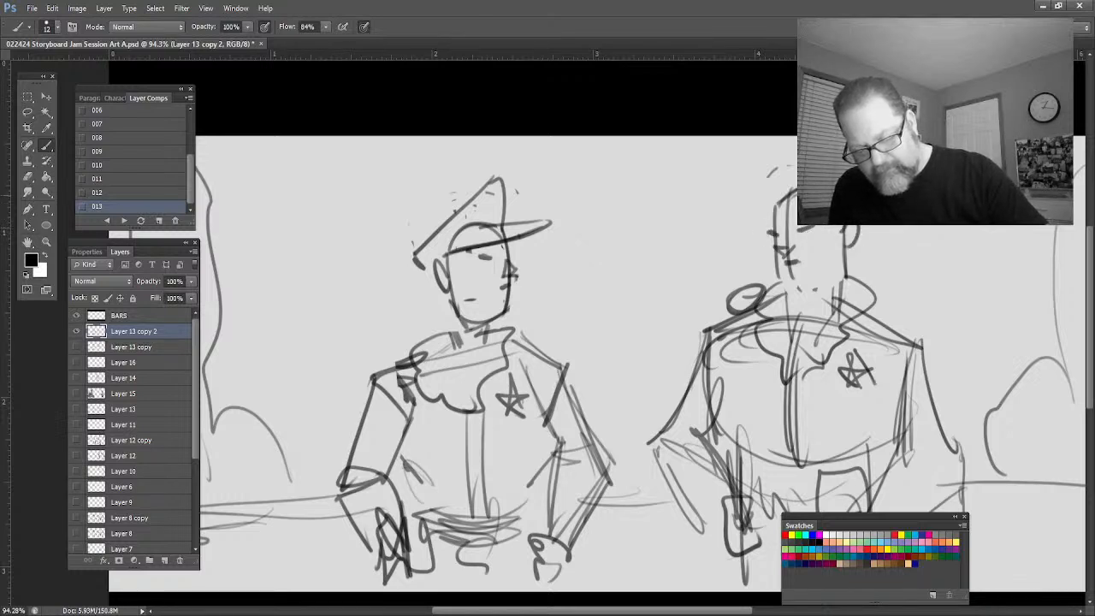
pyautogui.moveTo(796, 214)
pyautogui.mouseDown()
pyautogui.moveTo(716, 205)
pyautogui.moveTo(763, 168)
pyautogui.mouseUp()
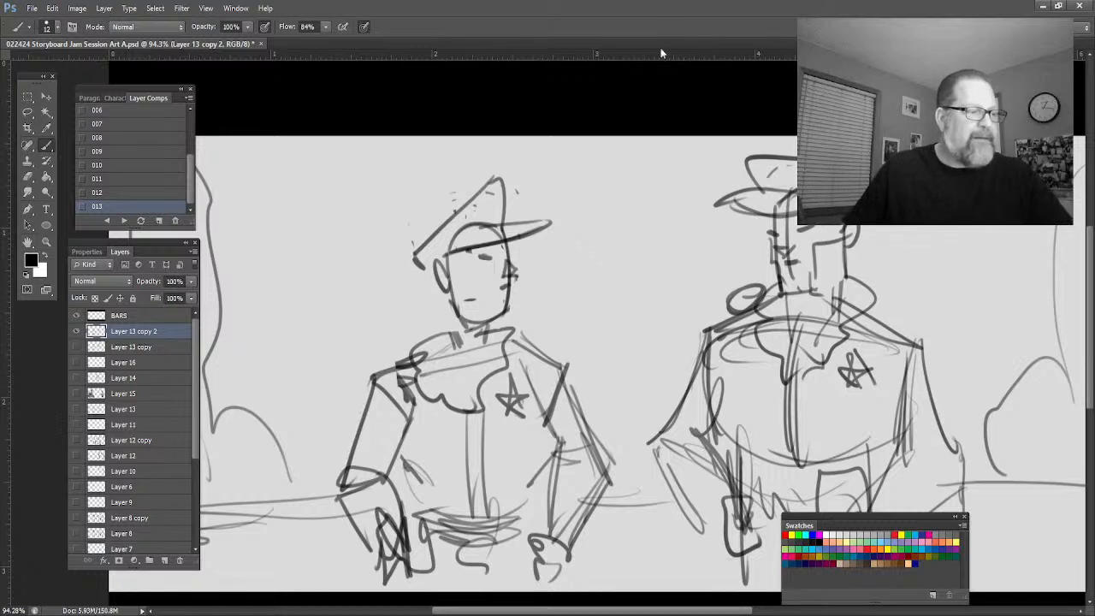
# Save the panel of the two officers facing each other as layer comp 014
pyautogui.click(160, 221)
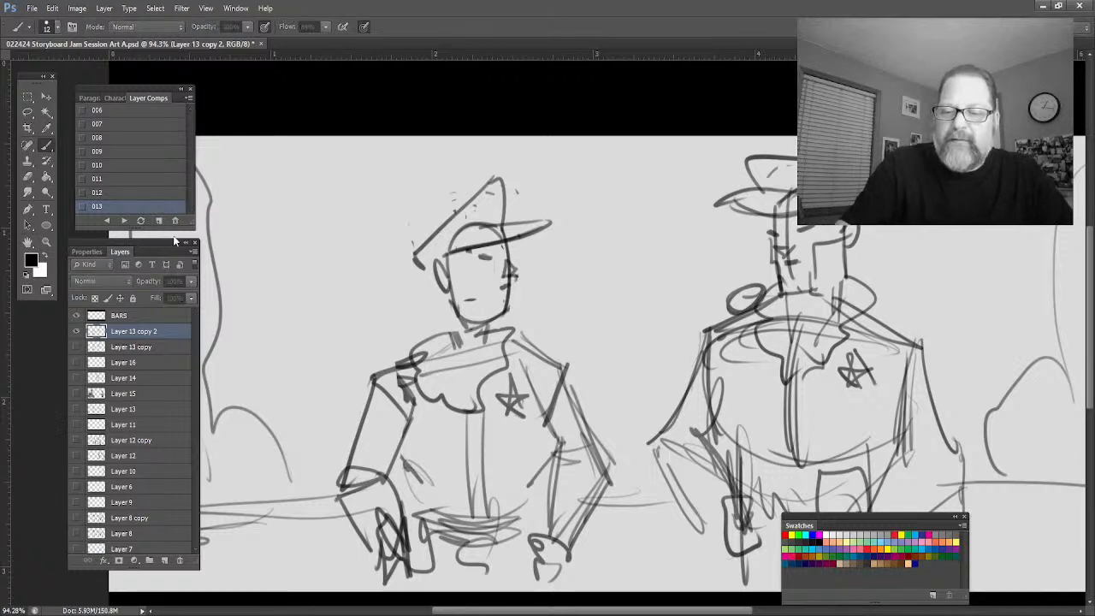
pyautogui.press('Return')
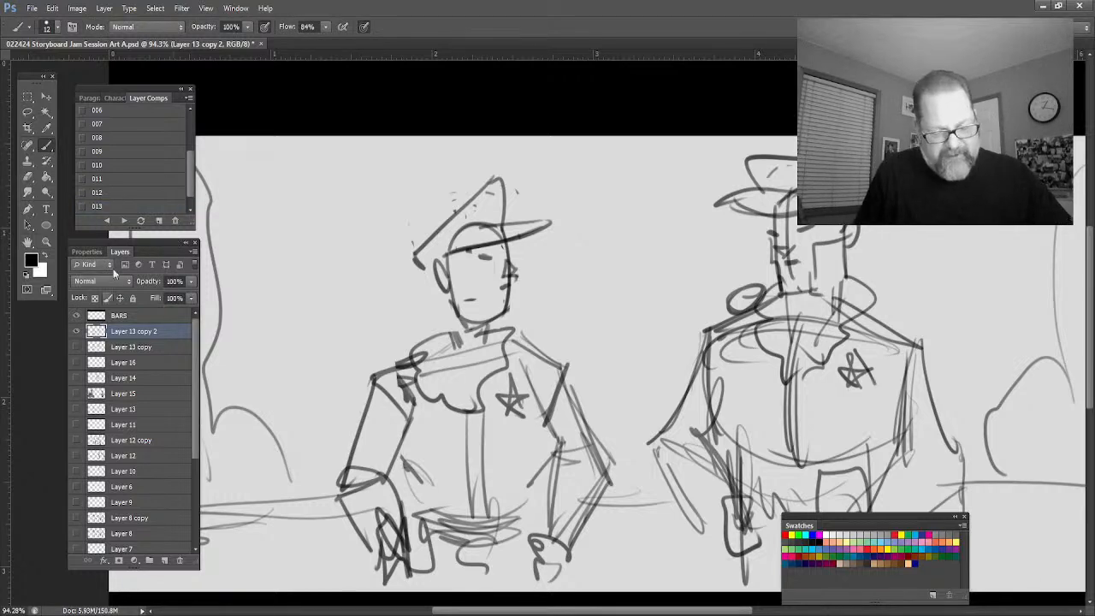
# Step backward through the saved layer comps to 002, the ACTION THUMBNAILS title panel
pyautogui.hotkey('ctrl', '-')
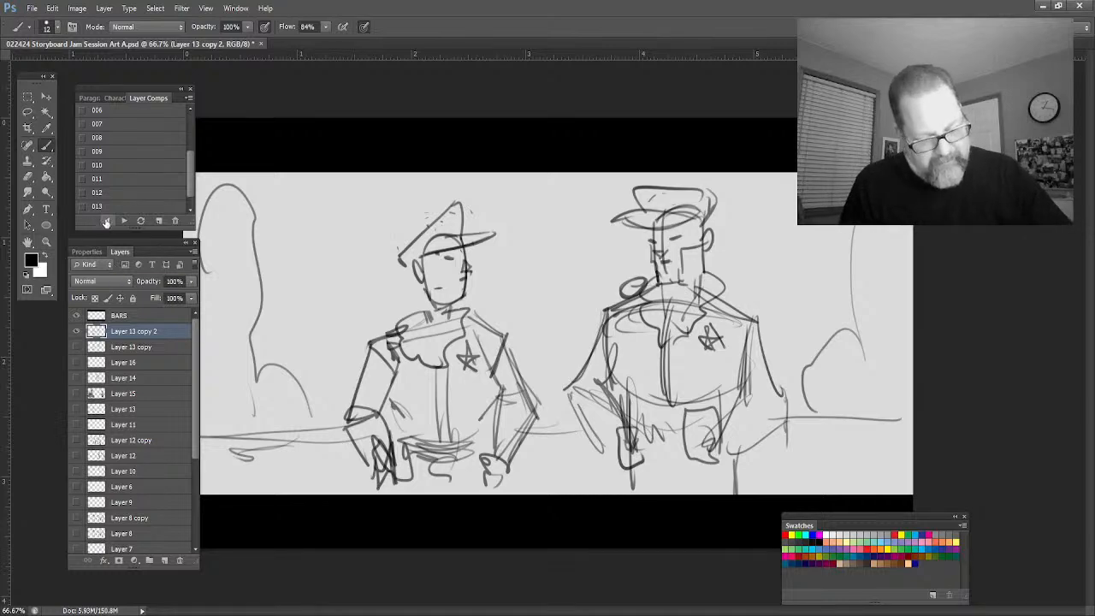
pyautogui.click(107, 221)
pyautogui.click(108, 222)
pyautogui.click(108, 221)
pyautogui.click(108, 221)
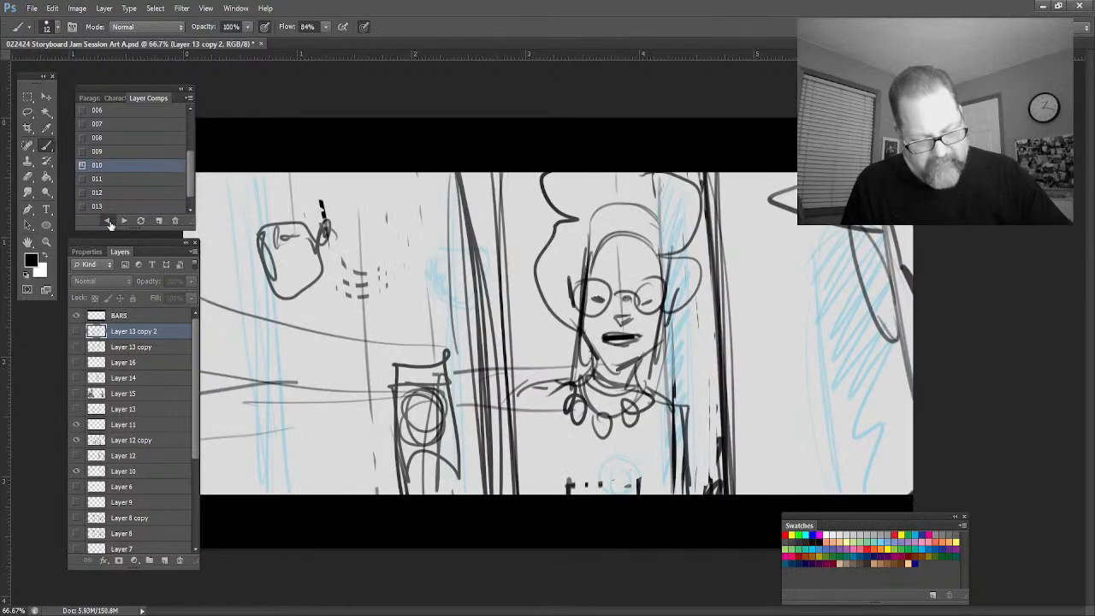
pyautogui.click(107, 223)
pyautogui.click(108, 221)
pyautogui.click(108, 222)
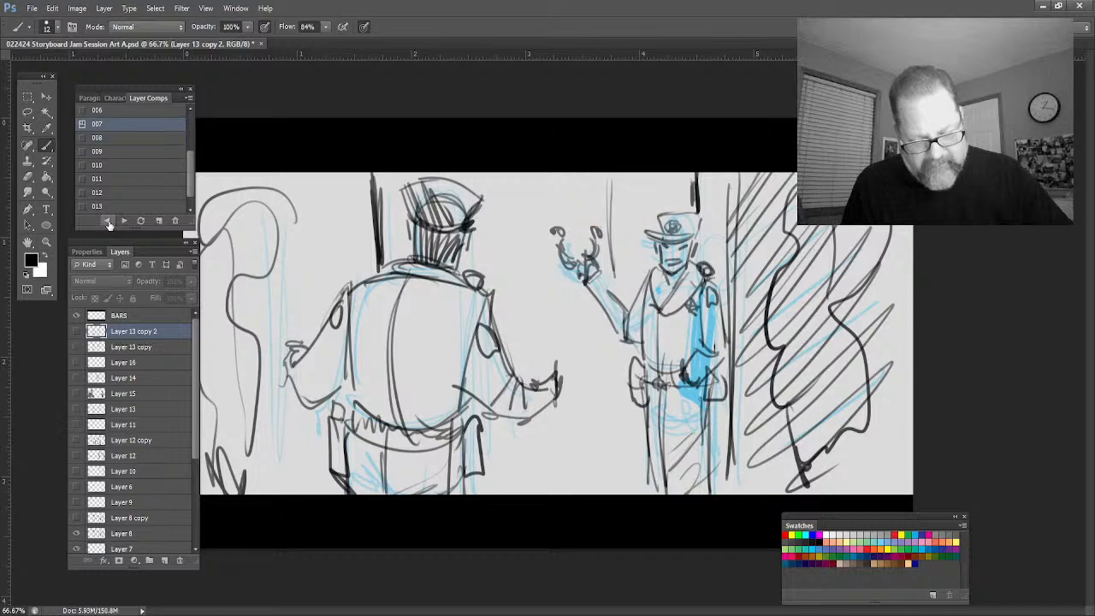
pyautogui.click(108, 222)
pyautogui.click(107, 221)
pyautogui.click(107, 221)
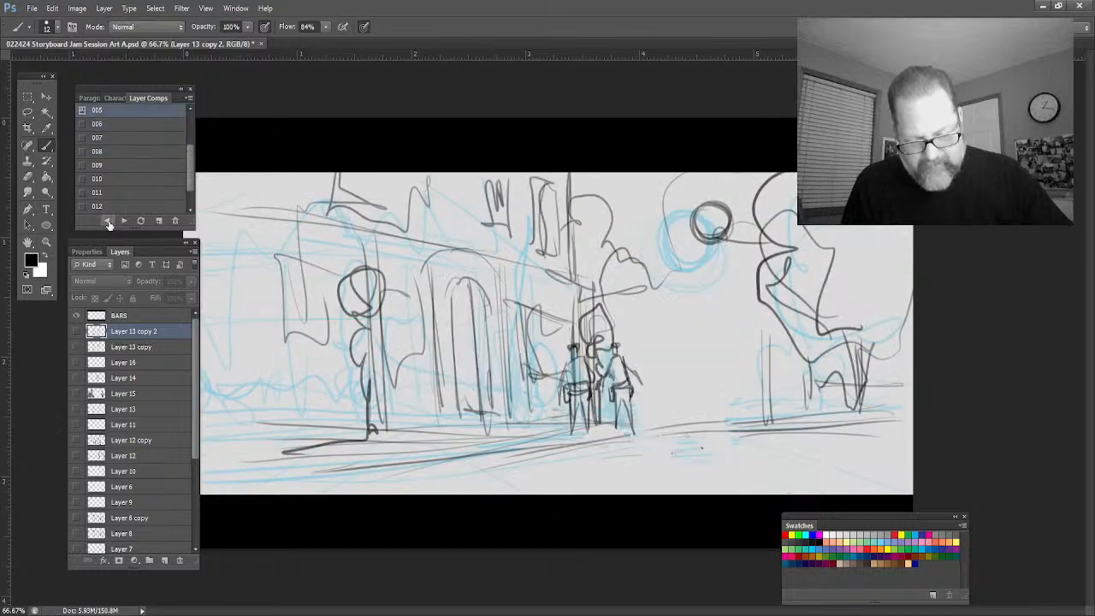
pyautogui.click(109, 221)
pyautogui.click(108, 221)
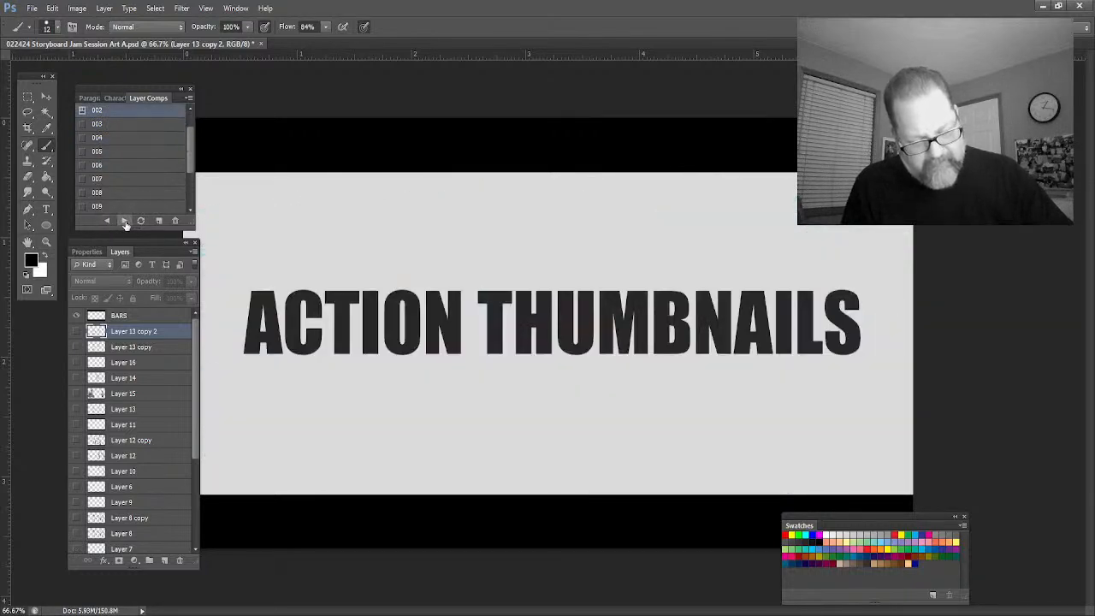
# Review the storyboard in order by advancing through the layer comps from 002 to 014
pyautogui.click(124, 222)
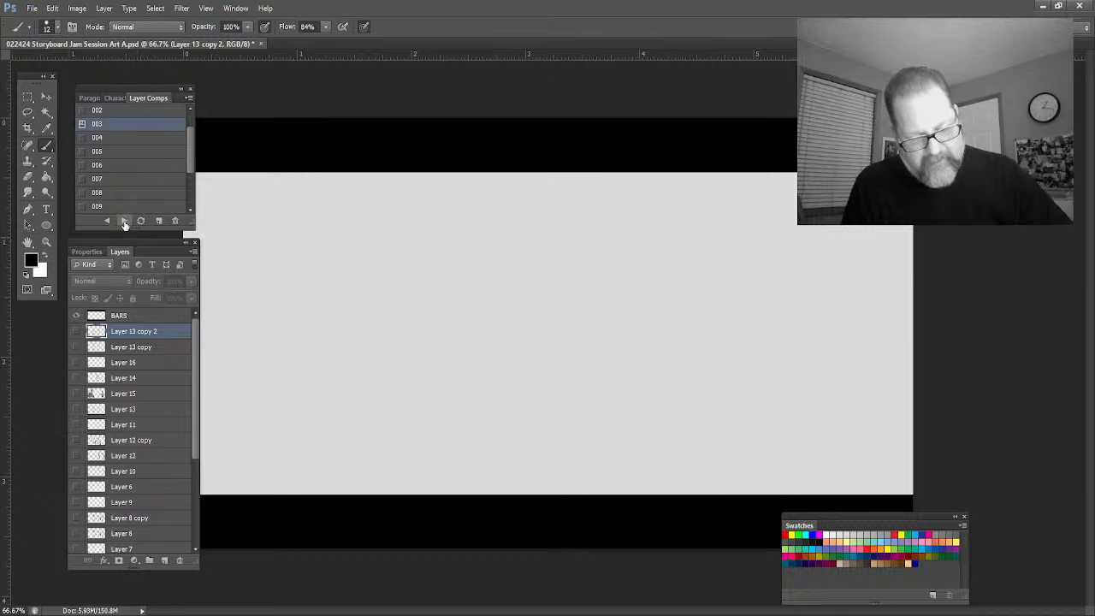
pyautogui.click(124, 222)
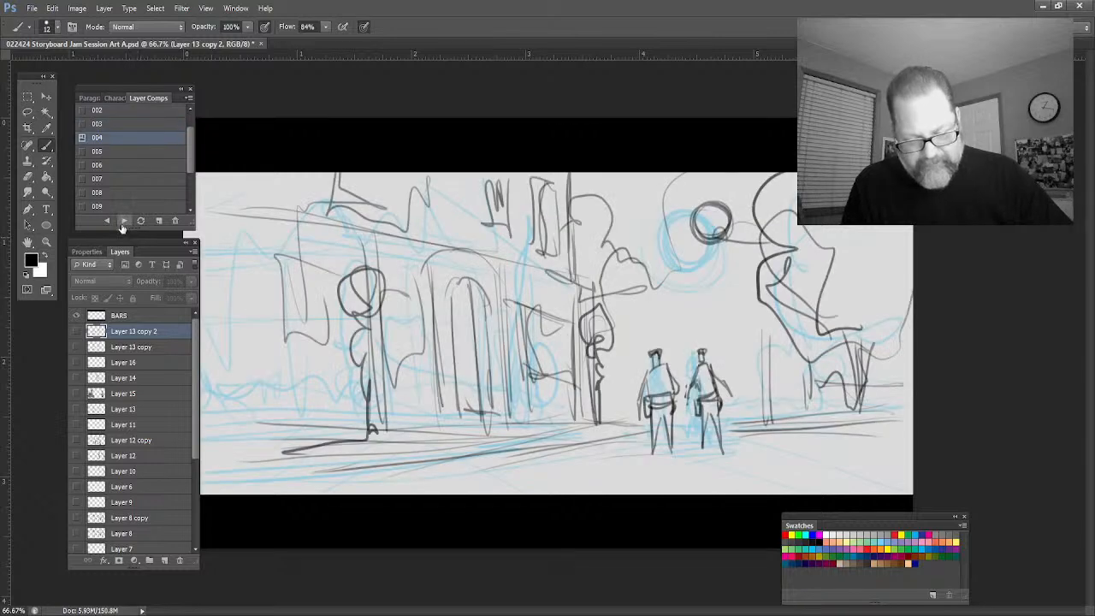
pyautogui.click(124, 221)
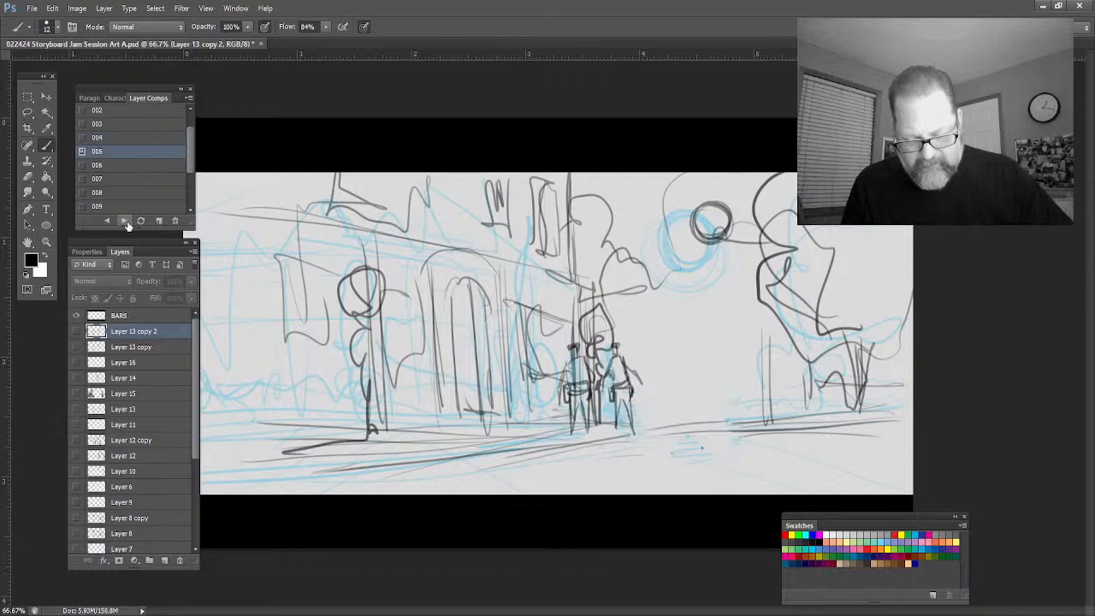
pyautogui.click(125, 222)
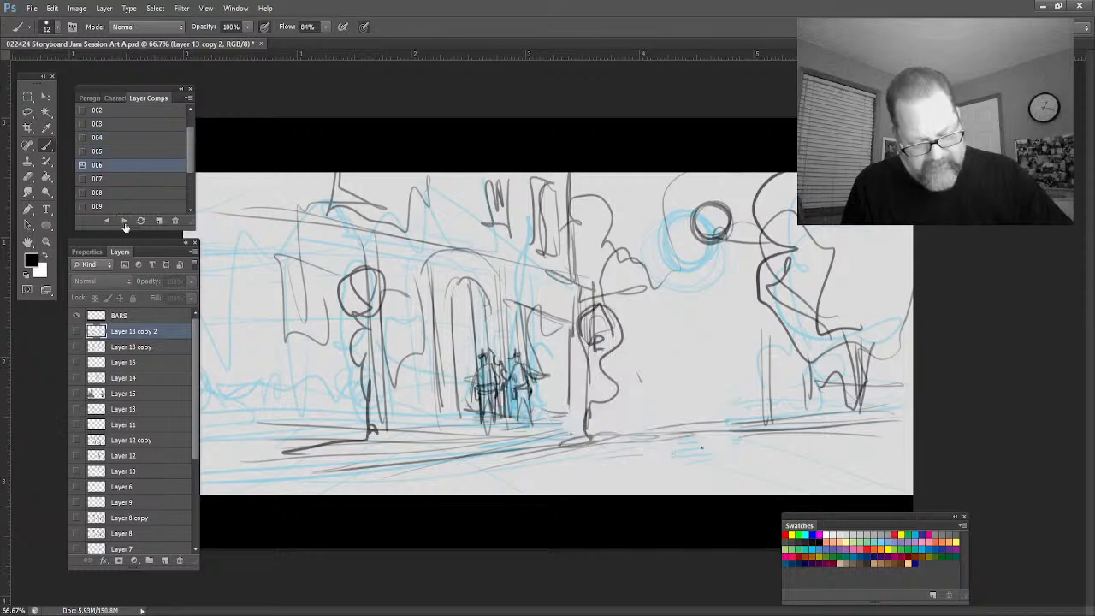
pyautogui.click(128, 224)
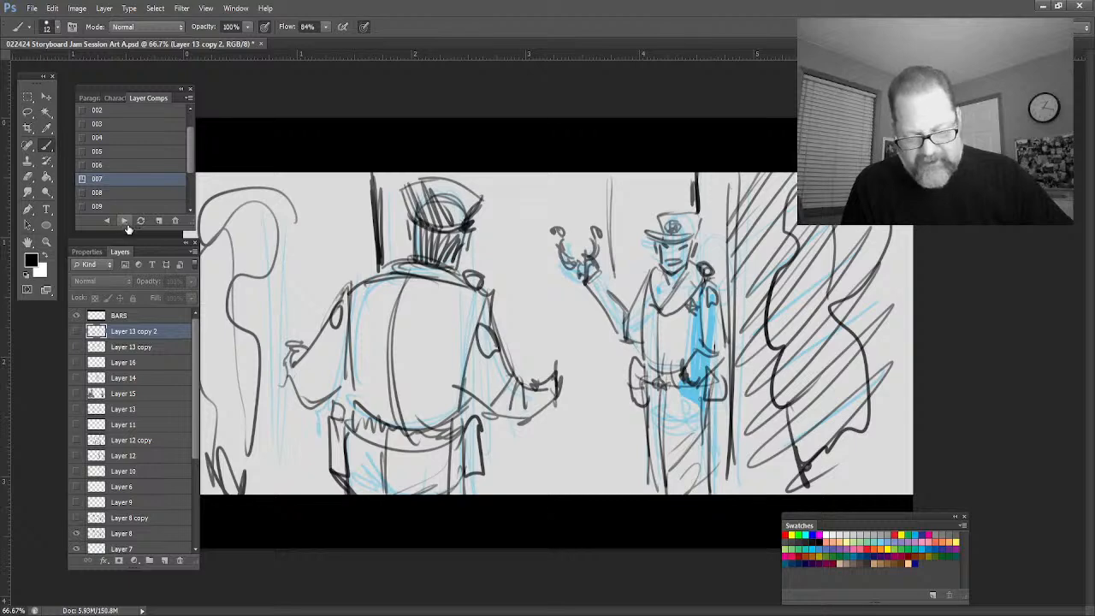
pyautogui.click(124, 222)
pyautogui.click(123, 222)
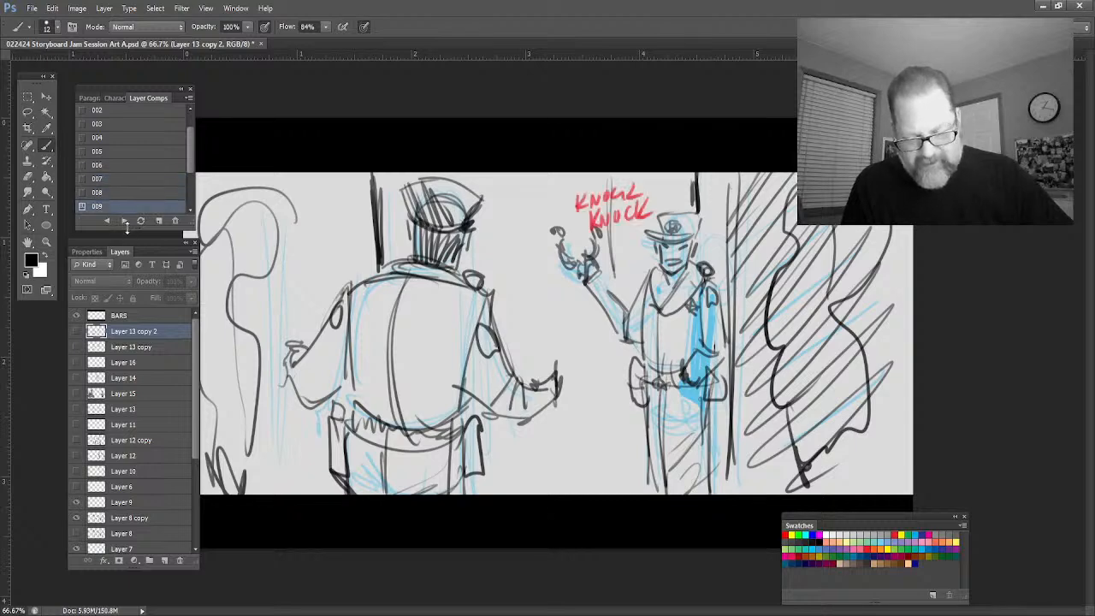
pyautogui.click(125, 222)
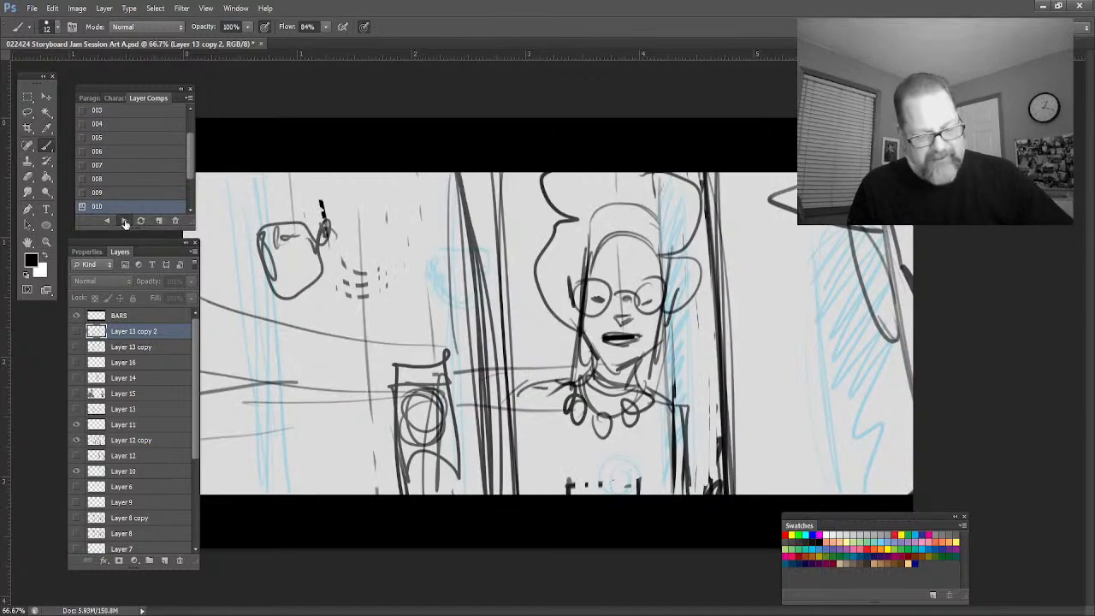
pyautogui.click(124, 222)
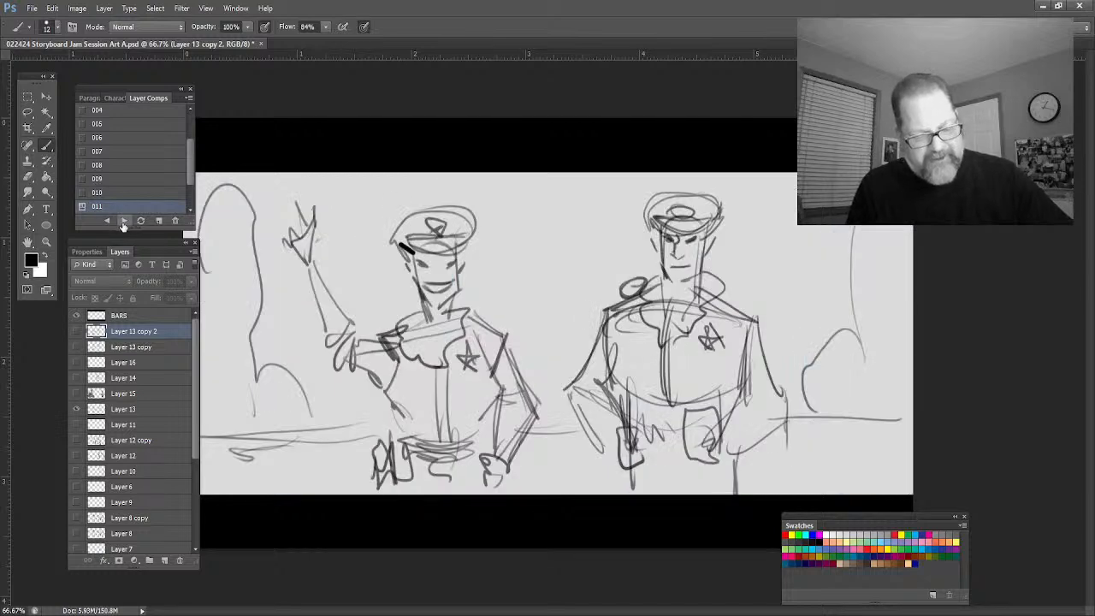
pyautogui.click(125, 221)
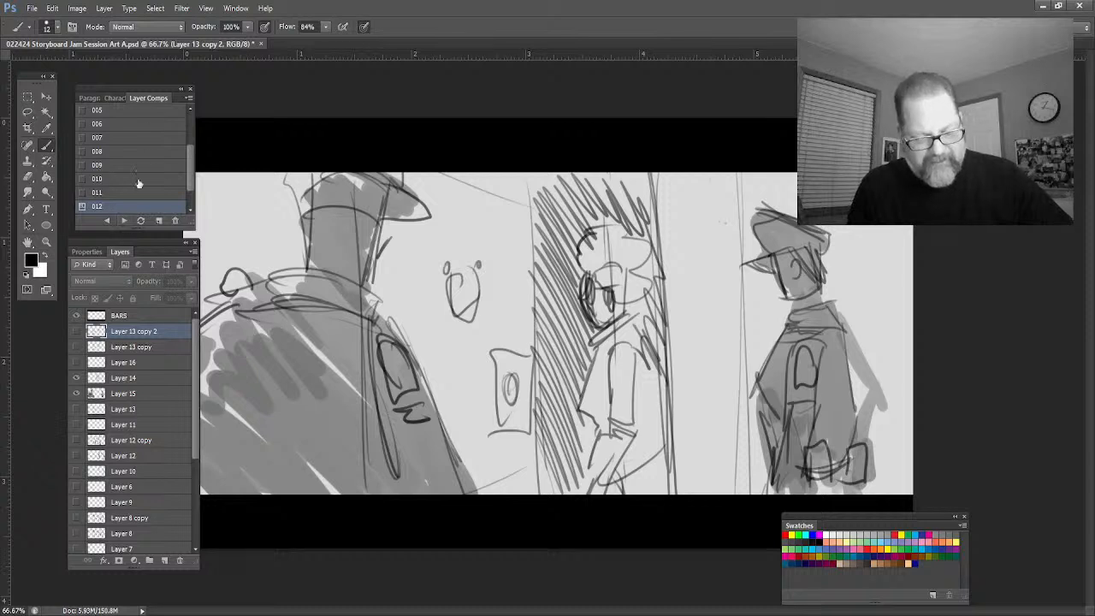
pyautogui.click(130, 221)
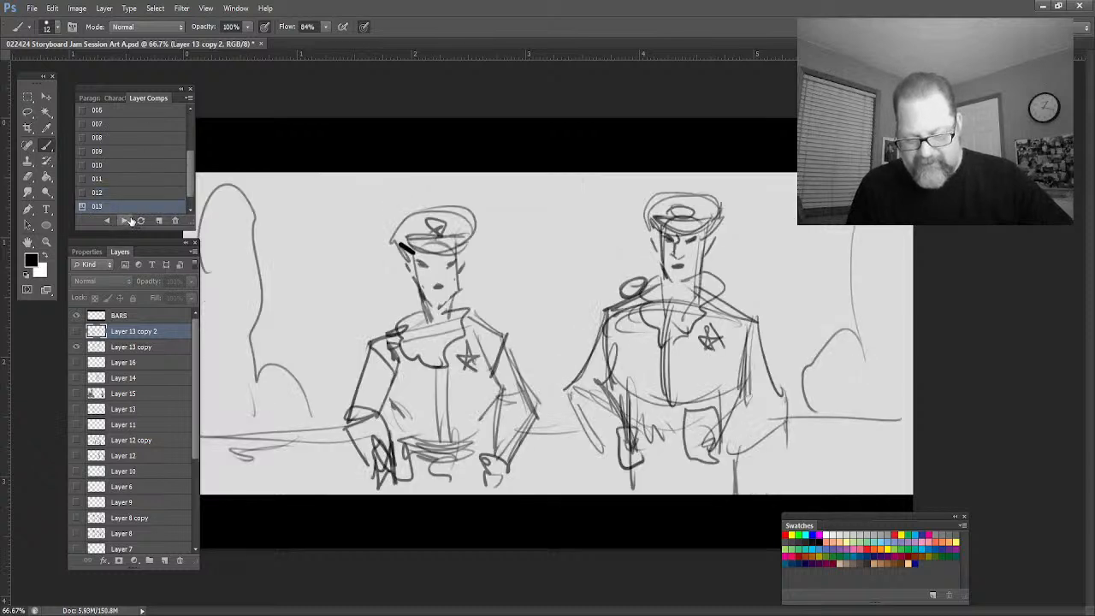
pyautogui.click(126, 221)
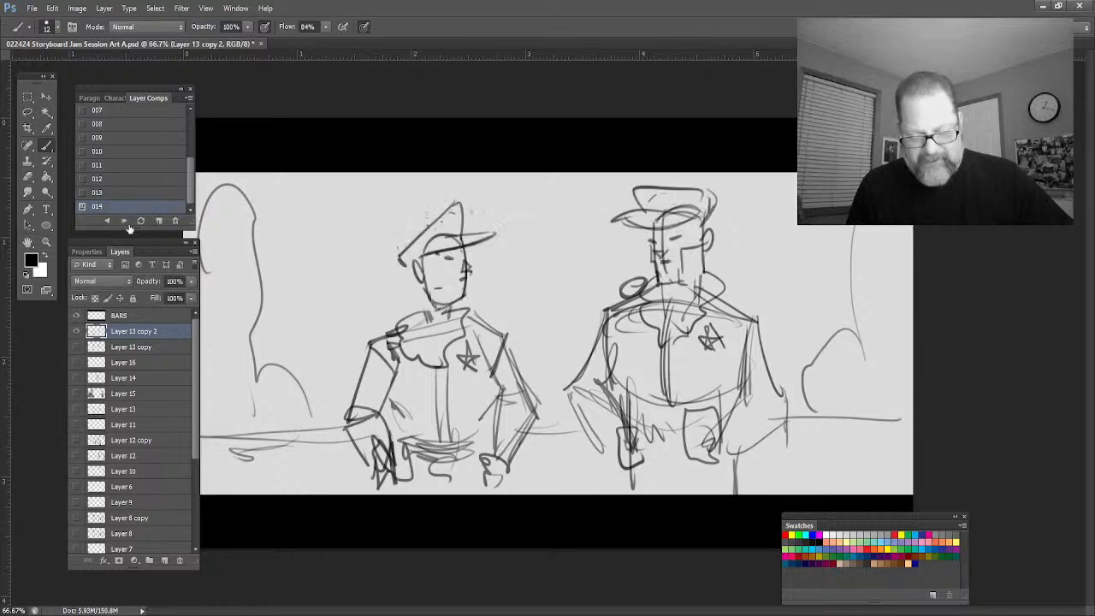
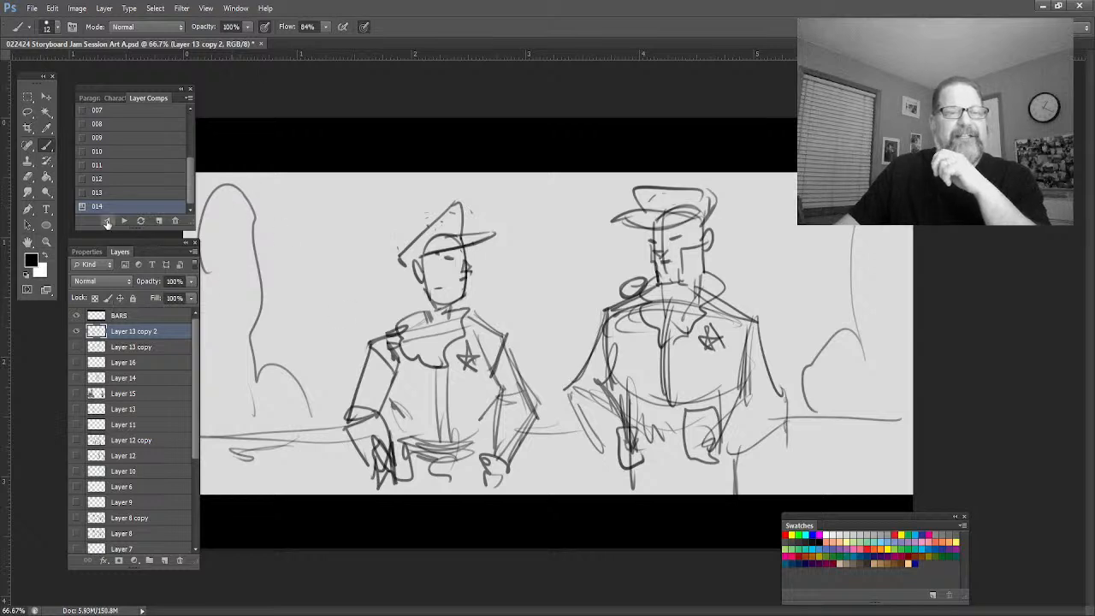
# Flip back to layer comp 012 and forward again to 014 to compare the last panels
pyautogui.click(106, 220)
pyautogui.click(106, 220)
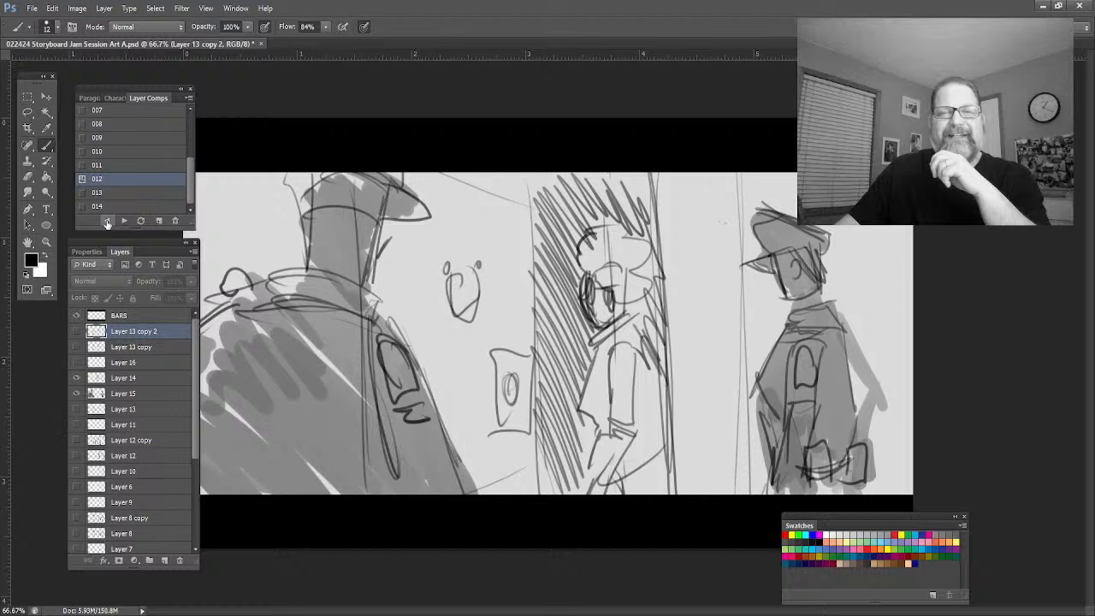
pyautogui.click(126, 221)
pyautogui.click(125, 222)
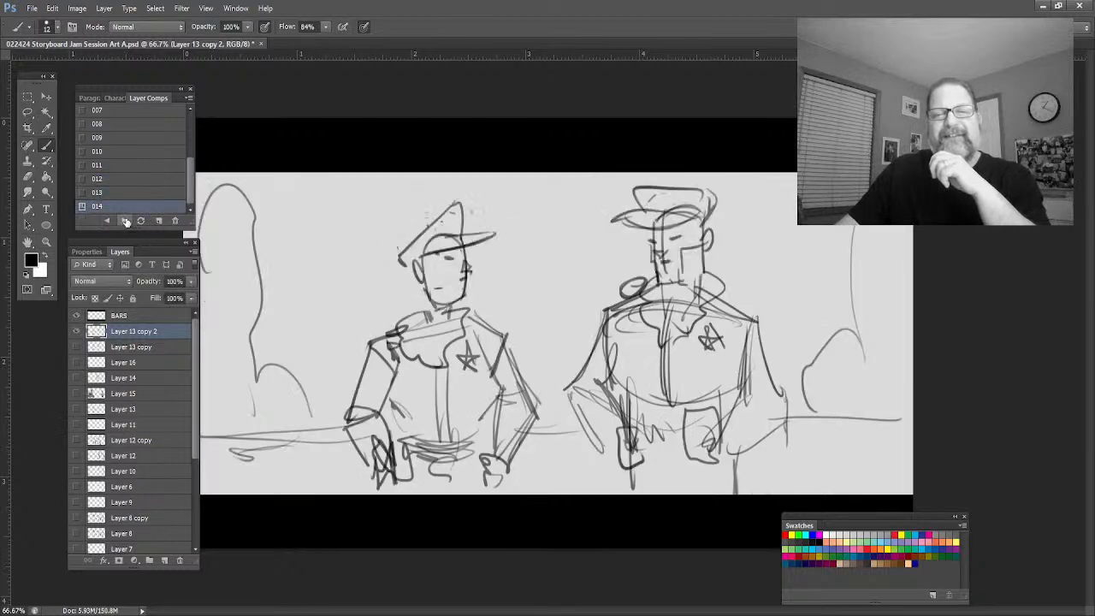
# Return to the blank frame in layer comp 001 and add a new layer for the next storyboard panel
pyautogui.click(126, 222)
pyautogui.click(125, 221)
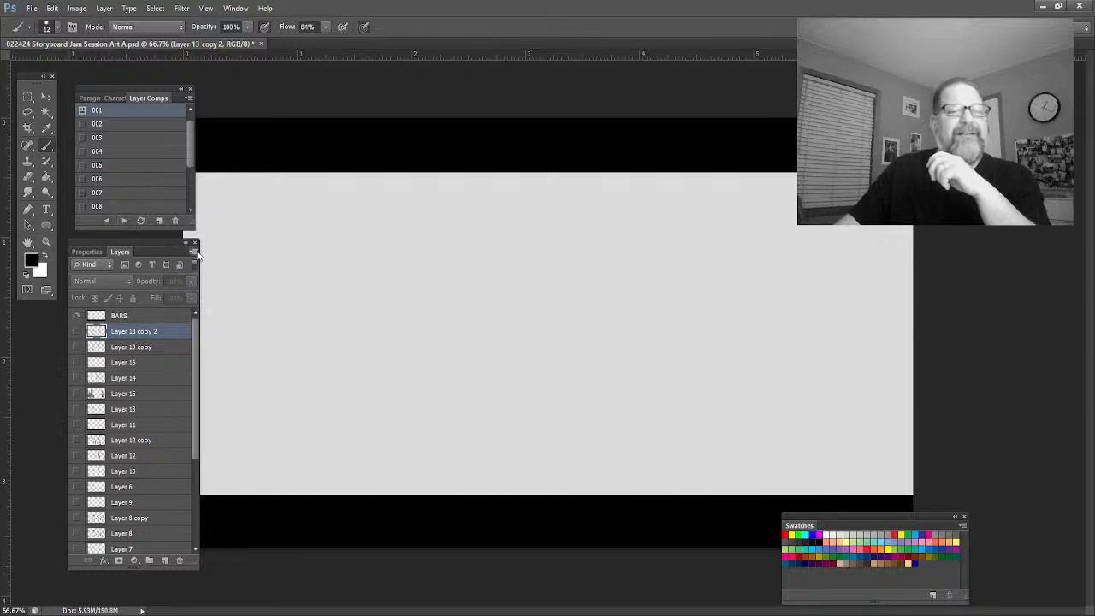
pyautogui.hotkey('ctrl', 'shift', 'n')
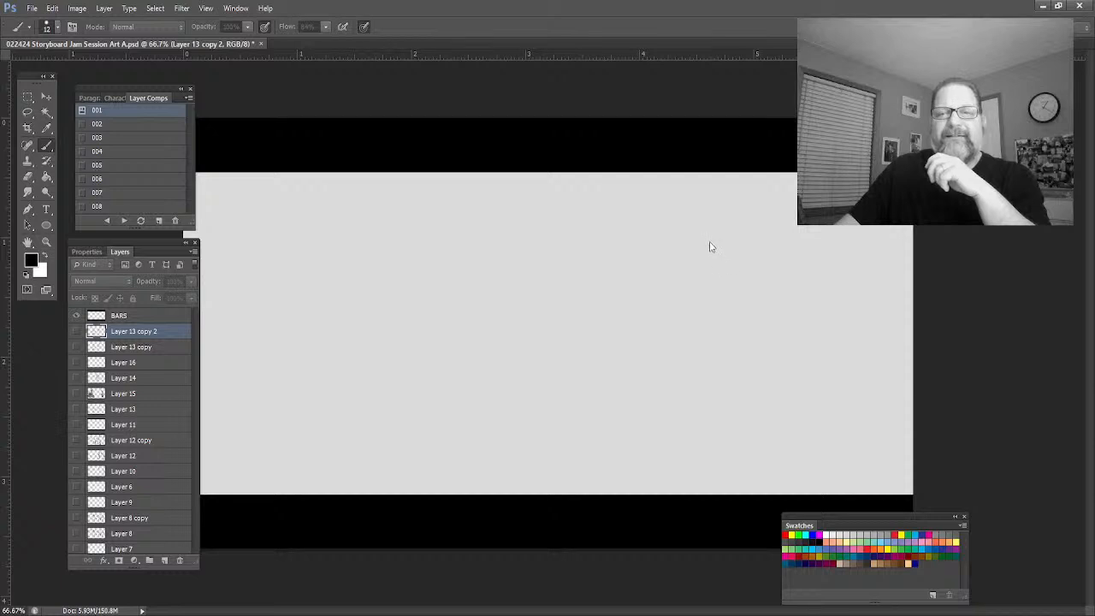
pyautogui.press('Return')
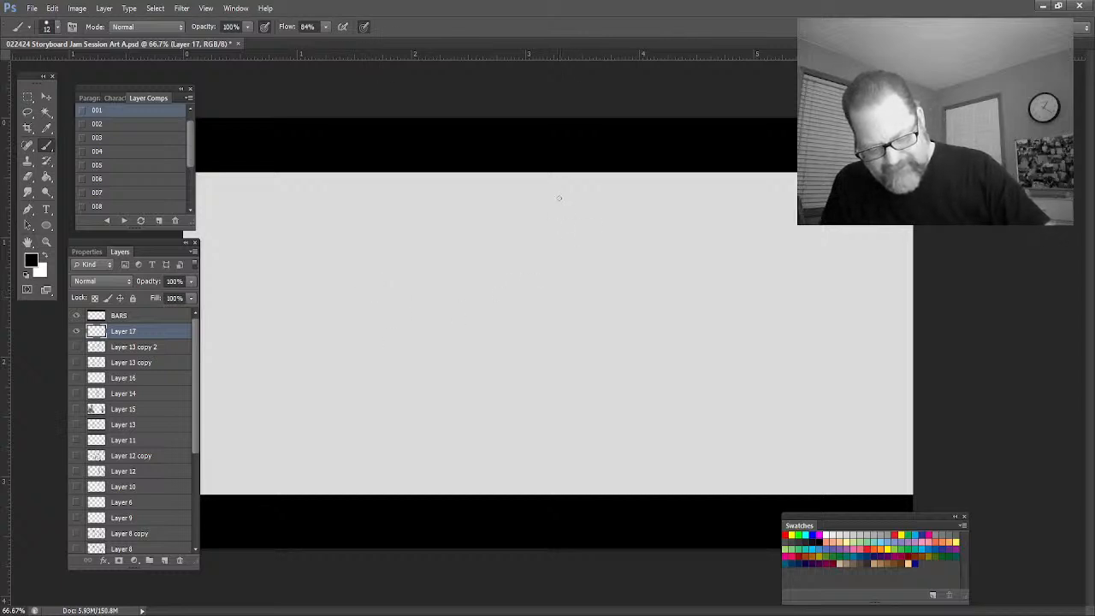
# Draw the tall, slightly slanted door-edge lines down the full frame height and move them toward the right side of the frame
pyautogui.moveTo(556, 178)
pyautogui.mouseDown()
pyautogui.moveTo(565, 464)
pyautogui.moveTo(549, 229)
pyautogui.moveTo(565, 492)
pyautogui.mouseUp()
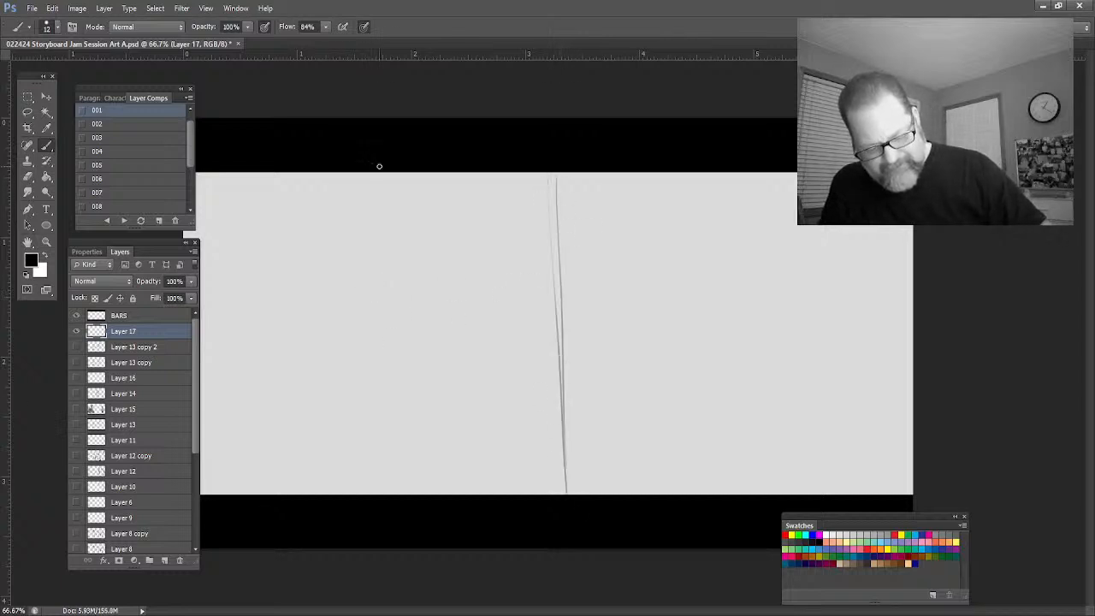
pyautogui.press('v')
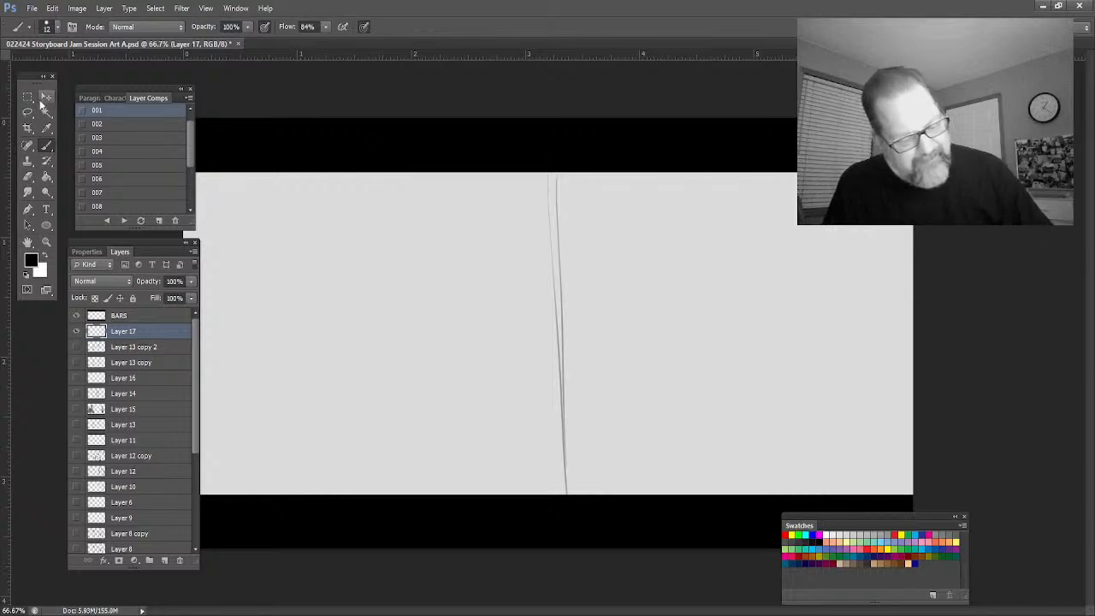
pyautogui.moveTo(555, 364); pyautogui.dragTo(661, 374)
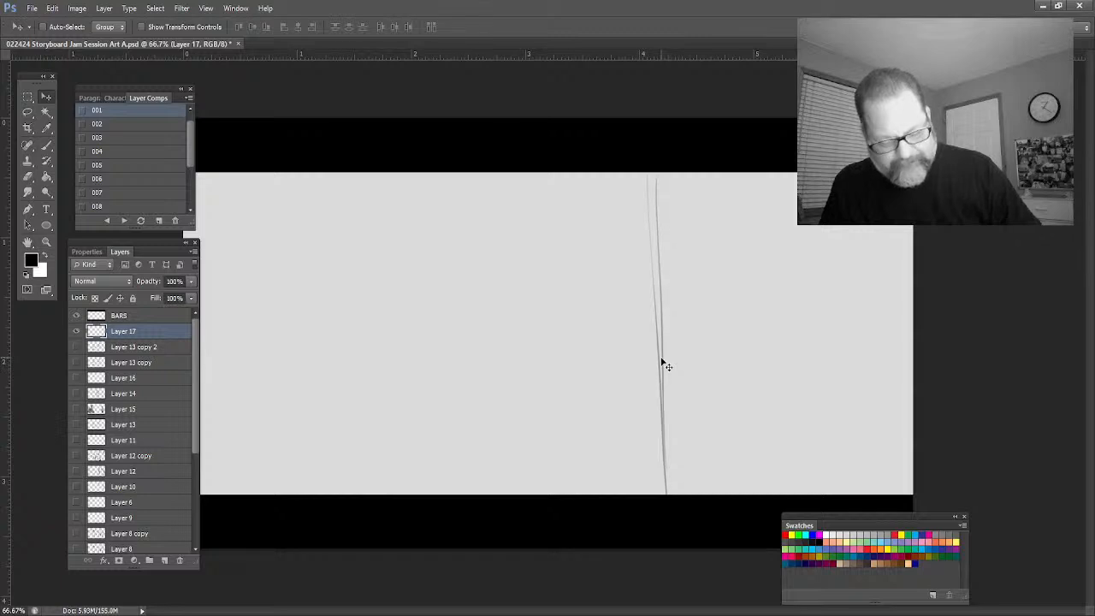
# Sketch a small wall fixture beside the door edge and a large curved foreground silhouette on its right
pyautogui.press('b')
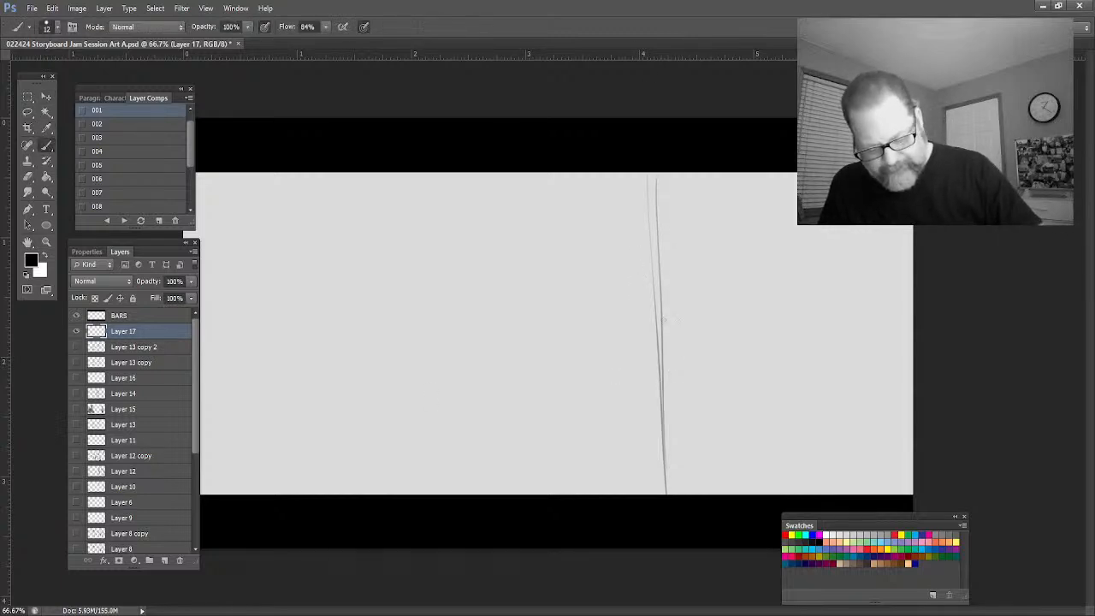
pyautogui.moveTo(642, 250)
pyautogui.mouseDown()
pyautogui.moveTo(640, 305)
pyautogui.moveTo(649, 229)
pyautogui.moveTo(633, 250)
pyautogui.mouseUp()
pyautogui.moveTo(774, 186)
pyautogui.mouseDown()
pyautogui.moveTo(737, 289)
pyautogui.moveTo(774, 409)
pyautogui.moveTo(783, 496)
pyautogui.mouseUp()
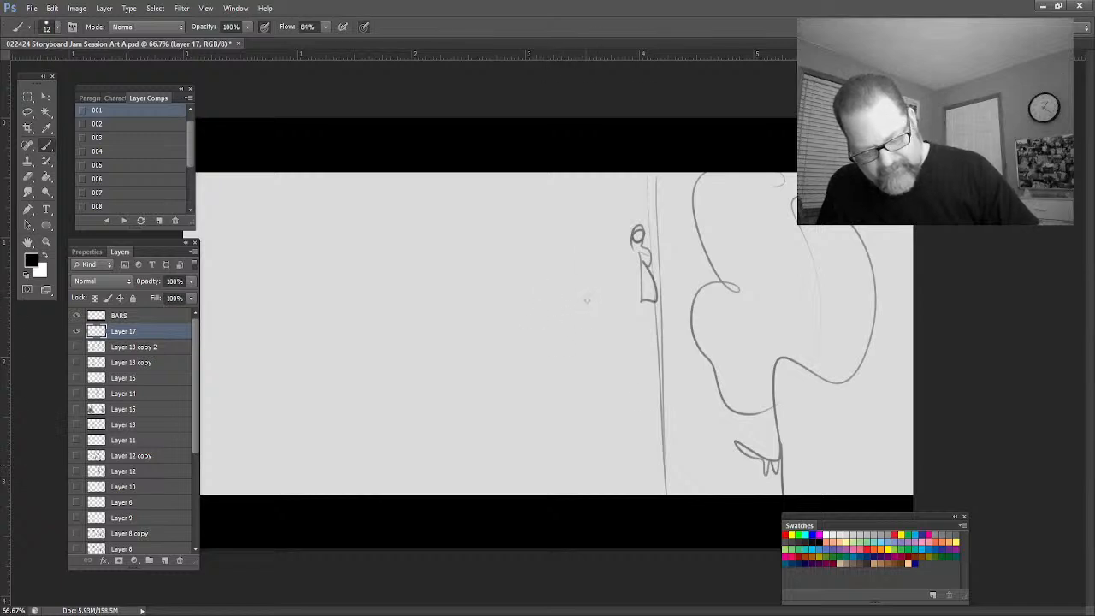
# Try sketching a standing officer with a brimmed hat, outstretched arm and belt, just left of the door edge
pyautogui.moveTo(592, 297)
pyautogui.mouseDown()
pyautogui.moveTo(581, 330)
pyautogui.moveTo(592, 324)
pyautogui.moveTo(601, 347)
pyautogui.moveTo(569, 362)
pyautogui.moveTo(592, 394)
pyautogui.mouseUp()
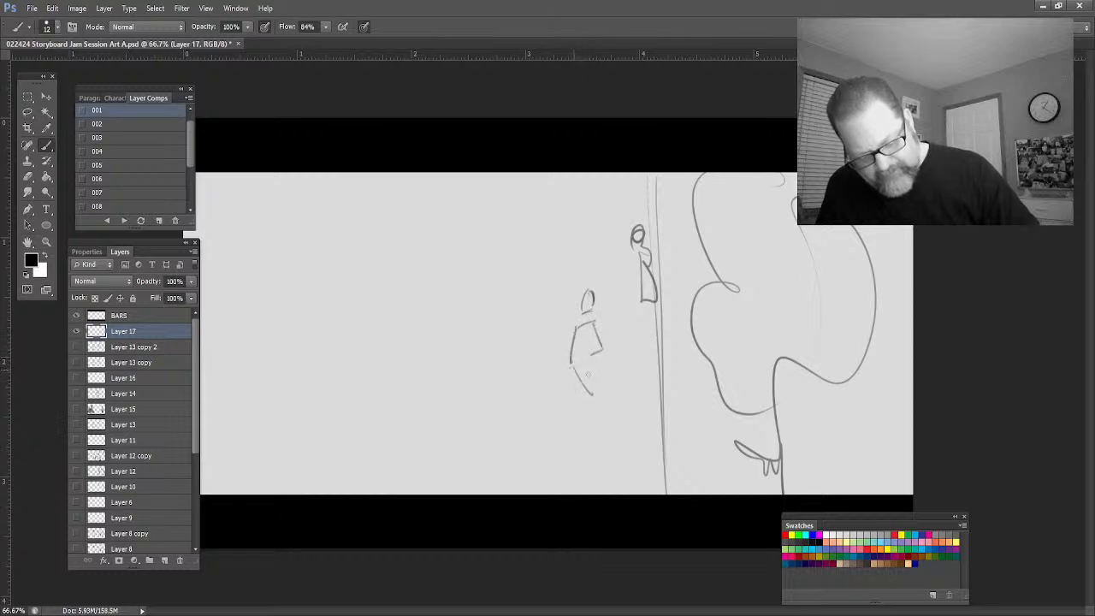
pyautogui.moveTo(578, 342); pyautogui.dragTo(594, 395)
pyautogui.moveTo(602, 334)
pyautogui.mouseDown()
pyautogui.moveTo(633, 368)
pyautogui.moveTo(601, 351)
pyautogui.moveTo(596, 384)
pyautogui.moveTo(571, 412)
pyautogui.moveTo(592, 503)
pyautogui.mouseUp()
pyautogui.moveTo(595, 494)
pyautogui.mouseDown()
pyautogui.moveTo(600, 383)
pyautogui.moveTo(599, 484)
pyautogui.mouseUp()
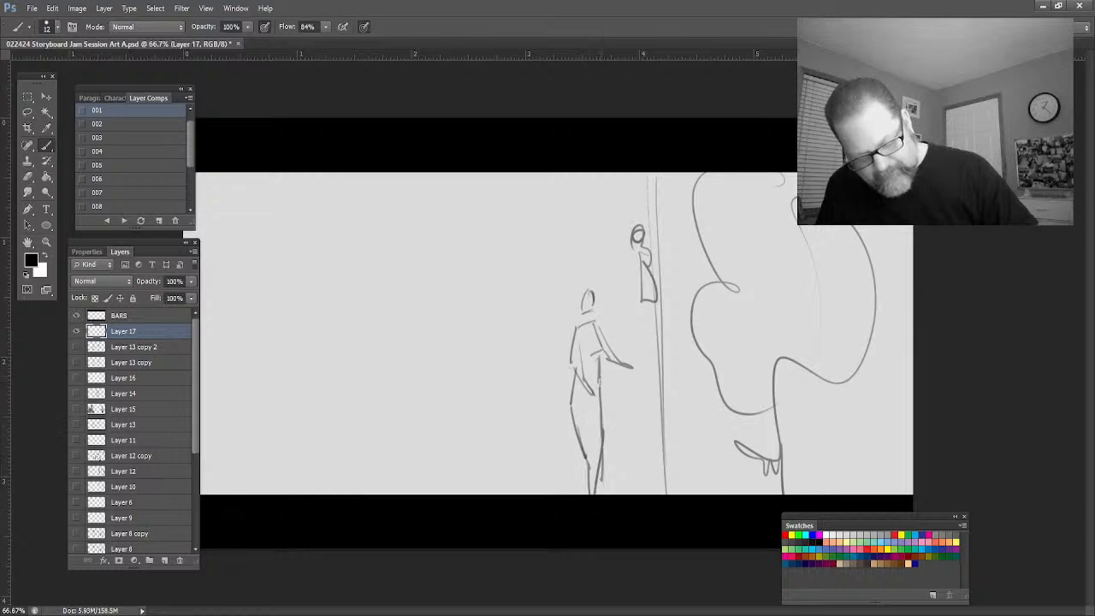
pyautogui.moveTo(573, 410); pyautogui.dragTo(575, 494)
pyautogui.moveTo(591, 436); pyautogui.dragTo(578, 481)
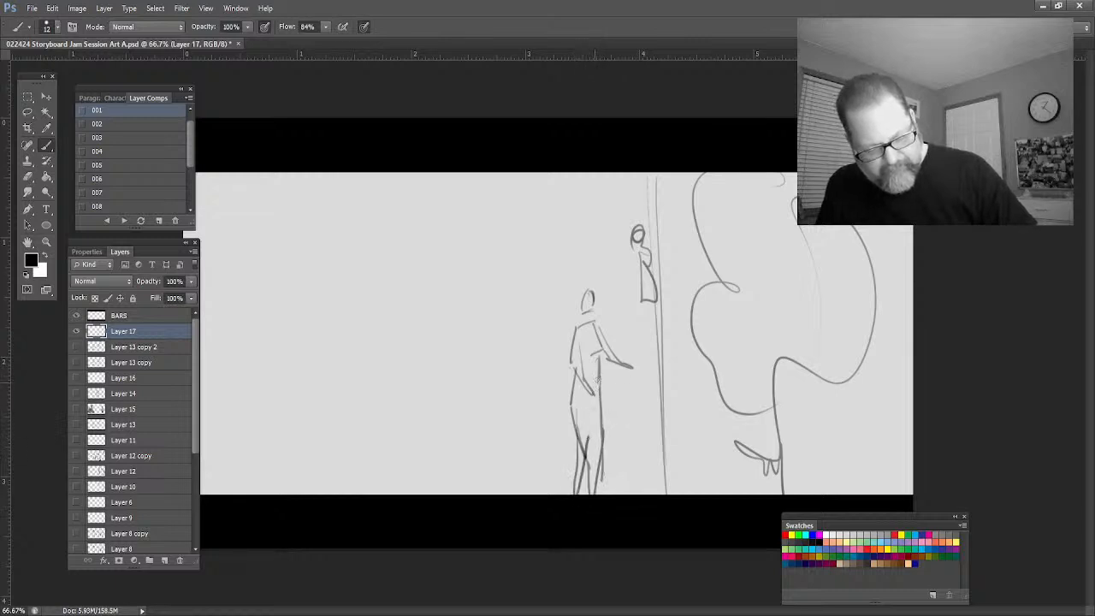
pyautogui.moveTo(584, 378); pyautogui.dragTo(601, 392)
pyautogui.moveTo(574, 388)
pyautogui.mouseDown()
pyautogui.moveTo(602, 395)
pyautogui.moveTo(581, 399)
pyautogui.mouseUp()
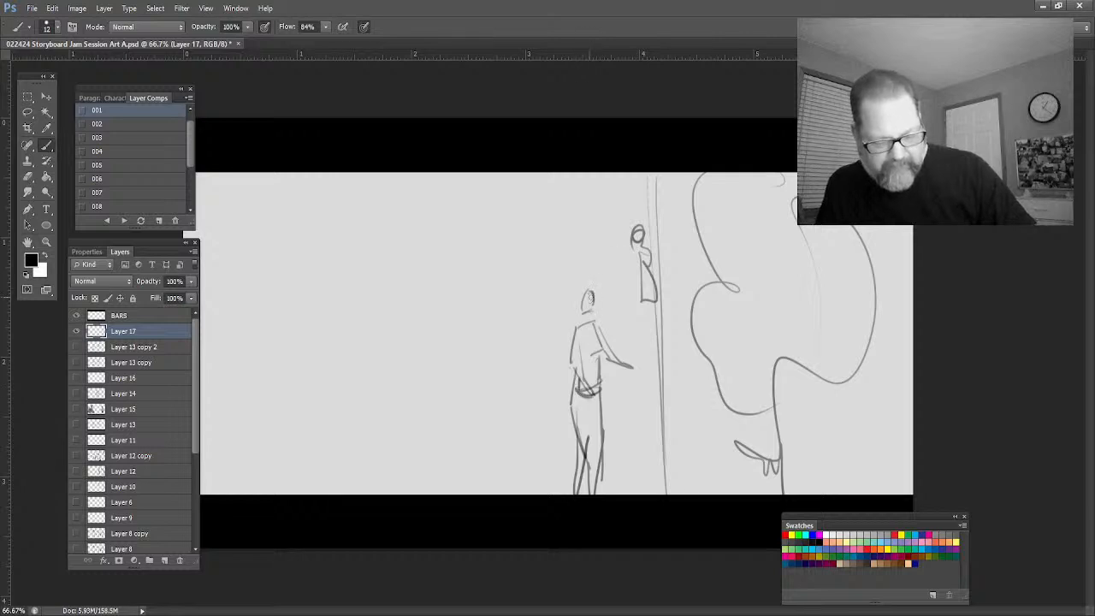
pyautogui.moveTo(589, 295)
pyautogui.mouseDown()
pyautogui.moveTo(583, 341)
pyautogui.moveTo(593, 327)
pyautogui.moveTo(598, 357)
pyautogui.moveTo(597, 301)
pyautogui.moveTo(580, 296)
pyautogui.moveTo(588, 315)
pyautogui.moveTo(572, 344)
pyautogui.mouseUp()
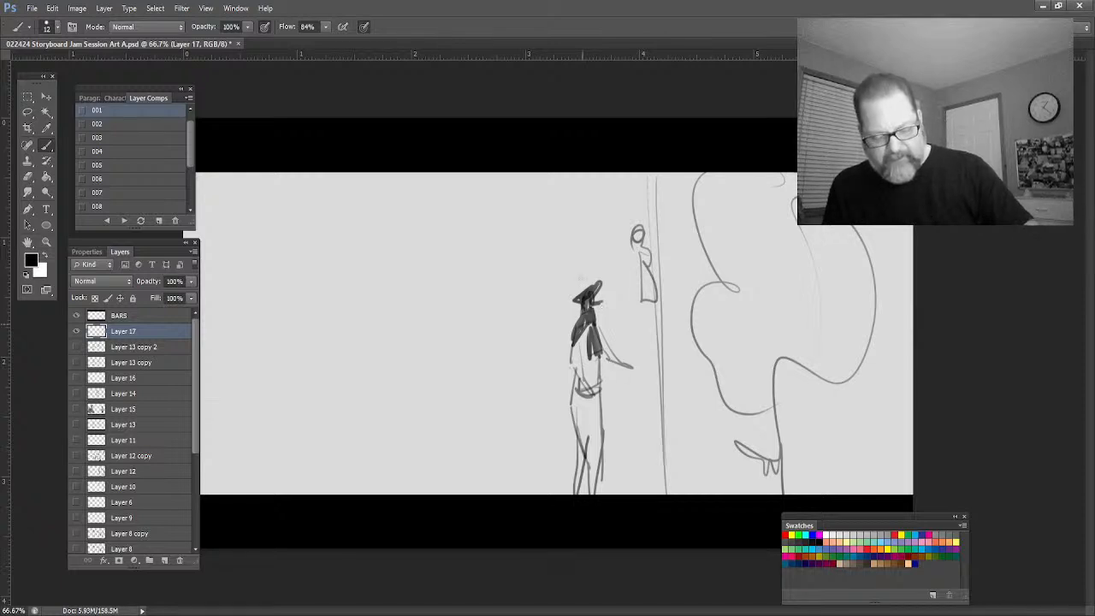
# Erase the sketched officer near the door edge
pyautogui.moveTo(584, 328); pyautogui.dragTo(573, 357)
pyautogui.moveTo(589, 332); pyautogui.dragTo(579, 363)
pyautogui.moveTo(594, 308); pyautogui.dragTo(619, 363)
pyautogui.moveTo(585, 295)
pyautogui.mouseDown()
pyautogui.moveTo(630, 365)
pyautogui.moveTo(600, 398)
pyautogui.moveTo(602, 443)
pyautogui.mouseUp()
pyautogui.moveTo(575, 325); pyautogui.dragTo(588, 477)
pyautogui.moveTo(574, 385); pyautogui.dragTo(590, 493)
pyautogui.moveTo(581, 316); pyautogui.dragTo(577, 493)
pyautogui.moveTo(581, 318)
pyautogui.mouseDown()
pyautogui.moveTo(599, 479)
pyautogui.moveTo(596, 339)
pyautogui.mouseUp()
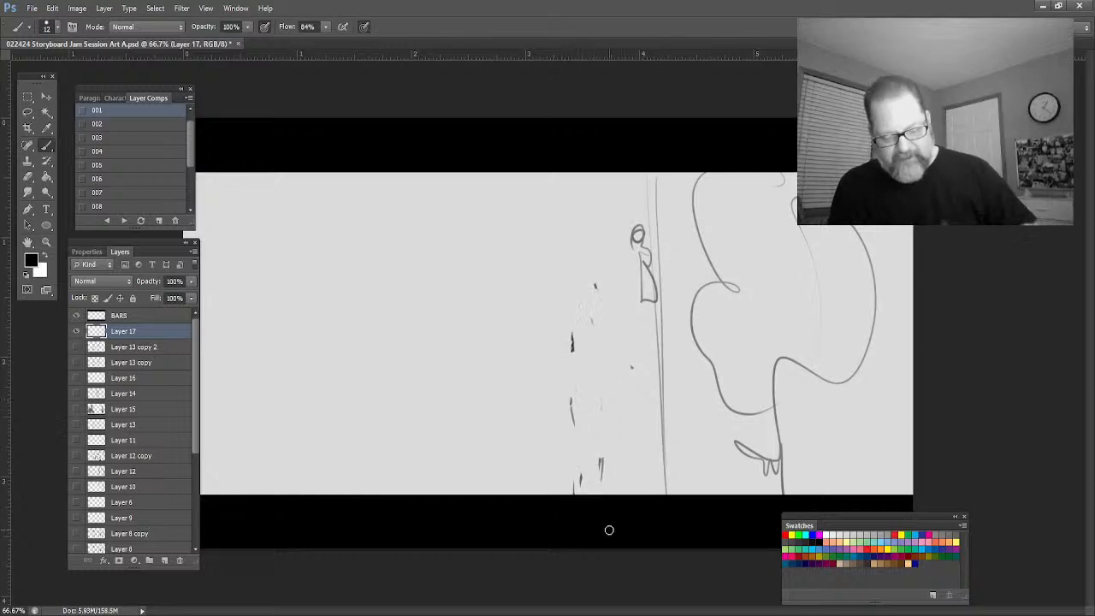
# Sketch the capped officer's head, torso, belt buckle and legs near the middle of the frame
pyautogui.moveTo(519, 268)
pyautogui.mouseDown()
pyautogui.moveTo(505, 255)
pyautogui.moveTo(524, 269)
pyautogui.moveTo(496, 308)
pyautogui.mouseUp()
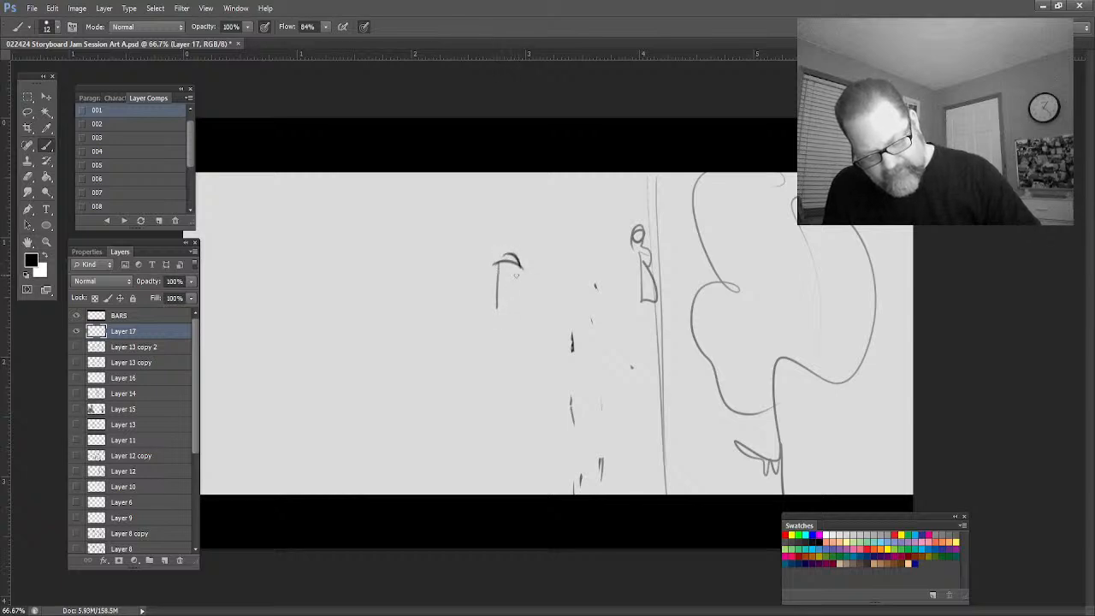
pyautogui.moveTo(518, 265); pyautogui.dragTo(519, 299)
pyautogui.moveTo(496, 292)
pyautogui.mouseDown()
pyautogui.moveTo(521, 281)
pyautogui.moveTo(520, 267)
pyautogui.mouseUp()
pyautogui.moveTo(499, 277)
pyautogui.mouseDown()
pyautogui.moveTo(513, 249)
pyautogui.moveTo(496, 287)
pyautogui.moveTo(526, 308)
pyautogui.moveTo(480, 304)
pyautogui.moveTo(473, 366)
pyautogui.mouseUp()
pyautogui.moveTo(525, 308)
pyautogui.mouseDown()
pyautogui.moveTo(537, 366)
pyautogui.moveTo(475, 313)
pyautogui.moveTo(484, 394)
pyautogui.moveTo(541, 380)
pyautogui.moveTo(487, 398)
pyautogui.moveTo(536, 451)
pyautogui.moveTo(538, 495)
pyautogui.mouseUp()
pyautogui.moveTo(540, 385); pyautogui.dragTo(543, 494)
pyautogui.moveTo(487, 411)
pyautogui.mouseDown()
pyautogui.moveTo(481, 495)
pyautogui.moveTo(501, 494)
pyautogui.mouseUp()
pyautogui.moveTo(524, 419)
pyautogui.mouseDown()
pyautogui.moveTo(503, 502)
pyautogui.moveTo(523, 427)
pyautogui.moveTo(539, 494)
pyautogui.mouseUp()
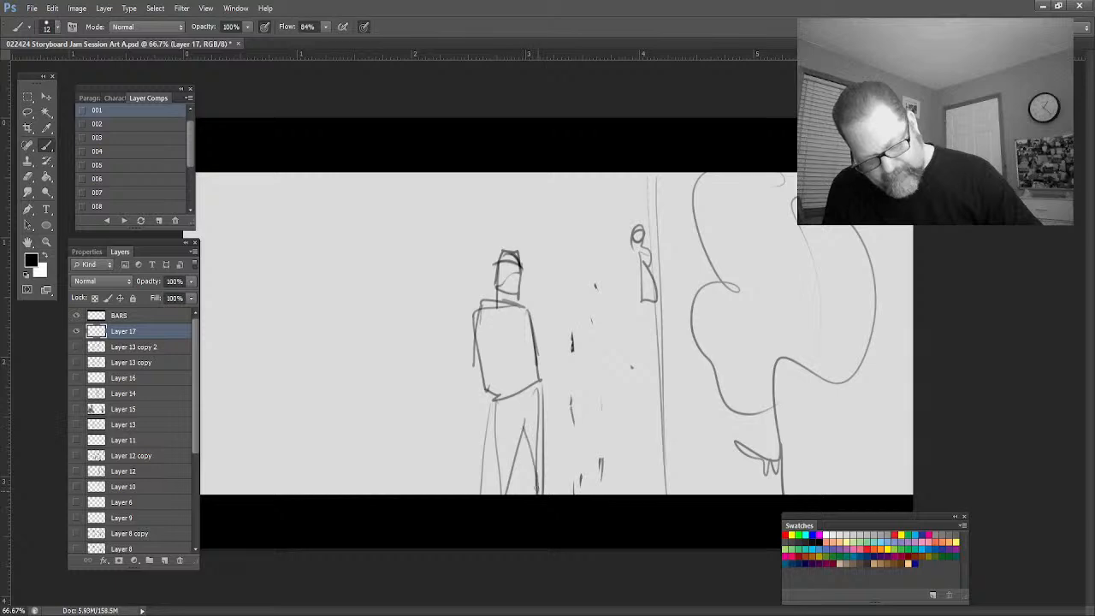
pyautogui.moveTo(543, 375); pyautogui.dragTo(541, 492)
pyautogui.moveTo(534, 406)
pyautogui.mouseDown()
pyautogui.moveTo(496, 400)
pyautogui.moveTo(528, 381)
pyautogui.moveTo(530, 395)
pyautogui.mouseUp()
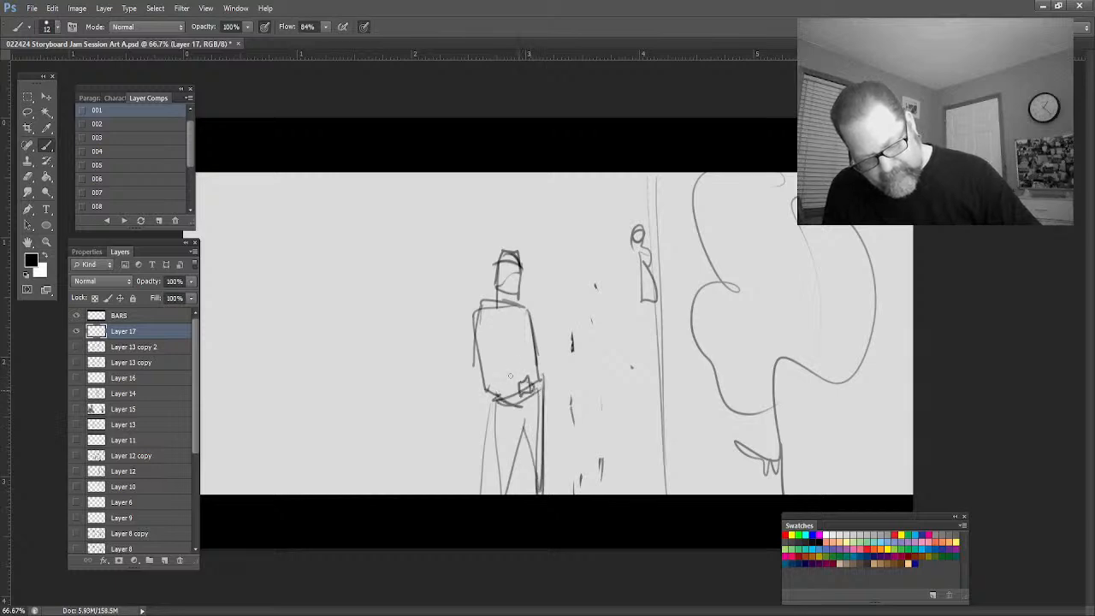
# Draw the capped officer's jacket lines and both arms hanging away from the body
pyautogui.moveTo(503, 304)
pyautogui.mouseDown()
pyautogui.moveTo(525, 390)
pyautogui.moveTo(471, 317)
pyautogui.moveTo(475, 366)
pyautogui.mouseUp()
pyautogui.moveTo(525, 306); pyautogui.dragTo(566, 412)
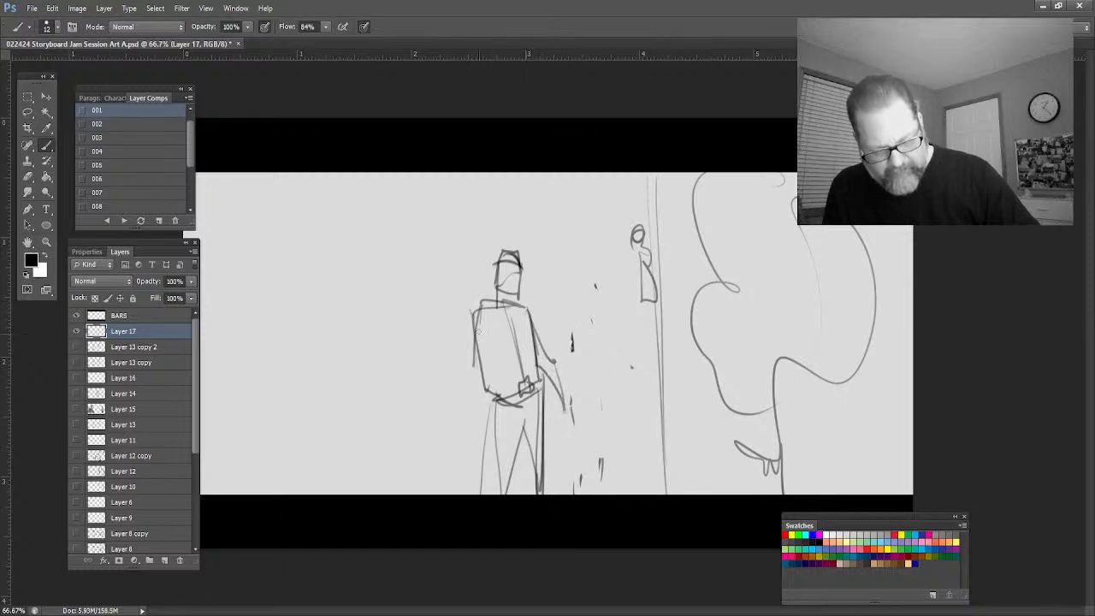
pyautogui.moveTo(471, 303)
pyautogui.mouseDown()
pyautogui.moveTo(444, 353)
pyautogui.moveTo(441, 419)
pyautogui.mouseUp()
pyautogui.moveTo(472, 333); pyautogui.dragTo(443, 409)
pyautogui.moveTo(476, 356); pyautogui.dragTo(500, 448)
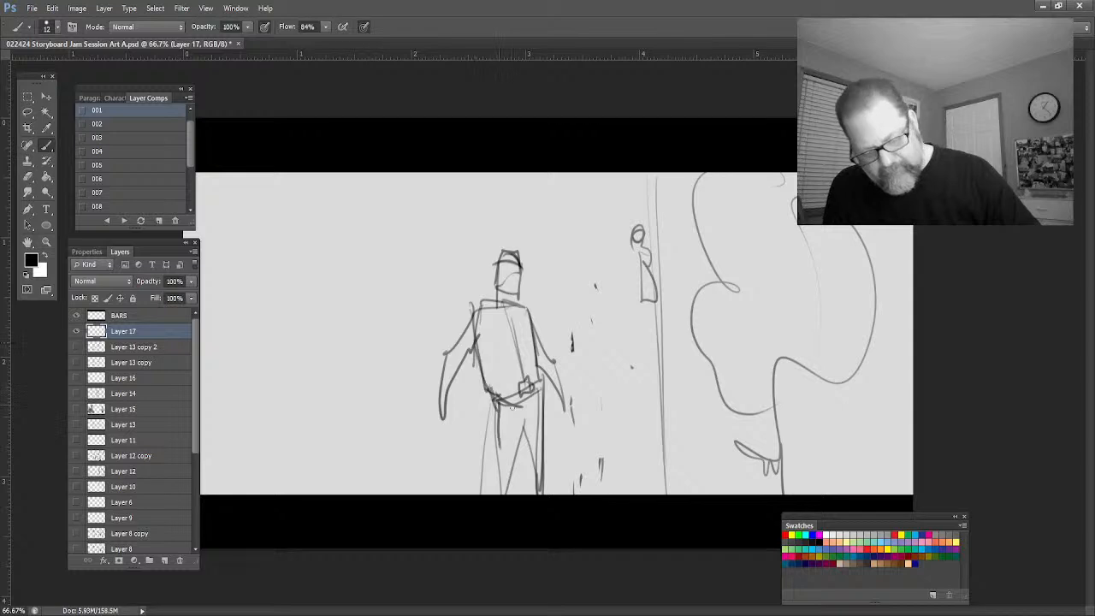
# Add a belt, a holster, a chest strap and a badge to the capped officer
pyautogui.moveTo(492, 398); pyautogui.dragTo(542, 401)
pyautogui.moveTo(498, 409); pyautogui.dragTo(515, 416)
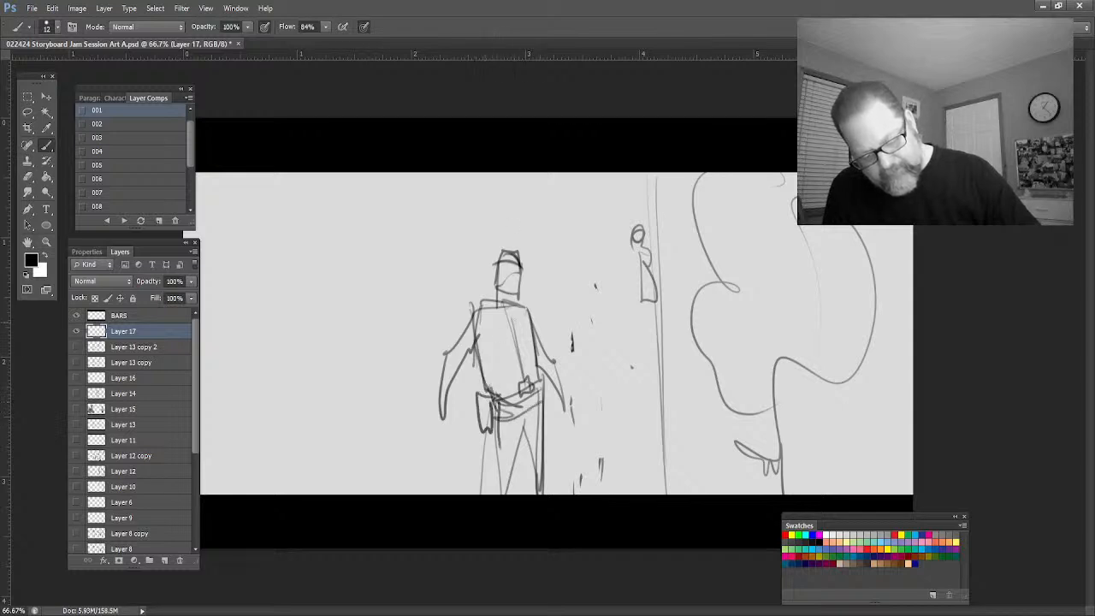
pyautogui.moveTo(519, 313)
pyautogui.mouseDown()
pyautogui.moveTo(520, 331)
pyautogui.moveTo(529, 317)
pyautogui.mouseUp()
pyautogui.moveTo(498, 294)
pyautogui.mouseDown()
pyautogui.moveTo(483, 309)
pyautogui.moveTo(520, 346)
pyautogui.mouseUp()
pyautogui.moveTo(515, 320)
pyautogui.mouseDown()
pyautogui.moveTo(517, 353)
pyautogui.moveTo(523, 302)
pyautogui.mouseUp()
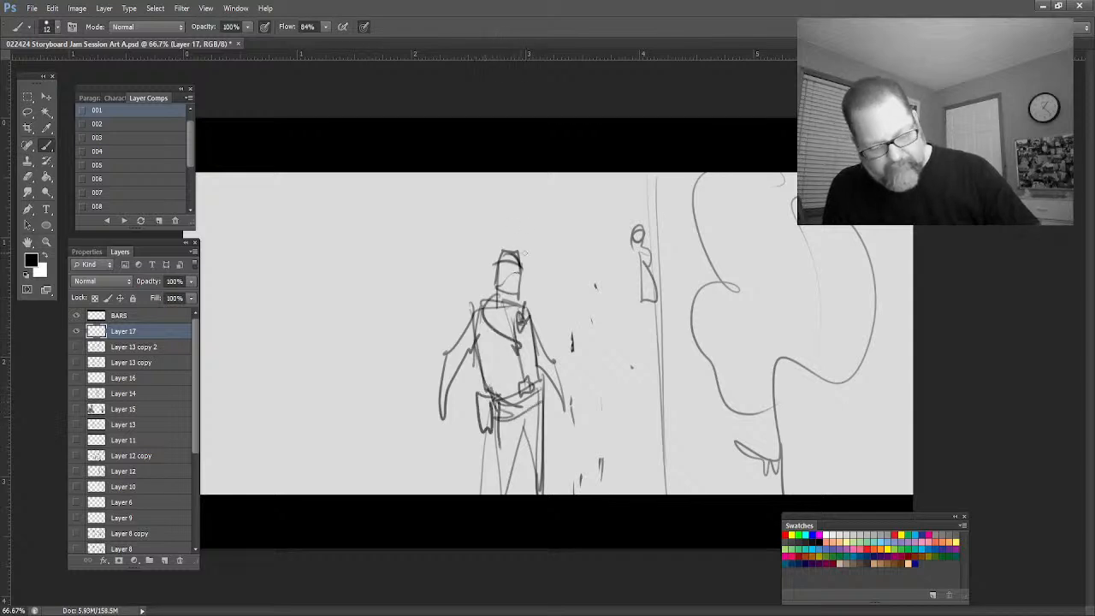
# Sketch the second officer's brimmed hat, head, torso and arm reaching to the door edge
pyautogui.moveTo(607, 277)
pyautogui.mouseDown()
pyautogui.moveTo(619, 300)
pyautogui.moveTo(632, 271)
pyautogui.moveTo(597, 284)
pyautogui.moveTo(607, 279)
pyautogui.moveTo(637, 337)
pyautogui.moveTo(632, 363)
pyautogui.mouseUp()
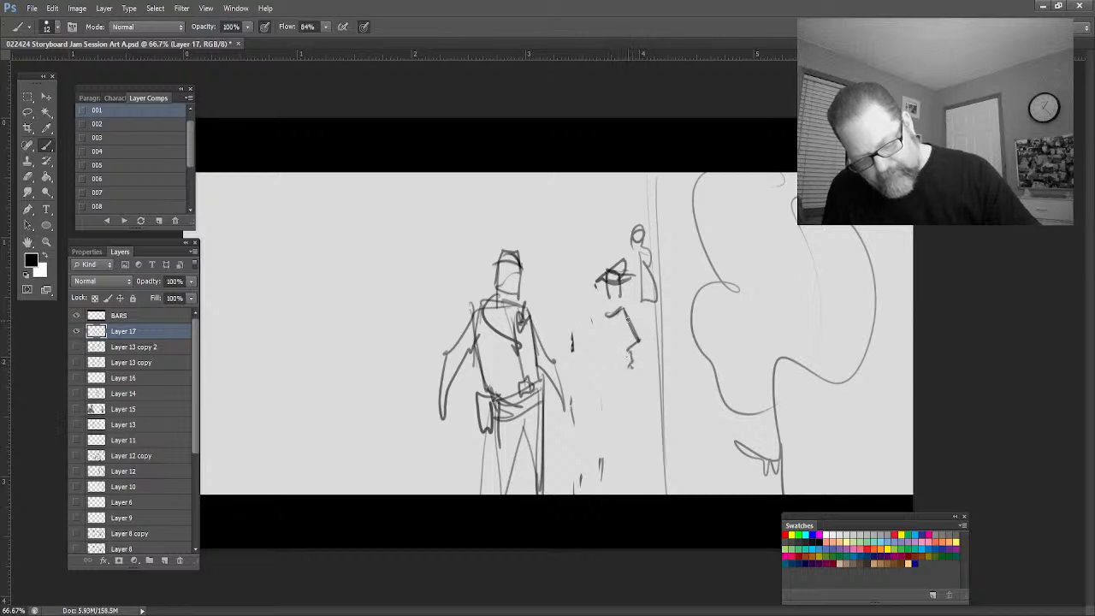
pyautogui.moveTo(626, 312)
pyautogui.mouseDown()
pyautogui.moveTo(646, 345)
pyautogui.moveTo(662, 342)
pyautogui.mouseUp()
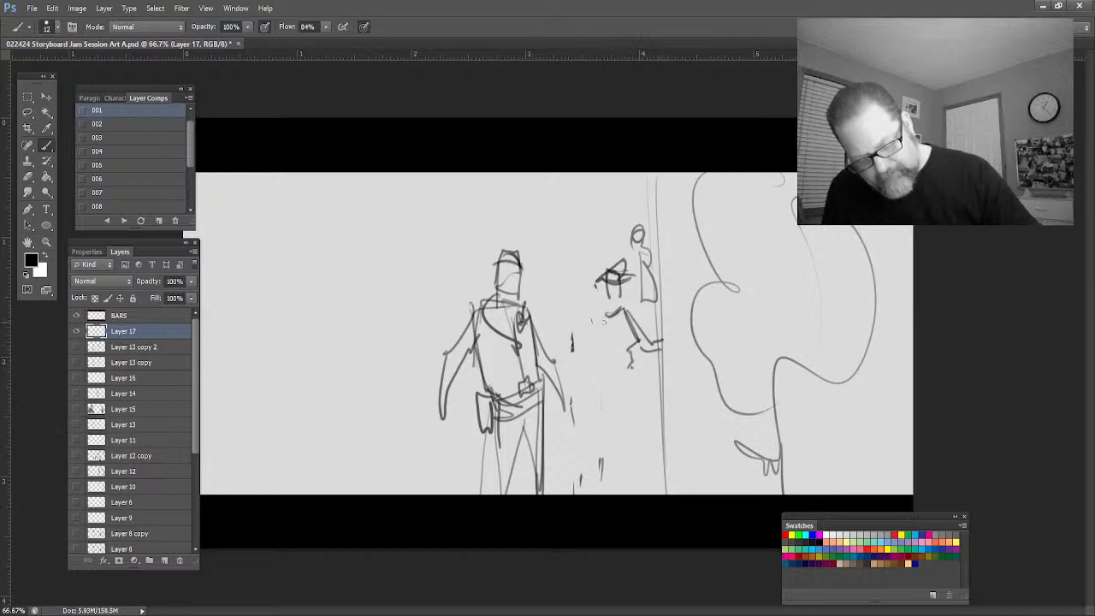
pyautogui.moveTo(592, 312)
pyautogui.mouseDown()
pyautogui.moveTo(589, 390)
pyautogui.moveTo(599, 380)
pyautogui.moveTo(645, 395)
pyautogui.mouseUp()
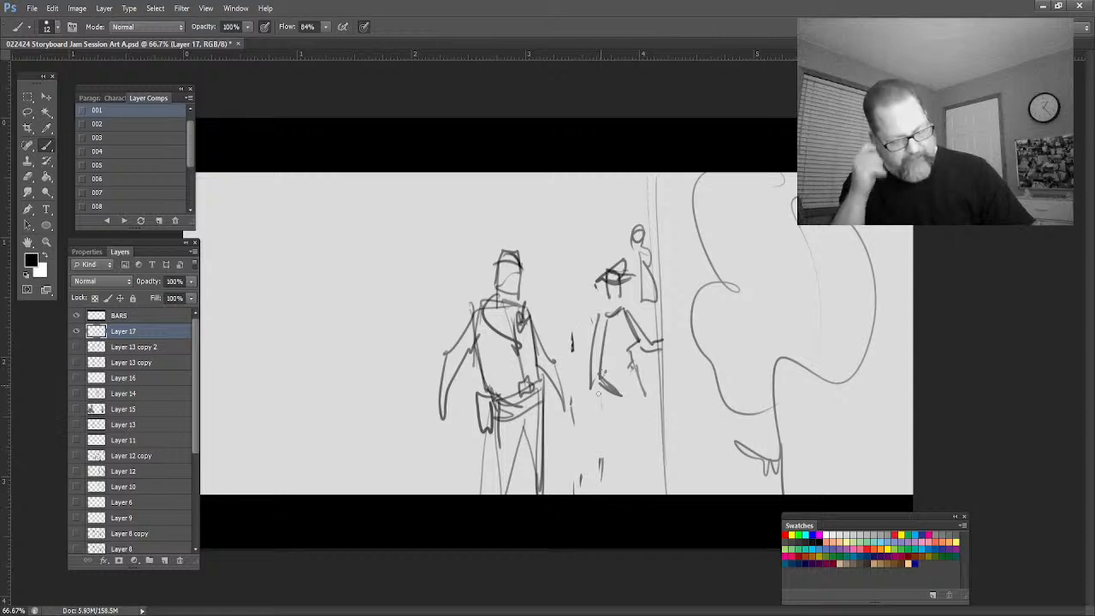
# Draw the hatted officer's legs down to the bottom edge of the frame
pyautogui.moveTo(604, 384)
pyautogui.mouseDown()
pyautogui.moveTo(592, 413)
pyautogui.moveTo(601, 493)
pyautogui.mouseUp()
pyautogui.moveTo(610, 451); pyautogui.dragTo(621, 494)
pyautogui.moveTo(593, 405); pyautogui.dragTo(624, 496)
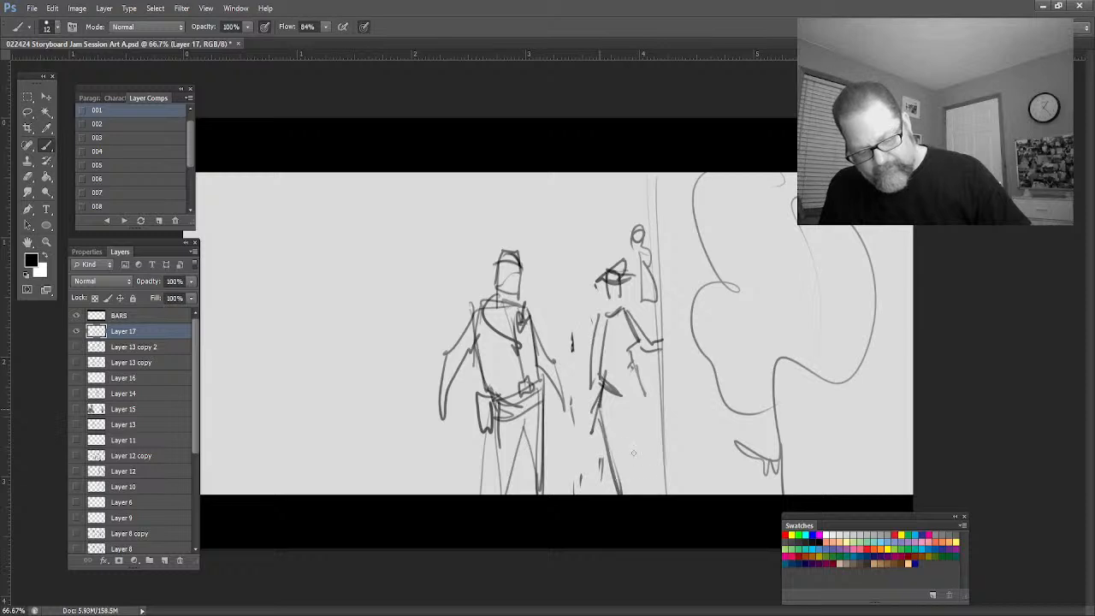
pyautogui.moveTo(638, 407); pyautogui.dragTo(632, 494)
pyautogui.moveTo(640, 387); pyautogui.dragTo(650, 495)
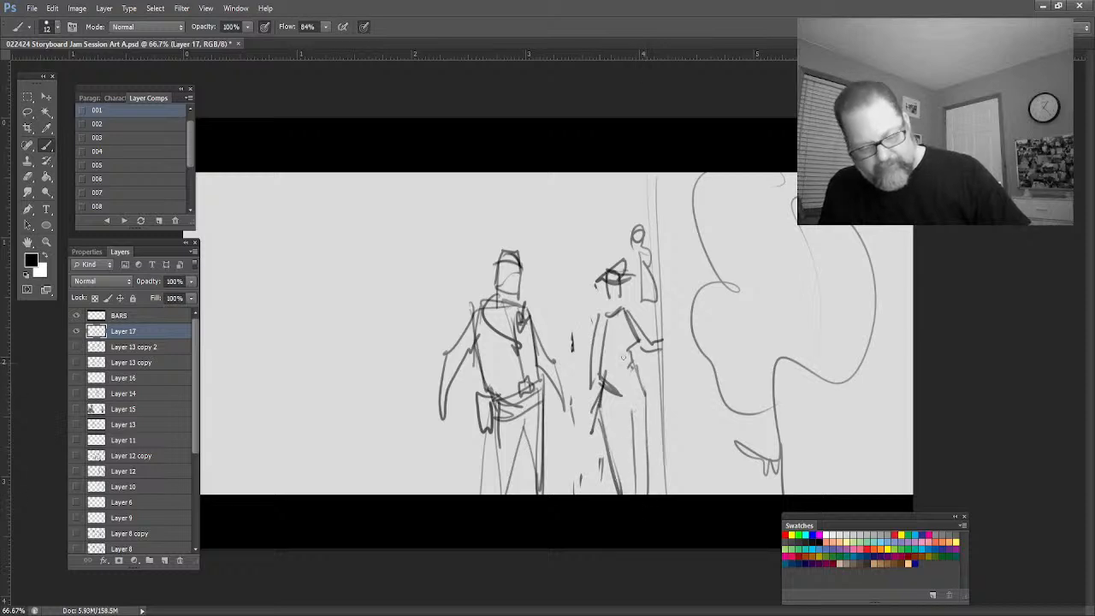
pyautogui.moveTo(647, 400); pyautogui.dragTo(634, 513)
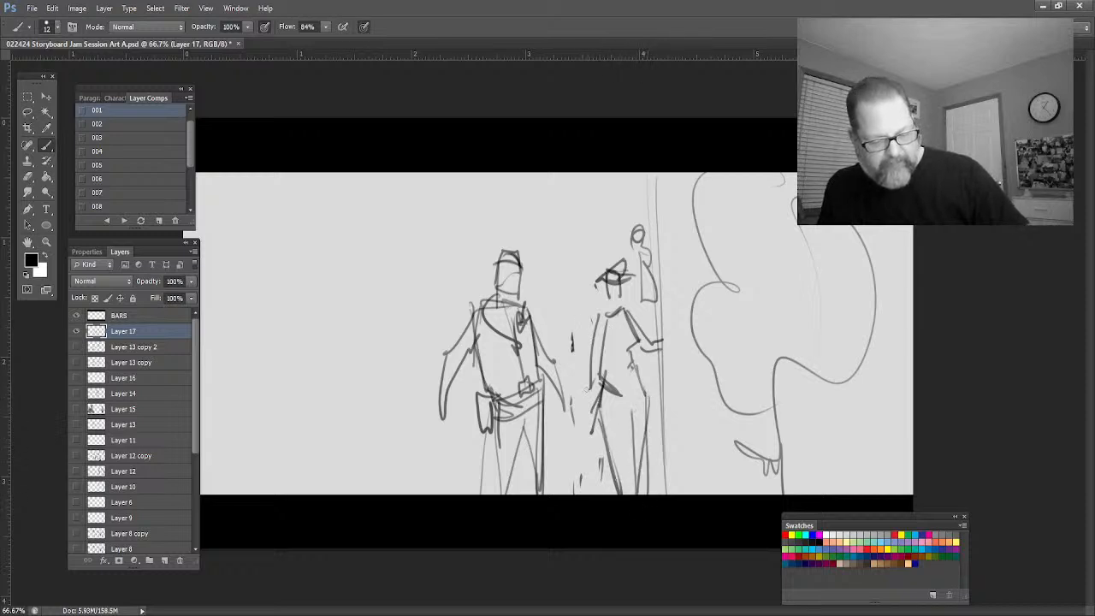
# Add a neckerchief, a belt and a holster to the hatted officer
pyautogui.moveTo(608, 301); pyautogui.dragTo(622, 307)
pyautogui.moveTo(622, 307)
pyautogui.mouseDown()
pyautogui.moveTo(606, 313)
pyautogui.moveTo(619, 334)
pyautogui.moveTo(628, 322)
pyautogui.mouseUp()
pyautogui.moveTo(600, 315); pyautogui.dragTo(608, 300)
pyautogui.moveTo(634, 368)
pyautogui.mouseDown()
pyautogui.moveTo(604, 376)
pyautogui.moveTo(597, 416)
pyautogui.moveTo(614, 409)
pyautogui.mouseUp()
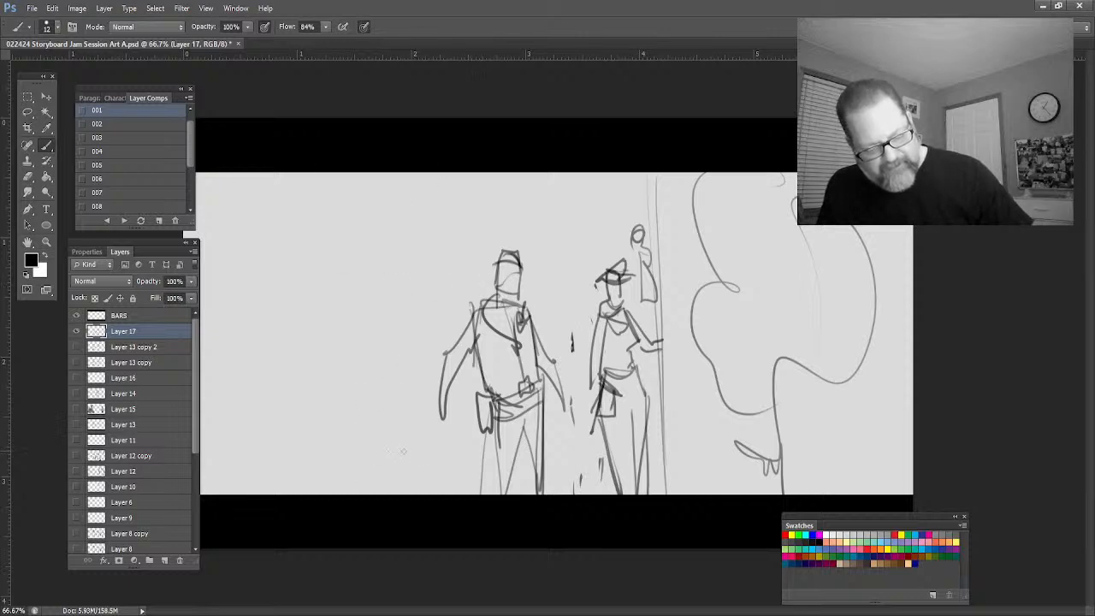
# Sketch the background behind the capped officer with converging ground lines, a tall tree outline and rounded bushes
pyautogui.moveTo(446, 450)
pyautogui.mouseDown()
pyautogui.moveTo(202, 447)
pyautogui.moveTo(201, 479)
pyautogui.mouseUp()
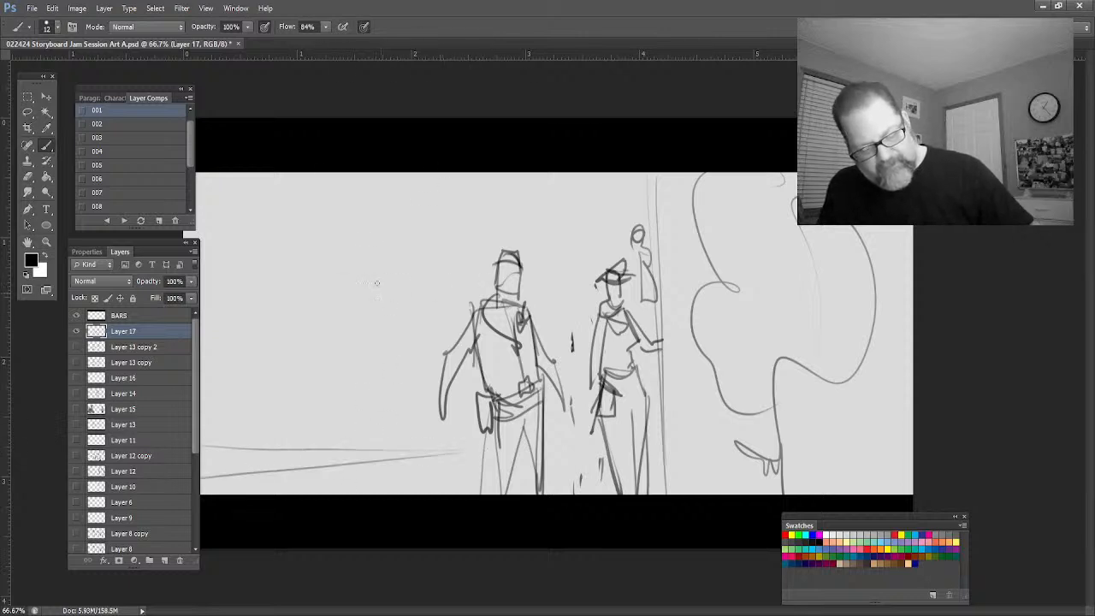
pyautogui.moveTo(403, 202); pyautogui.dragTo(383, 368)
pyautogui.moveTo(346, 394)
pyautogui.mouseDown()
pyautogui.moveTo(301, 316)
pyautogui.moveTo(202, 351)
pyautogui.mouseUp()
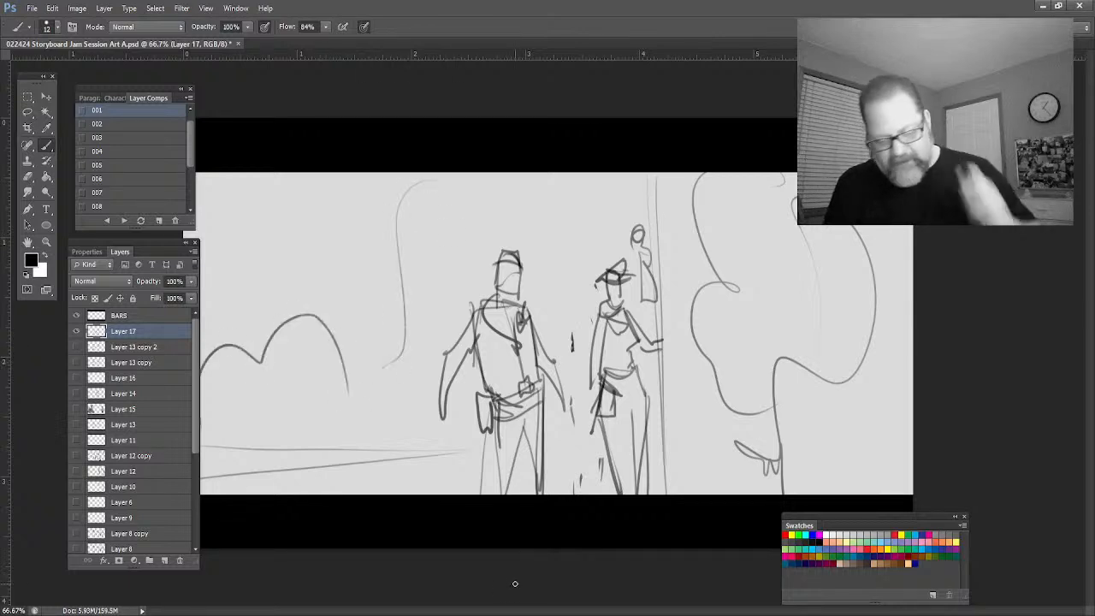
# Add a new layer beneath the panel's line art and shade both officers' silhouettes with a size 93 black brush
pyautogui.click(122, 347)
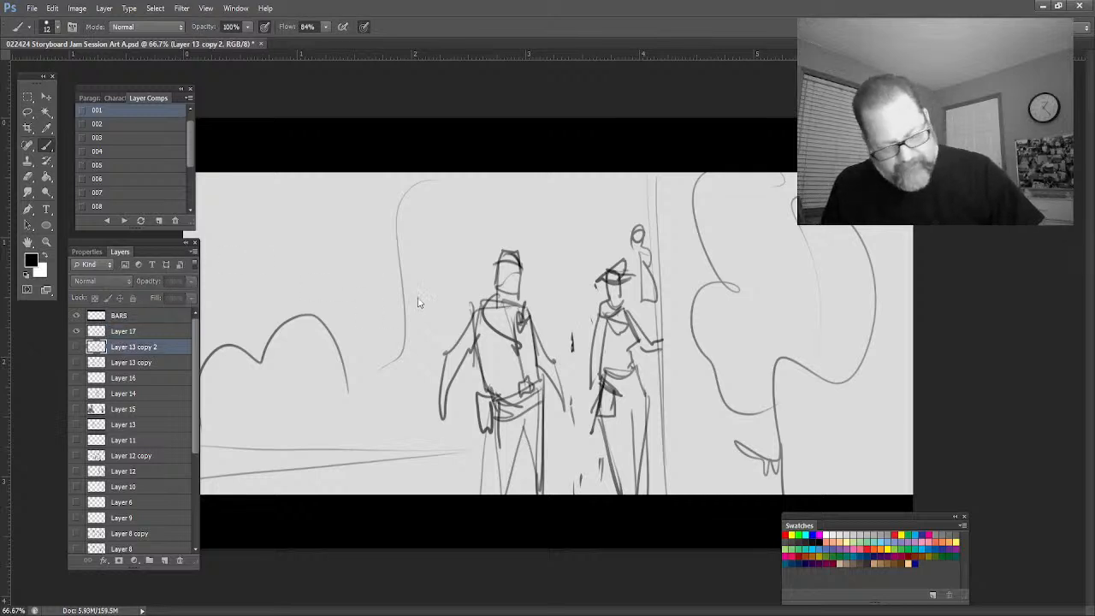
pyautogui.hotkey('ctrl', 'shift', 'alt', 'n')
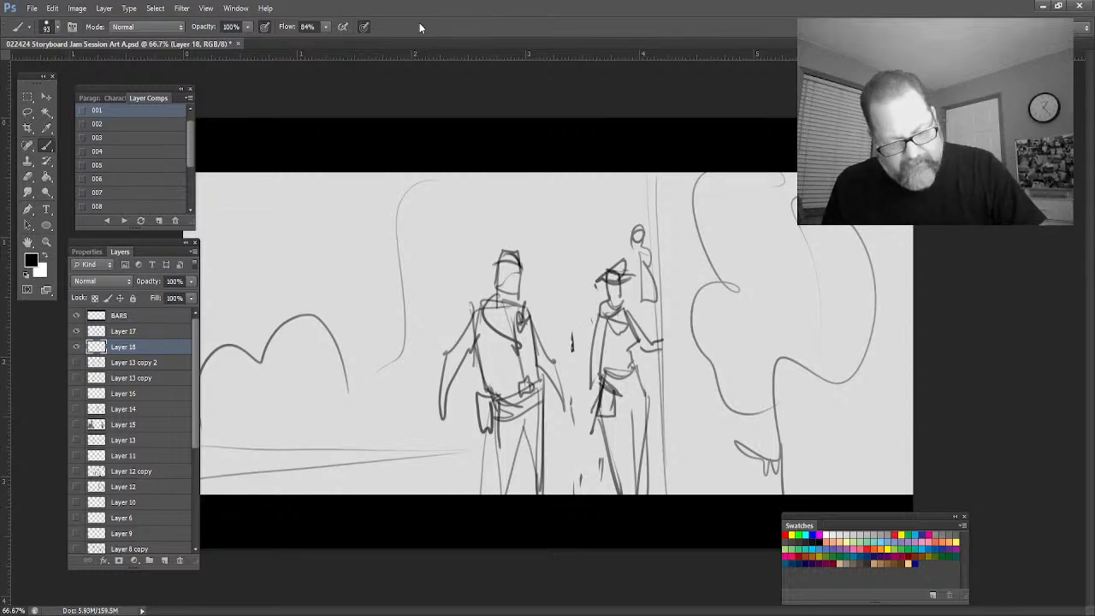
pyautogui.moveTo(512, 256)
pyautogui.mouseDown()
pyautogui.moveTo(525, 281)
pyautogui.moveTo(496, 267)
pyautogui.mouseUp()
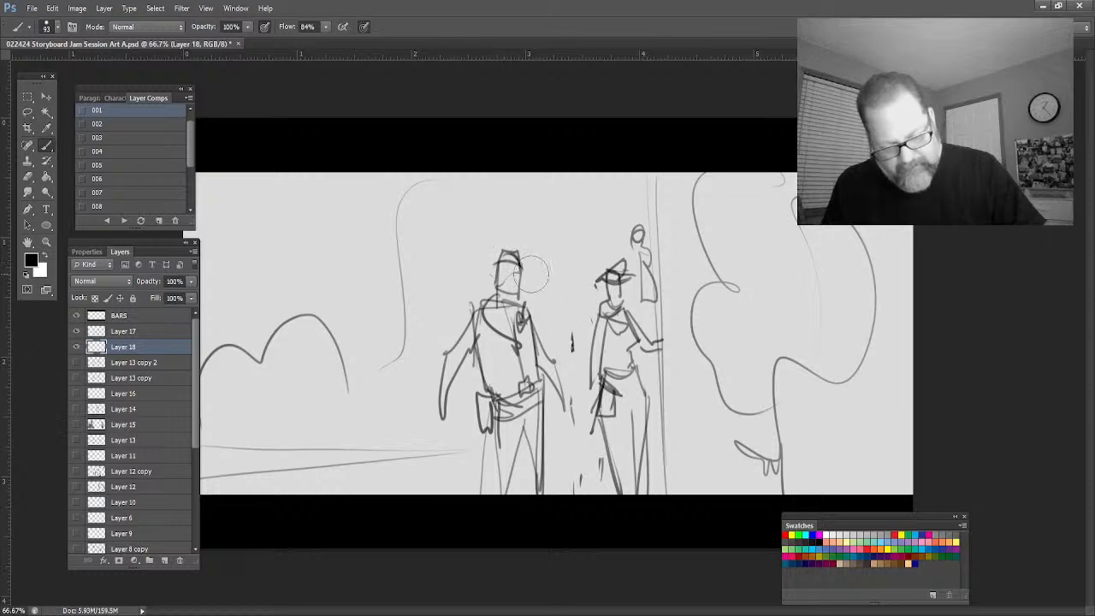
pyautogui.moveTo(513, 260)
pyautogui.mouseDown()
pyautogui.moveTo(496, 360)
pyautogui.moveTo(528, 385)
pyautogui.moveTo(528, 347)
pyautogui.moveTo(549, 376)
pyautogui.moveTo(534, 346)
pyautogui.moveTo(525, 360)
pyautogui.moveTo(534, 432)
pyautogui.moveTo(506, 466)
pyautogui.moveTo(526, 392)
pyautogui.moveTo(494, 321)
pyautogui.moveTo(442, 398)
pyautogui.moveTo(464, 345)
pyautogui.moveTo(528, 352)
pyautogui.moveTo(515, 450)
pyautogui.moveTo(534, 448)
pyautogui.moveTo(534, 429)
pyautogui.moveTo(613, 369)
pyautogui.moveTo(618, 325)
pyautogui.moveTo(626, 347)
pyautogui.moveTo(610, 319)
pyautogui.moveTo(610, 351)
pyautogui.moveTo(599, 316)
pyautogui.moveTo(585, 393)
pyautogui.moveTo(596, 416)
pyautogui.moveTo(623, 383)
pyautogui.moveTo(630, 450)
pyautogui.moveTo(644, 331)
pyautogui.moveTo(611, 301)
pyautogui.moveTo(615, 265)
pyautogui.mouseUp()
# Shade the area right of the door edge with broad black strokes and reduce the shading layer's opacity to 53%
pyautogui.moveTo(665, 195)
pyautogui.mouseDown()
pyautogui.moveTo(676, 458)
pyautogui.moveTo(706, 282)
pyautogui.moveTo(688, 325)
pyautogui.moveTo(714, 387)
pyautogui.moveTo(684, 488)
pyautogui.mouseUp()
pyautogui.moveTo(684, 328)
pyautogui.mouseDown()
pyautogui.moveTo(684, 207)
pyautogui.moveTo(710, 359)
pyautogui.moveTo(757, 474)
pyautogui.moveTo(769, 231)
pyautogui.moveTo(834, 248)
pyautogui.moveTo(880, 479)
pyautogui.moveTo(909, 479)
pyautogui.moveTo(923, 240)
pyautogui.mouseUp()
pyautogui.moveTo(725, 169)
pyautogui.mouseDown()
pyautogui.moveTo(691, 179)
pyautogui.moveTo(691, 506)
pyautogui.mouseUp()
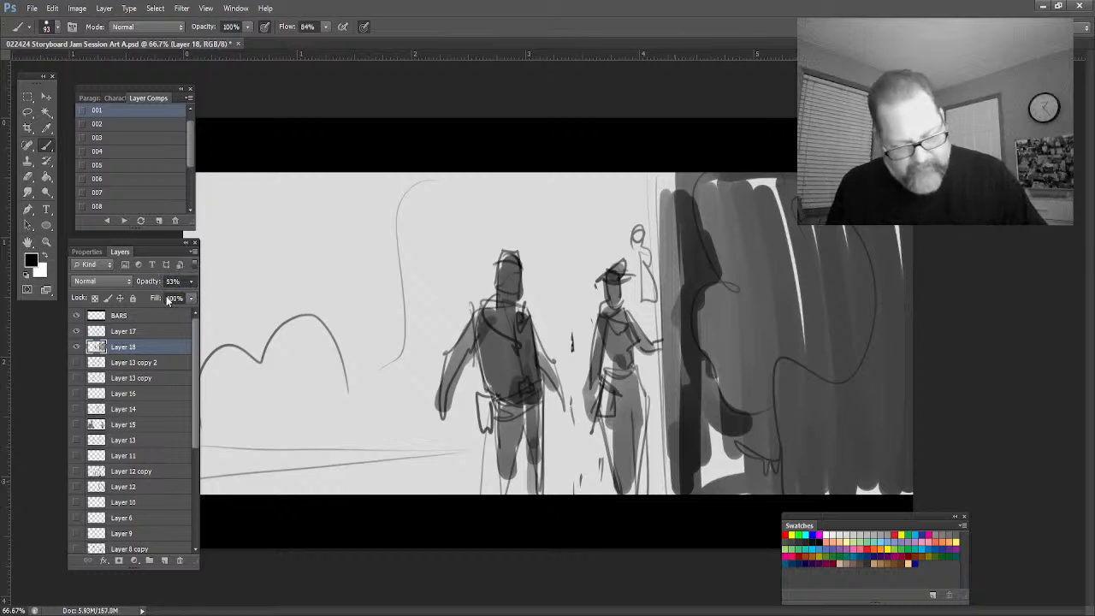
pyautogui.moveTo(168, 299); pyautogui.dragTo(172, 301)
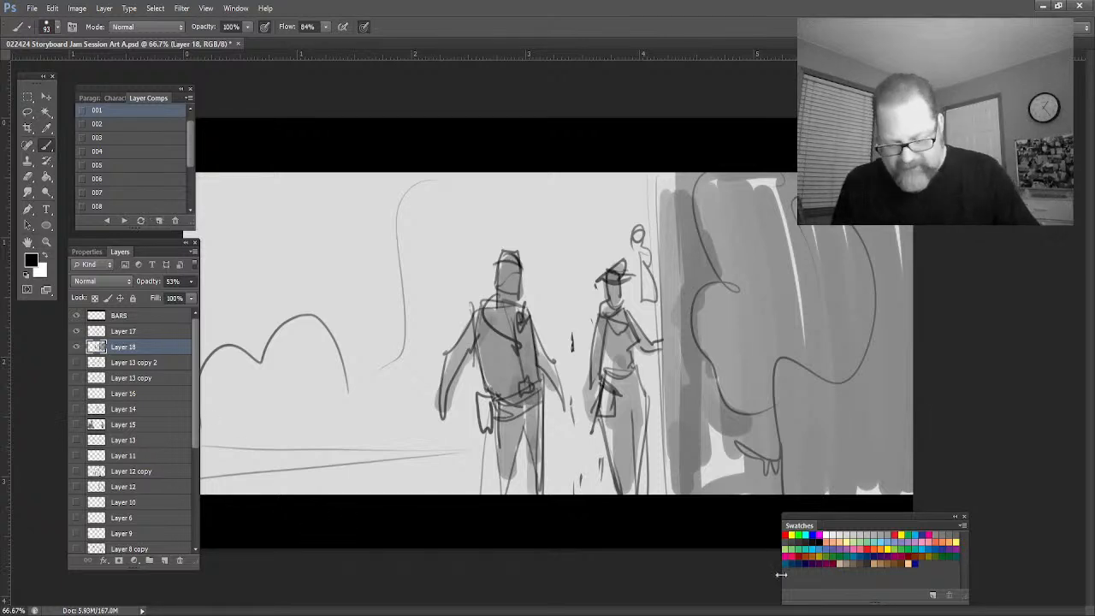
# Draw a large light blue arrow pointing right toward the officers with a size 12 brush on Layer 18
pyautogui.click(914, 533)
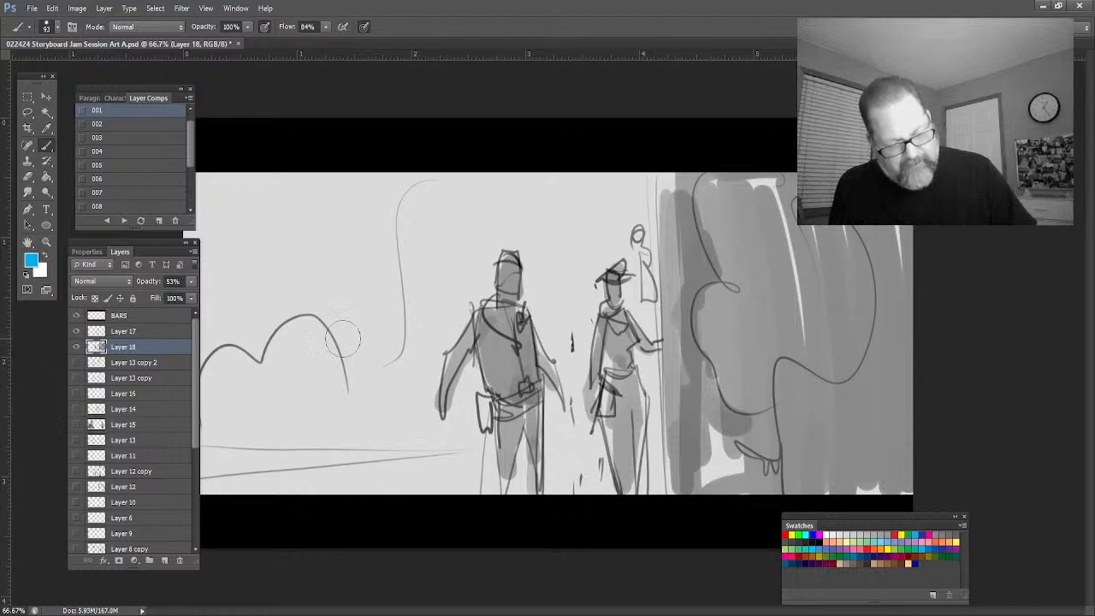
pyautogui.click(64, 53)
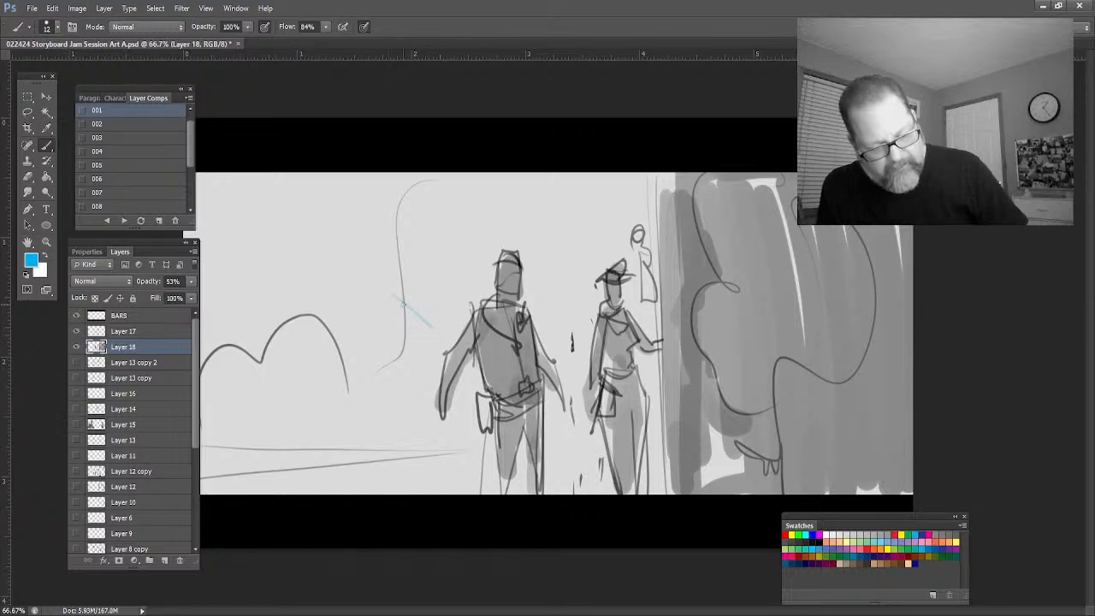
pyautogui.moveTo(402, 339); pyautogui.dragTo(206, 313)
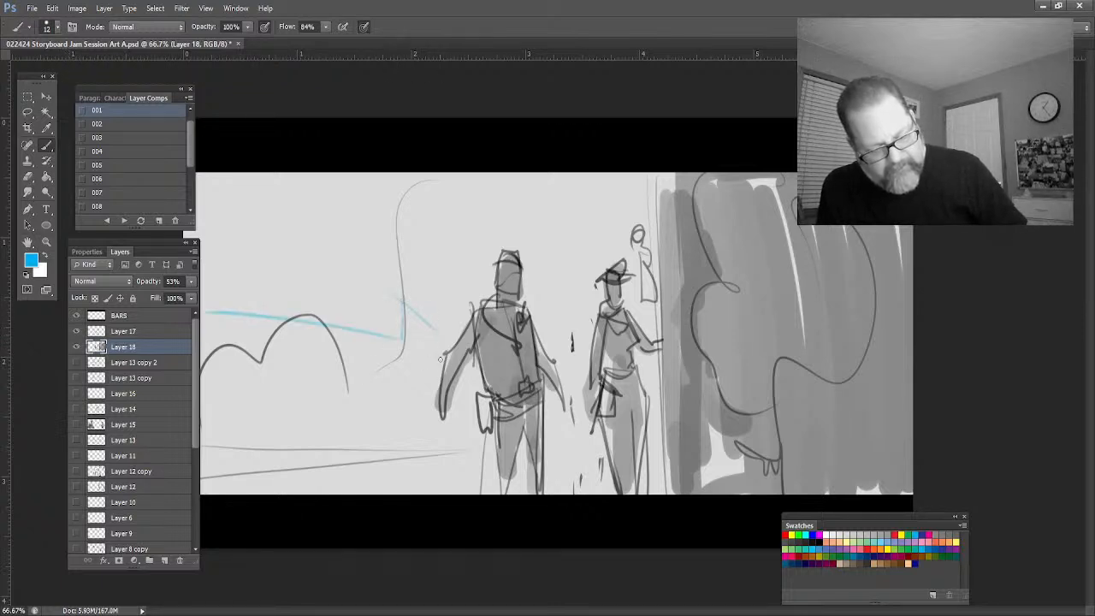
pyautogui.moveTo(386, 385); pyautogui.dragTo(202, 373)
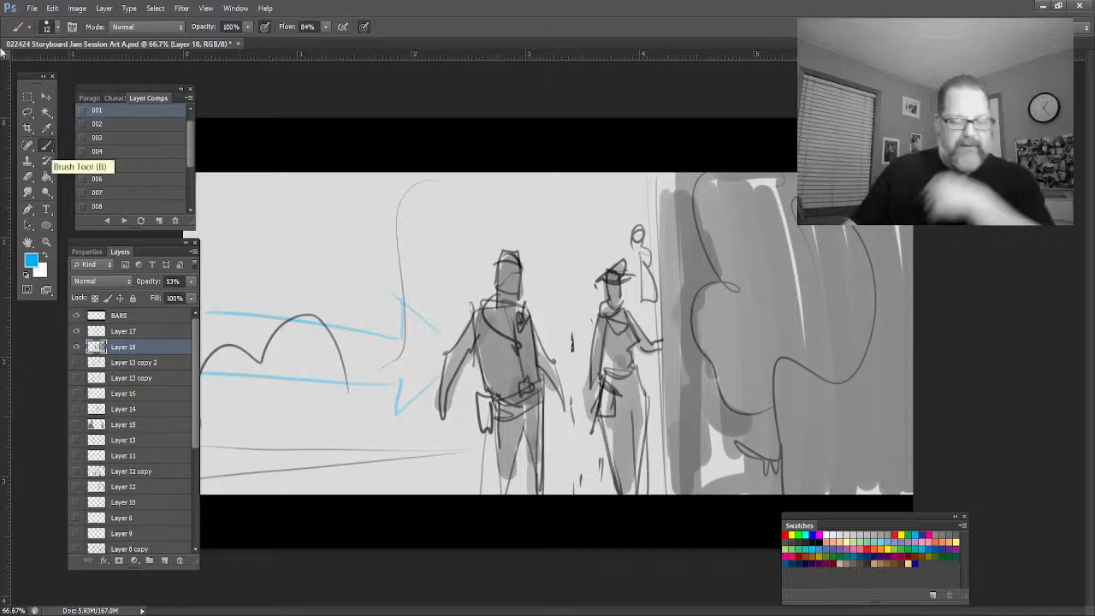
# Save the current panel as a new layer comp named 015
pyautogui.scroll(-2, 120, 158)
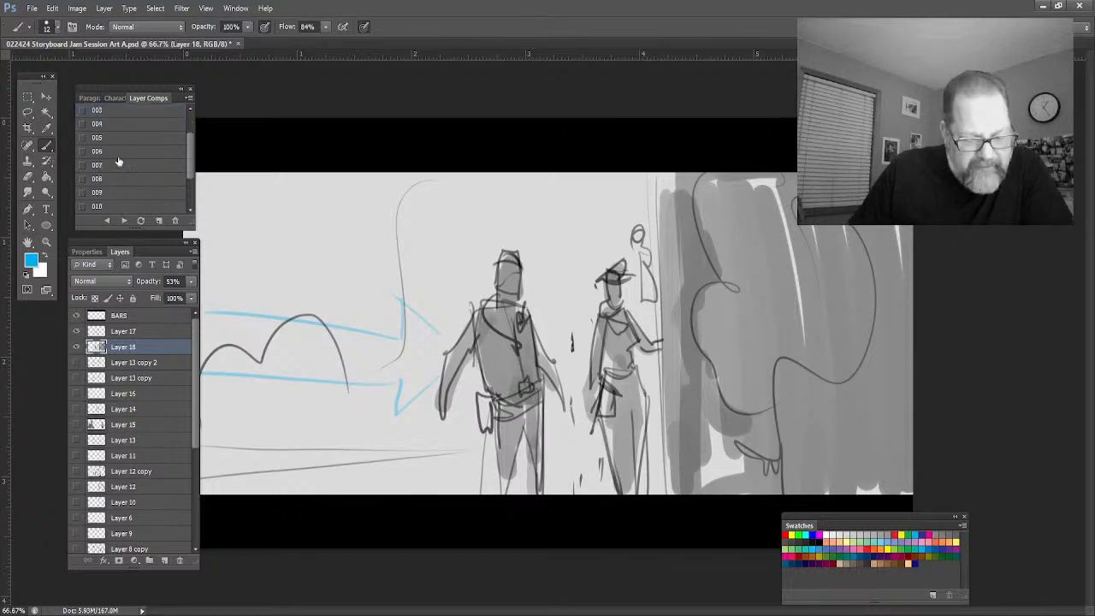
pyautogui.click(159, 221)
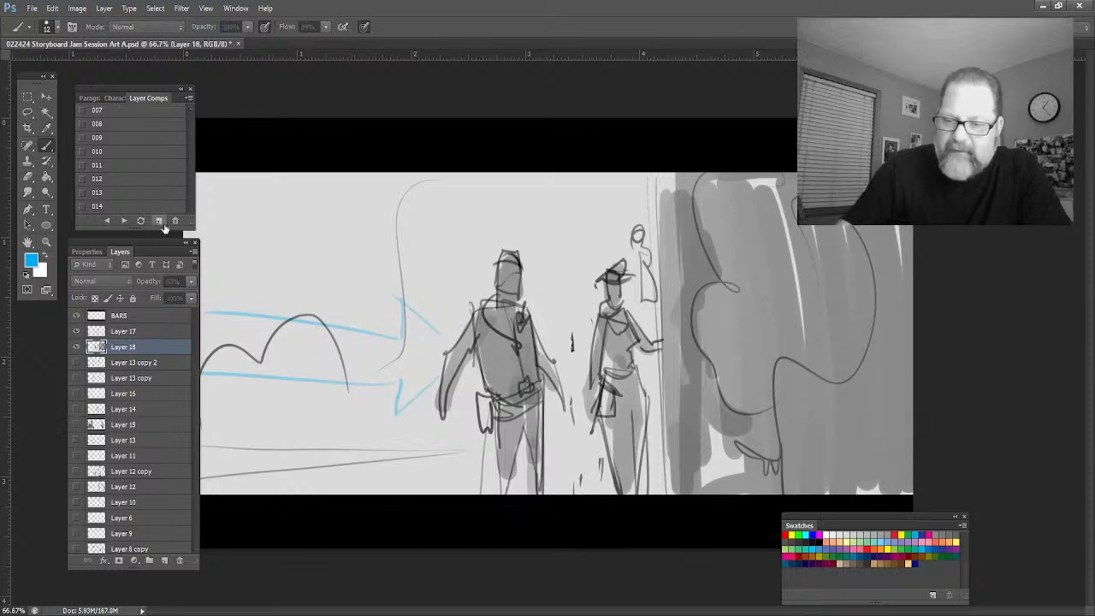
pyautogui.press('Return')
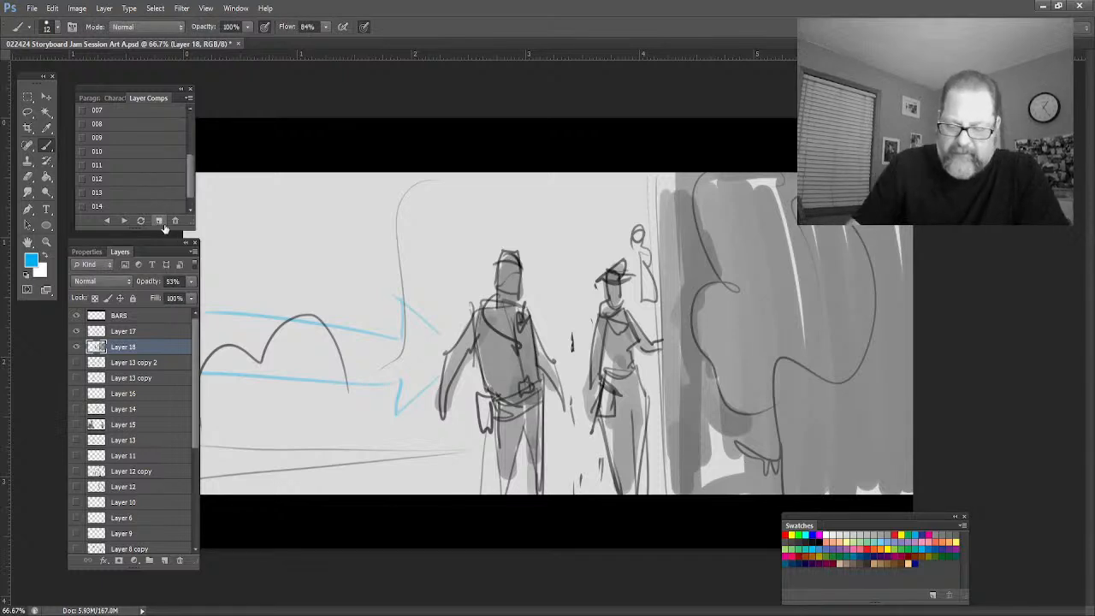
# Step through layer comps 013, 014 and 015 to review the panel sequence, ending on 015
pyautogui.click(111, 221)
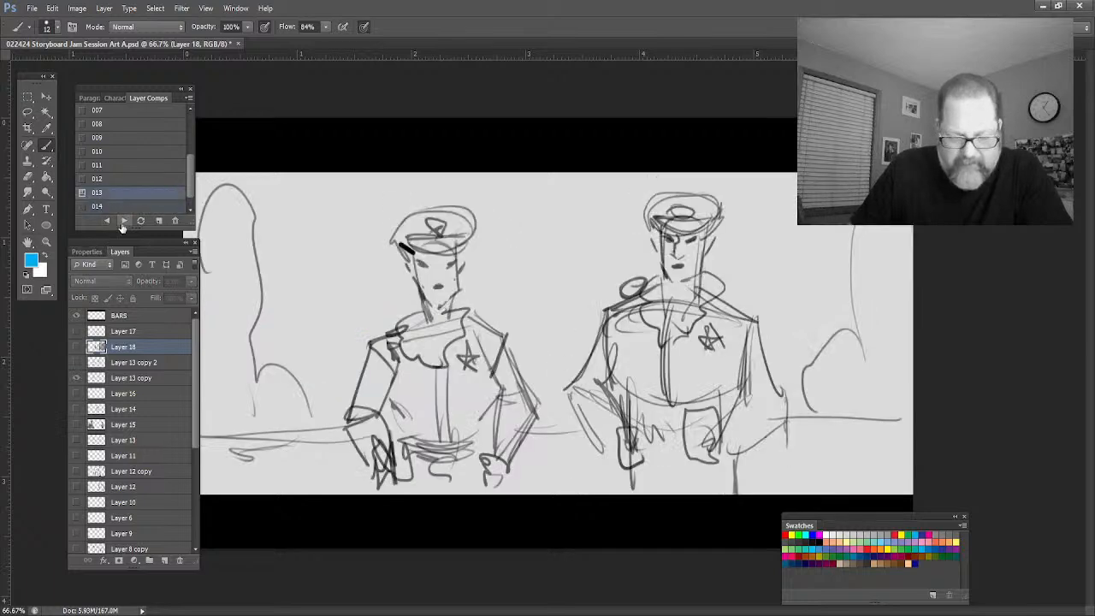
pyautogui.click(125, 222)
pyautogui.click(125, 222)
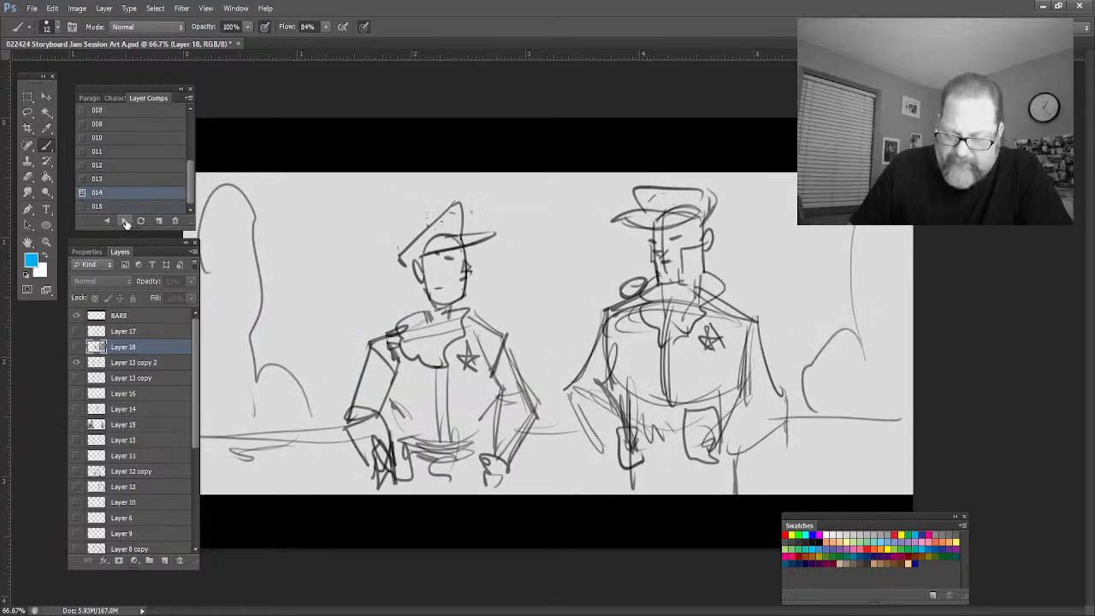
pyautogui.click(125, 222)
pyautogui.click(125, 222)
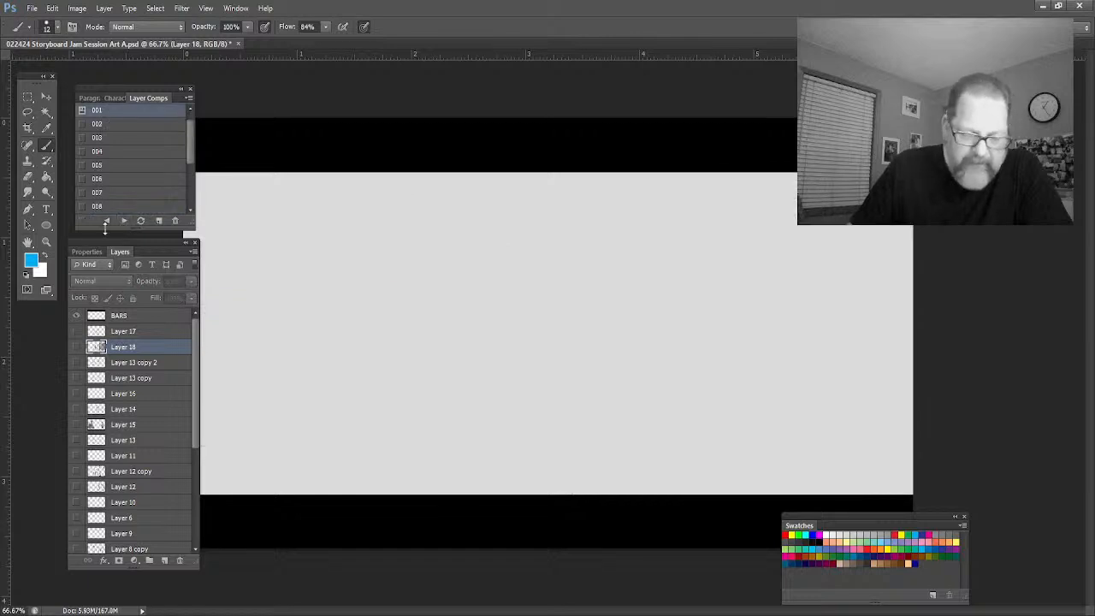
pyautogui.click(109, 221)
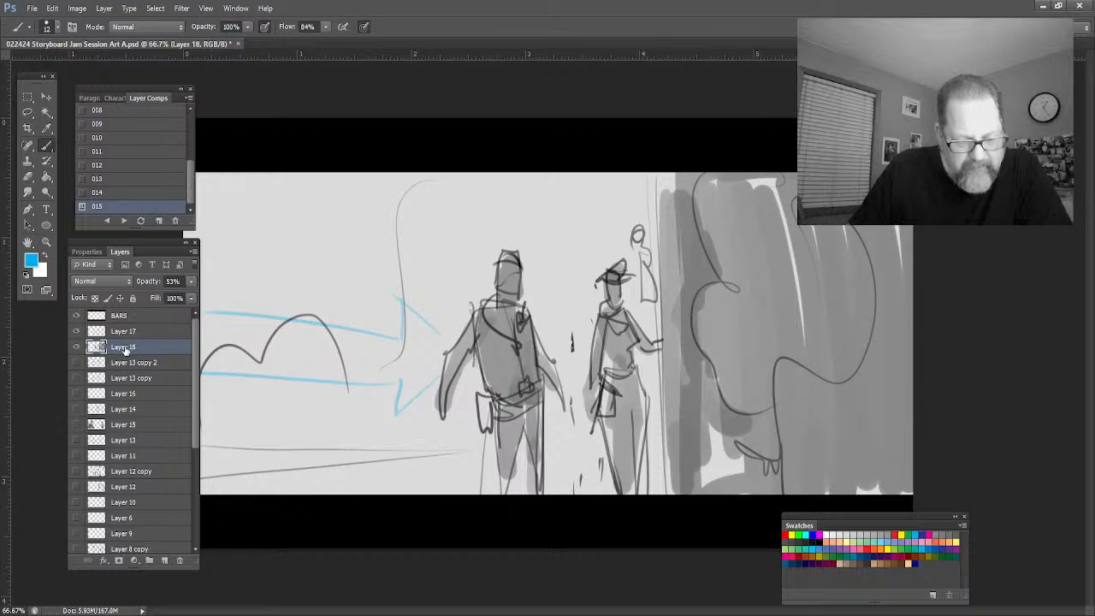
# Duplicate Layer 18 and hide the original shading layer
pyautogui.click(174, 220)
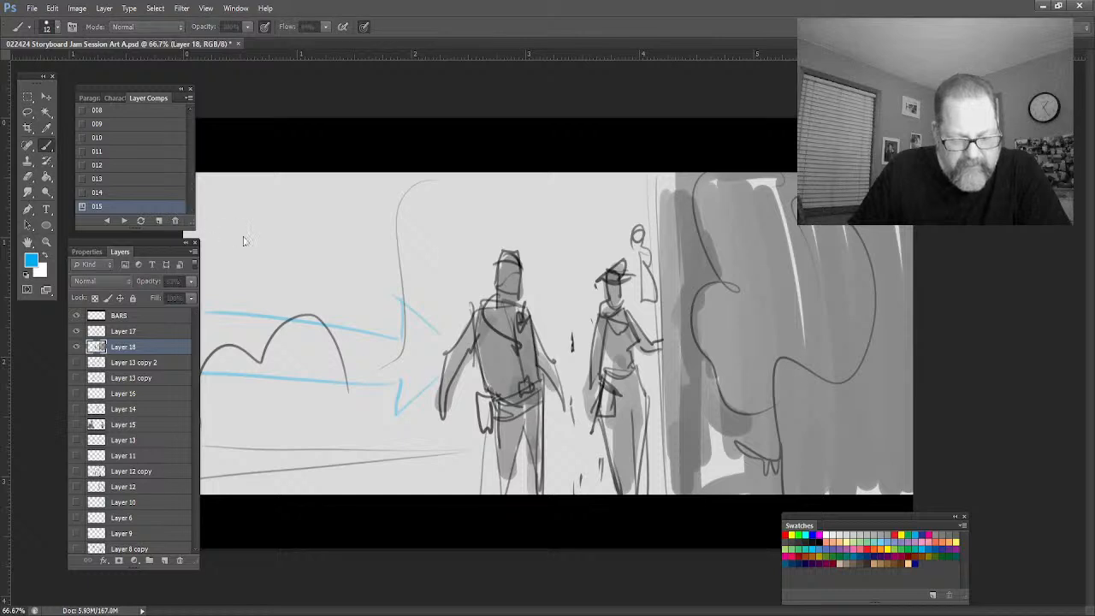
pyautogui.hotkey('ctrl', 'j')
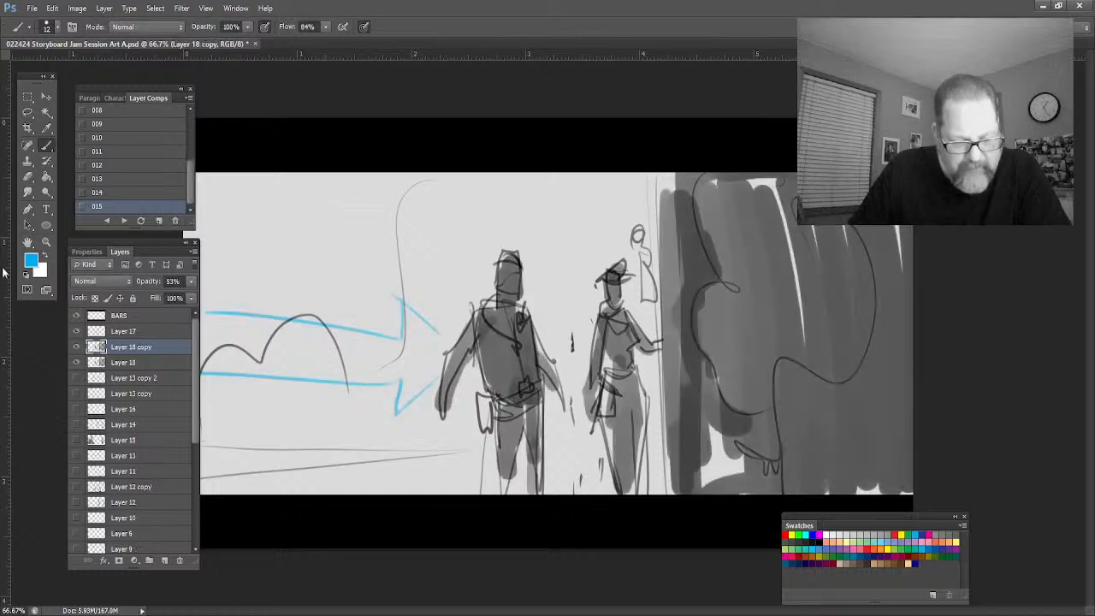
pyautogui.click(77, 362)
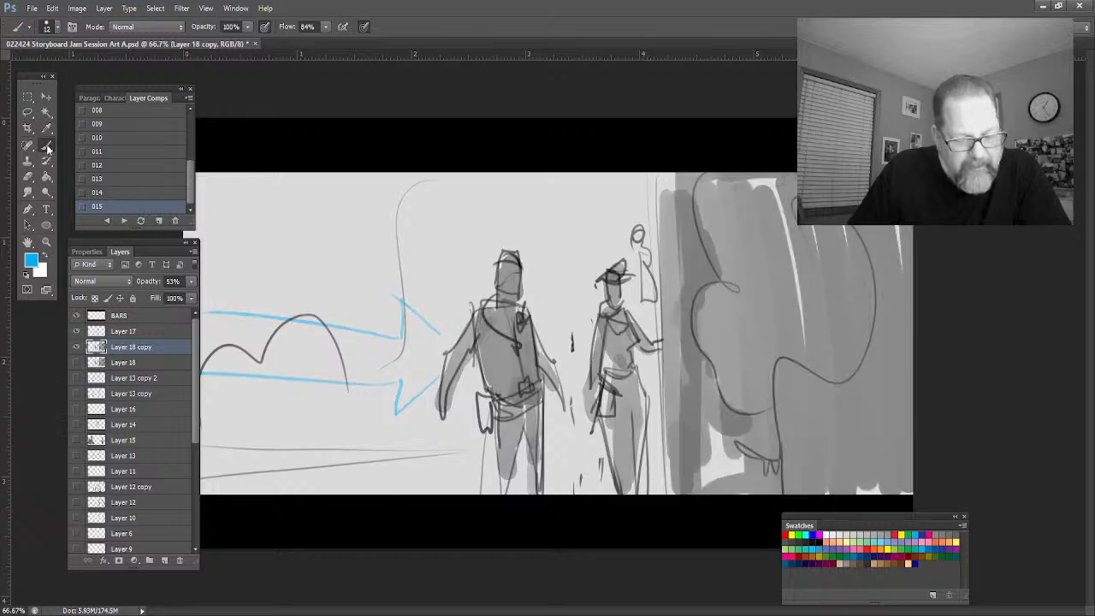
# Lasso both officers together with the blue arrow, keeping the door edge outside the selection
pyautogui.click(28, 113)
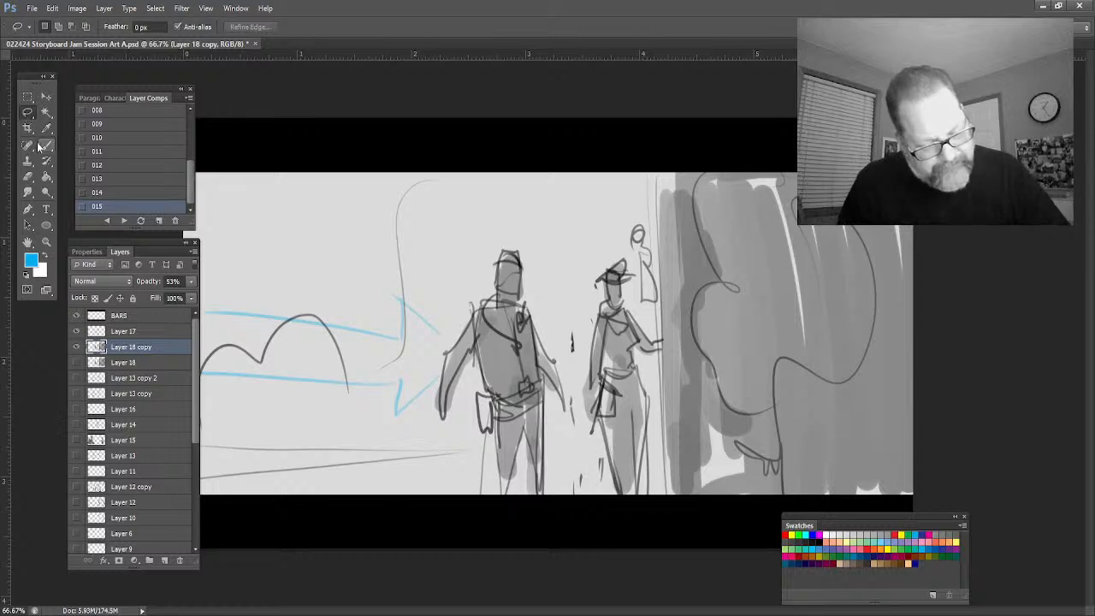
pyautogui.moveTo(590, 246)
pyautogui.mouseDown()
pyautogui.moveTo(633, 258)
pyautogui.moveTo(651, 318)
pyautogui.mouseUp()
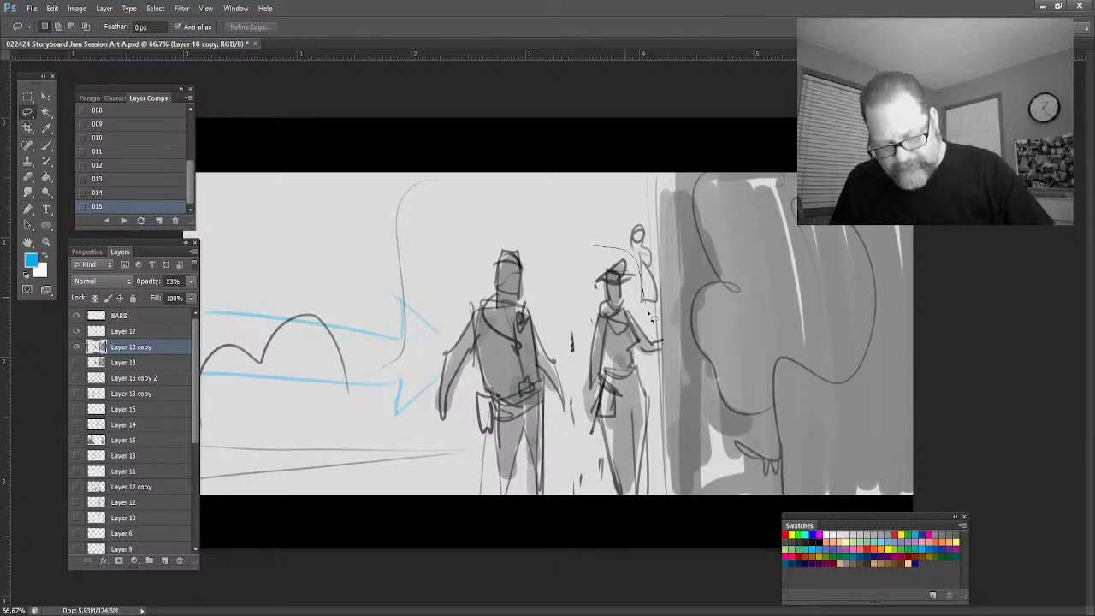
pyautogui.moveTo(660, 369)
pyautogui.mouseDown()
pyautogui.moveTo(657, 506)
pyautogui.moveTo(539, 535)
pyautogui.moveTo(460, 526)
pyautogui.moveTo(335, 484)
pyautogui.mouseUp()
pyautogui.moveTo(439, 477)
pyautogui.mouseDown()
pyautogui.moveTo(427, 438)
pyautogui.moveTo(213, 403)
pyautogui.mouseUp()
pyautogui.moveTo(364, 383)
pyautogui.mouseDown()
pyautogui.moveTo(274, 330)
pyautogui.moveTo(317, 282)
pyautogui.moveTo(470, 278)
pyautogui.moveTo(596, 245)
pyautogui.mouseUp()
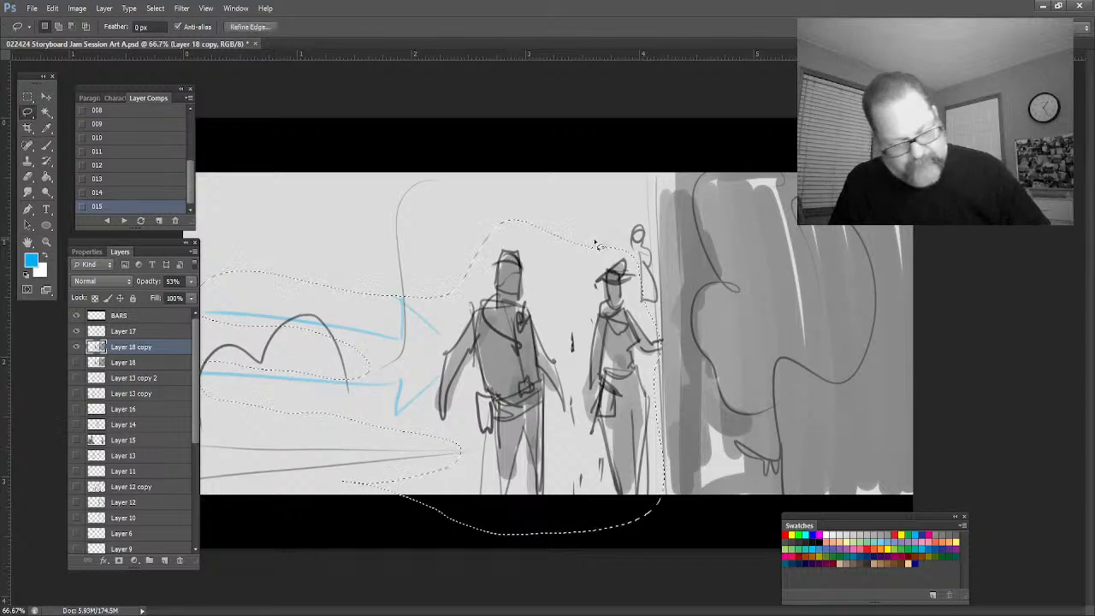
# Try to move the lassoed shading and arrow on Layer 18 copy to the left
pyautogui.press('v')
pyautogui.moveTo(492, 376)
pyautogui.mouseDown()
pyautogui.moveTo(471, 382)
pyautogui.moveTo(493, 370)
pyautogui.mouseUp()
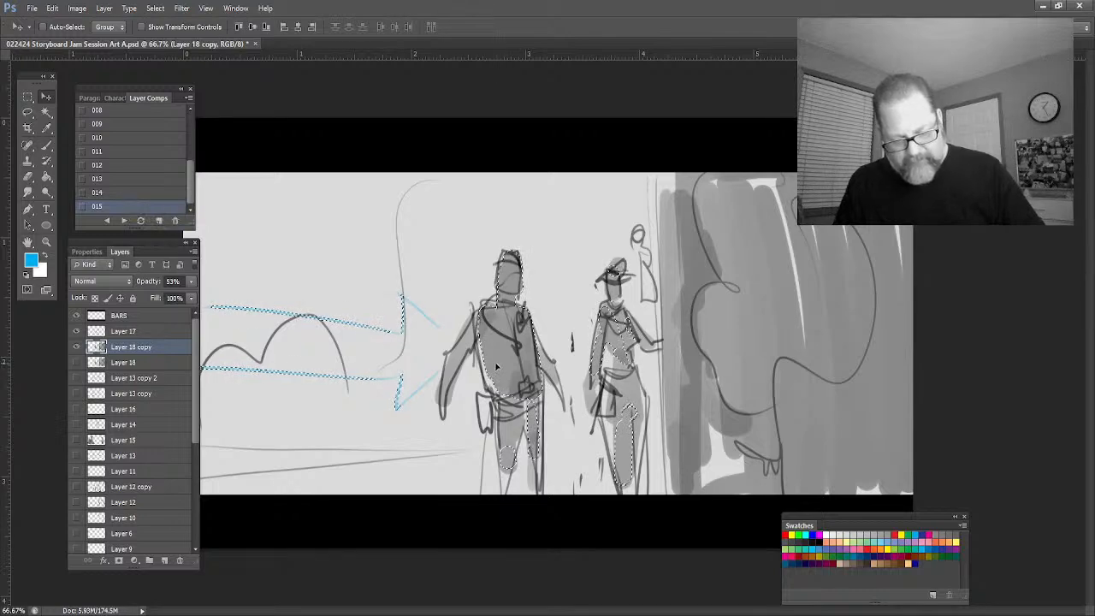
pyautogui.moveTo(498, 352); pyautogui.dragTo(359, 358)
pyautogui.hotkey('ctrl', 'z')
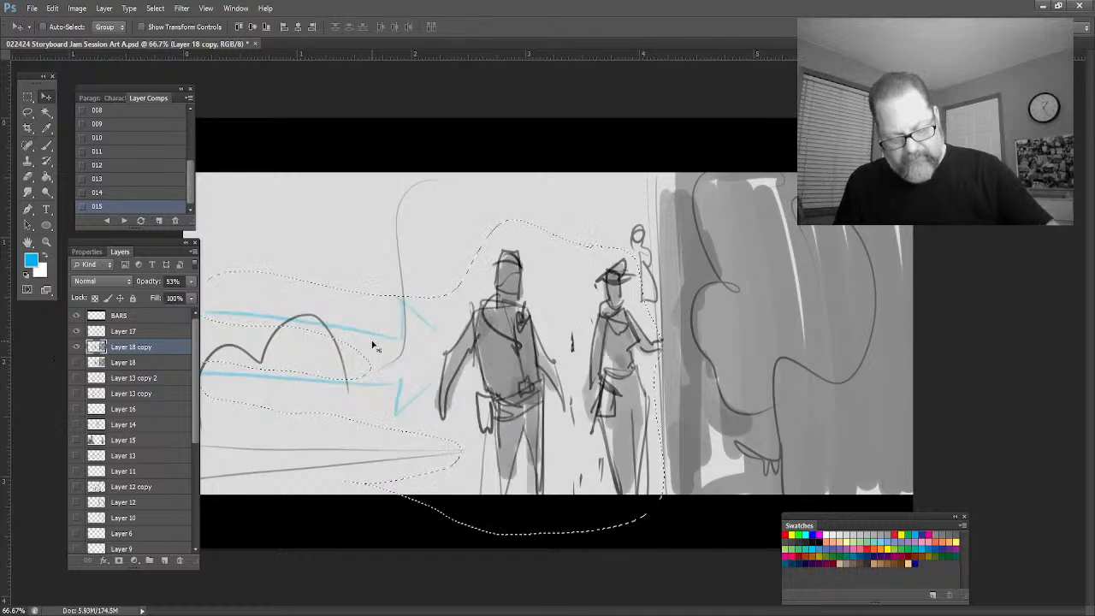
# Check the visibility of the line art and shading layers and merge Layer 17 down into Layer 18 copy
pyautogui.click(122, 332)
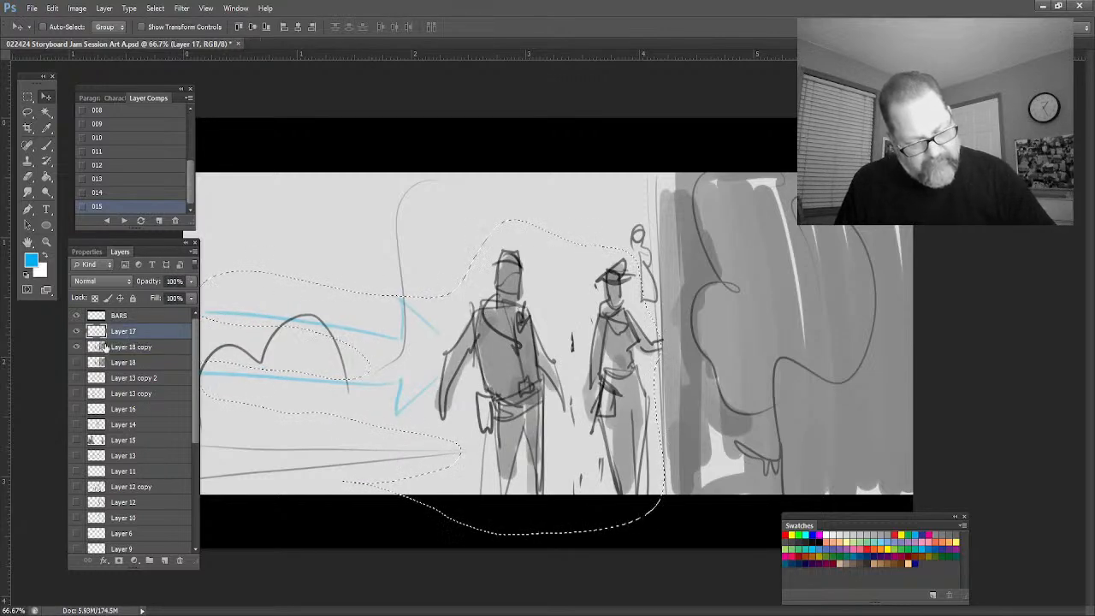
pyautogui.click(77, 357)
pyautogui.click(77, 359)
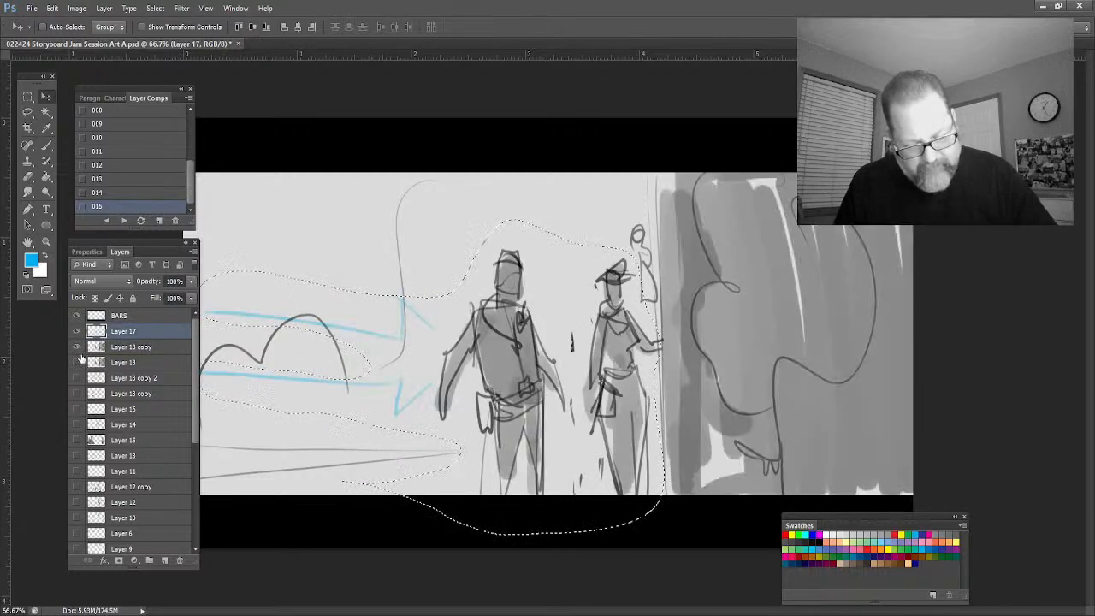
pyautogui.click(77, 347)
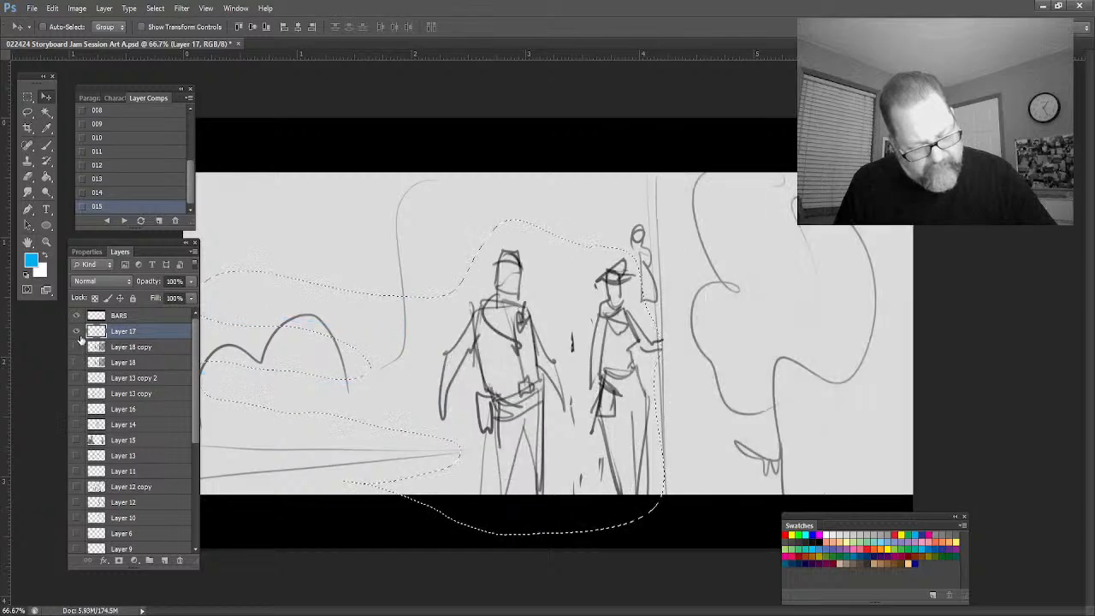
pyautogui.click(77, 332)
pyautogui.click(77, 331)
pyautogui.click(77, 347)
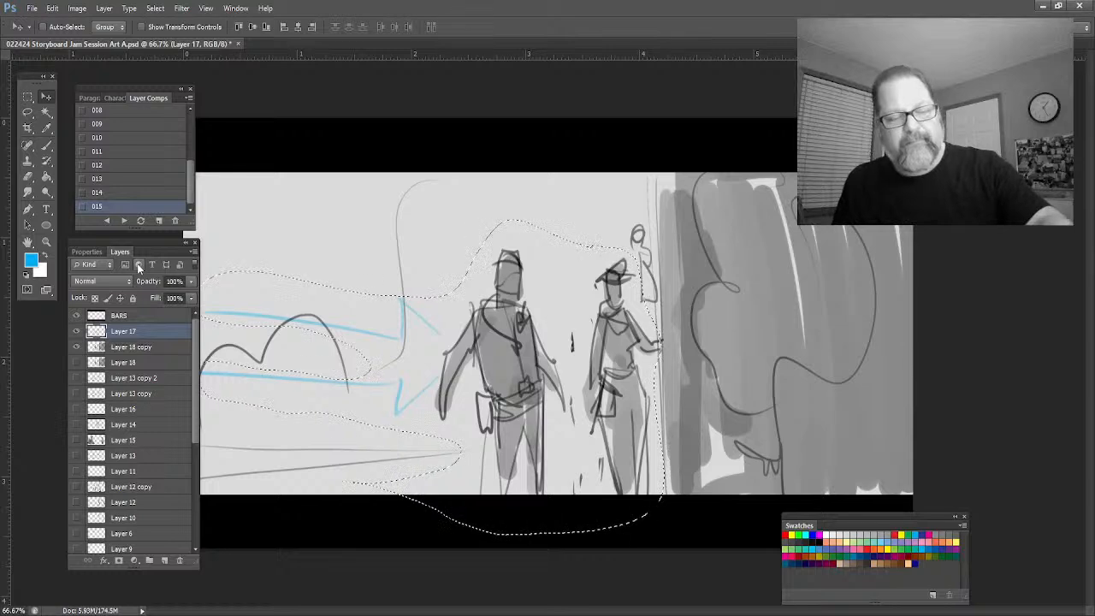
pyautogui.hotkey('ctrl', 'e')
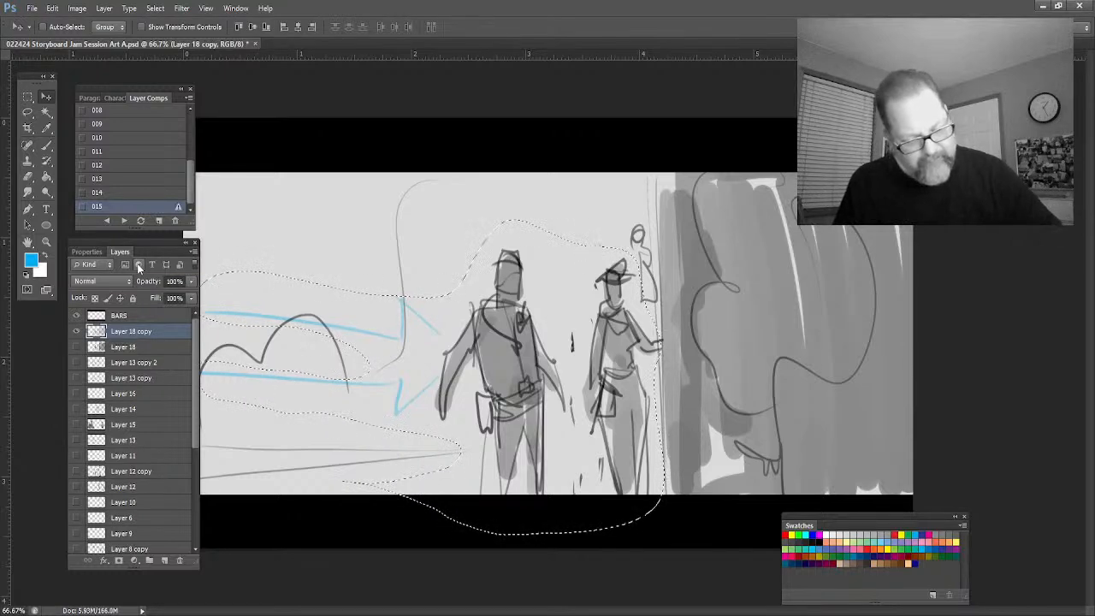
# Move the selected officers and arrow left, away from the door edge, and clear the selection
pyautogui.moveTo(599, 369); pyautogui.dragTo(473, 339)
pyautogui.moveTo(349, 320); pyautogui.dragTo(361, 321)
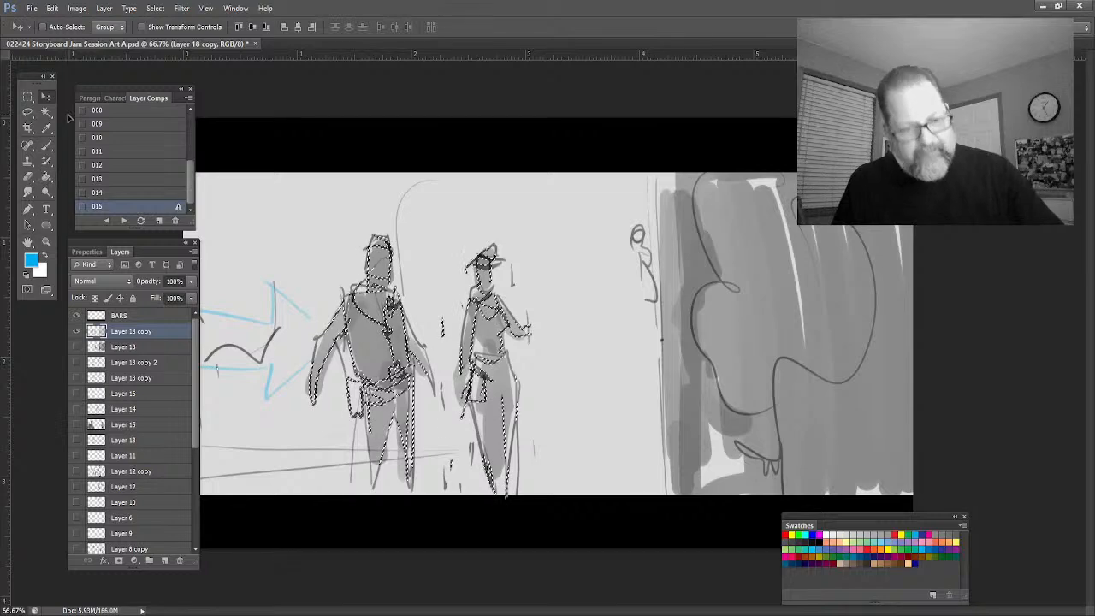
pyautogui.hotkey('ctrl', 'd')
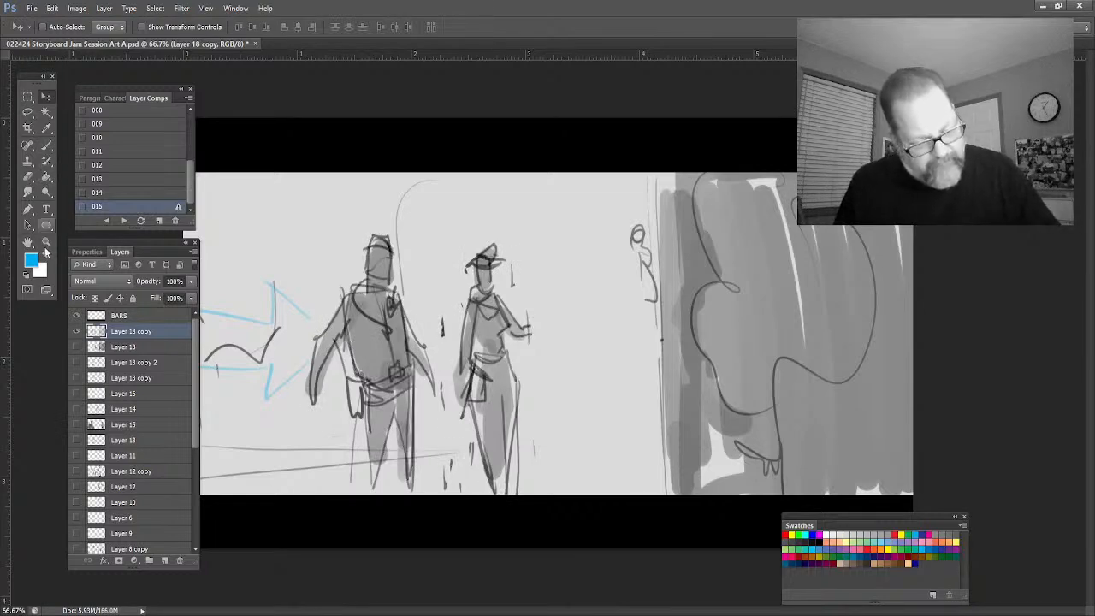
# Sample a dark tone from the drawing and brush in the missing end of the hatted officer's outstretched arm
pyautogui.press('i')
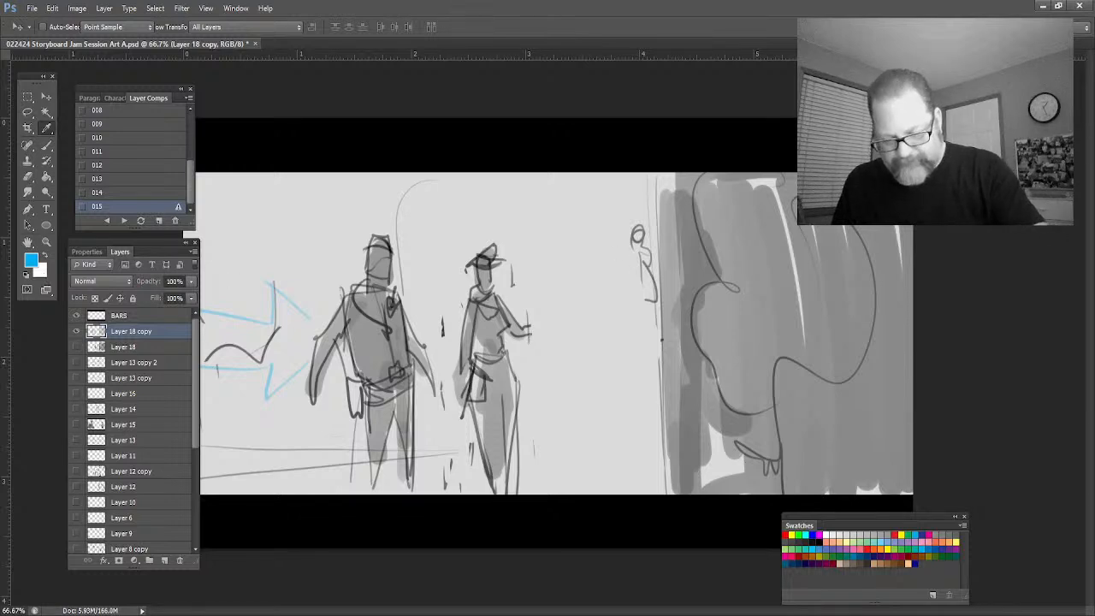
pyautogui.press('d')
pyautogui.press('v')
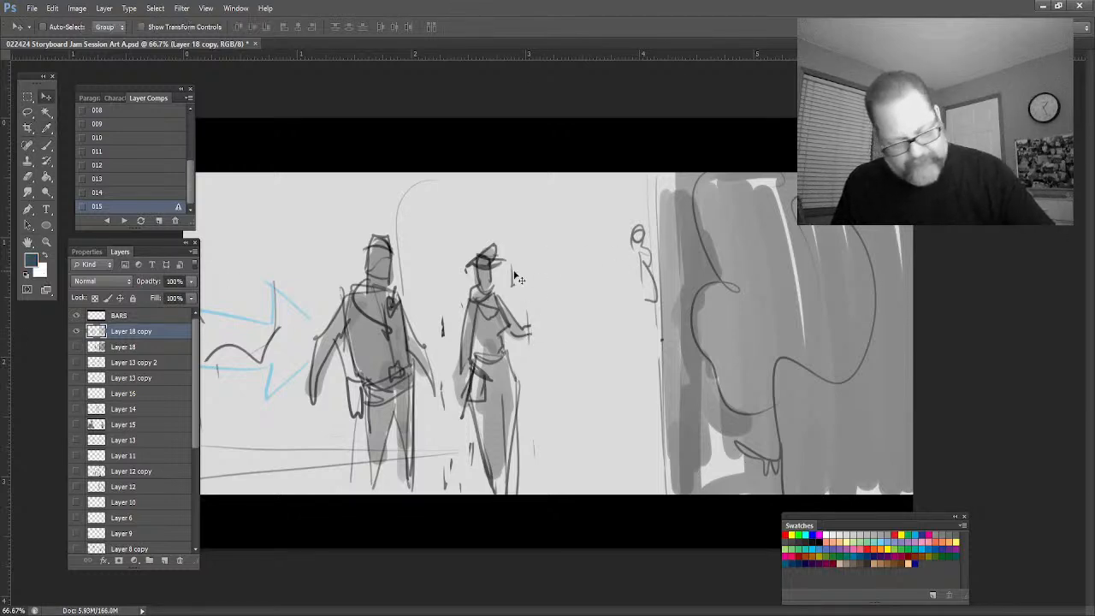
pyautogui.press('b')
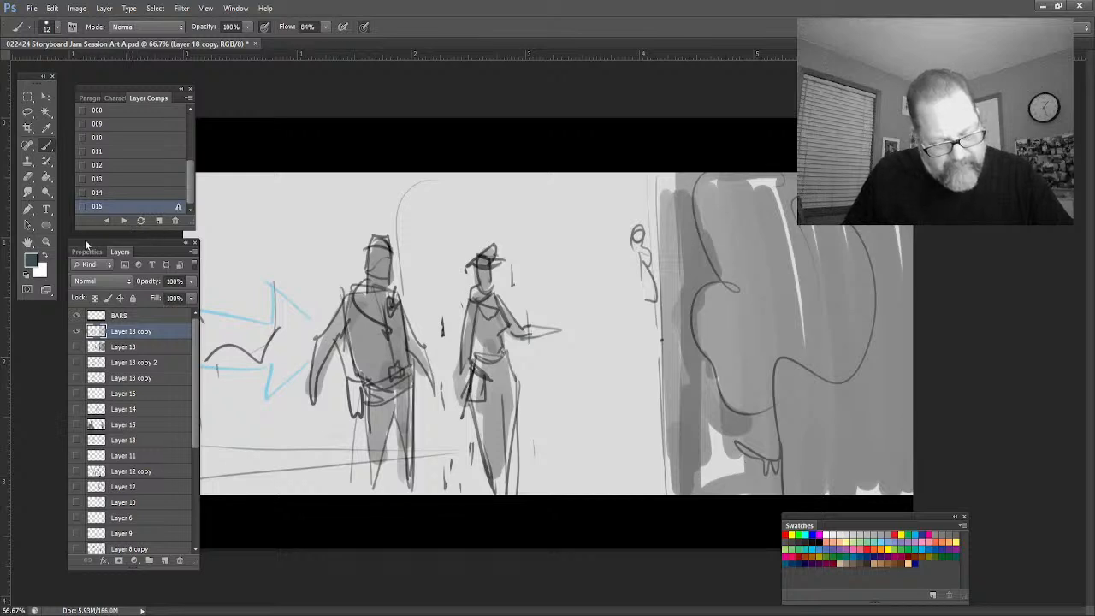
# Save the shifted panel as a new layer comp named 016 and place it above comp 015
pyautogui.click(158, 221)
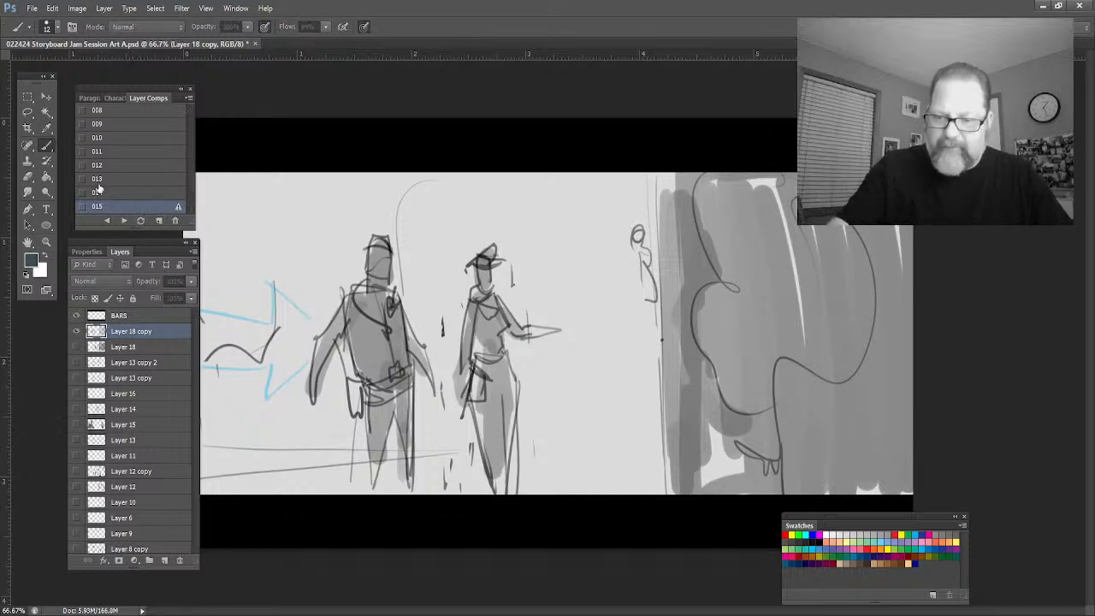
pyautogui.press('Return')
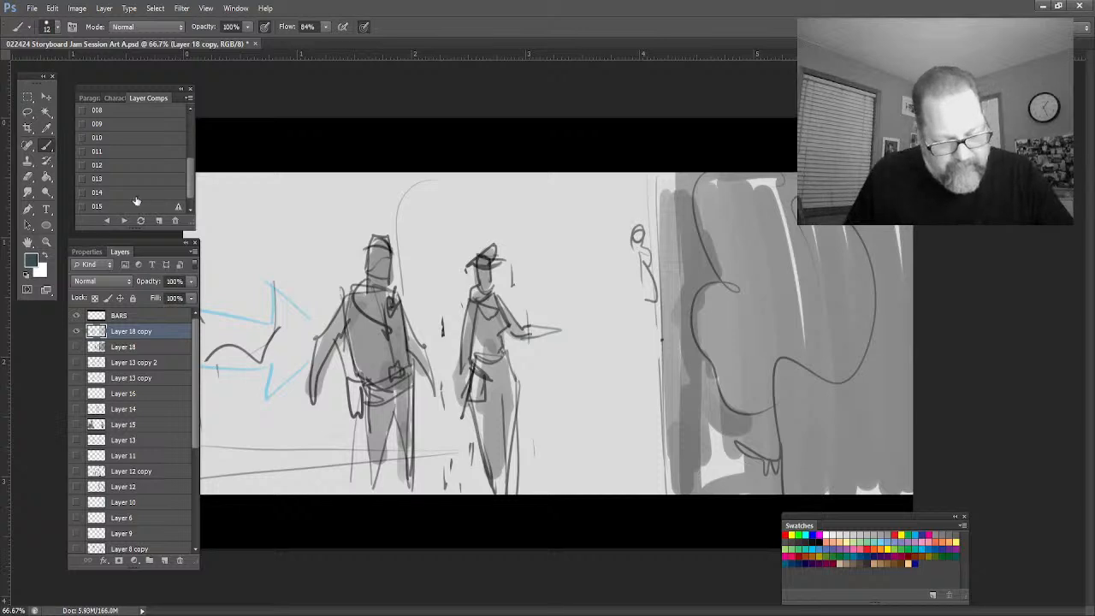
pyautogui.scroll(-1, 190, 187)
pyautogui.moveTo(103, 210); pyautogui.dragTo(100, 193)
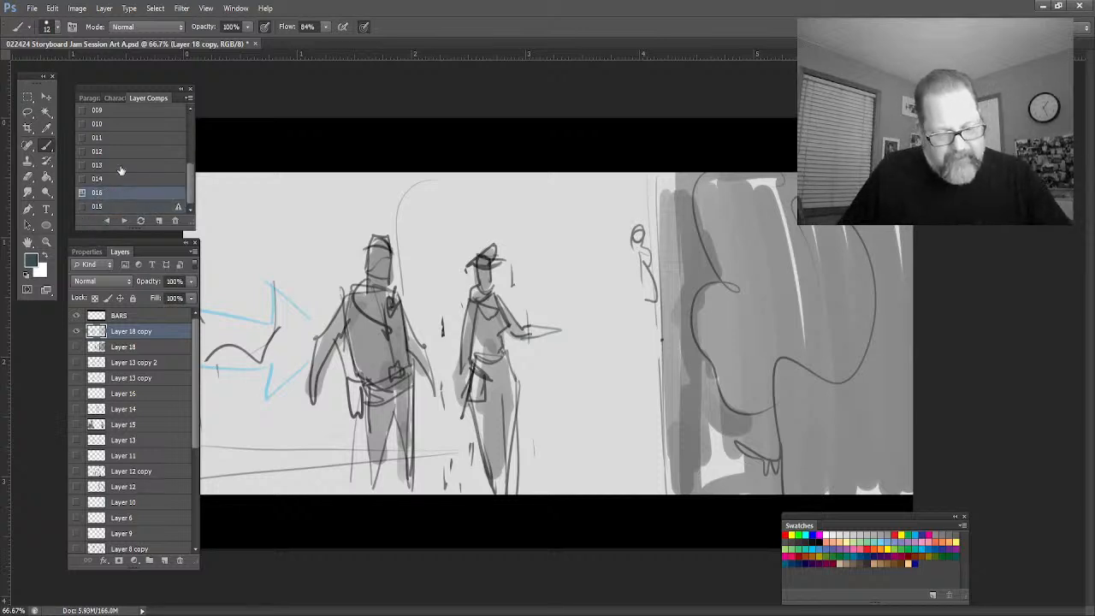
# Go back to layer comp 013 and play forward through 014, 016 and 015 to compare the panels
pyautogui.click(106, 220)
pyautogui.click(106, 221)
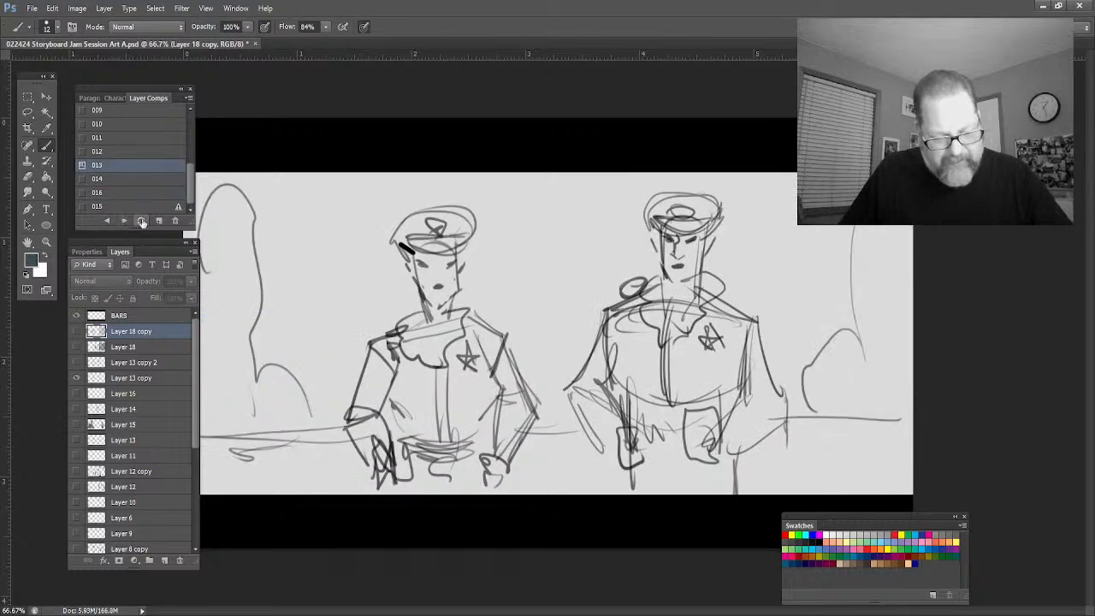
pyautogui.click(125, 220)
pyautogui.click(126, 221)
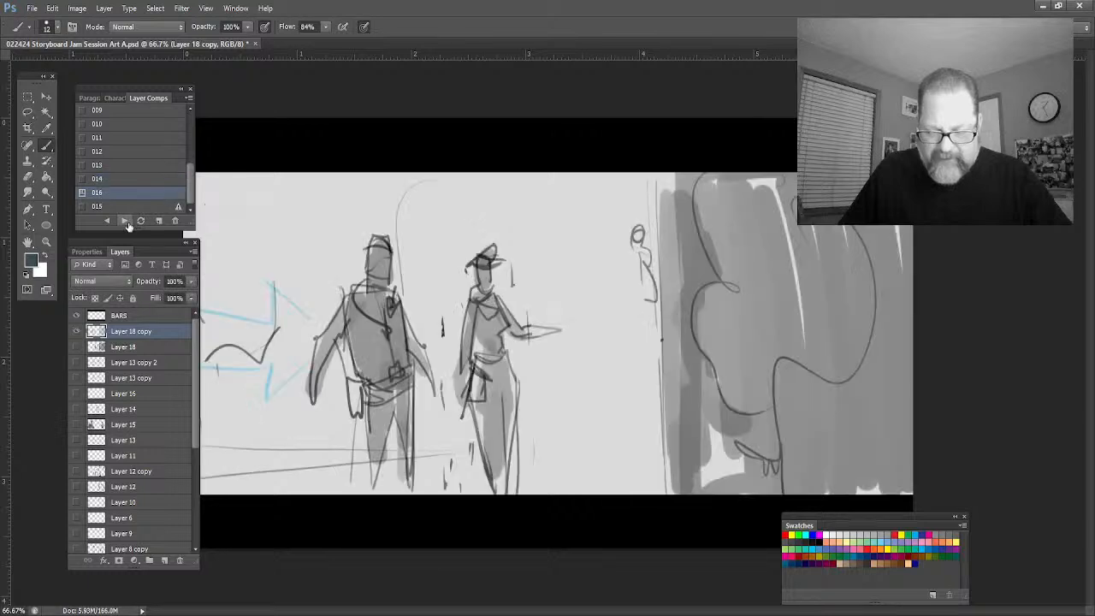
pyautogui.click(126, 222)
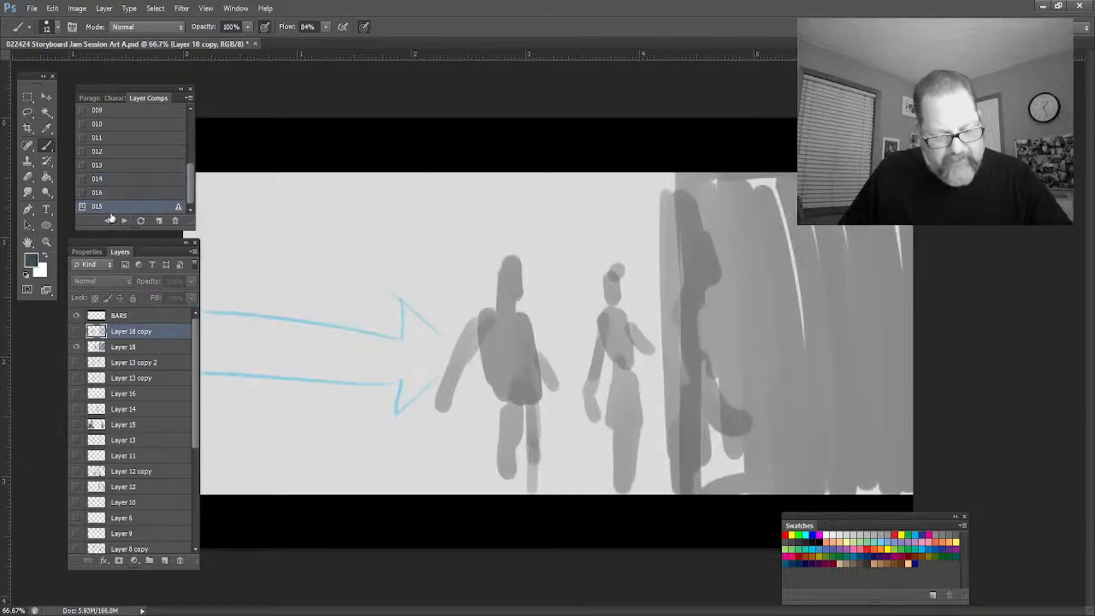
# Compare layer comps 016 and 015, and show Layer 18 copy in place of Layer 18
pyautogui.click(125, 220)
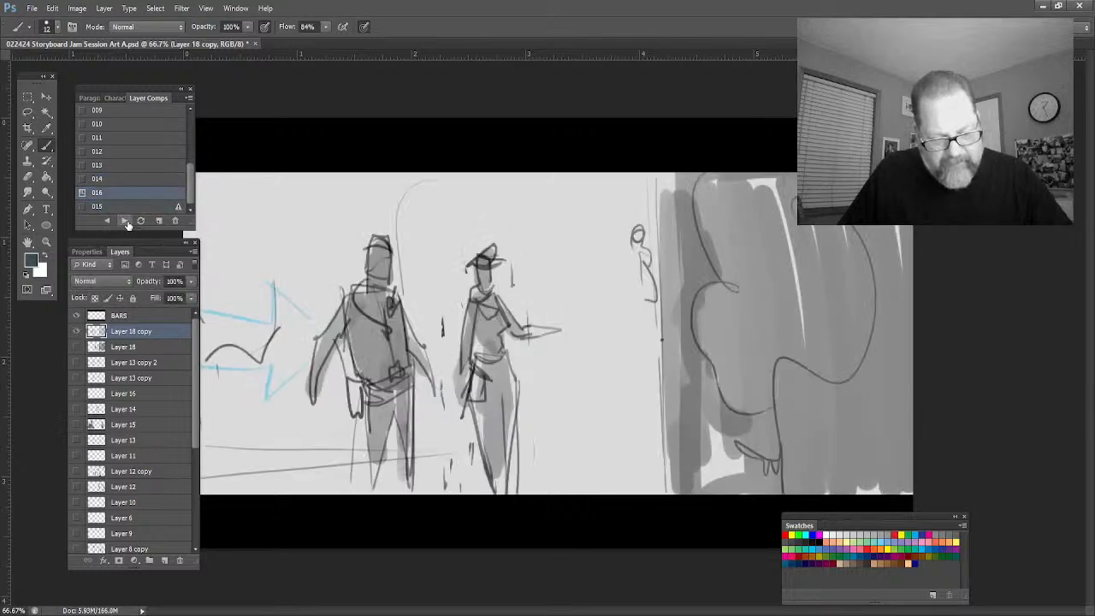
pyautogui.click(126, 221)
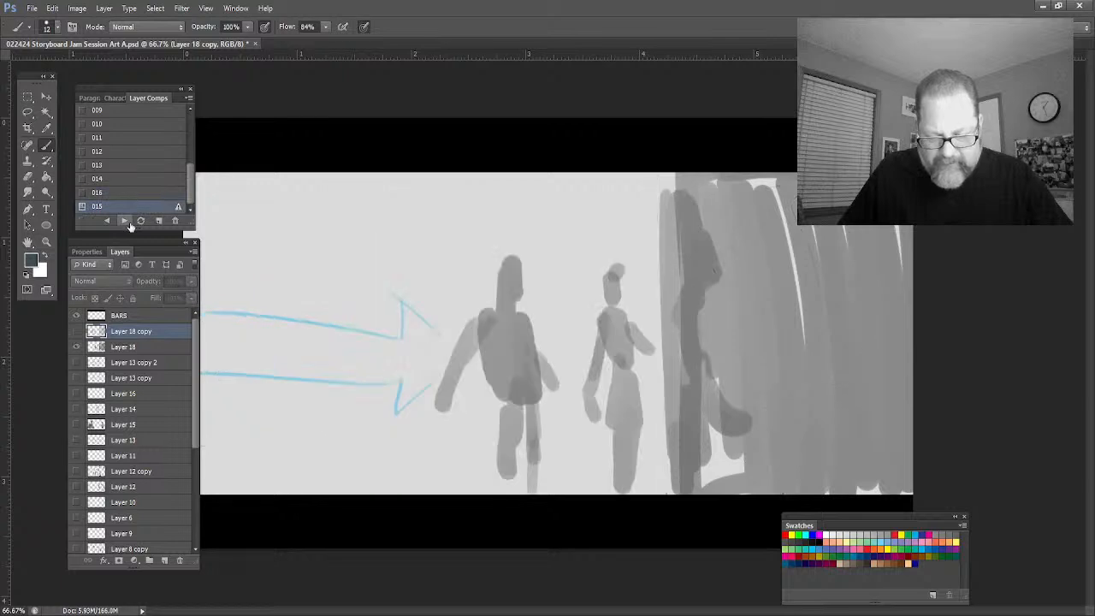
pyautogui.click(76, 362)
pyautogui.click(76, 362)
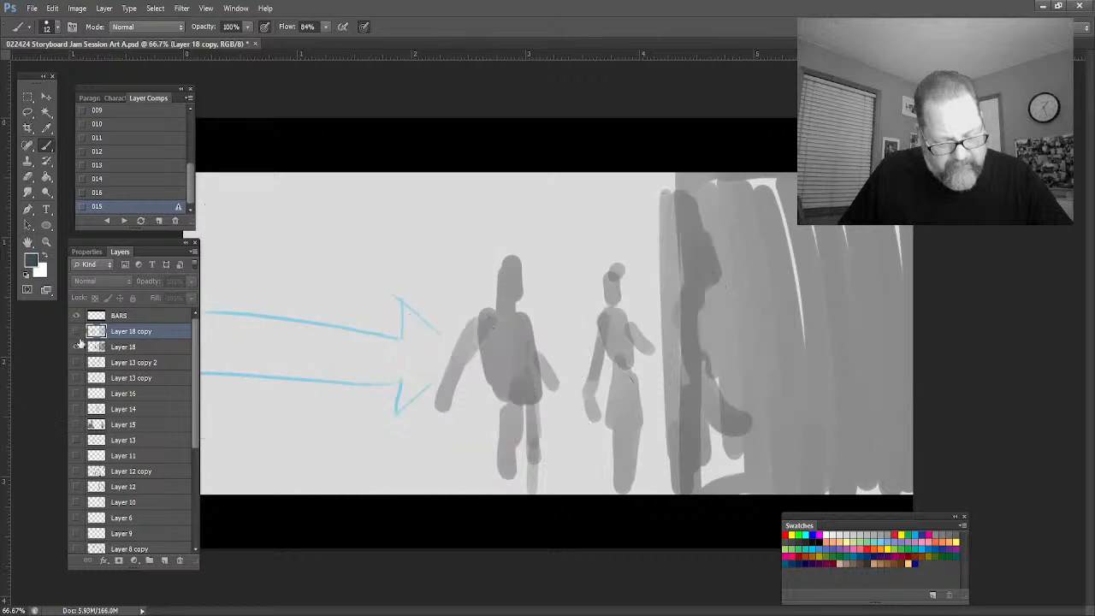
pyautogui.click(76, 331)
pyautogui.click(77, 347)
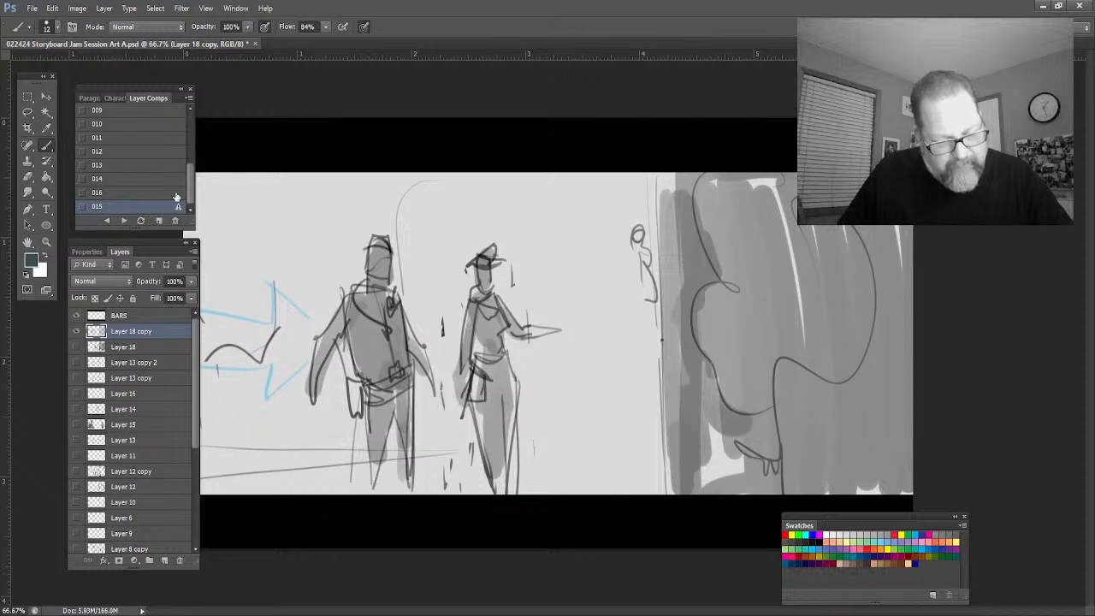
# Delete the existing layer comps 015 and 016
pyautogui.click(174, 222)
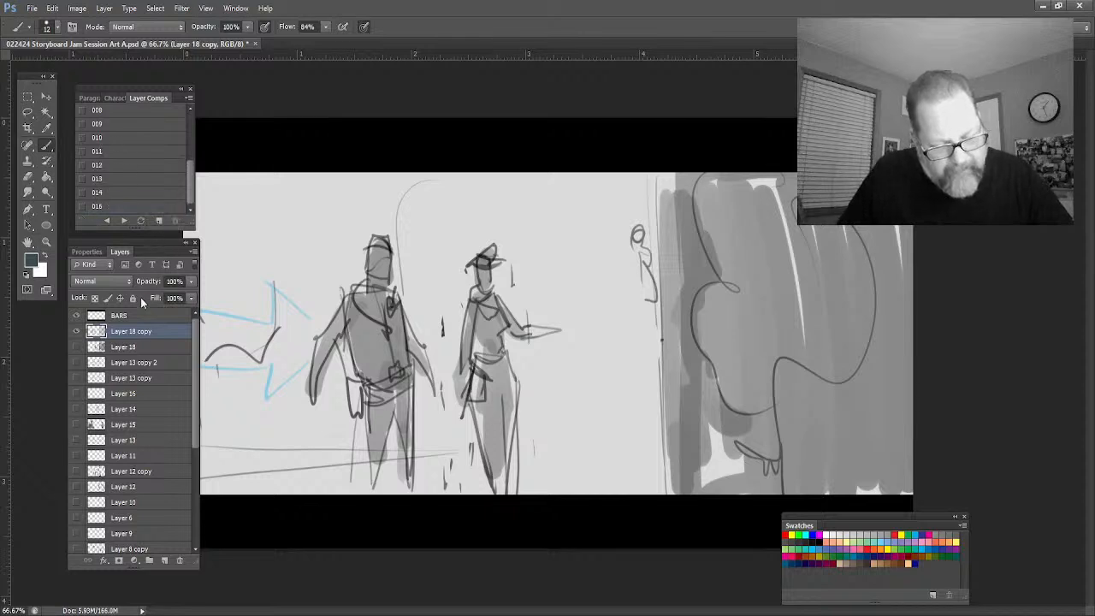
pyautogui.click(99, 208)
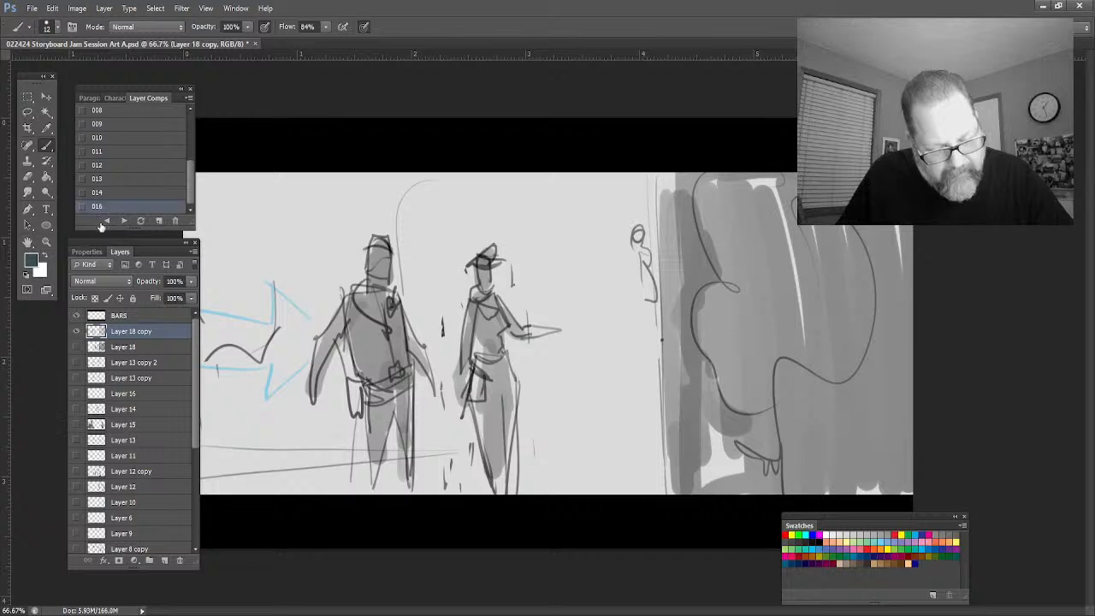
pyautogui.click(174, 221)
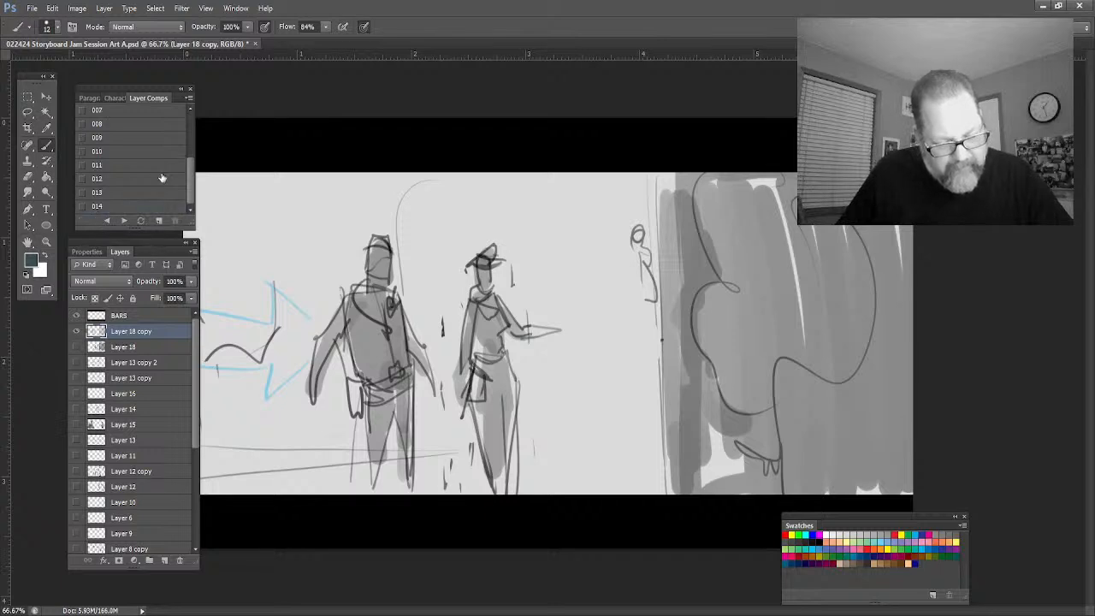
# Save the panel showing Layer 18 copy as a new layer comp named 015
pyautogui.click(158, 221)
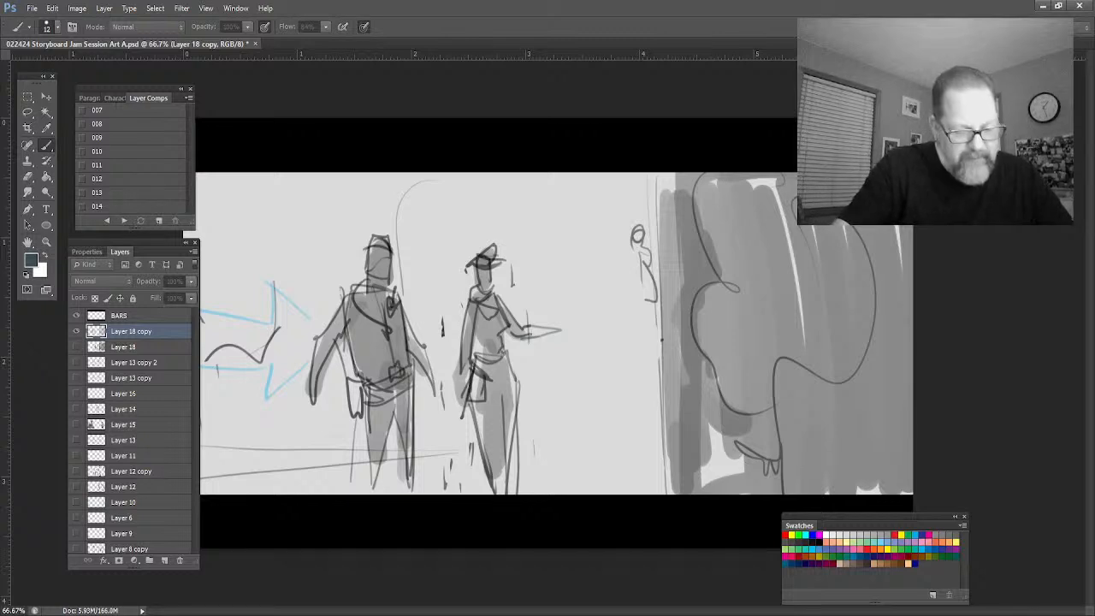
pyautogui.press('Return')
pyautogui.scroll(-1, 192, 186)
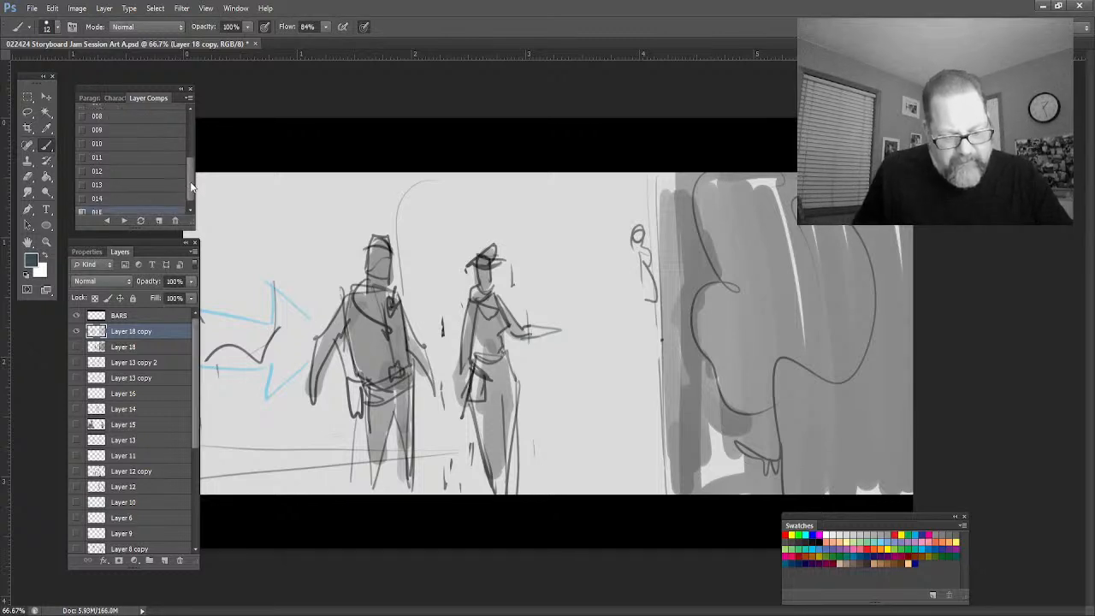
pyautogui.scroll(-1, 183, 206)
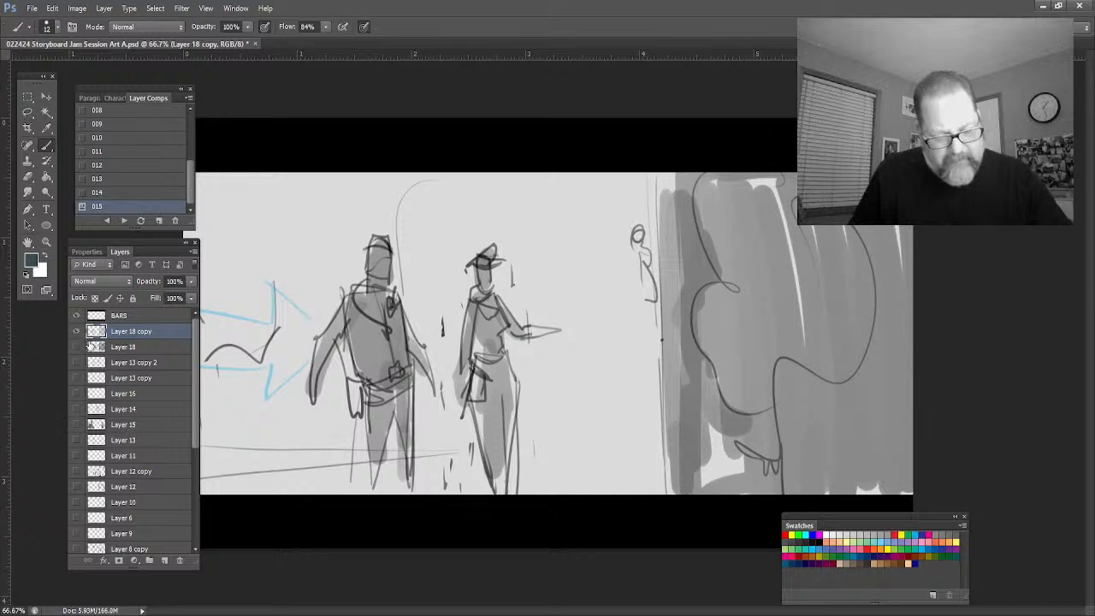
# Duplicate Layer 18 copy and hide the original so only the duplicate shows
pyautogui.doubleClick(132, 337)
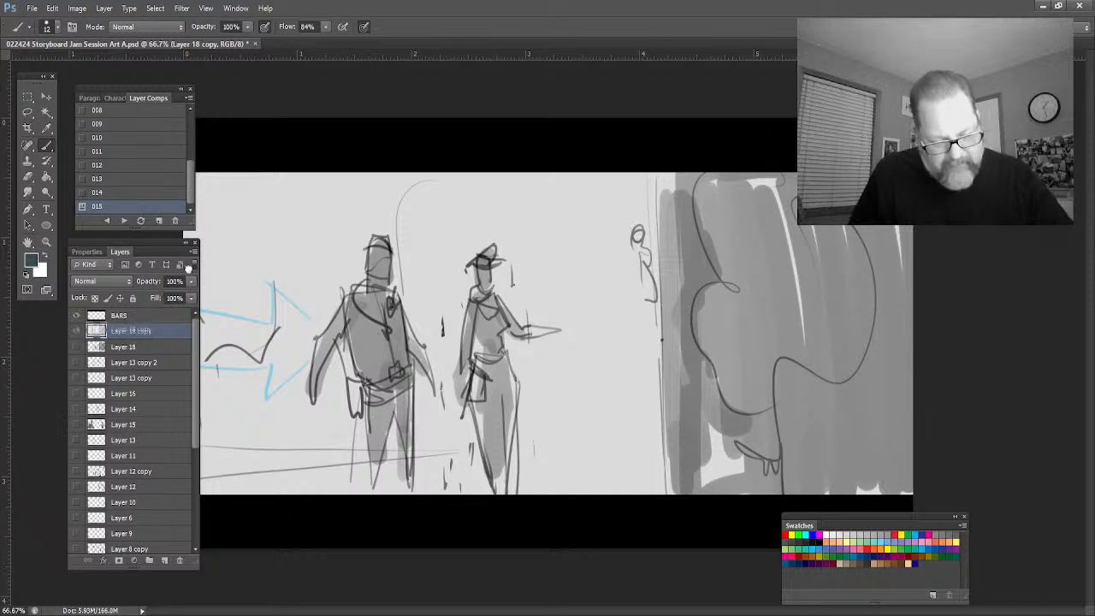
pyautogui.press('Return')
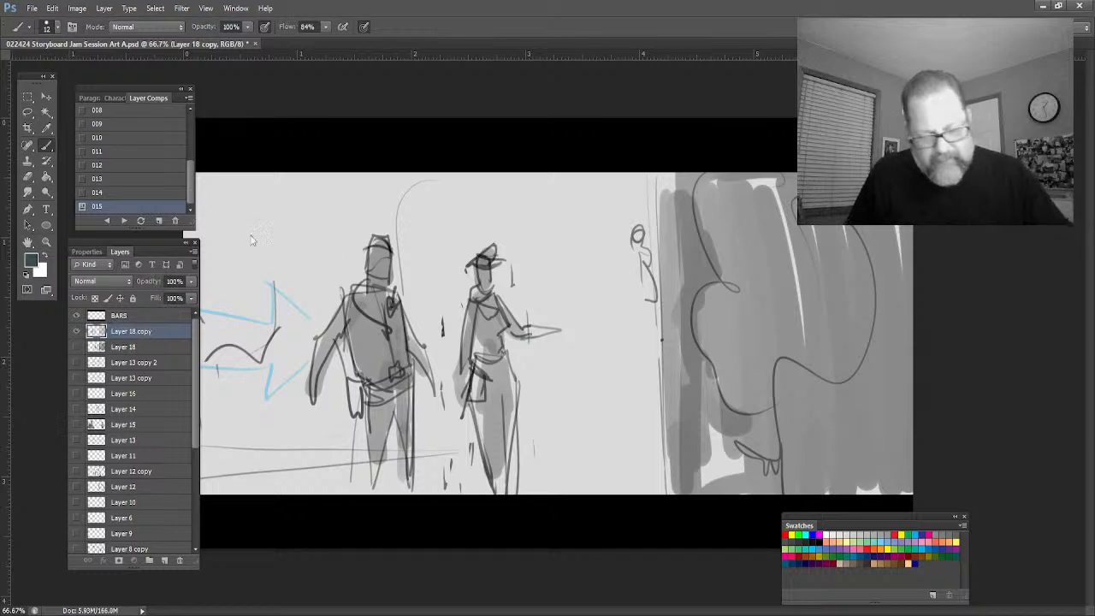
pyautogui.hotkey('ctrl', 'j')
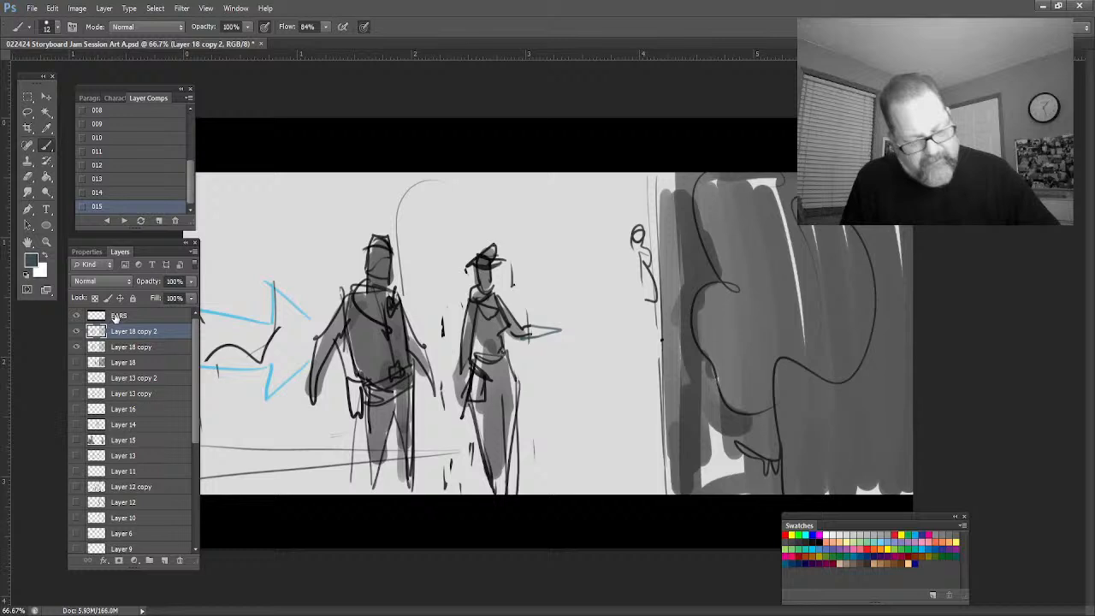
pyautogui.click(77, 346)
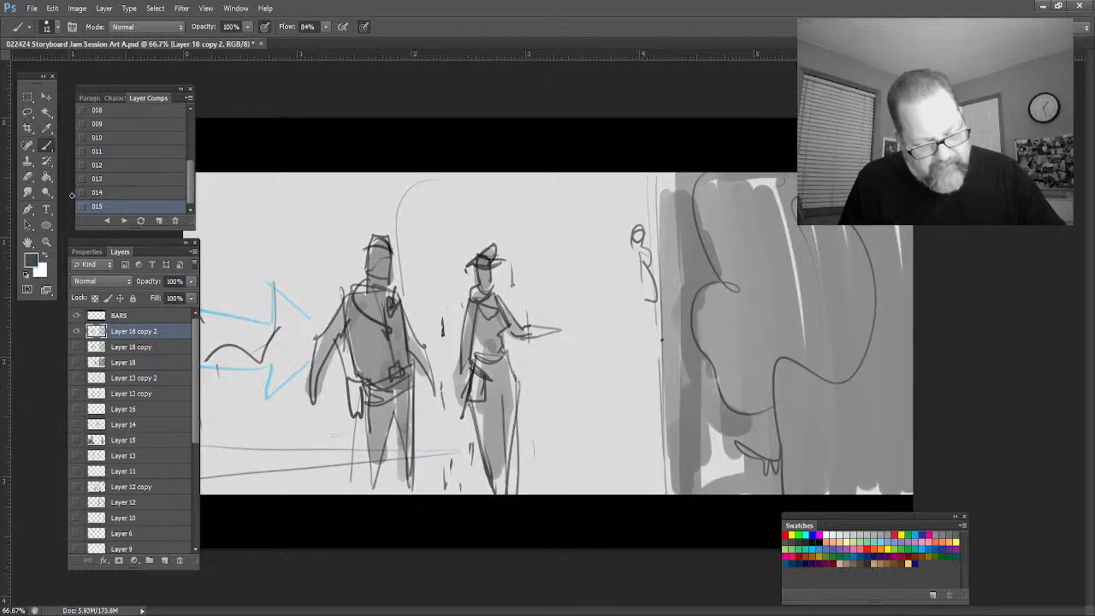
# Lasso the two officers and the blue arrow, move them right to the door edge, and clear the selection
pyautogui.click(27, 112)
pyautogui.moveTo(311, 224)
pyautogui.mouseDown()
pyautogui.moveTo(419, 209)
pyautogui.moveTo(540, 245)
pyautogui.moveTo(573, 309)
pyautogui.moveTo(566, 404)
pyautogui.moveTo(546, 502)
pyautogui.moveTo(496, 541)
pyautogui.moveTo(390, 539)
pyautogui.moveTo(352, 520)
pyautogui.moveTo(332, 450)
pyautogui.moveTo(249, 427)
pyautogui.moveTo(139, 363)
pyautogui.moveTo(124, 344)
pyautogui.moveTo(289, 364)
pyautogui.moveTo(279, 334)
pyautogui.moveTo(172, 315)
pyautogui.moveTo(161, 237)
pyautogui.mouseUp()
pyautogui.press('v')
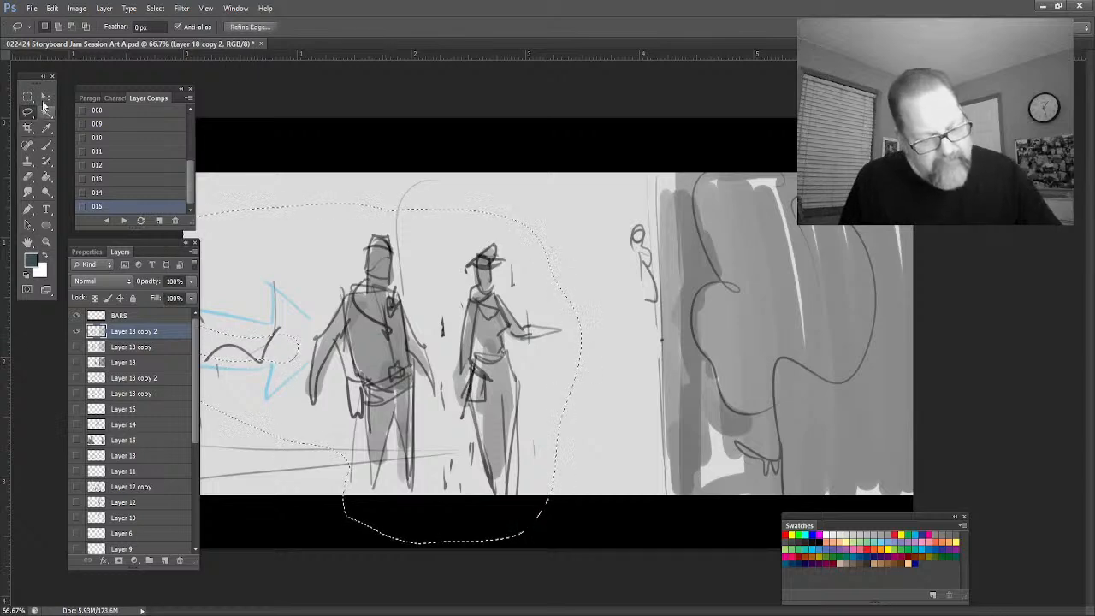
pyautogui.moveTo(387, 384)
pyautogui.mouseDown()
pyautogui.moveTo(419, 350)
pyautogui.moveTo(515, 346)
pyautogui.mouseUp()
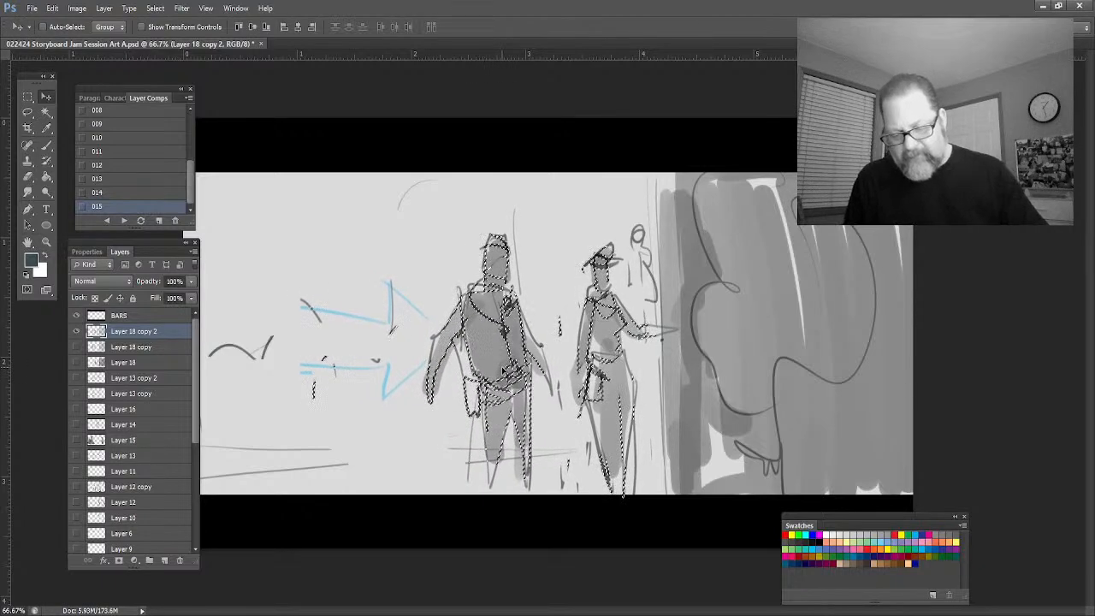
pyautogui.hotkey('ctrl', 'd')
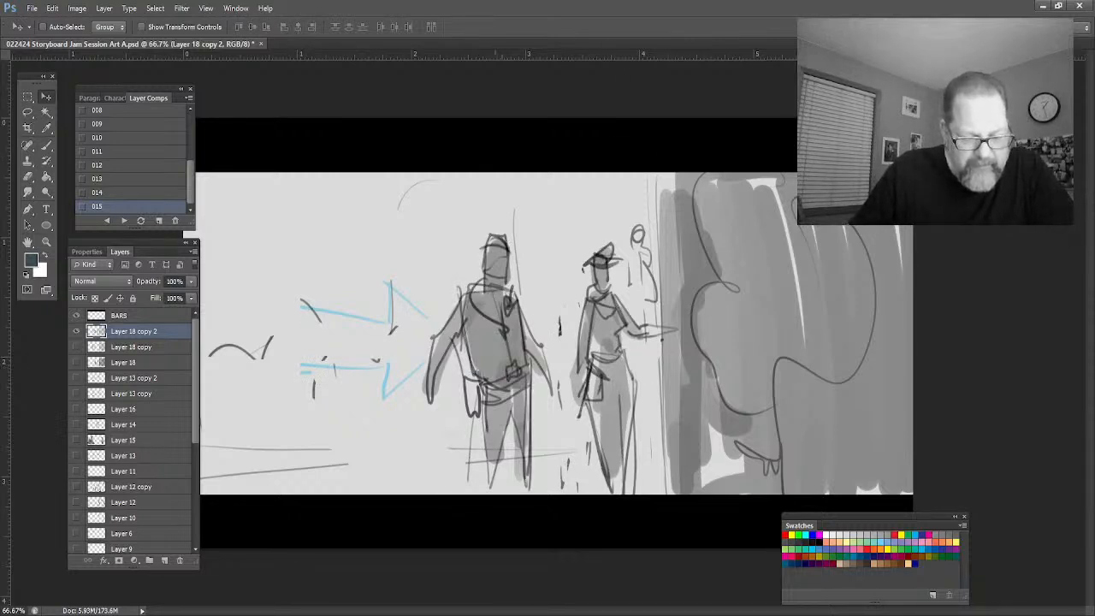
# Save the moved officers as a new layer comp and play the comps from 014 onward to review the sequence
pyautogui.click(158, 220)
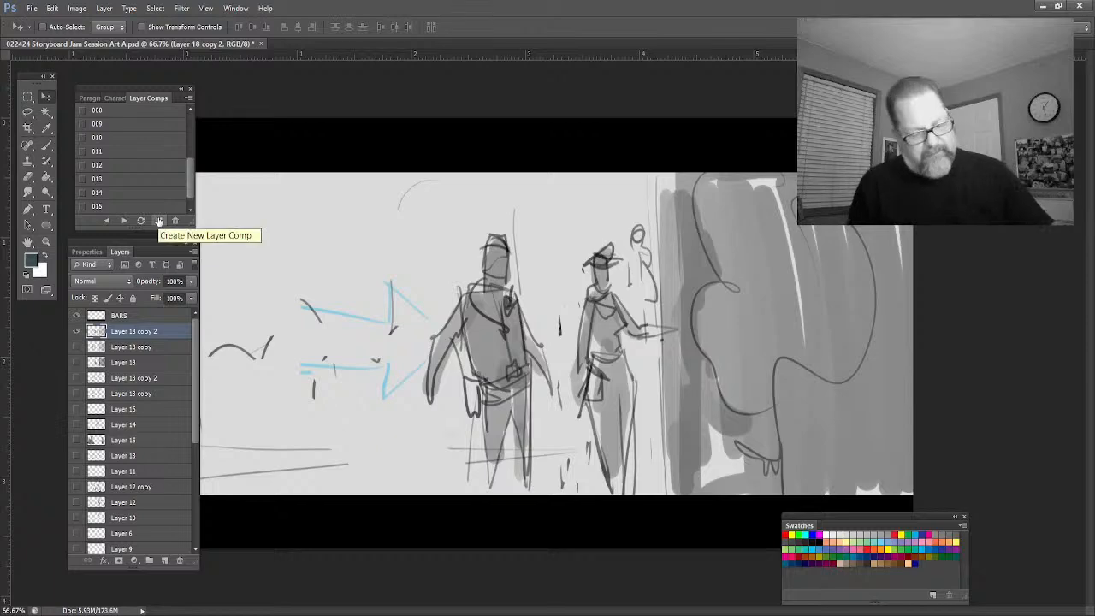
pyautogui.click(107, 221)
pyautogui.click(107, 221)
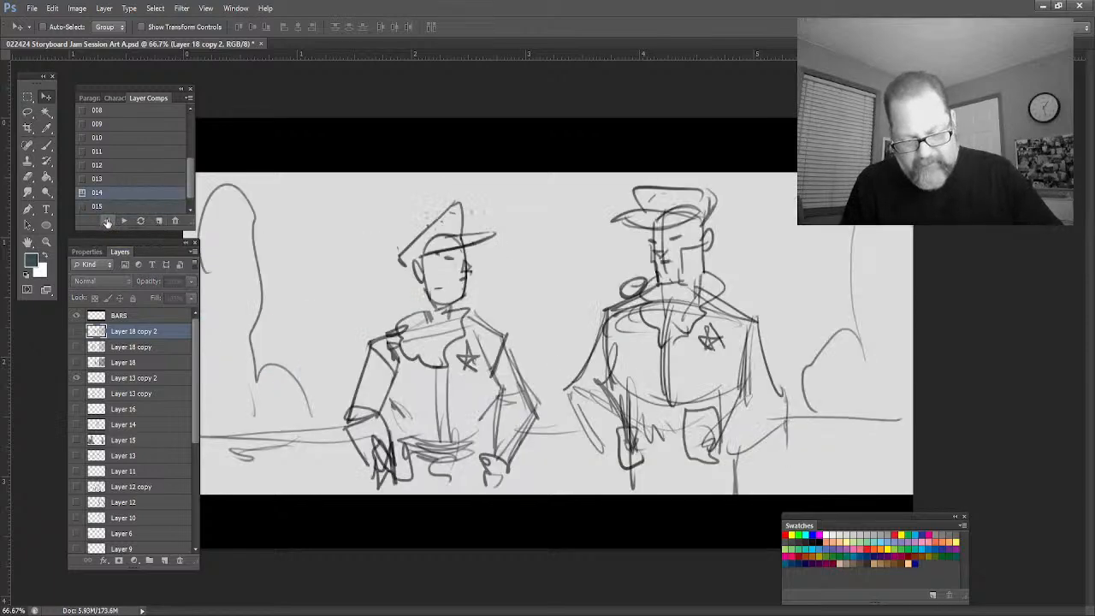
pyautogui.click(106, 221)
pyautogui.click(124, 221)
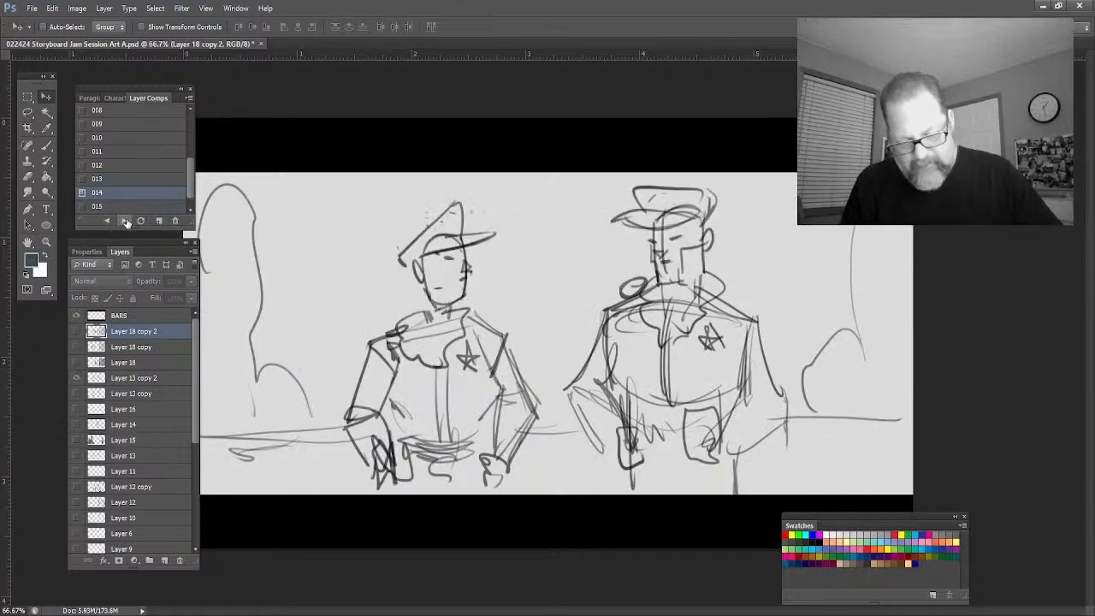
pyautogui.click(124, 220)
pyautogui.click(124, 221)
pyautogui.click(124, 221)
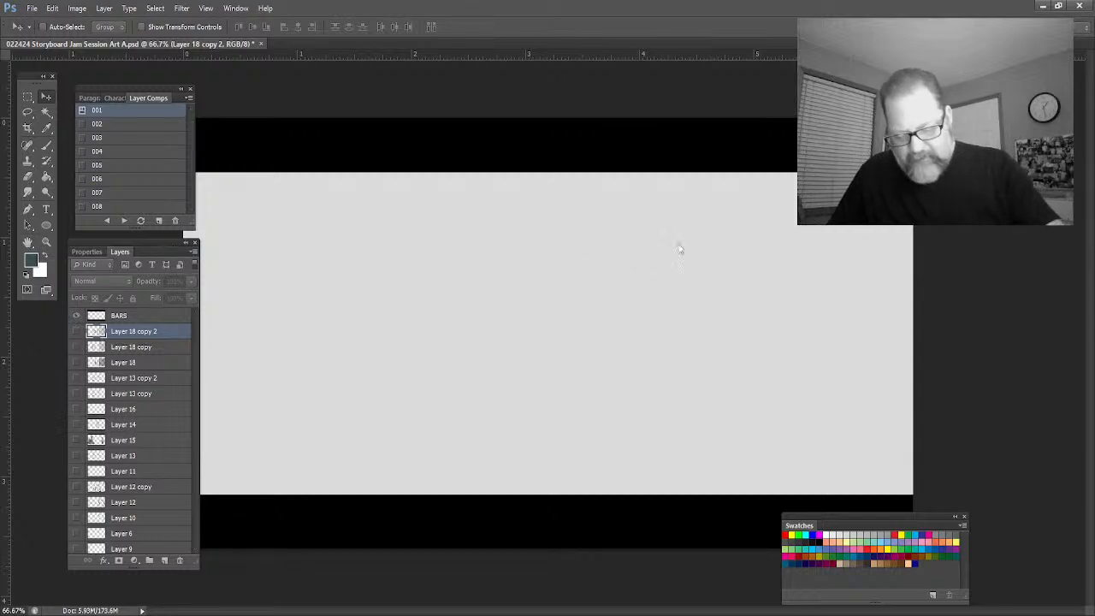
# Add a new layer below BARS for the next panel and set up the brush with black as the foreground color
pyautogui.hotkey('ctrl', 'shift', 'alt', 'n')
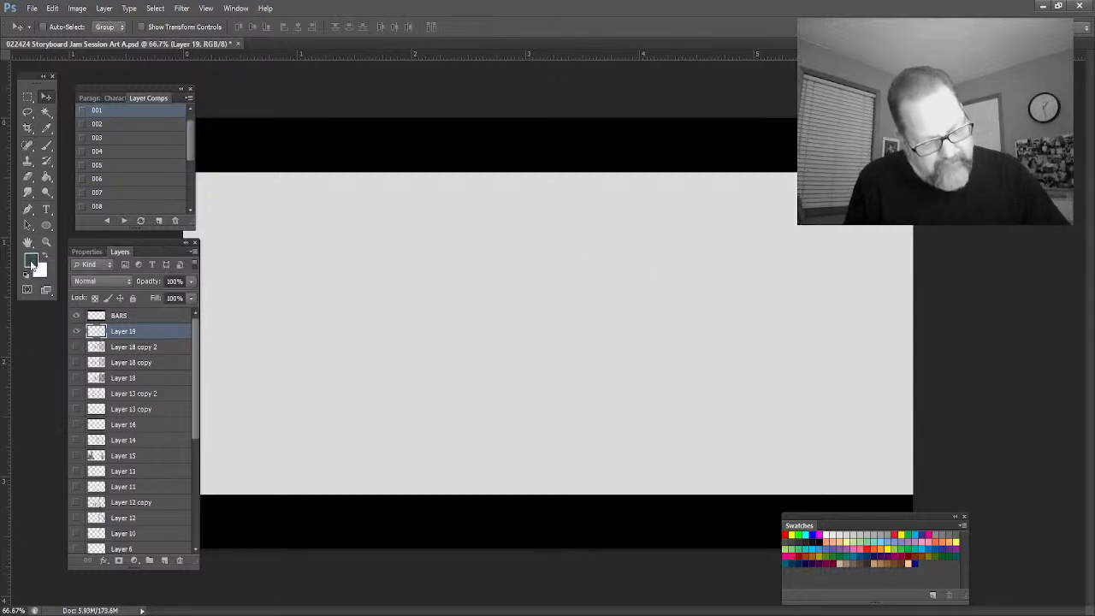
pyautogui.press('i')
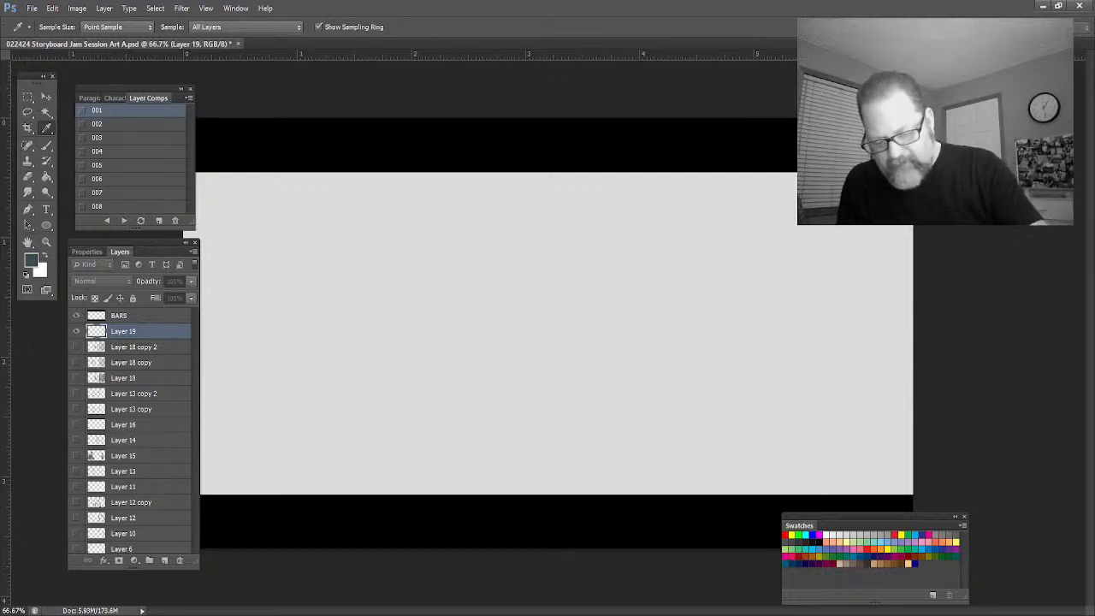
pyautogui.press('v')
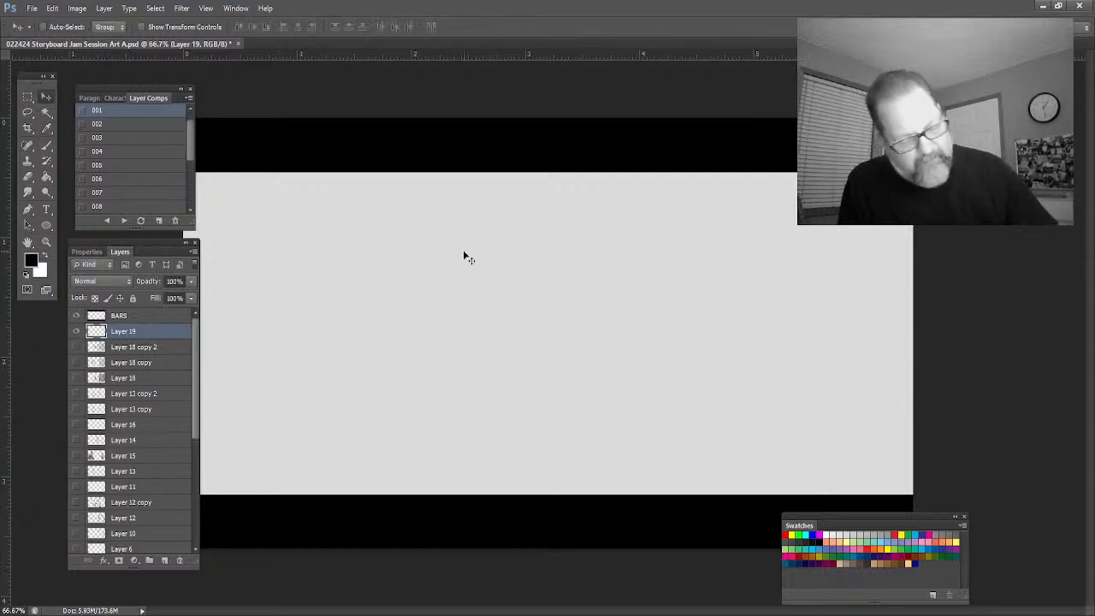
pyautogui.click(46, 145)
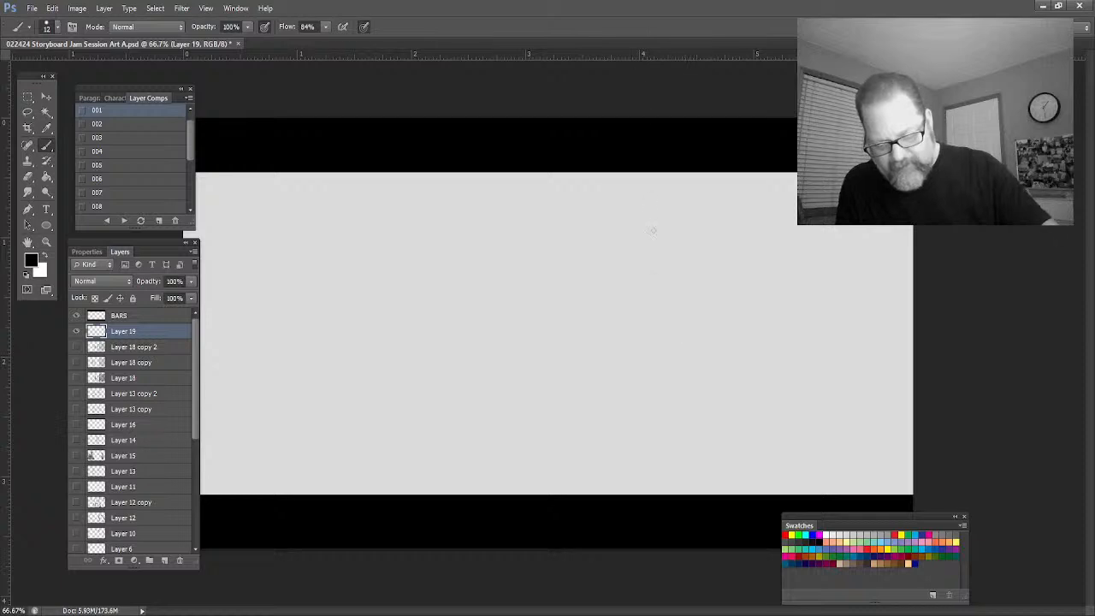
# Sketch a tall doorway with a top edge and doubled side lines slightly right of the panel's center
pyautogui.moveTo(676, 205); pyautogui.dragTo(680, 459)
pyautogui.moveTo(675, 174); pyautogui.dragTo(688, 495)
pyautogui.moveTo(681, 176); pyautogui.dragTo(685, 494)
pyautogui.moveTo(646, 208)
pyautogui.mouseDown()
pyautogui.moveTo(458, 212)
pyautogui.moveTo(472, 432)
pyautogui.mouseUp()
pyautogui.moveTo(466, 224); pyautogui.dragTo(470, 494)
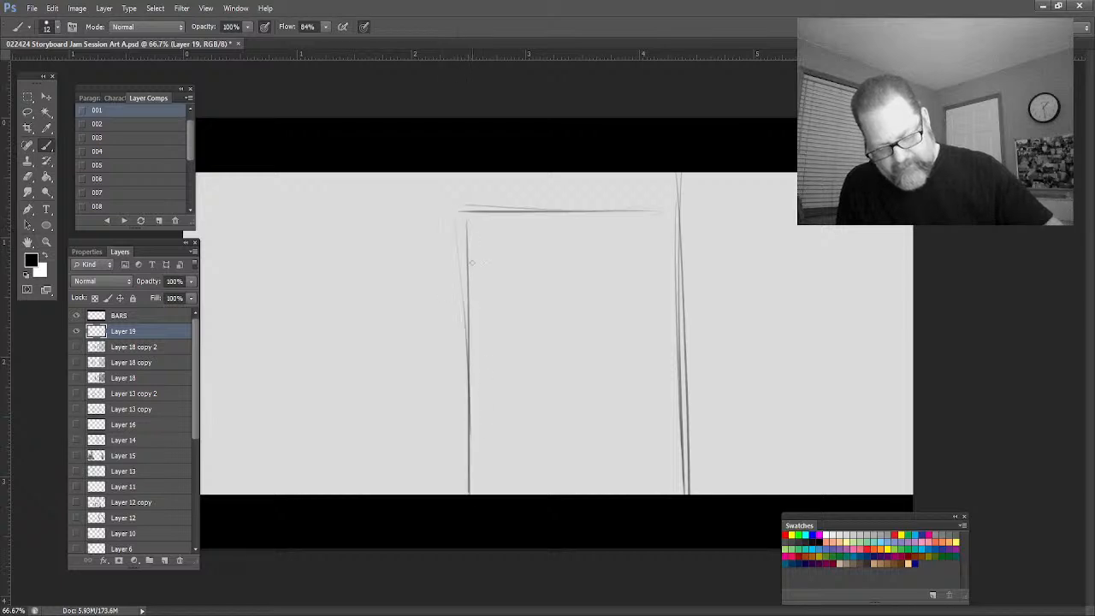
pyautogui.moveTo(470, 256); pyautogui.dragTo(492, 494)
pyautogui.moveTo(467, 224); pyautogui.dragTo(470, 494)
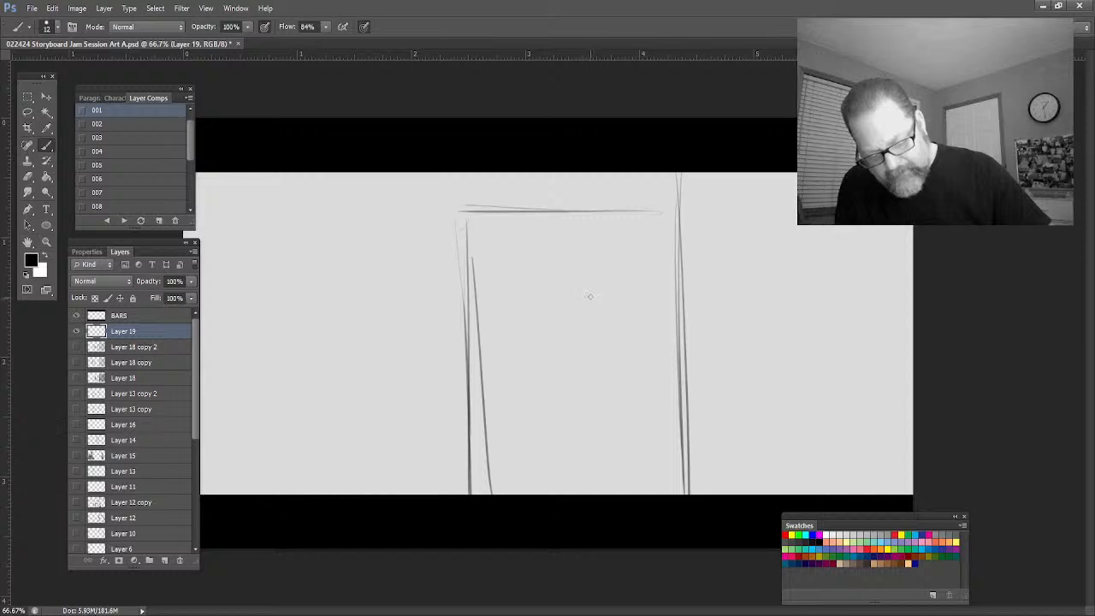
# Sketch an officer's capped head, rounded torso and waist standing inside the doorway
pyautogui.moveTo(581, 275)
pyautogui.mouseDown()
pyautogui.moveTo(575, 301)
pyautogui.moveTo(557, 290)
pyautogui.moveTo(582, 278)
pyautogui.moveTo(564, 272)
pyautogui.mouseUp()
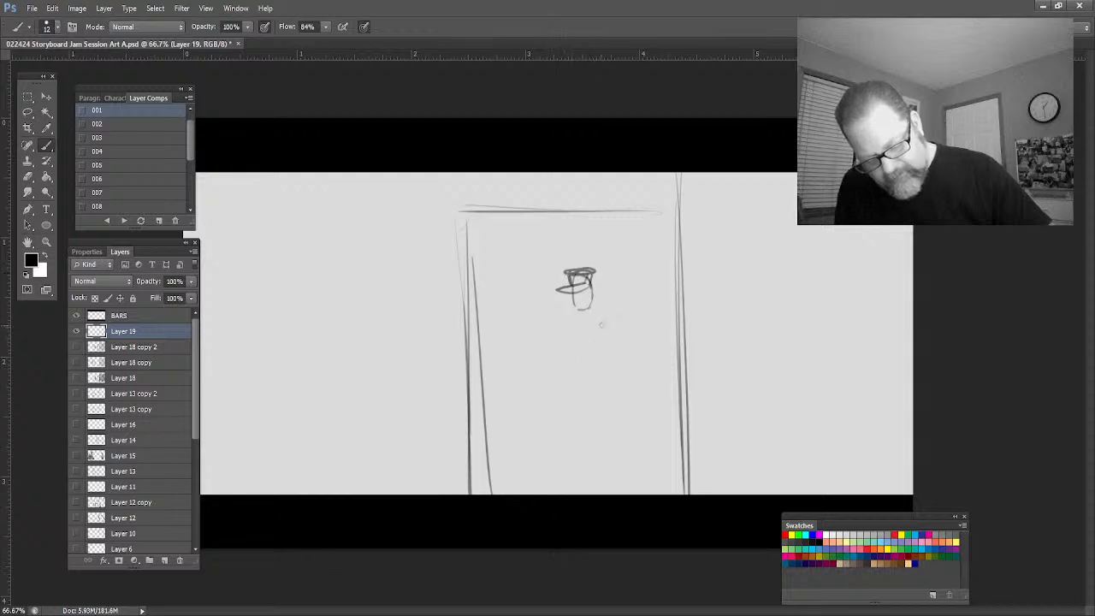
pyautogui.moveTo(573, 319)
pyautogui.mouseDown()
pyautogui.moveTo(597, 319)
pyautogui.moveTo(566, 325)
pyautogui.moveTo(564, 376)
pyautogui.mouseUp()
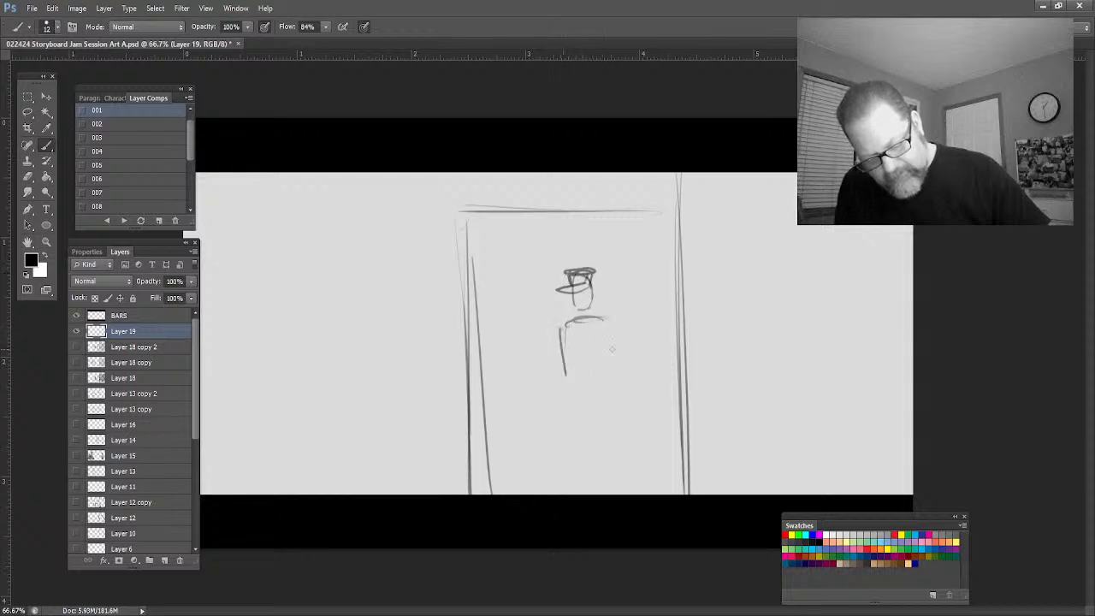
pyautogui.moveTo(617, 316); pyautogui.dragTo(616, 386)
pyautogui.moveTo(554, 341); pyautogui.dragTo(619, 322)
pyautogui.moveTo(598, 388); pyautogui.dragTo(558, 382)
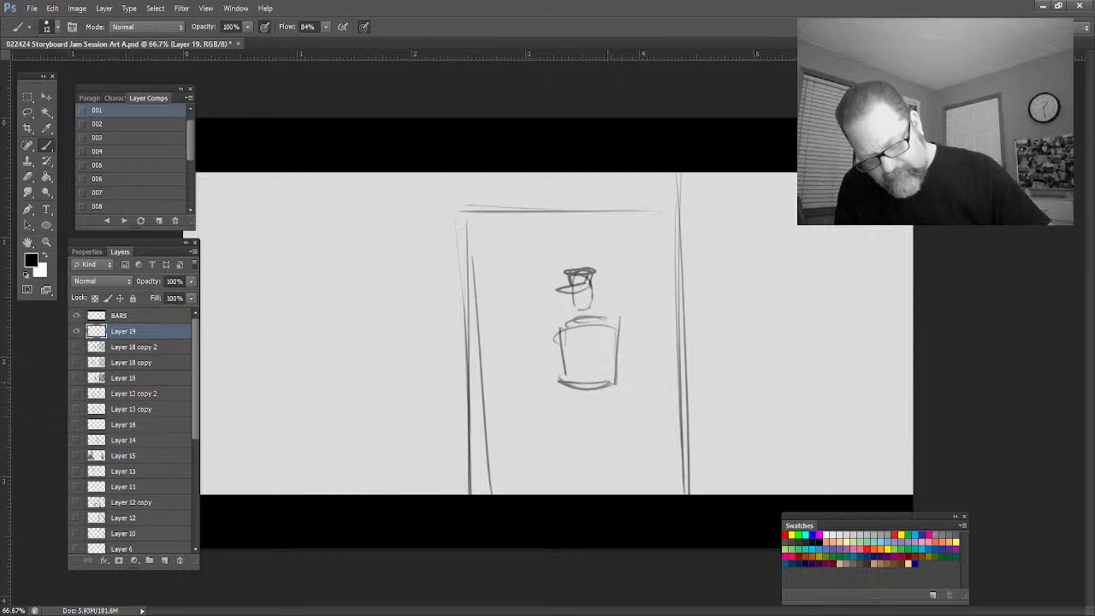
pyautogui.moveTo(602, 326)
pyautogui.mouseDown()
pyautogui.moveTo(565, 379)
pyautogui.moveTo(622, 370)
pyautogui.moveTo(559, 381)
pyautogui.moveTo(556, 352)
pyautogui.moveTo(628, 345)
pyautogui.moveTo(624, 384)
pyautogui.moveTo(592, 399)
pyautogui.moveTo(616, 417)
pyautogui.mouseUp()
pyautogui.moveTo(616, 418); pyautogui.dragTo(568, 420)
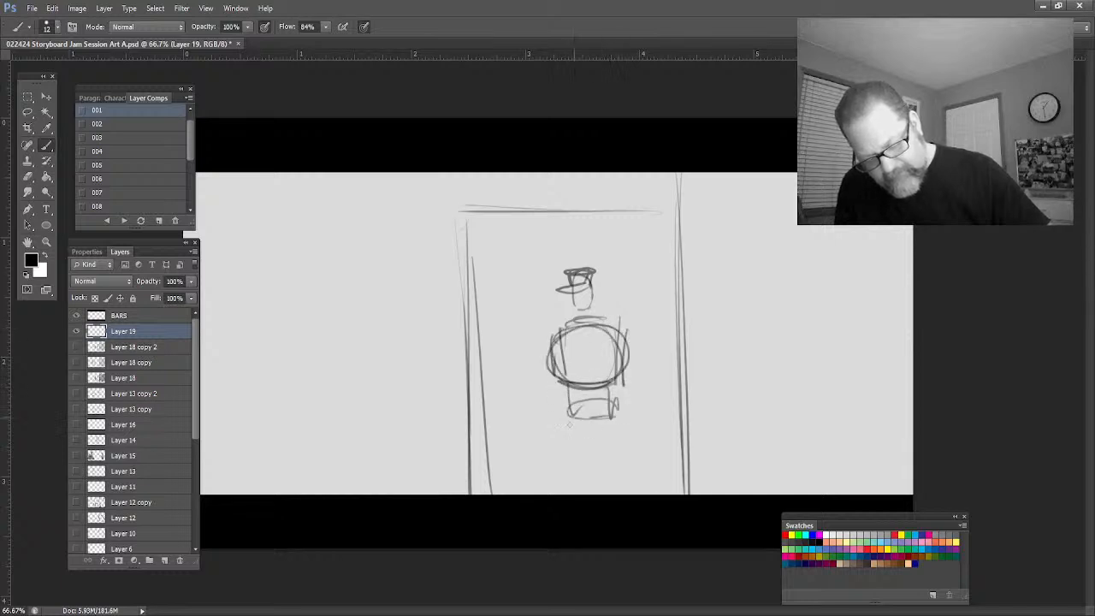
# Draw the officer's two arms angled outward and the legs running down to the lower bar
pyautogui.moveTo(623, 332); pyautogui.dragTo(684, 419)
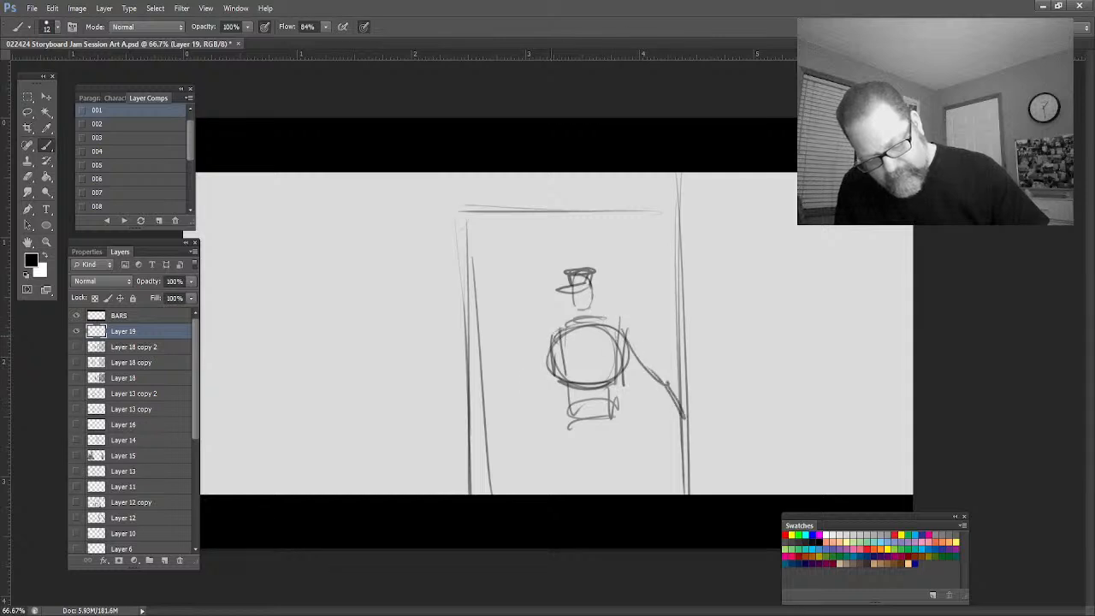
pyautogui.moveTo(560, 330)
pyautogui.mouseDown()
pyautogui.moveTo(517, 392)
pyautogui.moveTo(510, 434)
pyautogui.mouseUp()
pyautogui.moveTo(545, 354)
pyautogui.mouseDown()
pyautogui.moveTo(512, 429)
pyautogui.moveTo(614, 423)
pyautogui.moveTo(566, 483)
pyautogui.mouseUp()
pyautogui.moveTo(624, 417); pyautogui.dragTo(633, 494)
pyautogui.moveTo(620, 391); pyautogui.dragTo(626, 475)
pyautogui.moveTo(568, 411); pyautogui.dragTo(570, 498)
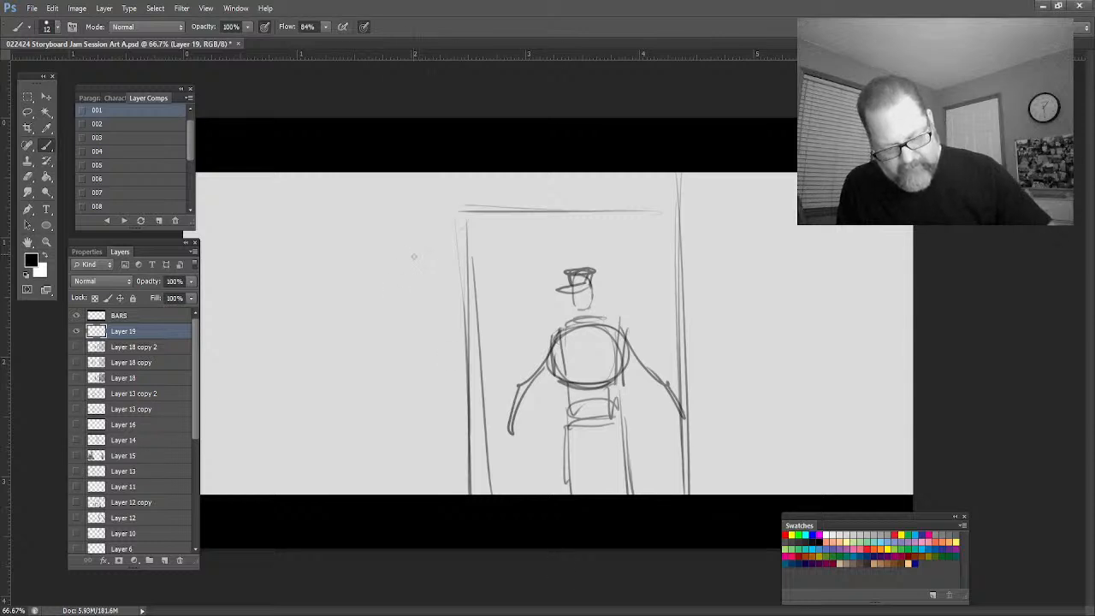
# Sketch a tall narrow window frame left of the doorway, with two stacked sets of crossed diagonals inside it
pyautogui.moveTo(419, 229); pyautogui.dragTo(428, 472)
pyautogui.moveTo(421, 207)
pyautogui.mouseDown()
pyautogui.moveTo(430, 494)
pyautogui.moveTo(314, 229)
pyautogui.moveTo(412, 226)
pyautogui.mouseUp()
pyautogui.moveTo(340, 231); pyautogui.dragTo(351, 495)
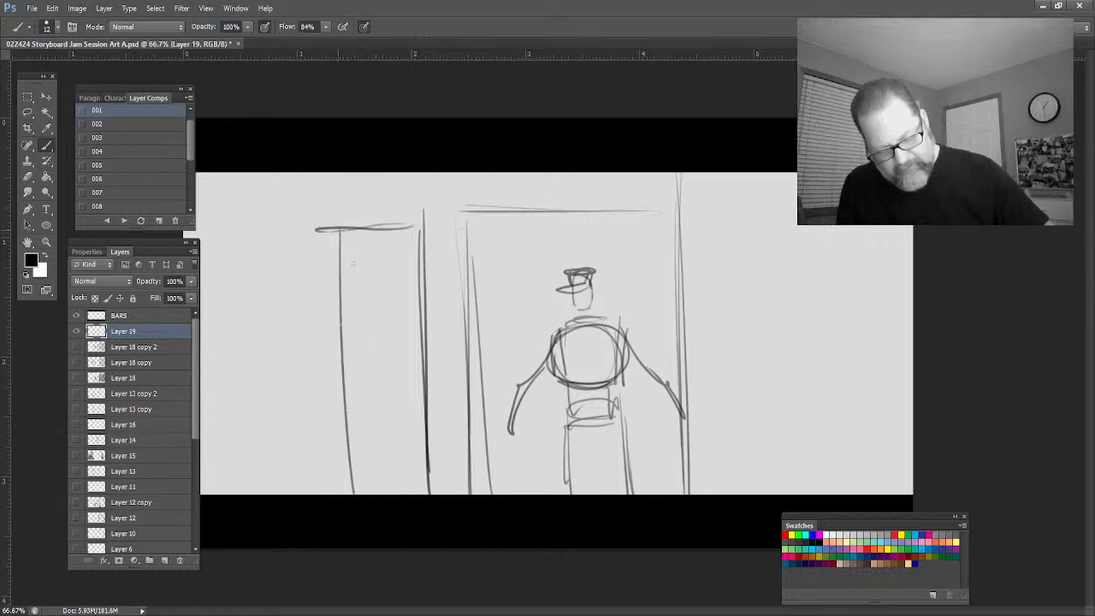
pyautogui.moveTo(342, 236); pyautogui.dragTo(433, 409)
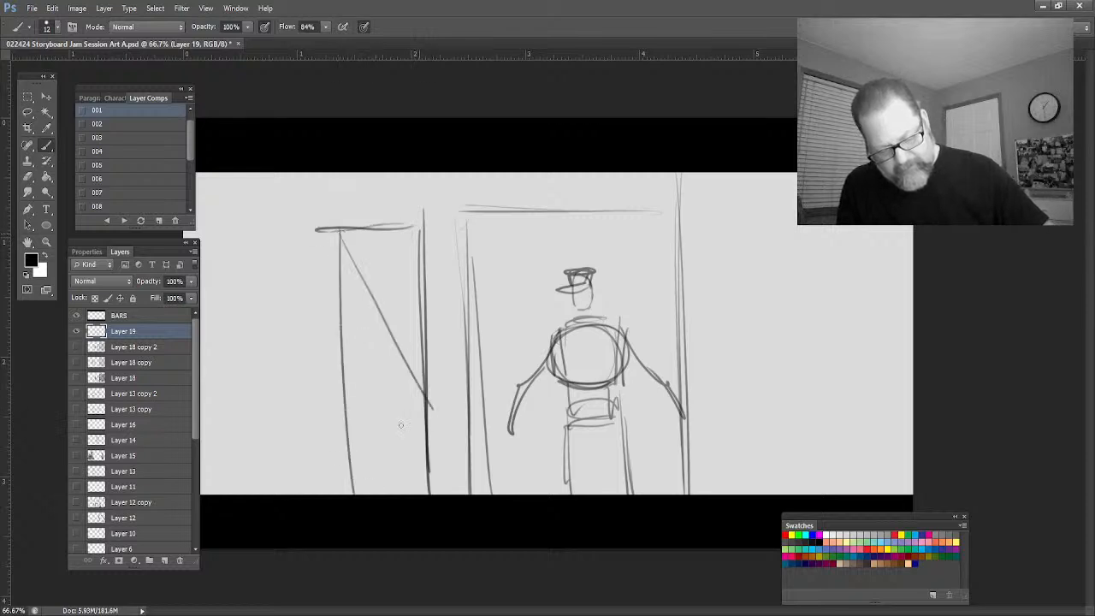
pyautogui.moveTo(419, 236)
pyautogui.mouseDown()
pyautogui.moveTo(345, 428)
pyautogui.moveTo(379, 431)
pyautogui.moveTo(428, 494)
pyautogui.mouseUp()
pyautogui.moveTo(419, 416); pyautogui.dragTo(353, 494)
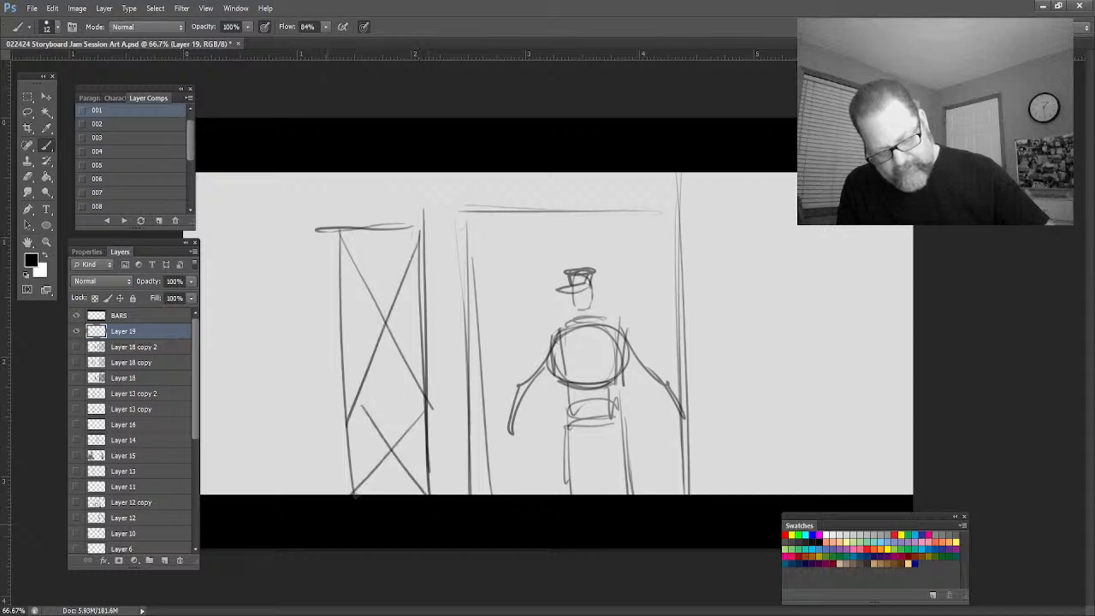
# Draw horizontal crossbars at intervals down the window left of the doorway
pyautogui.moveTo(334, 267); pyautogui.dragTo(423, 262)
pyautogui.moveTo(320, 304); pyautogui.dragTo(429, 303)
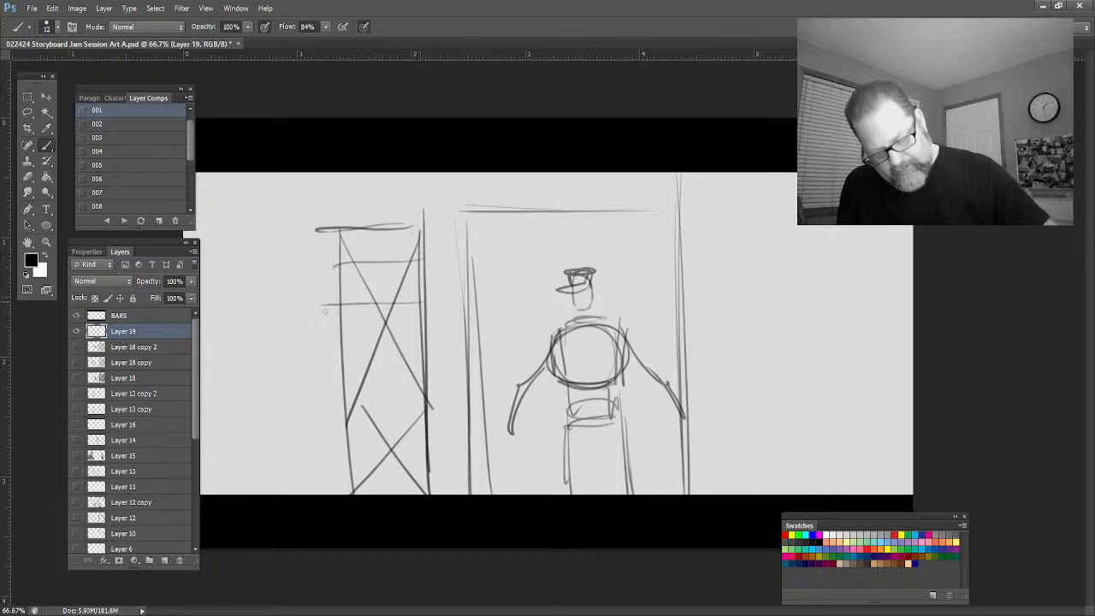
pyautogui.moveTo(315, 357); pyautogui.dragTo(438, 356)
pyautogui.moveTo(342, 409); pyautogui.dragTo(426, 408)
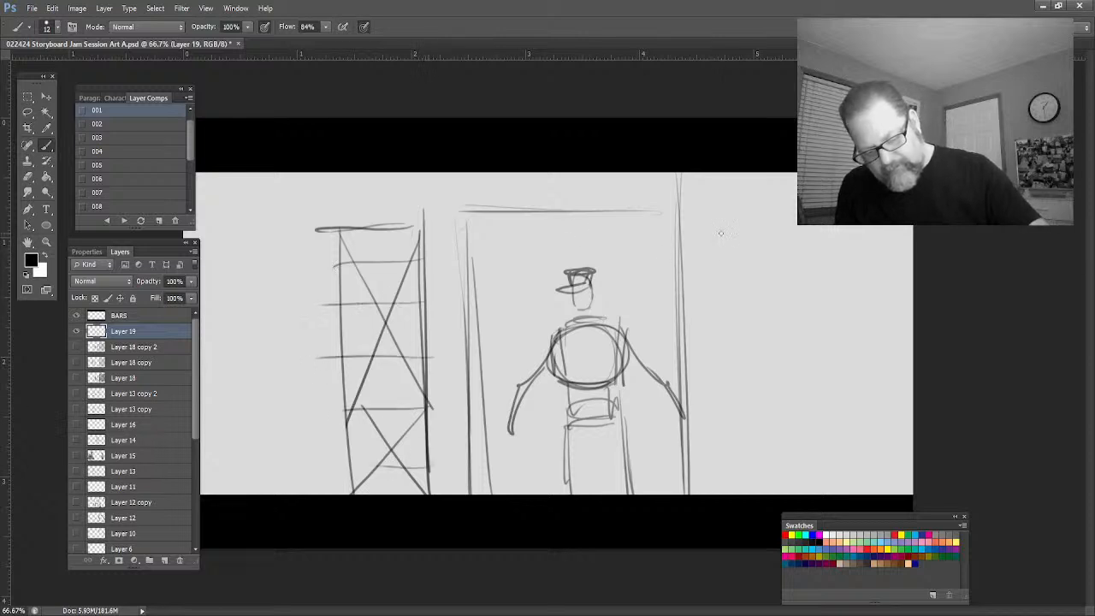
# Sketch a matching tall window frame right of the doorway with two stacked sets of crossed diagonals
pyautogui.moveTo(720, 231)
pyautogui.mouseDown()
pyautogui.moveTo(731, 493)
pyautogui.moveTo(813, 230)
pyautogui.moveTo(823, 494)
pyautogui.mouseUp()
pyautogui.moveTo(806, 236); pyautogui.dragTo(732, 424)
pyautogui.moveTo(819, 407); pyautogui.dragTo(712, 241)
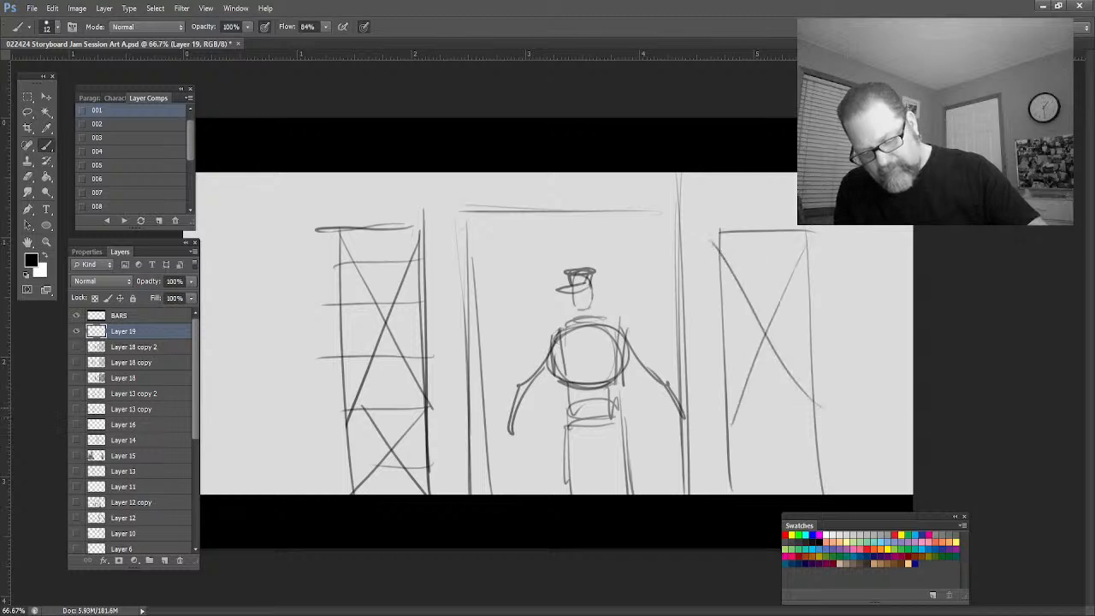
pyautogui.moveTo(823, 408); pyautogui.dragTo(749, 495)
pyautogui.moveTo(727, 416); pyautogui.dragTo(824, 493)
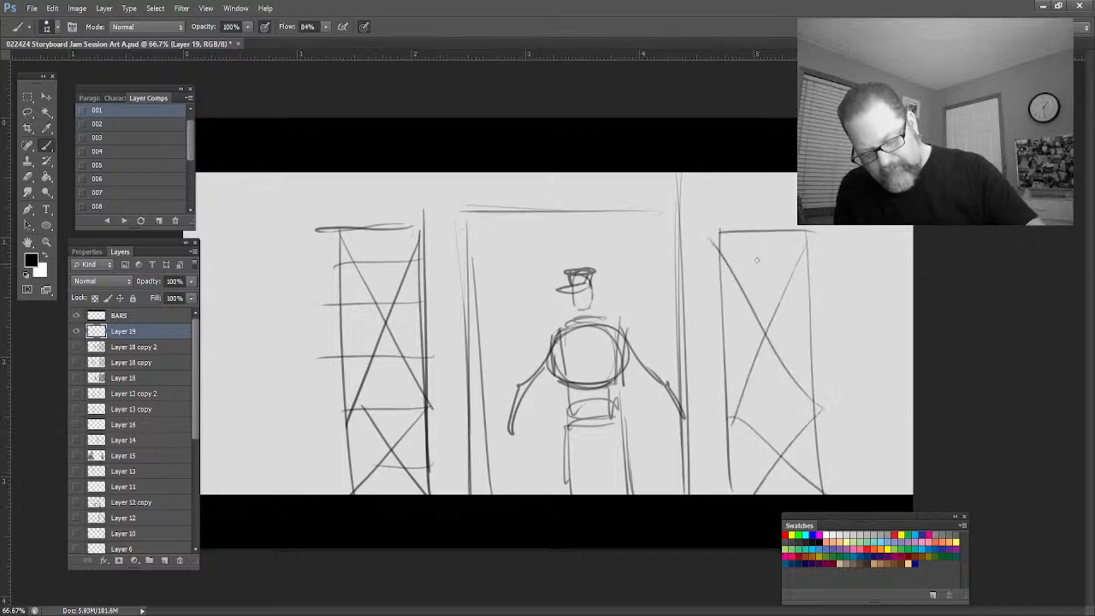
# Add horizontal crossbars down the window right of the doorway, ending with a short one near its base
pyautogui.moveTo(814, 272); pyautogui.dragTo(708, 276)
pyautogui.moveTo(817, 320); pyautogui.dragTo(702, 323)
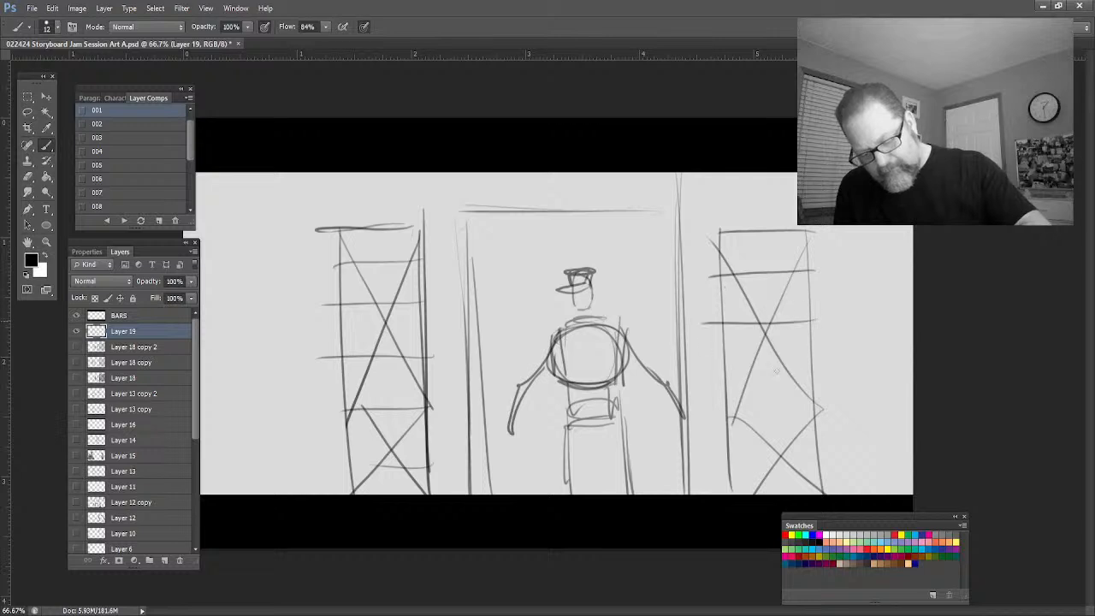
pyautogui.moveTo(821, 387); pyautogui.dragTo(704, 391)
pyautogui.moveTo(809, 453); pyautogui.dragTo(726, 457)
pyautogui.moveTo(787, 475); pyautogui.dragTo(752, 478)
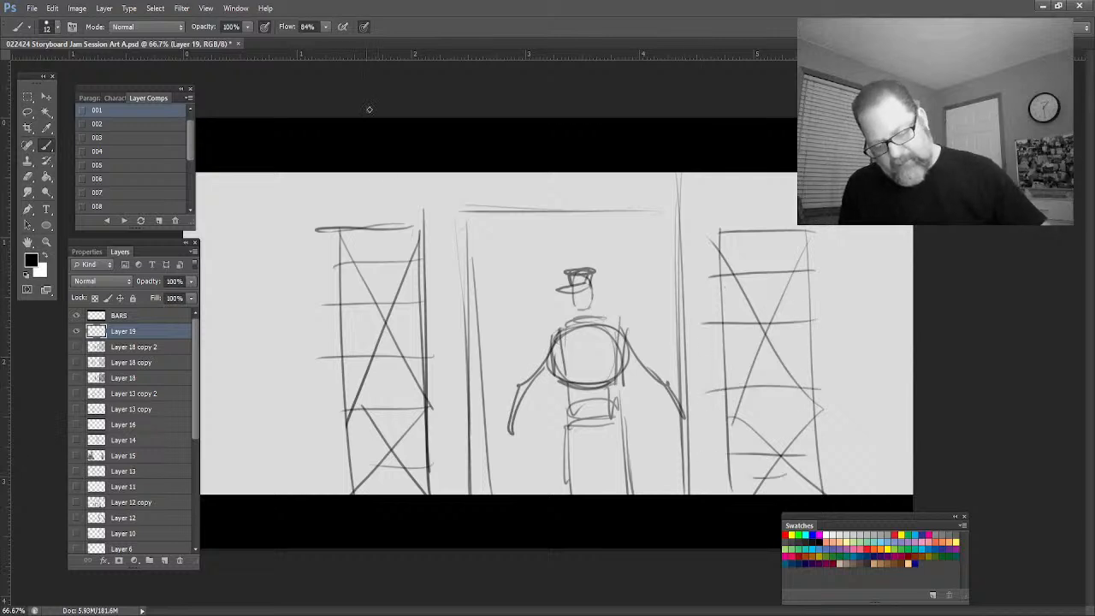
# Draw a long lintel line over the doorway and an arched fan window with radiating bars above it
pyautogui.moveTo(684, 191)
pyautogui.mouseDown()
pyautogui.moveTo(503, 208)
pyautogui.moveTo(376, 207)
pyautogui.mouseUp()
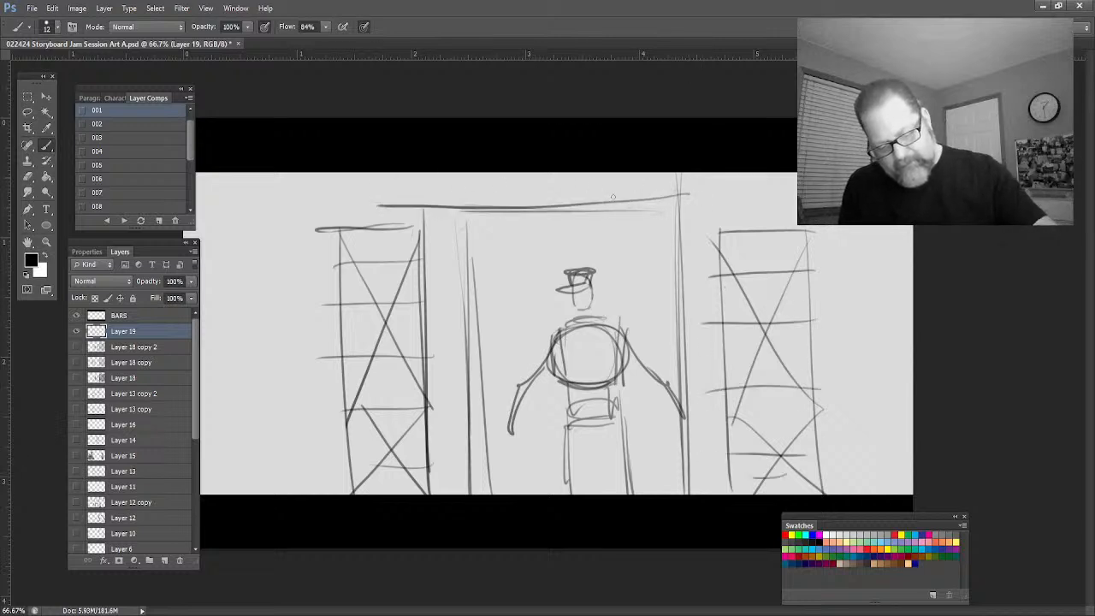
pyautogui.moveTo(617, 203)
pyautogui.mouseDown()
pyautogui.moveTo(437, 202)
pyautogui.moveTo(419, 172)
pyautogui.mouseUp()
pyautogui.moveTo(720, 200); pyautogui.dragTo(689, 173)
pyautogui.moveTo(536, 205); pyautogui.dragTo(501, 173)
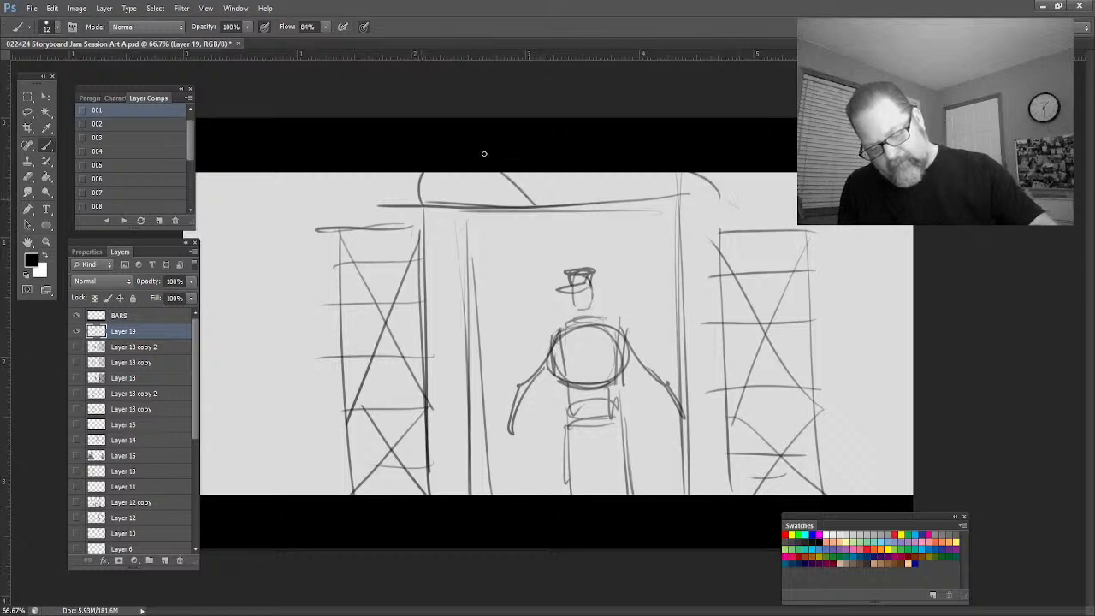
pyautogui.moveTo(605, 204); pyautogui.dragTo(635, 172)
pyautogui.moveTo(647, 207); pyautogui.dragTo(691, 174)
pyautogui.moveTo(489, 209); pyautogui.dragTo(424, 172)
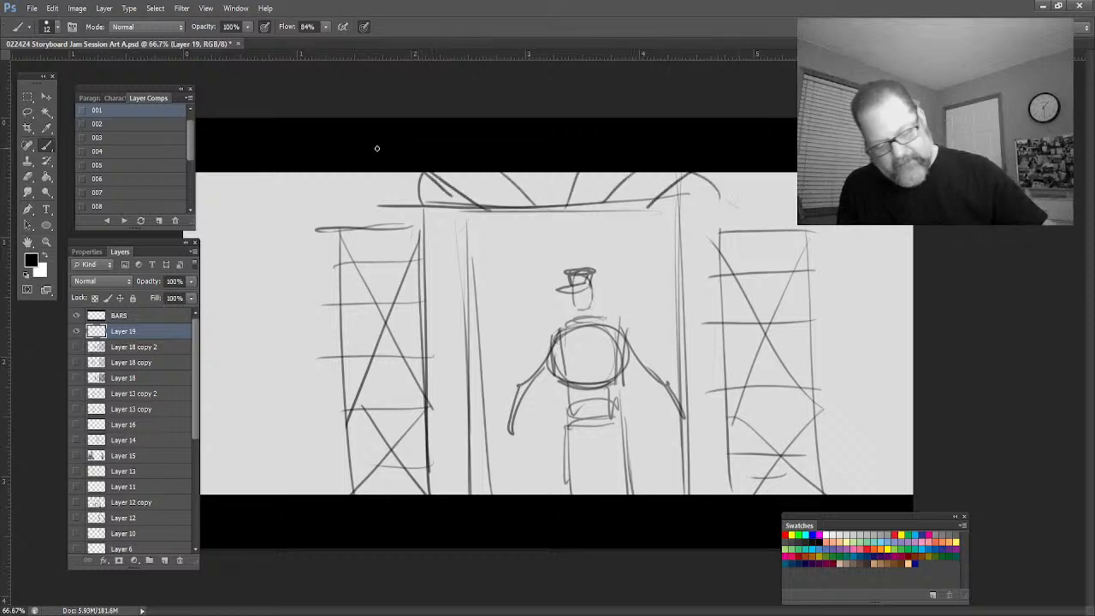
# Add a new layer directly below Layer 19 and enlarge the brush to size 97 for shading
pyautogui.click(123, 347)
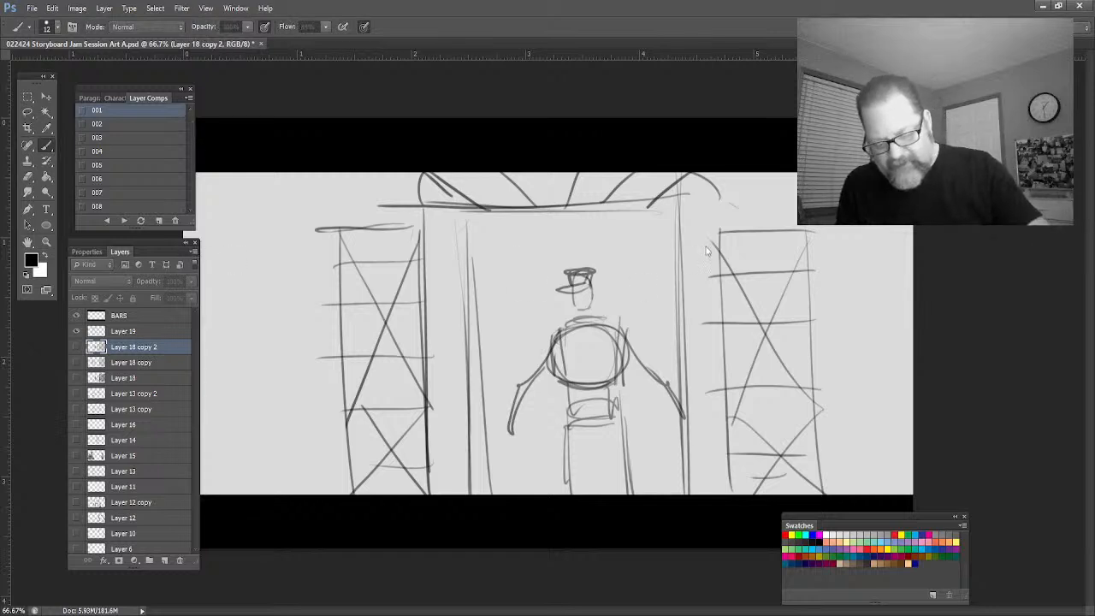
pyautogui.hotkey('ctrl', 'shift', 'alt', 'n')
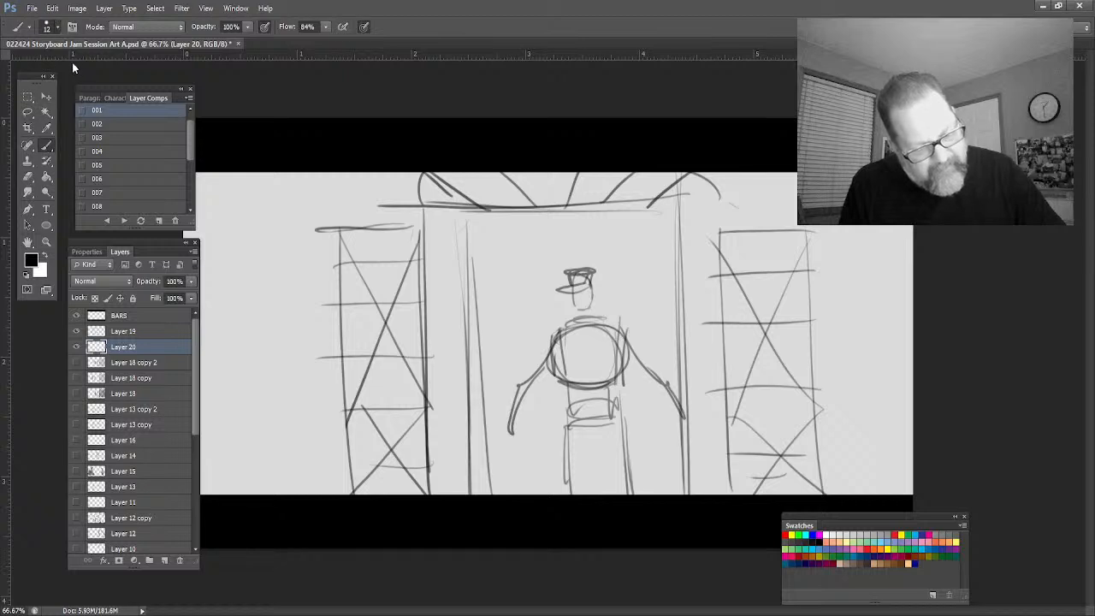
pyautogui.moveTo(73, 65); pyautogui.dragTo(96, 66)
pyautogui.click(522, 54)
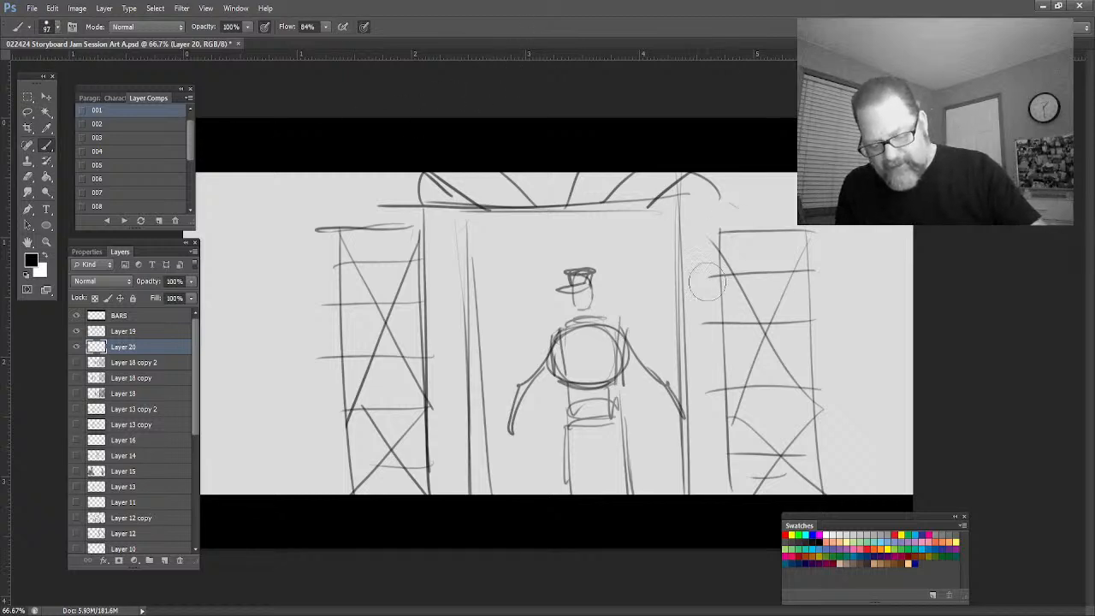
# Shade the walls dark gray around both windows, along the door posts and across the lintel, leaving the openings light
pyautogui.moveTo(706, 284)
pyautogui.mouseDown()
pyautogui.moveTo(693, 410)
pyautogui.moveTo(706, 428)
pyautogui.moveTo(711, 344)
pyautogui.moveTo(717, 487)
pyautogui.moveTo(684, 376)
pyautogui.moveTo(693, 205)
pyautogui.moveTo(718, 184)
pyautogui.moveTo(791, 201)
pyautogui.moveTo(752, 222)
pyautogui.mouseUp()
pyautogui.moveTo(834, 250); pyautogui.dragTo(826, 424)
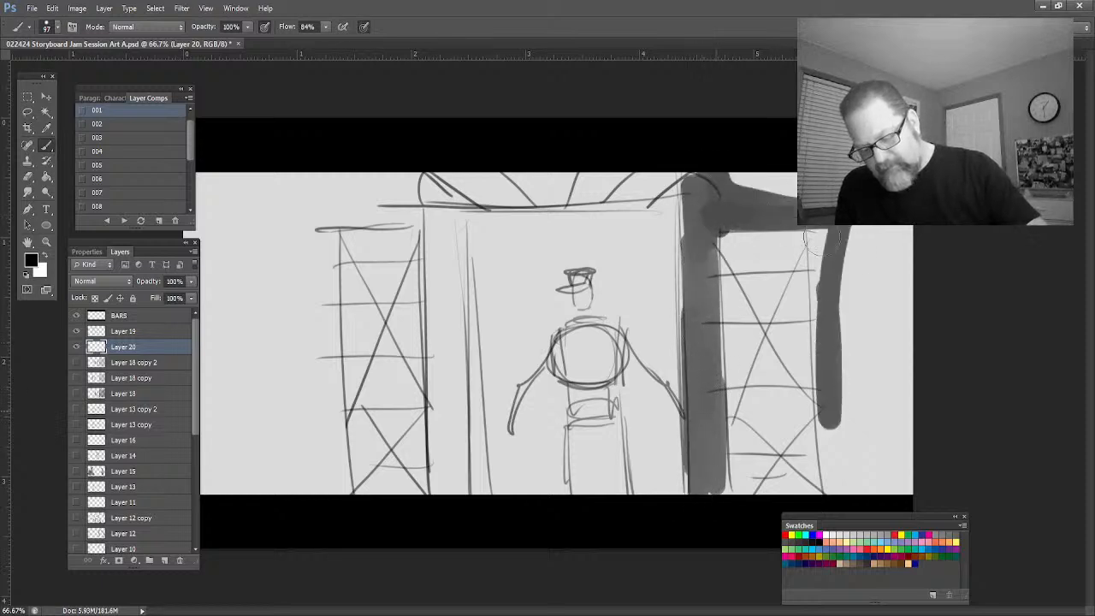
pyautogui.moveTo(806, 239)
pyautogui.mouseDown()
pyautogui.moveTo(843, 411)
pyautogui.moveTo(812, 257)
pyautogui.moveTo(830, 470)
pyautogui.moveTo(855, 333)
pyautogui.moveTo(889, 257)
pyautogui.moveTo(907, 428)
pyautogui.moveTo(911, 240)
pyautogui.moveTo(871, 291)
pyautogui.moveTo(782, 188)
pyautogui.moveTo(714, 167)
pyautogui.mouseUp()
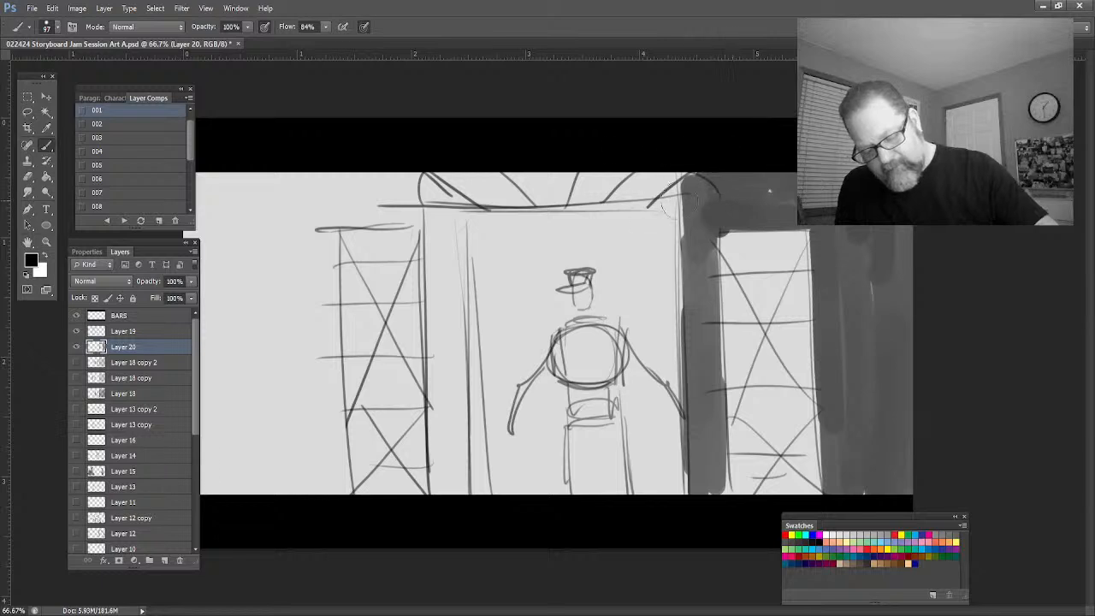
pyautogui.moveTo(697, 205)
pyautogui.mouseDown()
pyautogui.moveTo(423, 213)
pyautogui.moveTo(453, 239)
pyautogui.moveTo(466, 376)
pyautogui.moveTo(451, 253)
pyautogui.moveTo(440, 487)
pyautogui.mouseUp()
pyautogui.moveTo(425, 214)
pyautogui.mouseDown()
pyautogui.moveTo(402, 201)
pyautogui.moveTo(407, 190)
pyautogui.moveTo(236, 195)
pyautogui.moveTo(298, 176)
pyautogui.moveTo(205, 195)
pyautogui.moveTo(377, 209)
pyautogui.moveTo(294, 220)
pyautogui.moveTo(304, 423)
pyautogui.moveTo(317, 367)
pyautogui.moveTo(264, 476)
pyautogui.moveTo(253, 403)
pyautogui.moveTo(215, 403)
pyautogui.moveTo(186, 281)
pyautogui.mouseUp()
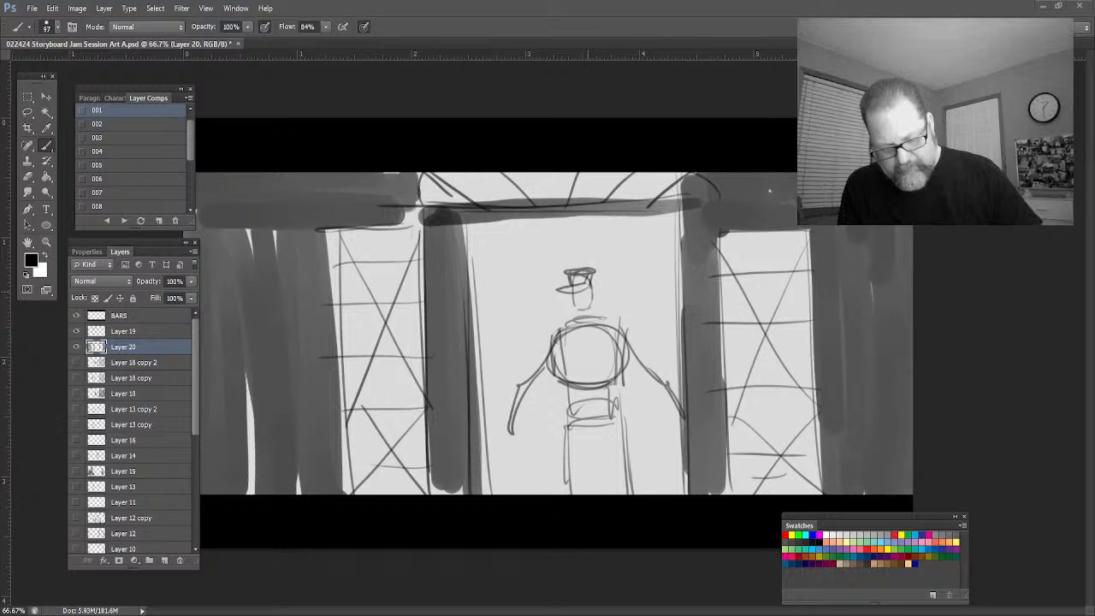
# Fill the officer's head, cap, torso, arms and legs with overlapping dark strokes to form a silhouette
pyautogui.moveTo(575, 291)
pyautogui.mouseDown()
pyautogui.moveTo(571, 304)
pyautogui.moveTo(590, 291)
pyautogui.moveTo(599, 351)
pyautogui.moveTo(609, 343)
pyautogui.moveTo(599, 368)
pyautogui.moveTo(582, 346)
pyautogui.moveTo(588, 352)
pyautogui.mouseUp()
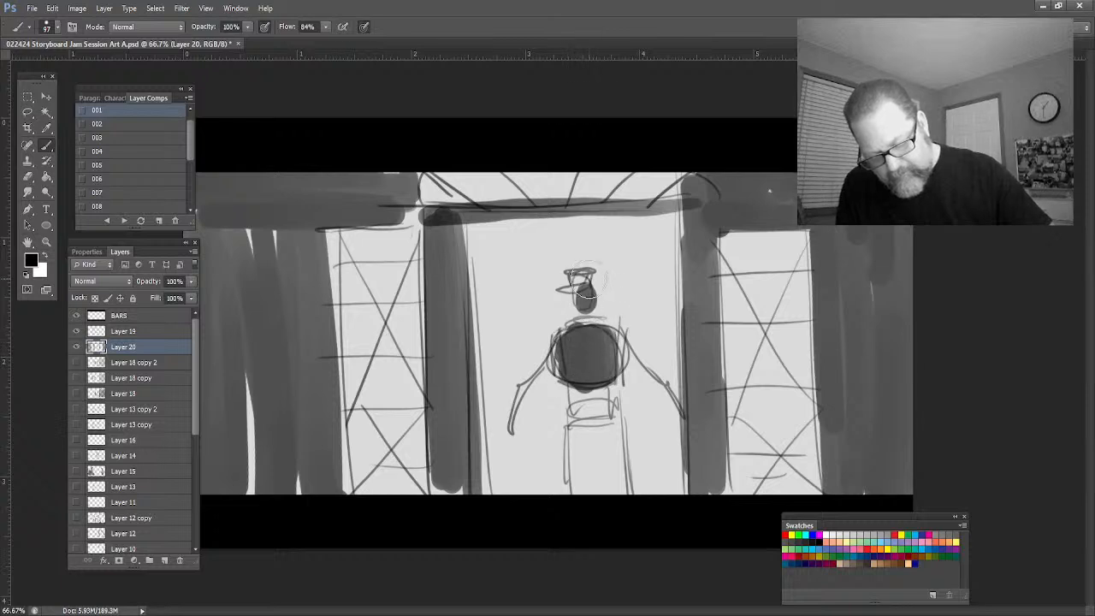
pyautogui.moveTo(599, 391)
pyautogui.mouseDown()
pyautogui.moveTo(581, 406)
pyautogui.moveTo(620, 492)
pyautogui.moveTo(586, 422)
pyautogui.moveTo(576, 439)
pyautogui.mouseUp()
pyautogui.moveTo(606, 425)
pyautogui.mouseDown()
pyautogui.moveTo(583, 448)
pyautogui.moveTo(599, 406)
pyautogui.mouseUp()
pyautogui.moveTo(615, 338)
pyautogui.mouseDown()
pyautogui.moveTo(651, 375)
pyautogui.moveTo(613, 344)
pyautogui.moveTo(683, 415)
pyautogui.mouseUp()
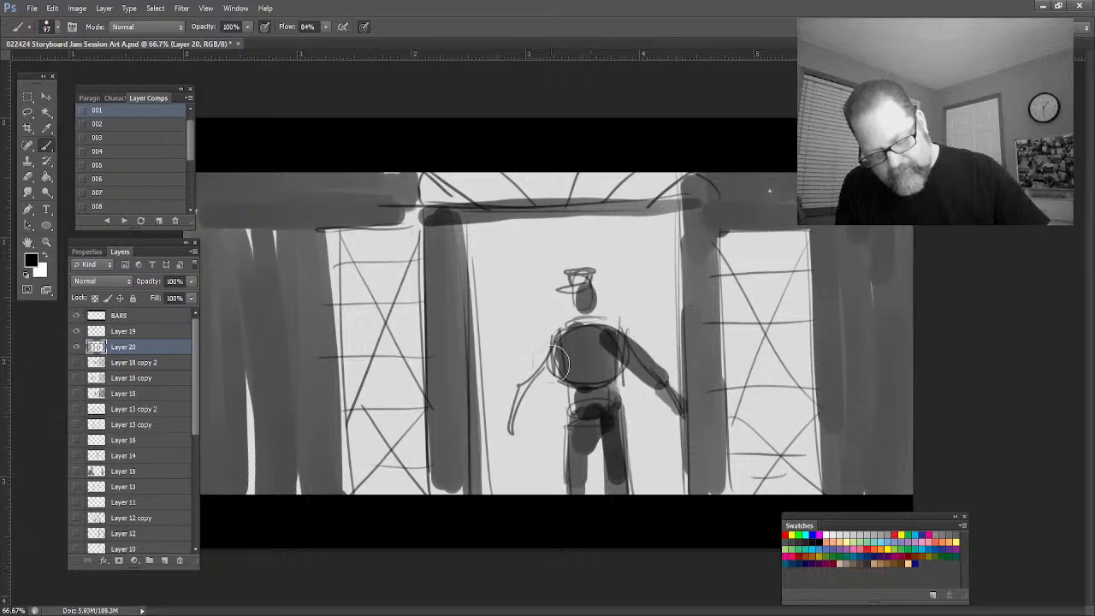
pyautogui.moveTo(580, 326)
pyautogui.mouseDown()
pyautogui.moveTo(521, 391)
pyautogui.moveTo(575, 351)
pyautogui.moveTo(573, 373)
pyautogui.moveTo(584, 348)
pyautogui.moveTo(599, 376)
pyautogui.moveTo(609, 352)
pyautogui.moveTo(647, 369)
pyautogui.moveTo(617, 343)
pyautogui.moveTo(609, 394)
pyautogui.moveTo(594, 395)
pyautogui.moveTo(586, 436)
pyautogui.moveTo(614, 403)
pyautogui.moveTo(616, 445)
pyautogui.moveTo(588, 321)
pyautogui.mouseUp()
pyautogui.moveTo(573, 242)
pyautogui.mouseDown()
pyautogui.moveTo(588, 291)
pyautogui.moveTo(577, 274)
pyautogui.mouseUp()
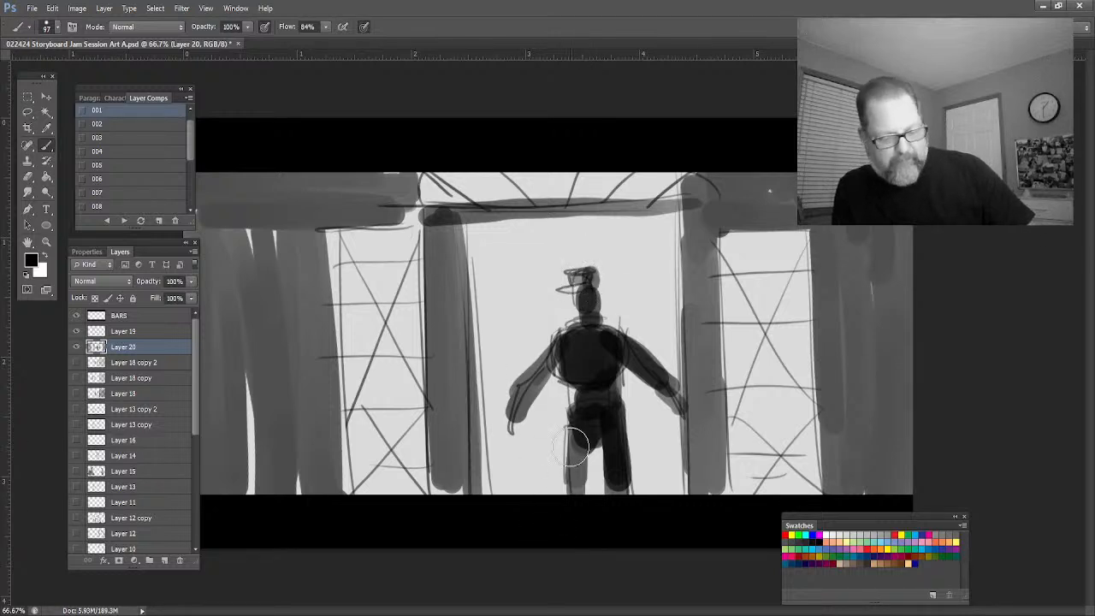
pyautogui.moveTo(572, 444); pyautogui.dragTo(574, 489)
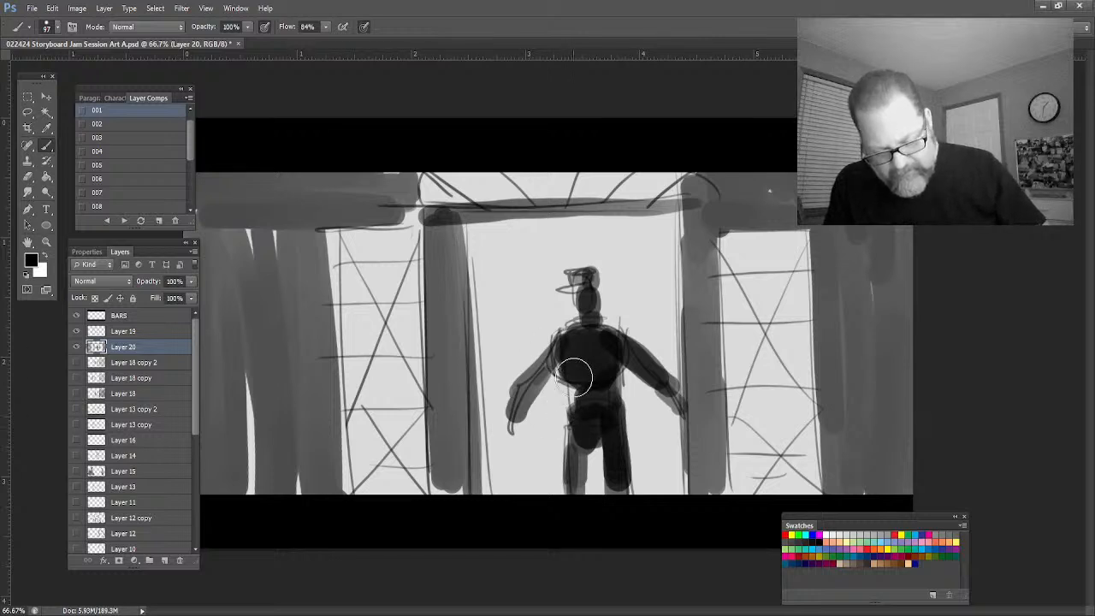
pyautogui.moveTo(575, 364); pyautogui.dragTo(573, 481)
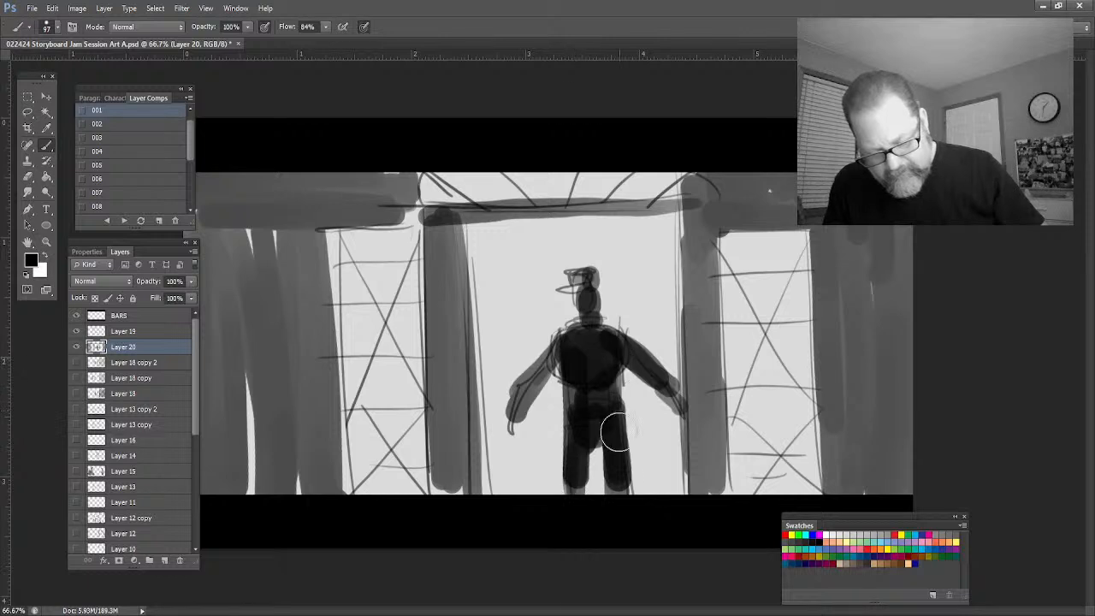
pyautogui.moveTo(614, 382)
pyautogui.mouseDown()
pyautogui.moveTo(624, 492)
pyautogui.moveTo(614, 430)
pyautogui.moveTo(579, 470)
pyautogui.moveTo(608, 403)
pyautogui.mouseUp()
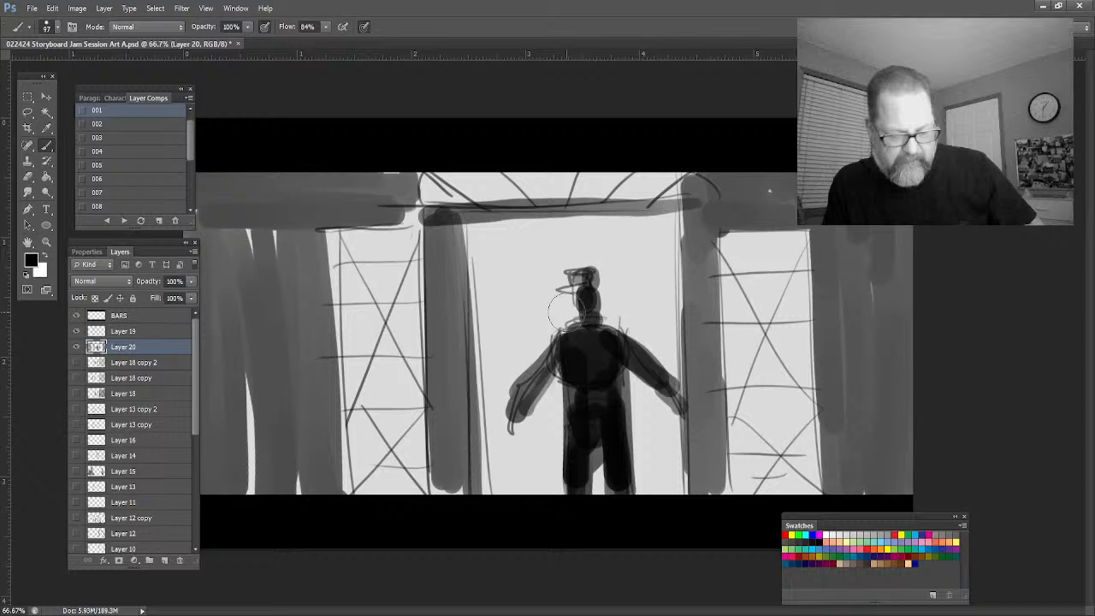
# Paint two small white eyes on the officer's dark face using white as the foreground color and brush size 12
pyautogui.click(46, 243)
pyautogui.moveTo(575, 323); pyautogui.dragTo(615, 323)
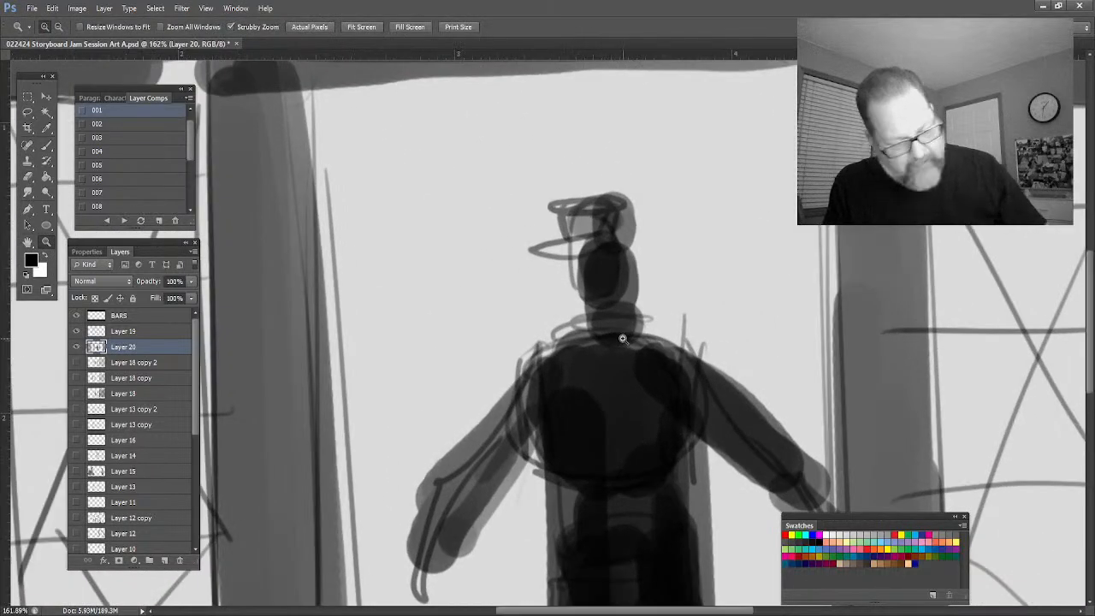
pyautogui.click(45, 256)
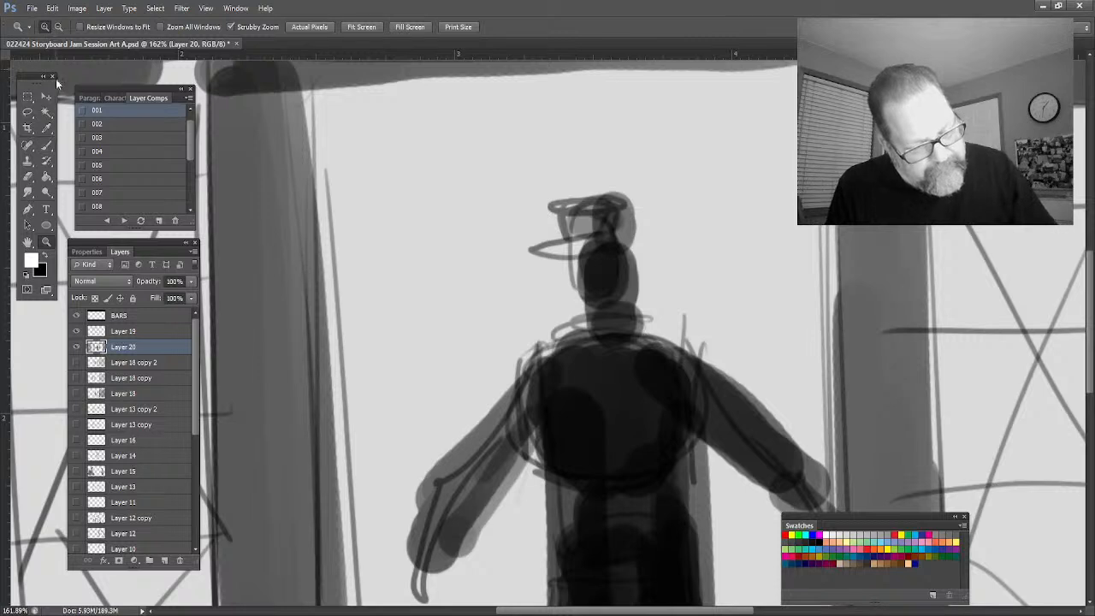
pyautogui.click(46, 144)
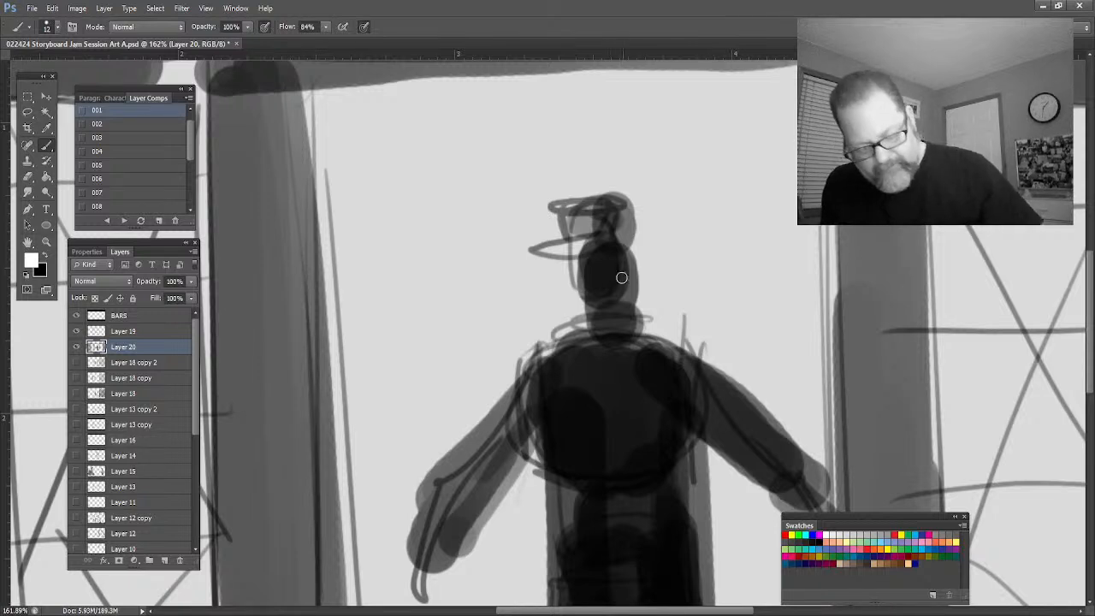
pyautogui.click(592, 272)
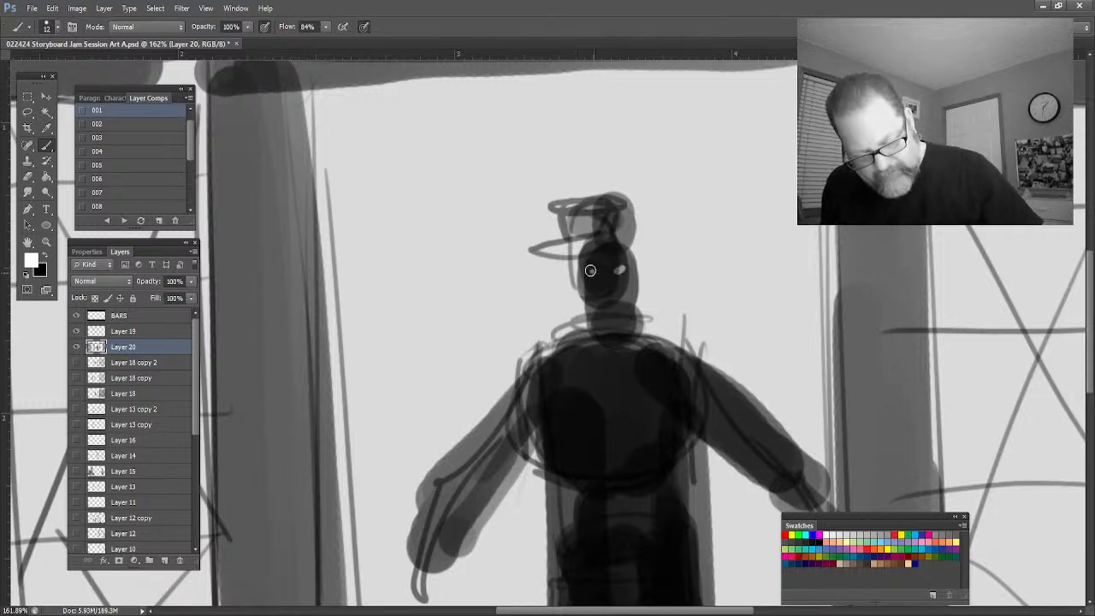
pyautogui.click(622, 268)
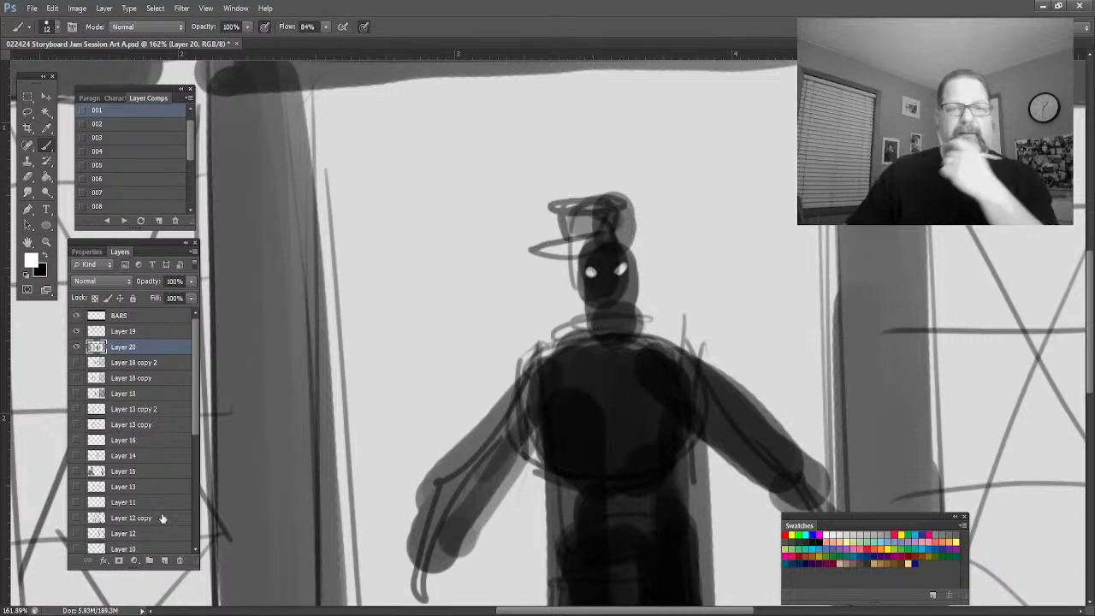
# Save the finished doorway panel as a new layer comp following 016
pyautogui.click(46, 242)
pyautogui.moveTo(301, 239); pyautogui.dragTo(237, 214)
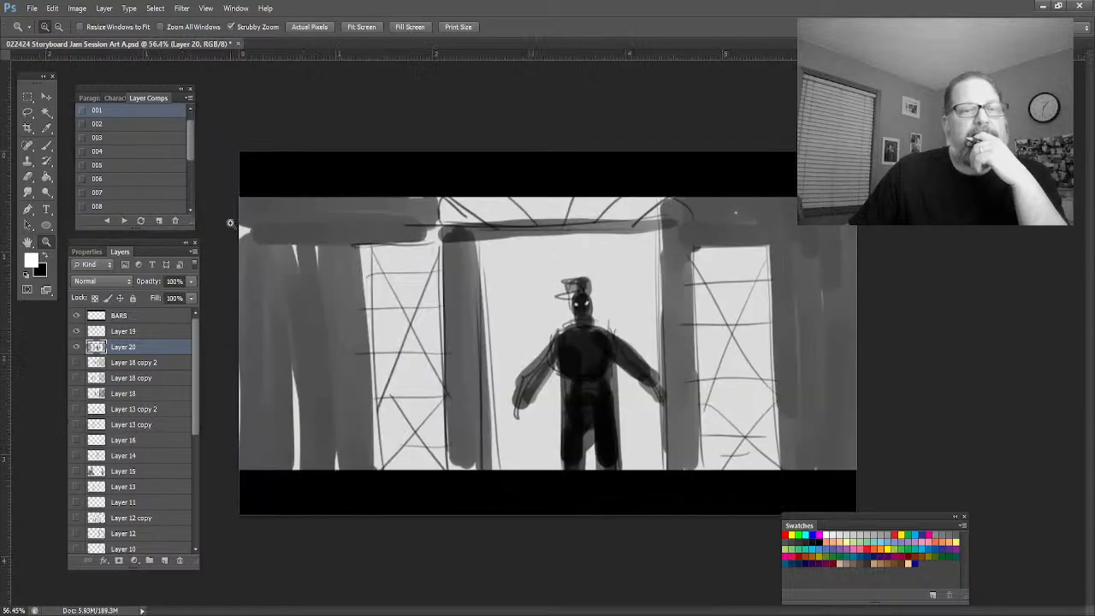
pyautogui.scroll(-3, 130, 210)
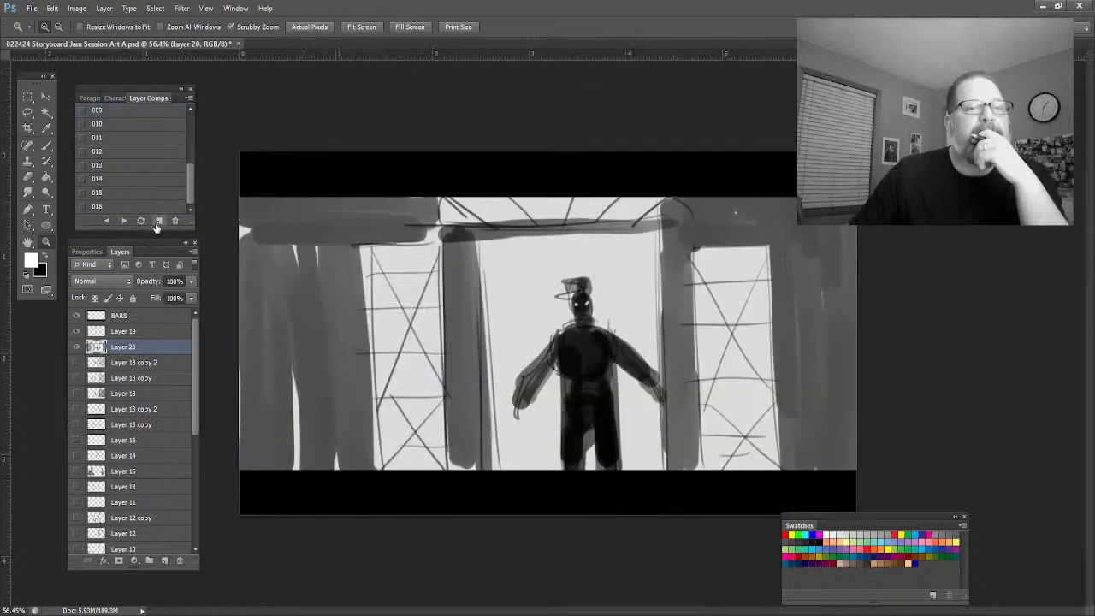
pyautogui.click(159, 221)
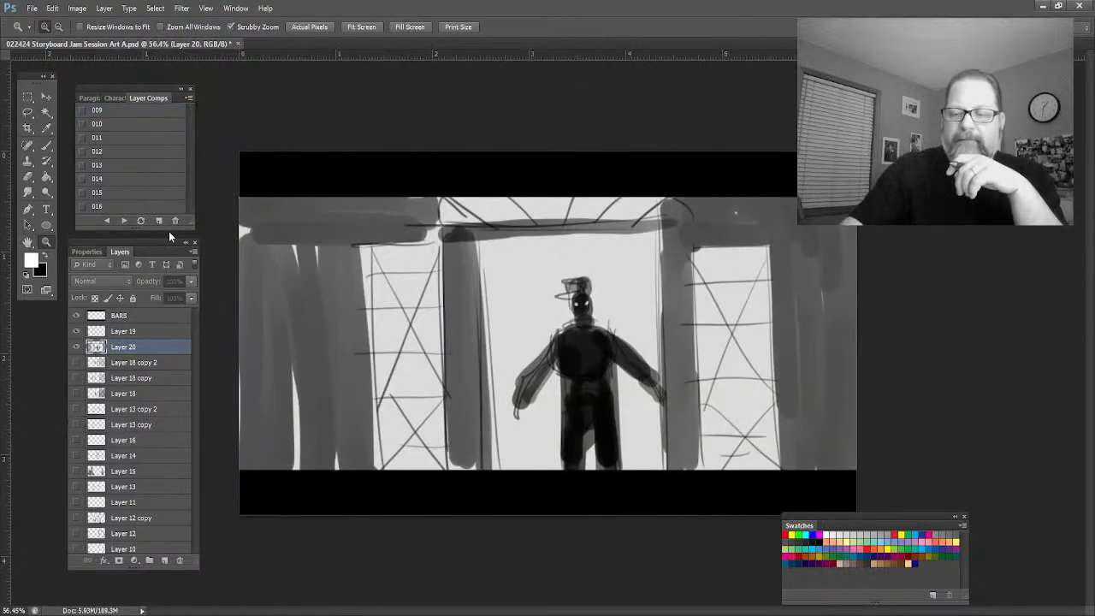
pyautogui.press('Return')
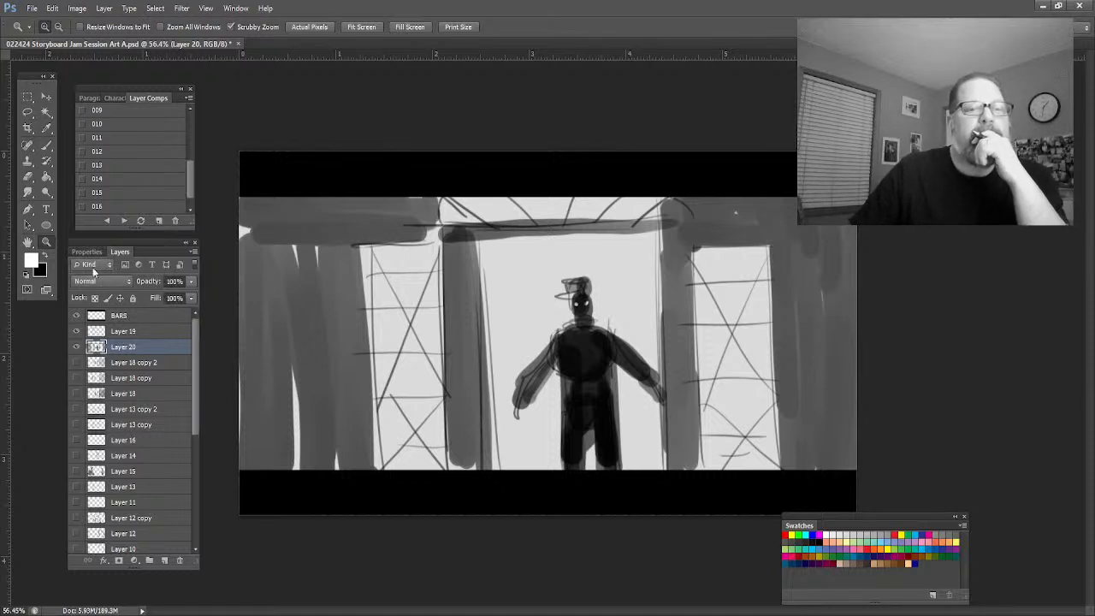
# Review layer comps 016 and 015, and finish on the blank frame of comp 001
pyautogui.click(106, 221)
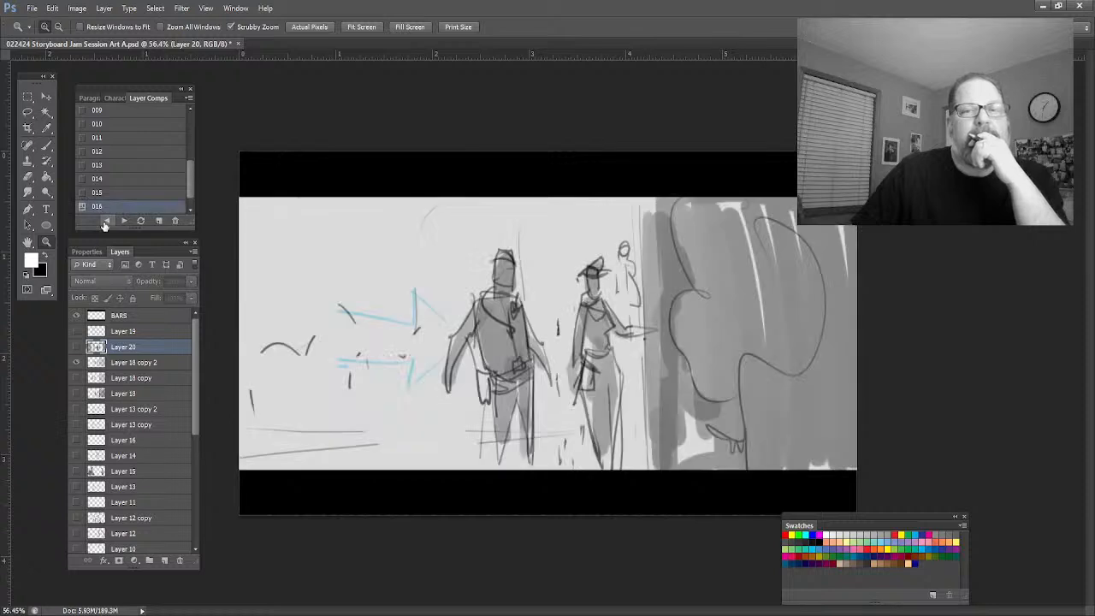
pyautogui.click(106, 221)
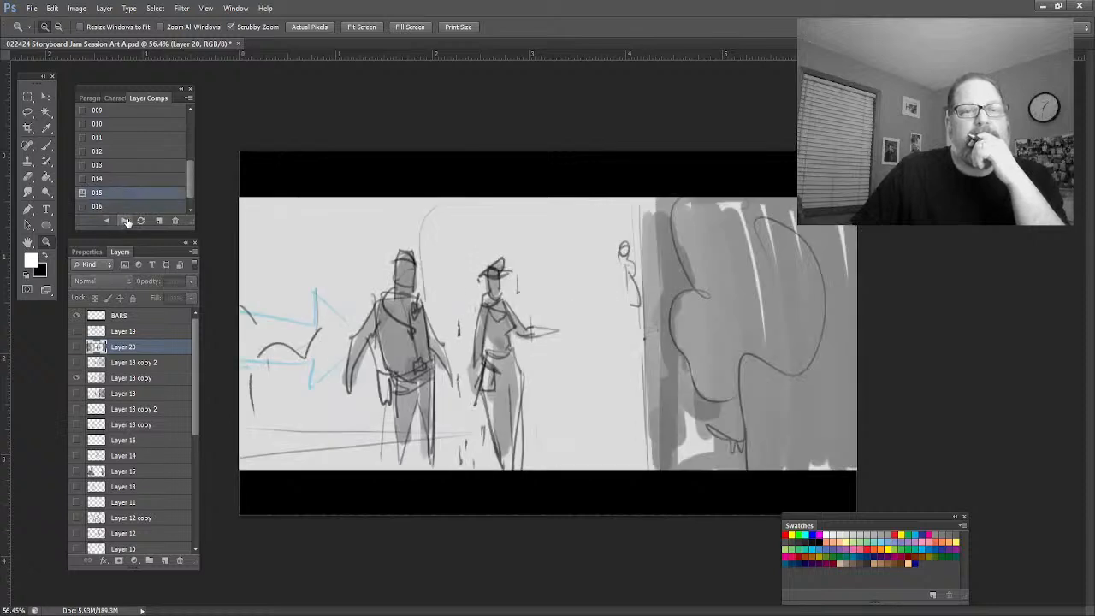
pyautogui.click(125, 220)
pyautogui.click(125, 221)
pyautogui.click(125, 221)
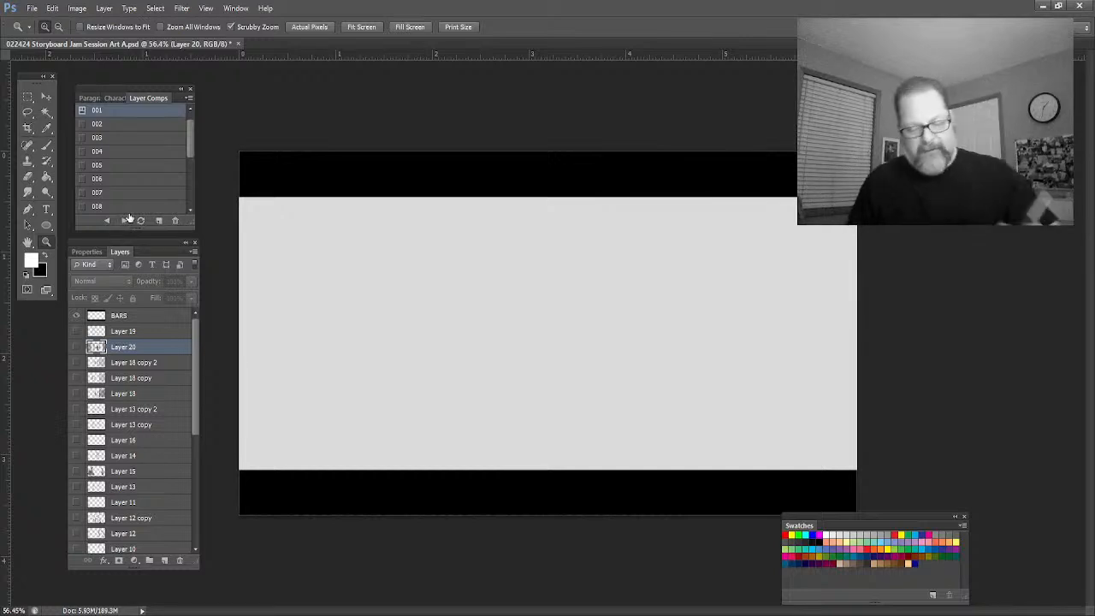
# Add a new layer above Layer 19 for the next panel and ready the Brush with black at size 12
pyautogui.click(76, 332)
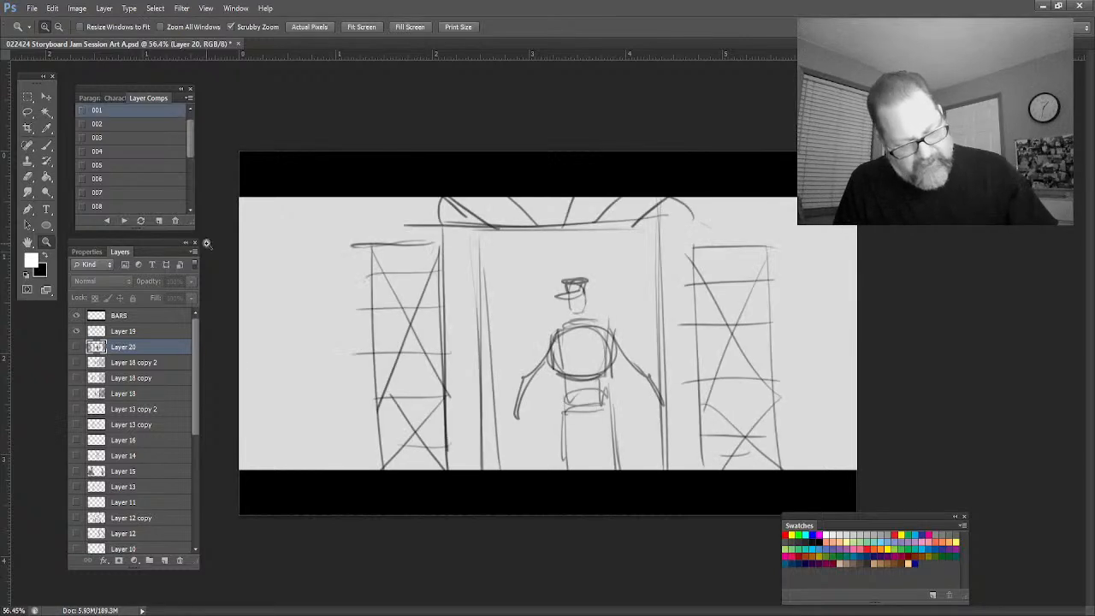
pyautogui.click(76, 334)
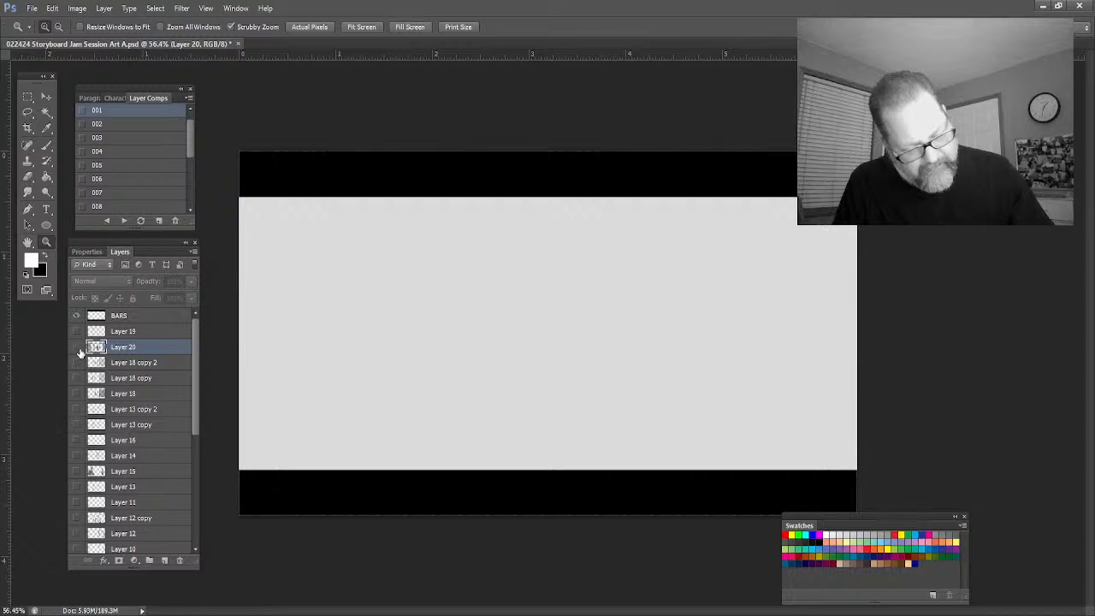
pyautogui.click(124, 334)
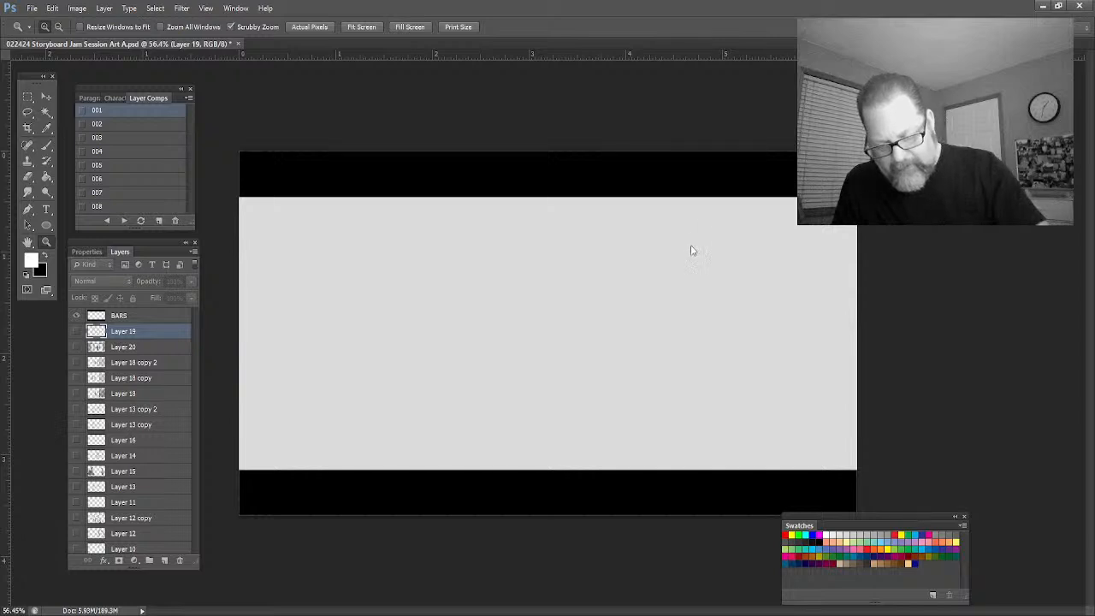
pyautogui.hotkey('ctrl', 'shift', 'alt', 'n')
pyautogui.hotkey('ctrl', '1')
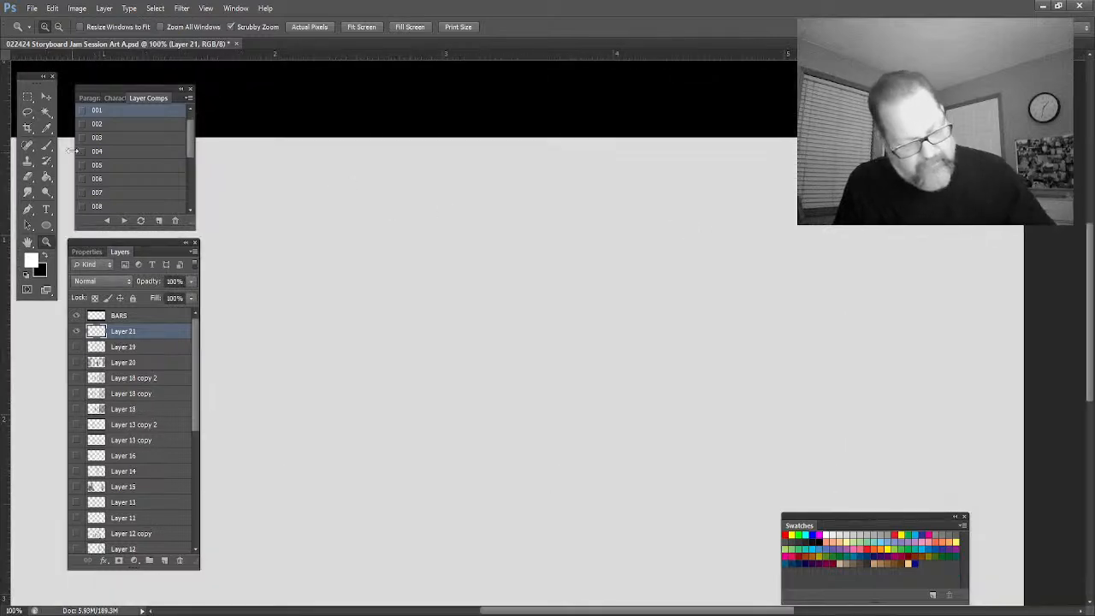
pyautogui.moveTo(363, 413); pyautogui.dragTo(330, 405)
pyautogui.hotkey('ctrl', '0')
pyautogui.click(47, 146)
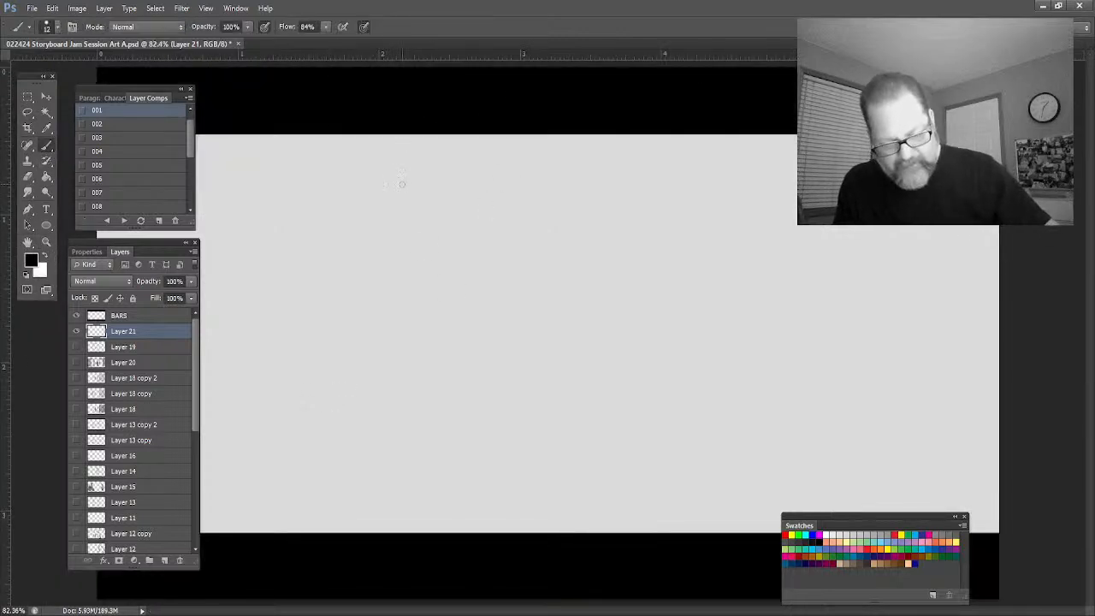
# Rough in construction lines for a close-up face: two tapering sides, a vertical center line and curved eye-level guides
pyautogui.moveTo(357, 148)
pyautogui.mouseDown()
pyautogui.moveTo(381, 493)
pyautogui.moveTo(395, 506)
pyautogui.mouseUp()
pyautogui.moveTo(790, 161)
pyautogui.mouseDown()
pyautogui.moveTo(739, 530)
pyautogui.moveTo(723, 530)
pyautogui.mouseUp()
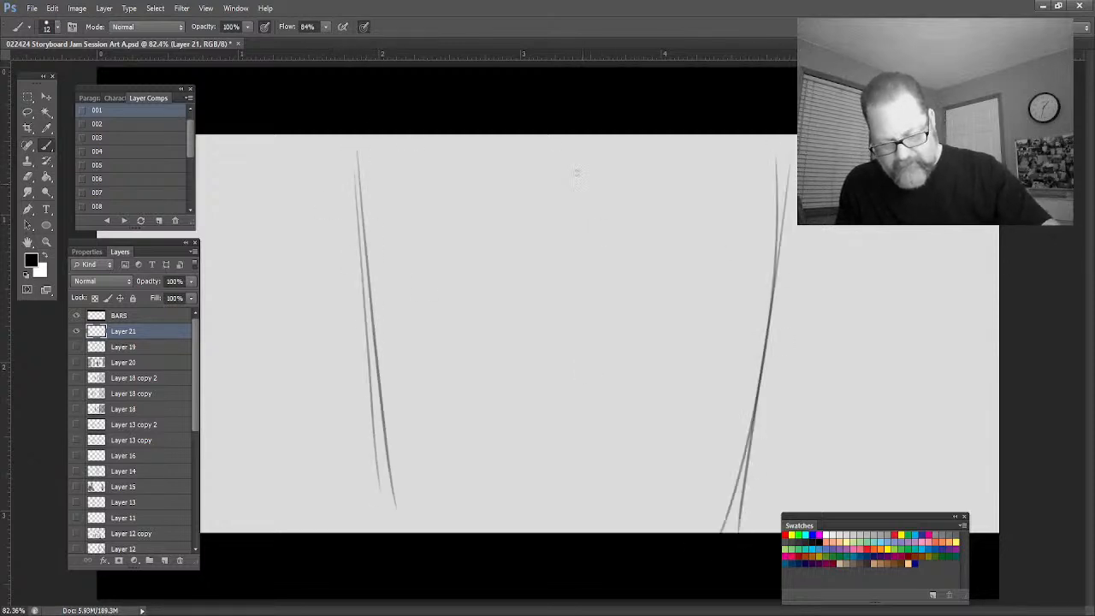
pyautogui.moveTo(557, 137)
pyautogui.mouseDown()
pyautogui.moveTo(559, 530)
pyautogui.moveTo(569, 522)
pyautogui.mouseUp()
pyautogui.moveTo(752, 267); pyautogui.dragTo(542, 304)
pyautogui.moveTo(462, 293); pyautogui.dragTo(404, 276)
pyautogui.moveTo(758, 249)
pyautogui.mouseDown()
pyautogui.moveTo(611, 288)
pyautogui.moveTo(352, 243)
pyautogui.mouseUp()
pyautogui.moveTo(691, 280); pyautogui.dragTo(389, 269)
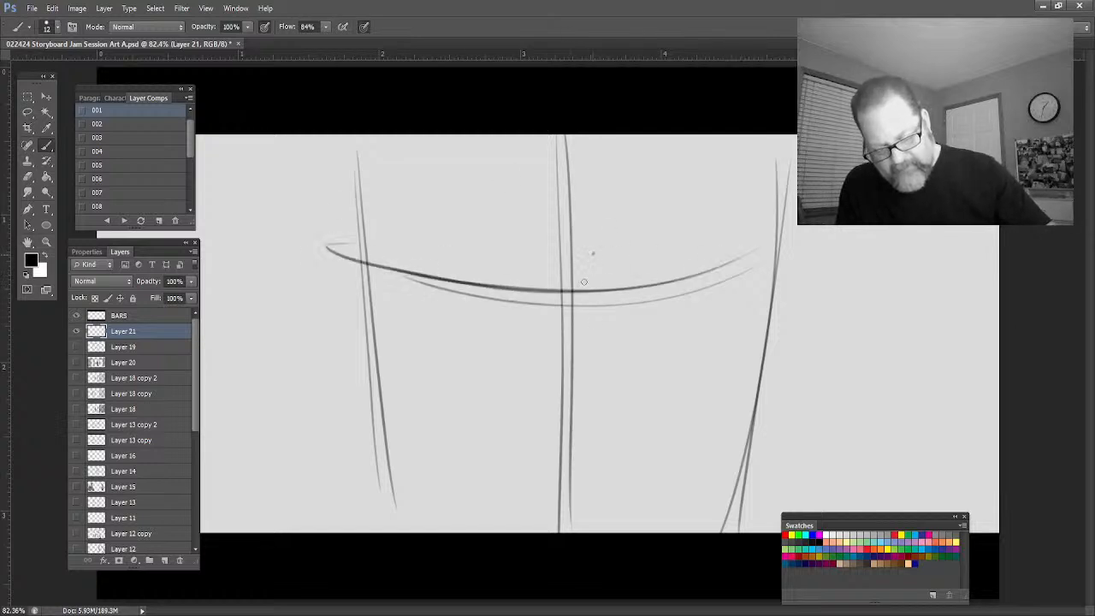
# Sketch the inner brow curve, nose bridge and pointed nose tip along the face's center line
pyautogui.moveTo(592, 253); pyautogui.dragTo(612, 321)
pyautogui.moveTo(612, 325)
pyautogui.mouseDown()
pyautogui.moveTo(598, 493)
pyautogui.moveTo(566, 515)
pyautogui.moveTo(508, 473)
pyautogui.moveTo(551, 503)
pyautogui.mouseUp()
pyautogui.moveTo(504, 448)
pyautogui.mouseDown()
pyautogui.moveTo(529, 458)
pyautogui.moveTo(533, 370)
pyautogui.mouseUp()
pyautogui.moveTo(582, 417); pyautogui.dragTo(530, 470)
pyautogui.moveTo(579, 445); pyautogui.dragTo(544, 480)
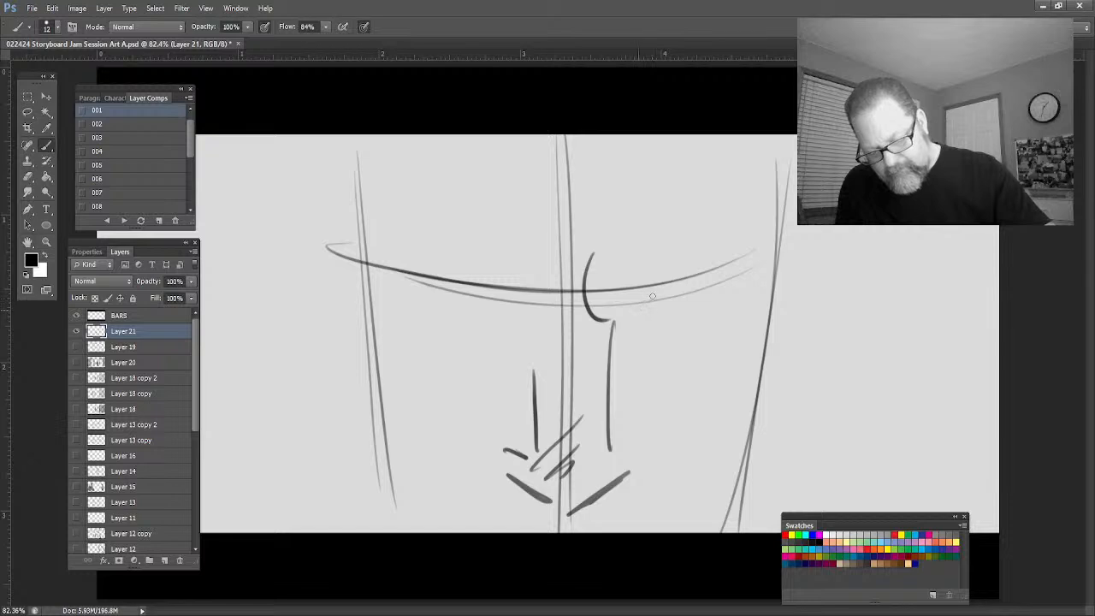
# Draw both staring eyes along the eye guide with heavy upper lids, round irises, small pupils and lower-lid creases
pyautogui.moveTo(637, 311)
pyautogui.mouseDown()
pyautogui.moveTo(664, 291)
pyautogui.moveTo(728, 279)
pyautogui.moveTo(672, 291)
pyautogui.moveTo(695, 285)
pyautogui.moveTo(667, 307)
pyautogui.moveTo(665, 345)
pyautogui.moveTo(722, 311)
pyautogui.mouseUp()
pyautogui.moveTo(651, 333); pyautogui.dragTo(757, 296)
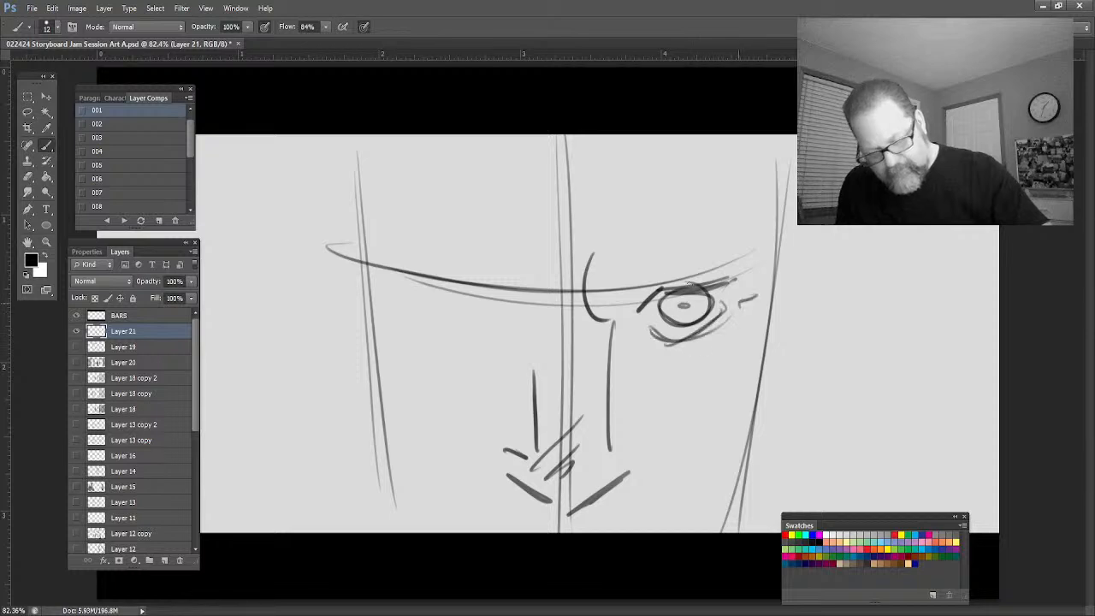
pyautogui.moveTo(484, 288)
pyautogui.mouseDown()
pyautogui.moveTo(502, 306)
pyautogui.moveTo(497, 285)
pyautogui.moveTo(414, 274)
pyautogui.mouseUp()
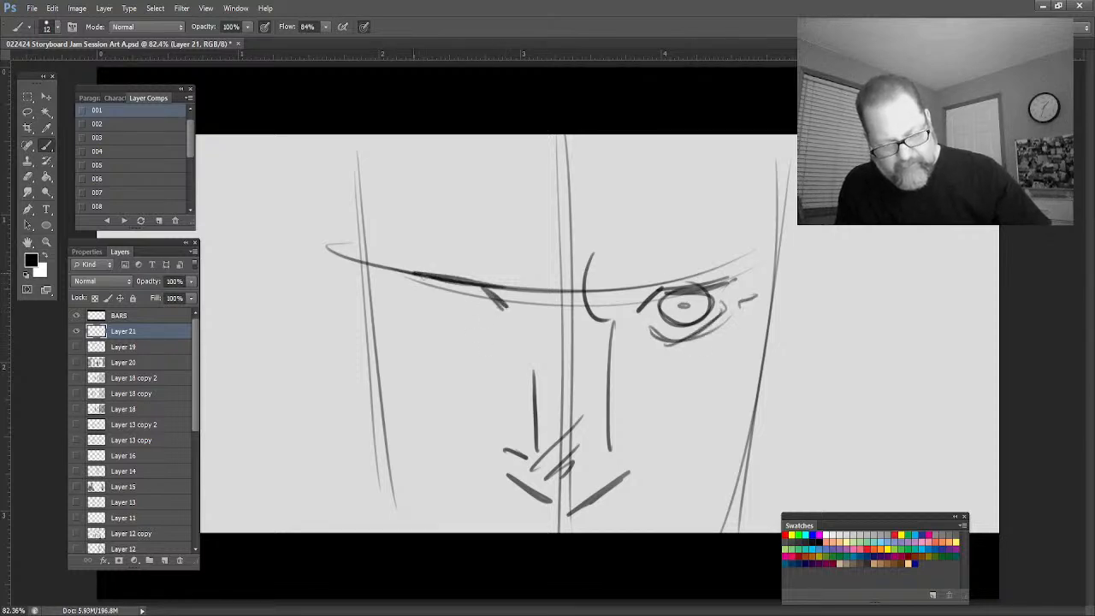
pyautogui.moveTo(478, 285)
pyautogui.mouseDown()
pyautogui.moveTo(438, 287)
pyautogui.moveTo(458, 296)
pyautogui.moveTo(425, 322)
pyautogui.moveTo(477, 323)
pyautogui.mouseUp()
pyautogui.moveTo(424, 327); pyautogui.dragTo(479, 330)
# Draw angular cheekbone lines on both sides of the face and slanting creases running down from the nose
pyautogui.moveTo(464, 477)
pyautogui.mouseDown()
pyautogui.moveTo(442, 409)
pyautogui.moveTo(369, 389)
pyautogui.mouseUp()
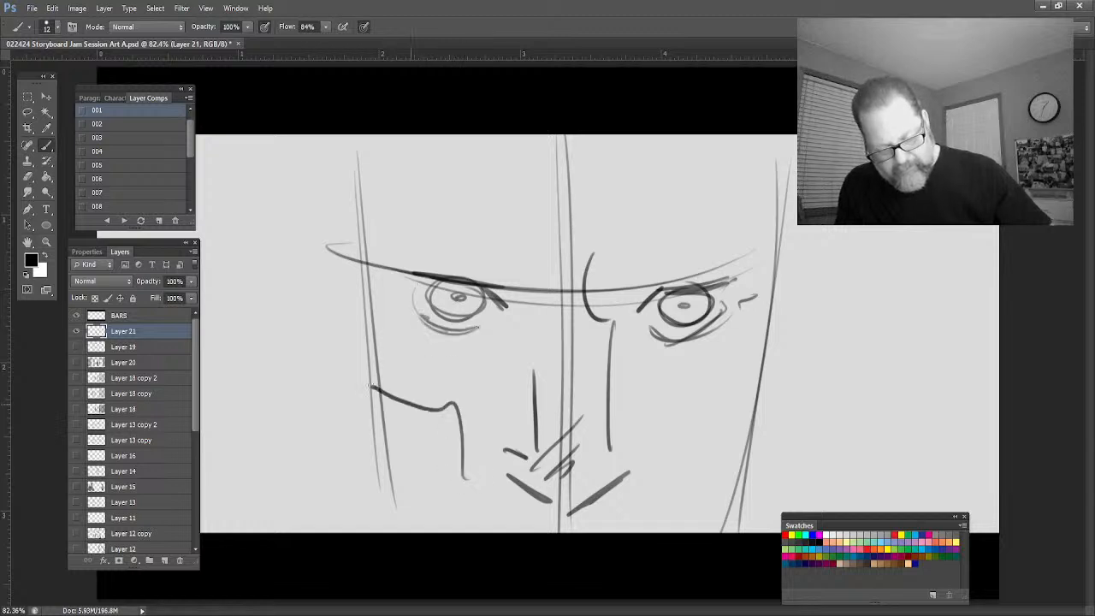
pyautogui.moveTo(359, 295); pyautogui.dragTo(390, 400)
pyautogui.moveTo(660, 480)
pyautogui.mouseDown()
pyautogui.moveTo(673, 393)
pyautogui.moveTo(742, 352)
pyautogui.moveTo(749, 320)
pyautogui.mouseUp()
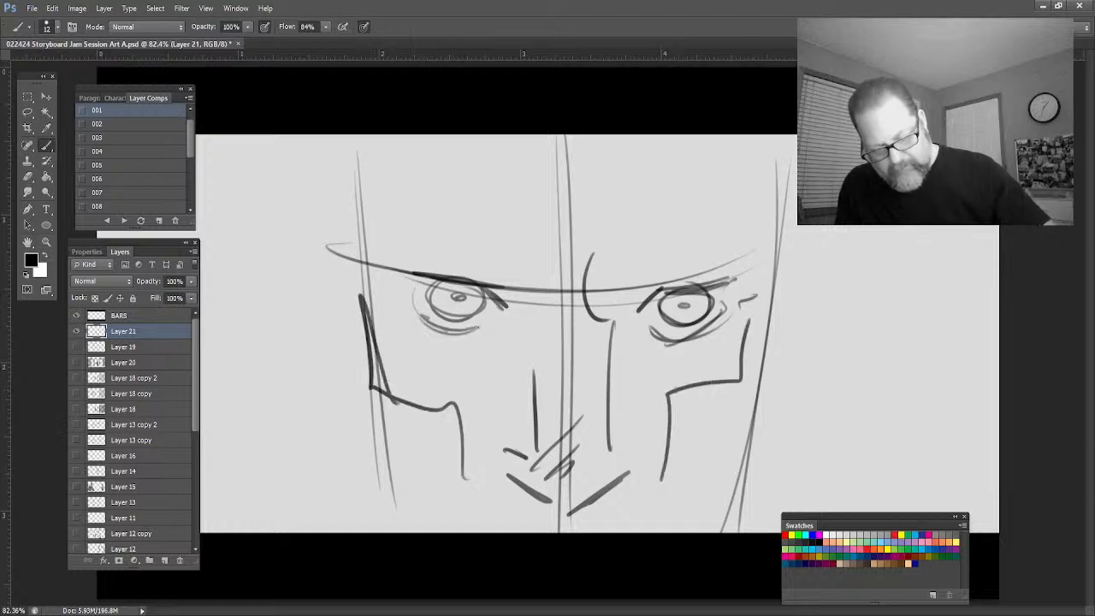
pyautogui.moveTo(765, 361); pyautogui.dragTo(675, 399)
pyautogui.moveTo(503, 418); pyautogui.dragTo(479, 530)
pyautogui.moveTo(643, 428); pyautogui.dragTo(660, 531)
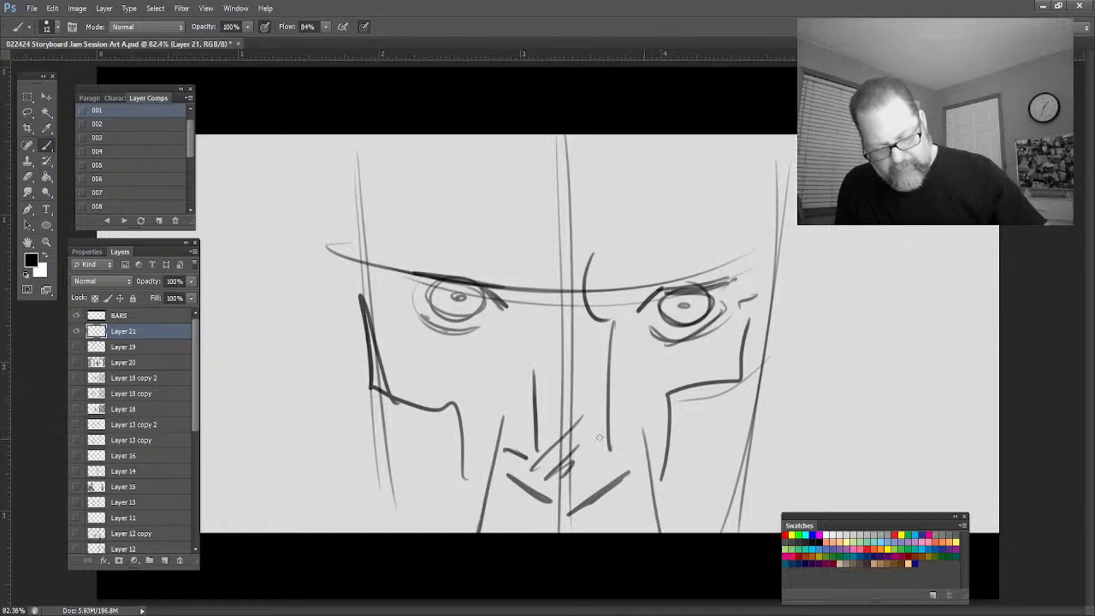
# Outline both sides of the face down to the frame's lower edge and draw the curved cap brim across the forehead
pyautogui.moveTo(787, 276); pyautogui.dragTo(740, 532)
pyautogui.moveTo(353, 250); pyautogui.dragTo(400, 532)
pyautogui.moveTo(800, 203)
pyautogui.mouseDown()
pyautogui.moveTo(398, 193)
pyautogui.moveTo(306, 215)
pyautogui.moveTo(272, 199)
pyautogui.mouseUp()
pyautogui.moveTo(592, 225)
pyautogui.mouseDown()
pyautogui.moveTo(309, 188)
pyautogui.moveTo(415, 229)
pyautogui.mouseUp()
# Fill in two thick, dark, inward-slanting eyebrows between the eyes and the cap brim
pyautogui.moveTo(512, 253); pyautogui.dragTo(503, 289)
pyautogui.moveTo(517, 246)
pyautogui.mouseDown()
pyautogui.moveTo(513, 287)
pyautogui.moveTo(378, 250)
pyautogui.mouseUp()
pyautogui.moveTo(498, 282)
pyautogui.mouseDown()
pyautogui.moveTo(398, 241)
pyautogui.moveTo(506, 284)
pyautogui.mouseUp()
pyautogui.moveTo(503, 280); pyautogui.dragTo(385, 248)
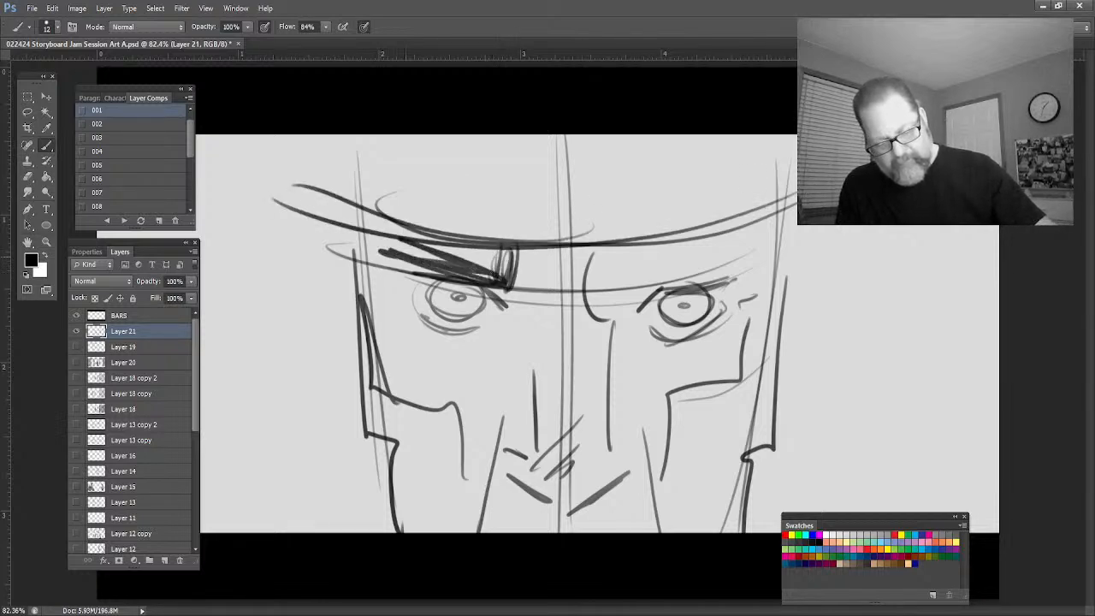
pyautogui.moveTo(467, 270); pyautogui.dragTo(391, 241)
pyautogui.moveTo(402, 251); pyautogui.dragTo(364, 229)
pyautogui.moveTo(424, 266); pyautogui.dragTo(381, 271)
pyautogui.moveTo(637, 267); pyautogui.dragTo(662, 286)
pyautogui.moveTo(662, 280)
pyautogui.mouseDown()
pyautogui.moveTo(714, 266)
pyautogui.moveTo(753, 249)
pyautogui.mouseUp()
pyautogui.moveTo(744, 243)
pyautogui.mouseDown()
pyautogui.moveTo(646, 275)
pyautogui.moveTo(769, 253)
pyautogui.mouseUp()
pyautogui.moveTo(674, 268)
pyautogui.mouseDown()
pyautogui.moveTo(768, 270)
pyautogui.moveTo(717, 282)
pyautogui.mouseUp()
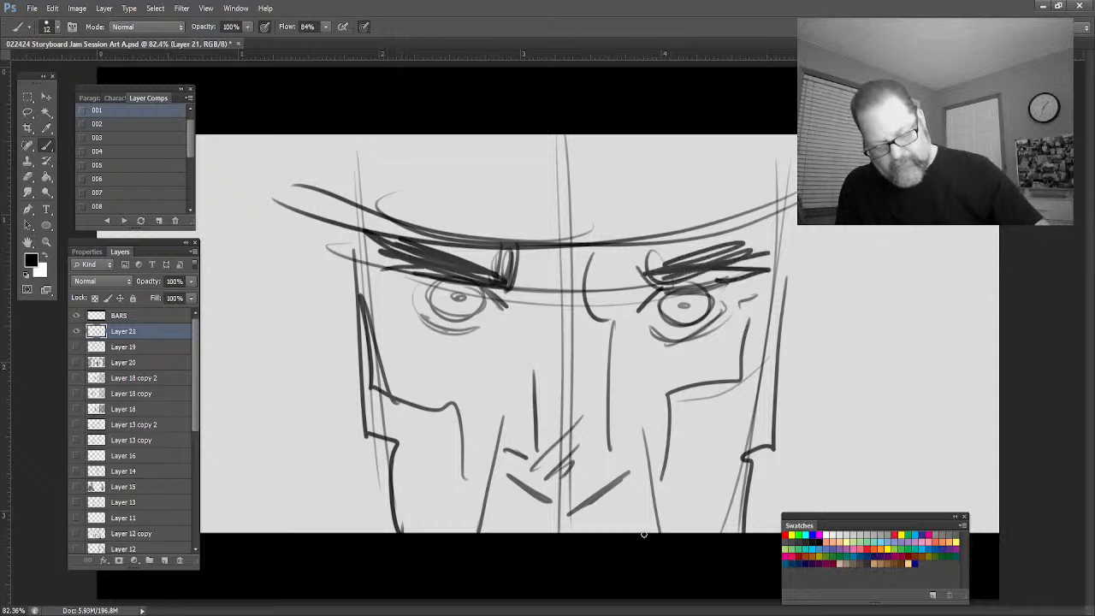
# Draw the mouth line at the frame's lower edge and both ears with their inner ridges and lobes
pyautogui.moveTo(643, 534); pyautogui.dragTo(466, 529)
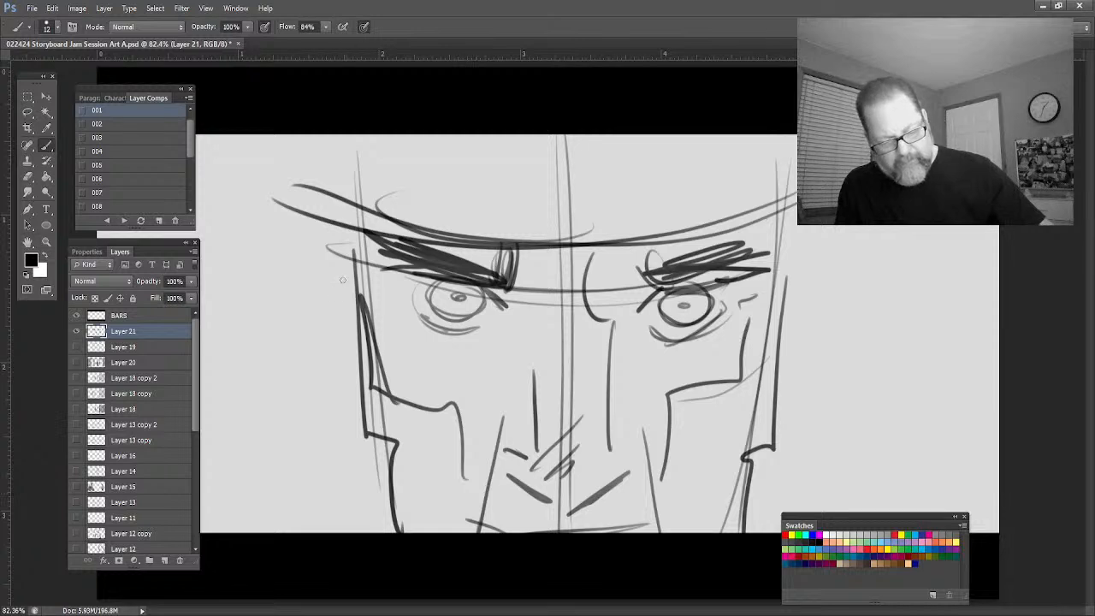
pyautogui.moveTo(296, 232); pyautogui.dragTo(351, 332)
pyautogui.moveTo(301, 272); pyautogui.dragTo(341, 368)
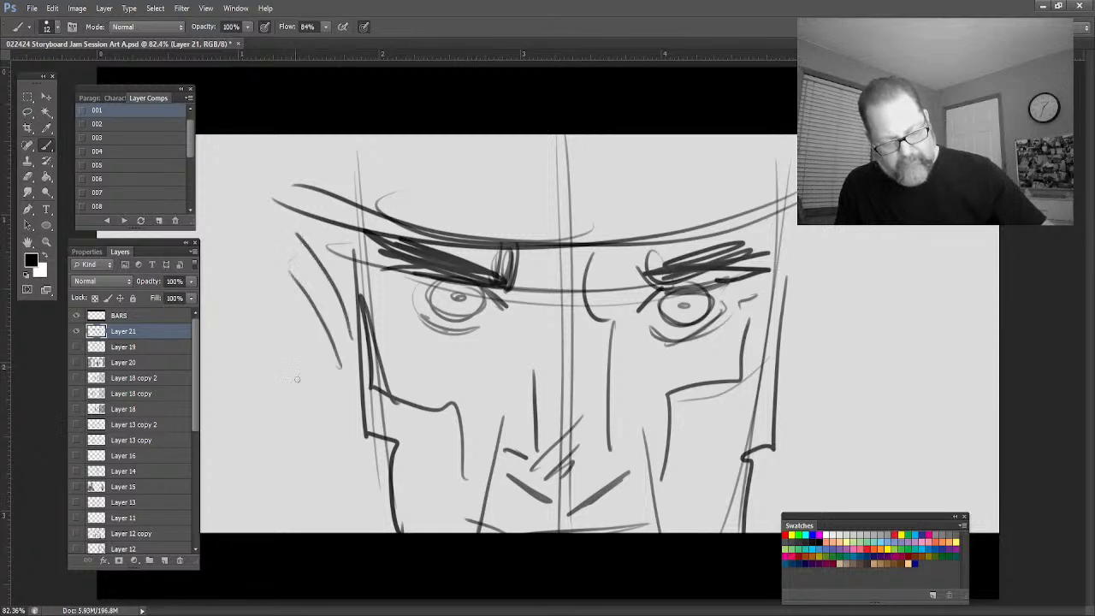
pyautogui.moveTo(285, 243); pyautogui.dragTo(327, 400)
pyautogui.moveTo(340, 402); pyautogui.dragTo(365, 464)
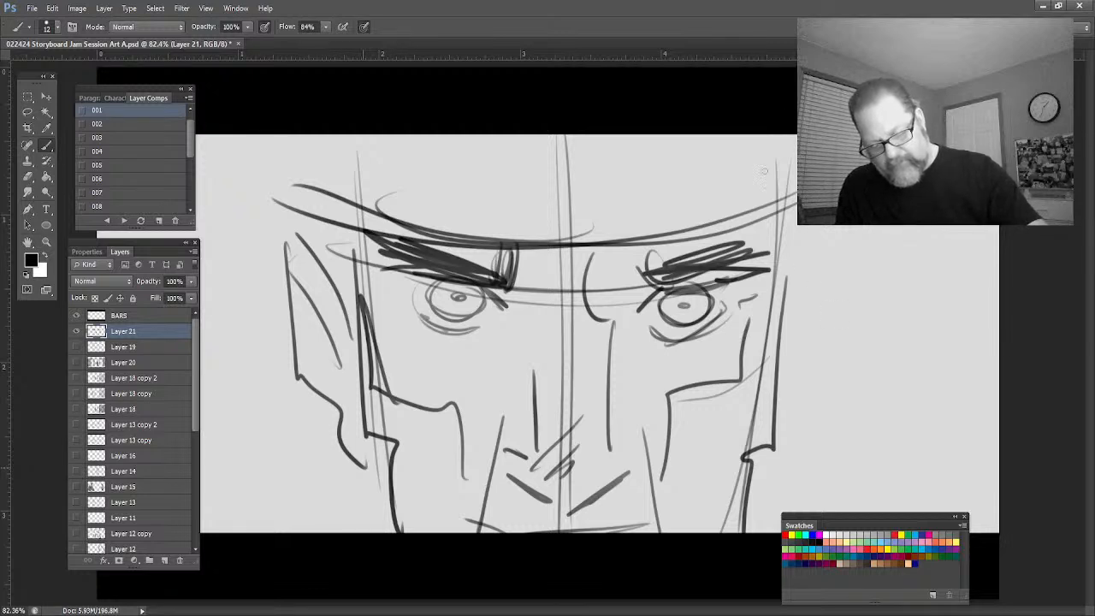
pyautogui.moveTo(821, 279); pyautogui.dragTo(783, 382)
pyautogui.moveTo(780, 318)
pyautogui.mouseDown()
pyautogui.moveTo(835, 253)
pyautogui.moveTo(797, 433)
pyautogui.moveTo(768, 467)
pyautogui.mouseUp()
pyautogui.moveTo(821, 319); pyautogui.dragTo(770, 484)
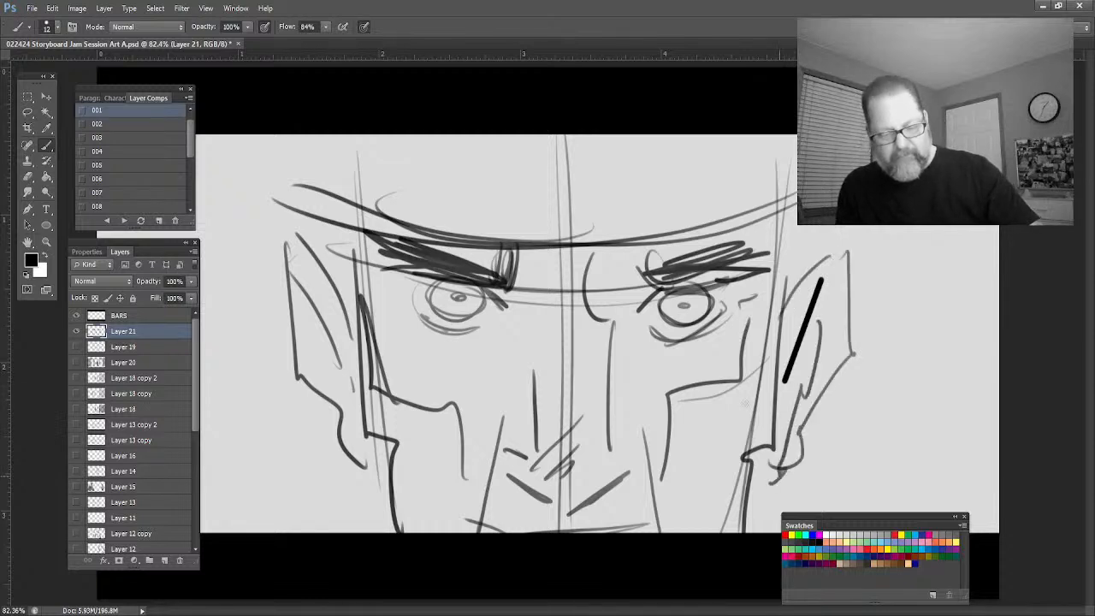
# Thicken the jaw edge beside the ear and fill dark sideburns along both sides of the face
pyautogui.moveTo(348, 387); pyautogui.dragTo(383, 472)
pyautogui.moveTo(379, 408); pyautogui.dragTo(396, 532)
pyautogui.moveTo(364, 376); pyautogui.dragTo(399, 537)
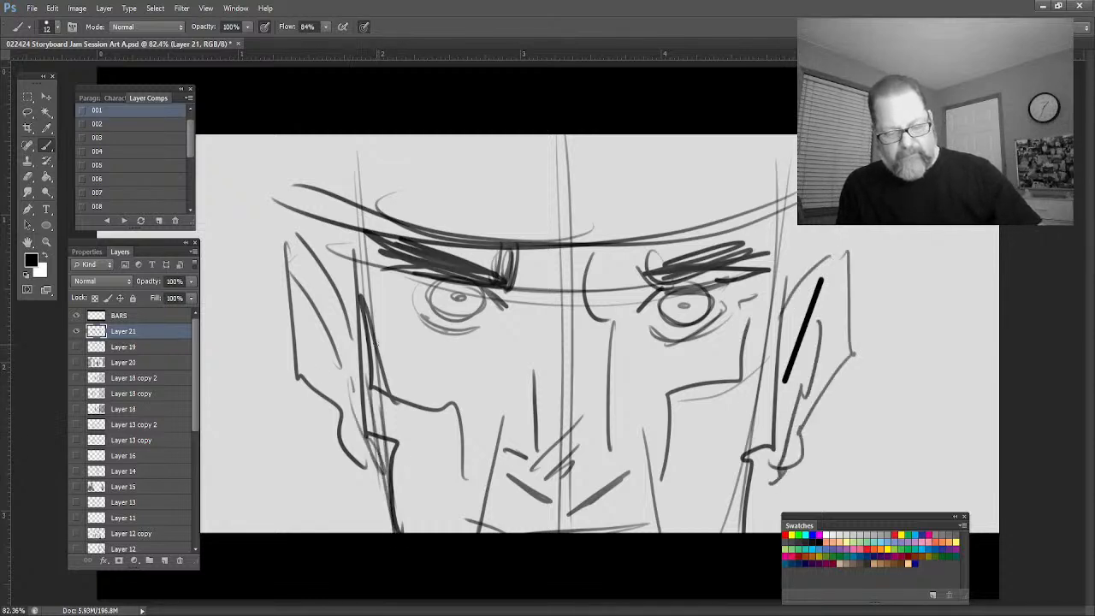
pyautogui.moveTo(363, 237); pyautogui.dragTo(382, 513)
pyautogui.moveTo(339, 308); pyautogui.dragTo(368, 390)
pyautogui.moveTo(334, 257); pyautogui.dragTo(362, 368)
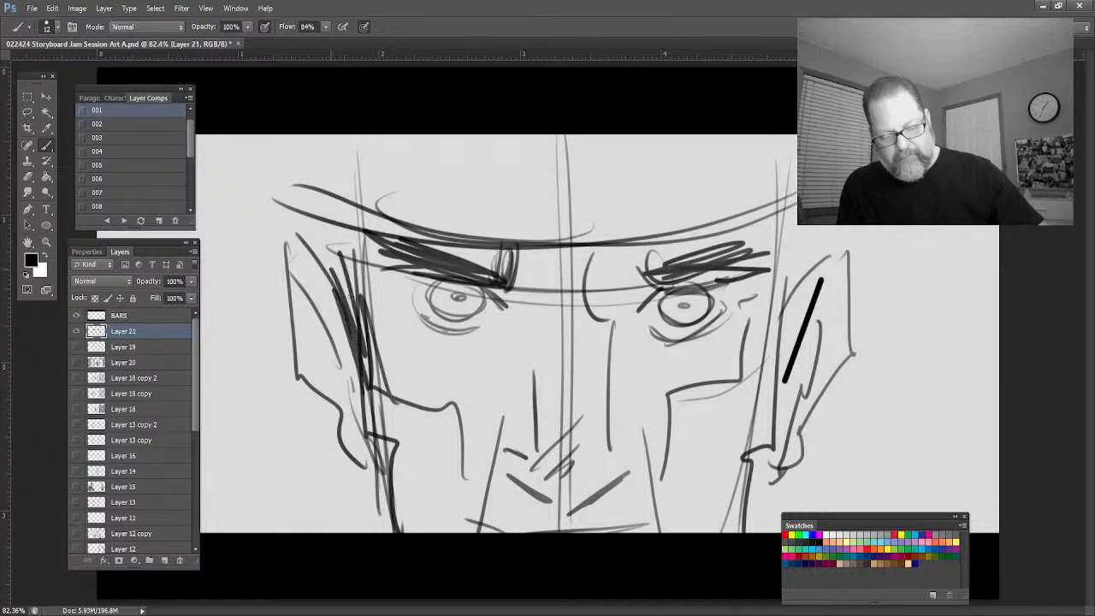
pyautogui.moveTo(344, 233); pyautogui.dragTo(364, 333)
pyautogui.moveTo(797, 248); pyautogui.dragTo(778, 395)
pyautogui.moveTo(792, 209)
pyautogui.mouseDown()
pyautogui.moveTo(780, 378)
pyautogui.moveTo(777, 362)
pyautogui.mouseUp()
# Reinforce the cap brim with long sweeping curves extending past both sides of the head
pyautogui.moveTo(792, 213); pyautogui.dragTo(507, 210)
pyautogui.moveTo(767, 175); pyautogui.dragTo(255, 179)
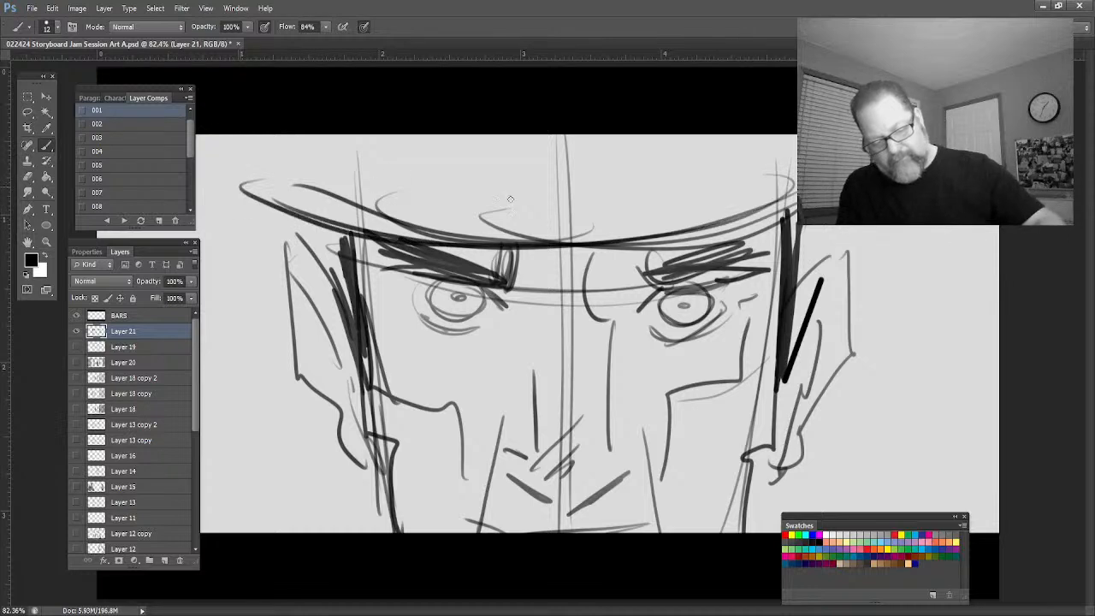
pyautogui.moveTo(547, 246)
pyautogui.mouseDown()
pyautogui.moveTo(229, 148)
pyautogui.moveTo(780, 221)
pyautogui.mouseUp()
pyautogui.moveTo(513, 235); pyautogui.dragTo(317, 158)
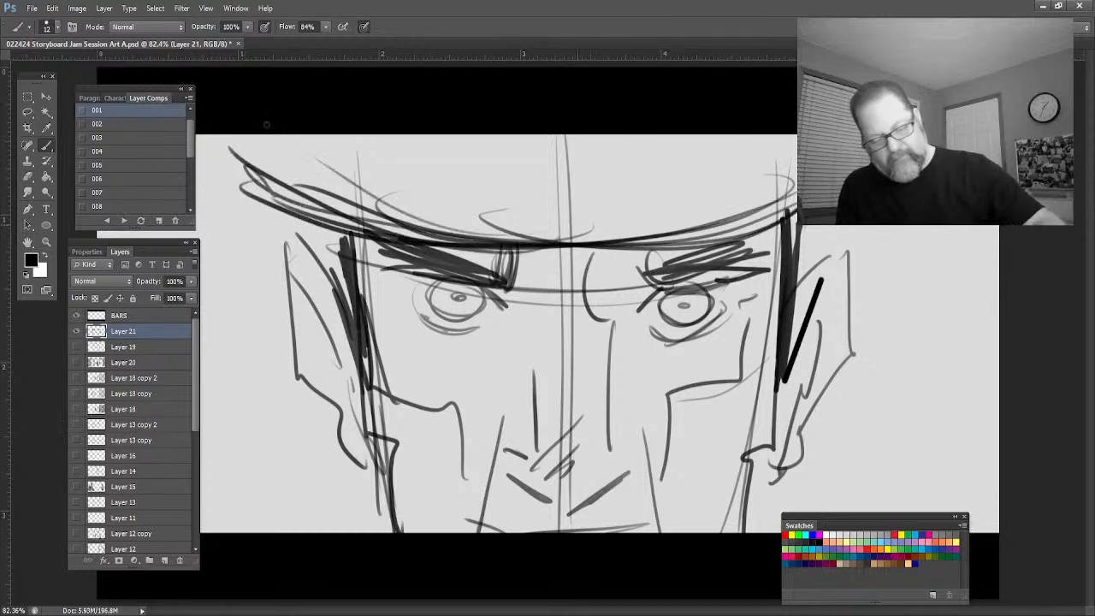
# Hatch the cap above the brim with dense diagonal strokes from one side to the other
pyautogui.moveTo(256, 139)
pyautogui.mouseDown()
pyautogui.moveTo(318, 216)
pyautogui.moveTo(367, 243)
pyautogui.mouseUp()
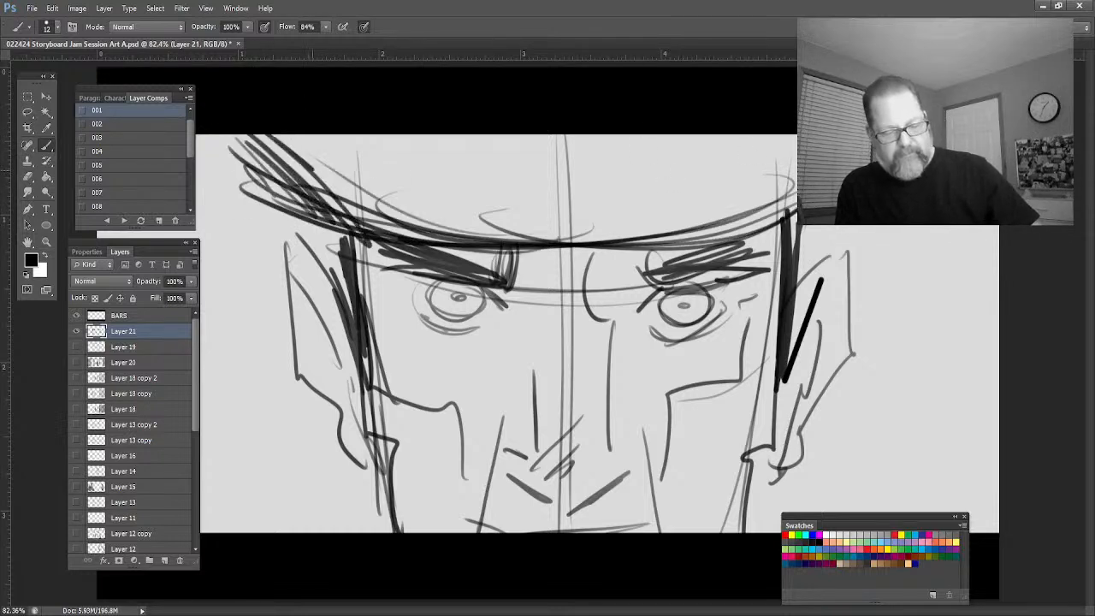
pyautogui.moveTo(325, 138); pyautogui.dragTo(419, 246)
pyautogui.moveTo(367, 136); pyautogui.dragTo(480, 233)
pyautogui.moveTo(401, 136); pyautogui.dragTo(505, 250)
pyautogui.moveTo(428, 137)
pyautogui.mouseDown()
pyautogui.moveTo(520, 252)
pyautogui.moveTo(551, 256)
pyautogui.mouseUp()
pyautogui.moveTo(479, 142)
pyautogui.mouseDown()
pyautogui.moveTo(582, 261)
pyautogui.moveTo(599, 257)
pyautogui.mouseUp()
pyautogui.moveTo(526, 144)
pyautogui.mouseDown()
pyautogui.moveTo(620, 257)
pyautogui.moveTo(633, 248)
pyautogui.mouseUp()
pyautogui.moveTo(556, 135)
pyautogui.mouseDown()
pyautogui.moveTo(652, 241)
pyautogui.moveTo(658, 231)
pyautogui.mouseUp()
pyautogui.moveTo(616, 135)
pyautogui.mouseDown()
pyautogui.moveTo(684, 232)
pyautogui.moveTo(705, 225)
pyautogui.mouseUp()
pyautogui.moveTo(659, 135); pyautogui.dragTo(736, 232)
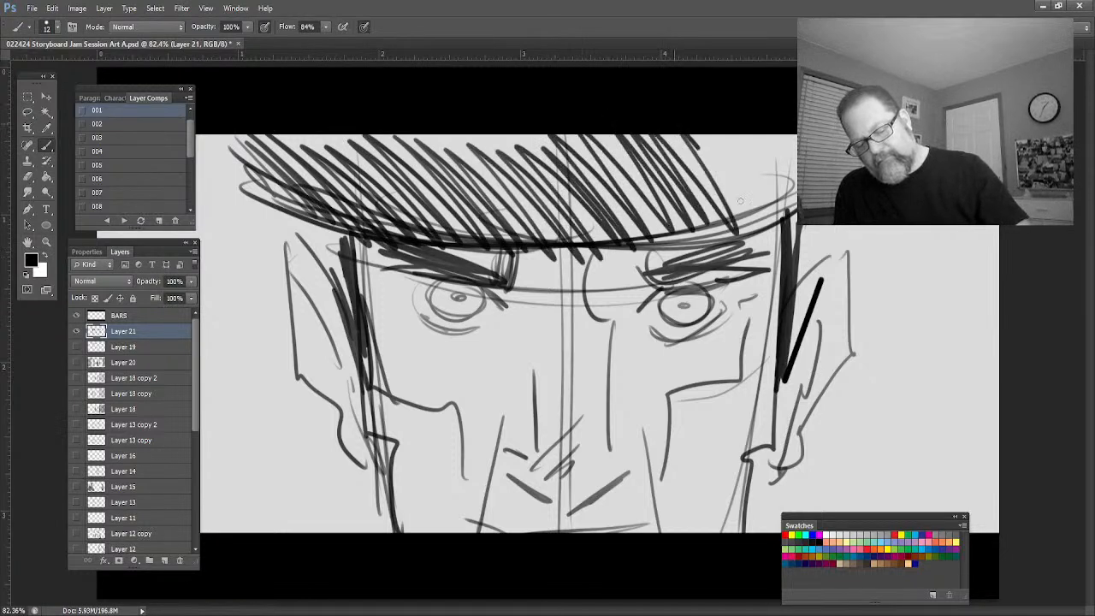
pyautogui.moveTo(701, 135); pyautogui.dragTo(753, 214)
pyautogui.moveTo(726, 141); pyautogui.dragTo(799, 206)
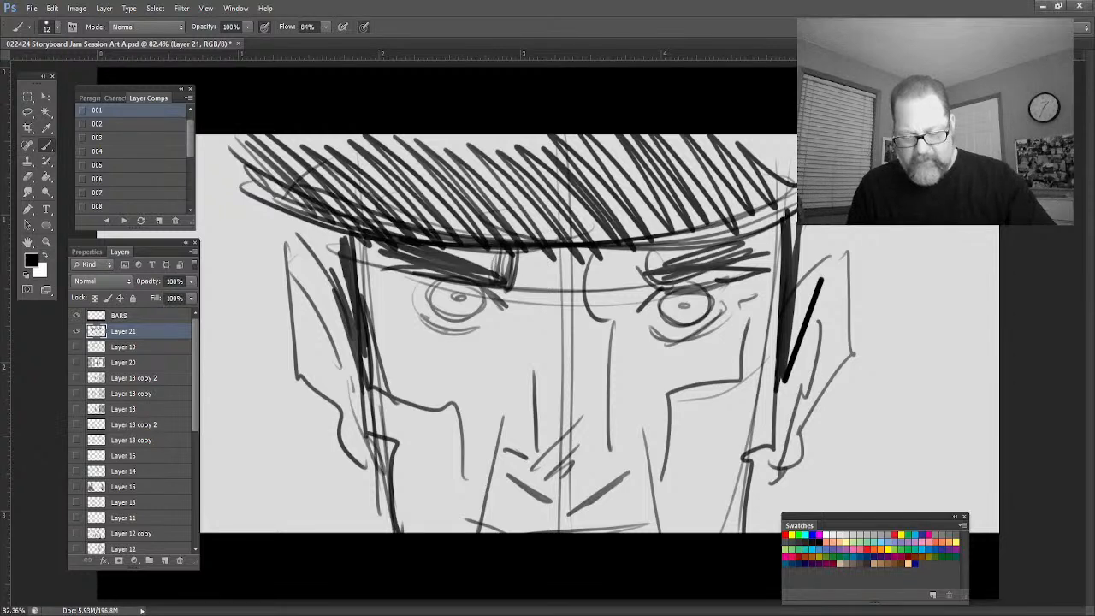
# Add a new shading layer between Layer 21 and Layer 19, and enlarge the brush to size 80
pyautogui.click(119, 347)
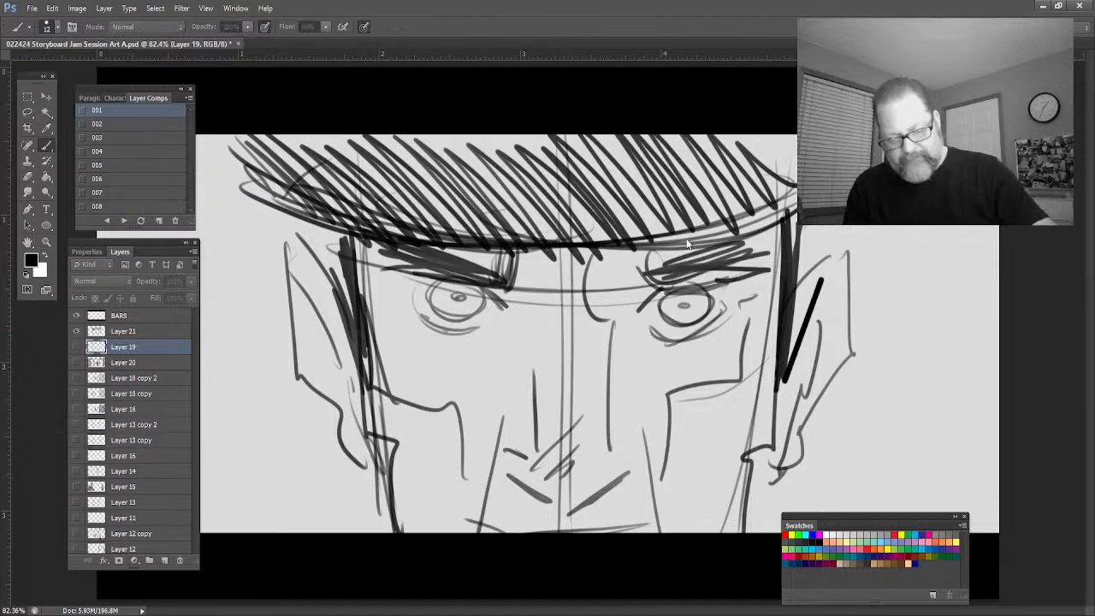
pyautogui.hotkey('ctrl', 'shift', 'alt', 'n')
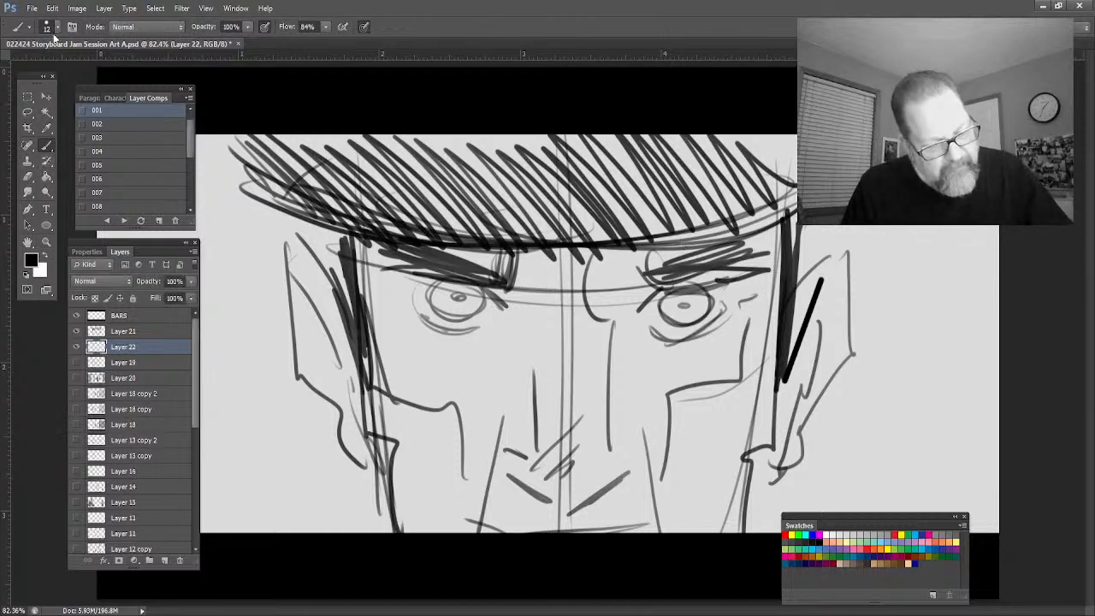
pyautogui.press(']')
pyautogui.press(']')
pyautogui.press(']')
pyautogui.press(']')
pyautogui.press(']')
pyautogui.press(']')
pyautogui.press(']')
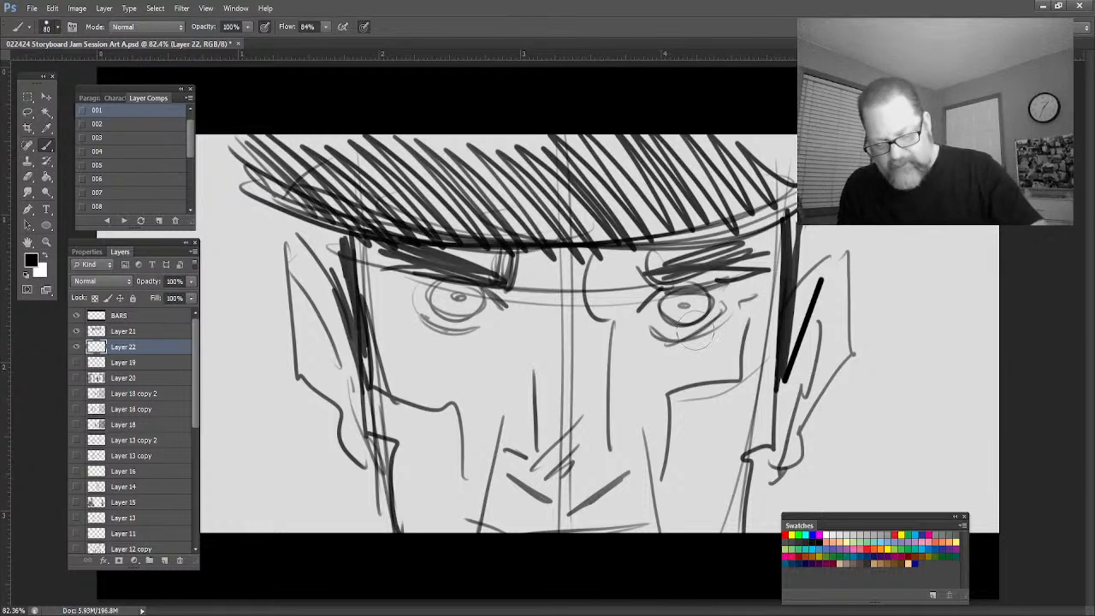
# Shade one half of the face and its ear dark gray, adding smaller shadows around the other eye, cheekbone, ear and nostril
pyautogui.moveTo(746, 310)
pyautogui.mouseDown()
pyautogui.moveTo(708, 366)
pyautogui.moveTo(739, 325)
pyautogui.moveTo(693, 357)
pyautogui.moveTo(739, 325)
pyautogui.moveTo(723, 330)
pyautogui.moveTo(748, 292)
pyautogui.moveTo(650, 277)
pyautogui.moveTo(637, 332)
pyautogui.moveTo(655, 344)
pyautogui.moveTo(632, 340)
pyautogui.moveTo(615, 449)
pyautogui.moveTo(661, 428)
pyautogui.moveTo(667, 368)
pyautogui.moveTo(701, 360)
pyautogui.moveTo(744, 429)
pyautogui.moveTo(766, 412)
pyautogui.moveTo(771, 246)
pyautogui.moveTo(637, 261)
pyautogui.moveTo(682, 252)
pyautogui.moveTo(596, 287)
pyautogui.moveTo(667, 363)
pyautogui.moveTo(656, 357)
pyautogui.moveTo(744, 306)
pyautogui.moveTo(672, 343)
pyautogui.mouseUp()
pyautogui.moveTo(616, 453)
pyautogui.mouseDown()
pyautogui.moveTo(649, 469)
pyautogui.moveTo(637, 495)
pyautogui.moveTo(560, 521)
pyautogui.moveTo(672, 494)
pyautogui.moveTo(684, 542)
pyautogui.moveTo(727, 479)
pyautogui.moveTo(748, 513)
pyautogui.moveTo(791, 359)
pyautogui.moveTo(804, 404)
pyautogui.moveTo(829, 282)
pyautogui.mouseUp()
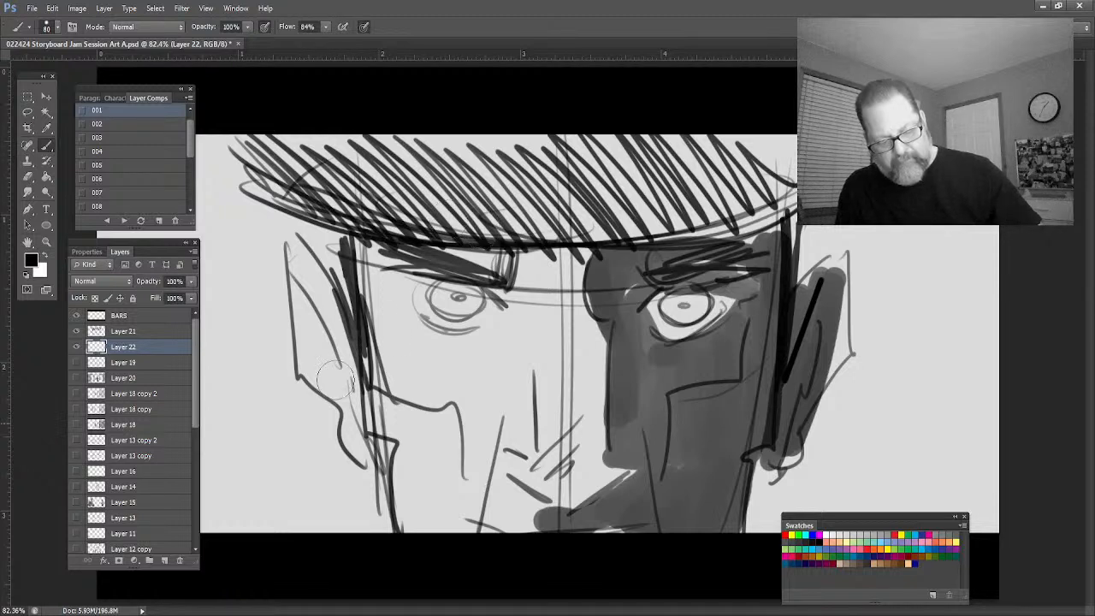
pyautogui.moveTo(333, 358)
pyautogui.mouseDown()
pyautogui.moveTo(338, 338)
pyautogui.moveTo(347, 380)
pyautogui.moveTo(342, 351)
pyautogui.moveTo(413, 415)
pyautogui.moveTo(380, 395)
pyautogui.mouseUp()
pyautogui.moveTo(506, 480)
pyautogui.mouseDown()
pyautogui.moveTo(546, 505)
pyautogui.moveTo(513, 484)
pyautogui.mouseUp()
pyautogui.moveTo(483, 305)
pyautogui.mouseDown()
pyautogui.moveTo(508, 314)
pyautogui.moveTo(477, 337)
pyautogui.moveTo(502, 323)
pyautogui.moveTo(519, 286)
pyautogui.moveTo(521, 319)
pyautogui.moveTo(524, 267)
pyautogui.moveTo(550, 263)
pyautogui.moveTo(455, 242)
pyautogui.moveTo(516, 248)
pyautogui.moveTo(374, 244)
pyautogui.mouseUp()
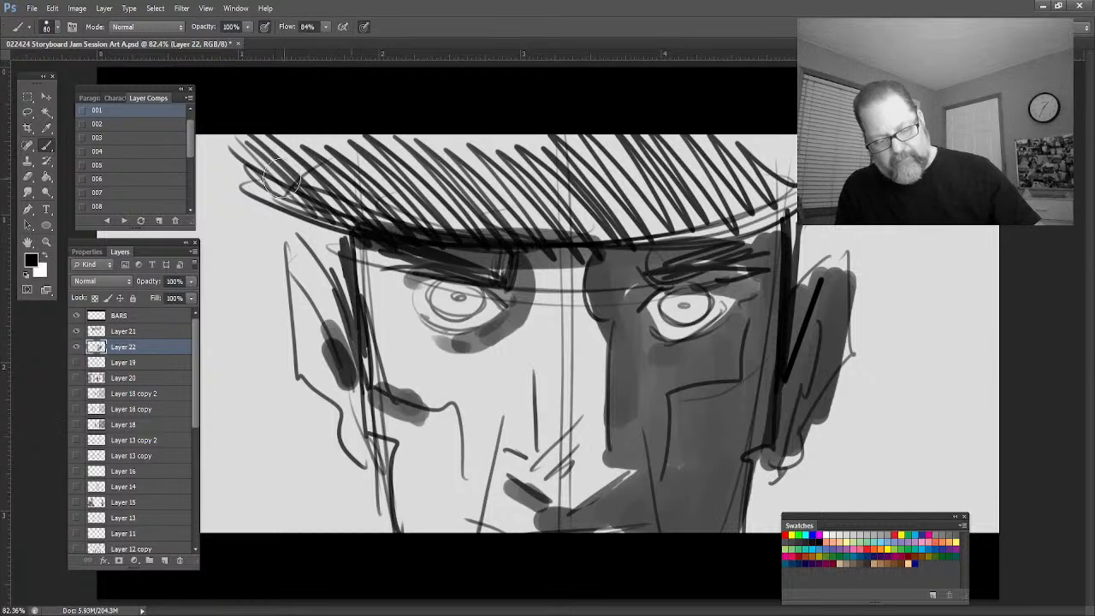
# Shade the cap dark gray and add broad vertical dark gray strokes to the background beyond the shaded ear
pyautogui.moveTo(257, 162)
pyautogui.mouseDown()
pyautogui.moveTo(337, 138)
pyautogui.moveTo(487, 161)
pyautogui.moveTo(501, 139)
pyautogui.moveTo(550, 148)
pyautogui.moveTo(638, 131)
pyautogui.moveTo(698, 148)
pyautogui.moveTo(720, 139)
pyautogui.moveTo(793, 180)
pyautogui.mouseUp()
pyautogui.moveTo(909, 229)
pyautogui.mouseDown()
pyautogui.moveTo(910, 489)
pyautogui.moveTo(927, 359)
pyautogui.moveTo(970, 513)
pyautogui.mouseUp()
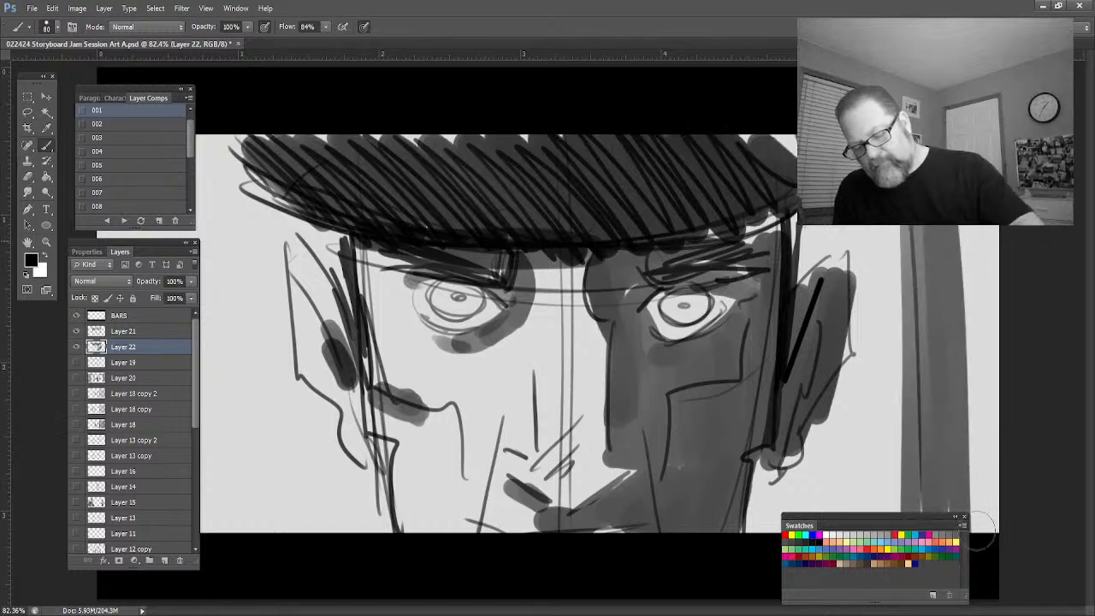
pyautogui.moveTo(983, 227); pyautogui.dragTo(994, 530)
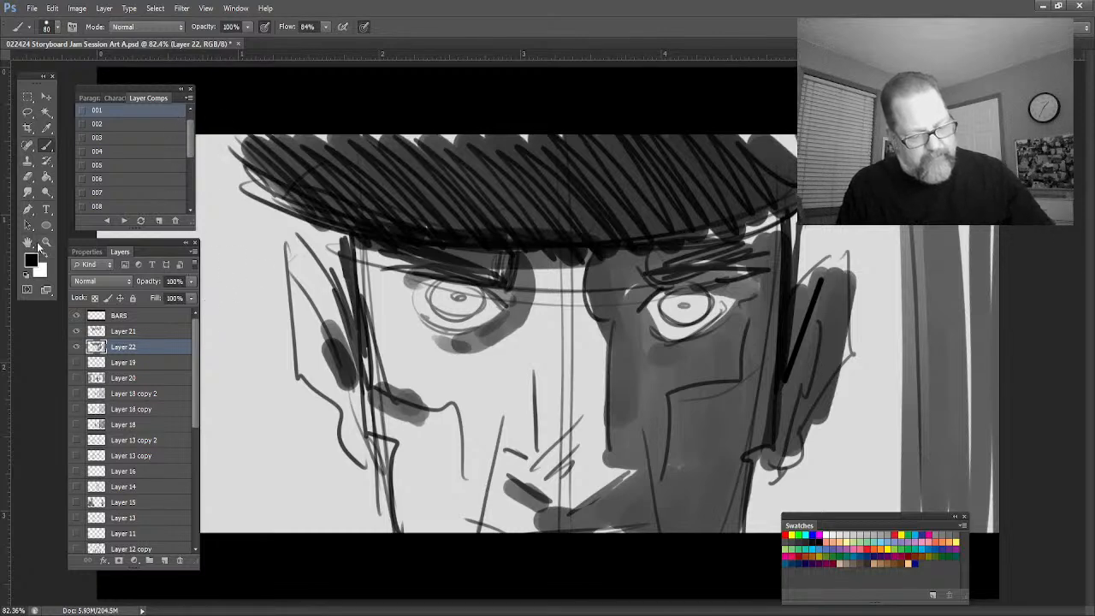
# Darken the background on the unshaded side of the face with broad vertical gray strokes running the panel's full height
pyautogui.click(47, 242)
pyautogui.keyDown('alt'); pyautogui.click(267, 358); pyautogui.keyUp('alt')
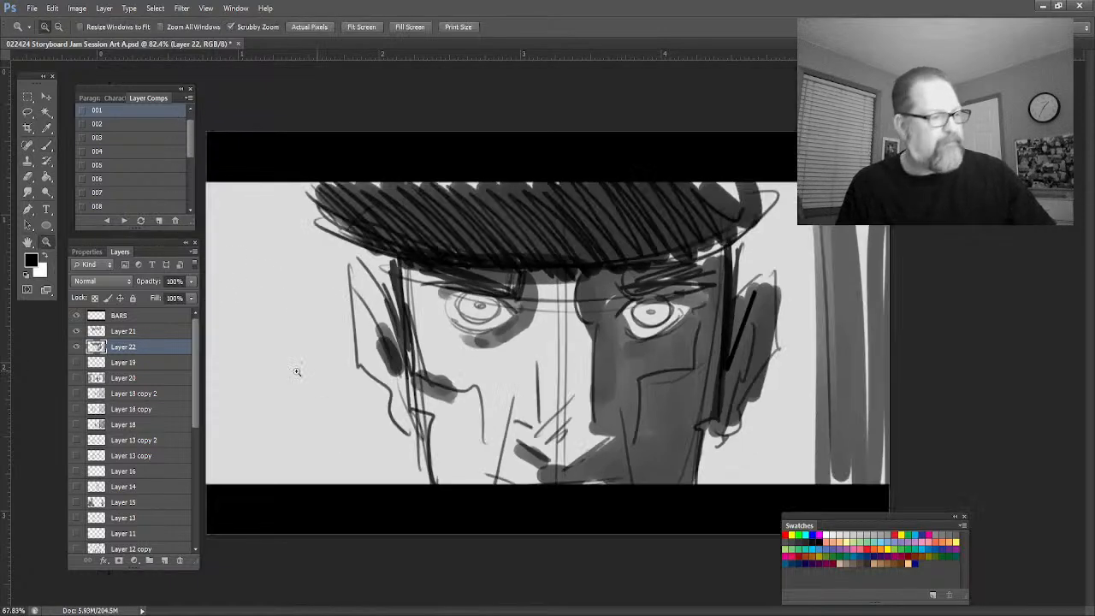
pyautogui.moveTo(331, 371); pyautogui.dragTo(407, 356)
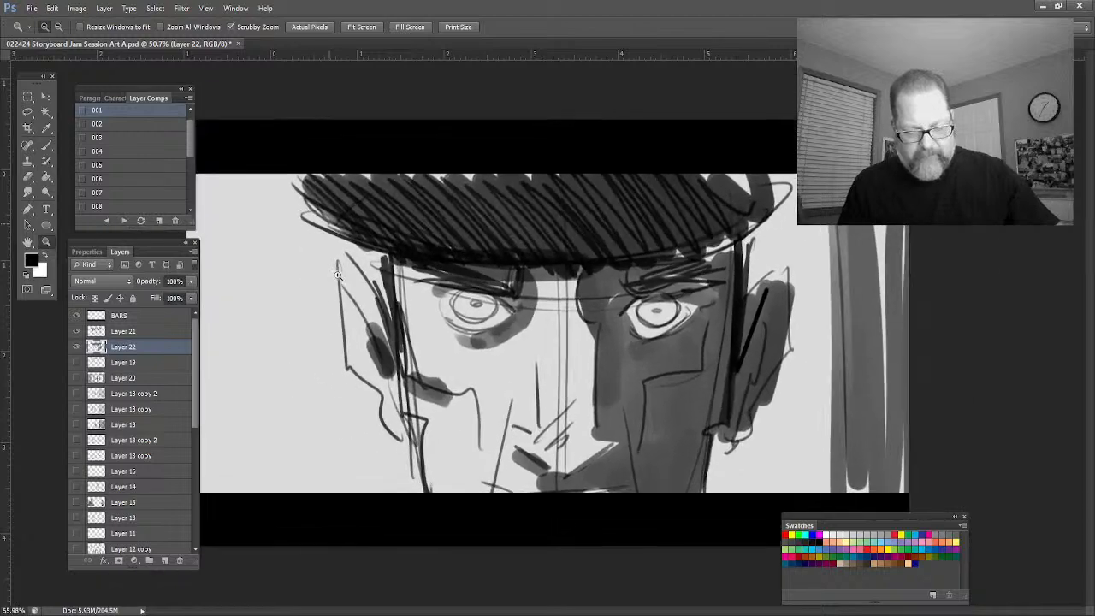
pyautogui.moveTo(338, 273); pyautogui.dragTo(336, 260)
pyautogui.click(46, 145)
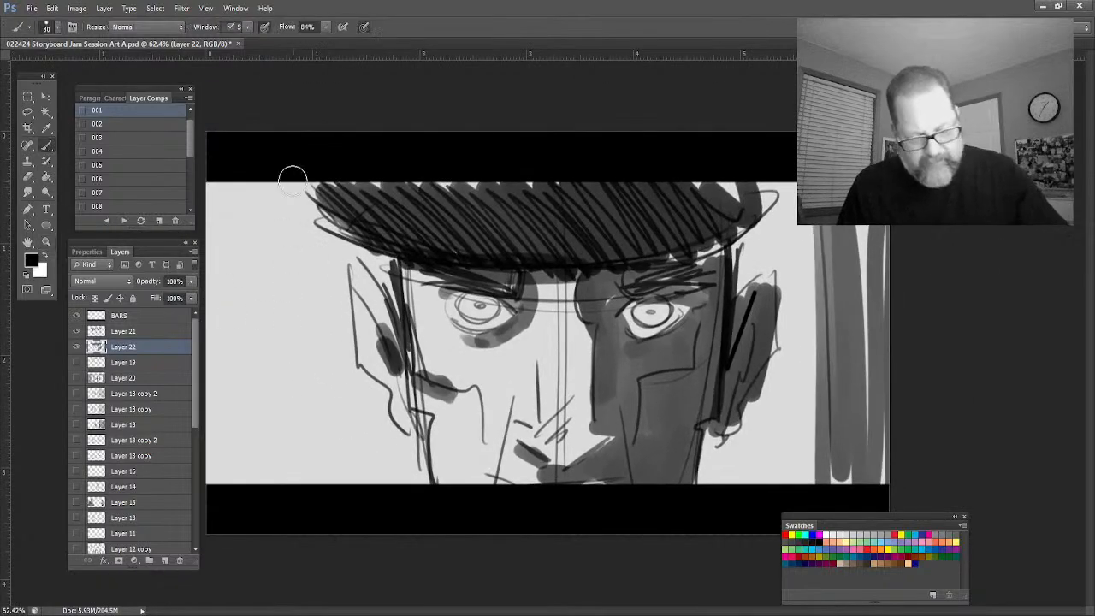
pyautogui.moveTo(291, 181)
pyautogui.mouseDown()
pyautogui.moveTo(301, 481)
pyautogui.moveTo(277, 407)
pyautogui.mouseUp()
pyautogui.moveTo(248, 183); pyautogui.dragTo(256, 484)
pyautogui.moveTo(235, 188); pyautogui.dragTo(219, 482)
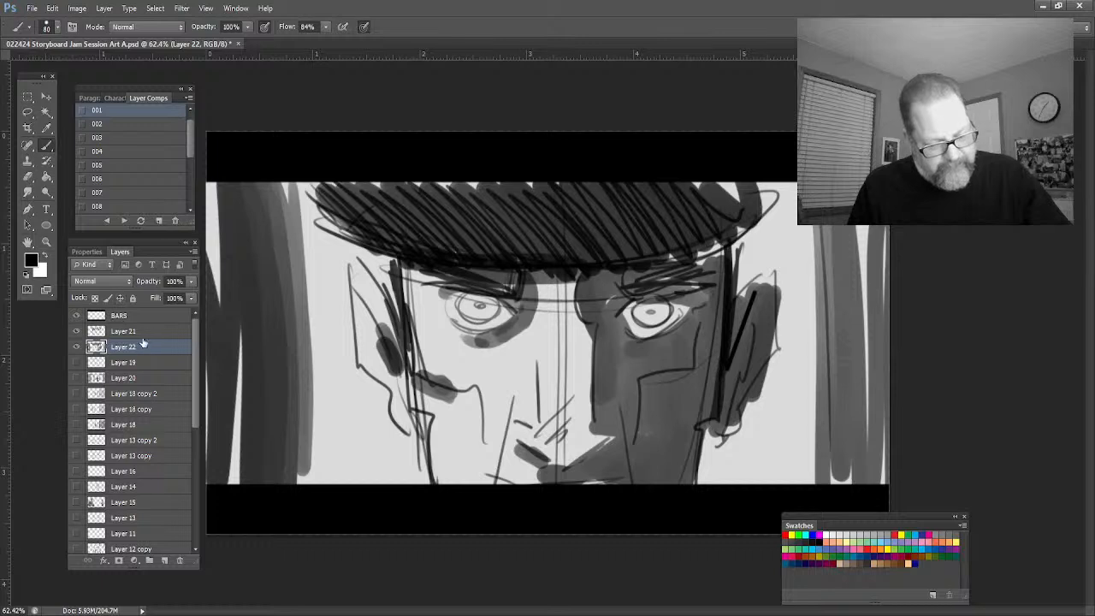
# Save the finished face close-up as new layer comp 018
pyautogui.scroll(-3, 189, 158)
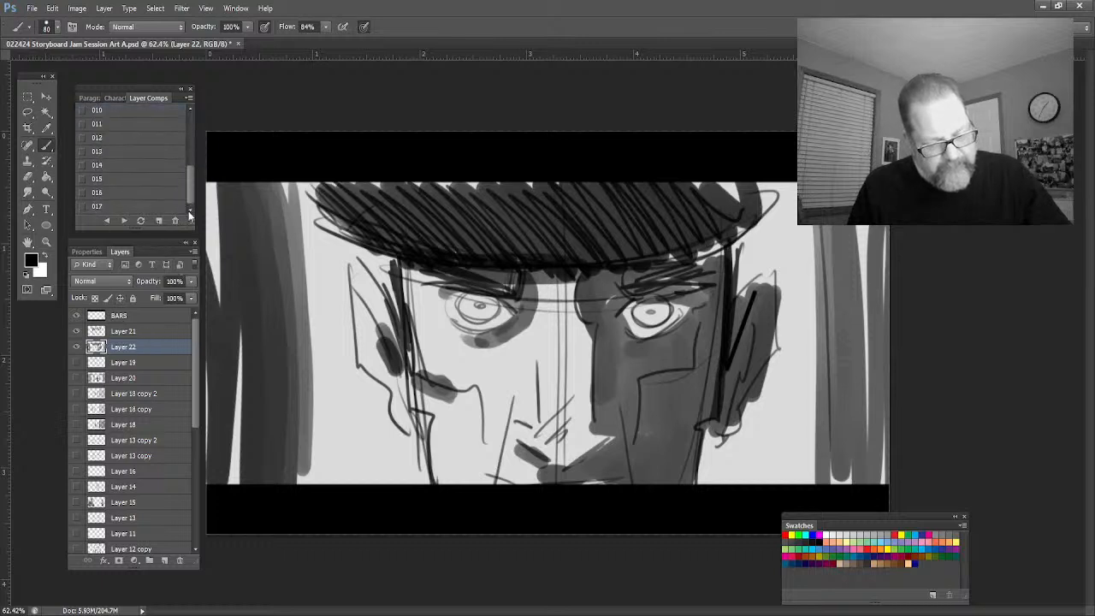
pyautogui.click(159, 222)
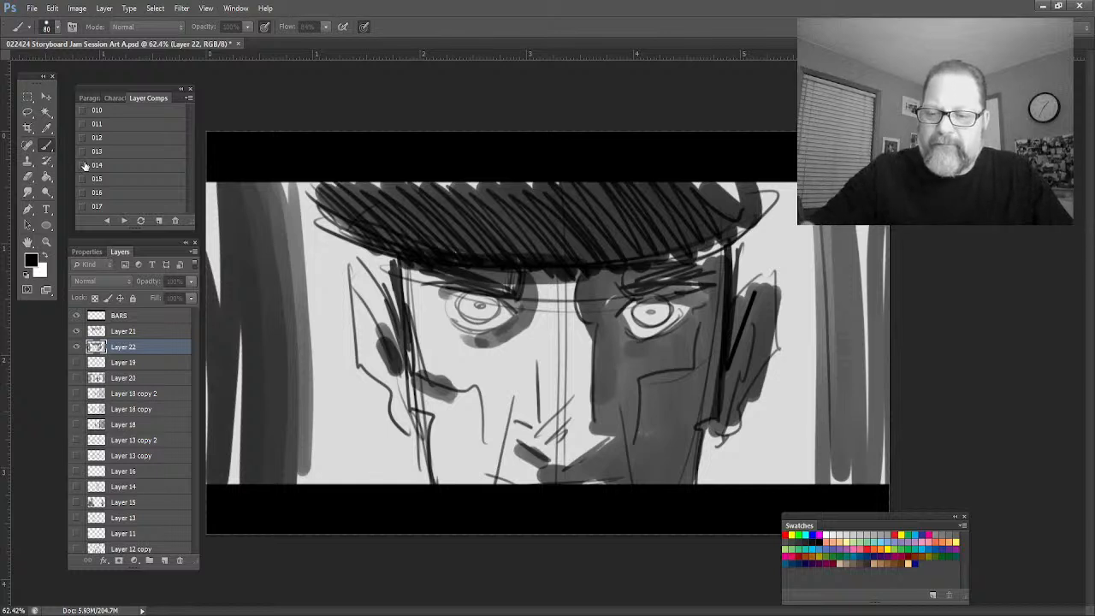
pyautogui.press('Return')
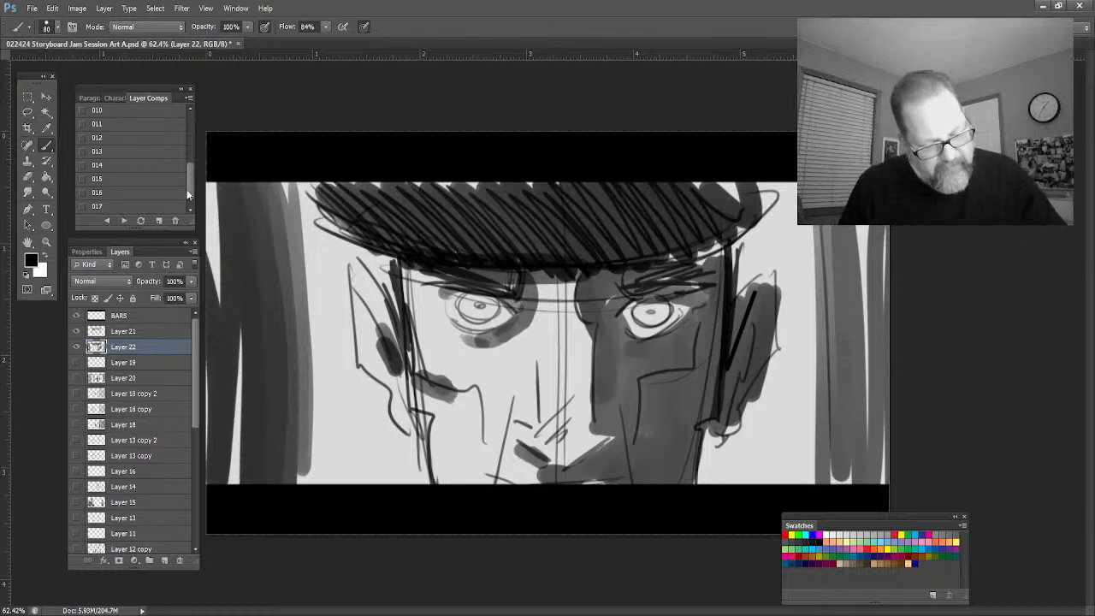
# Step back and forth through layer comps 015 to 018 to review how the panels flow into the close-up
pyautogui.scroll(-1, 189, 205)
pyautogui.click(110, 222)
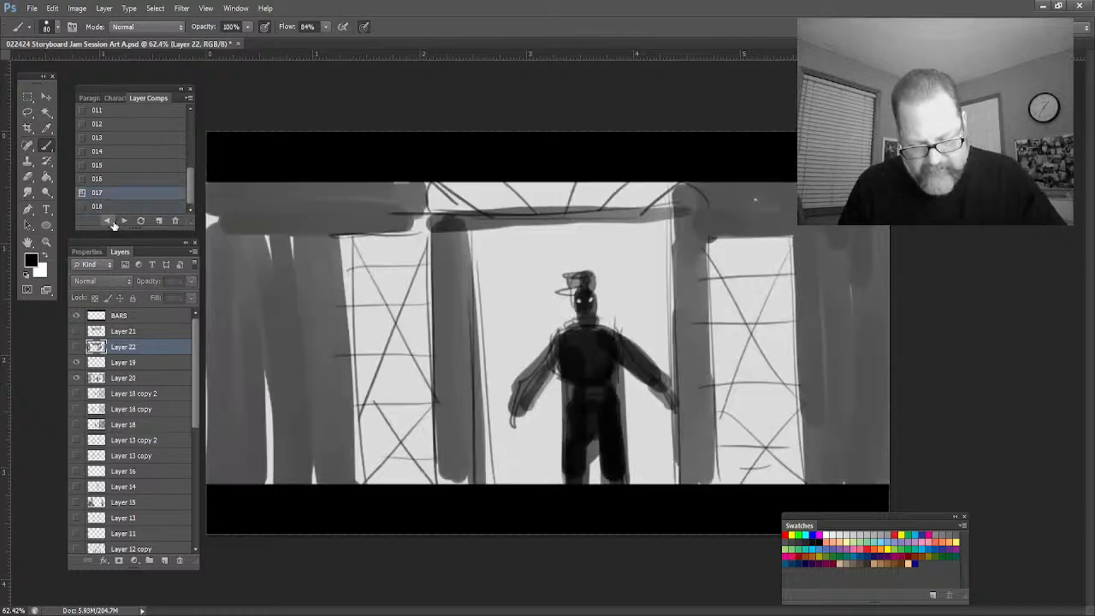
pyautogui.click(112, 222)
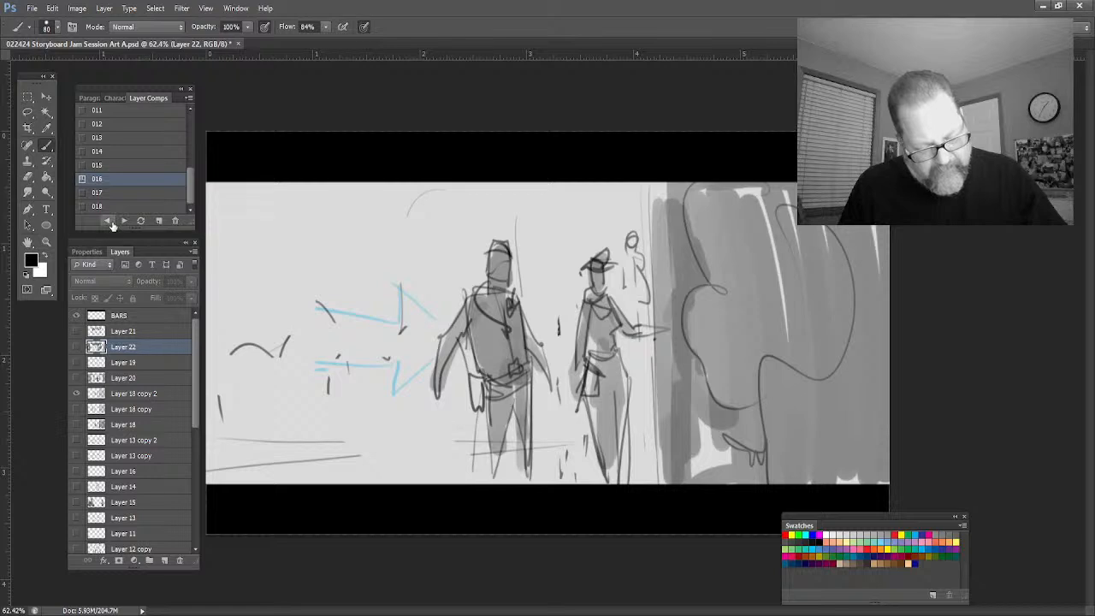
pyautogui.click(108, 221)
pyautogui.click(108, 221)
pyautogui.click(124, 222)
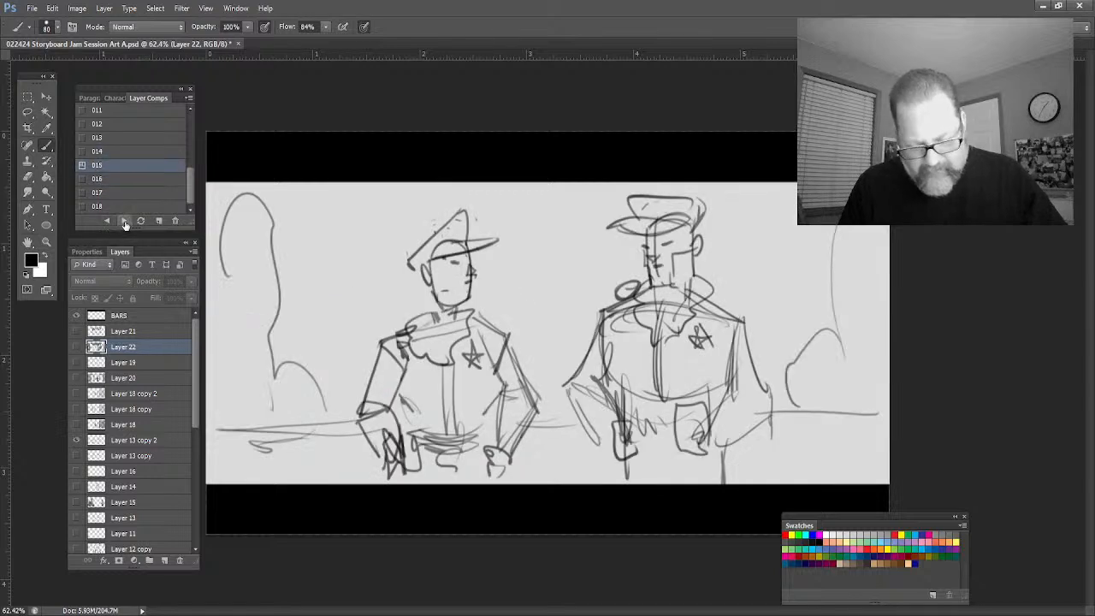
pyautogui.click(121, 221)
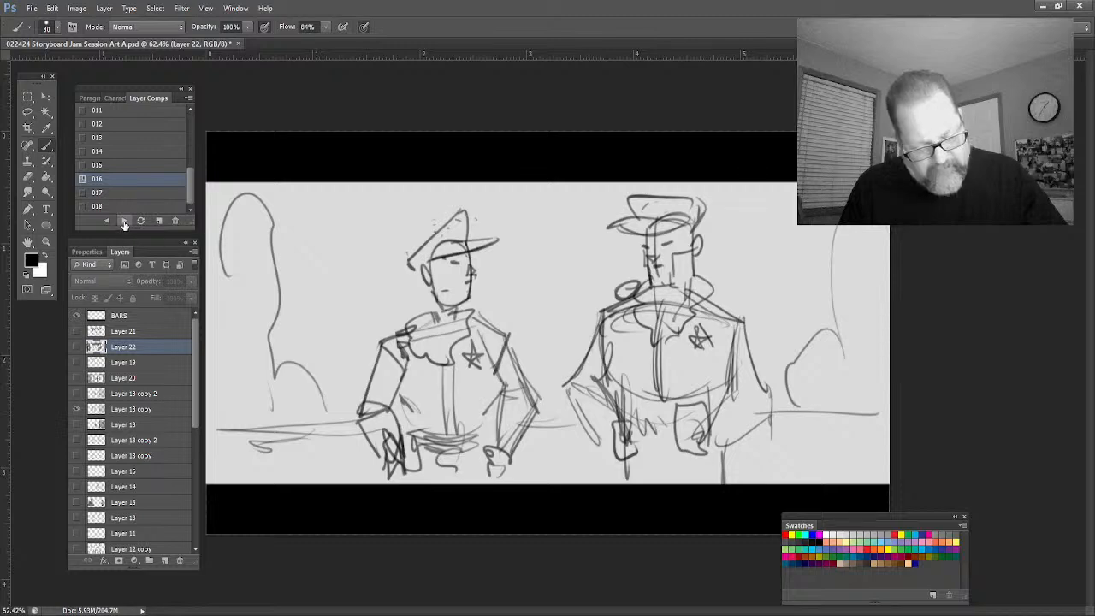
pyautogui.click(124, 221)
pyautogui.click(124, 221)
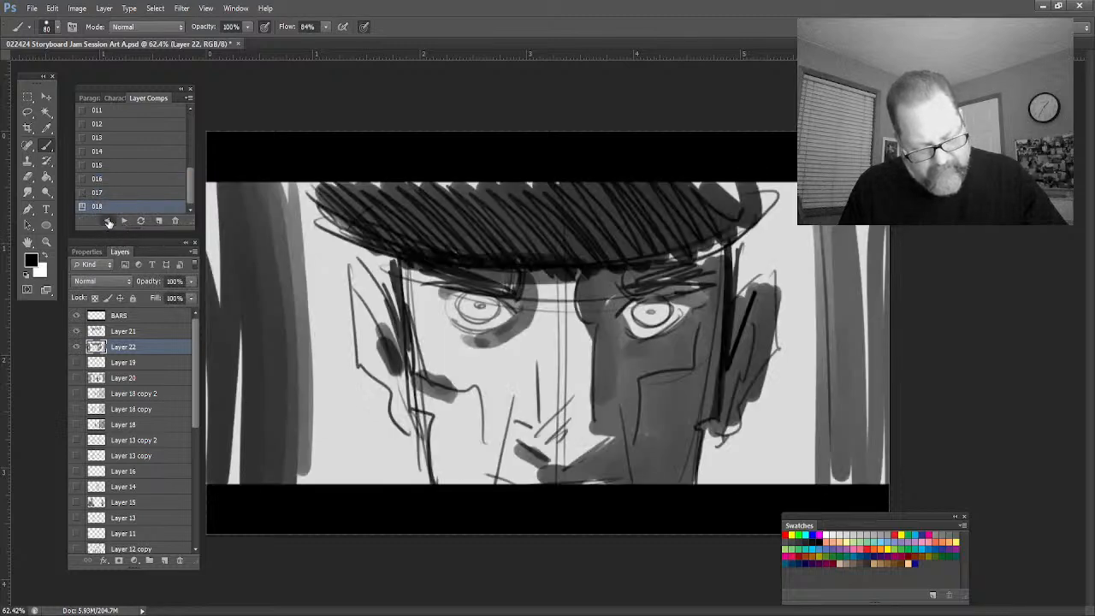
pyautogui.click(107, 221)
pyautogui.click(124, 221)
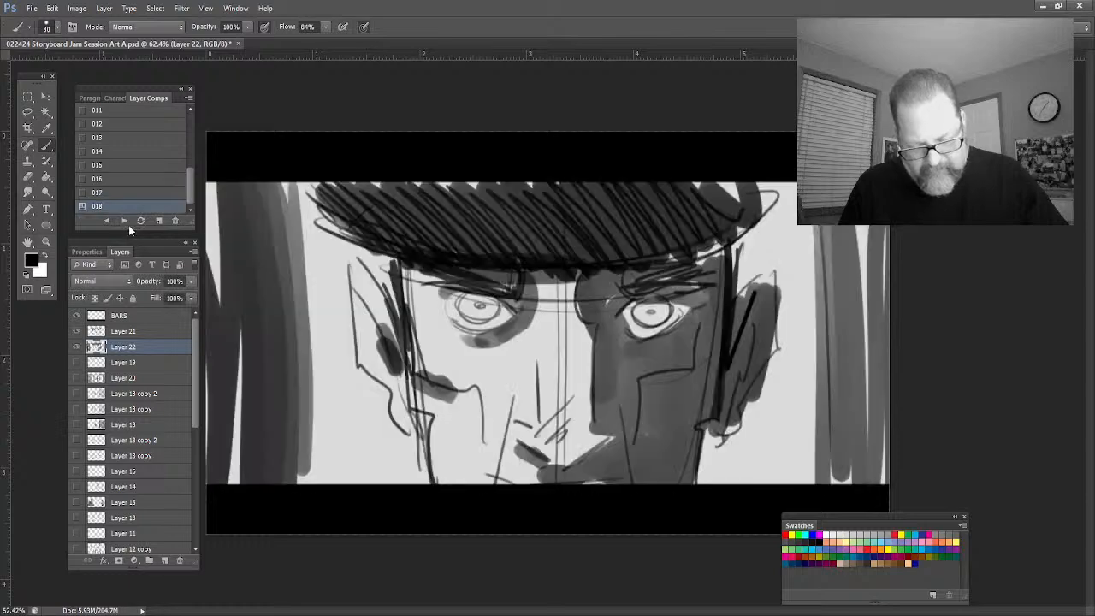
# Cycle past the last comp and apply layer comp 001 to show the blank panel
pyautogui.click(125, 221)
pyautogui.click(107, 222)
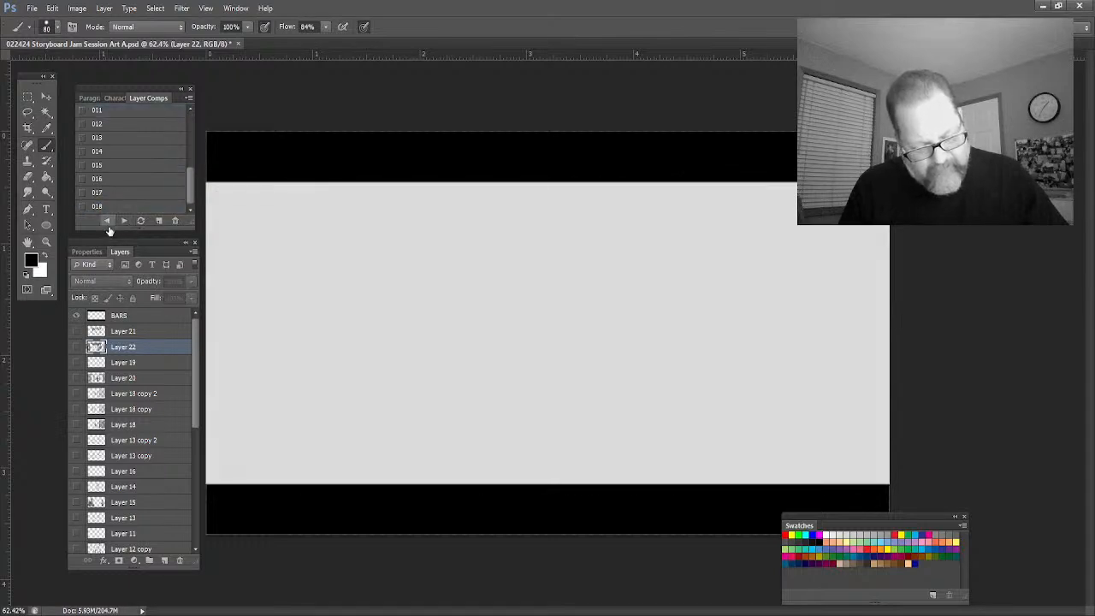
pyautogui.click(124, 222)
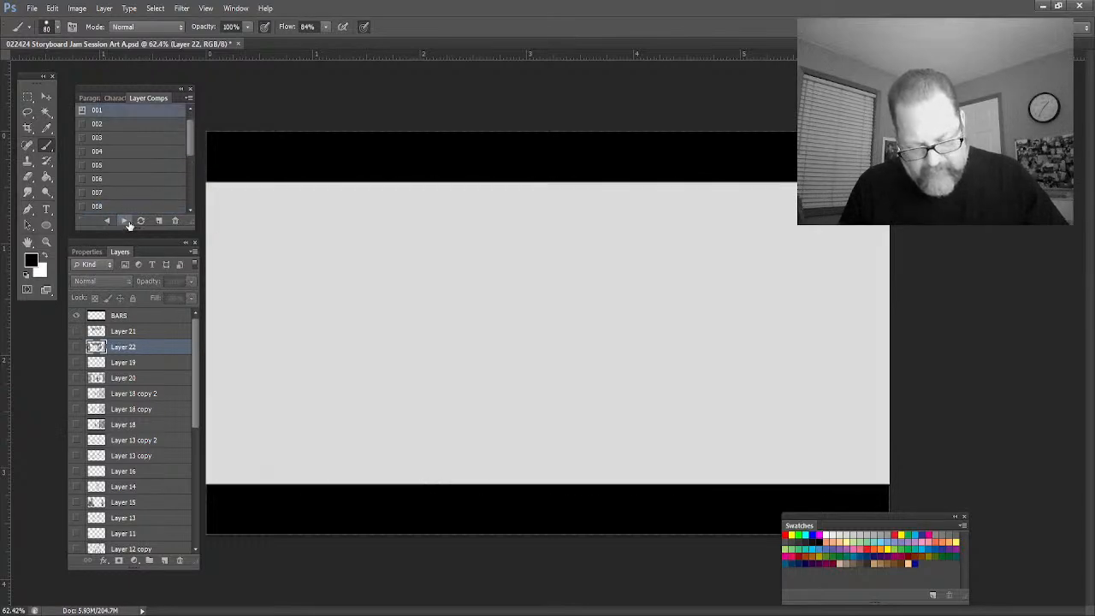
pyautogui.click(108, 222)
pyautogui.click(124, 221)
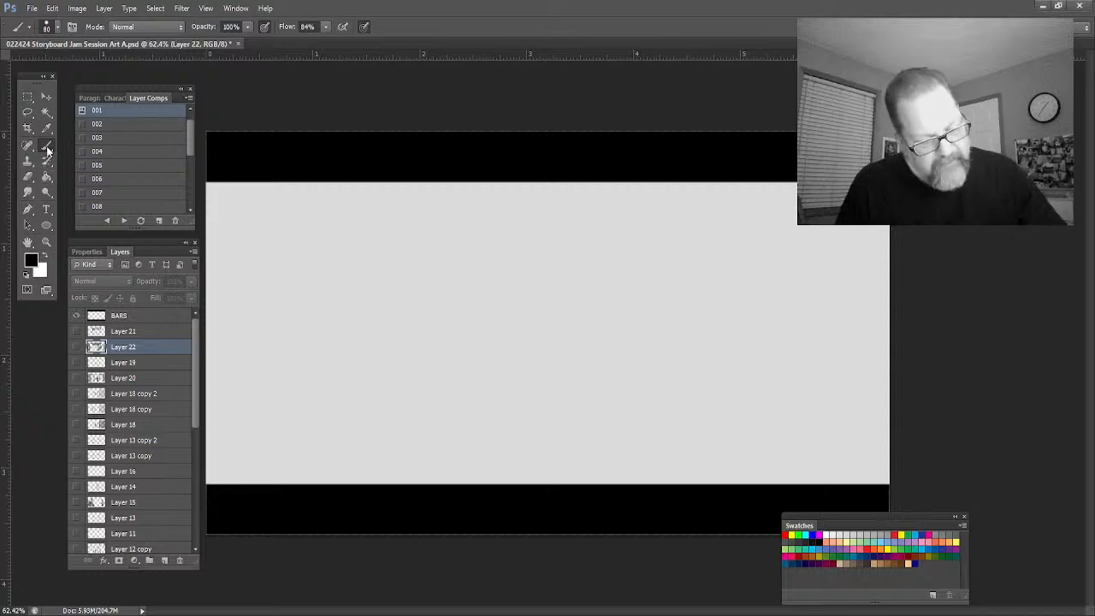
# Add a new layer directly above Layer 21 and set the brush size to 12
pyautogui.click(120, 332)
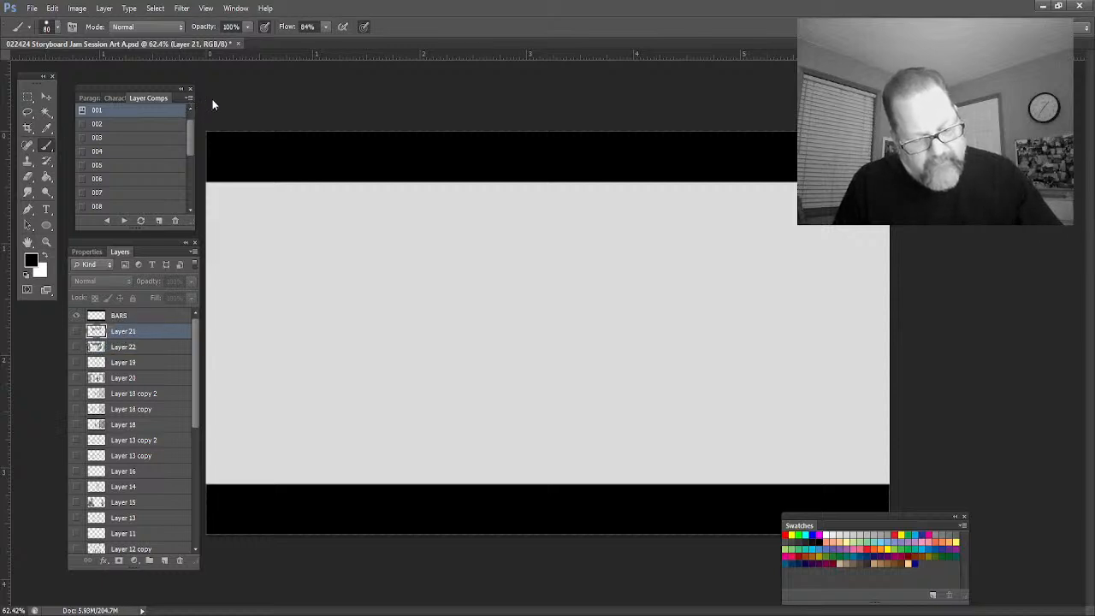
pyautogui.hotkey('ctrl', 'shift', 'n')
pyautogui.click(639, 213)
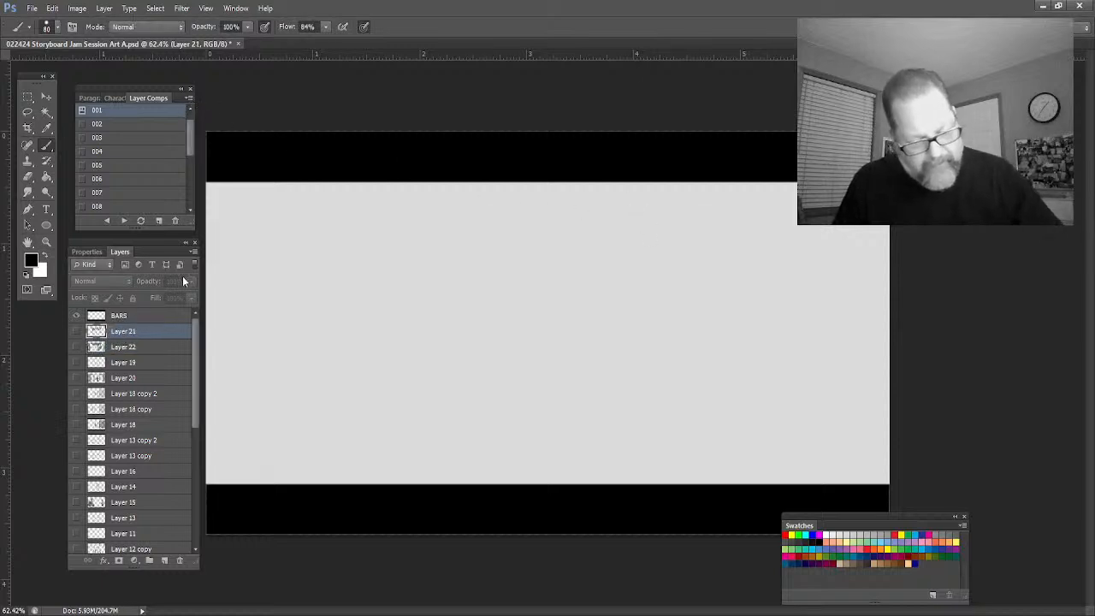
pyautogui.hotkey('ctrl', 'shift', 'n')
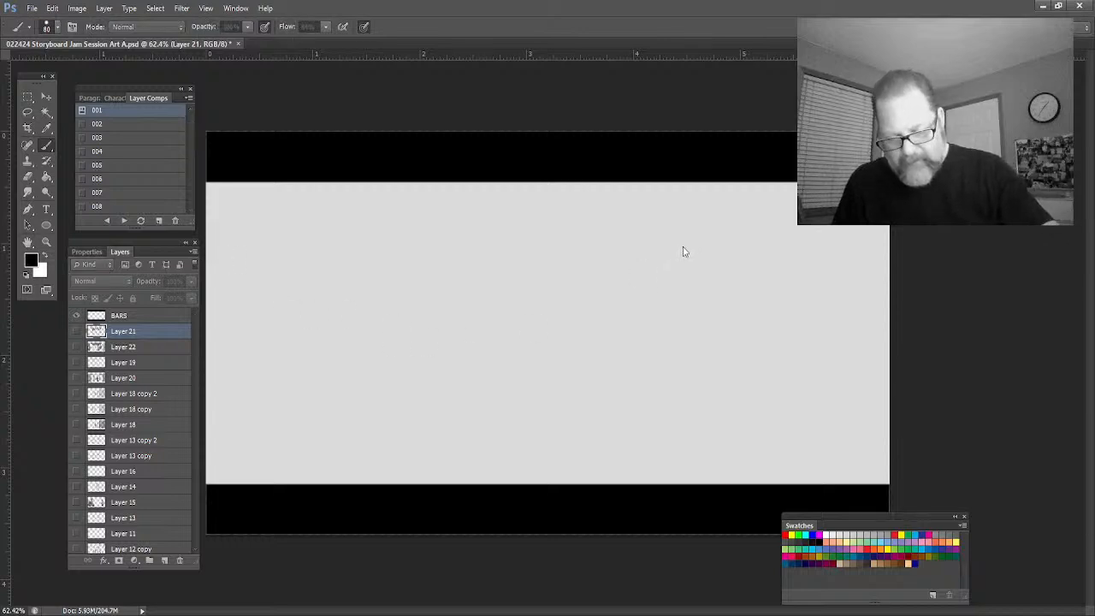
pyautogui.click(684, 247)
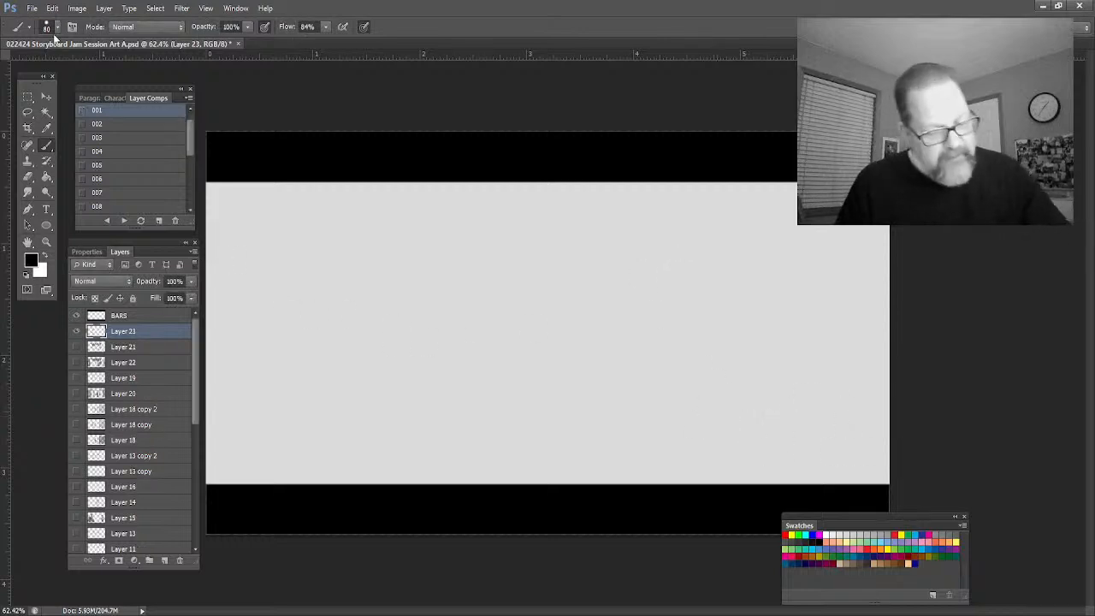
pyautogui.write('12')
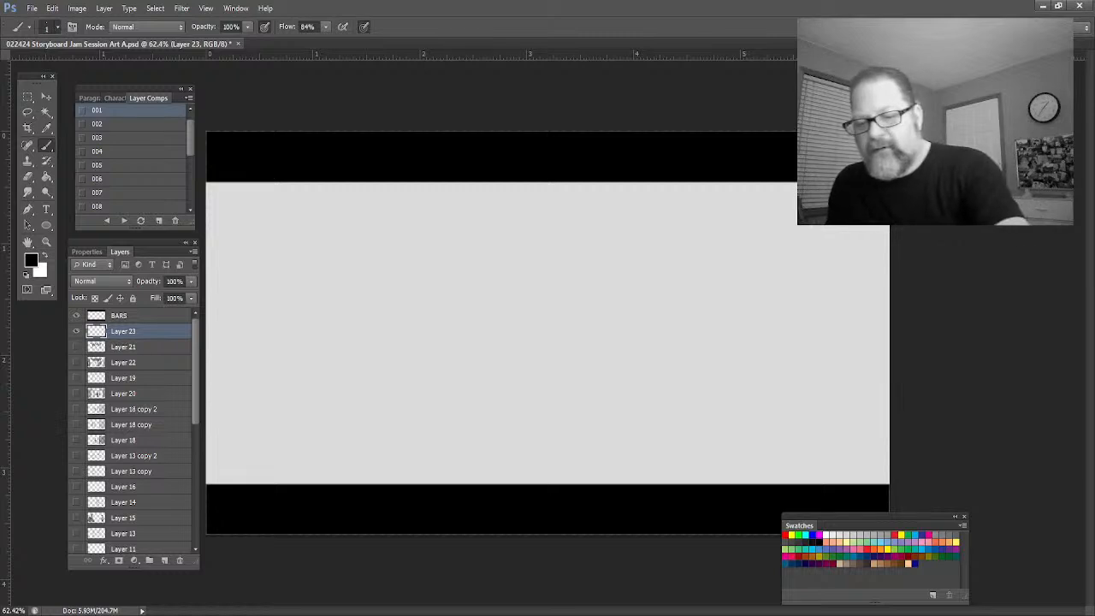
pyautogui.press('Return')
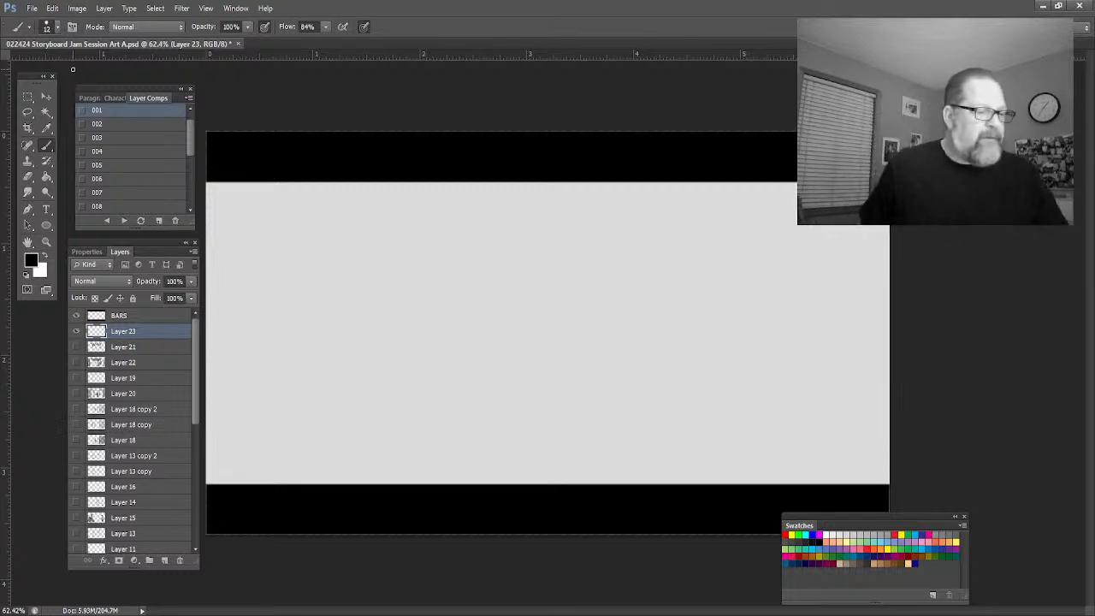
# Sketch light, slightly sloping ground lines across the lower part of the blank panel
pyautogui.moveTo(877, 442); pyautogui.dragTo(490, 418)
pyautogui.moveTo(834, 430); pyautogui.dragTo(206, 421)
pyautogui.moveTo(643, 435); pyautogui.dragTo(206, 412)
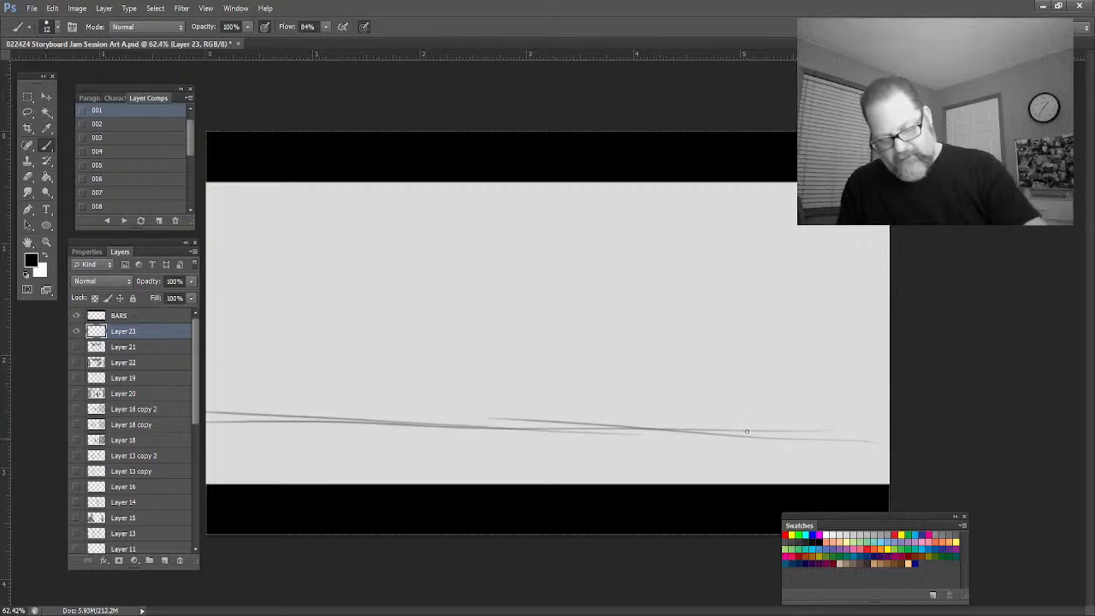
pyautogui.moveTo(834, 438); pyautogui.dragTo(342, 405)
# Sketch two sets of vertical guide lines with an arched doorway between them, plus a square frame topped by a short bar beside it
pyautogui.moveTo(761, 187); pyautogui.dragTo(756, 447)
pyautogui.moveTo(758, 214); pyautogui.dragTo(756, 438)
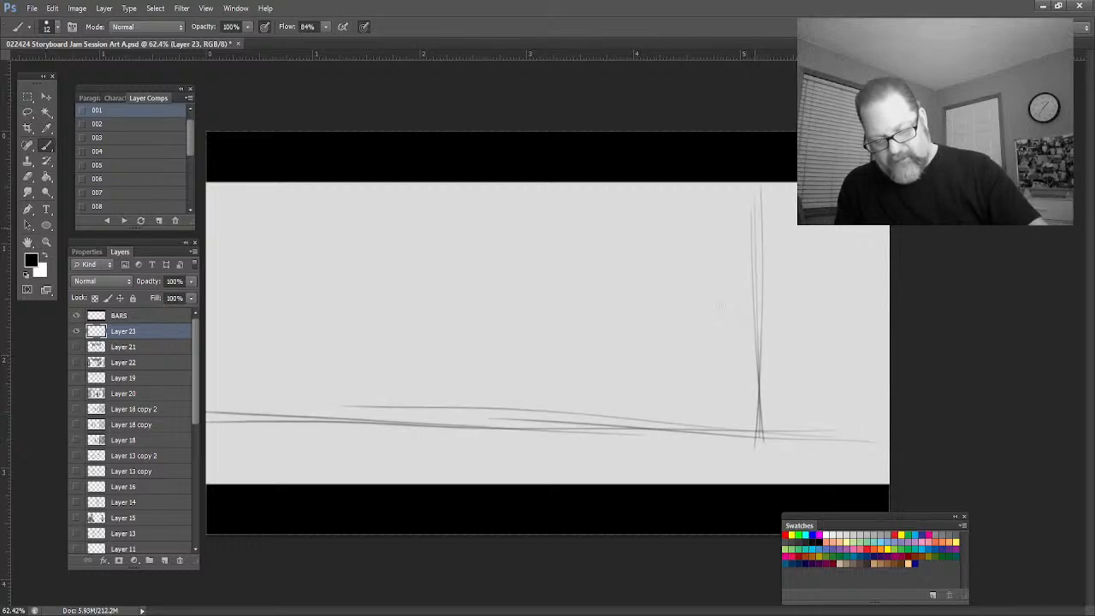
pyautogui.moveTo(672, 197); pyautogui.dragTo(693, 433)
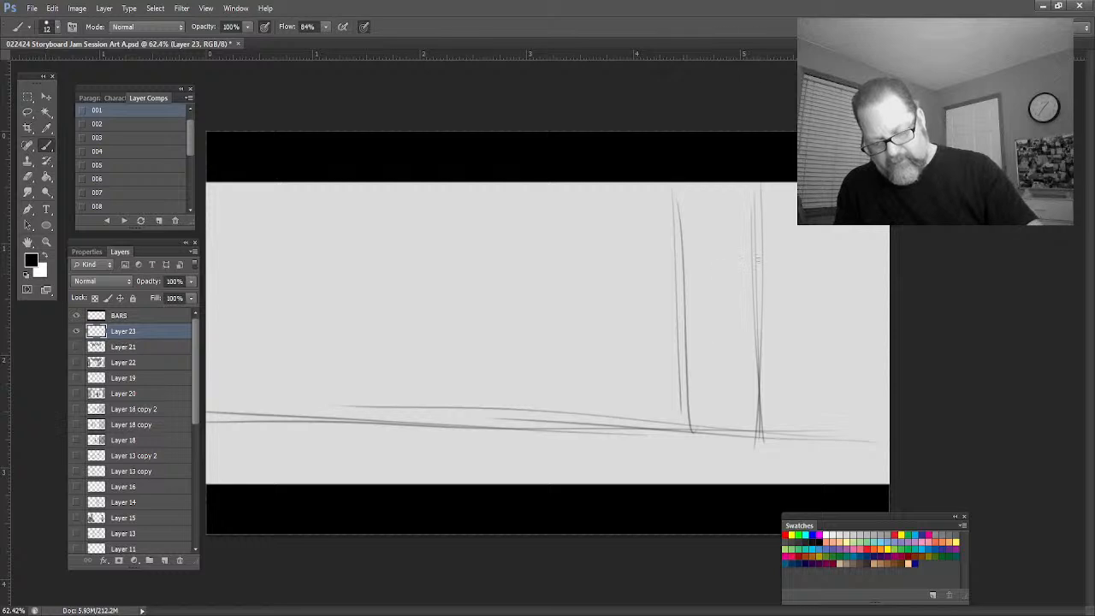
pyautogui.moveTo(757, 258)
pyautogui.mouseDown()
pyautogui.moveTo(702, 235)
pyautogui.moveTo(704, 400)
pyautogui.mouseUp()
pyautogui.moveTo(703, 258); pyautogui.dragTo(692, 432)
pyautogui.moveTo(756, 255)
pyautogui.mouseDown()
pyautogui.moveTo(759, 443)
pyautogui.moveTo(693, 431)
pyautogui.mouseUp()
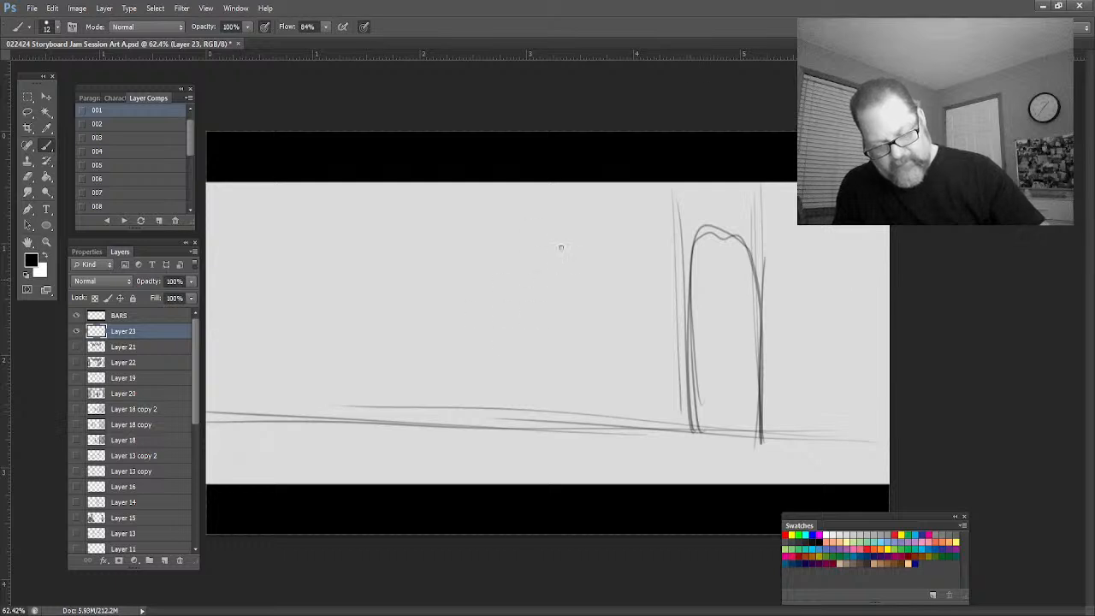
pyautogui.moveTo(827, 273)
pyautogui.mouseDown()
pyautogui.moveTo(855, 274)
pyautogui.moveTo(764, 421)
pyautogui.mouseUp()
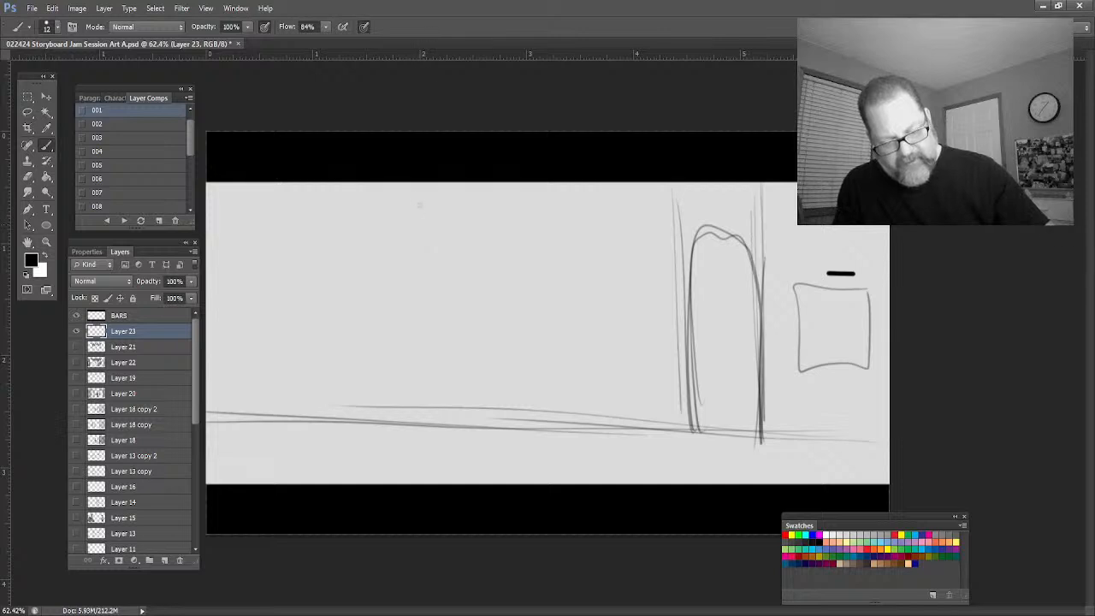
# Block in a foreground figure with a neck, curved shoulders, rounded torso and one angled arm, on the side away from the doorway
pyautogui.moveTo(372, 229); pyautogui.dragTo(458, 260)
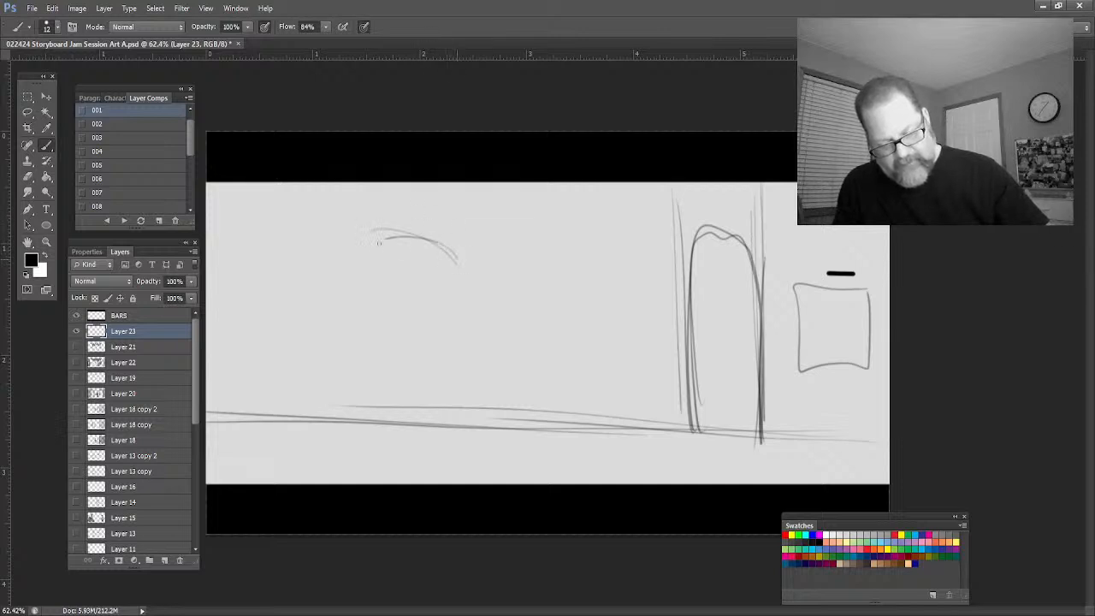
pyautogui.moveTo(377, 249)
pyautogui.mouseDown()
pyautogui.moveTo(431, 231)
pyautogui.moveTo(431, 206)
pyautogui.mouseUp()
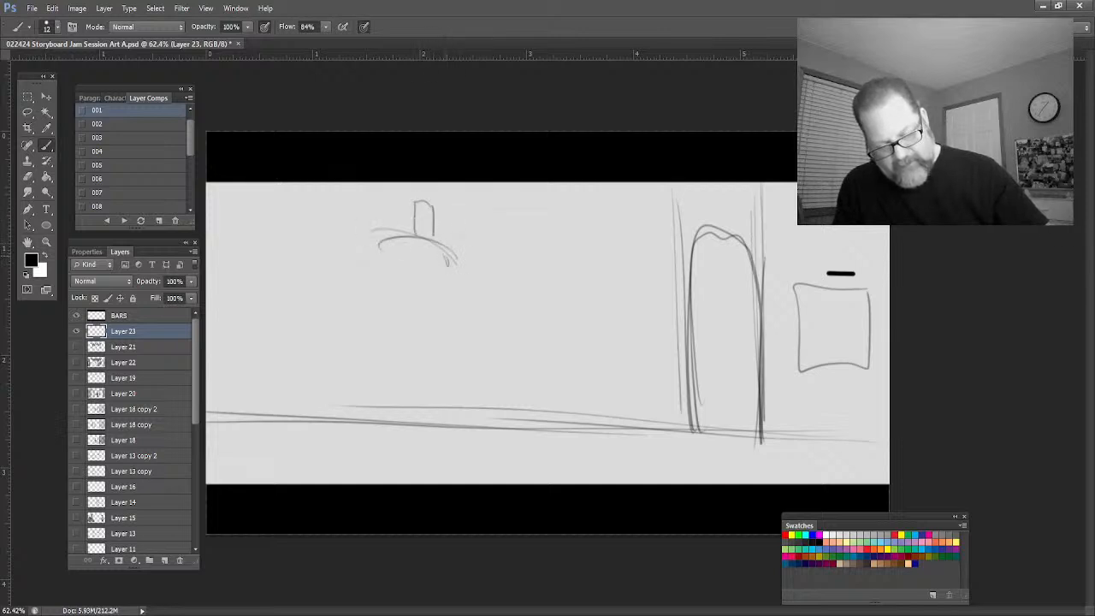
pyautogui.moveTo(390, 242)
pyautogui.mouseDown()
pyautogui.moveTo(458, 267)
pyautogui.moveTo(364, 321)
pyautogui.mouseUp()
pyautogui.moveTo(447, 272)
pyautogui.mouseDown()
pyautogui.moveTo(395, 348)
pyautogui.moveTo(370, 321)
pyautogui.mouseUp()
pyautogui.moveTo(450, 272)
pyautogui.mouseDown()
pyautogui.moveTo(486, 342)
pyautogui.moveTo(486, 369)
pyautogui.mouseUp()
pyautogui.moveTo(446, 307); pyautogui.dragTo(485, 368)
pyautogui.moveTo(447, 282); pyautogui.dragTo(441, 336)
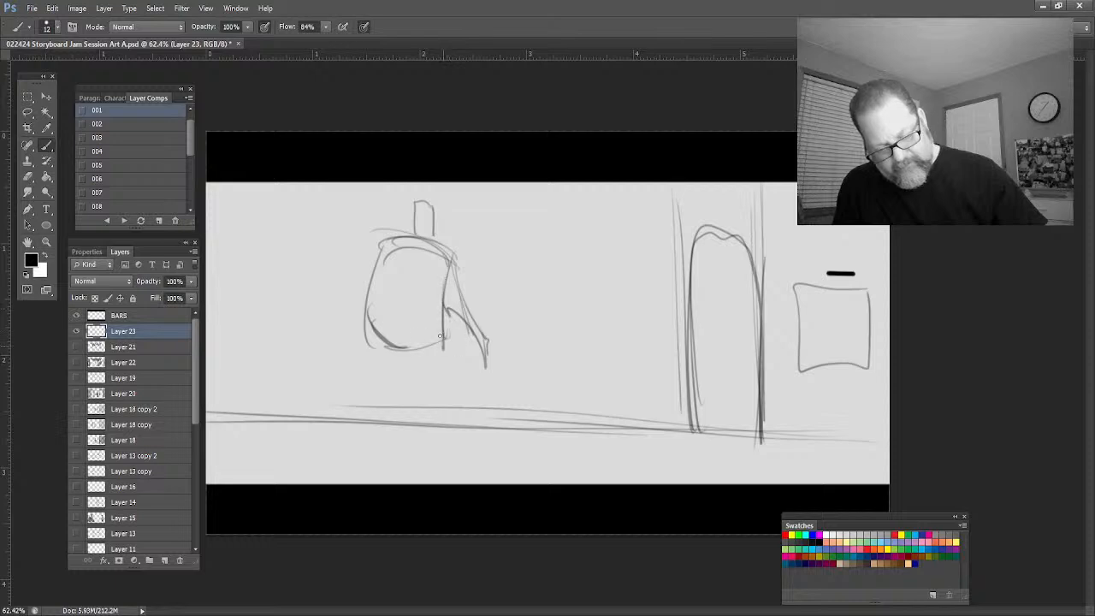
# Rough in the foreground figure's far upper arm and the curved waistband lines below the torso
pyautogui.moveTo(381, 250); pyautogui.dragTo(353, 304)
pyautogui.moveTo(436, 357); pyautogui.dragTo(357, 335)
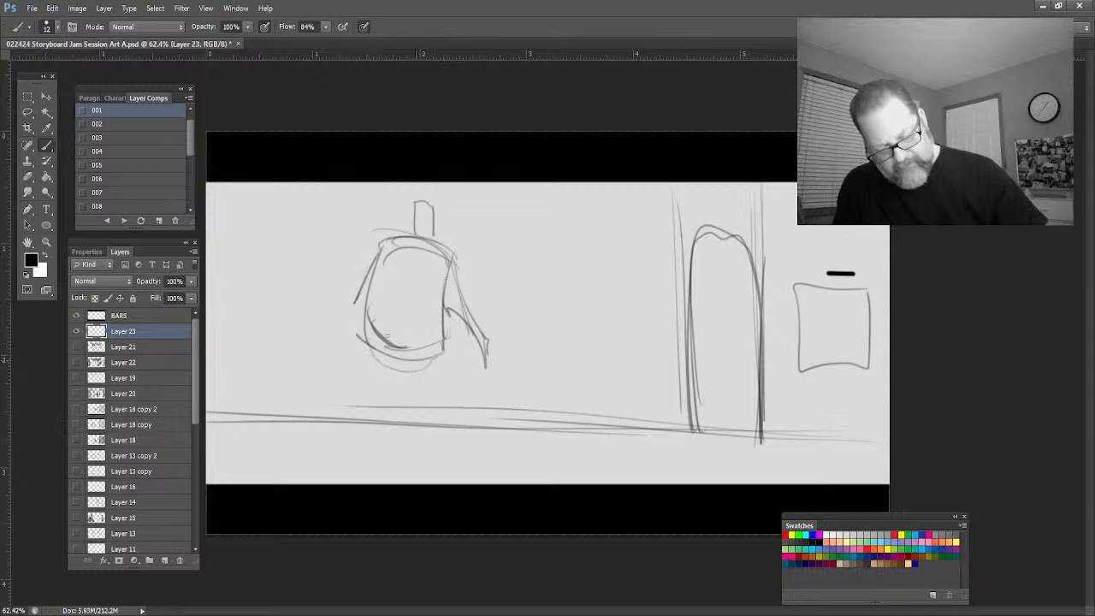
pyautogui.moveTo(436, 335)
pyautogui.mouseDown()
pyautogui.moveTo(355, 319)
pyautogui.moveTo(374, 351)
pyautogui.moveTo(366, 404)
pyautogui.mouseUp()
# Sketch the foreground figure's two spread legs from the waist down to the lower black bar
pyautogui.moveTo(365, 337); pyautogui.dragTo(366, 462)
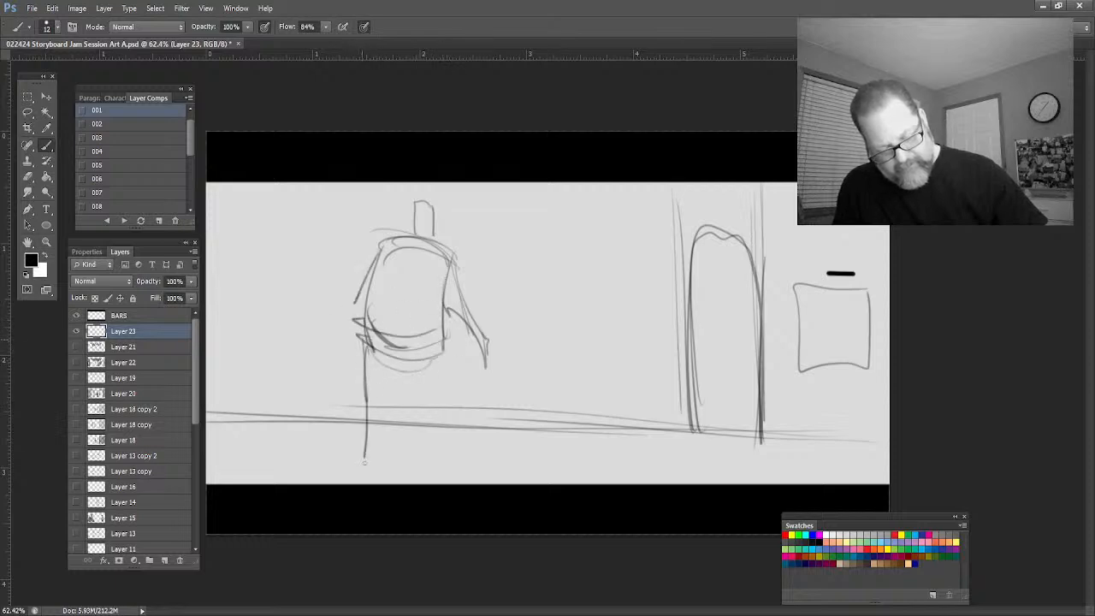
pyautogui.moveTo(390, 417); pyautogui.dragTo(368, 484)
pyautogui.moveTo(396, 391); pyautogui.dragTo(437, 470)
pyautogui.moveTo(436, 348); pyautogui.dragTo(440, 457)
pyautogui.moveTo(434, 419); pyautogui.dragTo(438, 486)
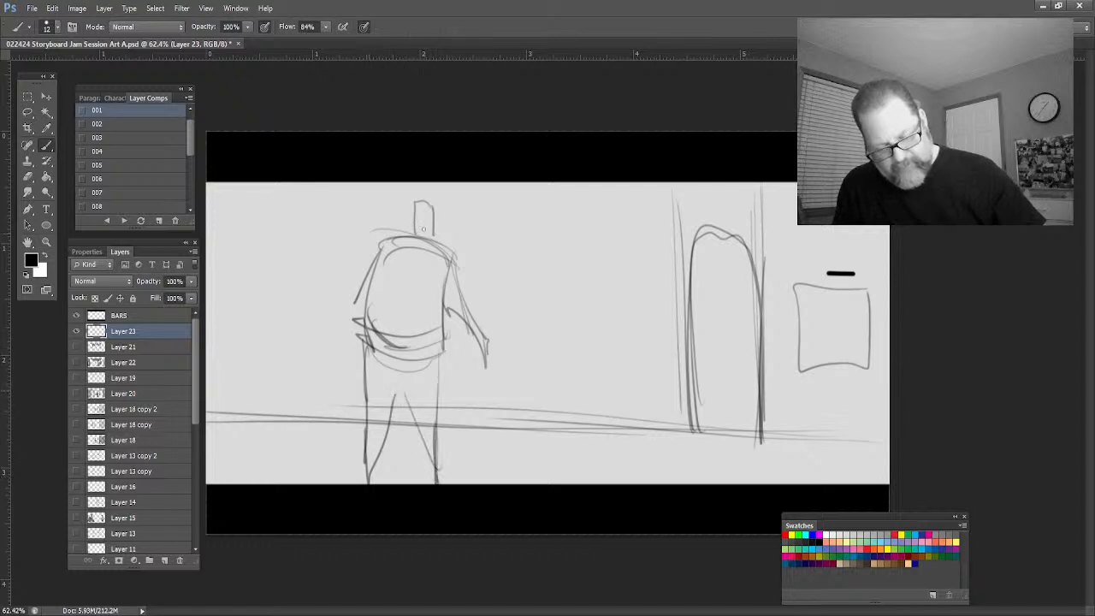
pyautogui.moveTo(434, 360); pyautogui.dragTo(448, 483)
# Sketch the foreground figure's left arm and hand, the capped head and the collar
pyautogui.moveTo(373, 255)
pyautogui.mouseDown()
pyautogui.moveTo(325, 327)
pyautogui.moveTo(325, 348)
pyautogui.moveTo(359, 304)
pyautogui.mouseUp()
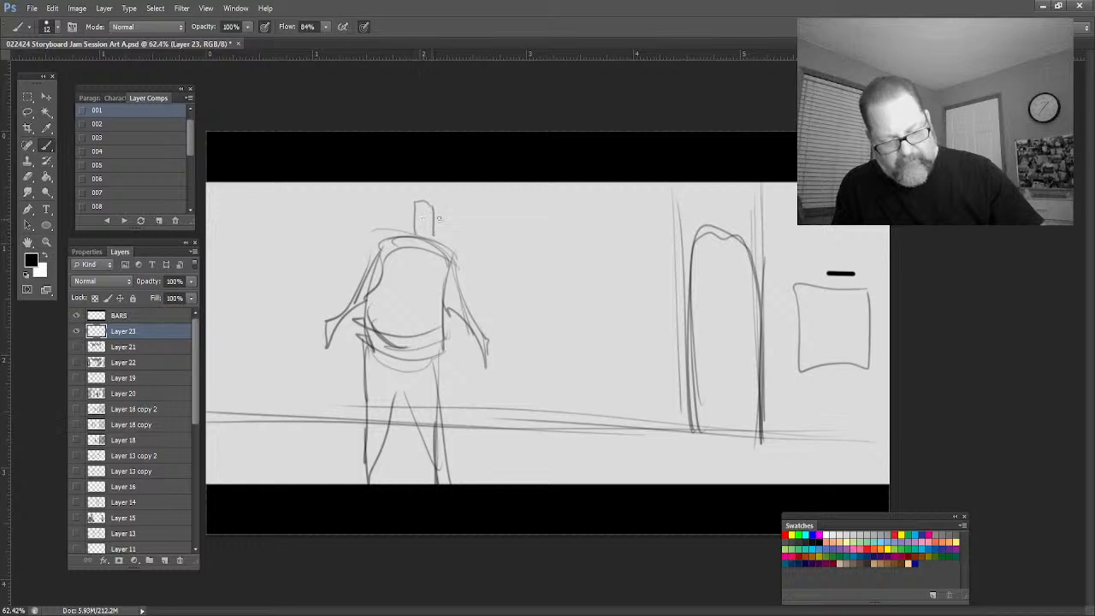
pyautogui.moveTo(410, 219); pyautogui.dragTo(447, 218)
pyautogui.moveTo(433, 220)
pyautogui.mouseDown()
pyautogui.moveTo(434, 205)
pyautogui.moveTo(414, 201)
pyautogui.moveTo(445, 212)
pyautogui.moveTo(394, 231)
pyautogui.moveTo(436, 247)
pyautogui.moveTo(443, 267)
pyautogui.moveTo(376, 326)
pyautogui.mouseUp()
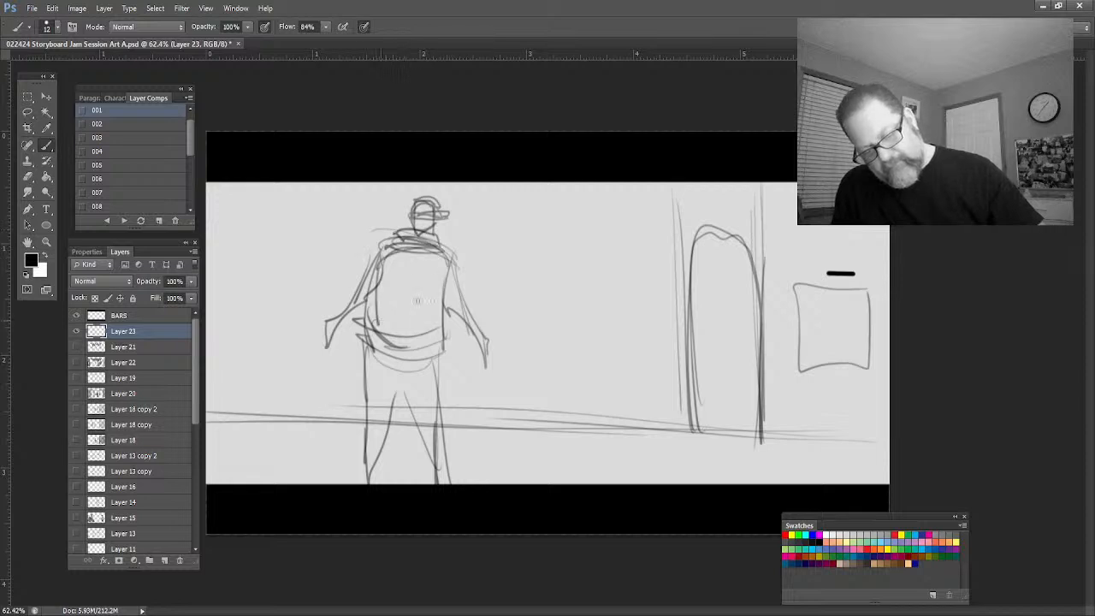
# Strengthen the foreground figure's torso edge and belt line, and add detail to the right arm and left leg
pyautogui.moveTo(443, 260); pyautogui.dragTo(439, 343)
pyautogui.moveTo(360, 322); pyautogui.dragTo(436, 348)
pyautogui.moveTo(443, 267); pyautogui.dragTo(477, 342)
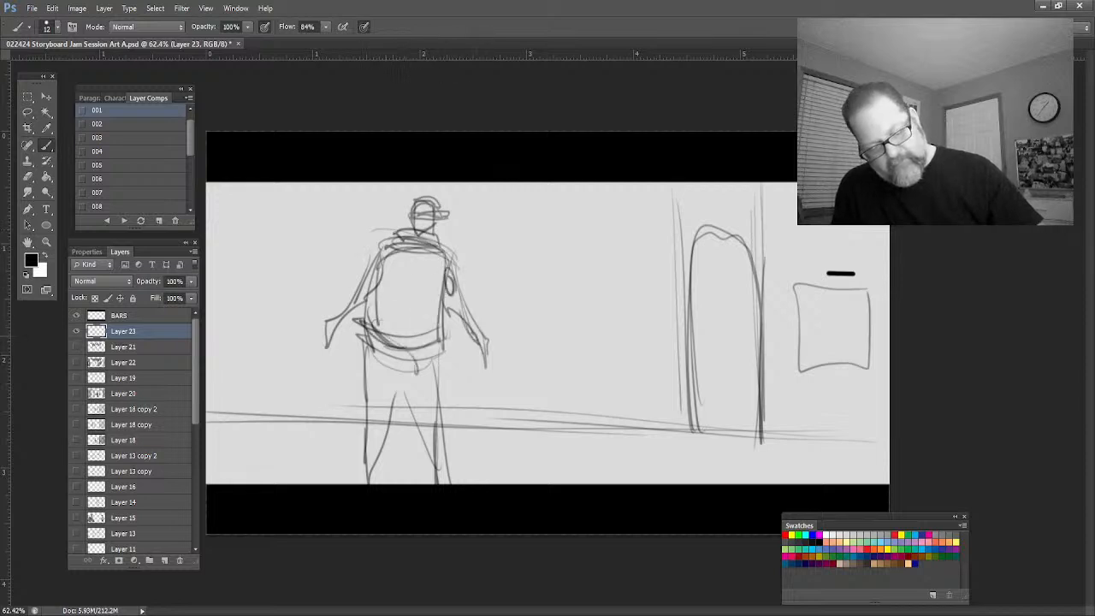
pyautogui.moveTo(370, 390); pyautogui.dragTo(363, 484)
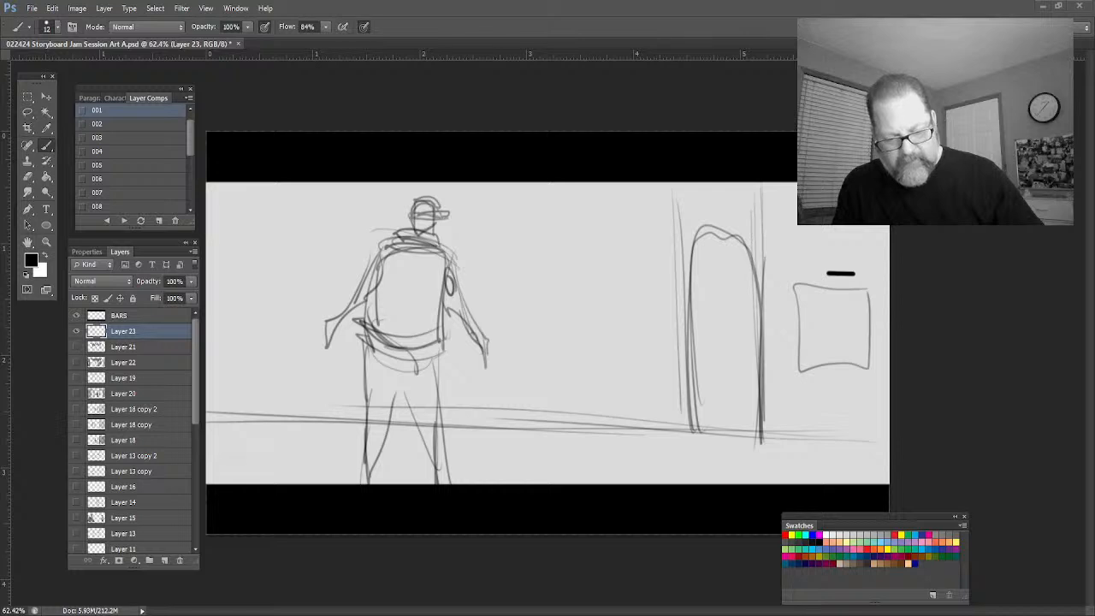
# Draw the vertical wall corner between the figure and the doorway, with floor lines receding to both sides
pyautogui.moveTo(581, 189); pyautogui.dragTo(588, 350)
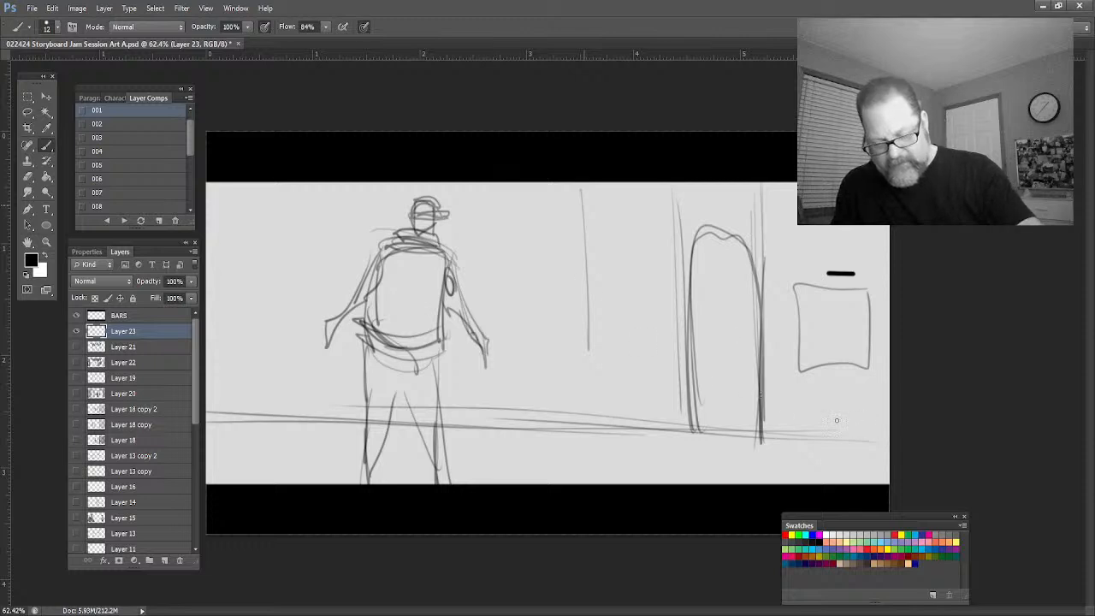
pyautogui.moveTo(588, 199)
pyautogui.mouseDown()
pyautogui.moveTo(872, 432)
pyautogui.moveTo(573, 385)
pyautogui.moveTo(857, 424)
pyautogui.moveTo(585, 385)
pyautogui.moveTo(574, 369)
pyautogui.mouseUp()
pyautogui.moveTo(588, 380); pyautogui.dragTo(243, 423)
pyautogui.moveTo(561, 376)
pyautogui.mouseDown()
pyautogui.moveTo(474, 398)
pyautogui.moveTo(248, 425)
pyautogui.mouseUp()
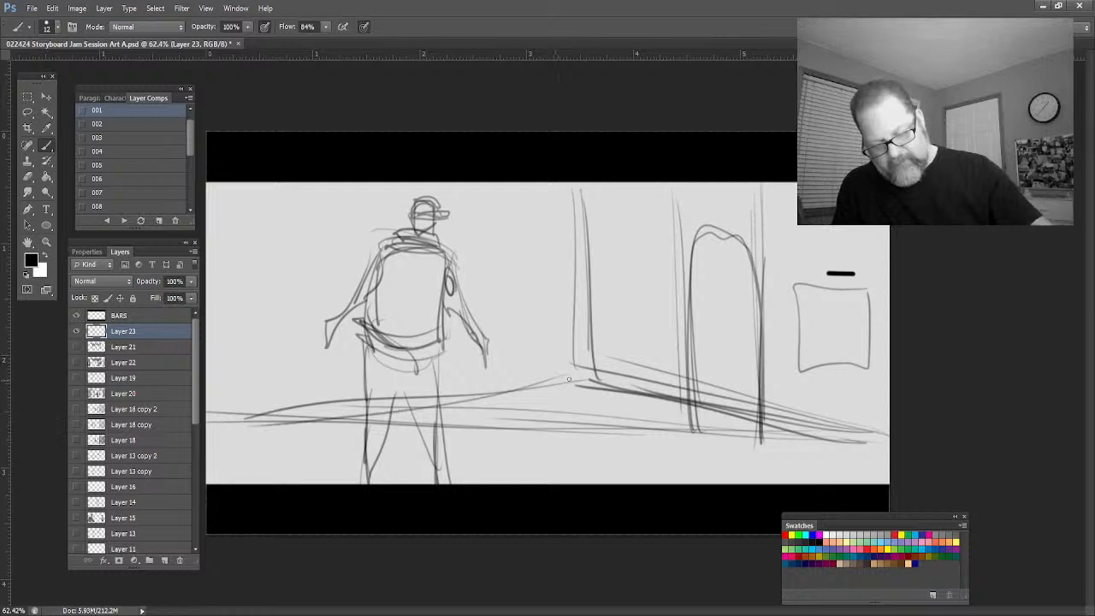
# Reinforce the vertical edges on both sides of the arched doorway and add a floor line across its base
pyautogui.moveTo(683, 207); pyautogui.dragTo(688, 382)
pyautogui.moveTo(761, 181); pyautogui.dragTo(773, 427)
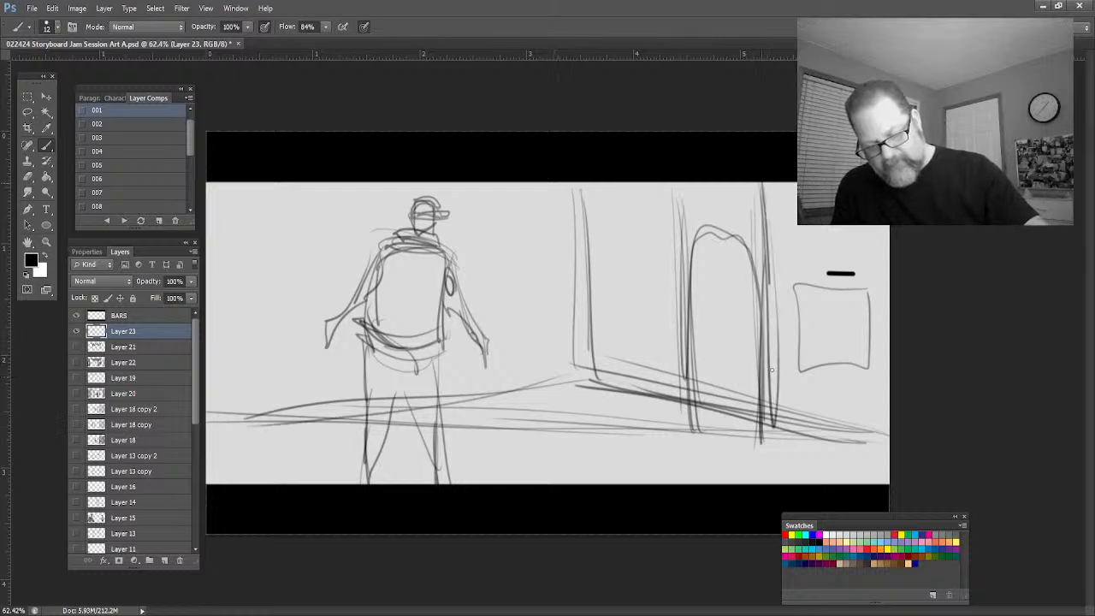
pyautogui.moveTo(770, 284); pyautogui.dragTo(773, 410)
pyautogui.moveTo(752, 390); pyautogui.dragTo(611, 376)
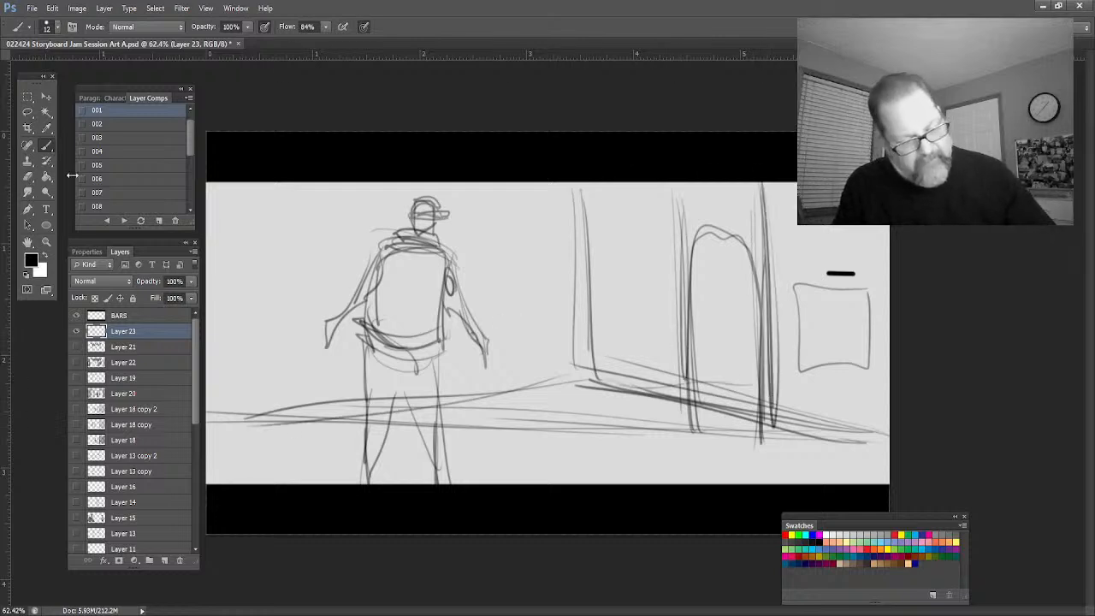
# Lasso the foreground figure, scale it to about 152% width and 140% height, reposition it in the frame, and clear the selection
pyautogui.click(27, 112)
pyautogui.moveTo(489, 239)
pyautogui.mouseDown()
pyautogui.moveTo(466, 198)
pyautogui.moveTo(289, 318)
pyautogui.moveTo(355, 421)
pyautogui.moveTo(413, 435)
pyautogui.moveTo(522, 274)
pyautogui.mouseUp()
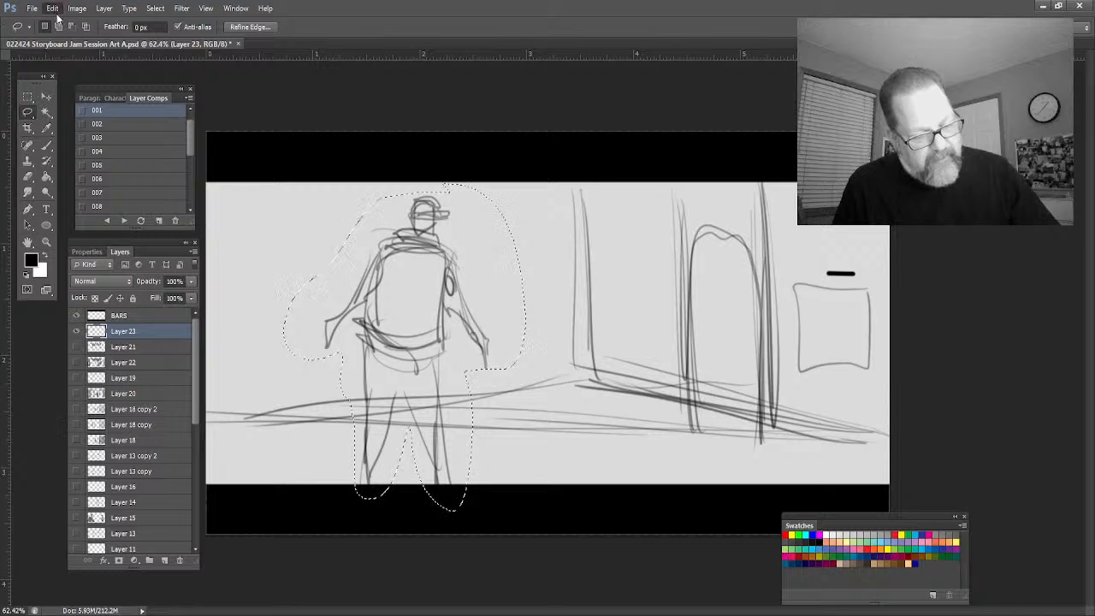
pyautogui.hotkey('ctrl', 't')
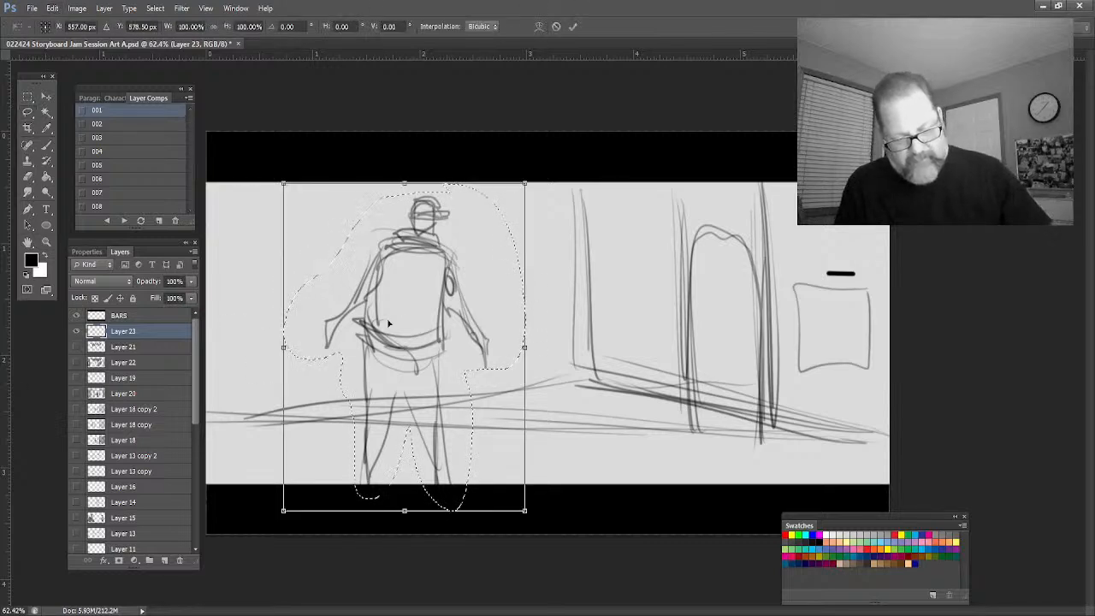
pyautogui.moveTo(525, 183)
pyautogui.mouseDown()
pyautogui.moveTo(647, 101)
pyautogui.moveTo(648, 48)
pyautogui.mouseUp()
pyautogui.moveTo(461, 273); pyautogui.dragTo(384, 406)
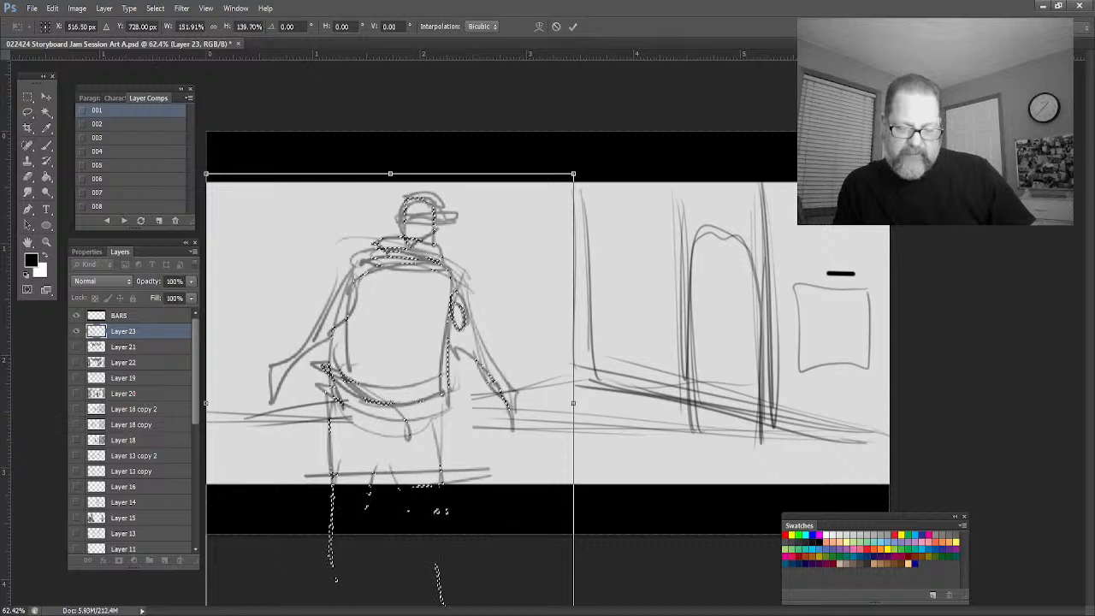
pyautogui.click(572, 27)
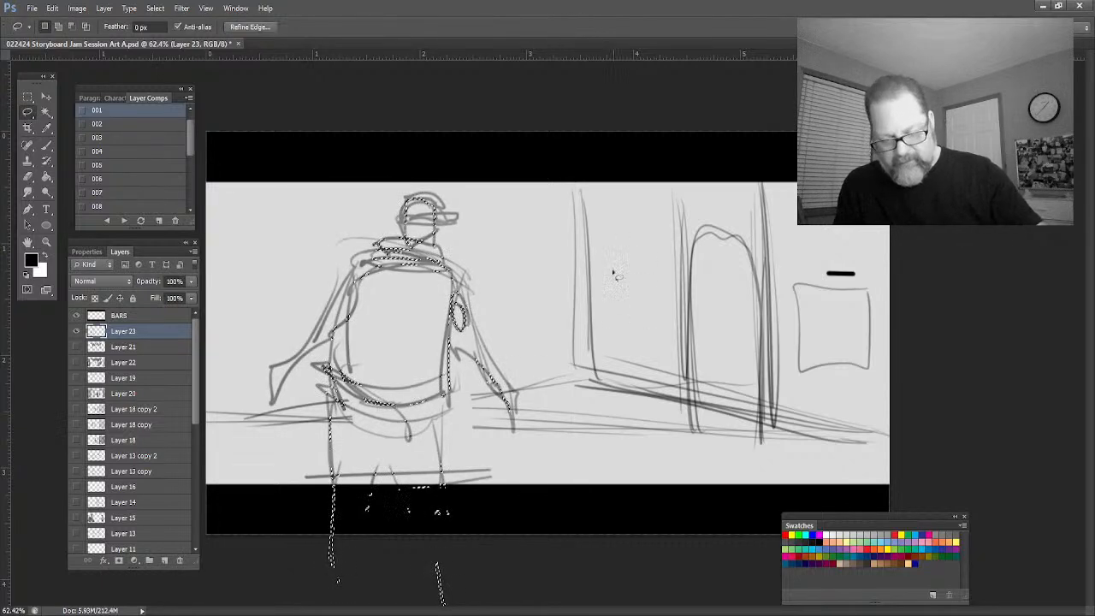
pyautogui.moveTo(586, 377)
pyautogui.mouseDown()
pyautogui.moveTo(530, 407)
pyautogui.moveTo(633, 290)
pyautogui.moveTo(672, 208)
pyautogui.moveTo(683, 380)
pyautogui.mouseUp()
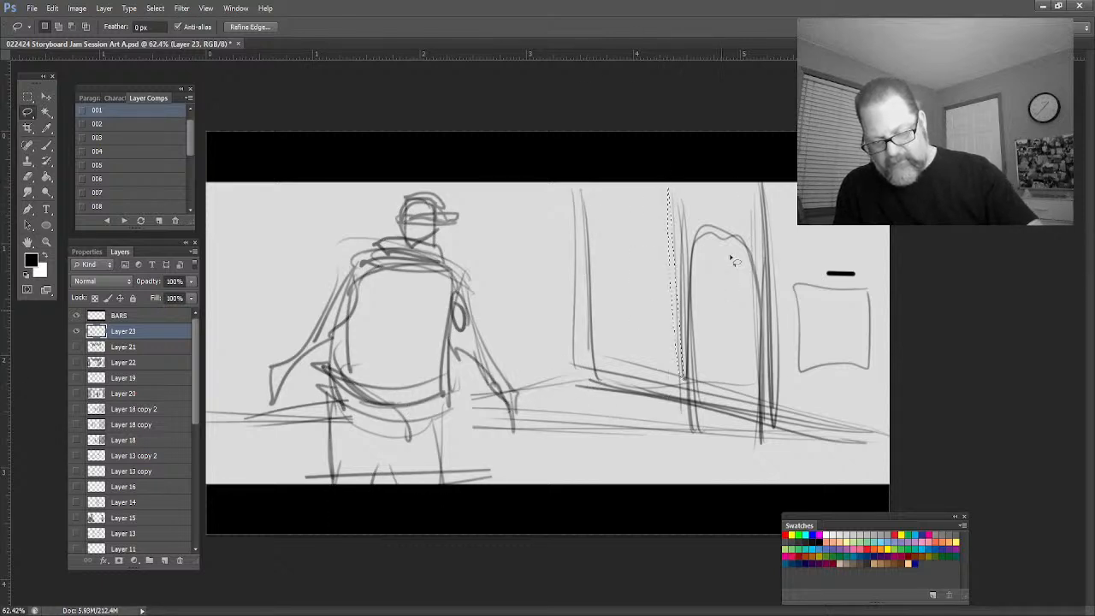
pyautogui.click(737, 143)
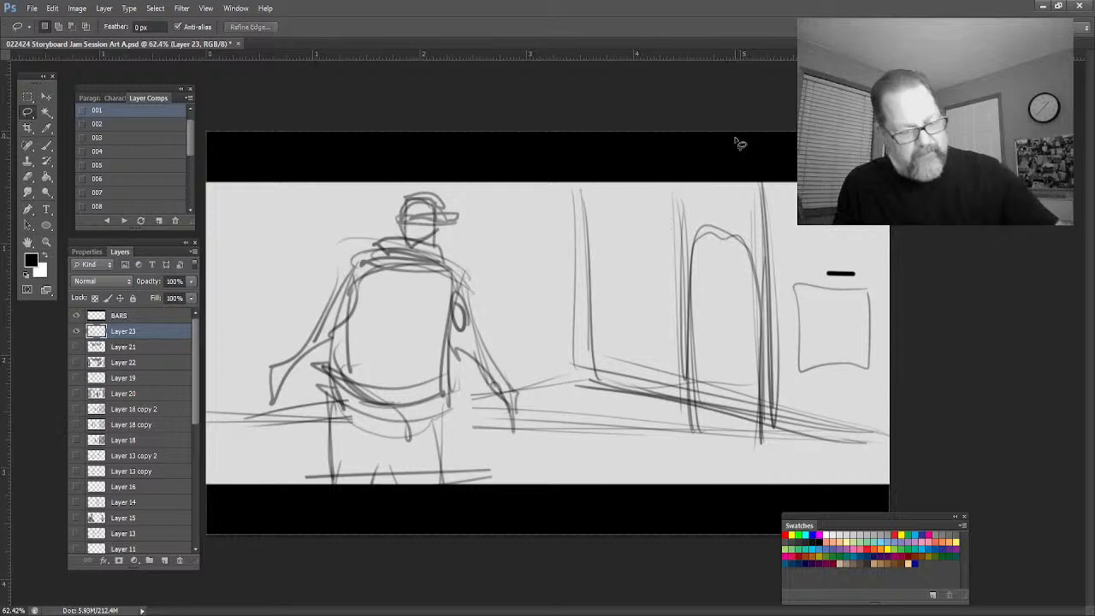
# Brush in tall columns and a larger, thicker arch around the doorway, and extend the floor line past the wall corner
pyautogui.click(46, 145)
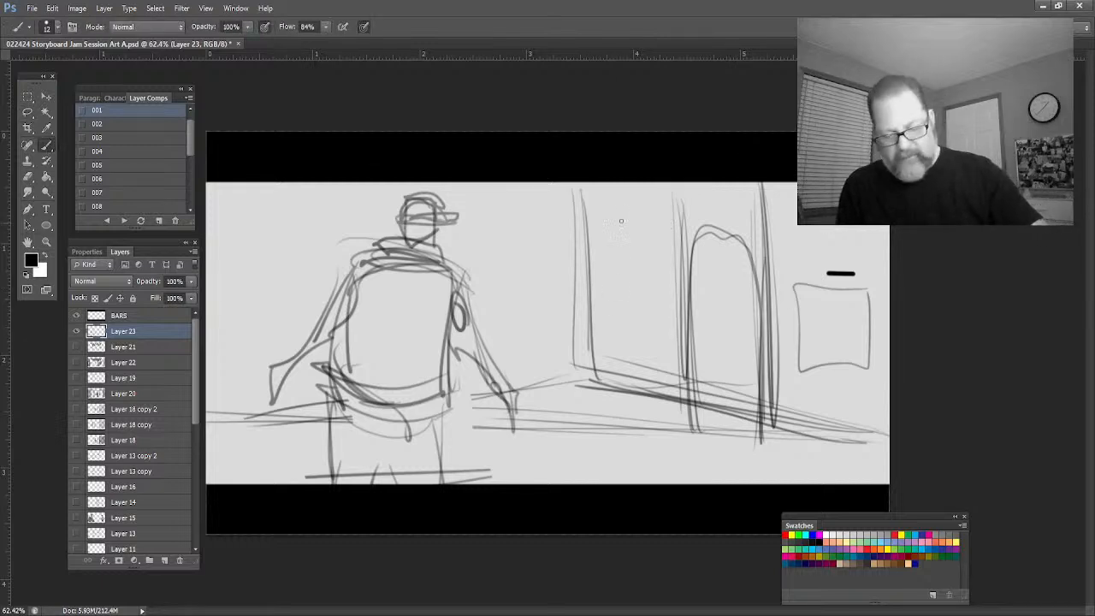
pyautogui.moveTo(672, 221); pyautogui.dragTo(678, 402)
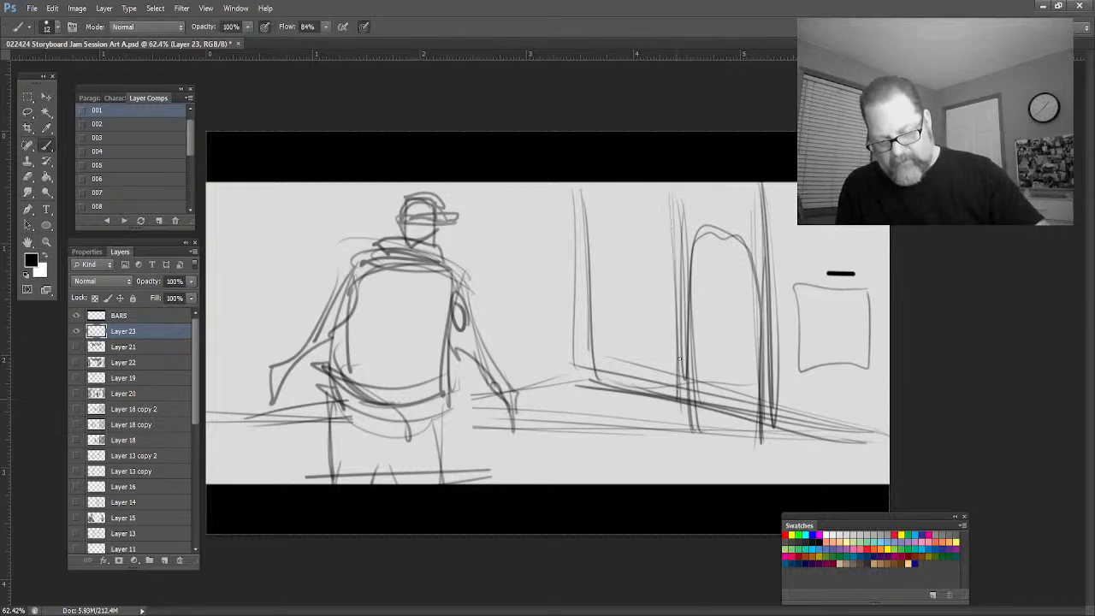
pyautogui.moveTo(663, 183); pyautogui.dragTo(660, 399)
pyautogui.moveTo(824, 197); pyautogui.dragTo(817, 442)
pyautogui.moveTo(812, 197); pyautogui.dragTo(809, 449)
pyautogui.moveTo(722, 190)
pyautogui.mouseDown()
pyautogui.moveTo(815, 409)
pyautogui.moveTo(713, 266)
pyautogui.moveTo(702, 315)
pyautogui.moveTo(720, 410)
pyautogui.mouseUp()
pyautogui.moveTo(822, 252)
pyautogui.mouseDown()
pyautogui.moveTo(813, 450)
pyautogui.moveTo(873, 427)
pyautogui.mouseUp()
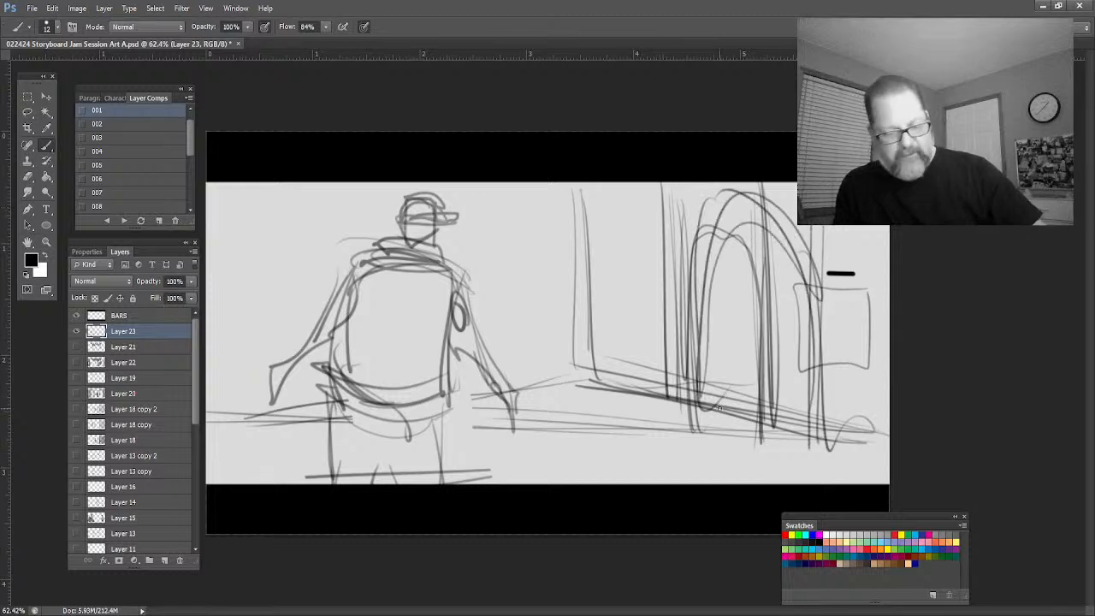
pyautogui.moveTo(592, 210)
pyautogui.mouseDown()
pyautogui.moveTo(568, 383)
pyautogui.moveTo(672, 361)
pyautogui.mouseUp()
pyautogui.moveTo(520, 402)
pyautogui.mouseDown()
pyautogui.moveTo(684, 363)
pyautogui.moveTo(636, 366)
pyautogui.mouseUp()
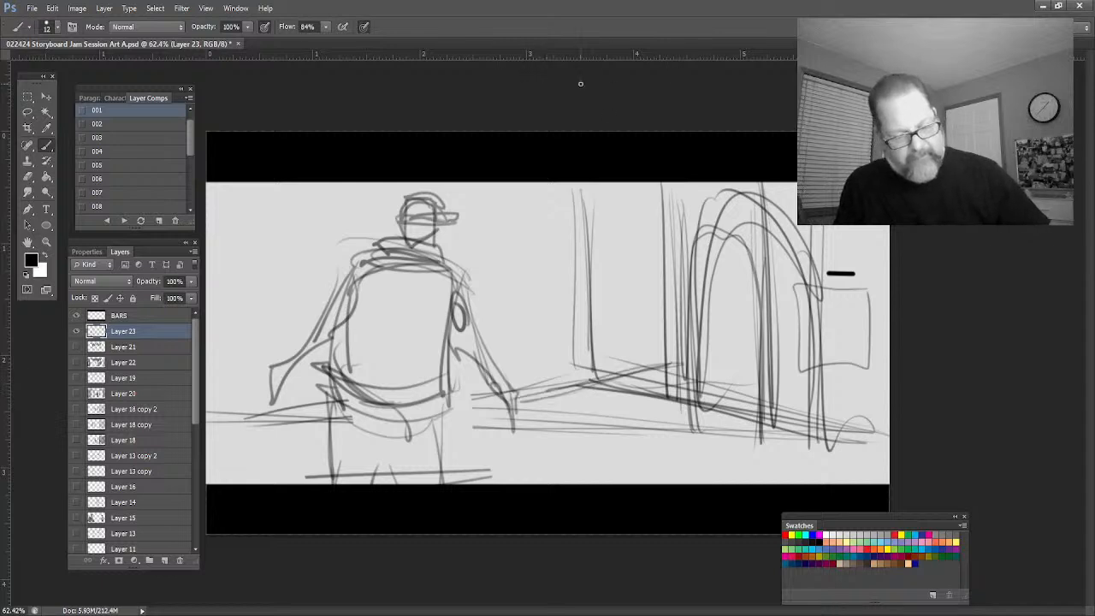
# Add a new layer above Layer 21 and block in the foreground figure's body with a large dark brush
pyautogui.click(117, 348)
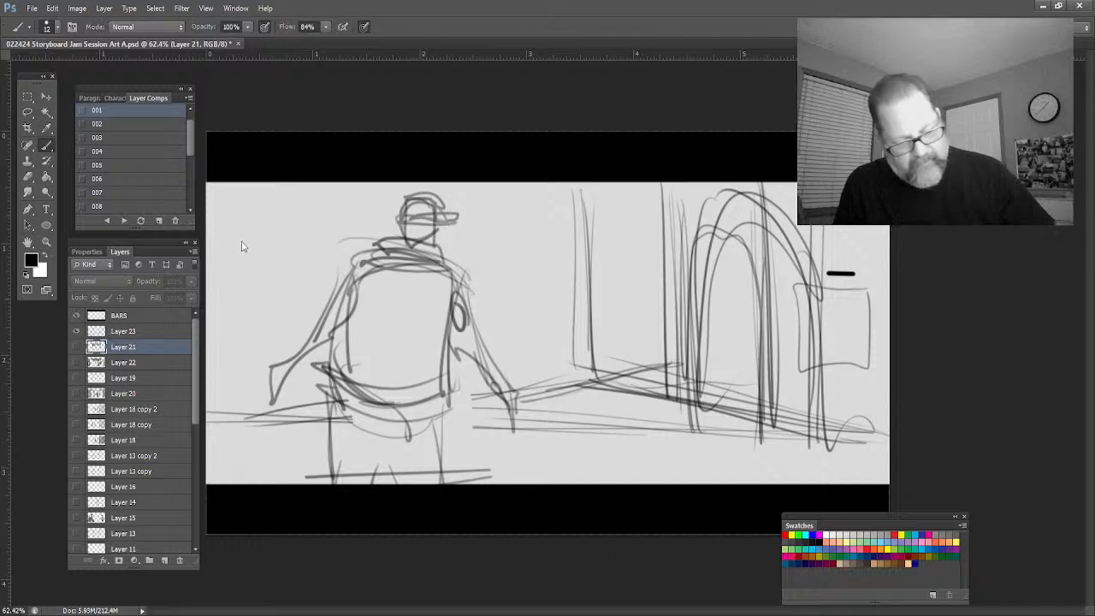
pyautogui.hotkey('ctrl', 'shift', 'alt', 'n')
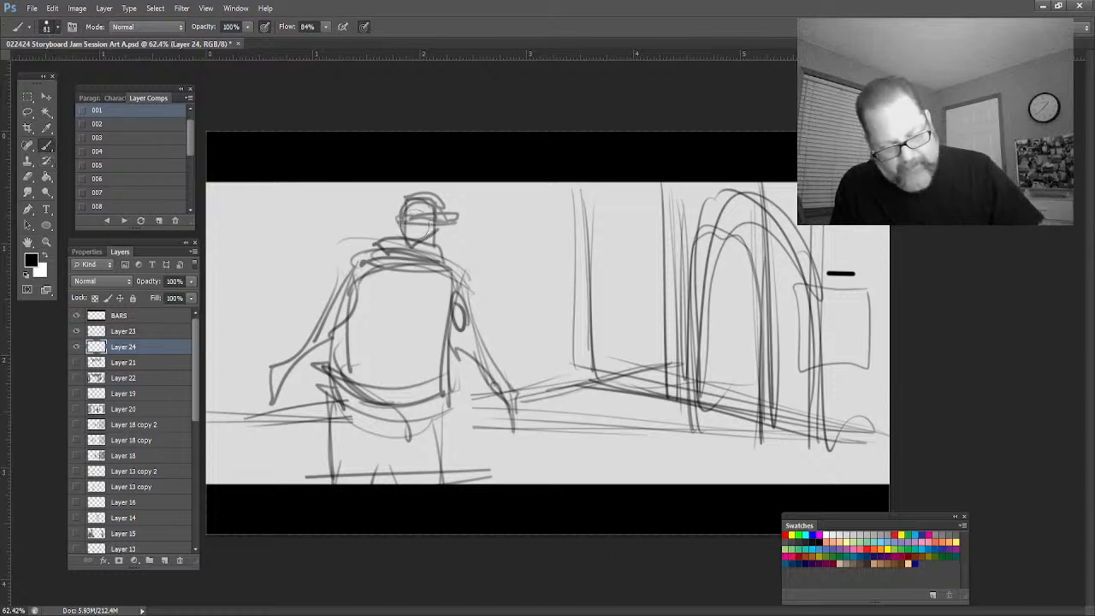
pyautogui.moveTo(421, 229)
pyautogui.mouseDown()
pyautogui.moveTo(450, 298)
pyautogui.moveTo(426, 287)
pyautogui.moveTo(444, 388)
pyautogui.moveTo(409, 409)
pyautogui.moveTo(409, 437)
pyautogui.moveTo(350, 400)
pyautogui.moveTo(366, 461)
pyautogui.moveTo(356, 474)
pyautogui.moveTo(349, 454)
pyautogui.moveTo(341, 462)
pyautogui.moveTo(337, 352)
pyautogui.moveTo(357, 334)
pyautogui.moveTo(368, 281)
pyautogui.moveTo(359, 283)
pyautogui.moveTo(428, 271)
pyautogui.moveTo(453, 281)
pyautogui.moveTo(458, 292)
pyautogui.moveTo(431, 301)
pyautogui.moveTo(509, 400)
pyautogui.moveTo(458, 355)
pyautogui.moveTo(513, 396)
pyautogui.moveTo(507, 383)
pyautogui.moveTo(437, 378)
pyautogui.moveTo(444, 359)
pyautogui.moveTo(447, 407)
pyautogui.moveTo(425, 423)
pyautogui.moveTo(433, 468)
pyautogui.moveTo(423, 486)
pyautogui.moveTo(395, 445)
pyautogui.moveTo(358, 494)
pyautogui.moveTo(341, 462)
pyautogui.mouseUp()
pyautogui.moveTo(338, 333)
pyautogui.mouseDown()
pyautogui.moveTo(276, 364)
pyautogui.moveTo(300, 376)
pyautogui.mouseUp()
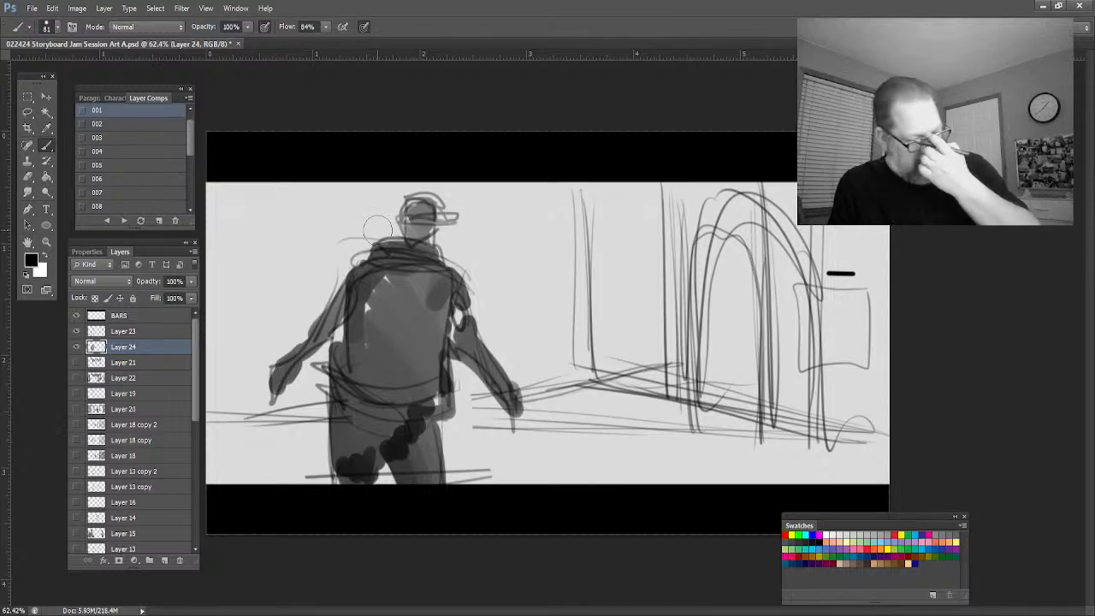
pyautogui.moveTo(449, 418); pyautogui.dragTo(452, 437)
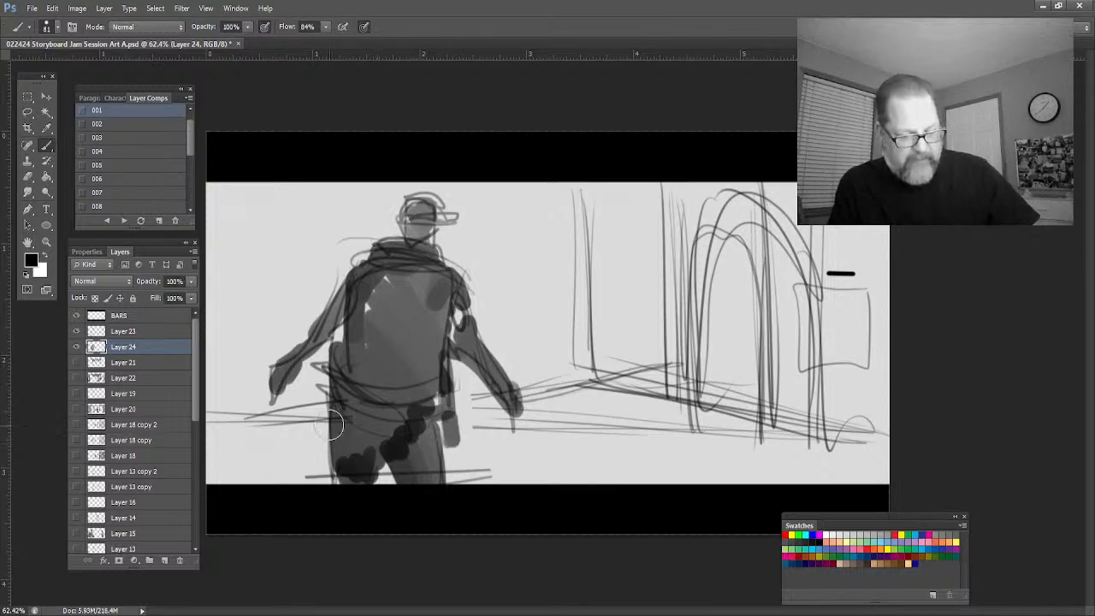
pyautogui.moveTo(314, 401); pyautogui.dragTo(315, 419)
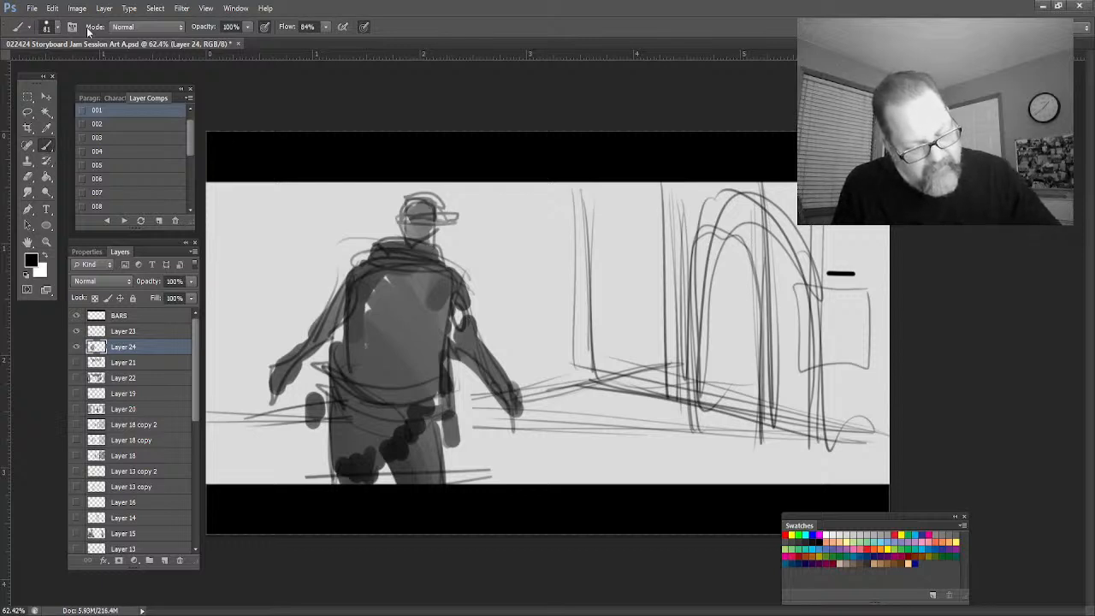
# On Layer 23, sketch a small distant figure's head and torso between the wall corner and the arch with a 12 px brush
pyautogui.click(120, 332)
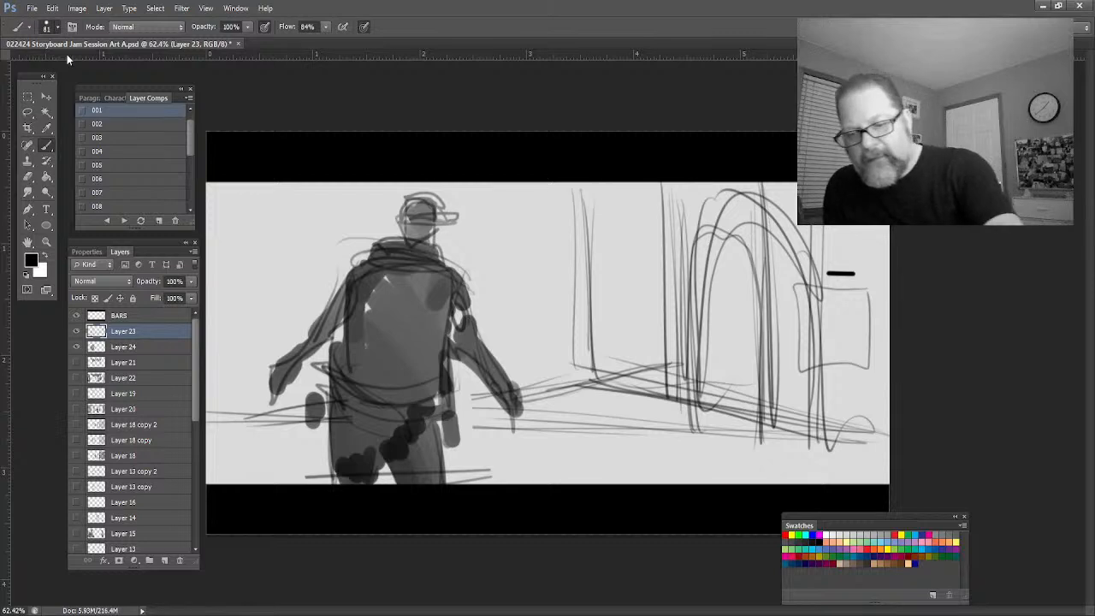
pyautogui.press('[')
pyautogui.press('[')
pyautogui.press('[')
pyautogui.press('[')
pyautogui.press('[')
pyautogui.press('[')
pyautogui.press('[')
pyautogui.press('[')
pyautogui.press('[')
pyautogui.press('[')
pyautogui.press('[')
pyautogui.press('[')
pyautogui.press('[')
pyautogui.press('[')
pyautogui.press('[')
pyautogui.press('[')
pyautogui.press('[')
pyautogui.press('[')
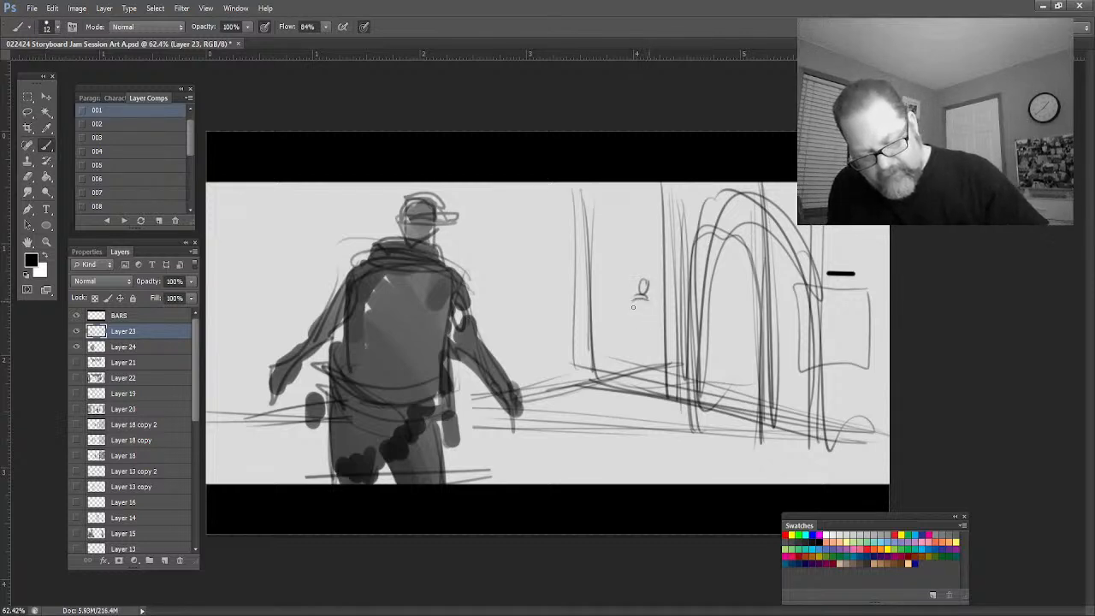
pyautogui.moveTo(637, 300); pyautogui.dragTo(624, 325)
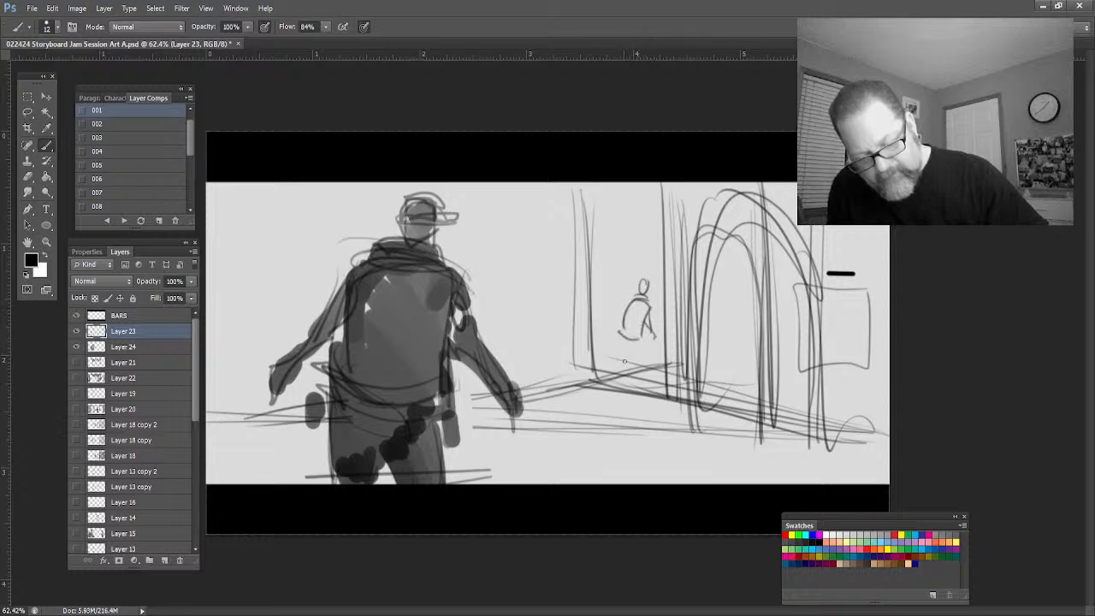
# Draw the distant figure's legs and waist, add a thick dark stroke at the hip, and define the arm
pyautogui.moveTo(622, 338)
pyautogui.mouseDown()
pyautogui.moveTo(622, 397)
pyautogui.moveTo(627, 345)
pyautogui.moveTo(635, 393)
pyautogui.mouseUp()
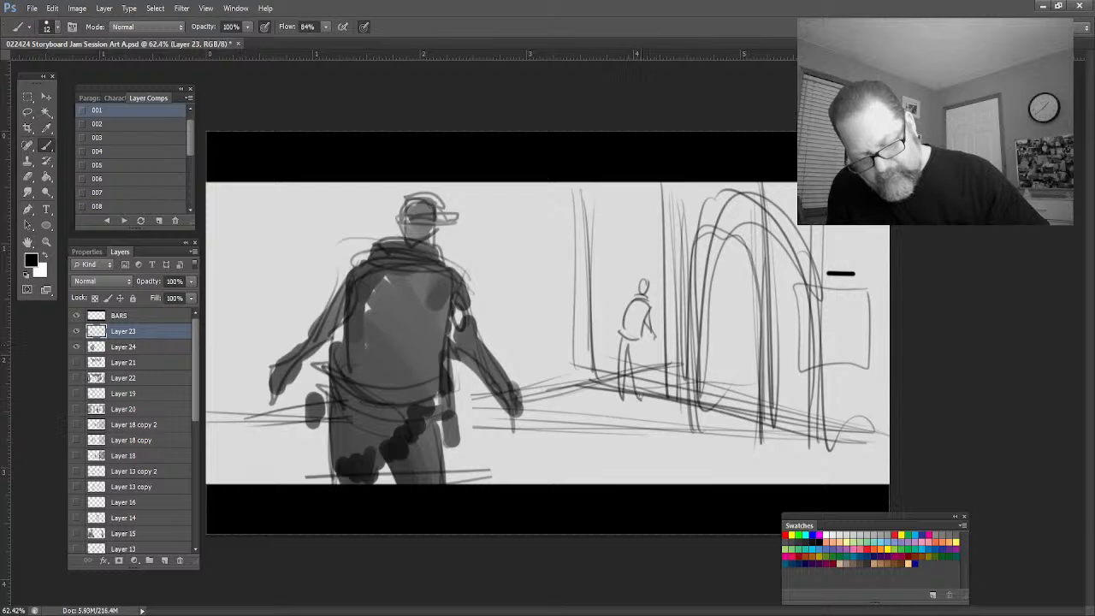
pyautogui.moveTo(641, 340)
pyautogui.mouseDown()
pyautogui.moveTo(639, 399)
pyautogui.moveTo(641, 340)
pyautogui.moveTo(622, 397)
pyautogui.mouseUp()
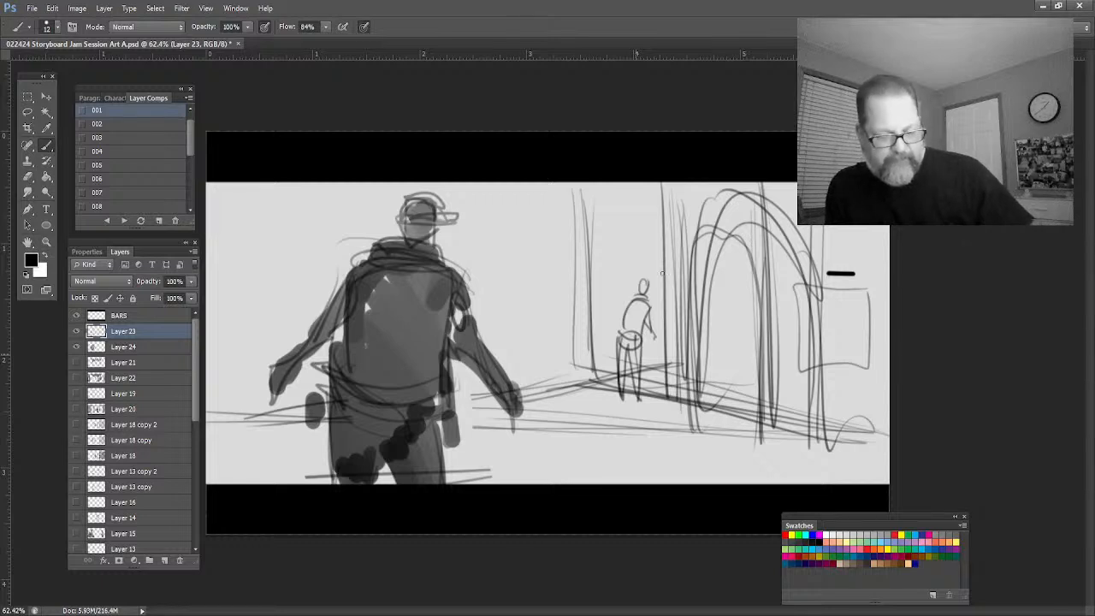
pyautogui.moveTo(637, 340)
pyautogui.mouseDown()
pyautogui.moveTo(638, 402)
pyautogui.moveTo(649, 377)
pyautogui.moveTo(638, 397)
pyautogui.mouseUp()
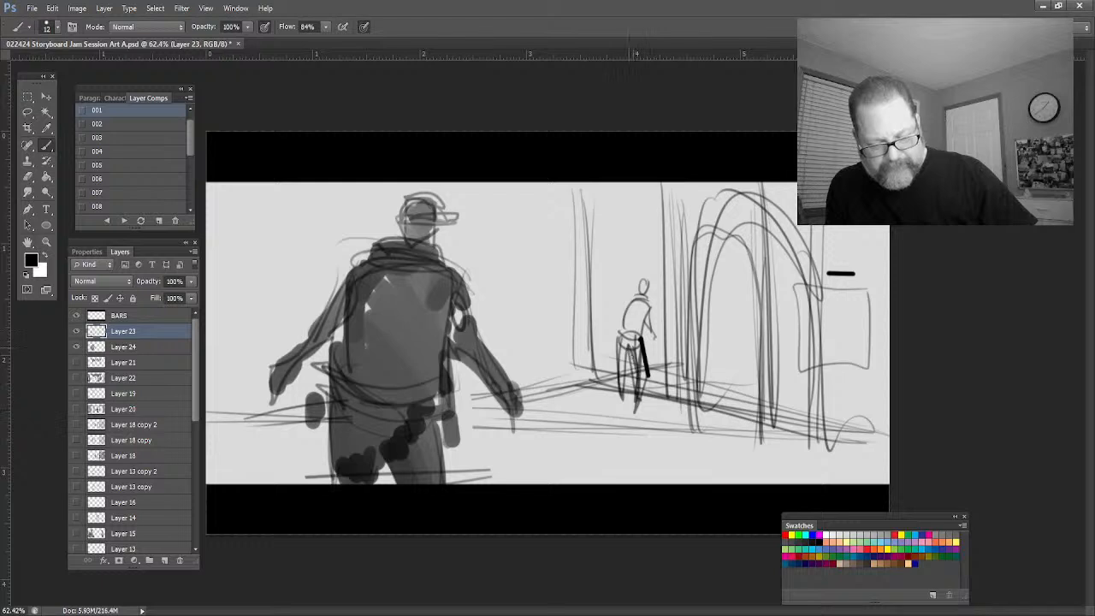
pyautogui.moveTo(651, 334); pyautogui.dragTo(649, 317)
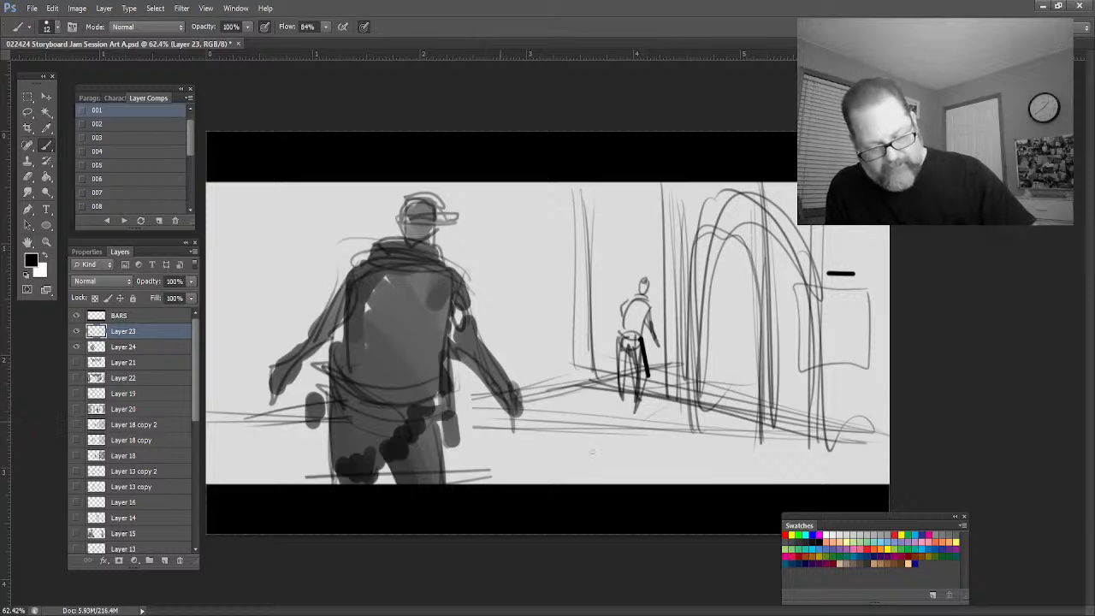
# Draw perspective lines across the floor and fill the wall recess behind the distant figure with diagonal hatching
pyautogui.moveTo(668, 398); pyautogui.dragTo(566, 484)
pyautogui.moveTo(496, 398); pyautogui.dragTo(231, 458)
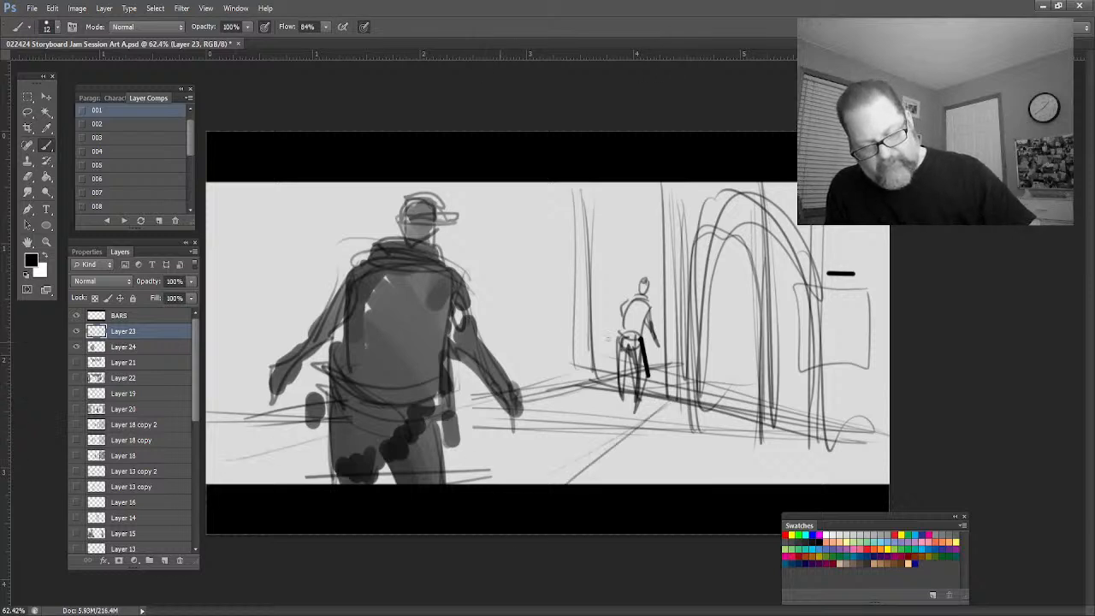
pyautogui.moveTo(573, 205)
pyautogui.mouseDown()
pyautogui.moveTo(579, 337)
pyautogui.moveTo(601, 385)
pyautogui.mouseUp()
pyautogui.moveTo(583, 330); pyautogui.dragTo(611, 381)
pyautogui.moveTo(585, 309)
pyautogui.mouseDown()
pyautogui.moveTo(615, 380)
pyautogui.moveTo(618, 359)
pyautogui.mouseUp()
pyautogui.moveTo(584, 278); pyautogui.dragTo(618, 336)
pyautogui.moveTo(590, 268); pyautogui.dragTo(622, 332)
pyautogui.moveTo(590, 245); pyautogui.dragTo(623, 304)
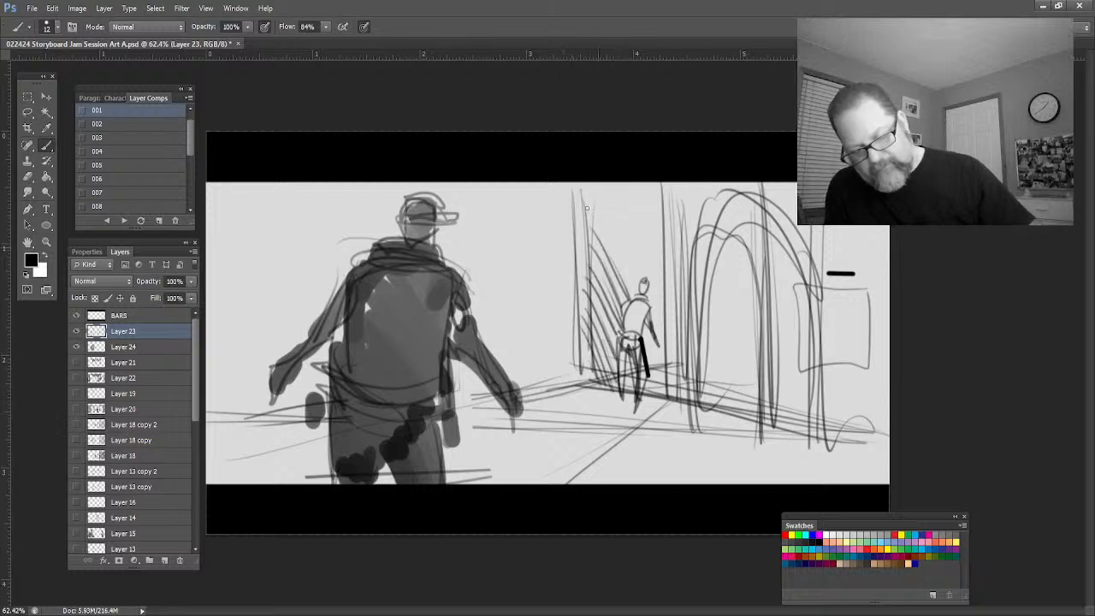
pyautogui.moveTo(586, 207); pyautogui.dragTo(630, 282)
pyautogui.moveTo(602, 190)
pyautogui.mouseDown()
pyautogui.moveTo(643, 267)
pyautogui.moveTo(659, 244)
pyautogui.moveTo(666, 340)
pyautogui.mouseUp()
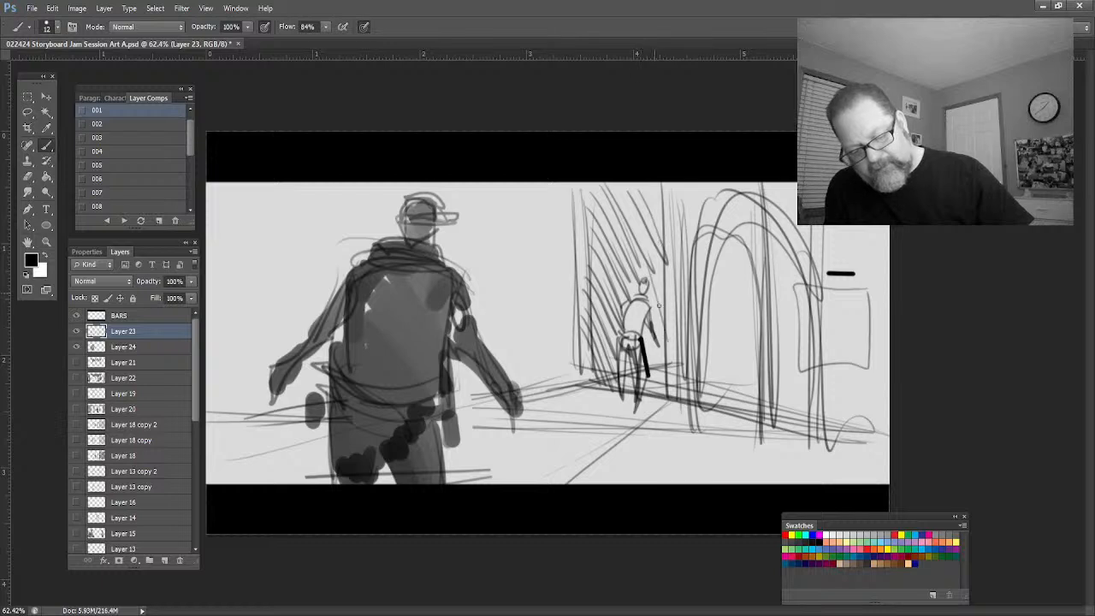
# Outline a wide rectangular panel on the wall behind the foreground figure and add inner edge lines to the arched doorway
pyautogui.moveTo(530, 250); pyautogui.dragTo(532, 313)
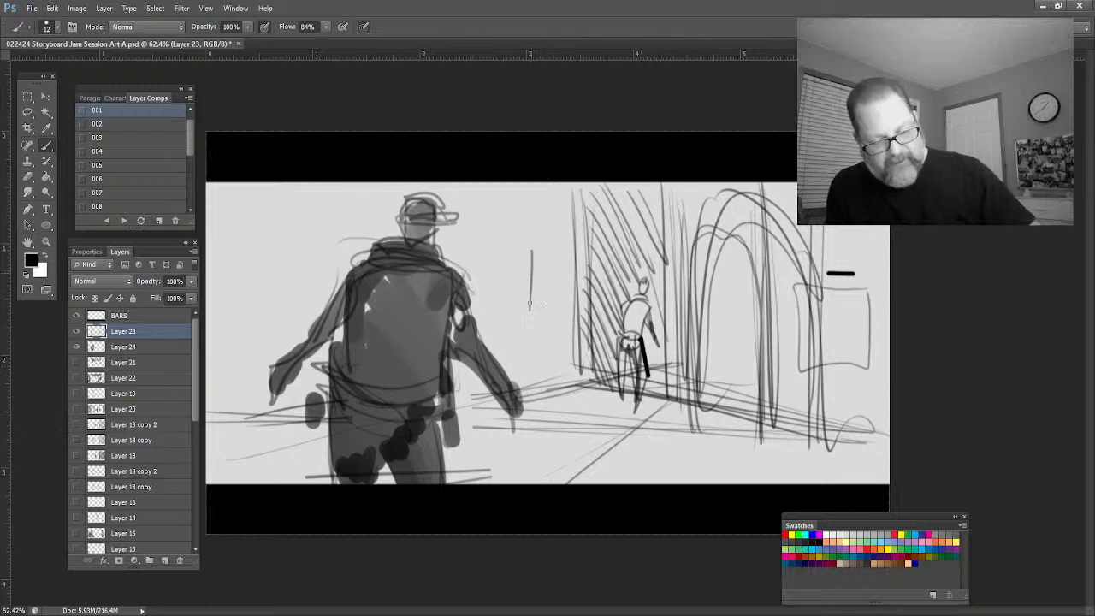
pyautogui.moveTo(472, 243); pyautogui.dragTo(527, 248)
pyautogui.moveTo(232, 243); pyautogui.dragTo(320, 239)
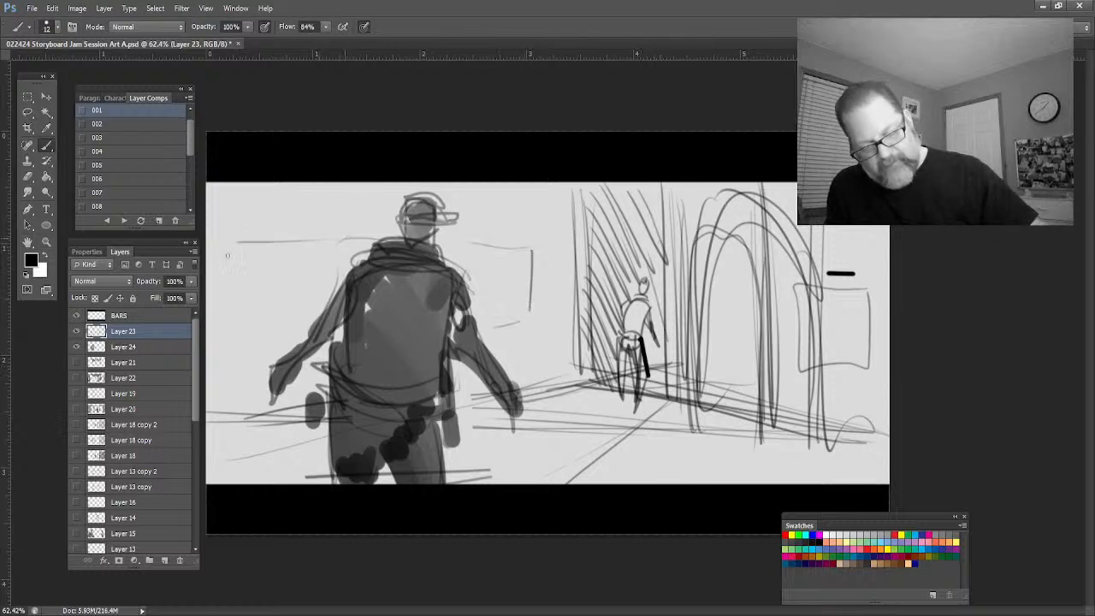
pyautogui.moveTo(226, 330); pyautogui.dragTo(288, 322)
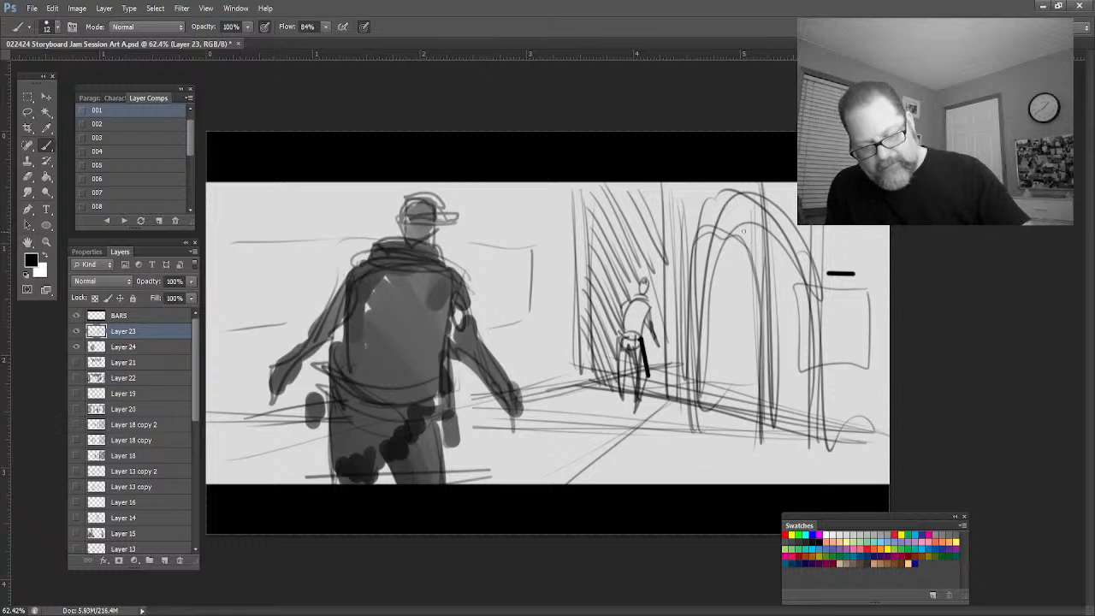
pyautogui.moveTo(743, 231)
pyautogui.mouseDown()
pyautogui.moveTo(715, 236)
pyautogui.moveTo(703, 418)
pyautogui.mouseUp()
pyautogui.moveTo(798, 248); pyautogui.dragTo(806, 431)
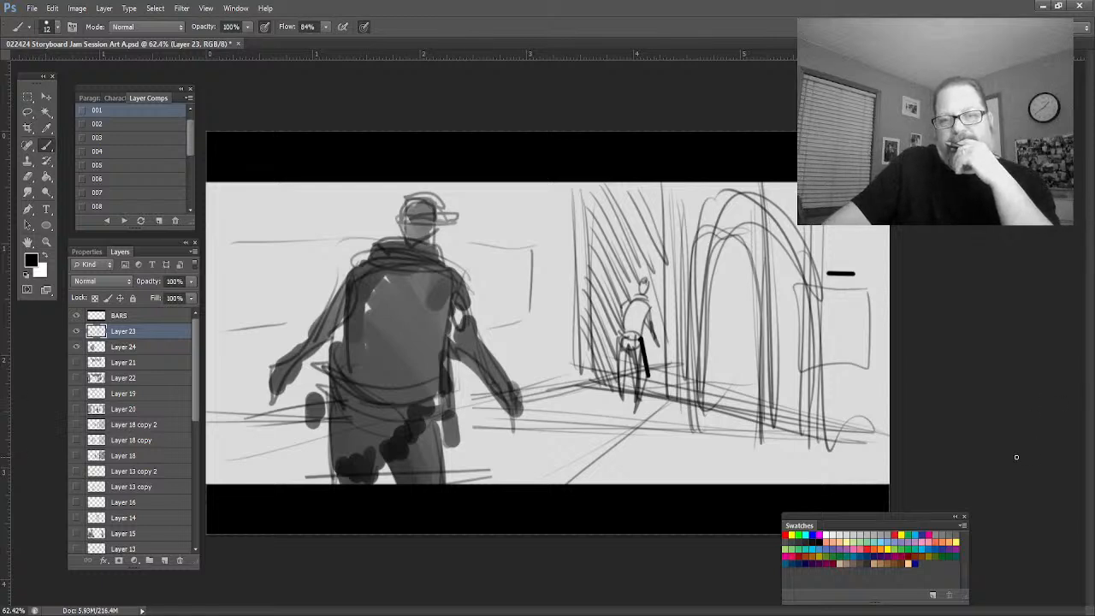
# On Layer 24, shade the hatched recess behind the distant figure and the arched doorway opening with a 91 px brush
pyautogui.click(122, 349)
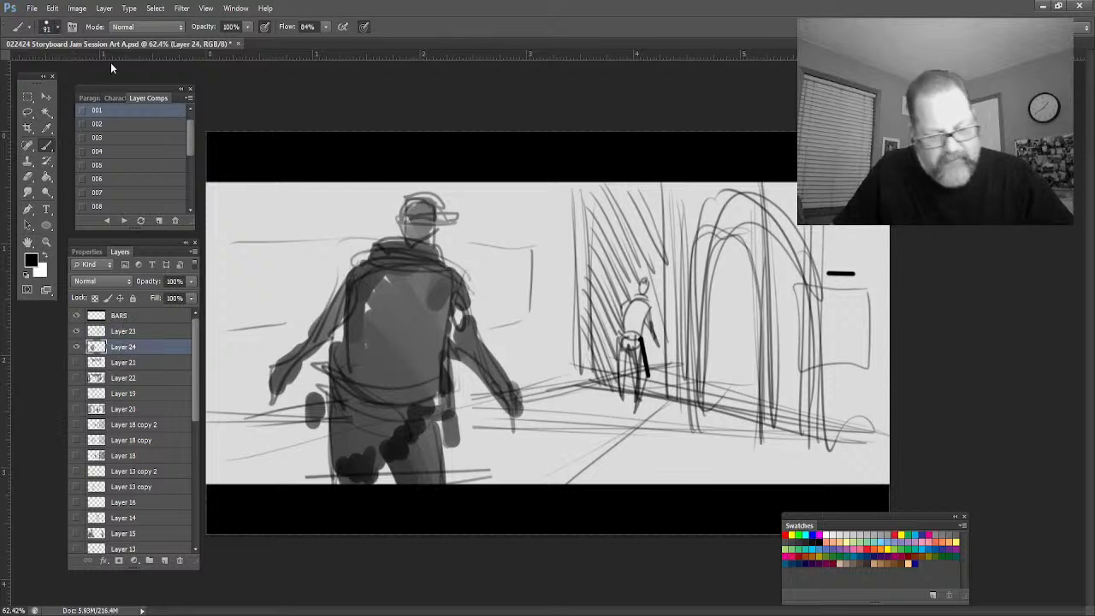
pyautogui.moveTo(592, 195)
pyautogui.mouseDown()
pyautogui.moveTo(603, 312)
pyautogui.moveTo(587, 291)
pyautogui.moveTo(643, 248)
pyautogui.moveTo(668, 272)
pyautogui.moveTo(642, 276)
pyautogui.moveTo(665, 205)
pyautogui.moveTo(656, 192)
pyautogui.moveTo(632, 214)
pyautogui.moveTo(599, 312)
pyautogui.moveTo(607, 372)
pyautogui.moveTo(601, 312)
pyautogui.moveTo(624, 325)
pyautogui.moveTo(607, 291)
pyautogui.moveTo(641, 282)
pyautogui.moveTo(661, 304)
pyautogui.moveTo(654, 353)
pyautogui.moveTo(630, 340)
pyautogui.moveTo(659, 376)
pyautogui.moveTo(656, 395)
pyautogui.moveTo(611, 372)
pyautogui.moveTo(623, 395)
pyautogui.mouseUp()
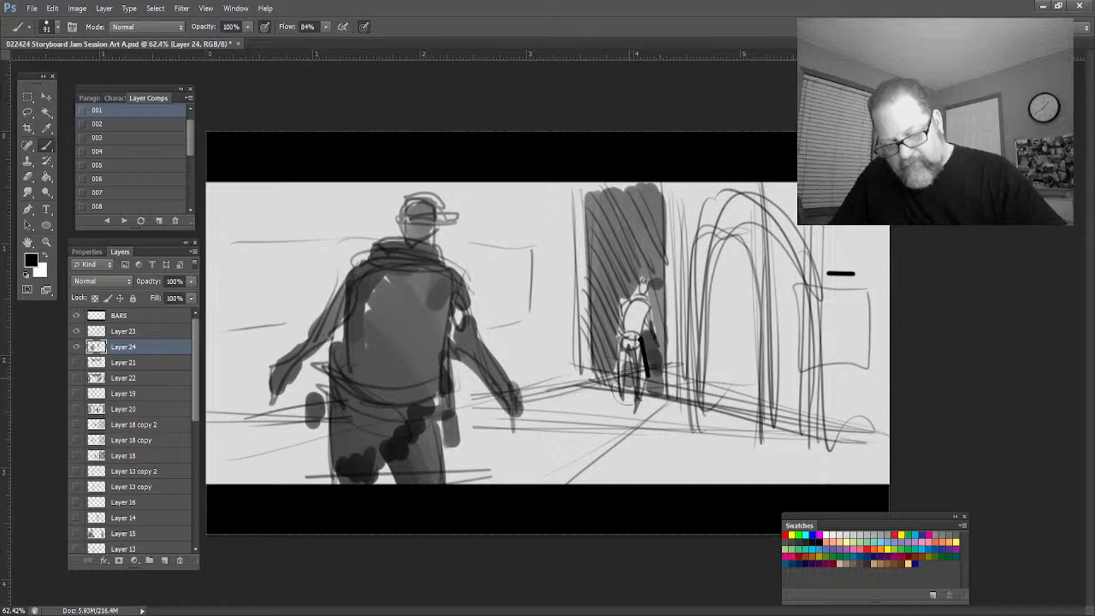
pyautogui.moveTo(722, 248)
pyautogui.mouseDown()
pyautogui.moveTo(723, 393)
pyautogui.moveTo(756, 267)
pyautogui.moveTo(774, 411)
pyautogui.moveTo(804, 411)
pyautogui.moveTo(787, 248)
pyautogui.moveTo(727, 393)
pyautogui.moveTo(812, 441)
pyautogui.mouseUp()
pyautogui.moveTo(812, 441); pyautogui.dragTo(722, 395)
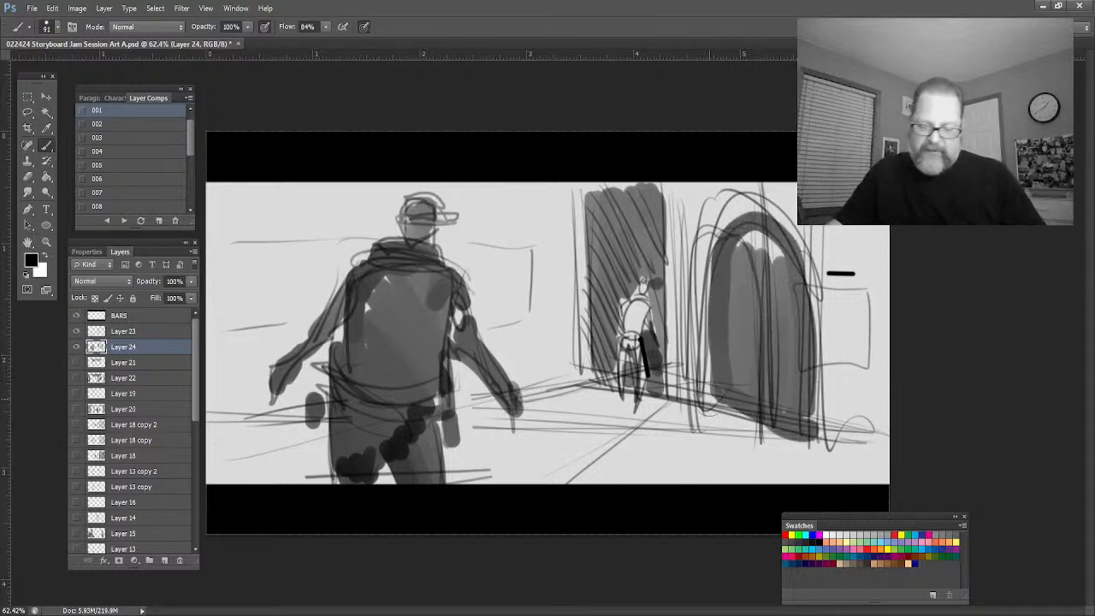
pyautogui.moveTo(817, 443)
pyautogui.mouseDown()
pyautogui.moveTo(740, 416)
pyautogui.moveTo(819, 432)
pyautogui.mouseUp()
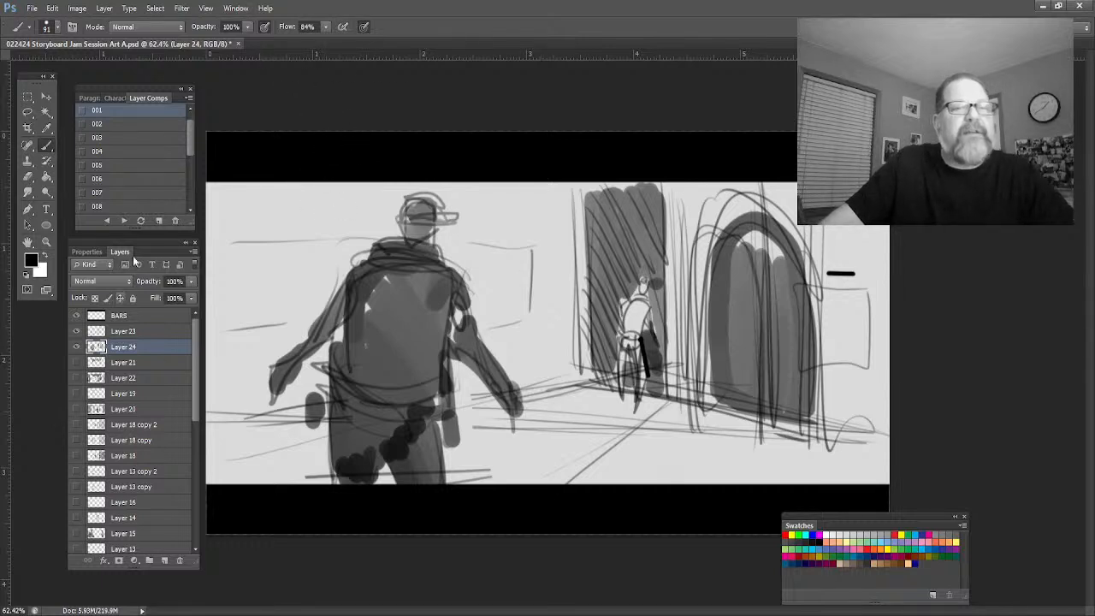
# Save the current frame as a new layer comp, 019, after comp 018
pyautogui.scroll(-5, 155, 186)
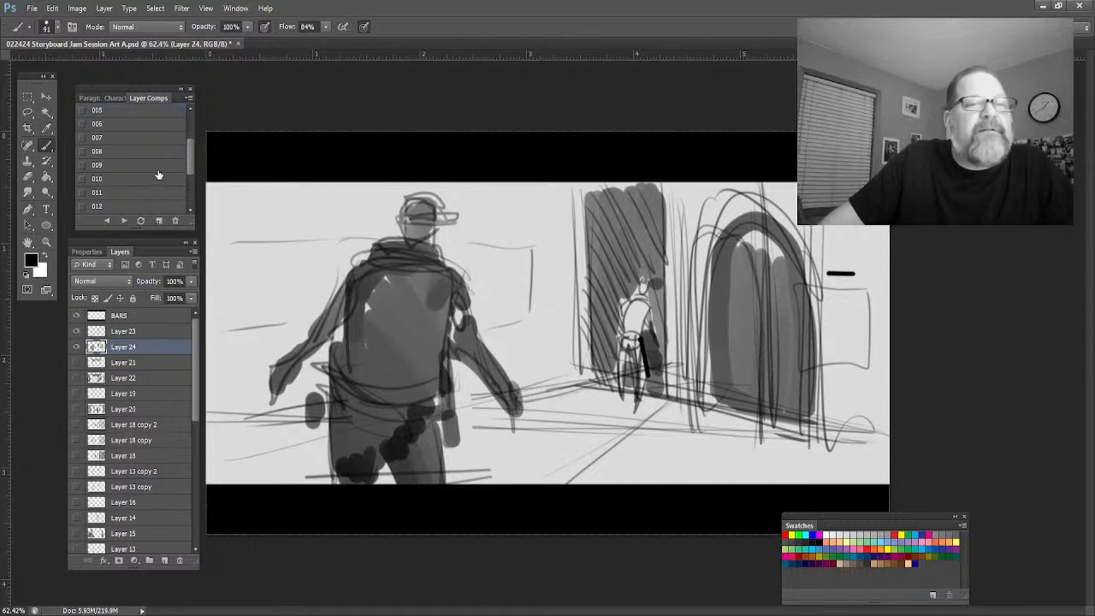
pyautogui.click(159, 222)
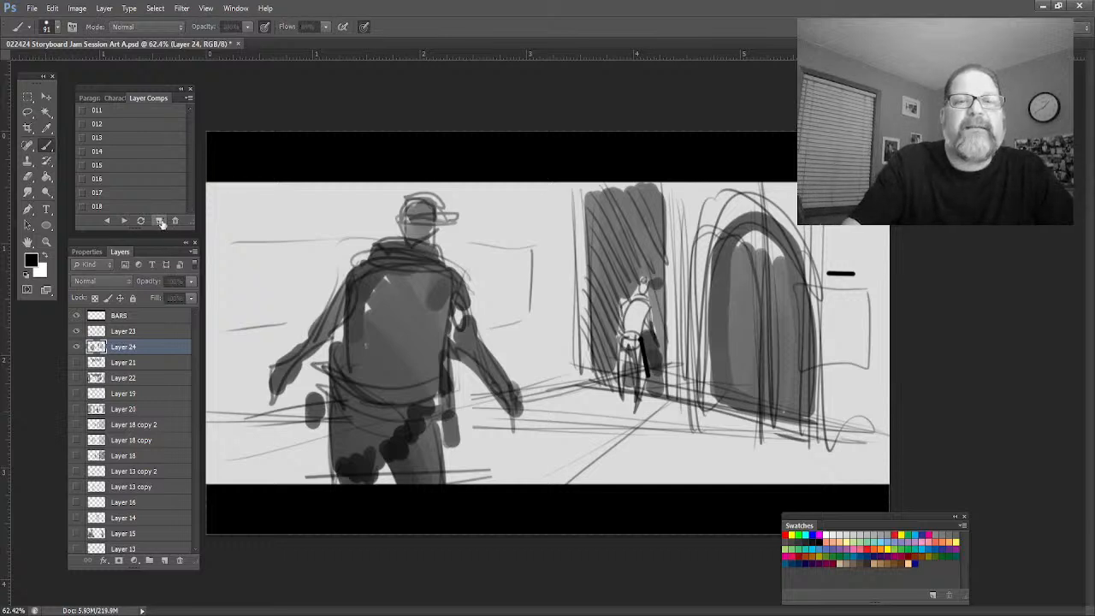
pyautogui.press('Return')
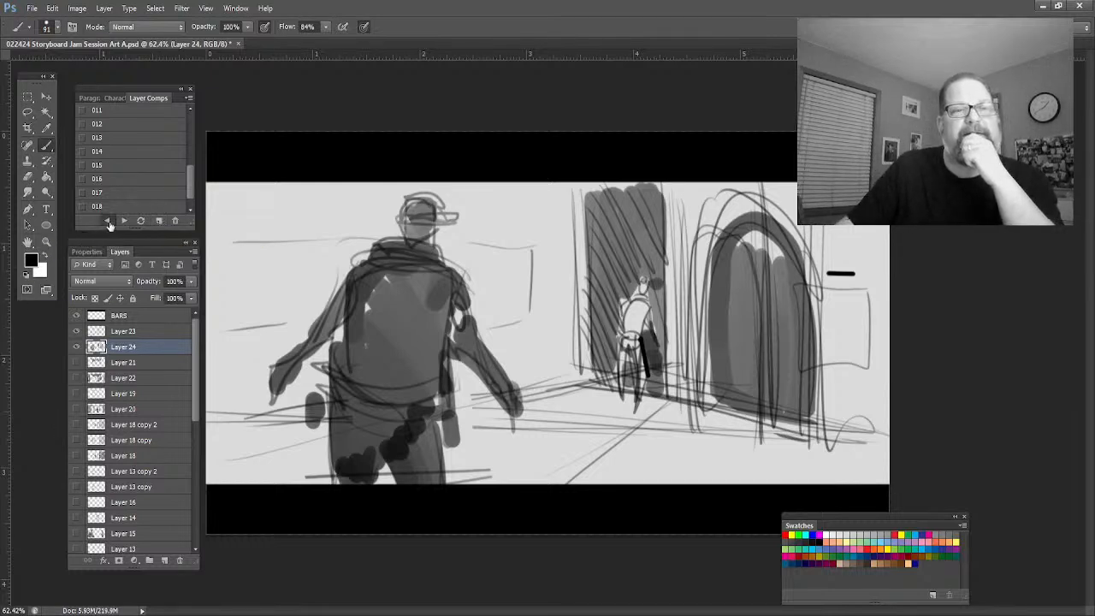
# Review the storyboard sequence by stepping through the layer comps from 001 to 019
pyautogui.click(107, 220)
pyautogui.scroll(3, 172, 185)
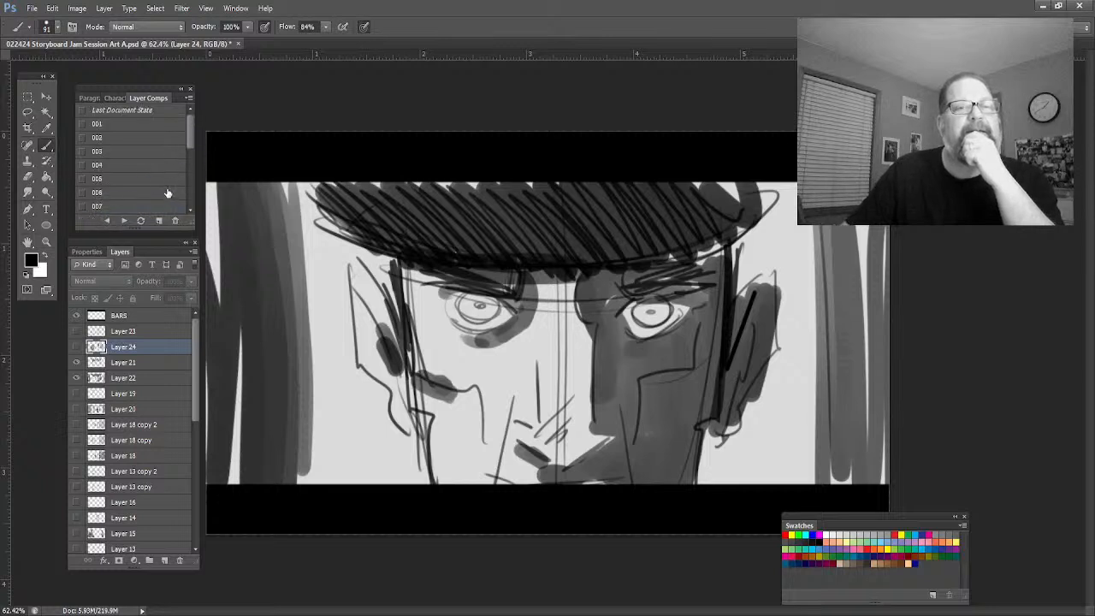
pyautogui.click(107, 126)
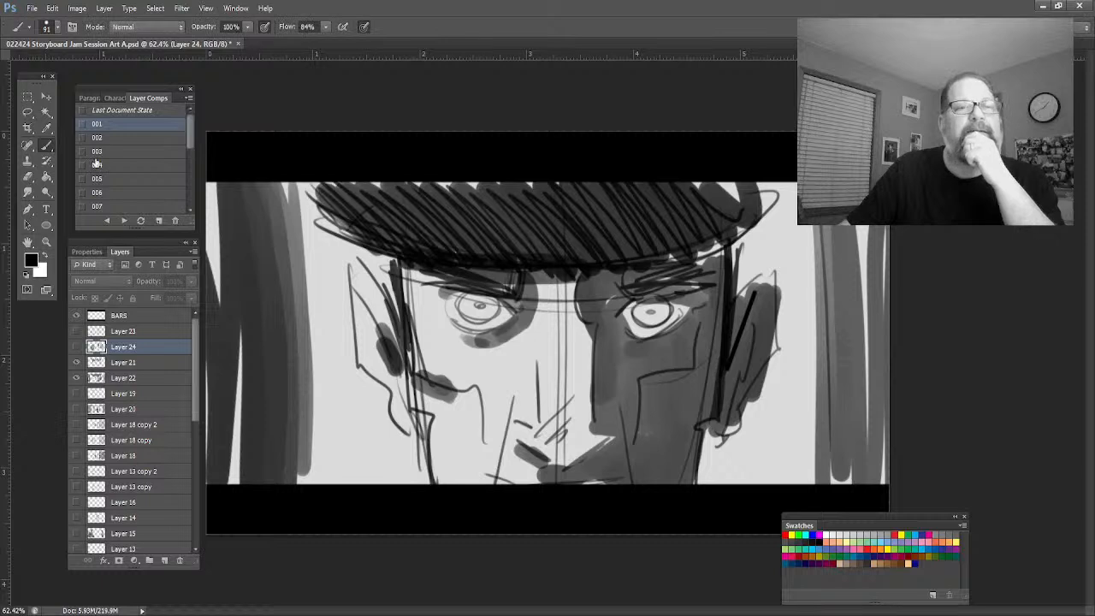
pyautogui.click(82, 125)
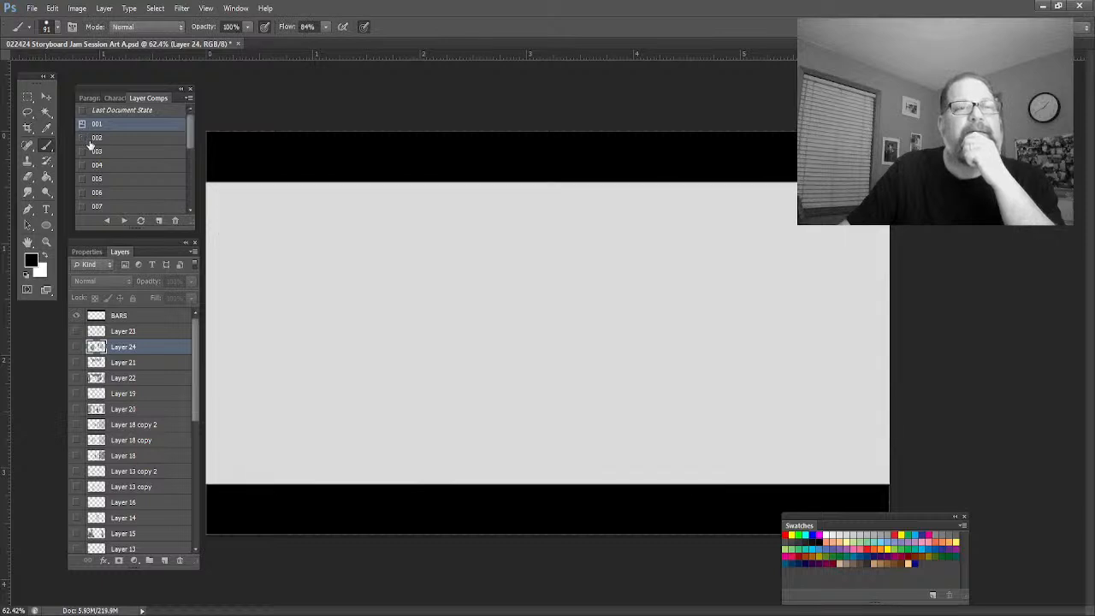
pyautogui.click(124, 222)
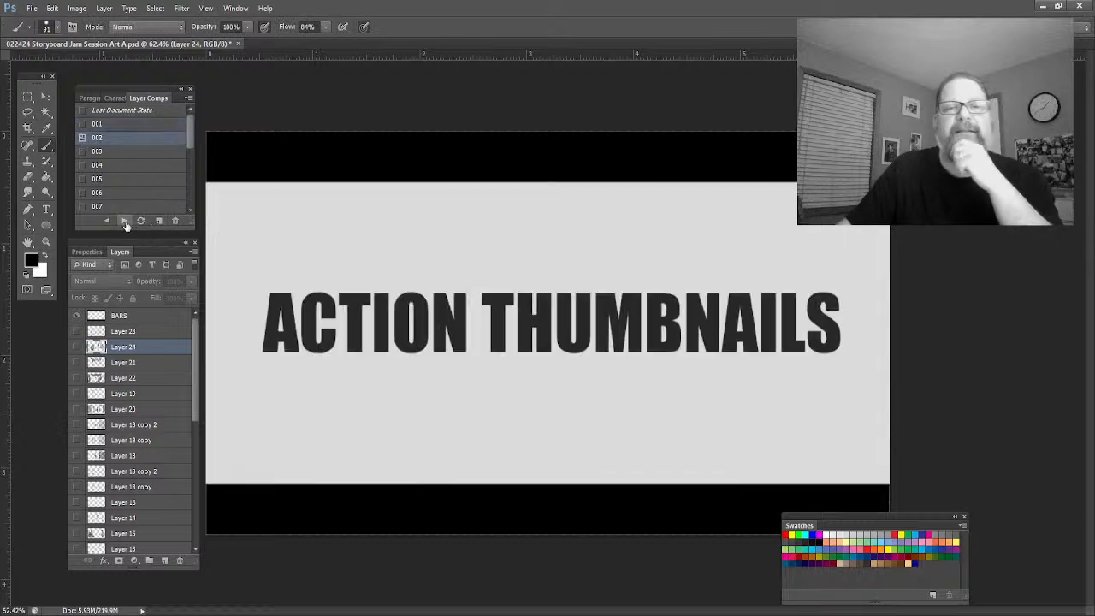
pyautogui.click(124, 222)
pyautogui.click(124, 221)
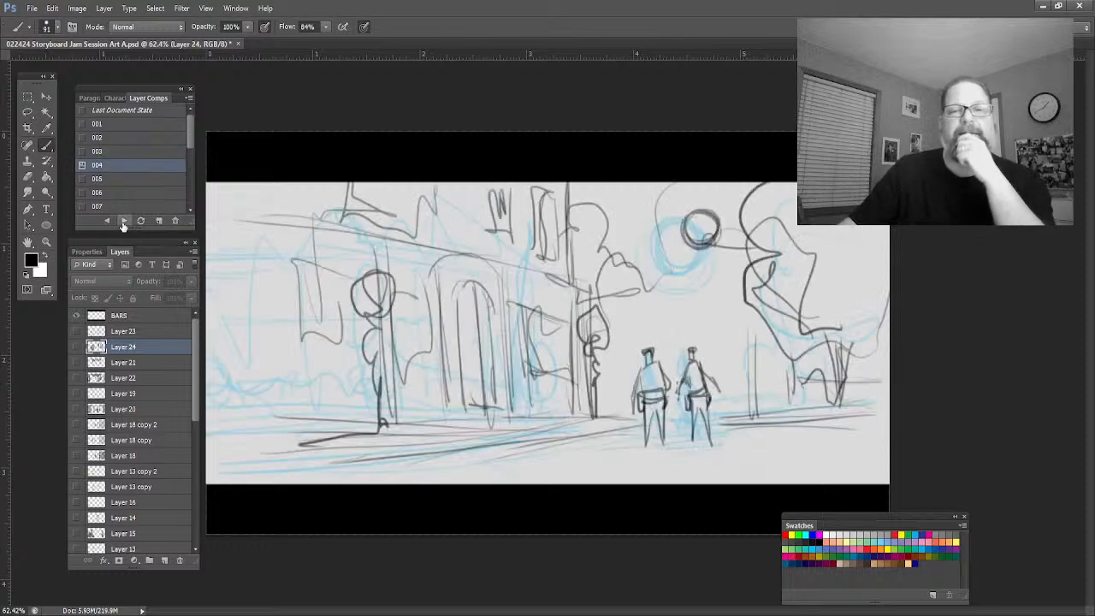
pyautogui.click(124, 222)
pyautogui.click(124, 222)
pyautogui.click(124, 221)
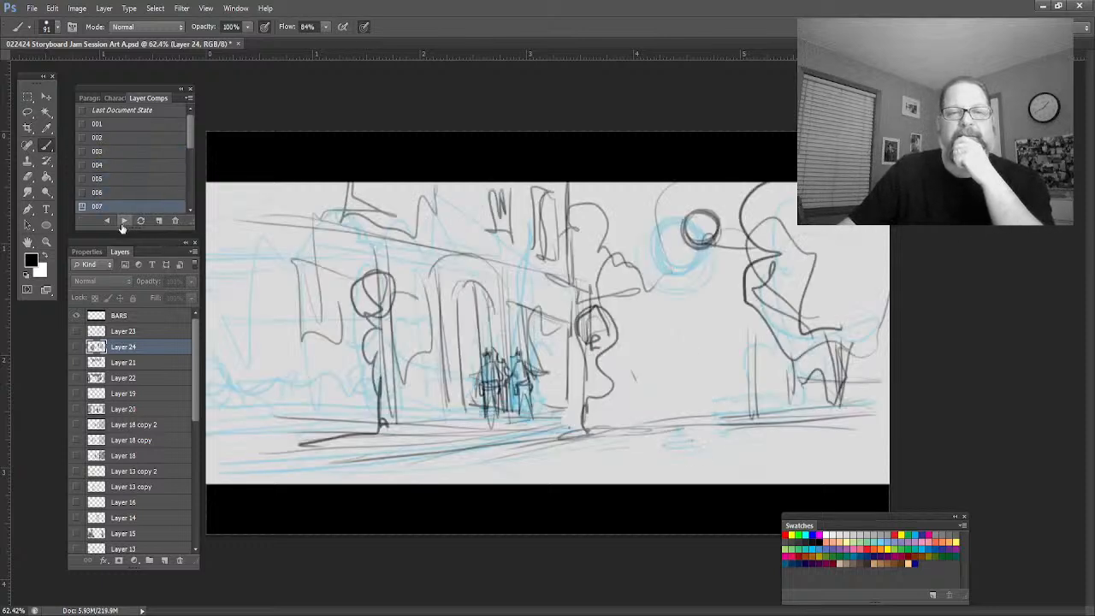
pyautogui.click(124, 221)
pyautogui.click(124, 222)
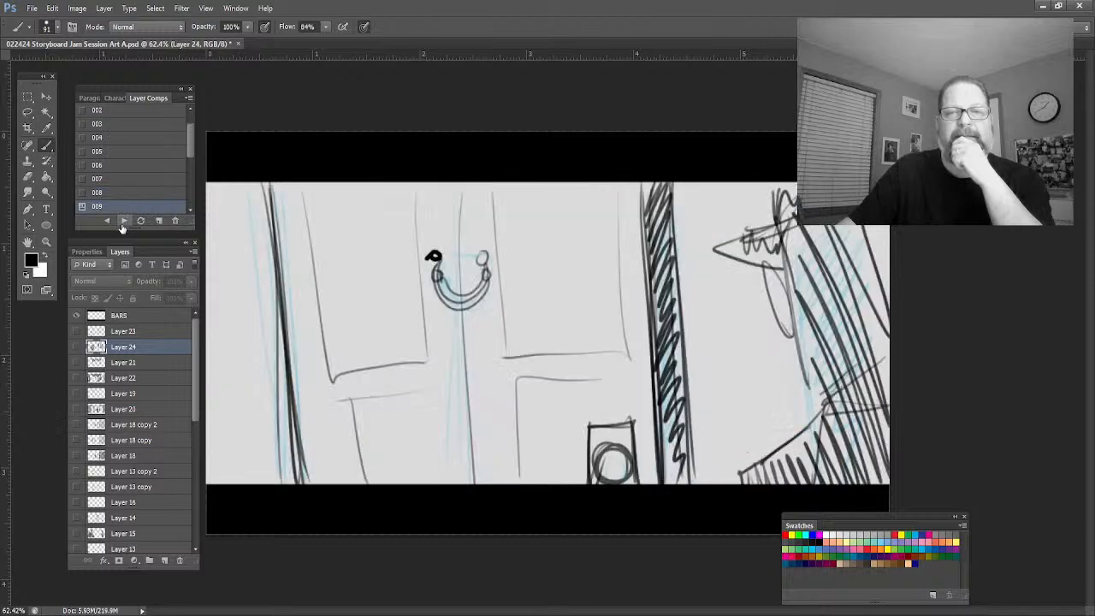
pyautogui.click(124, 221)
pyautogui.click(124, 221)
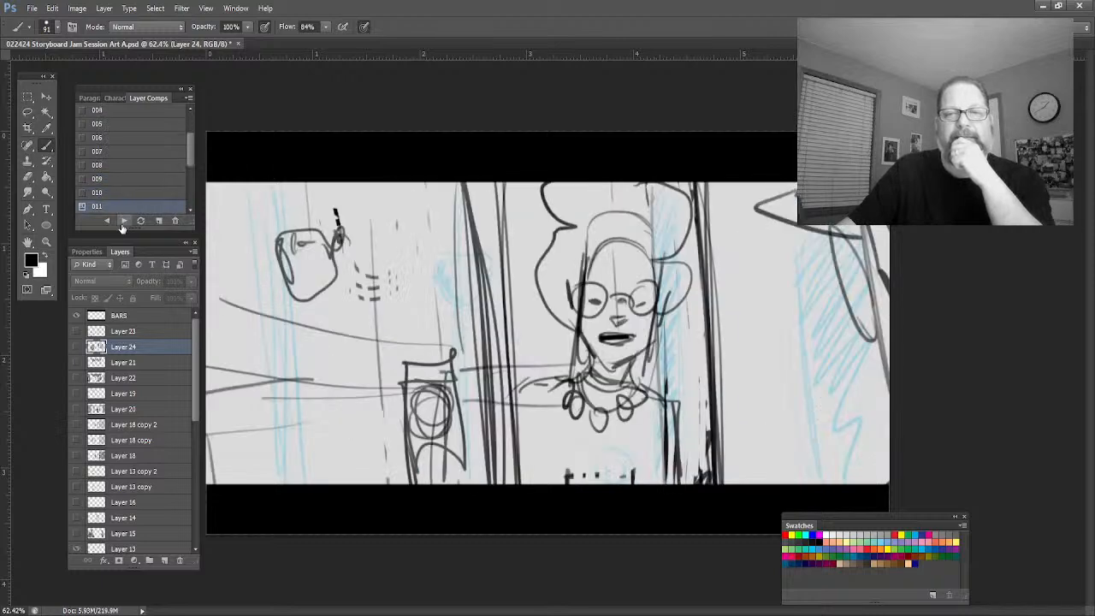
pyautogui.click(124, 222)
pyautogui.click(122, 222)
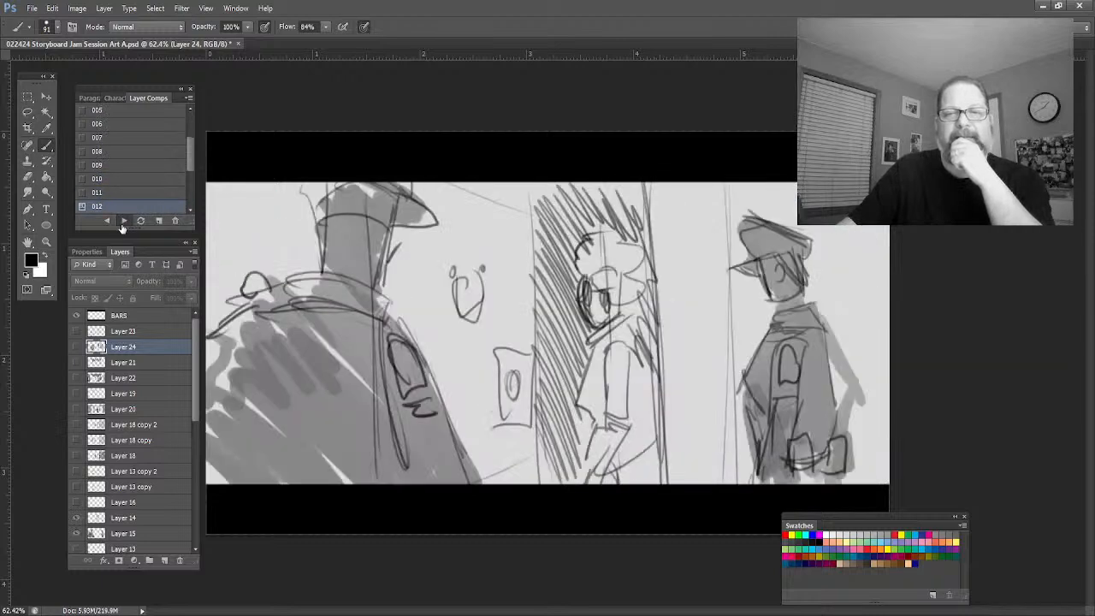
pyautogui.click(123, 221)
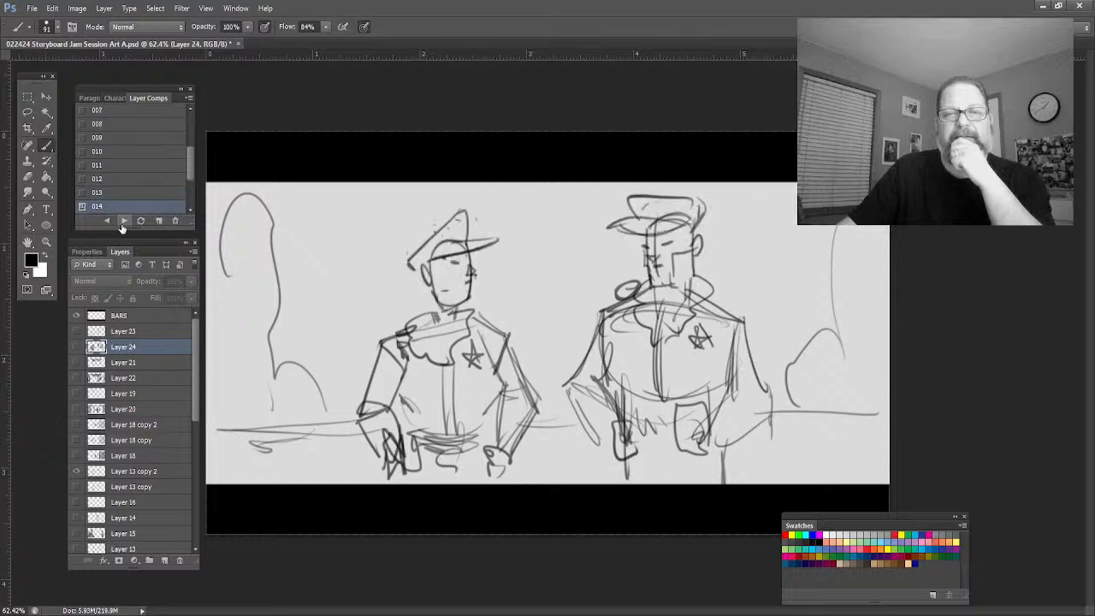
pyautogui.click(124, 222)
pyautogui.click(123, 222)
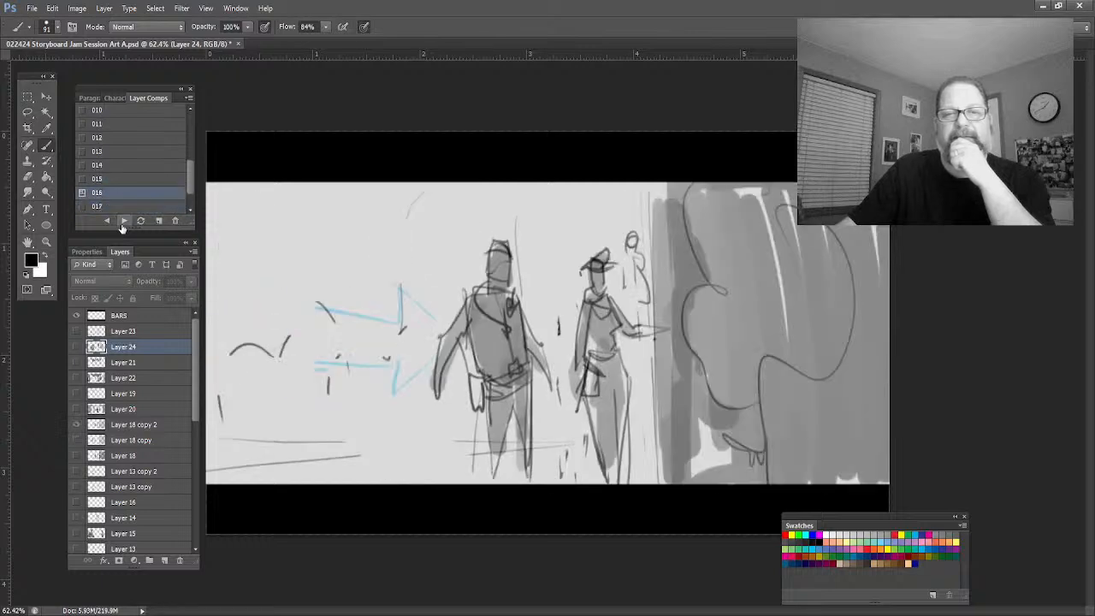
pyautogui.click(124, 221)
pyautogui.click(123, 221)
pyautogui.click(123, 221)
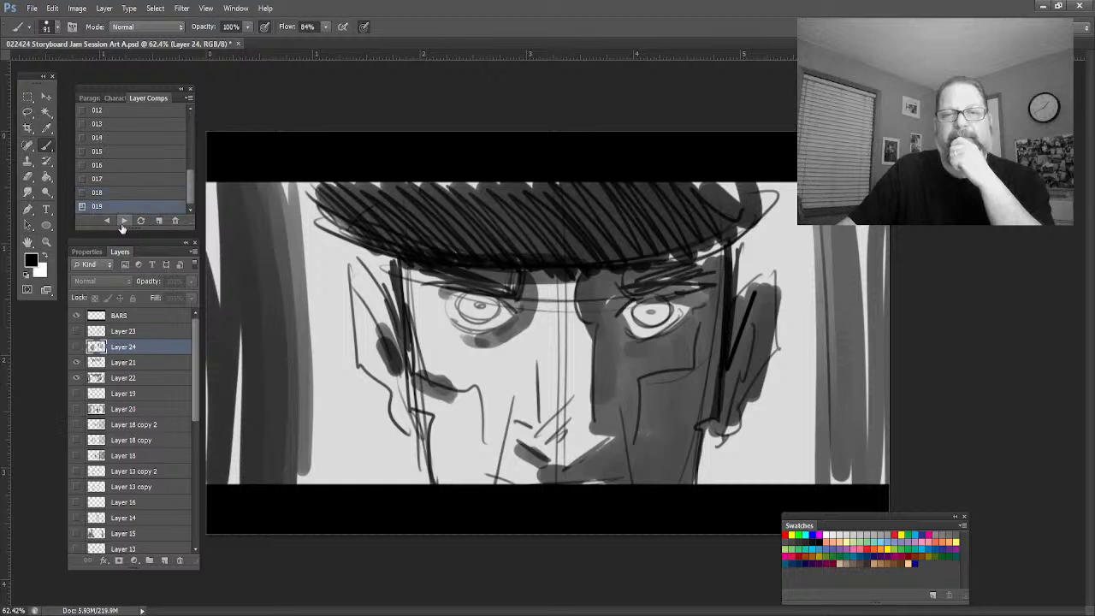
pyautogui.click(123, 222)
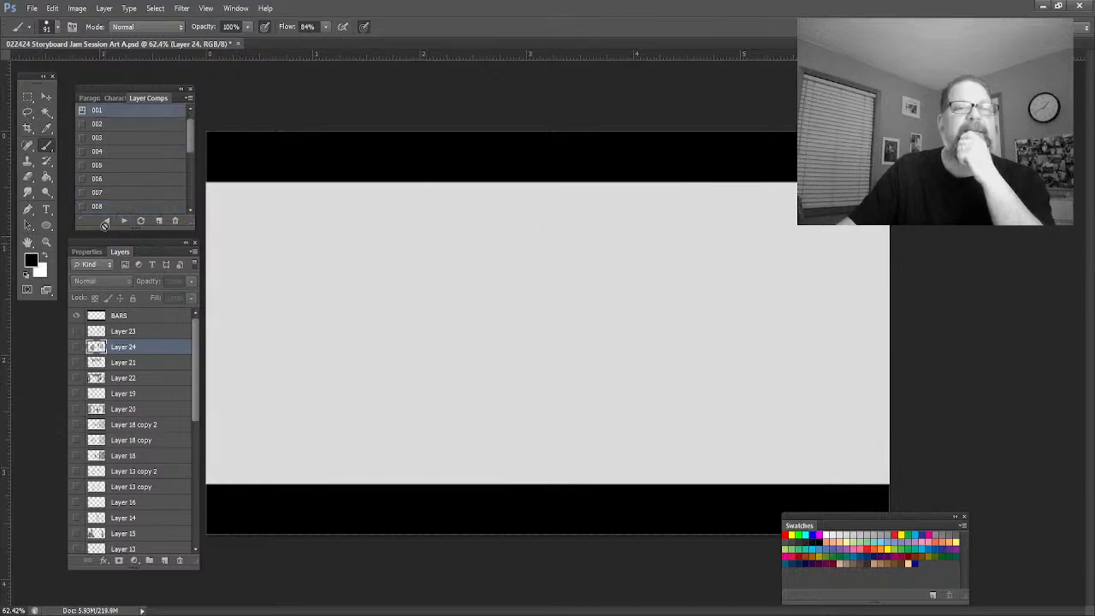
pyautogui.click(108, 221)
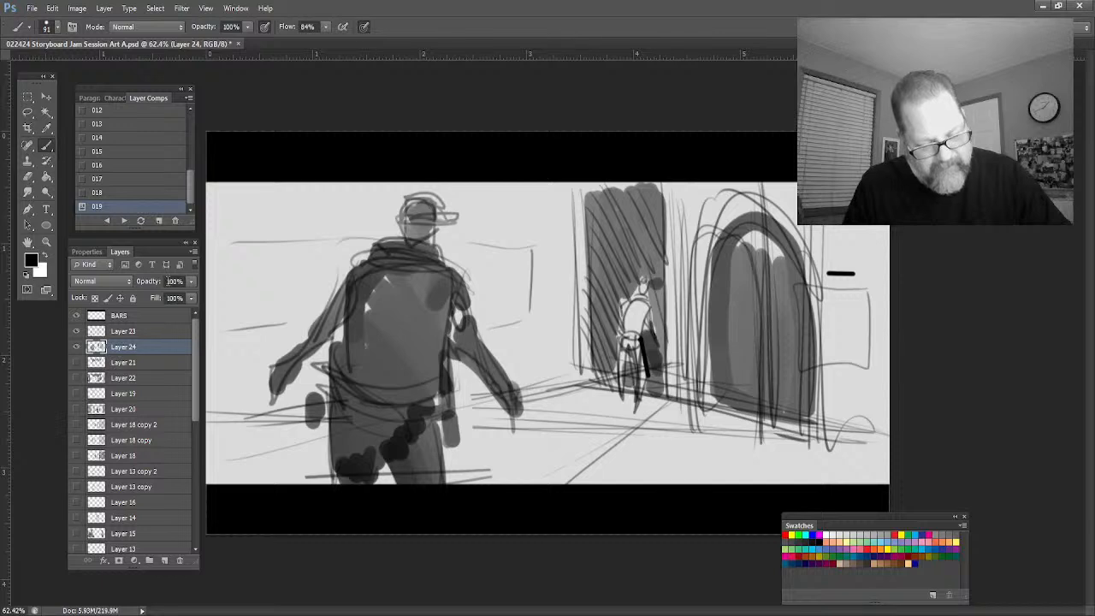
# Add a new layer directly above Layer 24
pyautogui.click(193, 265)
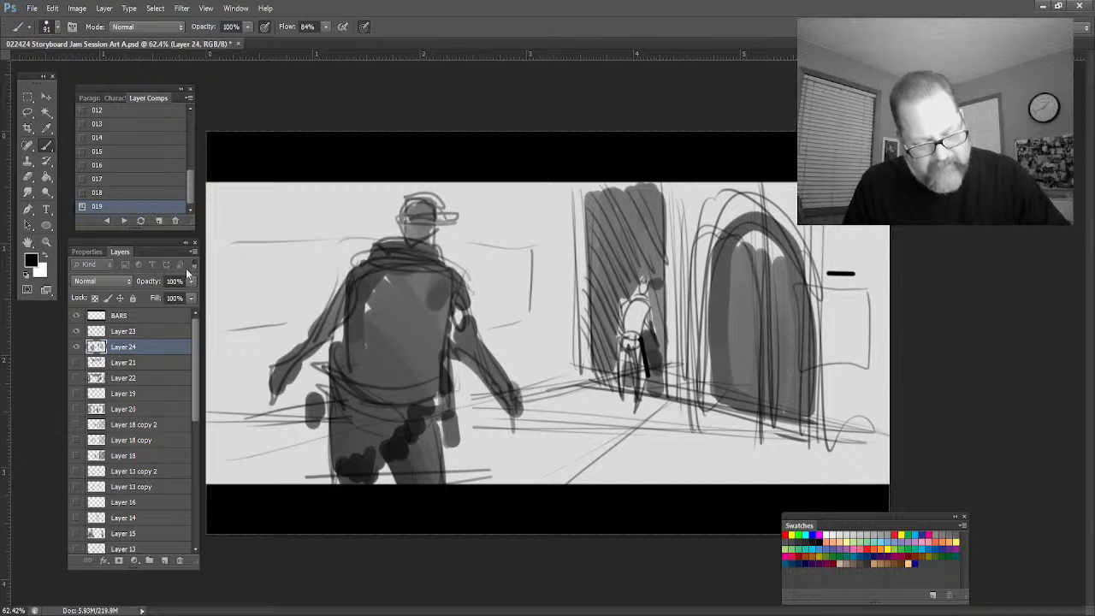
pyautogui.click(193, 264)
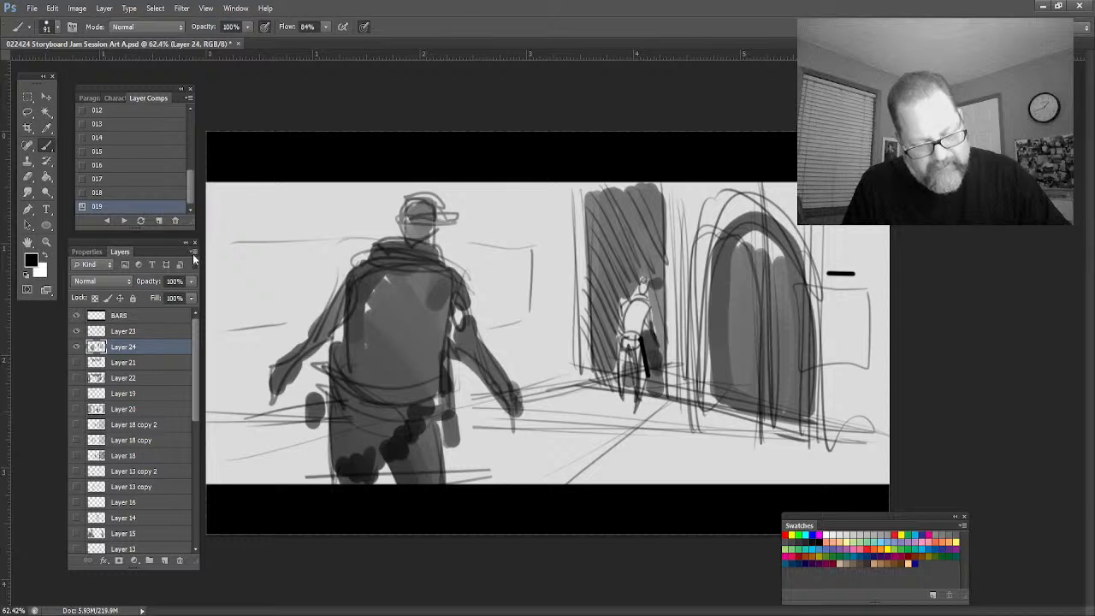
pyautogui.click(193, 254)
pyautogui.click(213, 260)
pyautogui.click(690, 243)
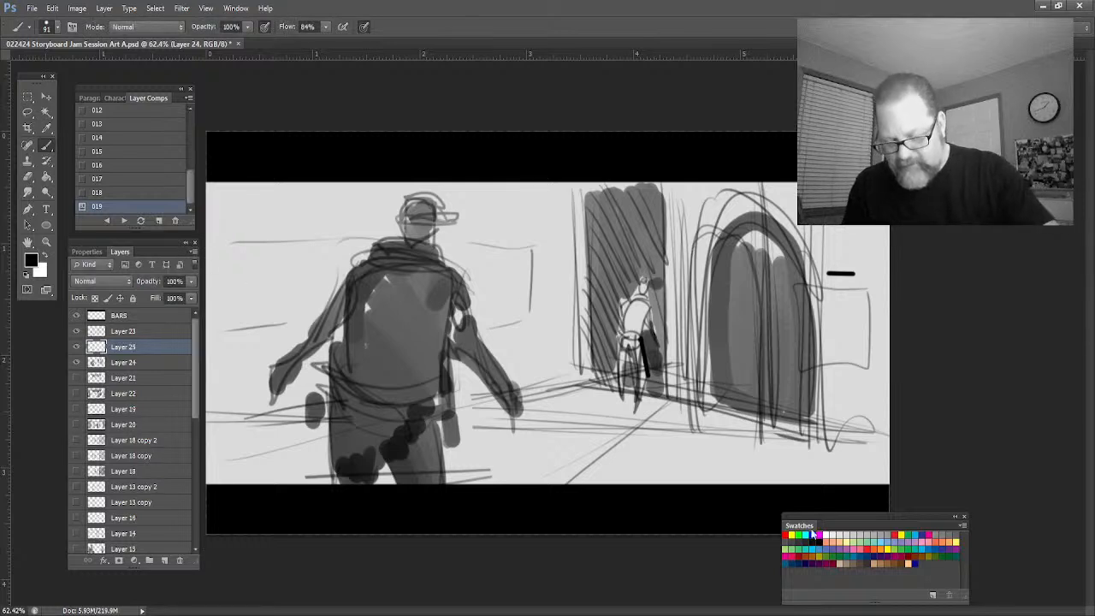
# Draw a large light-blue arrow from the foreground figure's arm toward the distant figure with a 12 px brush
pyautogui.click(914, 536)
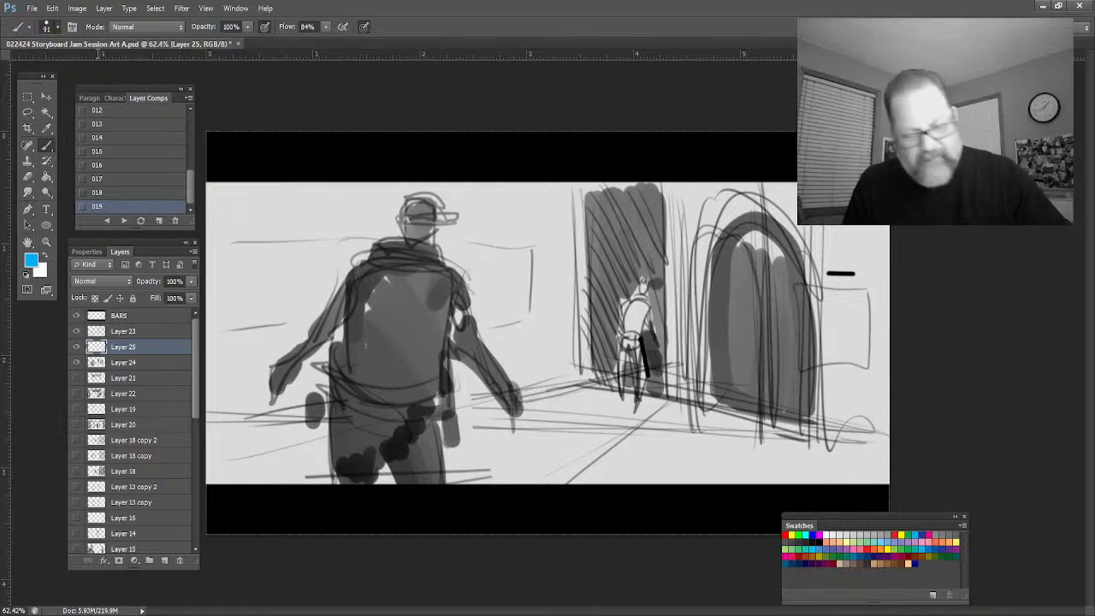
pyautogui.write('12')
pyautogui.press('Return')
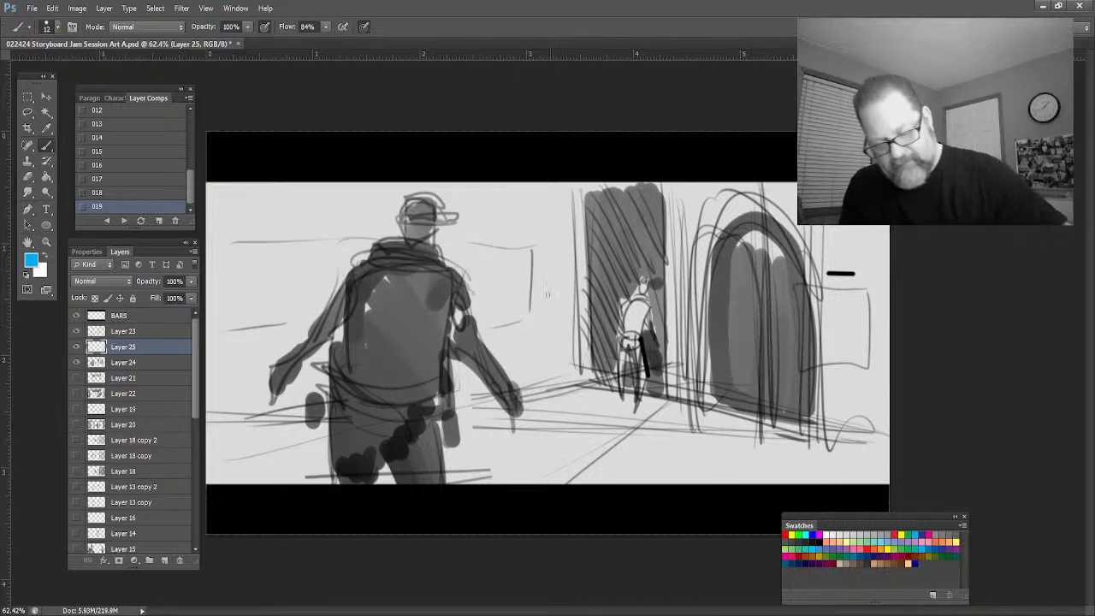
pyautogui.moveTo(481, 317)
pyautogui.mouseDown()
pyautogui.moveTo(588, 282)
pyautogui.moveTo(580, 315)
pyautogui.moveTo(497, 350)
pyautogui.mouseUp()
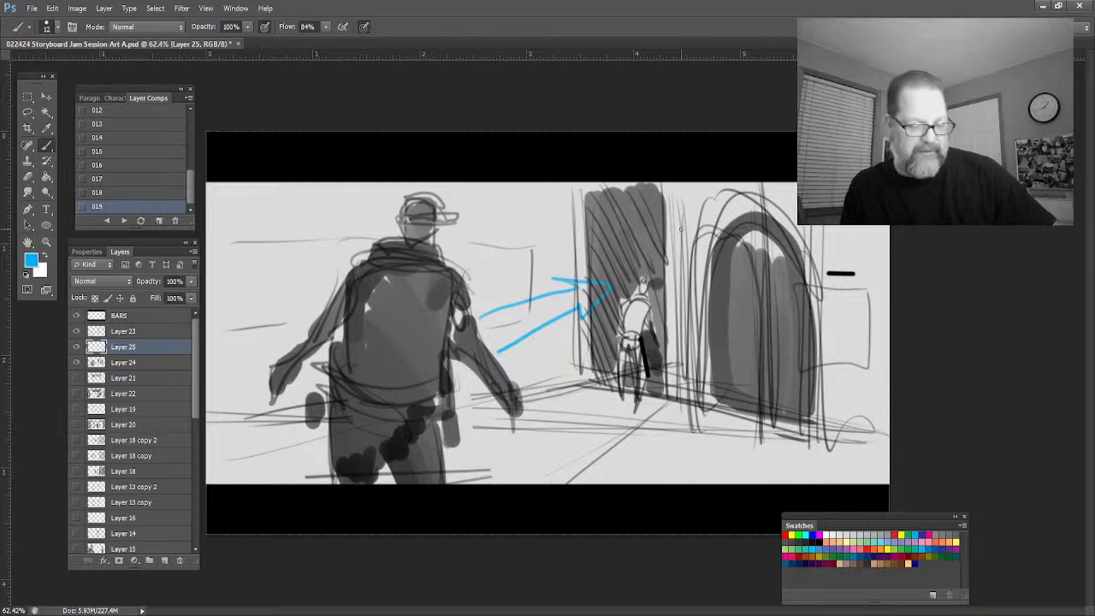
pyautogui.press('v')
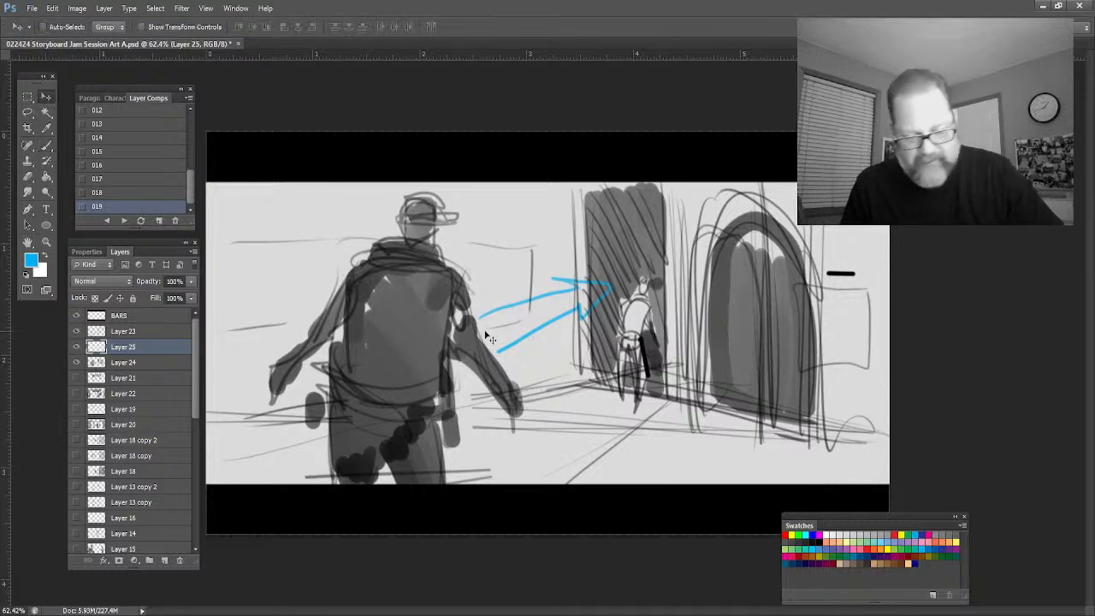
# Move the blue arrow closer to the distant figure and replace layer comp 019 with a new comp of the updated frame
pyautogui.moveTo(513, 276); pyautogui.dragTo(507, 250)
pyautogui.moveTo(551, 291)
pyautogui.mouseDown()
pyautogui.moveTo(564, 325)
pyautogui.moveTo(579, 316)
pyautogui.mouseUp()
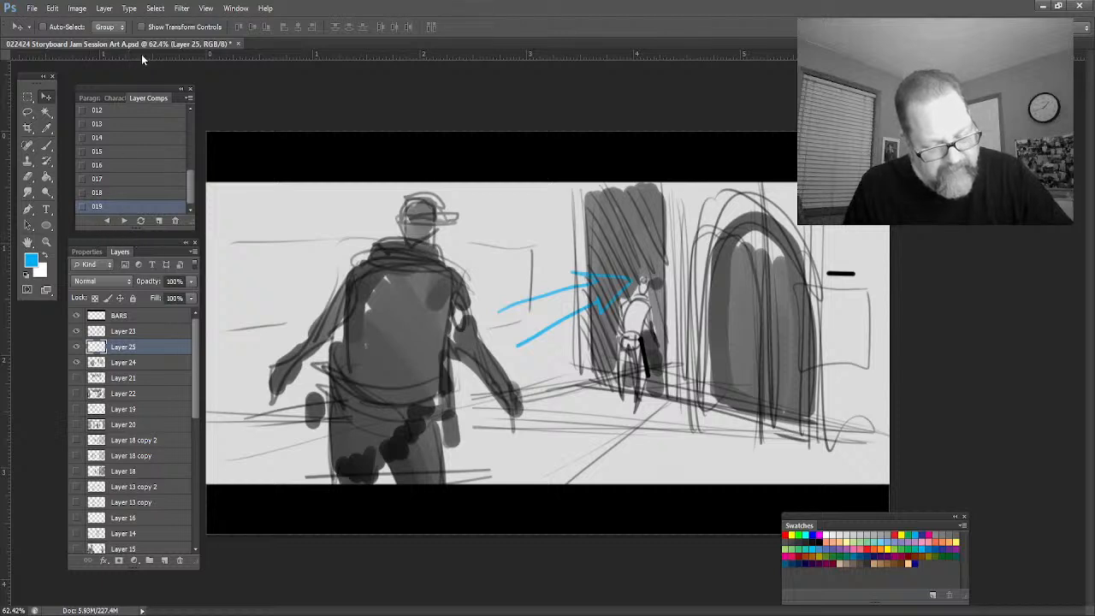
pyautogui.click(174, 220)
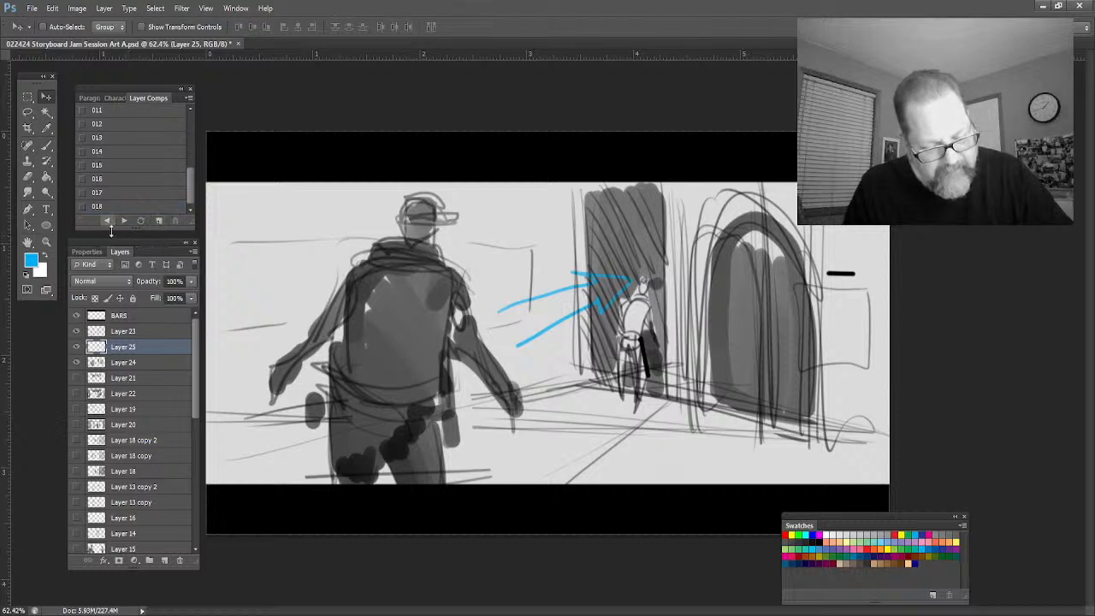
pyautogui.click(157, 222)
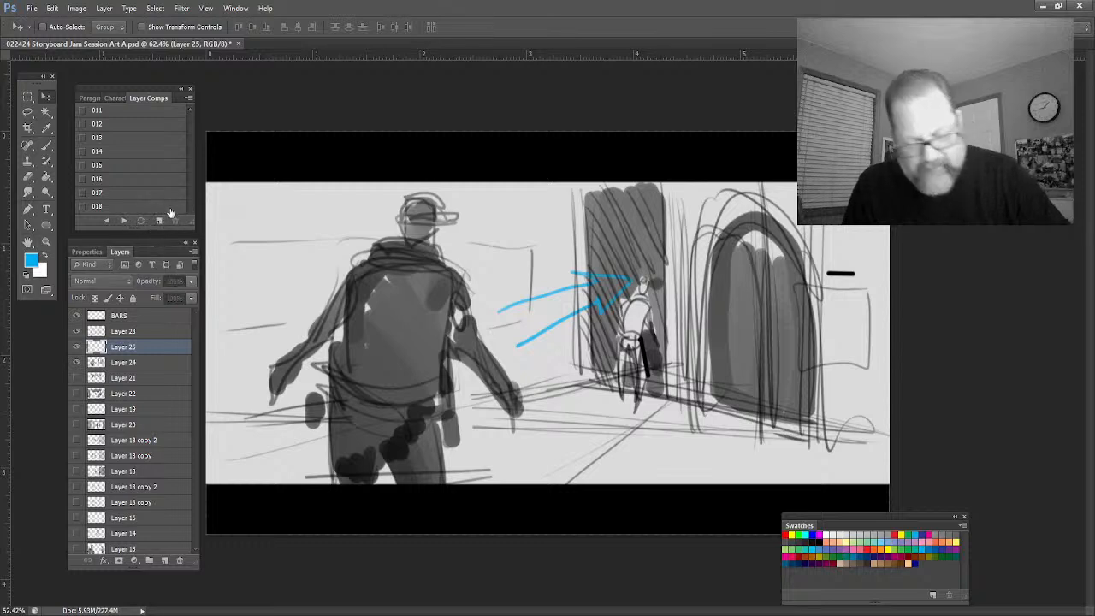
pyautogui.press('Return')
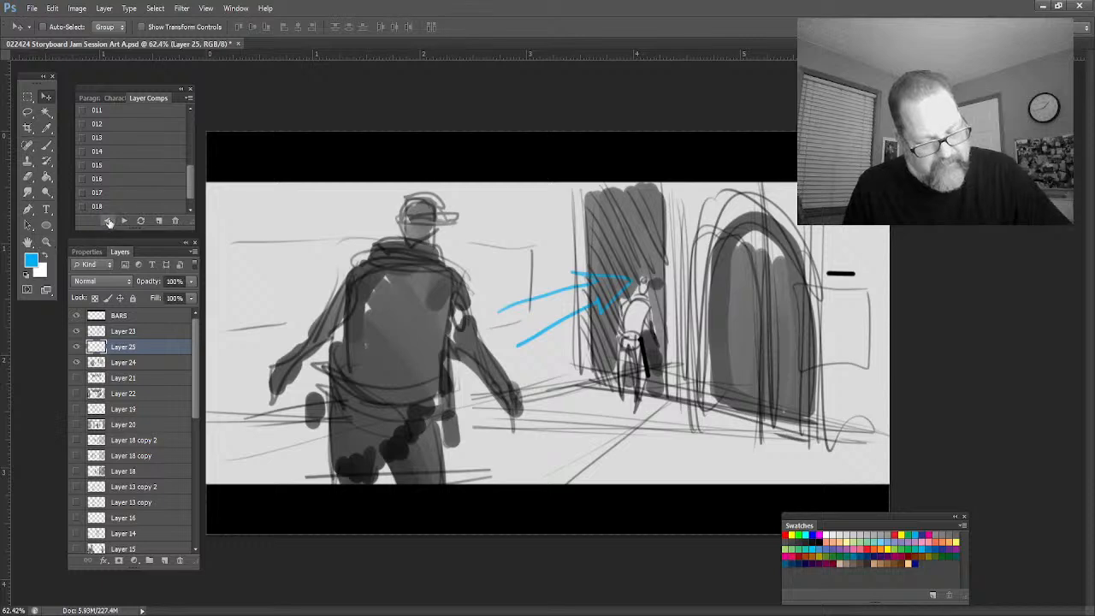
# Step through the layer comps, ending on the blank frame of comp 001, and select Layer 23
pyautogui.click(116, 222)
pyautogui.click(124, 221)
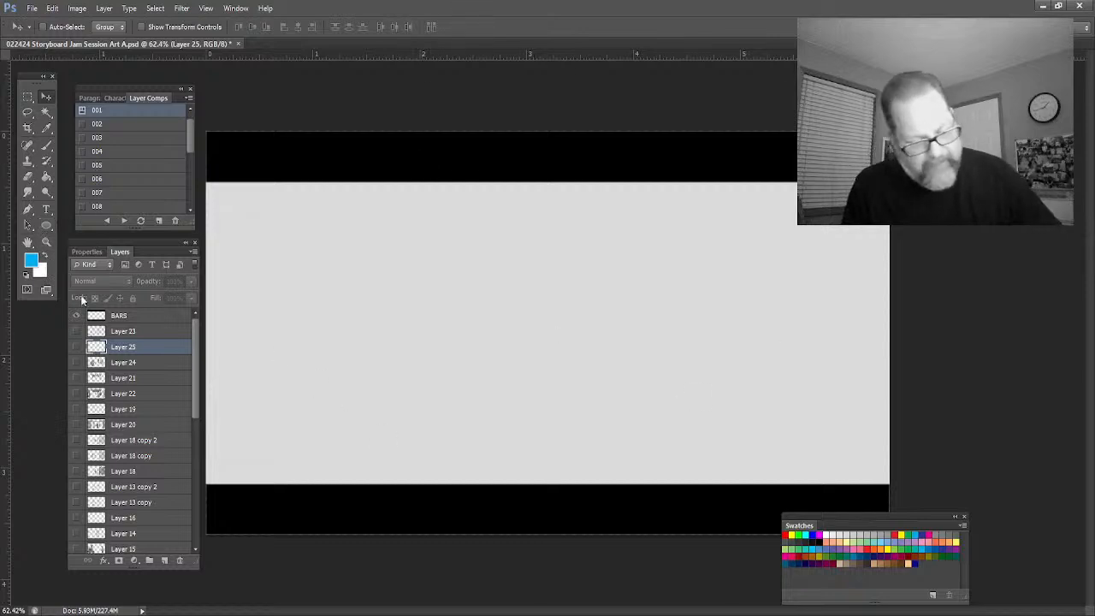
pyautogui.click(121, 333)
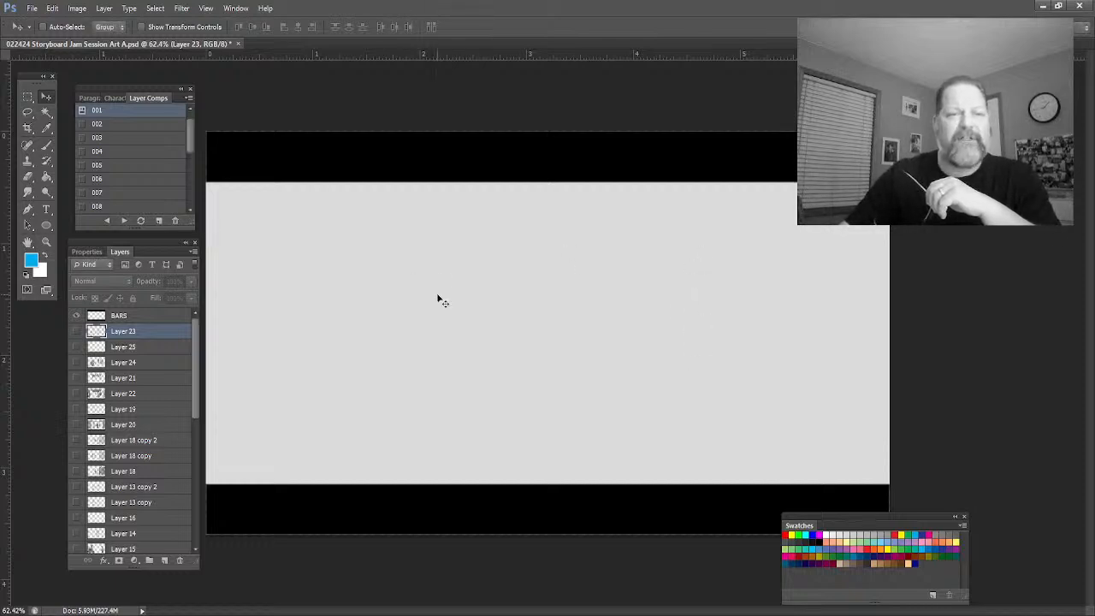
# Review the frame stored in layer comp 004, followed by the arrow frame in comp 019
pyautogui.click(119, 154)
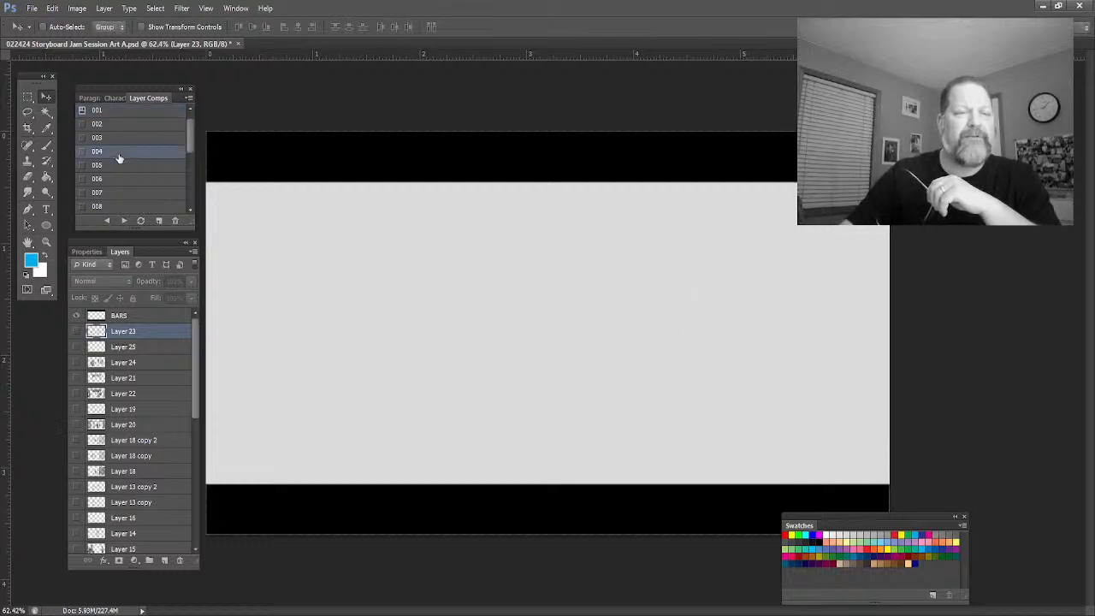
pyautogui.click(83, 151)
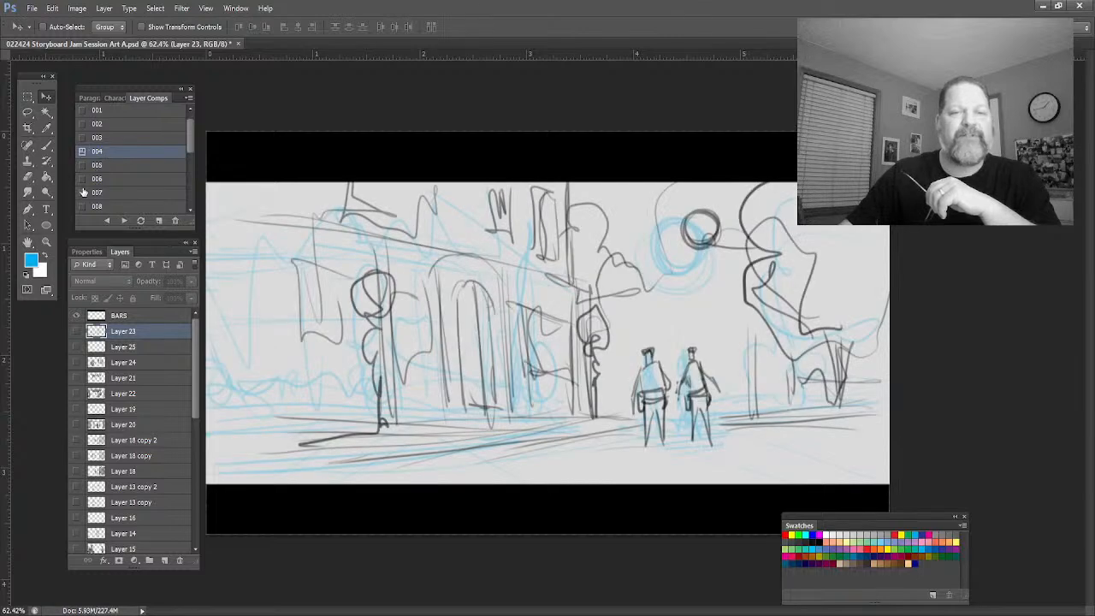
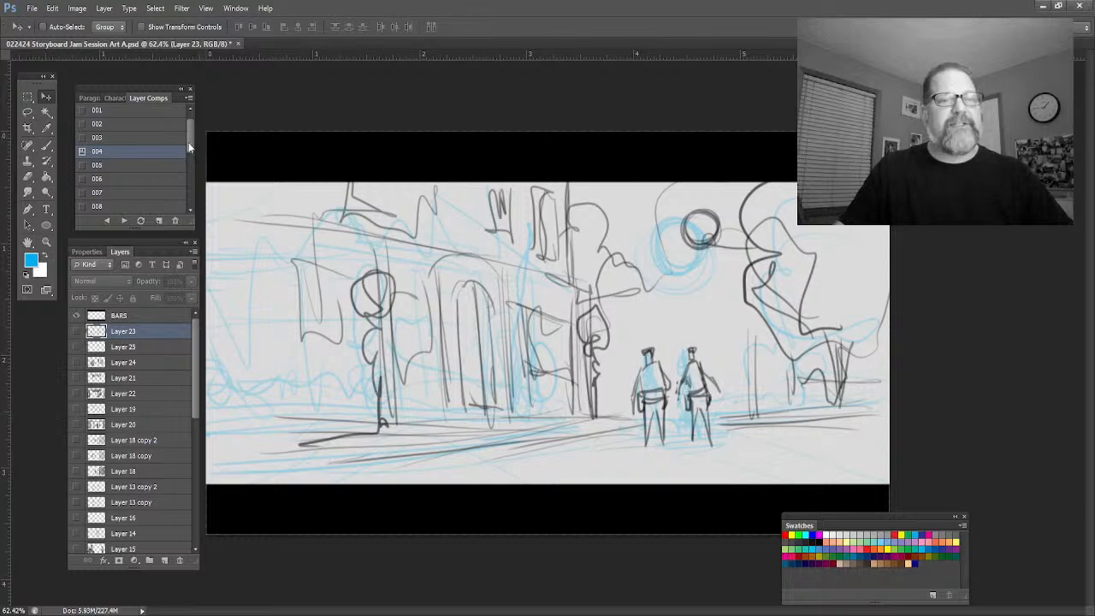
pyautogui.moveTo(188, 148); pyautogui.dragTo(175, 220)
pyautogui.click(122, 209)
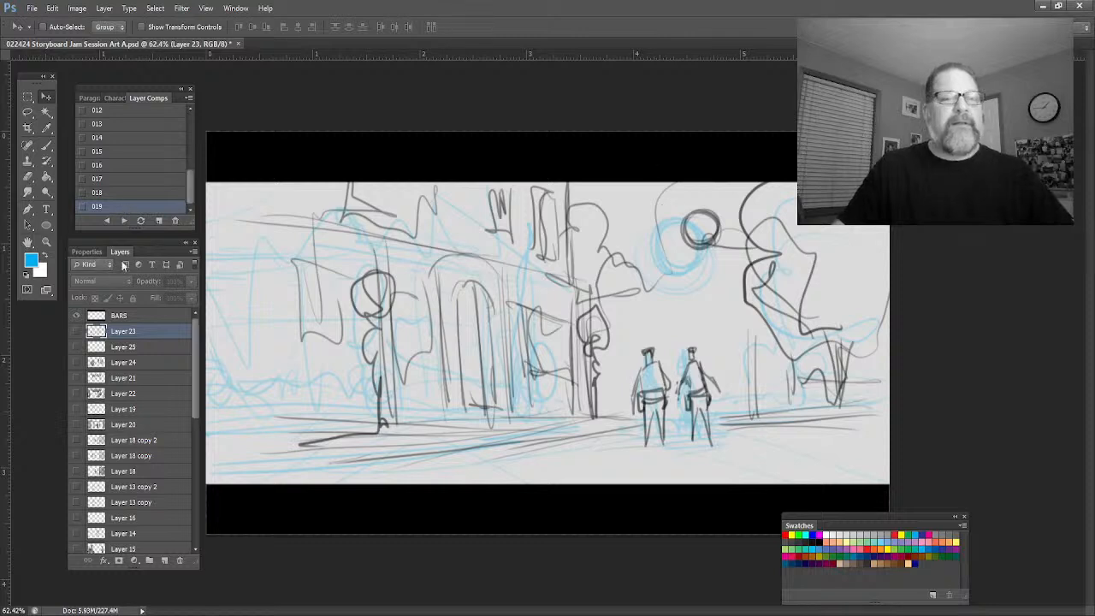
pyautogui.click(80, 207)
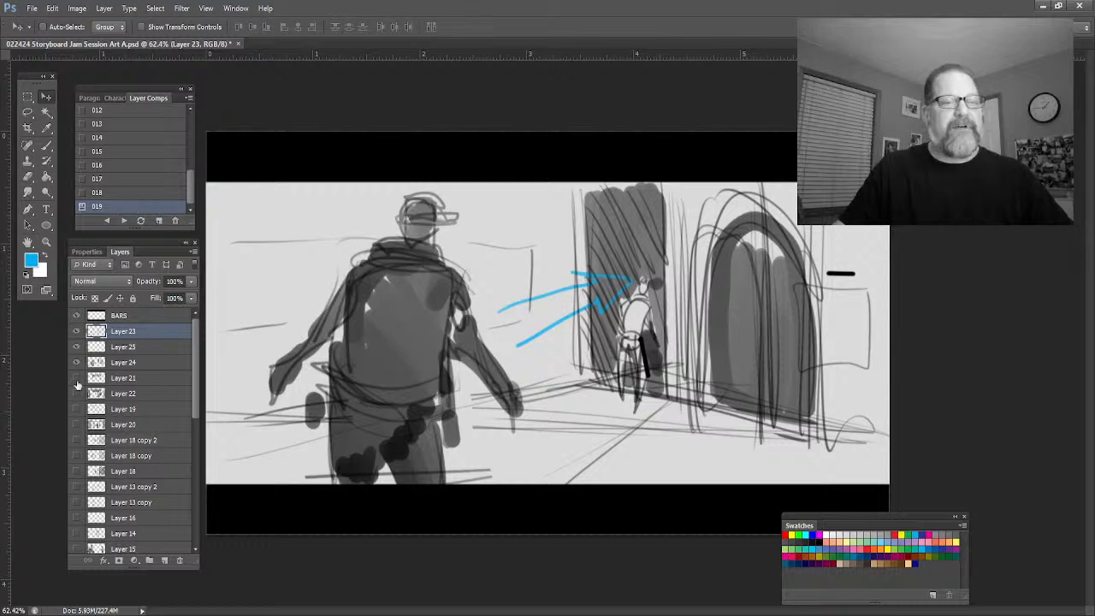
# Clear the frame by hiding Layers 24, 25 and 23, and add a new layer directly above Layer 23
pyautogui.moveTo(77, 364); pyautogui.dragTo(76, 333)
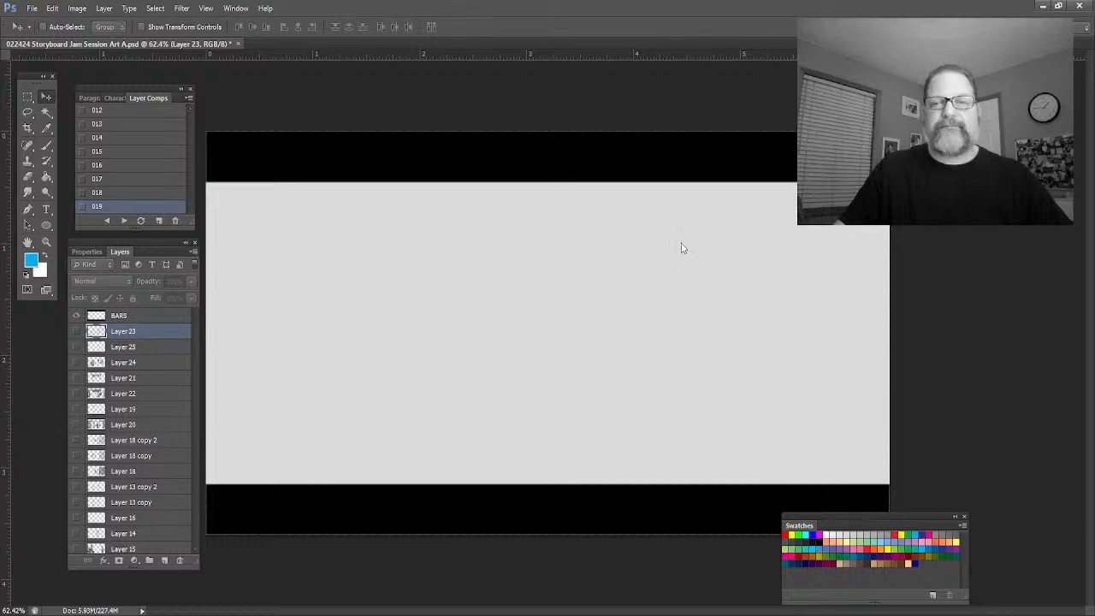
pyautogui.hotkey('ctrl', 'shift', 'alt', 'n')
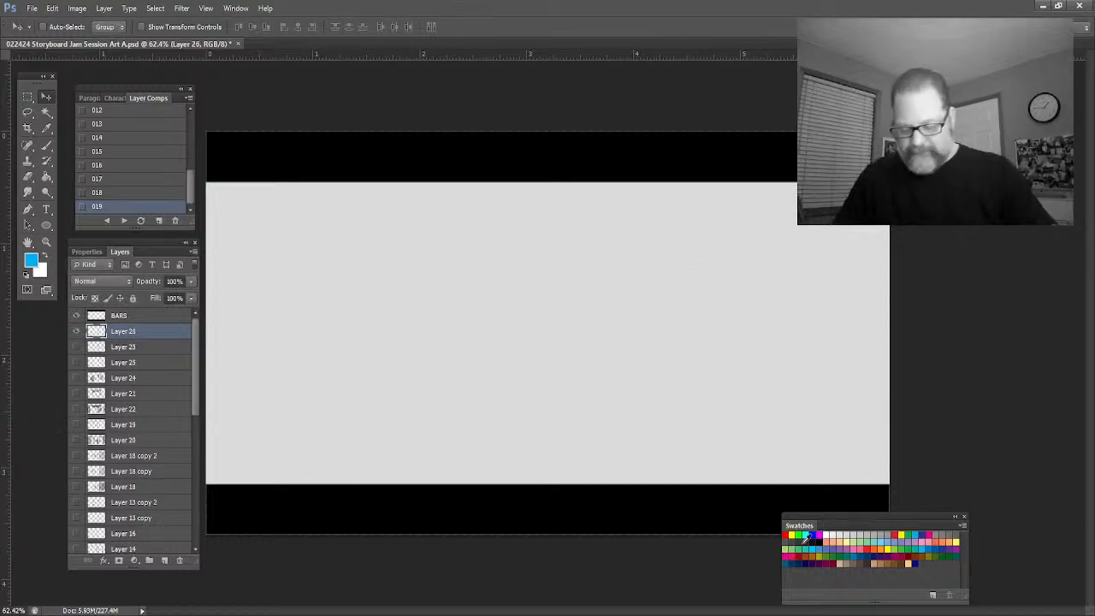
# Sketch a large overhead ellipse, a slanting ceiling beam and tall wall verticals in black with a 12 px brush
pyautogui.press('i')
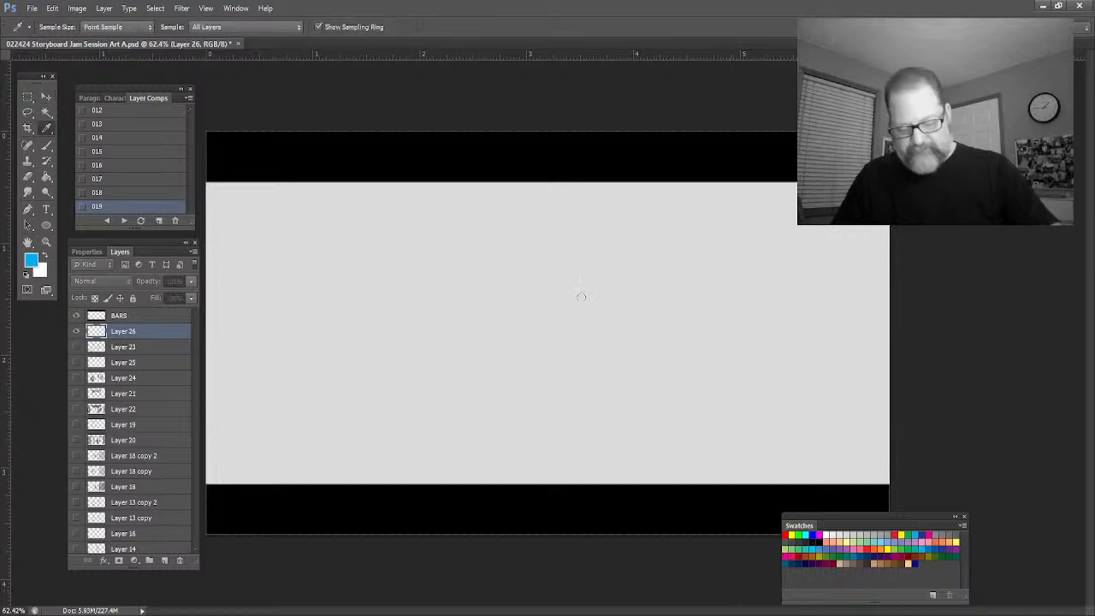
pyautogui.press('v')
pyautogui.press('d')
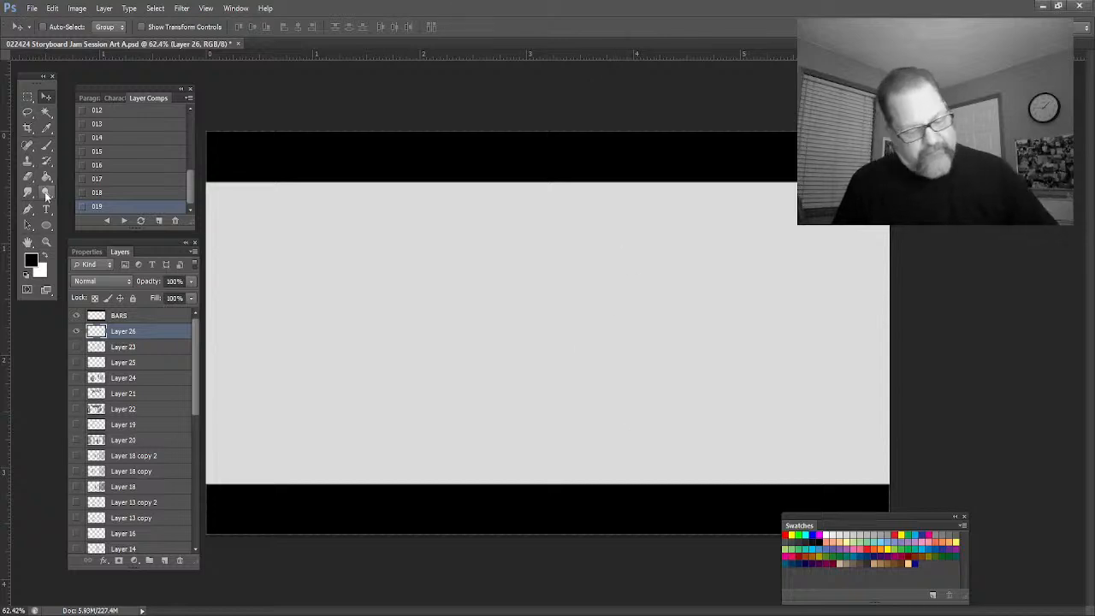
pyautogui.click(46, 145)
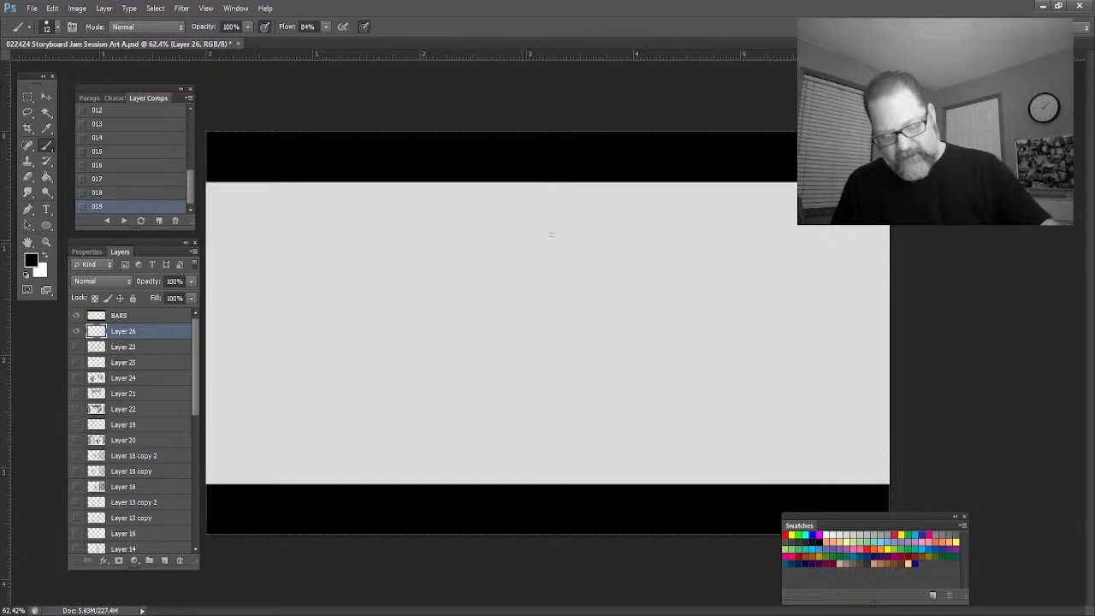
pyautogui.moveTo(370, 251)
pyautogui.mouseDown()
pyautogui.moveTo(442, 268)
pyautogui.moveTo(333, 241)
pyautogui.moveTo(616, 185)
pyautogui.moveTo(548, 182)
pyautogui.mouseUp()
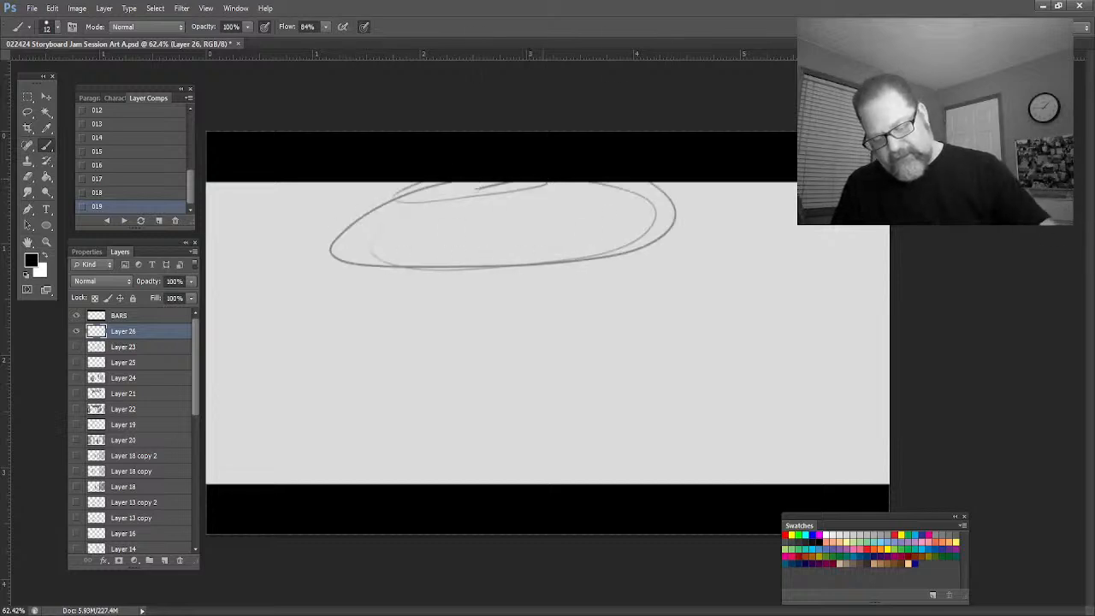
pyautogui.moveTo(481, 183); pyautogui.dragTo(342, 316)
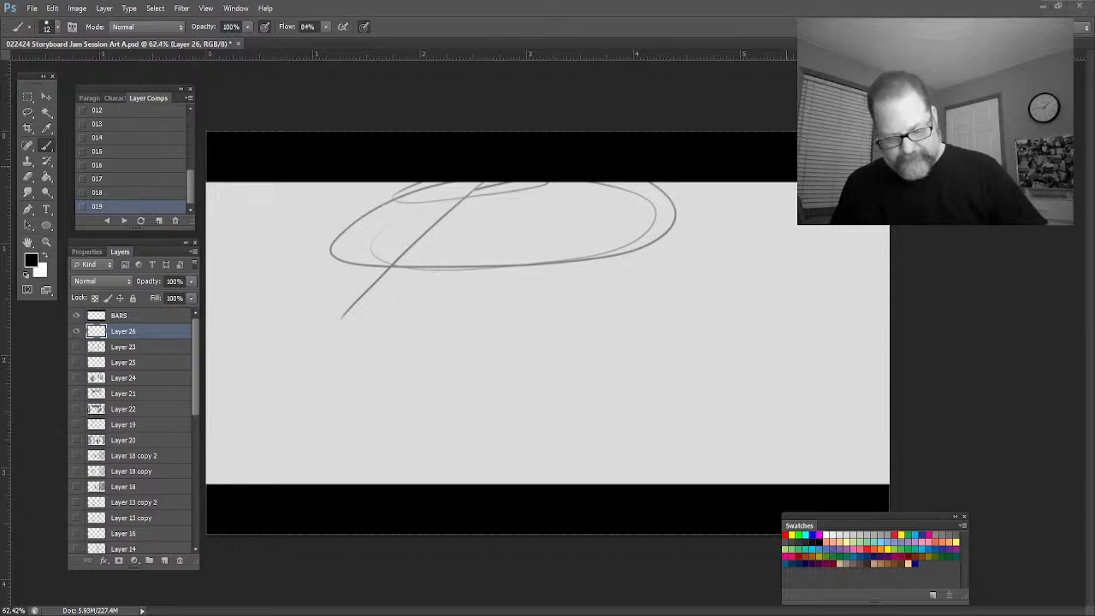
pyautogui.moveTo(515, 359); pyautogui.dragTo(510, 477)
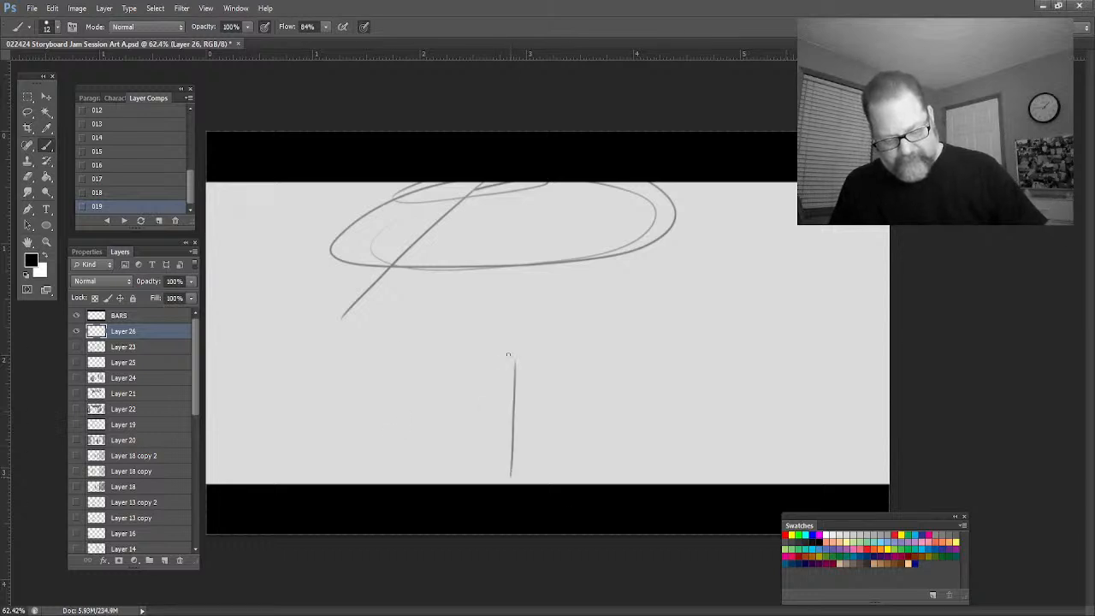
pyautogui.moveTo(241, 191)
pyautogui.mouseDown()
pyautogui.moveTo(496, 347)
pyautogui.moveTo(518, 339)
pyautogui.mouseUp()
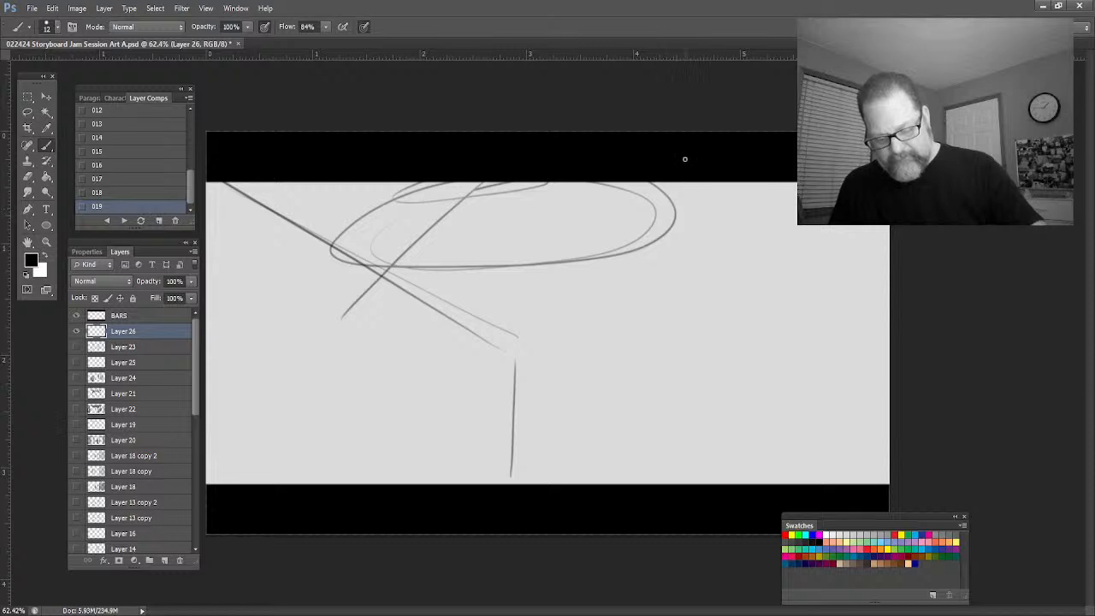
pyautogui.moveTo(685, 185); pyautogui.dragTo(718, 484)
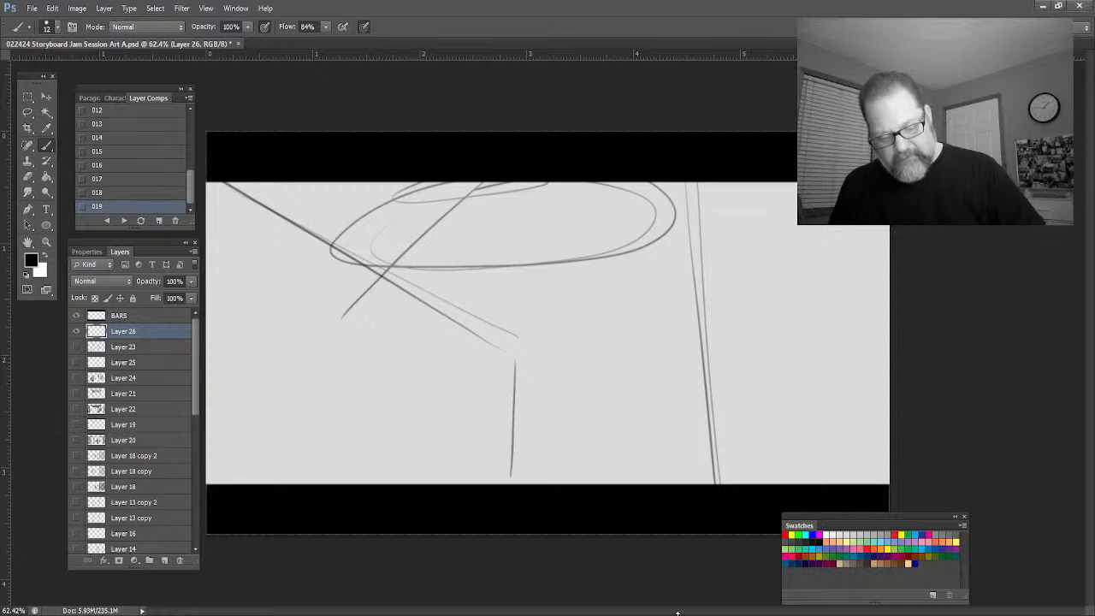
# Add the beam's lower edge, vertical column lines beneath it, a small ellipse inside the large one and diagonal lines at both sides
pyautogui.moveTo(480, 383); pyautogui.dragTo(476, 484)
pyautogui.moveTo(462, 363); pyautogui.dragTo(215, 214)
pyautogui.moveTo(423, 373); pyautogui.dragTo(418, 484)
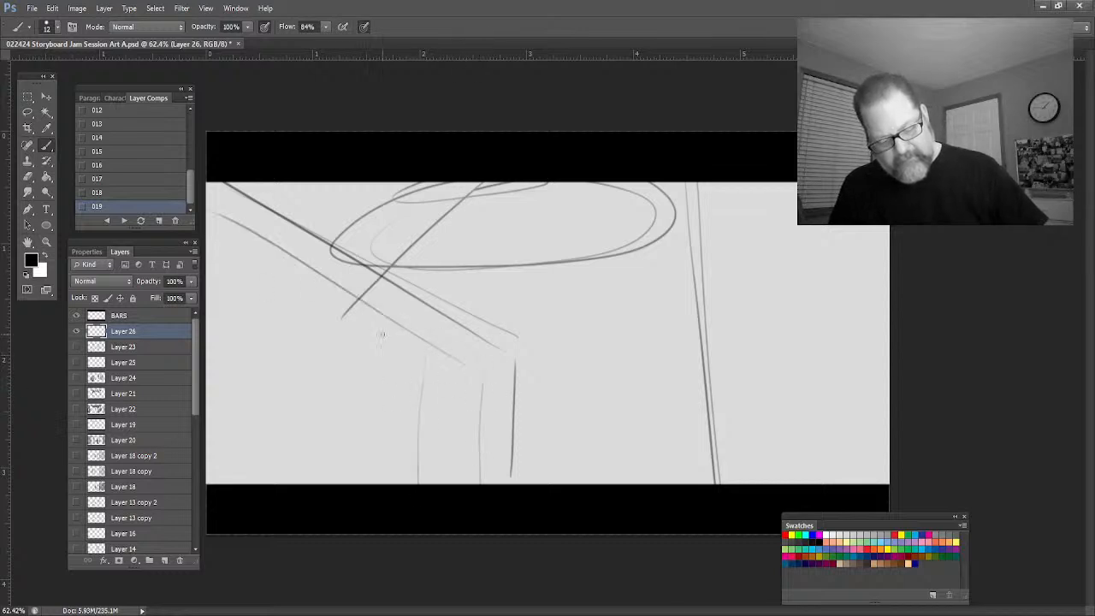
pyautogui.moveTo(350, 313); pyautogui.dragTo(333, 484)
pyautogui.moveTo(270, 227); pyautogui.dragTo(249, 411)
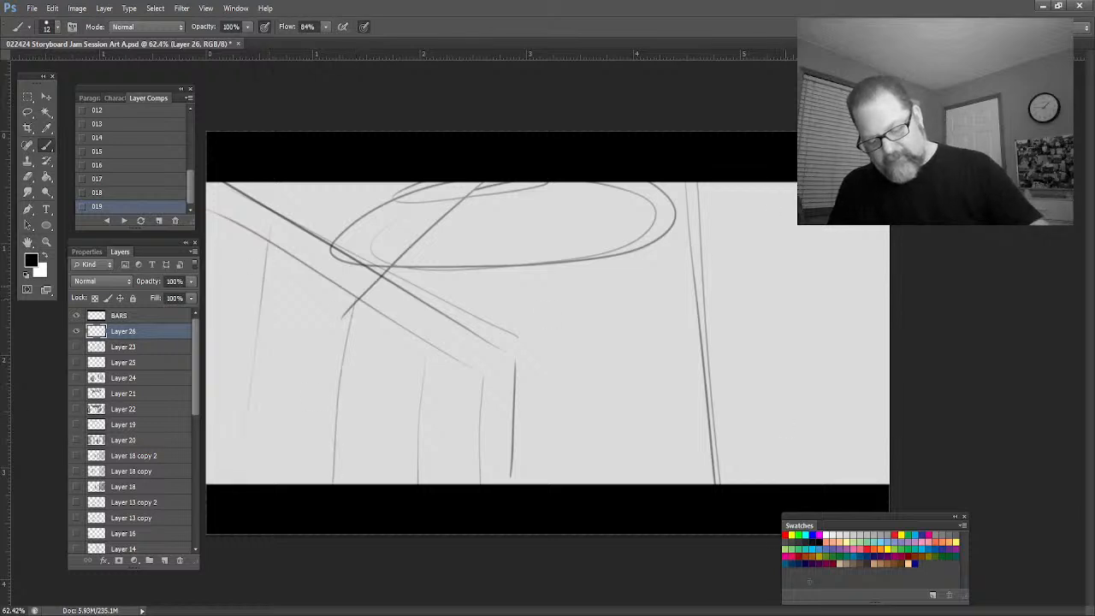
pyautogui.moveTo(505, 220); pyautogui.dragTo(343, 282)
pyautogui.moveTo(624, 182); pyautogui.dragTo(743, 256)
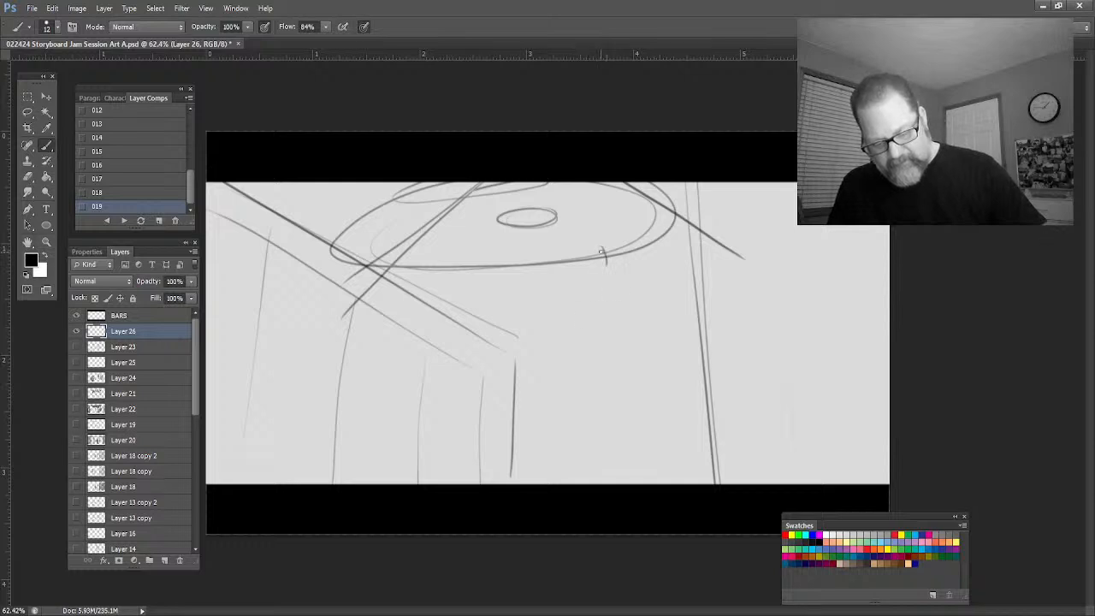
# Sketch a standing figure seen from behind beneath the ellipse, with head, torso, legs and both arms held out from the body
pyautogui.moveTo(601, 252)
pyautogui.mouseDown()
pyautogui.moveTo(590, 243)
pyautogui.moveTo(592, 276)
pyautogui.moveTo(610, 272)
pyautogui.moveTo(602, 248)
pyautogui.moveTo(566, 313)
pyautogui.mouseUp()
pyautogui.moveTo(629, 283)
pyautogui.mouseDown()
pyautogui.moveTo(572, 310)
pyautogui.moveTo(582, 378)
pyautogui.moveTo(654, 359)
pyautogui.moveTo(609, 385)
pyautogui.moveTo(659, 366)
pyautogui.moveTo(689, 478)
pyautogui.mouseUp()
pyautogui.moveTo(670, 372); pyautogui.dragTo(689, 482)
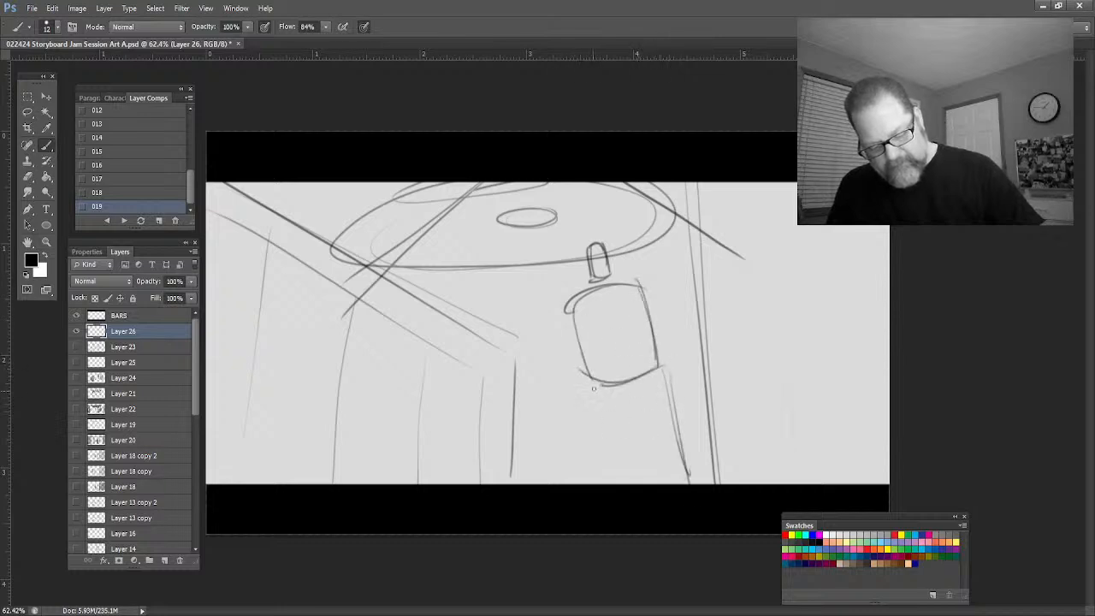
pyautogui.moveTo(594, 385); pyautogui.dragTo(590, 486)
pyautogui.moveTo(641, 407)
pyautogui.mouseDown()
pyautogui.moveTo(617, 478)
pyautogui.moveTo(664, 458)
pyautogui.moveTo(676, 480)
pyautogui.mouseUp()
pyautogui.moveTo(637, 280)
pyautogui.mouseDown()
pyautogui.moveTo(705, 350)
pyautogui.moveTo(653, 337)
pyautogui.mouseUp()
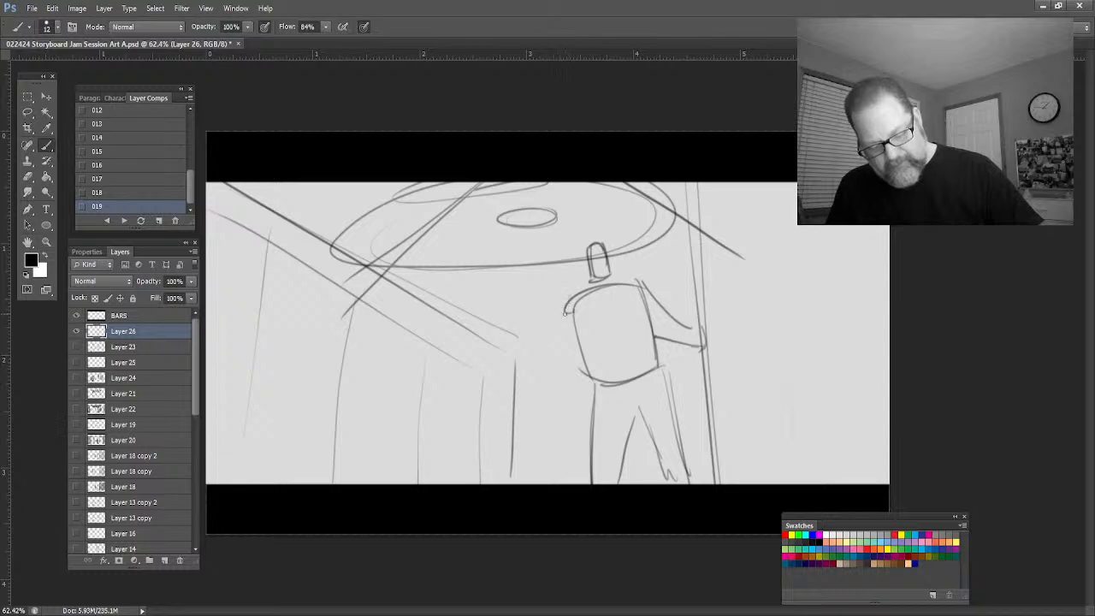
pyautogui.moveTo(568, 299)
pyautogui.mouseDown()
pyautogui.moveTo(529, 349)
pyautogui.moveTo(567, 313)
pyautogui.moveTo(532, 345)
pyautogui.moveTo(537, 354)
pyautogui.mouseUp()
pyautogui.moveTo(533, 344); pyautogui.dragTo(517, 387)
pyautogui.moveTo(539, 346)
pyautogui.mouseDown()
pyautogui.moveTo(512, 392)
pyautogui.moveTo(523, 390)
pyautogui.mouseUp()
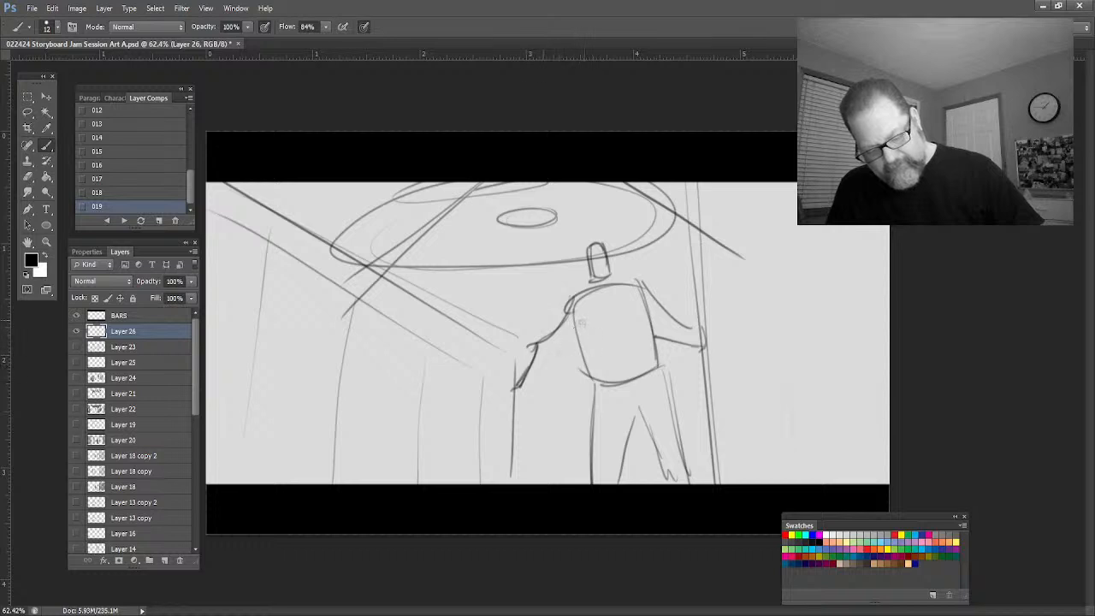
# Give the figure a brimmed cap and collar, firm up the torso, and draw a utility belt with holster and pouches
pyautogui.moveTo(624, 272)
pyautogui.mouseDown()
pyautogui.moveTo(586, 277)
pyautogui.moveTo(585, 293)
pyautogui.moveTo(616, 241)
pyautogui.mouseUp()
pyautogui.moveTo(617, 243); pyautogui.dragTo(586, 248)
pyautogui.moveTo(575, 247); pyautogui.dragTo(571, 245)
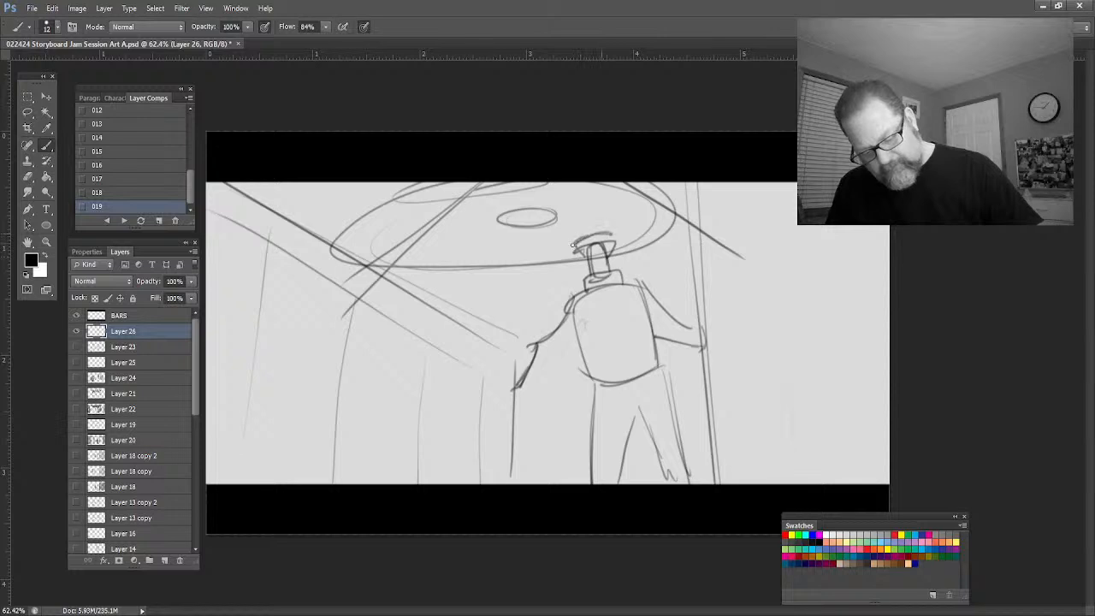
pyautogui.moveTo(573, 301)
pyautogui.mouseDown()
pyautogui.moveTo(574, 335)
pyautogui.moveTo(657, 362)
pyautogui.mouseUp()
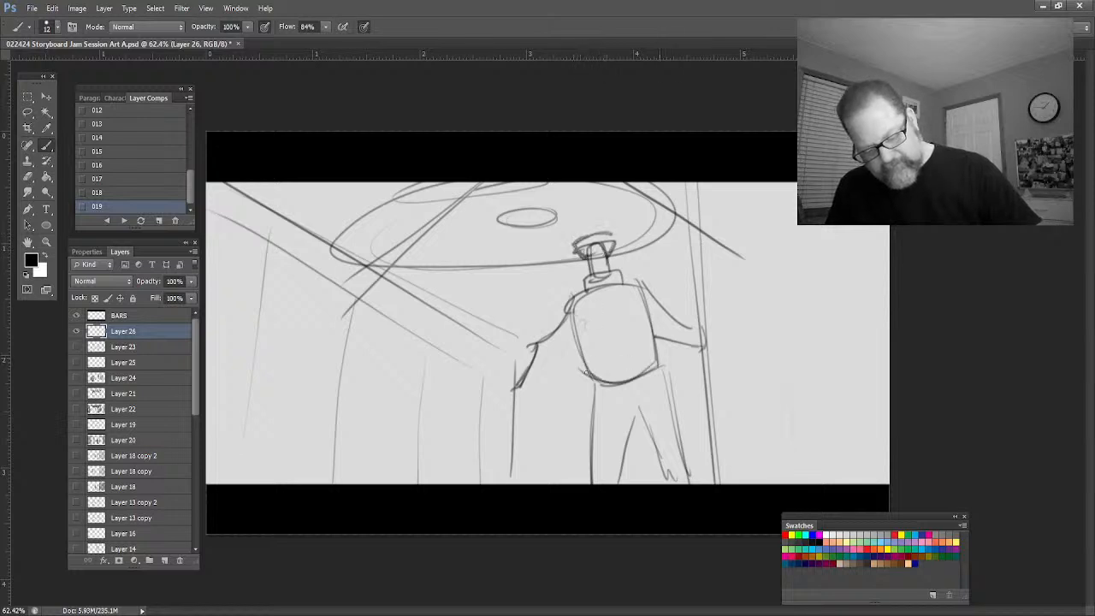
pyautogui.moveTo(585, 373); pyautogui.dragTo(604, 417)
pyautogui.moveTo(635, 361)
pyautogui.mouseDown()
pyautogui.moveTo(655, 381)
pyautogui.moveTo(625, 373)
pyautogui.moveTo(646, 390)
pyautogui.moveTo(618, 385)
pyautogui.moveTo(677, 388)
pyautogui.mouseUp()
pyautogui.moveTo(590, 391); pyautogui.dragTo(671, 401)
pyautogui.moveTo(610, 423); pyautogui.dragTo(634, 433)
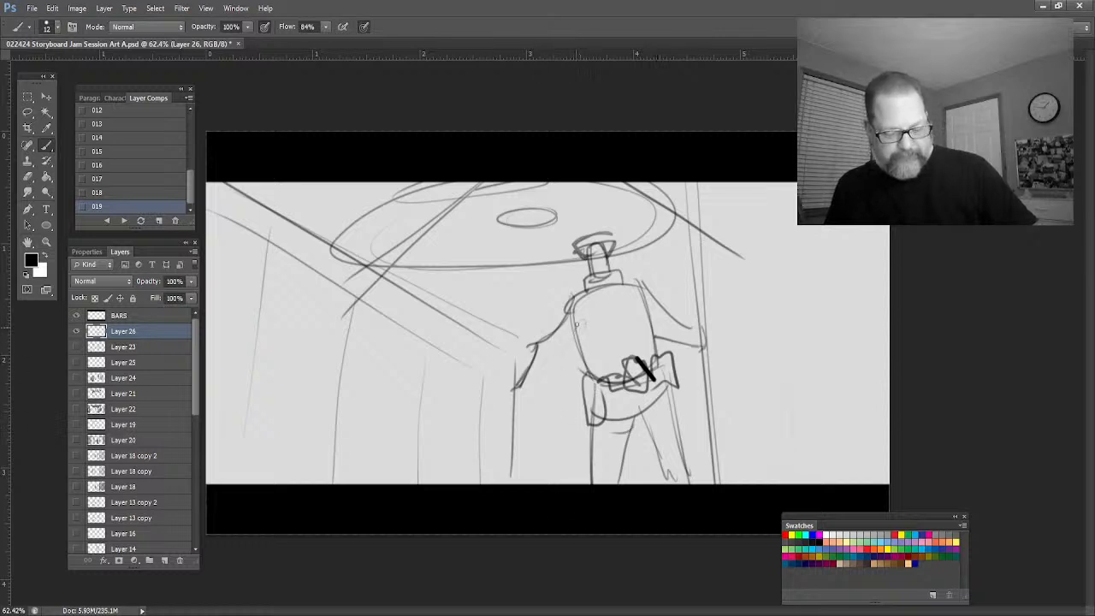
# Thicken the figure's two arms and add the hands, shoulder details and back contours
pyautogui.moveTo(575, 324); pyautogui.dragTo(498, 402)
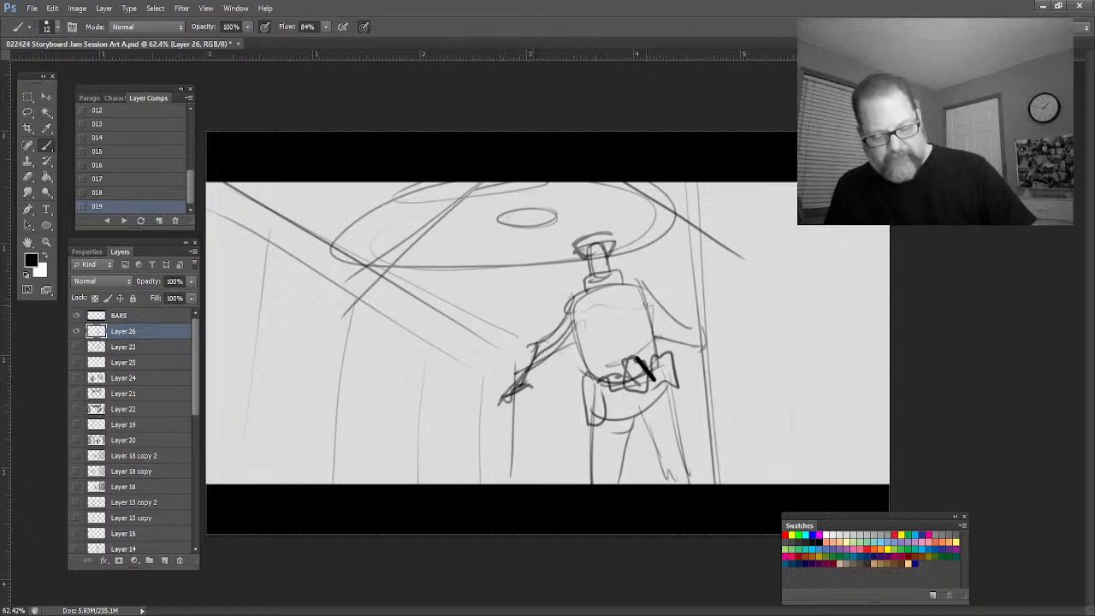
pyautogui.moveTo(574, 298)
pyautogui.mouseDown()
pyautogui.moveTo(568, 289)
pyautogui.moveTo(562, 306)
pyautogui.moveTo(554, 293)
pyautogui.mouseUp()
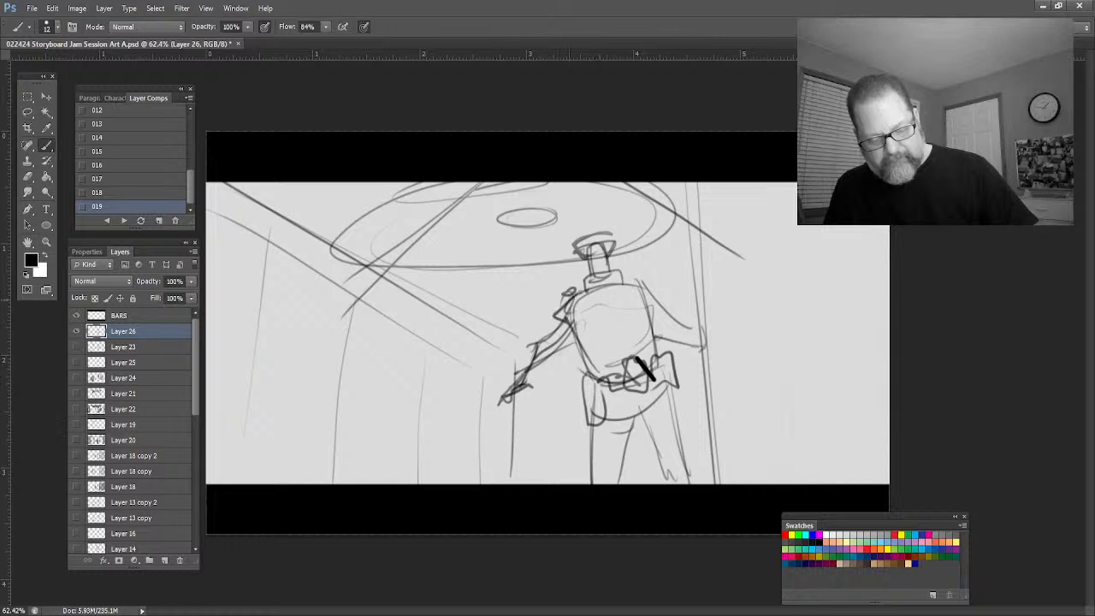
pyautogui.moveTo(652, 291); pyautogui.dragTo(648, 375)
pyautogui.moveTo(659, 309); pyautogui.dragTo(713, 340)
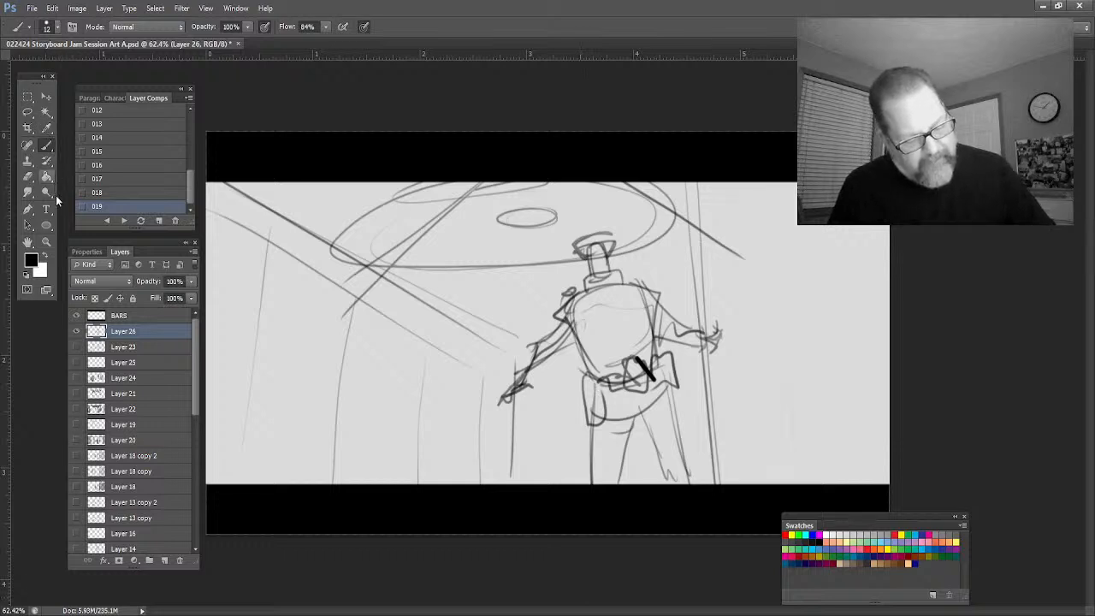
# Add a new layer directly below the line sketch on Layer 26
pyautogui.click(206, 260)
pyautogui.click(686, 245)
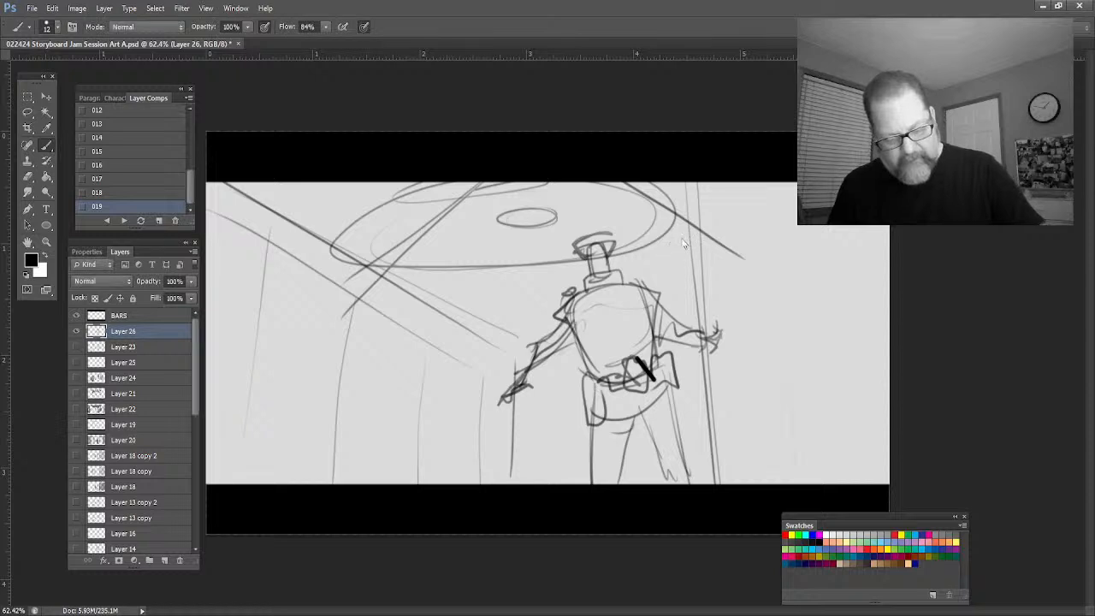
pyautogui.moveTo(139, 337); pyautogui.dragTo(129, 353)
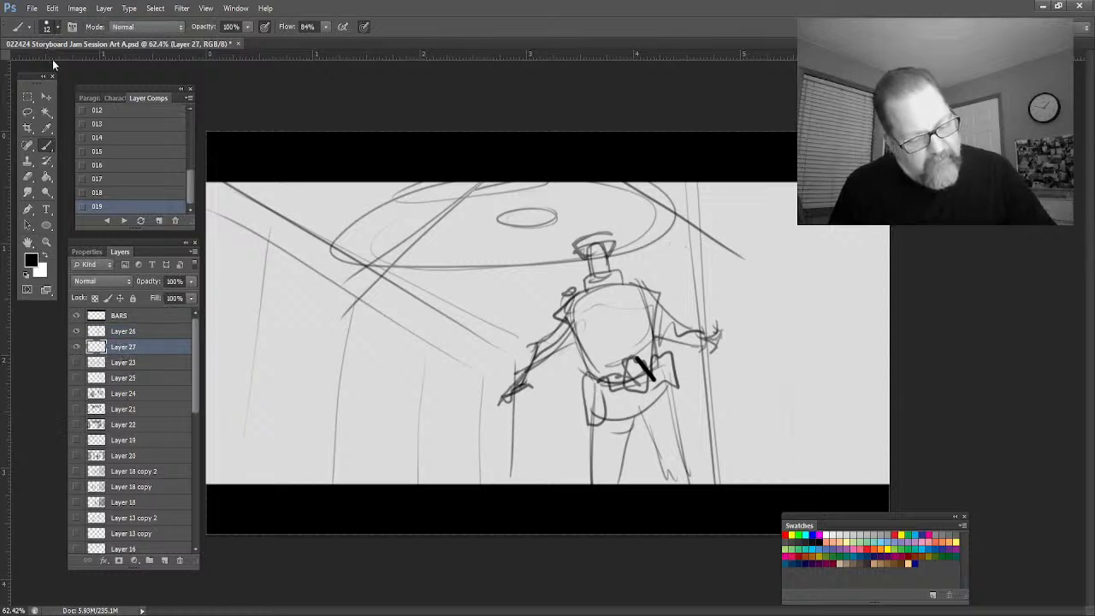
# Shade the background on Layer 27 with a size 64 brush beside the figure, between its legs and up the pillar at its right
pyautogui.moveTo(676, 233)
pyautogui.mouseDown()
pyautogui.moveTo(684, 328)
pyautogui.moveTo(661, 256)
pyautogui.moveTo(653, 274)
pyautogui.moveTo(632, 262)
pyautogui.moveTo(622, 269)
pyautogui.moveTo(681, 231)
pyautogui.moveTo(678, 185)
pyautogui.mouseUp()
pyautogui.moveTo(680, 351)
pyautogui.mouseDown()
pyautogui.moveTo(690, 424)
pyautogui.moveTo(679, 401)
pyautogui.moveTo(683, 417)
pyautogui.moveTo(692, 390)
pyautogui.moveTo(696, 437)
pyautogui.moveTo(695, 360)
pyautogui.moveTo(690, 346)
pyautogui.moveTo(703, 474)
pyautogui.moveTo(673, 393)
pyautogui.moveTo(655, 479)
pyautogui.moveTo(631, 472)
pyautogui.moveTo(634, 432)
pyautogui.moveTo(581, 486)
pyautogui.moveTo(569, 386)
pyautogui.moveTo(564, 442)
pyautogui.moveTo(557, 412)
pyautogui.moveTo(536, 410)
pyautogui.moveTo(568, 360)
pyautogui.mouseUp()
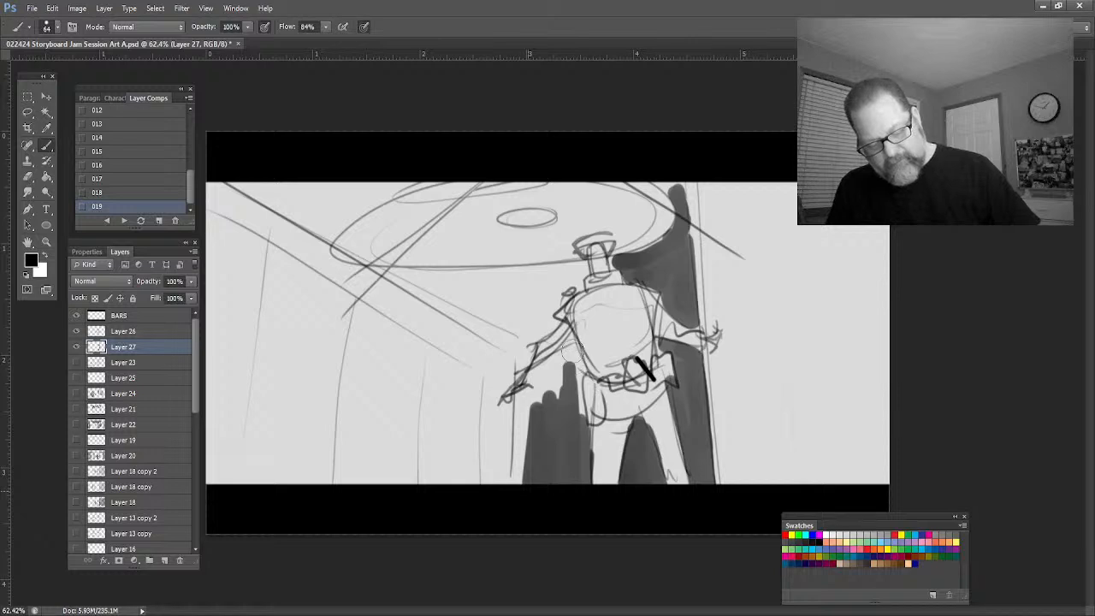
pyautogui.moveTo(524, 404); pyautogui.dragTo(516, 481)
pyautogui.moveTo(578, 396)
pyautogui.mouseDown()
pyautogui.moveTo(573, 344)
pyautogui.moveTo(578, 416)
pyautogui.moveTo(546, 359)
pyautogui.moveTo(552, 400)
pyautogui.moveTo(532, 376)
pyautogui.moveTo(513, 429)
pyautogui.mouseUp()
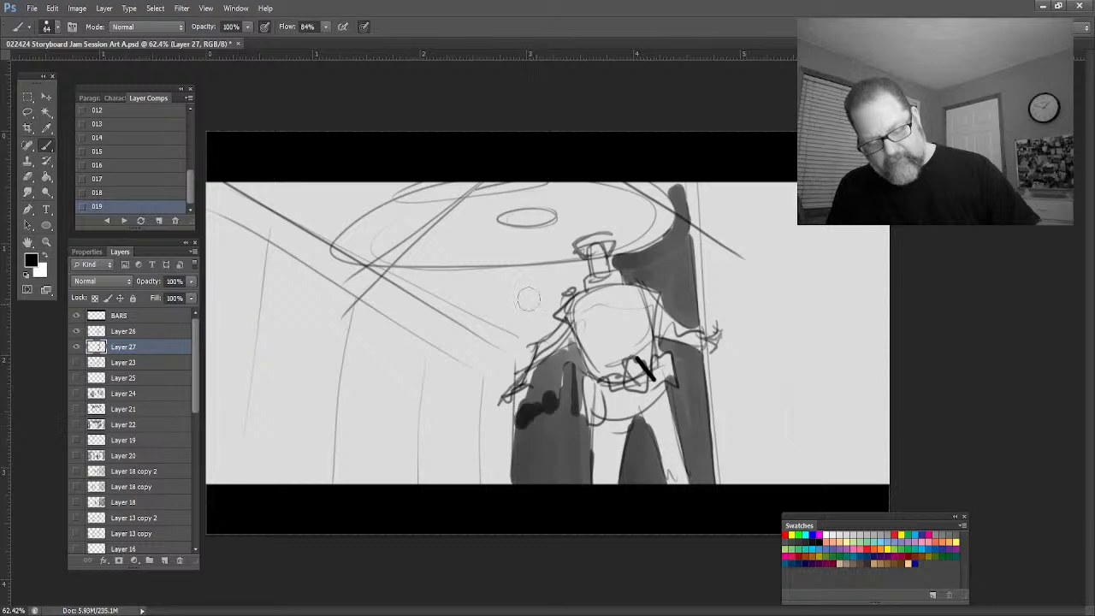
# Fill the wedge beneath the large ceiling ellipse with dark tone and shade the small inner ellipse
pyautogui.moveTo(583, 261)
pyautogui.mouseDown()
pyautogui.moveTo(553, 293)
pyautogui.moveTo(550, 326)
pyautogui.moveTo(526, 343)
pyautogui.moveTo(423, 288)
pyautogui.moveTo(501, 311)
pyautogui.moveTo(545, 276)
pyautogui.moveTo(502, 285)
pyautogui.moveTo(428, 279)
pyautogui.mouseUp()
pyautogui.moveTo(546, 285); pyautogui.dragTo(523, 330)
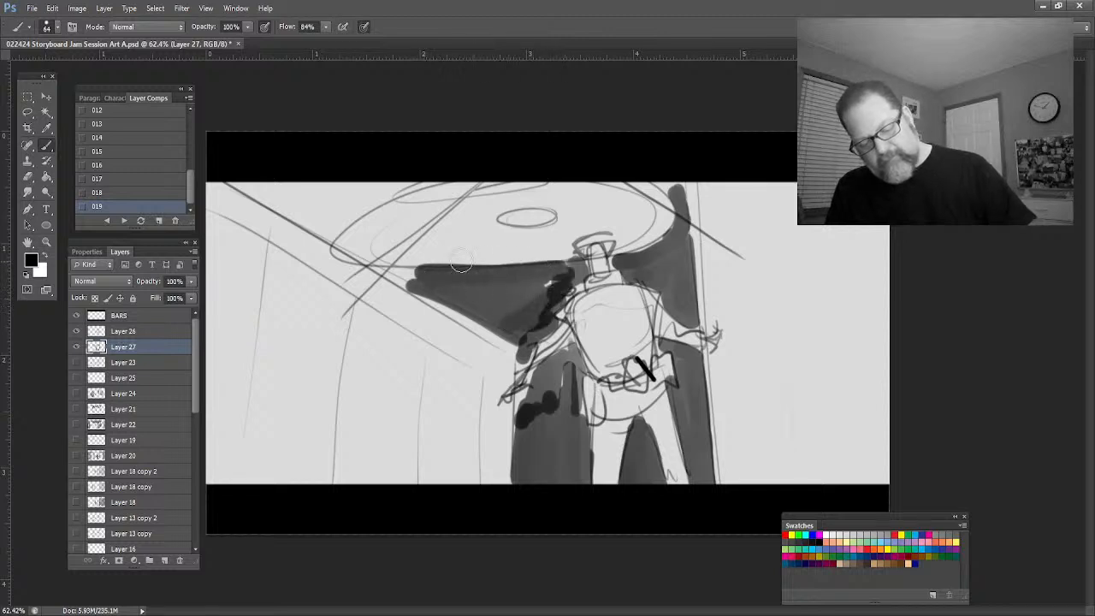
pyautogui.moveTo(549, 218)
pyautogui.mouseDown()
pyautogui.moveTo(513, 225)
pyautogui.moveTo(544, 216)
pyautogui.mouseUp()
pyautogui.moveTo(482, 304)
pyautogui.mouseDown()
pyautogui.moveTo(378, 267)
pyautogui.moveTo(422, 286)
pyautogui.mouseUp()
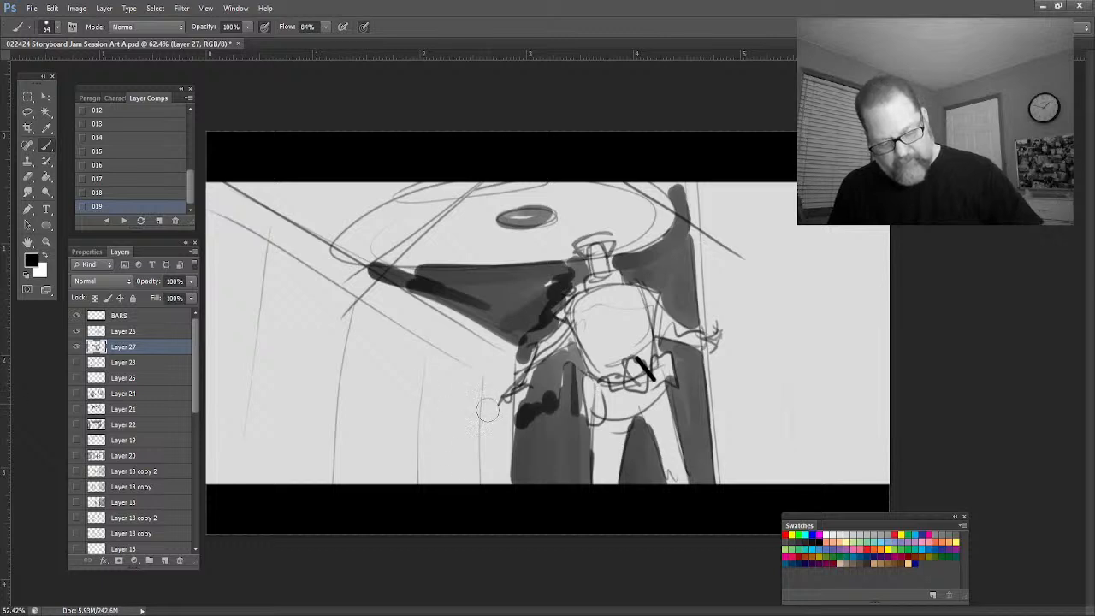
# Darken the frame's left wall with layered slanting strokes and shade the upper-left corner of the ceiling
pyautogui.moveTo(231, 236)
pyautogui.mouseDown()
pyautogui.moveTo(312, 479)
pyautogui.moveTo(296, 484)
pyautogui.mouseUp()
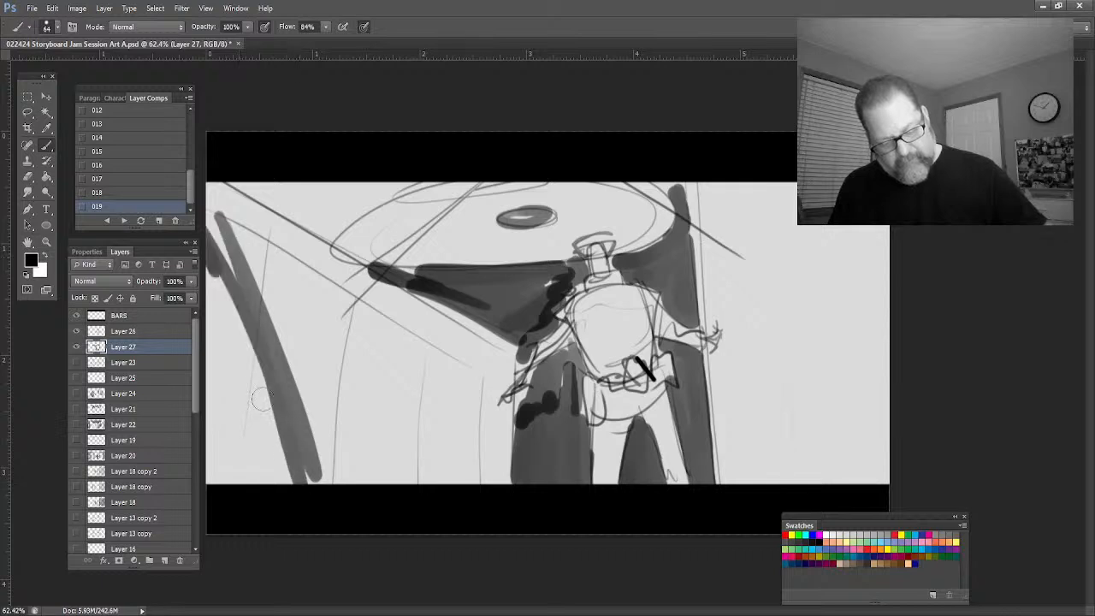
pyautogui.moveTo(209, 274); pyautogui.dragTo(282, 483)
pyautogui.moveTo(215, 325); pyautogui.dragTo(246, 441)
pyautogui.moveTo(261, 355); pyautogui.dragTo(231, 487)
pyautogui.moveTo(218, 265); pyautogui.dragTo(239, 488)
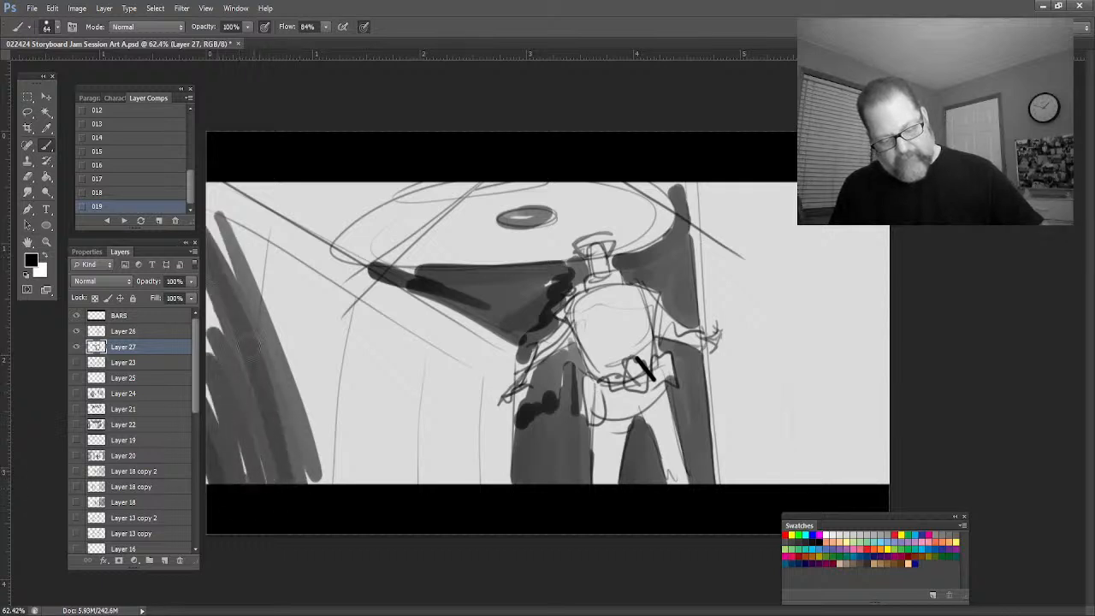
pyautogui.moveTo(210, 210); pyautogui.dragTo(269, 363)
pyautogui.moveTo(201, 167); pyautogui.dragTo(274, 359)
pyautogui.moveTo(329, 210)
pyautogui.mouseDown()
pyautogui.moveTo(382, 185)
pyautogui.moveTo(338, 228)
pyautogui.moveTo(392, 185)
pyautogui.moveTo(315, 217)
pyautogui.moveTo(283, 195)
pyautogui.moveTo(319, 220)
pyautogui.moveTo(313, 186)
pyautogui.moveTo(291, 183)
pyautogui.moveTo(300, 454)
pyautogui.mouseUp()
pyautogui.moveTo(224, 198); pyautogui.dragTo(276, 501)
pyautogui.moveTo(256, 323); pyautogui.dragTo(232, 567)
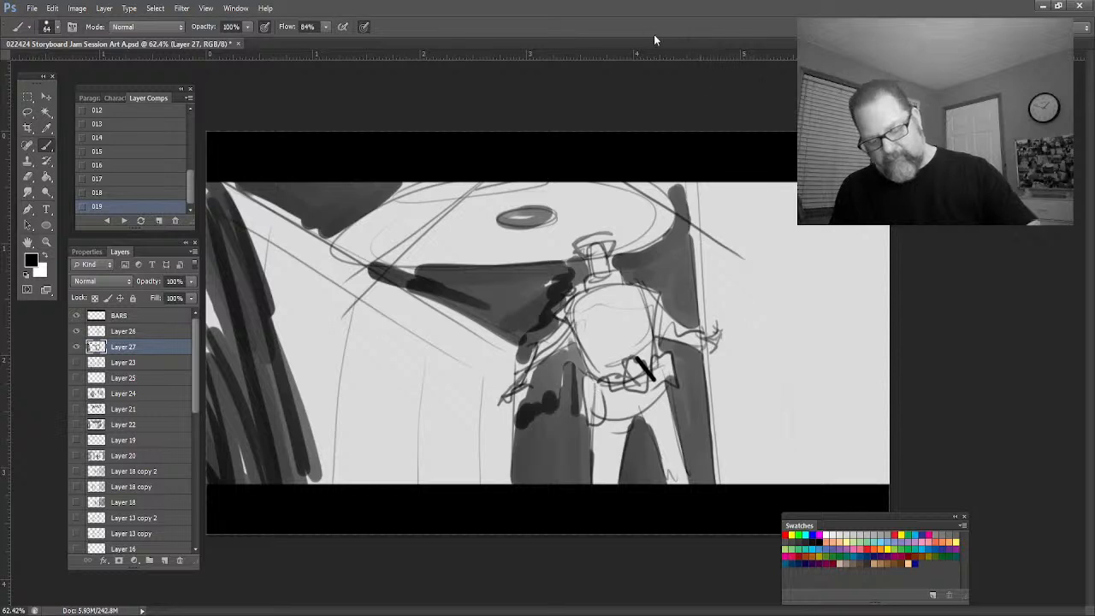
# Hatch the wall at the right of the frame with long, near-vertical gray strokes
pyautogui.moveTo(740, 192); pyautogui.dragTo(759, 481)
pyautogui.moveTo(742, 171); pyautogui.dragTo(787, 481)
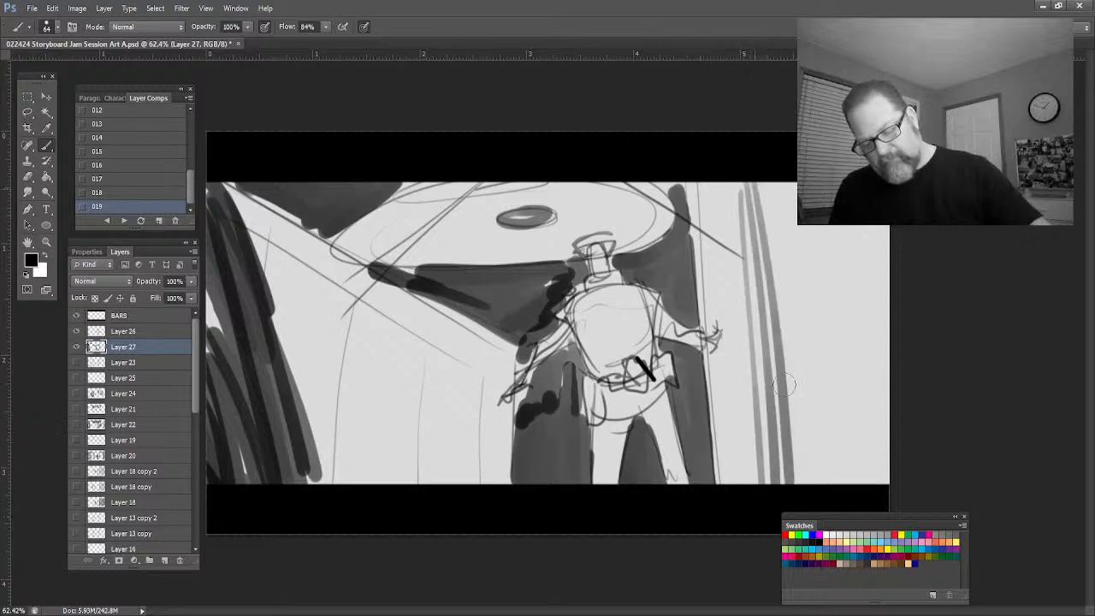
pyautogui.moveTo(768, 183); pyautogui.dragTo(842, 503)
pyautogui.moveTo(817, 229); pyautogui.dragTo(855, 479)
pyautogui.moveTo(832, 230); pyautogui.dragTo(881, 483)
pyautogui.moveTo(868, 278); pyautogui.dragTo(896, 481)
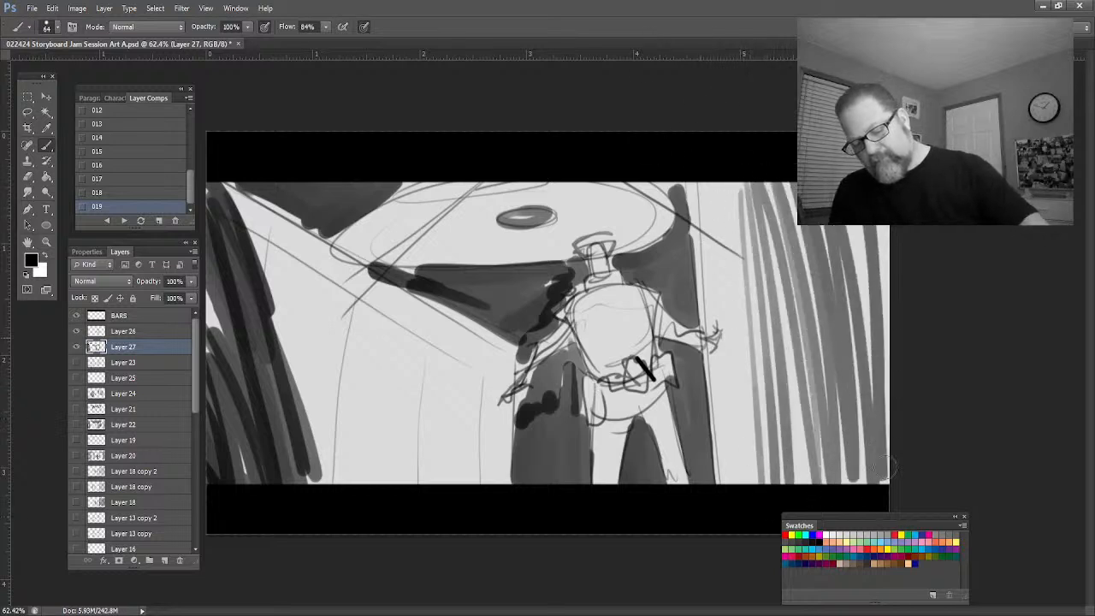
pyautogui.moveTo(880, 226); pyautogui.dragTo(894, 484)
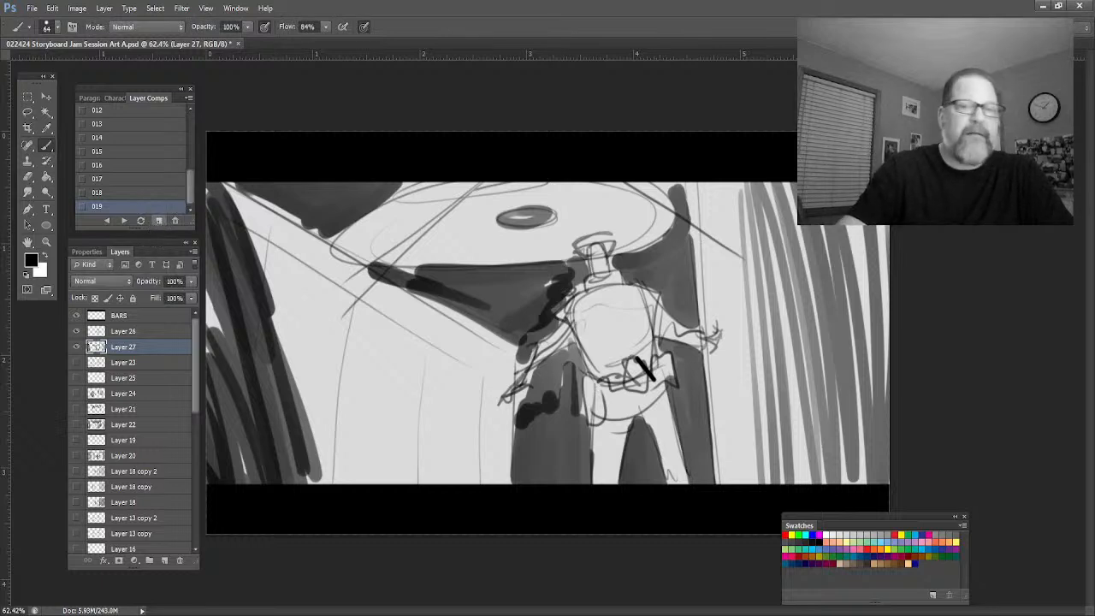
# Save the frame as layer comp 020 and compare it with comp 019
pyautogui.click(94, 219)
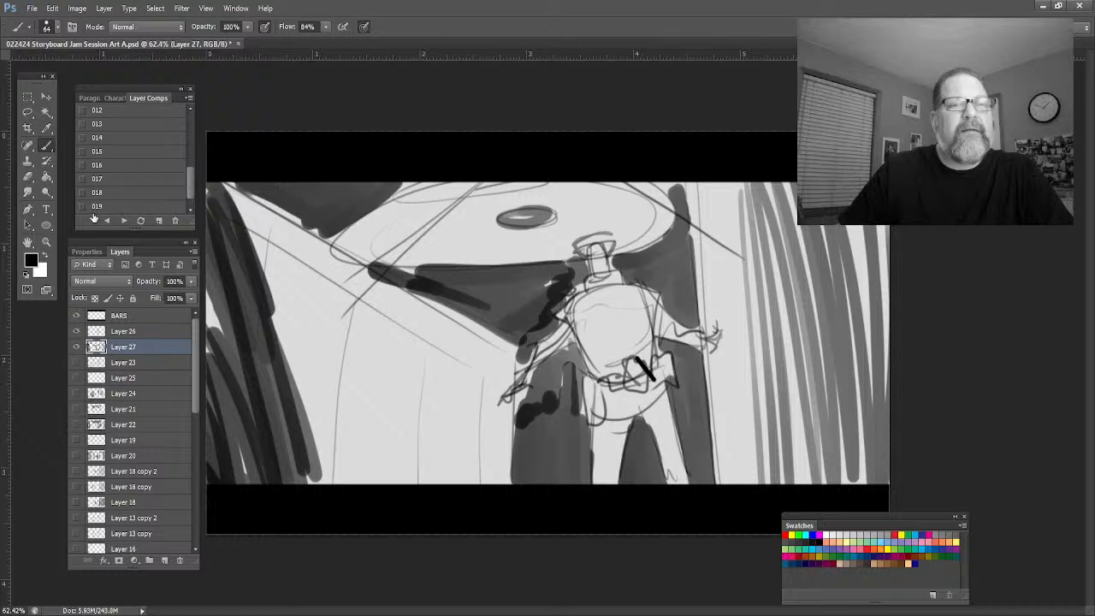
pyautogui.click(106, 220)
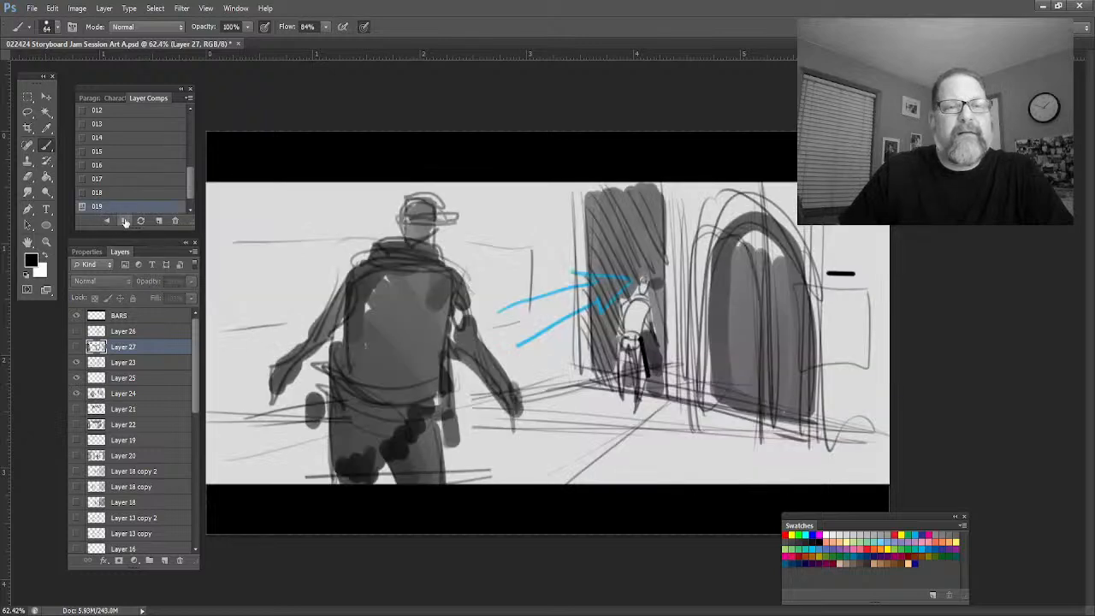
pyautogui.click(126, 222)
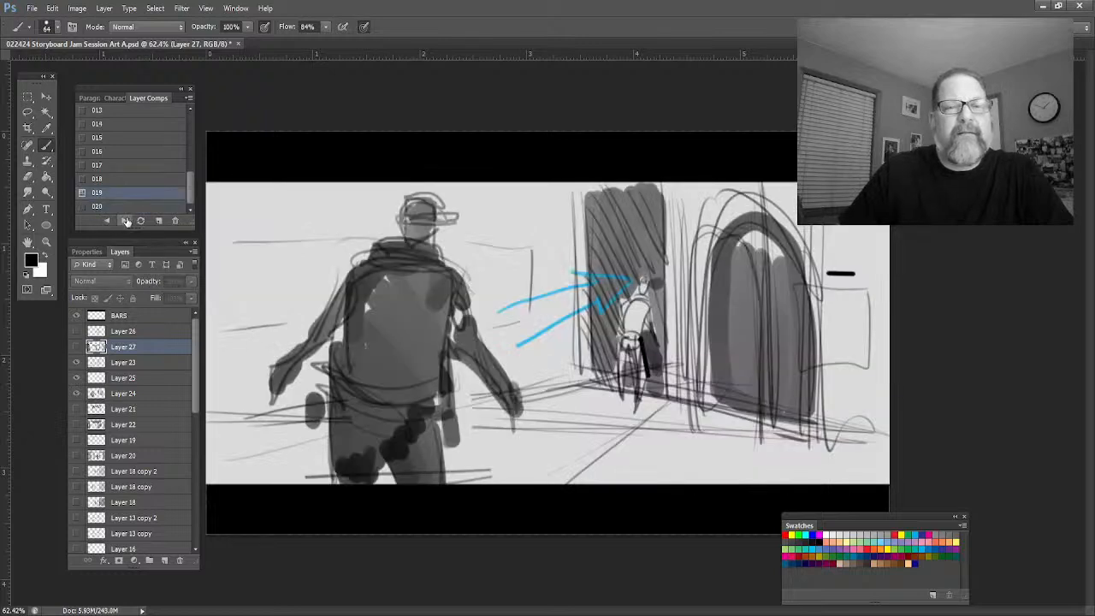
pyautogui.click(124, 221)
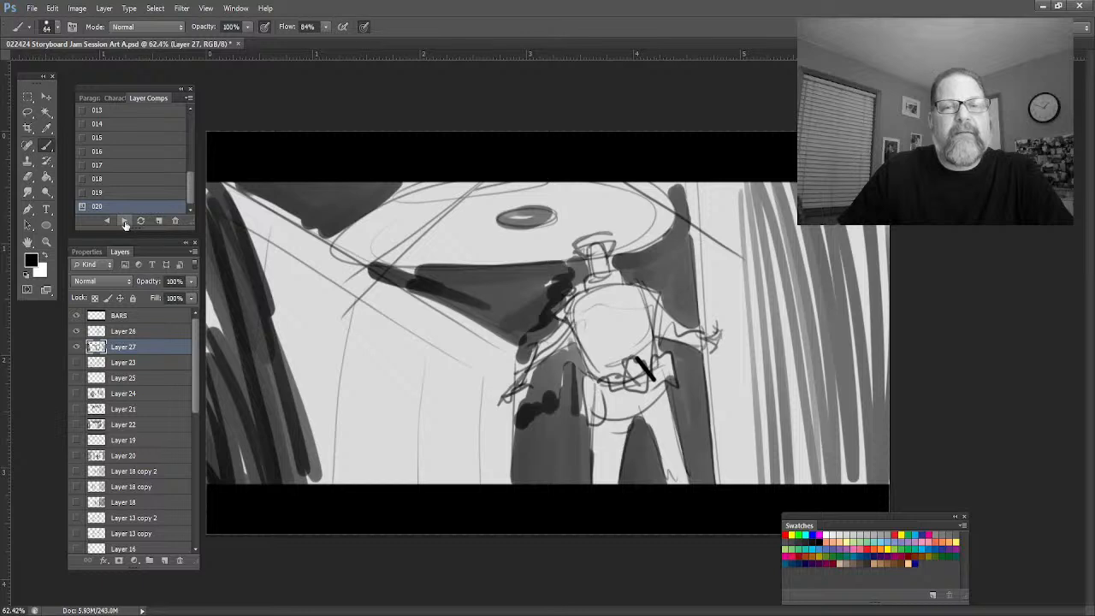
# Duplicate Layer 27, hide the original Layer 27, and delete layer comp 020
pyautogui.click(176, 223)
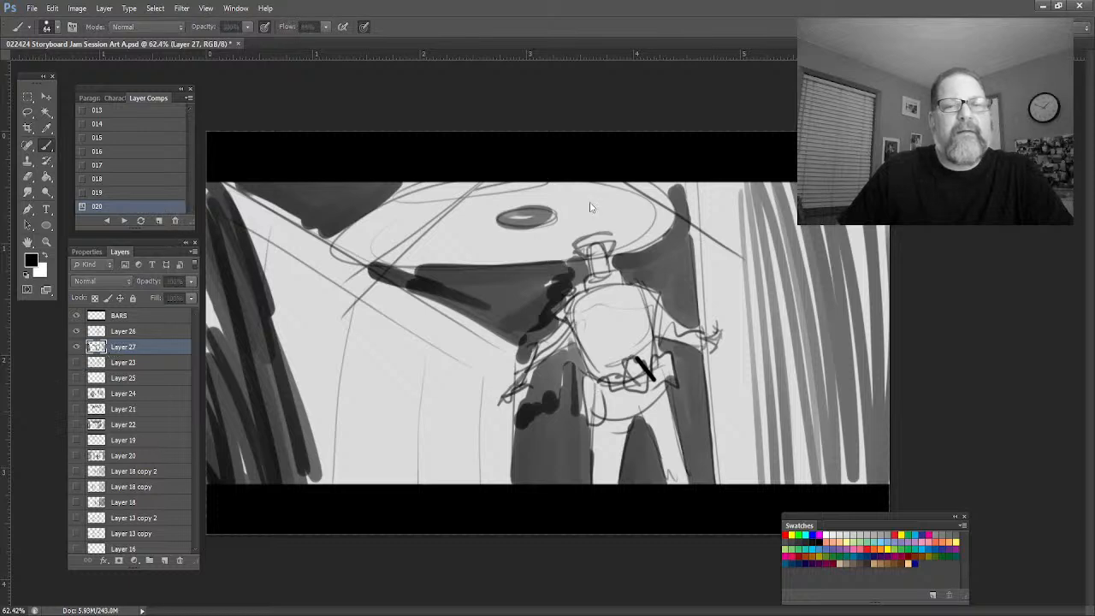
pyautogui.click(633, 201)
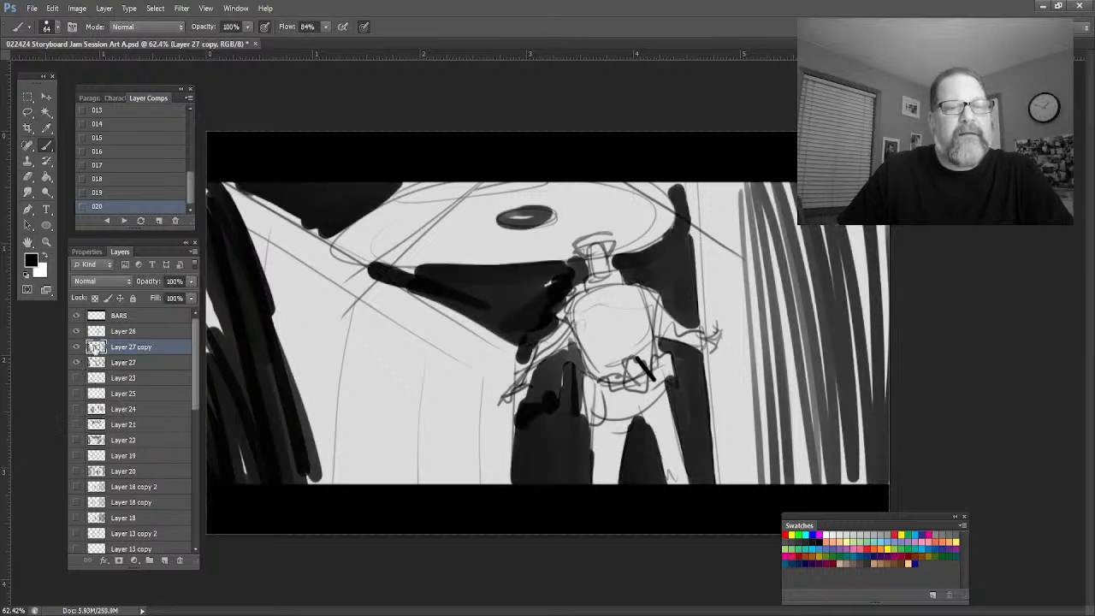
pyautogui.click(175, 222)
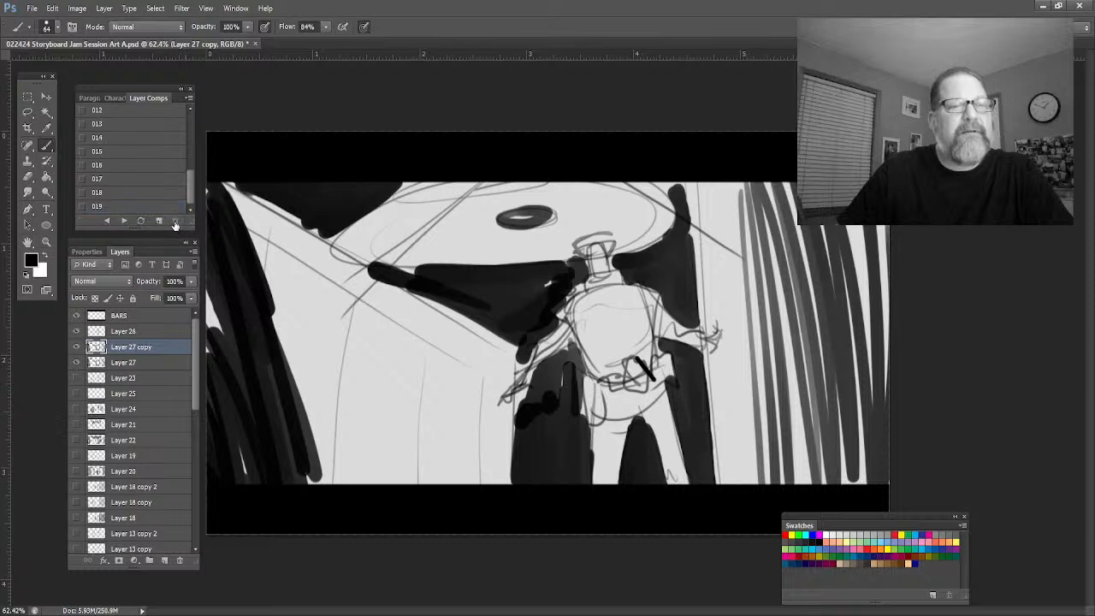
pyautogui.click(76, 363)
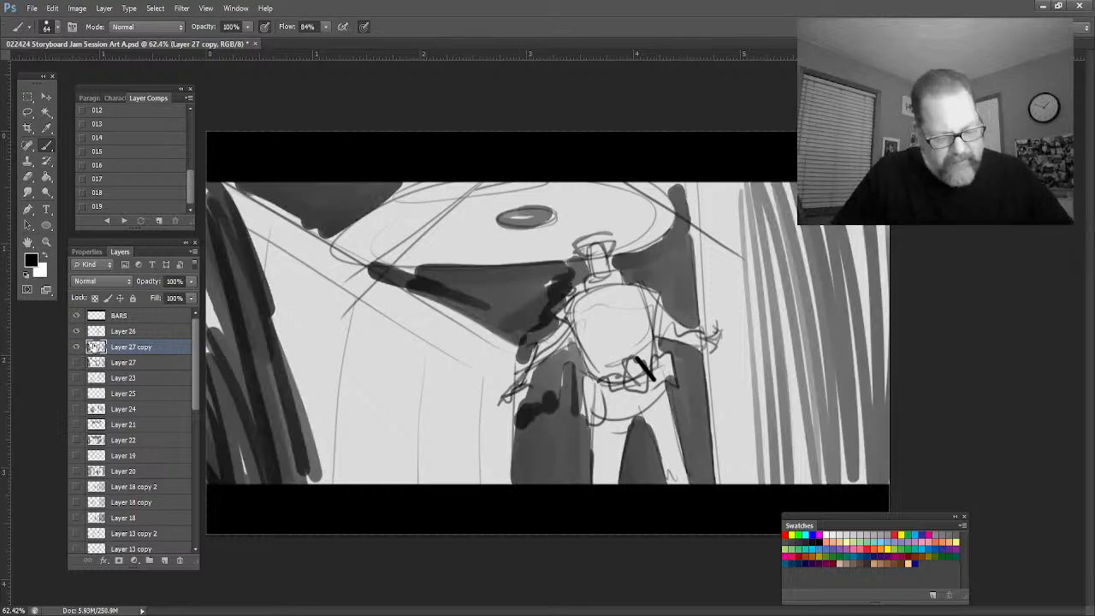
# Try to lasso around the figure on Layer 27 copy and move the selected area
pyautogui.click(27, 112)
pyautogui.moveTo(730, 359)
pyautogui.mouseDown()
pyautogui.moveTo(725, 325)
pyautogui.moveTo(689, 322)
pyautogui.moveTo(623, 231)
pyautogui.moveTo(604, 222)
pyautogui.moveTo(573, 243)
pyautogui.moveTo(578, 272)
pyautogui.moveTo(498, 414)
pyautogui.moveTo(570, 363)
pyautogui.moveTo(585, 494)
pyautogui.moveTo(621, 494)
pyautogui.moveTo(638, 438)
pyautogui.moveTo(664, 498)
pyautogui.moveTo(696, 504)
pyautogui.moveTo(682, 405)
pyautogui.mouseUp()
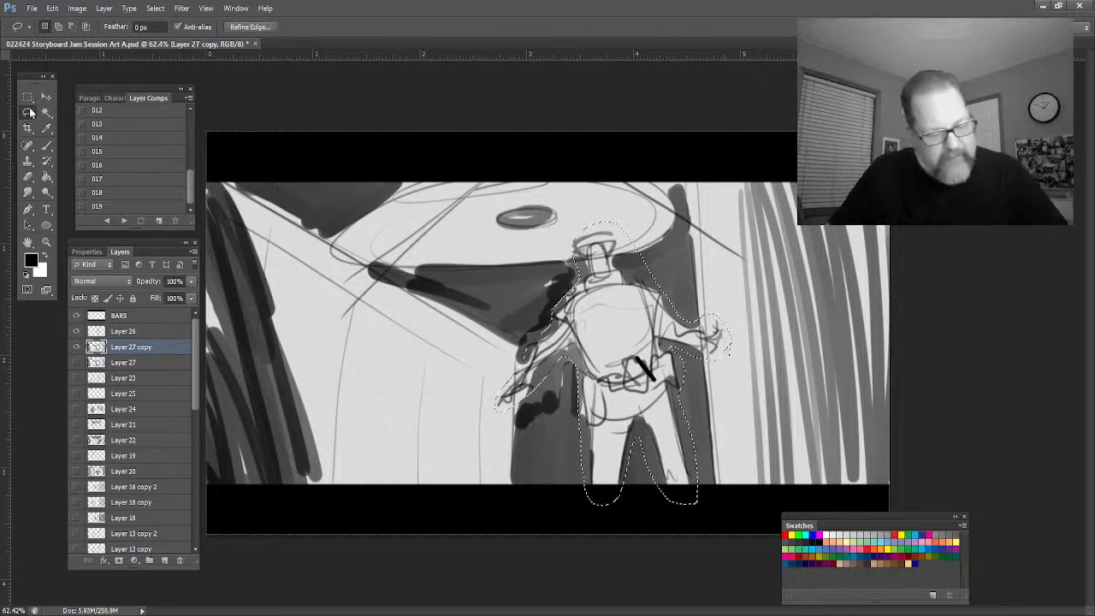
pyautogui.press('v')
pyautogui.moveTo(524, 361)
pyautogui.mouseDown()
pyautogui.moveTo(614, 342)
pyautogui.moveTo(709, 347)
pyautogui.moveTo(634, 344)
pyautogui.mouseUp()
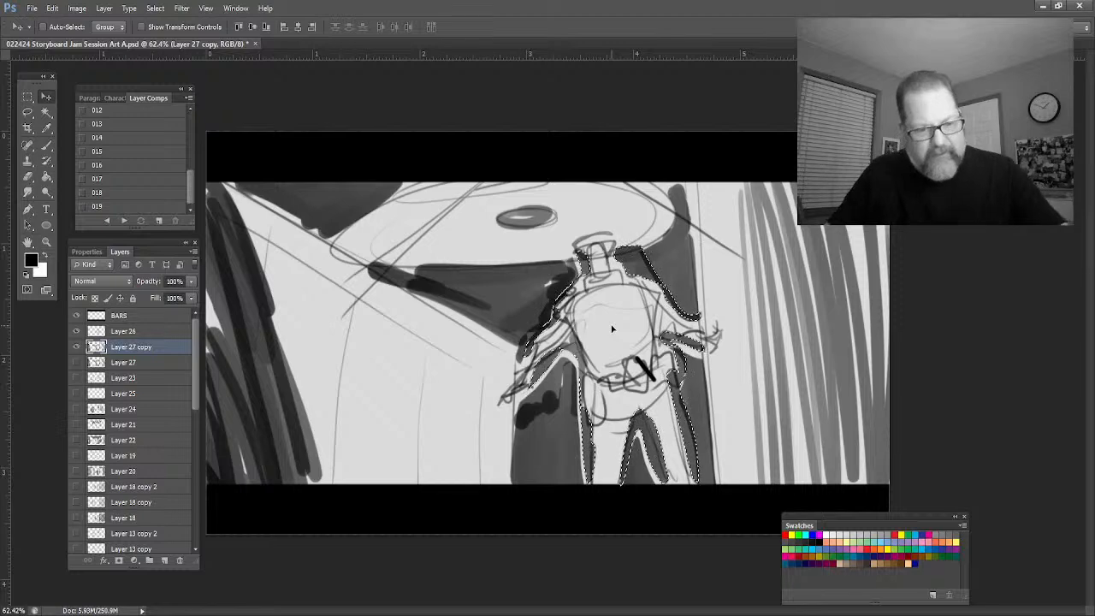
pyautogui.hotkey('ctrl', 'z')
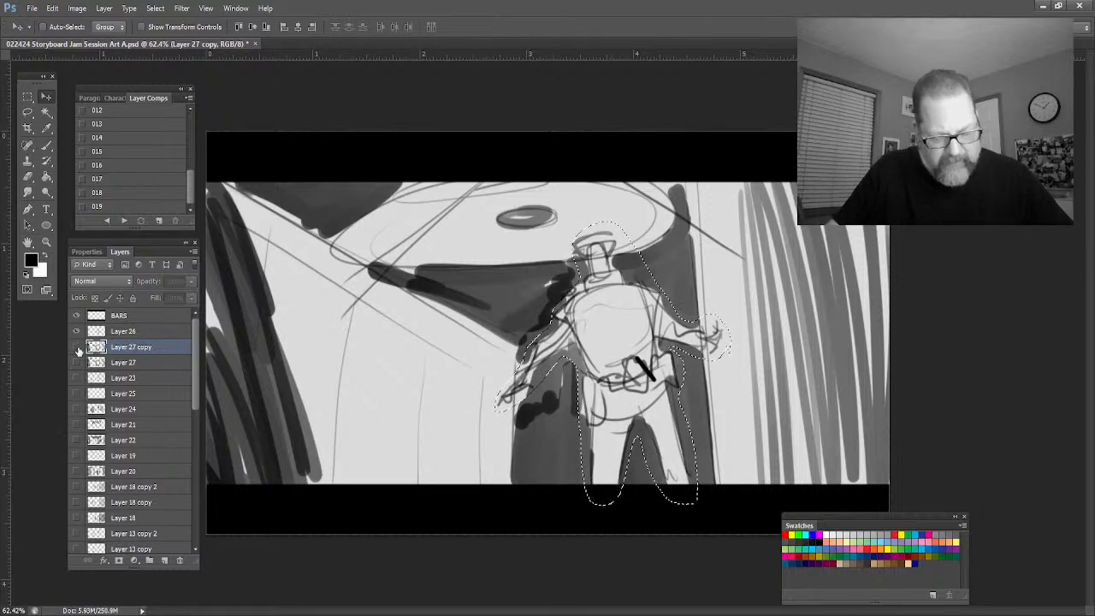
# Compare what Layer 26, Layer 27 copy and Layer 27 contain by toggling their visibility, and clear the lasso selection
pyautogui.click(76, 346)
pyautogui.click(77, 346)
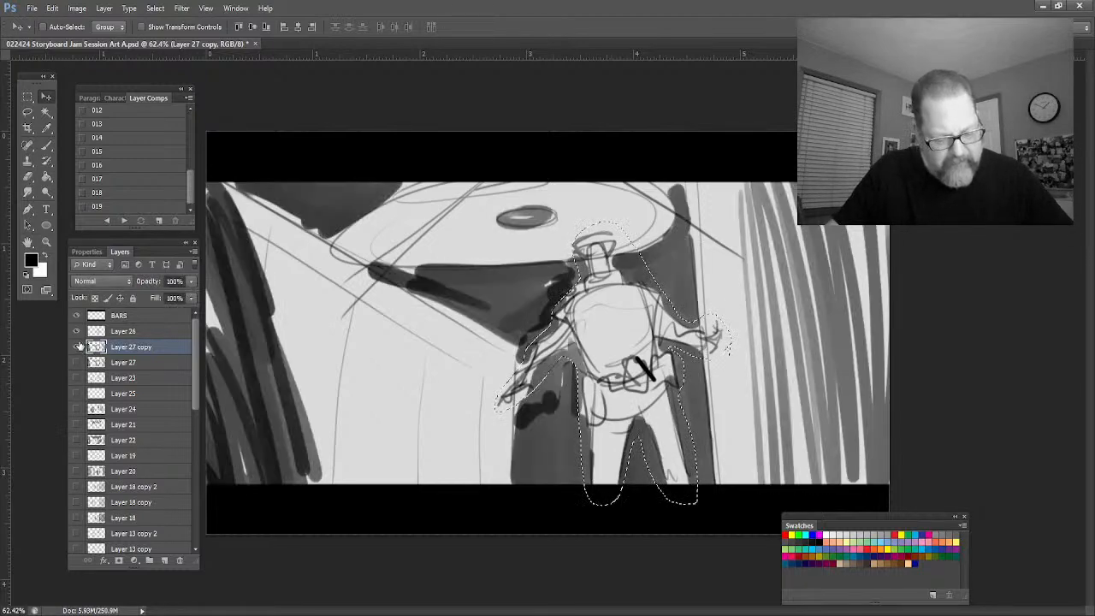
pyautogui.click(77, 332)
pyautogui.click(77, 332)
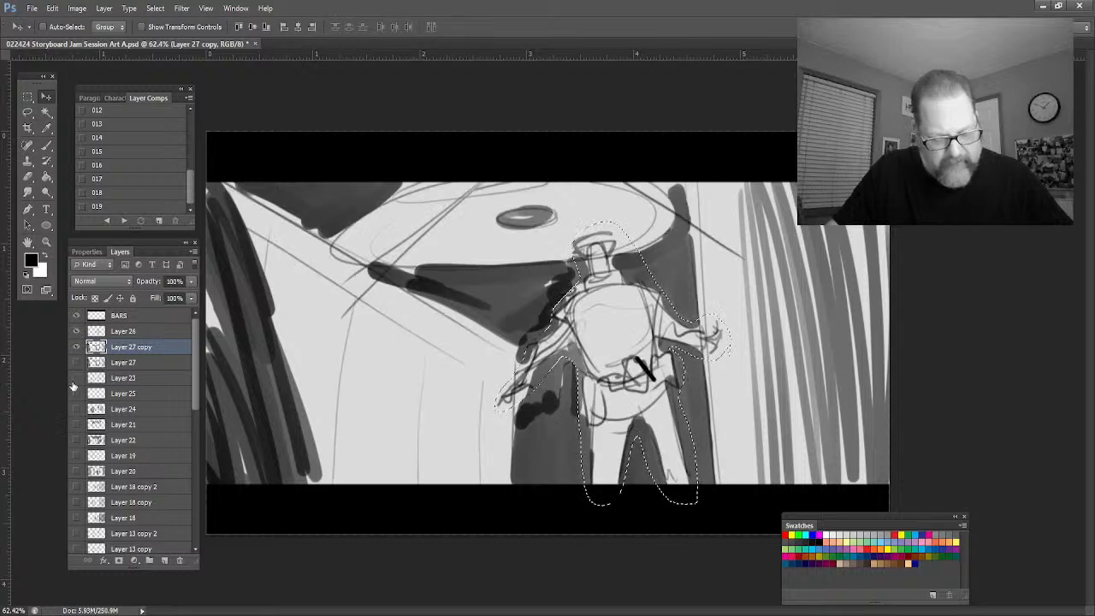
pyautogui.click(76, 362)
pyautogui.click(76, 363)
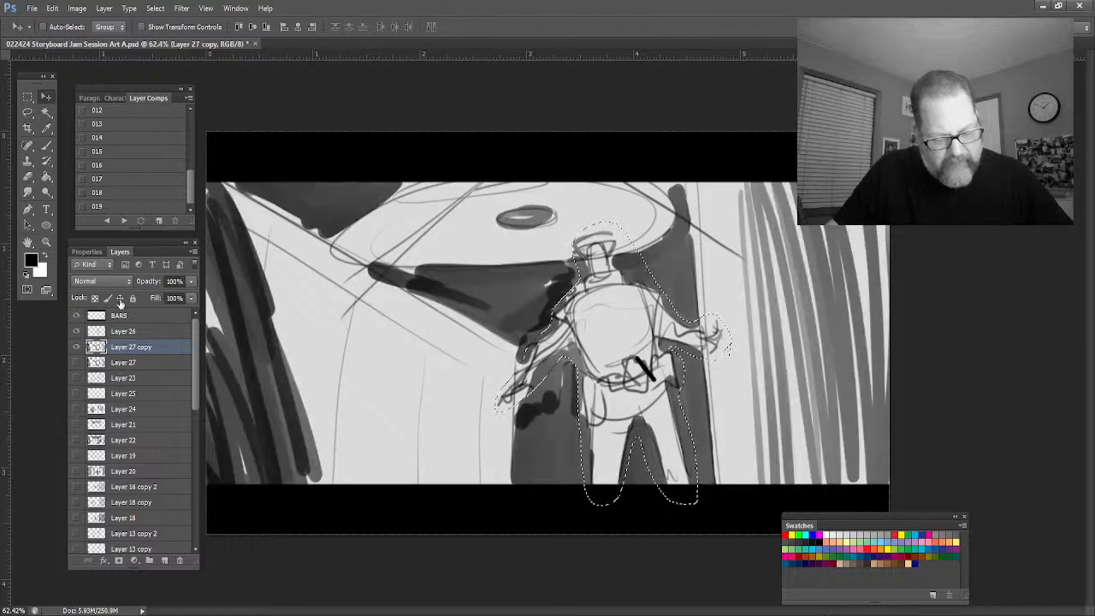
pyautogui.click(111, 361)
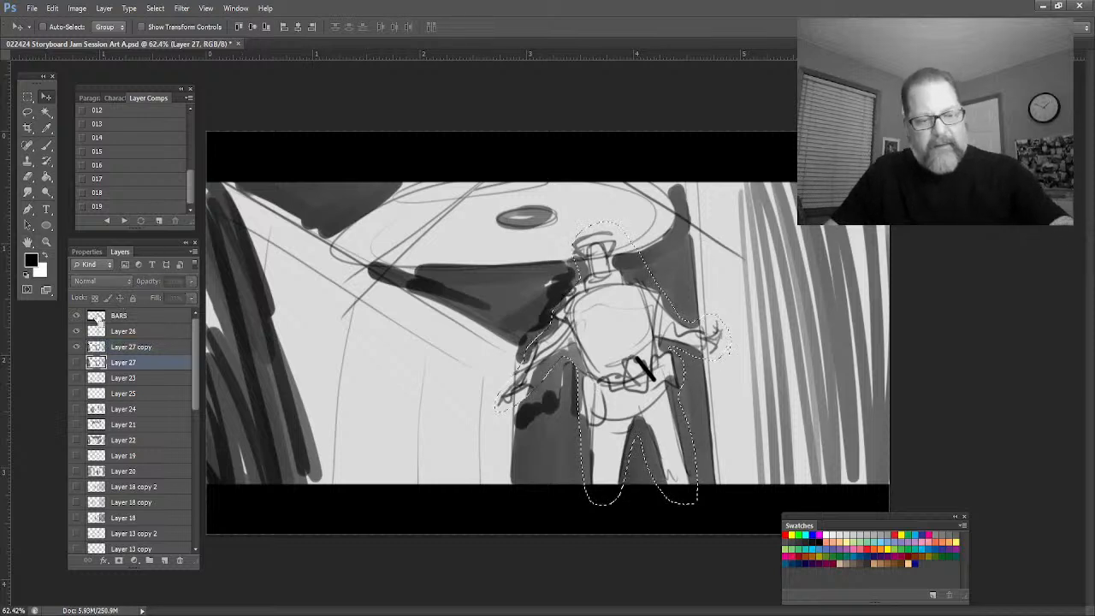
pyautogui.hotkey('ctrl', 'd')
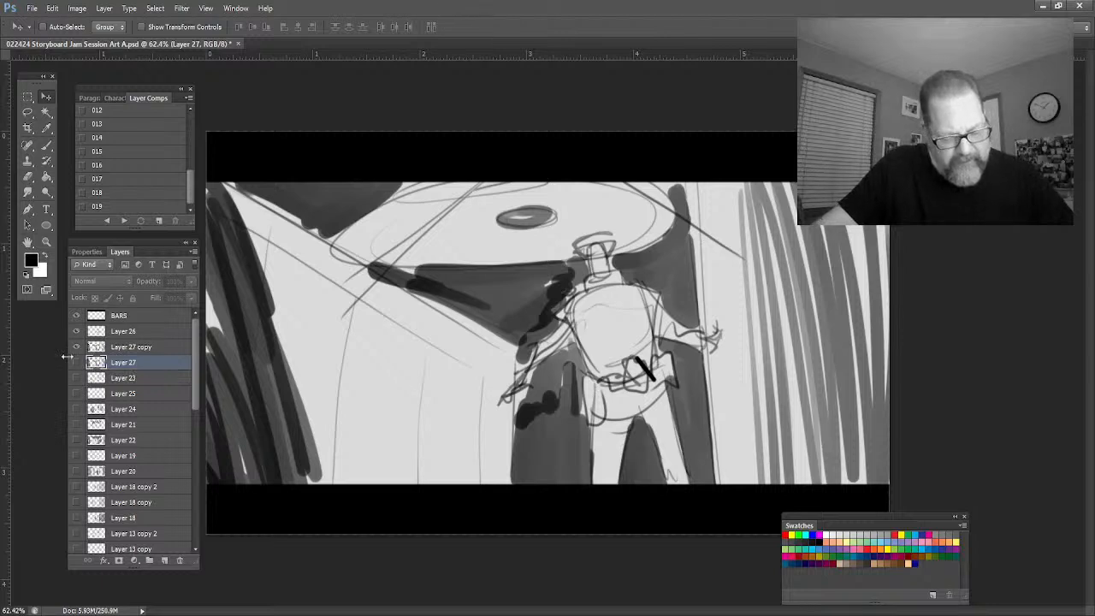
pyautogui.click(75, 369)
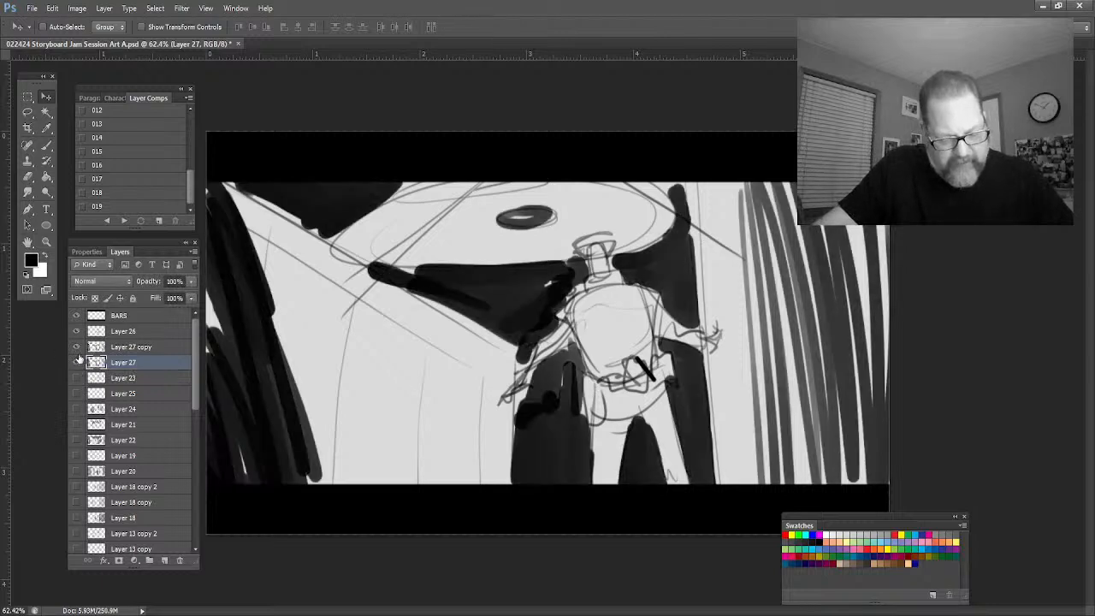
pyautogui.click(76, 347)
pyautogui.click(76, 363)
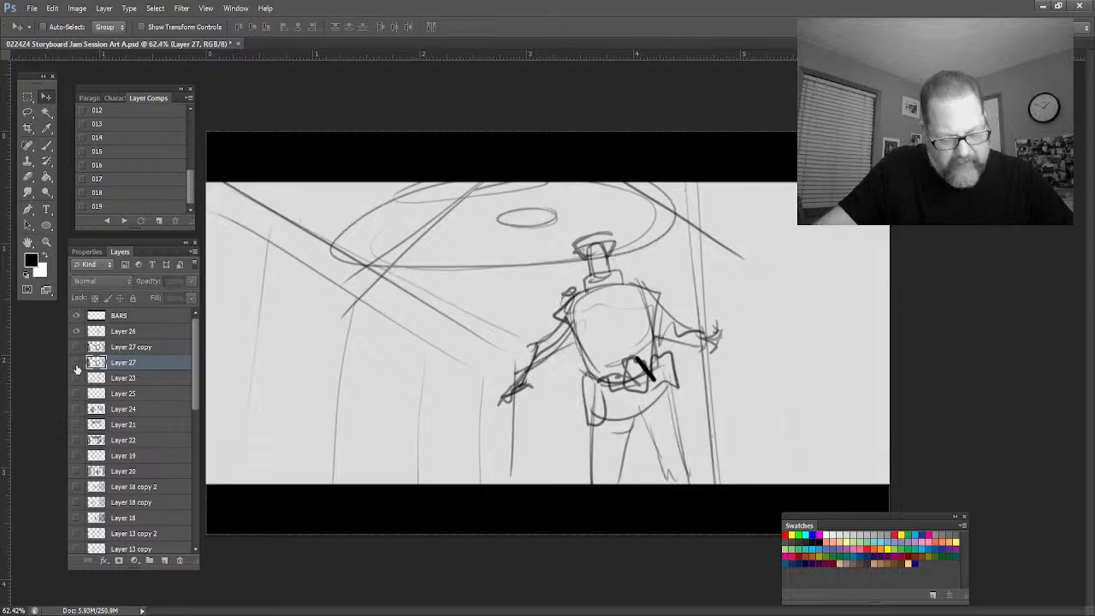
pyautogui.click(76, 347)
pyautogui.click(77, 362)
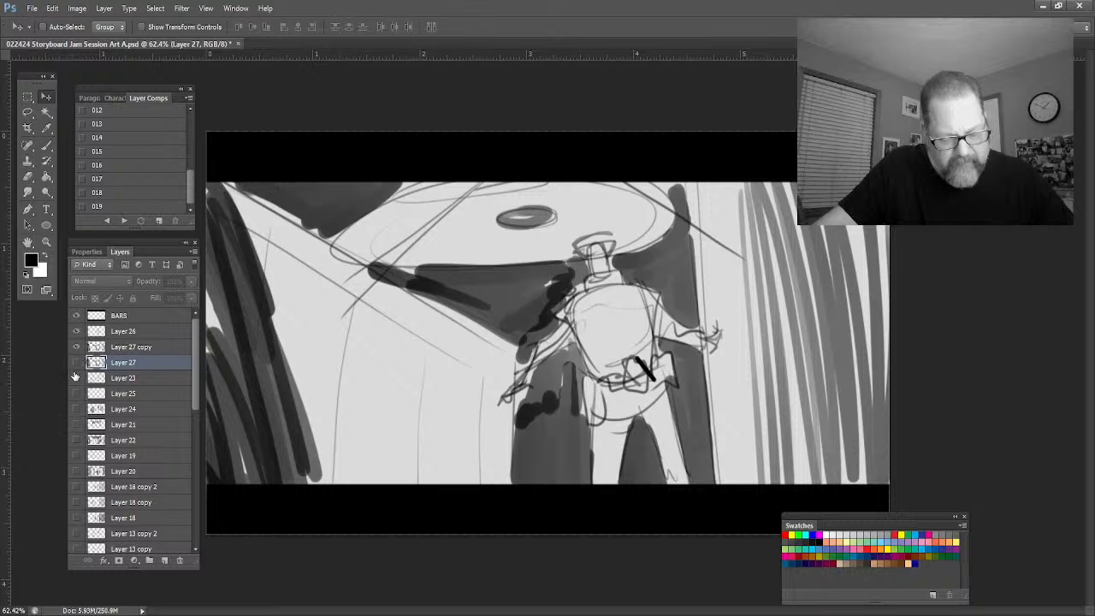
# Merge Layer 26 down into Layer 27 copy, and duplicate the merged layer so only the duplicate is shown
pyautogui.click(113, 331)
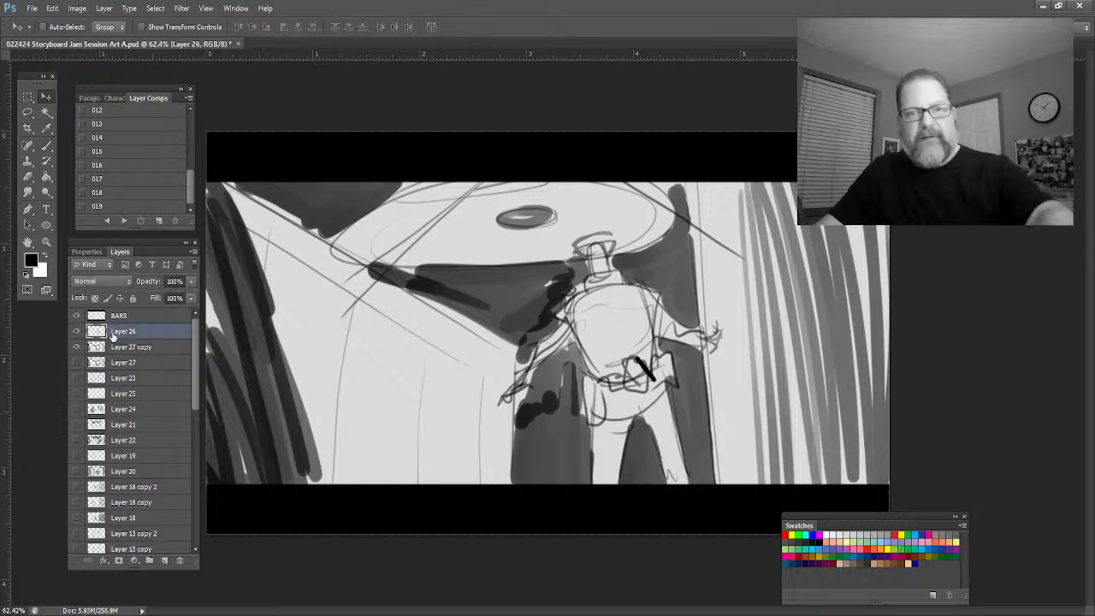
pyautogui.hotkey('ctrl', 'e')
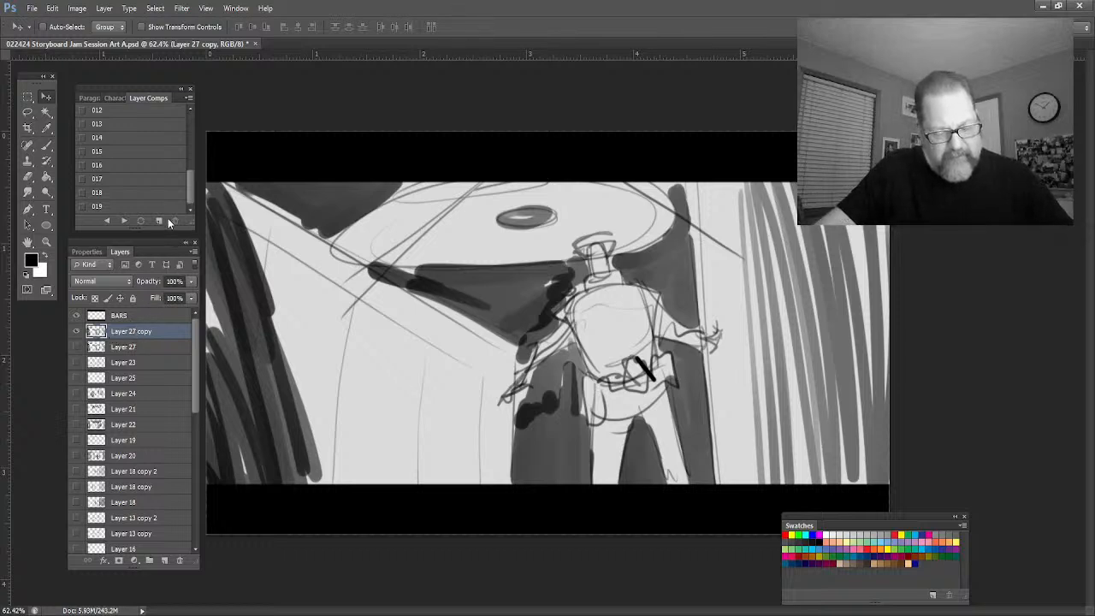
pyautogui.hotkey('ctrl', 'j')
pyautogui.click(76, 347)
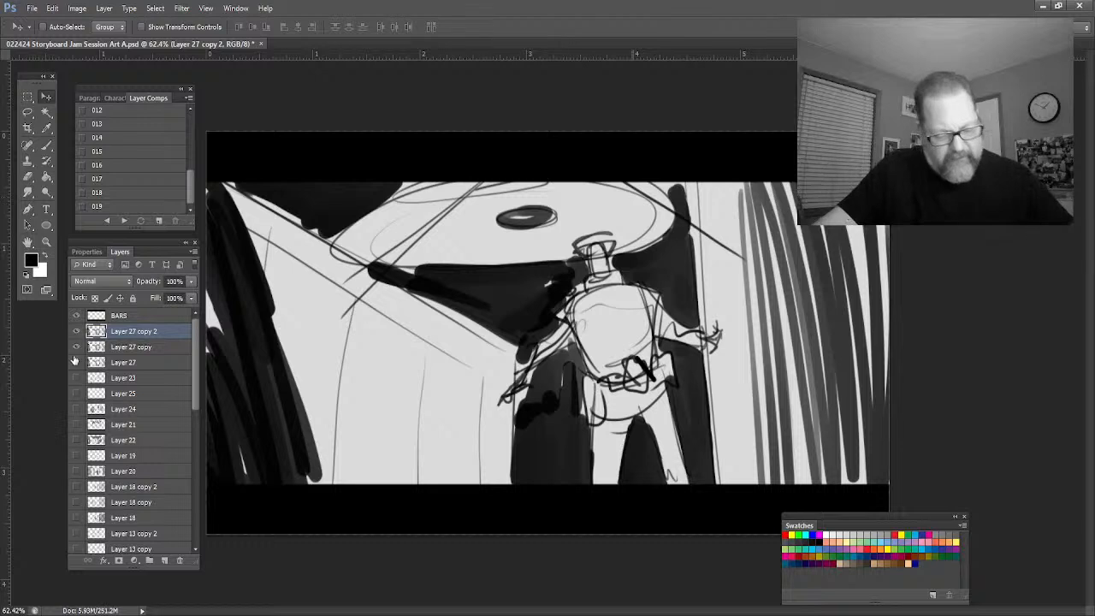
pyautogui.click(77, 347)
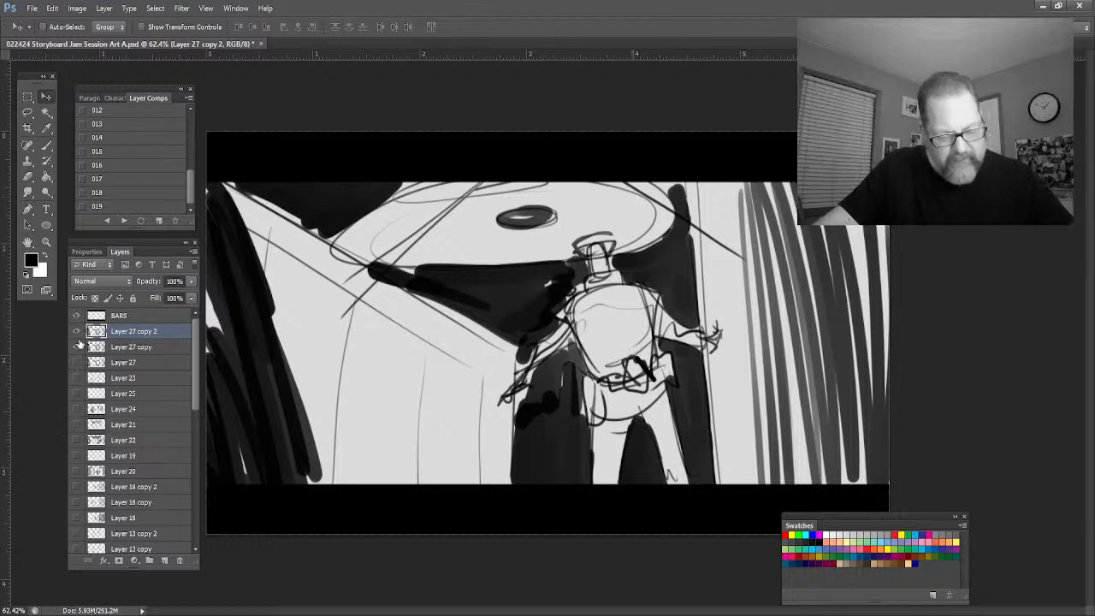
pyautogui.click(76, 346)
pyautogui.click(75, 361)
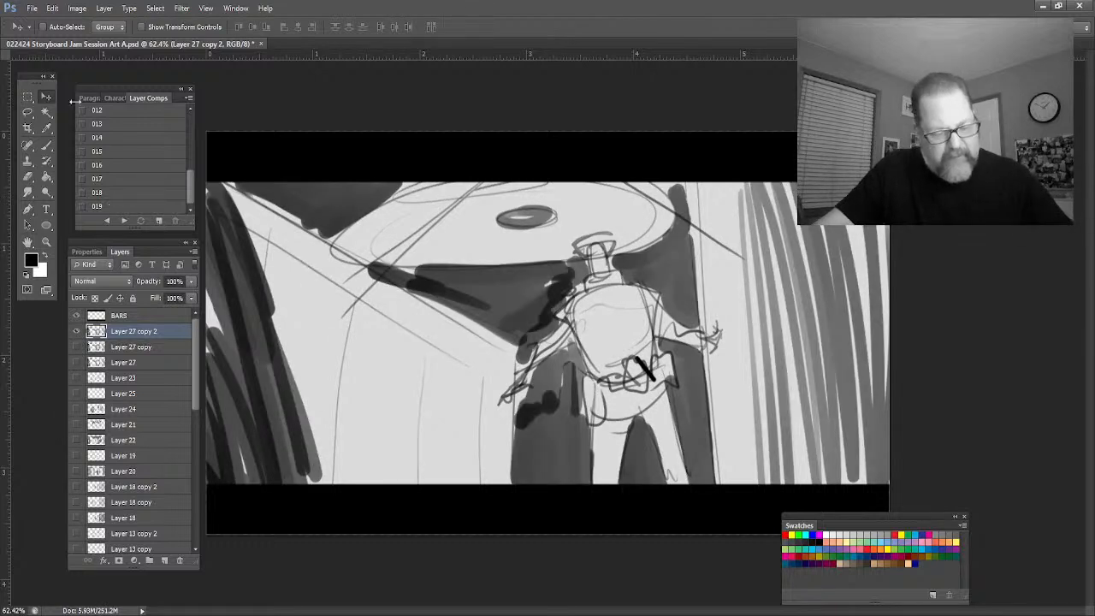
# Lasso the uniformed figure on Layer 27 copy 2, move it over beside the striped wall at the frame's right, and deselect
pyautogui.click(27, 112)
pyautogui.moveTo(619, 273)
pyautogui.mouseDown()
pyautogui.moveTo(609, 230)
pyautogui.moveTo(568, 250)
pyautogui.moveTo(569, 291)
pyautogui.moveTo(503, 410)
pyautogui.moveTo(576, 366)
pyautogui.moveTo(584, 435)
pyautogui.moveTo(614, 496)
pyautogui.moveTo(671, 500)
pyautogui.moveTo(684, 406)
pyautogui.moveTo(675, 357)
pyautogui.moveTo(727, 351)
pyautogui.moveTo(603, 231)
pyautogui.moveTo(584, 240)
pyautogui.mouseUp()
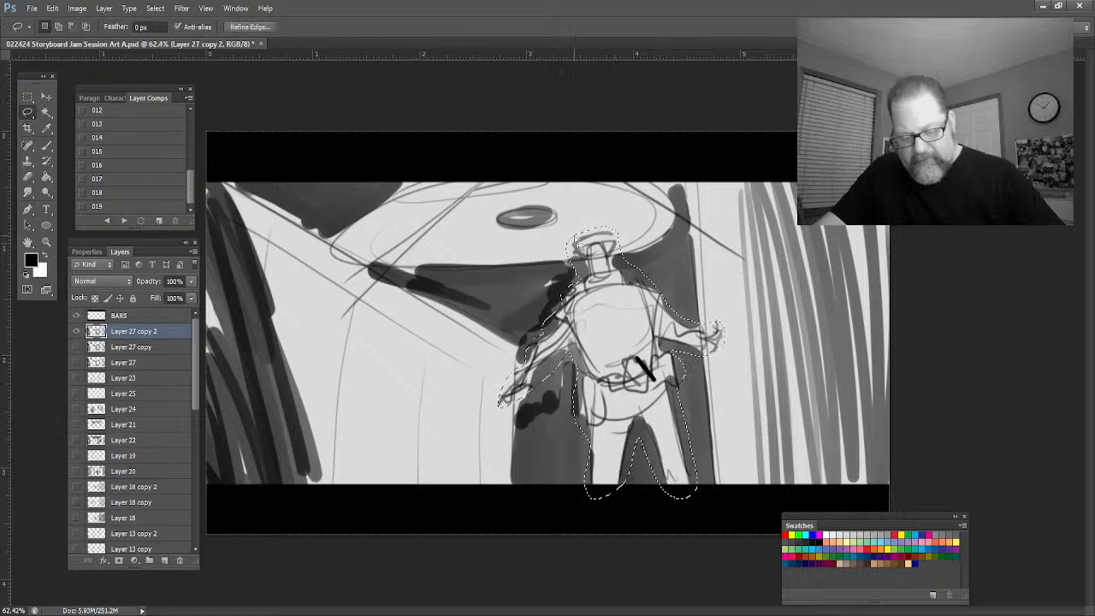
pyautogui.click(47, 97)
pyautogui.moveTo(626, 322)
pyautogui.mouseDown()
pyautogui.moveTo(722, 325)
pyautogui.moveTo(689, 330)
pyautogui.moveTo(722, 300)
pyautogui.moveTo(727, 359)
pyautogui.moveTo(713, 311)
pyautogui.mouseUp()
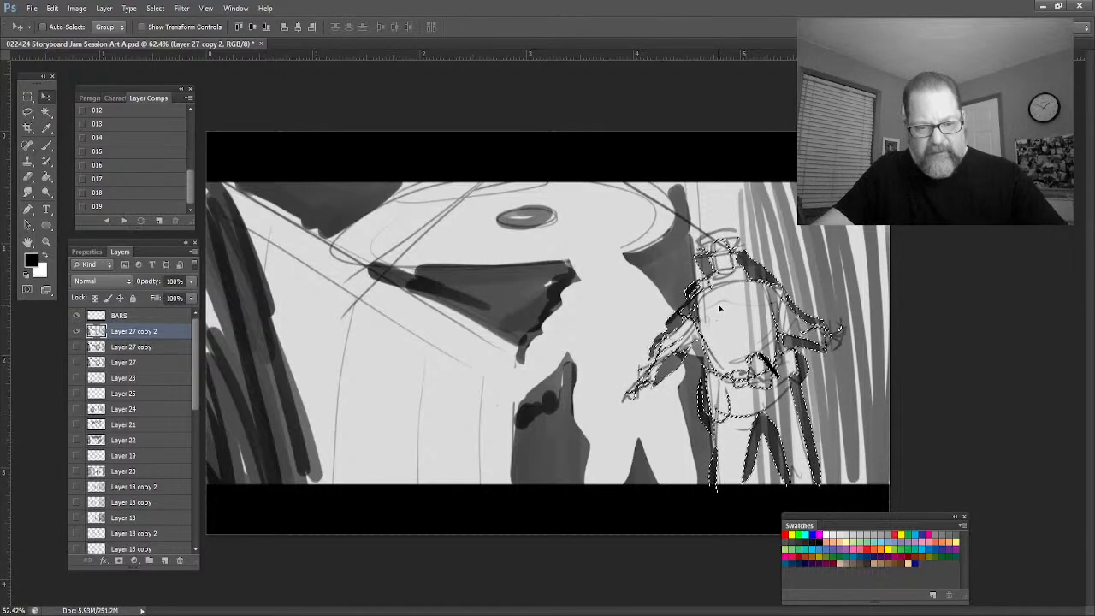
pyautogui.hotkey('ctrl', 'd')
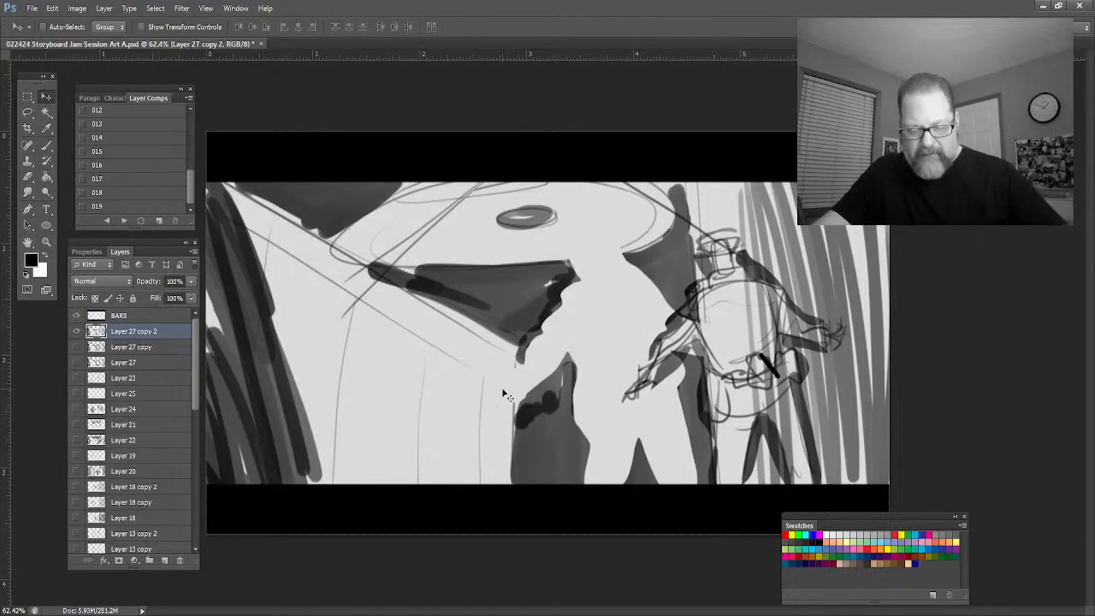
# Paint dark grey brush strokes over the blank silhouette left by the moved figure, blending it into the surrounding shadow
pyautogui.click(46, 145)
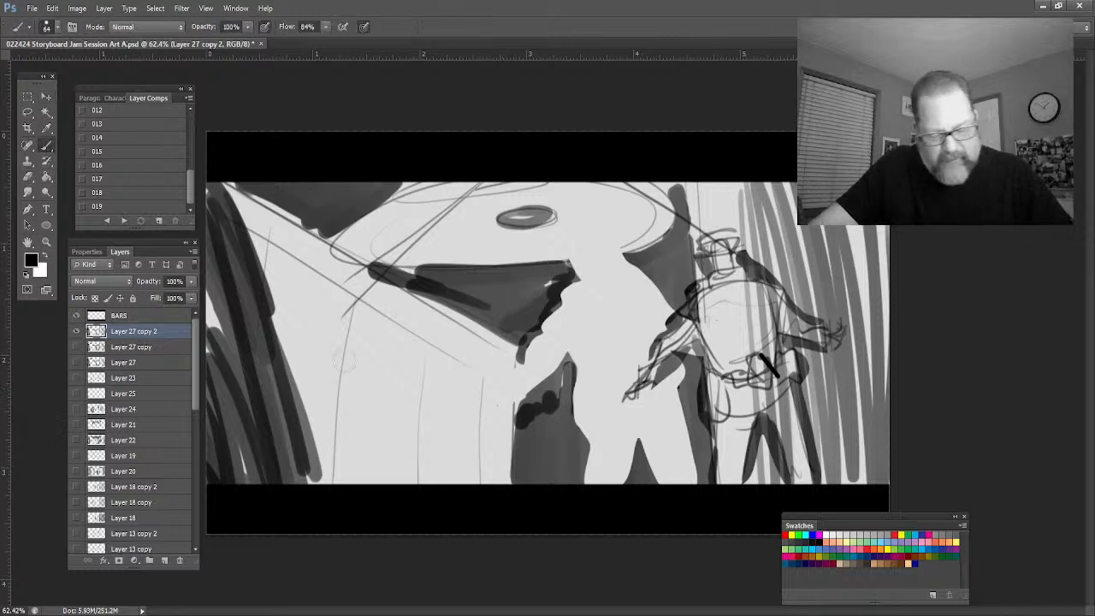
pyautogui.moveTo(528, 338)
pyautogui.mouseDown()
pyautogui.moveTo(519, 435)
pyautogui.moveTo(542, 422)
pyautogui.moveTo(545, 350)
pyautogui.moveTo(558, 382)
pyautogui.moveTo(561, 317)
pyautogui.moveTo(624, 263)
pyautogui.moveTo(588, 278)
pyautogui.moveTo(629, 293)
pyautogui.moveTo(620, 344)
pyautogui.moveTo(659, 312)
pyautogui.mouseUp()
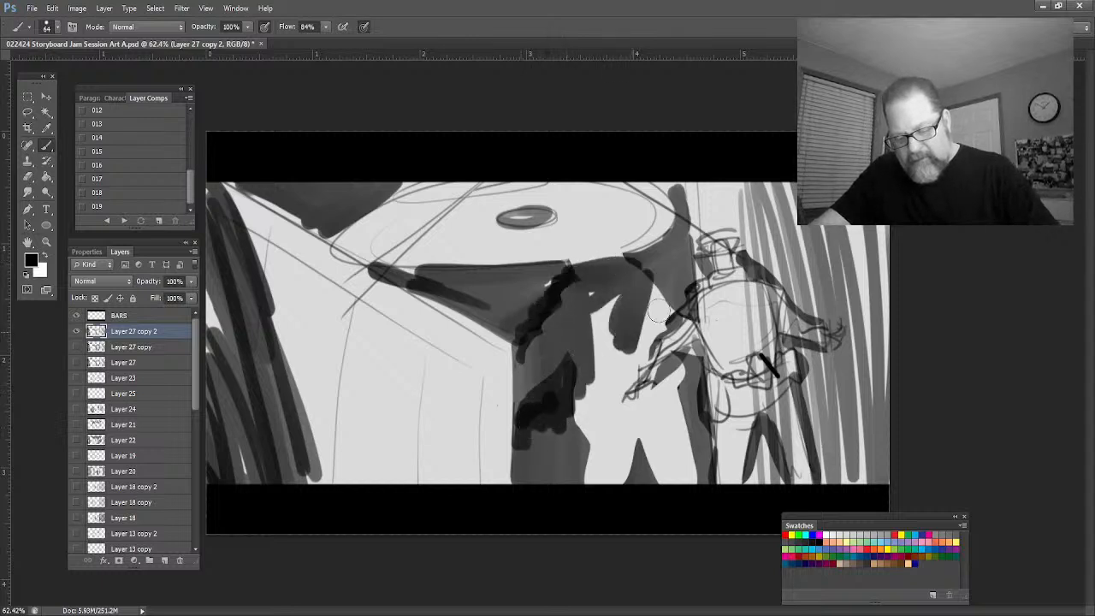
pyautogui.moveTo(667, 286)
pyautogui.mouseDown()
pyautogui.moveTo(617, 378)
pyautogui.moveTo(586, 382)
pyautogui.moveTo(600, 447)
pyautogui.moveTo(594, 434)
pyautogui.moveTo(604, 480)
pyautogui.moveTo(648, 424)
pyautogui.moveTo(660, 480)
pyautogui.moveTo(697, 468)
pyautogui.moveTo(686, 396)
pyautogui.moveTo(622, 414)
pyautogui.moveTo(631, 374)
pyautogui.moveTo(620, 405)
pyautogui.mouseUp()
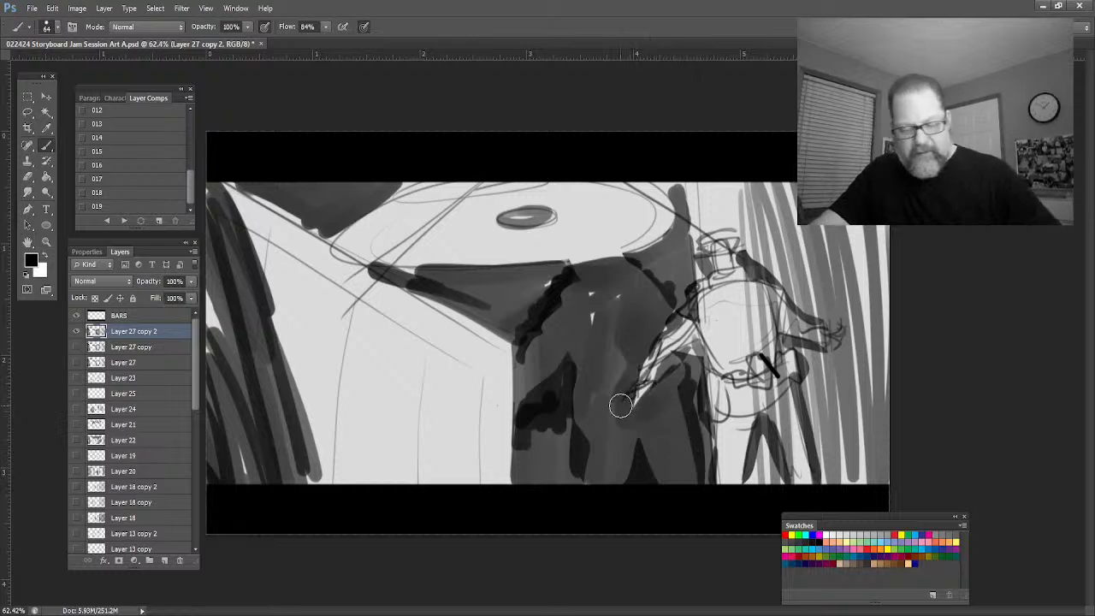
# Save layer comp 020 with Layer 27 copy 2 shown, and layer comp 021 with only Layer 27 copy shown instead
pyautogui.click(159, 221)
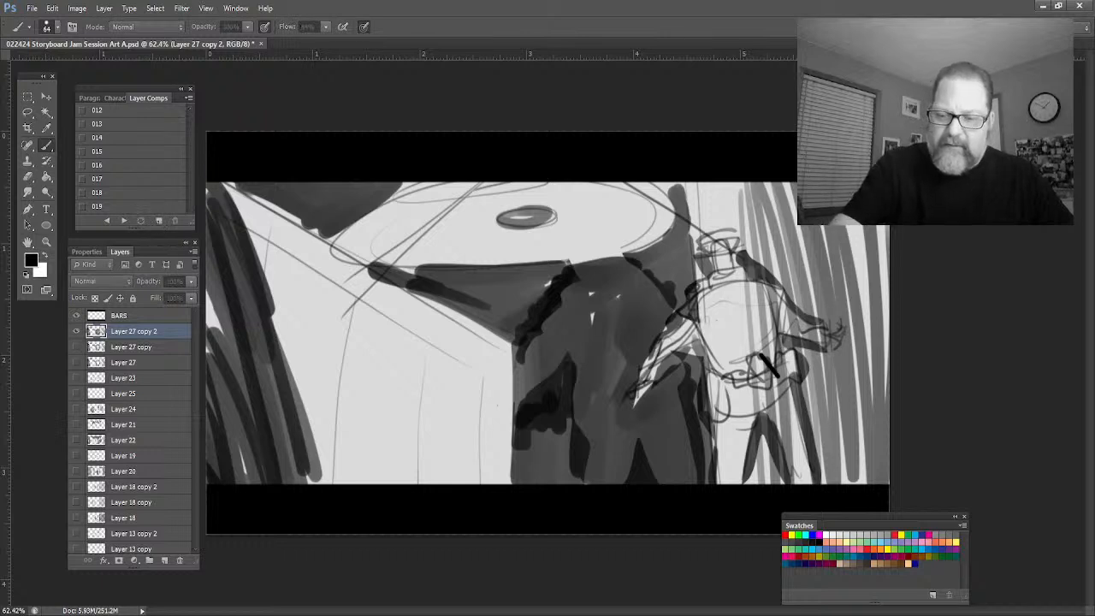
pyautogui.press('Return')
pyautogui.click(80, 346)
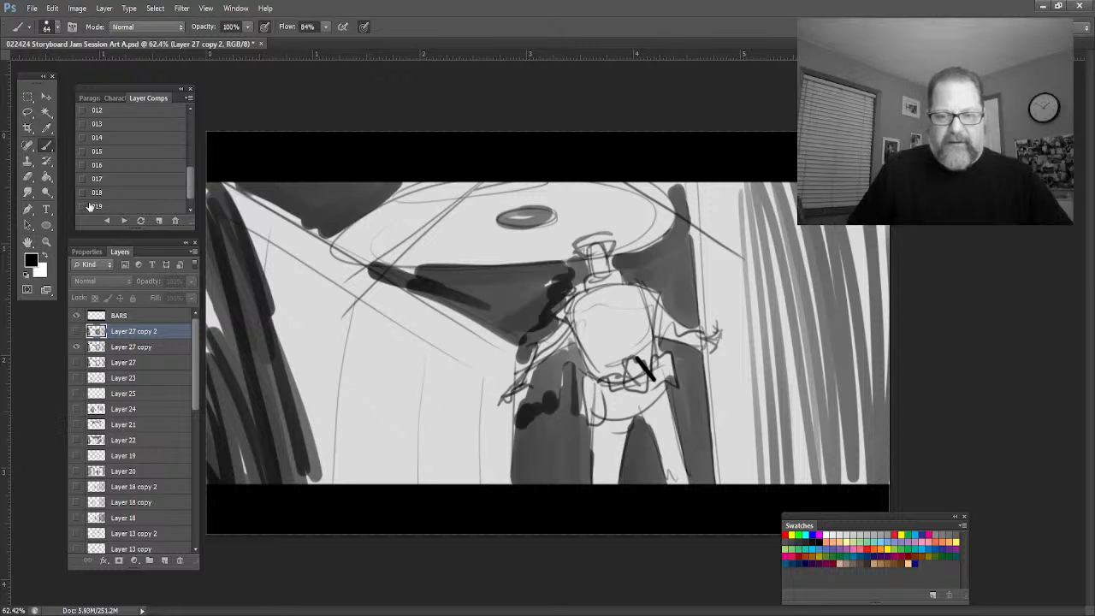
pyautogui.click(160, 222)
pyautogui.press('Return')
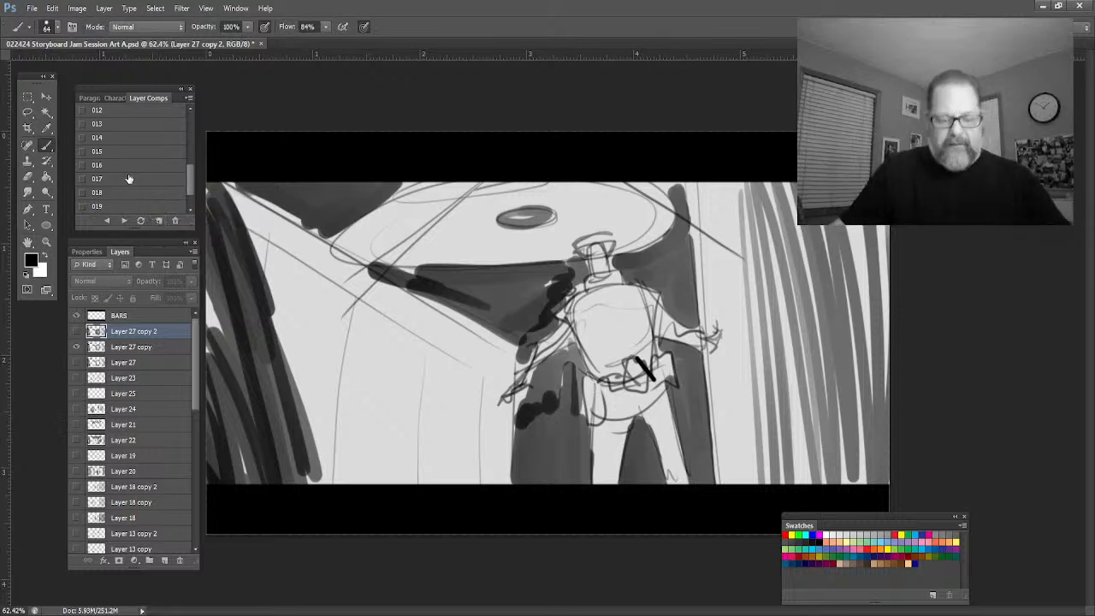
# Step back and forth through the layer comps to review how the latest storyboard frames follow comps 018 and 019
pyautogui.click(128, 178)
pyautogui.click(107, 221)
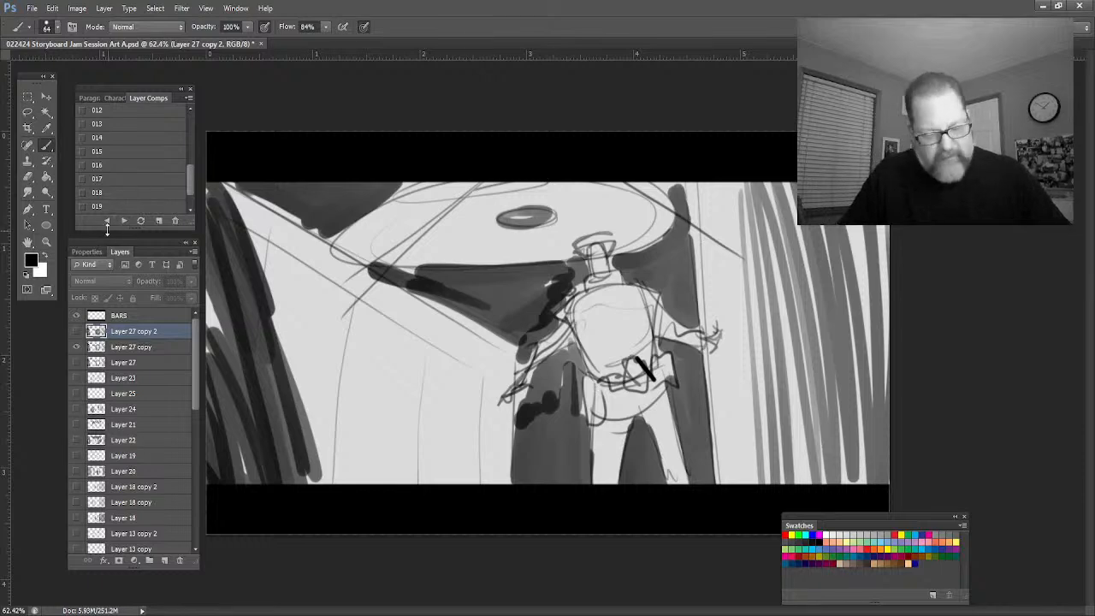
pyautogui.click(107, 222)
pyautogui.click(107, 222)
pyautogui.click(109, 222)
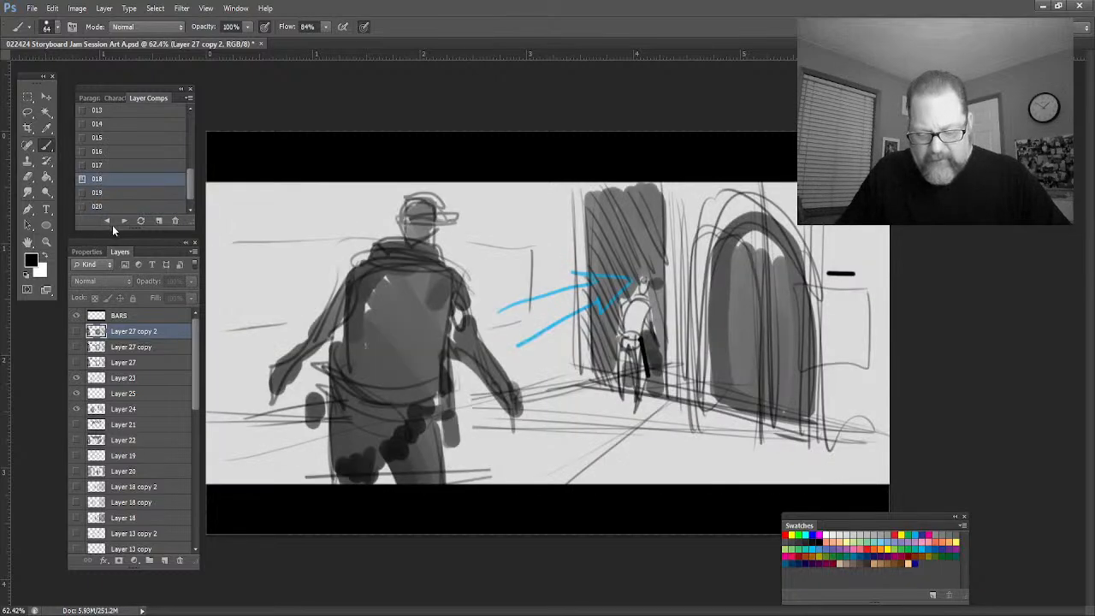
pyautogui.click(124, 221)
pyautogui.click(124, 221)
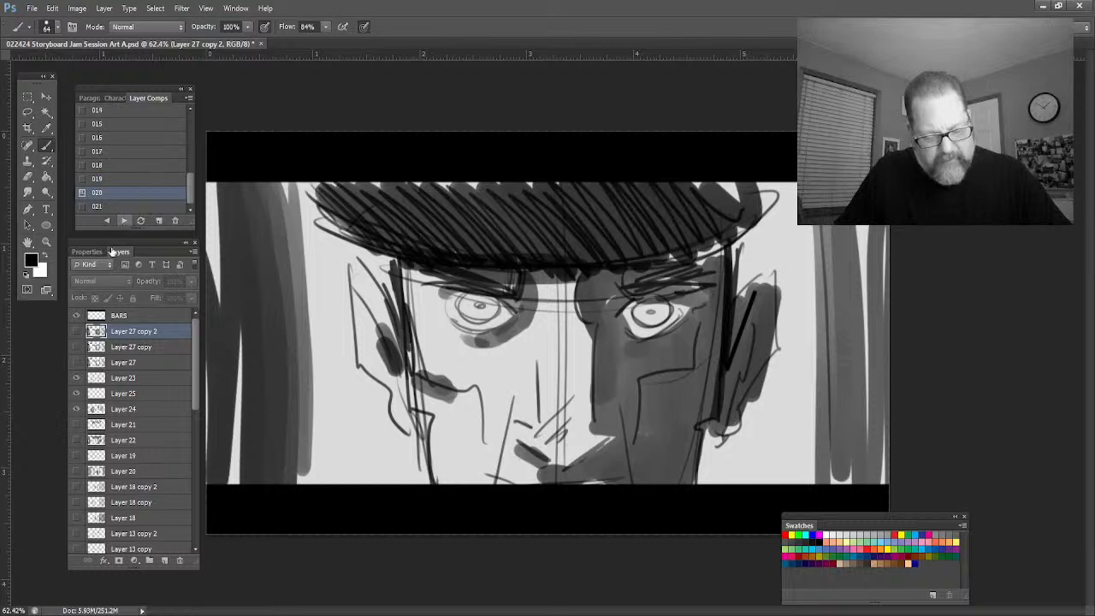
pyautogui.click(124, 221)
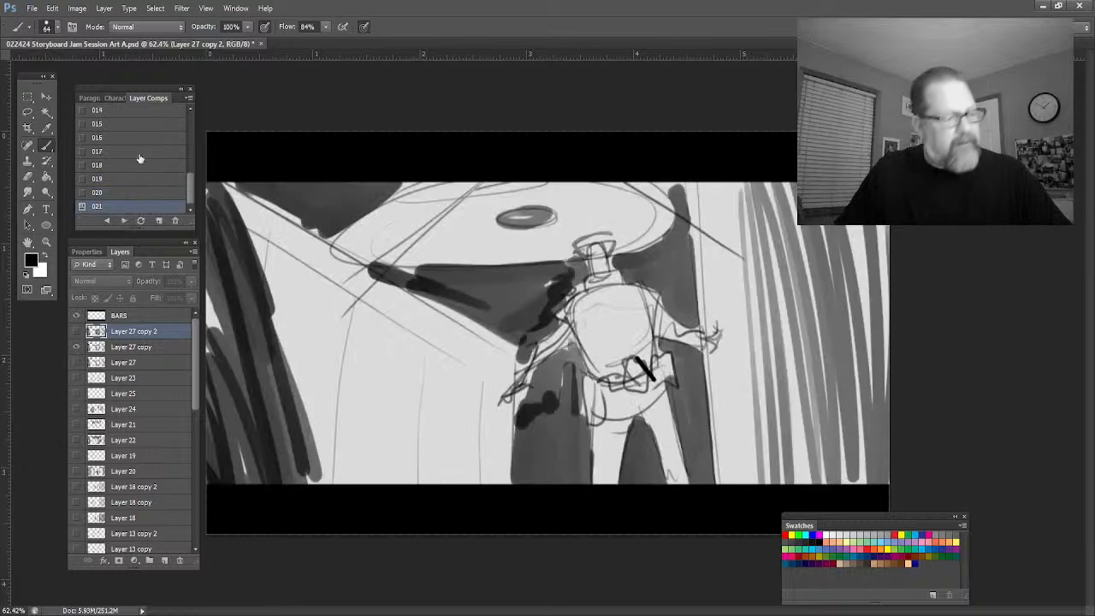
pyautogui.click(124, 220)
pyautogui.click(124, 221)
pyautogui.click(124, 220)
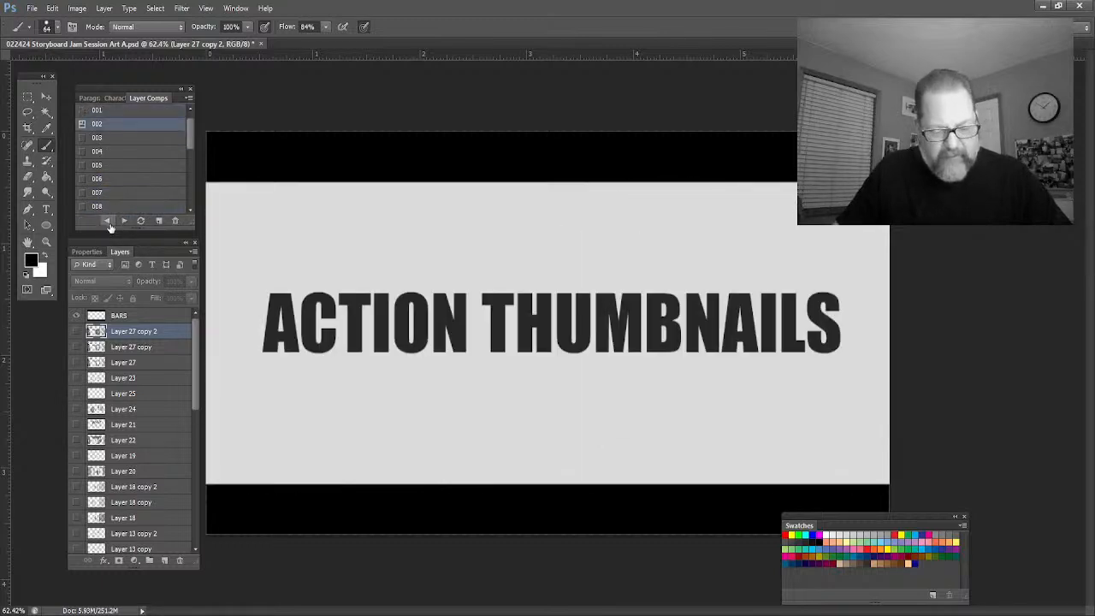
pyautogui.click(109, 222)
pyautogui.click(109, 223)
pyautogui.click(109, 222)
pyautogui.click(109, 222)
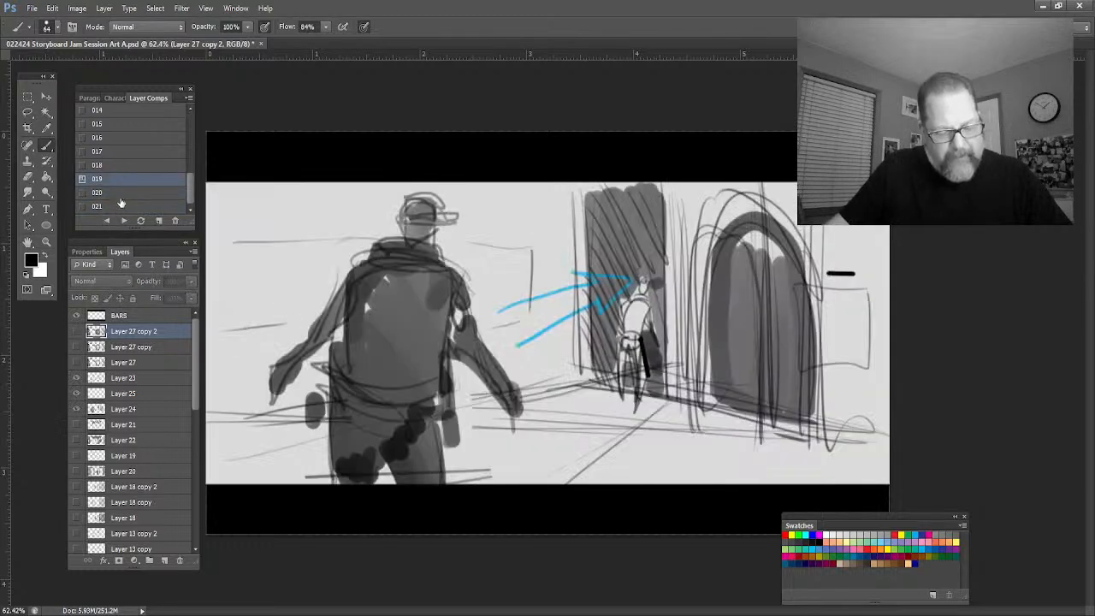
# Compare the figure's position between layer comps 020 and 021 by switching from one to the other
pyautogui.click(111, 206)
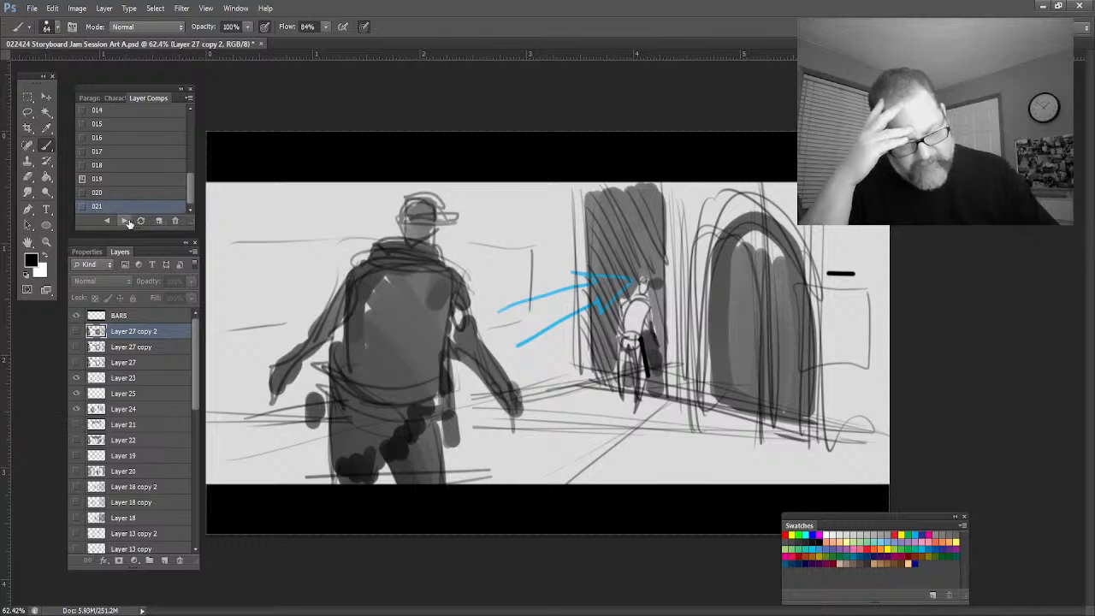
pyautogui.click(125, 222)
pyautogui.click(124, 221)
pyautogui.click(124, 222)
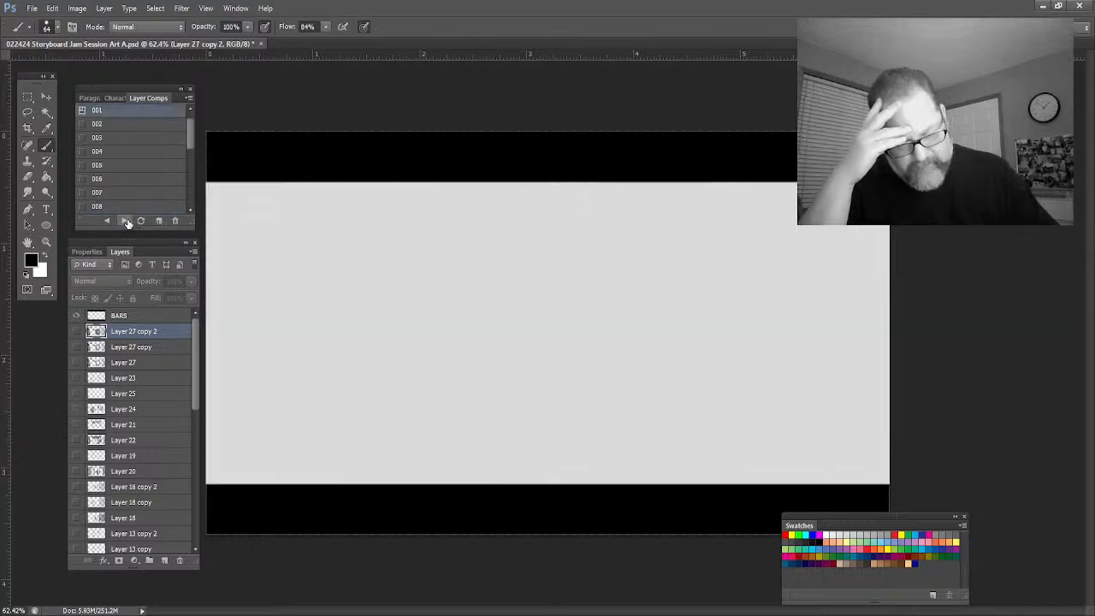
pyautogui.click(103, 221)
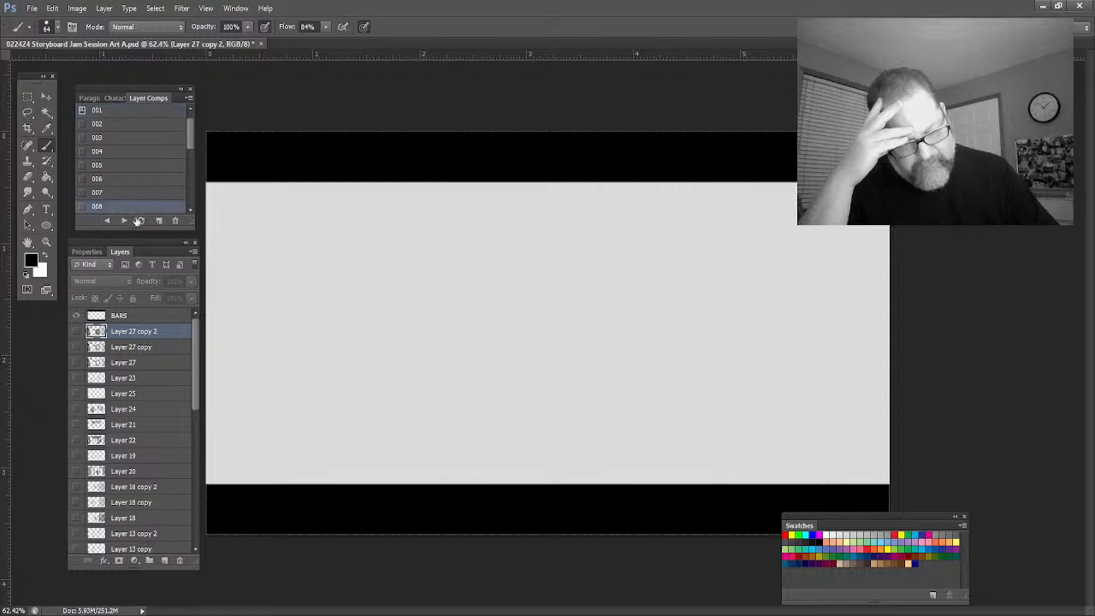
pyautogui.moveTo(188, 143); pyautogui.dragTo(192, 199)
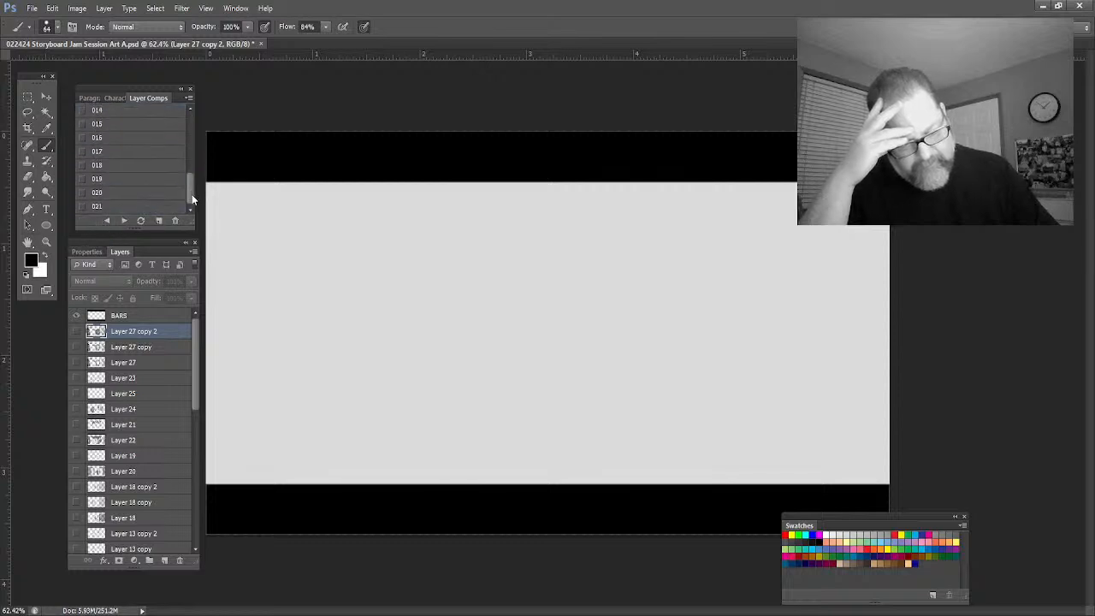
pyautogui.click(99, 207)
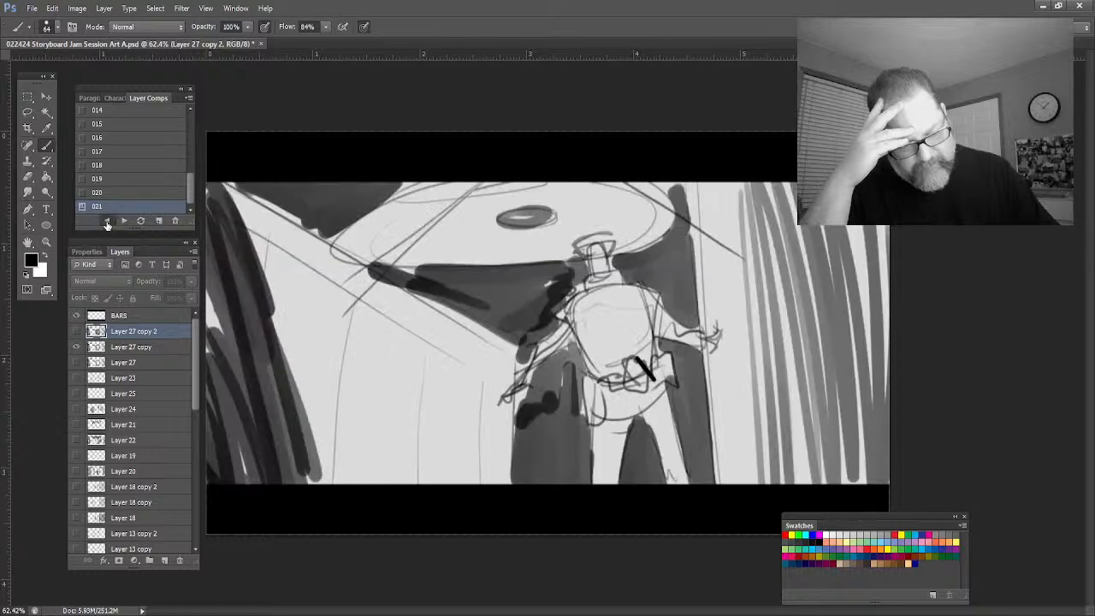
pyautogui.click(107, 221)
pyautogui.click(124, 220)
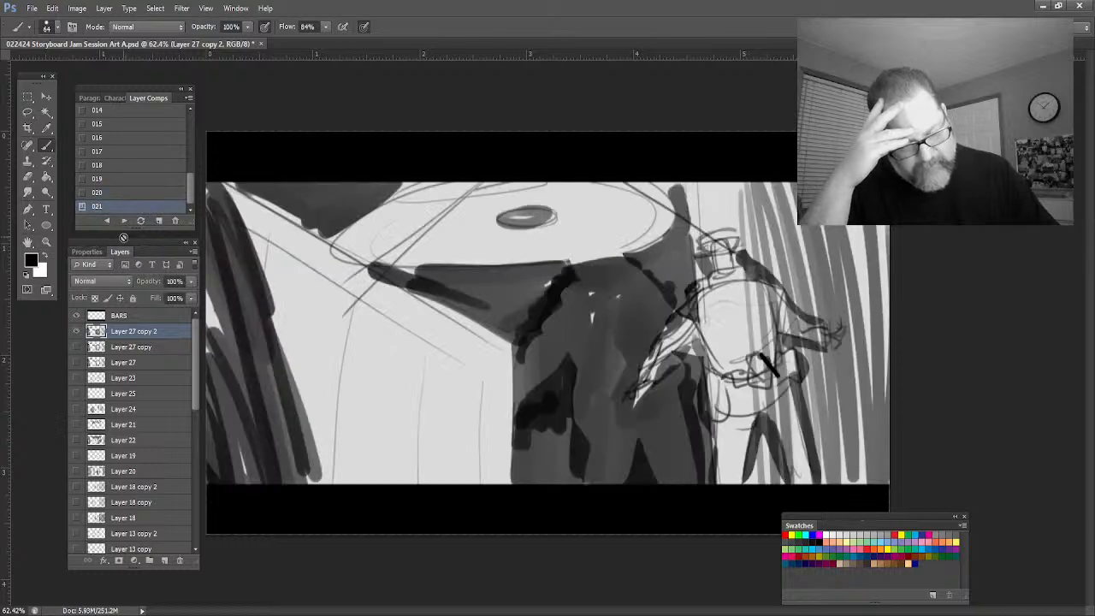
# Hide the figure artwork, add a new layer, and sketch three ellipses of decreasing size down the frame with a 12 px brush
pyautogui.click(76, 346)
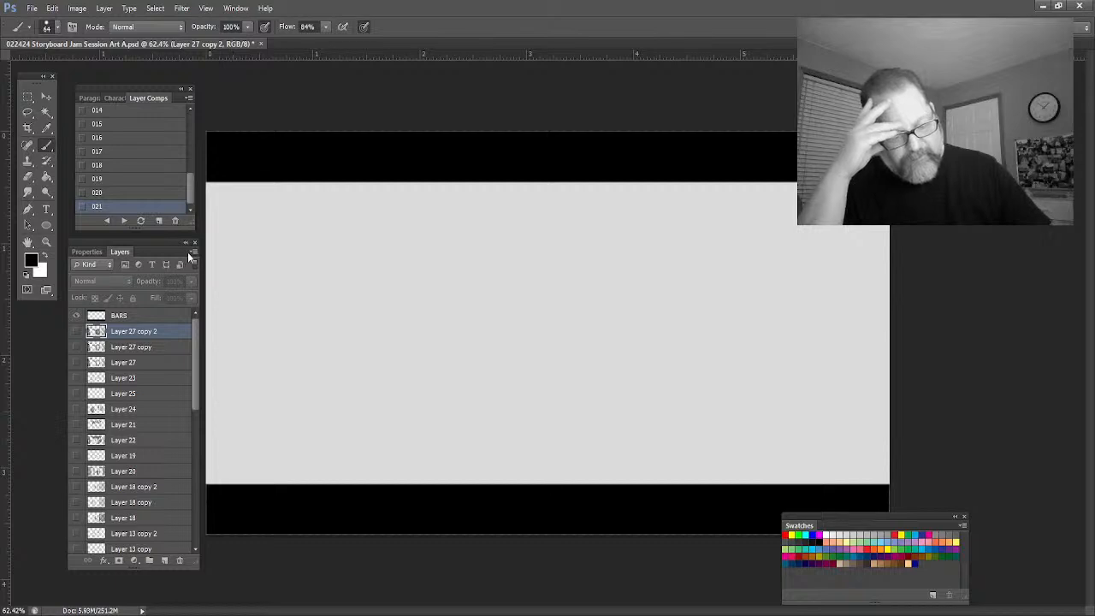
pyautogui.hotkey('ctrl', 'shift', 'alt', 'n')
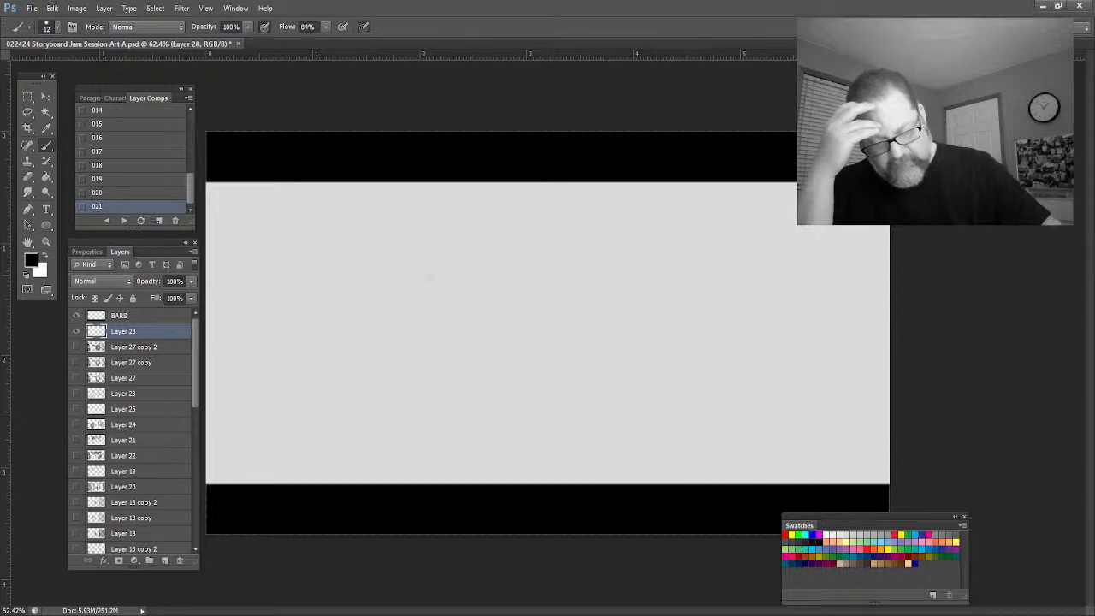
pyautogui.moveTo(537, 215)
pyautogui.mouseDown()
pyautogui.moveTo(334, 268)
pyautogui.moveTo(420, 203)
pyautogui.moveTo(542, 196)
pyautogui.moveTo(599, 248)
pyautogui.moveTo(330, 232)
pyautogui.mouseUp()
pyautogui.moveTo(436, 344)
pyautogui.mouseDown()
pyautogui.moveTo(350, 372)
pyautogui.moveTo(343, 364)
pyautogui.moveTo(524, 351)
pyautogui.mouseUp()
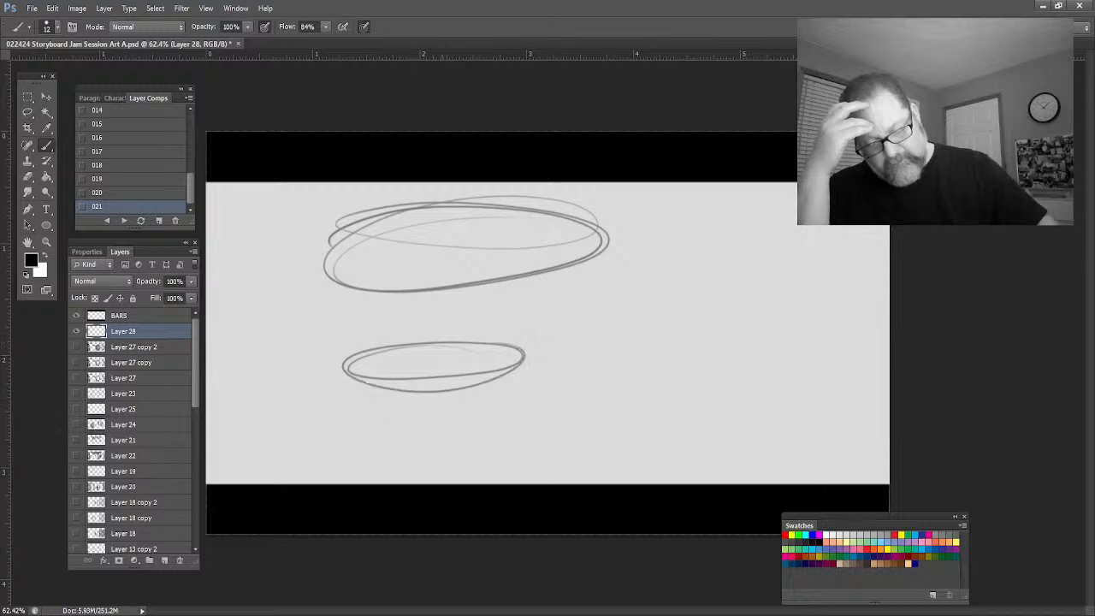
pyautogui.moveTo(464, 436)
pyautogui.mouseDown()
pyautogui.moveTo(357, 444)
pyautogui.moveTo(385, 434)
pyautogui.mouseUp()
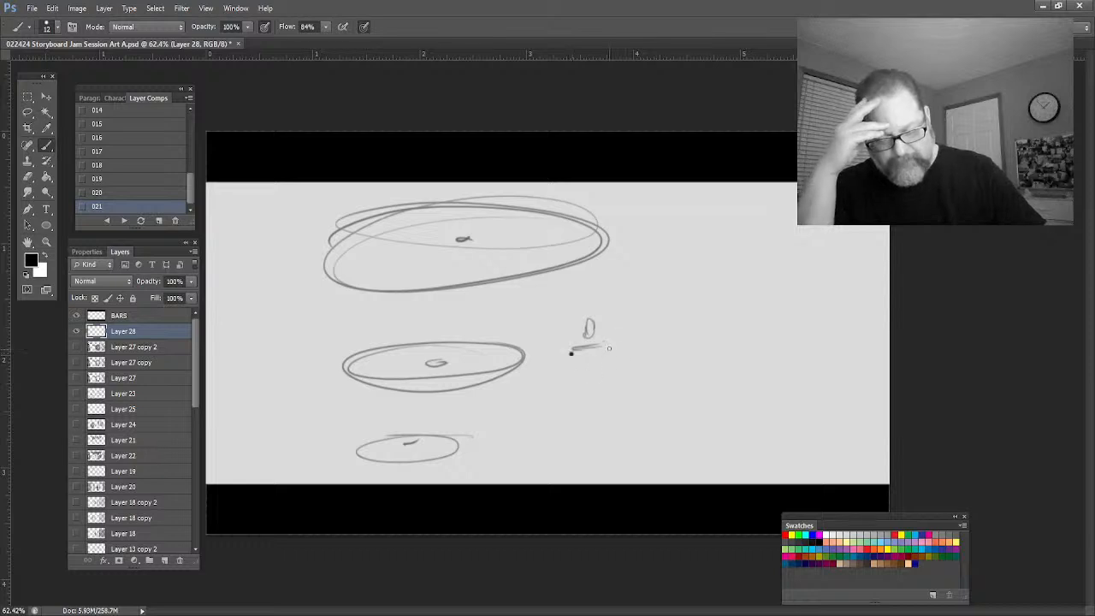
# Try roughing in a small figure with heavy strokes beside the middle ellipse, and erase it
pyautogui.moveTo(609, 347); pyautogui.dragTo(603, 393)
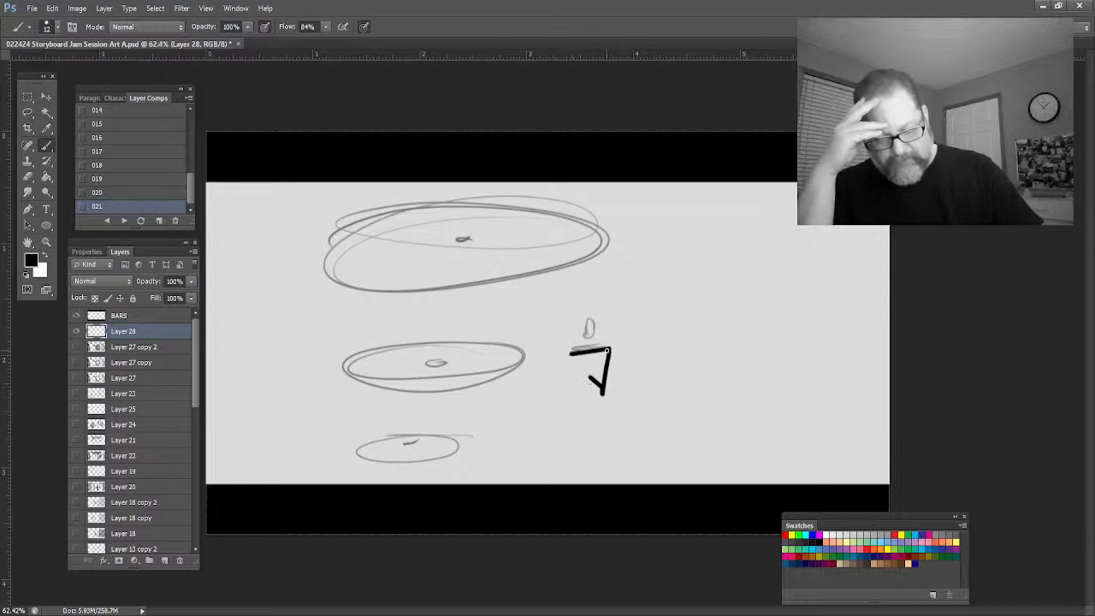
pyautogui.moveTo(597, 337)
pyautogui.mouseDown()
pyautogui.moveTo(606, 404)
pyautogui.moveTo(606, 345)
pyautogui.moveTo(598, 368)
pyautogui.moveTo(581, 325)
pyautogui.mouseUp()
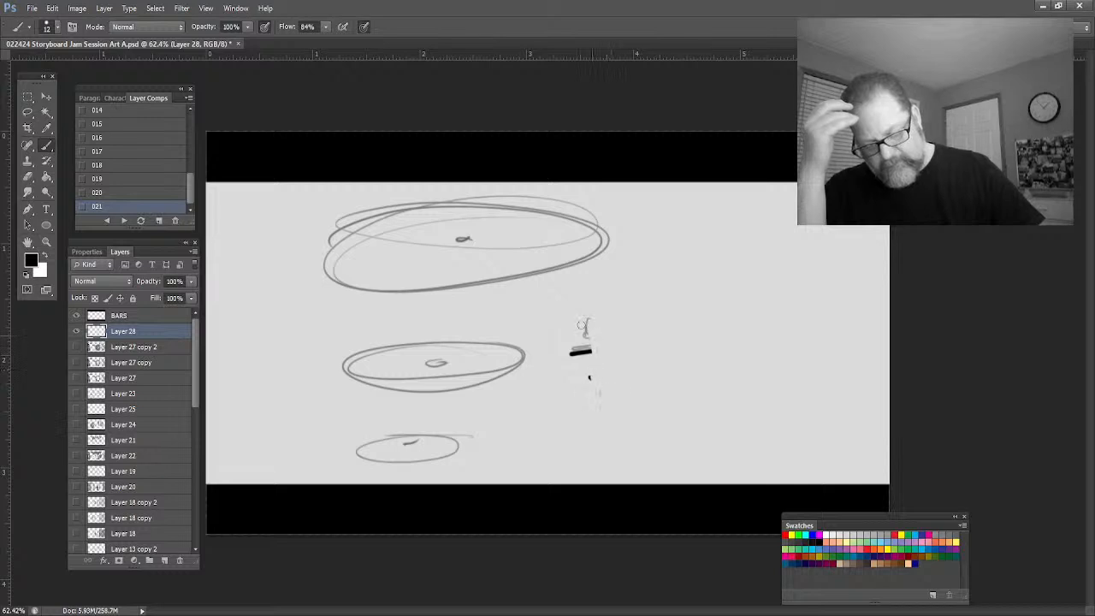
# Sketch the wall corner with its slanted top edge right of the ellipses, and two diagonal perspective lines left of them
pyautogui.moveTo(588, 377)
pyautogui.mouseDown()
pyautogui.moveTo(573, 353)
pyautogui.moveTo(713, 290)
pyautogui.mouseUp()
pyautogui.moveTo(633, 327)
pyautogui.mouseDown()
pyautogui.moveTo(793, 224)
pyautogui.moveTo(751, 252)
pyautogui.moveTo(647, 402)
pyautogui.moveTo(643, 465)
pyautogui.moveTo(653, 477)
pyautogui.mouseUp()
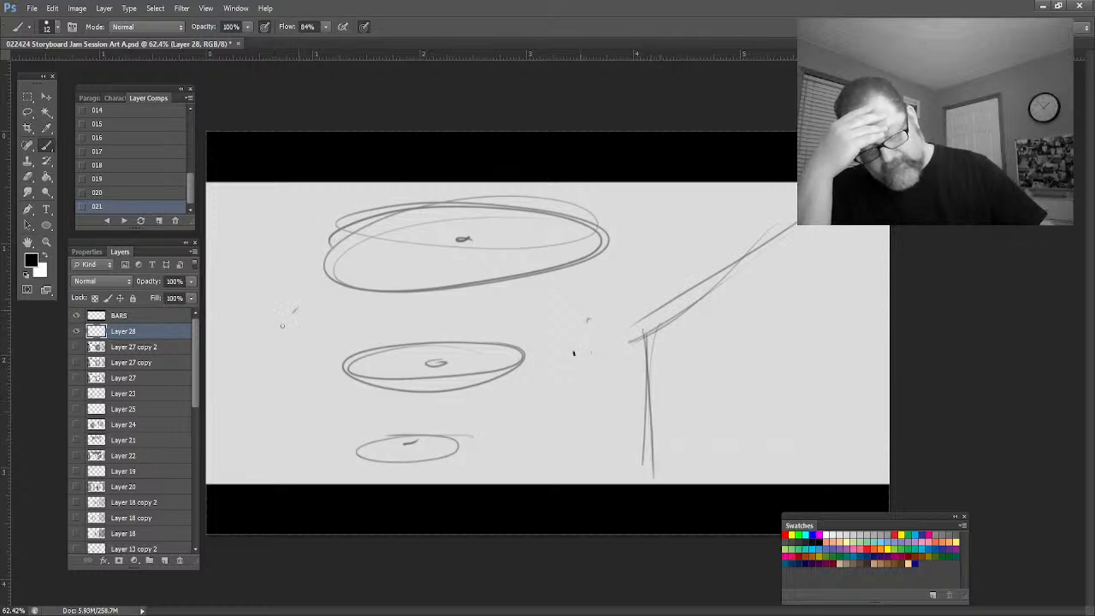
pyautogui.moveTo(215, 427); pyautogui.dragTo(297, 310)
pyautogui.moveTo(342, 183); pyautogui.dragTo(208, 424)
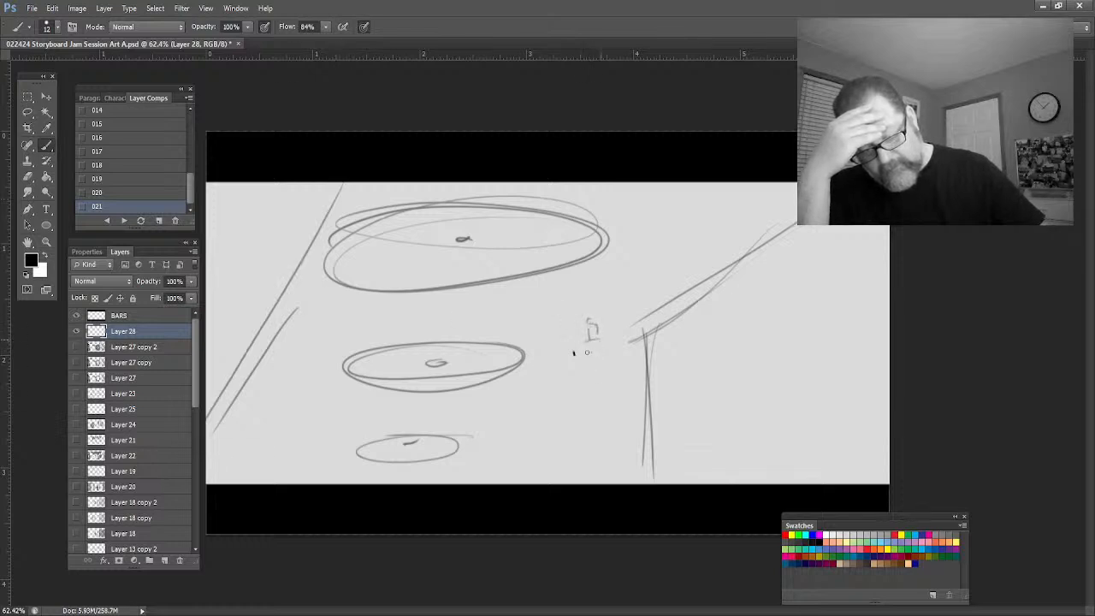
# Sketch a small standing figure with cap, torso, spread arms and legs between the ellipses and the wall corner
pyautogui.moveTo(611, 347); pyautogui.dragTo(608, 380)
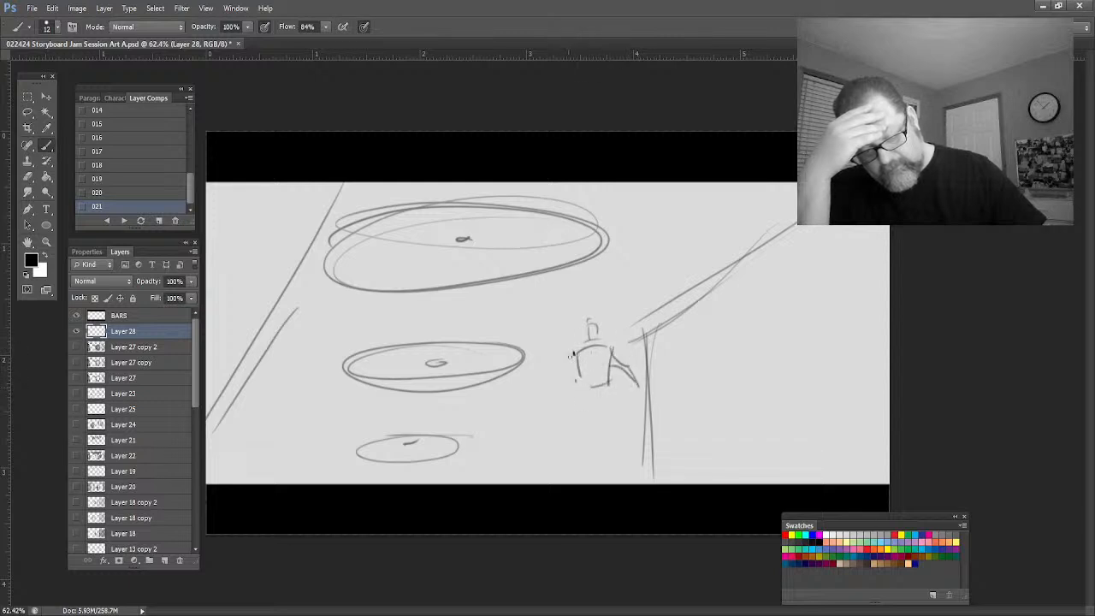
pyautogui.moveTo(571, 355)
pyautogui.mouseDown()
pyautogui.moveTo(552, 380)
pyautogui.moveTo(570, 391)
pyautogui.mouseUp()
pyautogui.moveTo(600, 353); pyautogui.dragTo(607, 363)
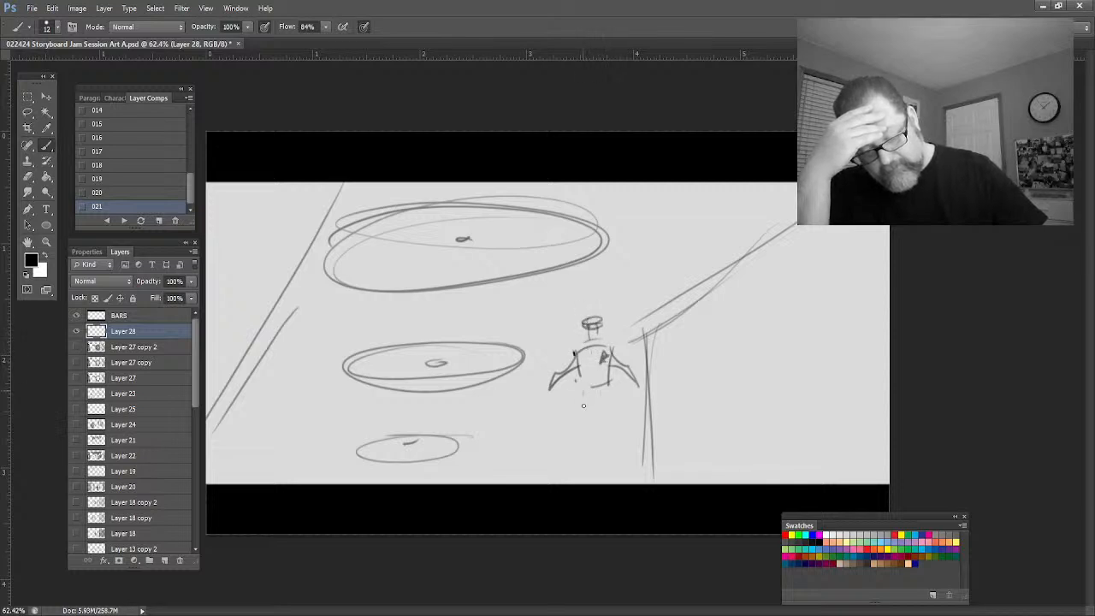
pyautogui.moveTo(609, 386)
pyautogui.mouseDown()
pyautogui.moveTo(619, 462)
pyautogui.moveTo(592, 391)
pyautogui.moveTo(582, 394)
pyautogui.moveTo(579, 466)
pyautogui.moveTo(599, 404)
pyautogui.mouseUp()
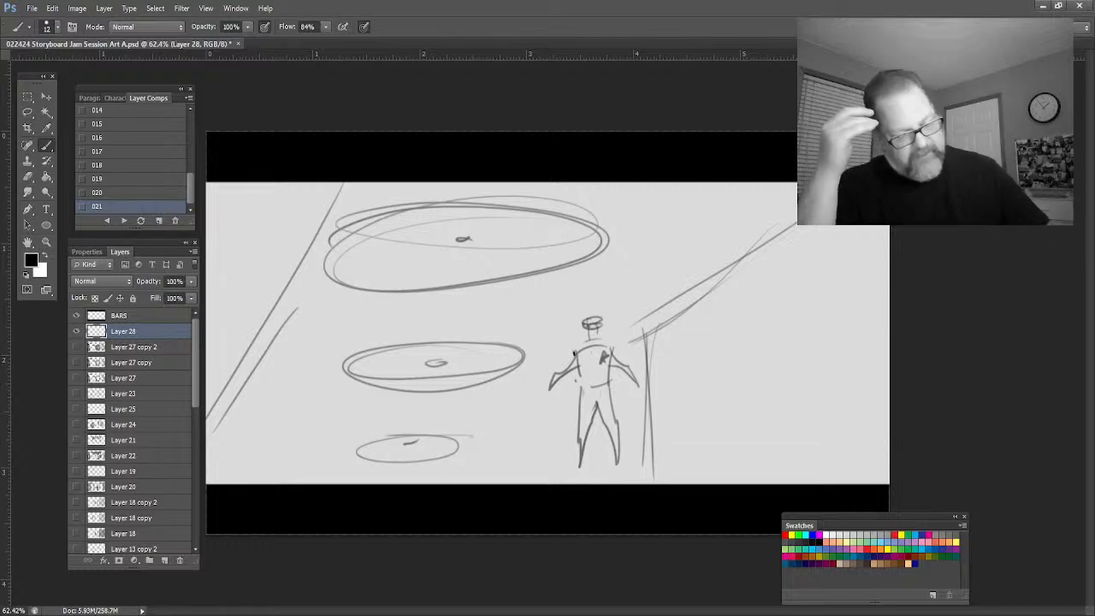
# Add a new layer beneath the Layer 28 line sketch and set the brush size to 59 px
pyautogui.click(120, 346)
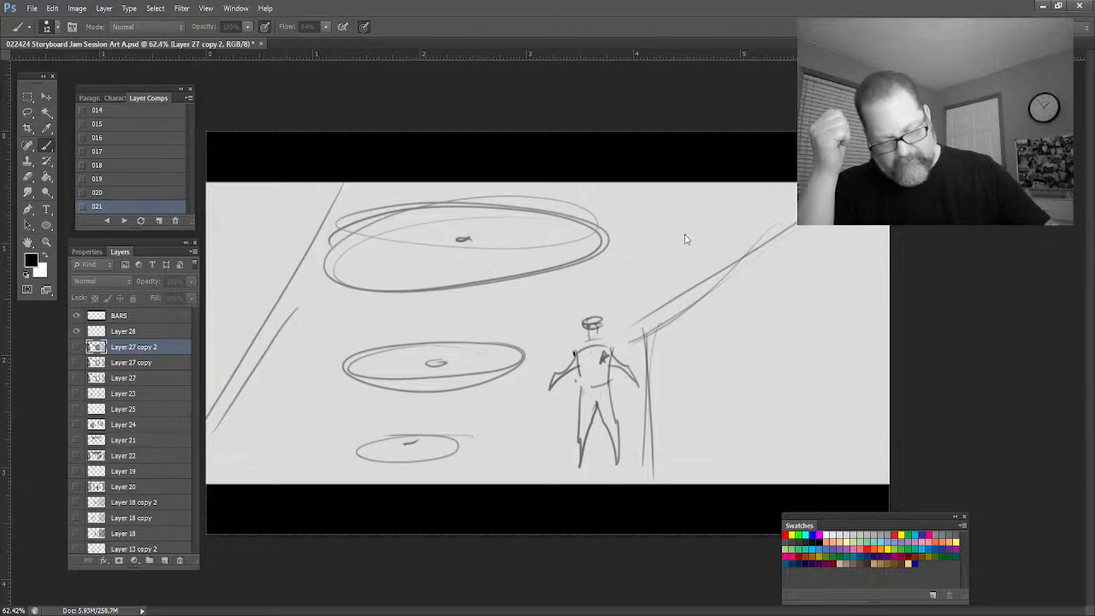
pyautogui.hotkey('ctrl', 'shift', 'alt', 'n')
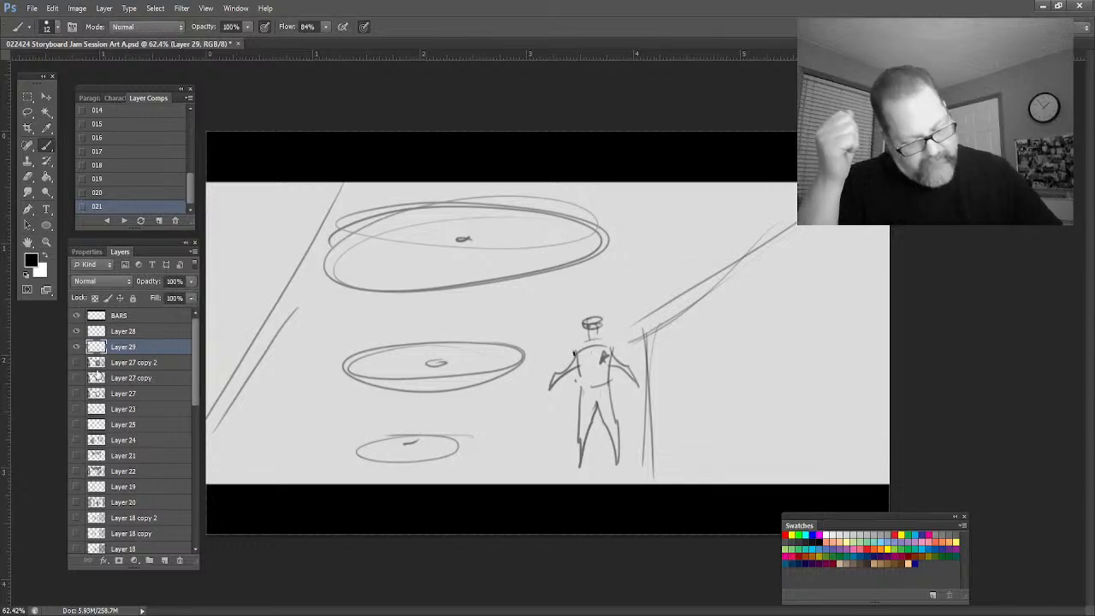
pyautogui.click(46, 145)
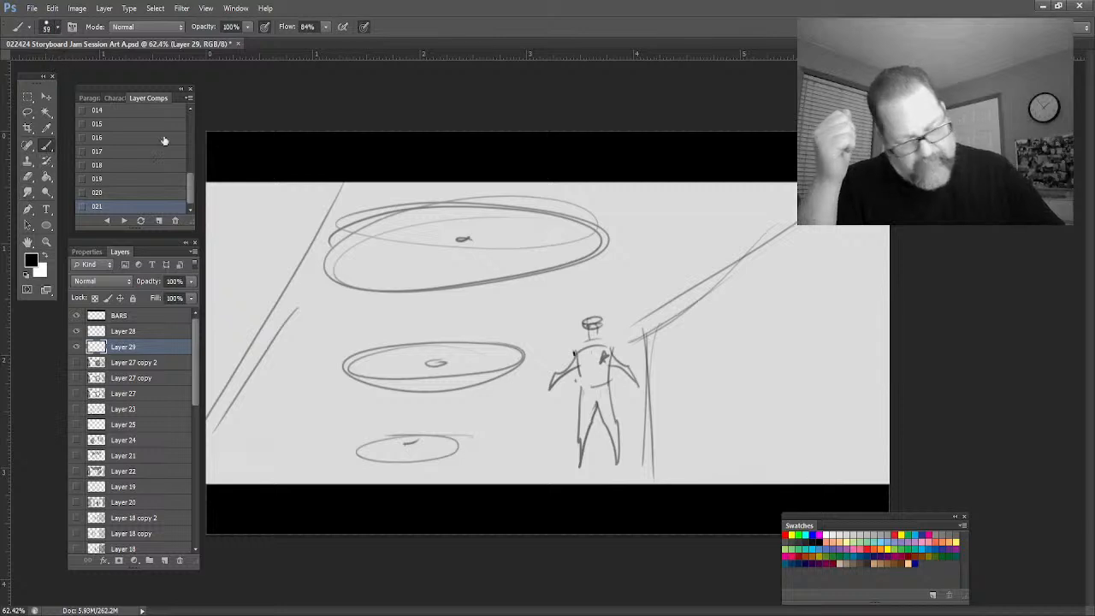
# Shade the wall around the upper ellipses and the figure in dark tones, paint a black ground strip, and darken both ellipse centres
pyautogui.moveTo(629, 275)
pyautogui.mouseDown()
pyautogui.moveTo(696, 201)
pyautogui.moveTo(626, 289)
pyautogui.moveTo(740, 227)
pyautogui.moveTo(744, 242)
pyautogui.moveTo(766, 226)
pyautogui.moveTo(747, 247)
pyautogui.moveTo(737, 243)
pyautogui.moveTo(767, 214)
pyautogui.moveTo(740, 229)
pyautogui.moveTo(777, 176)
pyautogui.moveTo(732, 236)
pyautogui.moveTo(702, 190)
pyautogui.moveTo(612, 255)
pyautogui.moveTo(654, 201)
pyautogui.moveTo(624, 241)
pyautogui.moveTo(612, 295)
pyautogui.moveTo(658, 294)
pyautogui.moveTo(664, 306)
pyautogui.moveTo(631, 336)
pyautogui.moveTo(641, 330)
pyautogui.moveTo(642, 402)
pyautogui.moveTo(651, 366)
pyautogui.moveTo(645, 486)
pyautogui.moveTo(617, 377)
pyautogui.moveTo(629, 476)
pyautogui.moveTo(614, 479)
pyautogui.moveTo(625, 469)
pyautogui.moveTo(605, 463)
pyautogui.moveTo(590, 414)
pyautogui.moveTo(592, 471)
pyautogui.moveTo(595, 438)
pyautogui.moveTo(603, 466)
pyautogui.moveTo(561, 483)
pyautogui.moveTo(571, 385)
pyautogui.moveTo(546, 409)
pyautogui.moveTo(475, 423)
pyautogui.moveTo(368, 481)
pyautogui.mouseUp()
pyautogui.moveTo(332, 395)
pyautogui.mouseDown()
pyautogui.moveTo(269, 469)
pyautogui.moveTo(209, 492)
pyautogui.moveTo(202, 473)
pyautogui.moveTo(264, 355)
pyautogui.moveTo(208, 427)
pyautogui.moveTo(248, 440)
pyautogui.moveTo(257, 482)
pyautogui.moveTo(299, 481)
pyautogui.moveTo(409, 416)
pyautogui.moveTo(438, 411)
pyautogui.moveTo(443, 449)
pyautogui.moveTo(530, 398)
pyautogui.moveTo(534, 463)
pyautogui.moveTo(548, 469)
pyautogui.moveTo(529, 493)
pyautogui.moveTo(494, 453)
pyautogui.moveTo(471, 470)
pyautogui.mouseUp()
pyautogui.moveTo(565, 476); pyautogui.dragTo(607, 480)
pyautogui.moveTo(609, 332)
pyautogui.mouseDown()
pyautogui.moveTo(640, 358)
pyautogui.moveTo(606, 332)
pyautogui.moveTo(604, 308)
pyautogui.moveTo(574, 310)
pyautogui.moveTo(569, 353)
pyautogui.moveTo(531, 402)
pyautogui.moveTo(557, 329)
pyautogui.moveTo(579, 296)
pyautogui.moveTo(603, 289)
pyautogui.moveTo(543, 337)
pyautogui.moveTo(547, 282)
pyautogui.moveTo(462, 292)
pyautogui.moveTo(479, 306)
pyautogui.moveTo(444, 346)
pyautogui.moveTo(333, 338)
pyautogui.moveTo(481, 325)
pyautogui.moveTo(517, 366)
pyautogui.moveTo(374, 415)
pyautogui.moveTo(323, 366)
pyautogui.moveTo(461, 288)
pyautogui.moveTo(396, 317)
pyautogui.moveTo(338, 299)
pyautogui.moveTo(298, 306)
pyautogui.moveTo(323, 250)
pyautogui.moveTo(313, 280)
pyautogui.moveTo(293, 253)
pyautogui.moveTo(301, 285)
pyautogui.moveTo(346, 190)
pyautogui.moveTo(586, 193)
pyautogui.moveTo(350, 205)
pyautogui.moveTo(601, 191)
pyautogui.moveTo(368, 187)
pyautogui.mouseUp()
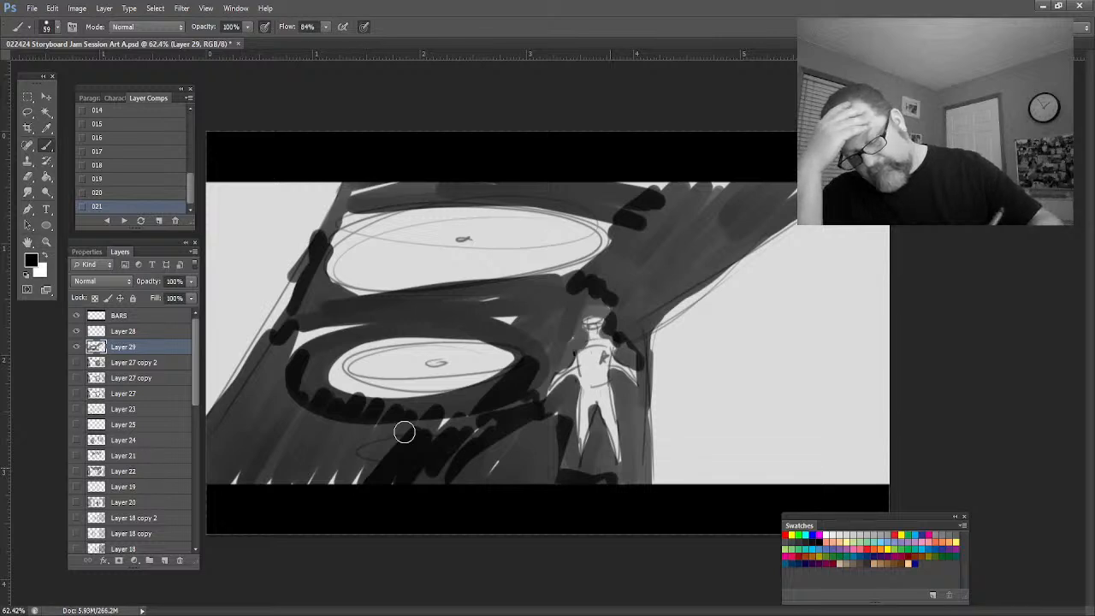
pyautogui.moveTo(852, 461); pyautogui.dragTo(325, 490)
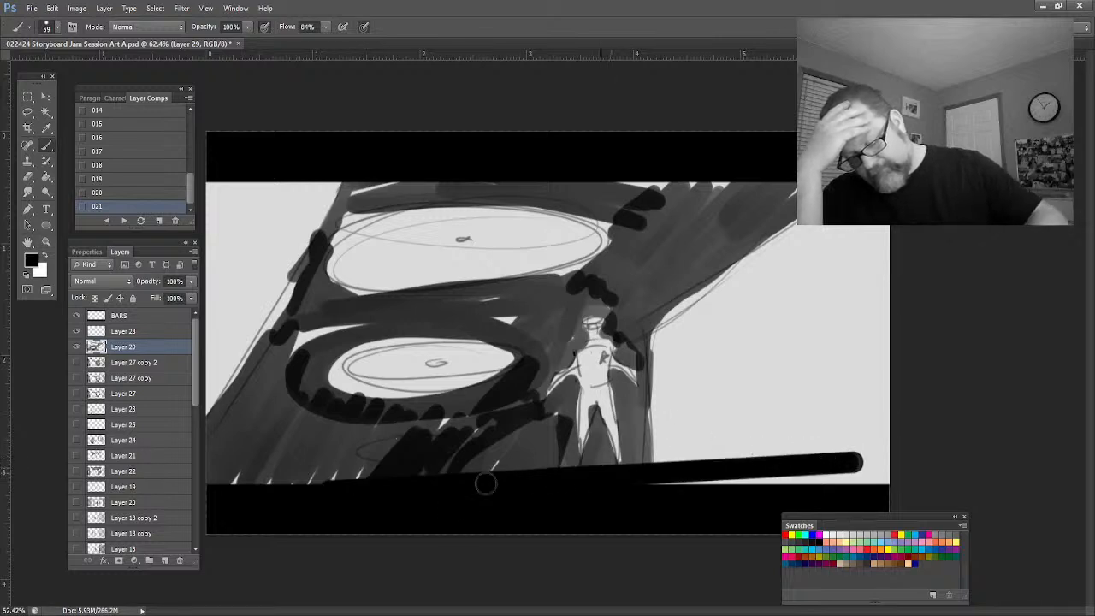
pyautogui.moveTo(485, 484)
pyautogui.mouseDown()
pyautogui.moveTo(841, 465)
pyautogui.moveTo(501, 493)
pyautogui.moveTo(666, 468)
pyautogui.moveTo(254, 489)
pyautogui.mouseUp()
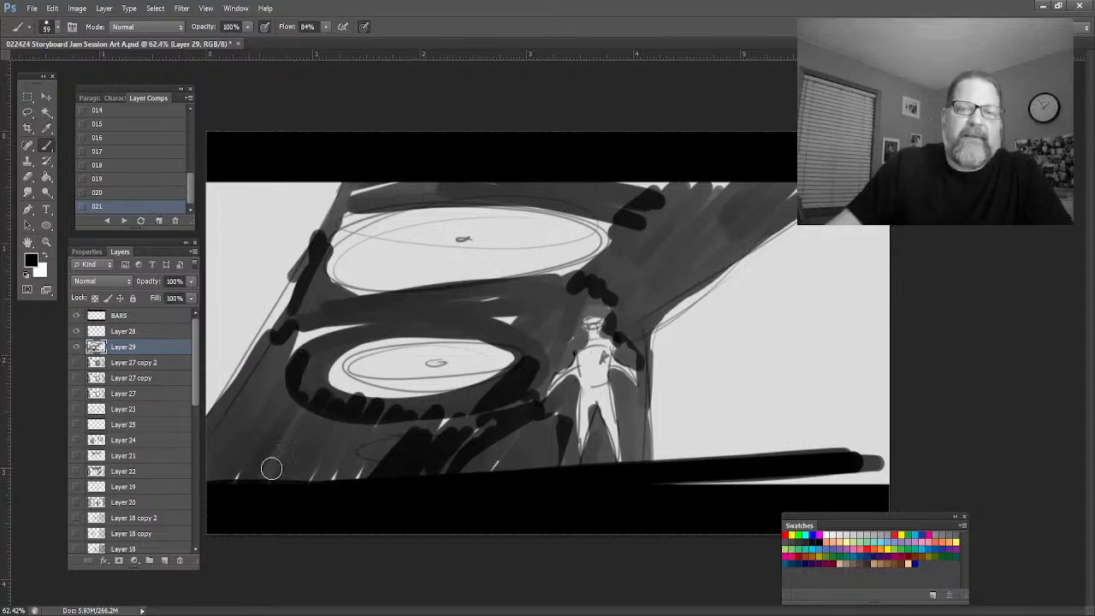
pyautogui.moveTo(424, 366)
pyautogui.mouseDown()
pyautogui.moveTo(439, 359)
pyautogui.moveTo(429, 362)
pyautogui.mouseUp()
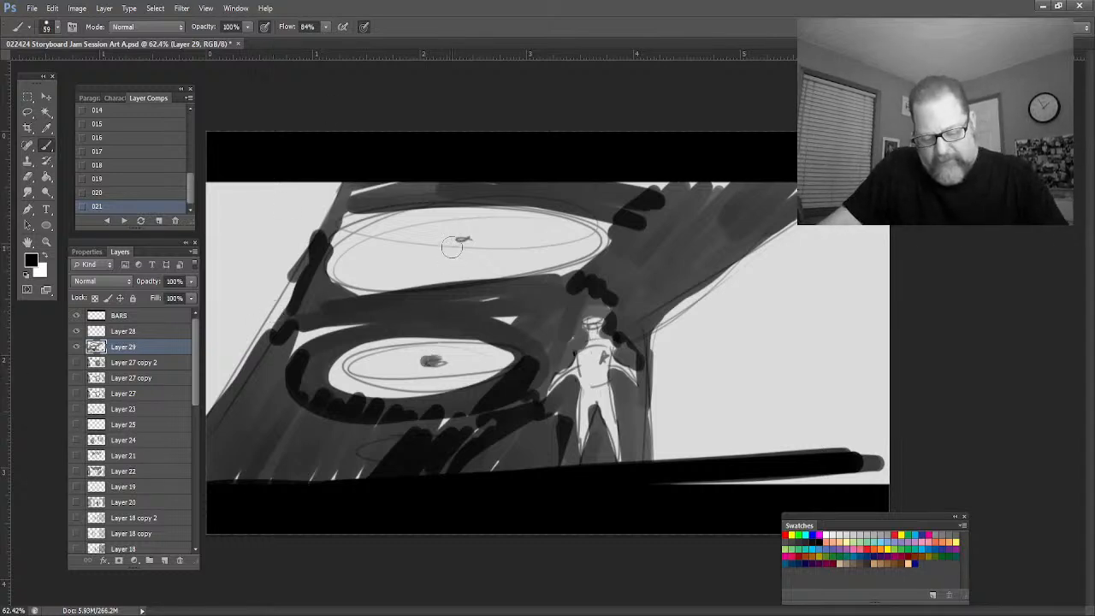
pyautogui.moveTo(451, 241); pyautogui.dragTo(467, 235)
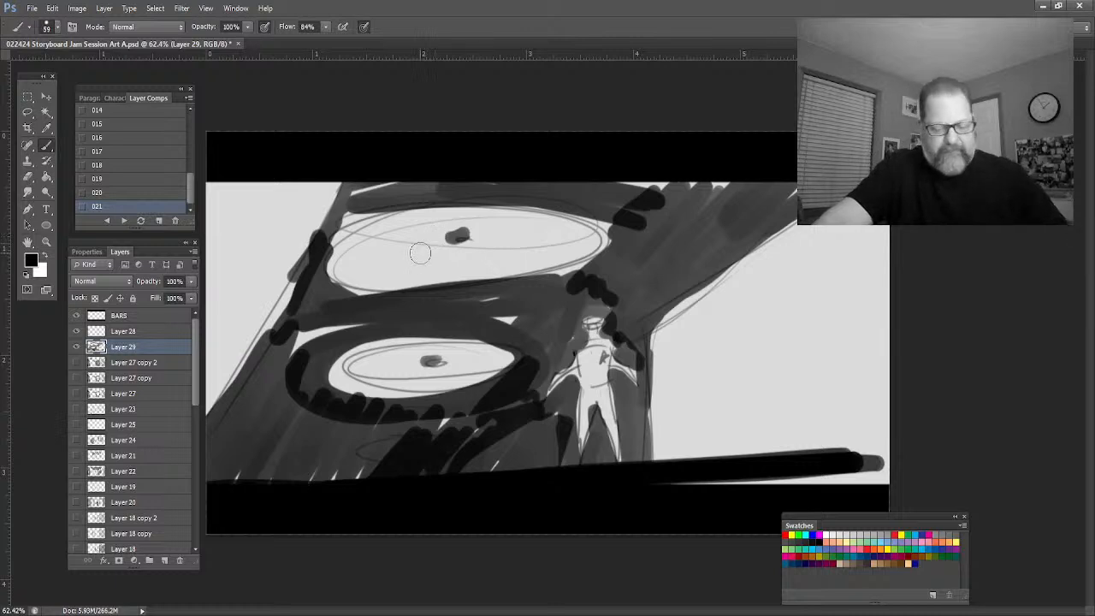
# Draw thin white slanted light rays down from the sides of the two upper ellipses with a 12 px brush
pyautogui.click(40, 253)
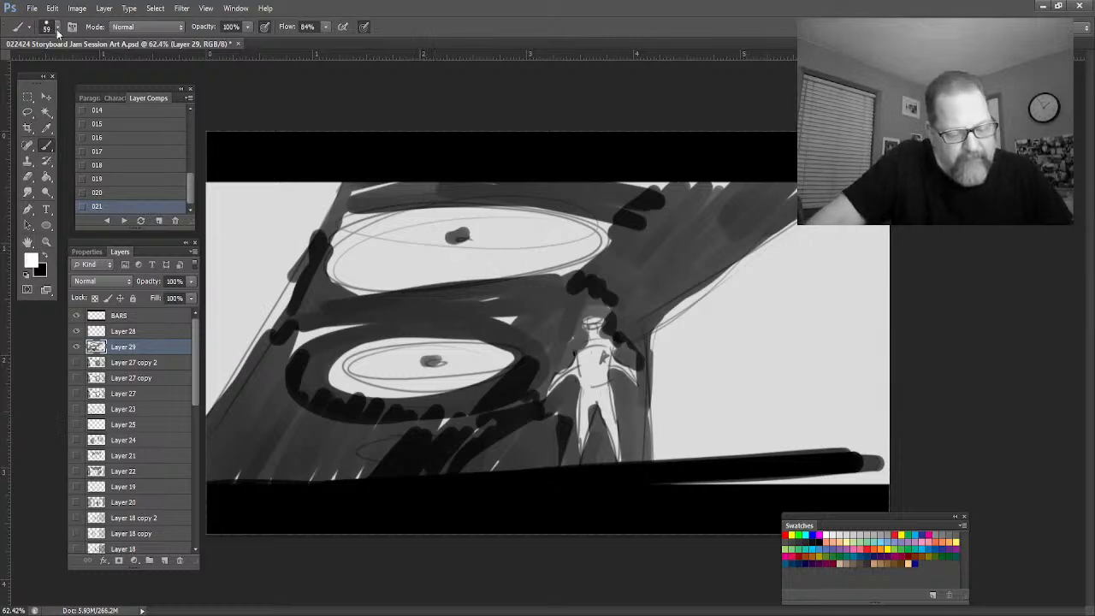
pyautogui.click(24, 65)
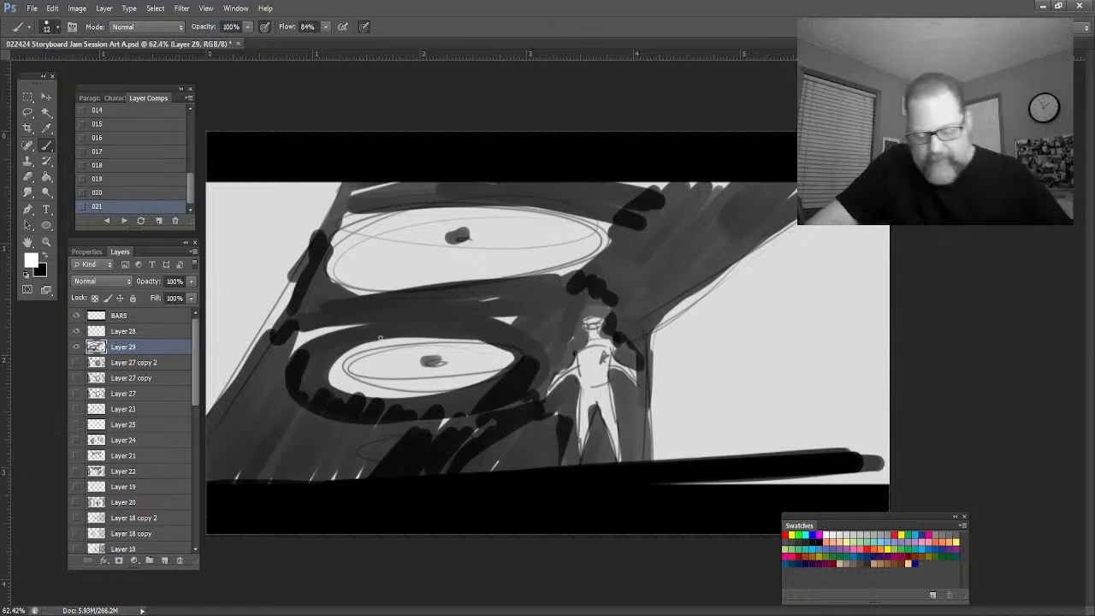
pyautogui.moveTo(328, 275); pyautogui.dragTo(229, 486)
pyautogui.moveTo(328, 383); pyautogui.dragTo(274, 484)
pyautogui.moveTo(518, 365); pyautogui.dragTo(561, 486)
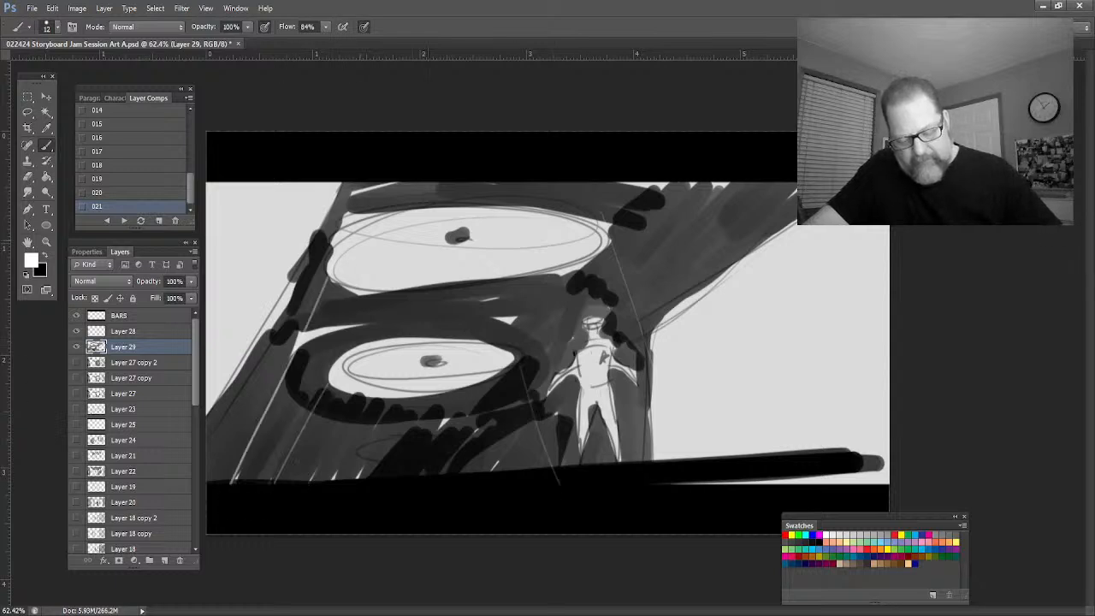
# Save the shaded frame as layer comp 022, and hide Layer 28 and Layer 29
pyautogui.click(158, 222)
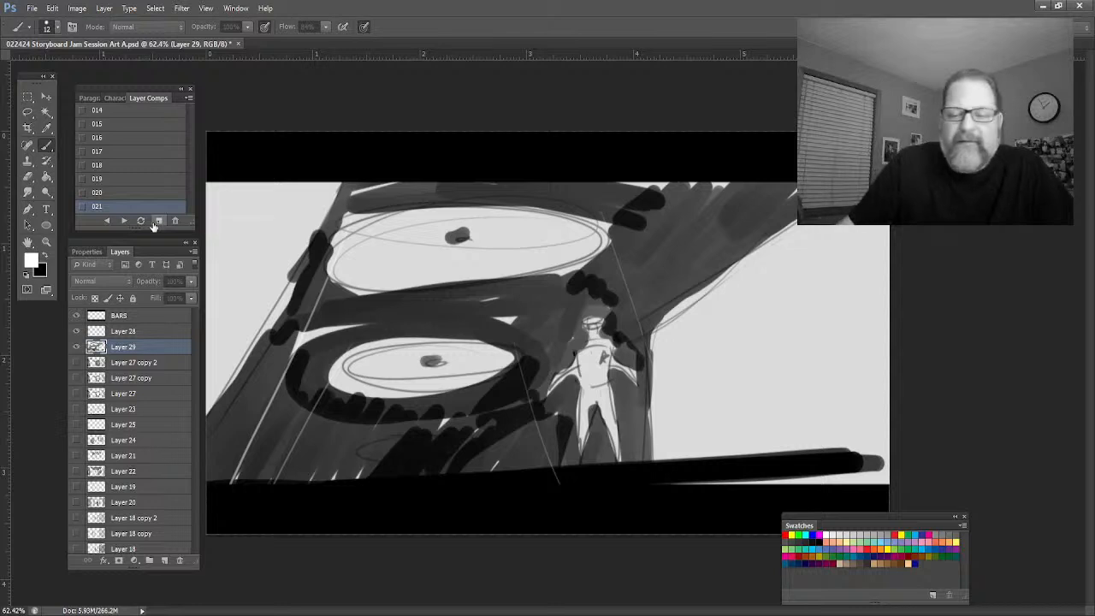
pyautogui.press('Return')
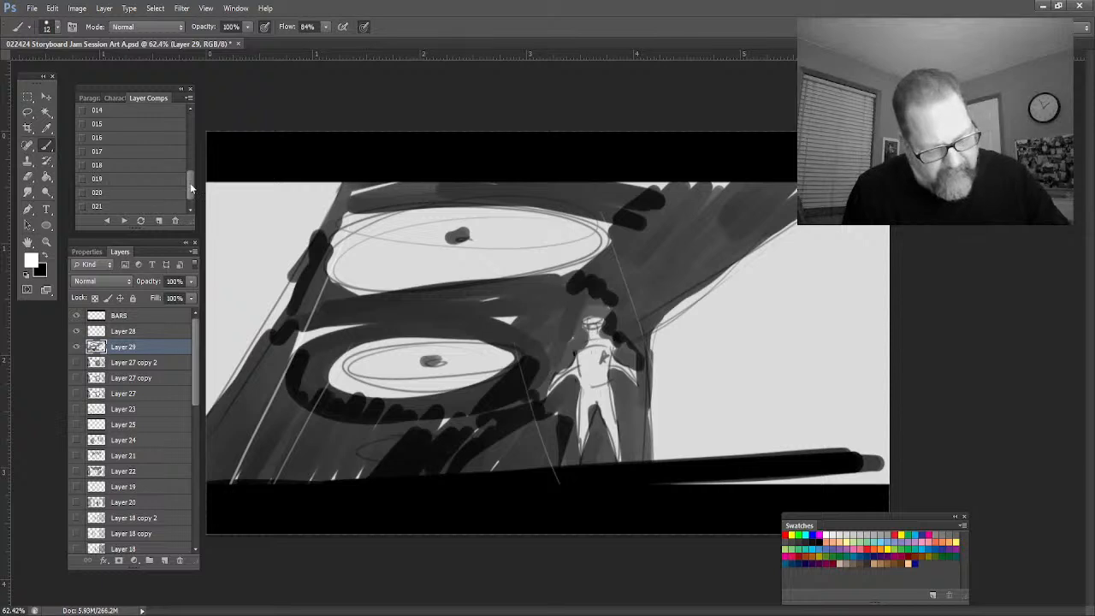
pyautogui.moveTo(190, 189); pyautogui.dragTo(189, 219)
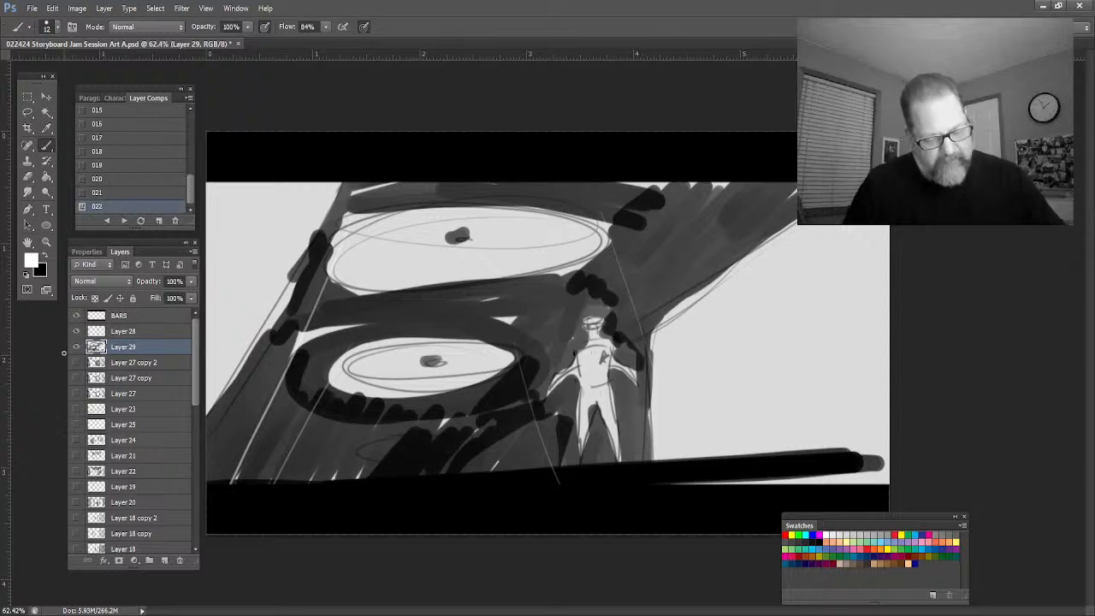
pyautogui.click(76, 347)
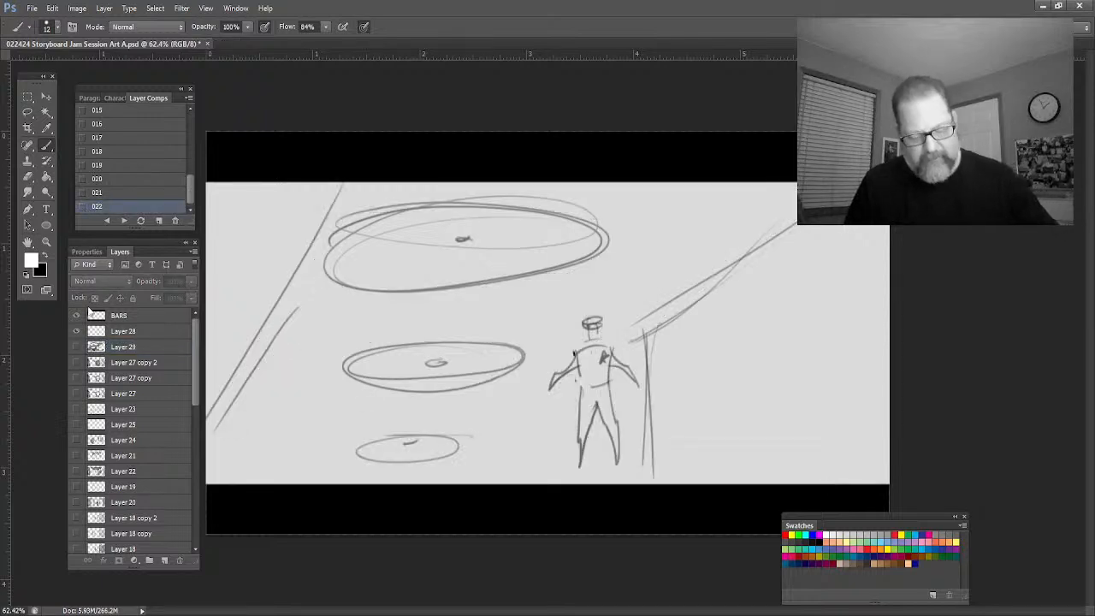
pyautogui.click(76, 331)
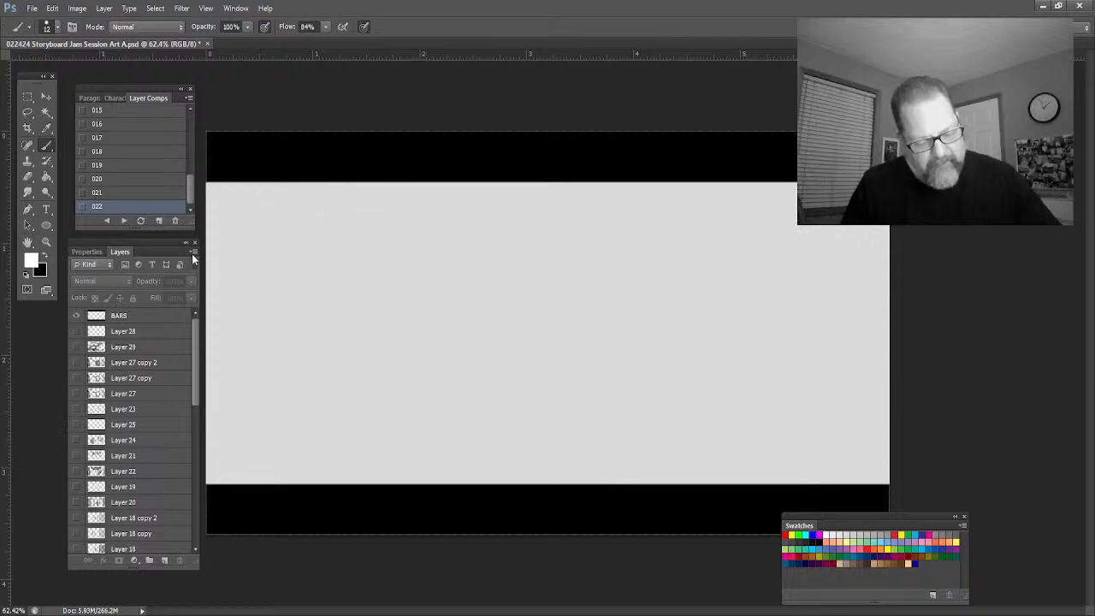
# Add a new layer and sketch two pairs of slanted black lines across the frame's height as doorway posts
pyautogui.hotkey('ctrl', 'shift', 'alt', 'n')
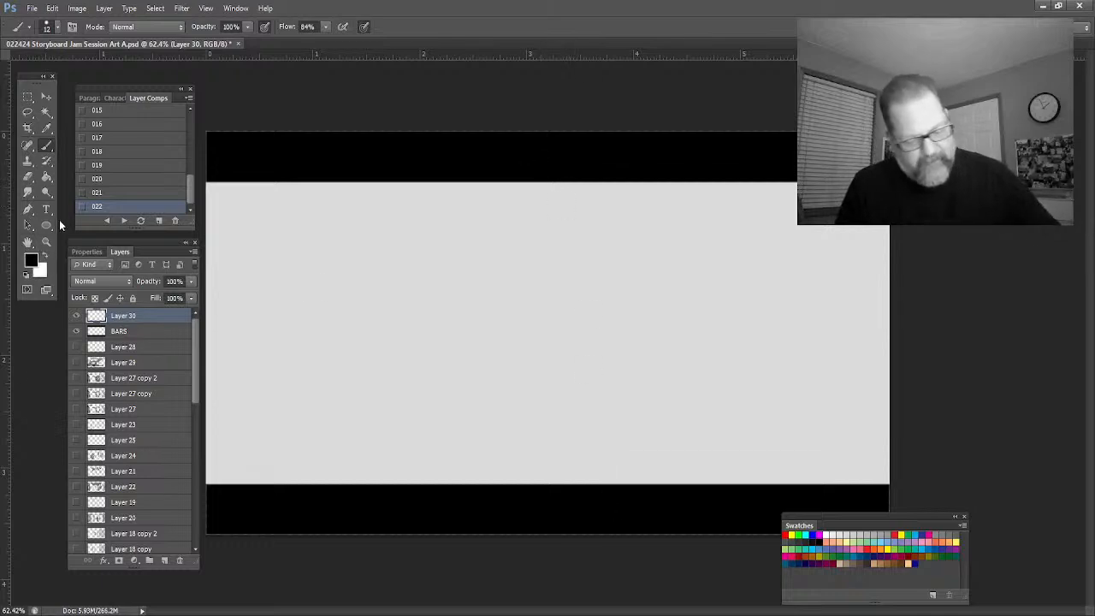
pyautogui.moveTo(561, 183); pyautogui.dragTo(612, 484)
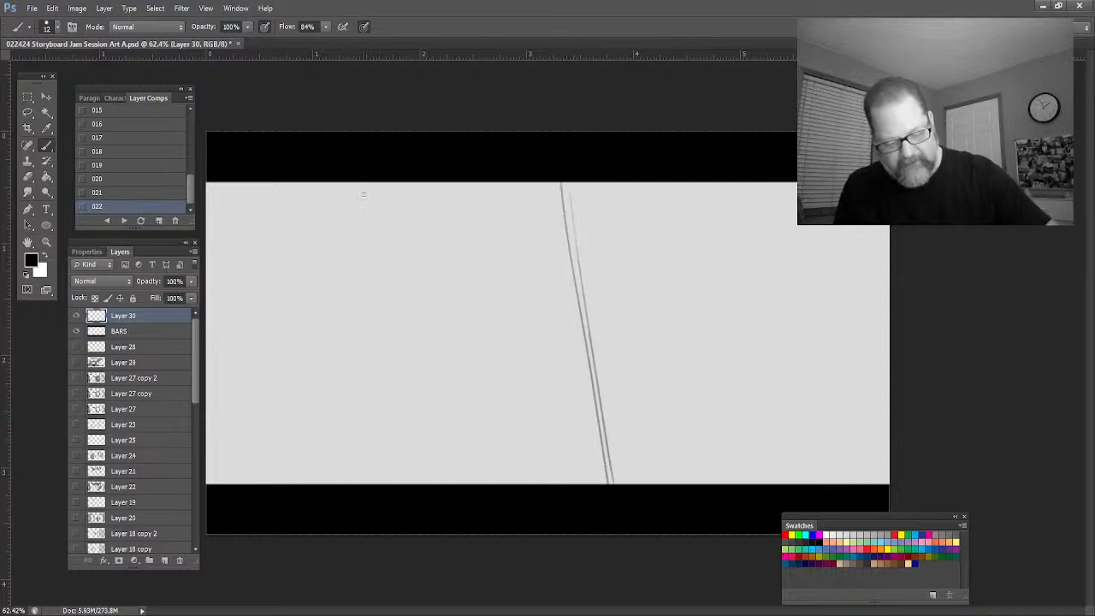
pyautogui.moveTo(296, 183)
pyautogui.mouseDown()
pyautogui.moveTo(351, 483)
pyautogui.moveTo(366, 484)
pyautogui.mouseUp()
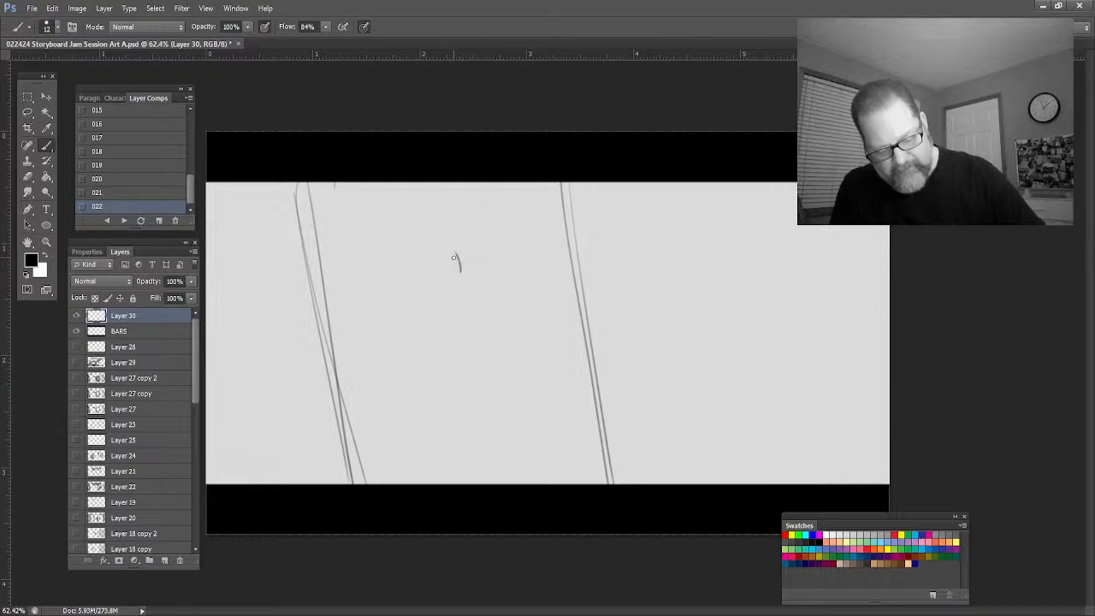
# Sketch a standing figure with a small capped head, torso, spread arms and parted legs between the two doorway posts
pyautogui.moveTo(446, 253)
pyautogui.mouseDown()
pyautogui.moveTo(459, 282)
pyautogui.moveTo(475, 281)
pyautogui.moveTo(434, 297)
pyautogui.moveTo(436, 353)
pyautogui.mouseUp()
pyautogui.moveTo(480, 288); pyautogui.dragTo(523, 348)
pyautogui.moveTo(523, 347)
pyautogui.mouseDown()
pyautogui.moveTo(476, 310)
pyautogui.moveTo(405, 328)
pyautogui.moveTo(408, 339)
pyautogui.mouseUp()
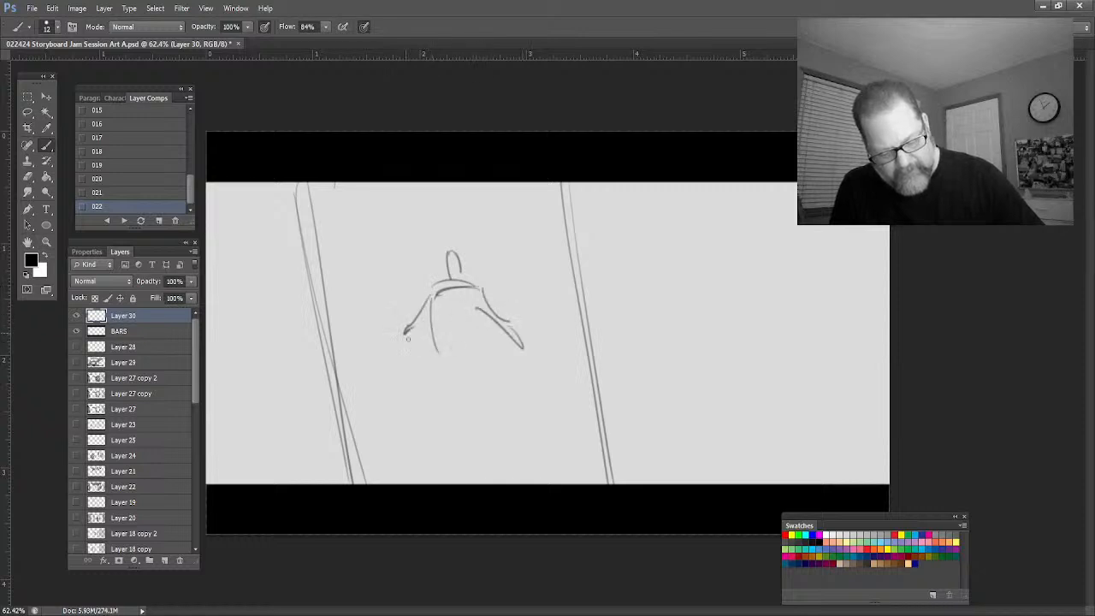
pyautogui.moveTo(480, 290)
pyautogui.mouseDown()
pyautogui.moveTo(477, 344)
pyautogui.moveTo(491, 377)
pyautogui.moveTo(431, 412)
pyautogui.moveTo(433, 483)
pyautogui.mouseUp()
pyautogui.moveTo(445, 402); pyautogui.dragTo(434, 476)
pyautogui.moveTo(461, 371)
pyautogui.mouseDown()
pyautogui.moveTo(435, 445)
pyautogui.moveTo(466, 380)
pyautogui.moveTo(496, 457)
pyautogui.mouseUp()
pyautogui.moveTo(489, 359); pyautogui.dragTo(500, 480)
pyautogui.moveTo(462, 386); pyautogui.dragTo(496, 465)
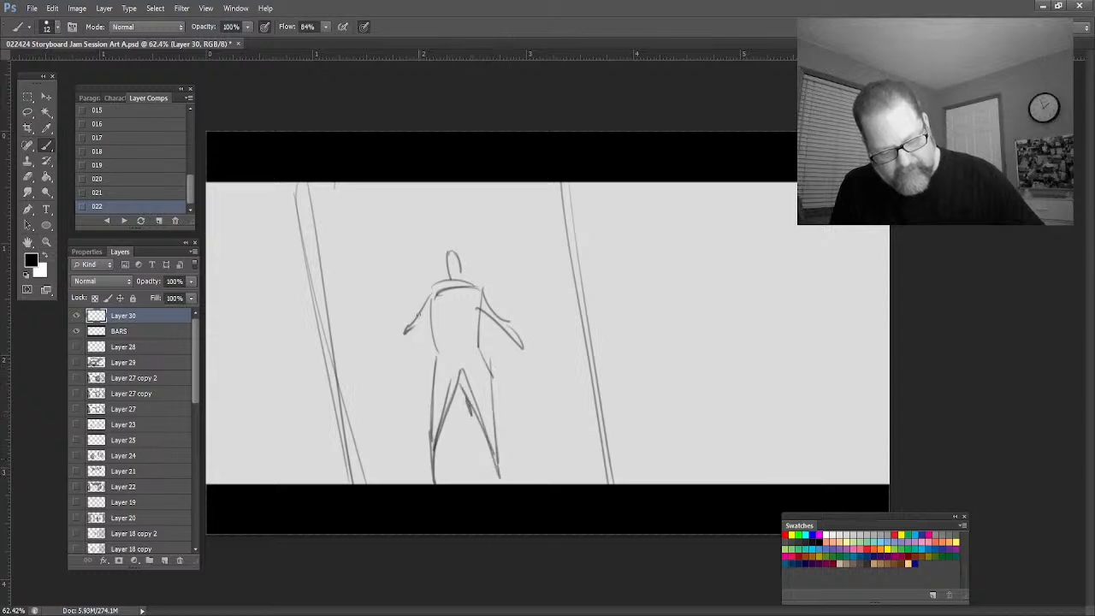
pyautogui.moveTo(419, 315); pyautogui.dragTo(385, 354)
pyautogui.moveTo(435, 301); pyautogui.dragTo(390, 351)
pyautogui.moveTo(440, 257); pyautogui.dragTo(459, 250)
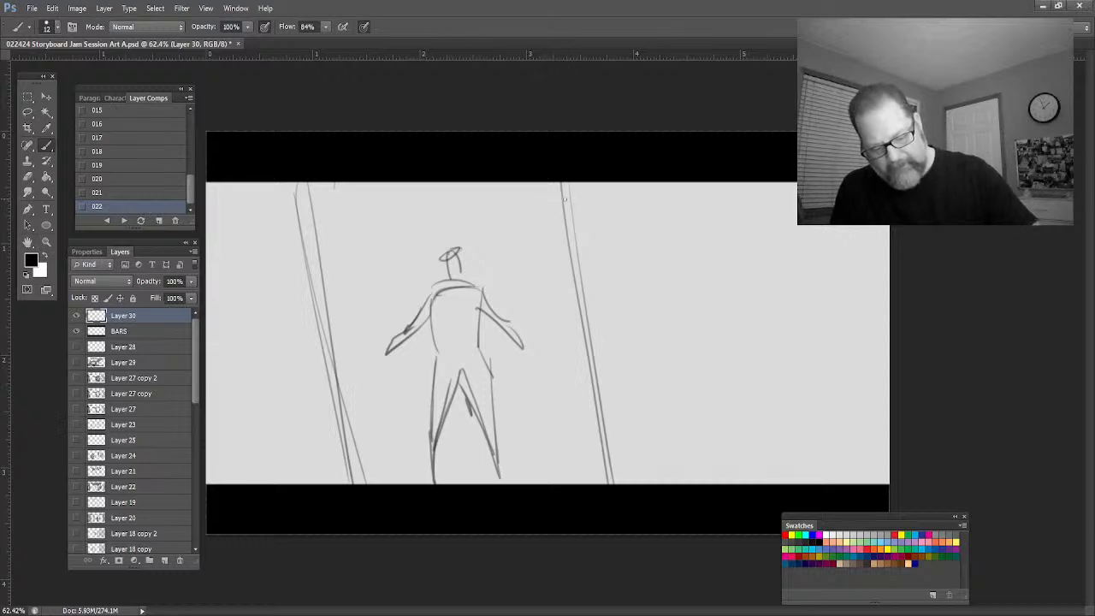
# Add the doorway's top edge and reinforce its left and right posts with extra slanted lines
pyautogui.moveTo(563, 198)
pyautogui.mouseDown()
pyautogui.moveTo(356, 185)
pyautogui.moveTo(353, 391)
pyautogui.moveTo(364, 455)
pyautogui.mouseUp()
pyautogui.moveTo(336, 183); pyautogui.dragTo(367, 484)
pyautogui.moveTo(334, 194); pyautogui.dragTo(381, 484)
pyautogui.moveTo(568, 205)
pyautogui.mouseDown()
pyautogui.moveTo(610, 488)
pyautogui.moveTo(528, 184)
pyautogui.moveTo(293, 199)
pyautogui.moveTo(319, 231)
pyautogui.moveTo(402, 460)
pyautogui.moveTo(381, 484)
pyautogui.mouseUp()
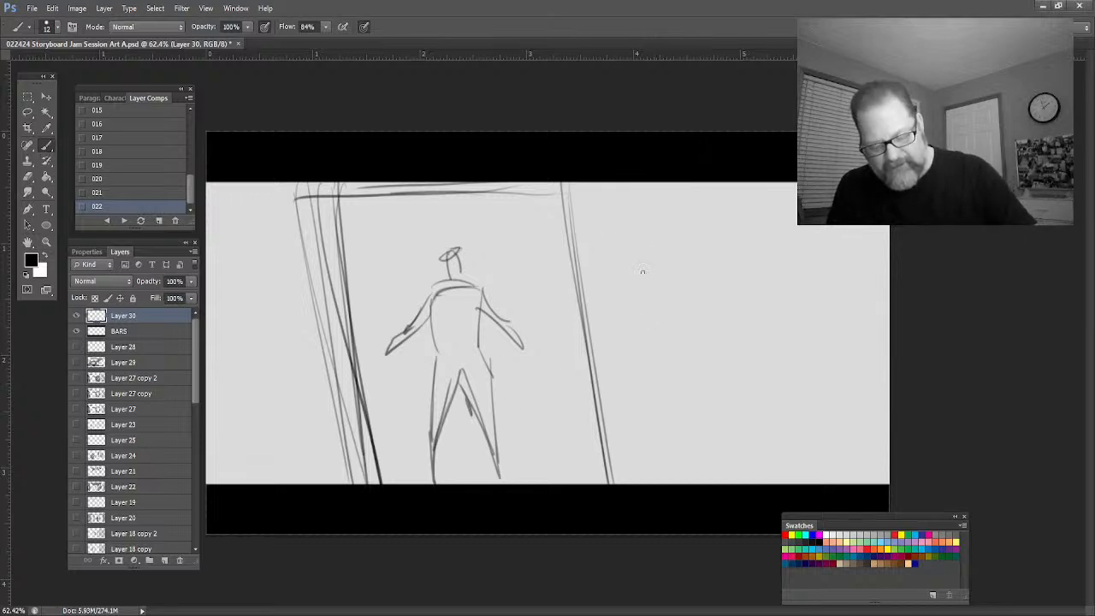
# Sketch a large foreground figure right of the doorway with a rounded head outline, ear-like curve, neck and shoulder lines
pyautogui.moveTo(587, 310)
pyautogui.mouseDown()
pyautogui.moveTo(619, 269)
pyautogui.moveTo(590, 354)
pyautogui.moveTo(609, 367)
pyautogui.mouseUp()
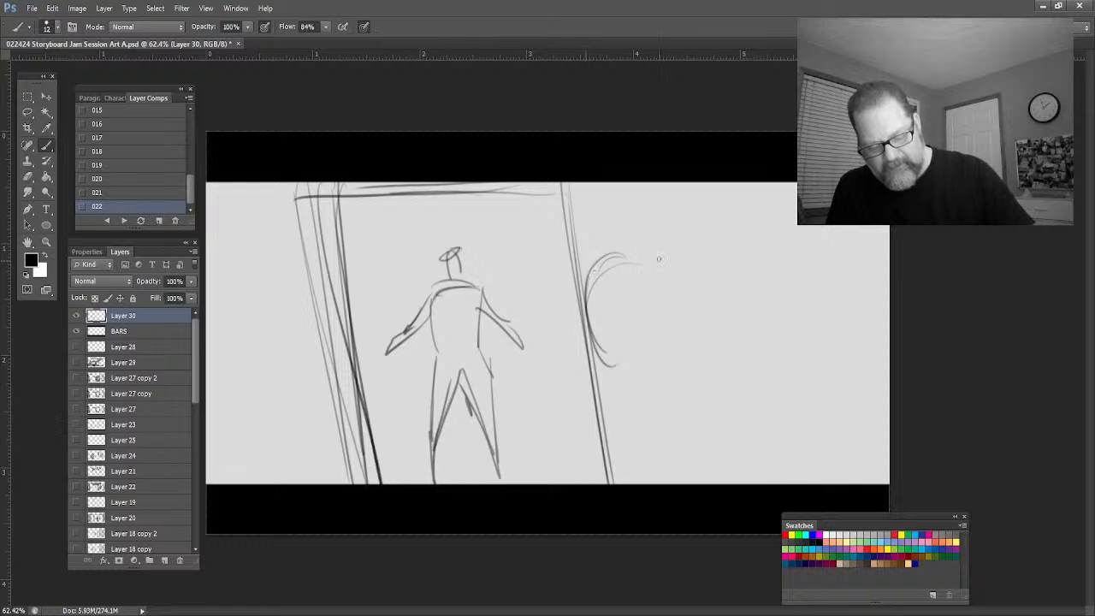
pyautogui.moveTo(659, 248)
pyautogui.mouseDown()
pyautogui.moveTo(679, 354)
pyautogui.moveTo(705, 279)
pyautogui.moveTo(724, 305)
pyautogui.moveTo(741, 291)
pyautogui.moveTo(794, 190)
pyautogui.moveTo(726, 217)
pyautogui.mouseUp()
pyautogui.moveTo(770, 184); pyautogui.dragTo(716, 242)
pyautogui.moveTo(720, 248); pyautogui.dragTo(768, 375)
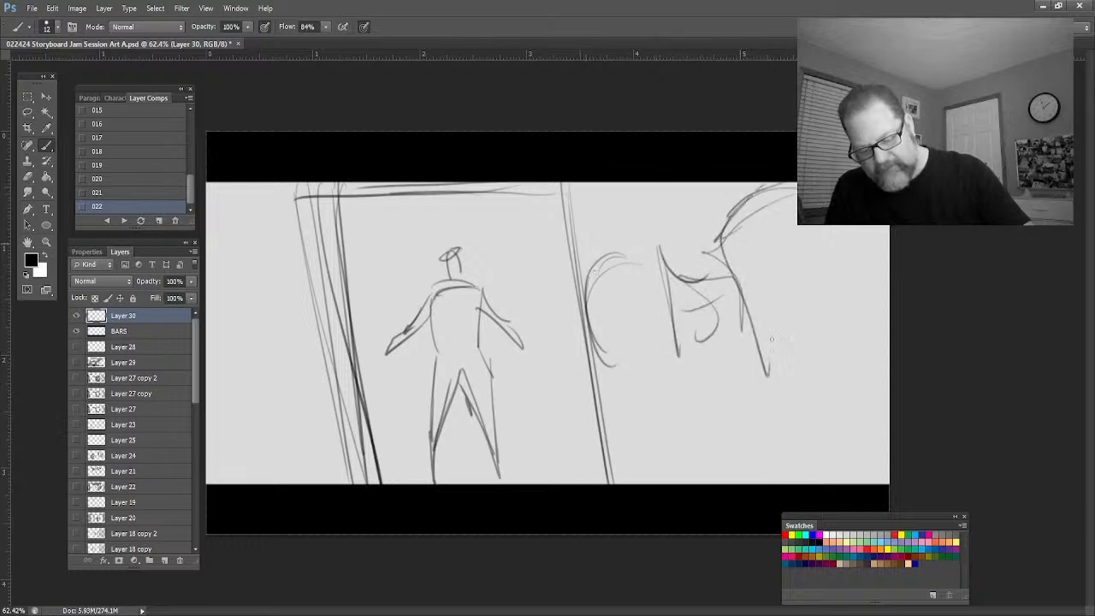
pyautogui.moveTo(742, 301)
pyautogui.mouseDown()
pyautogui.moveTo(677, 409)
pyautogui.moveTo(575, 478)
pyautogui.mouseUp()
pyautogui.moveTo(791, 371); pyautogui.dragTo(633, 482)
pyautogui.moveTo(669, 356)
pyautogui.mouseDown()
pyautogui.moveTo(638, 390)
pyautogui.moveTo(606, 364)
pyautogui.moveTo(589, 324)
pyautogui.moveTo(643, 369)
pyautogui.moveTo(584, 327)
pyautogui.moveTo(665, 248)
pyautogui.mouseUp()
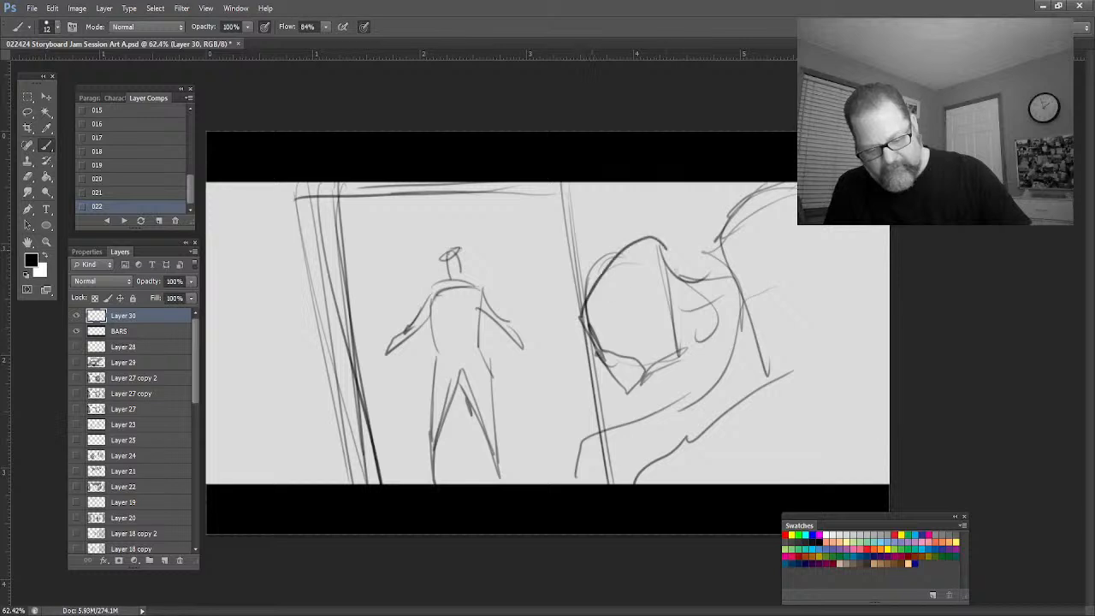
pyautogui.moveTo(751, 395)
pyautogui.mouseDown()
pyautogui.moveTo(785, 432)
pyautogui.moveTo(831, 431)
pyautogui.mouseUp()
pyautogui.moveTo(811, 417); pyautogui.dragTo(881, 446)
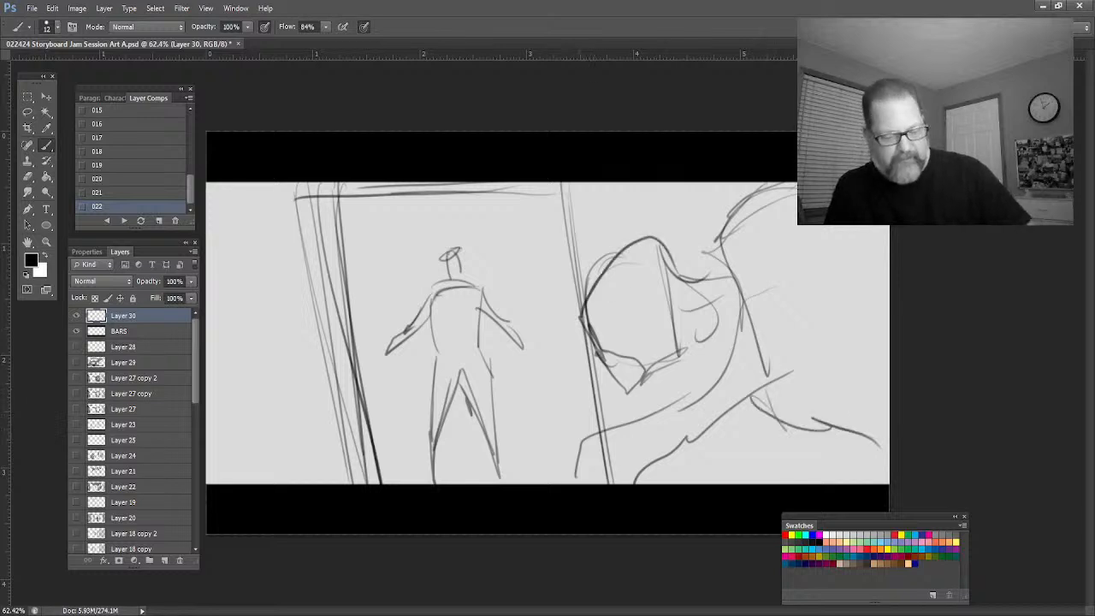
# Shift the whole sketch to the left and draw a vertical edge with a short foot at the frame's far right
pyautogui.click(46, 97)
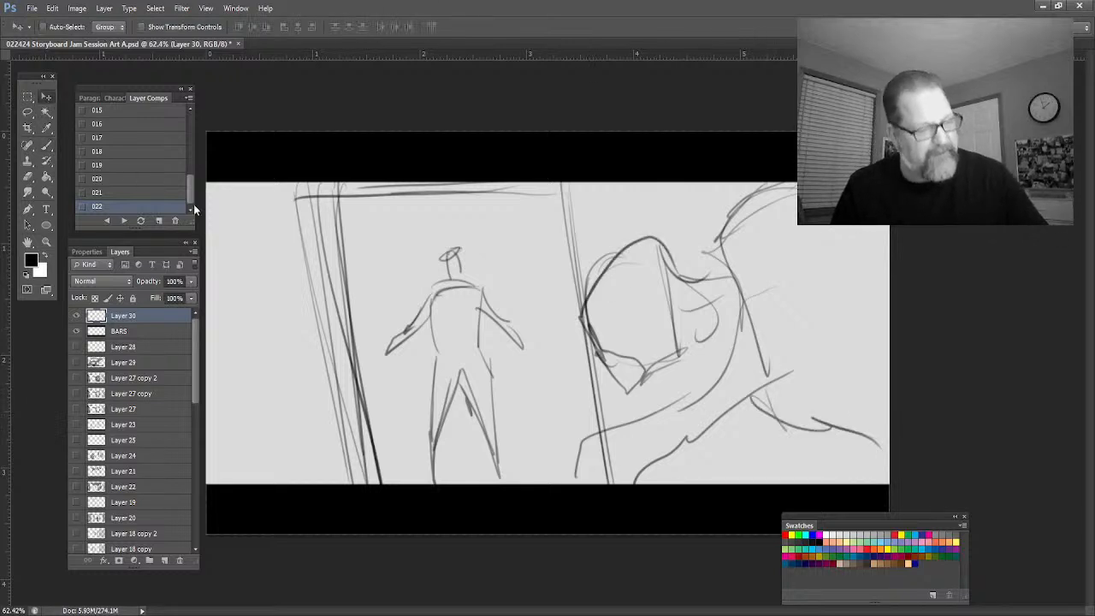
pyautogui.moveTo(376, 383)
pyautogui.mouseDown()
pyautogui.moveTo(311, 372)
pyautogui.moveTo(325, 393)
pyautogui.moveTo(326, 379)
pyautogui.mouseUp()
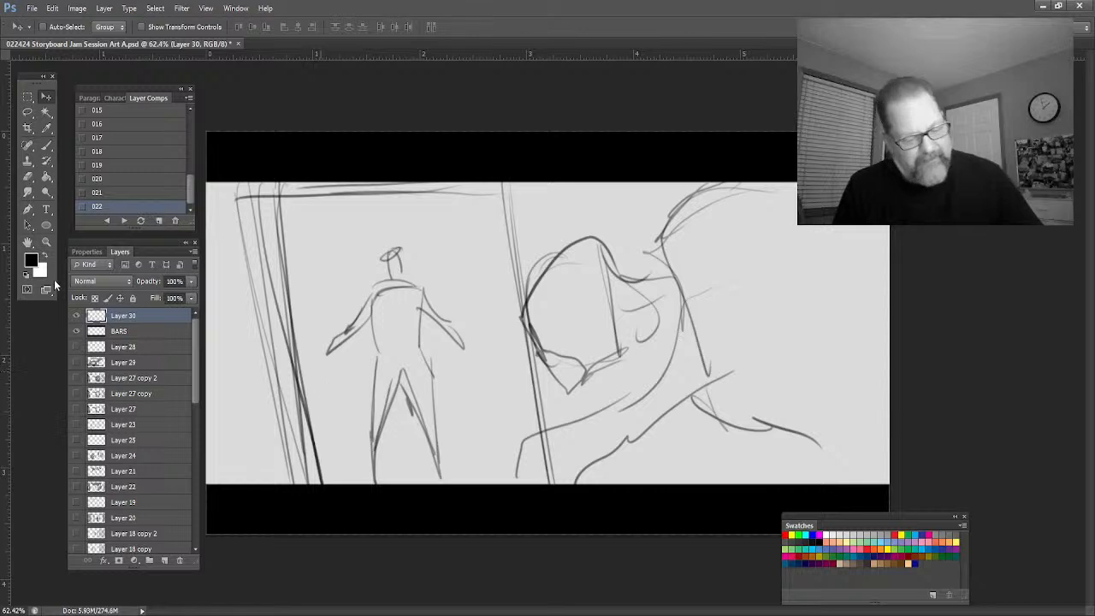
pyautogui.click(47, 146)
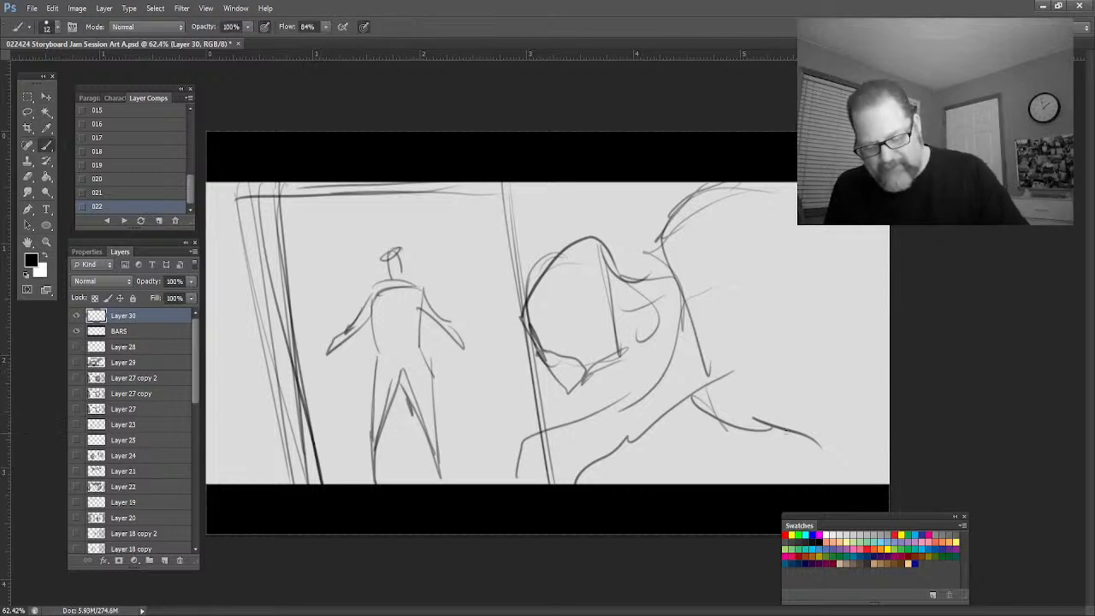
pyautogui.moveTo(879, 229)
pyautogui.mouseDown()
pyautogui.moveTo(877, 328)
pyautogui.moveTo(890, 369)
pyautogui.mouseUp()
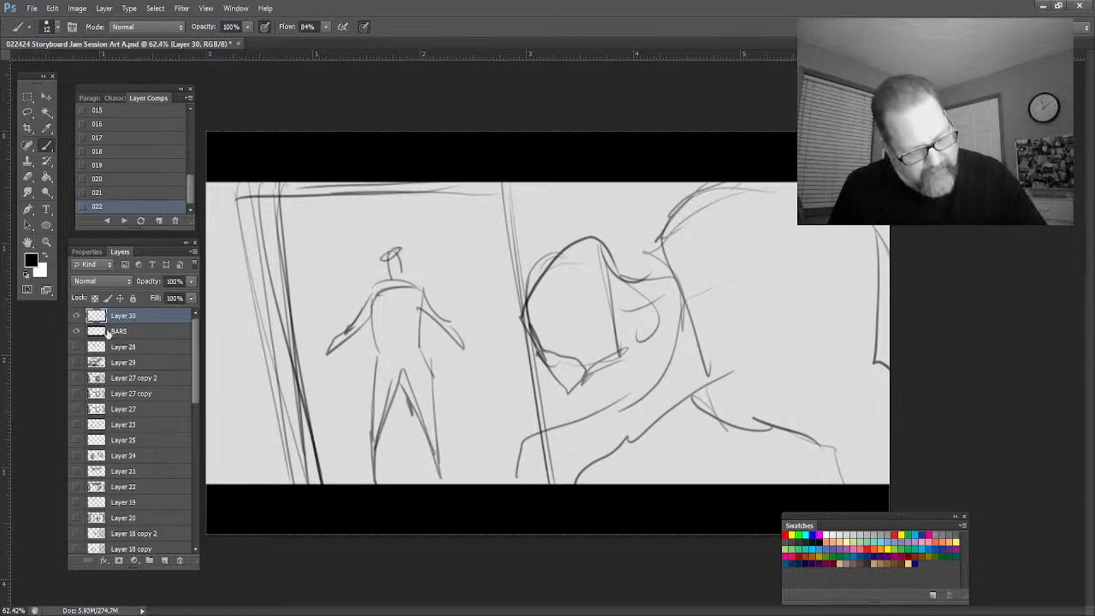
# Place the sketch layer beneath BARS, add a new layer beneath the sketch, and set the brush size to 76 px
pyautogui.moveTo(119, 318); pyautogui.dragTo(154, 316)
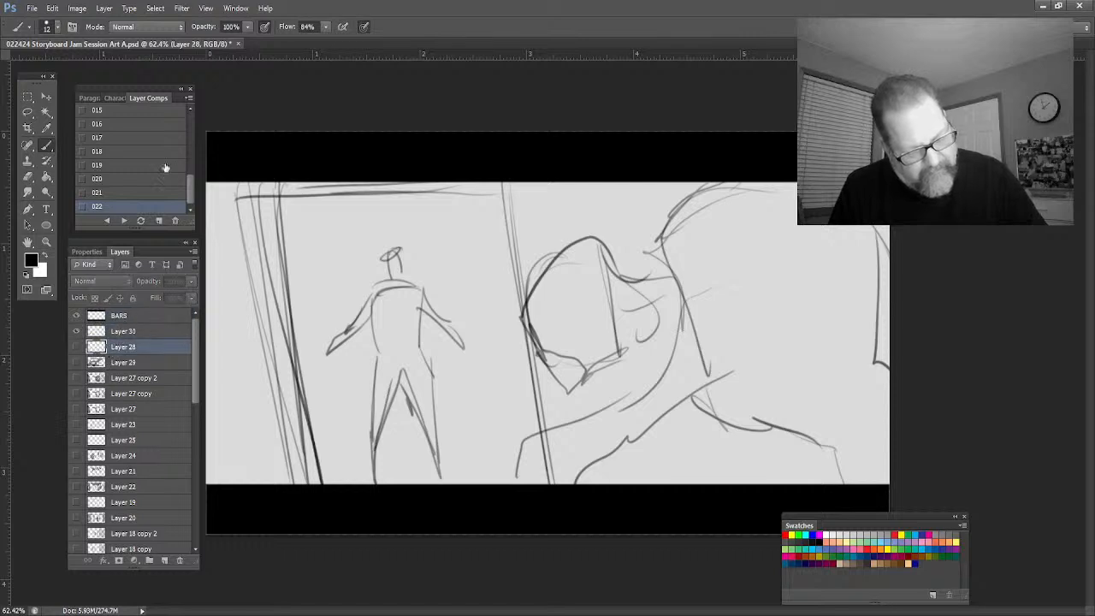
pyautogui.click(194, 243)
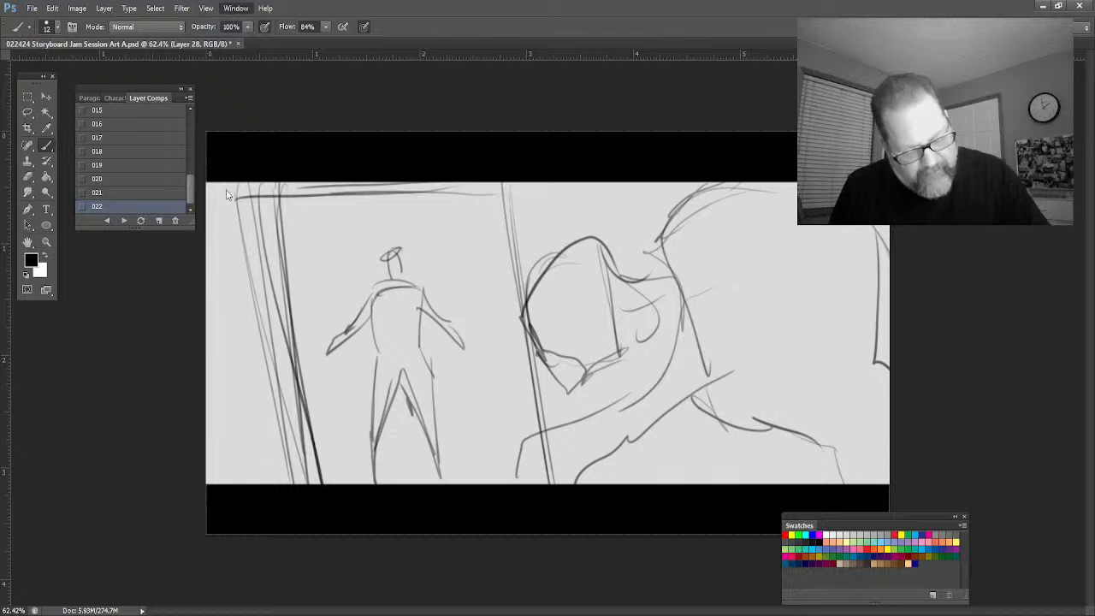
pyautogui.press('F7')
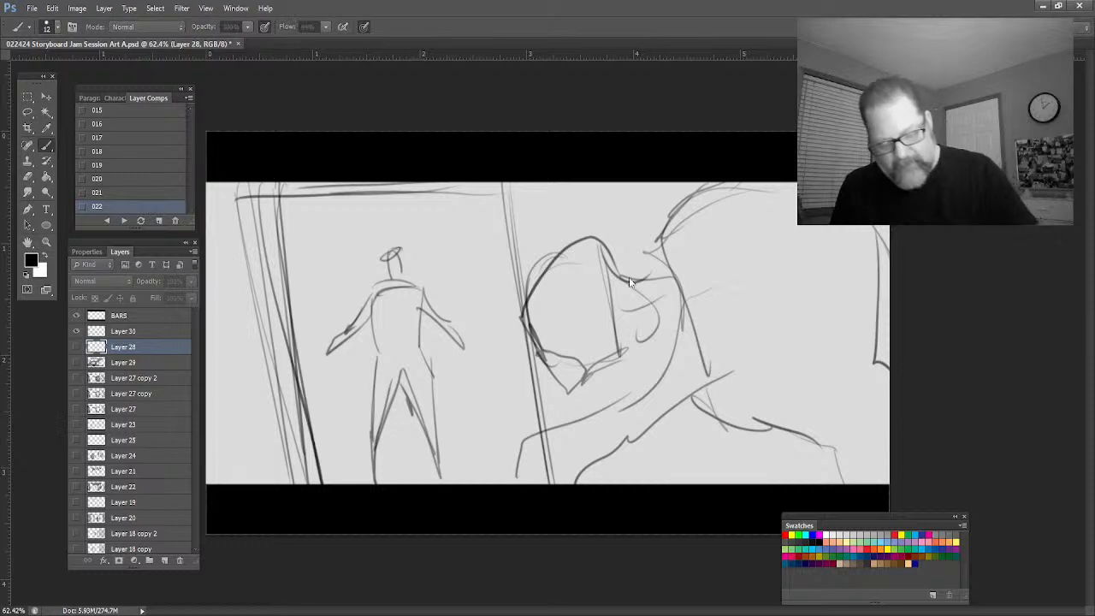
pyautogui.hotkey('ctrl', 'shift', 'alt', 'n')
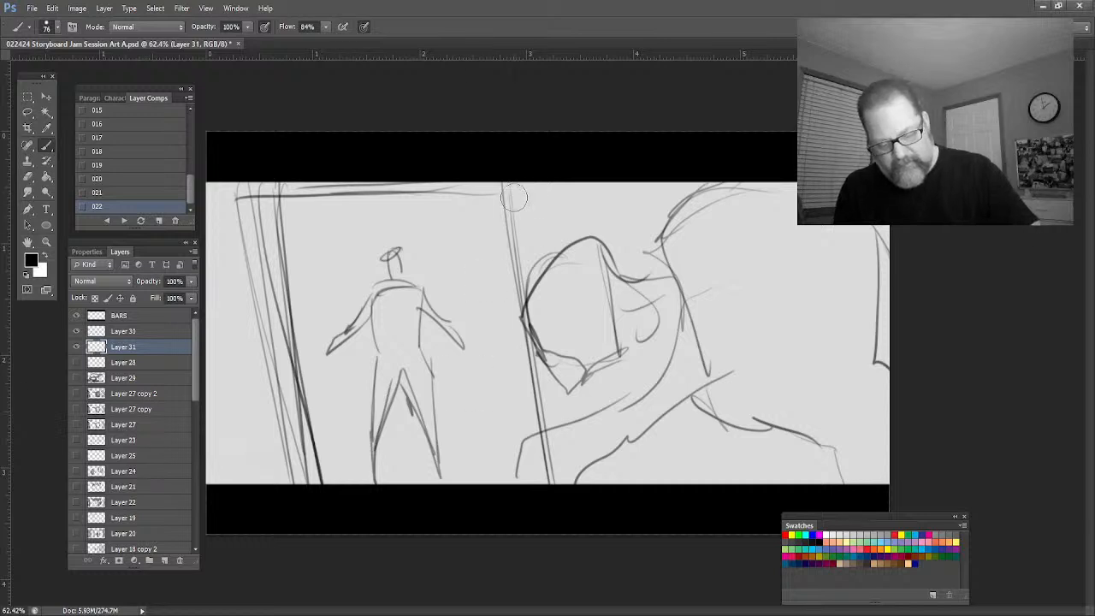
# Shade the doorway frame in grey on the new layer, covering the top beam, left wall, both posts and floor line
pyautogui.moveTo(531, 203)
pyautogui.mouseDown()
pyautogui.moveTo(239, 201)
pyautogui.moveTo(281, 203)
pyautogui.moveTo(257, 246)
pyautogui.moveTo(274, 291)
pyautogui.moveTo(229, 295)
pyautogui.moveTo(210, 211)
pyautogui.moveTo(219, 285)
pyautogui.mouseUp()
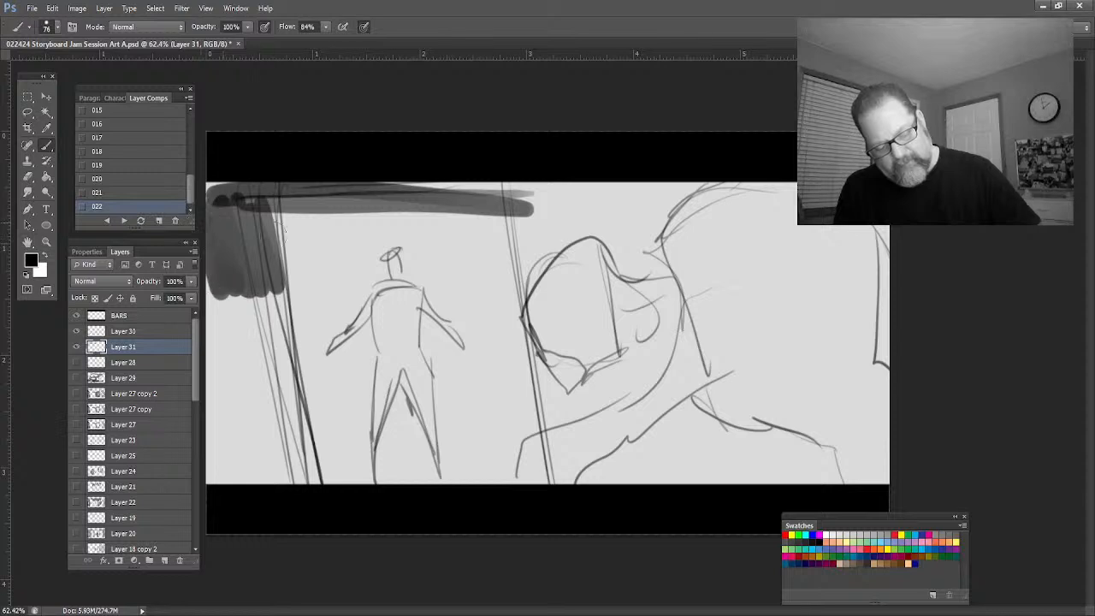
pyautogui.moveTo(266, 211)
pyautogui.mouseDown()
pyautogui.moveTo(312, 485)
pyautogui.moveTo(324, 501)
pyautogui.mouseUp()
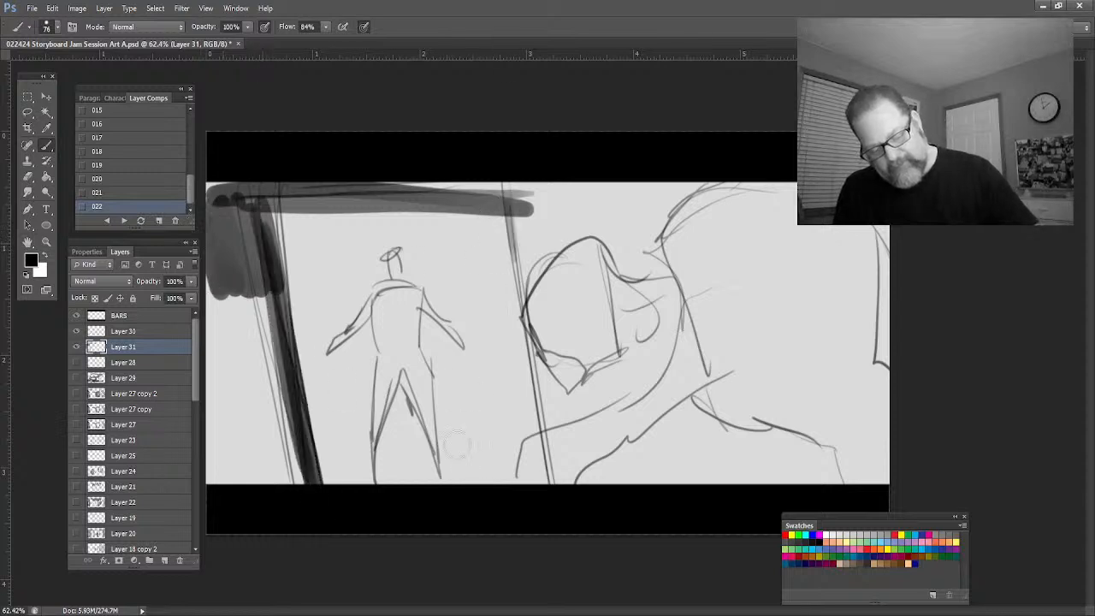
pyautogui.moveTo(528, 466)
pyautogui.mouseDown()
pyautogui.moveTo(325, 491)
pyautogui.moveTo(441, 479)
pyautogui.moveTo(279, 471)
pyautogui.mouseUp()
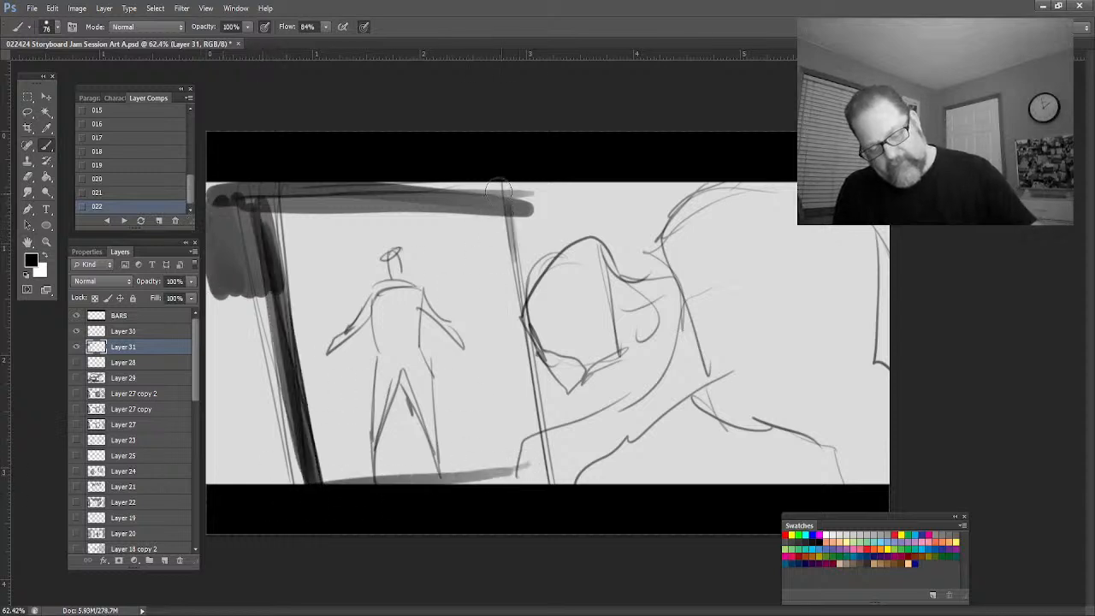
pyautogui.moveTo(500, 192); pyautogui.dragTo(528, 440)
pyautogui.moveTo(504, 208)
pyautogui.mouseDown()
pyautogui.moveTo(518, 233)
pyautogui.moveTo(493, 206)
pyautogui.moveTo(248, 213)
pyautogui.moveTo(586, 188)
pyautogui.mouseUp()
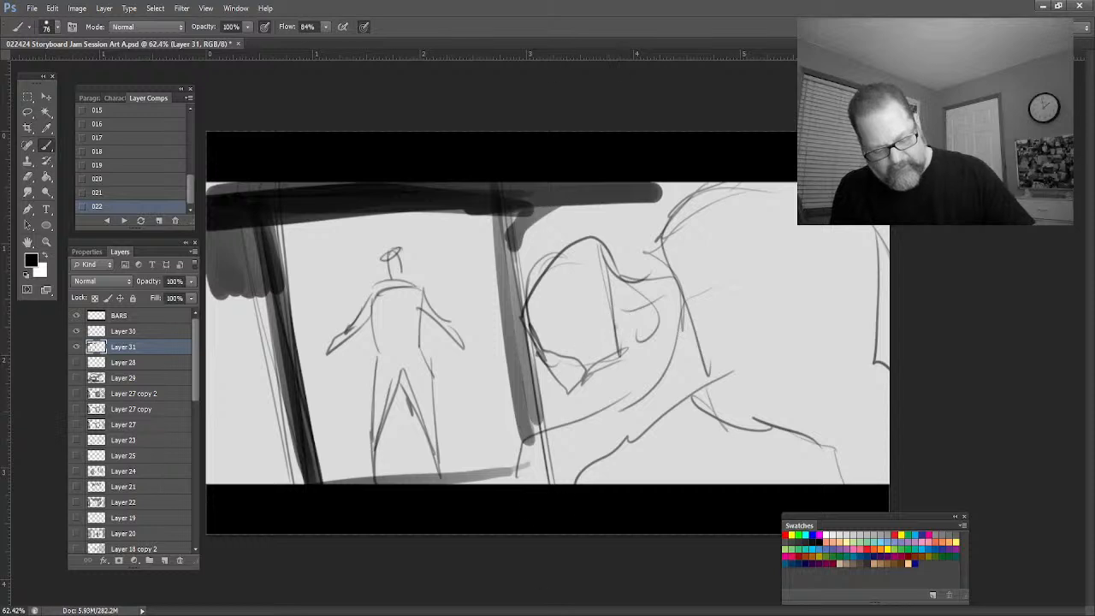
# Block in grey tone on the two foreground figures and on the doorway figure's head, torso, arms and legs
pyautogui.moveTo(609, 329)
pyautogui.mouseDown()
pyautogui.moveTo(602, 361)
pyautogui.moveTo(596, 318)
pyautogui.moveTo(562, 360)
pyautogui.moveTo(549, 338)
pyautogui.moveTo(600, 300)
pyautogui.moveTo(603, 330)
pyautogui.moveTo(638, 333)
pyautogui.moveTo(630, 343)
pyautogui.moveTo(673, 331)
pyautogui.moveTo(674, 358)
pyautogui.moveTo(686, 317)
pyautogui.moveTo(691, 348)
pyautogui.mouseUp()
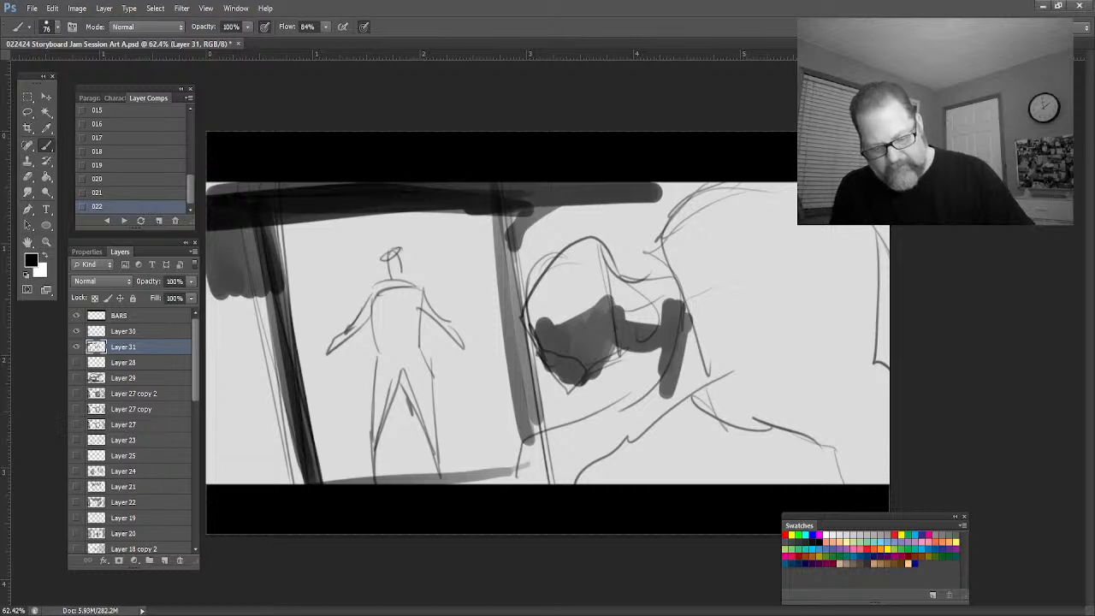
pyautogui.moveTo(750, 340)
pyautogui.mouseDown()
pyautogui.moveTo(786, 369)
pyautogui.moveTo(826, 300)
pyautogui.moveTo(846, 399)
pyautogui.moveTo(821, 407)
pyautogui.moveTo(765, 394)
pyautogui.moveTo(738, 417)
pyautogui.moveTo(734, 396)
pyautogui.moveTo(715, 396)
pyautogui.moveTo(617, 435)
pyautogui.mouseUp()
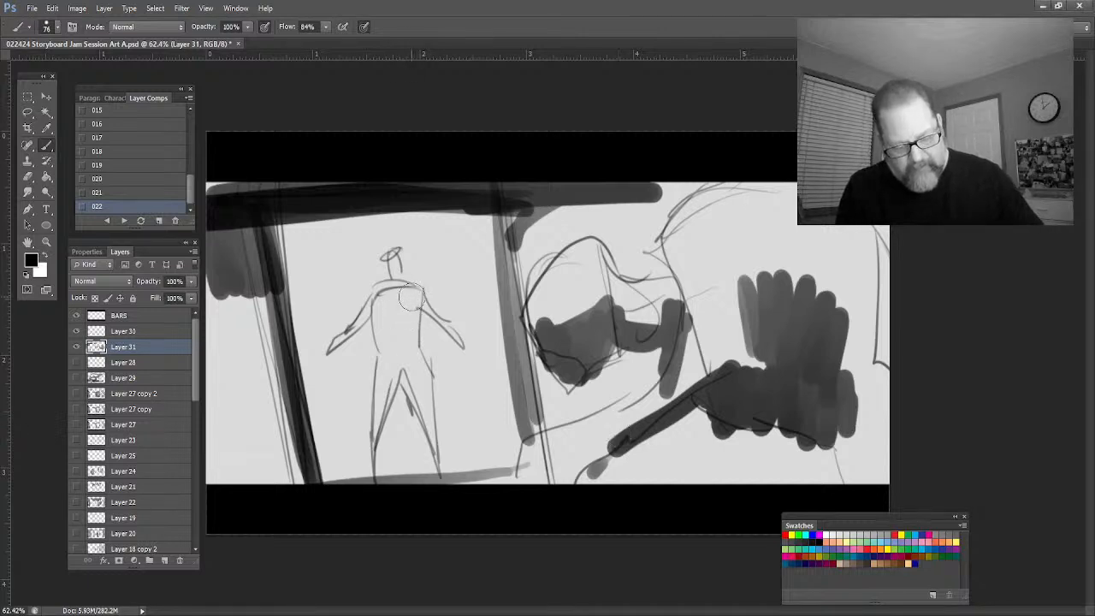
pyautogui.moveTo(406, 289)
pyautogui.mouseDown()
pyautogui.moveTo(375, 299)
pyautogui.moveTo(401, 342)
pyautogui.moveTo(412, 304)
pyautogui.moveTo(452, 340)
pyautogui.moveTo(401, 294)
pyautogui.moveTo(411, 294)
pyautogui.moveTo(380, 291)
pyautogui.moveTo(391, 254)
pyautogui.moveTo(371, 317)
pyautogui.moveTo(348, 334)
pyautogui.moveTo(387, 372)
pyautogui.moveTo(374, 439)
pyautogui.moveTo(382, 408)
pyautogui.moveTo(369, 368)
pyautogui.moveTo(427, 359)
pyautogui.moveTo(418, 339)
pyautogui.moveTo(423, 423)
pyautogui.moveTo(406, 366)
pyautogui.mouseUp()
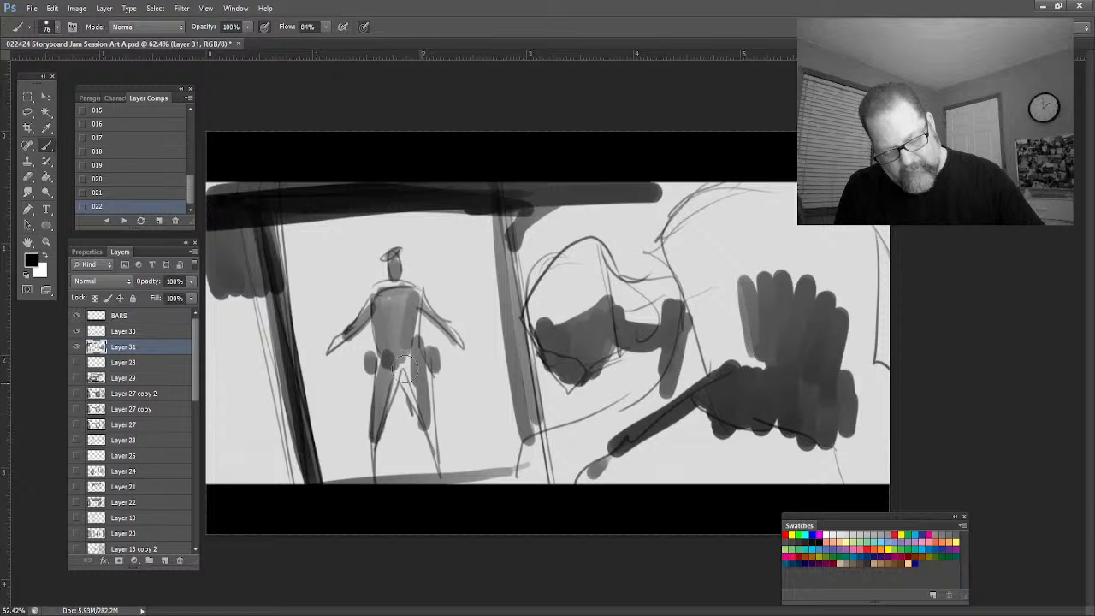
pyautogui.moveTo(419, 364); pyautogui.dragTo(389, 407)
pyautogui.moveTo(389, 363); pyautogui.dragTo(374, 480)
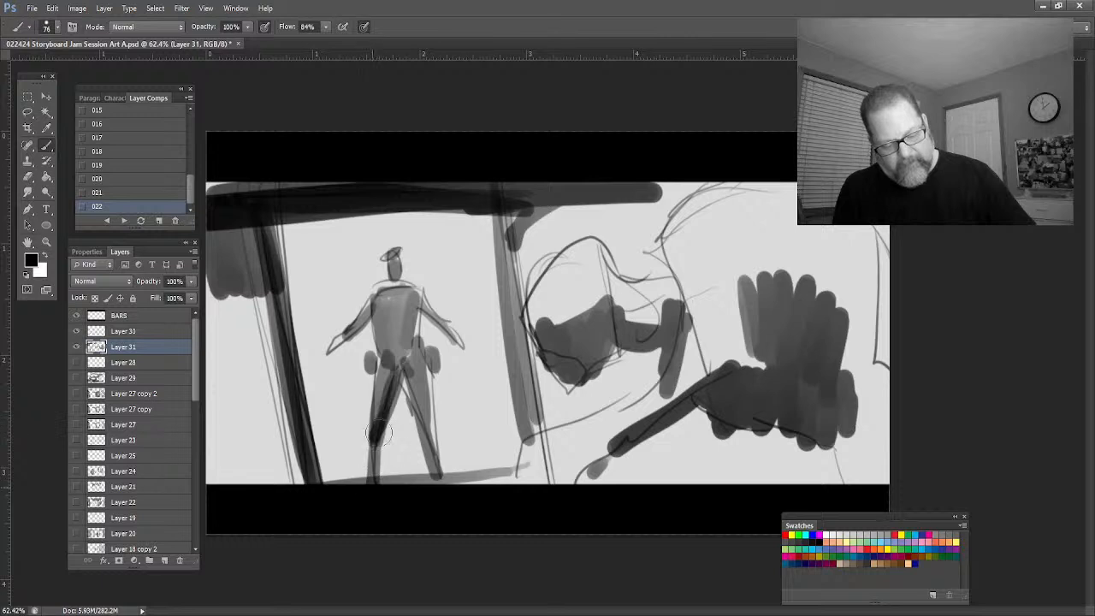
pyautogui.moveTo(412, 389); pyautogui.dragTo(432, 489)
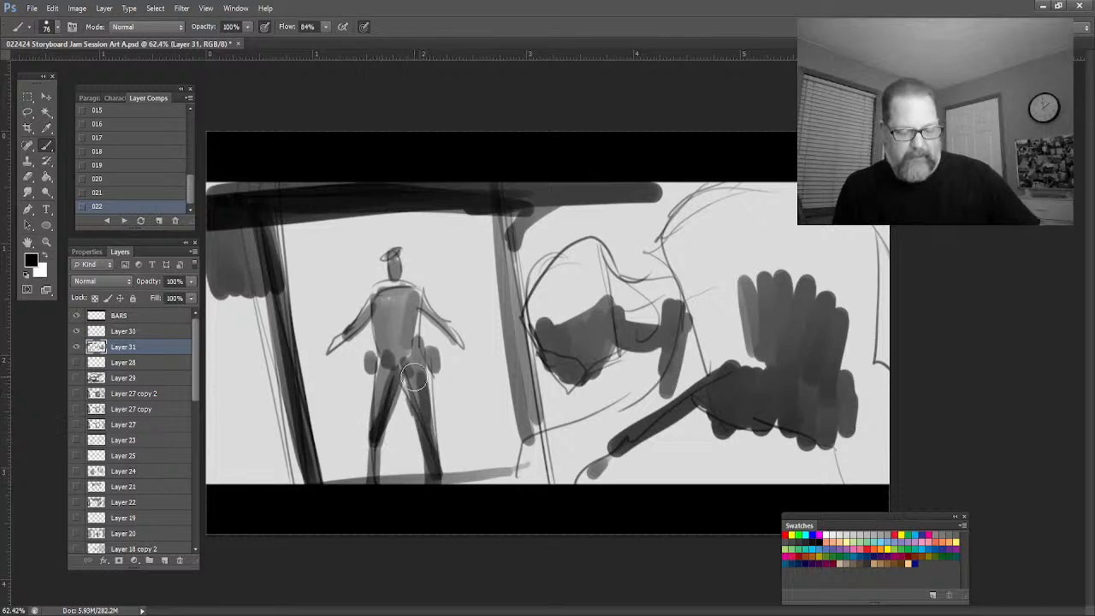
# On Layer 30, use a 12 px brush to draw the middle figure's eye, nose and scribbled mouth and darken its forehead outline
pyautogui.click(120, 335)
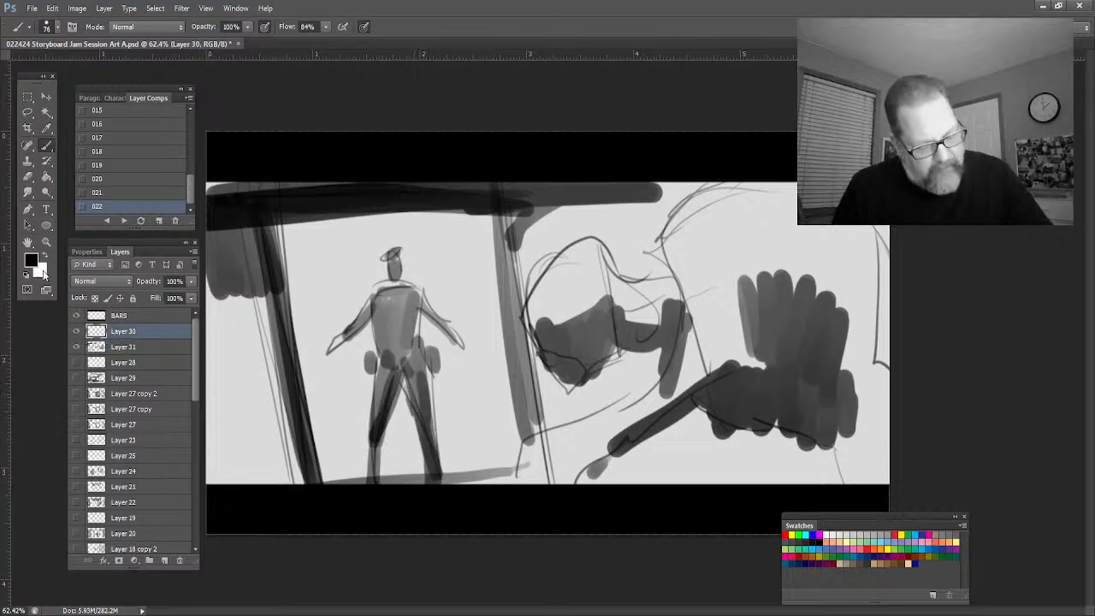
pyautogui.click(46, 128)
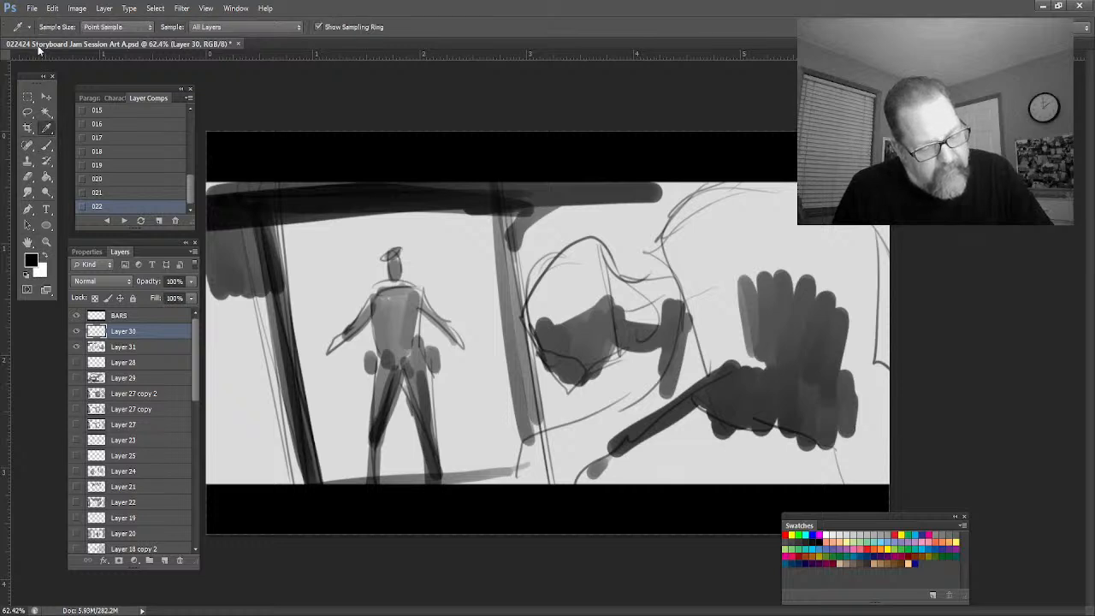
pyautogui.click(47, 144)
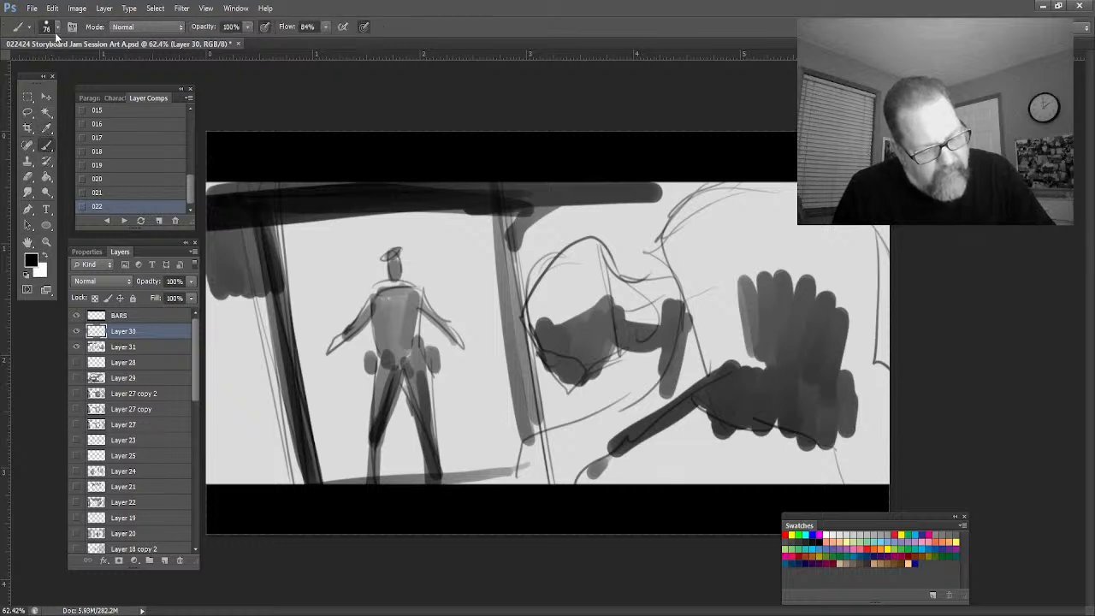
pyautogui.moveTo(112, 52); pyautogui.dragTo(44, 44)
pyautogui.write('12')
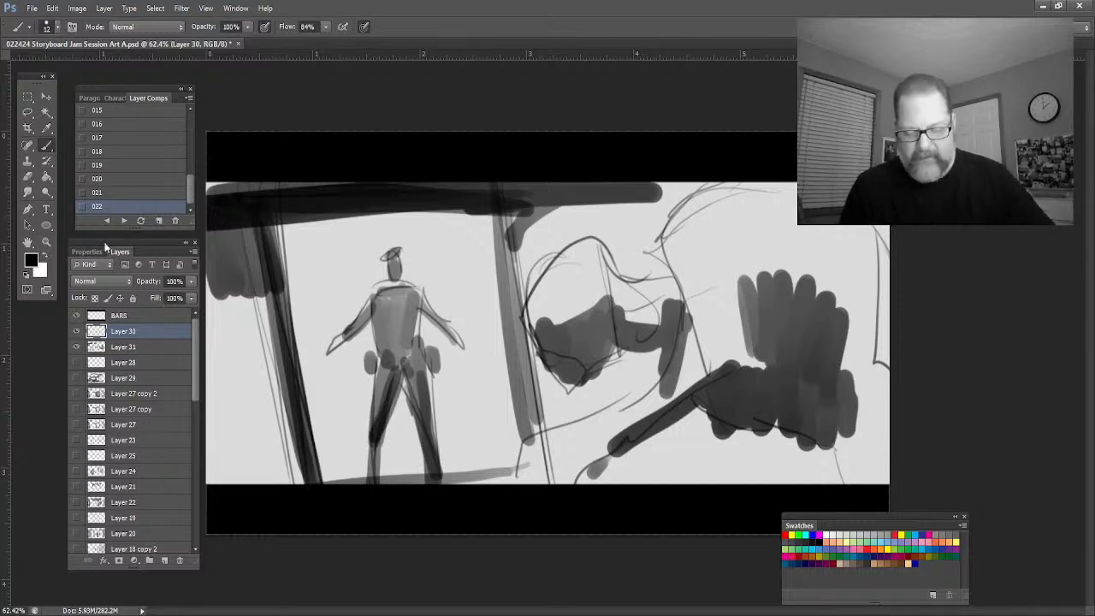
pyautogui.click(46, 242)
pyautogui.moveTo(586, 339); pyautogui.dragTo(646, 353)
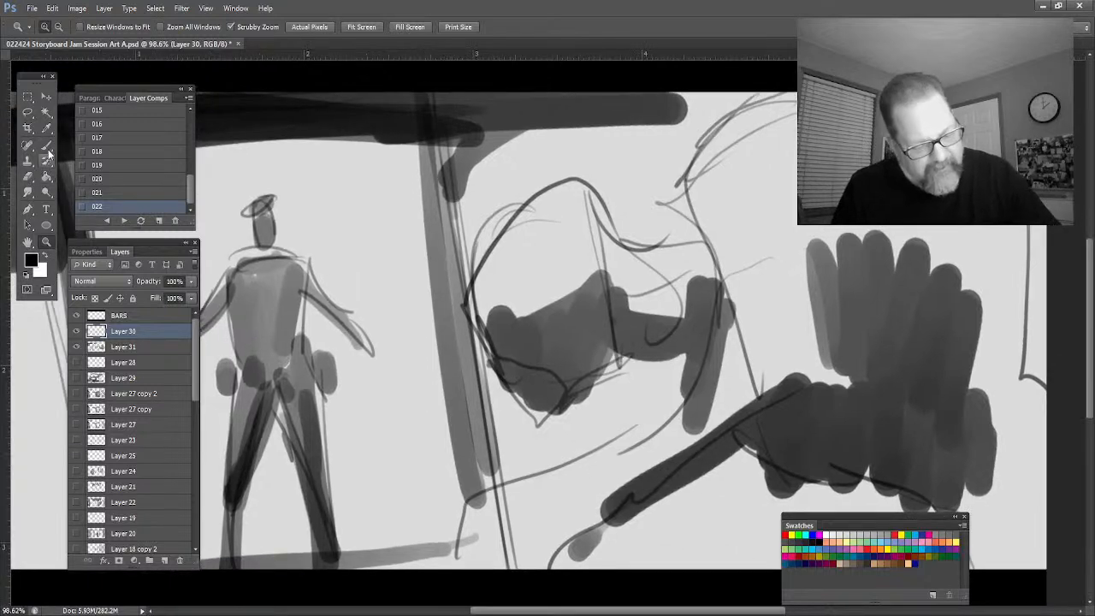
pyautogui.click(46, 146)
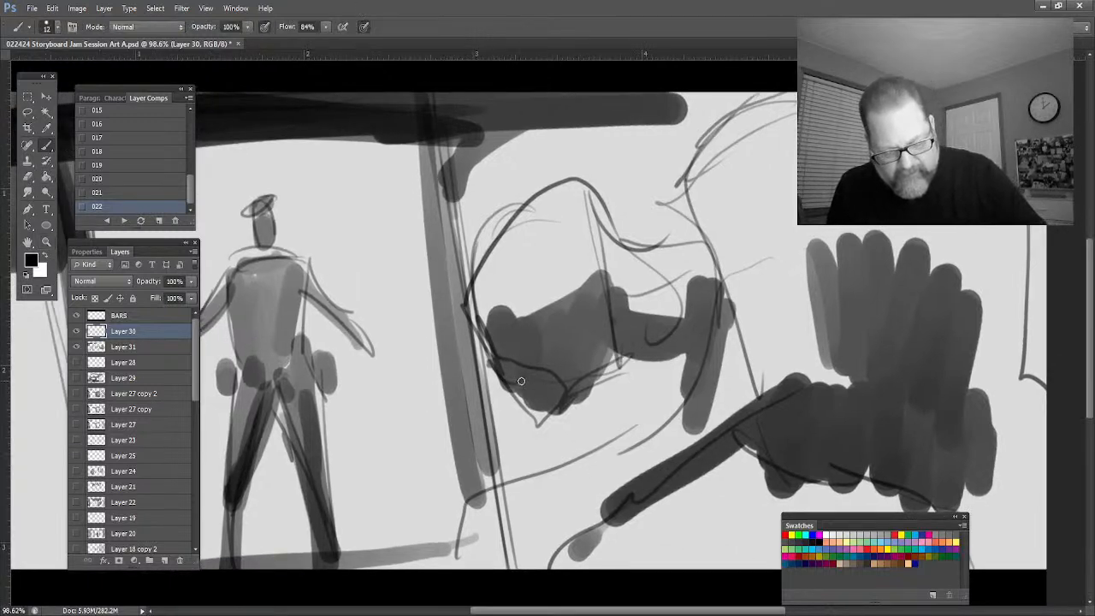
pyautogui.moveTo(597, 325)
pyautogui.mouseDown()
pyautogui.moveTo(570, 373)
pyautogui.moveTo(571, 395)
pyautogui.moveTo(525, 434)
pyautogui.moveTo(470, 445)
pyautogui.moveTo(462, 419)
pyautogui.moveTo(479, 441)
pyautogui.moveTo(472, 410)
pyautogui.moveTo(535, 392)
pyautogui.moveTo(513, 402)
pyautogui.moveTo(519, 383)
pyautogui.moveTo(532, 395)
pyautogui.moveTo(511, 392)
pyautogui.moveTo(476, 331)
pyautogui.moveTo(477, 262)
pyautogui.moveTo(508, 218)
pyautogui.mouseUp()
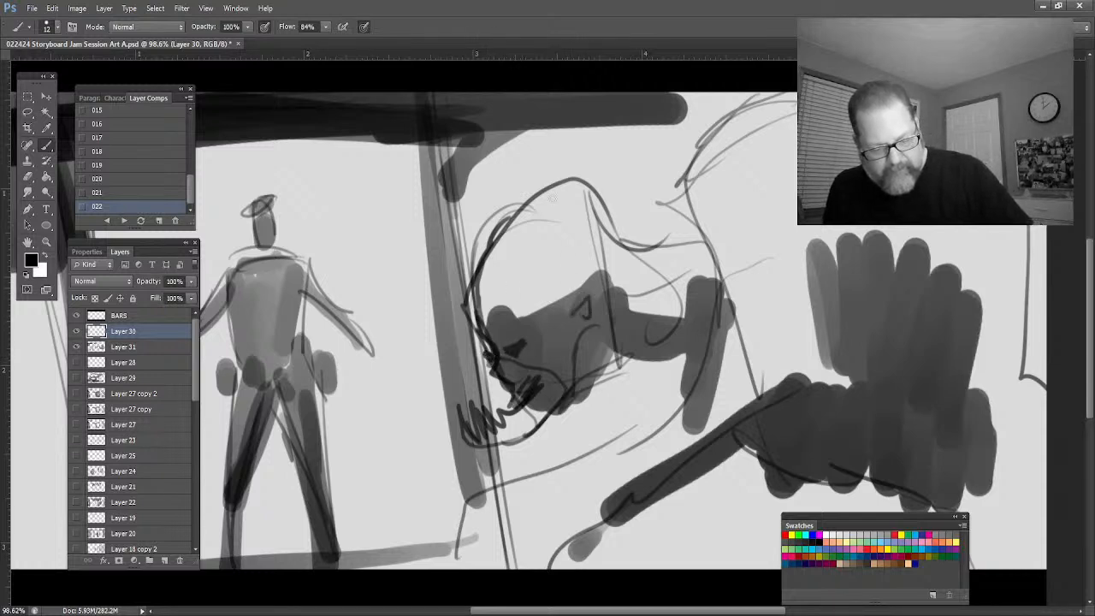
# Draw long hair strands from the crown of the middle figure's head down past its ear and over its back
pyautogui.moveTo(556, 190)
pyautogui.mouseDown()
pyautogui.moveTo(571, 230)
pyautogui.moveTo(603, 416)
pyautogui.moveTo(575, 196)
pyautogui.moveTo(632, 438)
pyautogui.mouseUp()
pyautogui.moveTo(586, 182)
pyautogui.mouseDown()
pyautogui.moveTo(663, 479)
pyautogui.moveTo(651, 344)
pyautogui.moveTo(684, 432)
pyautogui.mouseUp()
pyautogui.moveTo(604, 236); pyautogui.dragTo(689, 389)
pyautogui.moveTo(607, 178); pyautogui.dragTo(557, 240)
pyautogui.moveTo(521, 195); pyautogui.dragTo(578, 271)
pyautogui.moveTo(513, 230)
pyautogui.mouseDown()
pyautogui.moveTo(580, 272)
pyautogui.moveTo(489, 241)
pyautogui.mouseUp()
pyautogui.moveTo(551, 197); pyautogui.dragTo(688, 286)
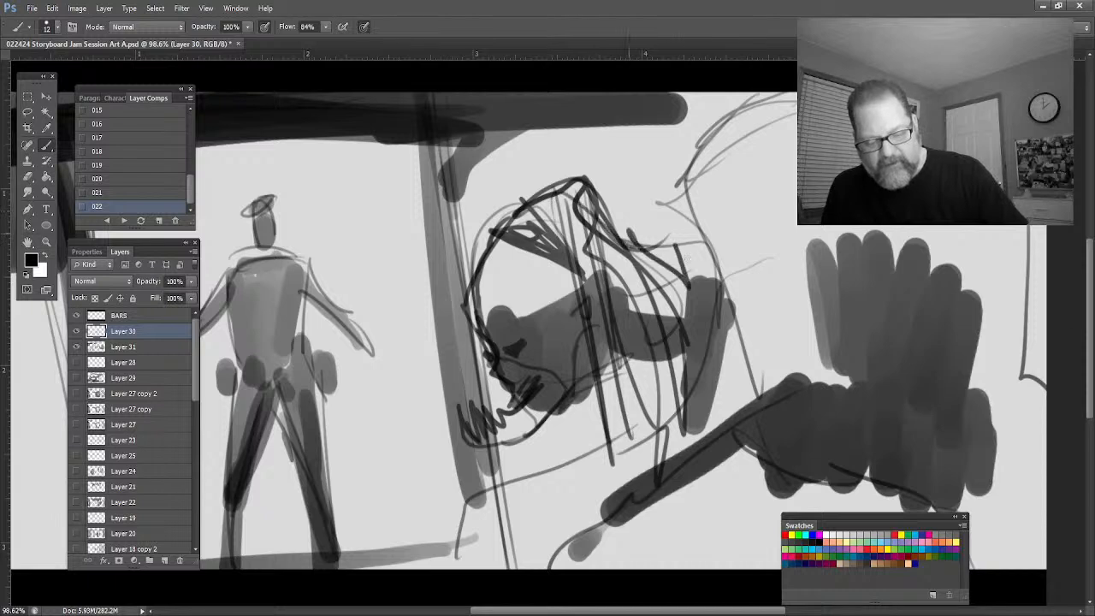
pyautogui.moveTo(675, 243); pyautogui.dragTo(745, 299)
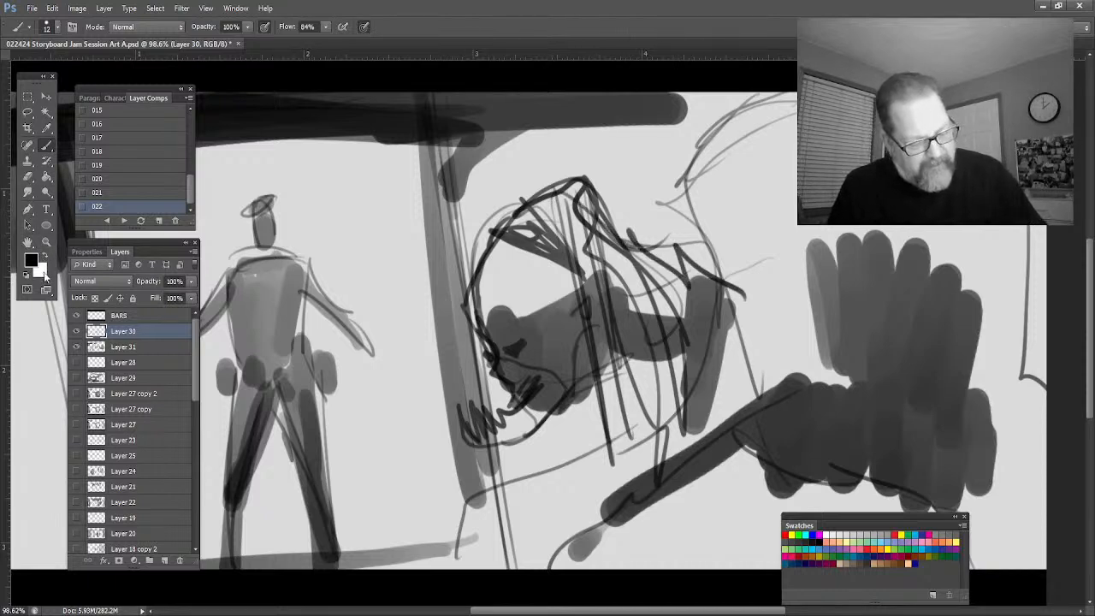
# Redraw the large right-hand figure's jaw and neck with bolder curves and a line running down behind the middle figure
pyautogui.click(46, 242)
pyautogui.moveTo(597, 525); pyautogui.dragTo(573, 502)
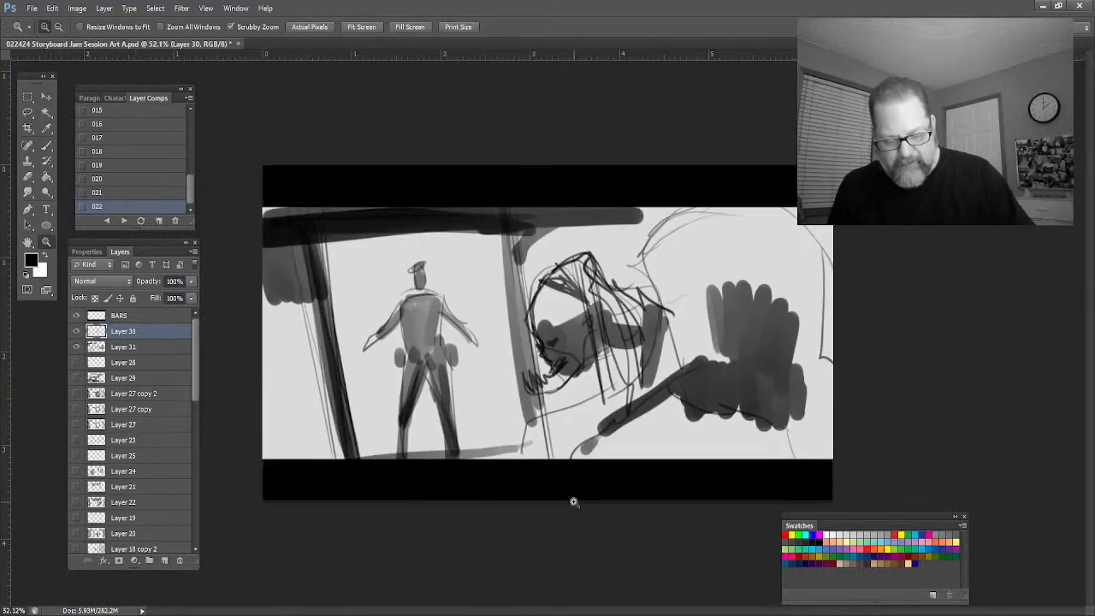
pyautogui.click(46, 144)
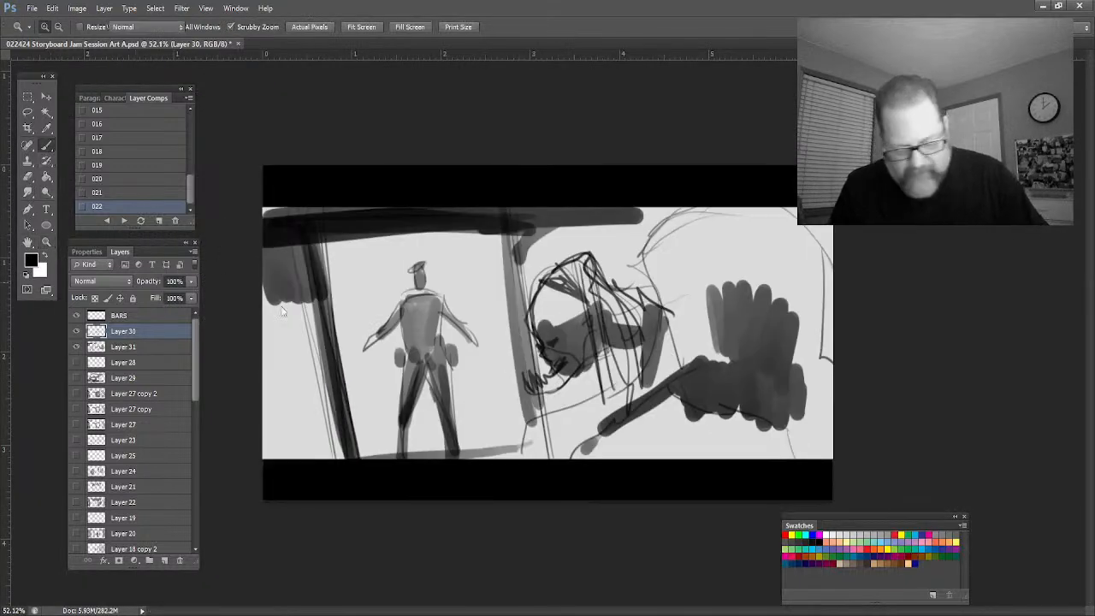
pyautogui.moveTo(701, 278)
pyautogui.mouseDown()
pyautogui.moveTo(666, 351)
pyautogui.moveTo(682, 357)
pyautogui.mouseUp()
pyautogui.moveTo(733, 279); pyautogui.dragTo(703, 376)
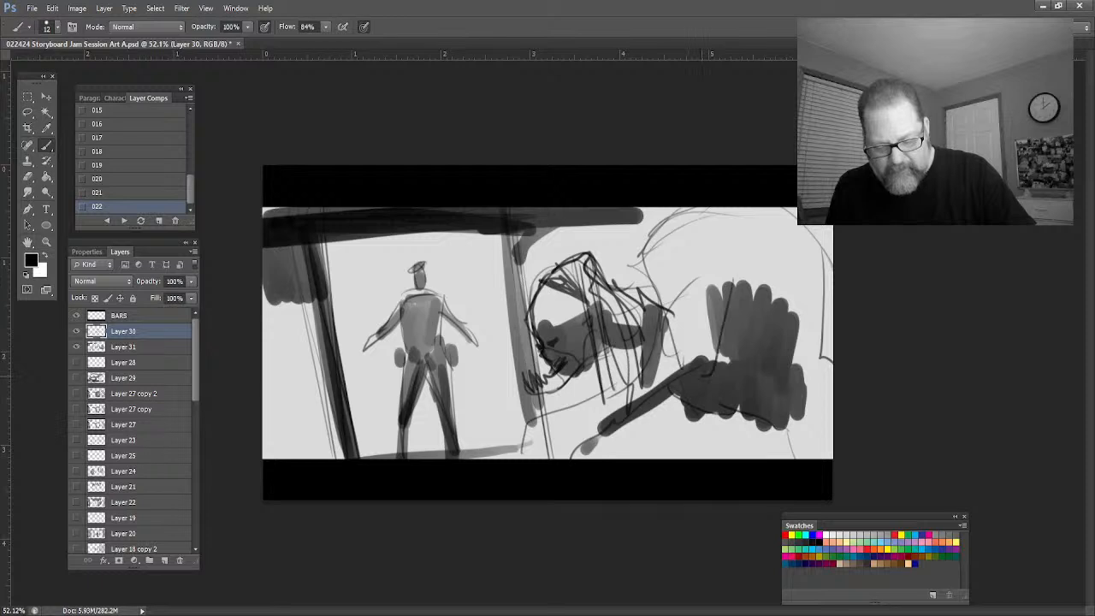
pyautogui.moveTo(662, 336); pyautogui.dragTo(701, 377)
pyautogui.moveTo(681, 282)
pyautogui.mouseDown()
pyautogui.moveTo(667, 349)
pyautogui.moveTo(724, 367)
pyautogui.mouseUp()
pyautogui.moveTo(678, 359); pyautogui.dragTo(722, 366)
pyautogui.moveTo(662, 334); pyautogui.dragTo(592, 406)
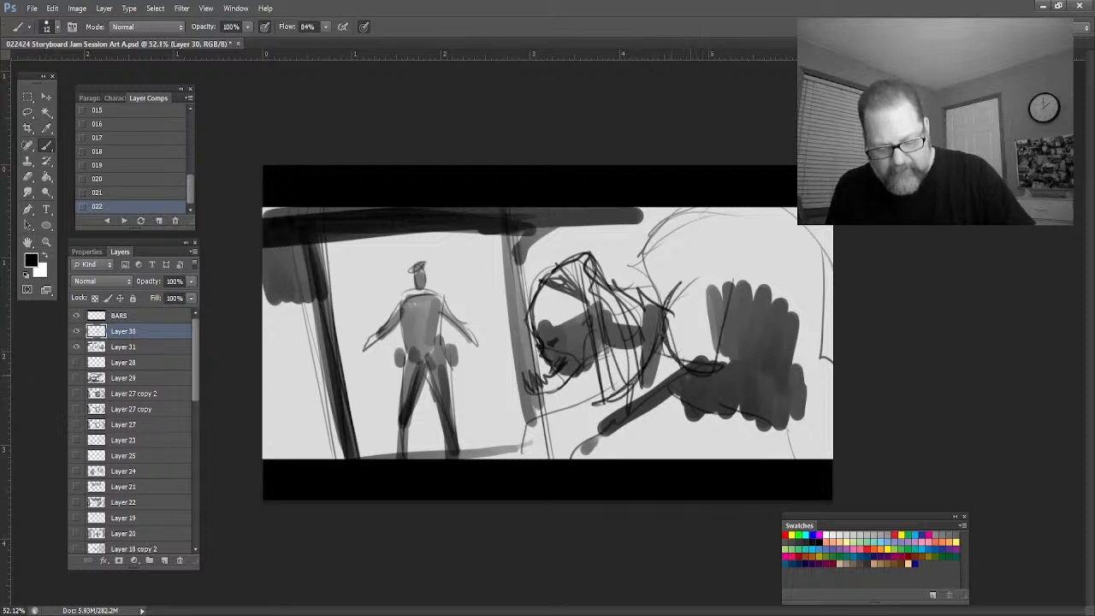
# Outline the middle figure's shoulder and the large figure's extended arm with overlapping strokes down to the frame's lower edge
pyautogui.moveTo(689, 377); pyautogui.dragTo(580, 436)
pyautogui.moveTo(648, 354); pyautogui.dragTo(545, 419)
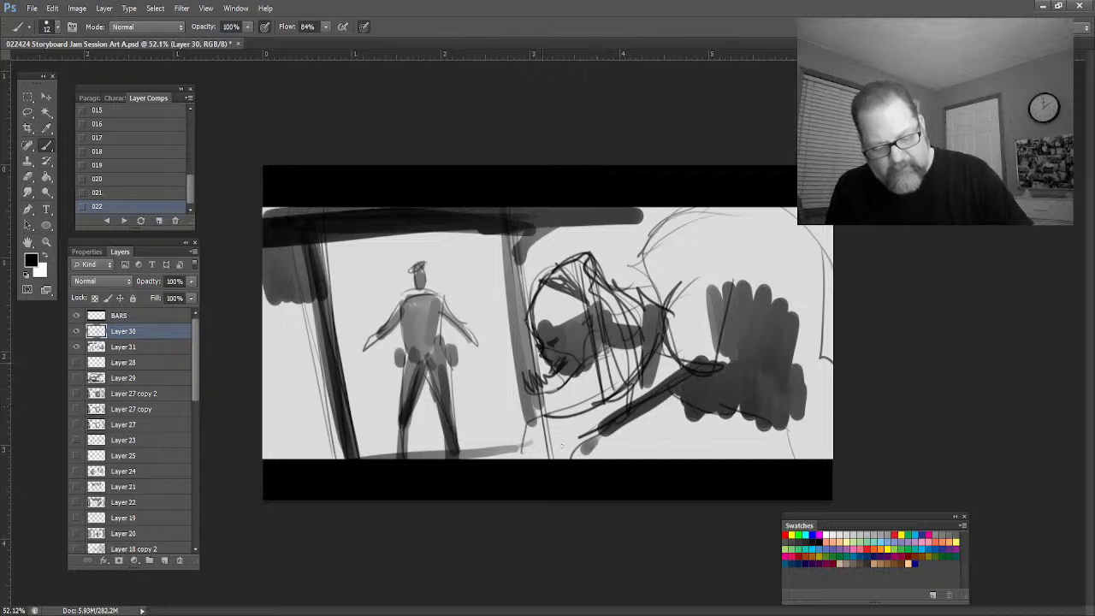
pyautogui.moveTo(583, 424); pyautogui.dragTo(538, 454)
pyautogui.moveTo(532, 427); pyautogui.dragTo(547, 458)
pyautogui.moveTo(680, 342); pyautogui.dragTo(654, 379)
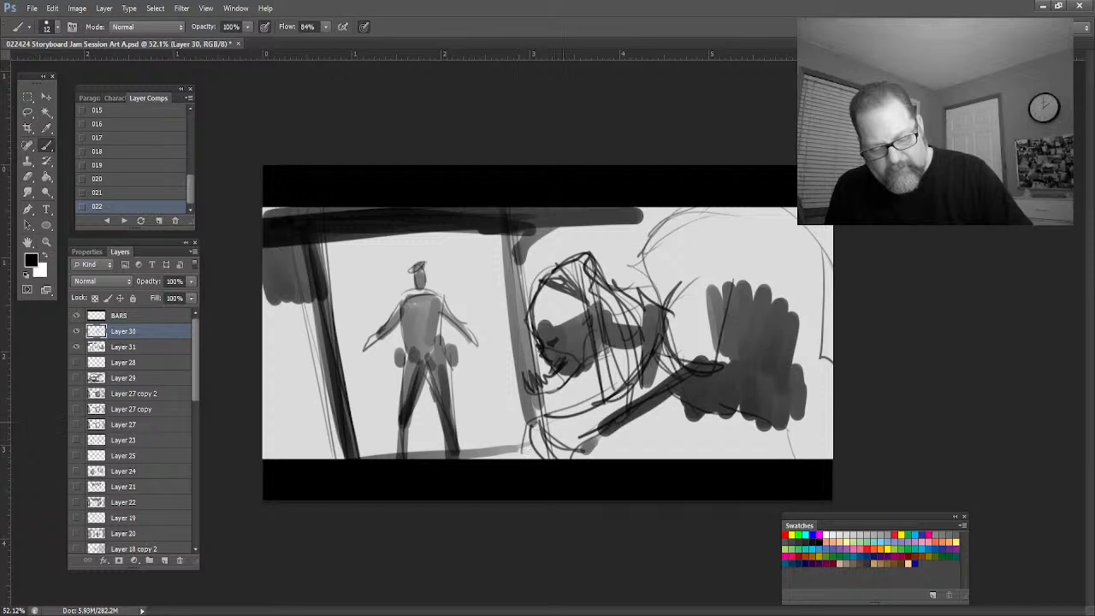
pyautogui.moveTo(534, 434); pyautogui.dragTo(522, 458)
pyautogui.moveTo(609, 419); pyautogui.dragTo(524, 455)
pyautogui.moveTo(659, 405); pyautogui.dragTo(633, 416)
# Outline the large figure's head with loose curly hair and scribble jagged strands across the shaded area inside it
pyautogui.moveTo(633, 287)
pyautogui.mouseDown()
pyautogui.moveTo(676, 228)
pyautogui.moveTo(715, 214)
pyautogui.moveTo(650, 253)
pyautogui.mouseUp()
pyautogui.moveTo(720, 239)
pyautogui.mouseDown()
pyautogui.moveTo(793, 210)
pyautogui.moveTo(819, 377)
pyautogui.mouseUp()
pyautogui.moveTo(809, 248)
pyautogui.mouseDown()
pyautogui.moveTo(699, 359)
pyautogui.moveTo(664, 359)
pyautogui.moveTo(709, 419)
pyautogui.moveTo(809, 457)
pyautogui.mouseUp()
pyautogui.moveTo(823, 343)
pyautogui.mouseDown()
pyautogui.moveTo(757, 423)
pyautogui.moveTo(821, 453)
pyautogui.moveTo(717, 394)
pyautogui.moveTo(732, 332)
pyautogui.mouseUp()
pyautogui.moveTo(779, 371); pyautogui.dragTo(819, 322)
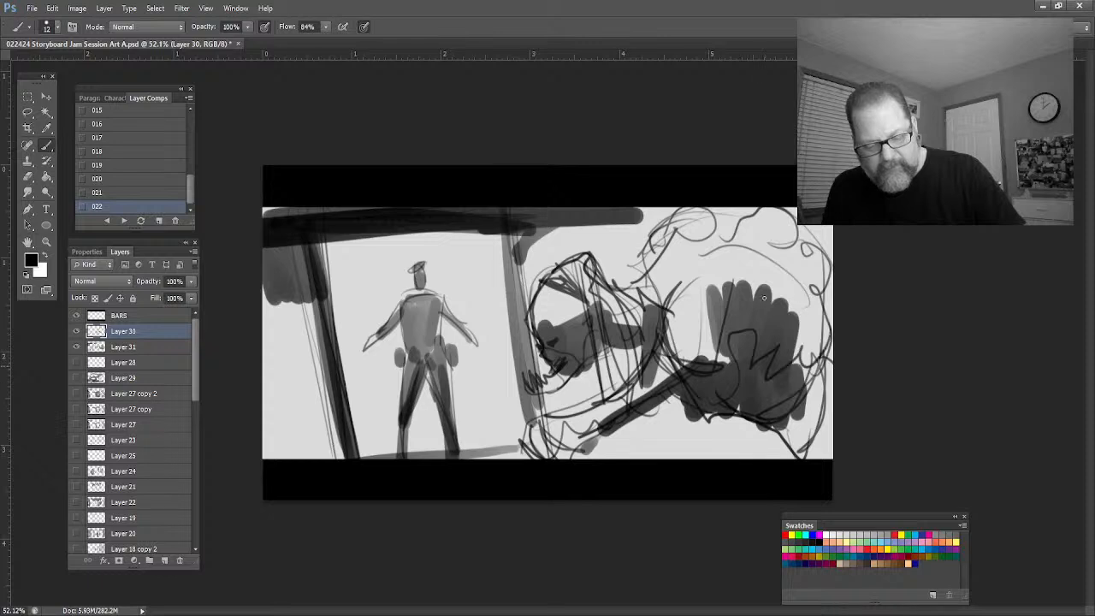
pyautogui.moveTo(727, 320)
pyautogui.mouseDown()
pyautogui.moveTo(808, 334)
pyautogui.moveTo(714, 337)
pyautogui.moveTo(800, 257)
pyautogui.mouseUp()
pyautogui.moveTo(694, 250)
pyautogui.mouseDown()
pyautogui.moveTo(819, 256)
pyautogui.moveTo(701, 289)
pyautogui.mouseUp()
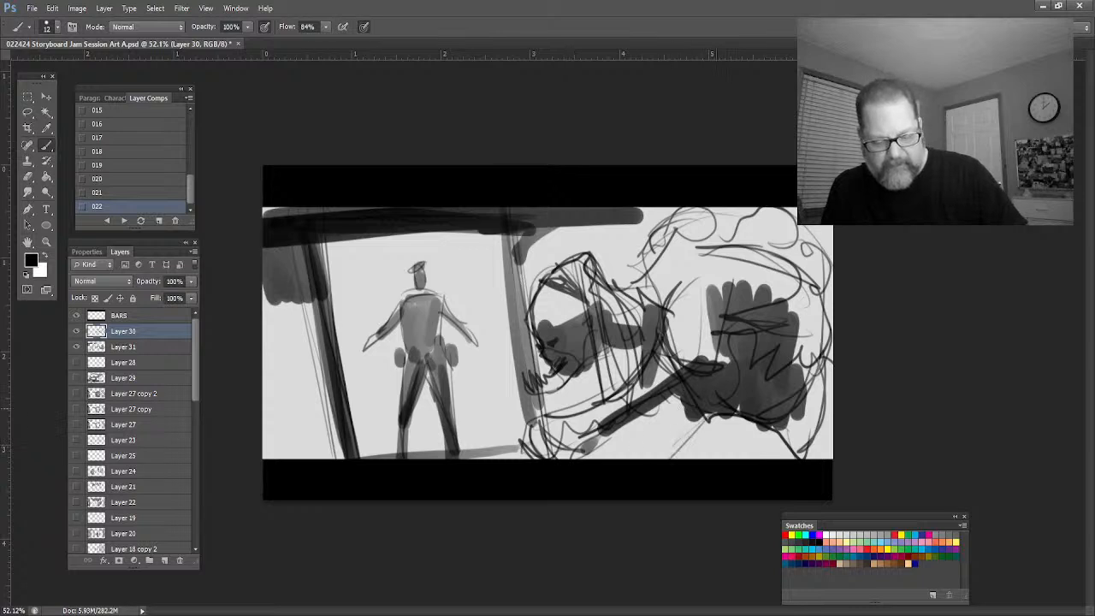
# Hatch dark shading into the middle figure's hair and below the large figure's shoulder, and dab a white highlight in the eye
pyautogui.moveTo(684, 395)
pyautogui.mouseDown()
pyautogui.moveTo(673, 457)
pyautogui.moveTo(643, 459)
pyautogui.mouseUp()
pyautogui.moveTo(818, 419); pyautogui.dragTo(778, 459)
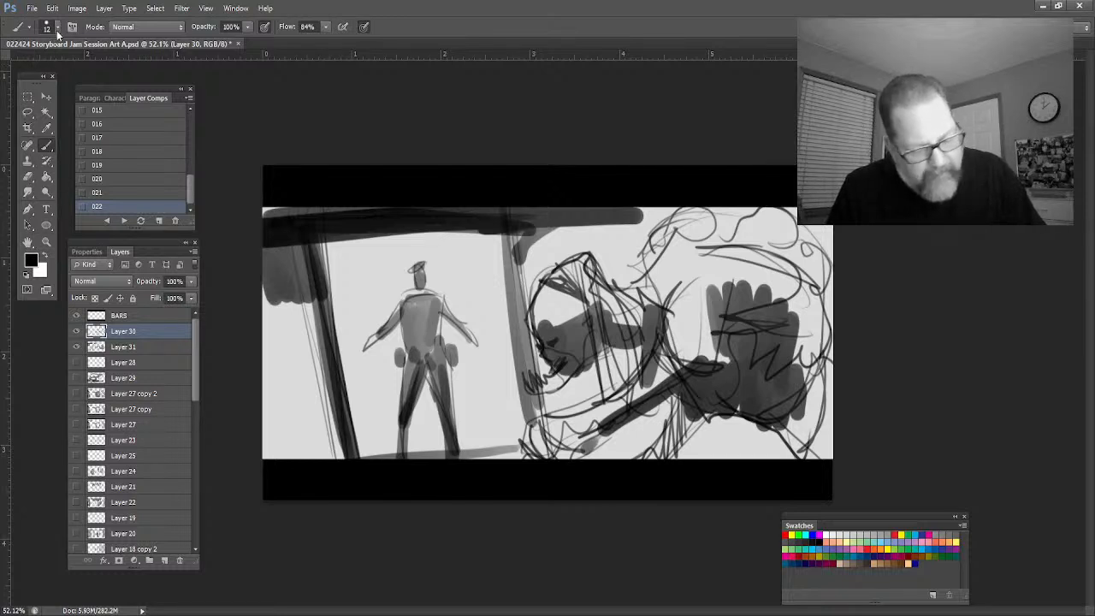
pyautogui.moveTo(596, 324)
pyautogui.mouseDown()
pyautogui.moveTo(599, 377)
pyautogui.moveTo(602, 304)
pyautogui.moveTo(610, 376)
pyautogui.moveTo(597, 293)
pyautogui.moveTo(624, 376)
pyautogui.moveTo(603, 282)
pyautogui.moveTo(586, 318)
pyautogui.moveTo(559, 282)
pyautogui.mouseUp()
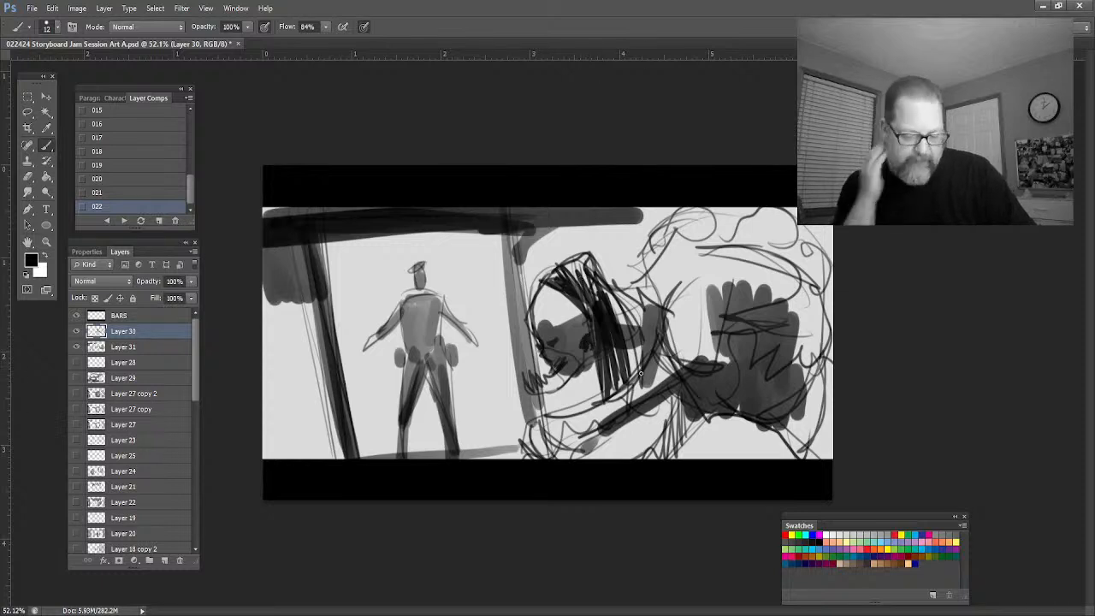
pyautogui.moveTo(672, 395)
pyautogui.mouseDown()
pyautogui.moveTo(675, 441)
pyautogui.moveTo(693, 452)
pyautogui.moveTo(664, 457)
pyautogui.moveTo(622, 382)
pyautogui.mouseUp()
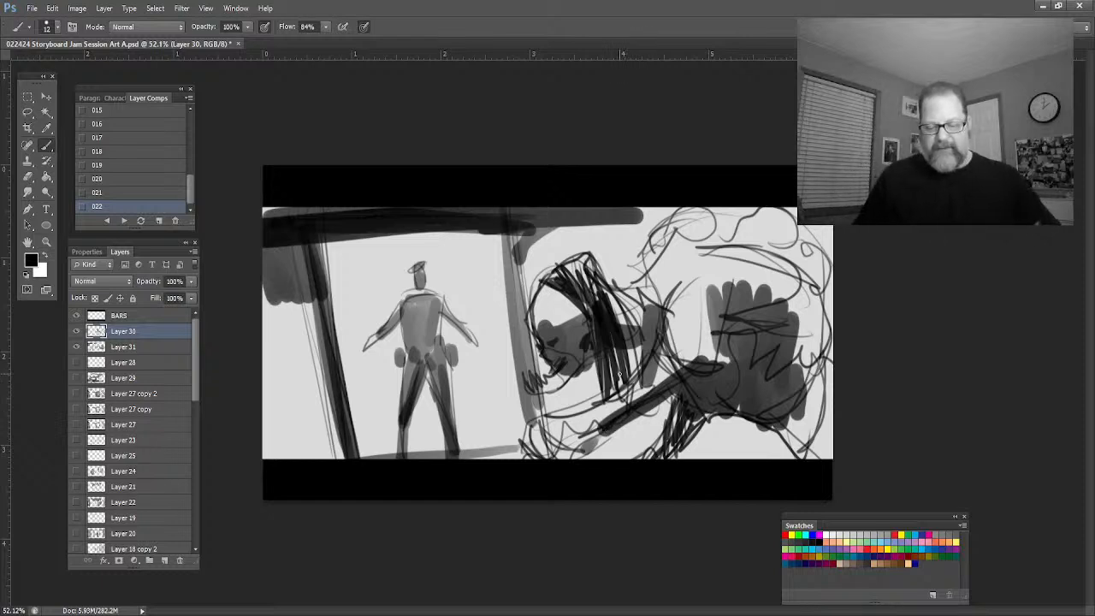
pyautogui.press('x')
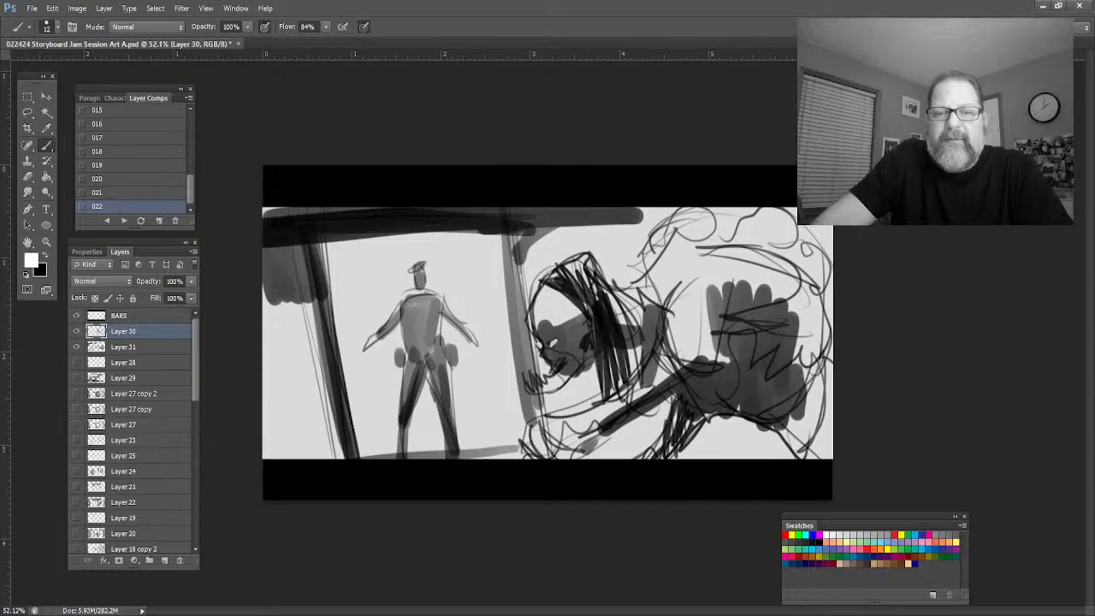
# Save the finished frame as a new layer comp, hide Layers 30 and 31, and add a blank layer above them
pyautogui.click(158, 222)
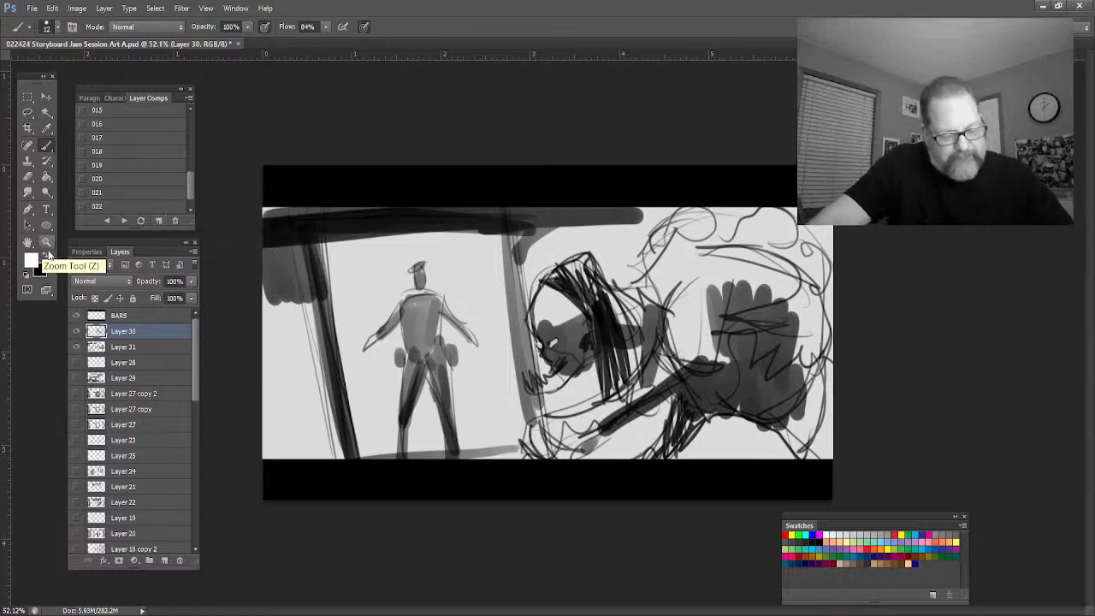
pyautogui.moveTo(76, 346); pyautogui.dragTo(76, 331)
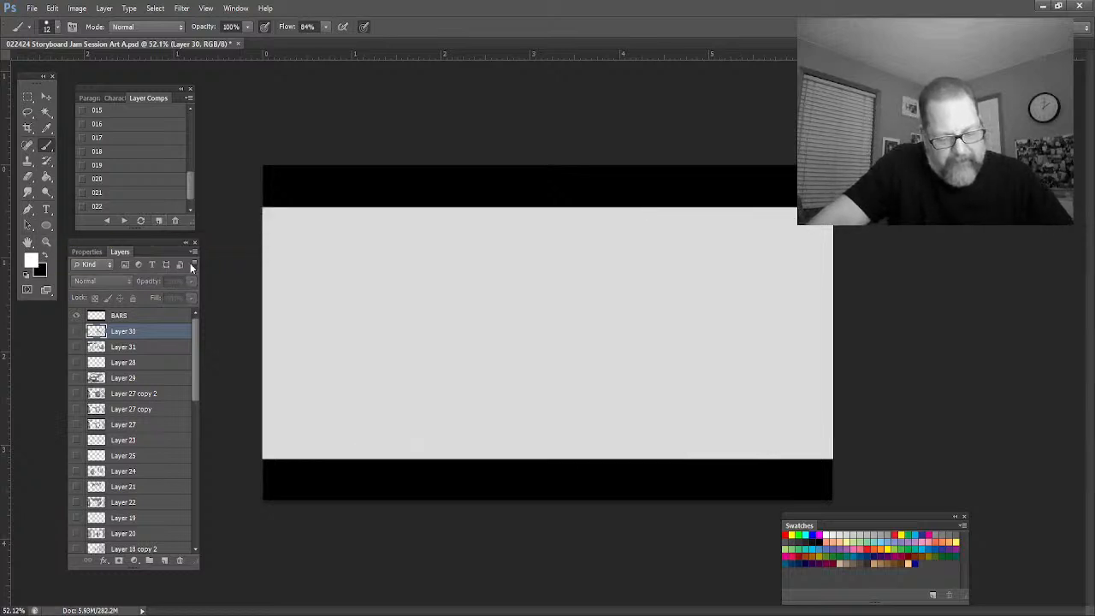
pyautogui.moveTo(196, 254); pyautogui.dragTo(195, 253)
pyautogui.hotkey('ctrl', 'shift', 'alt', 'n')
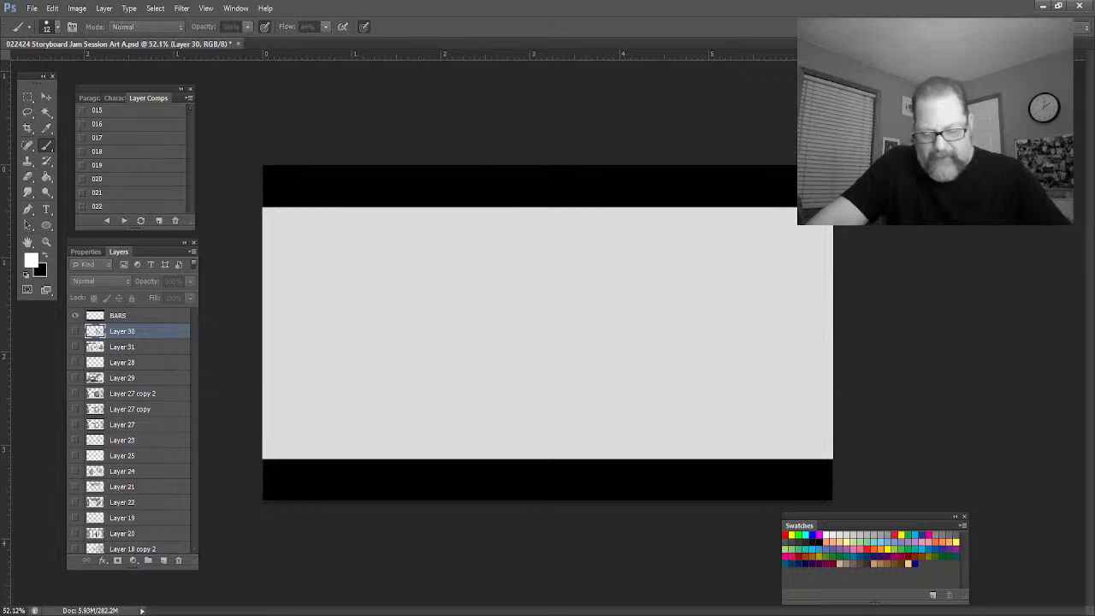
# Switch the drawing colour to black and sketch a tall tilted oval head with a jagged open jaw on the blank layer
pyautogui.click(42, 256)
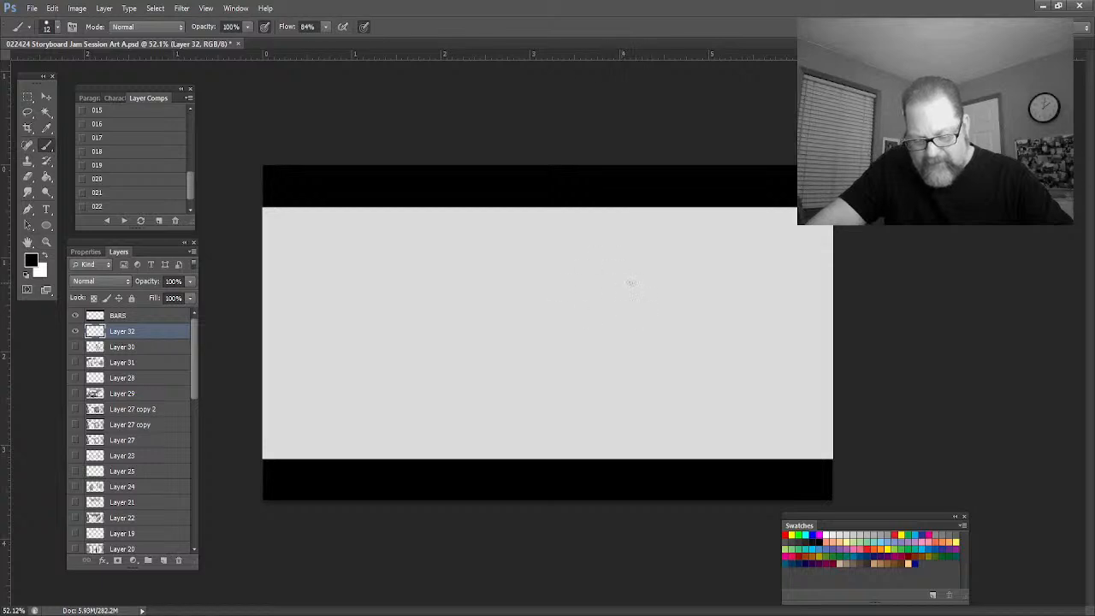
pyautogui.moveTo(636, 295)
pyautogui.mouseDown()
pyautogui.moveTo(511, 305)
pyautogui.moveTo(524, 394)
pyautogui.mouseUp()
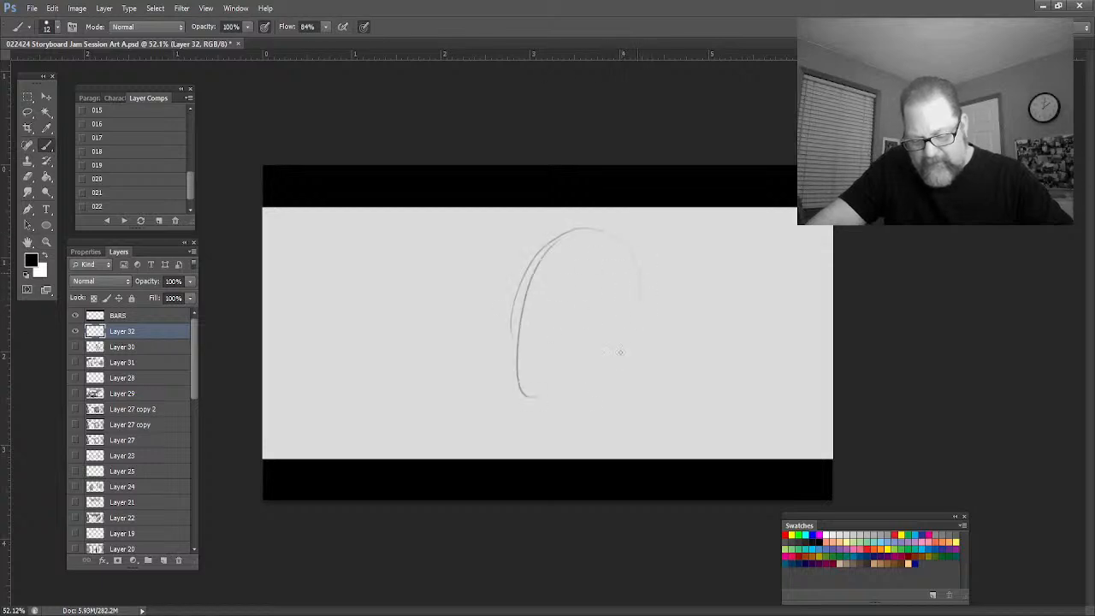
pyautogui.moveTo(638, 274)
pyautogui.mouseDown()
pyautogui.moveTo(620, 352)
pyautogui.moveTo(588, 401)
pyautogui.moveTo(521, 395)
pyautogui.mouseUp()
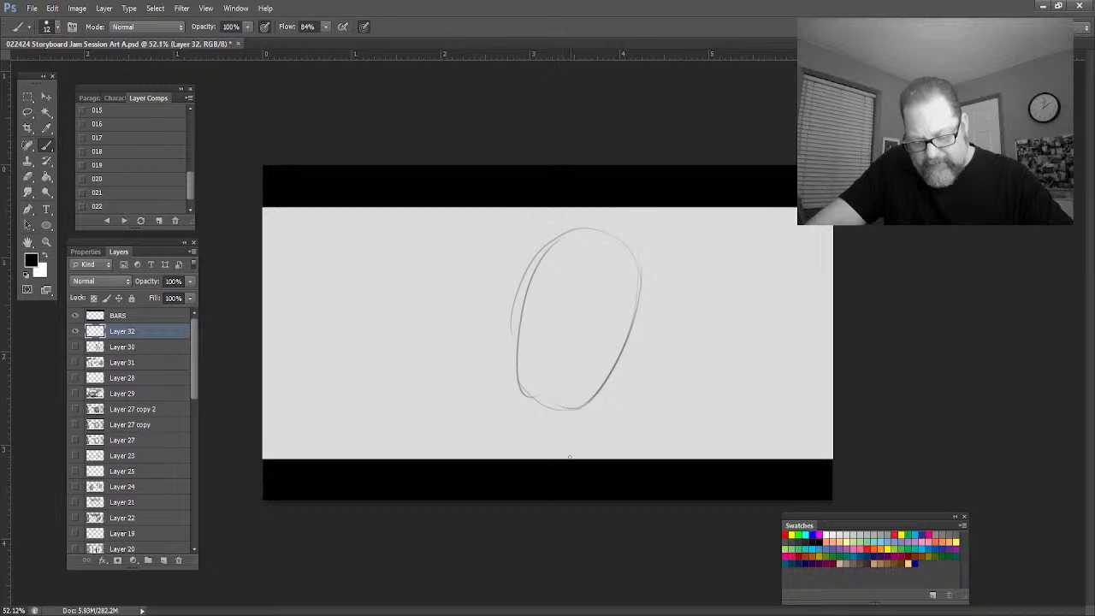
pyautogui.moveTo(593, 405); pyautogui.dragTo(580, 435)
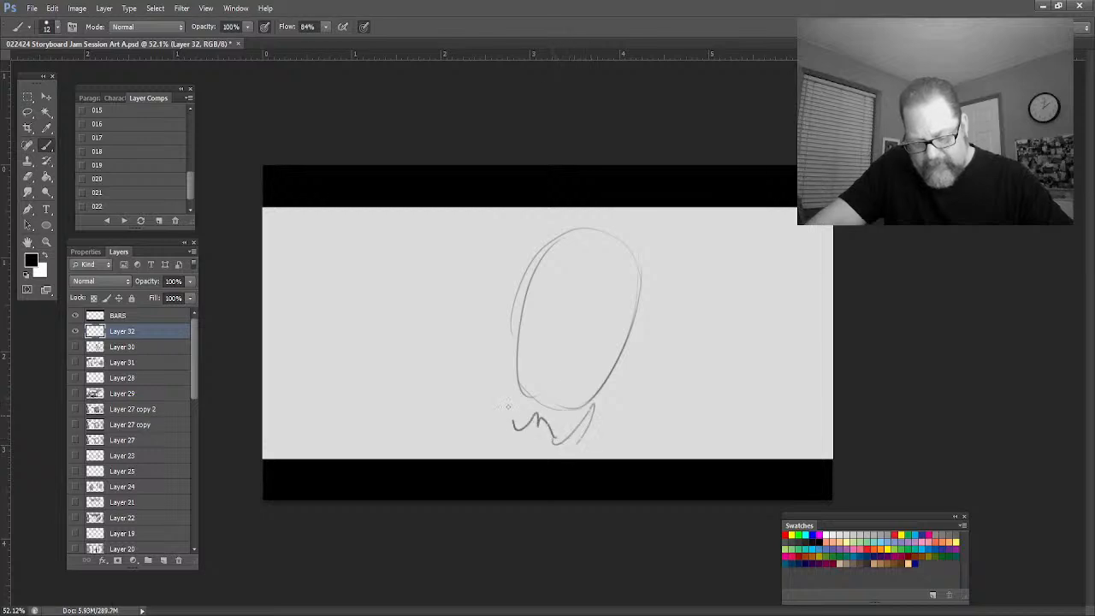
pyautogui.moveTo(500, 385)
pyautogui.mouseDown()
pyautogui.moveTo(496, 430)
pyautogui.moveTo(569, 437)
pyautogui.mouseUp()
pyautogui.moveTo(497, 424); pyautogui.dragTo(573, 437)
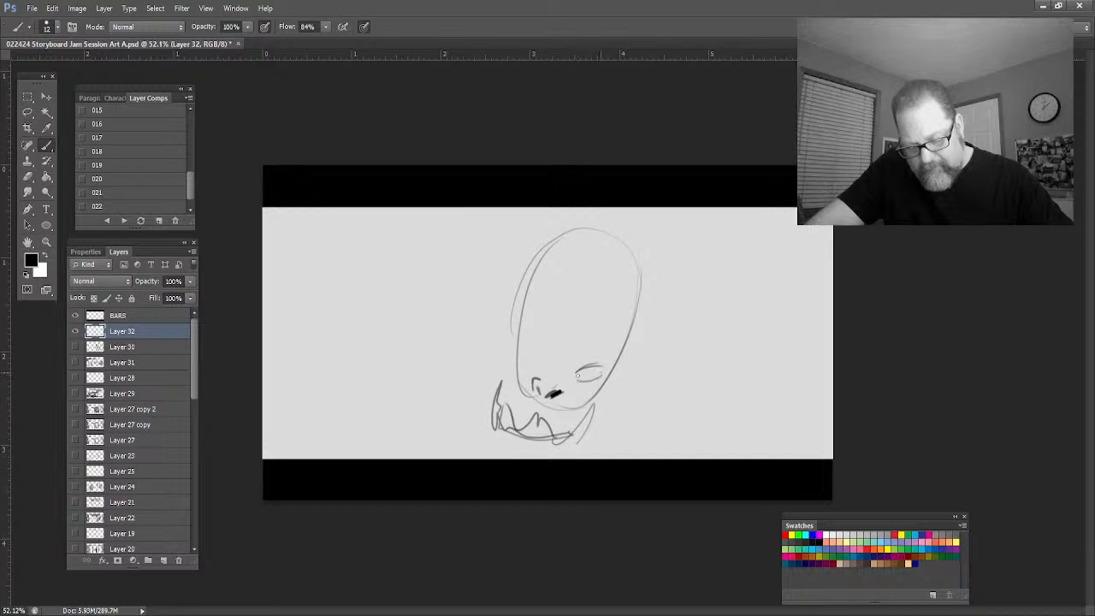
# Draw the slanted eyes, cheek contours and pointed ears on the head, with a faint centre line running up the forehead
pyautogui.moveTo(578, 375); pyautogui.dragTo(584, 374)
pyautogui.moveTo(526, 343); pyautogui.dragTo(538, 360)
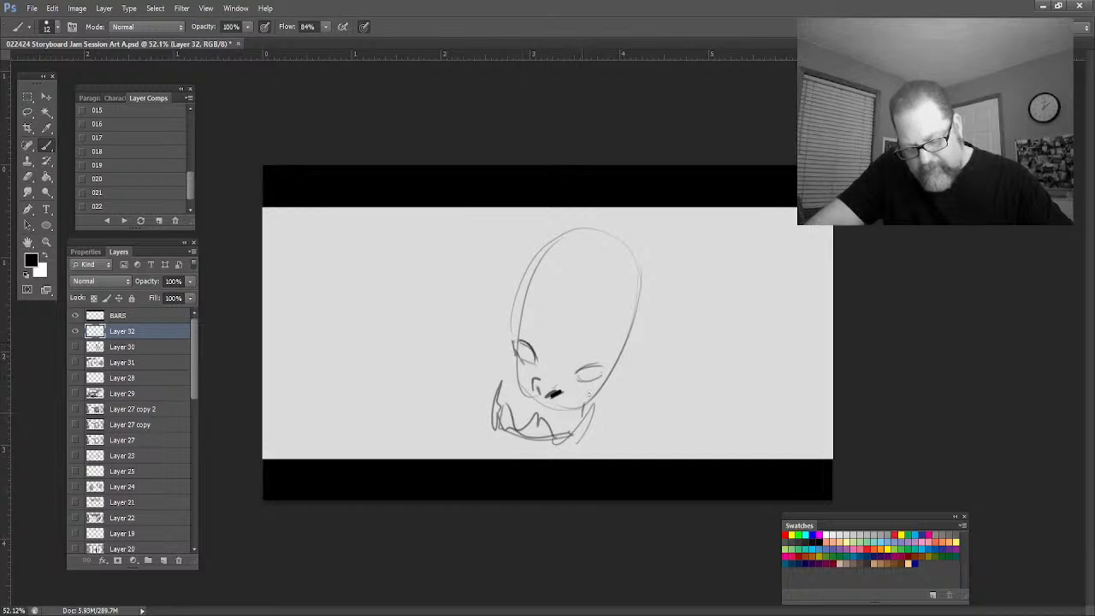
pyautogui.moveTo(589, 395); pyautogui.dragTo(634, 337)
pyautogui.moveTo(496, 363); pyautogui.dragTo(517, 279)
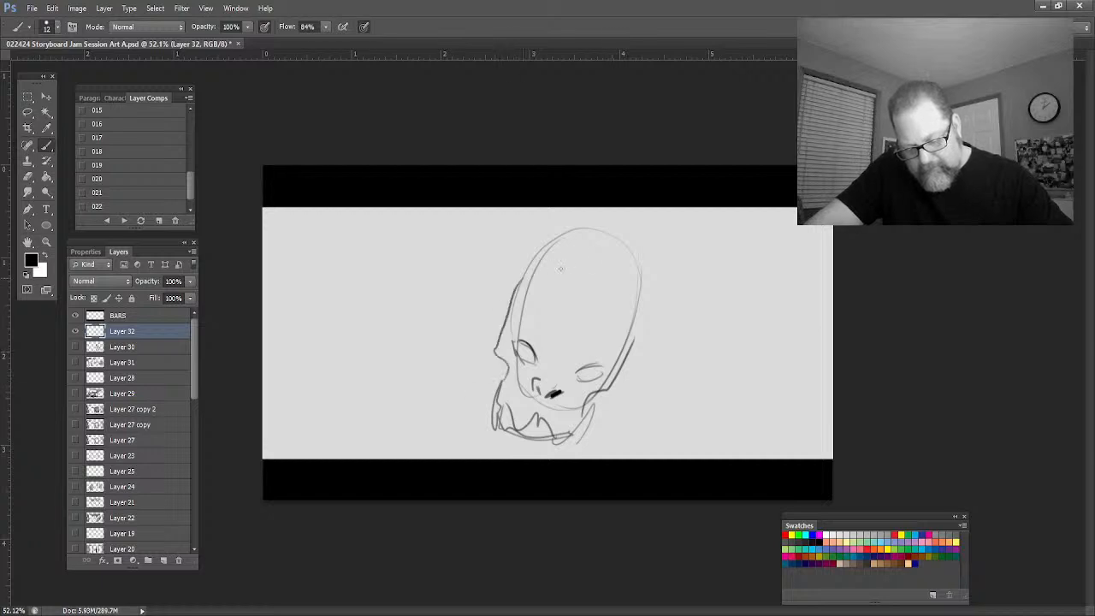
pyautogui.moveTo(564, 369); pyautogui.dragTo(611, 230)
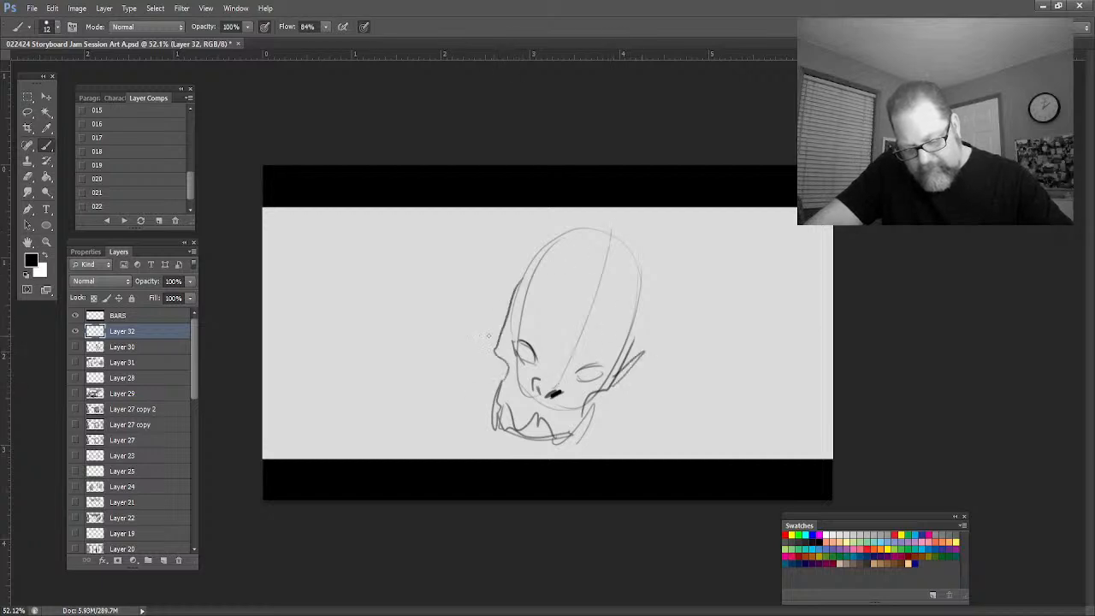
pyautogui.moveTo(488, 290); pyautogui.dragTo(495, 342)
# Outline the long hair around the head, with strands over the forehead and vertical strands falling to the frame's lower edge
pyautogui.moveTo(560, 227)
pyautogui.mouseDown()
pyautogui.moveTo(575, 357)
pyautogui.moveTo(594, 370)
pyautogui.mouseUp()
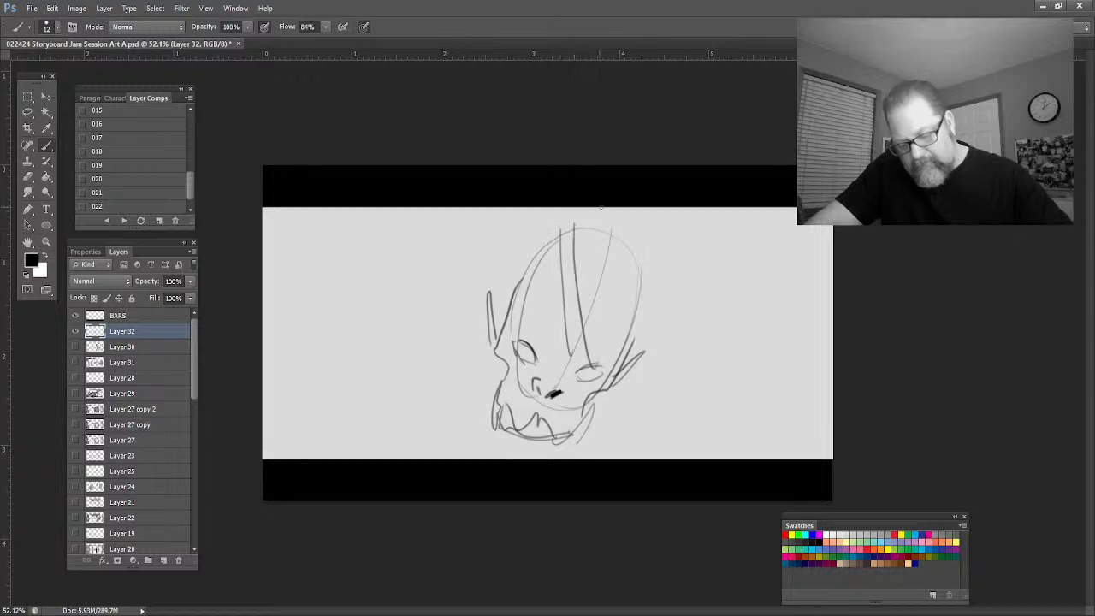
pyautogui.moveTo(601, 207)
pyautogui.mouseDown()
pyautogui.moveTo(667, 305)
pyautogui.moveTo(664, 395)
pyautogui.moveTo(680, 458)
pyautogui.mouseUp()
pyautogui.moveTo(581, 207)
pyautogui.mouseDown()
pyautogui.moveTo(567, 253)
pyautogui.moveTo(628, 297)
pyautogui.moveTo(617, 378)
pyautogui.mouseUp()
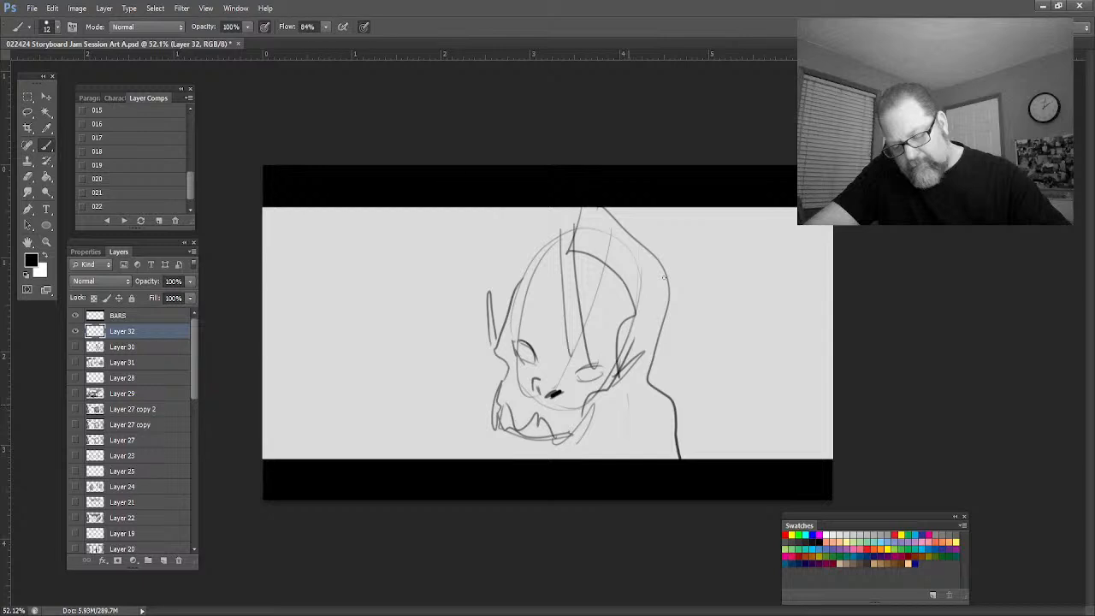
pyautogui.moveTo(629, 391); pyautogui.dragTo(627, 458)
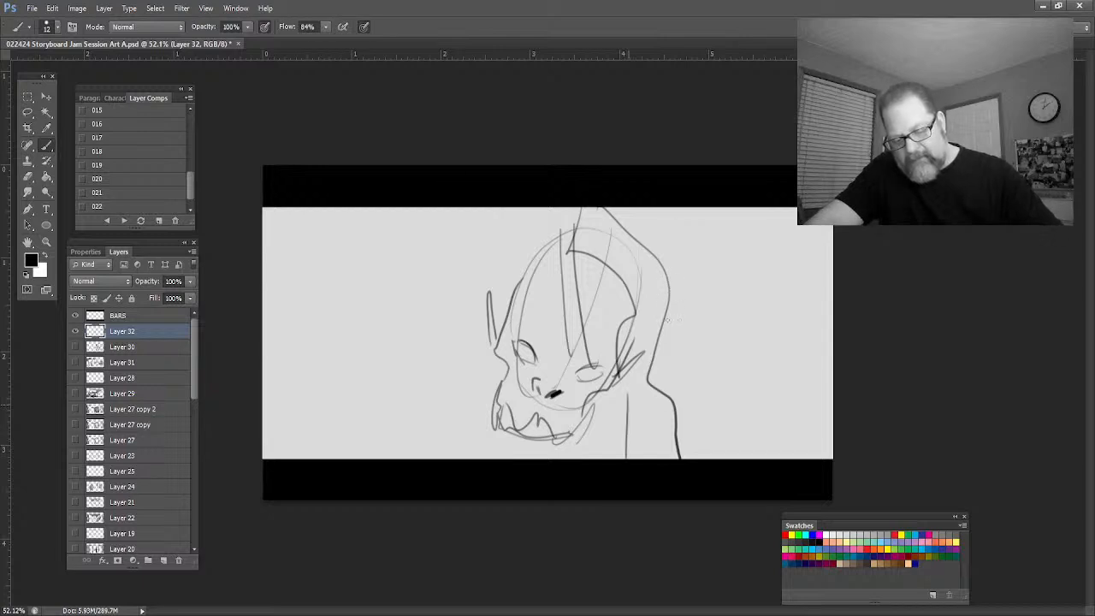
pyautogui.moveTo(657, 260); pyautogui.dragTo(647, 457)
pyautogui.moveTo(666, 274); pyautogui.dragTo(671, 459)
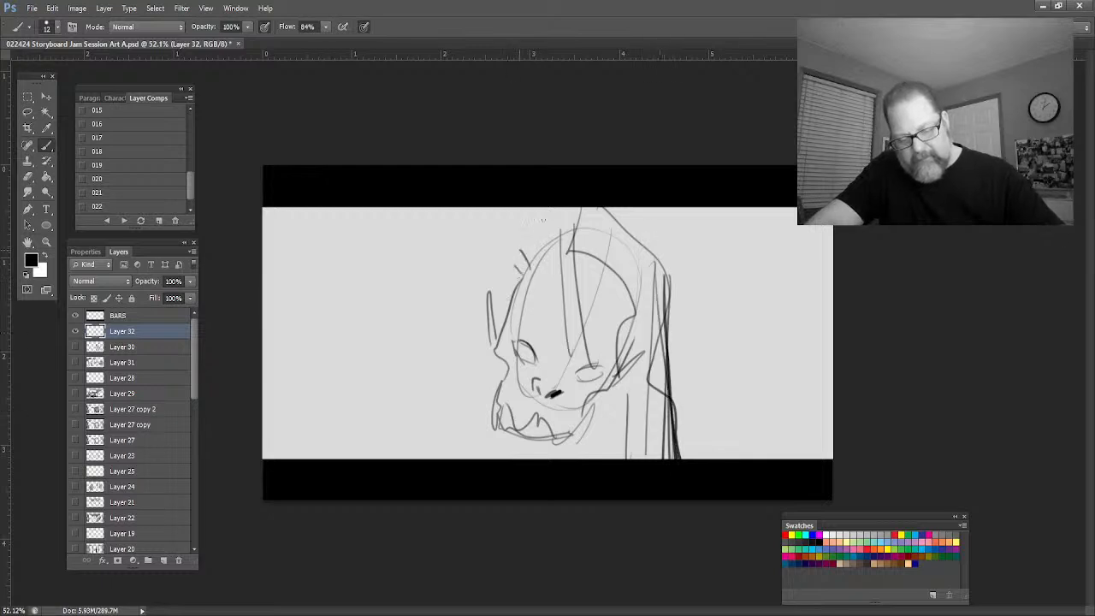
pyautogui.moveTo(546, 210); pyautogui.dragTo(537, 254)
# Sketch the creature's hunched back rising behind the head and the shoulder contours beneath it
pyautogui.moveTo(471, 208)
pyautogui.mouseDown()
pyautogui.moveTo(400, 244)
pyautogui.moveTo(396, 361)
pyautogui.moveTo(337, 391)
pyautogui.mouseUp()
pyautogui.moveTo(360, 377); pyautogui.dragTo(390, 395)
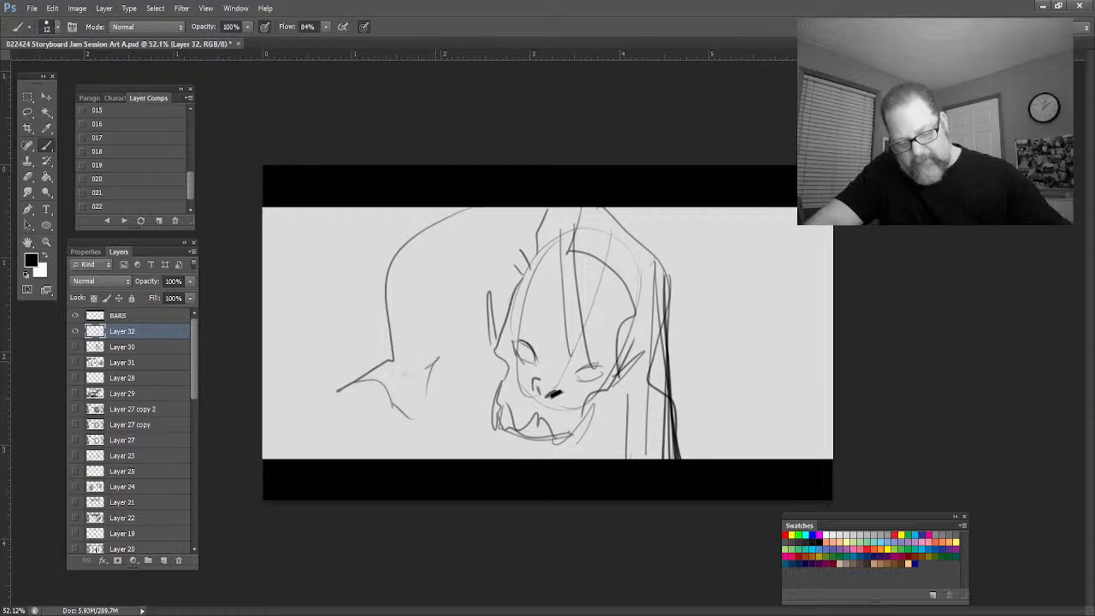
pyautogui.moveTo(381, 313)
pyautogui.mouseDown()
pyautogui.moveTo(394, 361)
pyautogui.moveTo(462, 432)
pyautogui.mouseUp()
# Outline the outstretched arm on the hair side of the head and wrap it with curved bands
pyautogui.moveTo(677, 337)
pyautogui.mouseDown()
pyautogui.moveTo(703, 330)
pyautogui.moveTo(826, 400)
pyautogui.mouseUp()
pyautogui.moveTo(684, 402); pyautogui.dragTo(804, 458)
pyautogui.moveTo(694, 325); pyautogui.dragTo(720, 419)
pyautogui.moveTo(740, 359); pyautogui.dragTo(747, 423)
pyautogui.moveTo(761, 369); pyautogui.dragTo(768, 433)
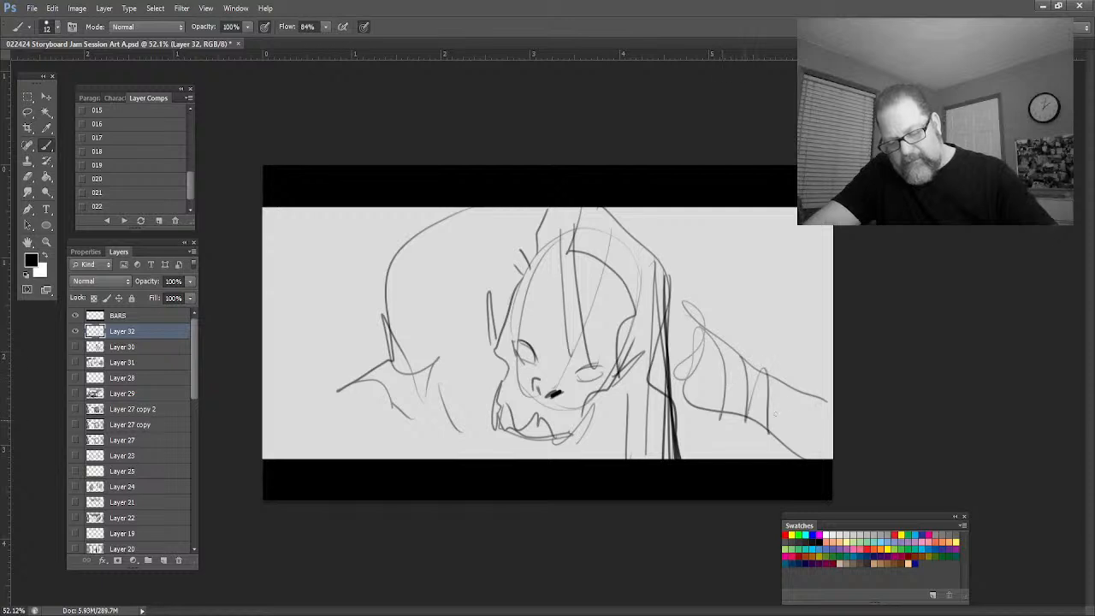
pyautogui.moveTo(775, 395); pyautogui.dragTo(780, 433)
pyautogui.moveTo(795, 378); pyautogui.dragTo(800, 455)
# Draw the opposite arm reaching from the hunched shoulder to the frame's edge, with wavy contour lines inside it
pyautogui.moveTo(373, 378); pyautogui.dragTo(282, 422)
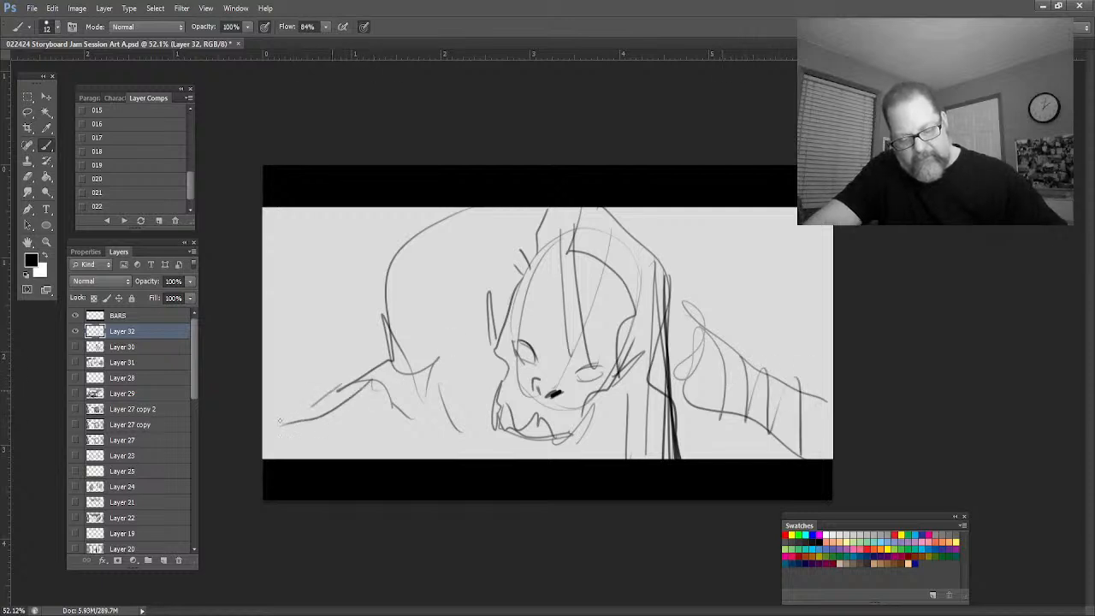
pyautogui.moveTo(389, 353); pyautogui.dragTo(261, 425)
pyautogui.moveTo(408, 402); pyautogui.dragTo(354, 449)
pyautogui.moveTo(401, 409); pyautogui.dragTo(266, 455)
pyautogui.moveTo(416, 363); pyautogui.dragTo(335, 433)
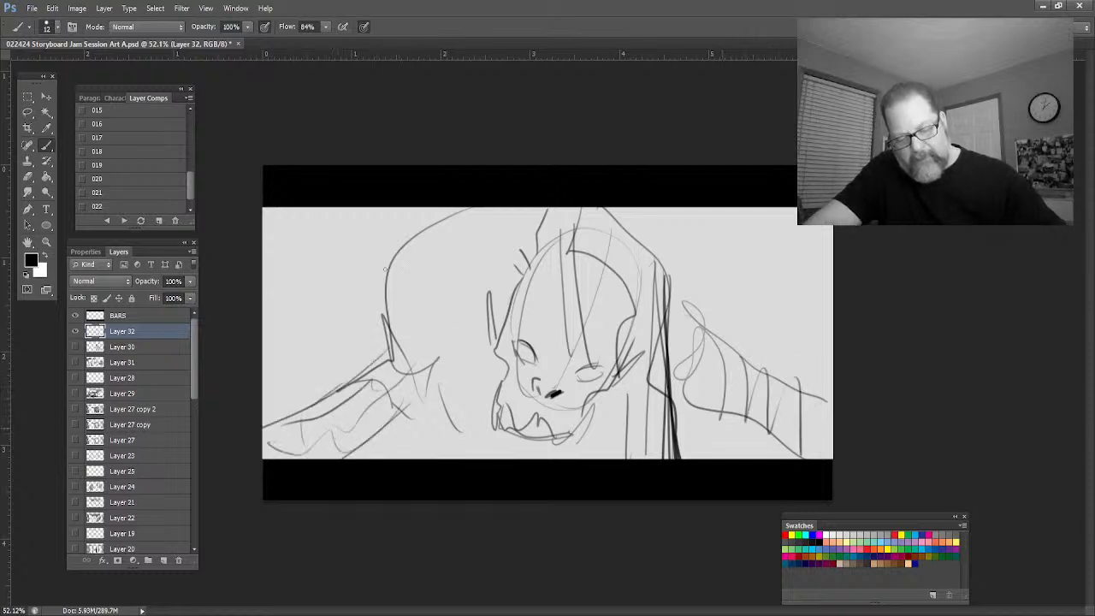
# Add a layer beneath the line art and shade the back, chest, arm undersides and forehead strand with a size 69 brush
pyautogui.click(116, 347)
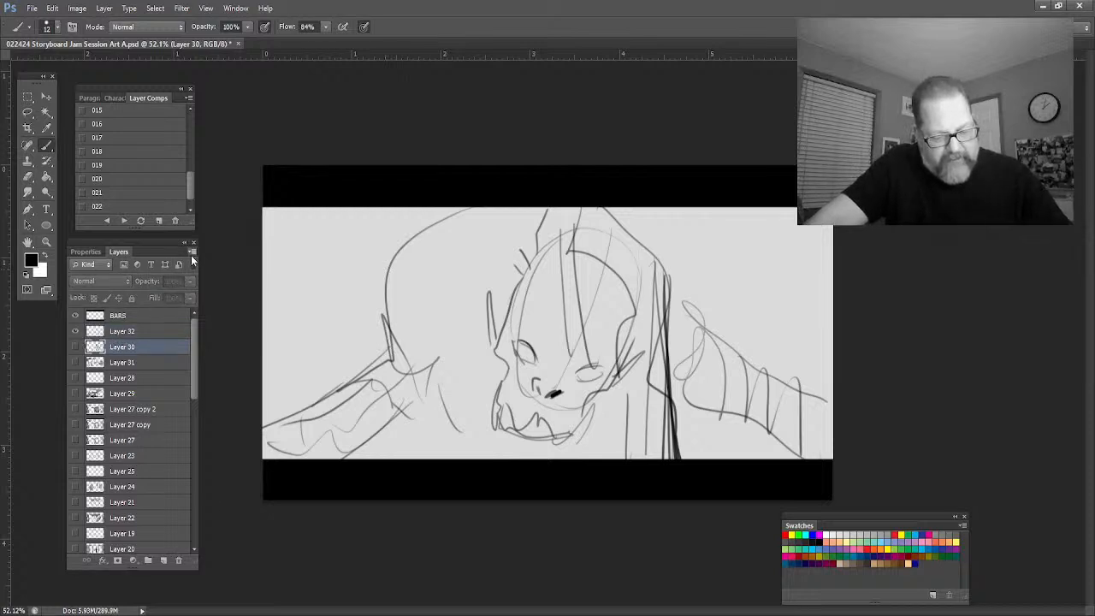
pyautogui.hotkey('ctrl', 'shift', 'alt', 'n')
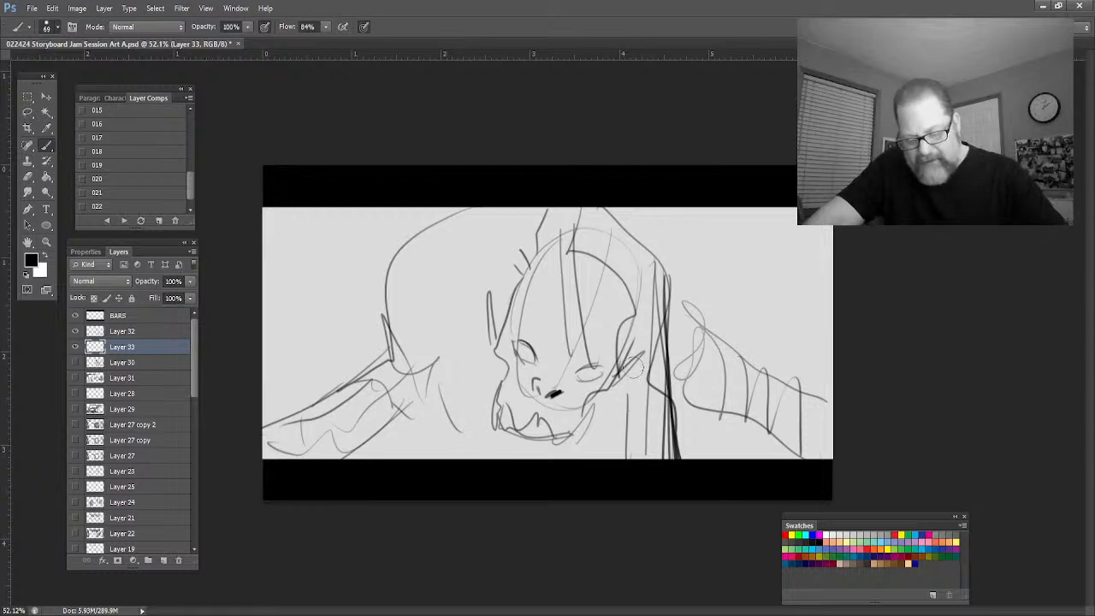
pyautogui.moveTo(613, 395)
pyautogui.mouseDown()
pyautogui.moveTo(590, 427)
pyautogui.moveTo(603, 401)
pyautogui.moveTo(628, 411)
pyautogui.moveTo(619, 427)
pyautogui.moveTo(569, 448)
pyautogui.moveTo(526, 457)
pyautogui.moveTo(484, 440)
pyautogui.moveTo(501, 462)
pyautogui.moveTo(483, 415)
pyautogui.moveTo(500, 355)
pyautogui.moveTo(496, 366)
pyautogui.moveTo(479, 333)
pyautogui.moveTo(477, 272)
pyautogui.moveTo(500, 285)
pyautogui.moveTo(494, 329)
pyautogui.moveTo(513, 261)
pyautogui.moveTo(475, 317)
pyautogui.moveTo(450, 279)
pyautogui.moveTo(447, 432)
pyautogui.moveTo(472, 464)
pyautogui.moveTo(487, 462)
pyautogui.moveTo(423, 402)
pyautogui.moveTo(409, 351)
pyautogui.moveTo(395, 408)
pyautogui.moveTo(318, 457)
pyautogui.moveTo(410, 368)
pyautogui.moveTo(428, 282)
pyautogui.moveTo(472, 314)
pyautogui.moveTo(489, 270)
pyautogui.mouseUp()
pyautogui.moveTo(671, 338)
pyautogui.mouseDown()
pyautogui.moveTo(680, 325)
pyautogui.moveTo(695, 398)
pyautogui.moveTo(726, 387)
pyautogui.moveTo(816, 458)
pyautogui.moveTo(714, 401)
pyautogui.mouseUp()
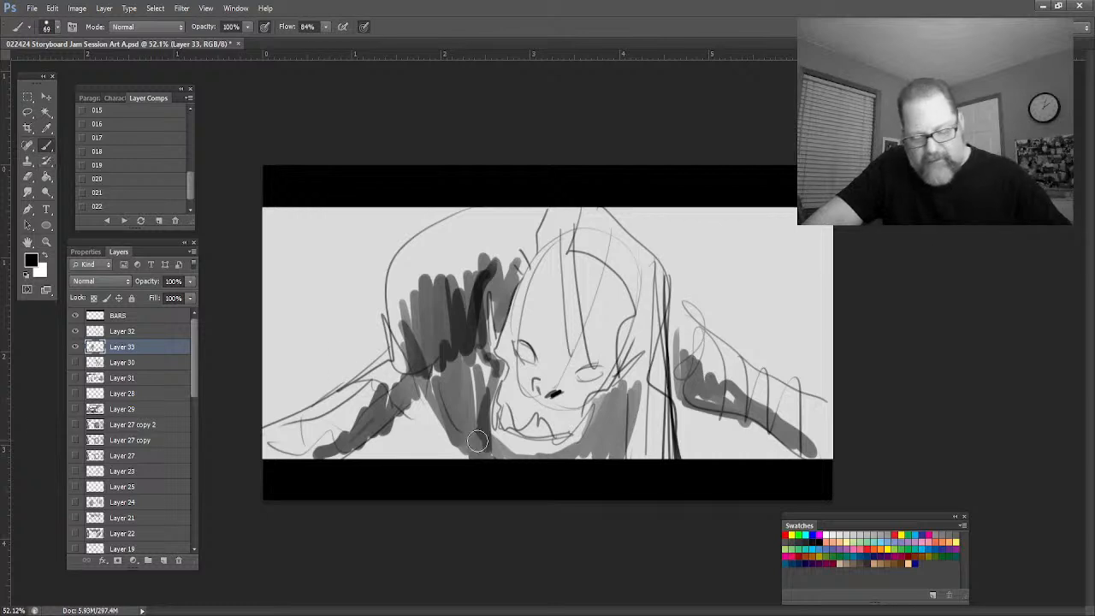
pyautogui.moveTo(567, 260)
pyautogui.mouseDown()
pyautogui.moveTo(565, 356)
pyautogui.moveTo(580, 355)
pyautogui.moveTo(562, 321)
pyautogui.mouseUp()
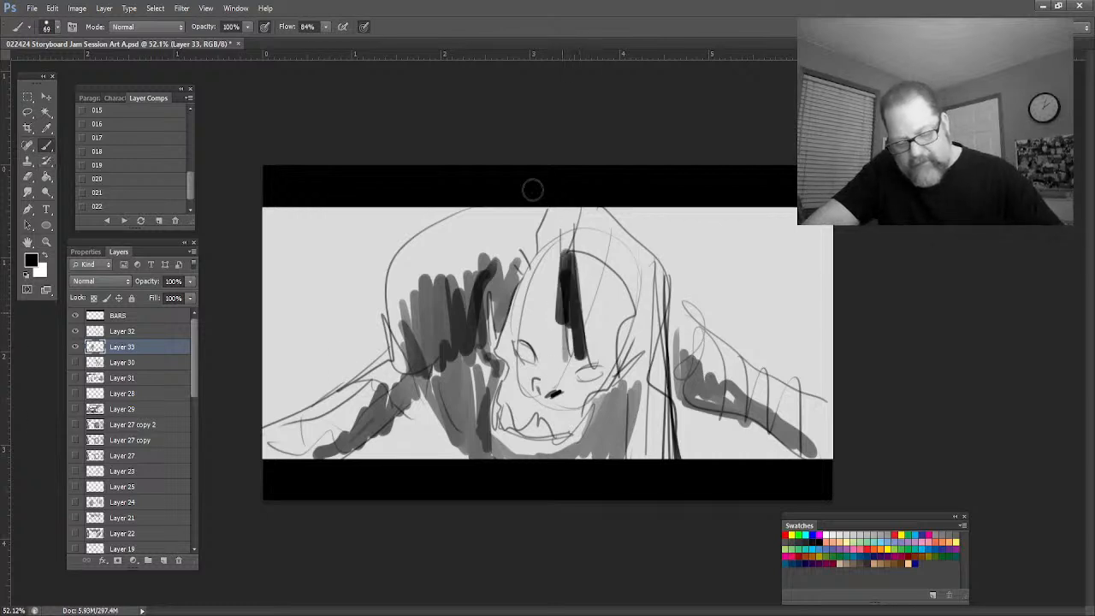
# Reduce the brush size to 28 and darken the forehead strands, hairline, eye rims and gaps between the teeth
pyautogui.click(56, 31)
pyautogui.click(34, 65)
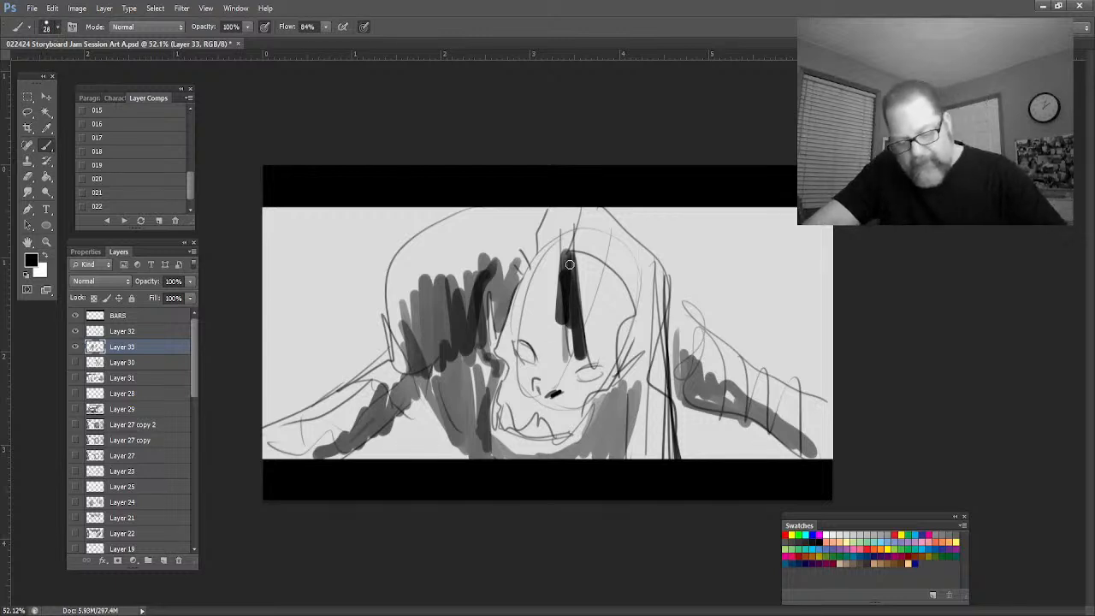
pyautogui.moveTo(564, 306); pyautogui.dragTo(567, 363)
pyautogui.moveTo(557, 238)
pyautogui.mouseDown()
pyautogui.moveTo(554, 359)
pyautogui.moveTo(526, 286)
pyautogui.moveTo(552, 221)
pyautogui.moveTo(578, 214)
pyautogui.moveTo(506, 295)
pyautogui.mouseUp()
pyautogui.moveTo(566, 428); pyautogui.dragTo(505, 422)
pyautogui.moveTo(595, 382)
pyautogui.mouseDown()
pyautogui.moveTo(568, 380)
pyautogui.moveTo(590, 376)
pyautogui.mouseUp()
pyautogui.moveTo(524, 360); pyautogui.dragTo(536, 361)
pyautogui.moveTo(569, 366)
pyautogui.mouseDown()
pyautogui.moveTo(573, 378)
pyautogui.moveTo(513, 349)
pyautogui.moveTo(588, 368)
pyautogui.mouseUp()
pyautogui.moveTo(616, 319); pyautogui.dragTo(613, 368)
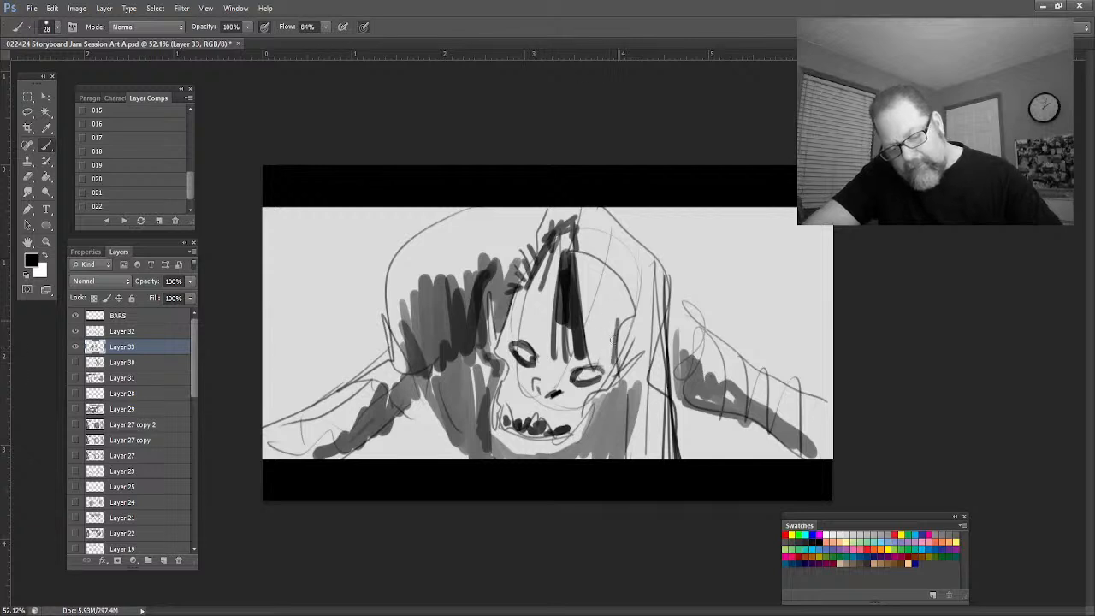
# Hatch dark strands through the long hair from the crown down to the frame's lower edge
pyautogui.moveTo(606, 242)
pyautogui.mouseDown()
pyautogui.moveTo(614, 354)
pyautogui.moveTo(624, 350)
pyautogui.moveTo(637, 257)
pyautogui.moveTo(633, 458)
pyautogui.moveTo(646, 350)
pyautogui.moveTo(665, 476)
pyautogui.moveTo(676, 290)
pyautogui.mouseUp()
pyautogui.moveTo(665, 377)
pyautogui.mouseDown()
pyautogui.moveTo(648, 257)
pyautogui.moveTo(629, 350)
pyautogui.moveTo(602, 224)
pyautogui.moveTo(578, 215)
pyautogui.mouseUp()
pyautogui.moveTo(590, 207); pyautogui.dragTo(596, 210)
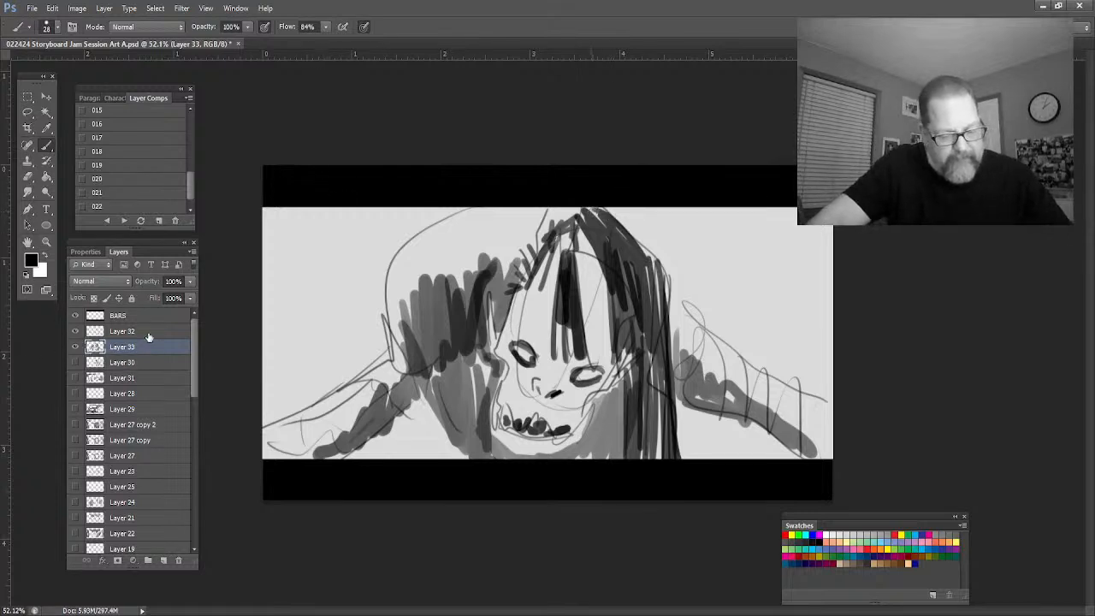
# Add a layer beneath the shading and fill the background around the figure with dark tone, using a size 144 brush
pyautogui.click(128, 362)
pyautogui.hotkey('ctrl', 'shift', 'alt', 'n')
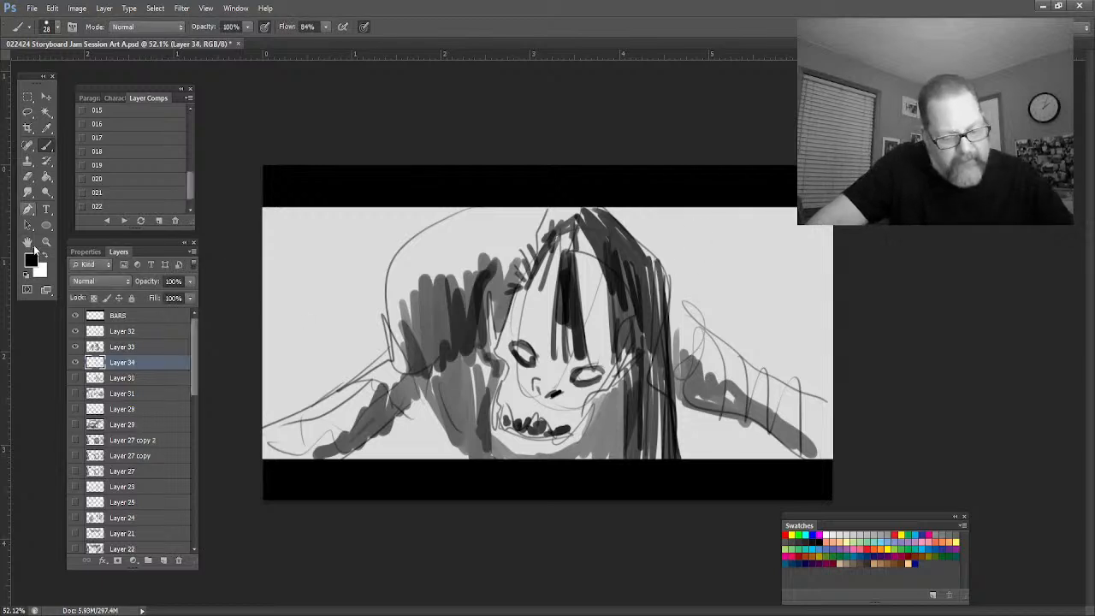
pyautogui.click(47, 146)
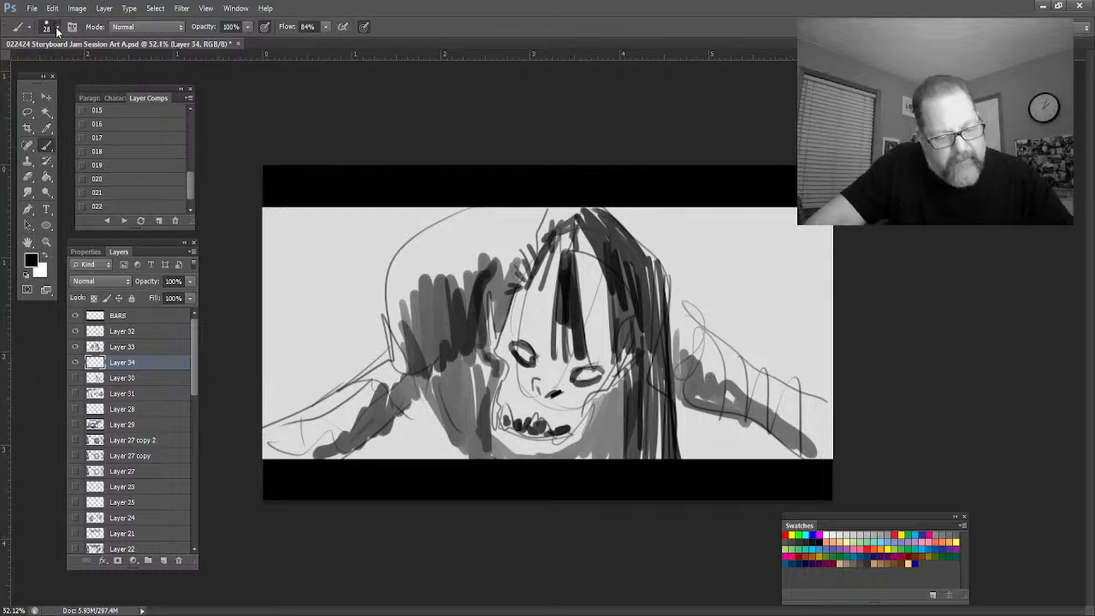
pyautogui.moveTo(355, 244)
pyautogui.mouseDown()
pyautogui.moveTo(356, 316)
pyautogui.moveTo(364, 281)
pyautogui.moveTo(368, 291)
pyautogui.moveTo(366, 336)
pyautogui.moveTo(313, 369)
pyautogui.moveTo(353, 361)
pyautogui.moveTo(272, 410)
pyautogui.moveTo(313, 374)
pyautogui.moveTo(339, 322)
pyautogui.moveTo(316, 323)
pyautogui.moveTo(306, 300)
pyautogui.moveTo(282, 306)
pyautogui.moveTo(269, 236)
pyautogui.moveTo(336, 291)
pyautogui.moveTo(344, 312)
pyautogui.moveTo(385, 240)
pyautogui.moveTo(454, 190)
pyautogui.moveTo(322, 245)
pyautogui.moveTo(318, 295)
pyautogui.moveTo(450, 465)
pyautogui.moveTo(422, 415)
pyautogui.moveTo(421, 432)
pyautogui.moveTo(404, 434)
pyautogui.moveTo(412, 428)
pyautogui.moveTo(384, 479)
pyautogui.mouseUp()
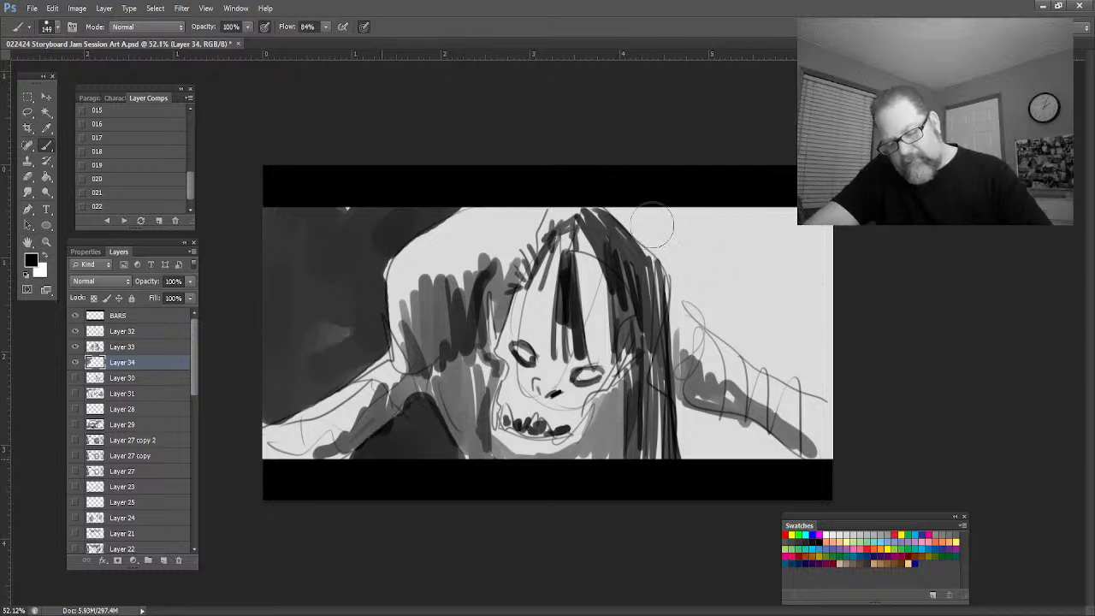
pyautogui.moveTo(612, 215)
pyautogui.mouseDown()
pyautogui.moveTo(668, 249)
pyautogui.moveTo(707, 304)
pyautogui.moveTo(740, 323)
pyautogui.moveTo(825, 313)
pyautogui.moveTo(767, 331)
pyautogui.moveTo(697, 299)
pyautogui.mouseUp()
pyautogui.moveTo(709, 439)
pyautogui.mouseDown()
pyautogui.moveTo(774, 457)
pyautogui.moveTo(690, 427)
pyautogui.moveTo(728, 441)
pyautogui.moveTo(701, 440)
pyautogui.mouseUp()
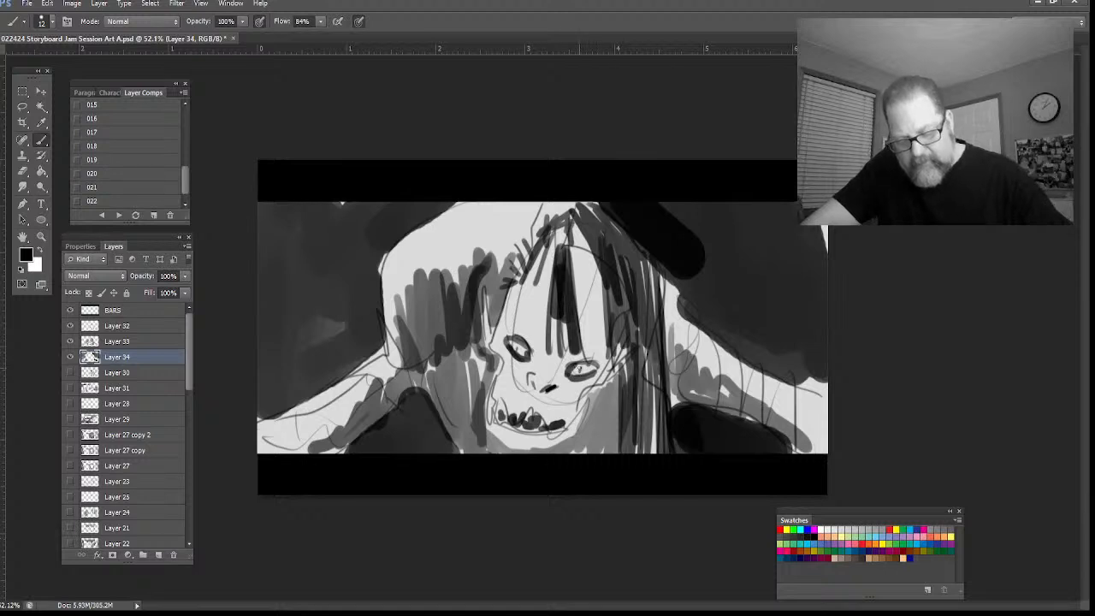
# Pick a bright blue swatch and draw a wide curved arrow sweeping in from the frame's upper corner toward the head
pyautogui.click(913, 537)
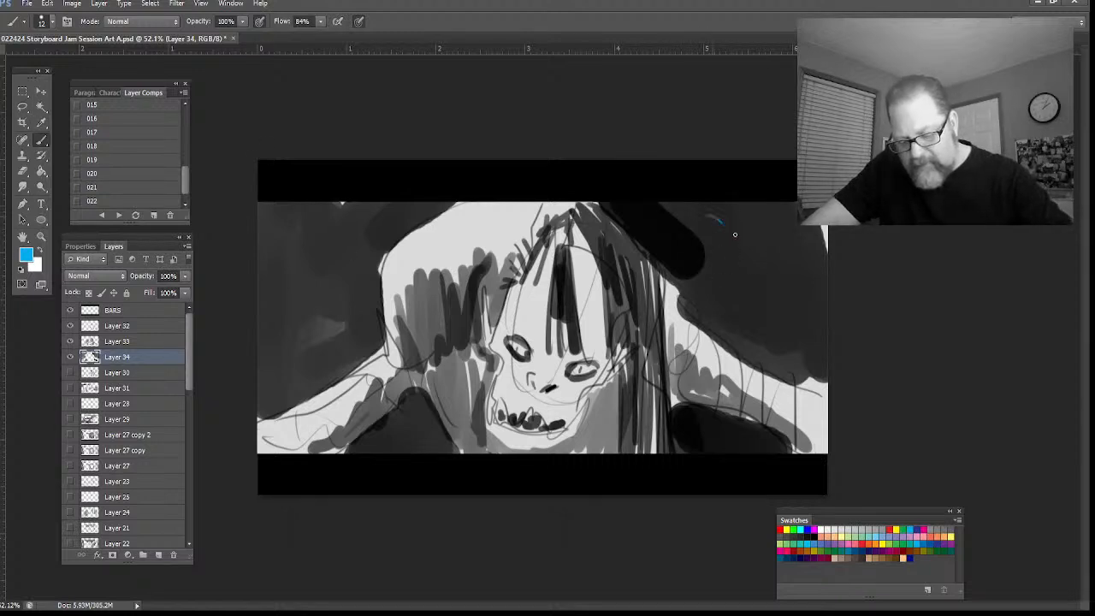
pyautogui.moveTo(734, 234); pyautogui.dragTo(655, 326)
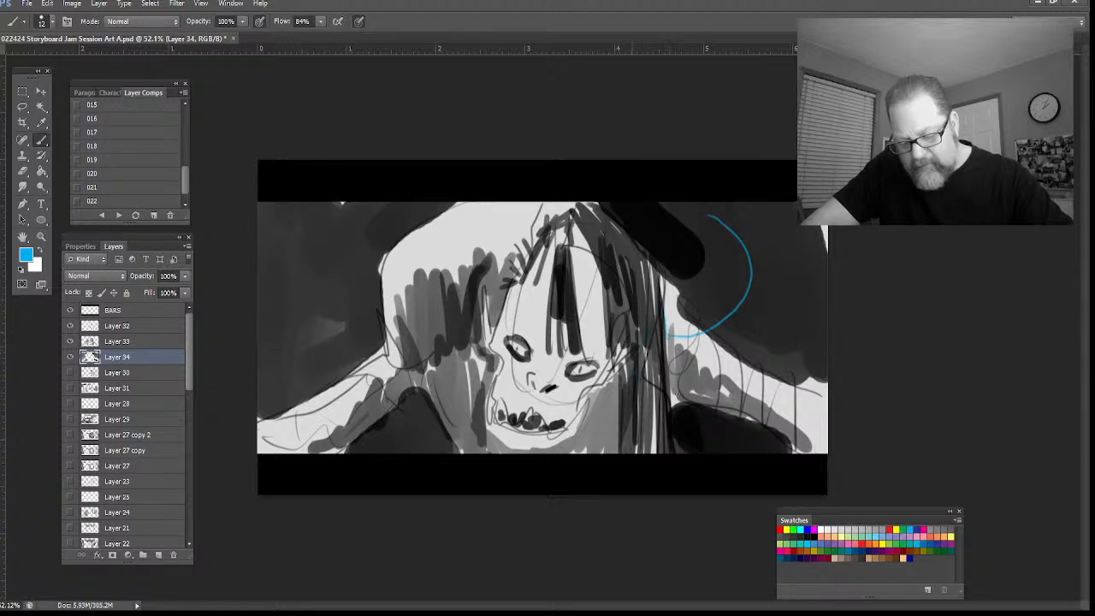
pyautogui.moveTo(677, 374)
pyautogui.mouseDown()
pyautogui.moveTo(808, 256)
pyautogui.moveTo(666, 215)
pyautogui.mouseUp()
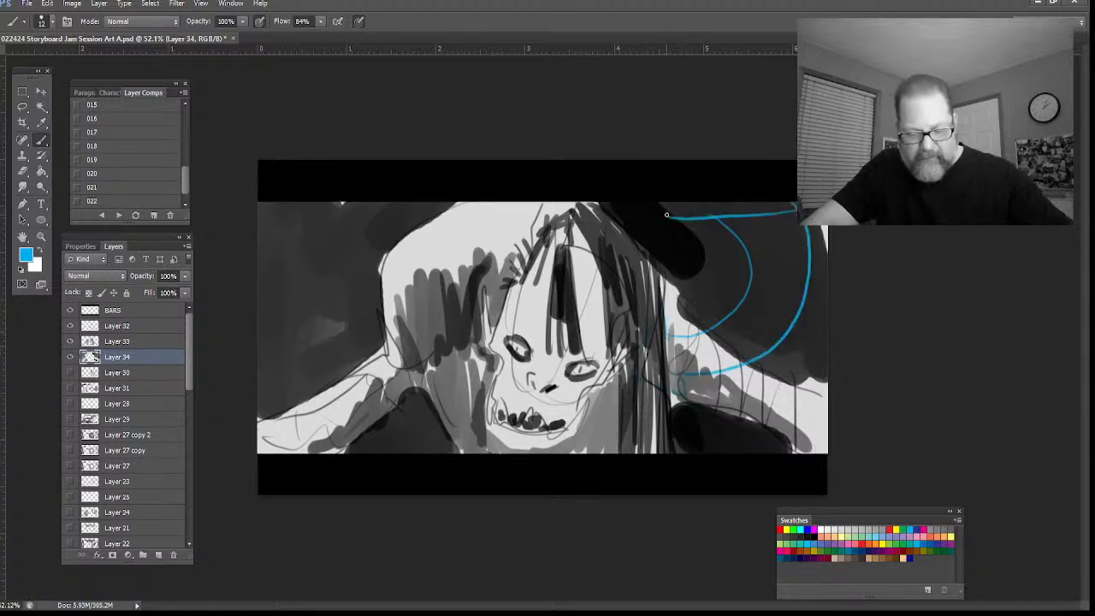
pyautogui.moveTo(633, 373); pyautogui.dragTo(682, 400)
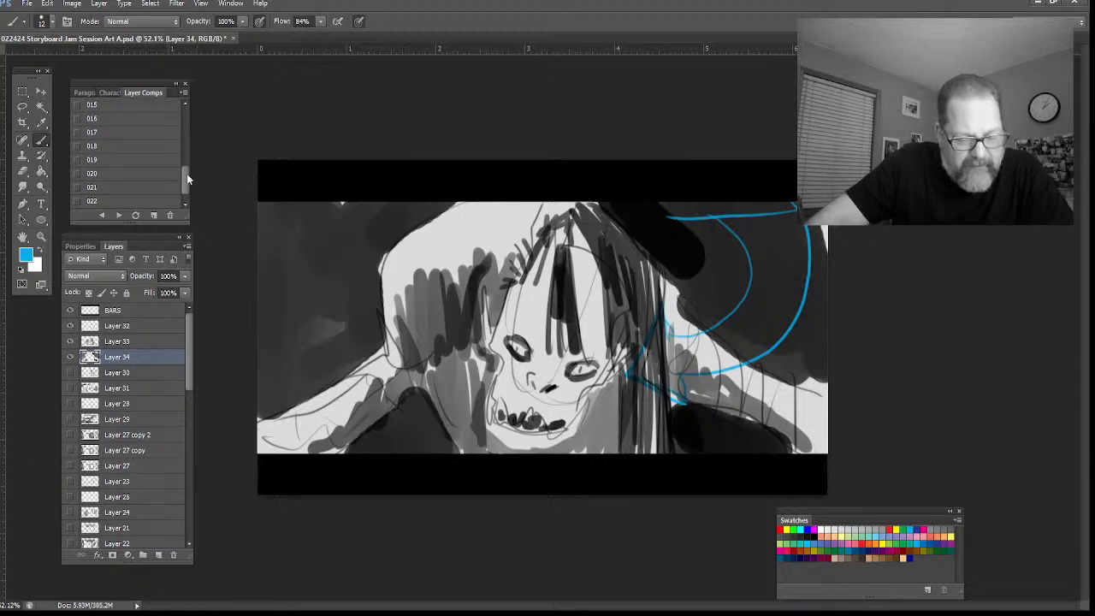
# Save the finished frame as layer comp 023
pyautogui.moveTo(188, 179); pyautogui.dragTo(188, 190)
pyautogui.click(154, 217)
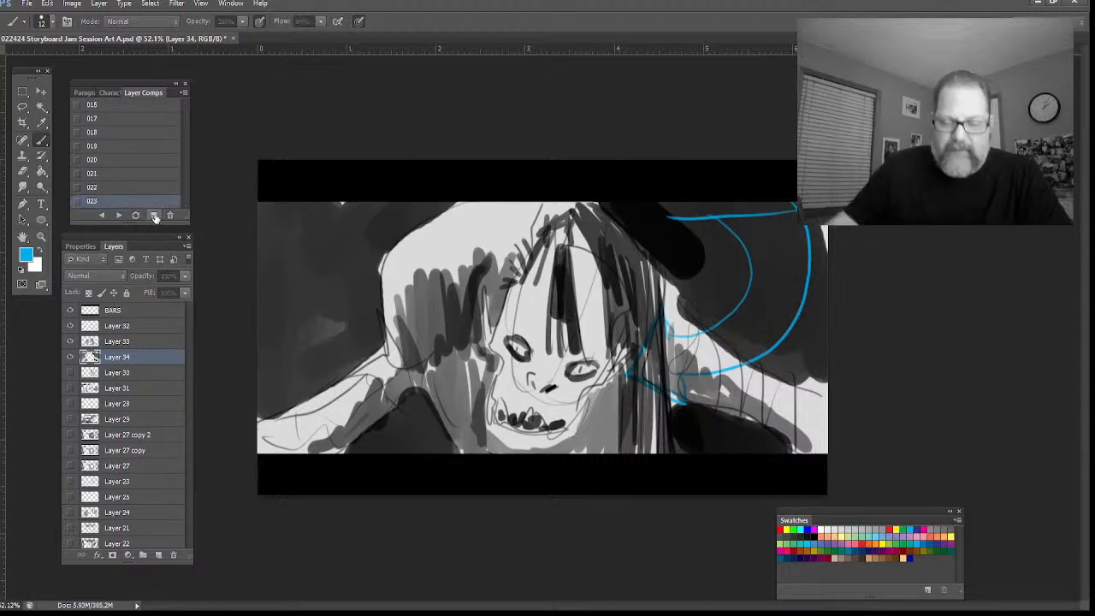
pyautogui.press('Return')
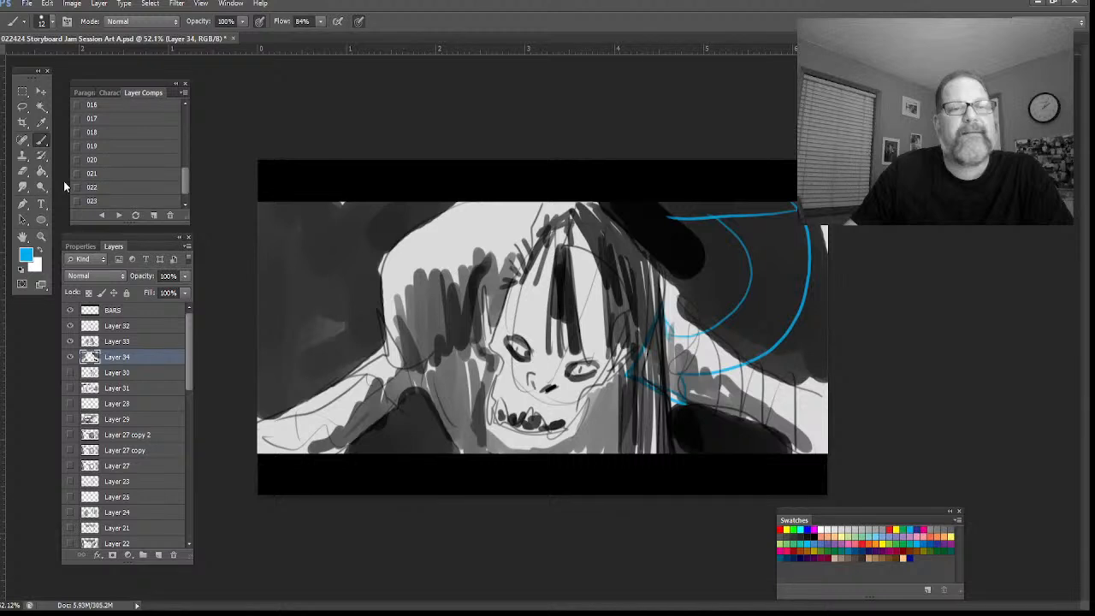
# Review the latest storyboard frames by cycling through layer comps back to 019 and forward again to 024
pyautogui.click(103, 216)
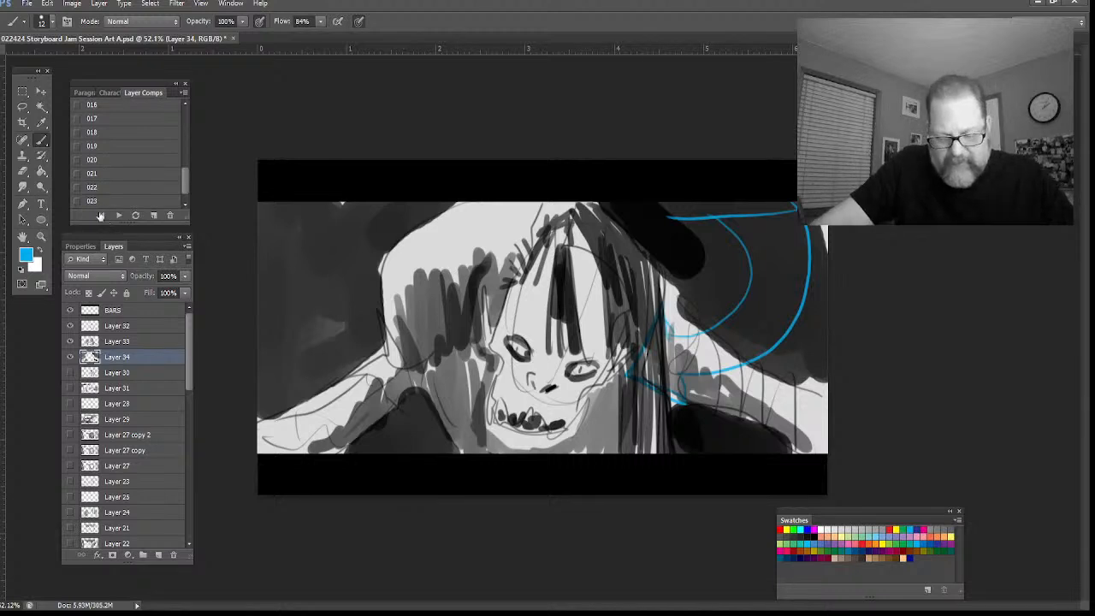
pyautogui.click(102, 216)
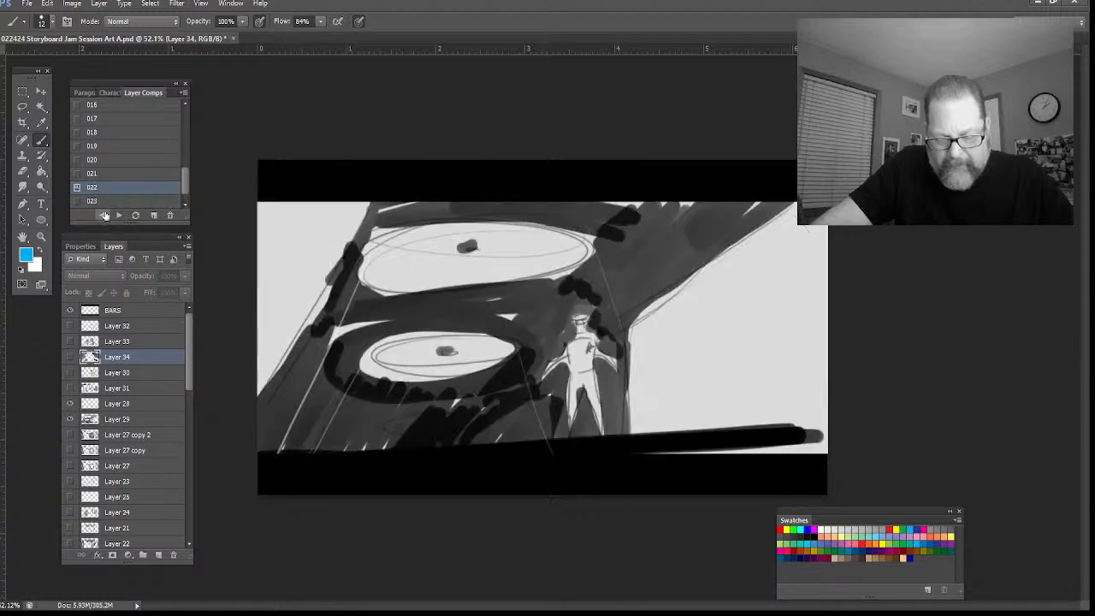
pyautogui.click(102, 215)
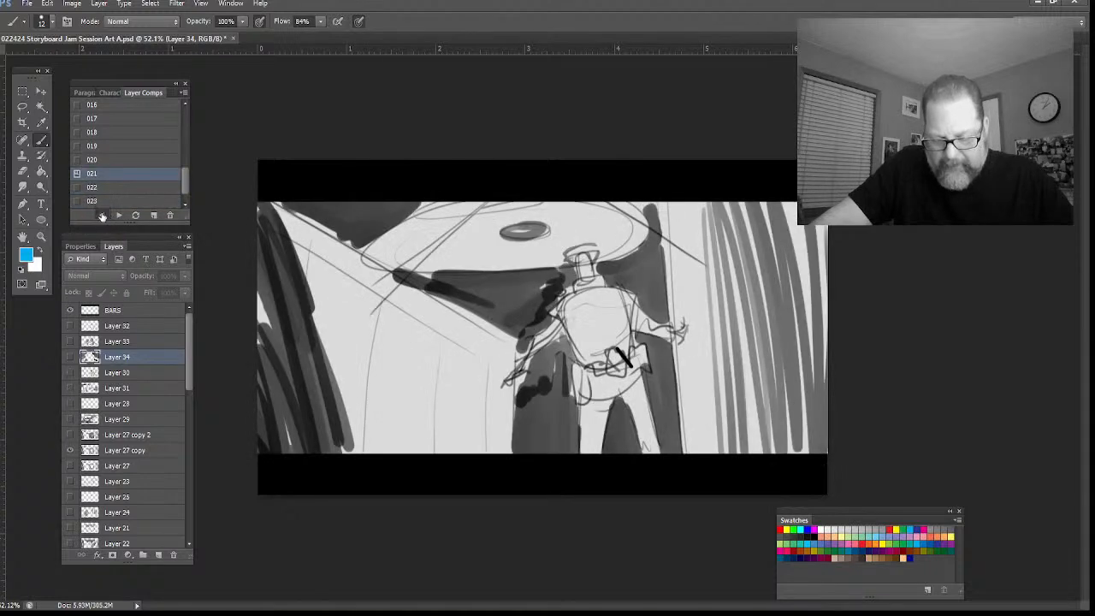
pyautogui.click(103, 216)
pyautogui.click(101, 216)
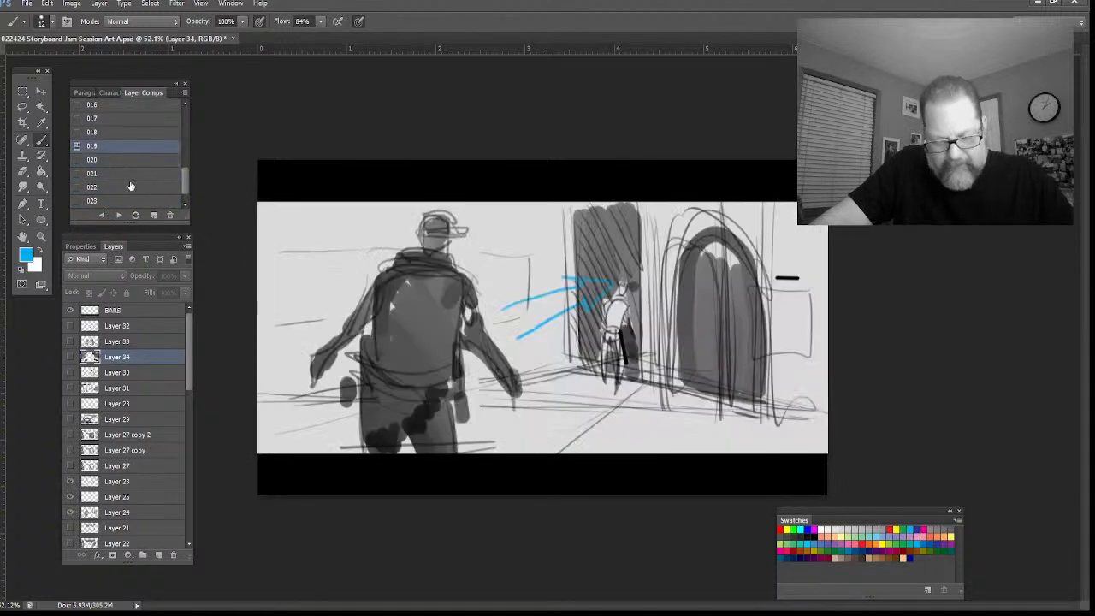
pyautogui.click(120, 215)
pyautogui.click(119, 215)
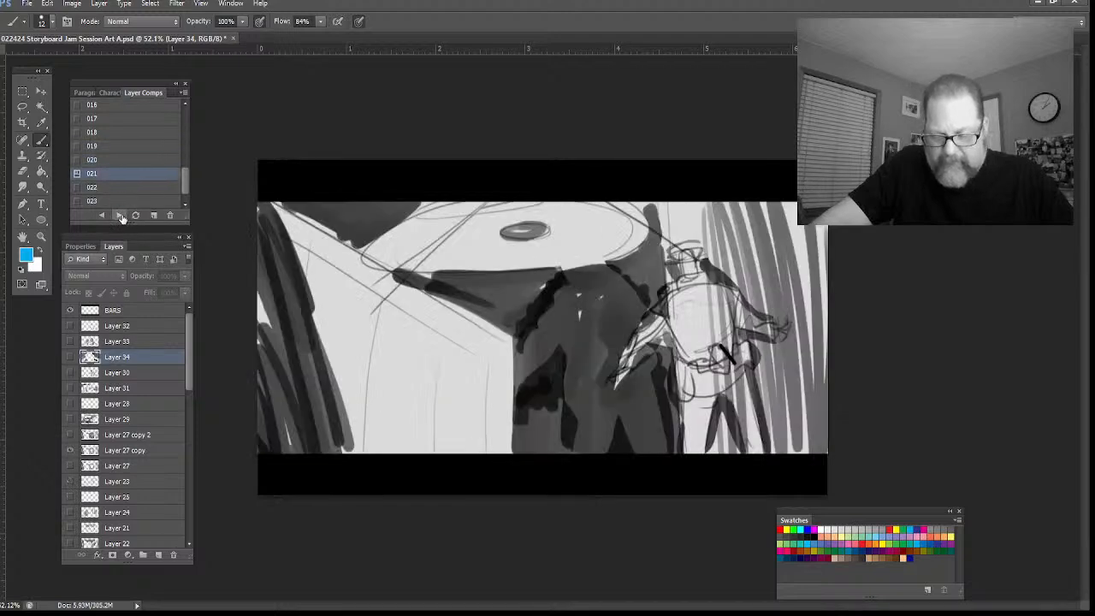
pyautogui.click(120, 216)
pyautogui.click(121, 216)
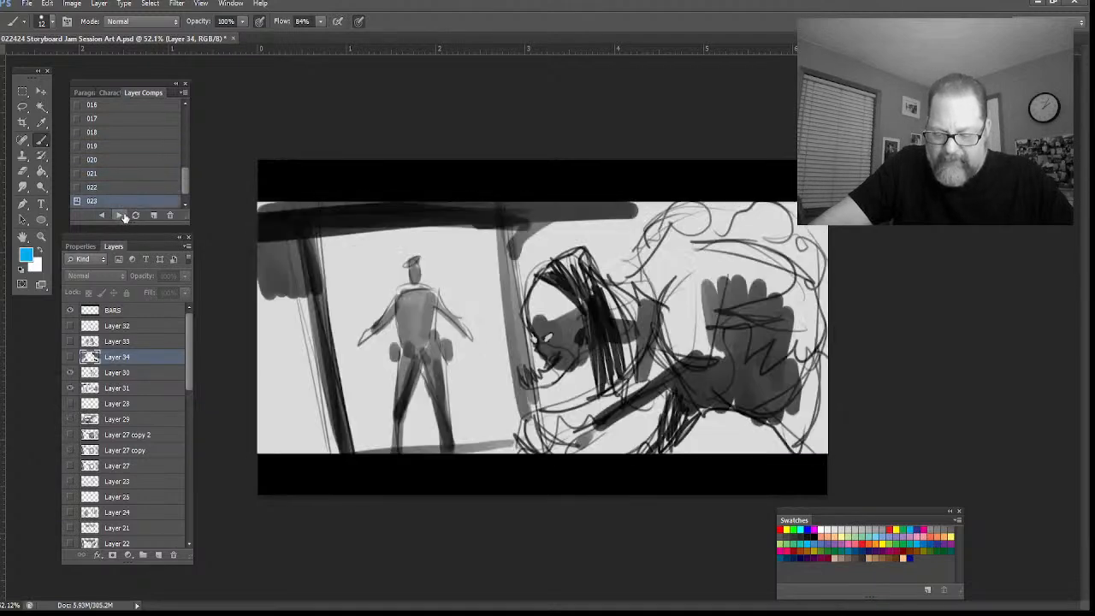
pyautogui.click(121, 217)
pyautogui.click(122, 217)
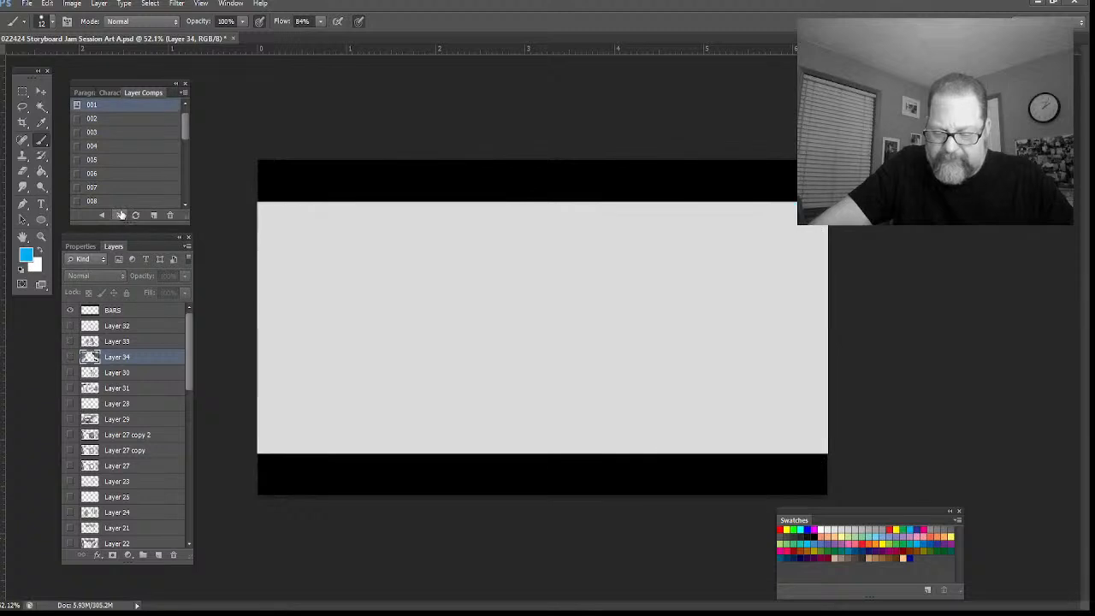
pyautogui.click(103, 217)
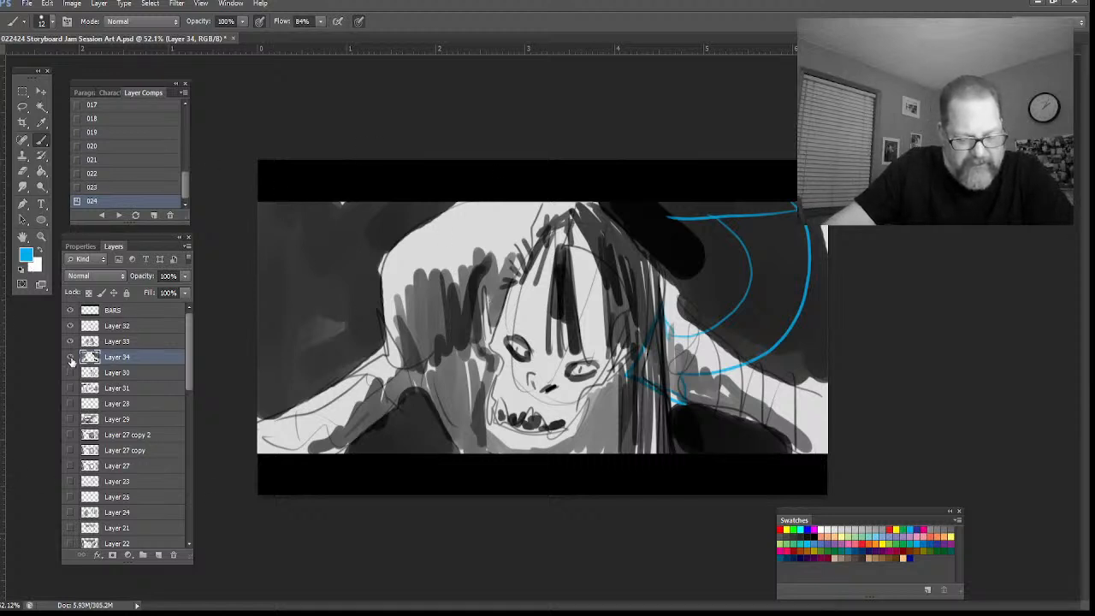
# Hide Layers 32, 33 and 34 of the finished frame, add a new layer, and reset the brush colour to black
pyautogui.moveTo(71, 359); pyautogui.dragTo(70, 325)
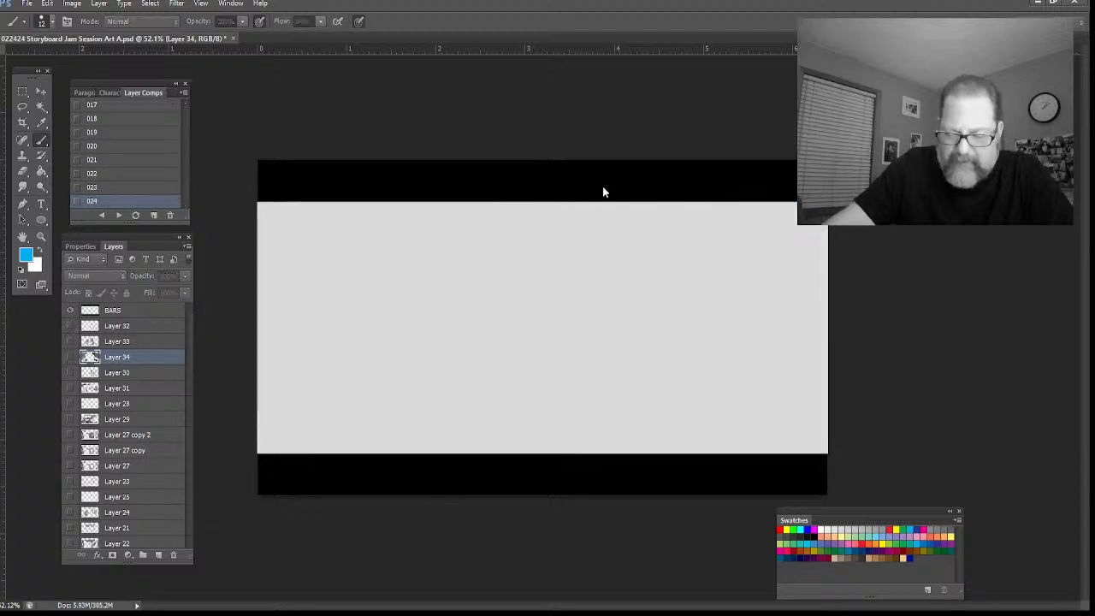
pyautogui.hotkey('ctrl', 'shift', 'alt', 'n')
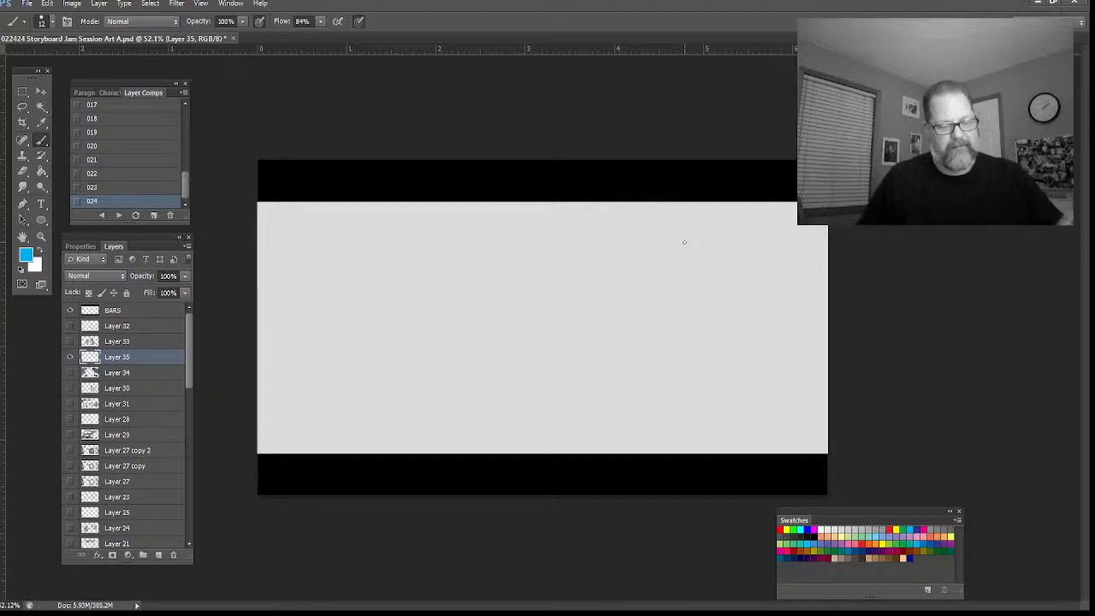
pyautogui.press('i')
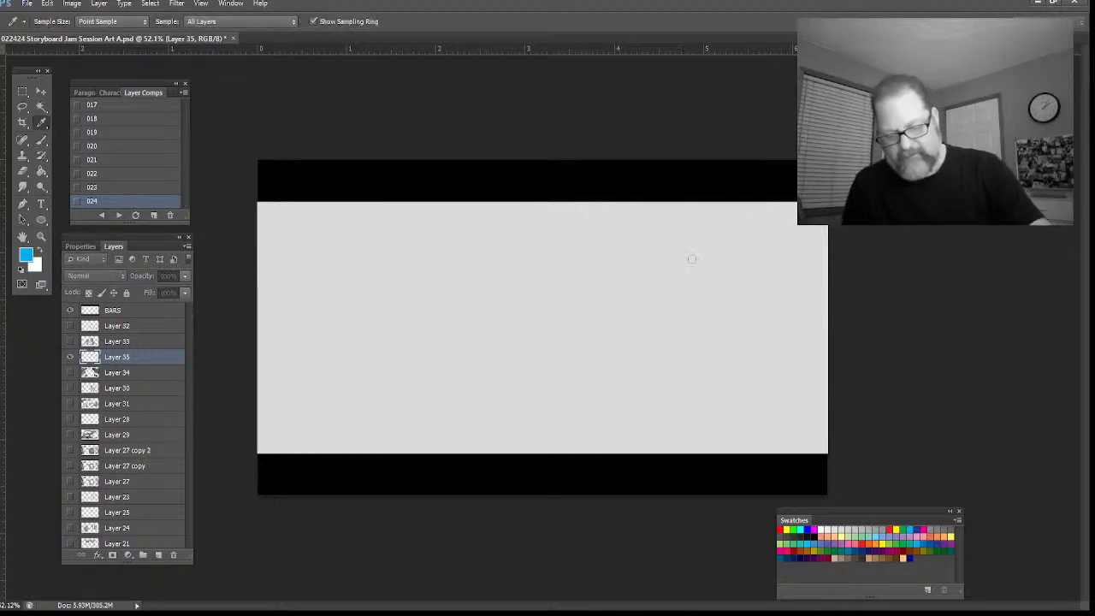
pyautogui.press('b')
pyautogui.press('d')
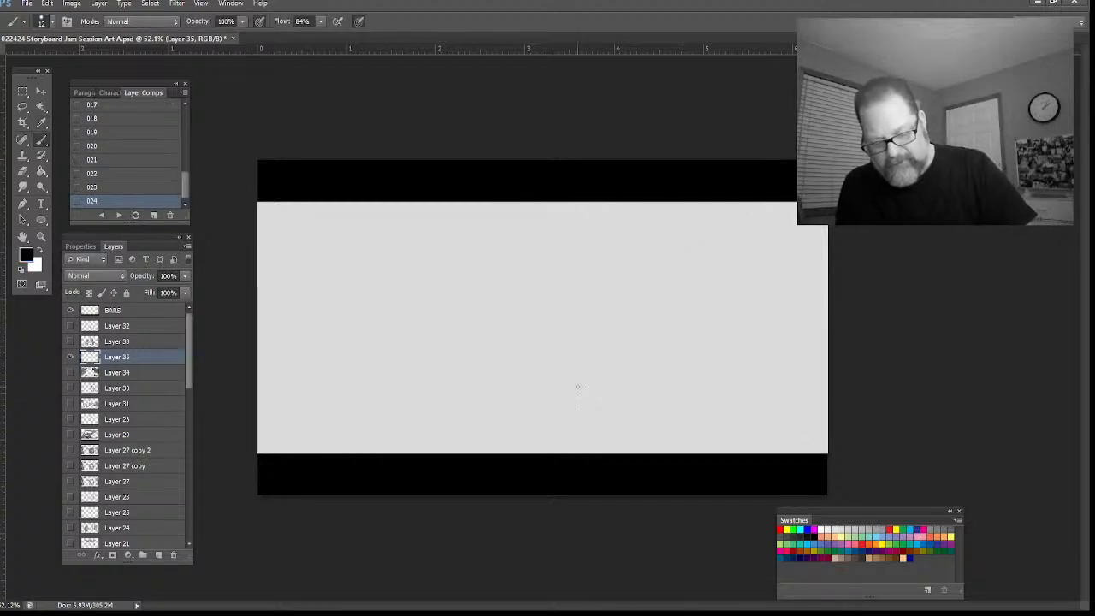
# Hide Layer 35 and add a new sketch layer above Layer 32
pyautogui.click(116, 341)
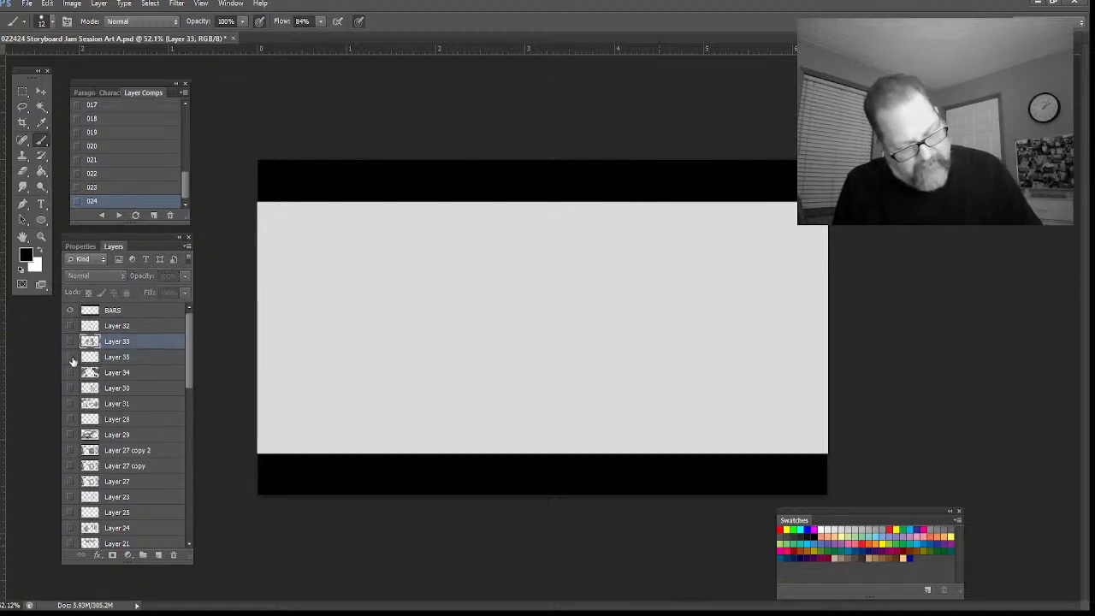
pyautogui.click(116, 326)
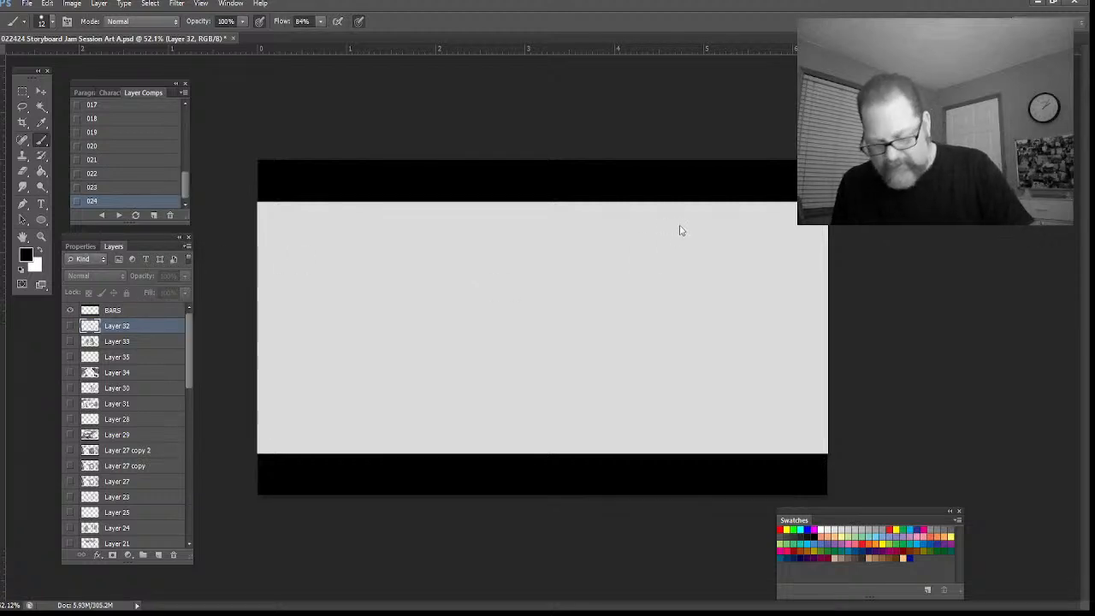
pyautogui.hotkey('ctrl', 'shift', 'alt', 'n')
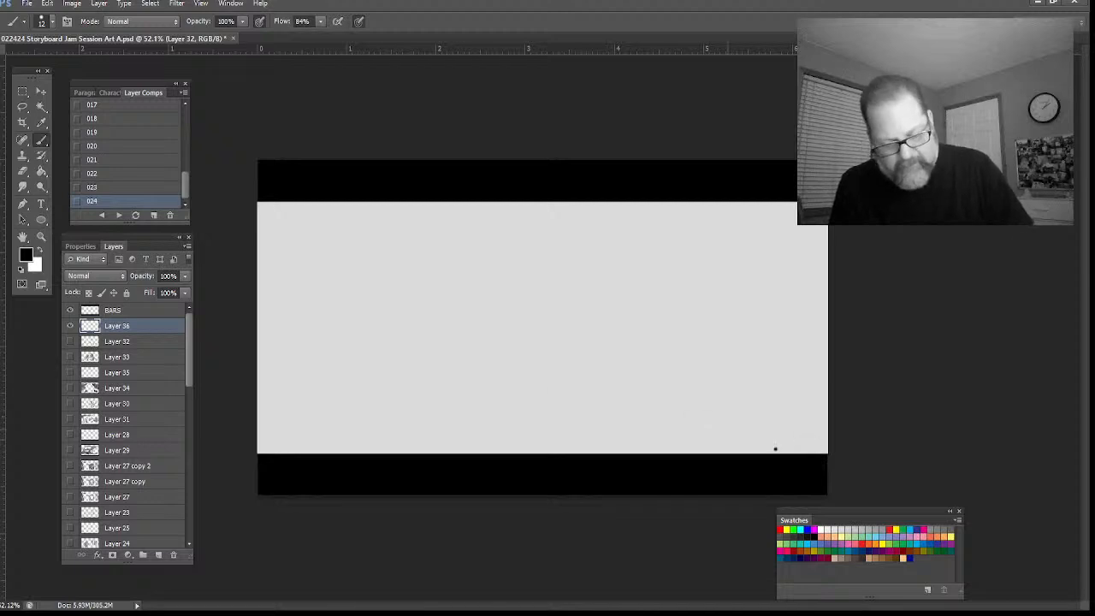
pyautogui.moveTo(776, 449); pyautogui.dragTo(258, 320)
pyautogui.moveTo(821, 441); pyautogui.dragTo(297, 314)
pyautogui.moveTo(700, 426); pyautogui.dragTo(453, 354)
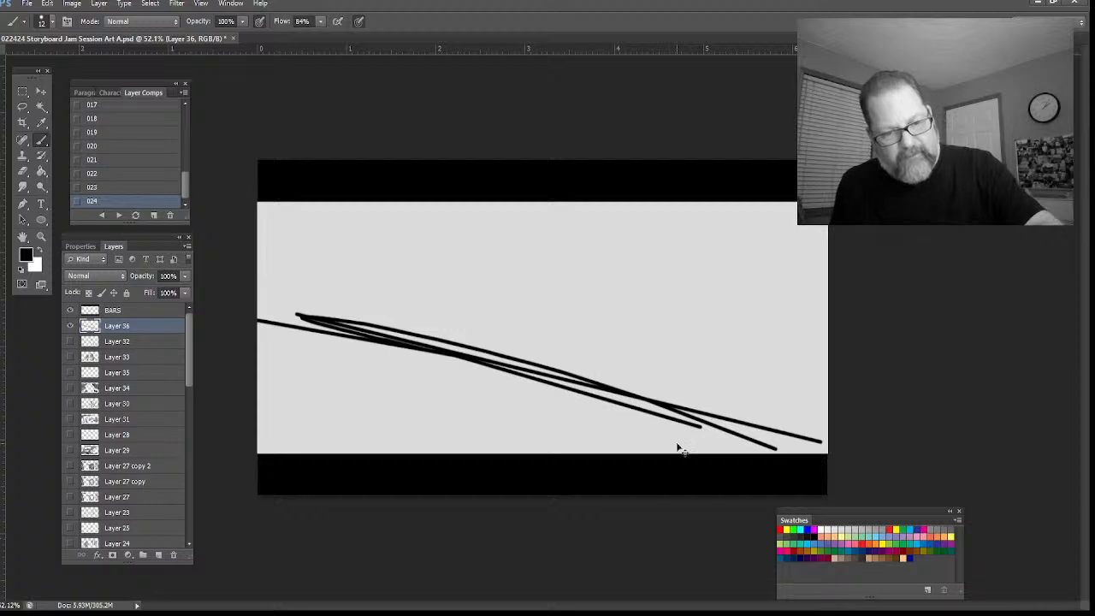
pyautogui.hotkey('ctrl', 'a')
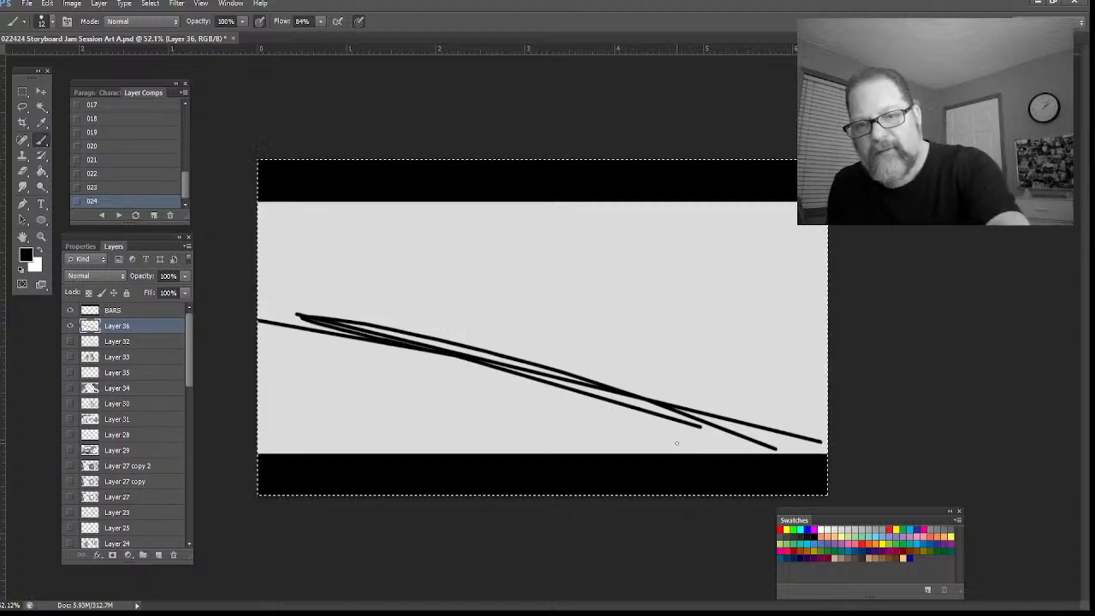
pyautogui.press('Delete')
# Sketch two thin ground lines sloping across the lower part of the empty frame, undoing the stray thick mark
pyautogui.moveTo(774, 449)
pyautogui.mouseDown()
pyautogui.moveTo(300, 361)
pyautogui.moveTo(301, 380)
pyautogui.moveTo(256, 376)
pyautogui.mouseUp()
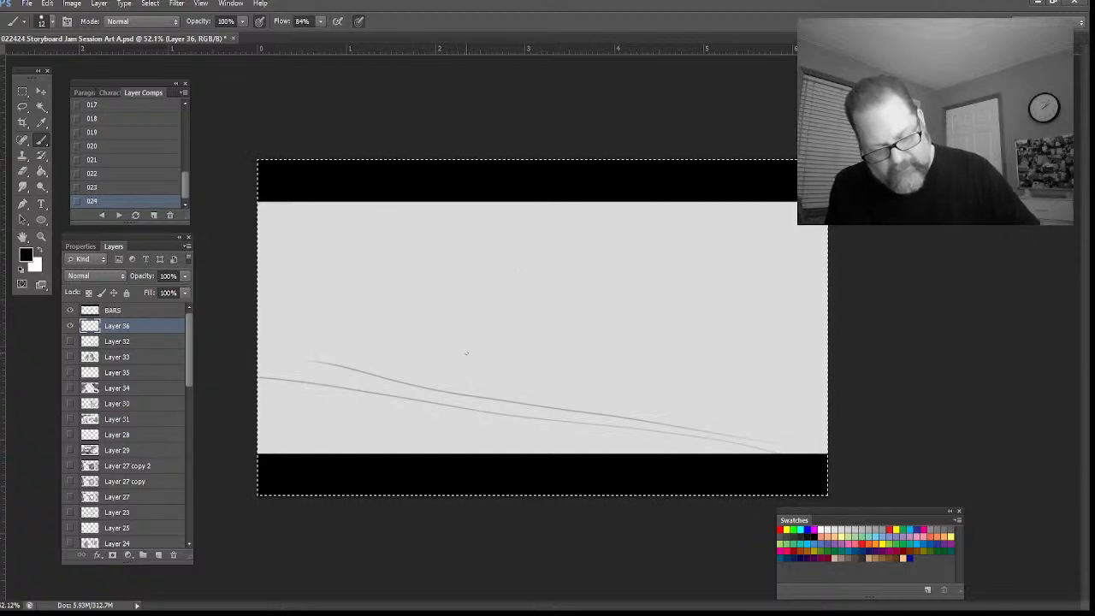
pyautogui.moveTo(460, 350); pyautogui.dragTo(465, 359)
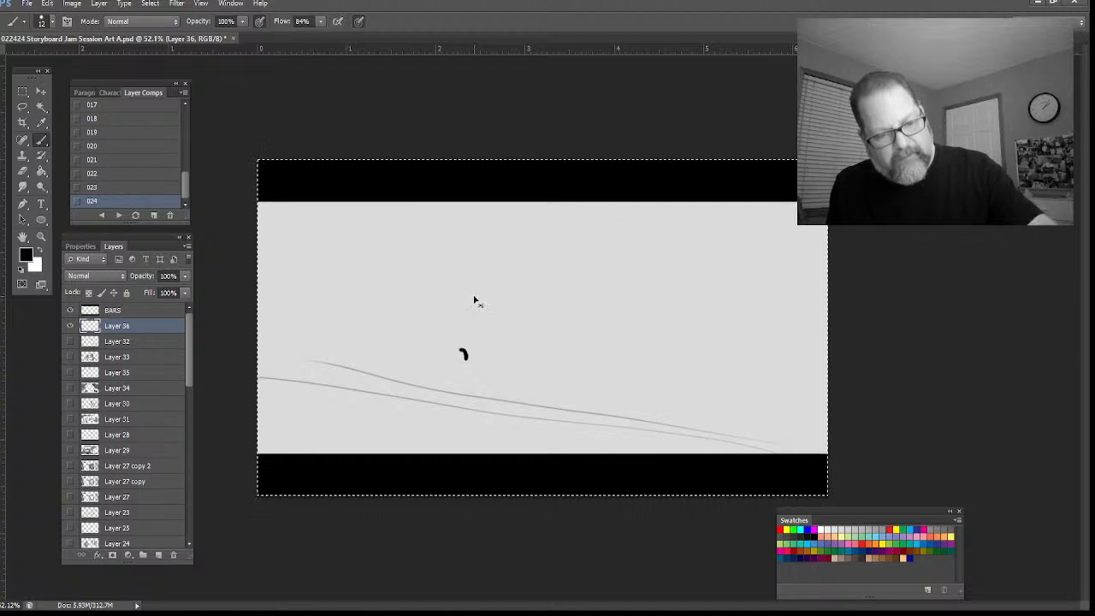
pyautogui.hotkey('ctrl', 'z')
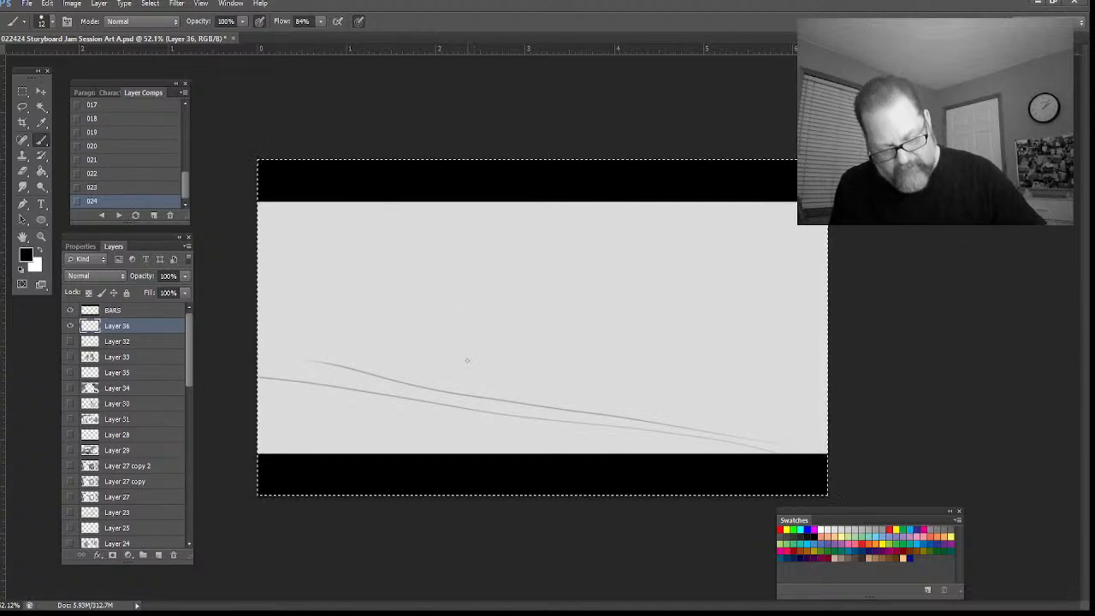
# Sketch a small standing figure with arms held out and legs apart, straddling the ground lines
pyautogui.hotkey('ctrl', 'a')
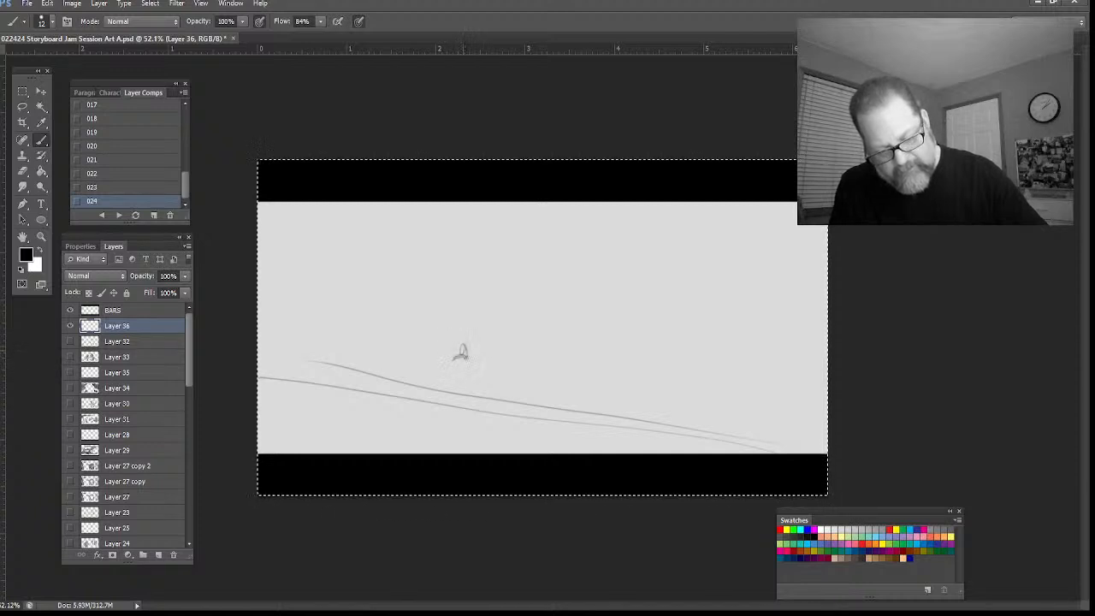
pyautogui.moveTo(449, 360)
pyautogui.mouseDown()
pyautogui.moveTo(451, 394)
pyautogui.moveTo(473, 376)
pyautogui.moveTo(490, 390)
pyautogui.moveTo(428, 380)
pyautogui.mouseUp()
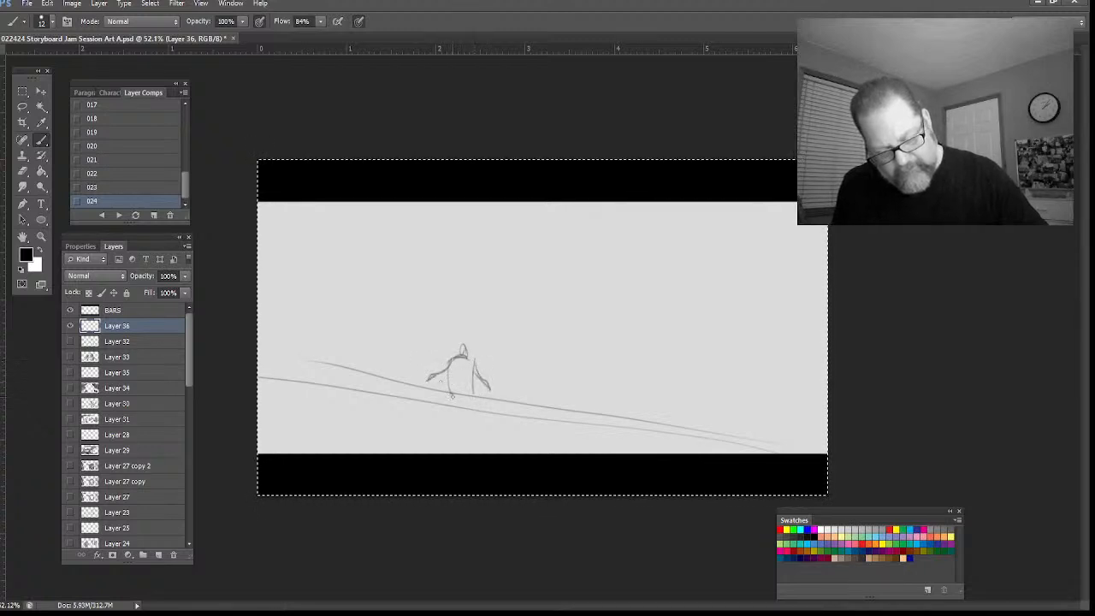
pyautogui.moveTo(452, 420); pyautogui.dragTo(454, 436)
pyautogui.moveTo(461, 400)
pyautogui.mouseDown()
pyautogui.moveTo(466, 435)
pyautogui.moveTo(476, 435)
pyautogui.mouseUp()
pyautogui.moveTo(471, 367); pyautogui.dragTo(469, 398)
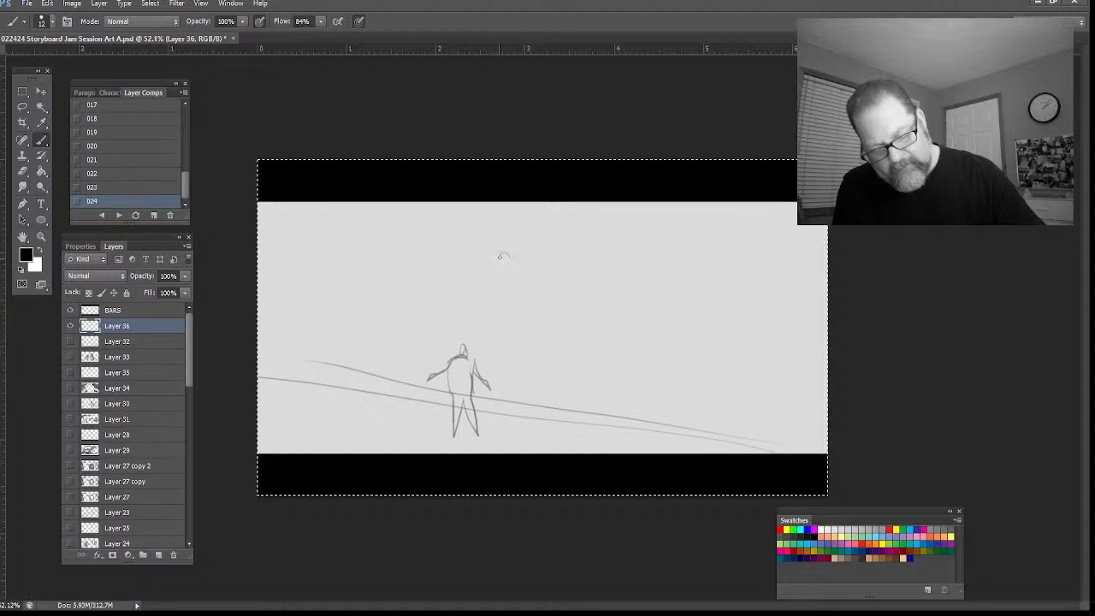
# Sketch a towering long-haired creature behind the small figure, with bent legs and long arms spread wide
pyautogui.moveTo(500, 256)
pyautogui.mouseDown()
pyautogui.moveTo(513, 271)
pyautogui.moveTo(513, 311)
pyautogui.mouseUp()
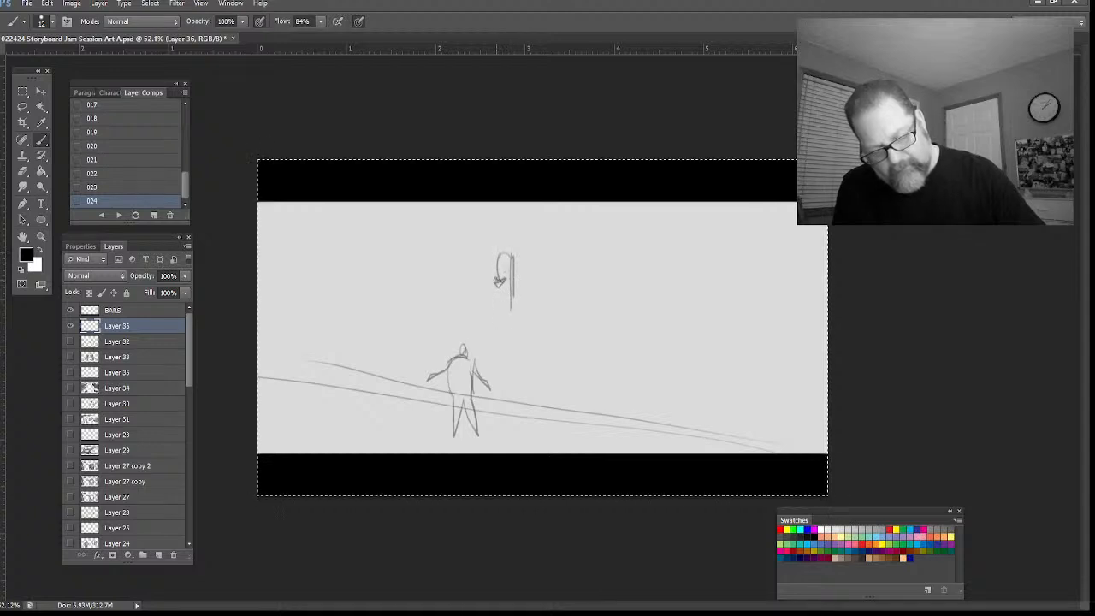
pyautogui.moveTo(501, 256); pyautogui.dragTo(496, 284)
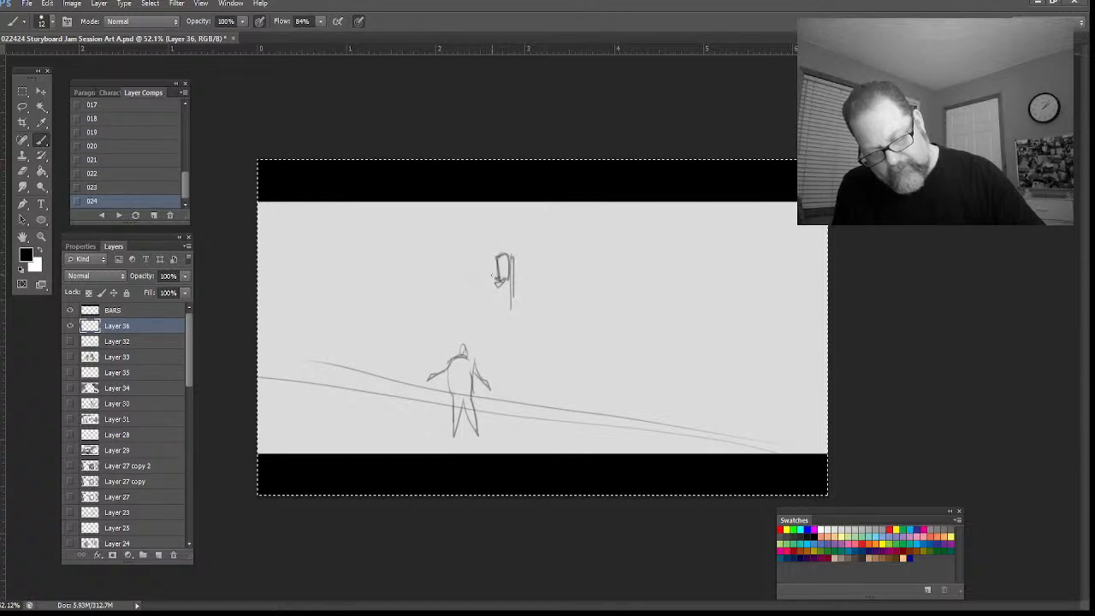
pyautogui.moveTo(492, 272)
pyautogui.mouseDown()
pyautogui.moveTo(497, 349)
pyautogui.moveTo(531, 288)
pyautogui.moveTo(524, 347)
pyautogui.moveTo(543, 362)
pyautogui.moveTo(556, 416)
pyautogui.mouseUp()
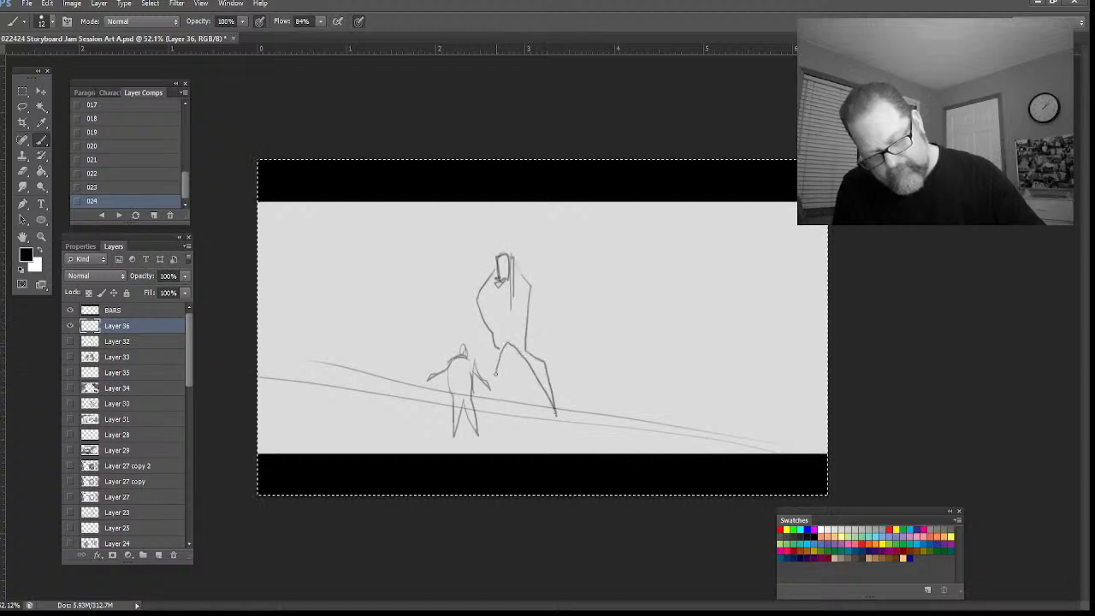
pyautogui.moveTo(495, 351); pyautogui.dragTo(482, 377)
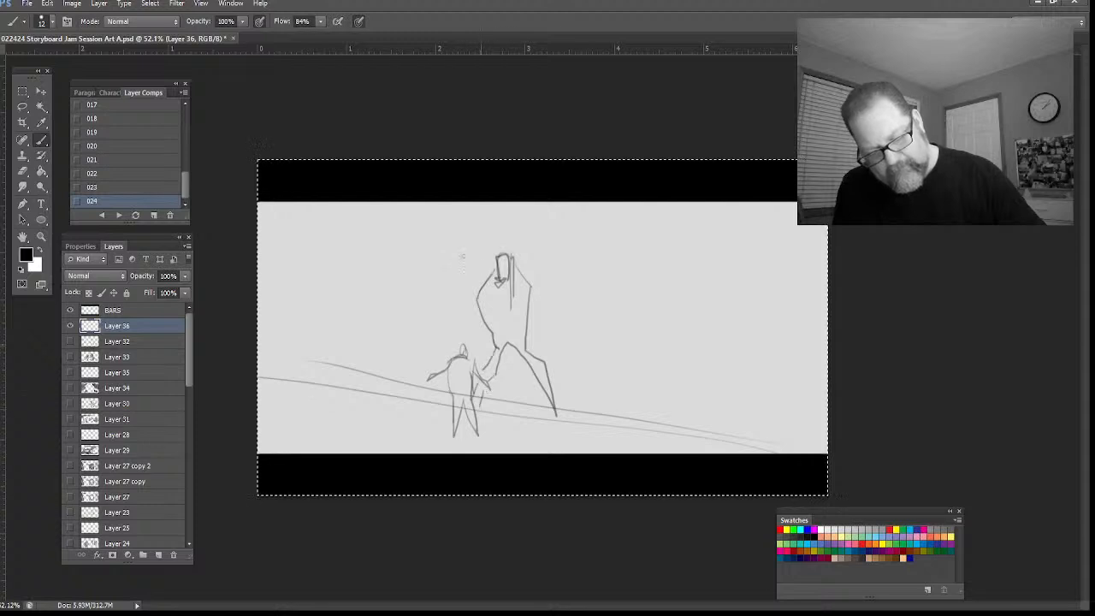
pyautogui.moveTo(524, 282)
pyautogui.mouseDown()
pyautogui.moveTo(639, 323)
pyautogui.moveTo(527, 292)
pyautogui.mouseUp()
pyautogui.moveTo(482, 281)
pyautogui.mouseDown()
pyautogui.moveTo(396, 318)
pyautogui.moveTo(493, 285)
pyautogui.mouseUp()
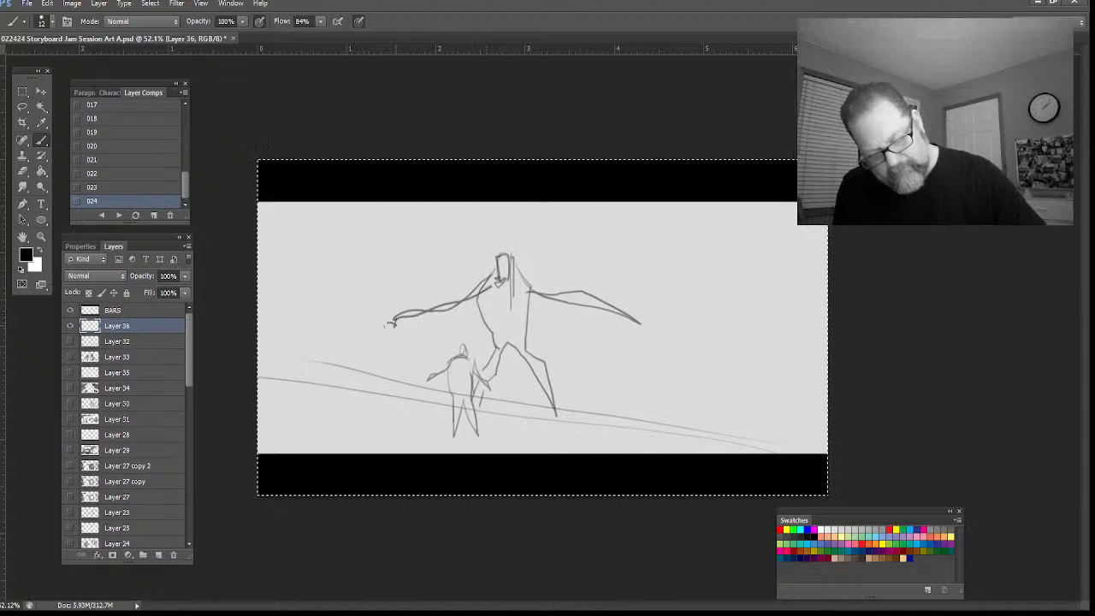
pyautogui.moveTo(393, 319); pyautogui.dragTo(384, 326)
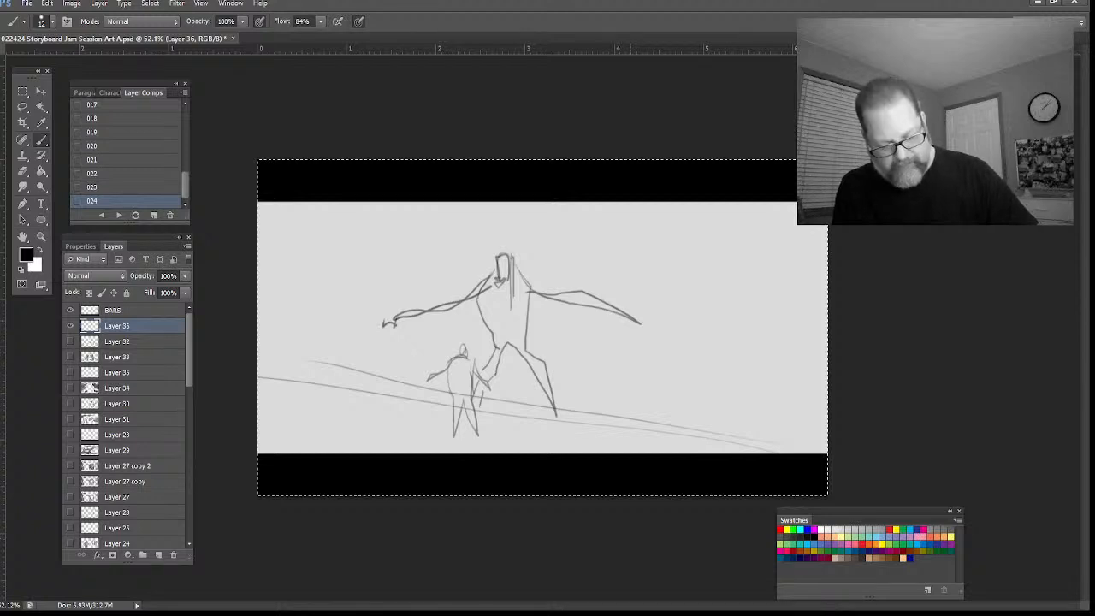
pyautogui.hotkey('ctrl', 'd')
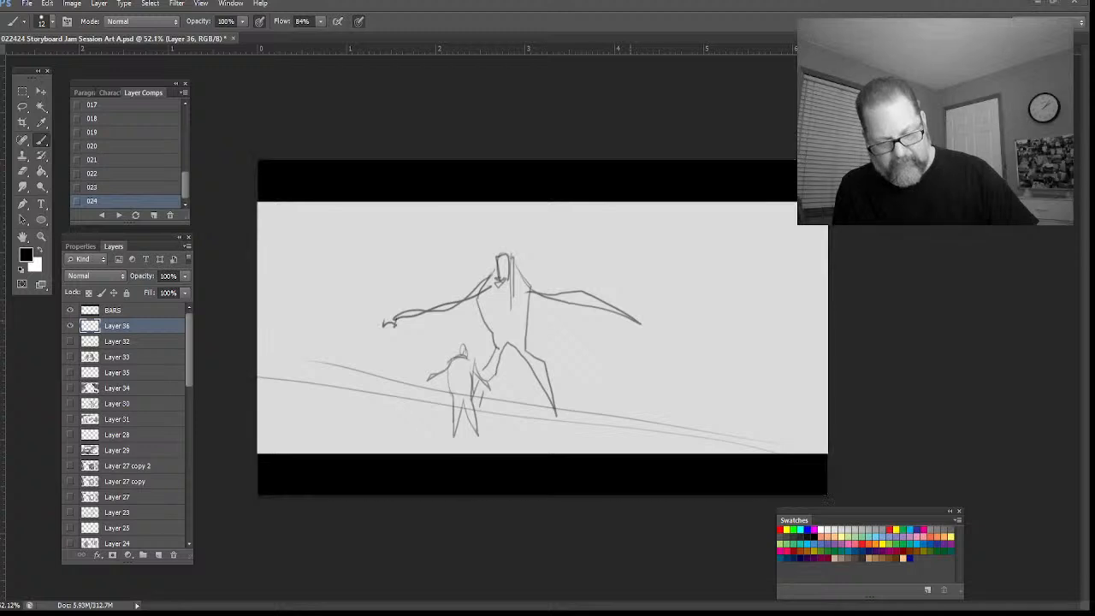
pyautogui.hotkey('ctrl', 'a')
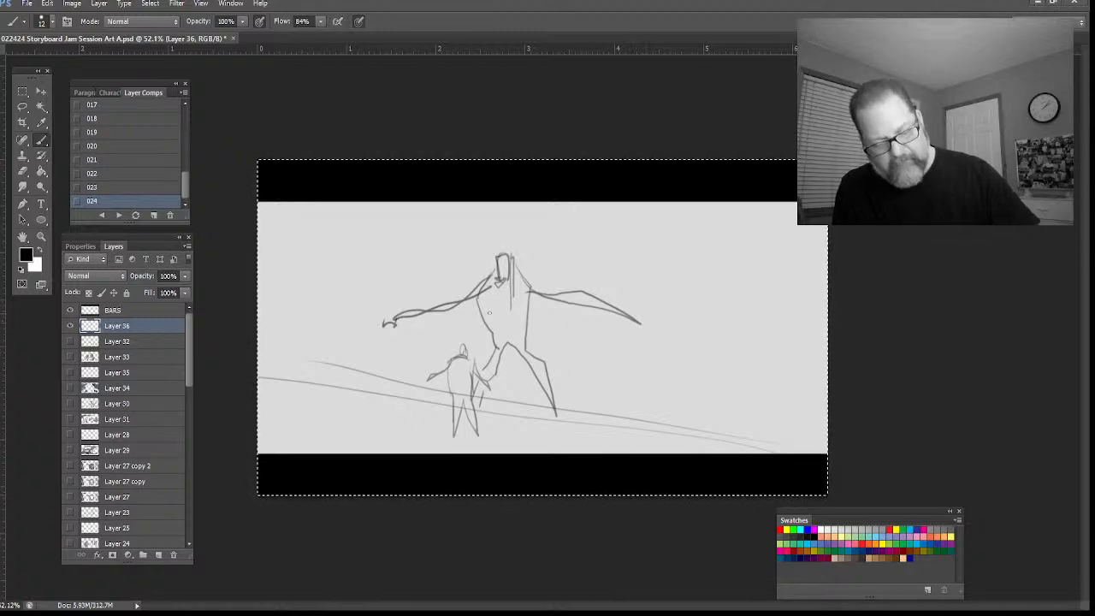
# Add a new shading layer beneath Layer 36 and stroke the side of the creature's torso
pyautogui.click(115, 340)
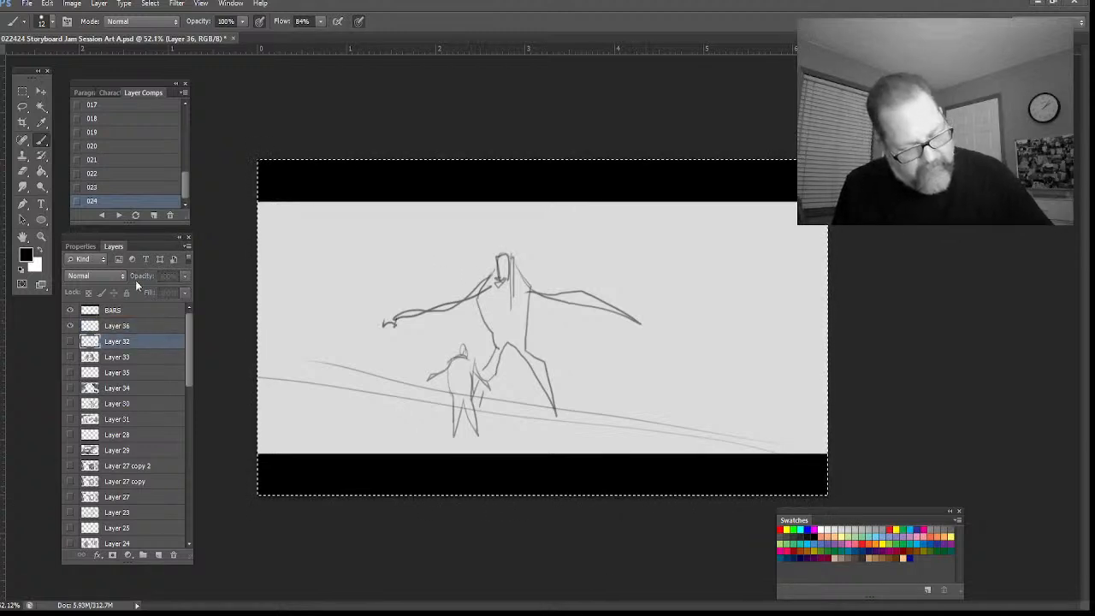
pyautogui.hotkey('ctrl', 'shift', 'alt', 'n')
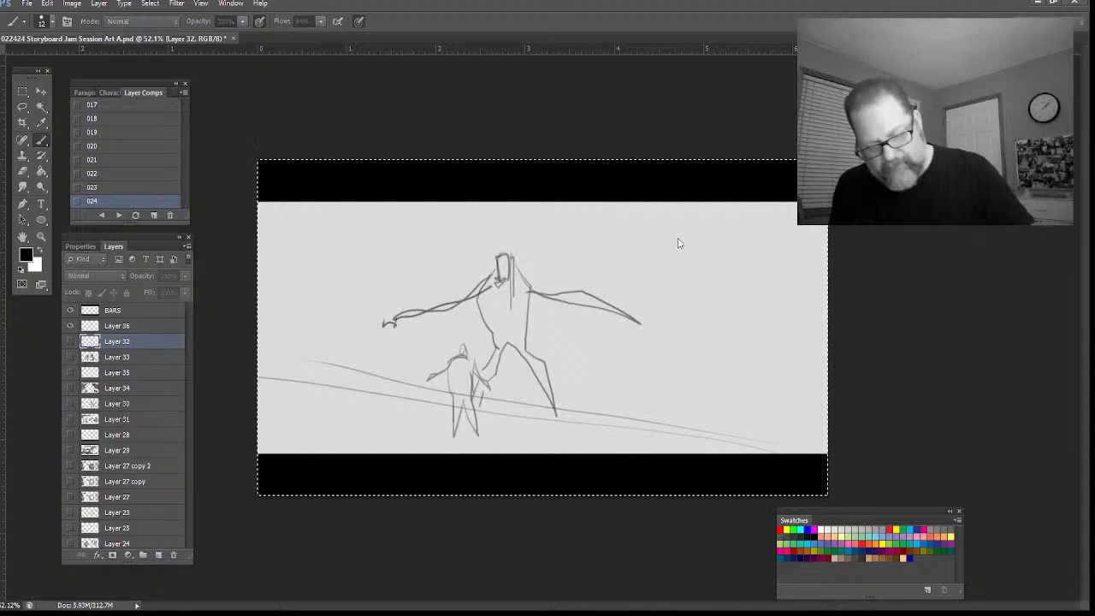
pyautogui.moveTo(497, 344)
pyautogui.mouseDown()
pyautogui.moveTo(483, 301)
pyautogui.moveTo(494, 344)
pyautogui.mouseUp()
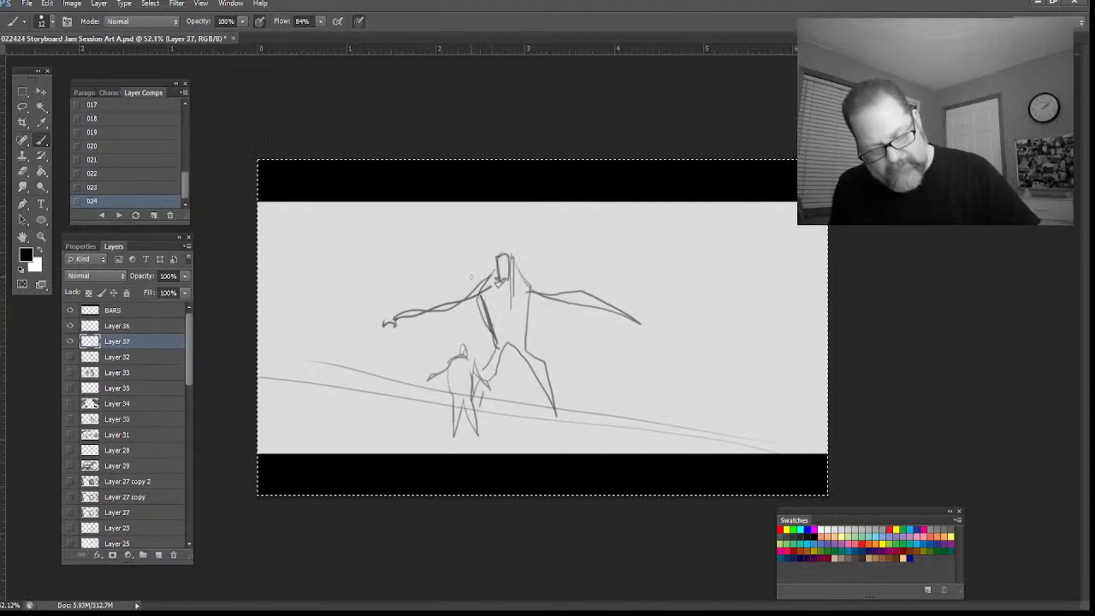
# Enlarge the brush to 49 and block in the towering creature's head, torso, arms and legs in dark gray
pyautogui.press(']')
pyautogui.press(']')
pyautogui.press(']')
pyautogui.press(']')
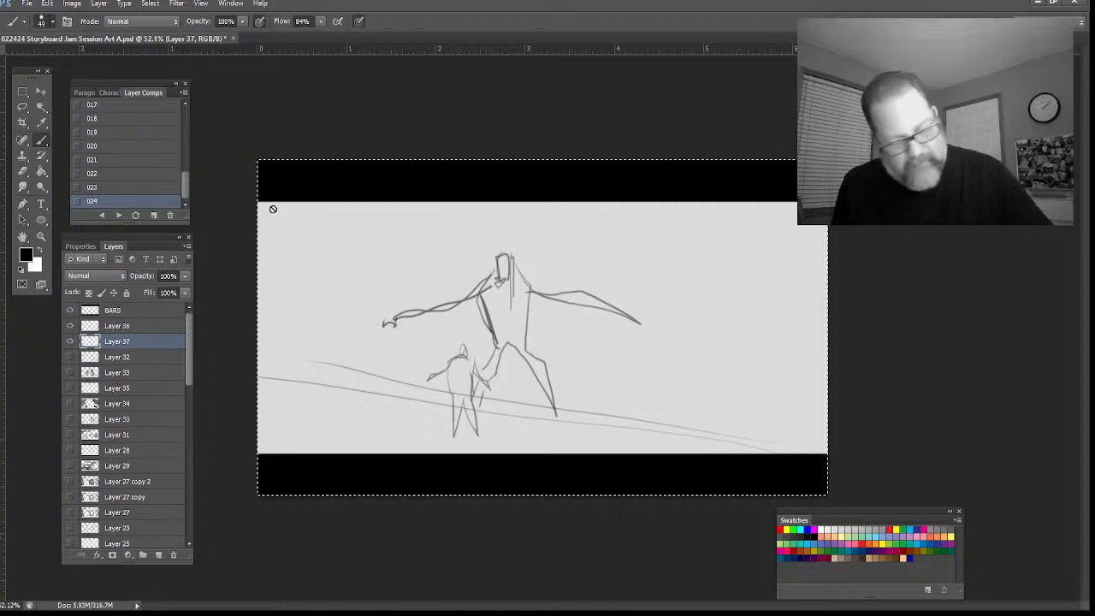
pyautogui.moveTo(509, 272)
pyautogui.mouseDown()
pyautogui.moveTo(502, 262)
pyautogui.moveTo(520, 325)
pyautogui.moveTo(514, 340)
pyautogui.moveTo(505, 282)
pyautogui.moveTo(493, 336)
pyautogui.moveTo(489, 284)
pyautogui.moveTo(576, 294)
pyautogui.moveTo(635, 320)
pyautogui.mouseUp()
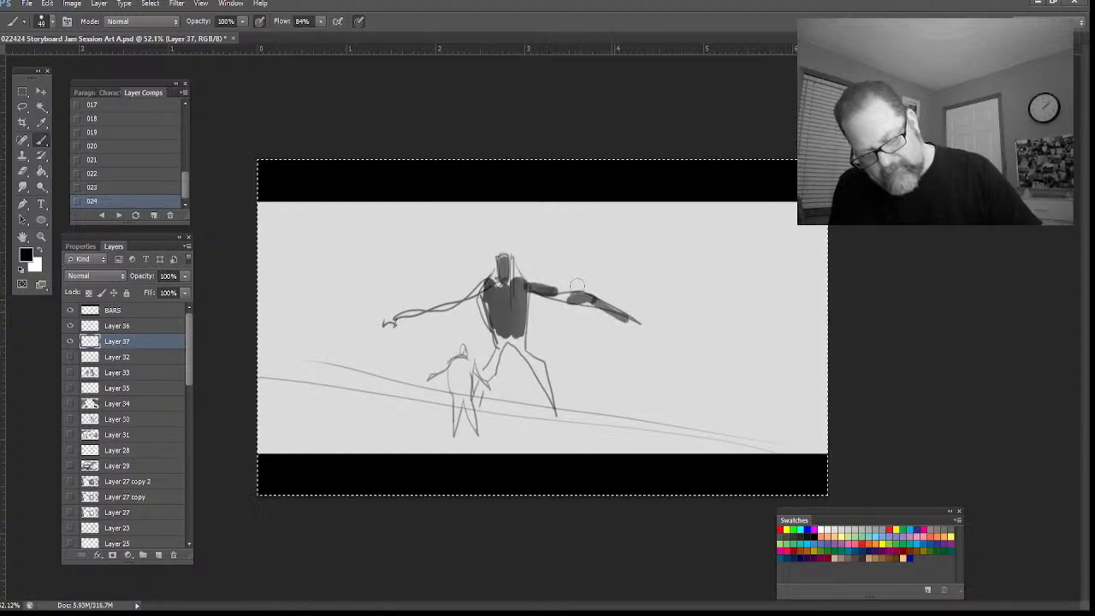
pyautogui.moveTo(471, 285); pyautogui.dragTo(406, 314)
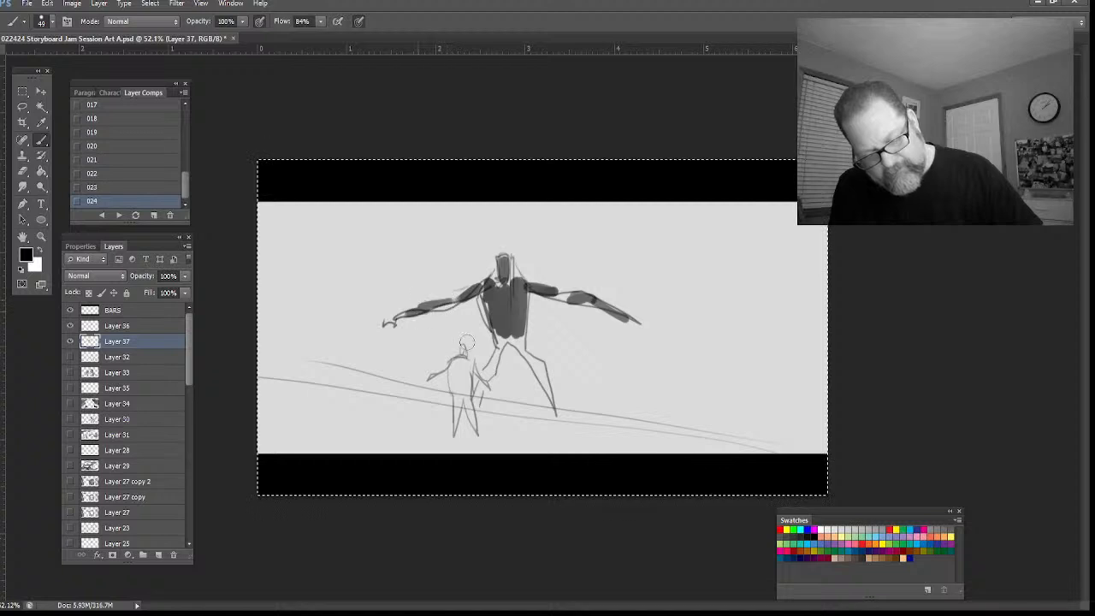
pyautogui.moveTo(490, 313)
pyautogui.mouseDown()
pyautogui.moveTo(494, 345)
pyautogui.moveTo(524, 343)
pyautogui.moveTo(526, 362)
pyautogui.moveTo(524, 351)
pyautogui.moveTo(546, 366)
pyautogui.moveTo(567, 420)
pyautogui.mouseUp()
pyautogui.moveTo(528, 360)
pyautogui.mouseDown()
pyautogui.moveTo(537, 370)
pyautogui.moveTo(514, 346)
pyautogui.moveTo(486, 372)
pyautogui.moveTo(473, 358)
pyautogui.mouseUp()
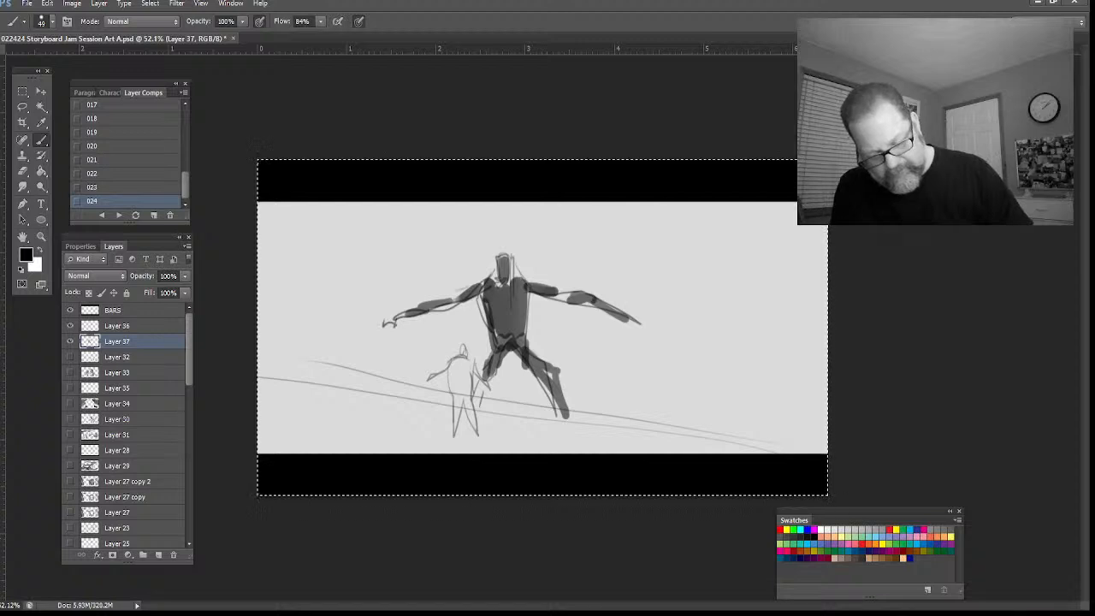
pyautogui.press('Tab')
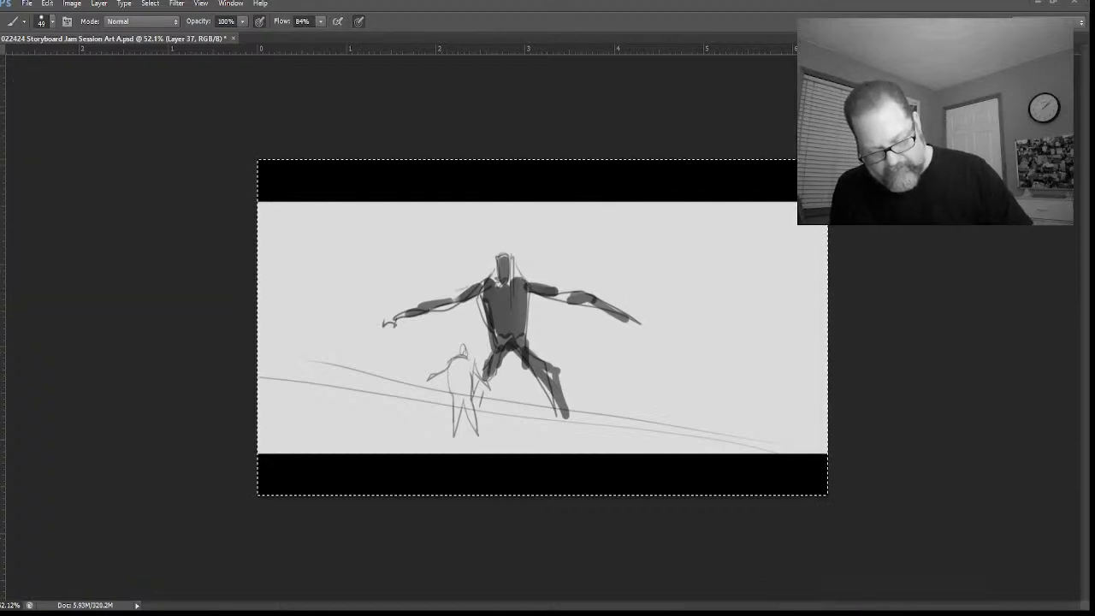
pyautogui.press('Tab')
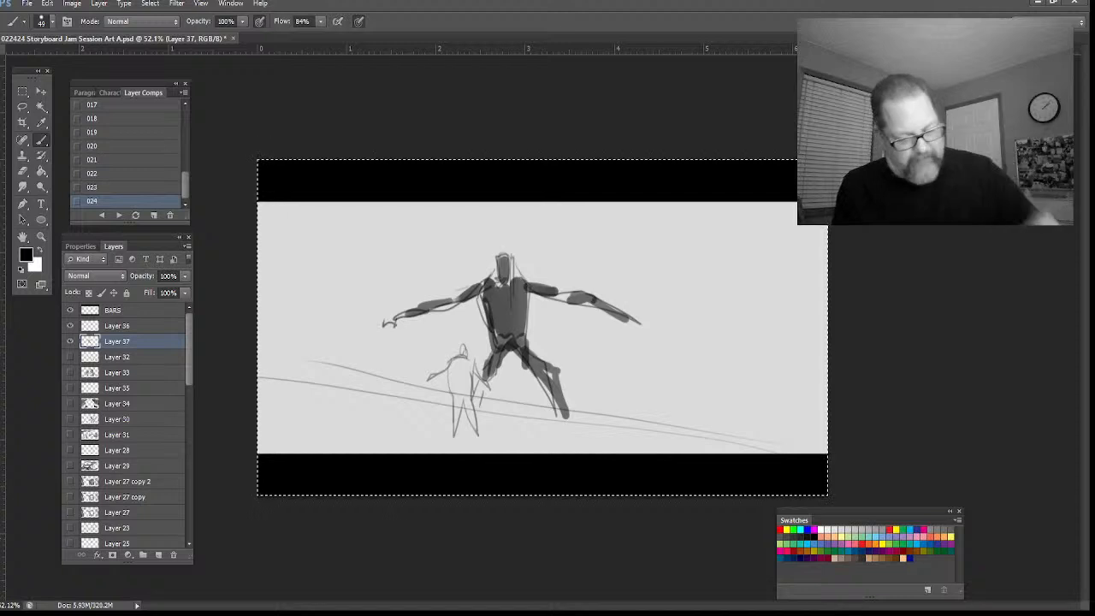
# Hide Layers 37 and 36, add an empty sketch layer, return the brush size to 12 and clear the selection
pyautogui.click(70, 341)
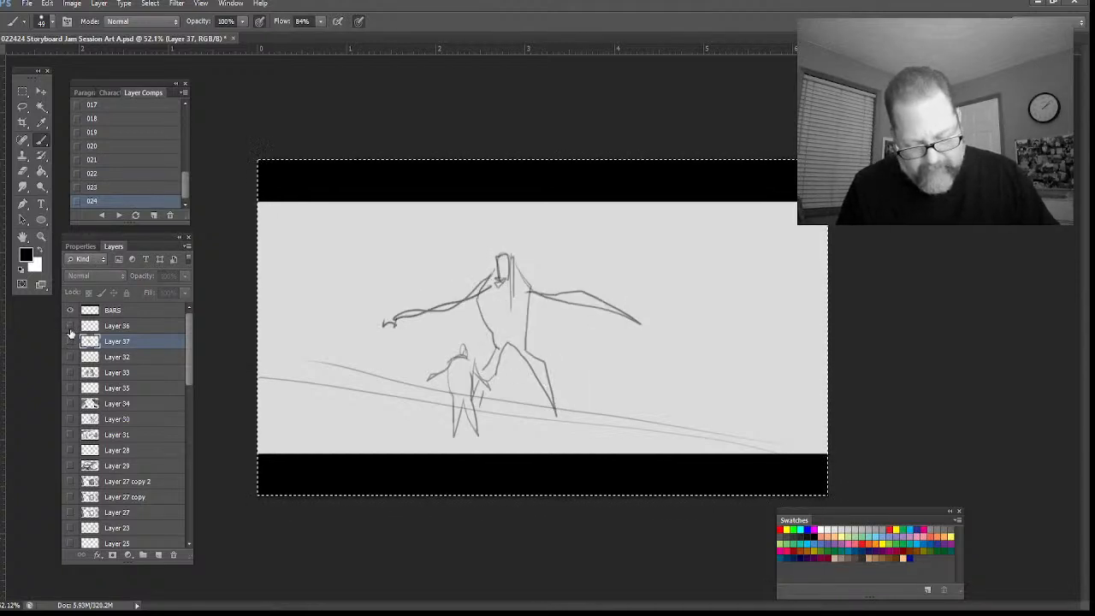
pyautogui.click(70, 326)
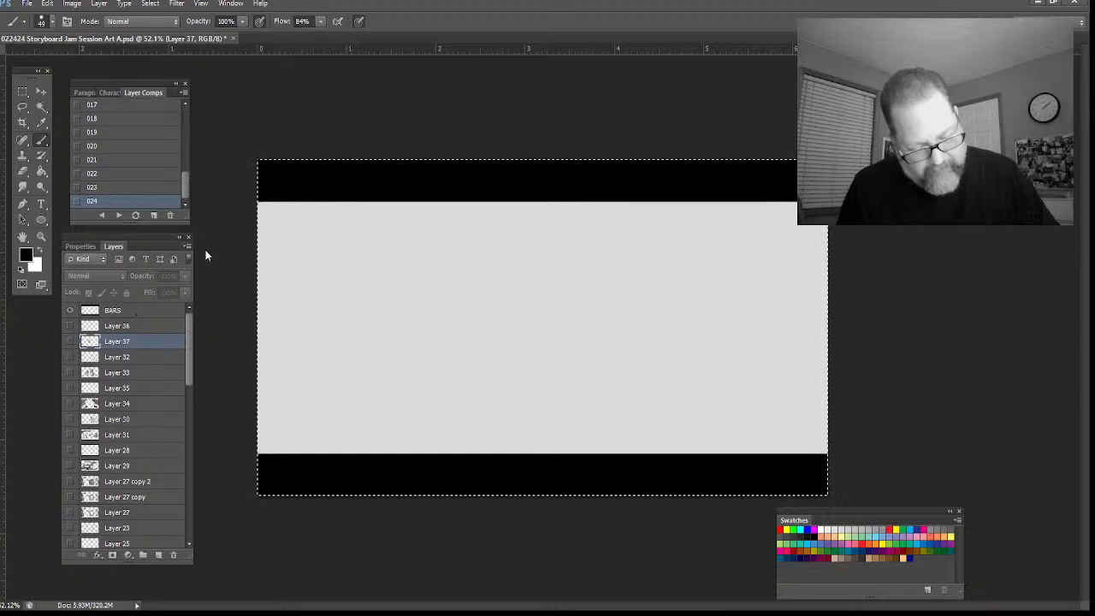
pyautogui.hotkey('ctrl', 'shift', 'alt', 'n')
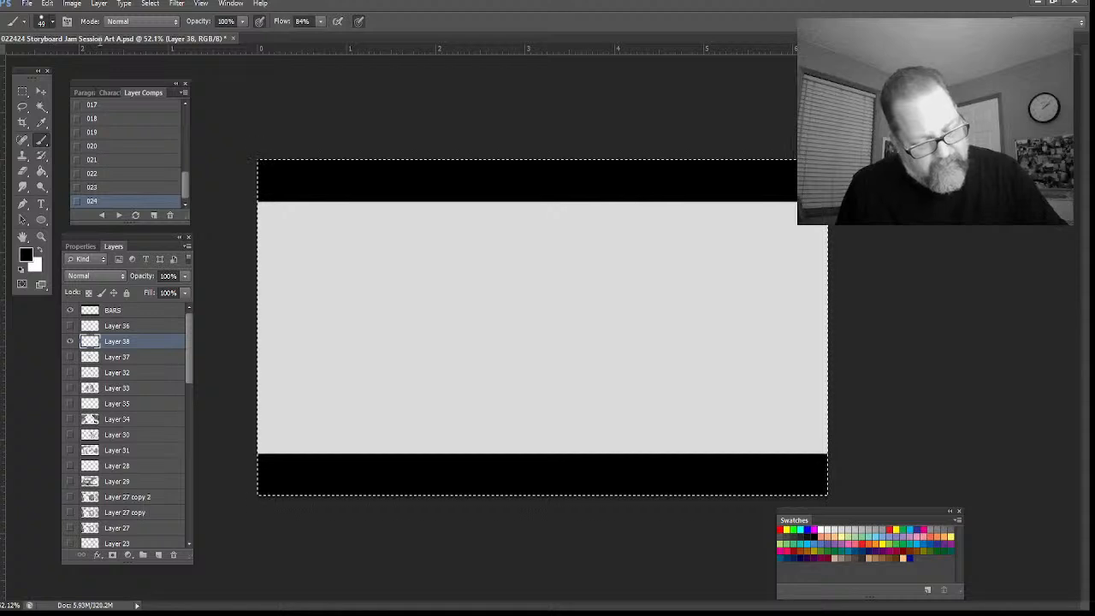
pyautogui.press('.')
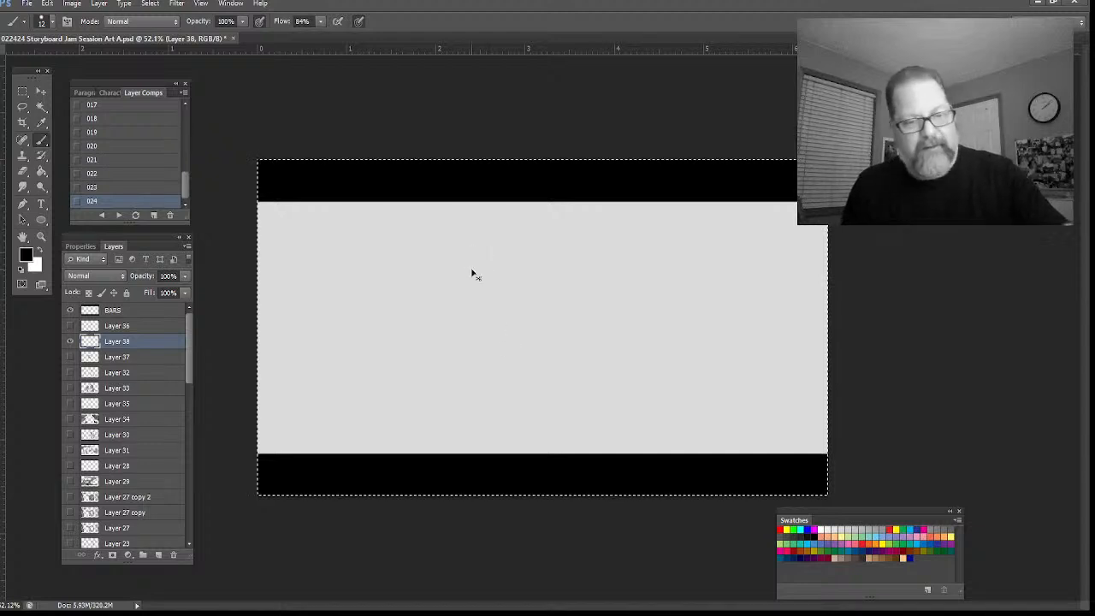
pyautogui.hotkey('ctrl', 'd')
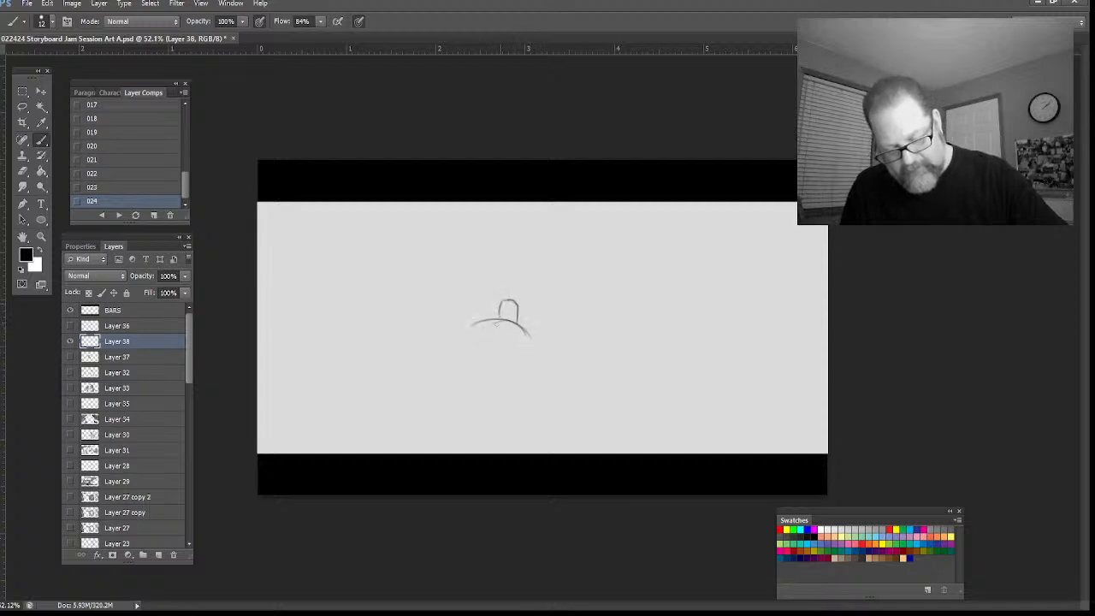
# Sketch the small figure from behind in the lower middle of the frame, with rounded torso, sleeves held out and legs
pyautogui.moveTo(472, 327)
pyautogui.mouseDown()
pyautogui.moveTo(534, 341)
pyautogui.moveTo(484, 333)
pyautogui.moveTo(462, 379)
pyautogui.mouseUp()
pyautogui.moveTo(525, 337)
pyautogui.mouseDown()
pyautogui.moveTo(529, 373)
pyautogui.moveTo(492, 399)
pyautogui.moveTo(563, 364)
pyautogui.mouseUp()
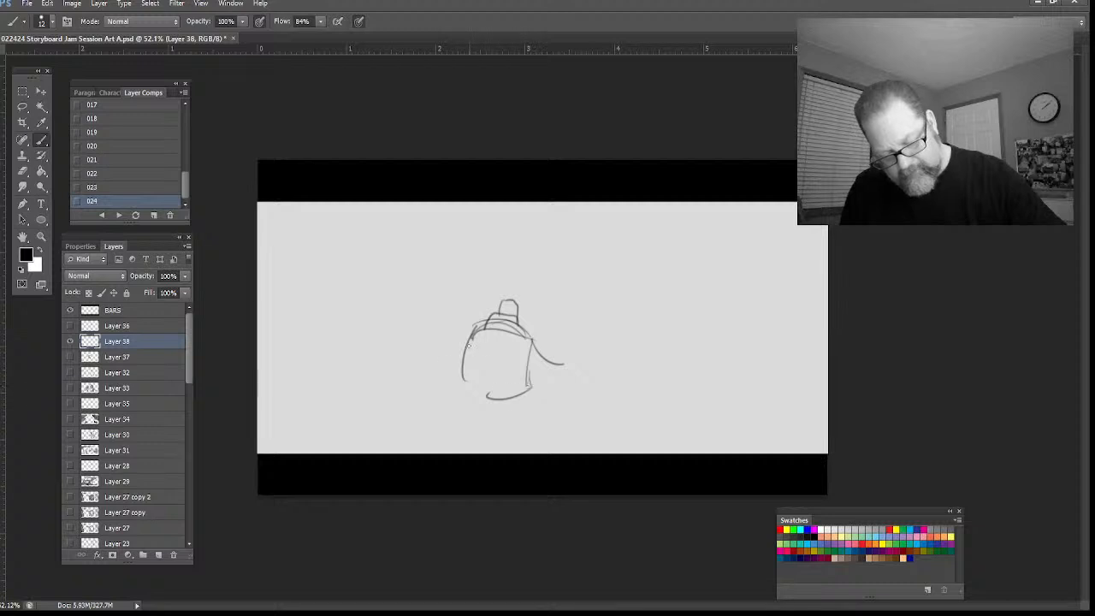
pyautogui.moveTo(461, 339)
pyautogui.mouseDown()
pyautogui.moveTo(425, 359)
pyautogui.moveTo(460, 363)
pyautogui.moveTo(464, 425)
pyautogui.mouseUp()
pyautogui.moveTo(519, 396); pyautogui.dragTo(519, 445)
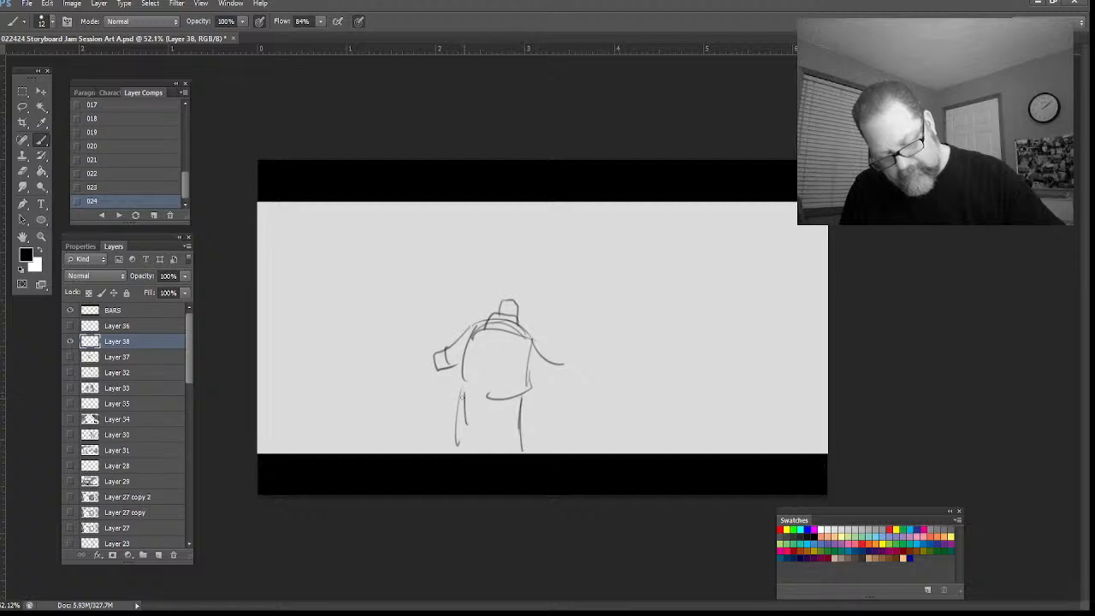
pyautogui.moveTo(462, 397)
pyautogui.mouseDown()
pyautogui.moveTo(457, 443)
pyautogui.moveTo(510, 424)
pyautogui.moveTo(462, 431)
pyautogui.moveTo(458, 448)
pyautogui.mouseUp()
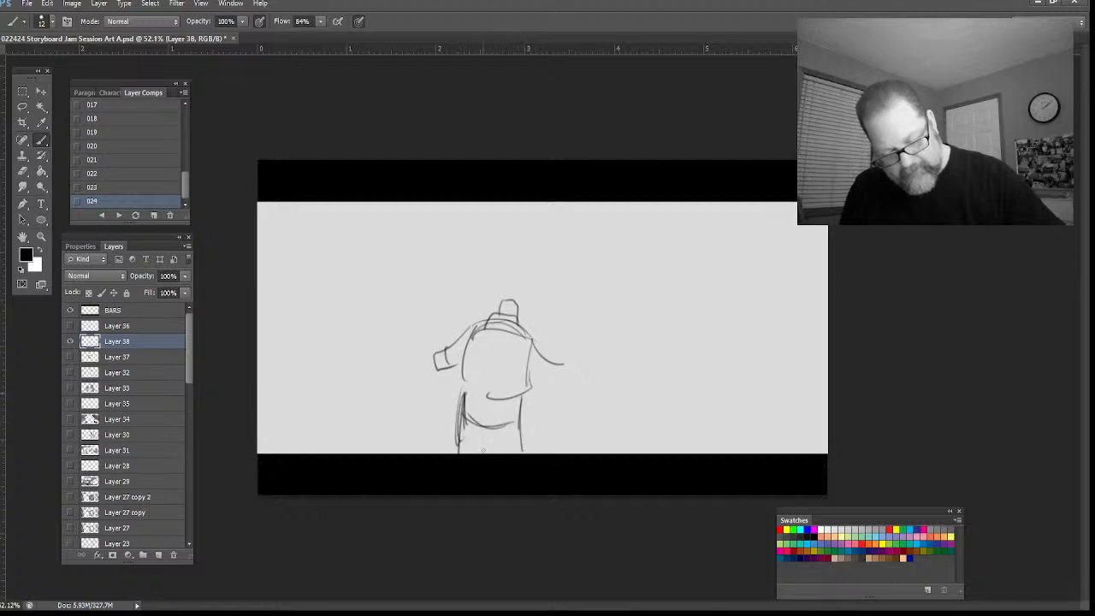
pyautogui.moveTo(517, 398); pyautogui.dragTo(530, 453)
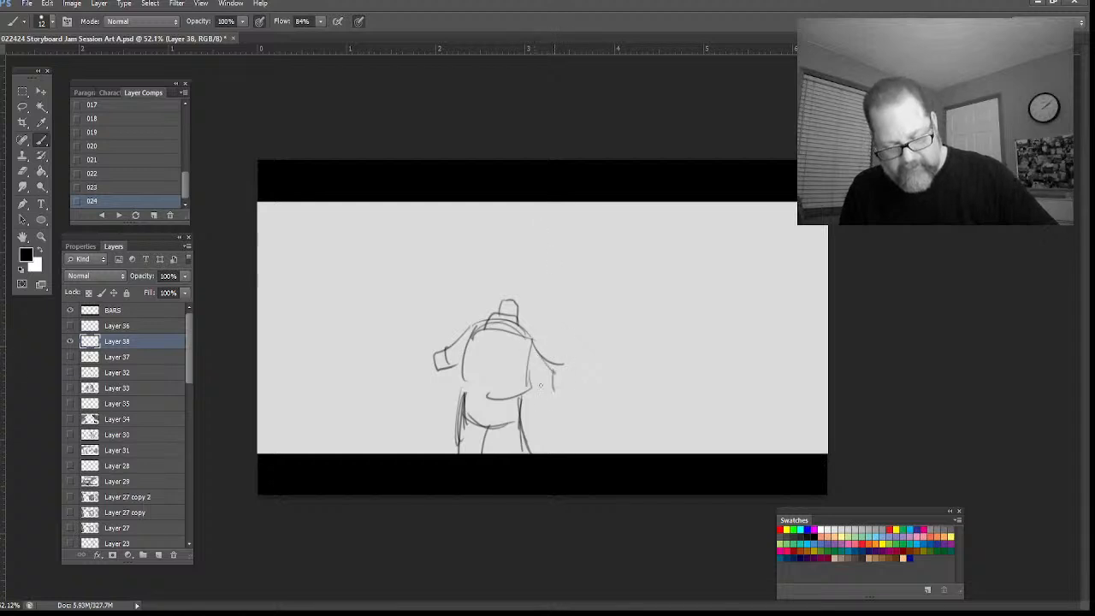
pyautogui.moveTo(550, 368); pyautogui.dragTo(552, 392)
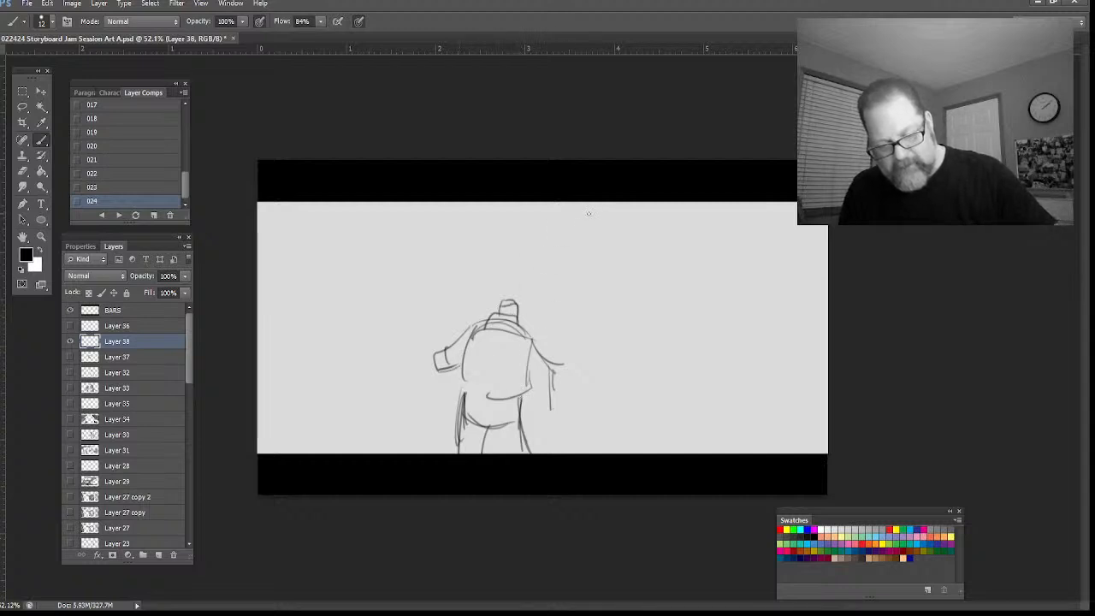
# Mark a short arc near the frame's top, scale the sketch to about 91% wide and 90% high, and move it down-left
pyautogui.moveTo(590, 214); pyautogui.dragTo(559, 212)
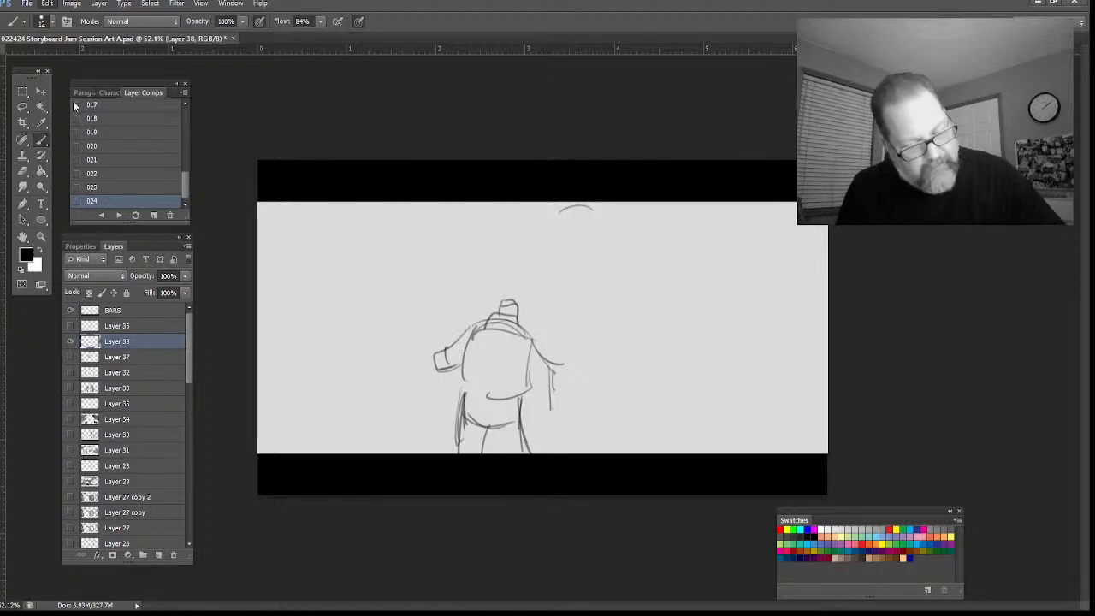
pyautogui.hotkey('ctrl', 't')
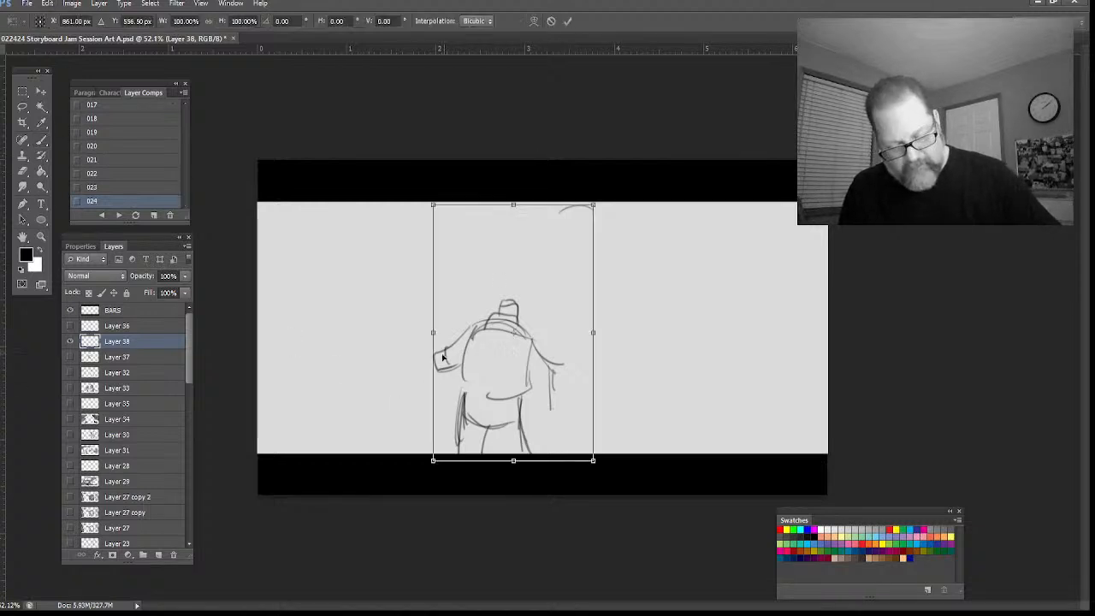
pyautogui.moveTo(433, 460); pyautogui.dragTo(446, 435)
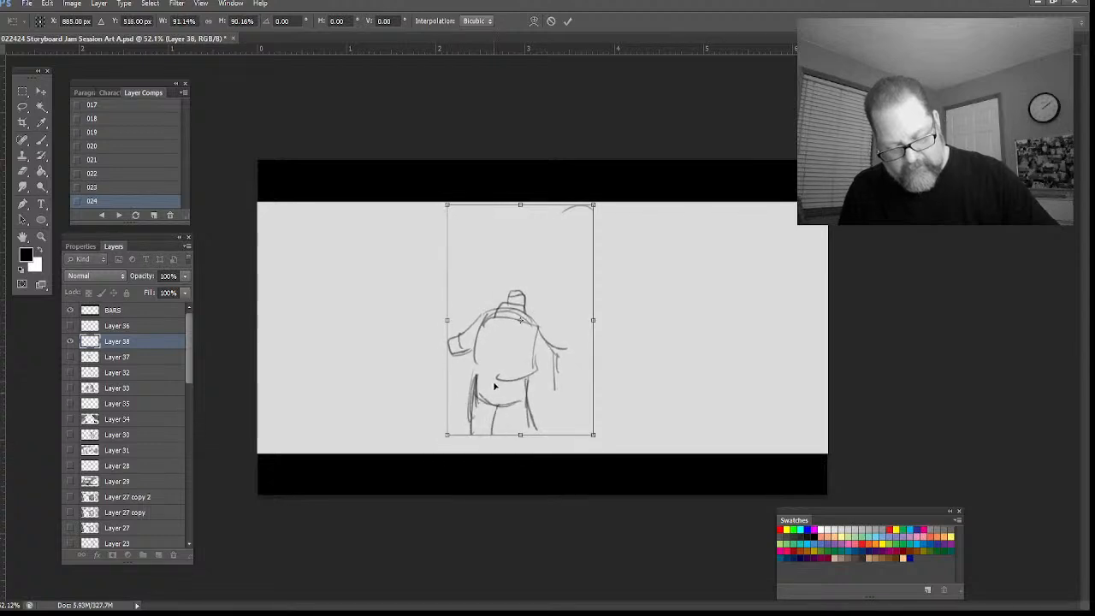
pyautogui.moveTo(494, 387); pyautogui.dragTo(457, 403)
pyautogui.click(567, 21)
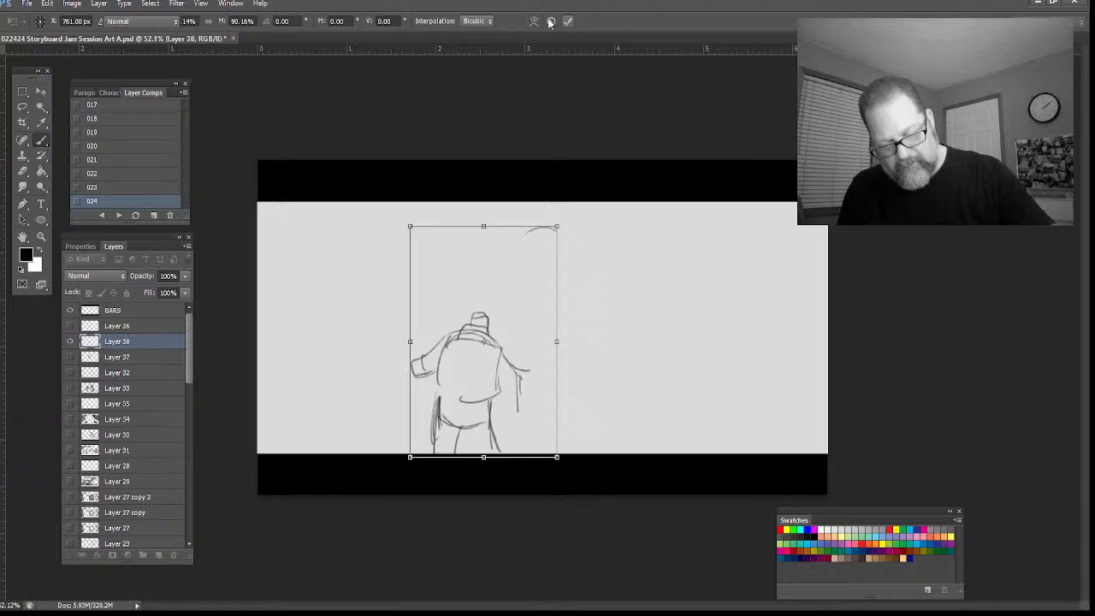
pyautogui.click(566, 21)
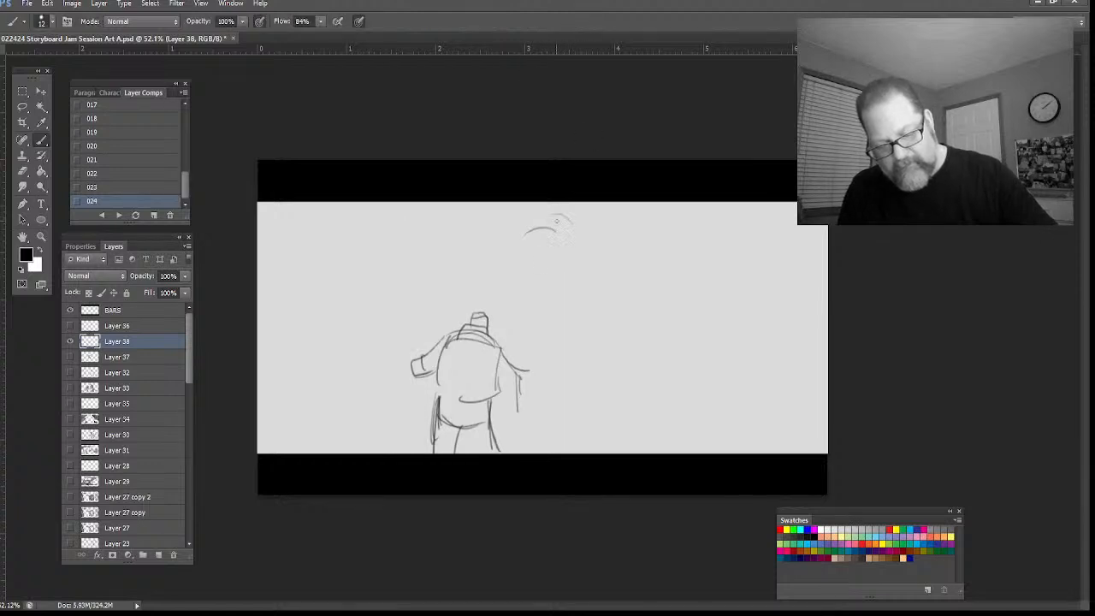
# Sketch the creature's narrow head with long hanging hair and one sloping shoulder, high behind the small figure
pyautogui.moveTo(549, 222)
pyautogui.mouseDown()
pyautogui.moveTo(540, 258)
pyautogui.moveTo(564, 265)
pyautogui.mouseUp()
pyautogui.moveTo(555, 221)
pyautogui.mouseDown()
pyautogui.moveTo(553, 273)
pyautogui.moveTo(546, 257)
pyautogui.mouseUp()
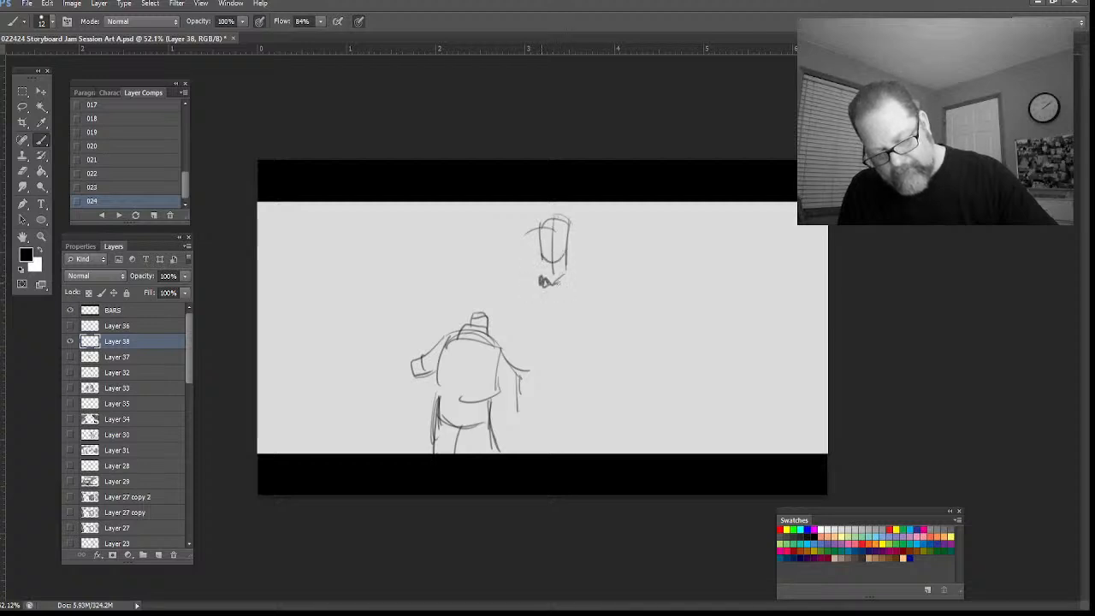
pyautogui.moveTo(561, 262); pyautogui.dragTo(564, 281)
pyautogui.moveTo(571, 224); pyautogui.dragTo(581, 332)
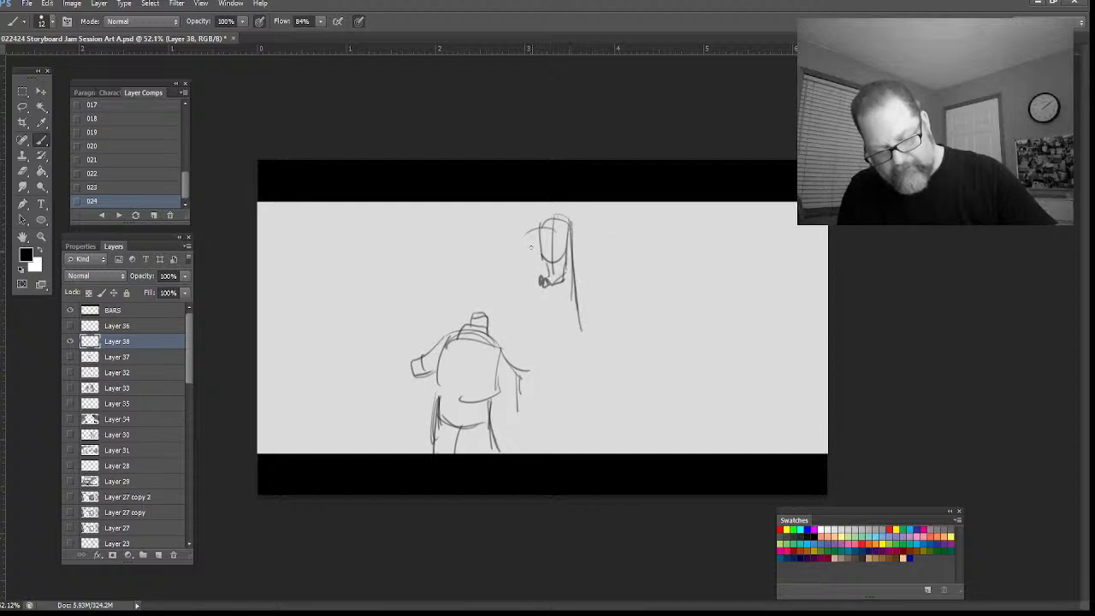
pyautogui.moveTo(532, 243); pyautogui.dragTo(482, 272)
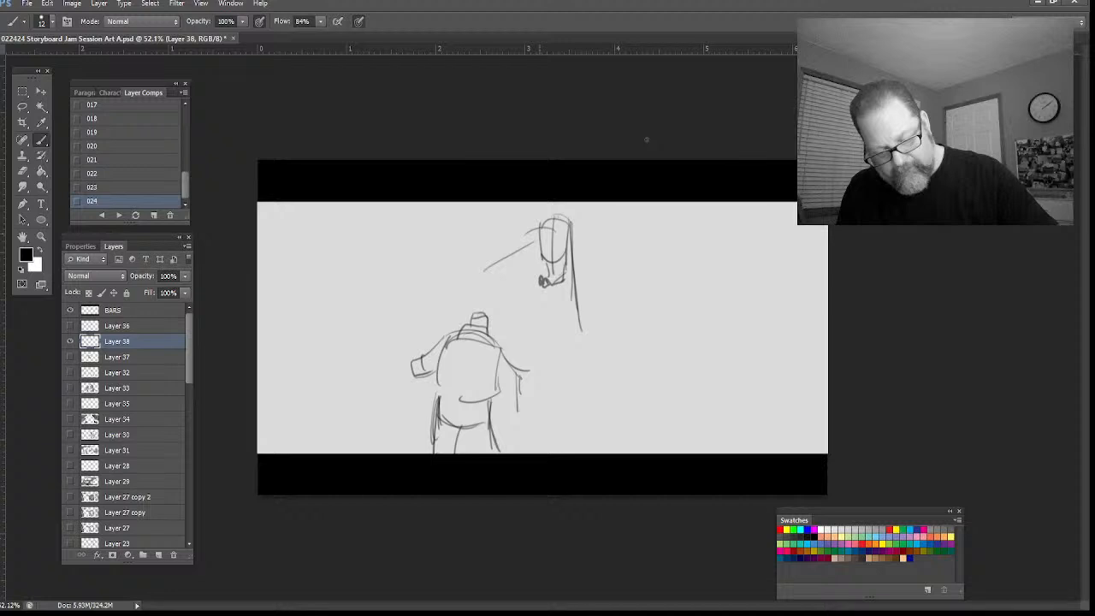
pyautogui.moveTo(538, 236); pyautogui.dragTo(502, 268)
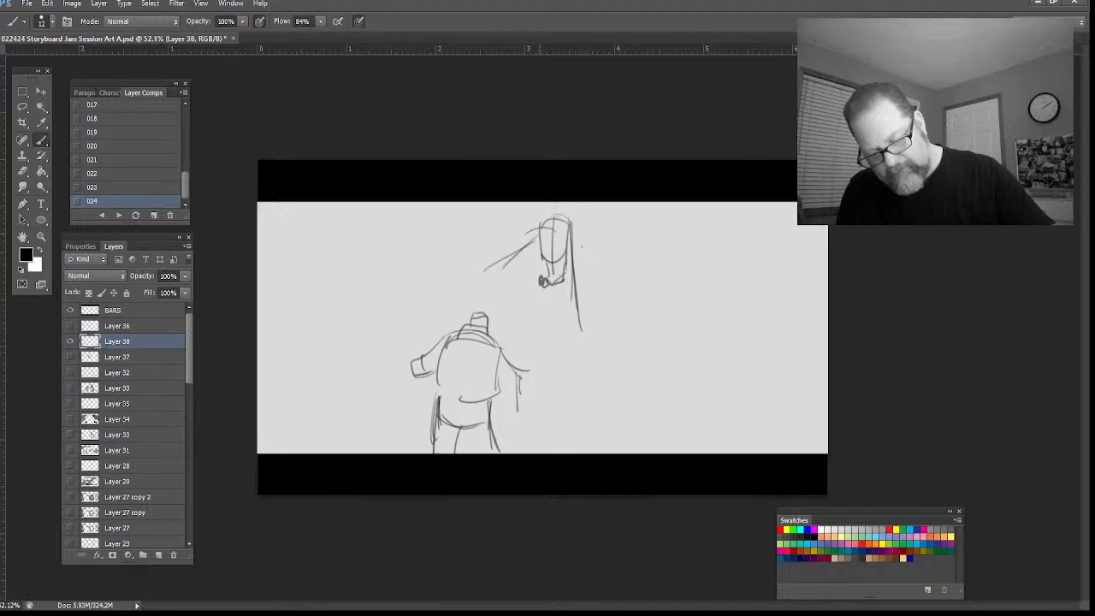
# Sketch the creature's other shoulder, curved chest and waist, and legs spread wide behind the small figure, discarding the stray thick marks
pyautogui.moveTo(577, 242)
pyautogui.mouseDown()
pyautogui.moveTo(647, 280)
pyautogui.moveTo(579, 250)
pyautogui.mouseUp()
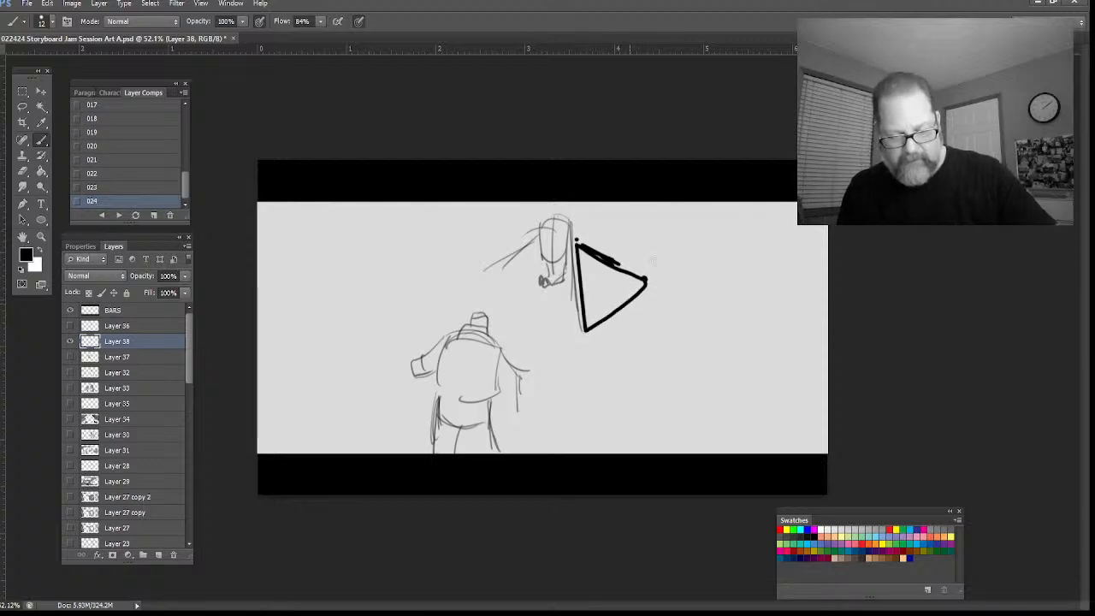
pyautogui.moveTo(621, 341)
pyautogui.mouseDown()
pyautogui.moveTo(623, 304)
pyautogui.moveTo(595, 341)
pyautogui.moveTo(581, 275)
pyautogui.moveTo(597, 334)
pyautogui.moveTo(634, 314)
pyautogui.moveTo(644, 271)
pyautogui.moveTo(596, 335)
pyautogui.moveTo(584, 270)
pyautogui.moveTo(582, 368)
pyautogui.moveTo(622, 316)
pyautogui.moveTo(624, 286)
pyautogui.moveTo(607, 275)
pyautogui.moveTo(573, 332)
pyautogui.moveTo(538, 341)
pyautogui.moveTo(501, 299)
pyautogui.mouseUp()
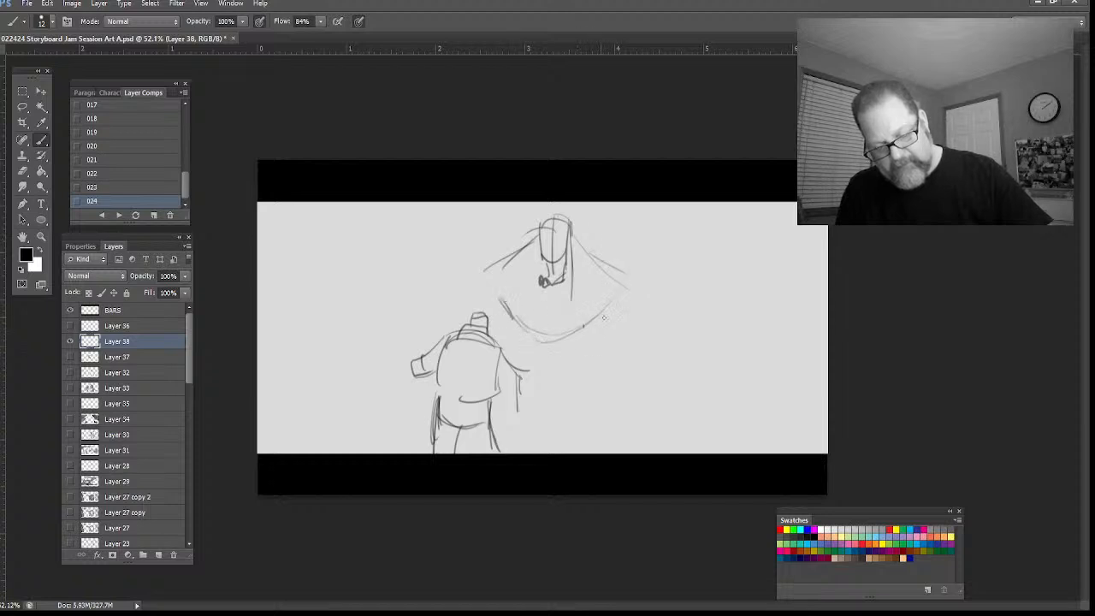
pyautogui.moveTo(601, 327)
pyautogui.mouseDown()
pyautogui.moveTo(547, 371)
pyautogui.moveTo(526, 348)
pyautogui.mouseUp()
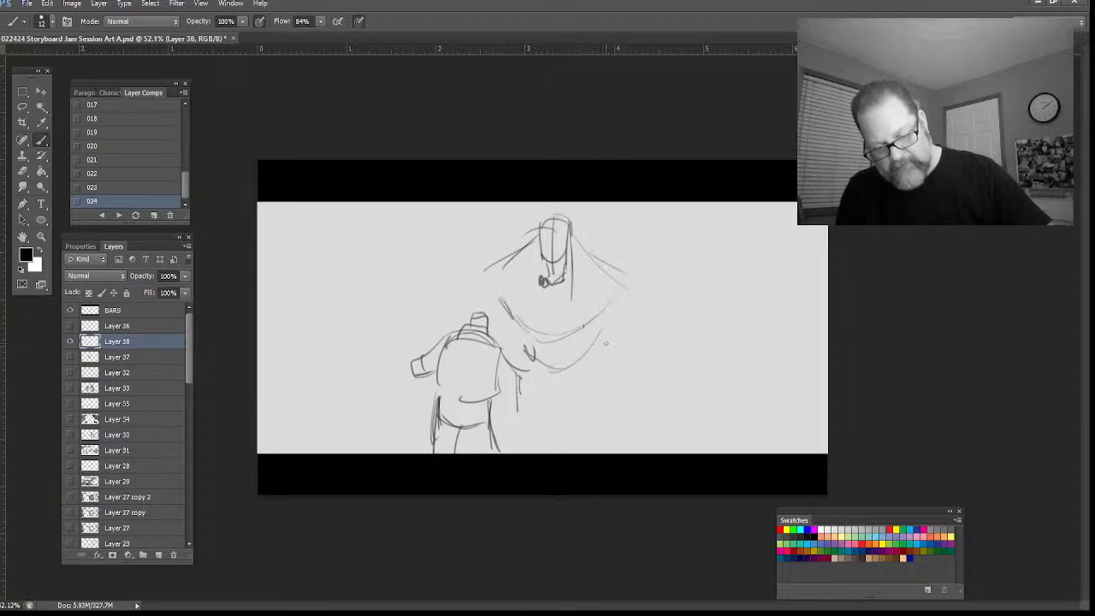
pyautogui.moveTo(562, 390)
pyautogui.mouseDown()
pyautogui.moveTo(552, 376)
pyautogui.moveTo(602, 368)
pyautogui.moveTo(658, 395)
pyautogui.moveTo(668, 441)
pyautogui.mouseUp()
pyautogui.moveTo(597, 391)
pyautogui.mouseDown()
pyautogui.moveTo(655, 454)
pyautogui.moveTo(557, 393)
pyautogui.mouseUp()
pyautogui.moveTo(429, 392)
pyautogui.mouseDown()
pyautogui.moveTo(375, 449)
pyautogui.moveTo(422, 412)
pyautogui.mouseUp()
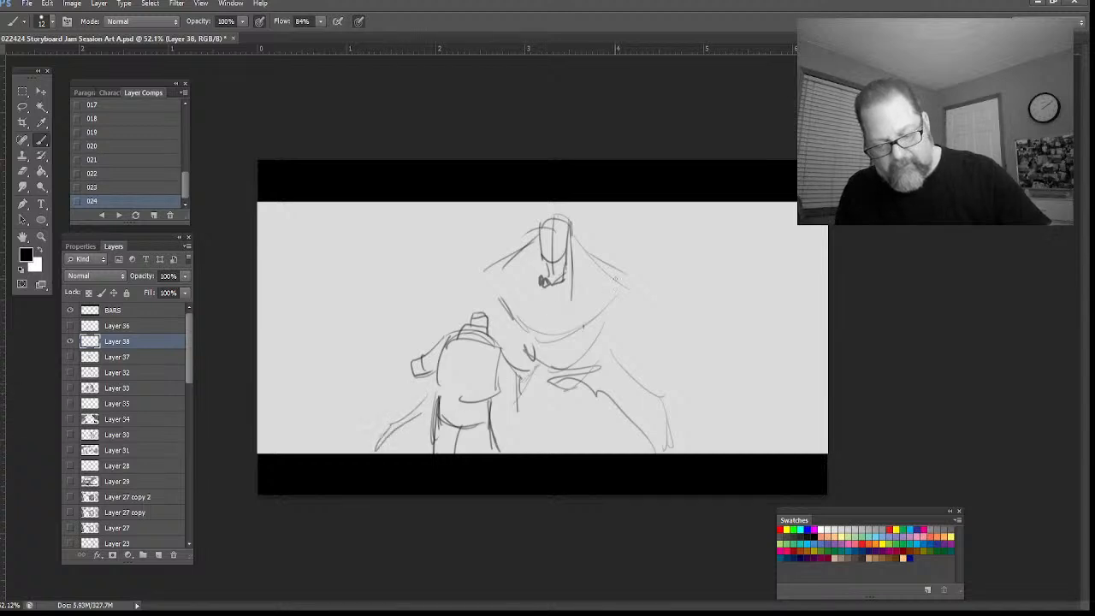
# Sketch the creature's long bent arm reaching toward the frame's right edge, ending in a hand with long clawed fingers
pyautogui.moveTo(616, 278); pyautogui.dragTo(680, 279)
pyautogui.moveTo(597, 266)
pyautogui.mouseDown()
pyautogui.moveTo(680, 278)
pyautogui.moveTo(653, 263)
pyautogui.moveTo(722, 227)
pyautogui.moveTo(694, 243)
pyautogui.mouseUp()
pyautogui.moveTo(633, 287)
pyautogui.mouseDown()
pyautogui.moveTo(735, 236)
pyautogui.moveTo(775, 279)
pyautogui.mouseUp()
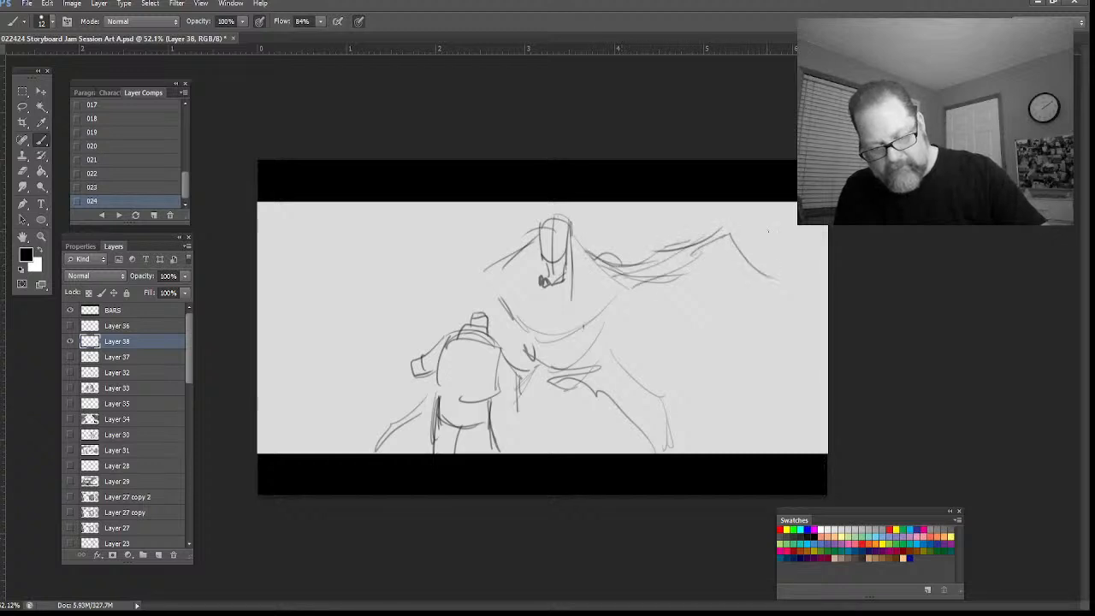
pyautogui.moveTo(797, 325)
pyautogui.mouseDown()
pyautogui.moveTo(732, 279)
pyautogui.moveTo(753, 264)
pyautogui.moveTo(708, 309)
pyautogui.mouseUp()
pyautogui.moveTo(778, 306)
pyautogui.mouseDown()
pyautogui.moveTo(783, 354)
pyautogui.moveTo(771, 356)
pyautogui.mouseUp()
pyautogui.moveTo(758, 291)
pyautogui.mouseDown()
pyautogui.moveTo(774, 317)
pyautogui.moveTo(793, 314)
pyautogui.mouseUp()
pyautogui.moveTo(724, 246)
pyautogui.mouseDown()
pyautogui.moveTo(786, 304)
pyautogui.moveTo(729, 249)
pyautogui.mouseUp()
pyautogui.moveTo(725, 272)
pyautogui.mouseDown()
pyautogui.moveTo(704, 263)
pyautogui.moveTo(578, 280)
pyautogui.mouseUp()
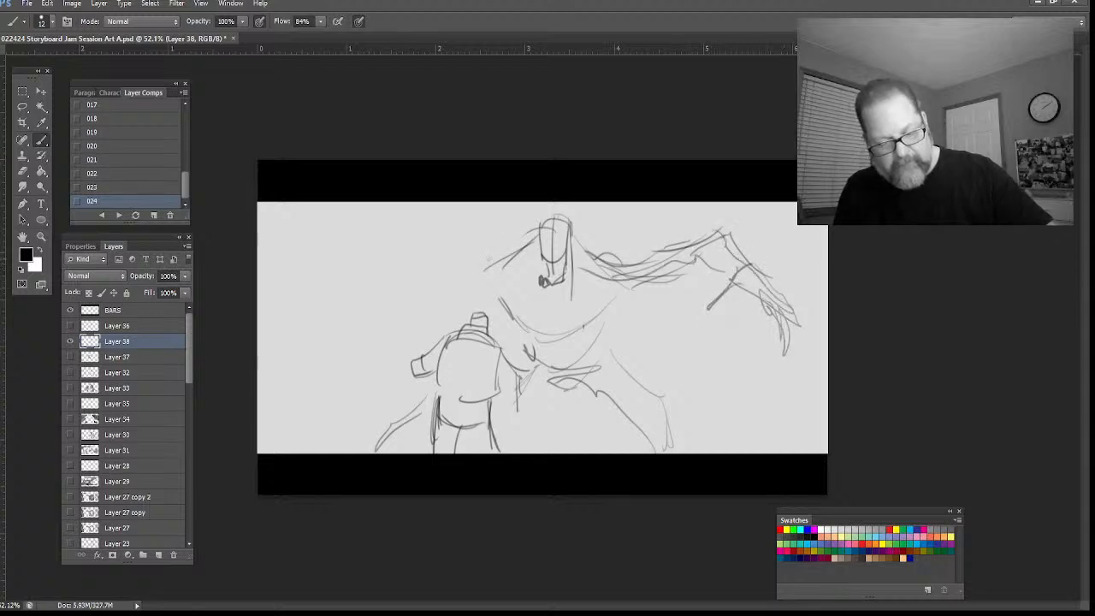
# Sketch the creature's other long arm reaching toward the frame's left edge with a clawed hand, and define both sides of its torso
pyautogui.moveTo(484, 264)
pyautogui.mouseDown()
pyautogui.moveTo(443, 284)
pyautogui.moveTo(356, 297)
pyautogui.mouseUp()
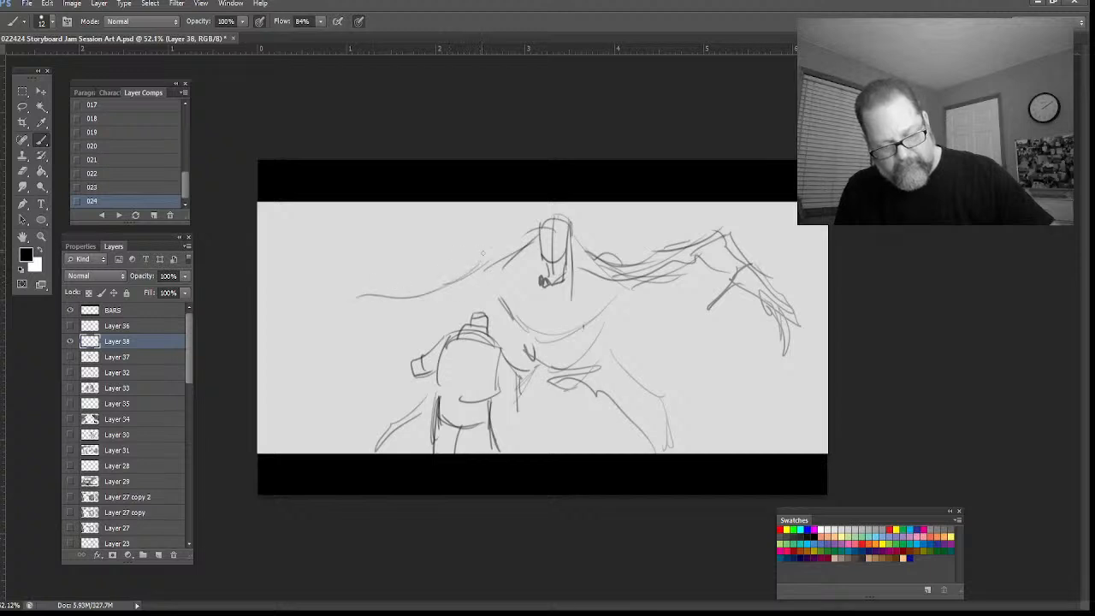
pyautogui.moveTo(479, 260)
pyautogui.mouseDown()
pyautogui.moveTo(352, 310)
pyautogui.moveTo(303, 350)
pyautogui.moveTo(359, 364)
pyautogui.moveTo(370, 390)
pyautogui.moveTo(313, 342)
pyautogui.moveTo(281, 392)
pyautogui.mouseUp()
pyautogui.moveTo(291, 385); pyautogui.dragTo(325, 364)
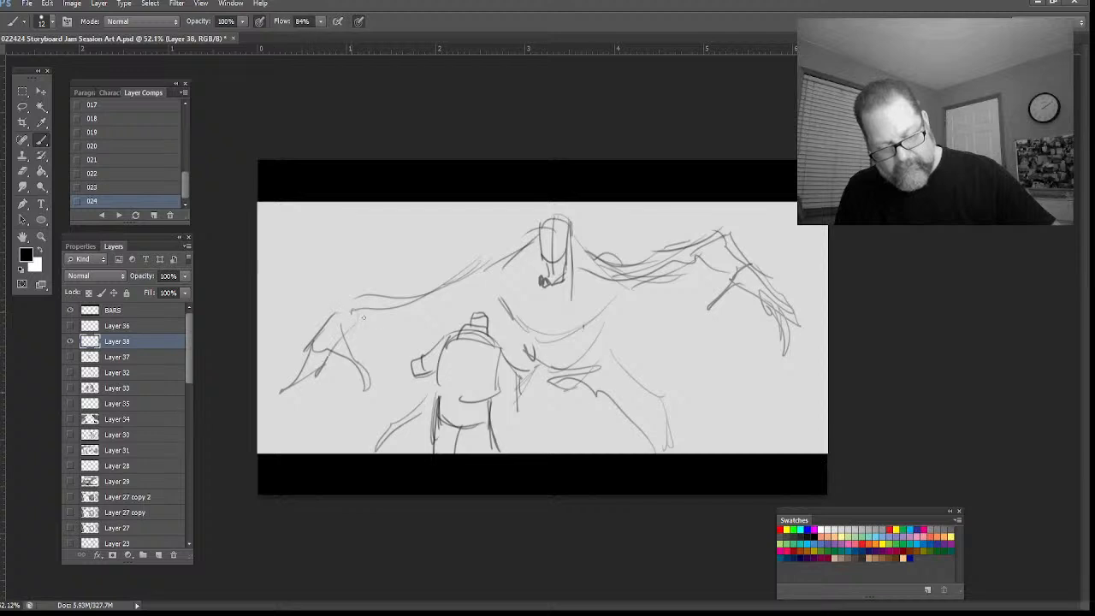
pyautogui.moveTo(362, 317)
pyautogui.mouseDown()
pyautogui.moveTo(505, 264)
pyautogui.moveTo(571, 328)
pyautogui.mouseUp()
pyautogui.moveTo(612, 279); pyautogui.dragTo(597, 366)
# Draw straight lines radiating inward from the frame's edges around the creature
pyautogui.moveTo(799, 227); pyautogui.dragTo(713, 349)
pyautogui.moveTo(825, 259); pyautogui.dragTo(741, 366)
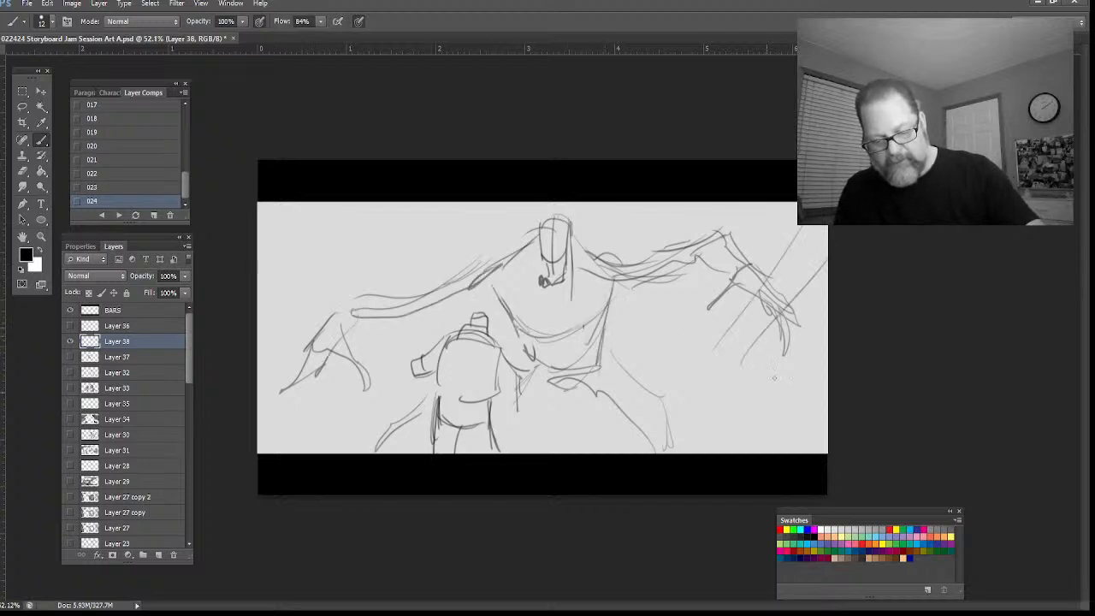
pyautogui.moveTo(826, 338); pyautogui.dragTo(745, 400)
pyautogui.moveTo(647, 203); pyautogui.dragTo(631, 257)
pyautogui.moveTo(462, 205); pyautogui.dragTo(468, 269)
pyautogui.moveTo(412, 204); pyautogui.dragTo(434, 279)
pyautogui.moveTo(352, 203); pyautogui.dragTo(378, 270)
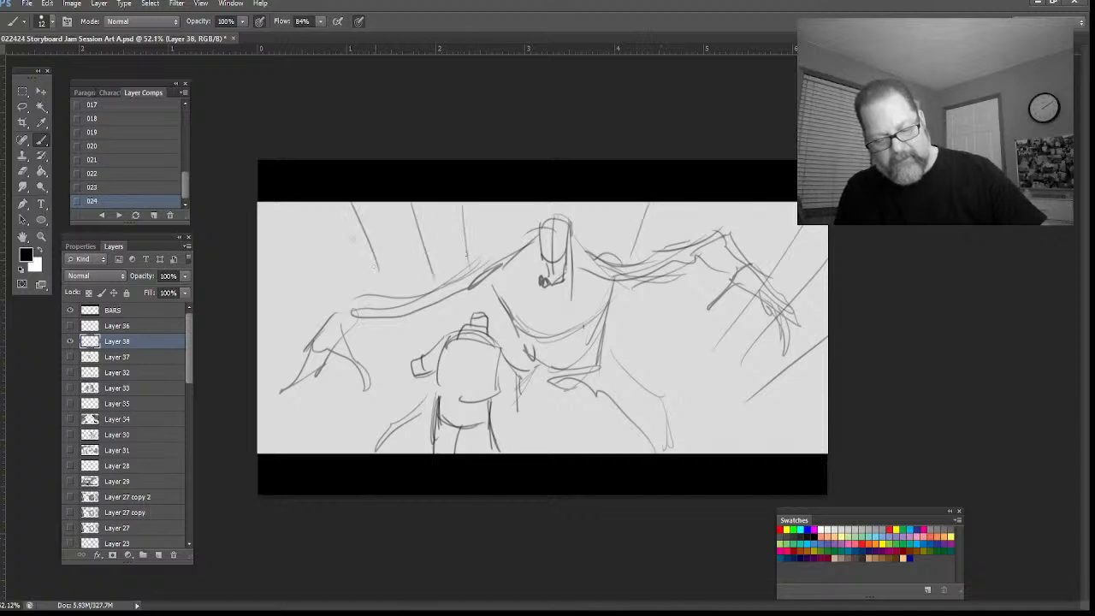
pyautogui.moveTo(288, 204); pyautogui.dragTo(326, 286)
pyautogui.moveTo(258, 236); pyautogui.dragTo(296, 300)
pyautogui.moveTo(258, 396); pyautogui.dragTo(320, 451)
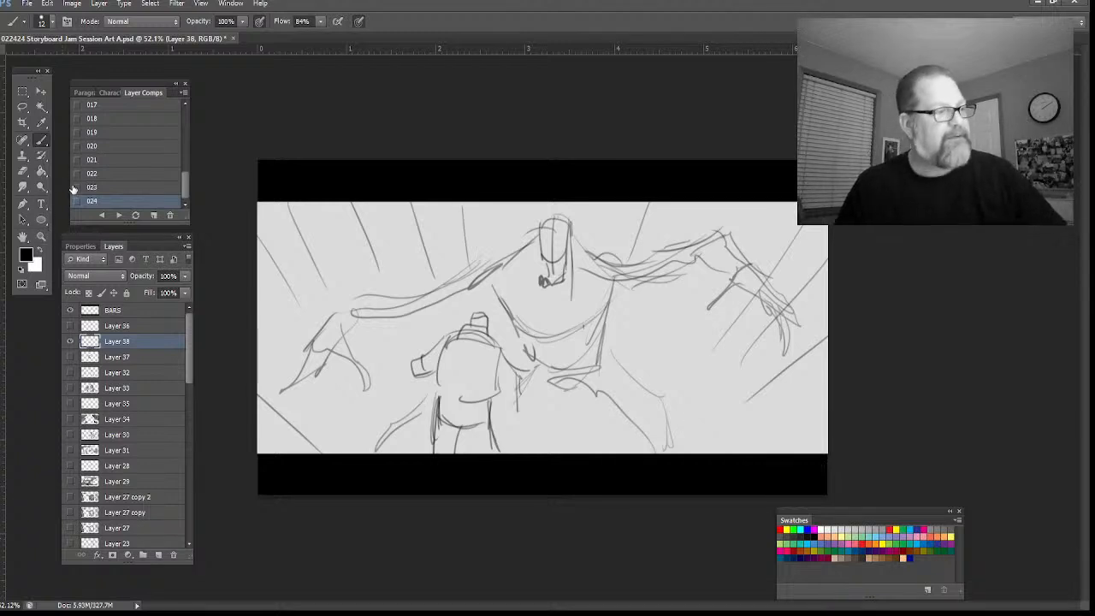
# Add a new layer beneath the sketch and shade the creature's torso and left-reaching arm gray with a 66 px brush
pyautogui.click(111, 359)
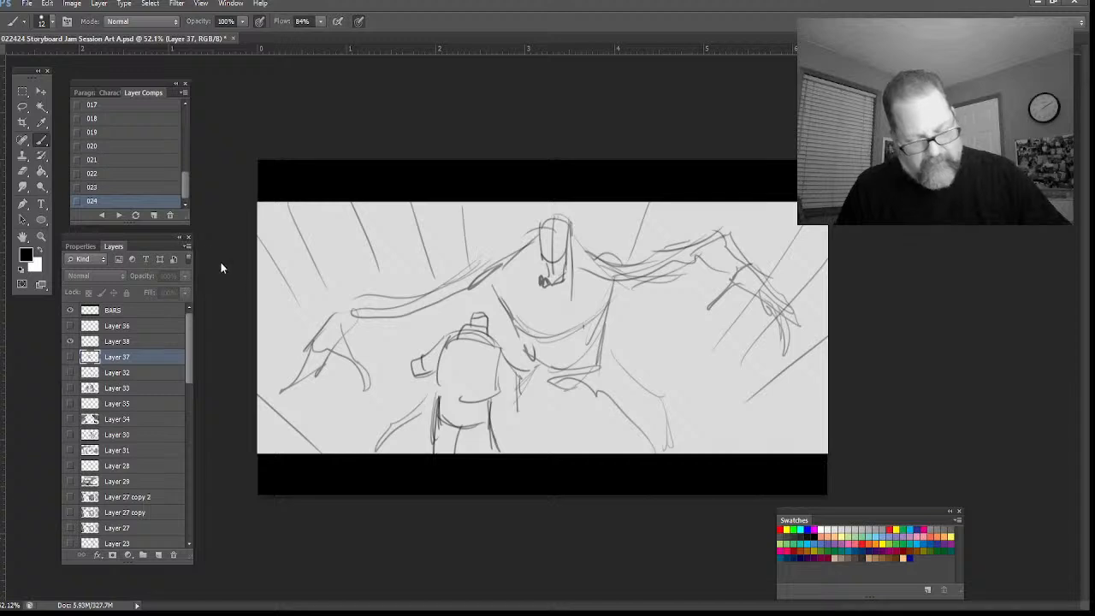
pyautogui.hotkey('ctrl', 'shift', 'alt', 'n')
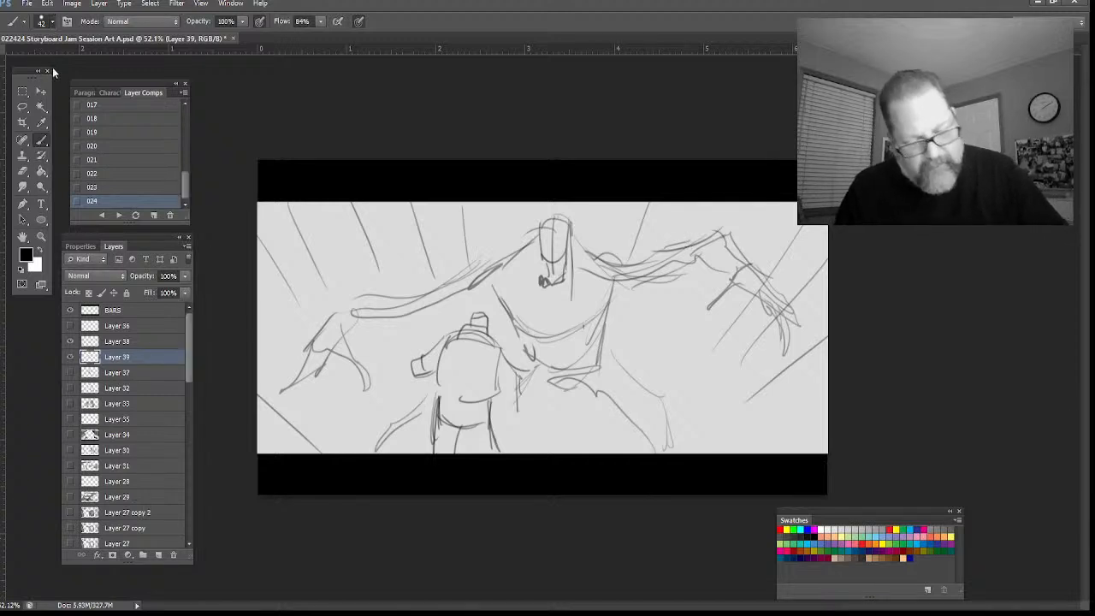
pyautogui.press(']')
pyautogui.press(']')
pyautogui.press(']')
pyautogui.press(']')
pyautogui.press(']')
pyautogui.moveTo(530, 300)
pyautogui.mouseDown()
pyautogui.moveTo(509, 282)
pyautogui.moveTo(534, 342)
pyautogui.moveTo(522, 257)
pyautogui.moveTo(556, 342)
pyautogui.moveTo(572, 244)
pyautogui.moveTo(606, 278)
pyautogui.moveTo(592, 367)
pyautogui.moveTo(565, 359)
pyautogui.mouseUp()
pyautogui.moveTo(543, 364)
pyautogui.mouseDown()
pyautogui.moveTo(529, 337)
pyautogui.moveTo(523, 354)
pyautogui.moveTo(501, 267)
pyautogui.moveTo(528, 336)
pyautogui.moveTo(503, 272)
pyautogui.moveTo(558, 229)
pyautogui.moveTo(446, 294)
pyautogui.moveTo(461, 287)
pyautogui.moveTo(349, 314)
pyautogui.moveTo(319, 346)
pyautogui.moveTo(348, 352)
pyautogui.moveTo(365, 379)
pyautogui.moveTo(332, 332)
pyautogui.moveTo(309, 377)
pyautogui.moveTo(320, 401)
pyautogui.moveTo(315, 377)
pyautogui.moveTo(334, 377)
pyautogui.moveTo(315, 367)
pyautogui.moveTo(282, 397)
pyautogui.moveTo(402, 303)
pyautogui.mouseUp()
# Shade the creature's shoulders, legs, right-reaching arm and long hair, darkening the torso's edges
pyautogui.moveTo(582, 261)
pyautogui.mouseDown()
pyautogui.moveTo(630, 269)
pyautogui.moveTo(604, 269)
pyautogui.moveTo(599, 254)
pyautogui.mouseUp()
pyautogui.moveTo(505, 256); pyautogui.dragTo(498, 278)
pyautogui.moveTo(613, 293)
pyautogui.mouseDown()
pyautogui.moveTo(599, 364)
pyautogui.moveTo(641, 397)
pyautogui.moveTo(628, 410)
pyautogui.moveTo(590, 376)
pyautogui.moveTo(654, 440)
pyautogui.moveTo(599, 398)
pyautogui.mouseUp()
pyautogui.moveTo(521, 386)
pyautogui.mouseDown()
pyautogui.moveTo(568, 383)
pyautogui.moveTo(515, 332)
pyautogui.moveTo(522, 358)
pyautogui.moveTo(492, 412)
pyautogui.moveTo(513, 378)
pyautogui.mouseUp()
pyautogui.moveTo(434, 425)
pyautogui.mouseDown()
pyautogui.moveTo(402, 417)
pyautogui.moveTo(376, 449)
pyautogui.moveTo(444, 415)
pyautogui.mouseUp()
pyautogui.moveTo(517, 377); pyautogui.dragTo(523, 389)
pyautogui.moveTo(602, 276)
pyautogui.mouseDown()
pyautogui.moveTo(723, 244)
pyautogui.moveTo(717, 299)
pyautogui.moveTo(769, 291)
pyautogui.moveTo(804, 334)
pyautogui.moveTo(761, 295)
pyautogui.mouseUp()
pyautogui.moveTo(552, 224)
pyautogui.mouseDown()
pyautogui.moveTo(550, 292)
pyautogui.moveTo(573, 247)
pyautogui.moveTo(580, 288)
pyautogui.moveTo(571, 227)
pyautogui.moveTo(582, 276)
pyautogui.moveTo(575, 240)
pyautogui.mouseUp()
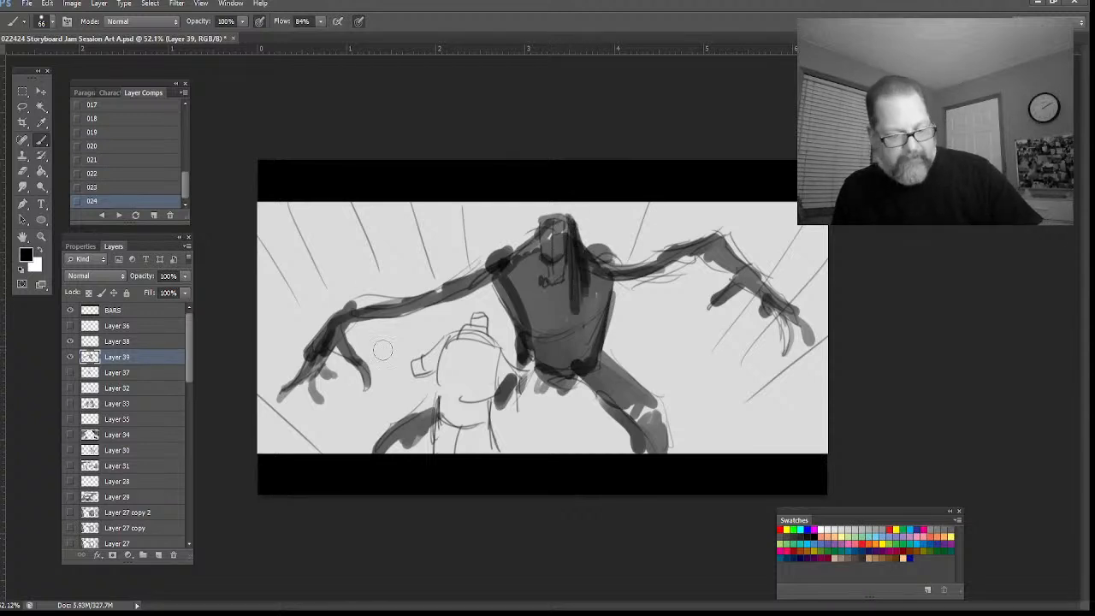
# Fill the background along the frame's left side and upper corners with broad gray strokes following the radiating lines
pyautogui.moveTo(279, 438)
pyautogui.mouseDown()
pyautogui.moveTo(263, 415)
pyautogui.moveTo(272, 328)
pyautogui.moveTo(291, 283)
pyautogui.moveTo(295, 235)
pyautogui.moveTo(282, 218)
pyautogui.mouseUp()
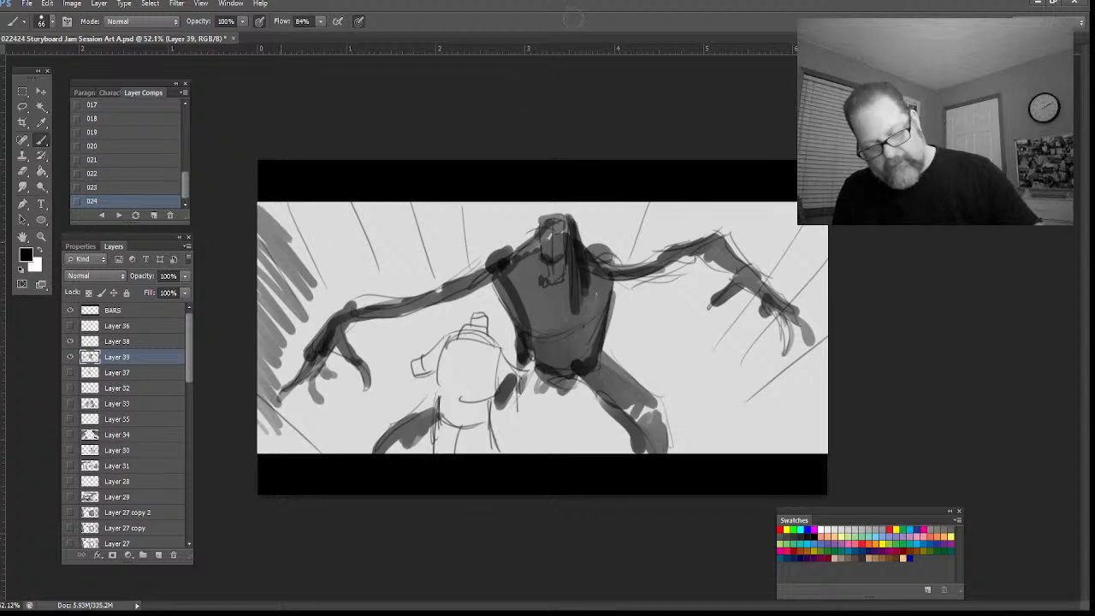
pyautogui.moveTo(657, 201)
pyautogui.mouseDown()
pyautogui.moveTo(645, 219)
pyautogui.moveTo(744, 212)
pyautogui.moveTo(794, 224)
pyautogui.moveTo(842, 272)
pyautogui.mouseUp()
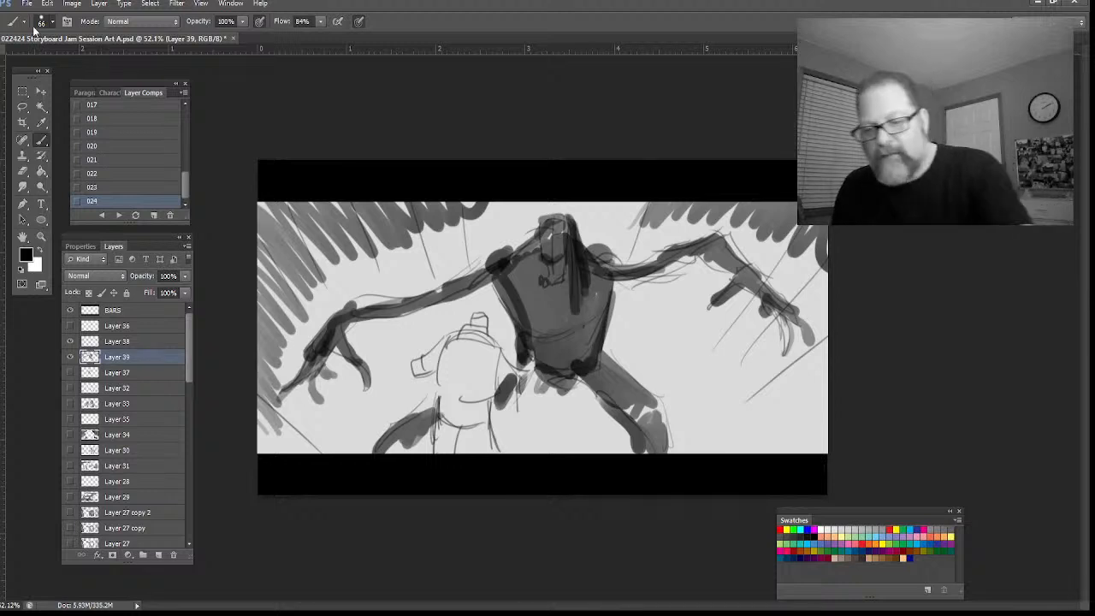
# Outline rounded, uneven shapes along the frame's lower edge on both sides of the figures with a 12 px brush
pyautogui.press('[')
pyautogui.press('[')
pyautogui.press('[')
pyautogui.press('[')
pyautogui.press('[')
pyautogui.press('[')
pyautogui.press('[')
pyautogui.press('[')
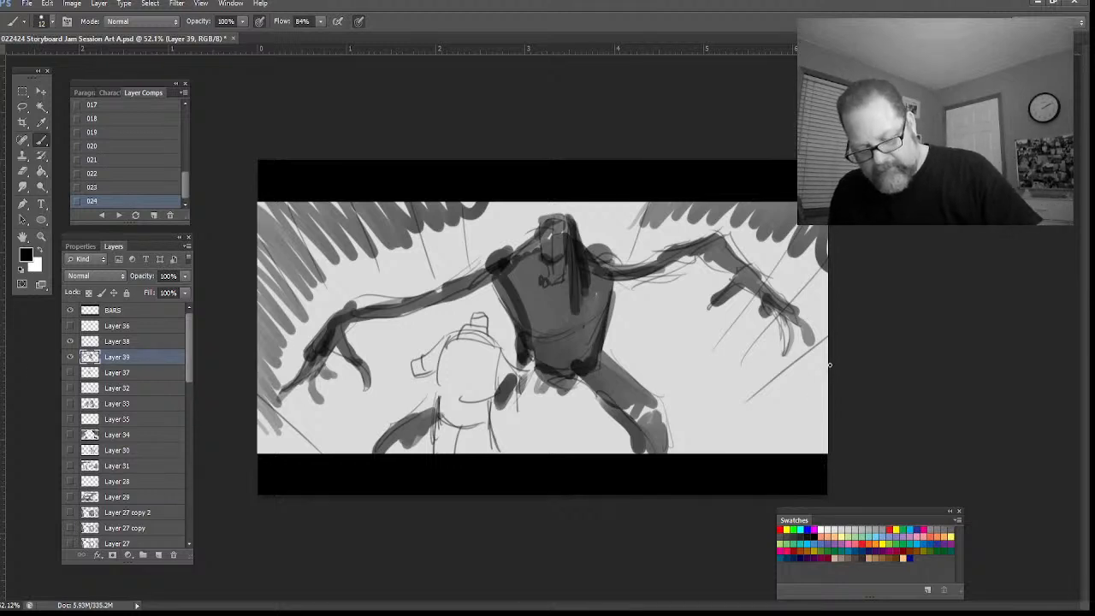
pyautogui.moveTo(826, 346)
pyautogui.mouseDown()
pyautogui.moveTo(742, 451)
pyautogui.moveTo(684, 453)
pyautogui.mouseUp()
pyautogui.moveTo(614, 453); pyautogui.dragTo(564, 453)
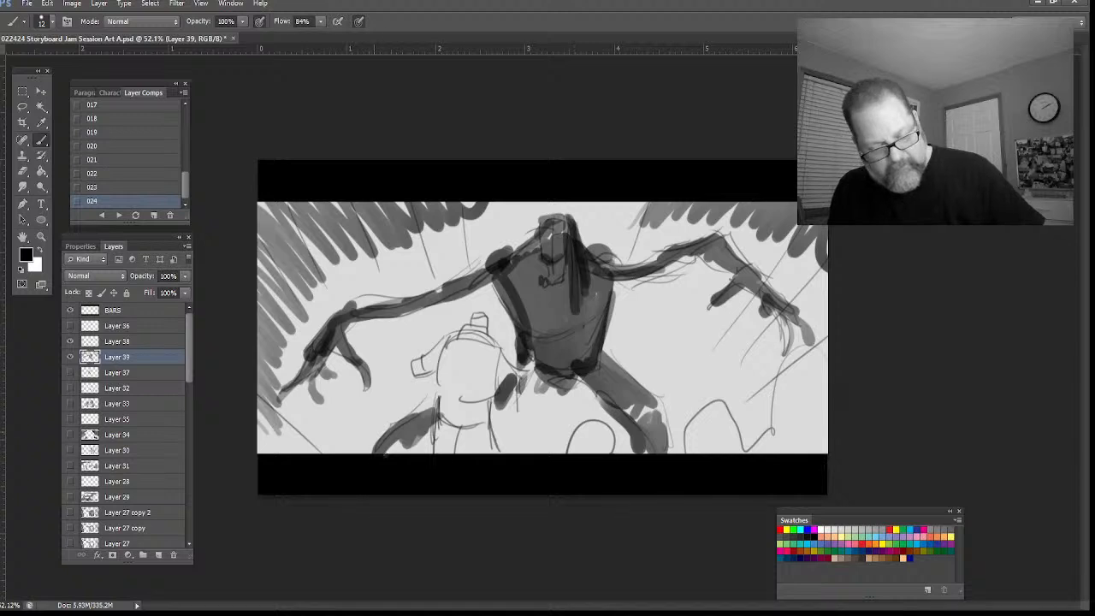
pyautogui.moveTo(381, 433); pyautogui.dragTo(297, 381)
pyautogui.moveTo(258, 268)
pyautogui.mouseDown()
pyautogui.moveTo(316, 419)
pyautogui.moveTo(371, 453)
pyautogui.mouseUp()
pyautogui.moveTo(715, 409); pyautogui.dragTo(616, 453)
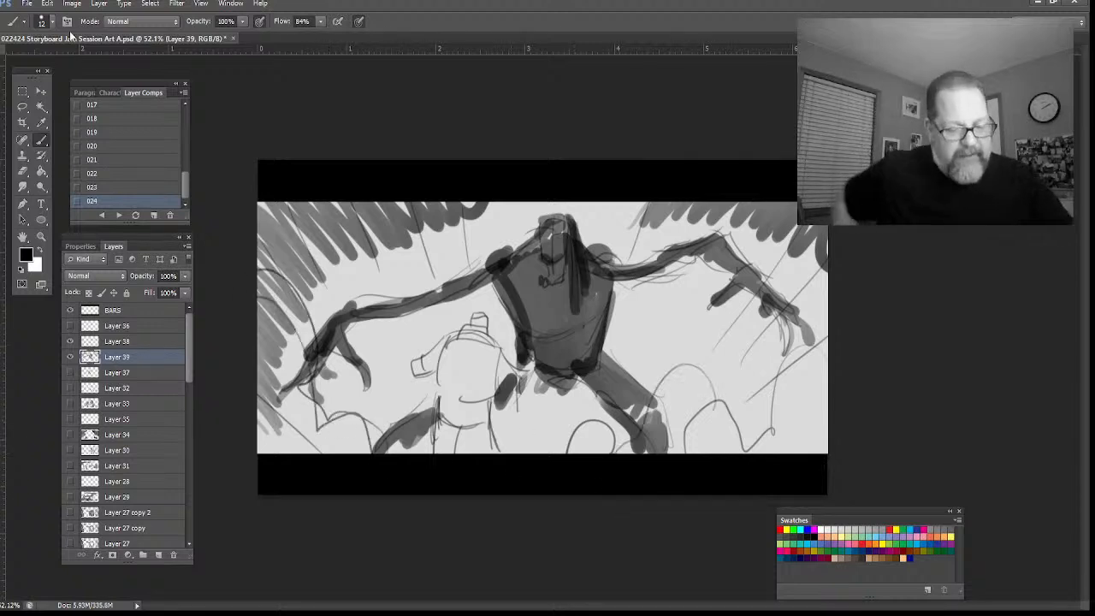
# Save the finished creature frame as a new layer comp
pyautogui.click(154, 214)
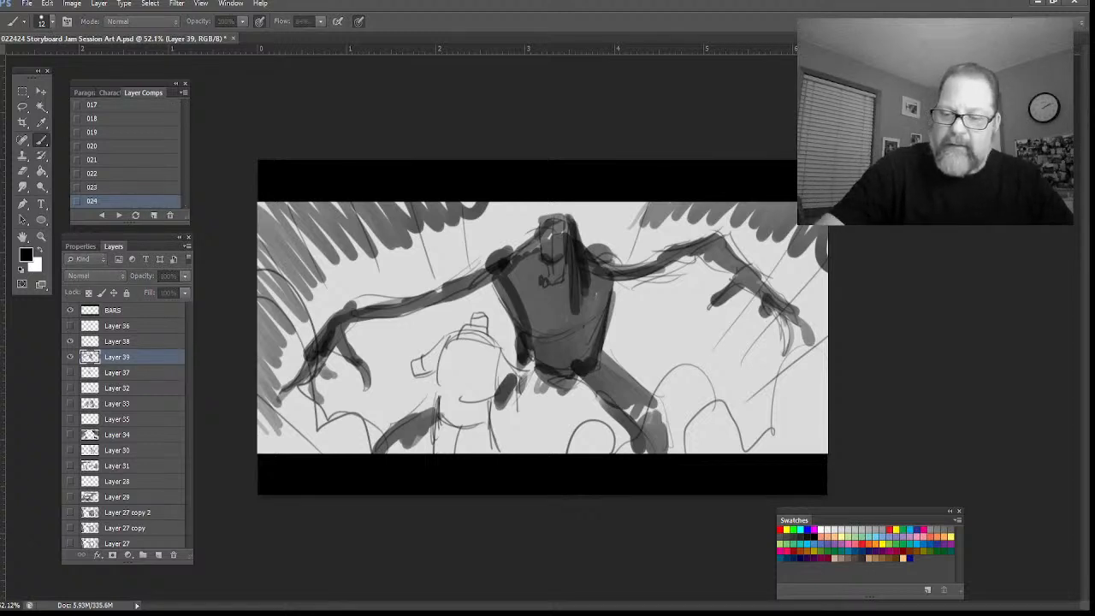
pyautogui.press('Return')
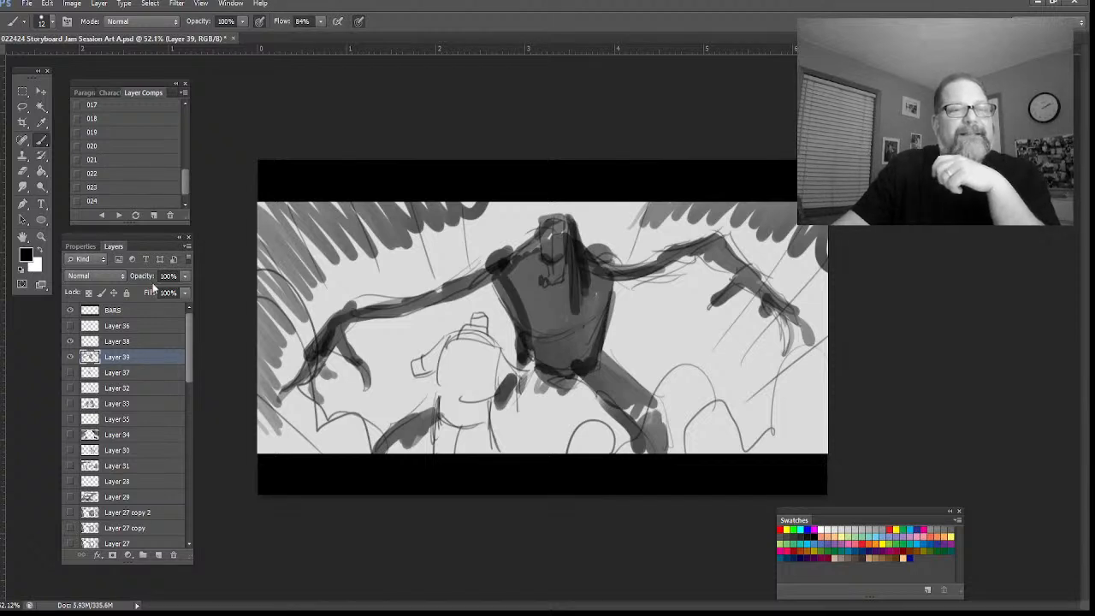
# Review layer comps 001 through 009 in order, going back to 007 once to compare it with 008
pyautogui.click(119, 215)
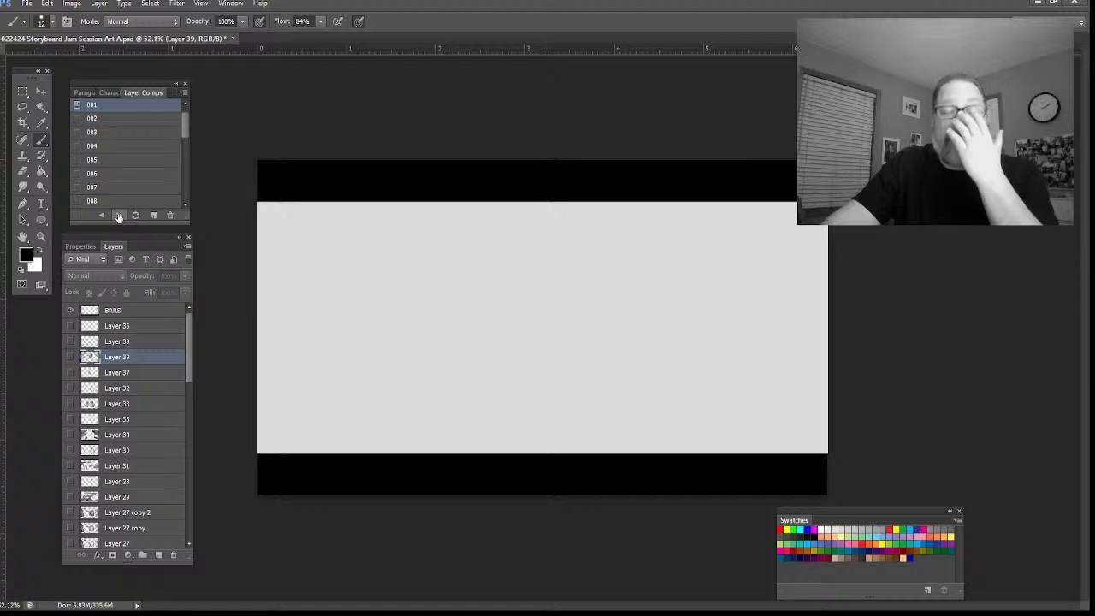
pyautogui.click(118, 215)
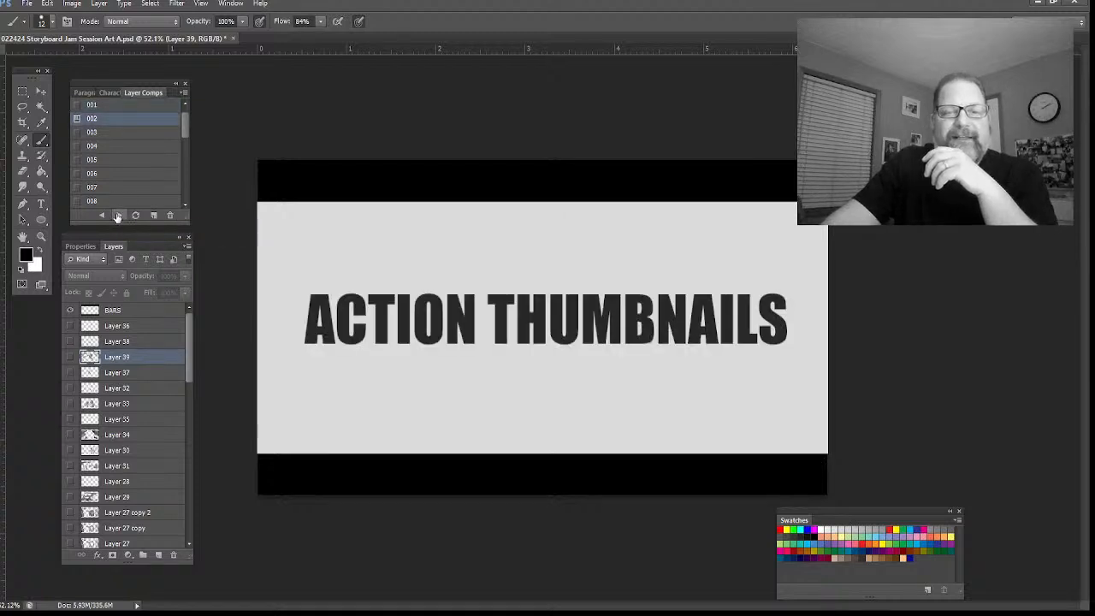
pyautogui.click(118, 216)
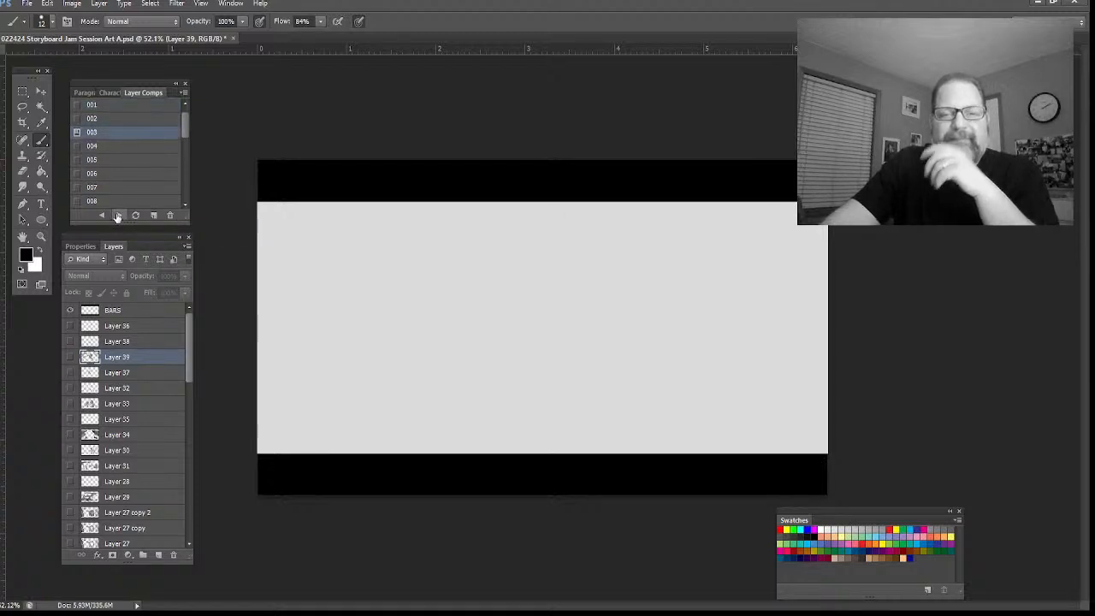
pyautogui.click(118, 215)
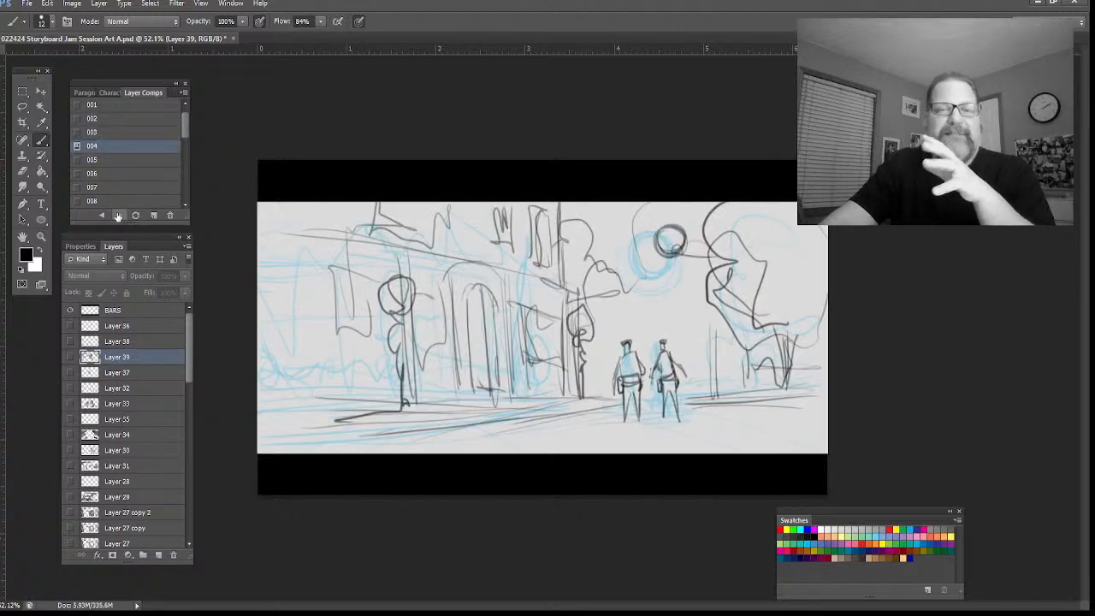
pyautogui.click(118, 216)
pyautogui.click(118, 215)
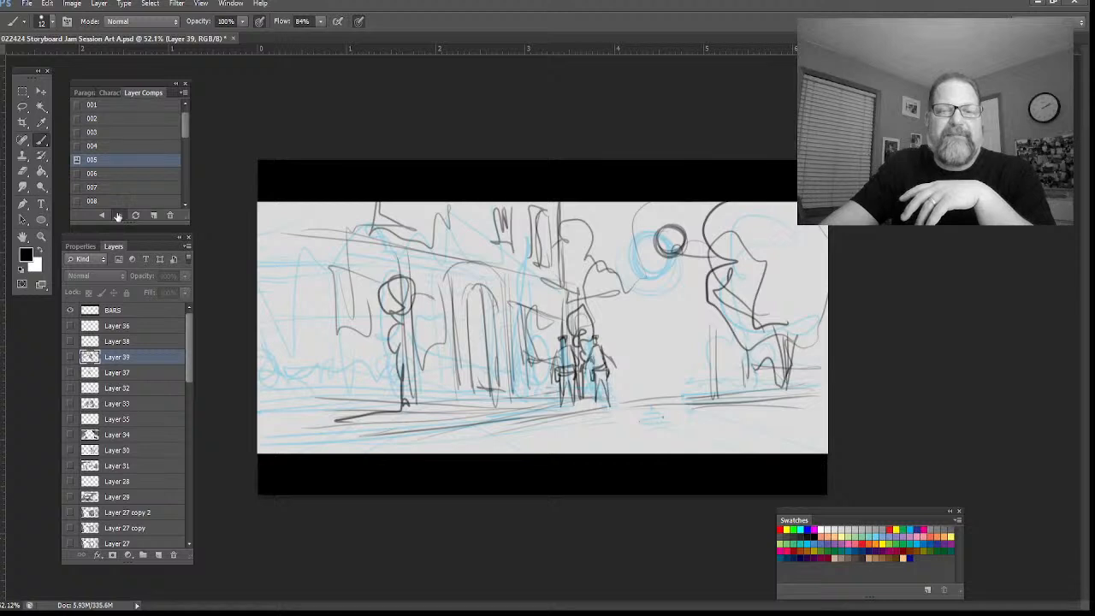
pyautogui.click(120, 216)
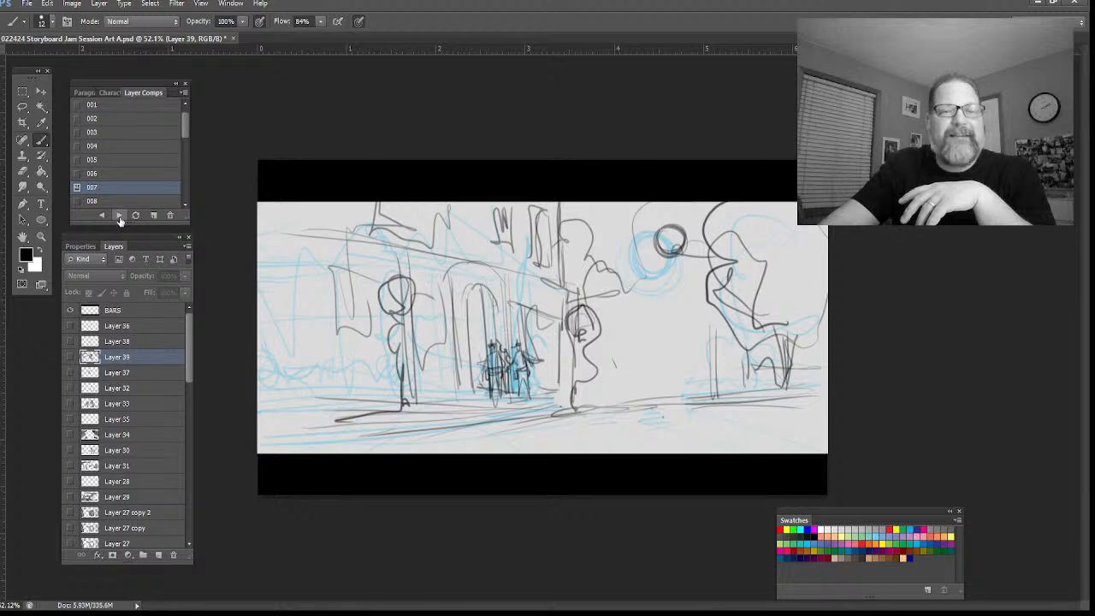
pyautogui.click(120, 215)
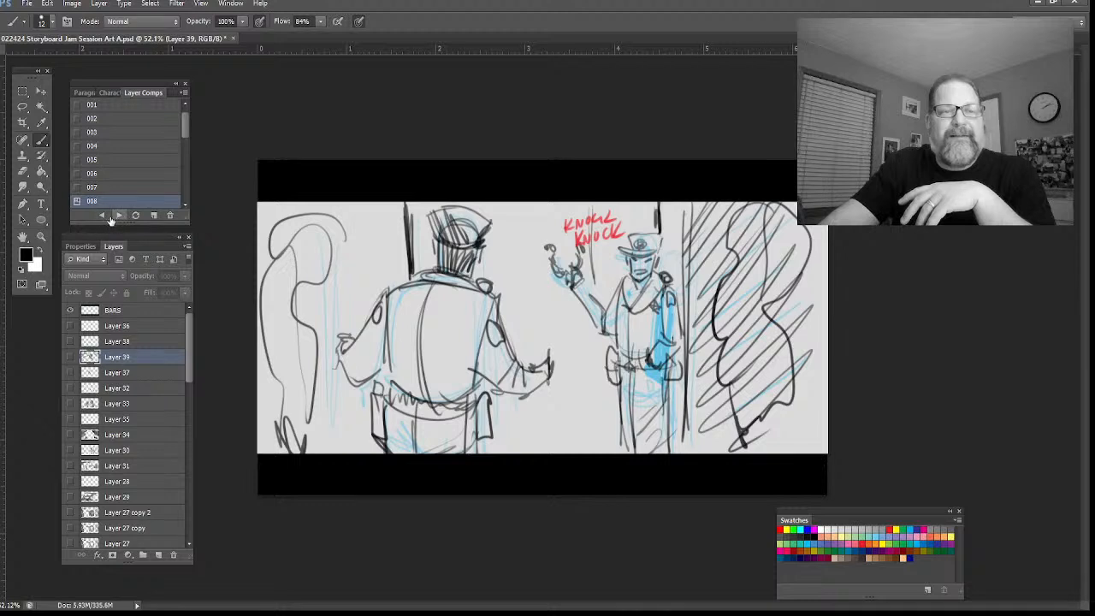
pyautogui.click(103, 216)
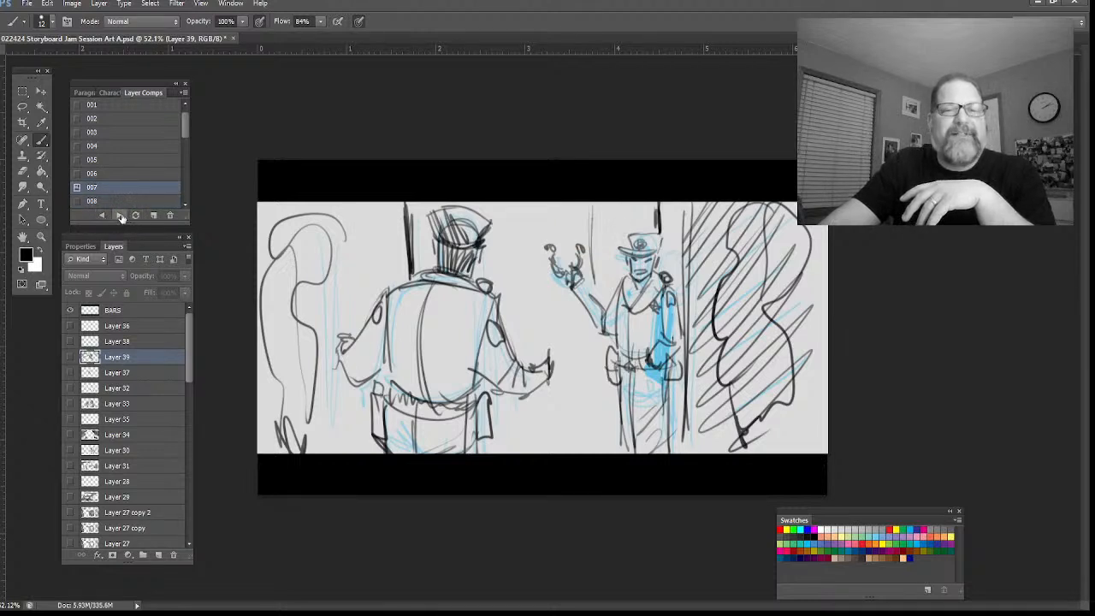
pyautogui.click(121, 216)
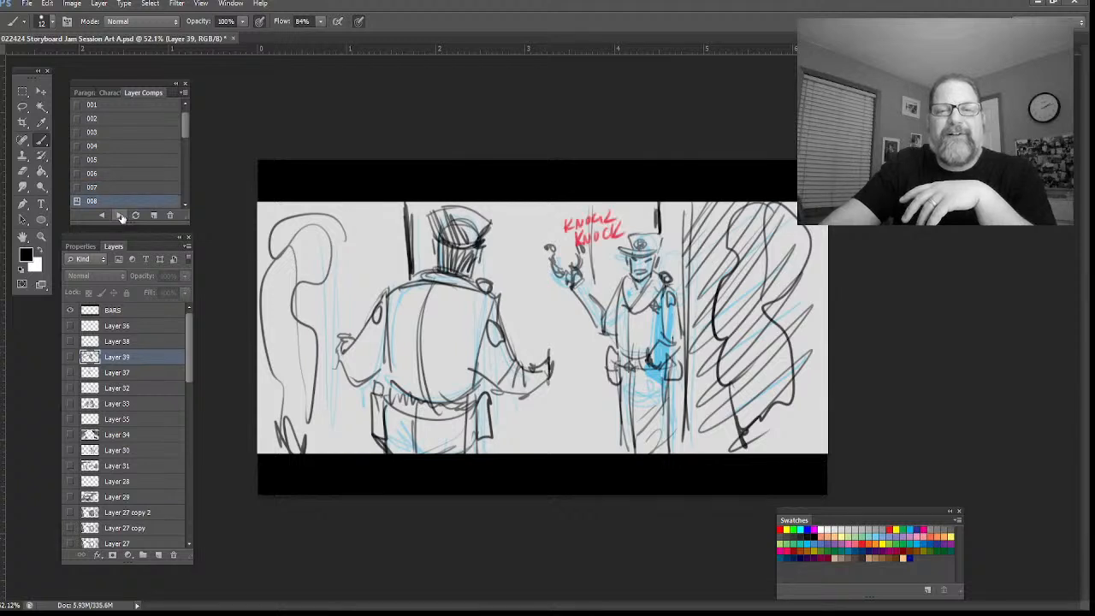
pyautogui.click(120, 216)
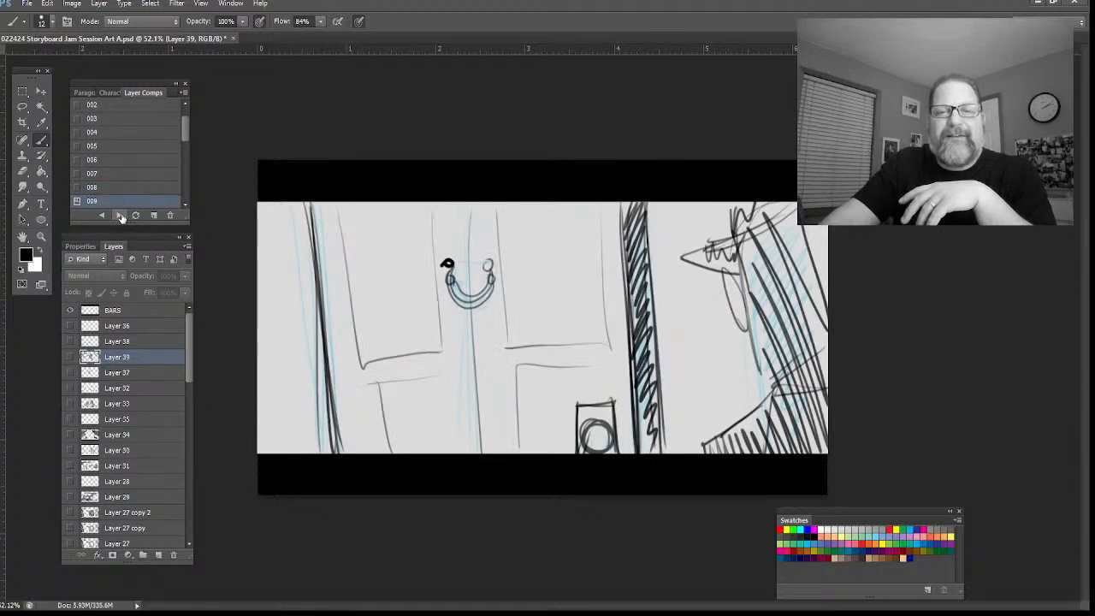
# Review layer comps 010 through 025 in order, and return to 024 to look at the skull-faced creature close-up again
pyautogui.click(121, 216)
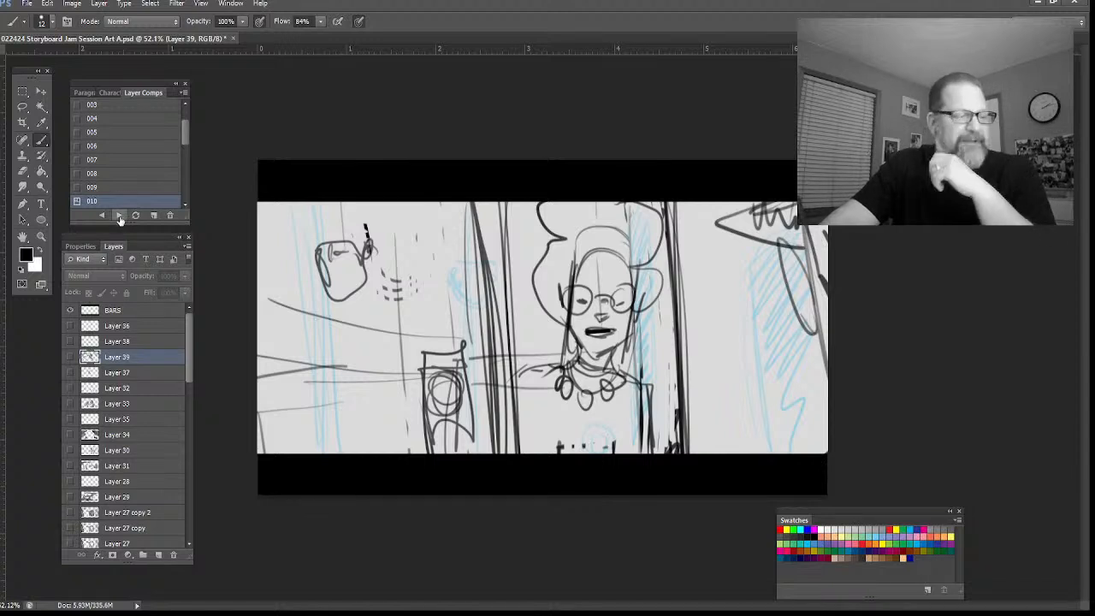
pyautogui.click(120, 217)
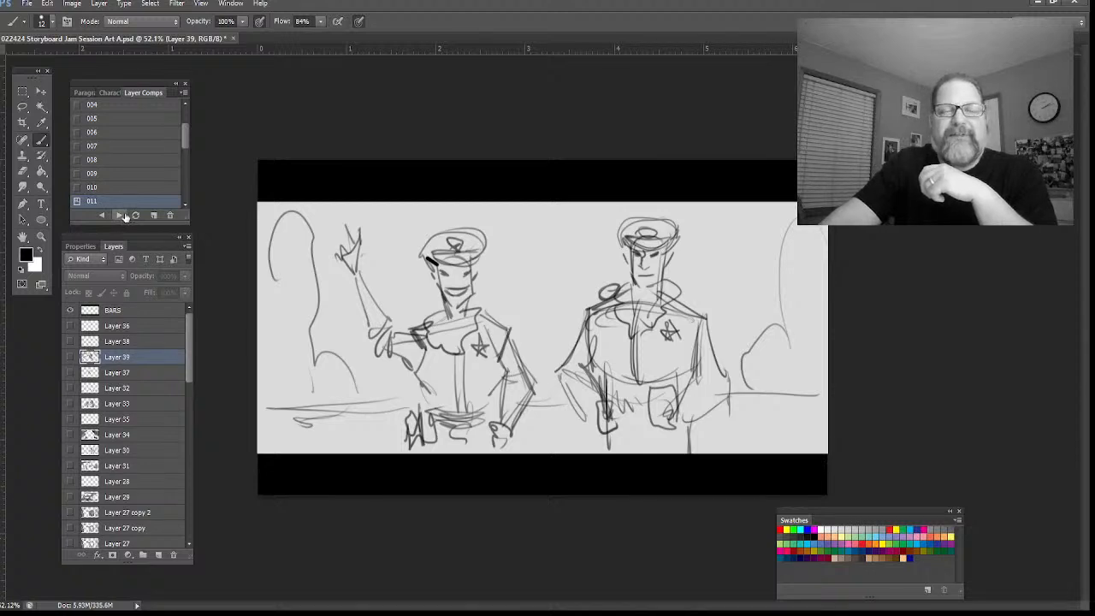
pyautogui.click(124, 217)
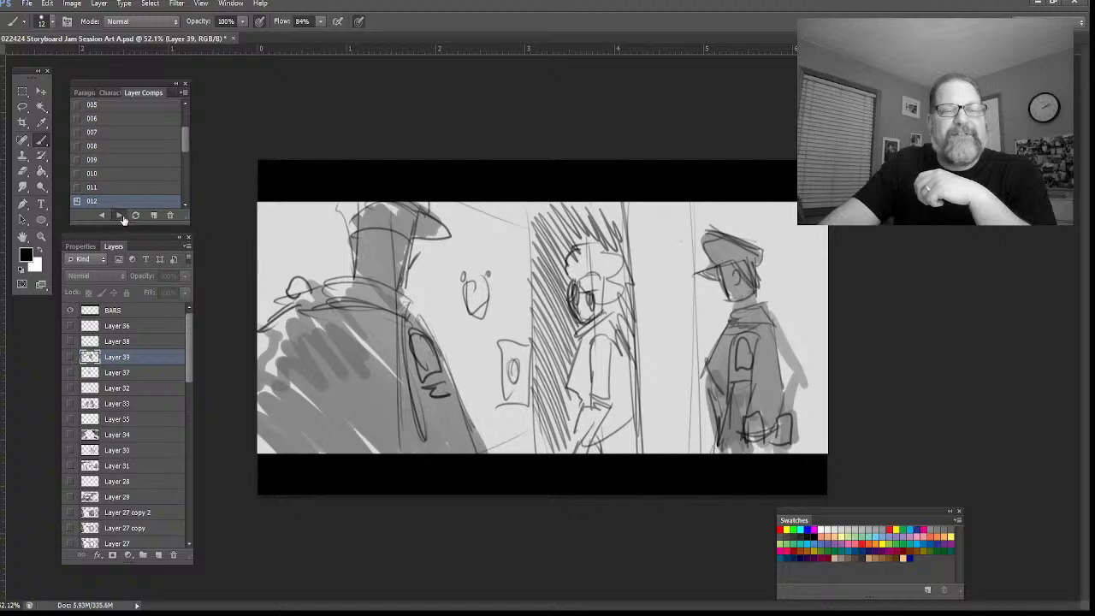
pyautogui.click(119, 216)
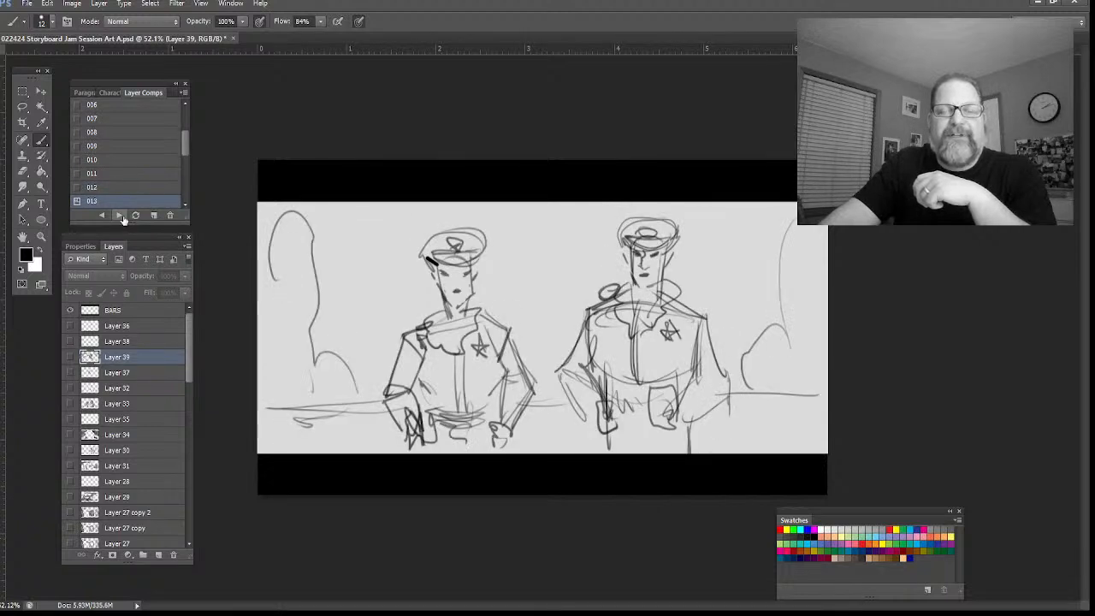
pyautogui.click(120, 216)
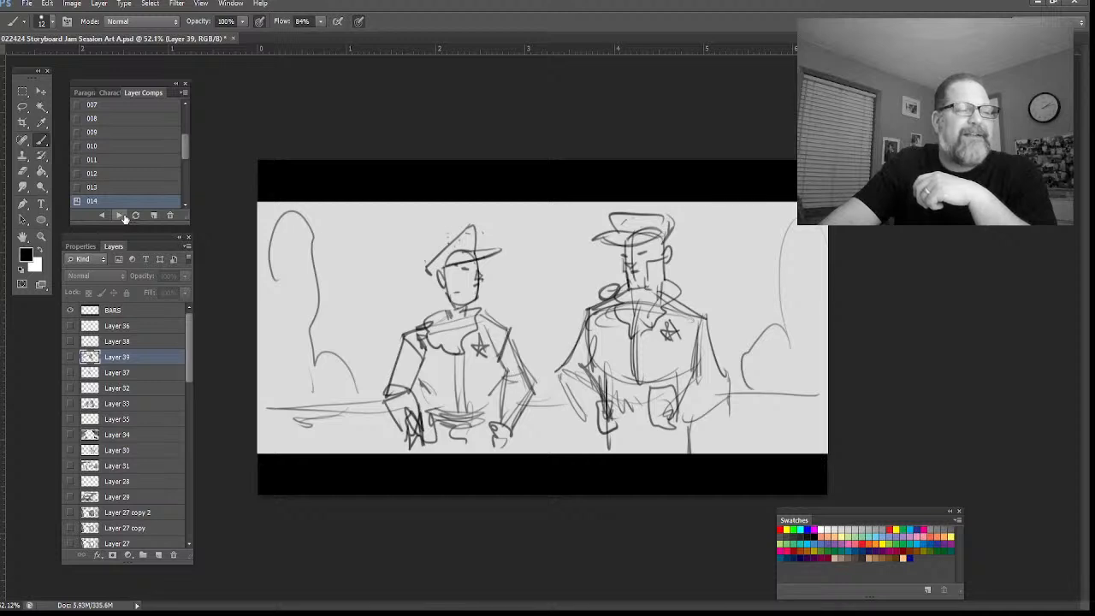
pyautogui.click(119, 216)
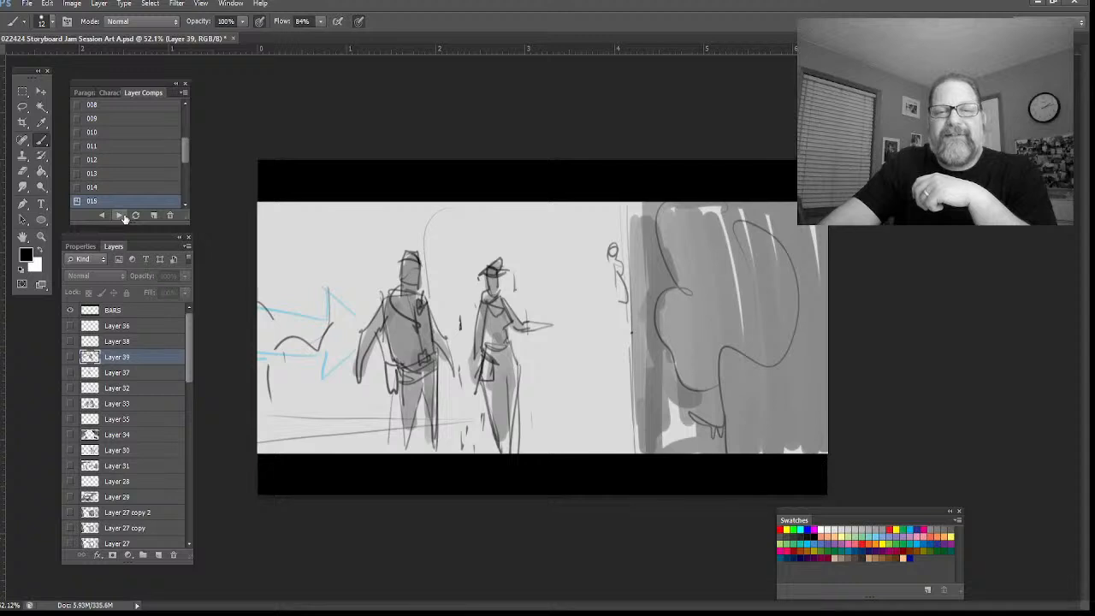
pyautogui.click(120, 216)
pyautogui.click(120, 216)
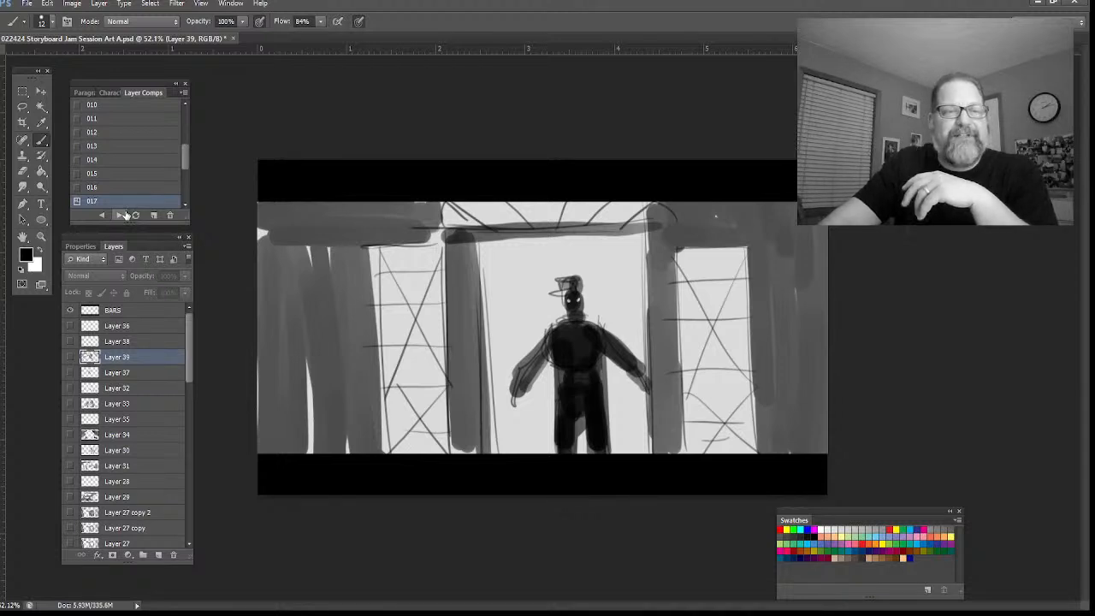
pyautogui.click(120, 219)
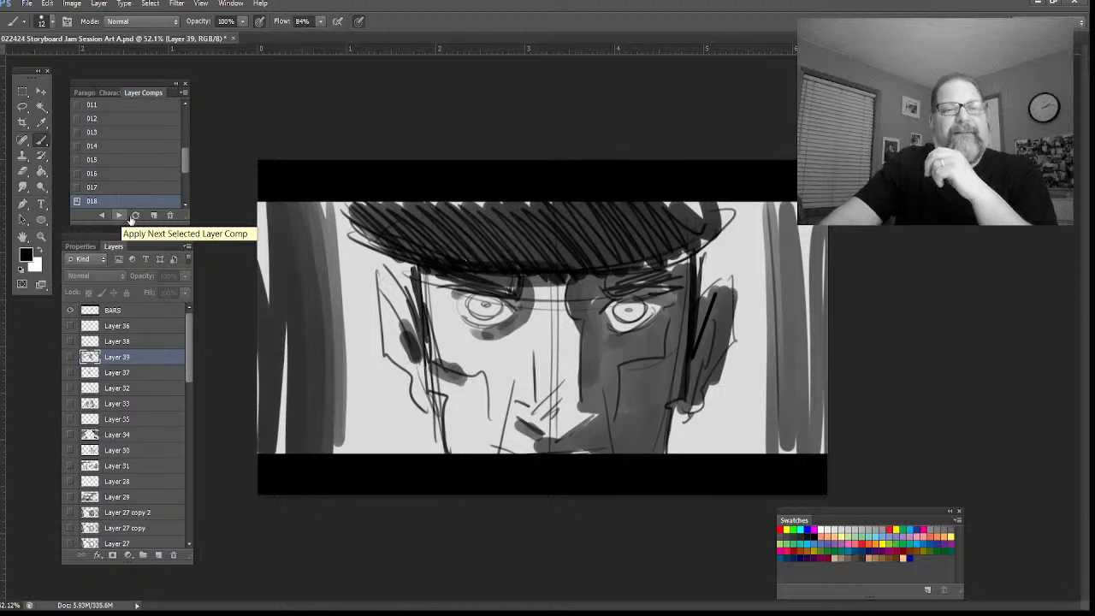
pyautogui.click(119, 219)
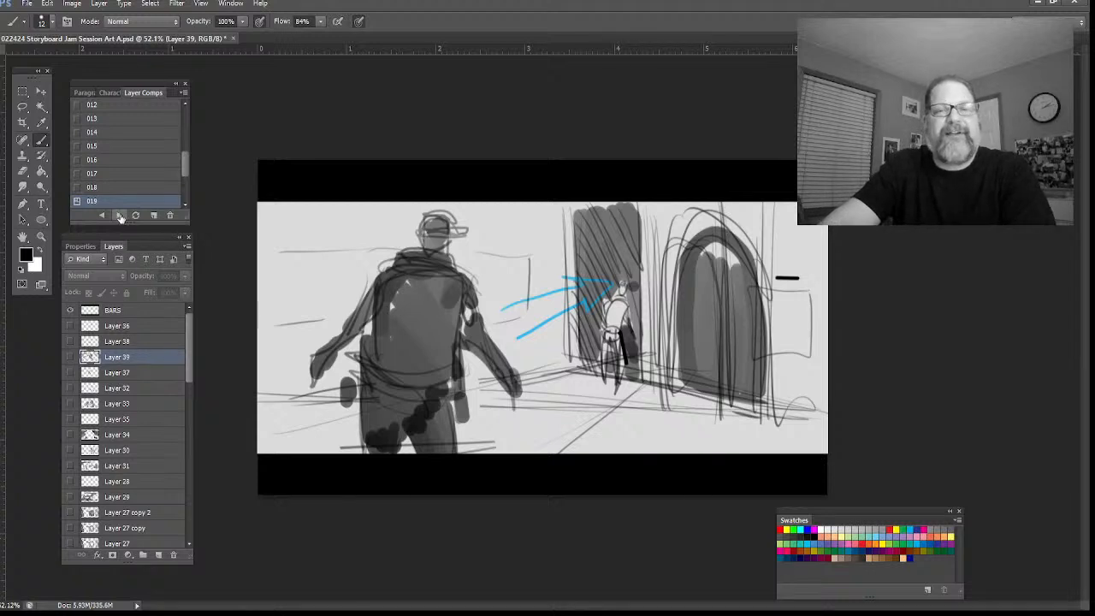
pyautogui.click(119, 216)
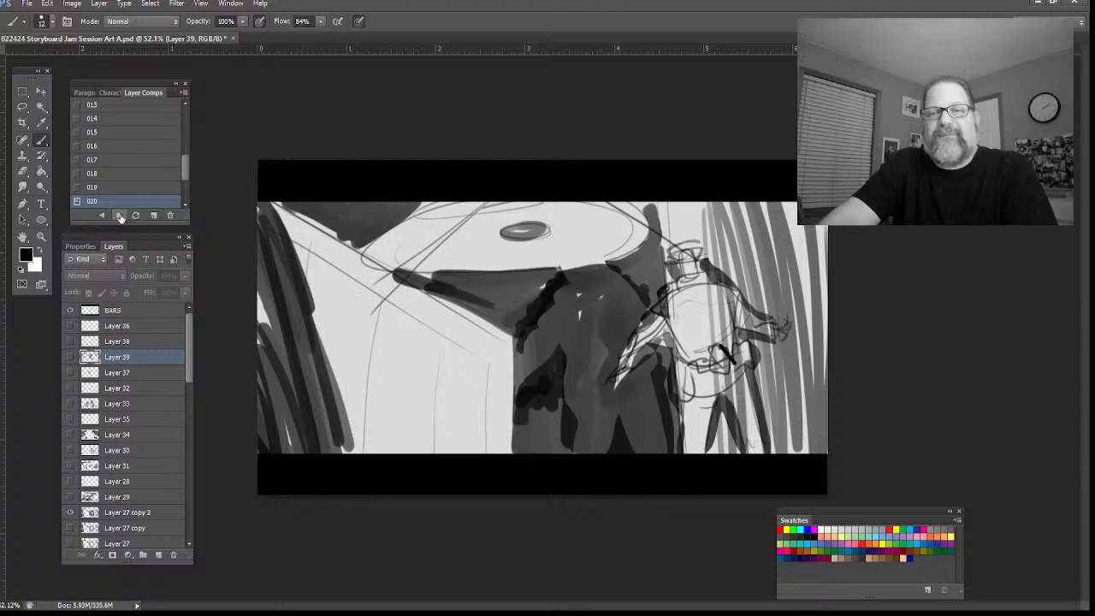
pyautogui.click(120, 216)
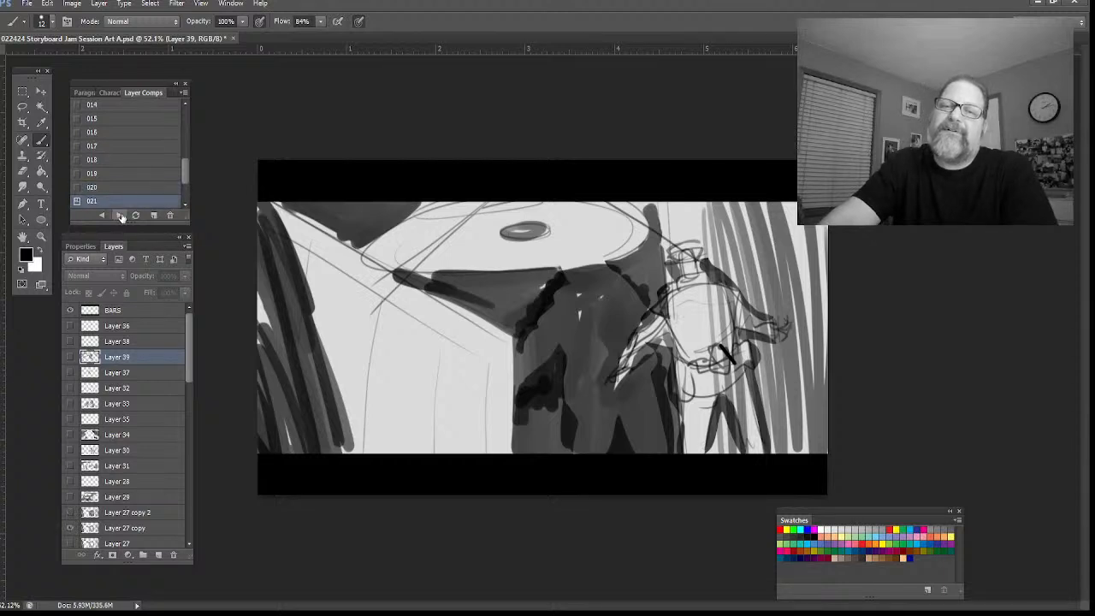
pyautogui.click(120, 215)
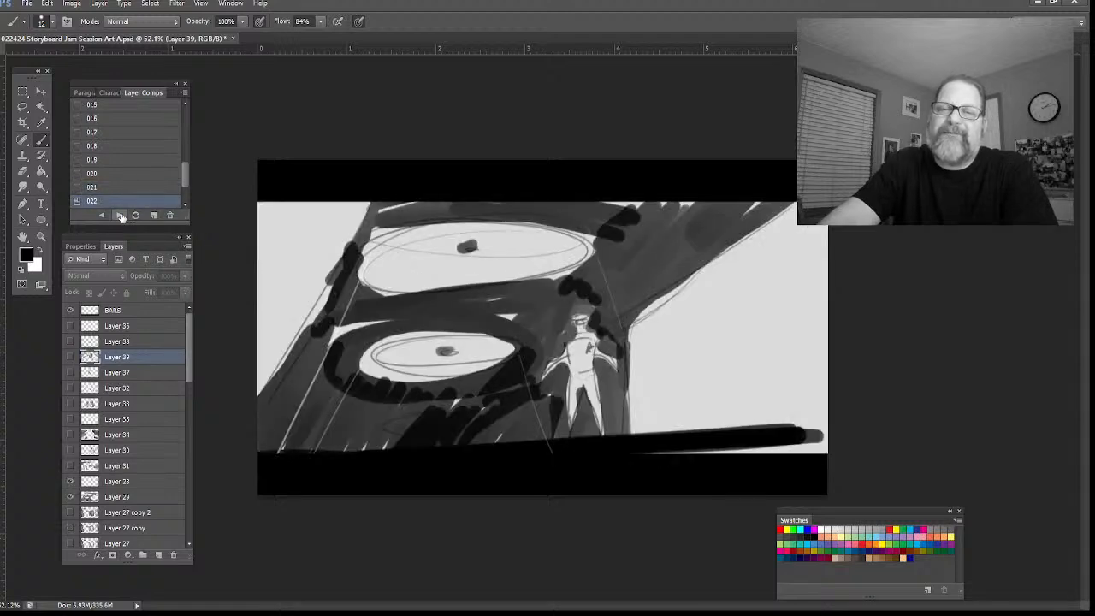
pyautogui.click(120, 216)
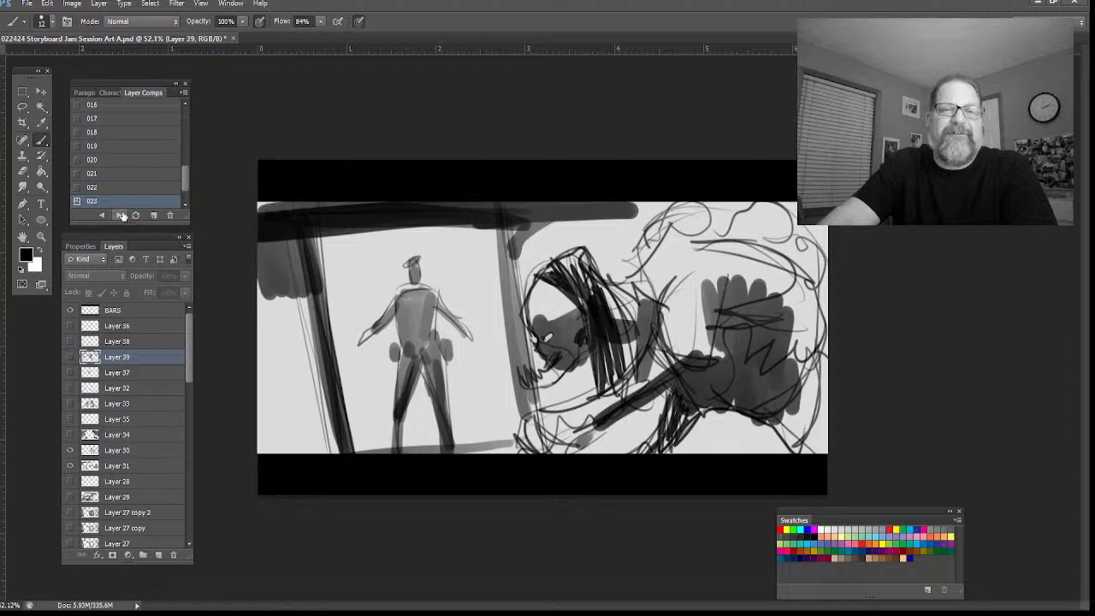
pyautogui.click(121, 216)
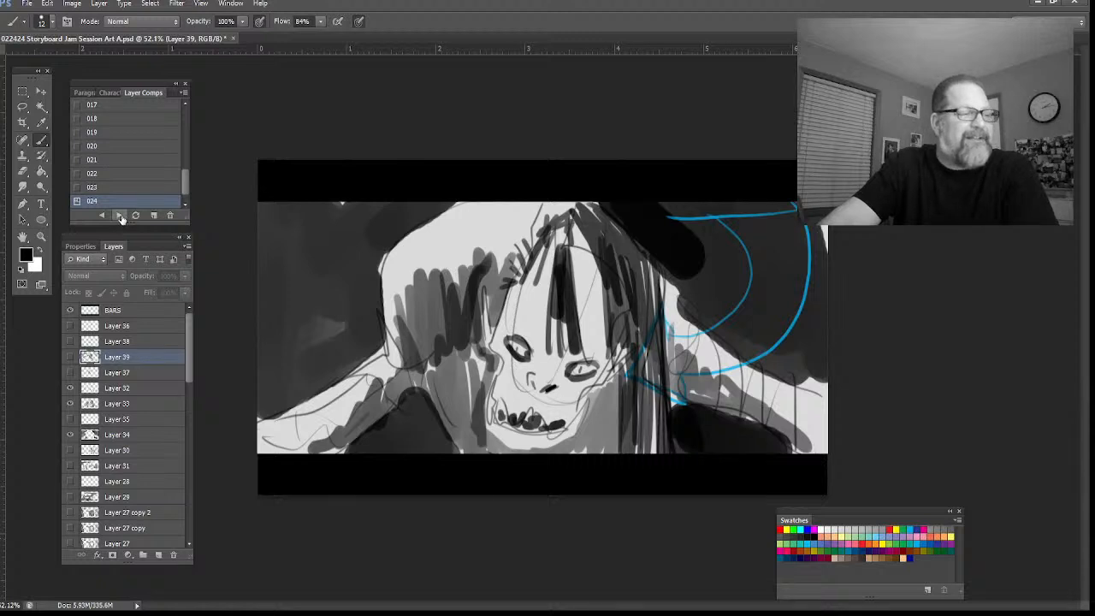
pyautogui.click(120, 216)
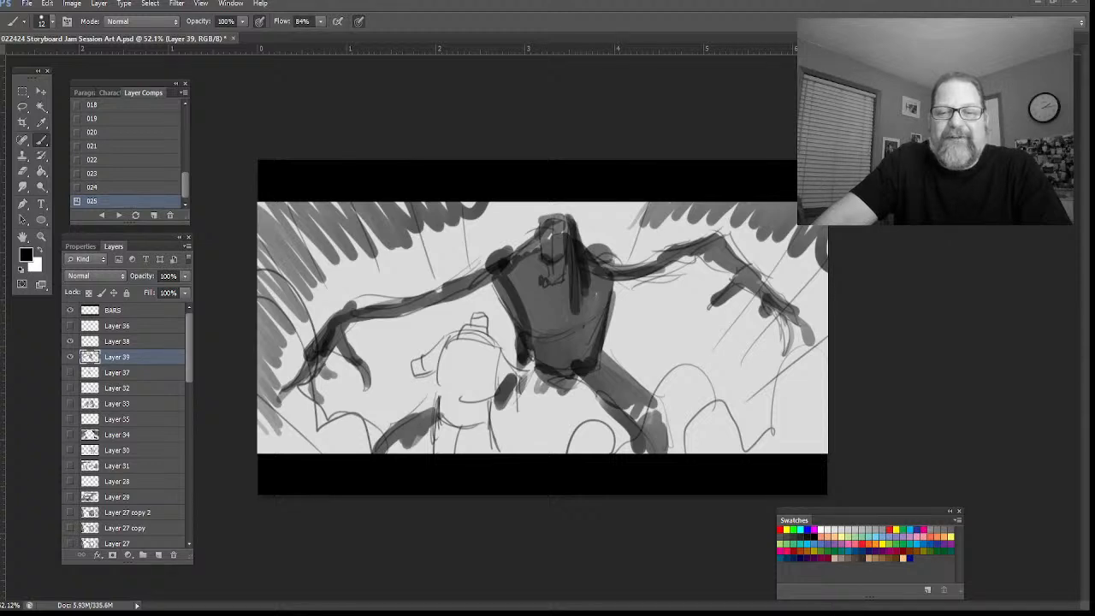
pyautogui.click(77, 188)
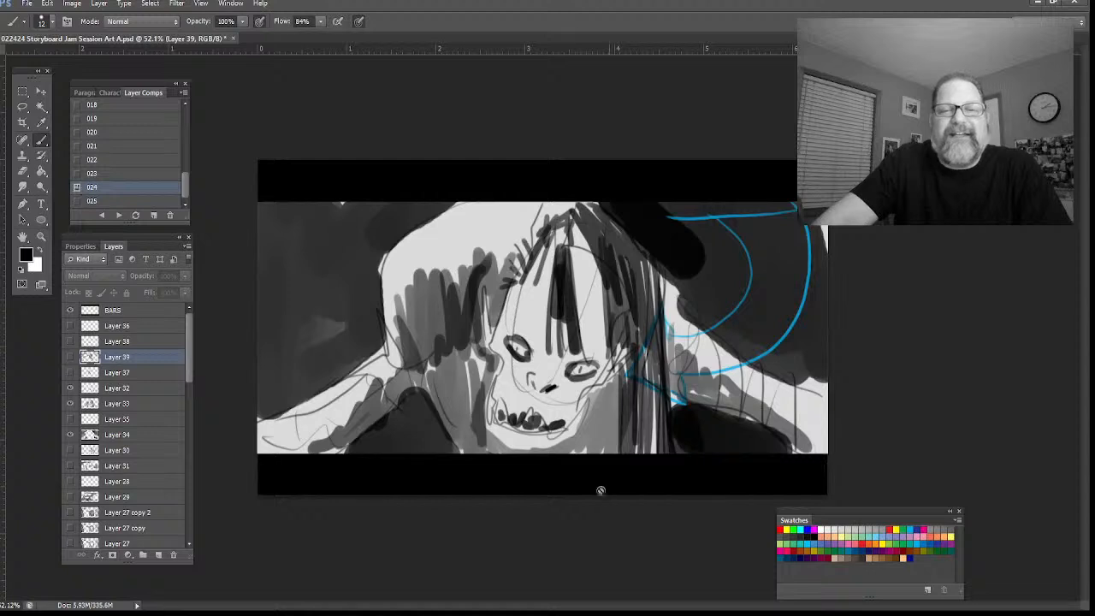